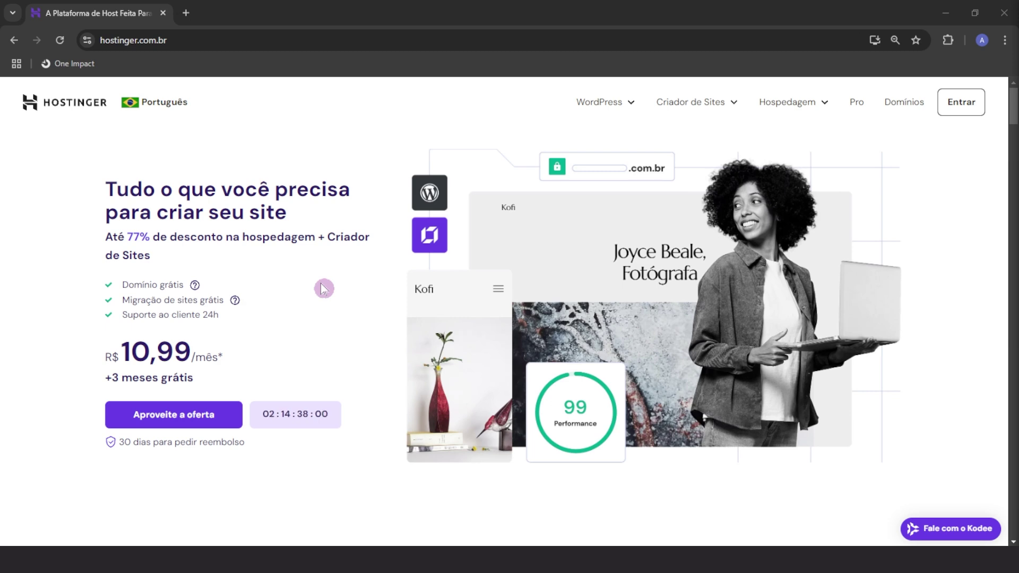
Open the Hostinger Brazil homepage with the R$ 10,99/mês hosting offer
left_click(322, 288)
left_click(322, 289)
left_click(365, 354)
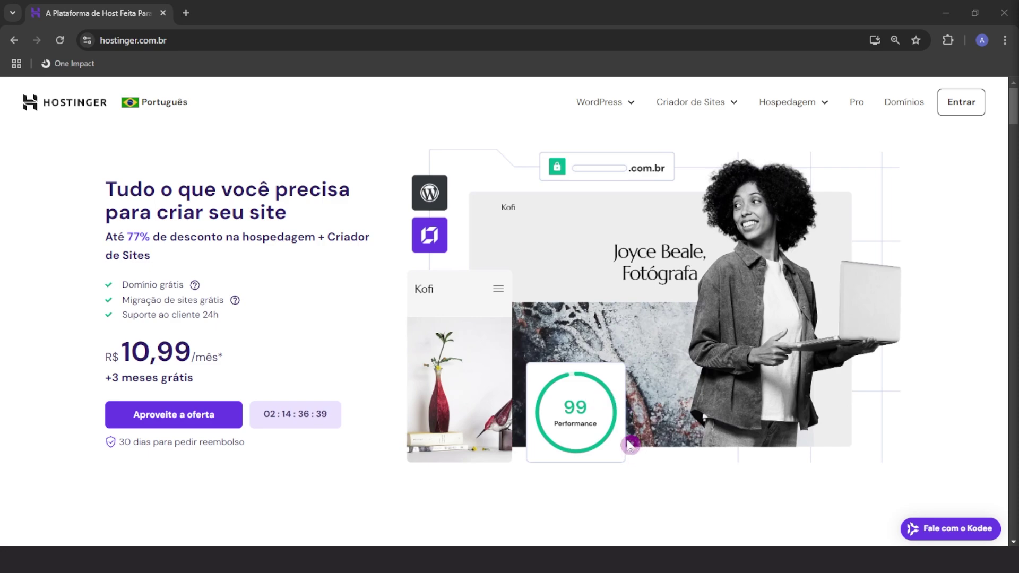
Browse the homepage and open the Hospedagem menu listing hosting products
scroll(630, 445, "down", 20)
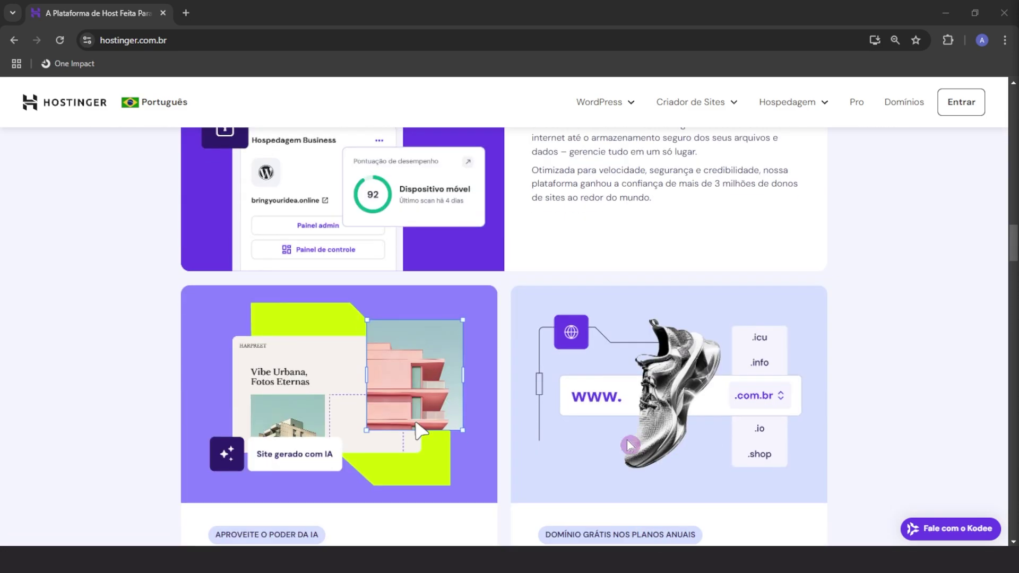
scroll(630, 445, "down", 12)
scroll(630, 444, "up", 8)
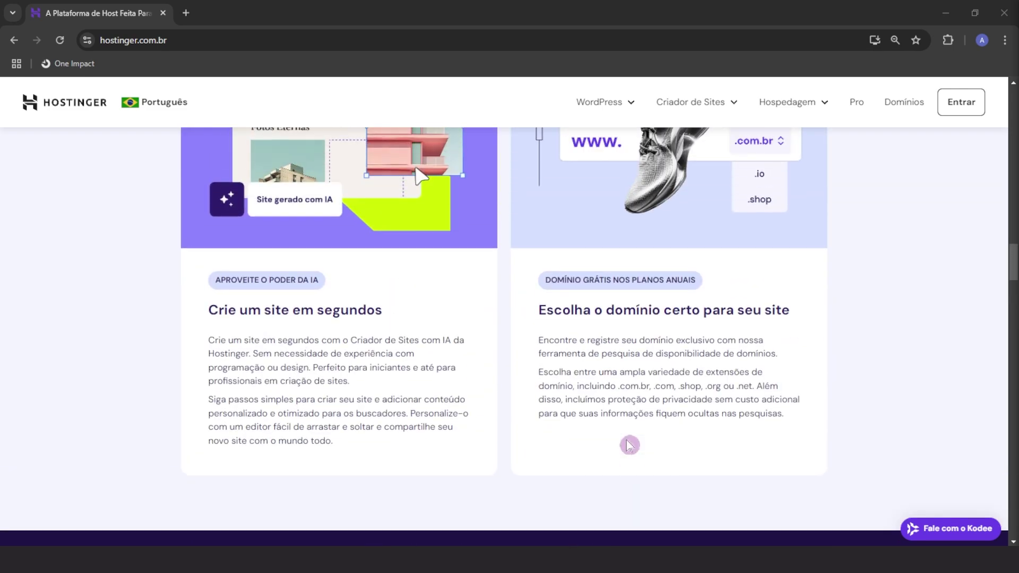
scroll(630, 445, "up", 3)
left_click(787, 102)
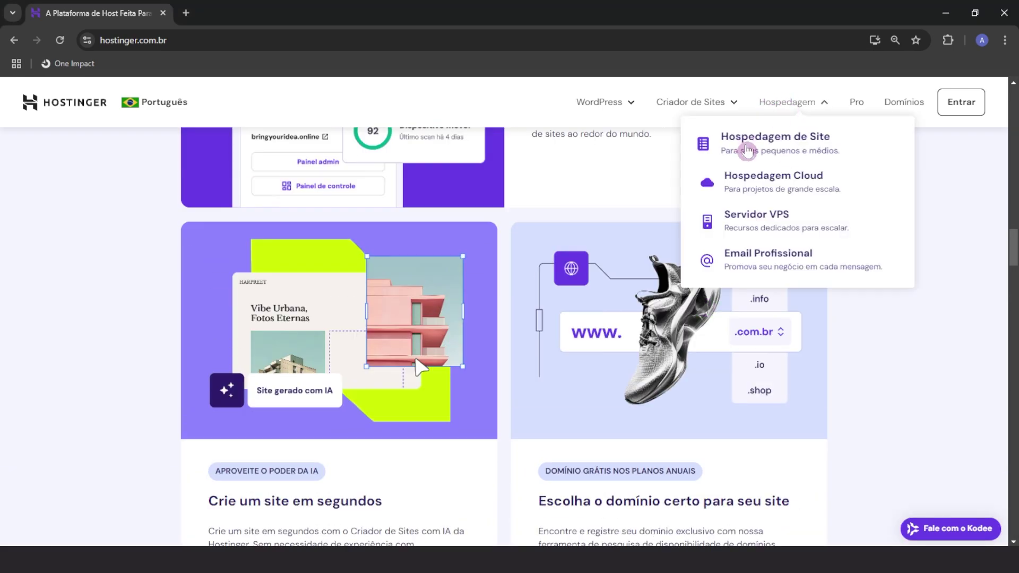
Open 'Hospedagem de Site' and bring the 'Escolha o plano ideal para você' pricing cards into view
left_click(748, 150)
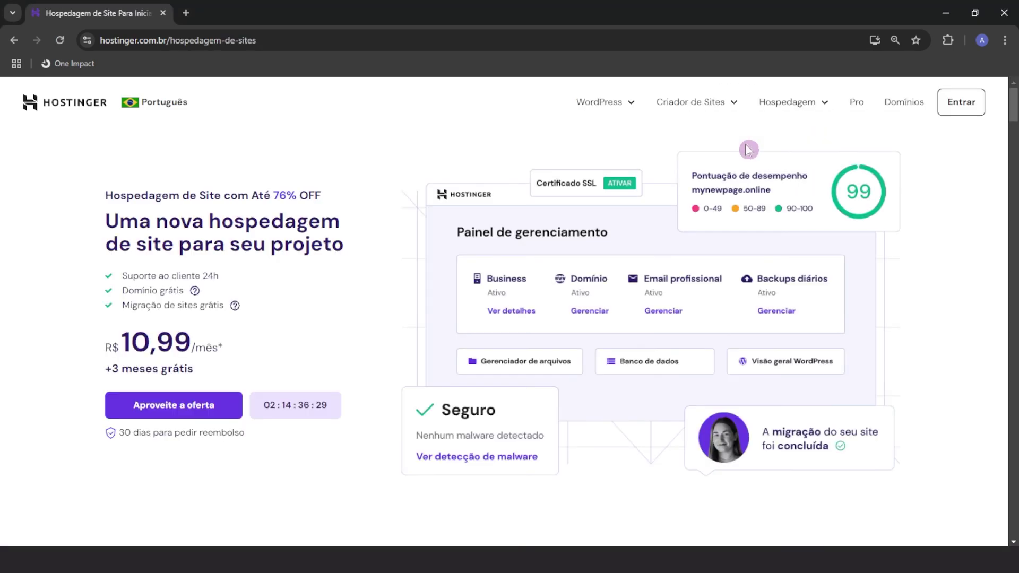
scroll(613, 382, "down", 14)
scroll(613, 382, "up", 4)
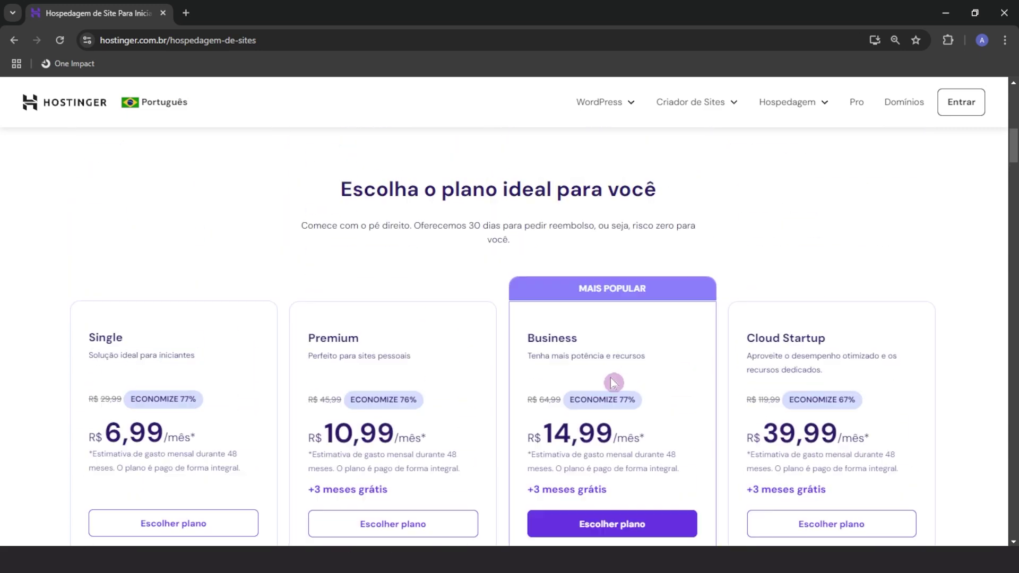
scroll(721, 202, "down", 1)
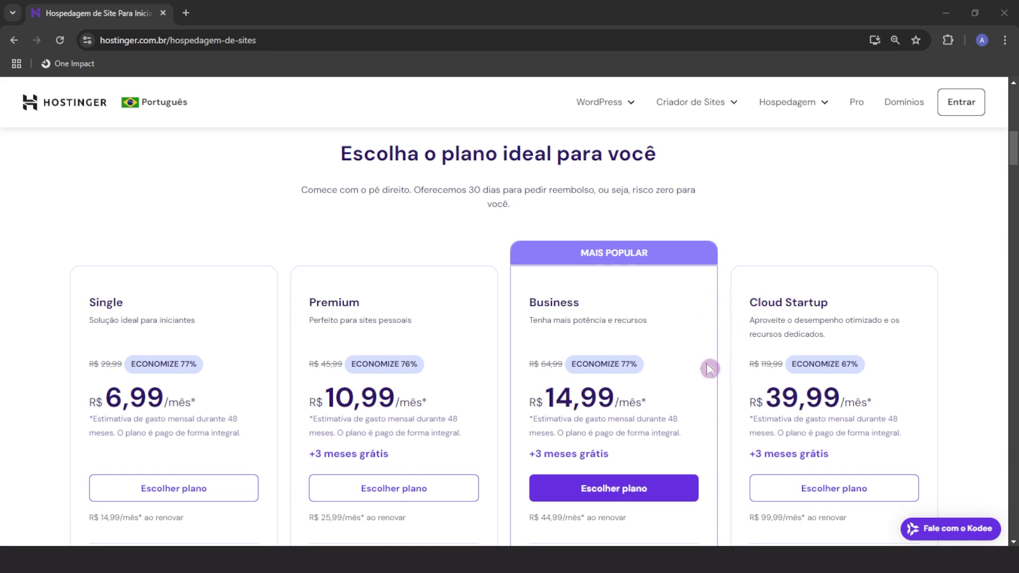
Review the Single, Premium, Business and Cloud Startup feature lists and their info tooltips
scroll(705, 369, "down", 3)
scroll(701, 373, "down", 2)
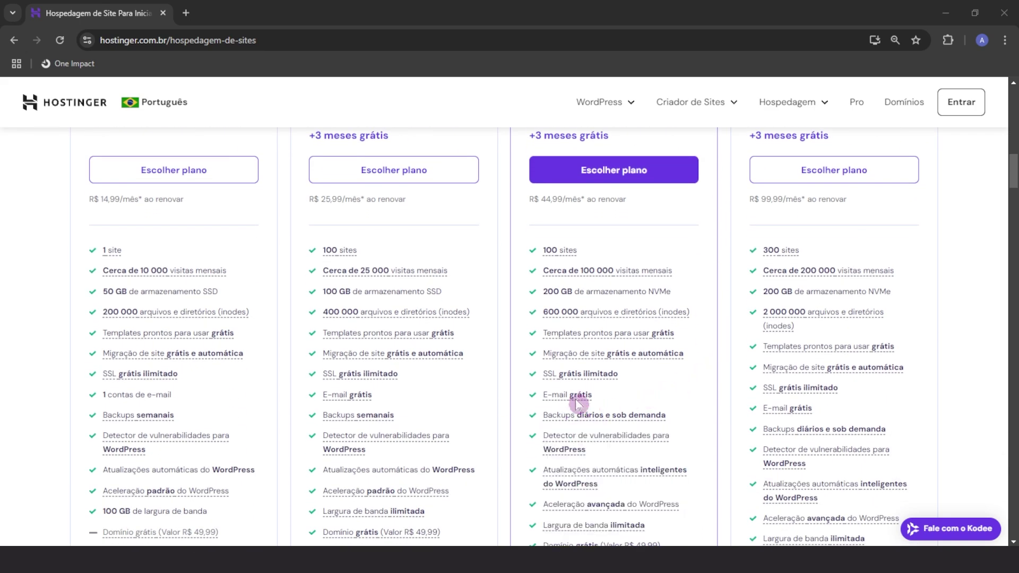
mouse_move(579, 401)
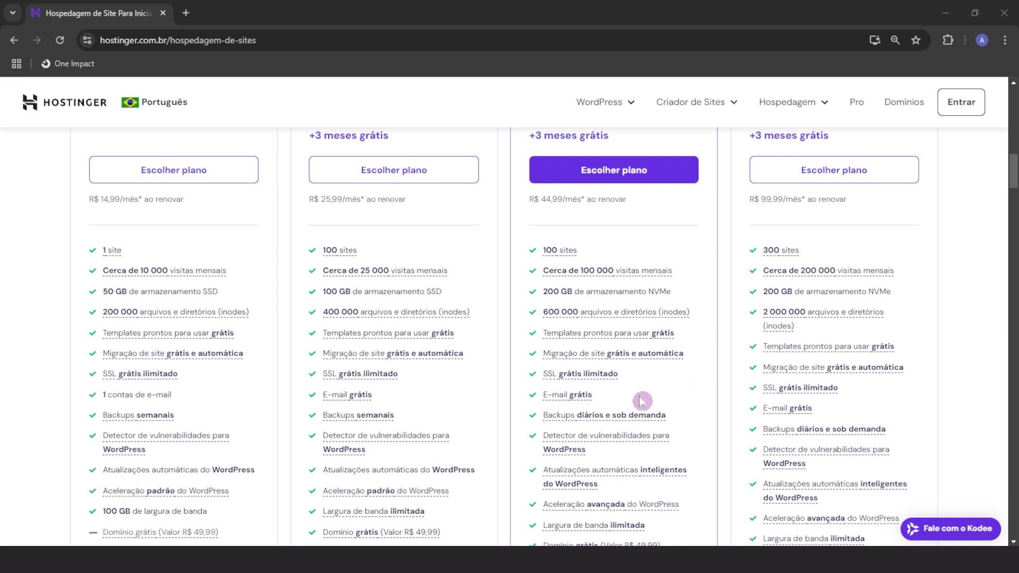
mouse_move(580, 426)
scroll(580, 426, "down", 2)
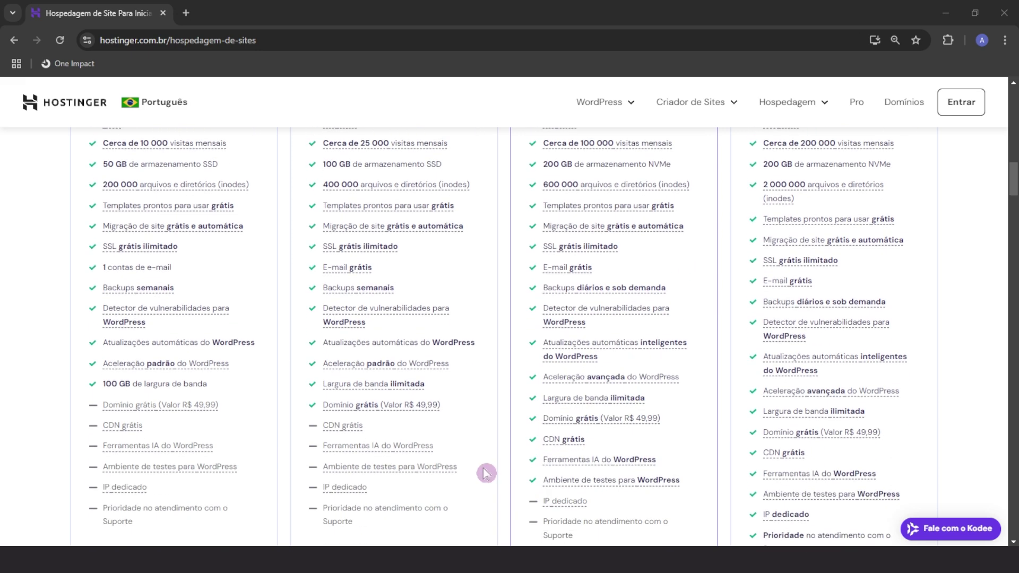
mouse_move(611, 422)
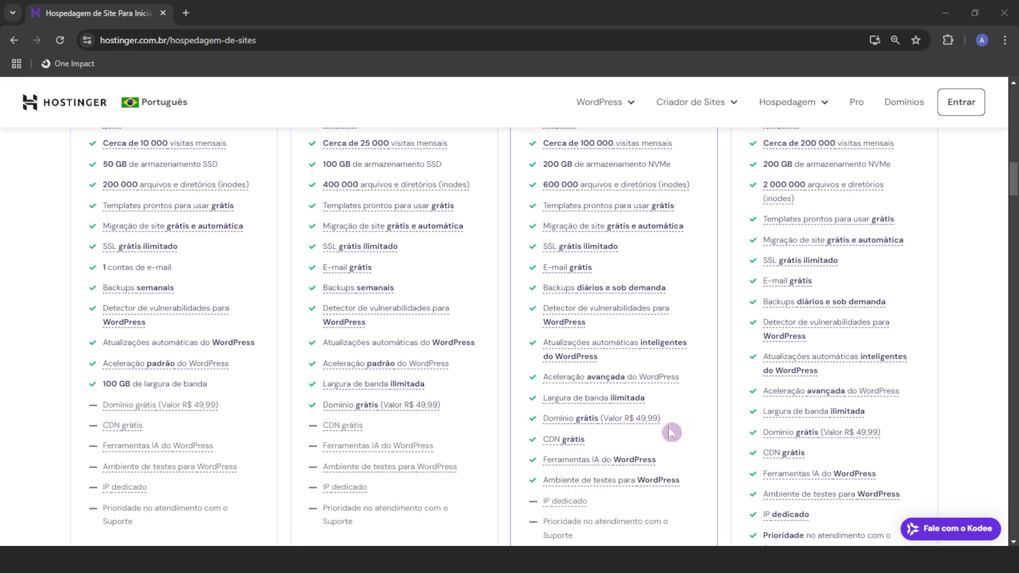
scroll(685, 469, "up", 1)
scroll(684, 469, "up", 2)
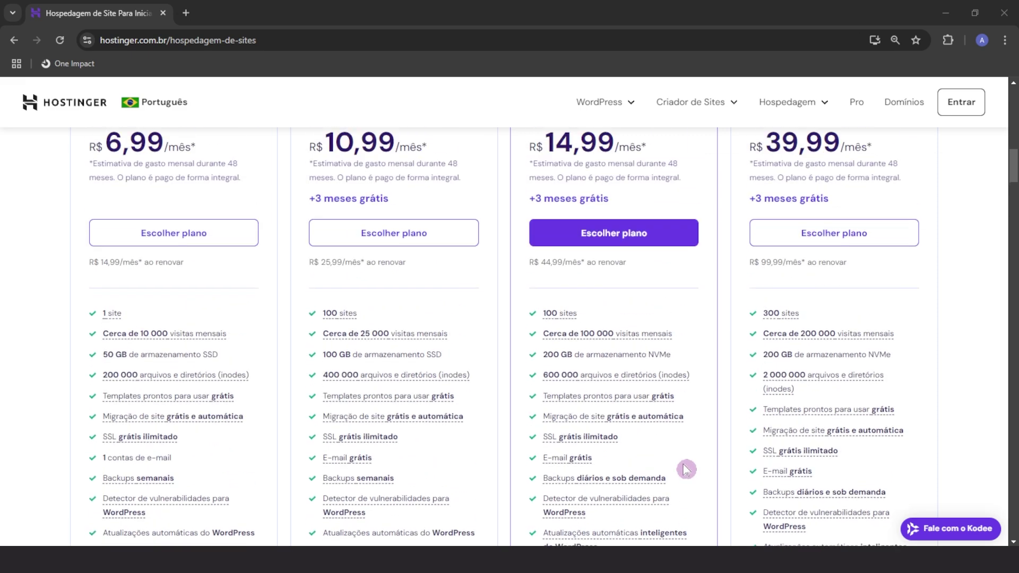
scroll(652, 467, "down", 4)
scroll(668, 486, "up", 5)
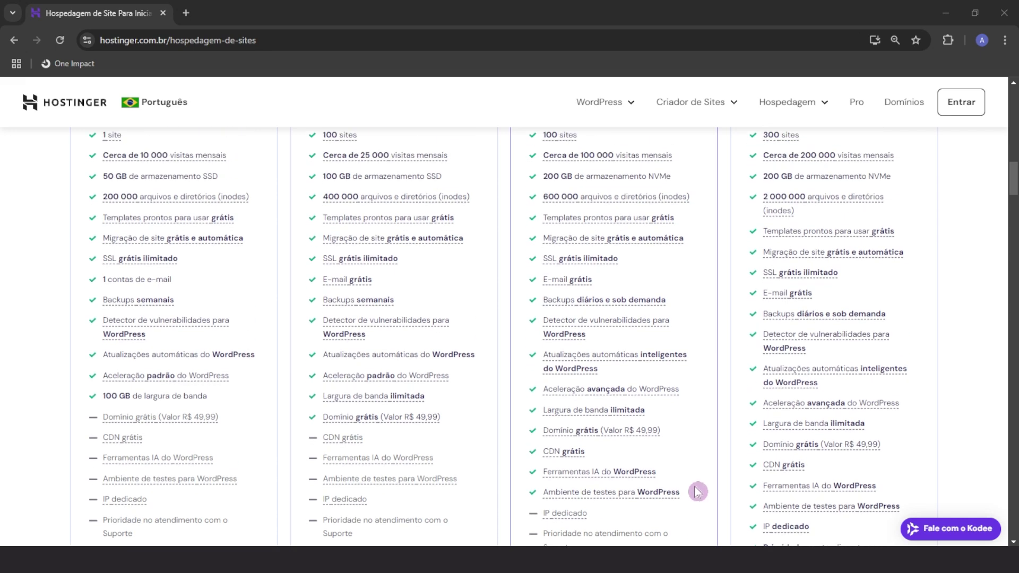
scroll(697, 488, "up", 1)
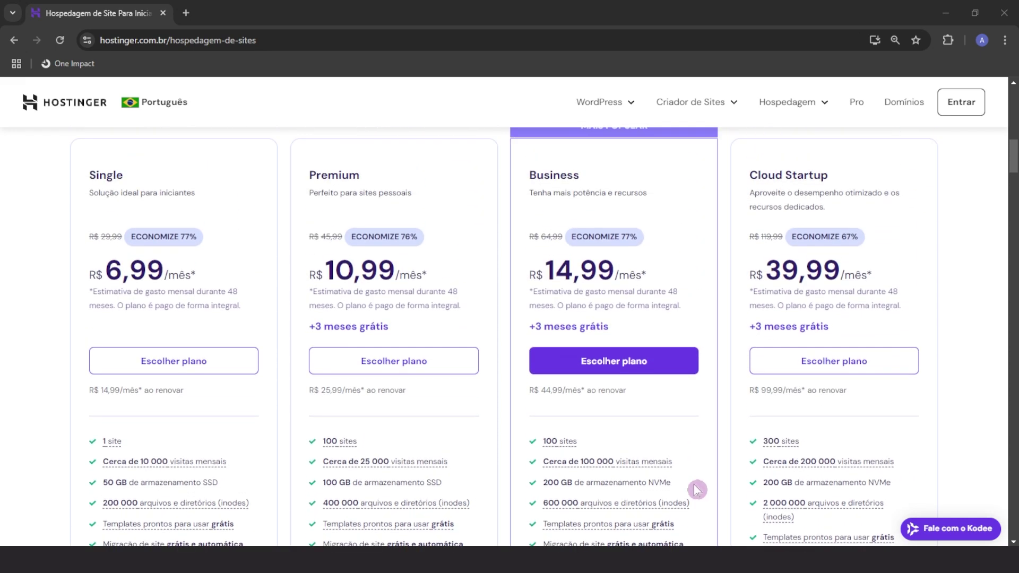
scroll(658, 515, "up", 1)
scroll(642, 514, "down", 1)
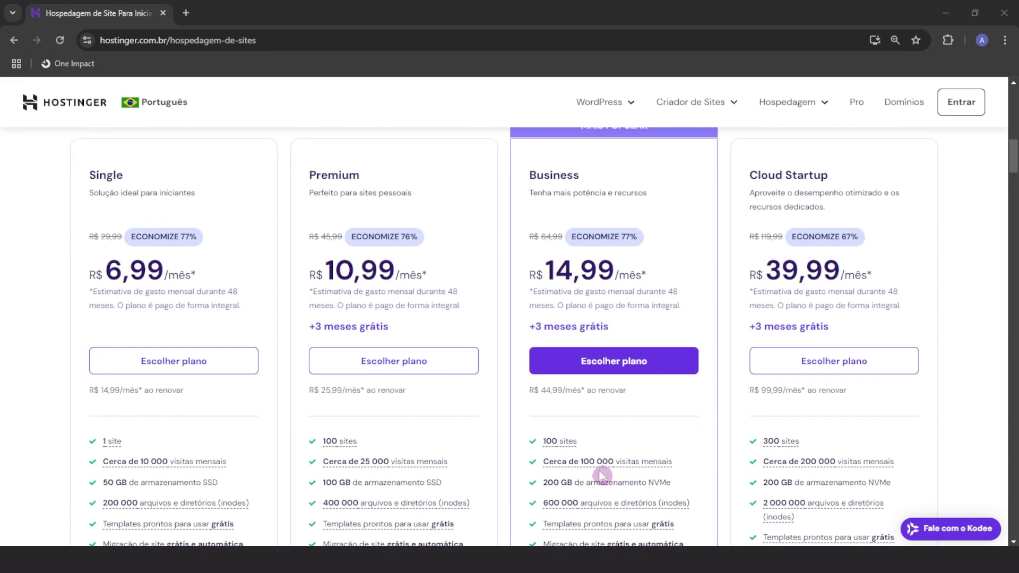
Check the remaining feature tooltips, then pick 'Escolher plano' on the Business card
mouse_move(608, 467)
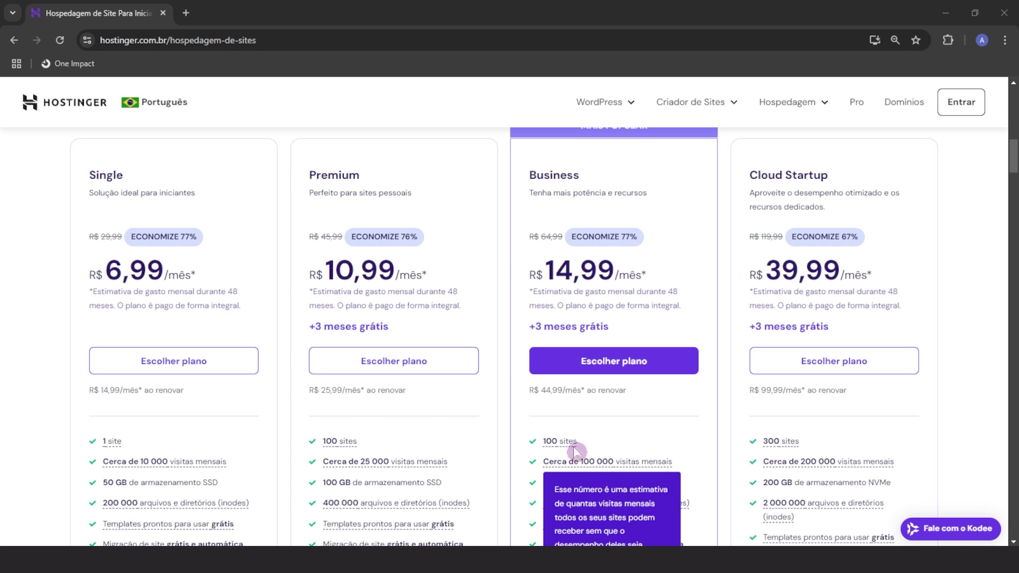
mouse_move(549, 448)
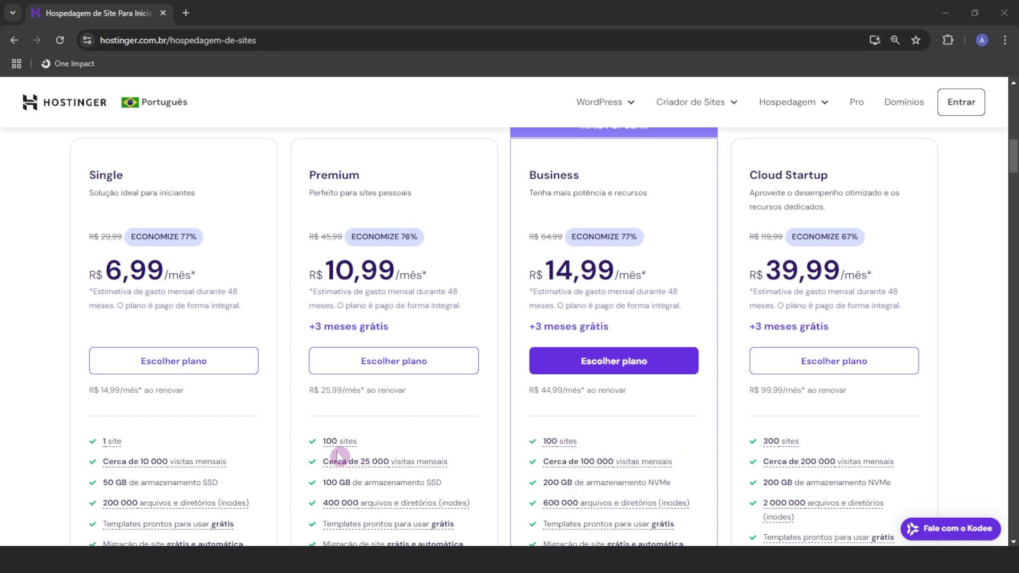
mouse_move(774, 448)
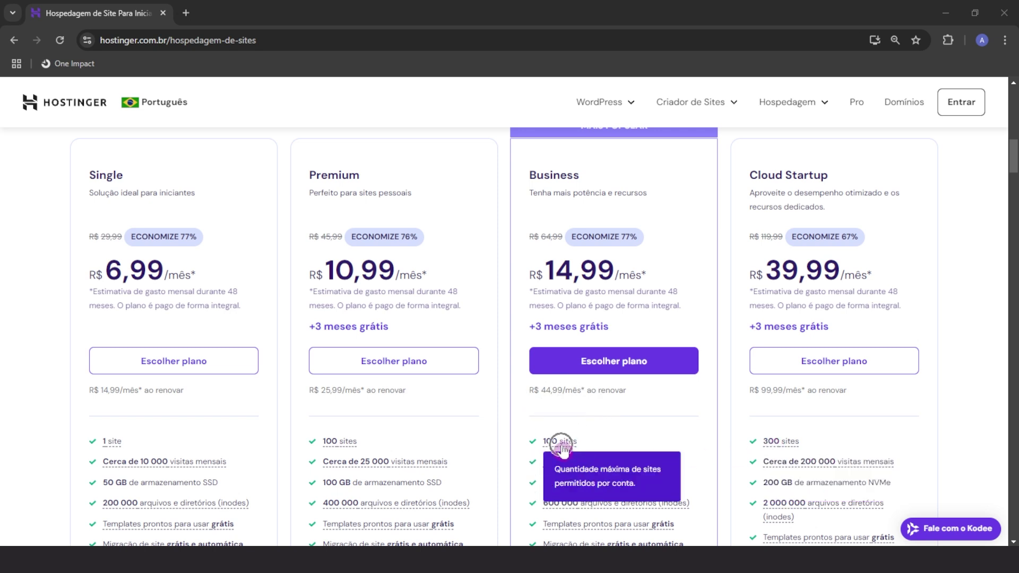
scroll(718, 333, "up", 1)
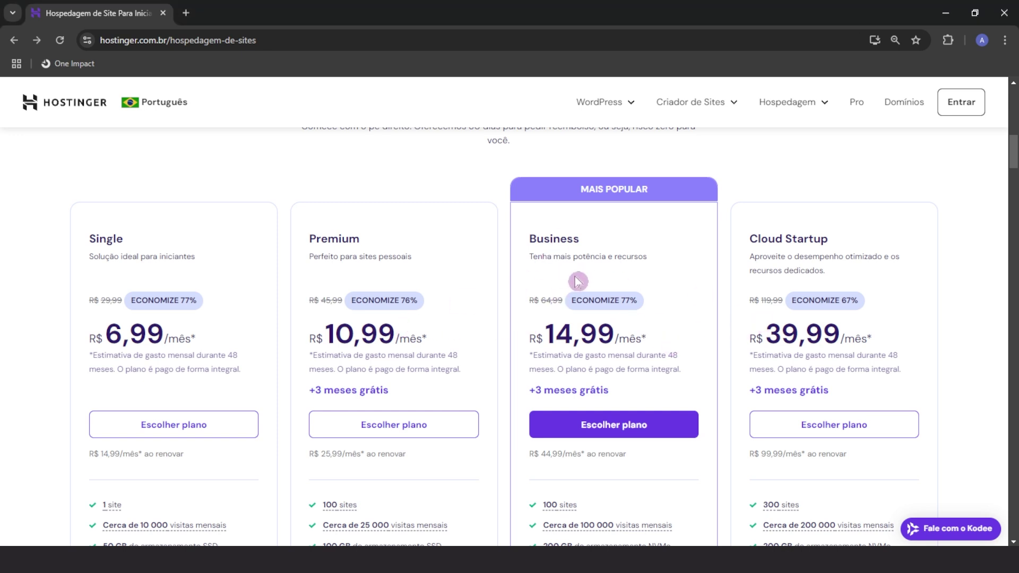
left_click(589, 428)
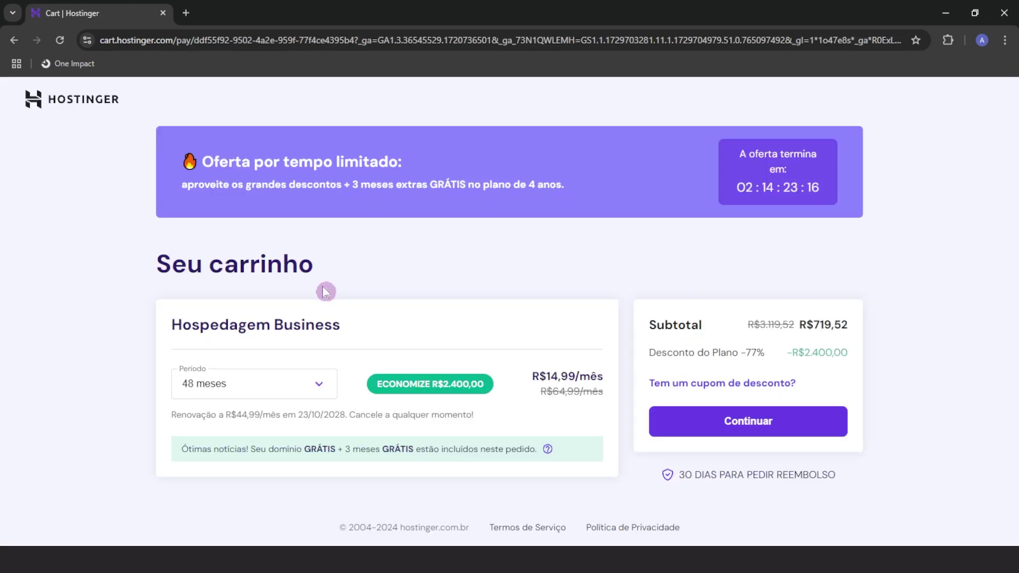
Set the cart's Período to 12 meses (R$287,88) and continue to the Criar conta page
left_click(211, 386)
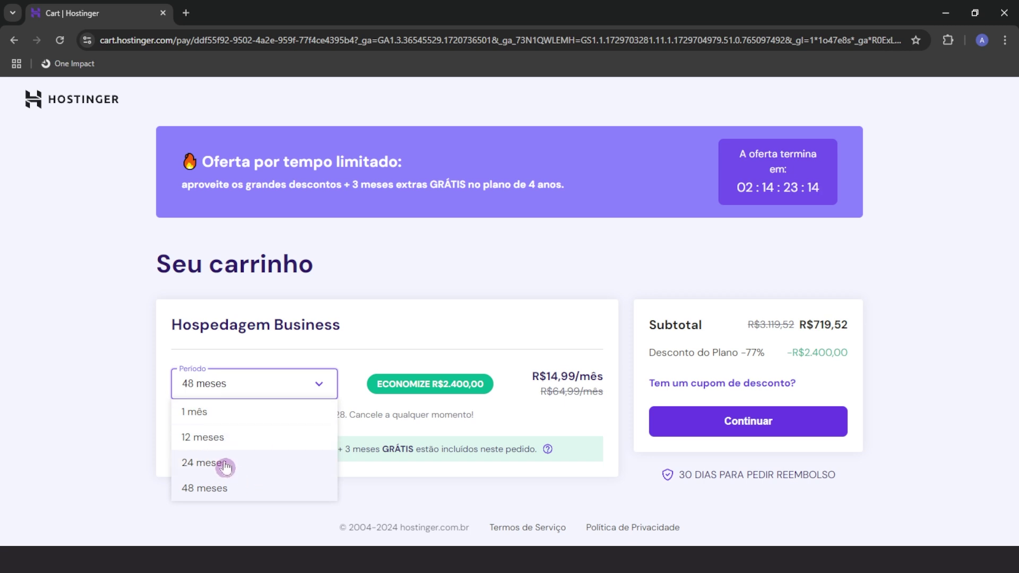
left_click(206, 444)
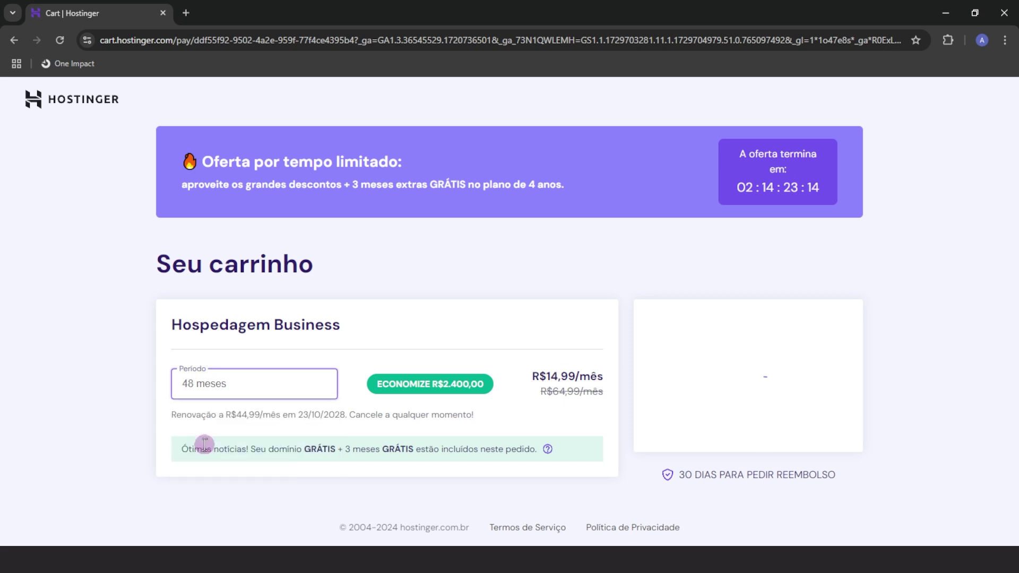
left_click(212, 383)
left_click(217, 471)
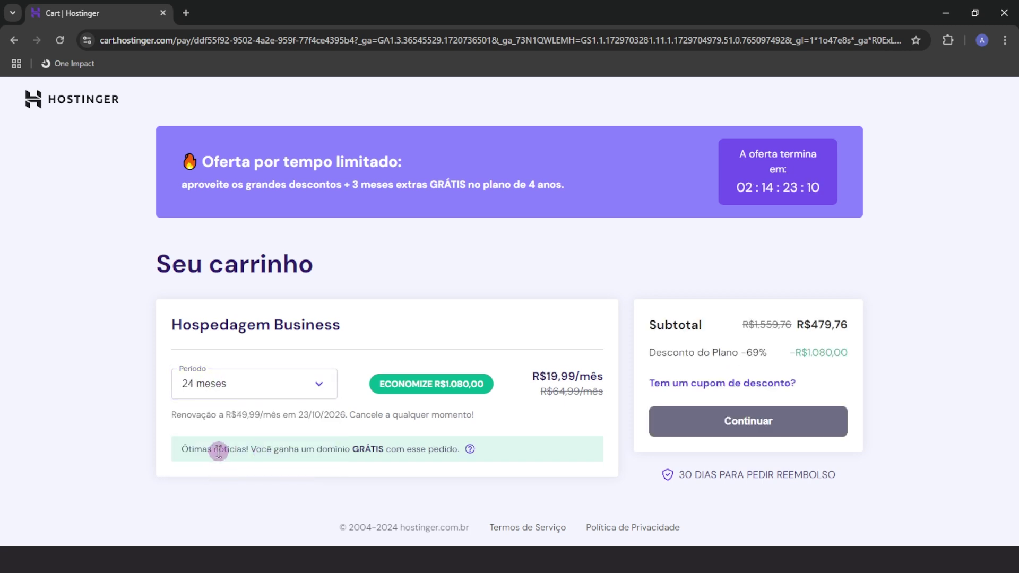
left_click(269, 387)
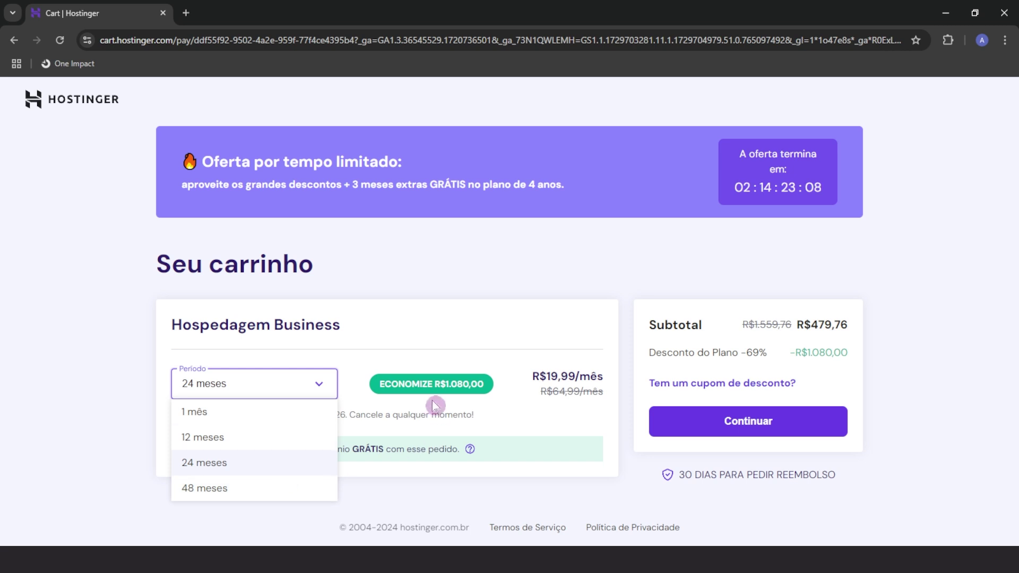
left_click(219, 439)
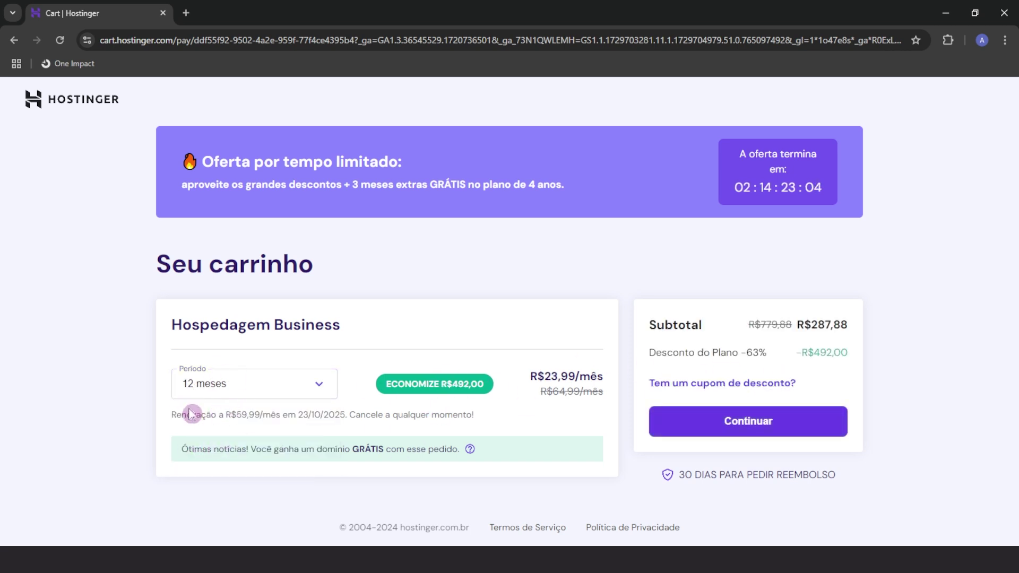
left_click(691, 418)
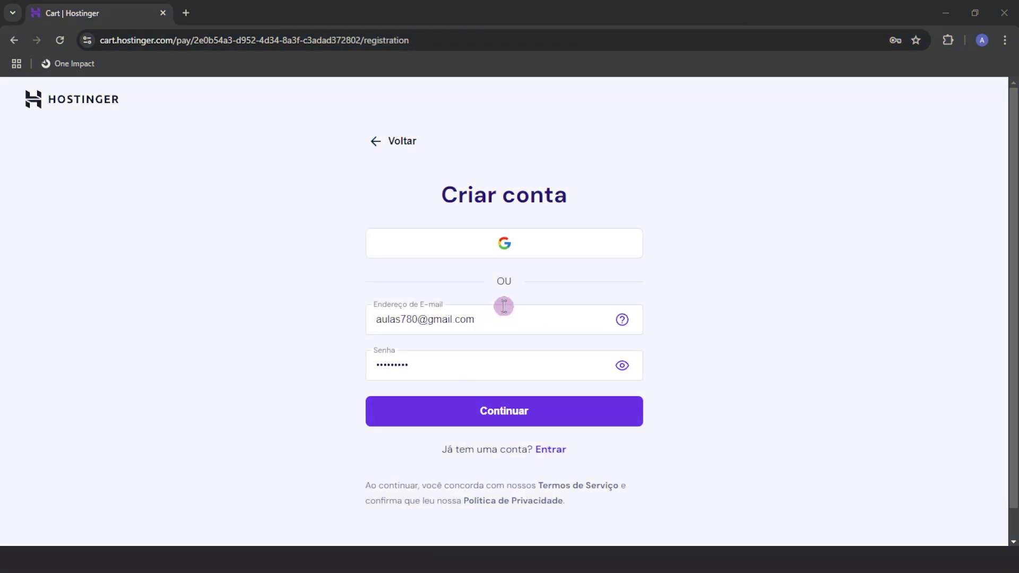
Create the account, pay via 'Continue com PIX via QR Code', and continue to onboarding
left_click(506, 404)
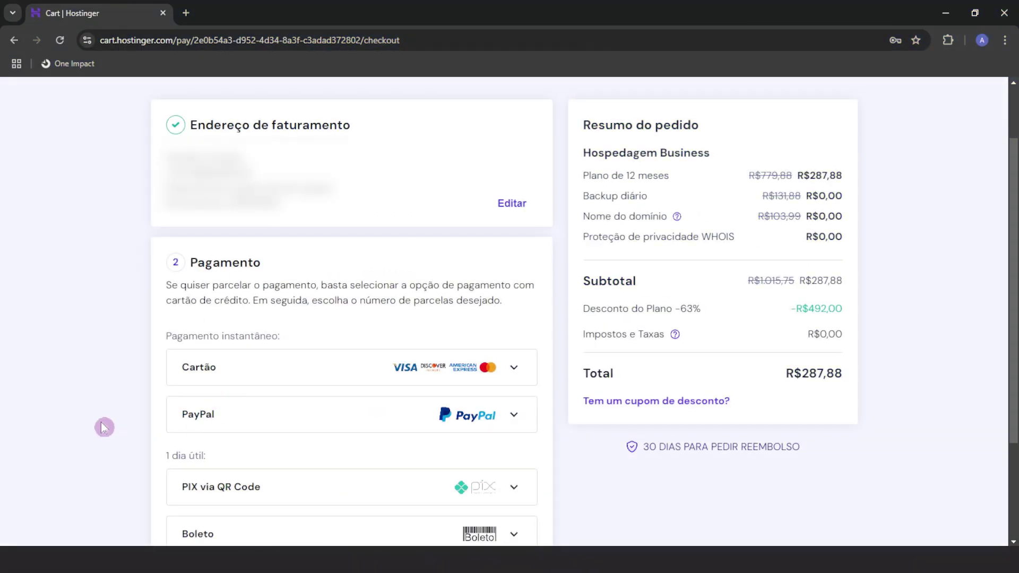
scroll(101, 422, "down", 2)
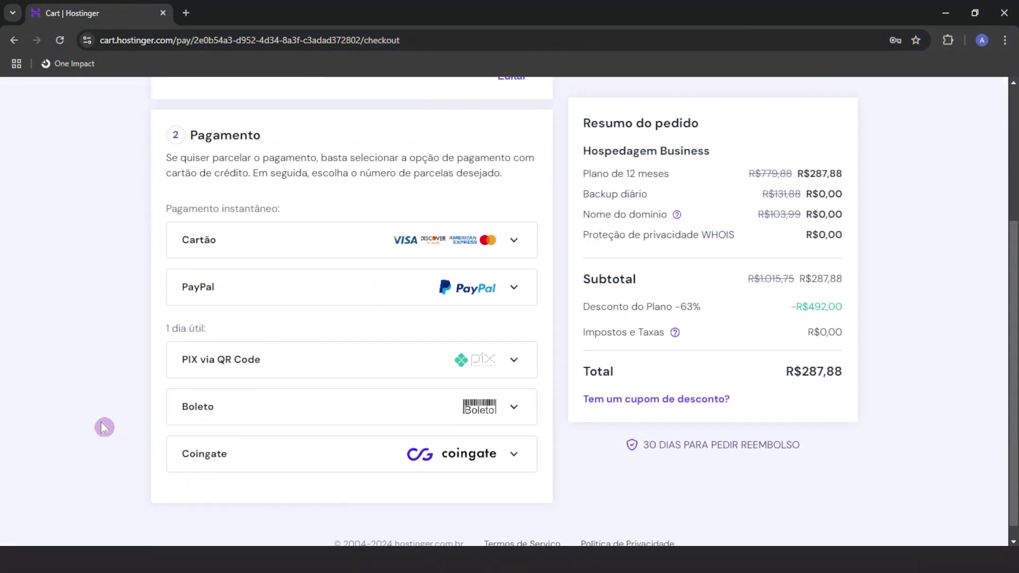
left_click(198, 369)
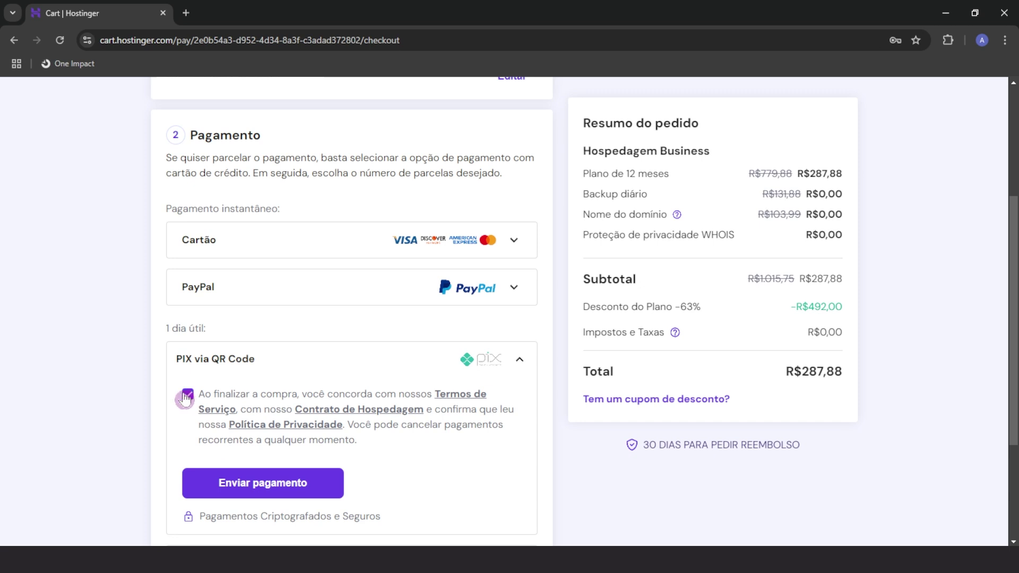
scroll(207, 456, "down", 1)
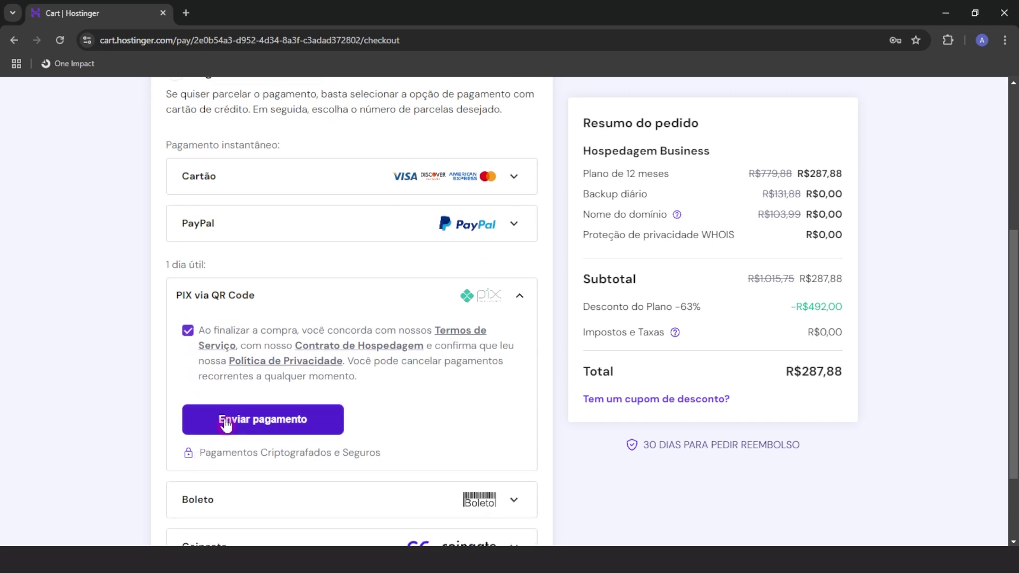
left_click(225, 424)
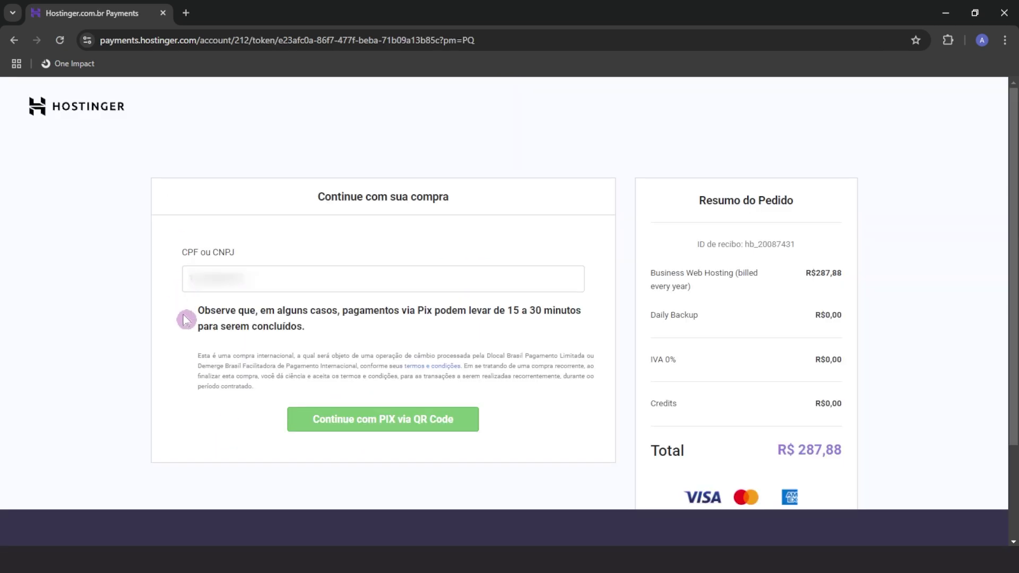
left_click(374, 424)
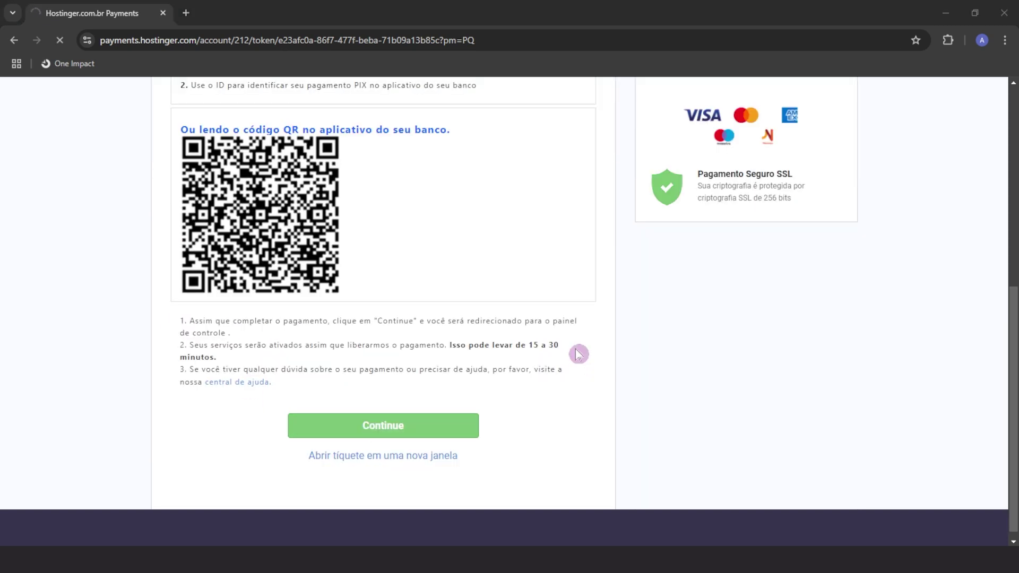
left_click(389, 425)
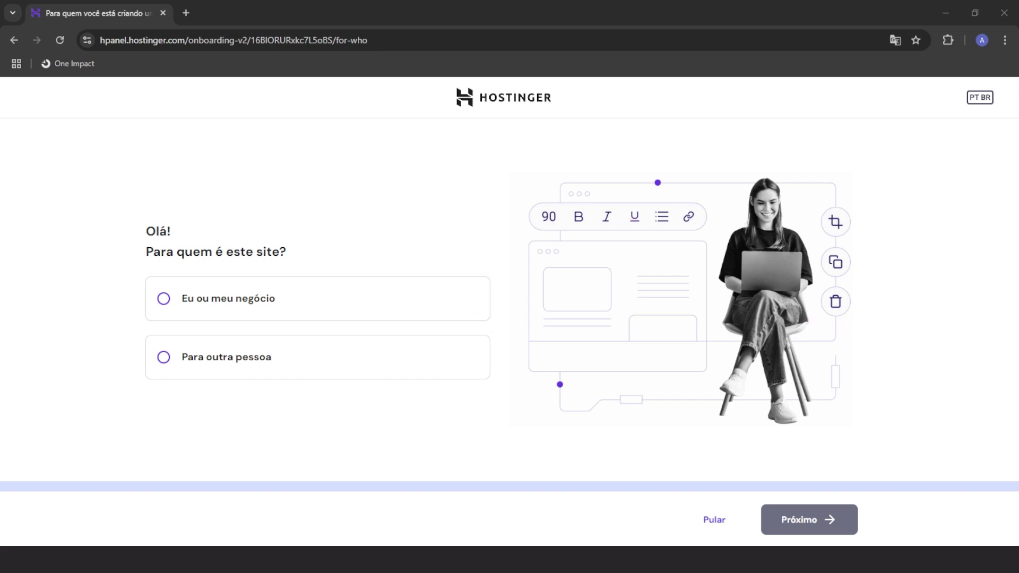
Open Hostinger in a second tab and sign in with the account e-mail and password
left_click_drag(1016, 297, 270, 15)
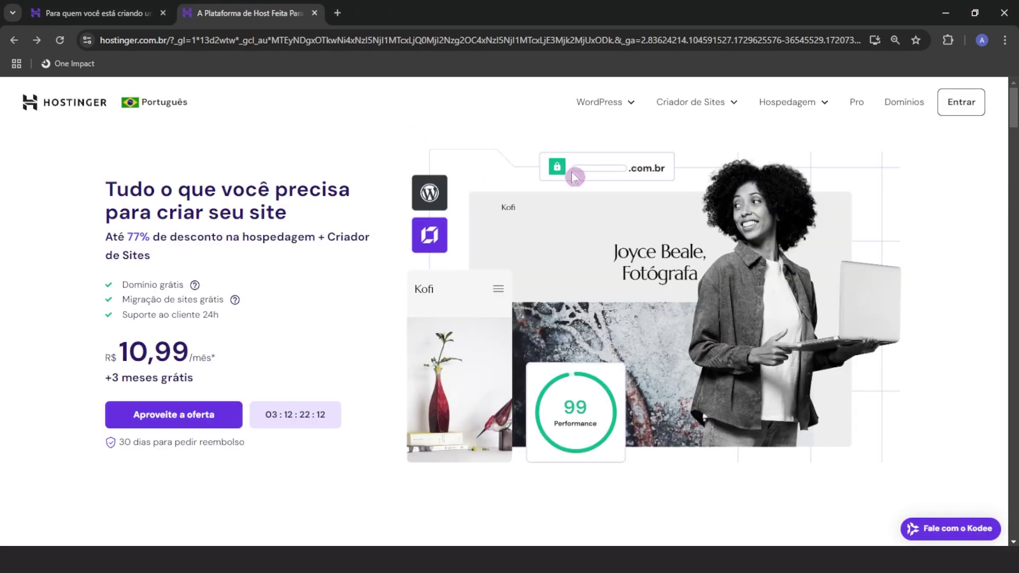
left_click(968, 106)
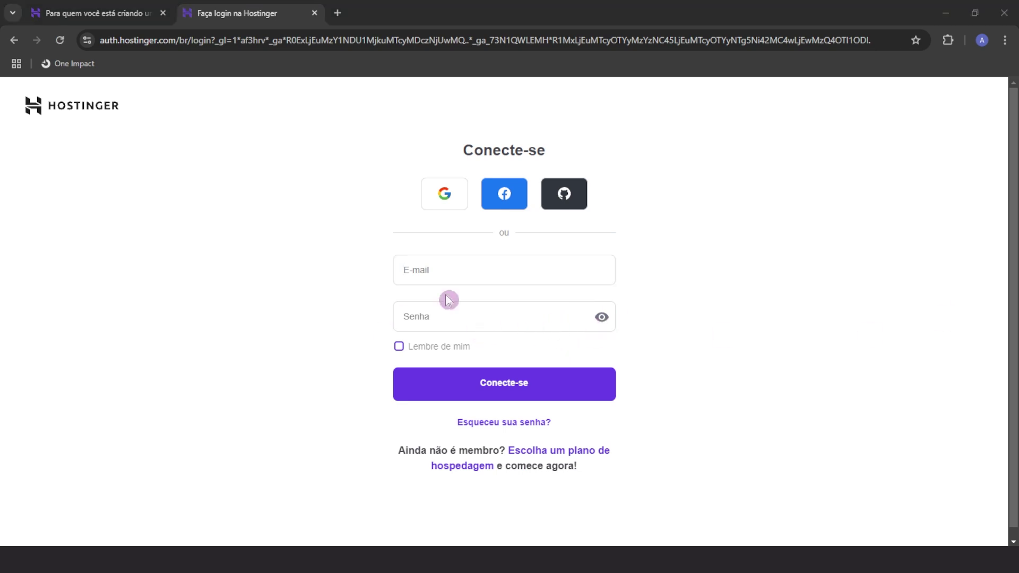
left_click(448, 274)
key("ctrl+v")
left_click(468, 311)
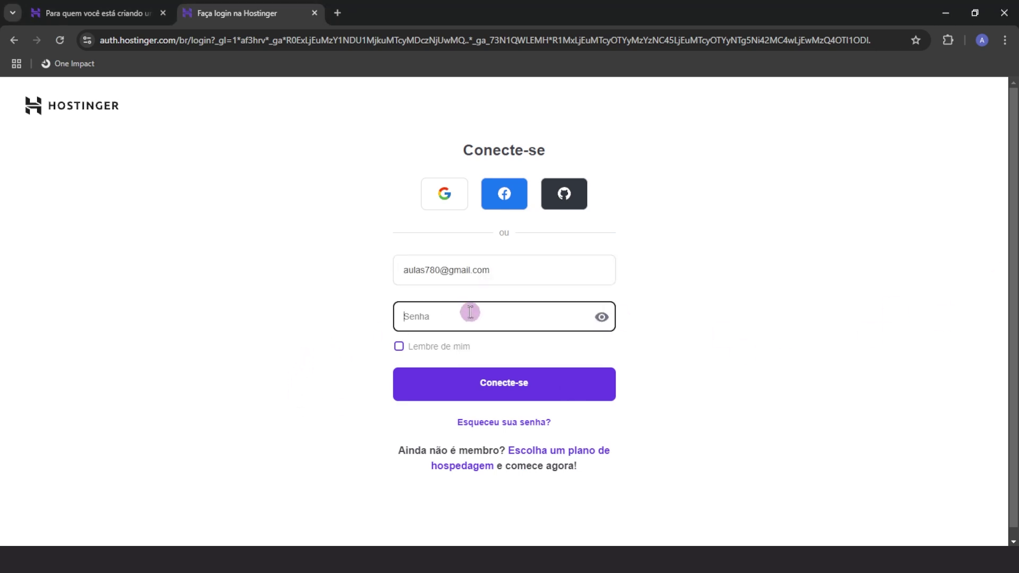
key("ctrl+v")
left_click(500, 396)
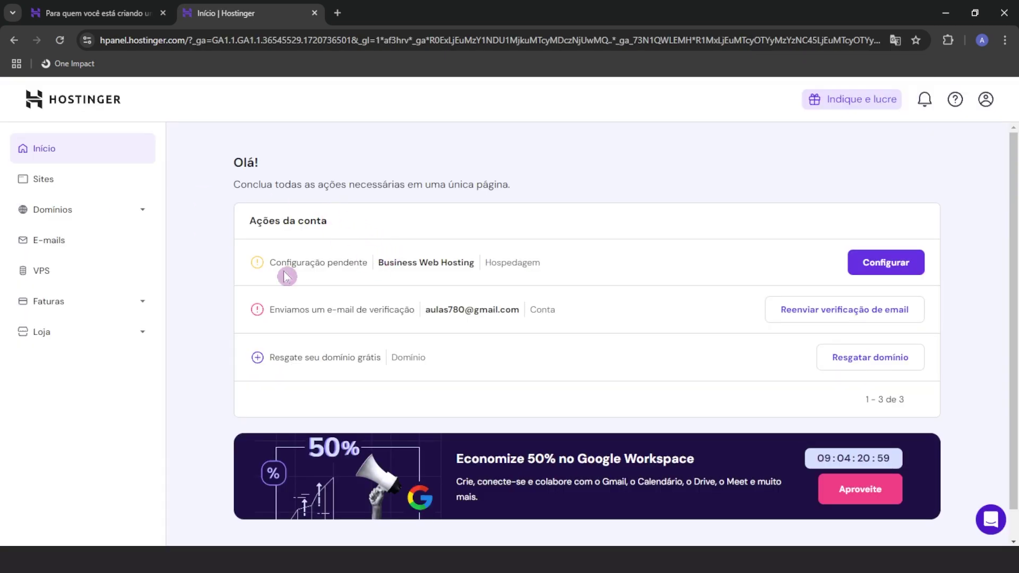
left_click_drag(276, 264, 363, 261)
left_click(364, 261)
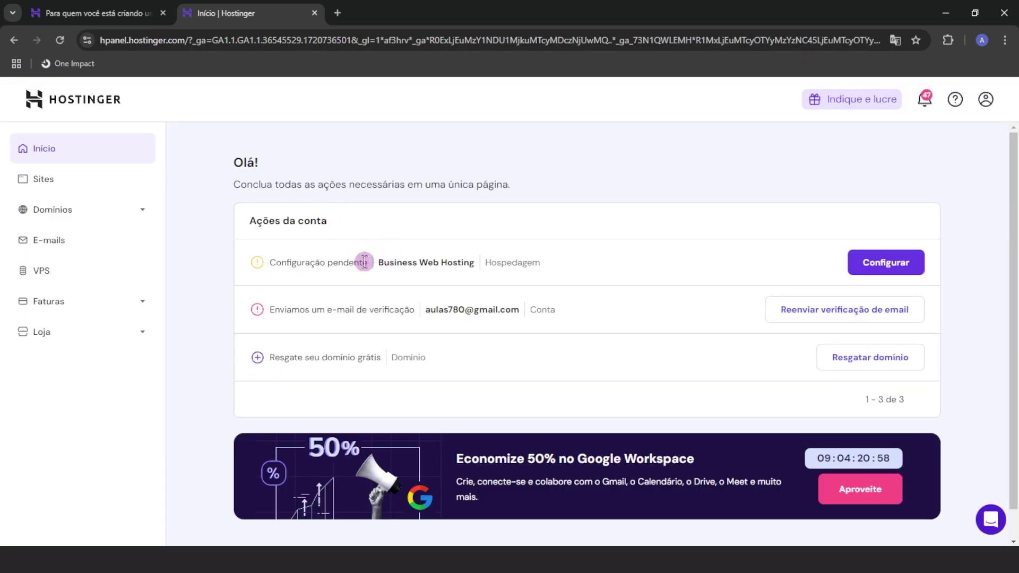
left_click(886, 268)
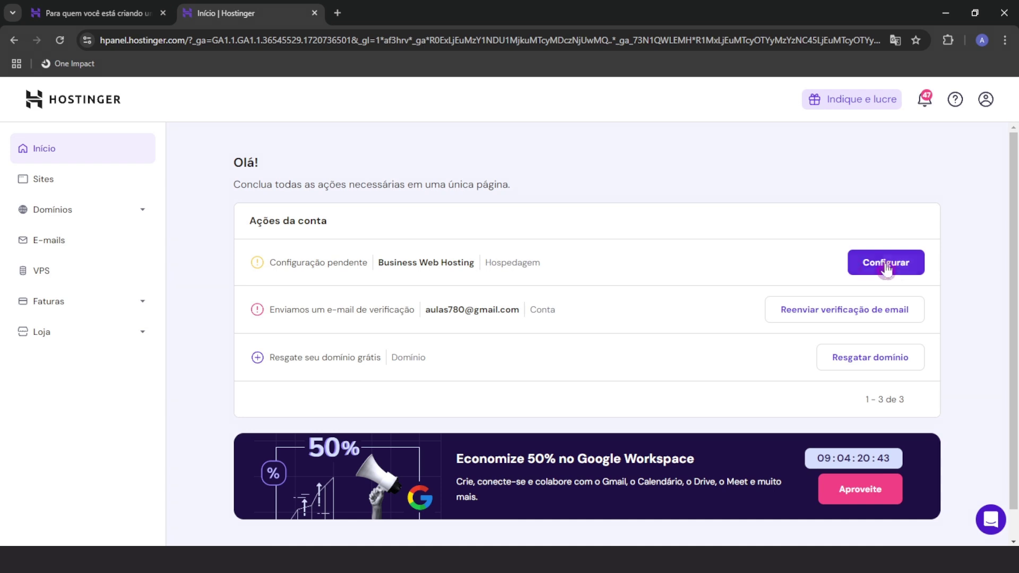
left_click_drag(51, 10, 230, 27)
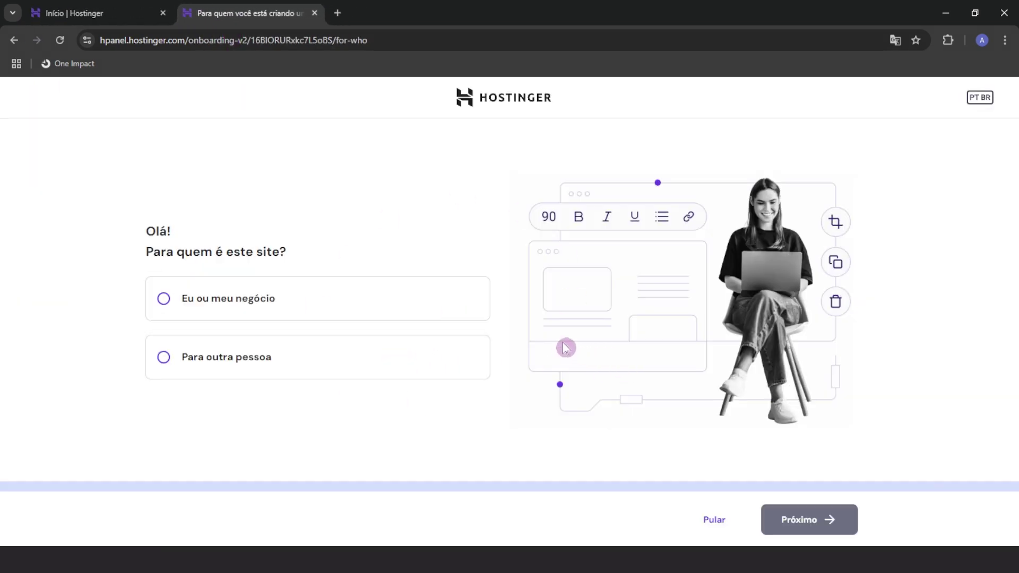
left_click(85, 12)
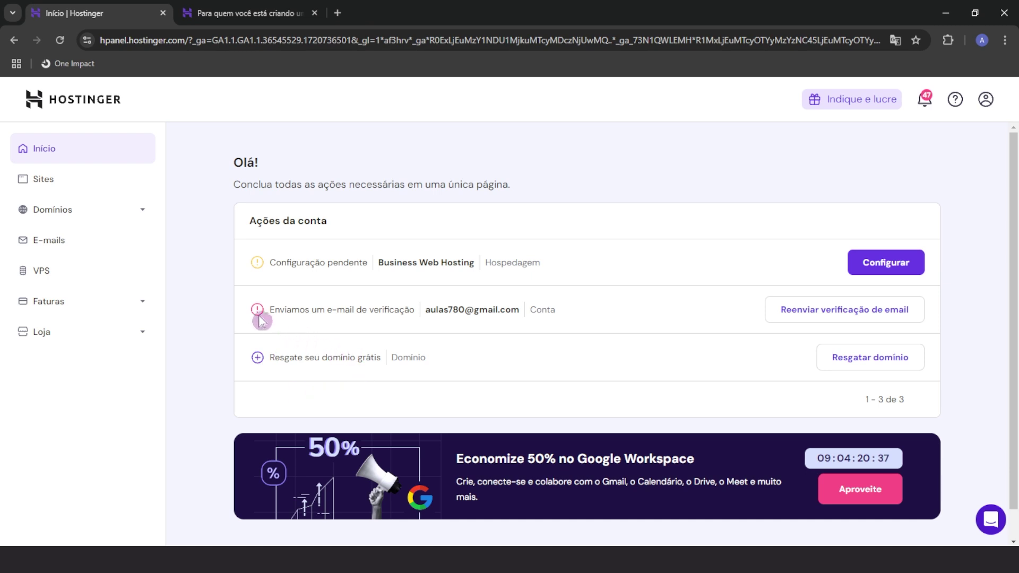
left_click_drag(261, 321, 389, 326)
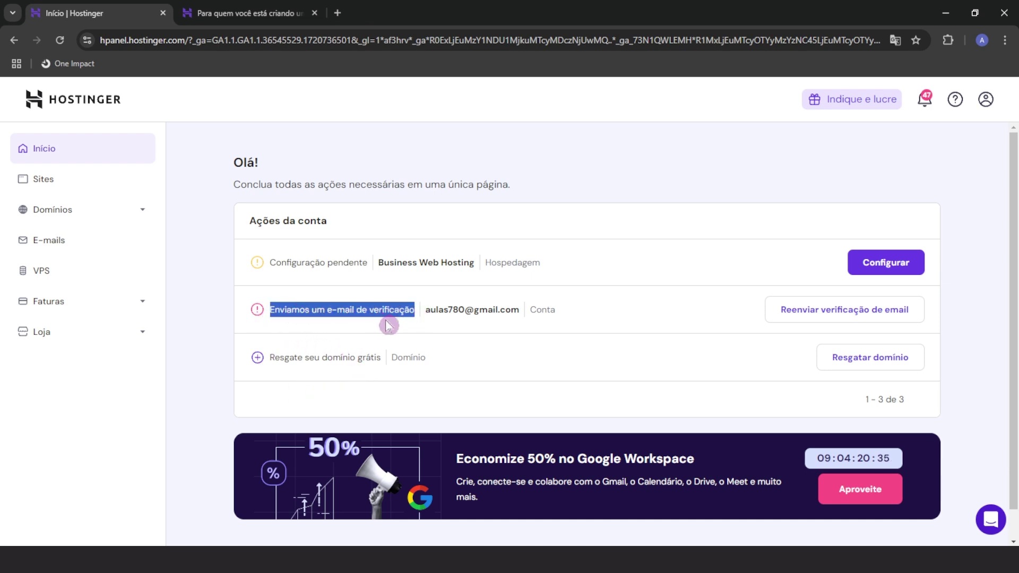
left_click(422, 326)
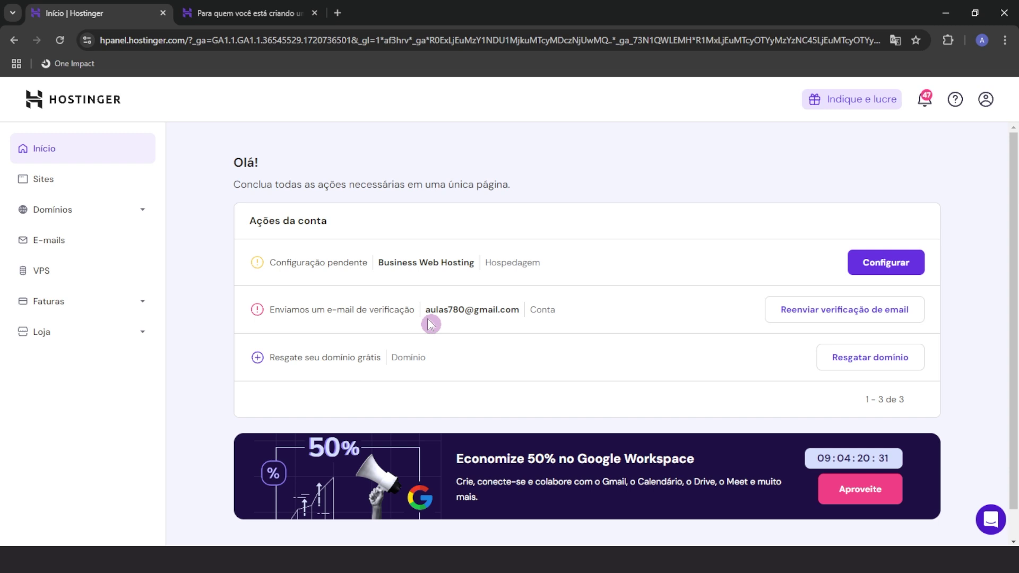
left_click_drag(425, 309, 530, 316)
left_click(493, 323)
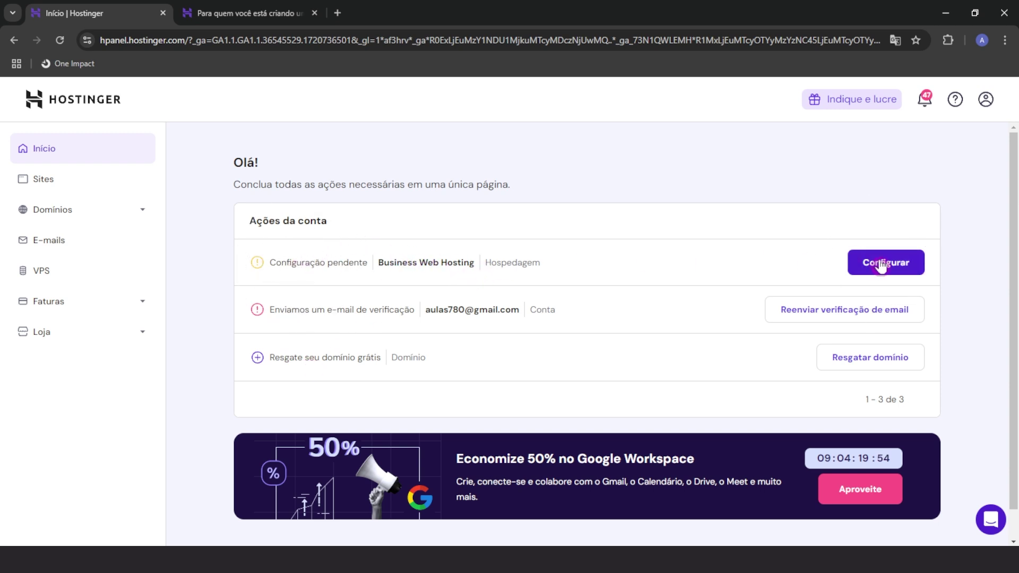
left_click(237, 23)
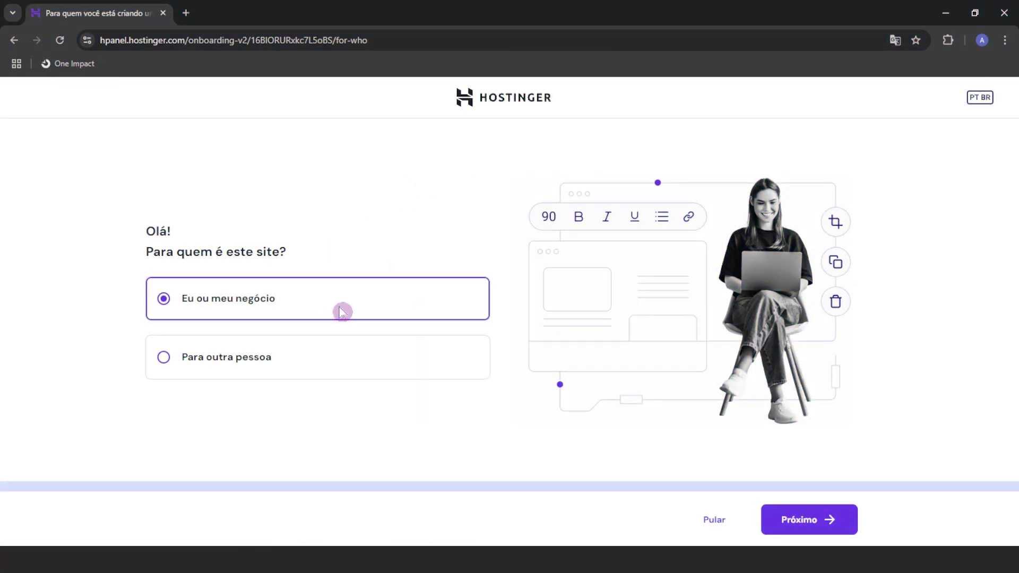
Answer 'Eu ou meu negócio' and 'Vou criar um site' in the onboarding questions
left_click(816, 518)
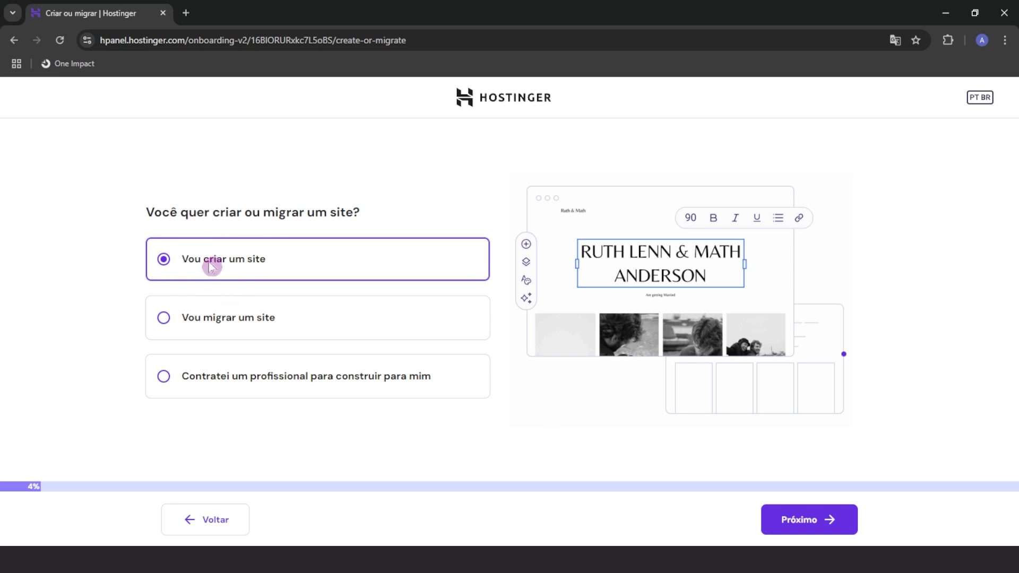
left_click(831, 529)
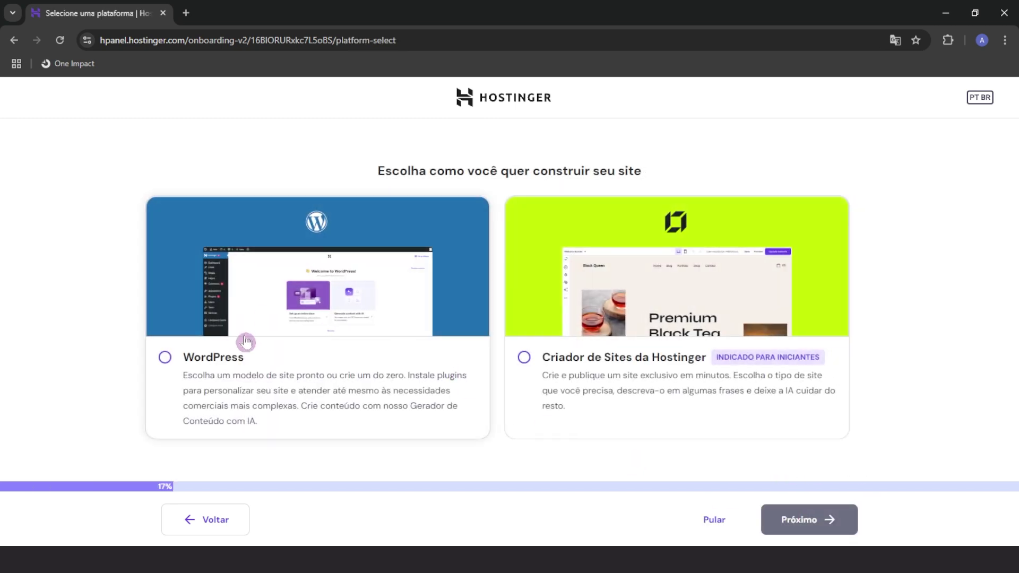
Choose WordPress and set the admin e-mail and password in Português (Brasil)
left_click(309, 275)
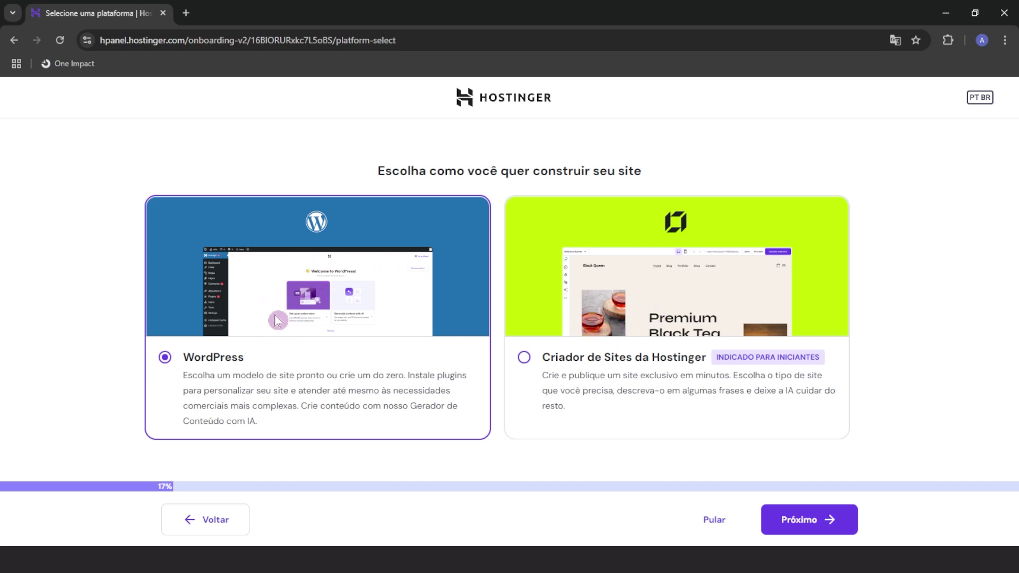
left_click(209, 359)
left_click(821, 521)
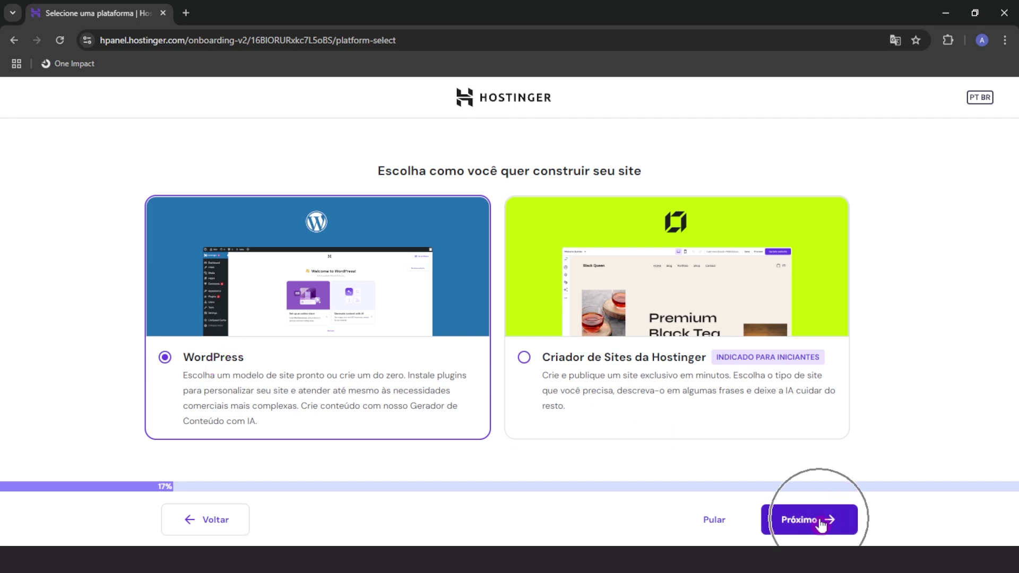
left_click(258, 260)
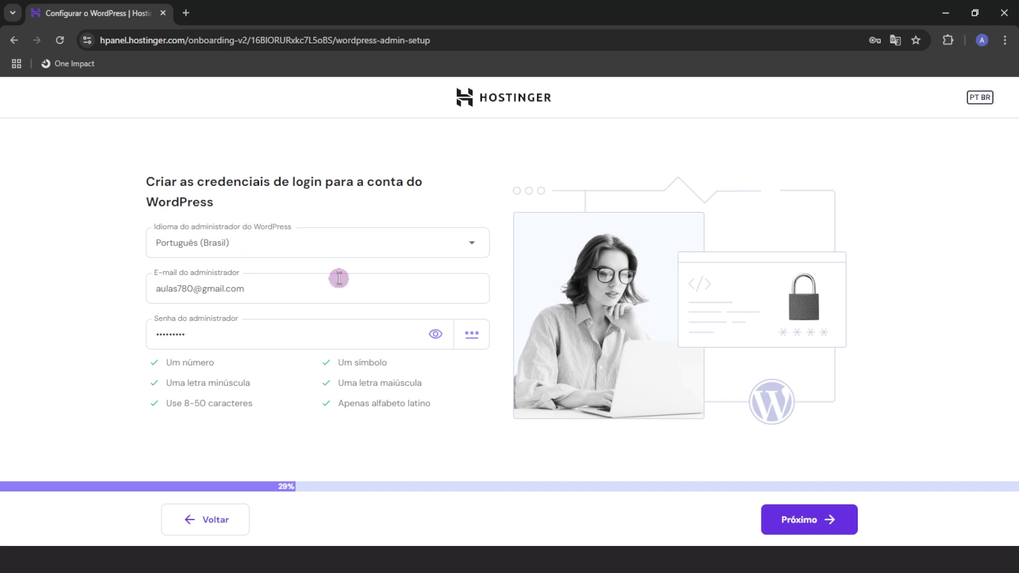
left_click(796, 517)
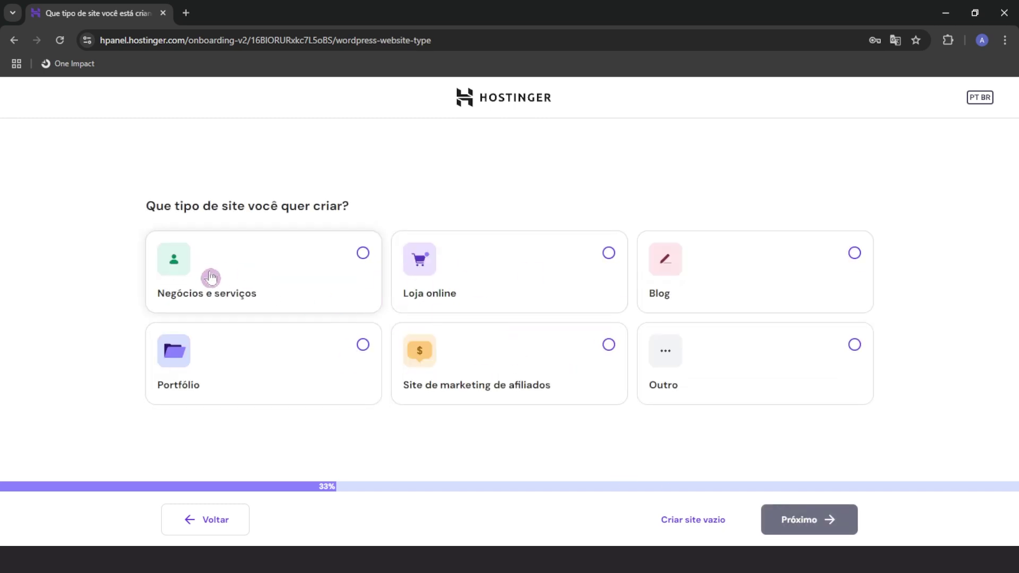
Pick 'Negócios e serviços' as the site type and choose 'Criar site vazio'
left_click(203, 283)
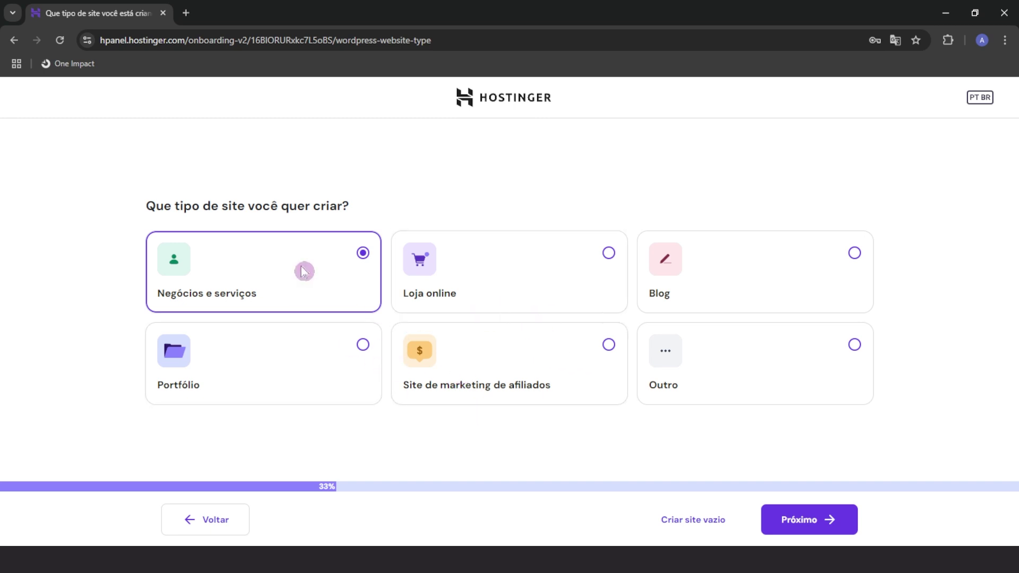
left_click(825, 522)
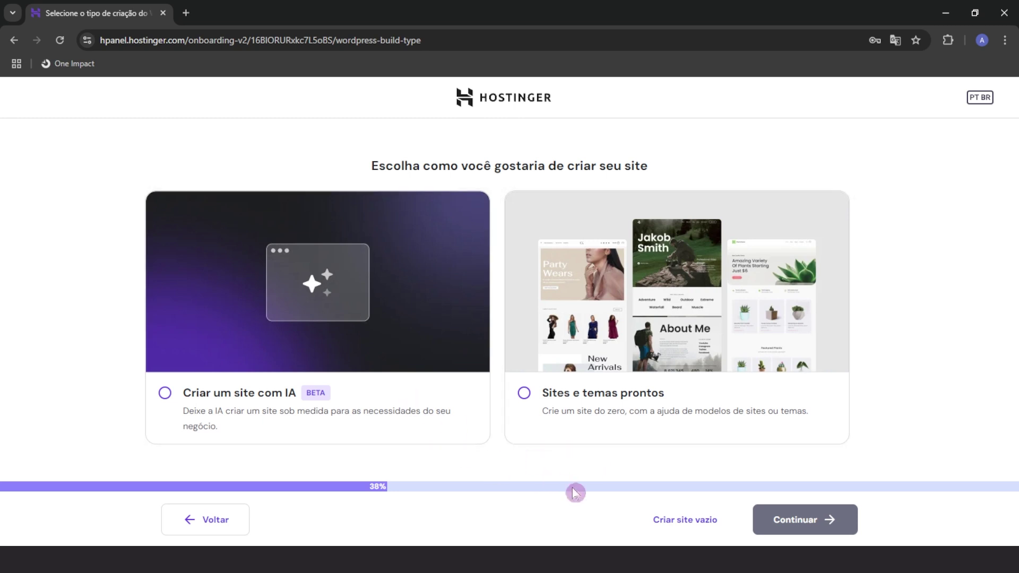
left_click(677, 517)
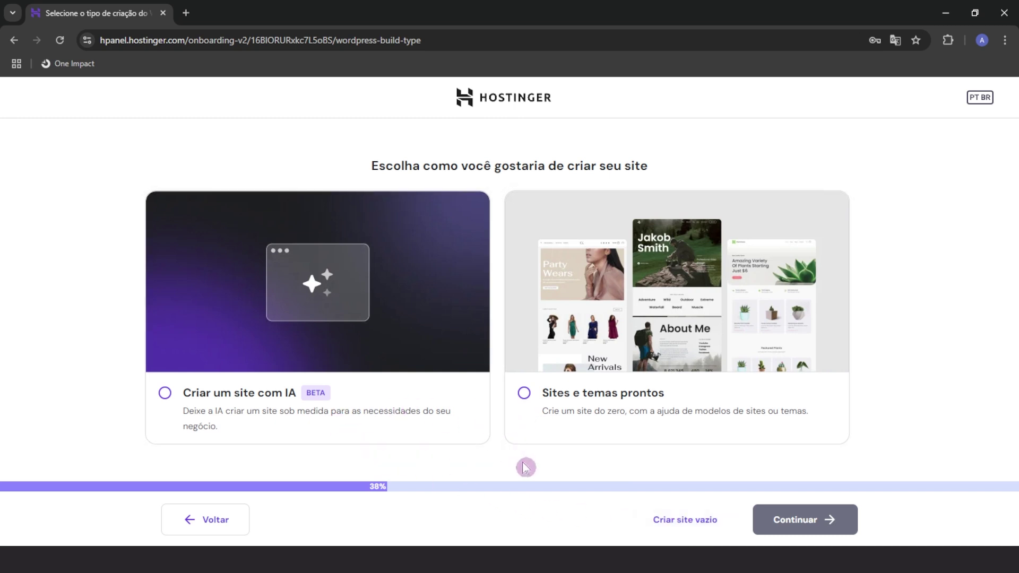
left_click(677, 530)
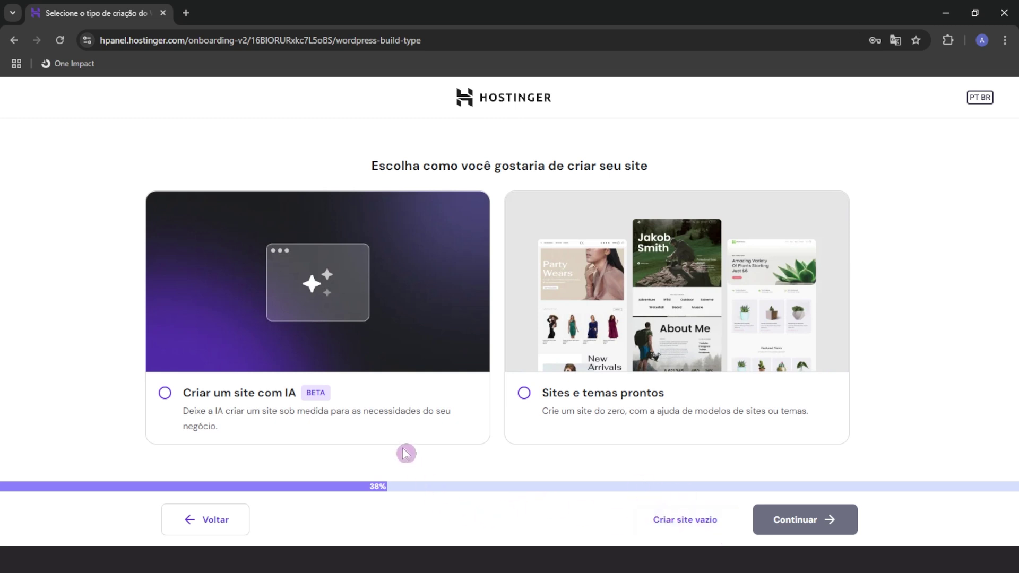
left_click(680, 524)
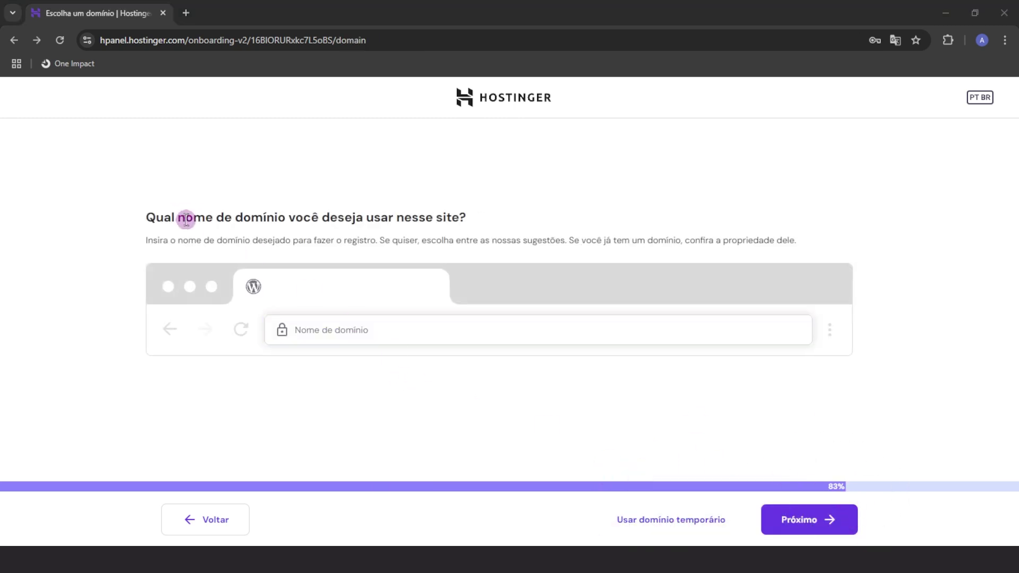
Look up canaloneimpact.com, accept the free domain suggestion, and continue to its registration form
left_click_drag(179, 218, 290, 220)
left_click(291, 219)
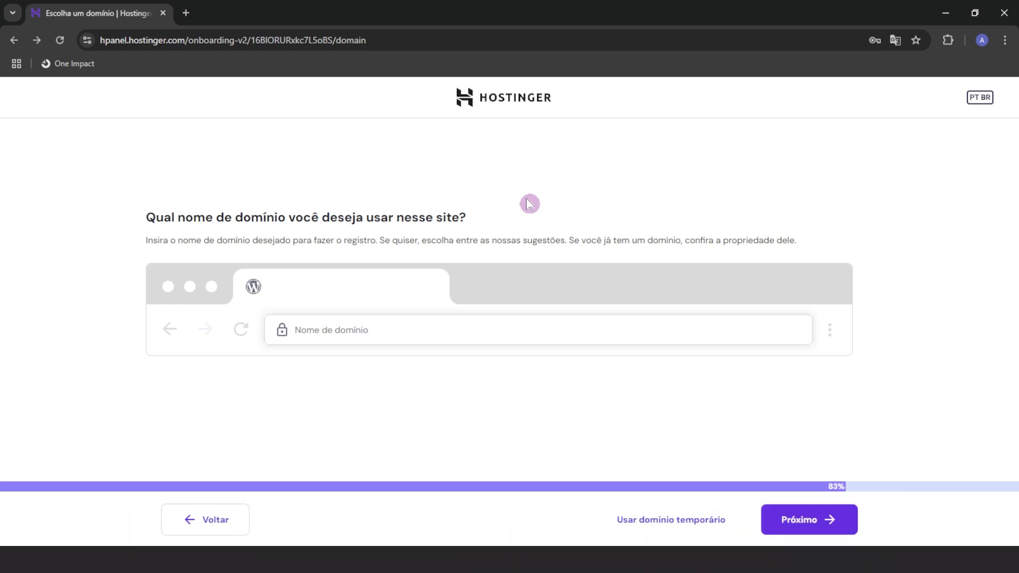
left_click(328, 324)
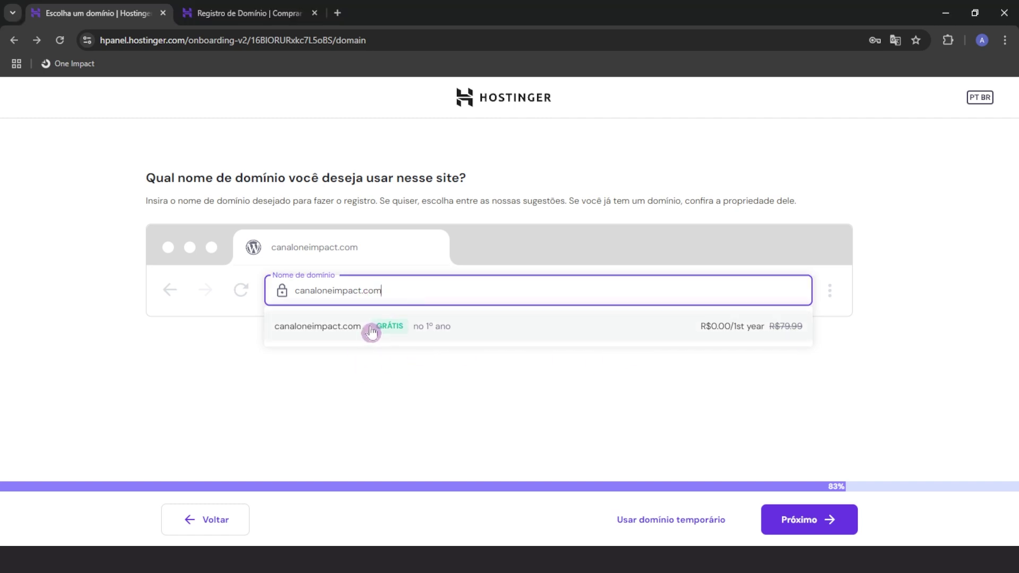
key("ctrl")
left_click(370, 330)
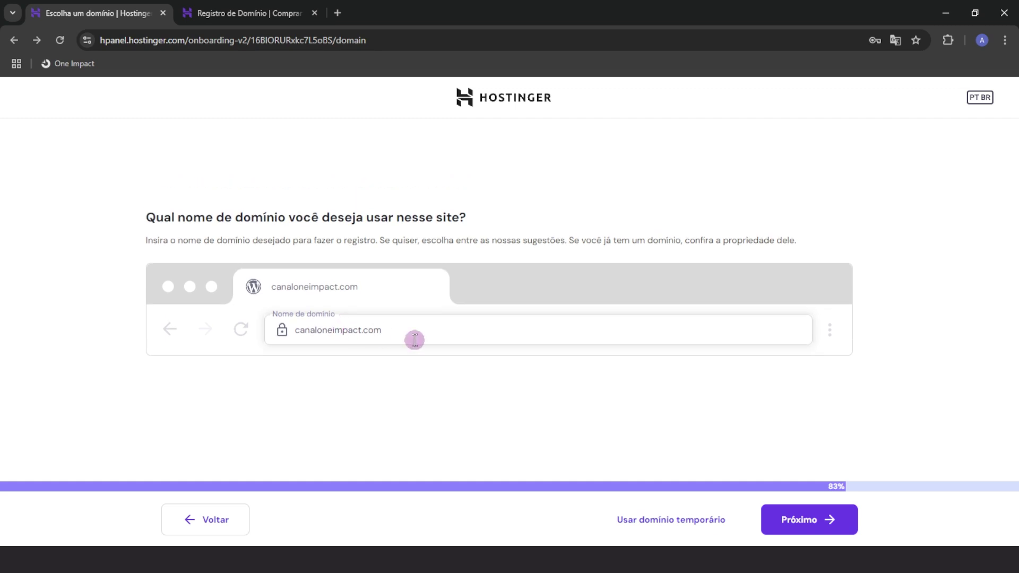
left_click(832, 521)
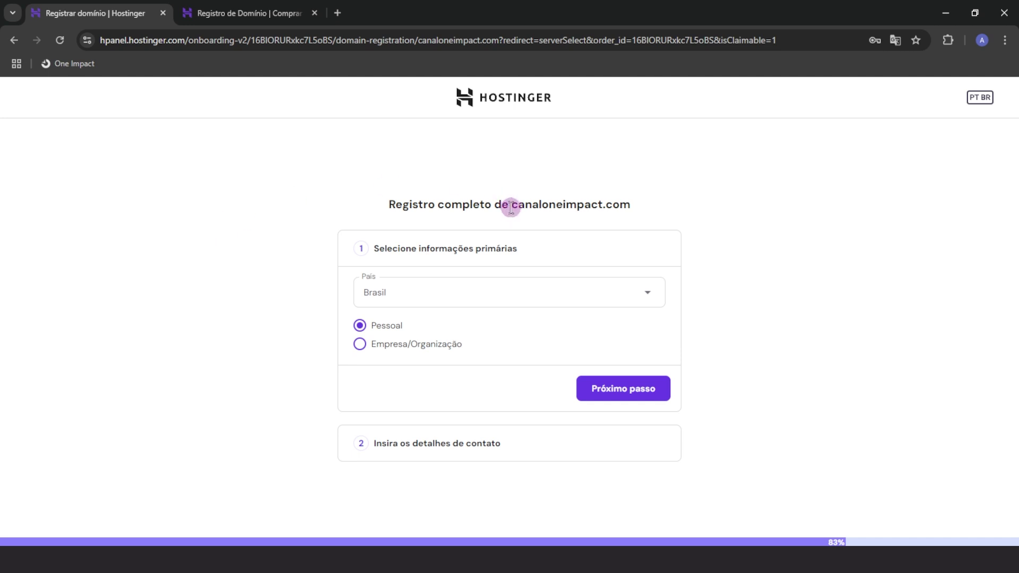
Choose Pessoal as the registrant type for the canaloneimpact.com domain
left_click_drag(510, 204, 643, 211)
left_click(647, 205)
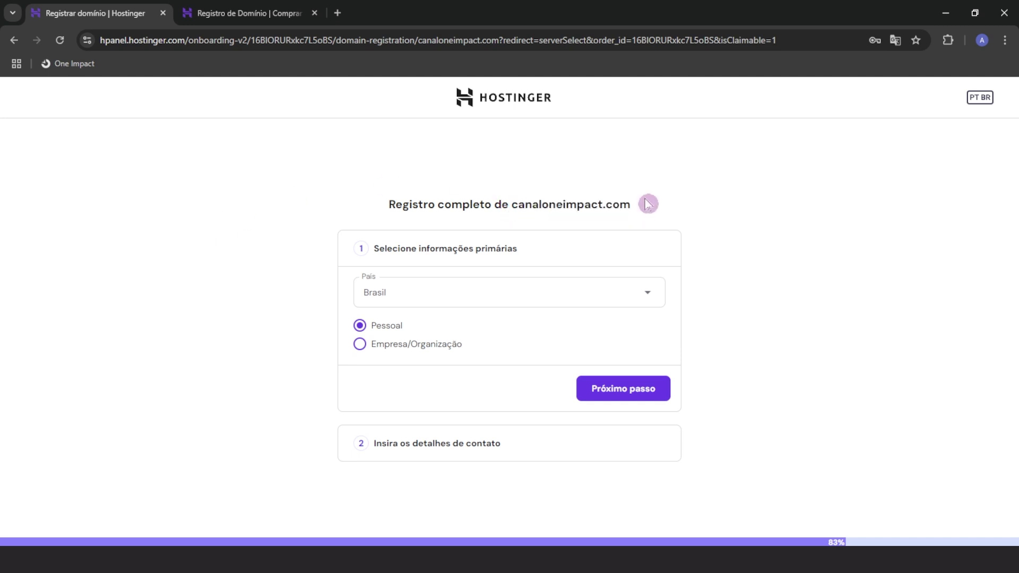
left_click(373, 327)
left_click(401, 353)
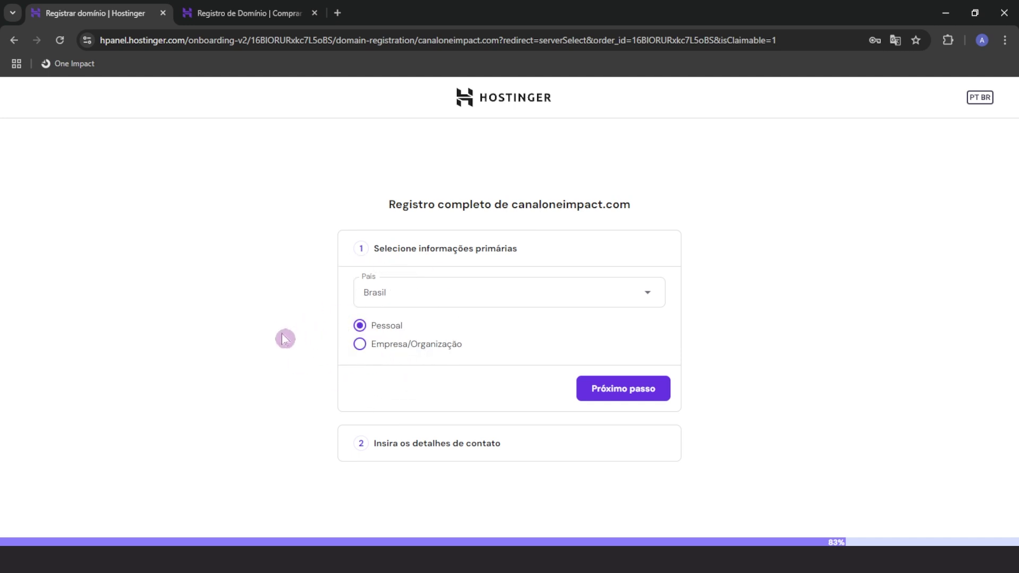
left_click_drag(513, 205, 668, 214)
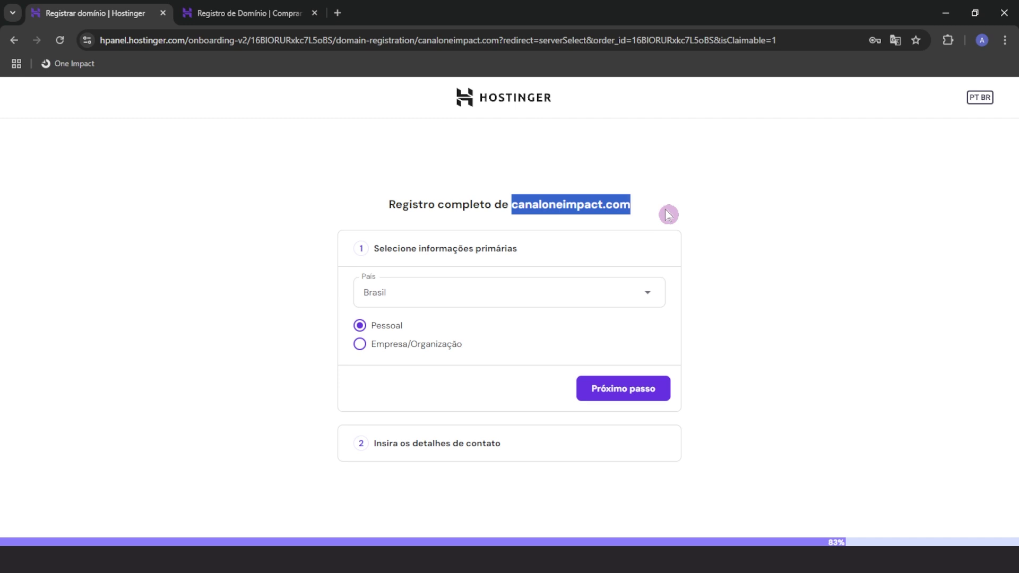
left_click(248, 338)
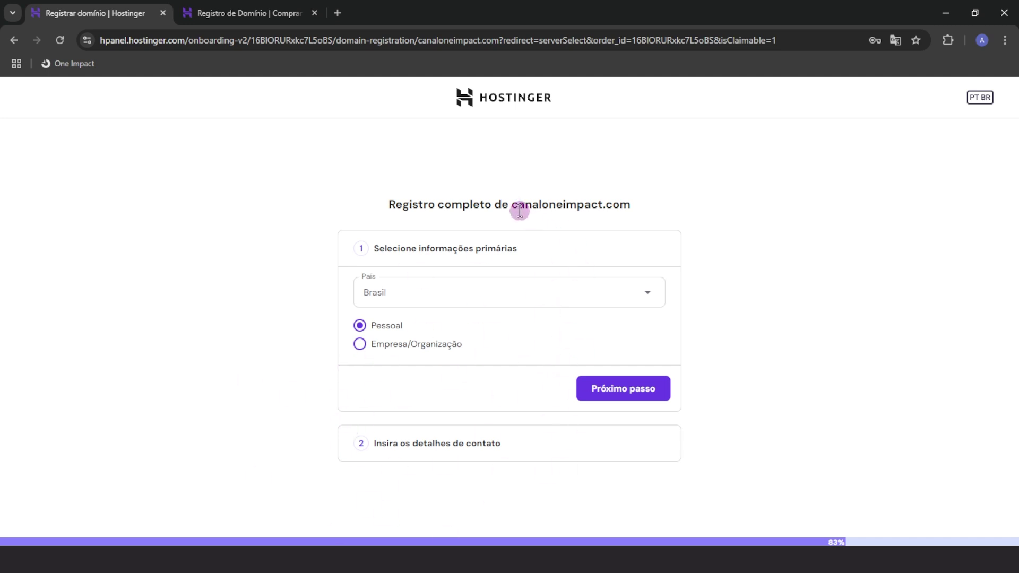
left_click_drag(513, 209, 641, 210)
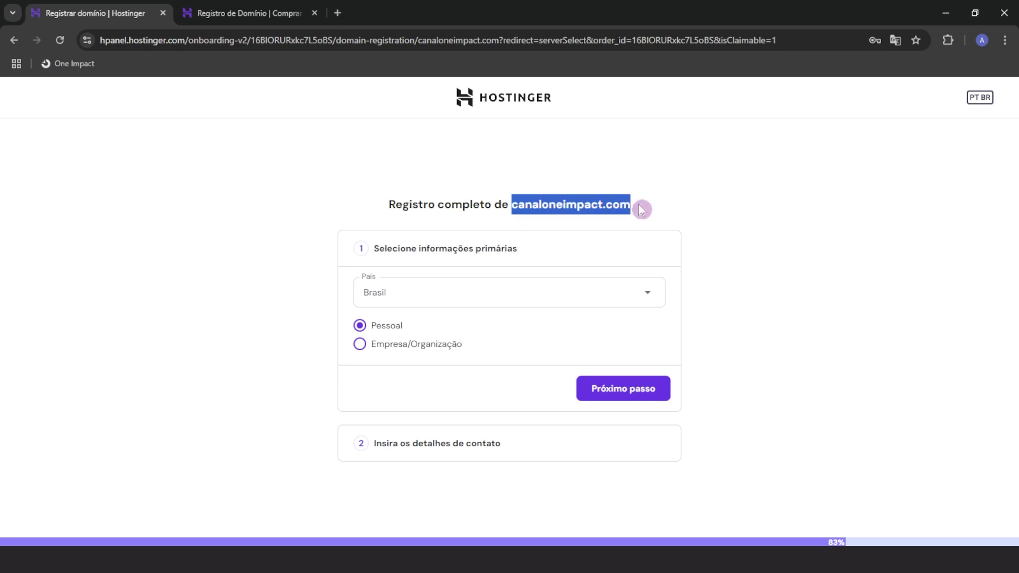
left_click(514, 189)
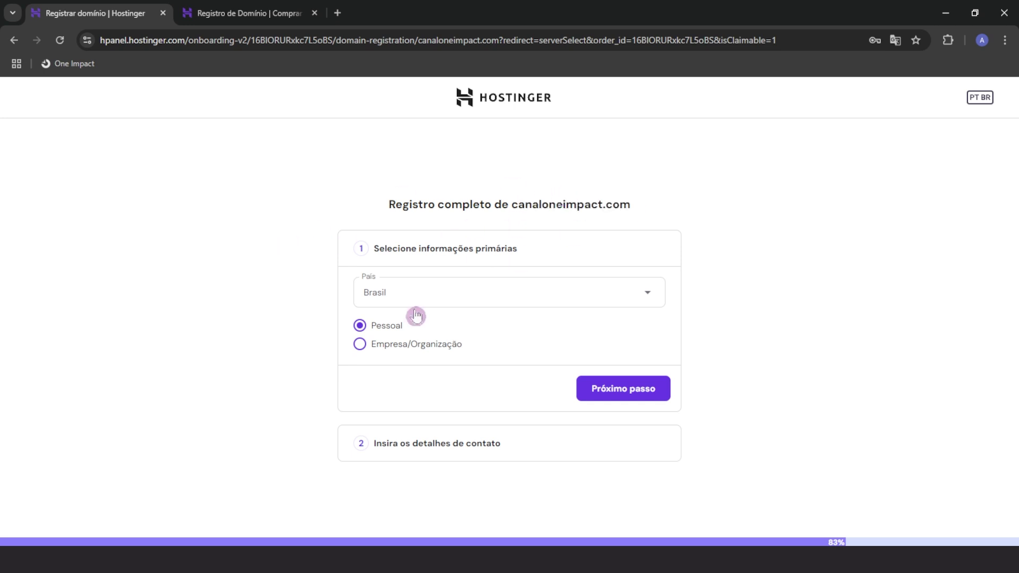
Submit the personal domain registration and confirm the e-mail with Registrar
left_click(381, 326)
left_click(639, 393)
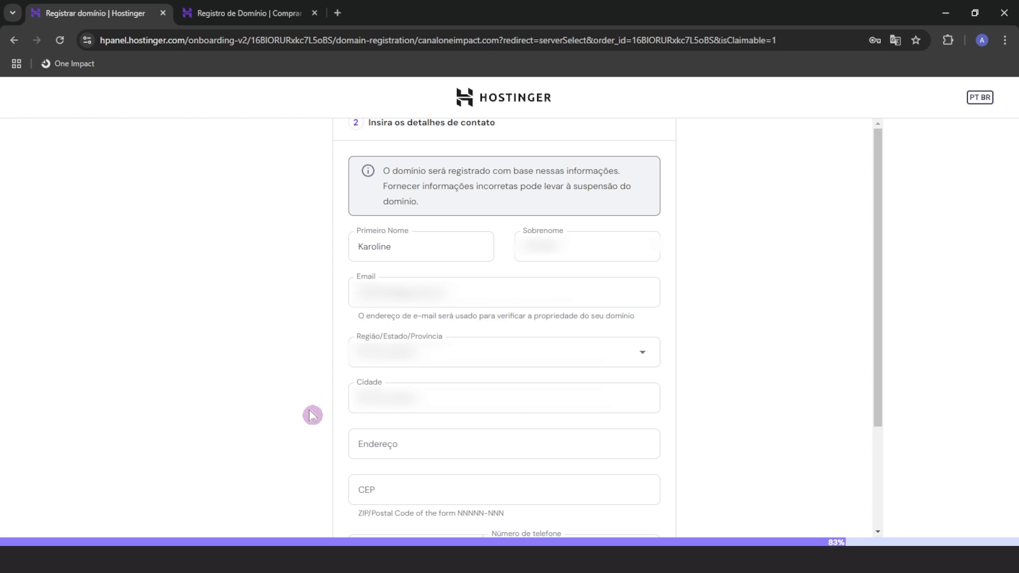
scroll(455, 313, "down", 3)
left_click(615, 488)
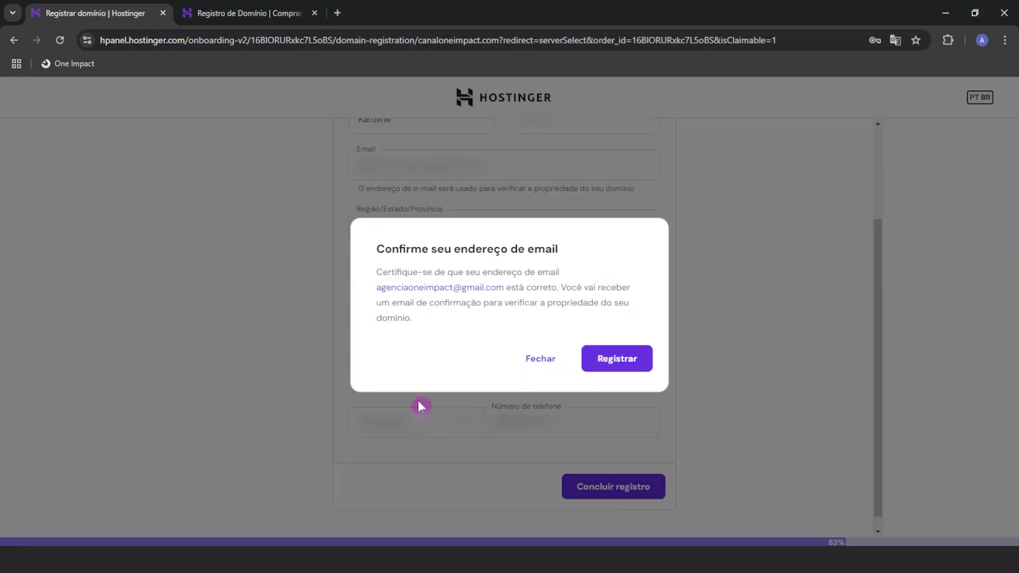
left_click(622, 365)
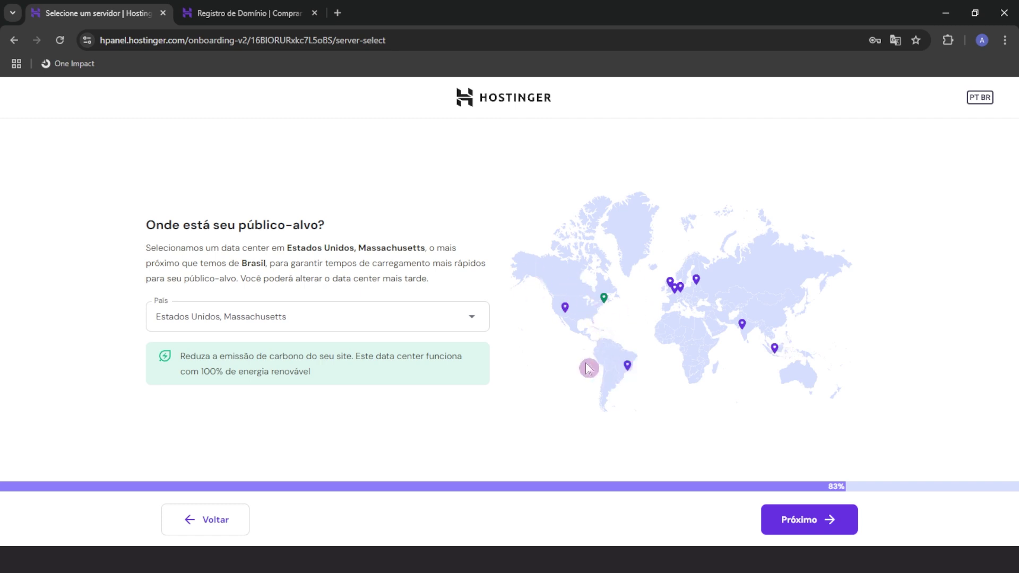
Pick Brasil as the data center location and proceed to install WordPress
left_click(628, 368)
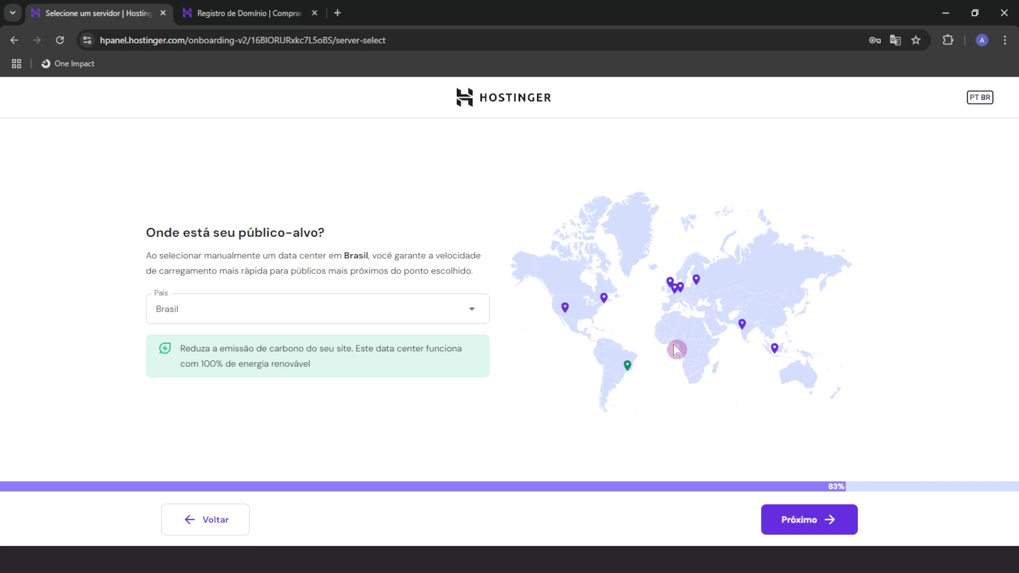
left_click(817, 520)
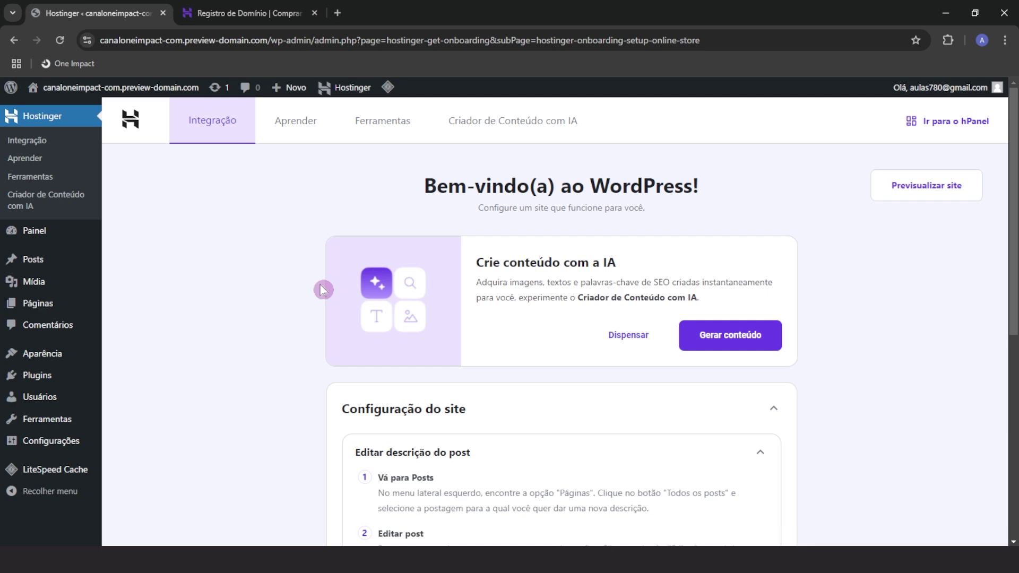
Open hPanel in a new tab and close the WordPress onboarding and domain registration tabs
left_click(956, 126)
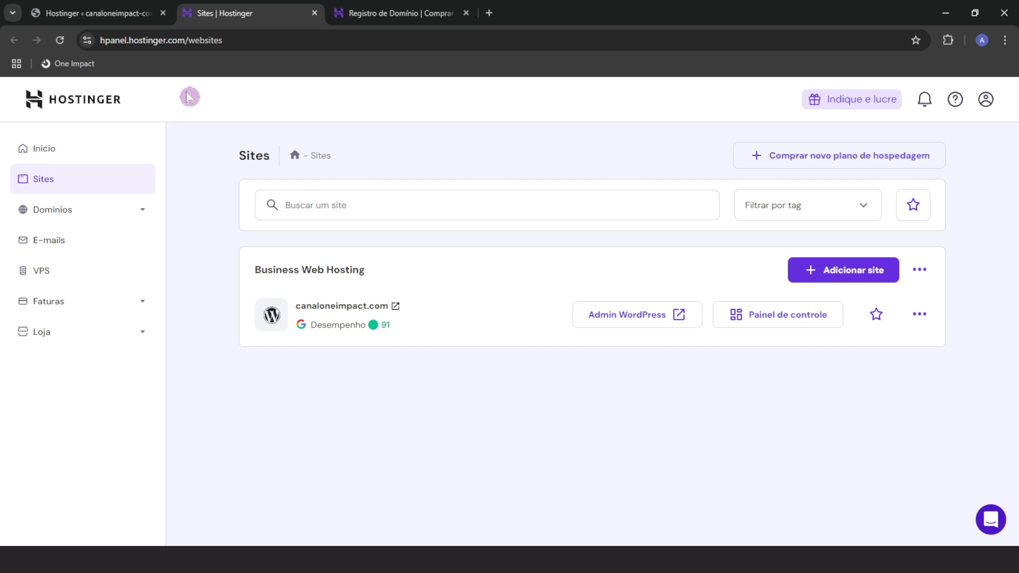
left_click(162, 13)
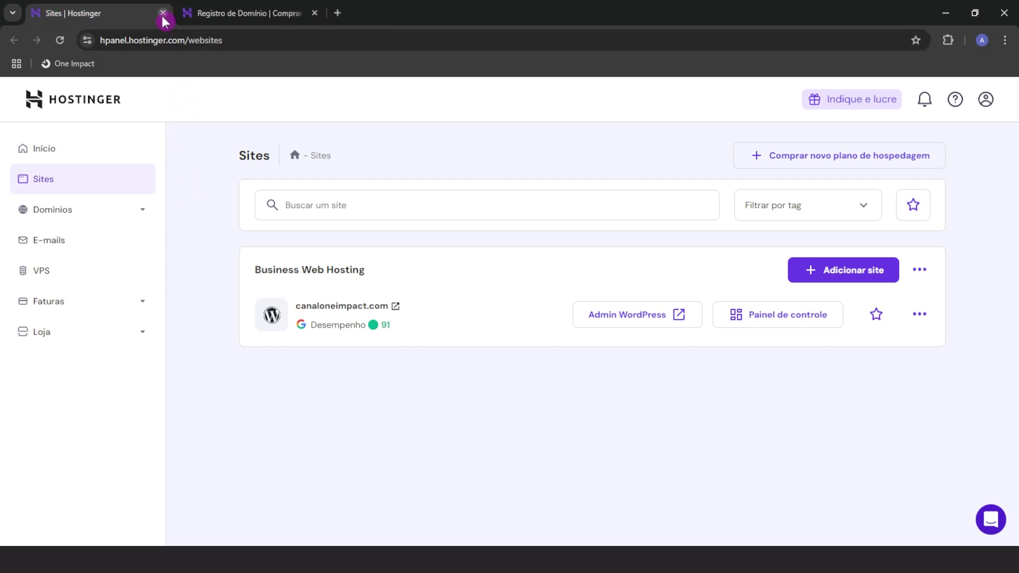
left_click(317, 14)
Go through Início and Sites to canaloneimpact.com's Painel de controle
left_click(139, 144)
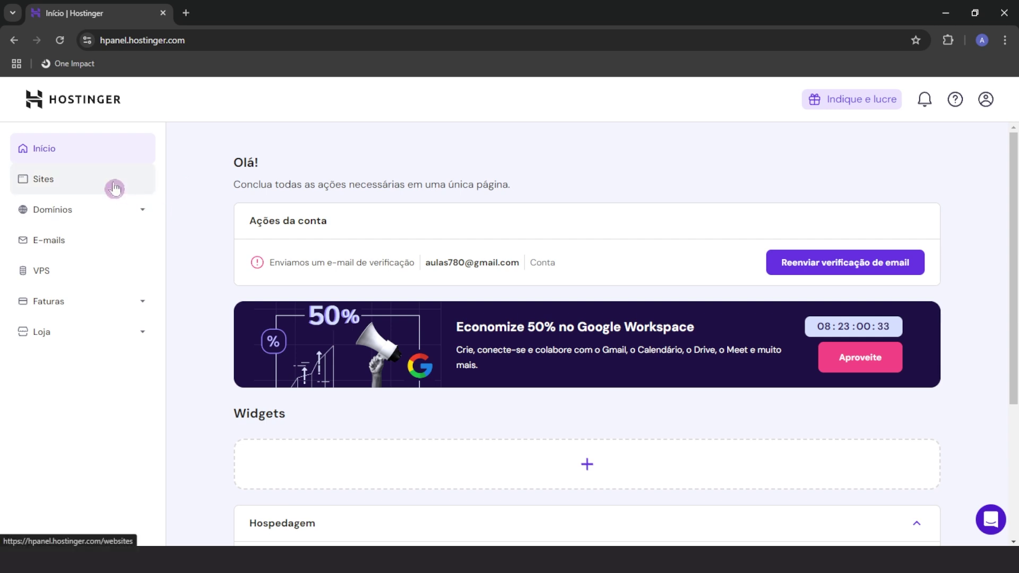
left_click(115, 188)
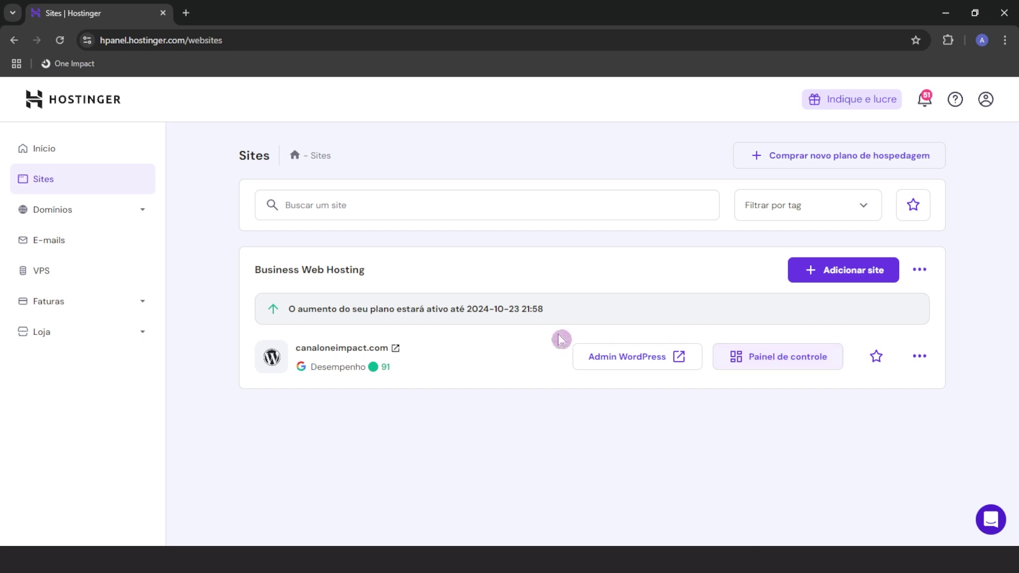
left_click(783, 371)
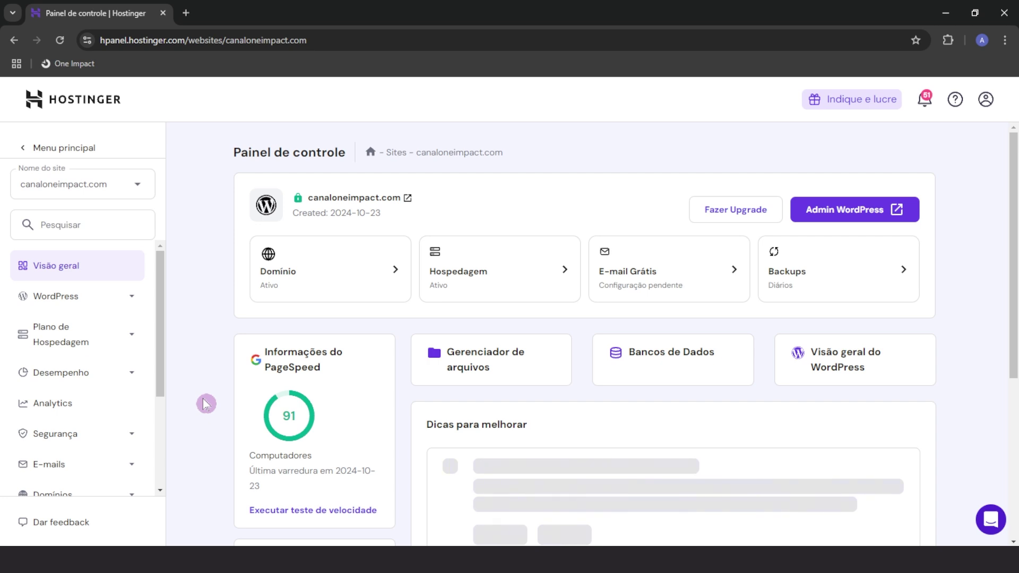
Browse canaloneimpact.com's control panel, then return to hPanel's Menu principal
left_click(676, 355)
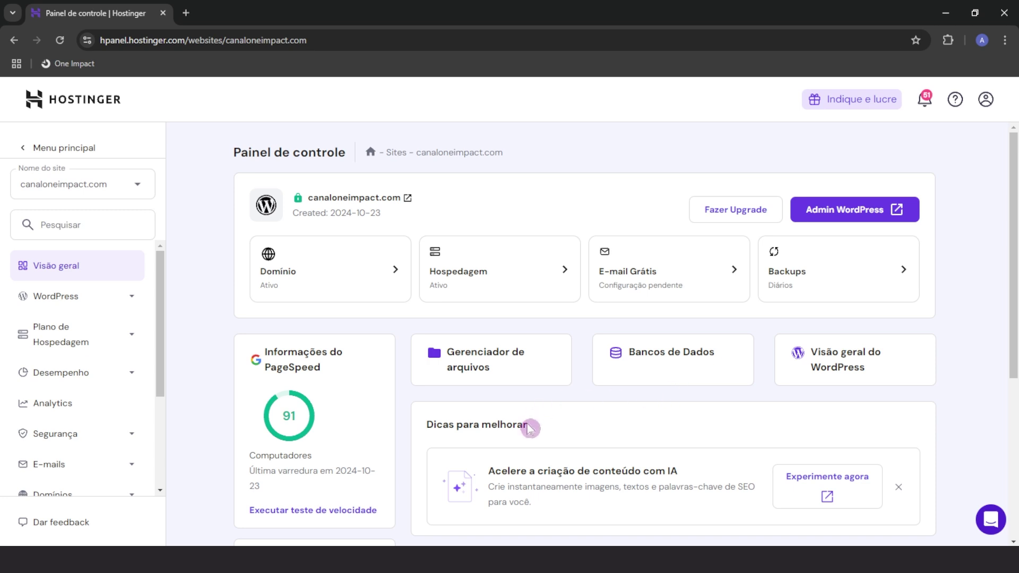
scroll(501, 454, "down", 3)
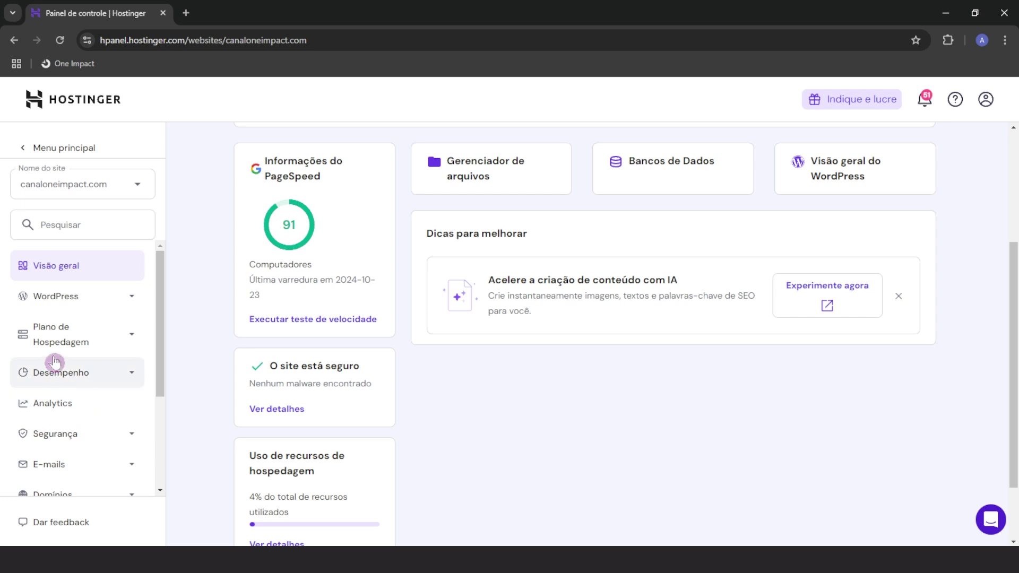
scroll(211, 466, "up", 3)
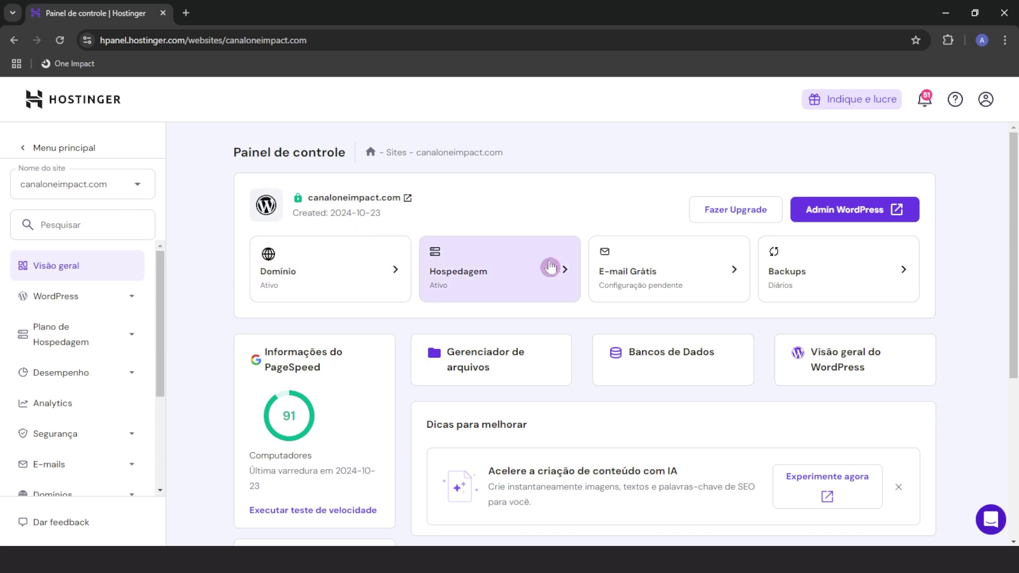
left_click(837, 211)
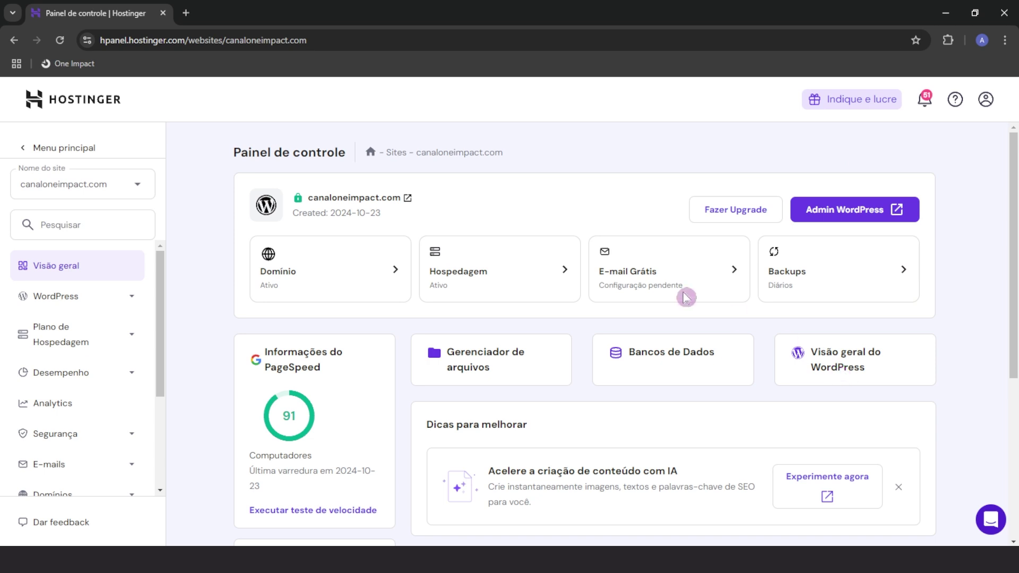
left_click(67, 148)
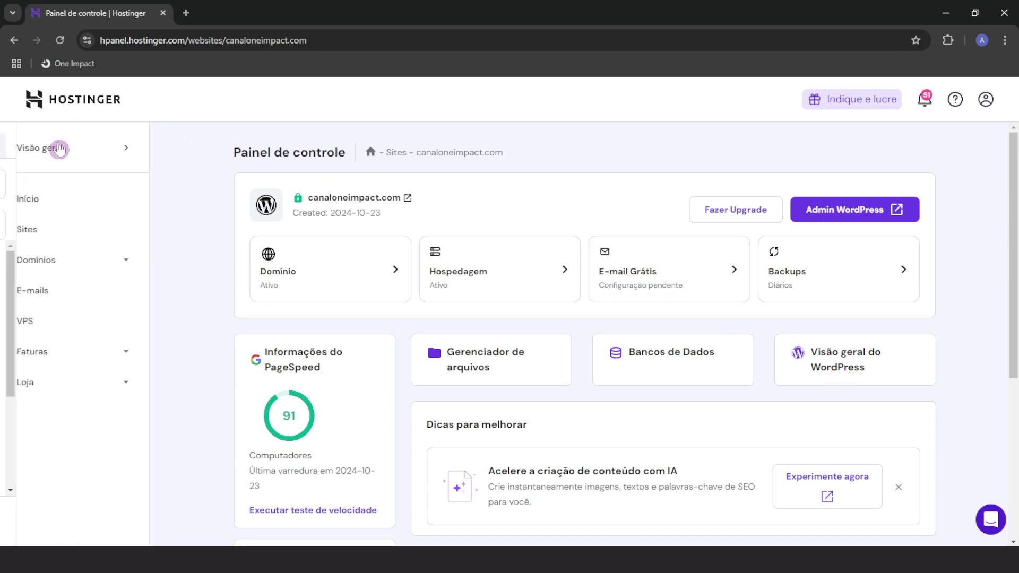
Open canaloneimpact.com's WordPress admin from Sites, then start a new incognito window
left_click(55, 235)
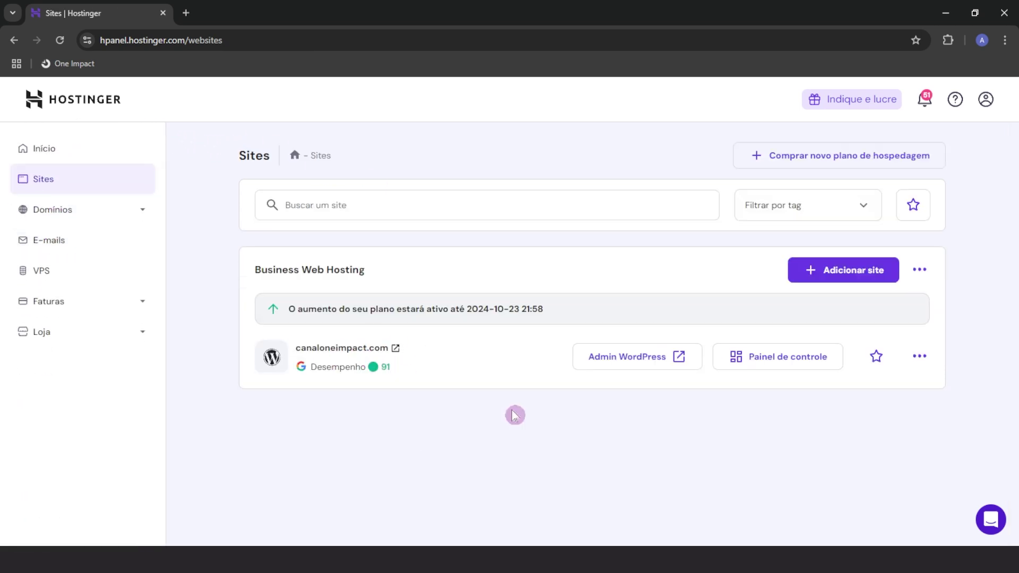
left_click(603, 363)
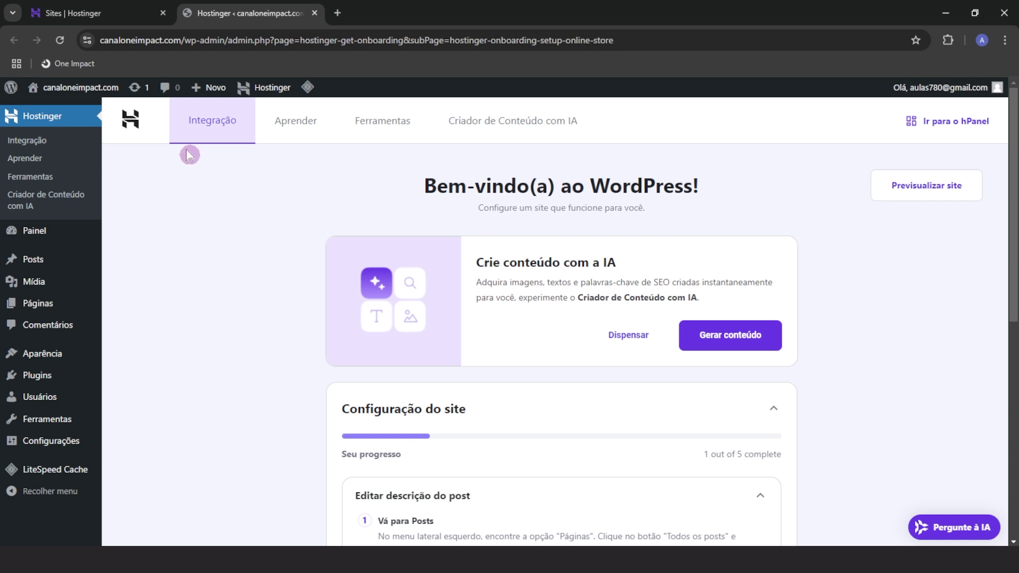
left_click(113, 11)
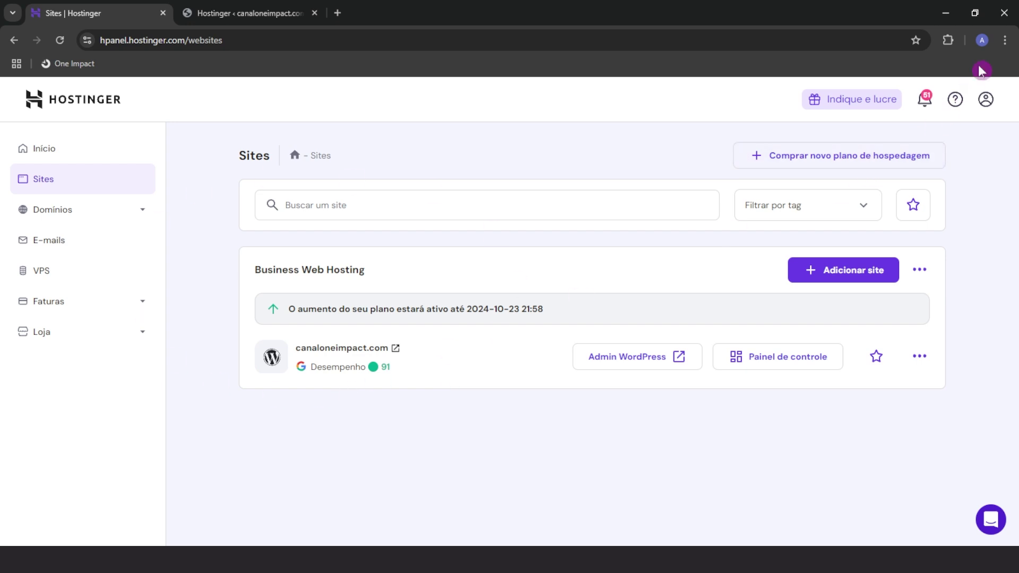
left_click(1002, 49)
left_click(811, 137)
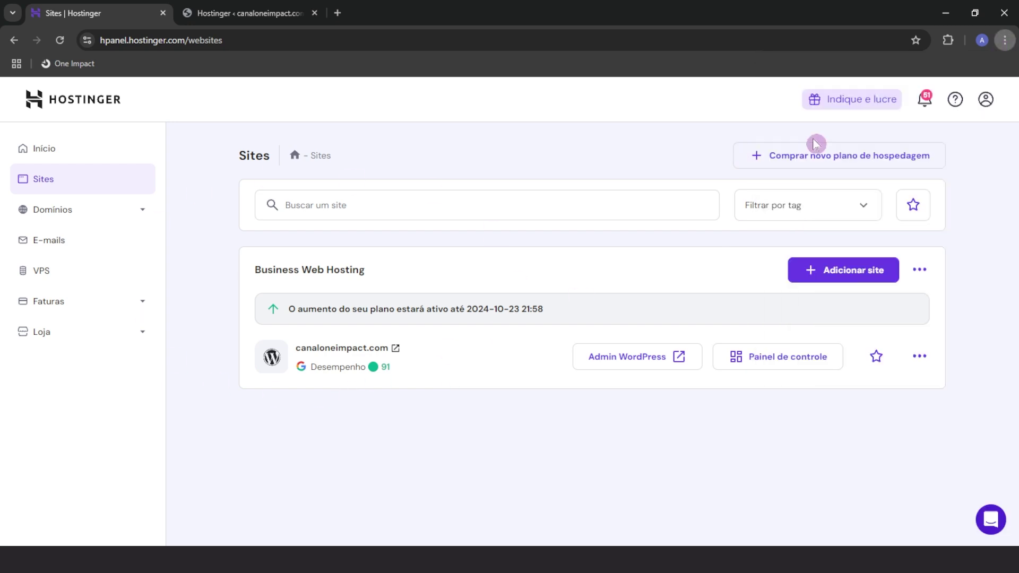
Load canaloneimpact.com/wp-admin in the private window to reach the login page
type("https://canaloneimpact.com/")
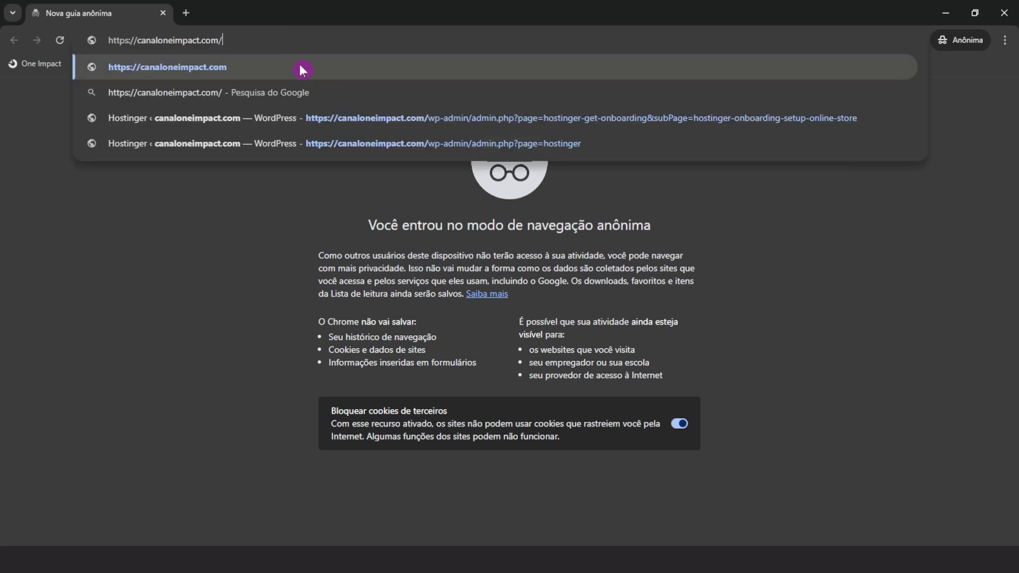
type("wp-")
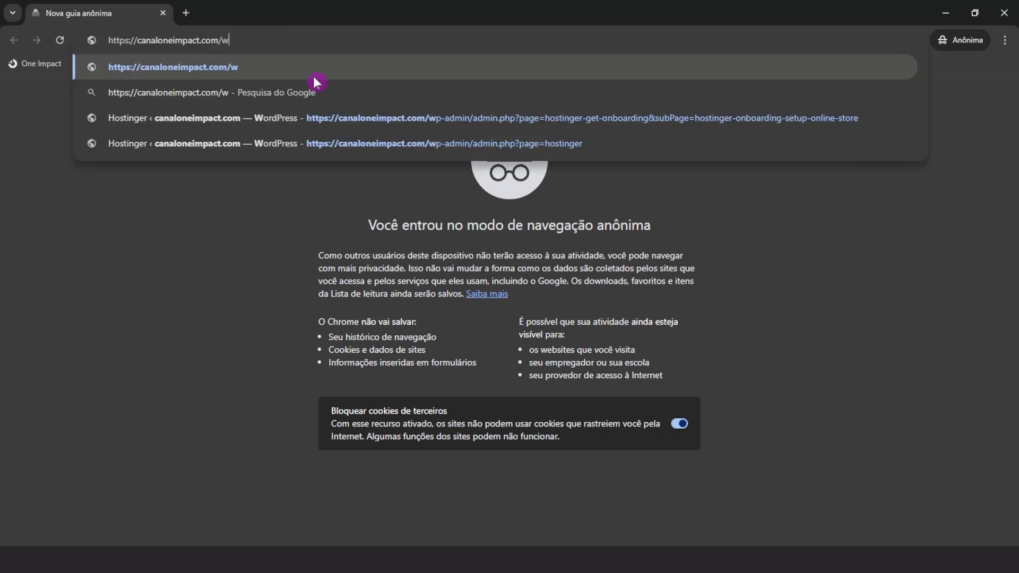
type("admin")
key("Return")
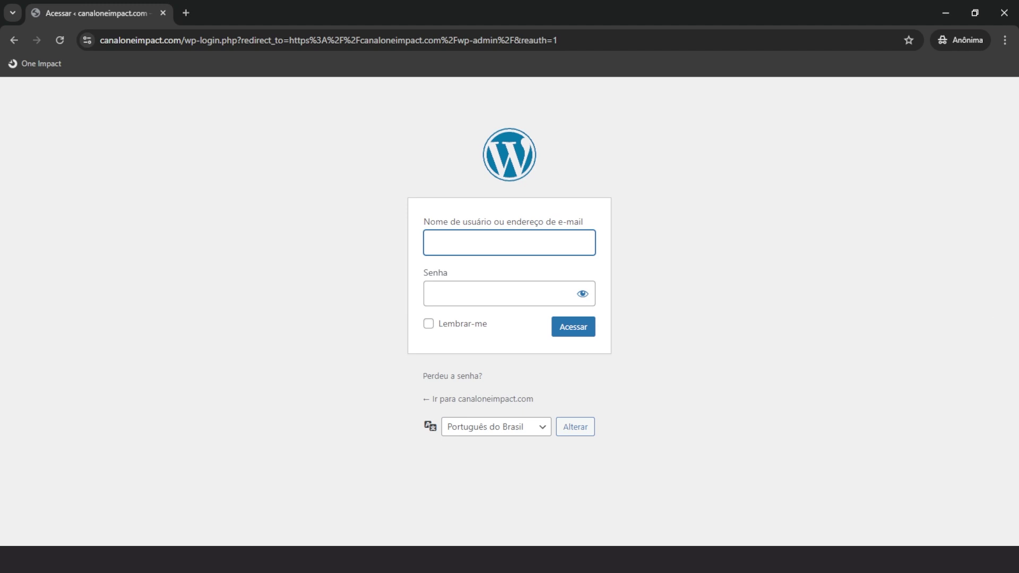
Log in to canaloneimpact.com's WordPress admin and view its onboarding and dashboard pages
left_click(572, 373)
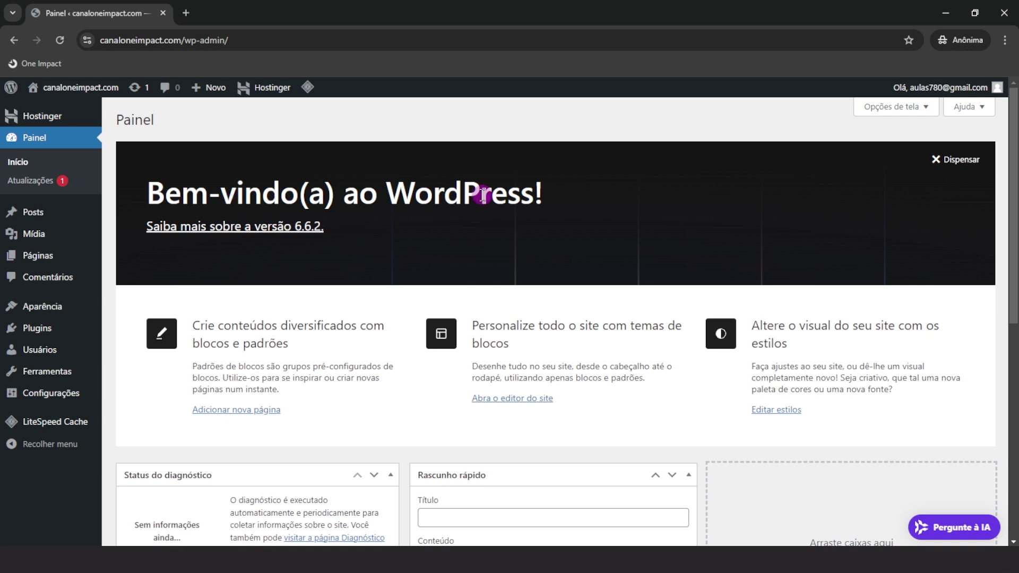
left_click(50, 121)
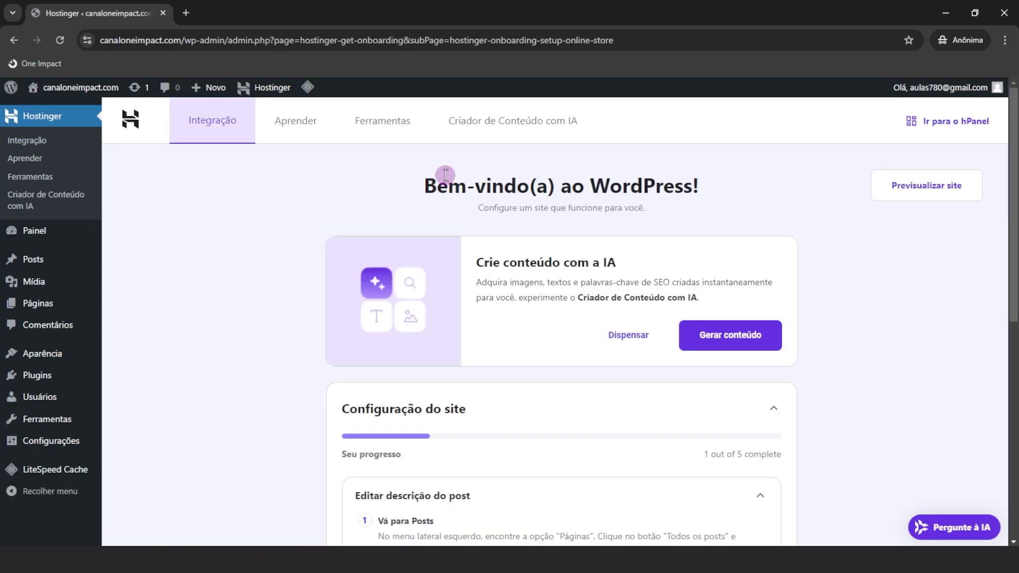
left_click_drag(424, 183, 679, 192)
left_click(679, 192)
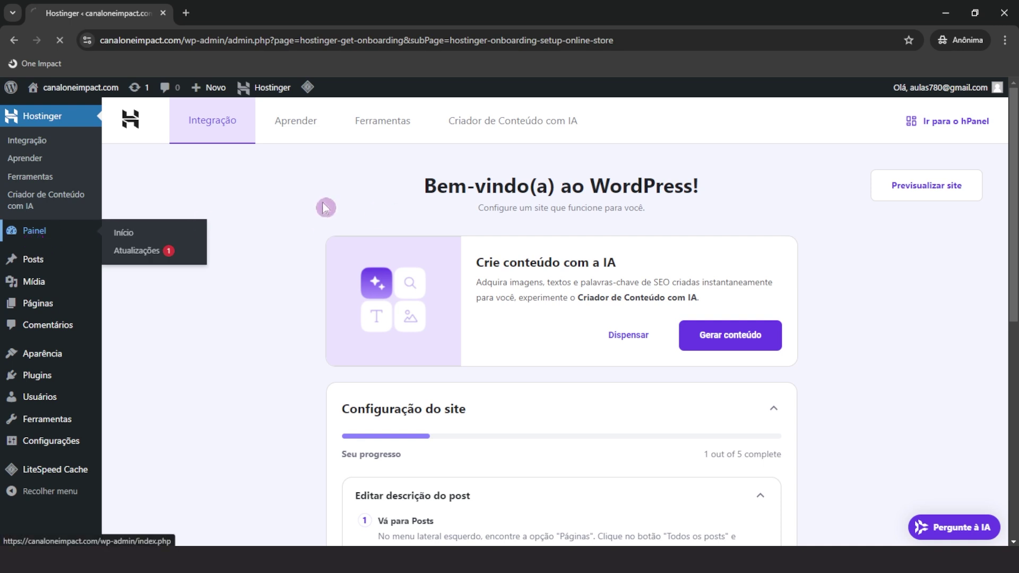
left_click(33, 232)
mouse_move(46, 122)
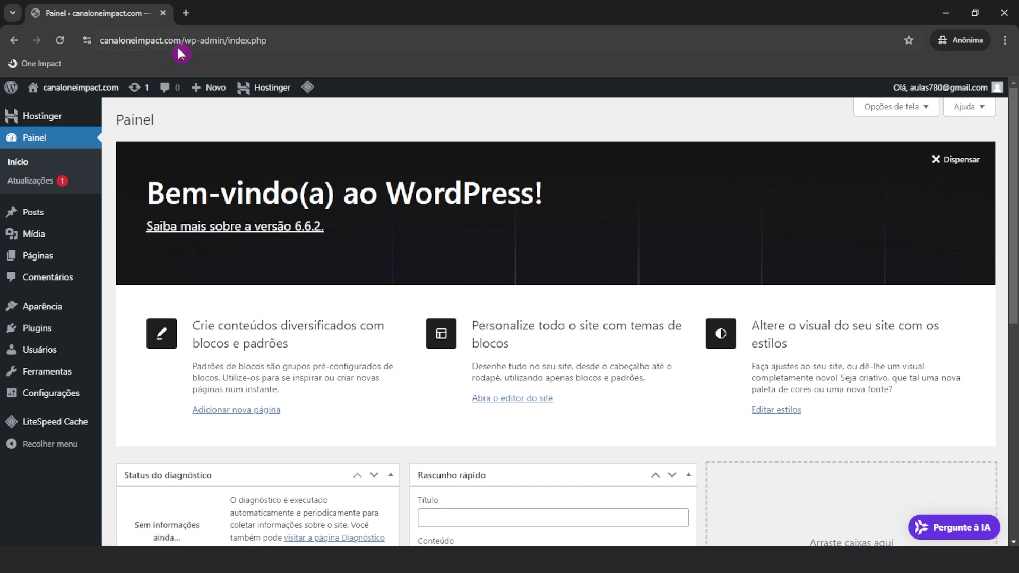
left_click_drag(184, 40, 95, 43)
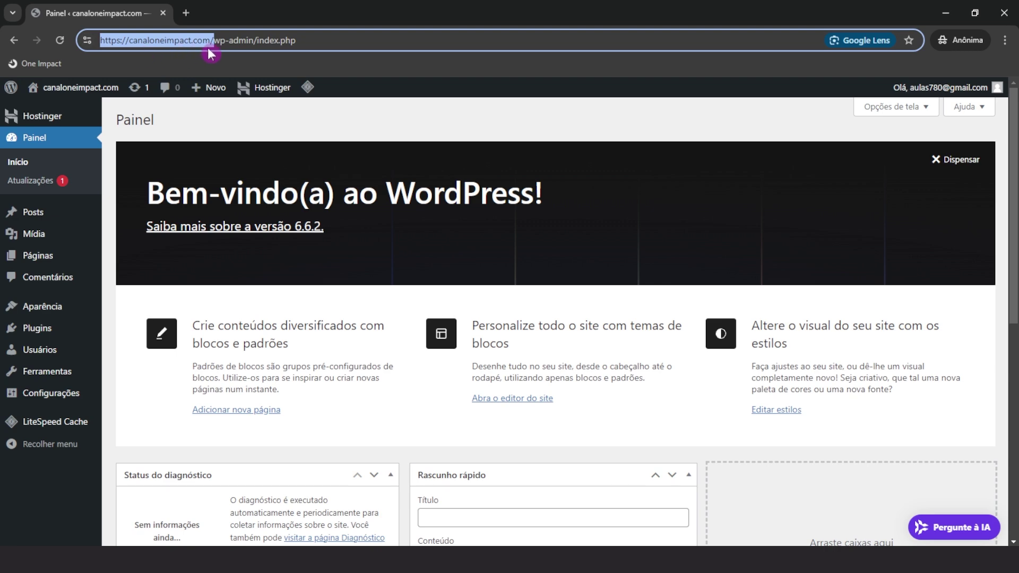
left_click(250, 142)
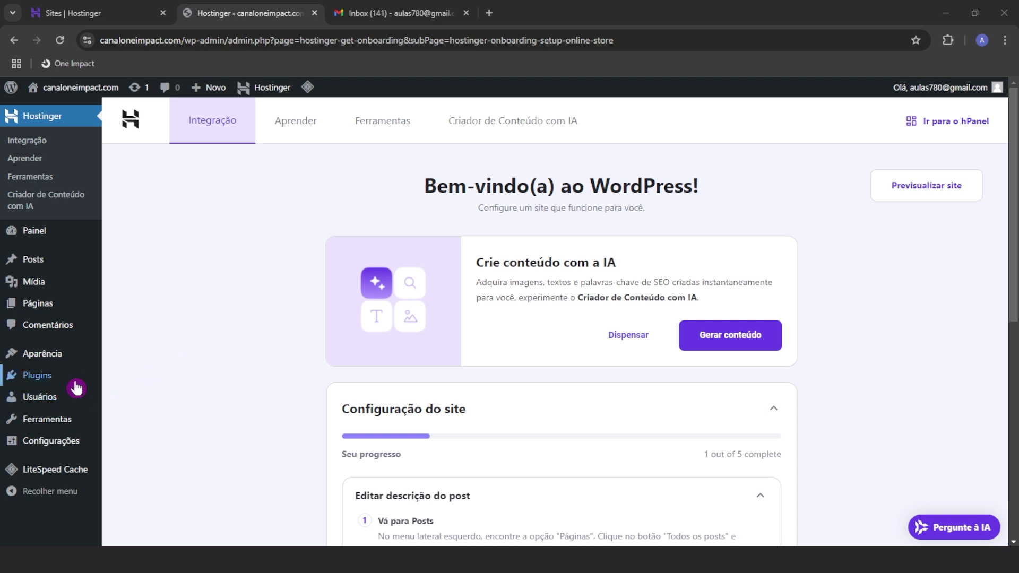
Deactivate the Hostinger Integração Fácil, Hostinger Tools, IA Hostinger and LiteSpeed Cache plugins
left_click(48, 382)
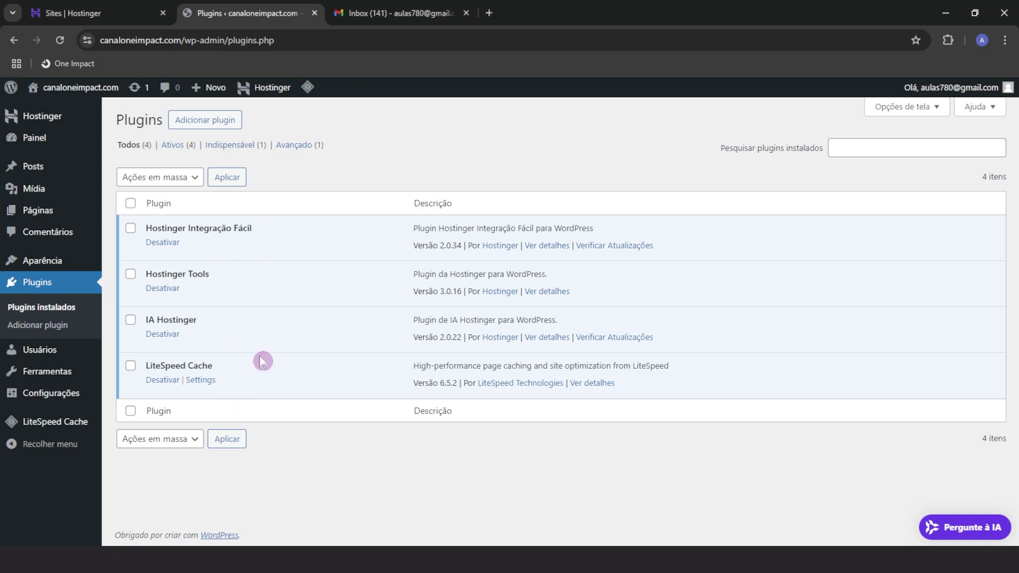
left_click(162, 242)
scroll(160, 378, "down", 2)
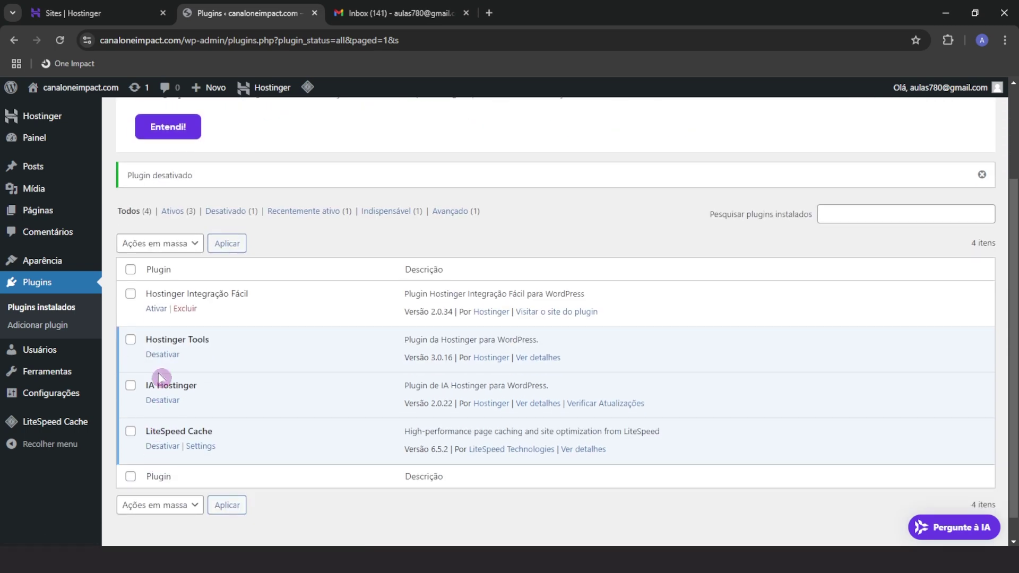
left_click(160, 361)
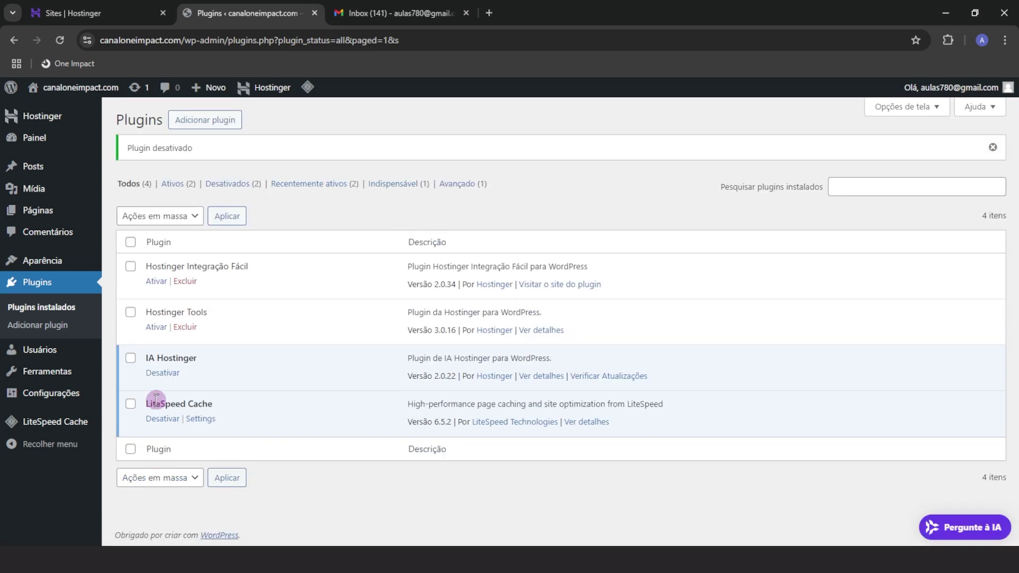
left_click(161, 375)
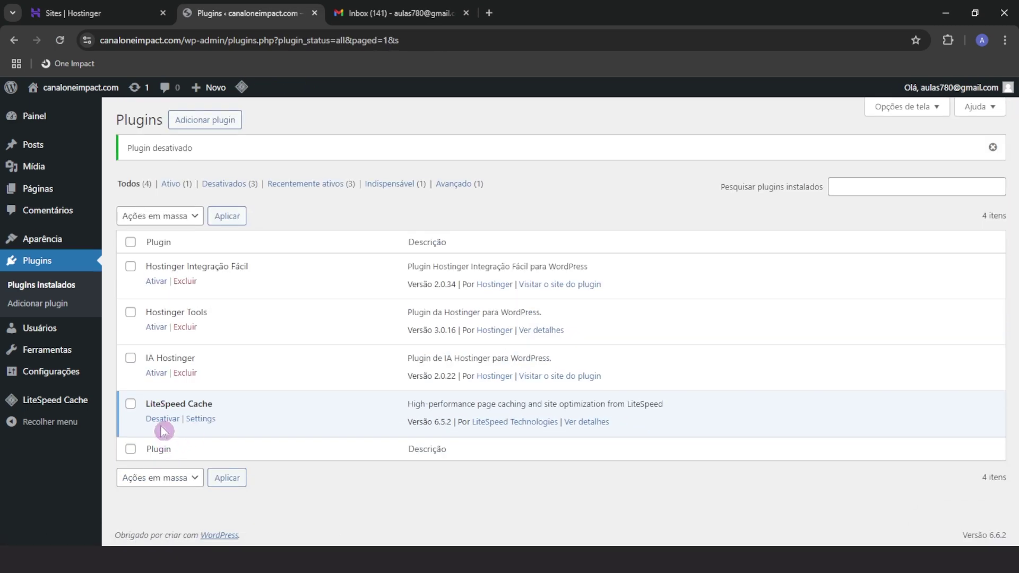
left_click(163, 421)
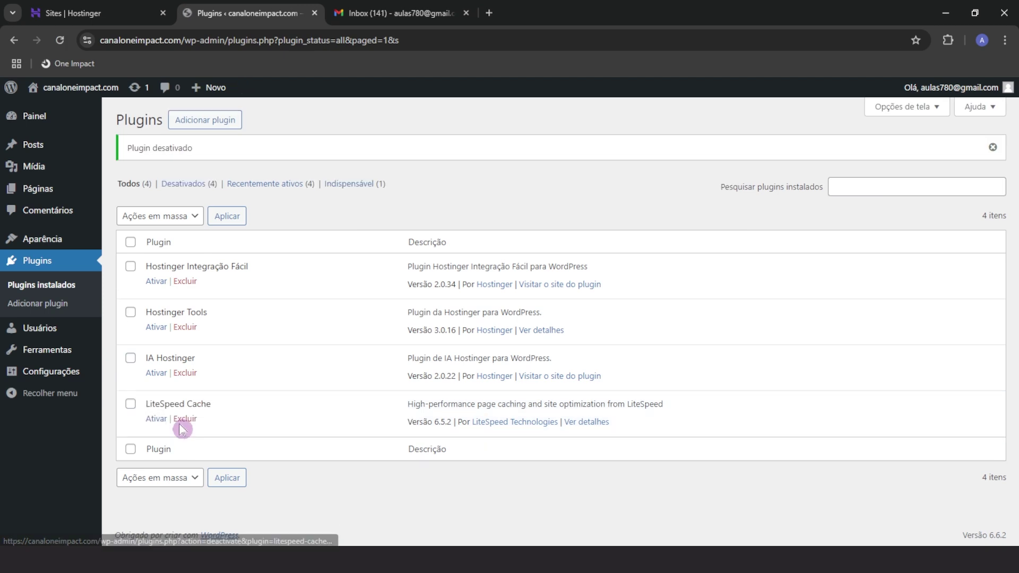
Bulk-delete all four deactivated plugins with Excluir and confirm
left_click(130, 243)
left_click(159, 217)
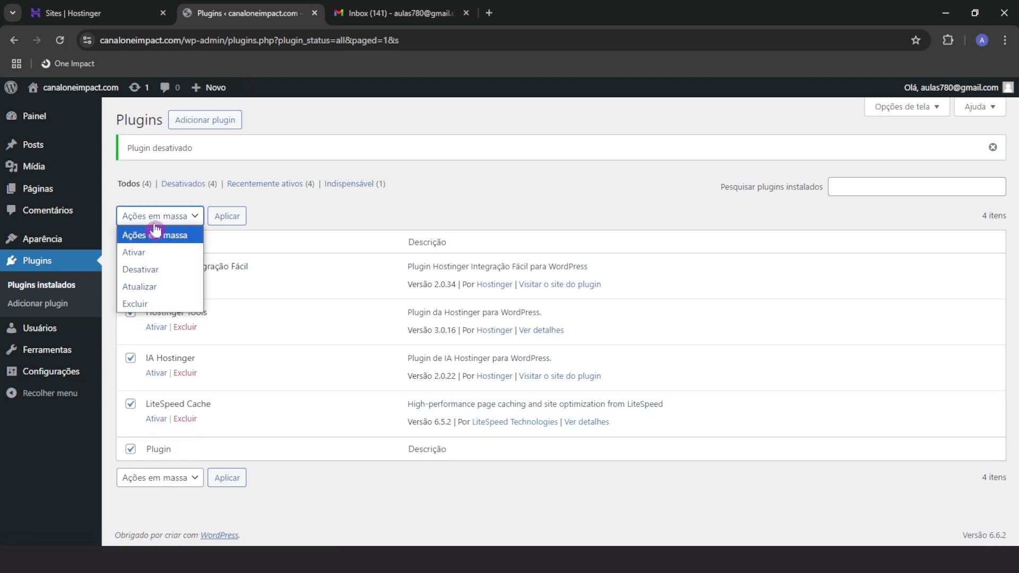
left_click(136, 302)
left_click(218, 225)
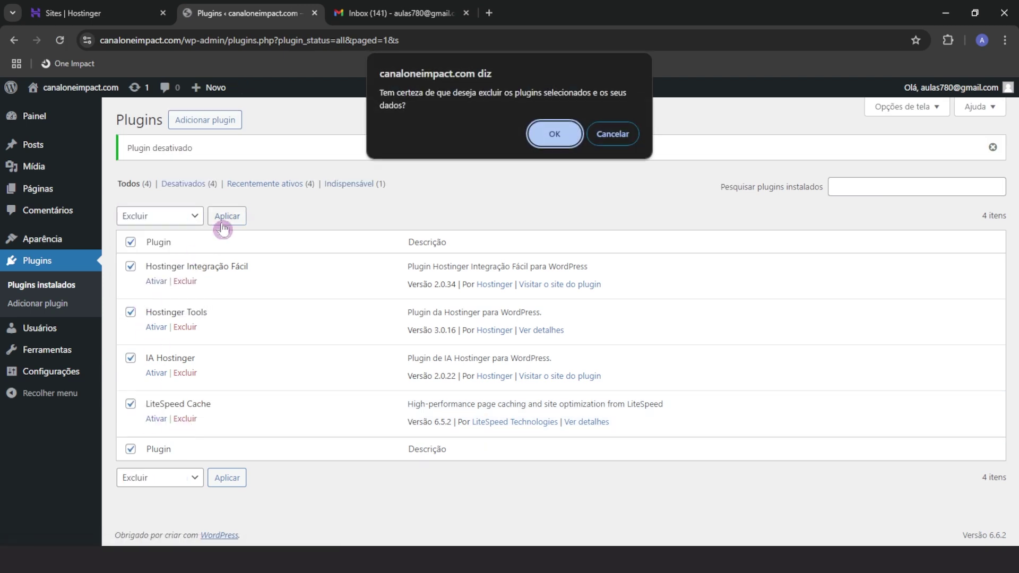
left_click(553, 135)
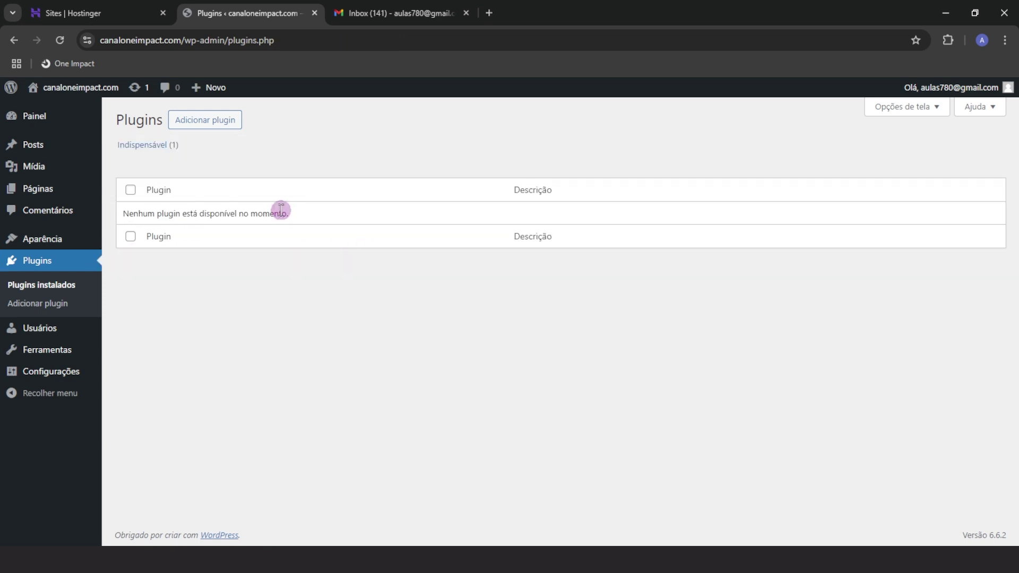
Install and activate the Elementor Website Builder plugin
left_click(206, 126)
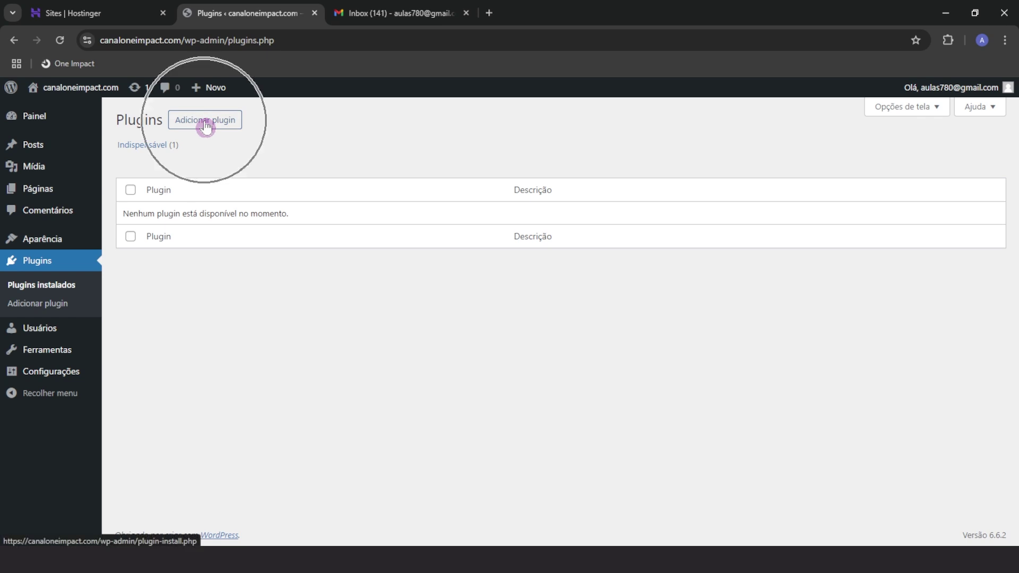
left_click(753, 155)
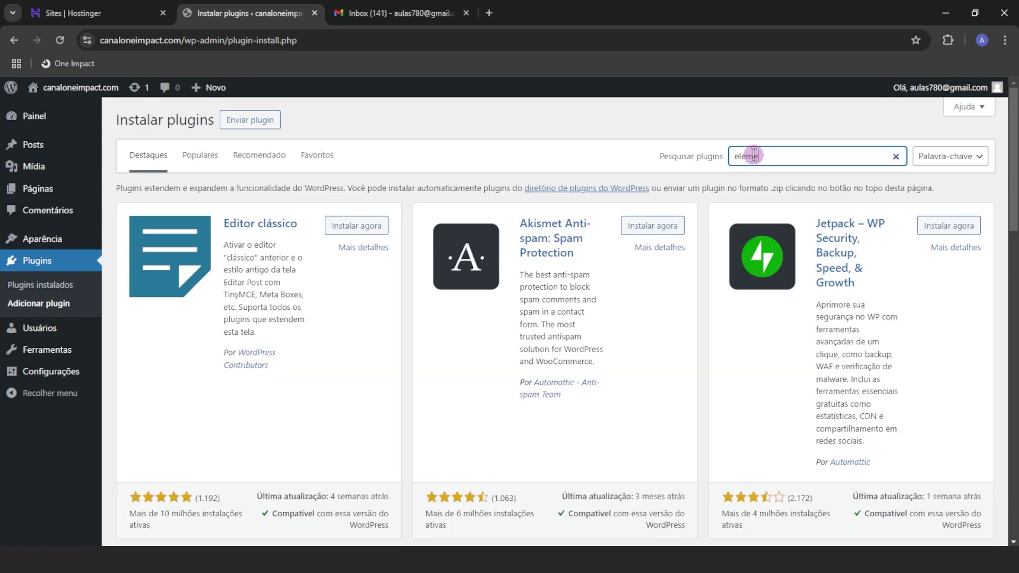
left_click(344, 230)
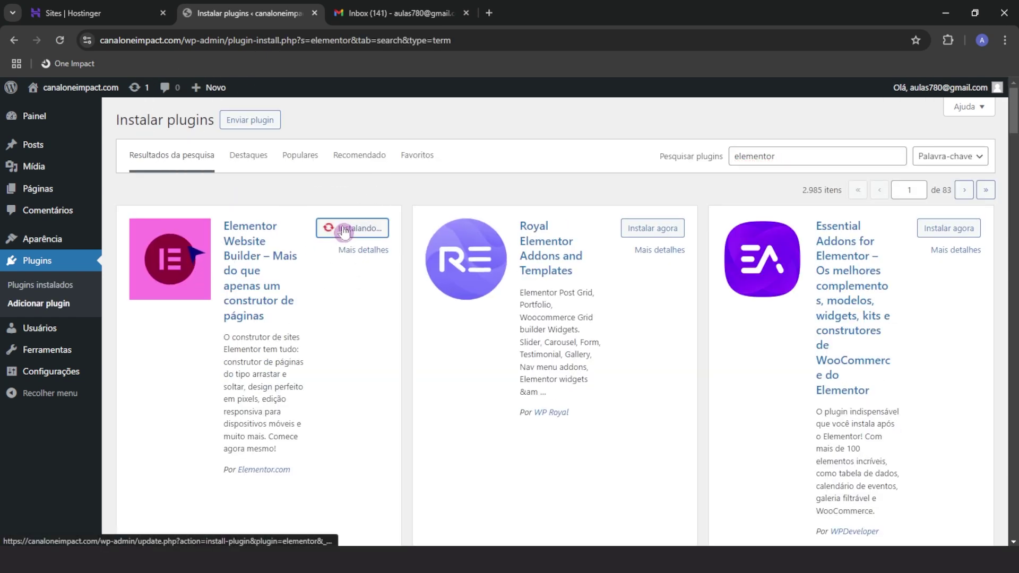
left_click(371, 229)
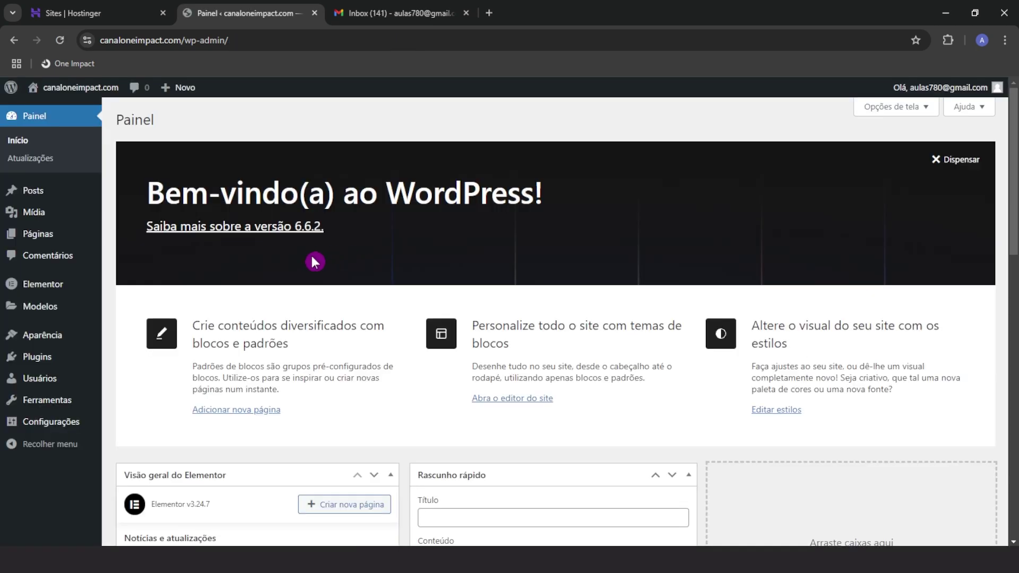
Dismiss the dashboard welcome panel and collapse all six dashboard widgets
left_click(970, 168)
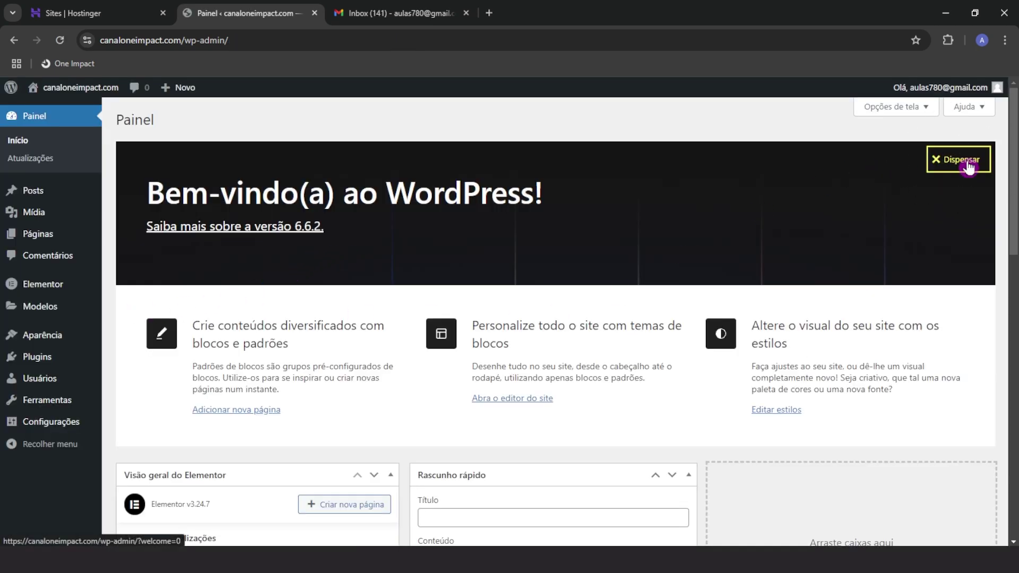
left_click(389, 156)
left_click(390, 188)
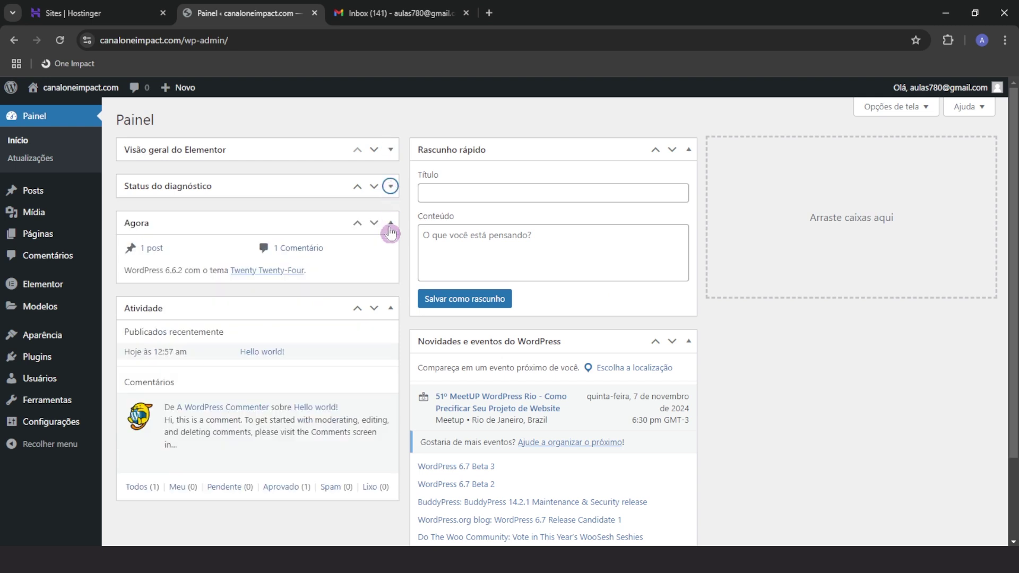
left_click(390, 225)
left_click(390, 260)
left_click(682, 158)
left_click(690, 186)
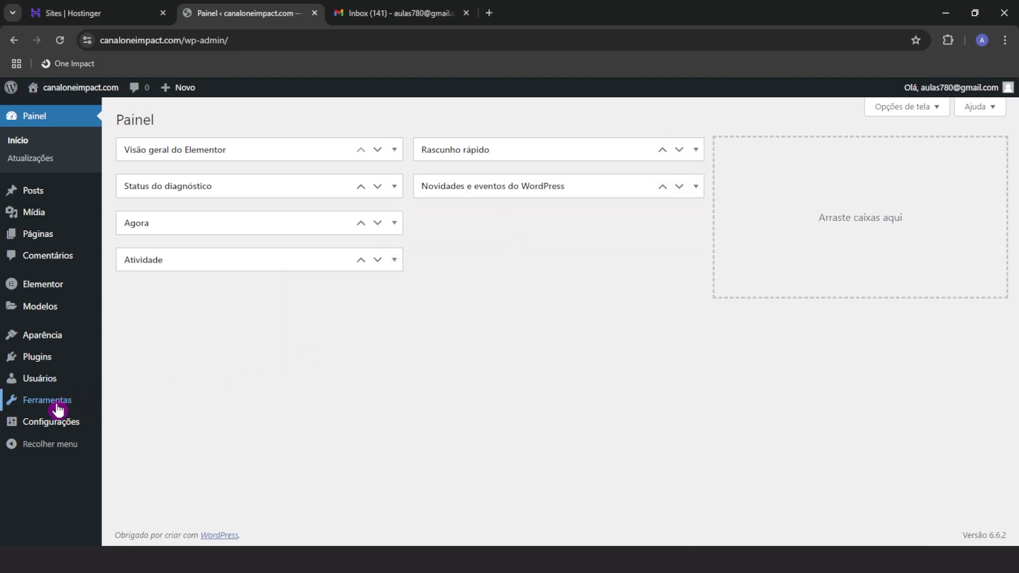
mouse_move(44, 424)
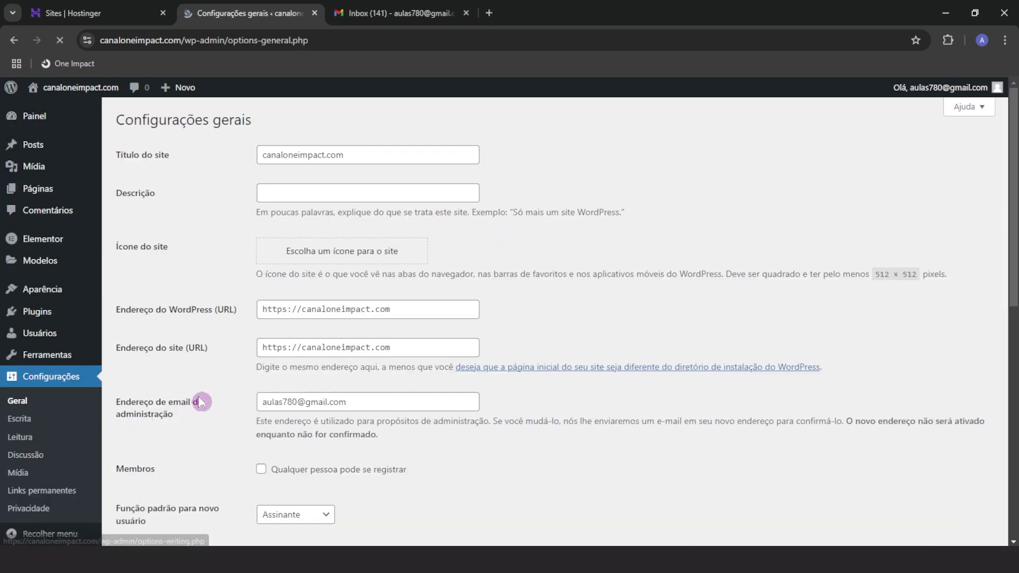
Set the site title to 'Nome da sua Marca' and description 'Breve descrição', then save
double_click(393, 163)
mouse_move(93, 167)
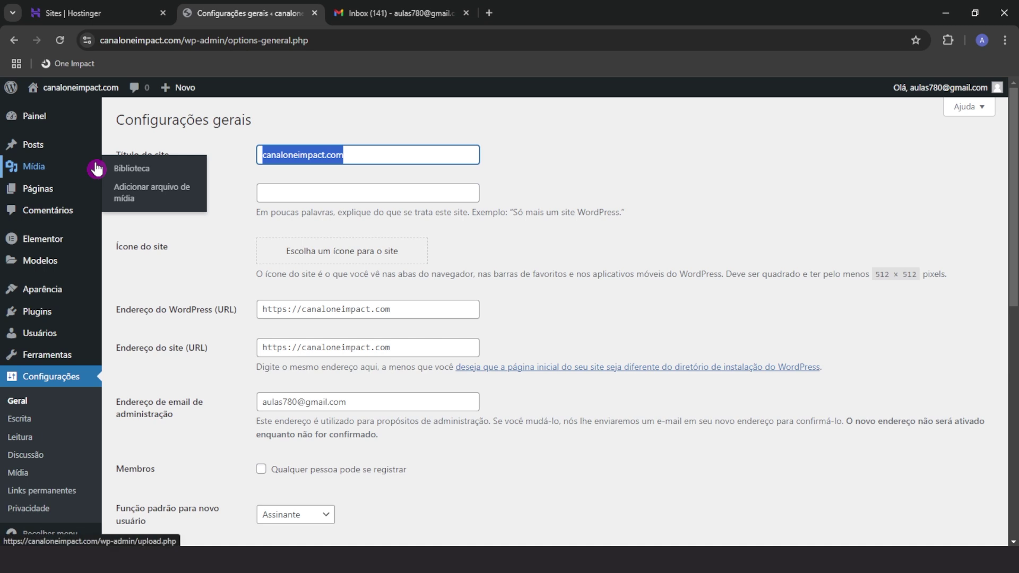
type("Nome da SU")
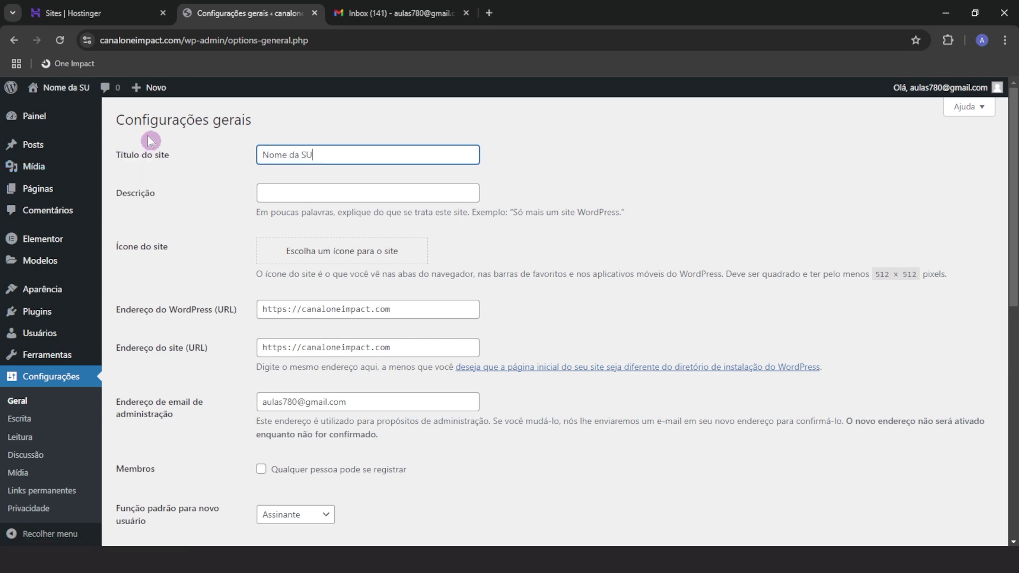
type("A")
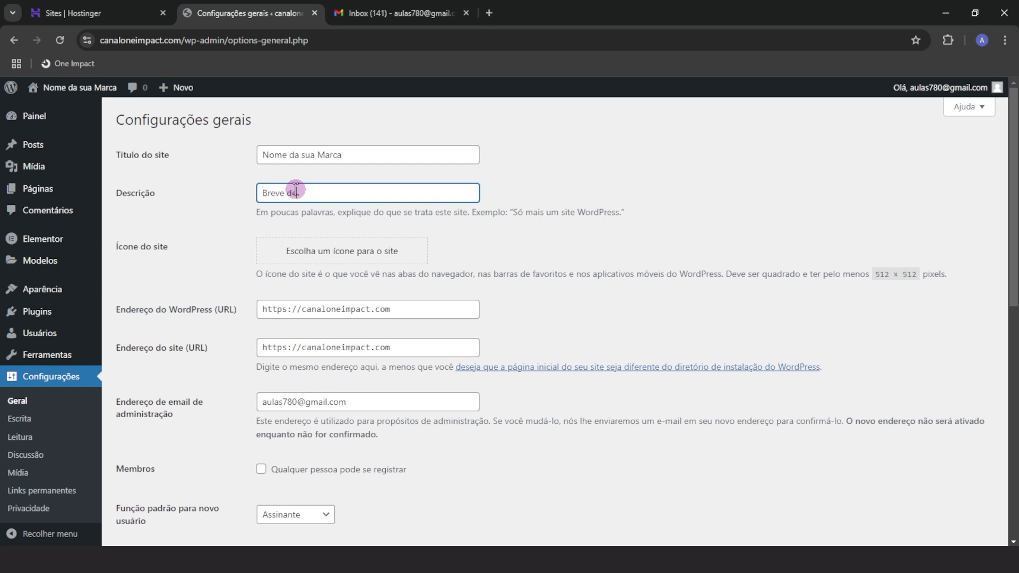
left_click(210, 210)
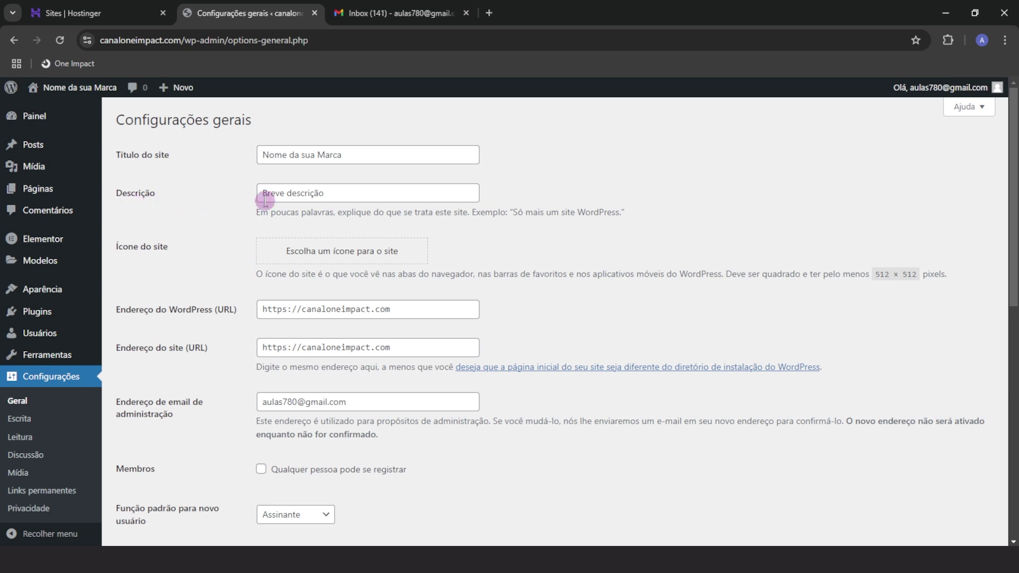
scroll(193, 386, "down", 1)
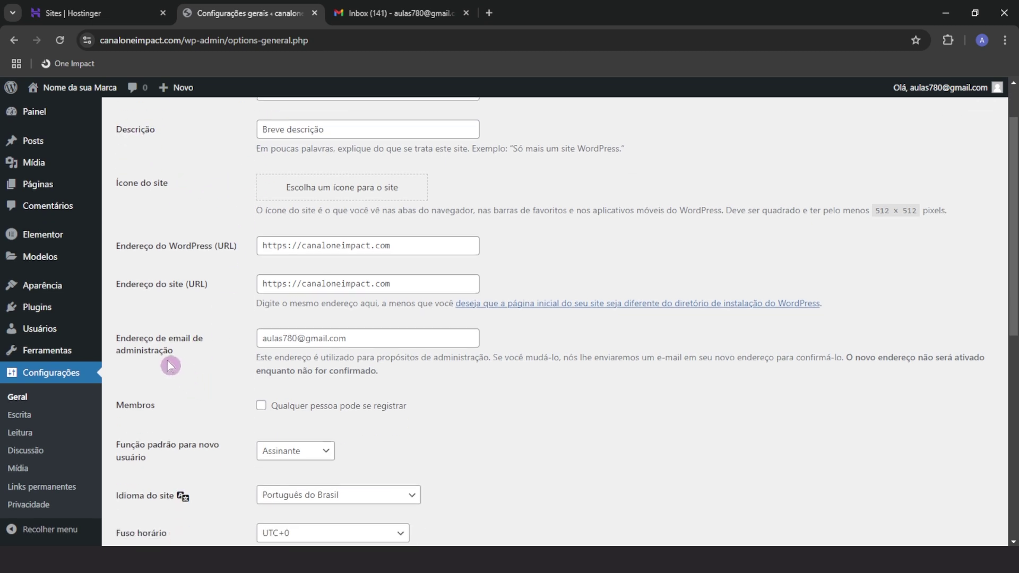
scroll(175, 386, "down", 4)
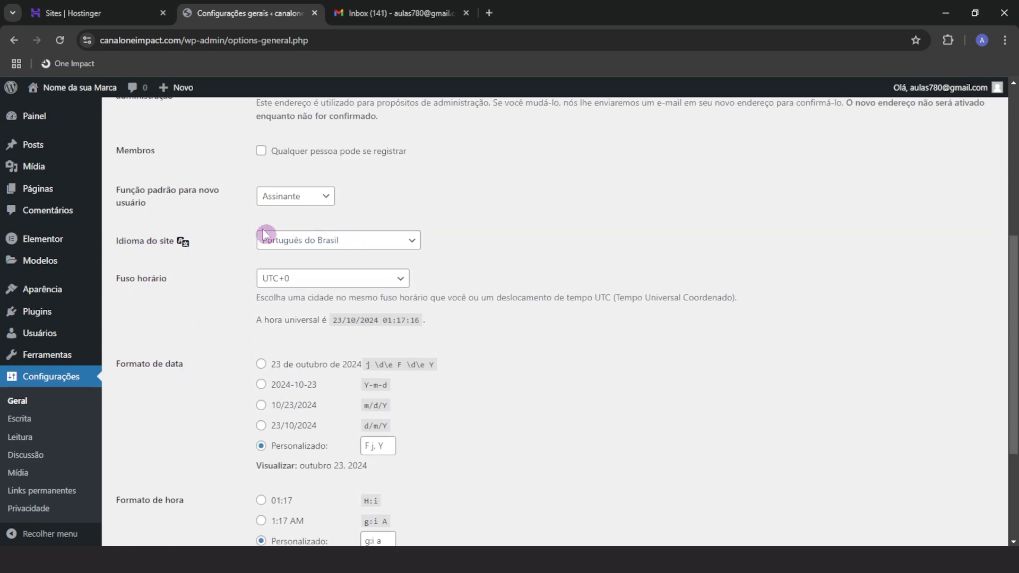
scroll(218, 346, "down", 1)
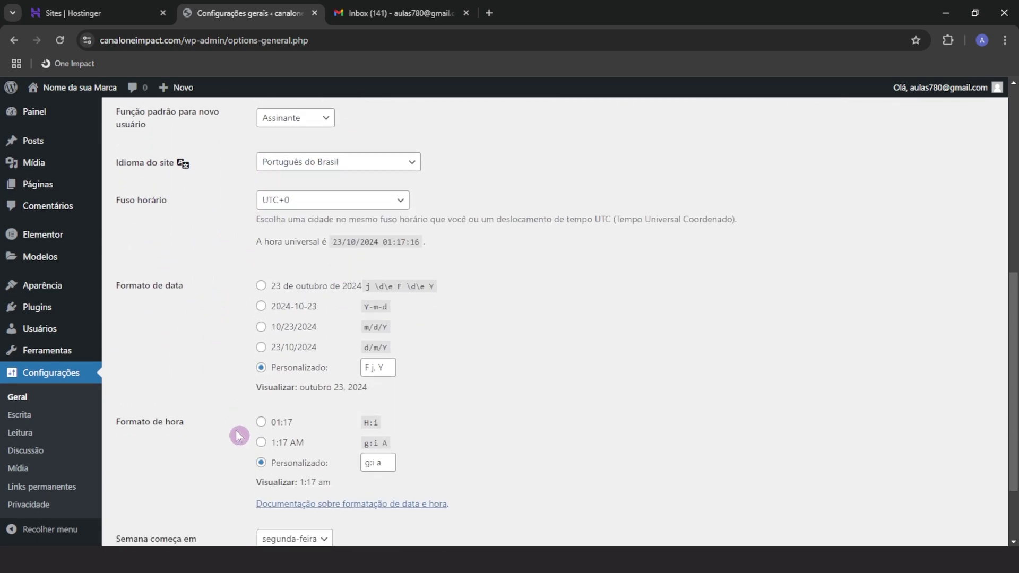
scroll(236, 435, "up", 6)
scroll(236, 435, "down", 4)
scroll(235, 435, "down", 4)
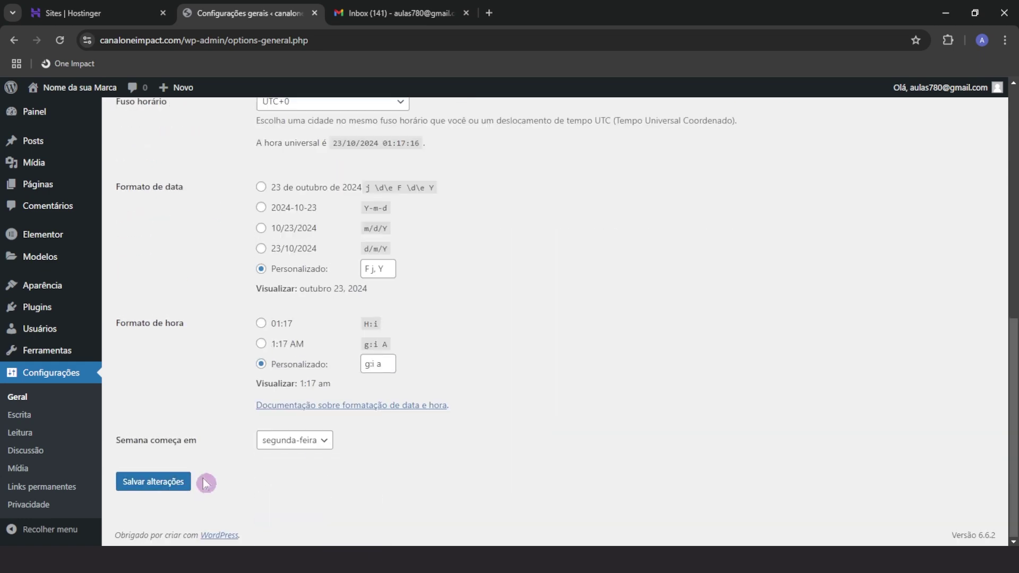
left_click(159, 483)
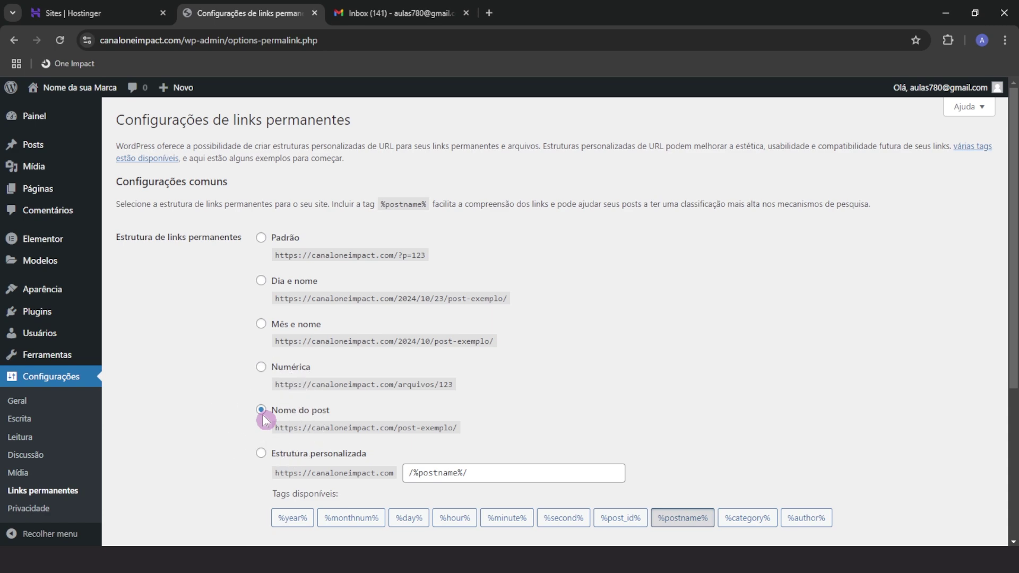
Switch permalinks to the Nome do post structure and save
scroll(223, 445, "down", 3)
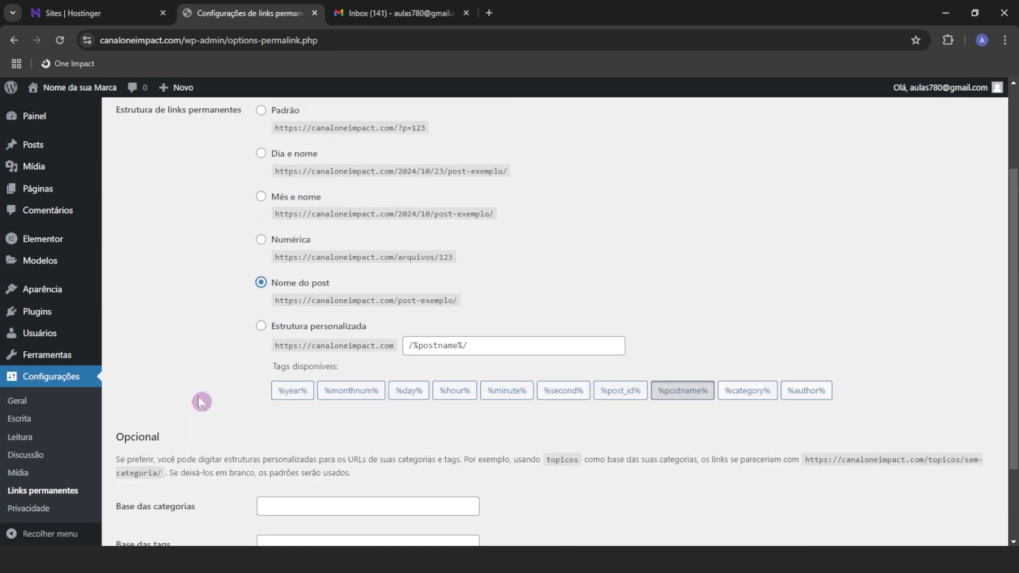
scroll(200, 400, "down", 3)
left_click(157, 488)
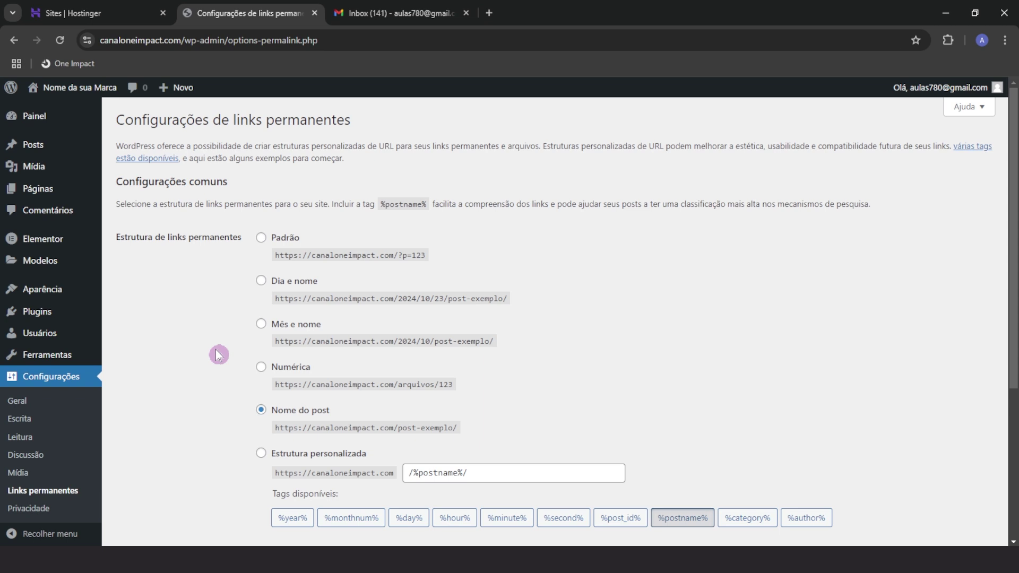
mouse_move(40, 289)
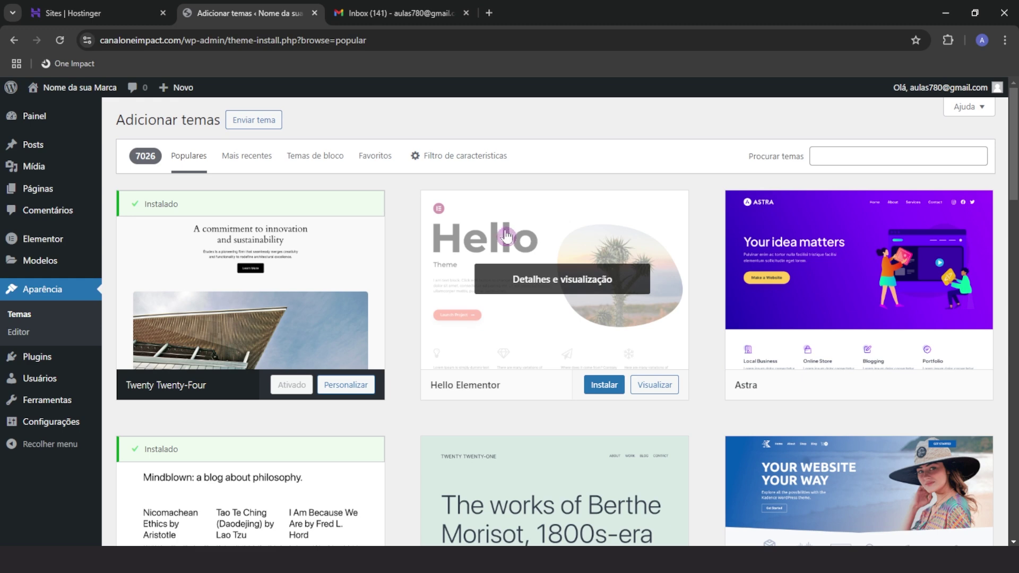
Install and activate Hello Elementor, then delete the Twenty Twenty-Four theme
left_click(600, 390)
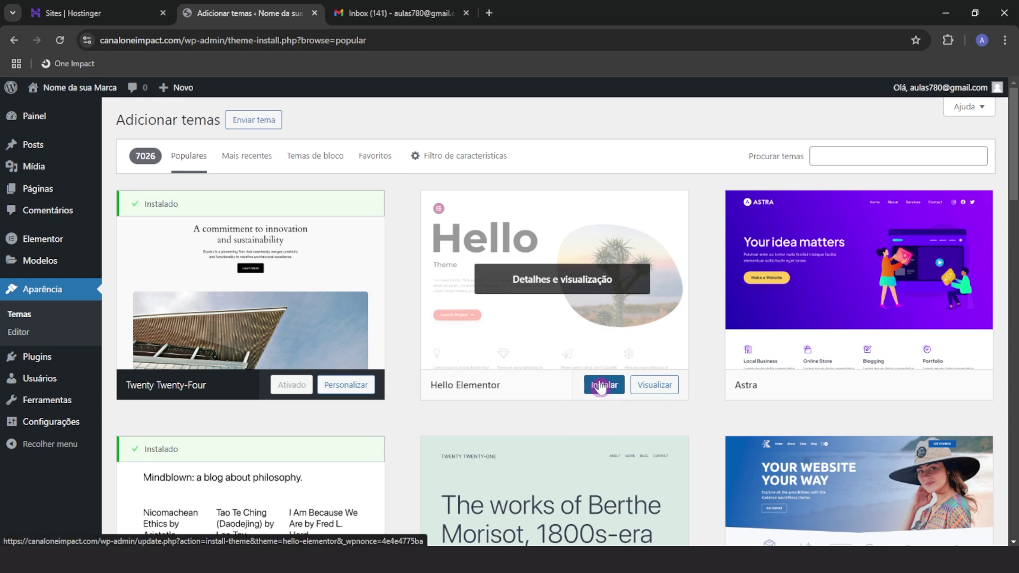
left_click(598, 386)
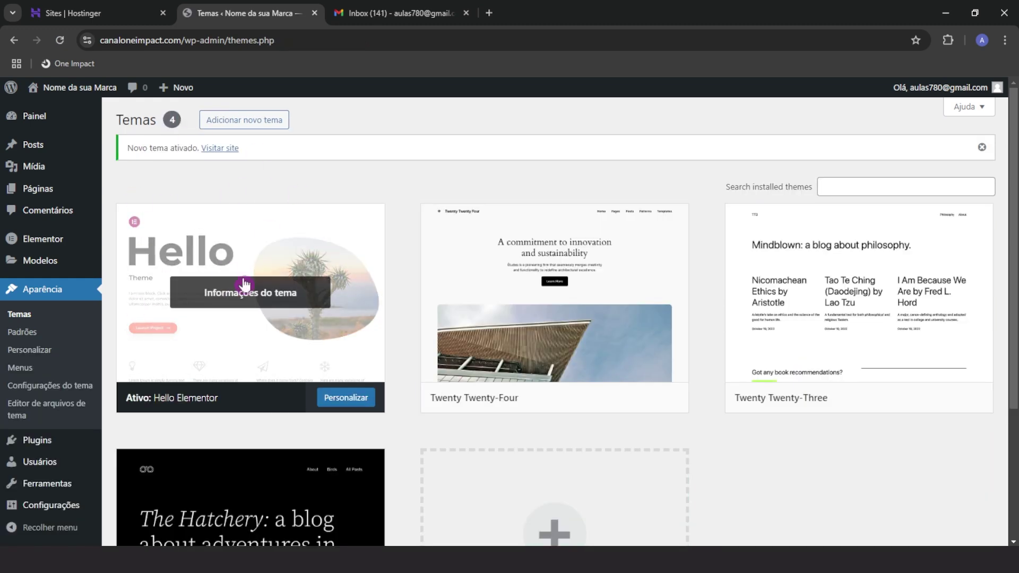
left_click(530, 293)
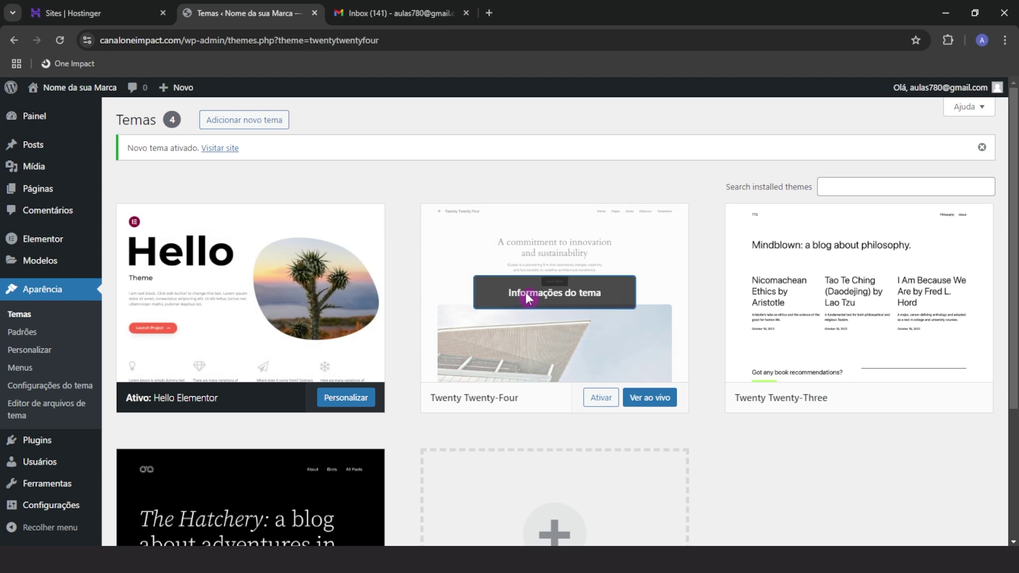
left_click(582, 521)
left_click(546, 142)
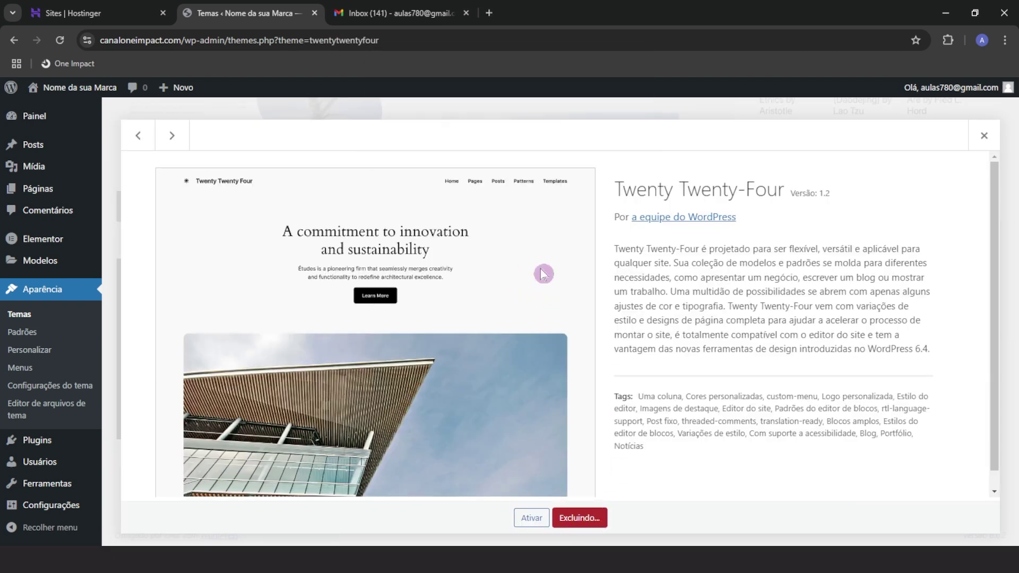
Delete the Twenty Twenty-Three and Twenty Twenty-Two themes, then return to the dashboard
left_click(515, 214)
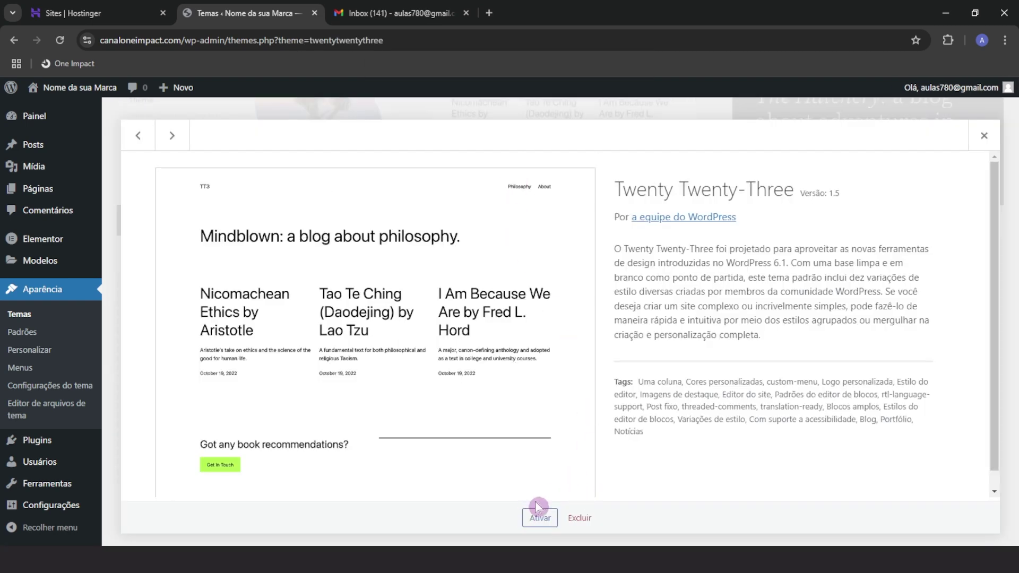
left_click(579, 518)
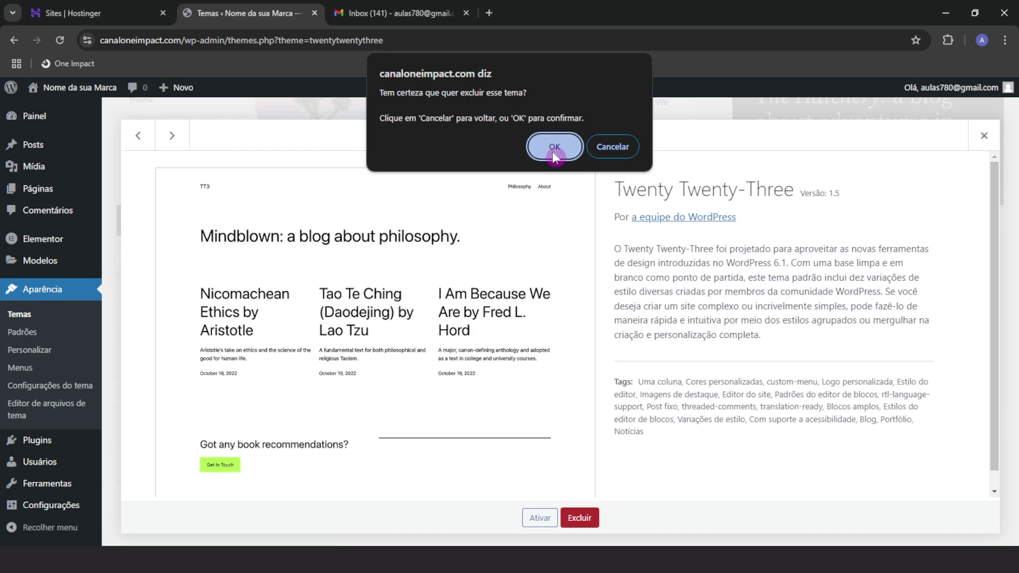
left_click(560, 143)
left_click(525, 314)
left_click(578, 519)
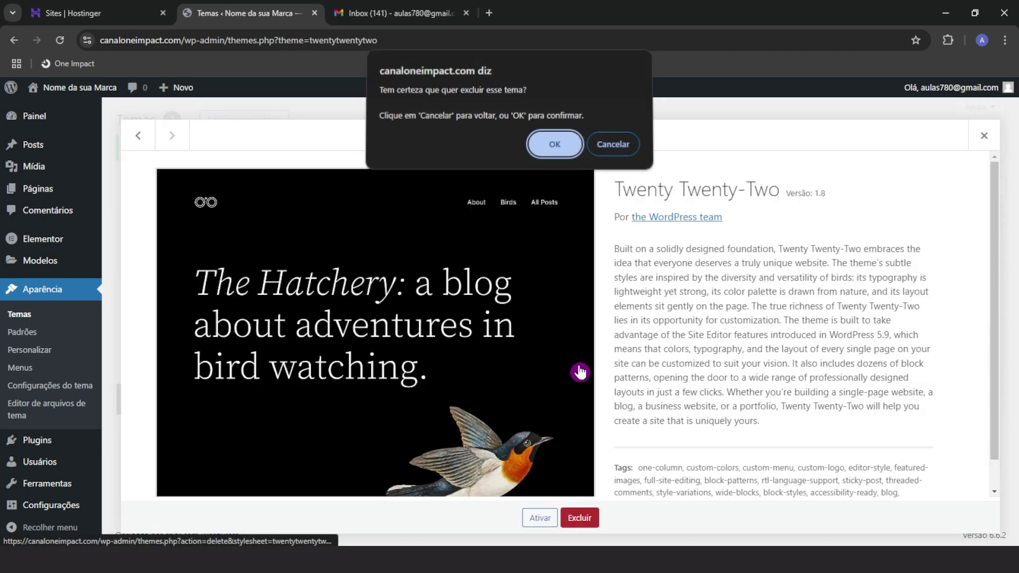
left_click(551, 143)
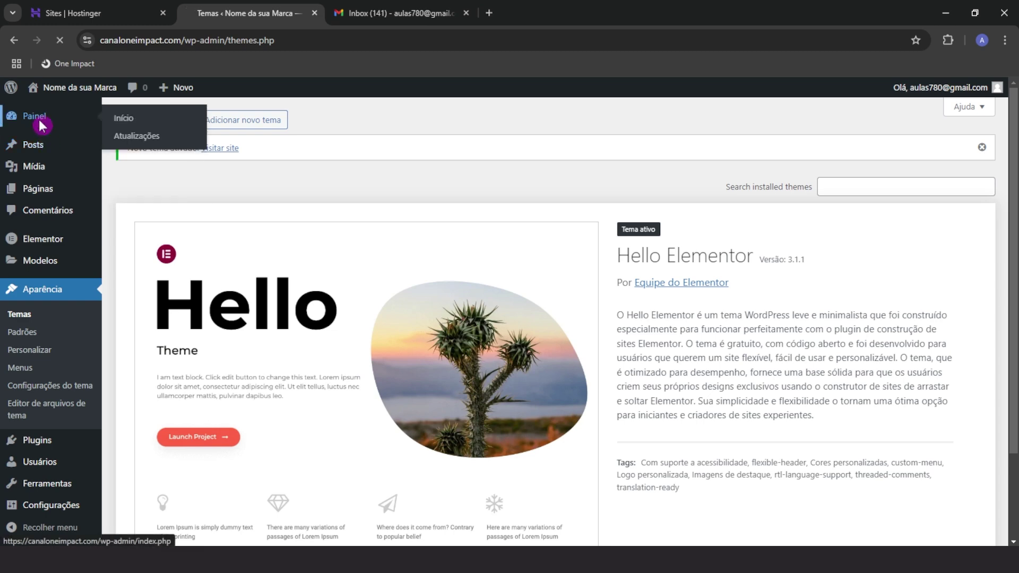
left_click(33, 116)
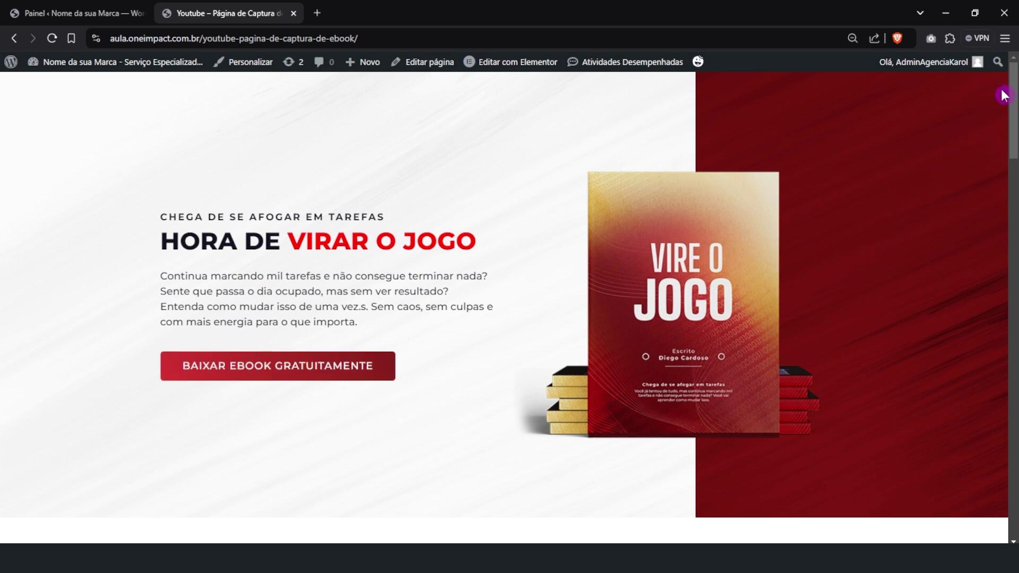
Scroll through the reference ebook capture page to study its hero and 'O que você vai aprender' section
mouse_move(1003, 95)
left_mouse_down()
mouse_move(1005, 441)
mouse_move(1000, 85)
left_mouse_up()
left_click_drag(1010, 97, 1003, 253)
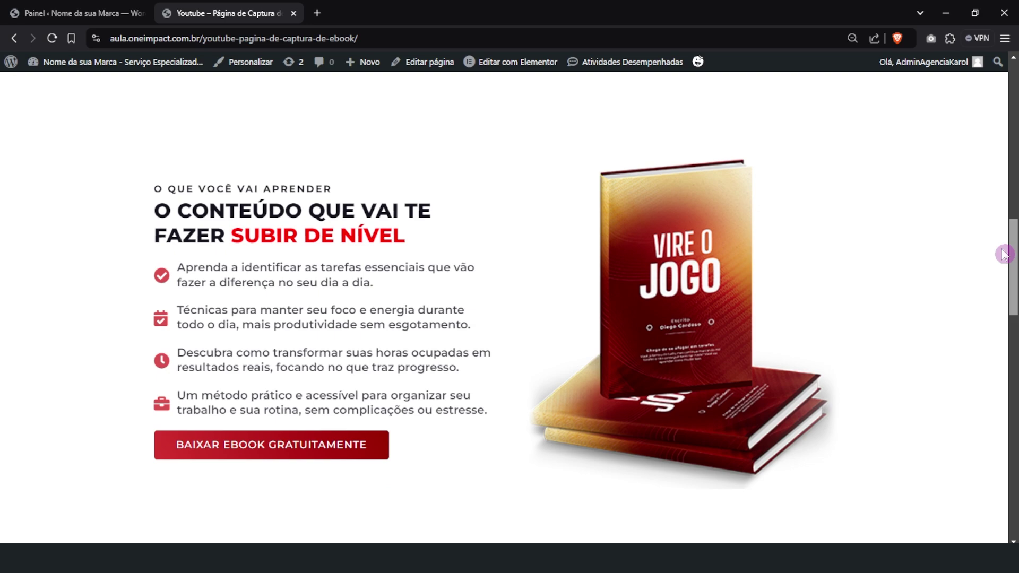
left_click_drag(1004, 254, 1006, 91)
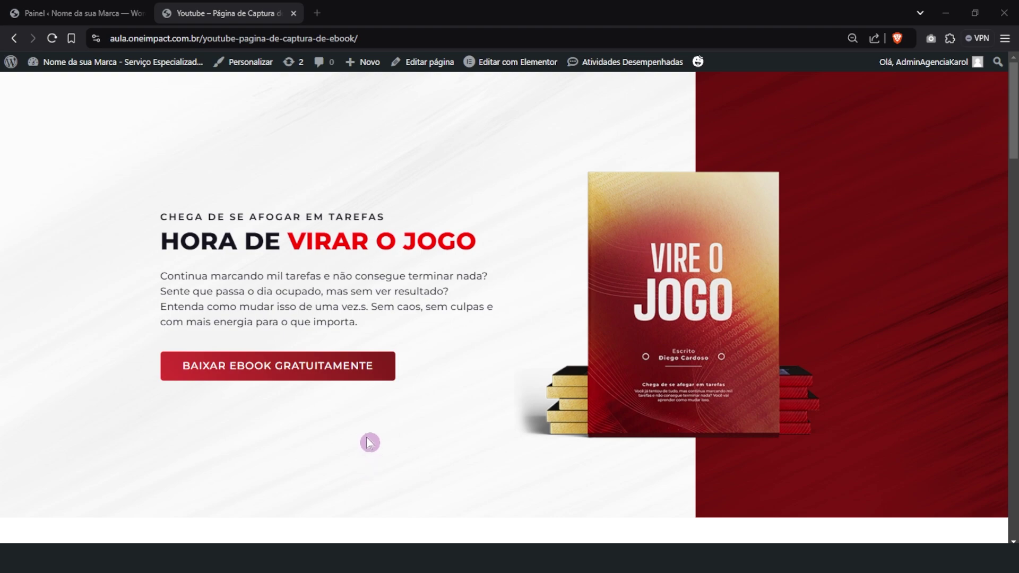
scroll(371, 422, "down", 6)
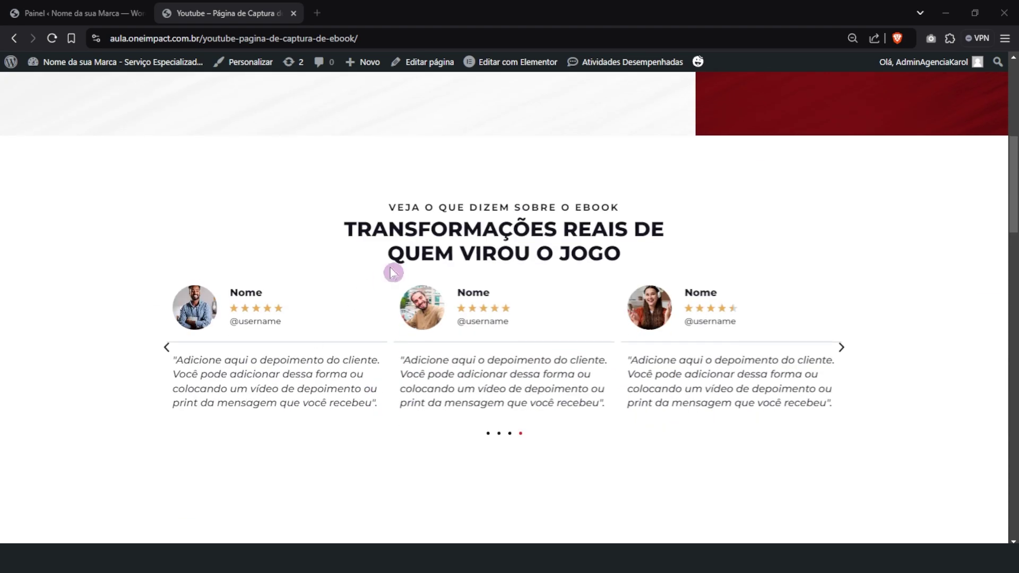
scroll(517, 284, "down", 5)
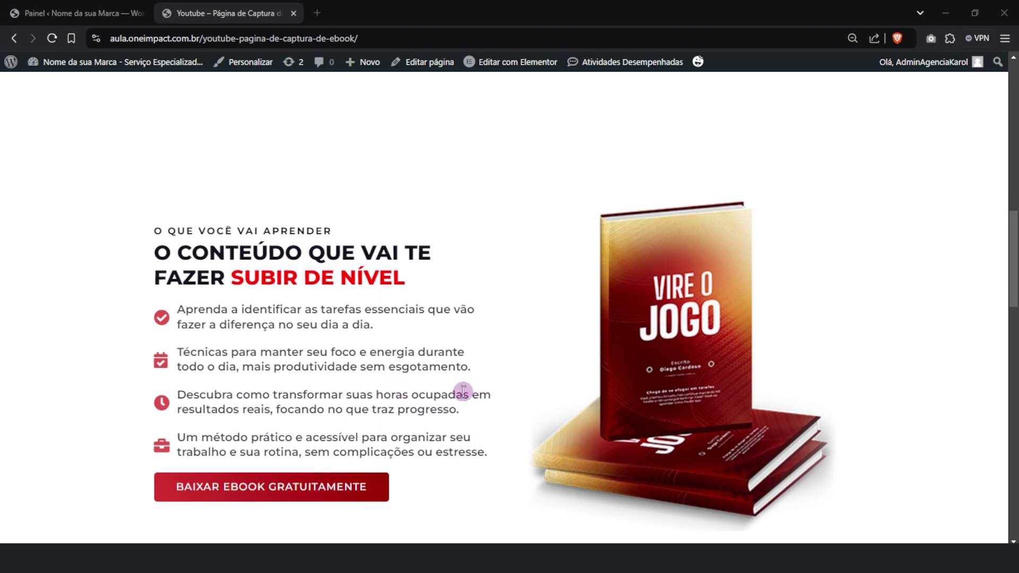
scroll(428, 410, "down", 1)
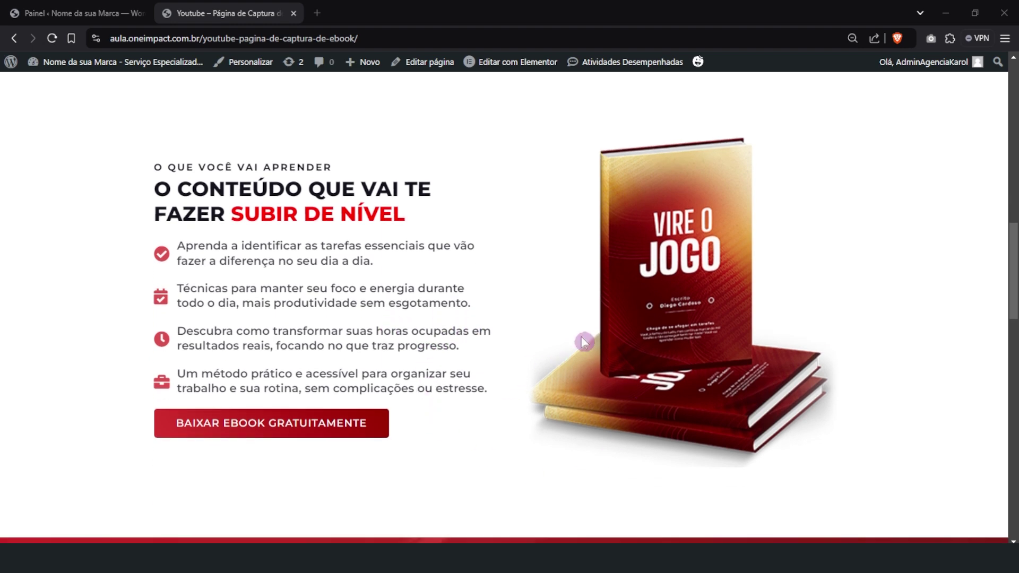
scroll(532, 448, "down", 5)
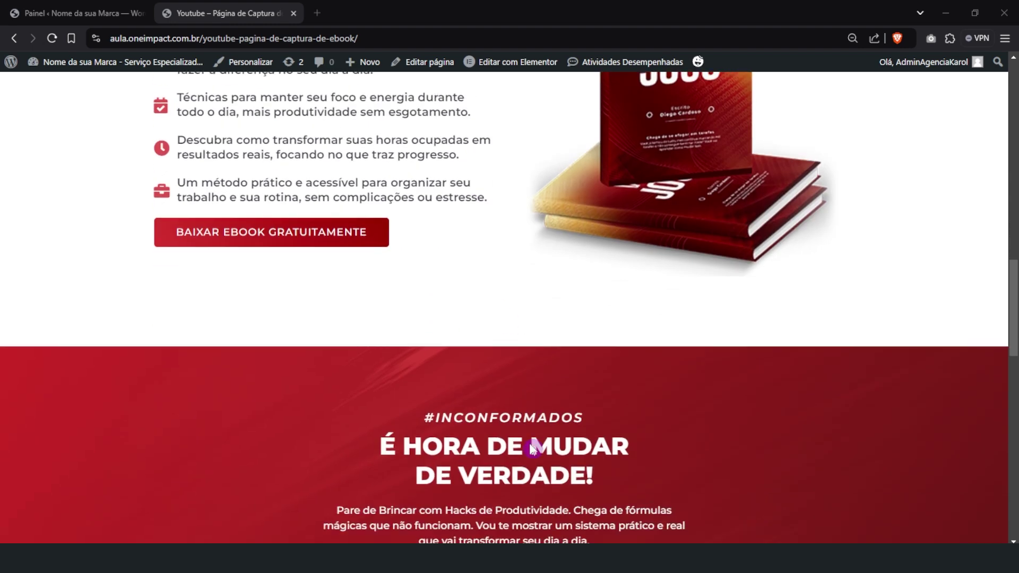
scroll(530, 462, "up", 20)
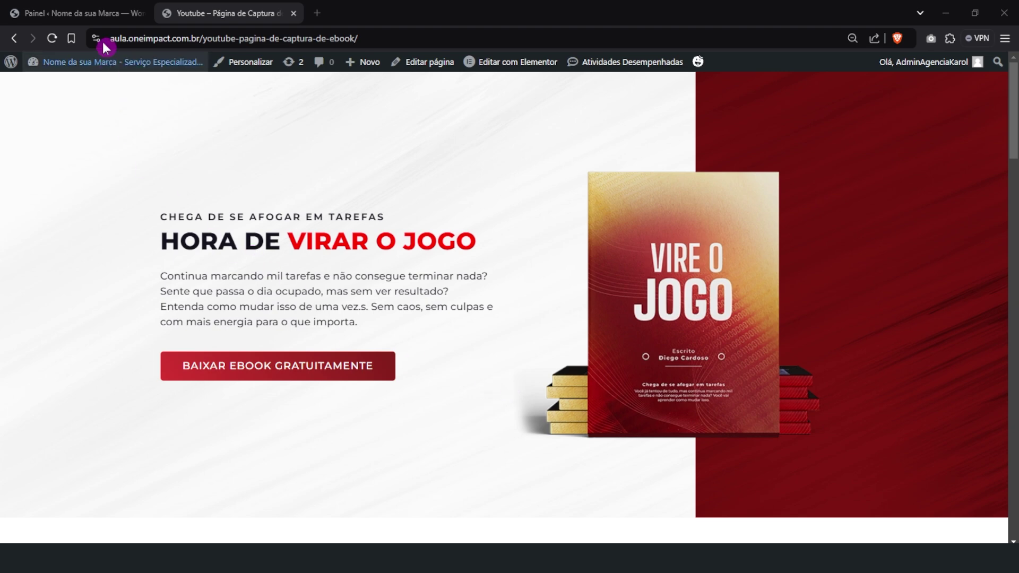
left_click(77, 11)
Create a new page titled 'Nome do Ebook', glancing at the reference capture page
mouse_move(49, 249)
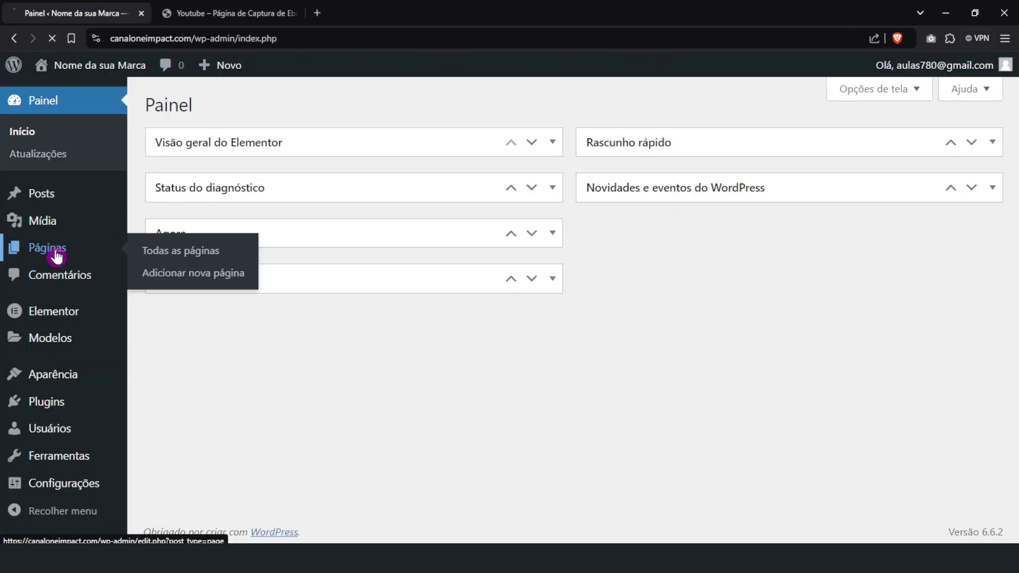
left_click(206, 254)
left_click(292, 109)
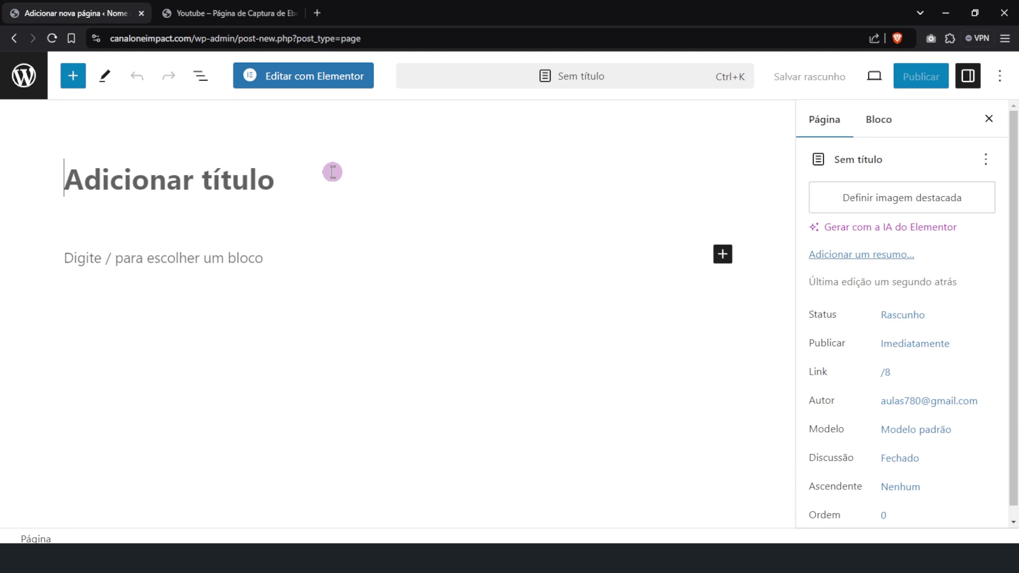
type("Nome d")
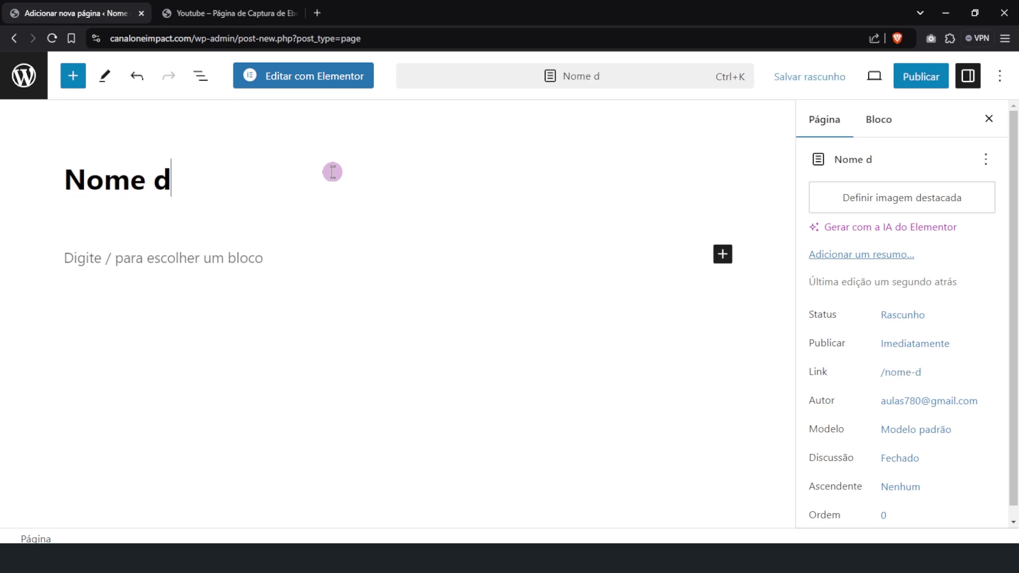
type("o Ebook")
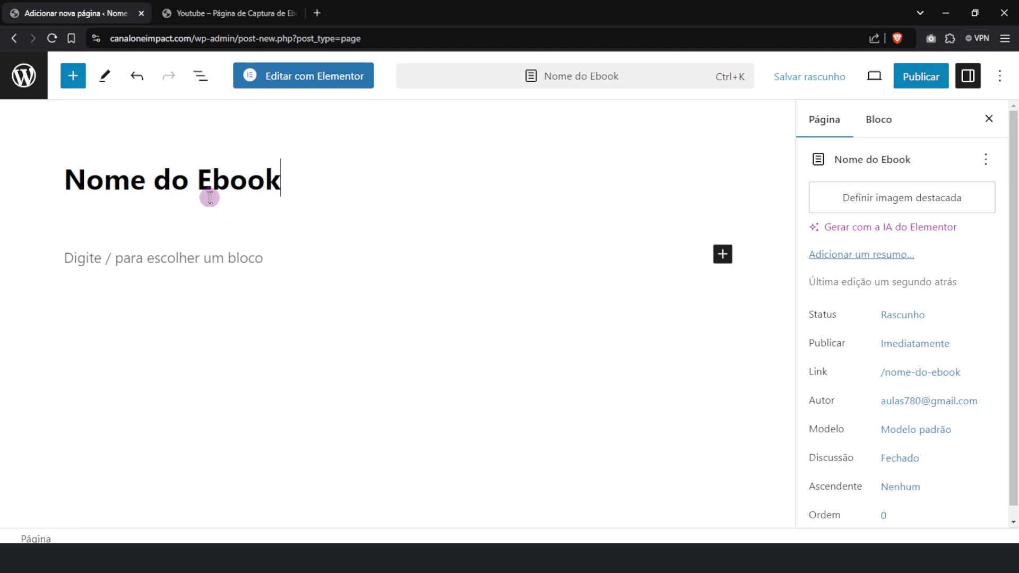
left_click(204, 8)
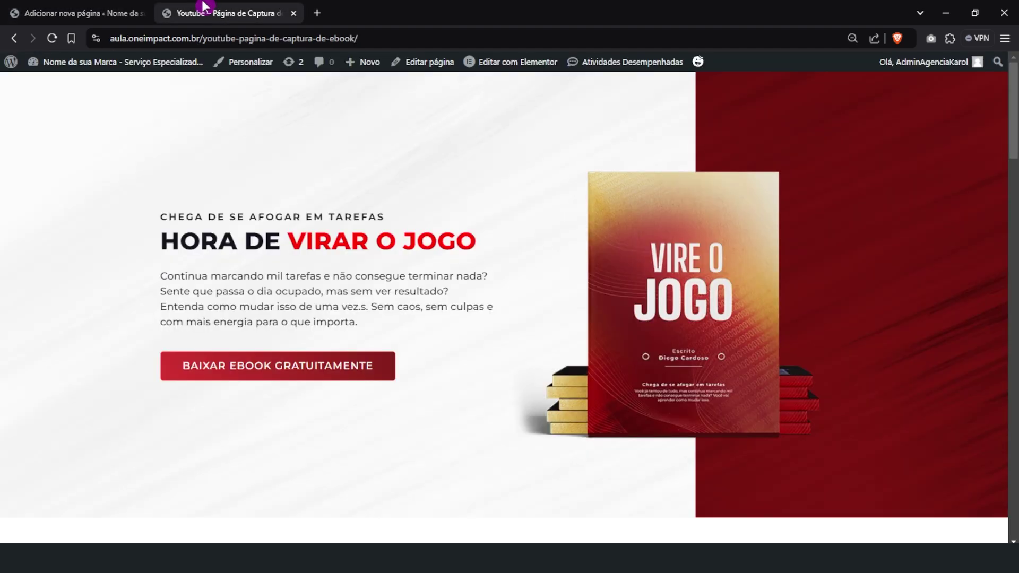
left_click(72, 11)
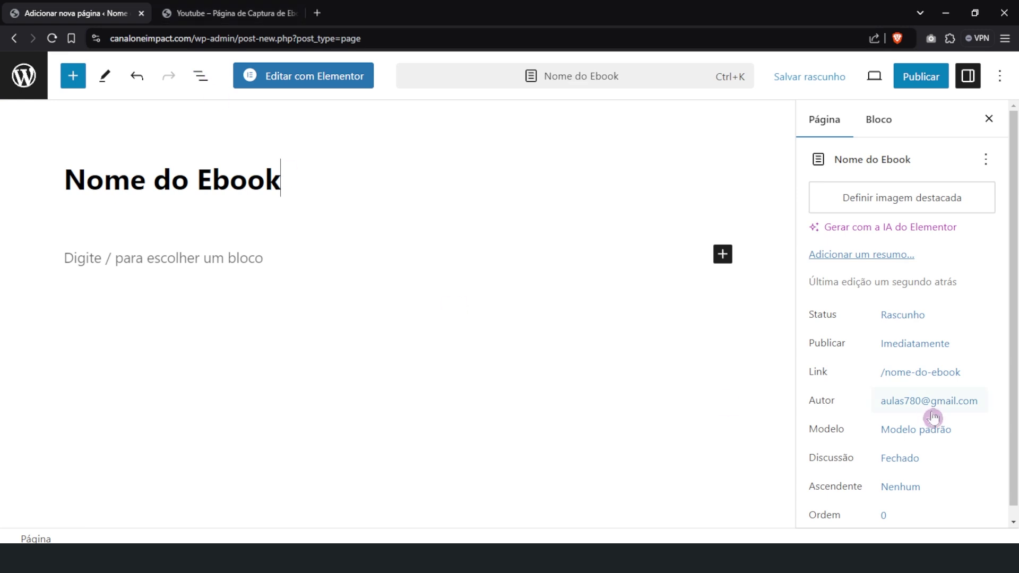
scroll(933, 418, "down", 1)
scroll(909, 452, "up", 1)
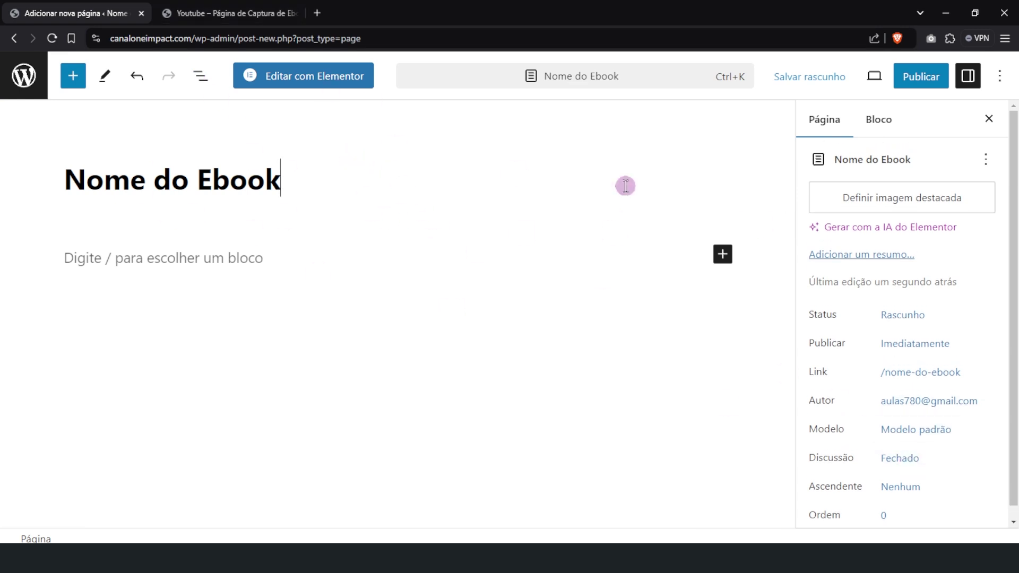
Publish the page and check that its link slug is nome-do-ebook
left_click(934, 88)
left_click(856, 77)
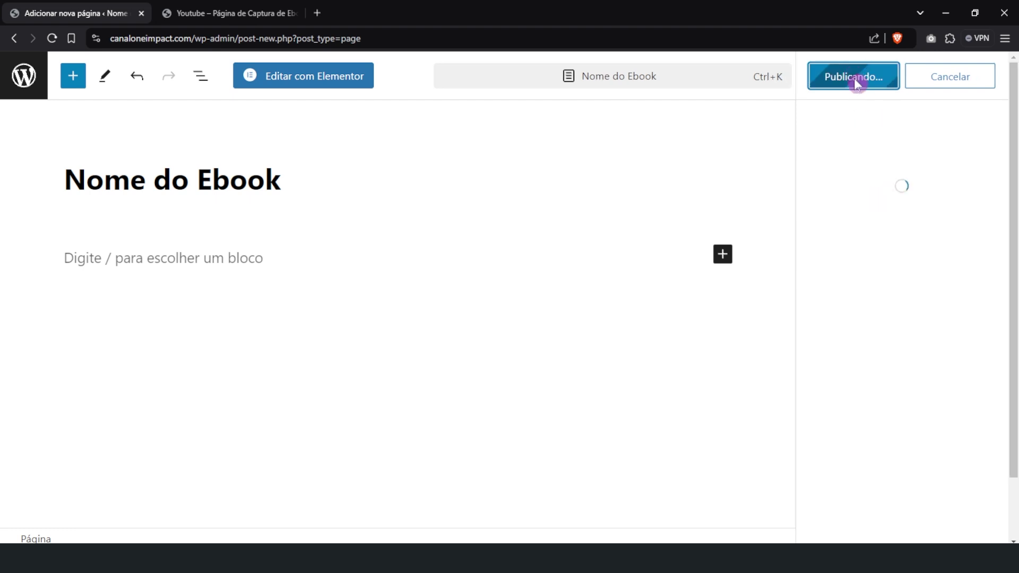
left_click(988, 78)
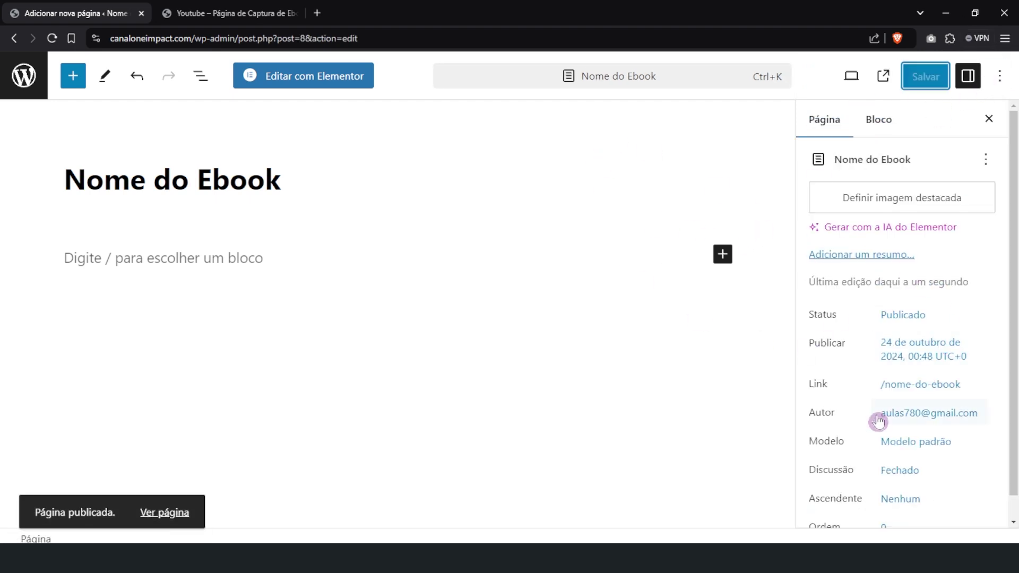
left_click(926, 392)
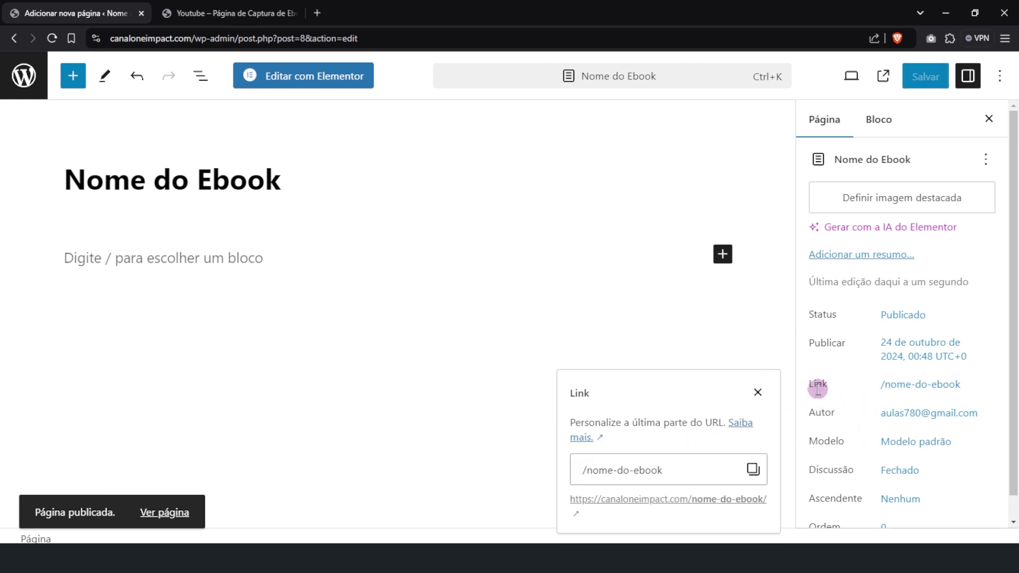
left_click_drag(684, 471, 588, 473)
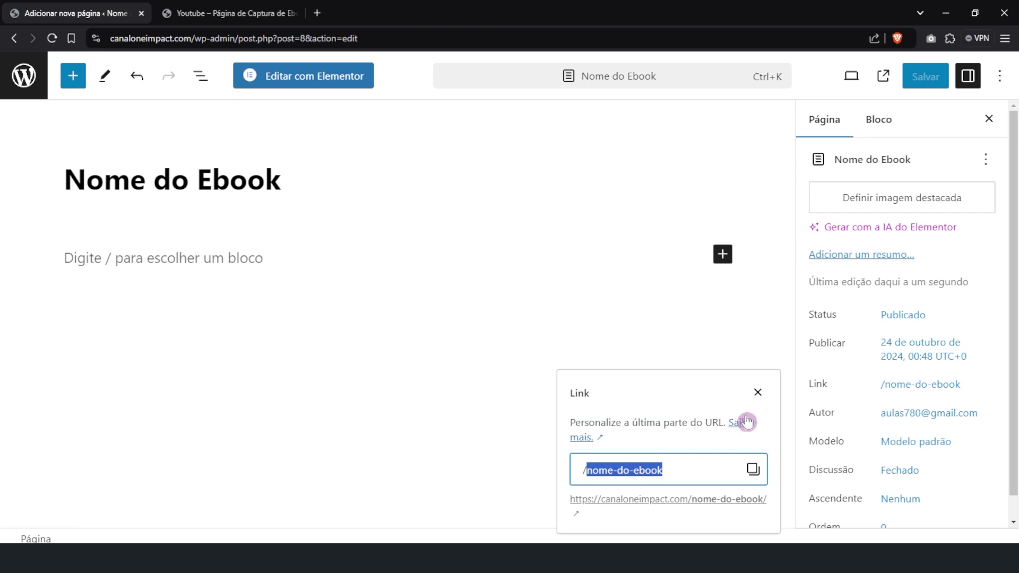
left_click(758, 392)
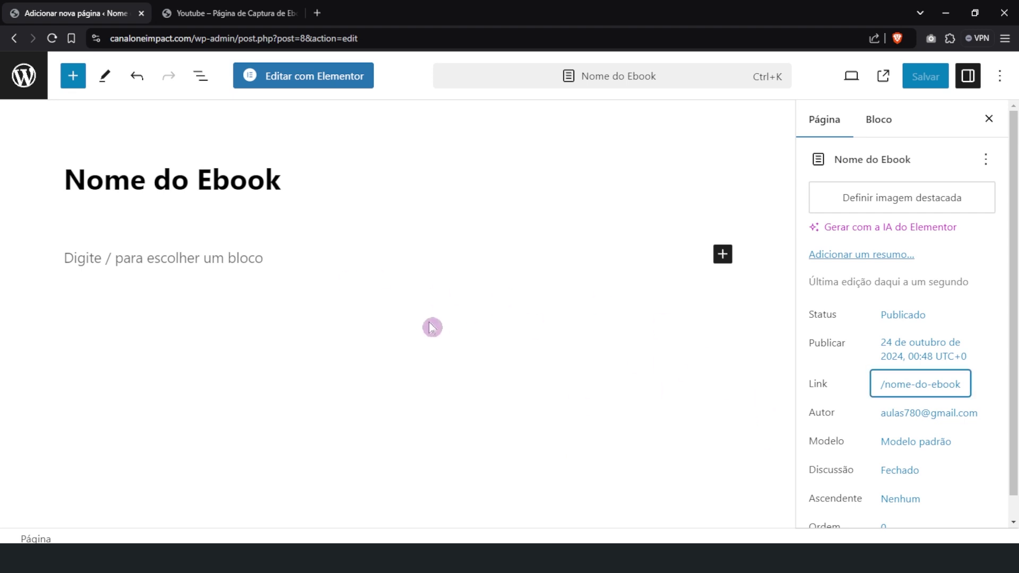
left_click(299, 84)
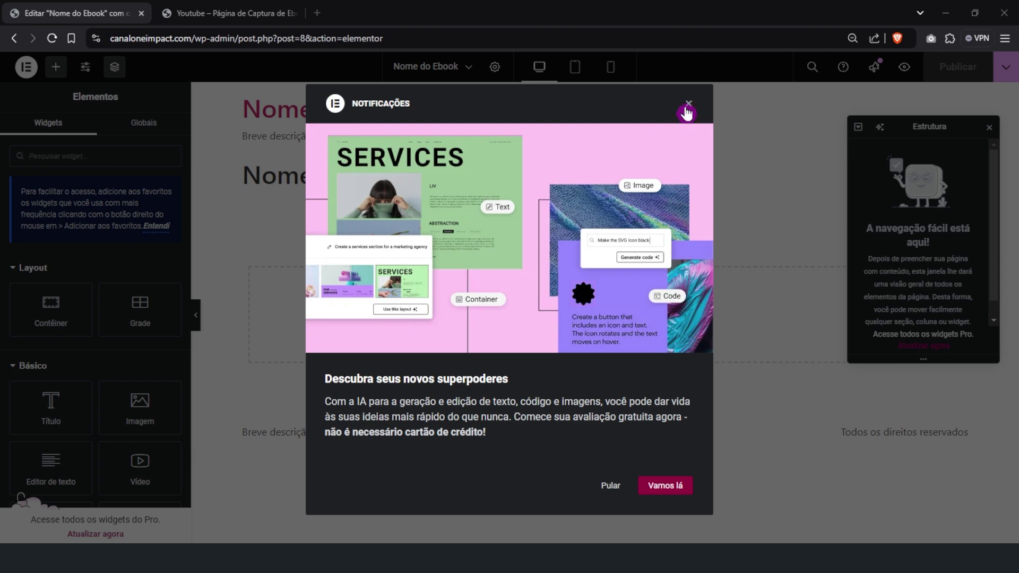
left_click(686, 106)
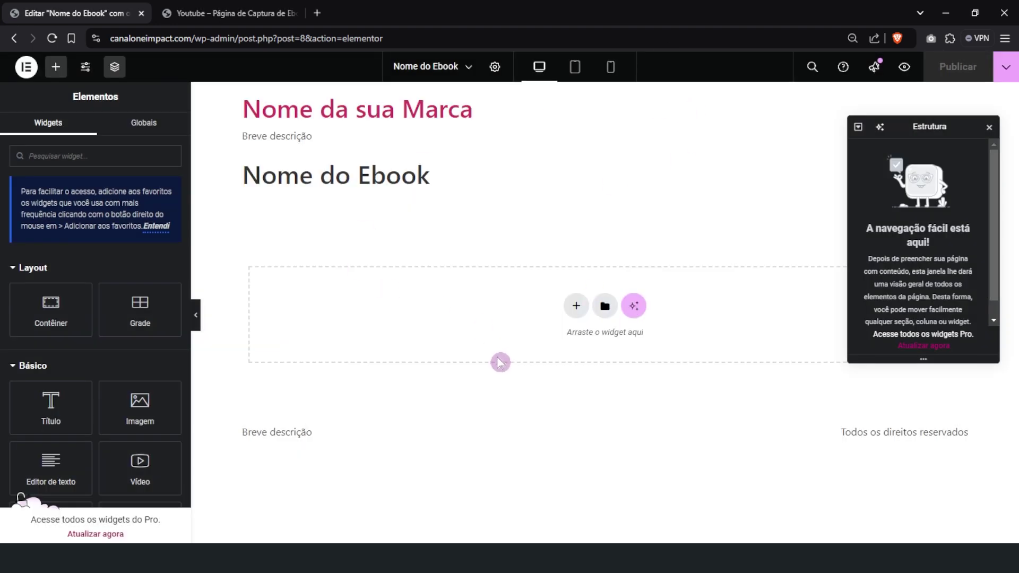
key("ctrl+minus")
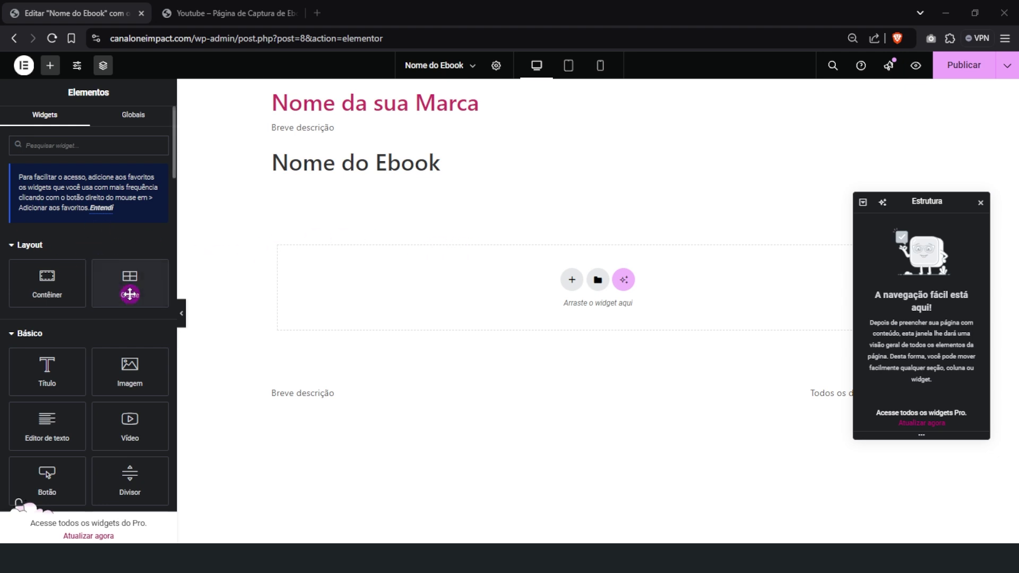
scroll(114, 363, "down", 2)
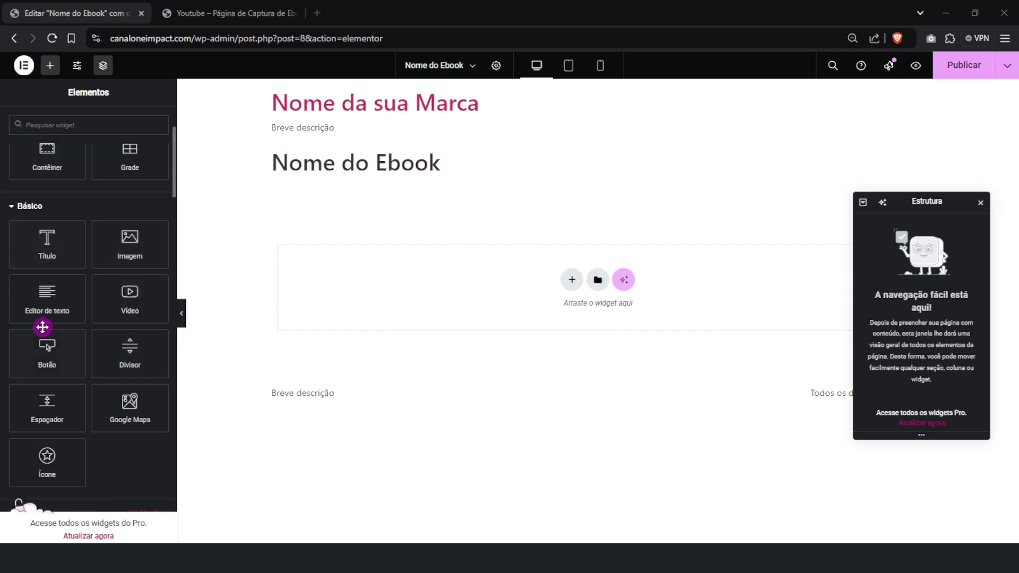
scroll(67, 342, "down", 1)
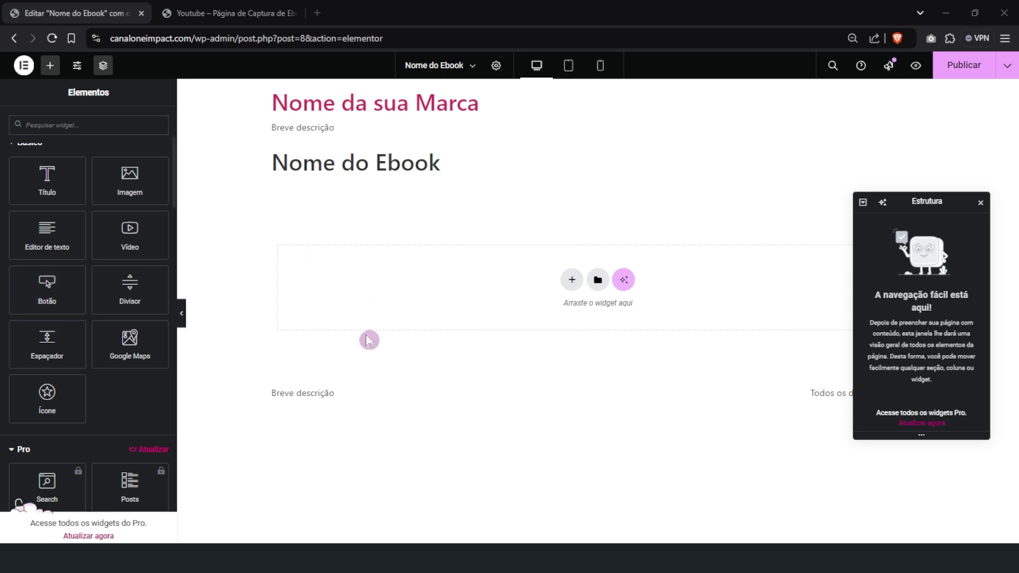
scroll(59, 310, "up", 1)
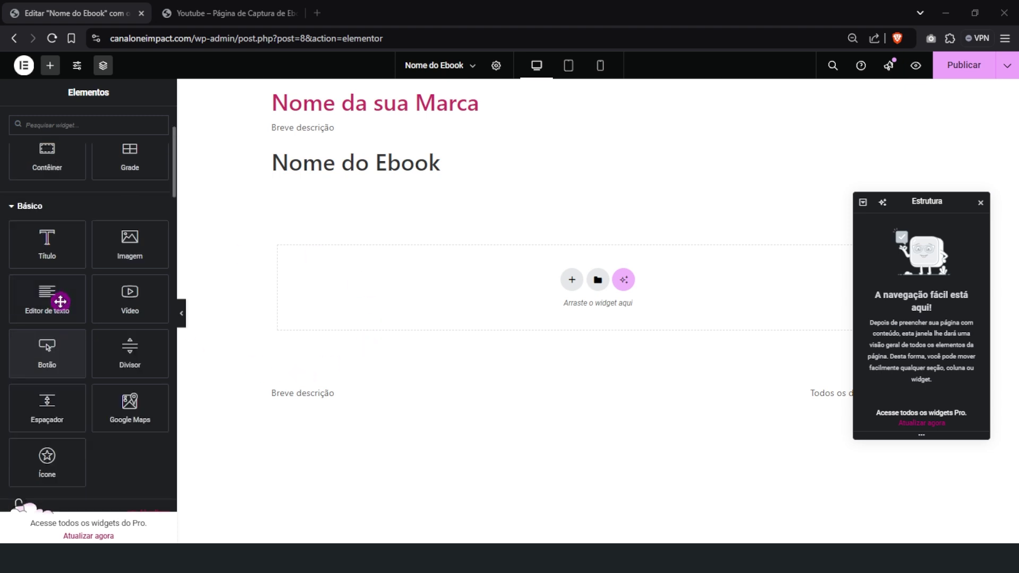
scroll(127, 304, "down", 10)
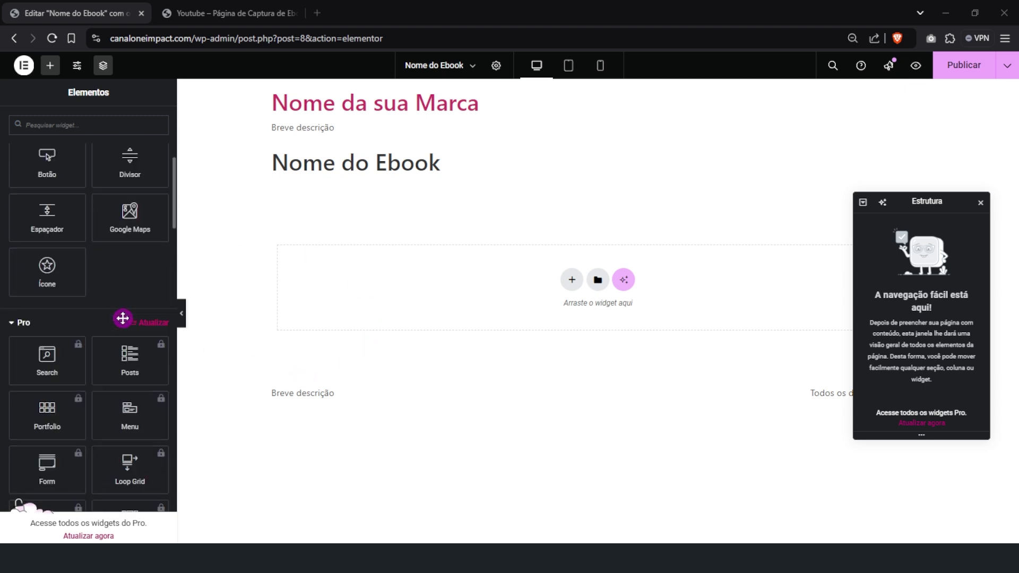
scroll(125, 322, "up", 5)
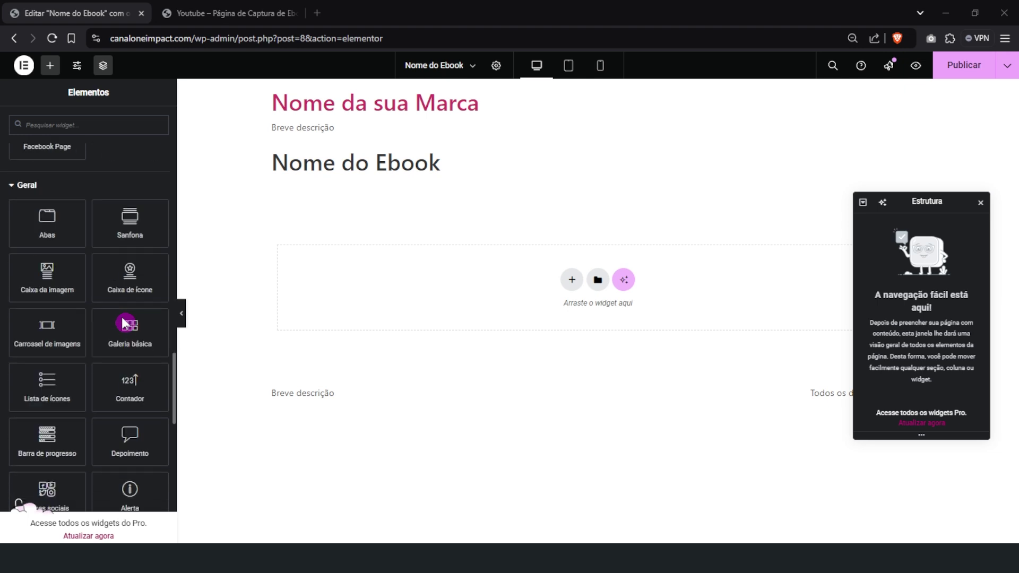
scroll(125, 322, "down", 5)
scroll(125, 322, "up", 4)
scroll(123, 322, "up", 10)
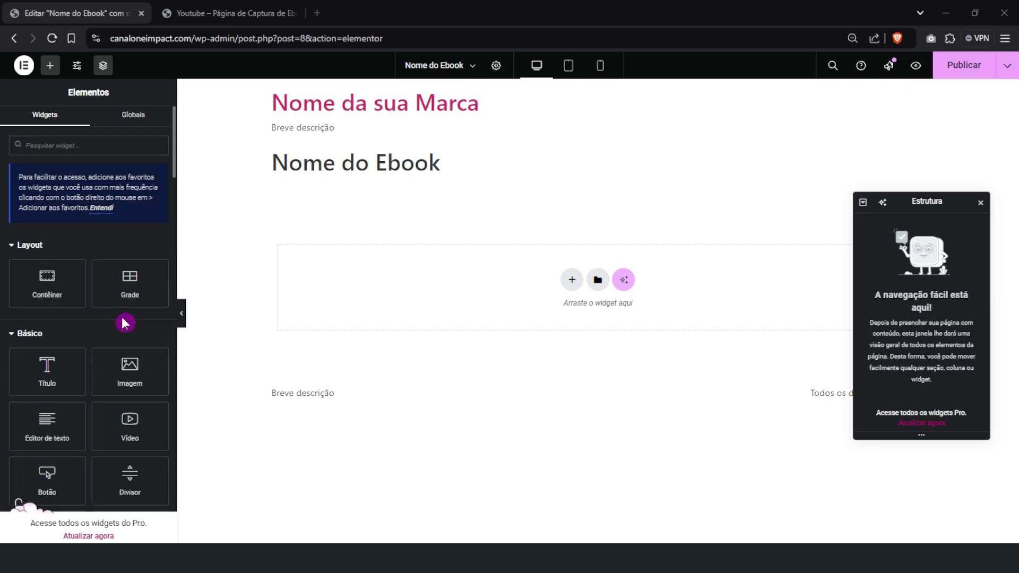
scroll(125, 323, "down", 3)
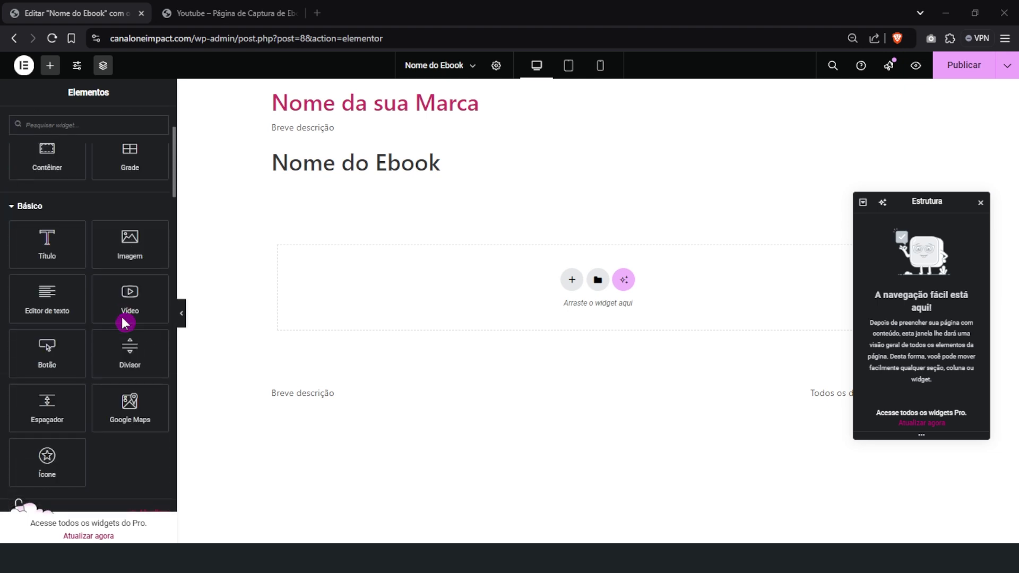
left_click_drag(47, 249, 480, 283)
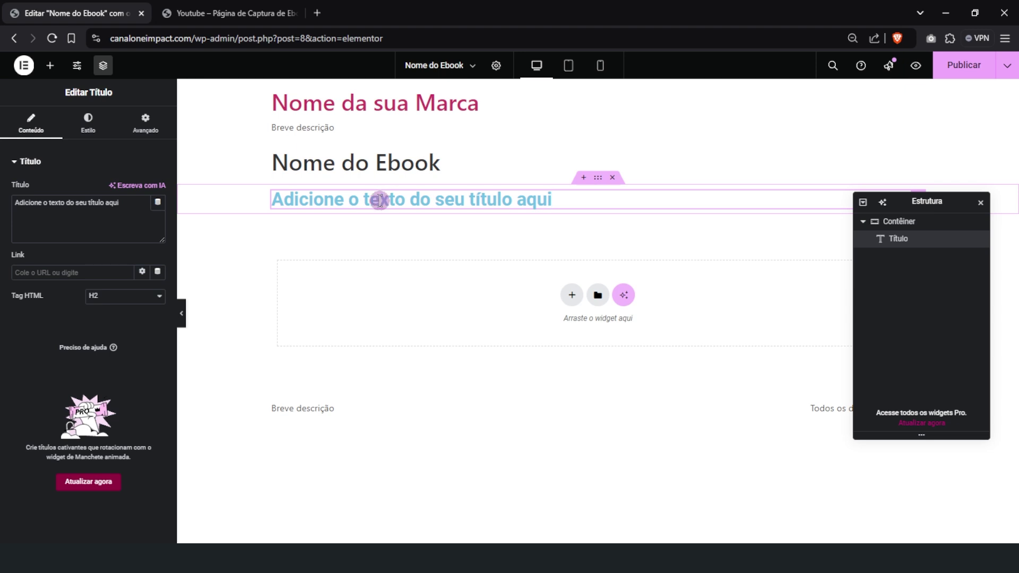
Select the placeholder heading and look over its advanced and content settings
left_click(379, 200)
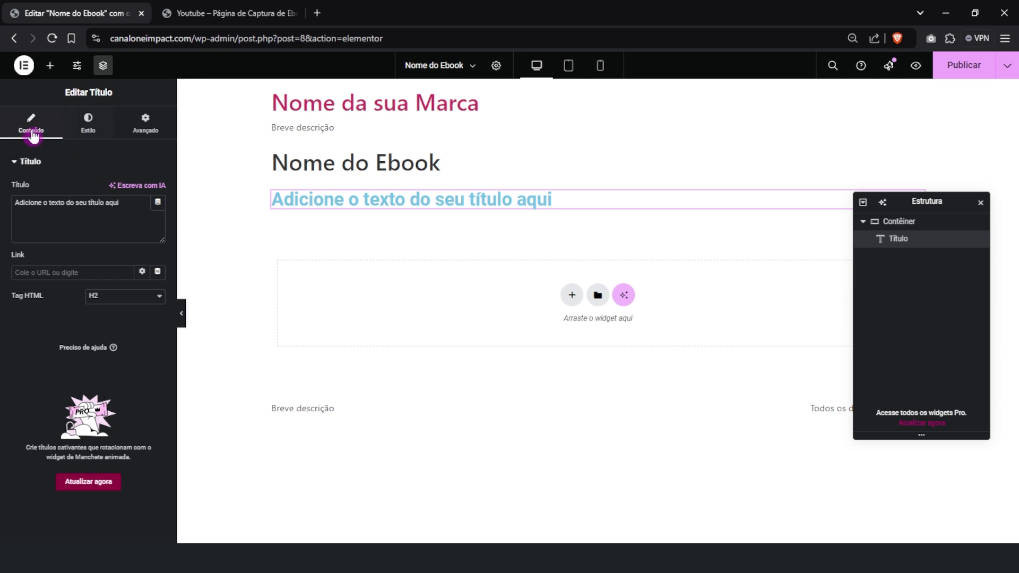
left_click(112, 137)
left_click(45, 137)
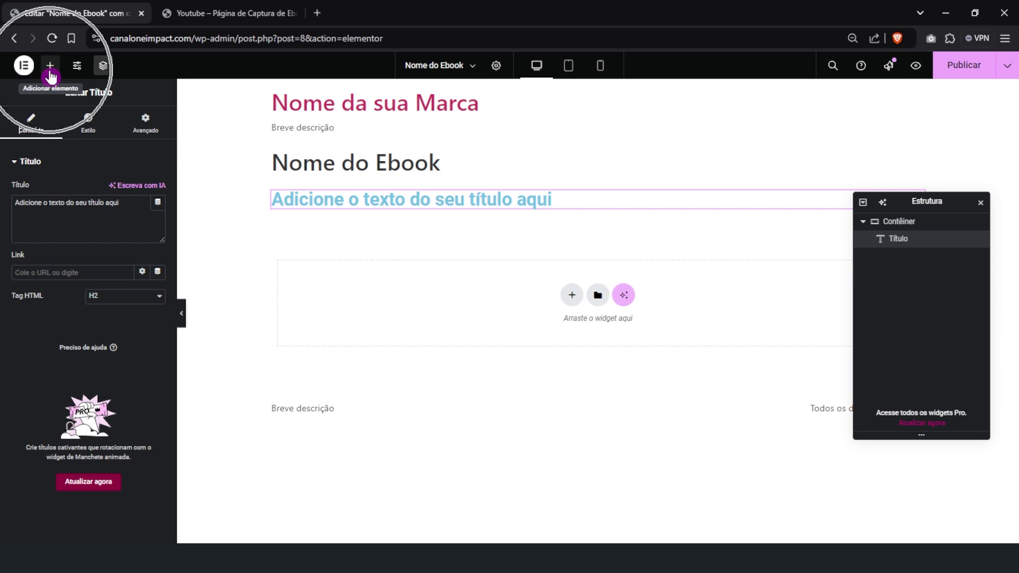
Add a Lorem ipsum Editor de texto and a 'Clique aqui' button below the heading
left_click(50, 65)
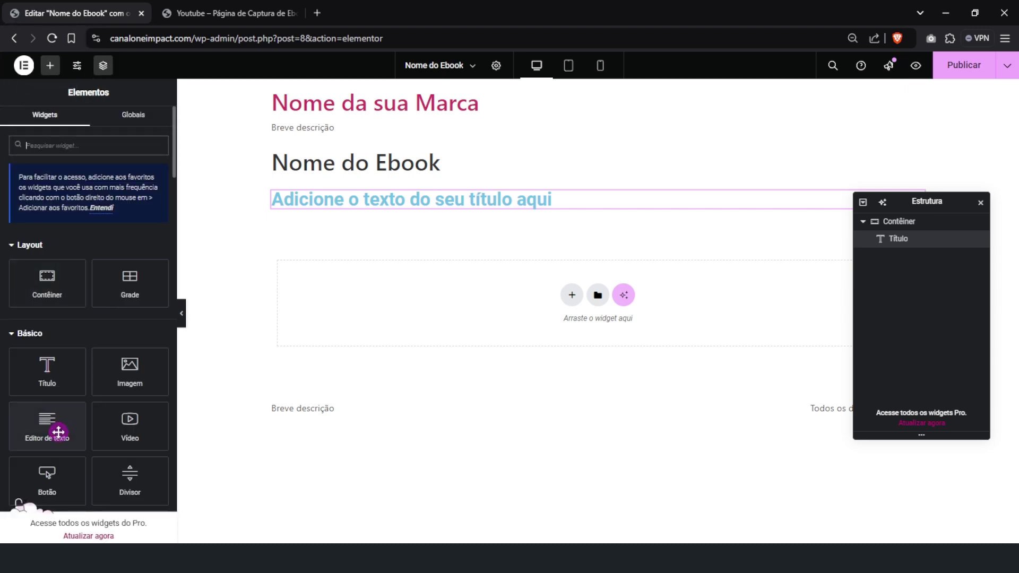
scroll(83, 402, "down", 3)
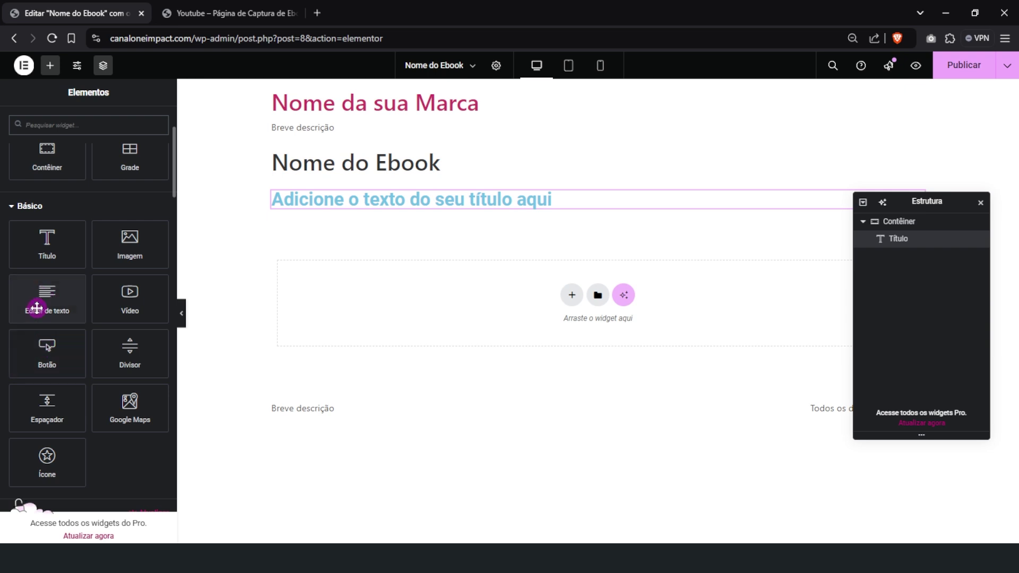
left_click_drag(36, 308, 337, 212)
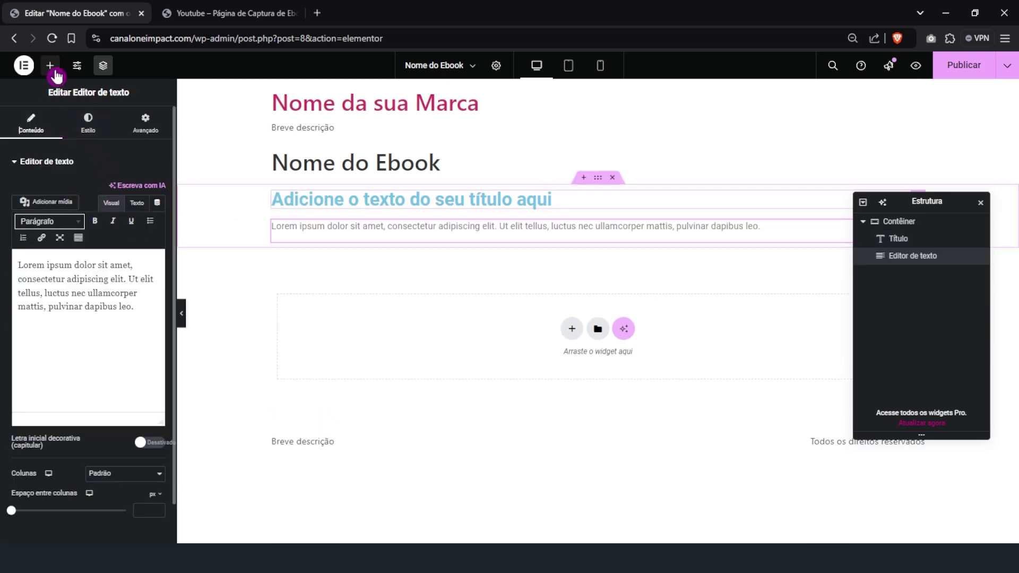
left_click(51, 66)
left_click_drag(45, 480, 318, 244)
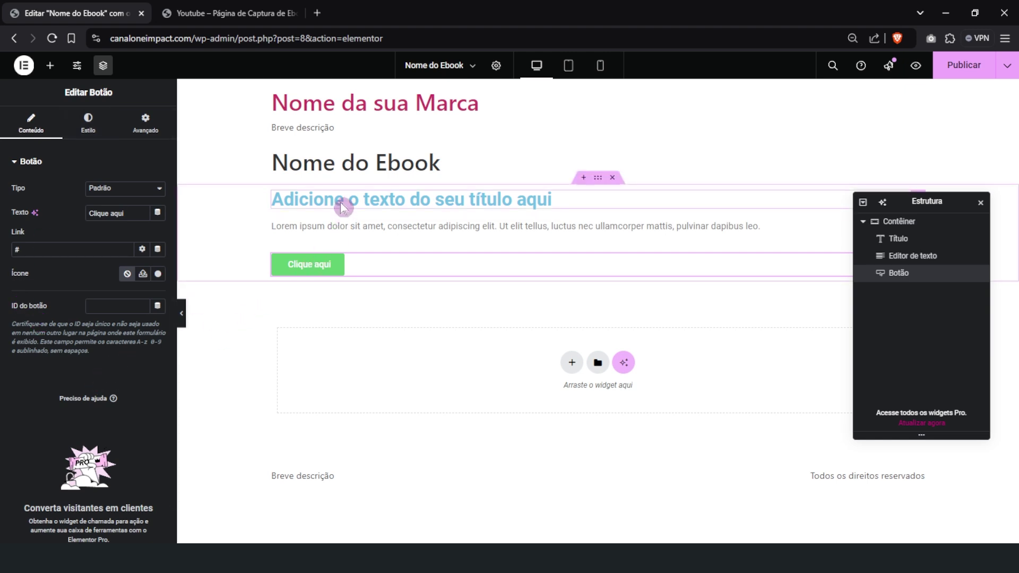
Delete the placeholder heading, Lorem ipsum paragraph, Clique aqui button and their empty container
right_click(339, 202)
left_click(380, 459)
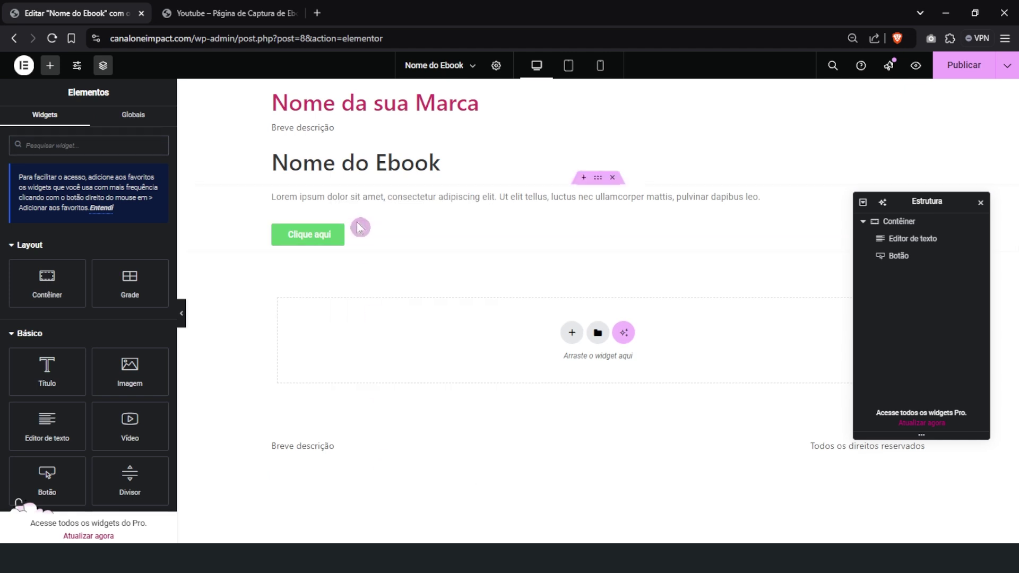
right_click(353, 201)
left_click(382, 448)
right_click(338, 209)
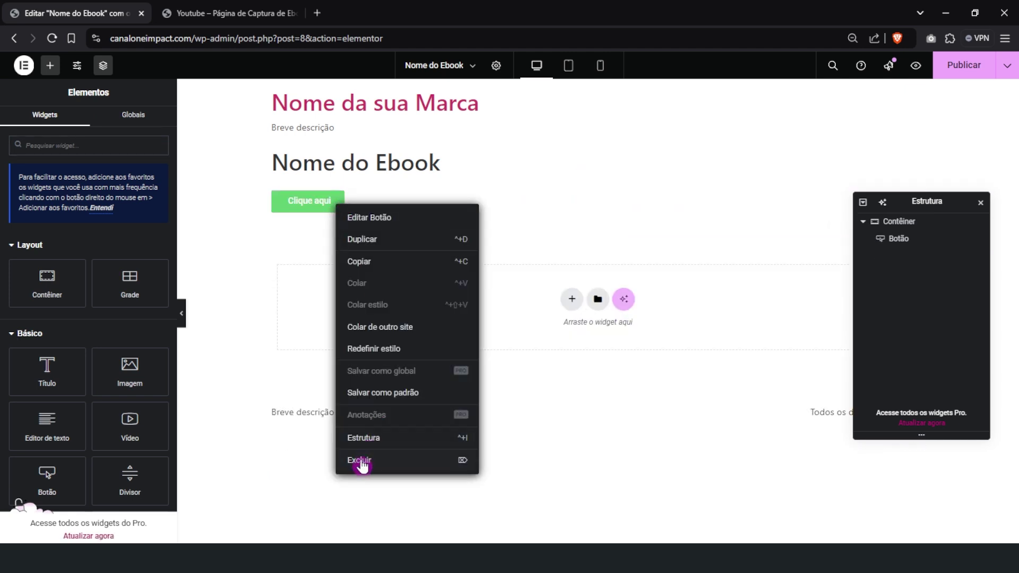
left_click(360, 462)
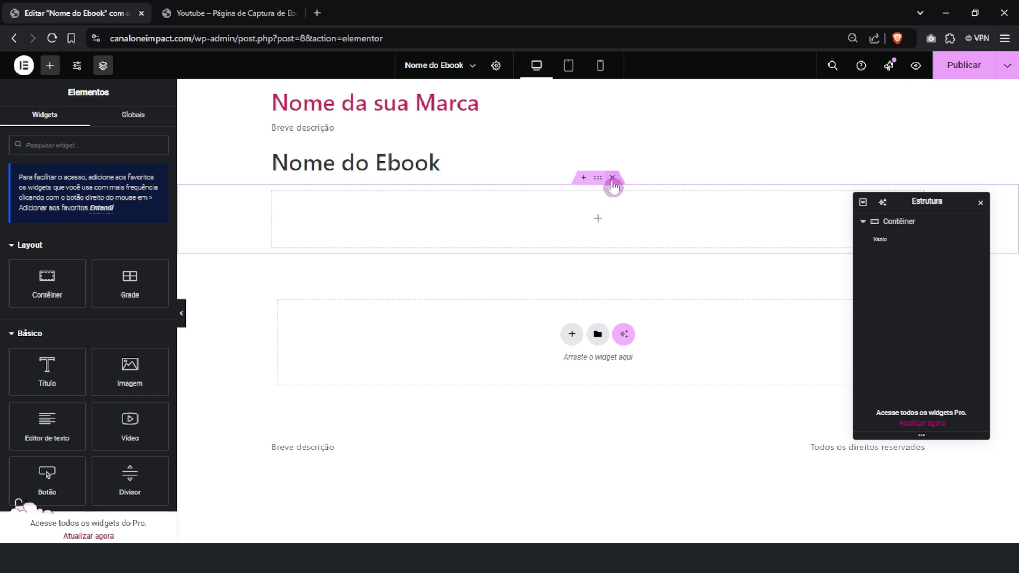
left_click(612, 181)
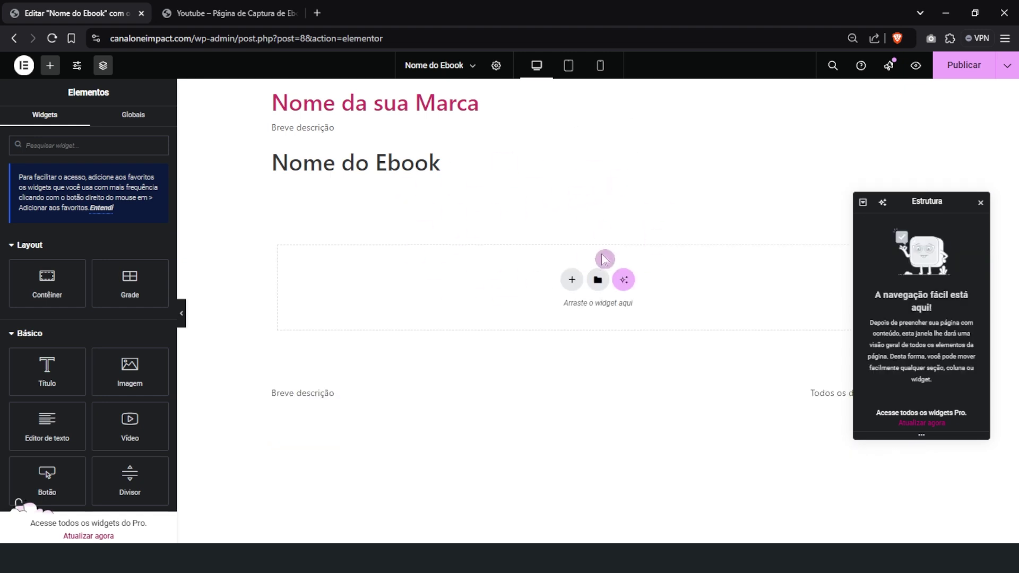
Move aside and close the Estrutura panel, then dismiss the browser's context menu
mouse_move(912, 207)
left_mouse_down()
mouse_move(876, 243)
mouse_move(953, 173)
mouse_move(927, 204)
left_mouse_up()
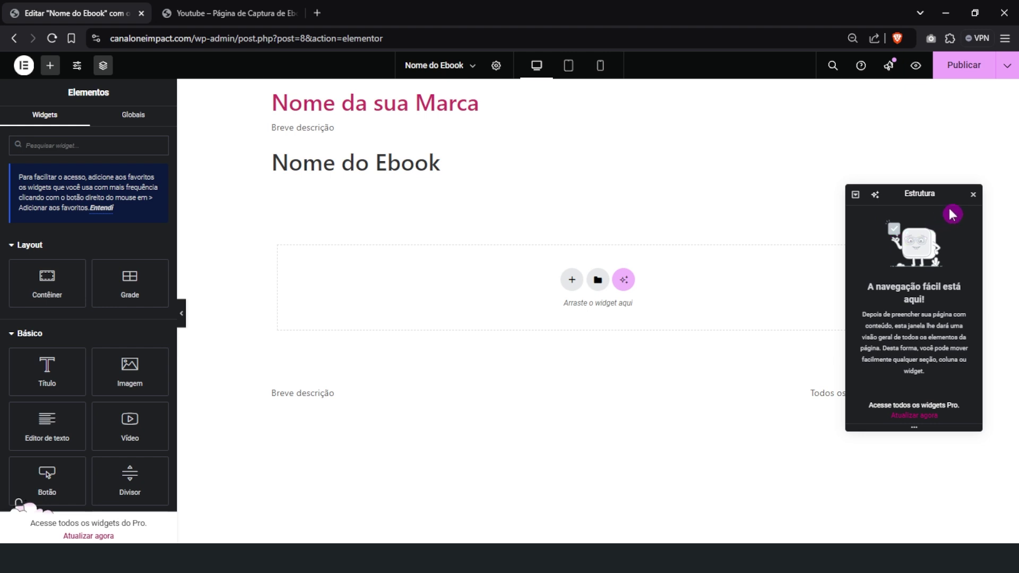
left_click(974, 195)
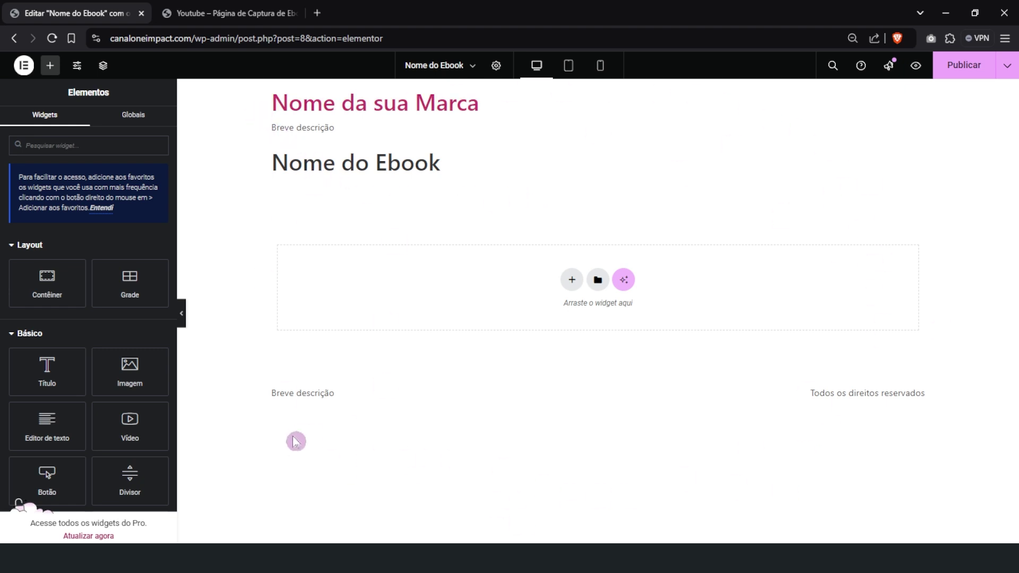
left_click_drag(276, 398, 341, 401)
left_click_drag(815, 397, 894, 411)
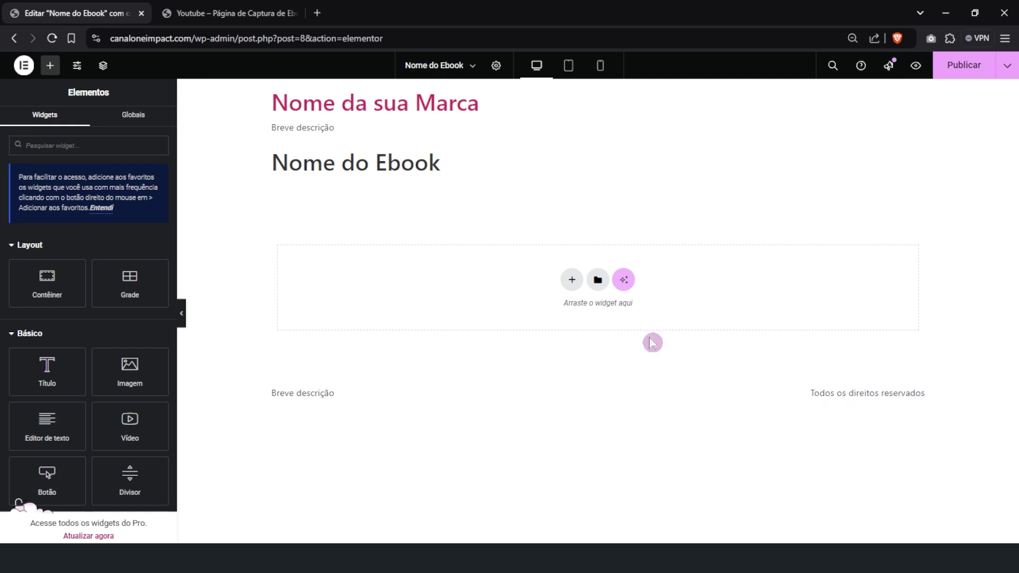
left_click(321, 163)
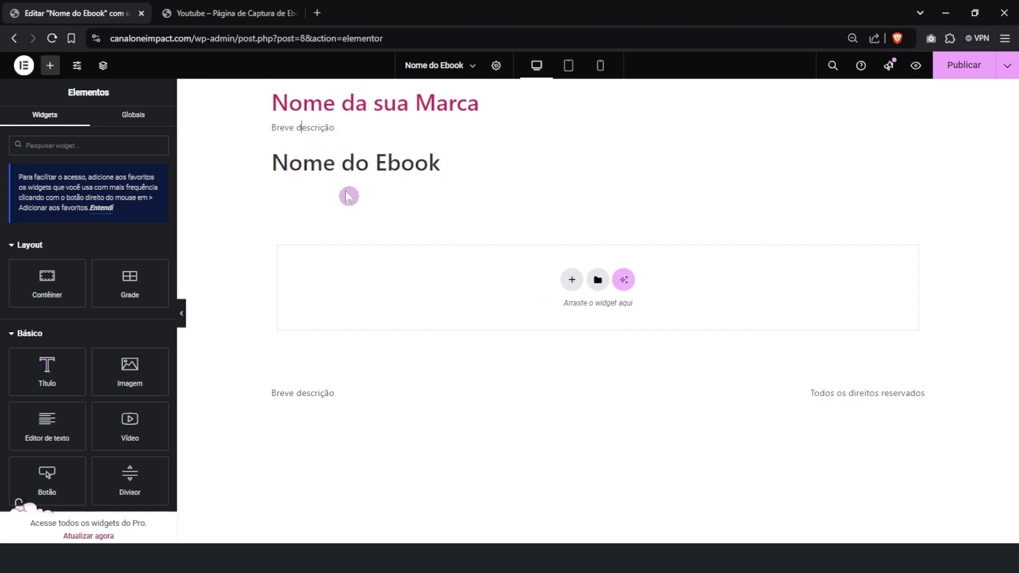
right_click(275, 395)
left_click(294, 415)
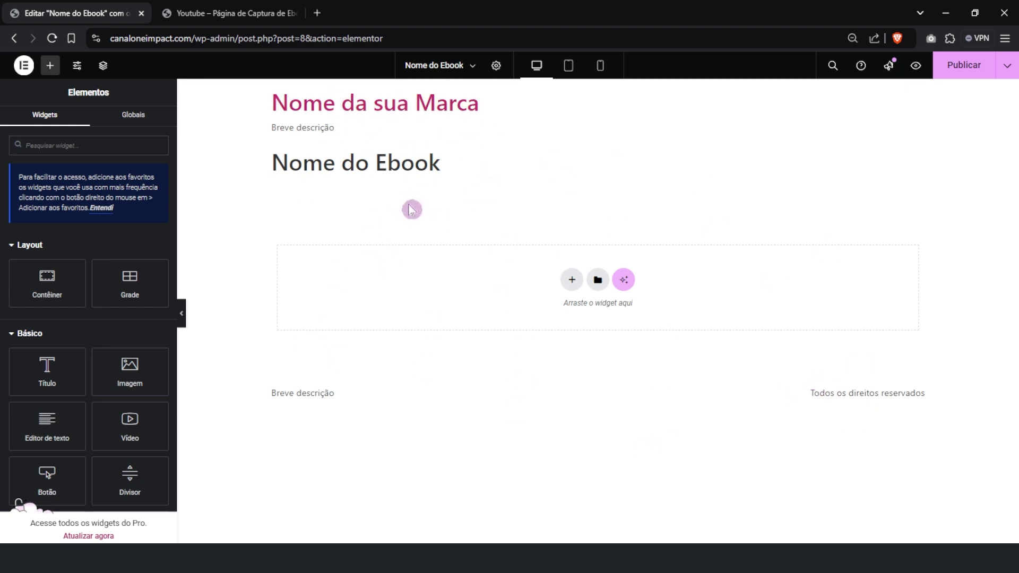
Set Layout da página to Tela do Elementor in page settings and publish
left_click(496, 64)
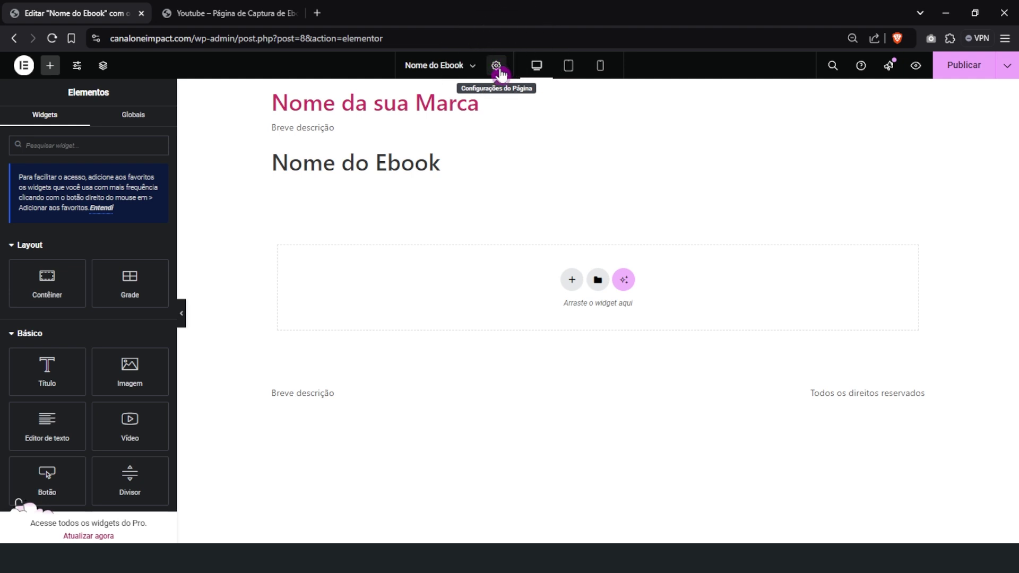
scroll(66, 448, "down", 1)
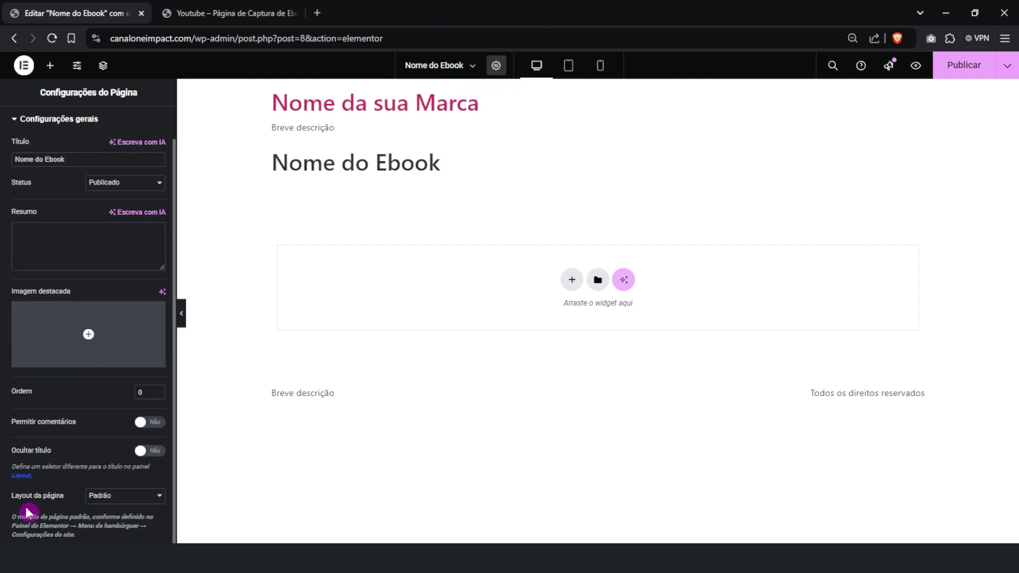
left_click_drag(42, 502, 58, 517)
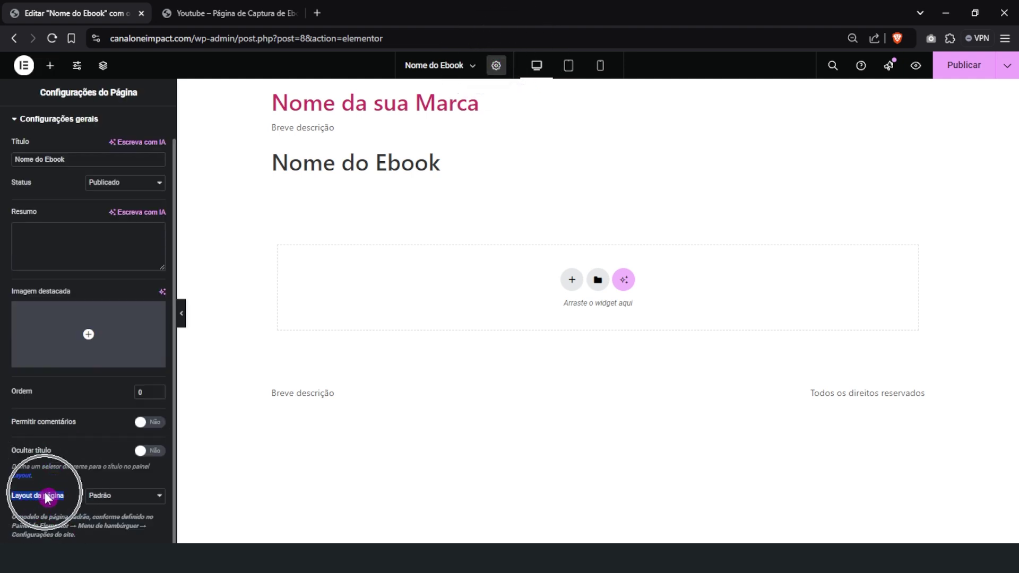
left_click(112, 497)
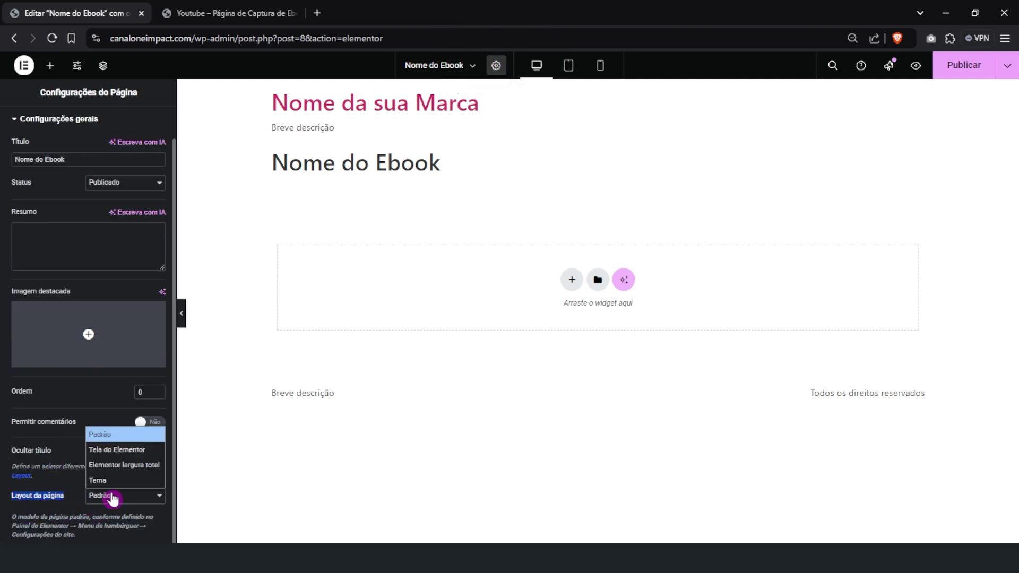
left_click(108, 452)
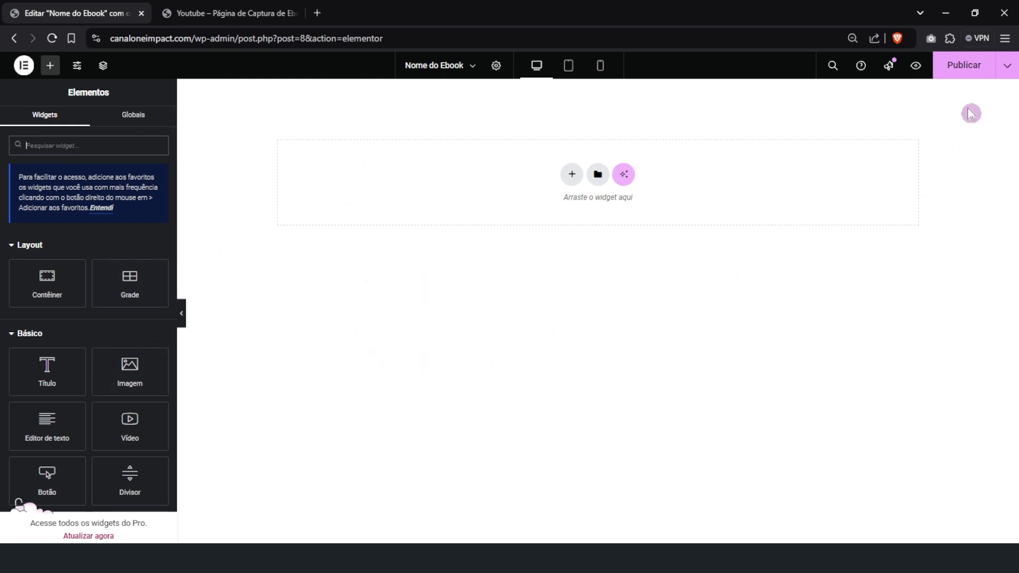
left_click(958, 74)
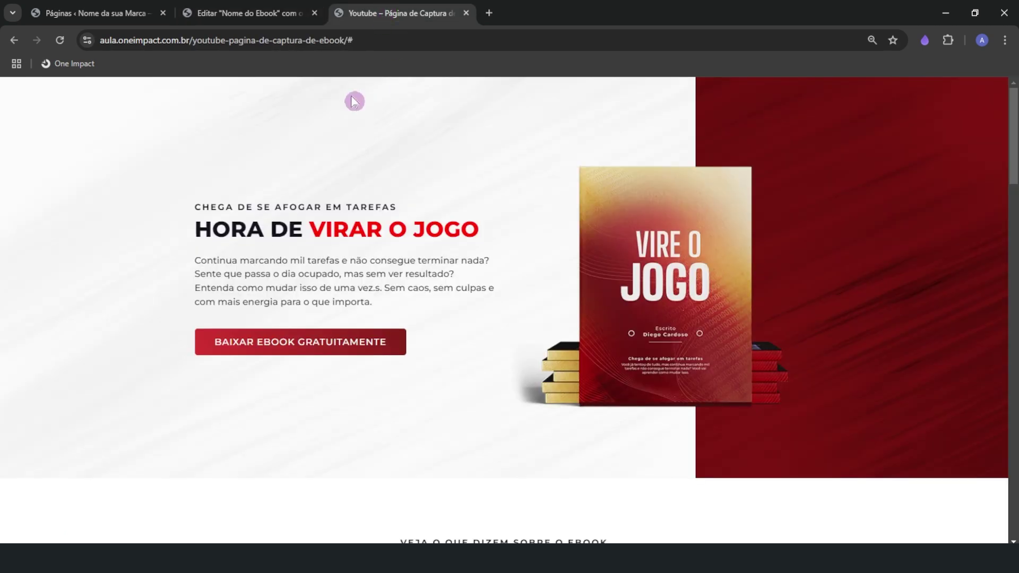
Switch to the 'Youtube – Página de Captura' tab showing the HORA DE VIRAR O JOGO hero
left_click(388, 16)
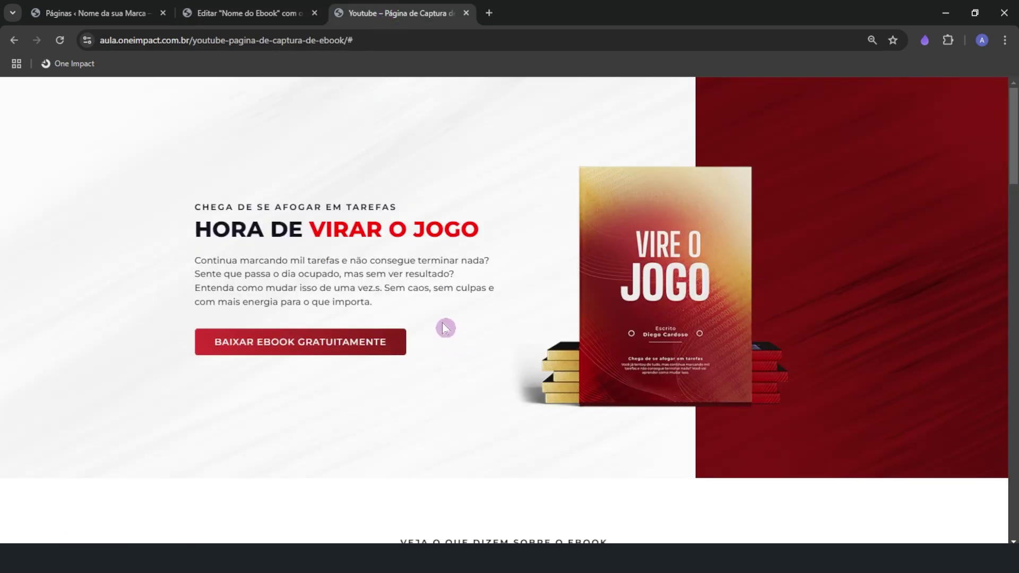
Outline the hero, its headline-text-button block and the book mockup in purple
left_click(925, 43)
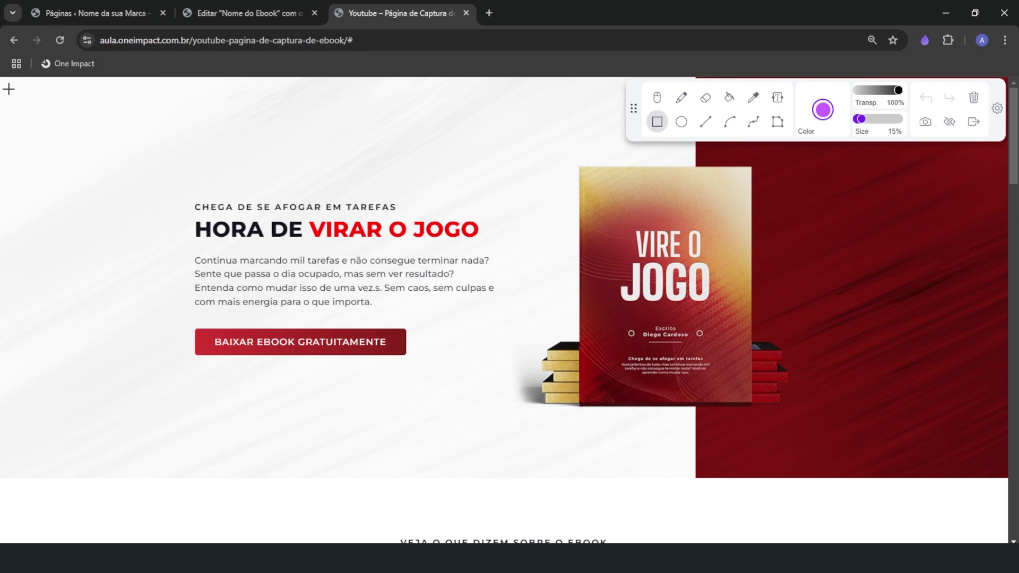
left_click_drag(5, 83, 1005, 473)
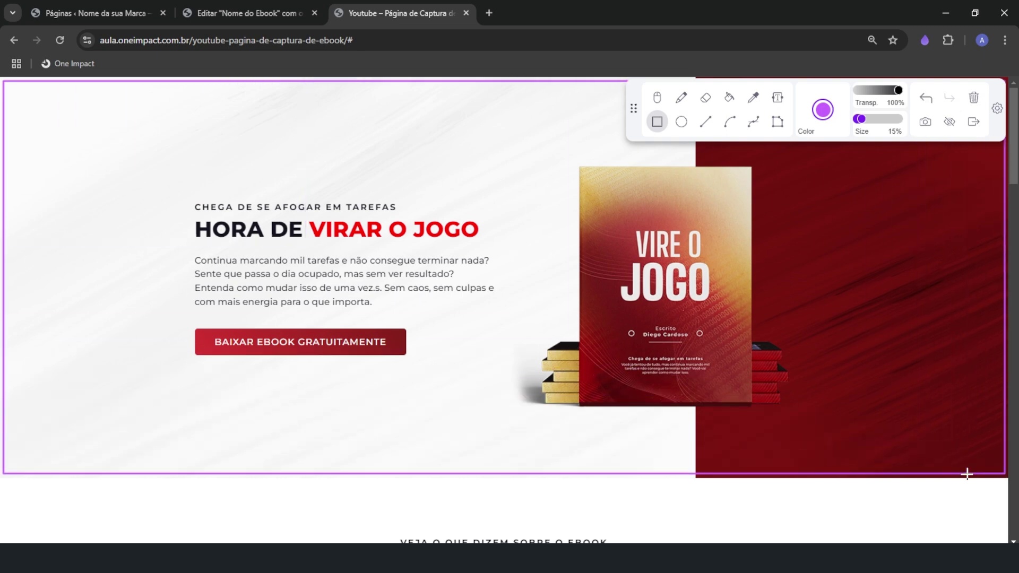
left_click_drag(184, 180, 514, 369)
left_click_drag(512, 363, 512, 368)
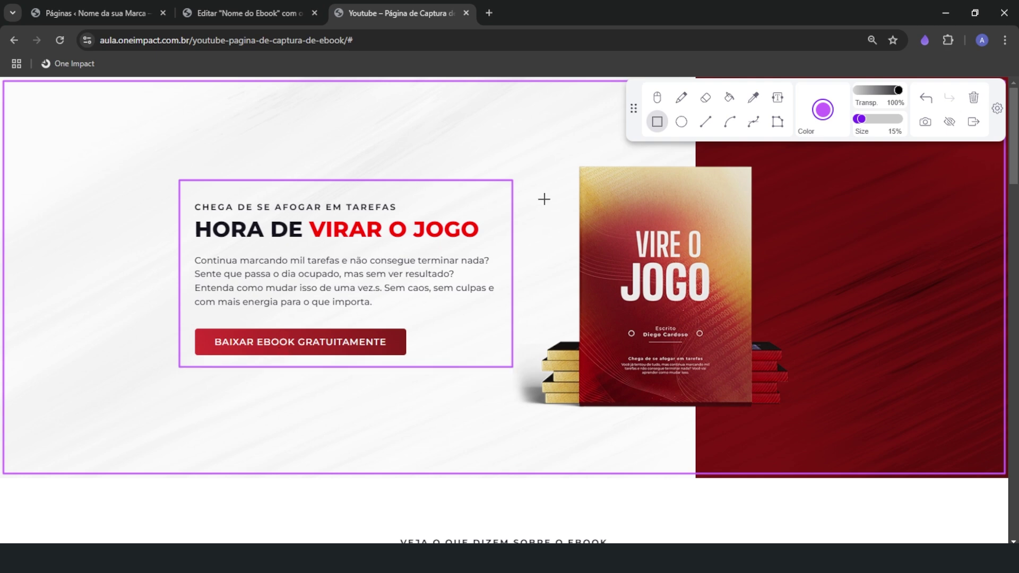
mouse_move(509, 147)
left_mouse_down()
mouse_move(645, 330)
mouse_move(820, 428)
left_mouse_up()
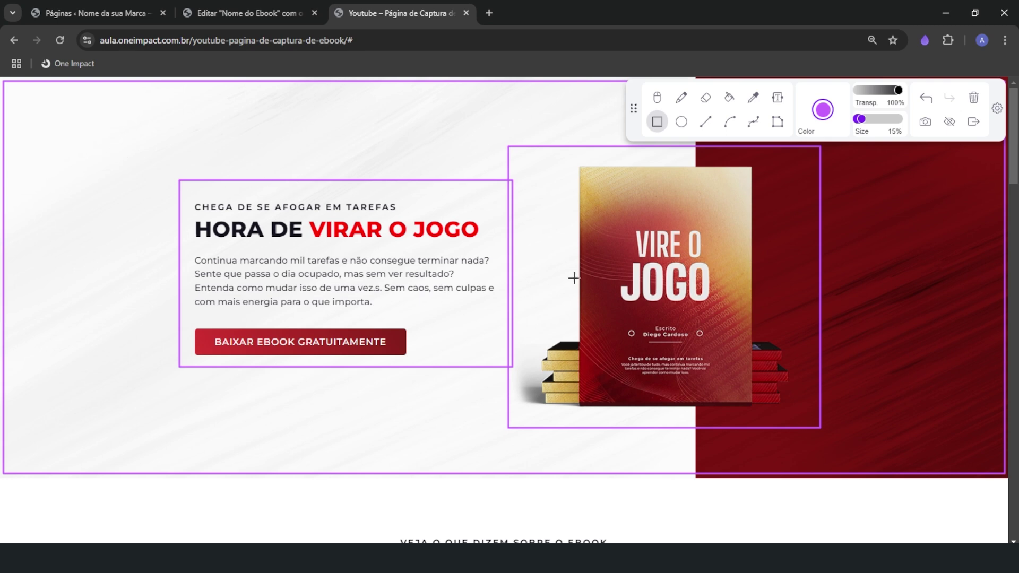
Outline the whole testimonials section and its inner testimonials block
scroll(400, 415, "down", 6)
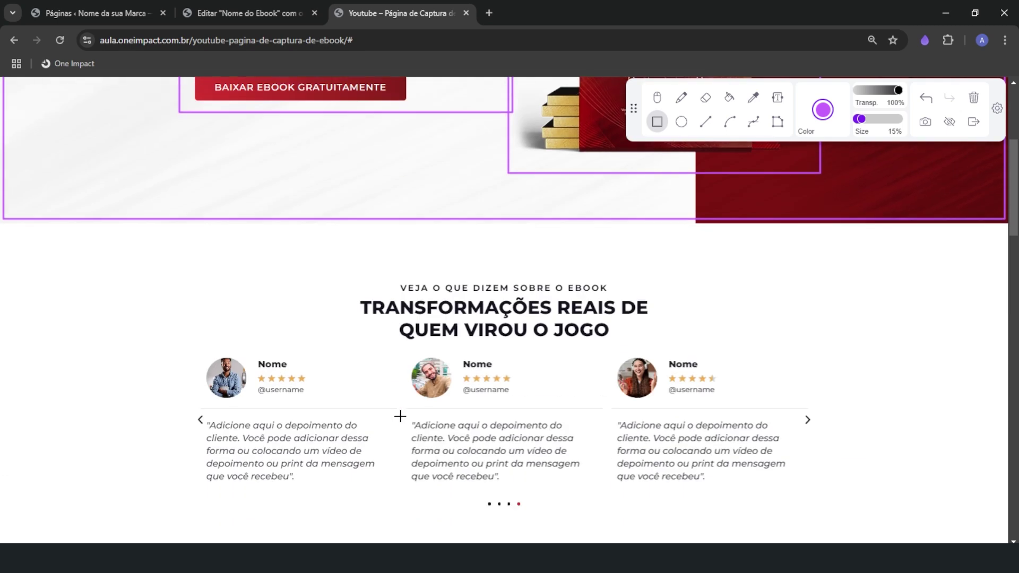
scroll(400, 416, "up", 1)
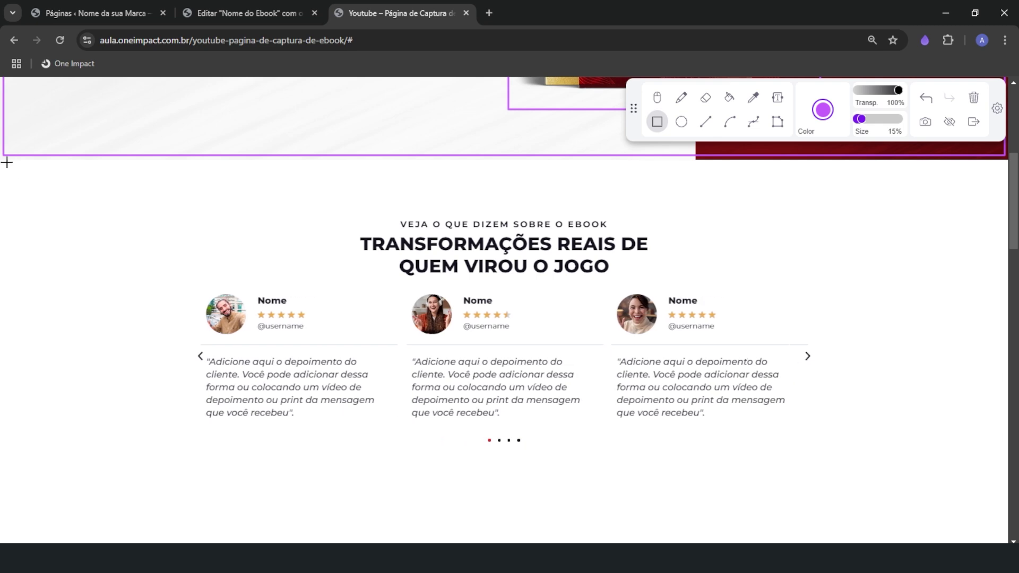
mouse_move(2, 160)
left_mouse_down()
mouse_move(297, 276)
mouse_move(932, 466)
mouse_move(999, 468)
mouse_move(1003, 478)
left_mouse_up()
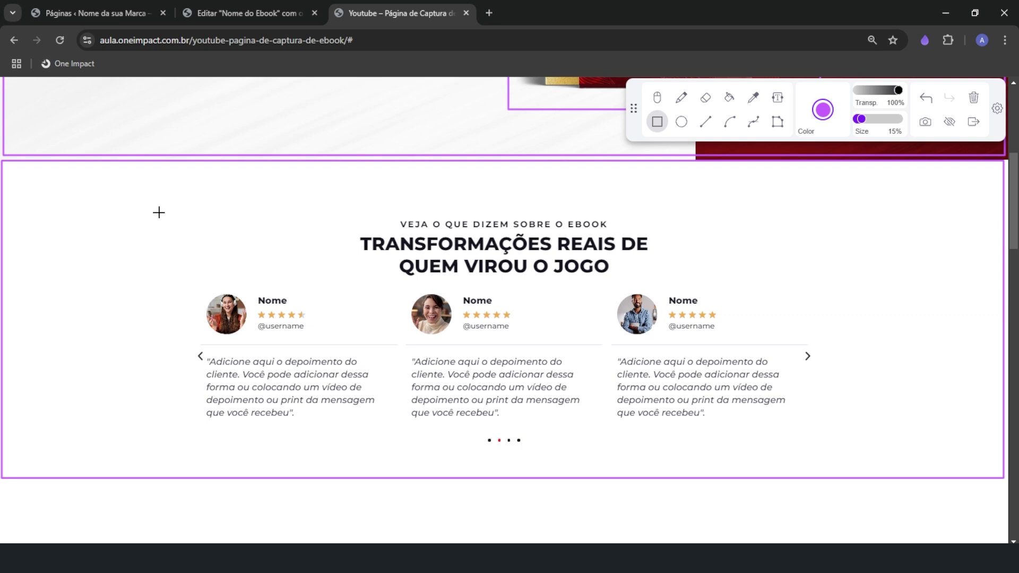
mouse_move(158, 212)
left_mouse_down()
mouse_move(458, 342)
mouse_move(790, 405)
mouse_move(849, 452)
left_mouse_up()
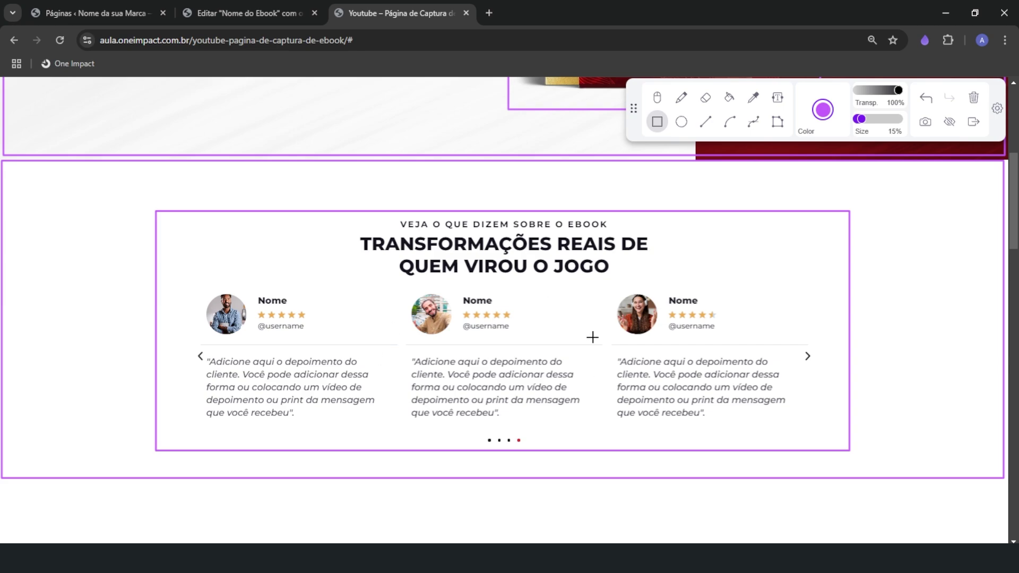
scroll(503, 409, "down", 6)
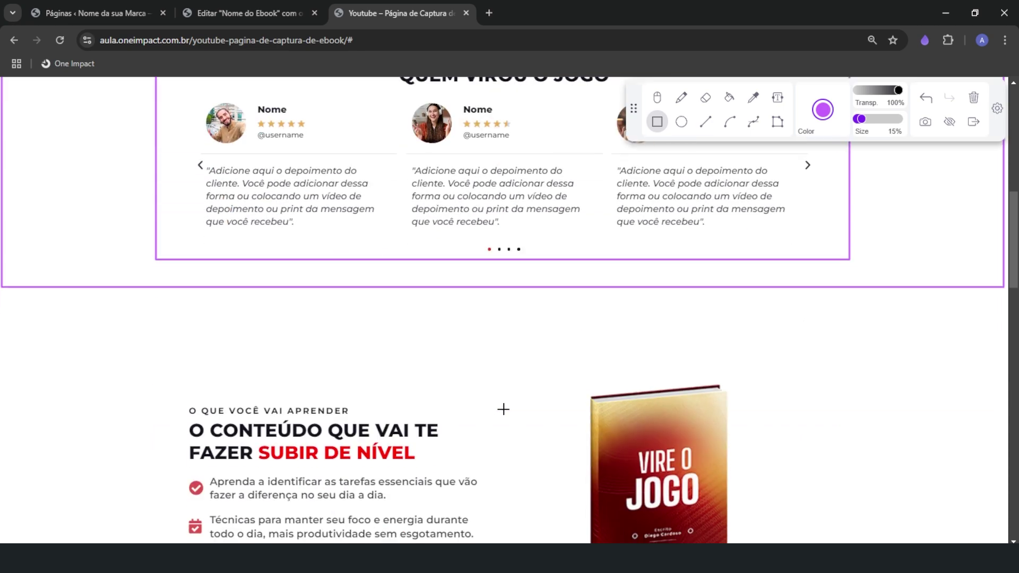
scroll(503, 409, "up", 6)
scroll(503, 409, "down", 7)
scroll(503, 409, "up", 10)
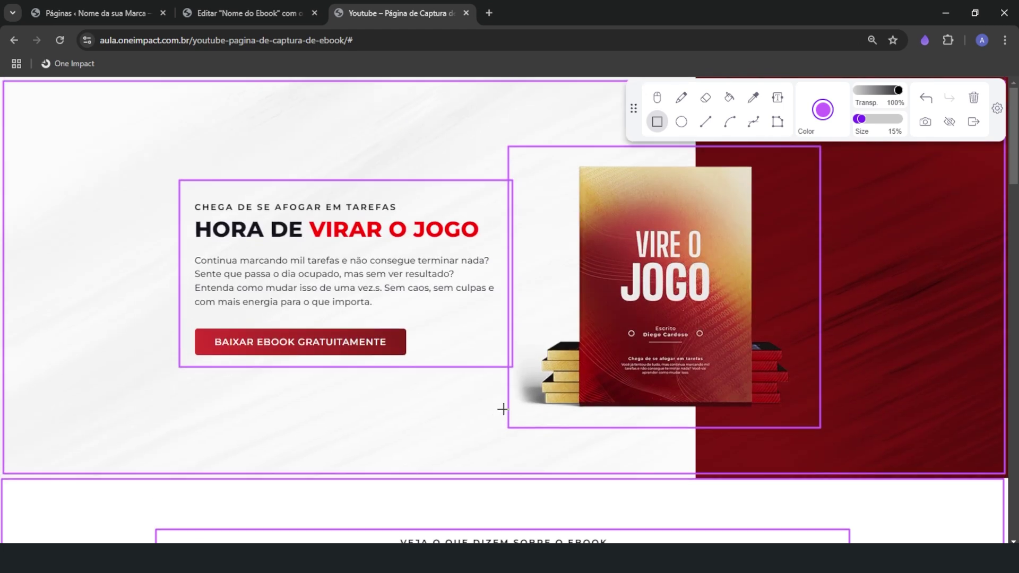
Add a trial Título widget to the empty Nome do Ebook page
left_click(270, 15)
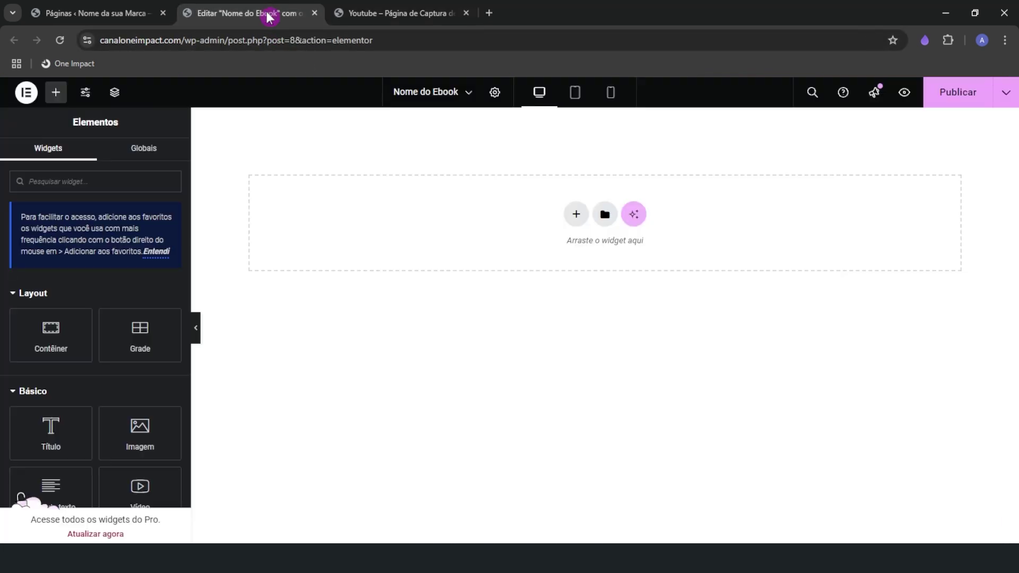
left_click(369, 7)
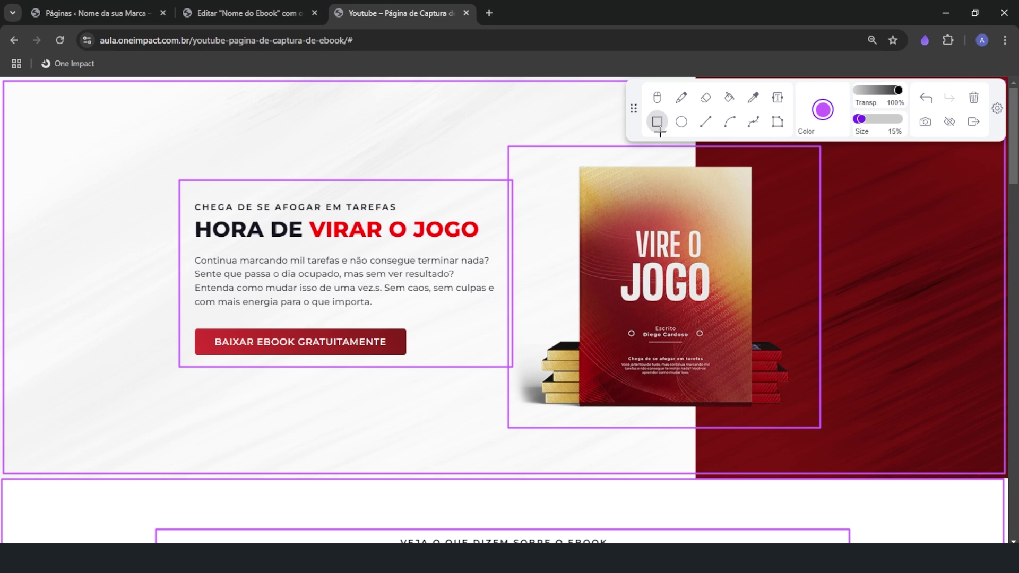
left_click(261, 10)
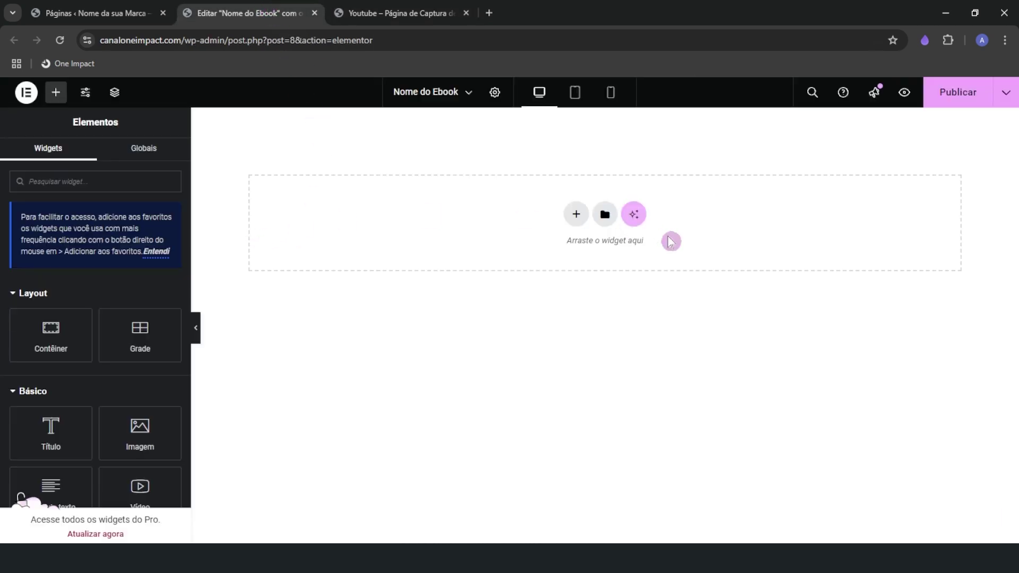
left_click(57, 344)
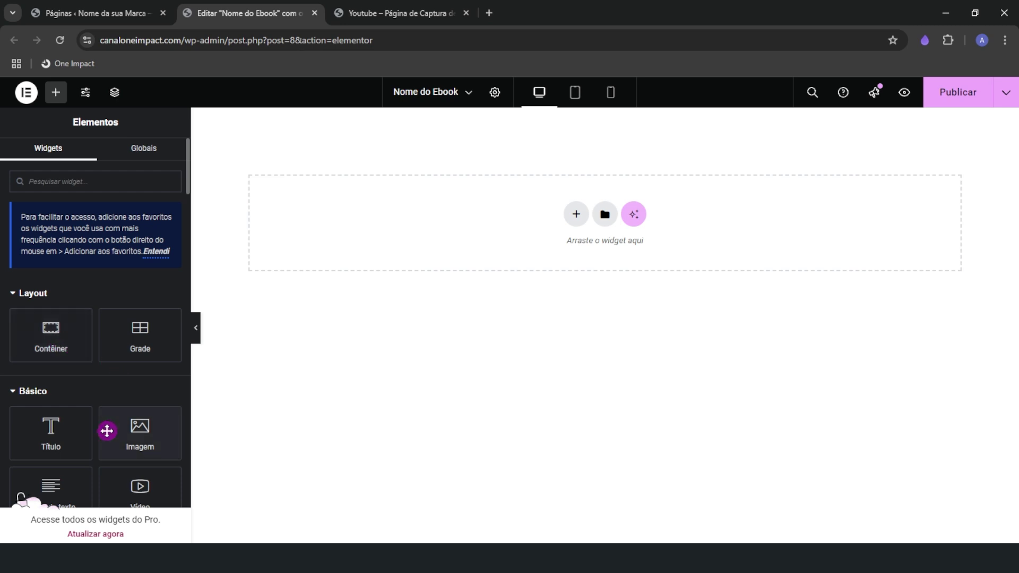
scroll(82, 460, "down", 1)
left_click_drag(62, 371, 309, 307)
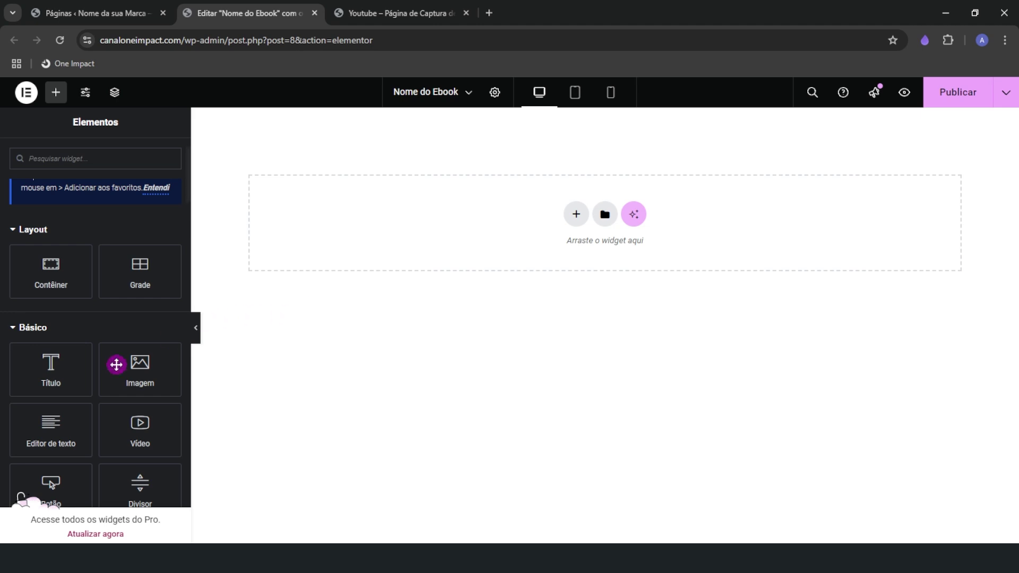
left_click_drag(59, 371, 359, 209)
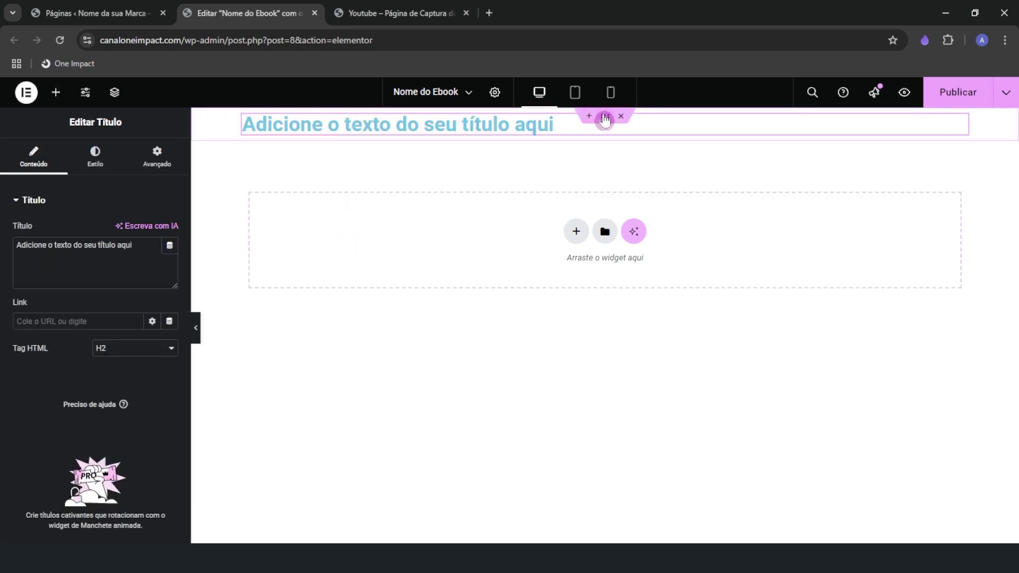
Delete the heading's container through the Navigator
left_click(407, 189)
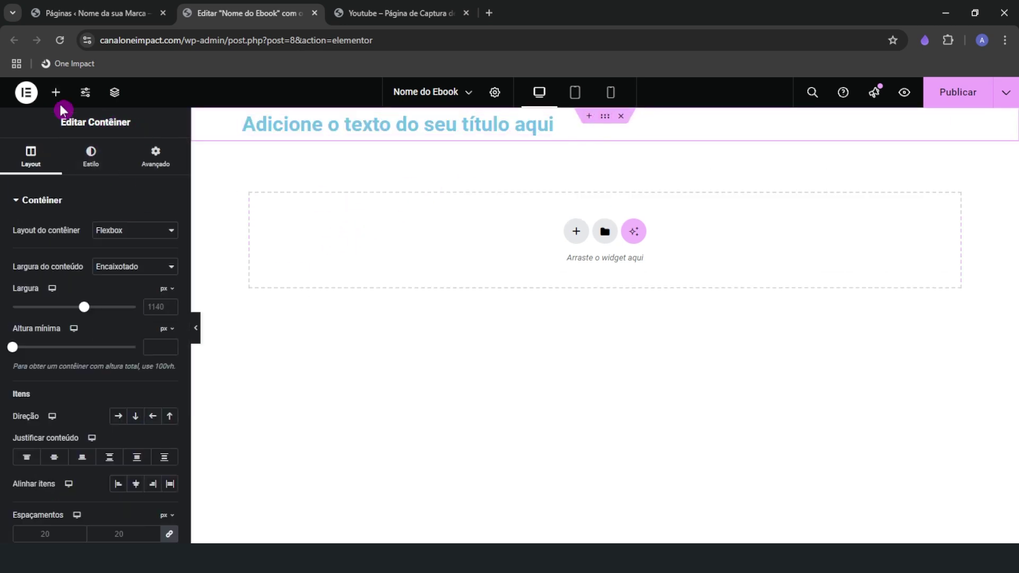
left_click(118, 97)
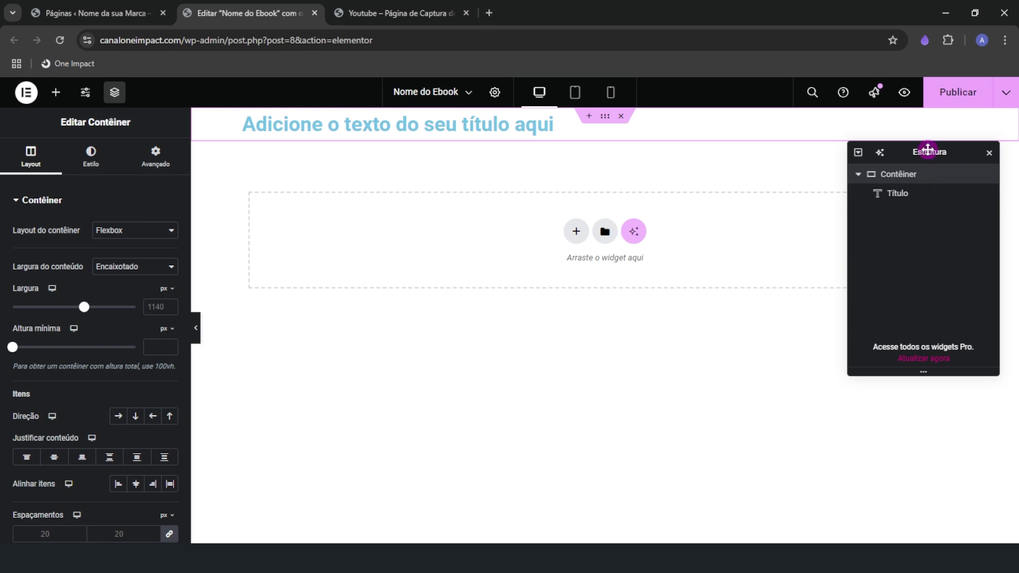
left_click_drag(928, 150, 931, 269)
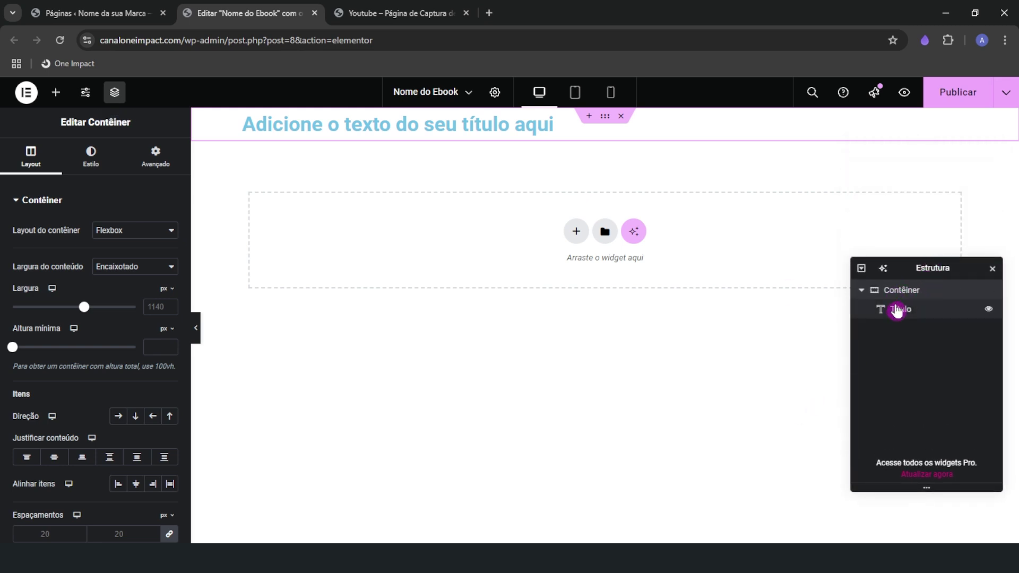
left_click(916, 314)
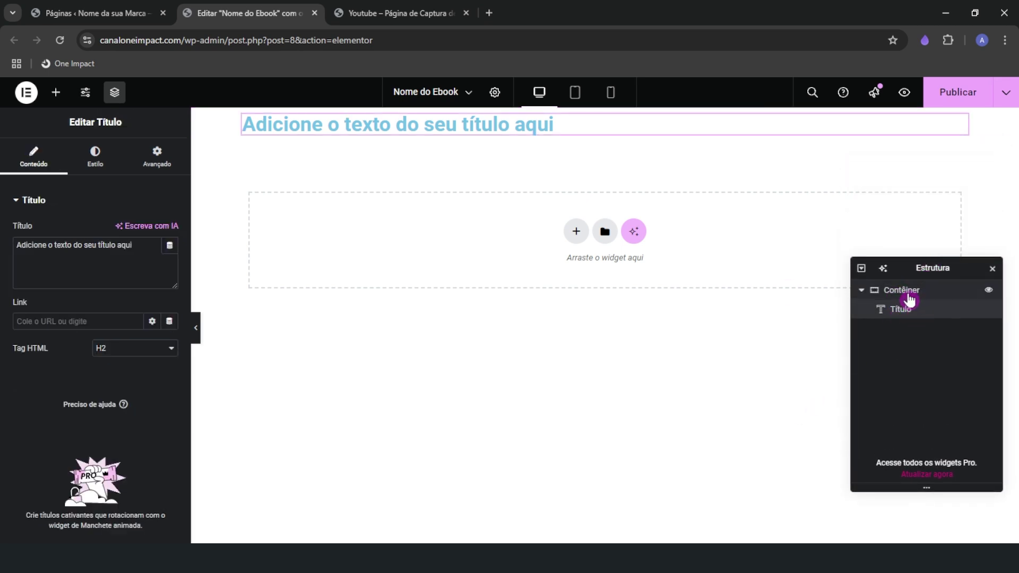
right_click(909, 295)
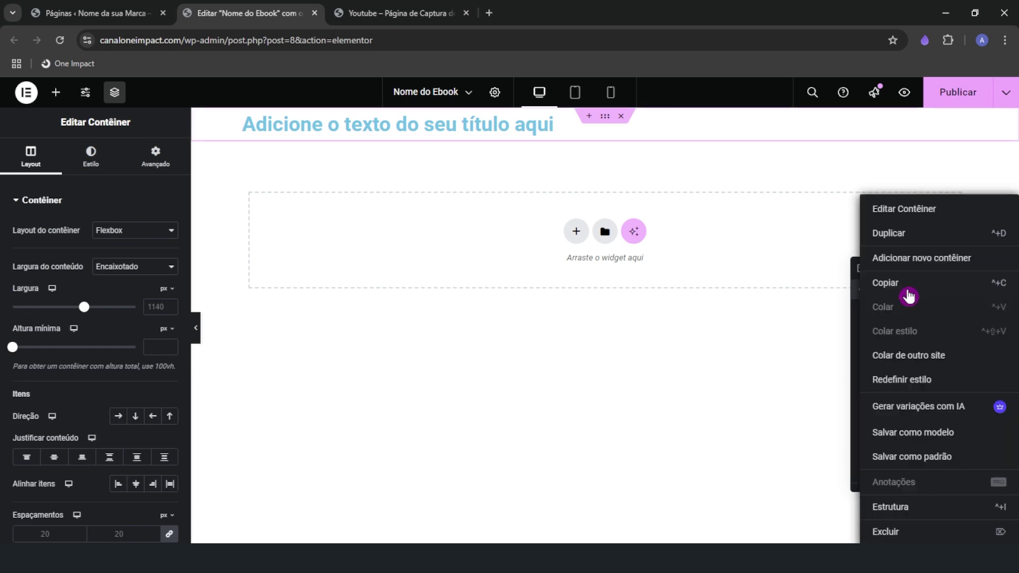
left_click(898, 533)
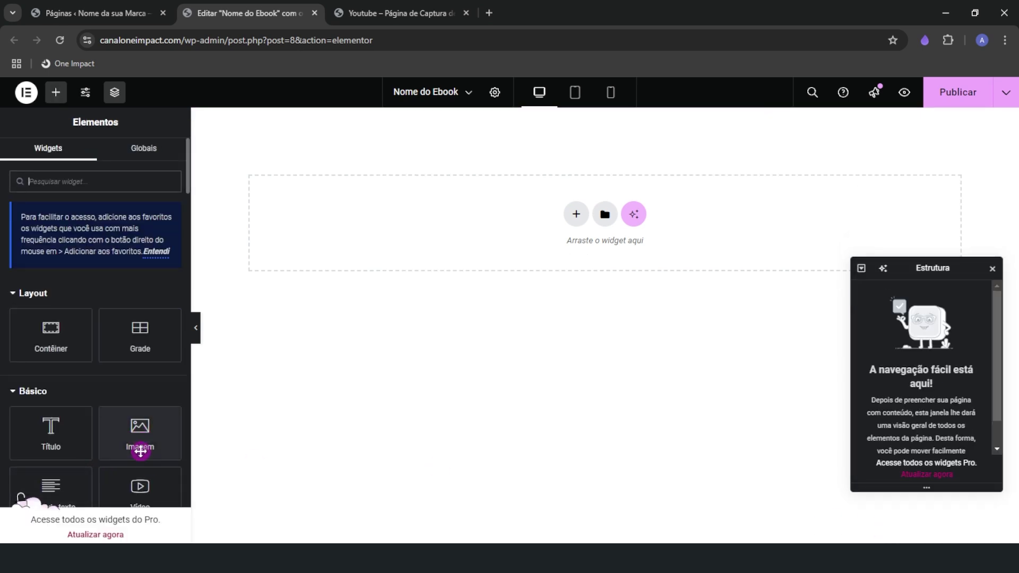
Add a trial Imagem widget, then delete its container too
left_click_drag(140, 440, 371, 212)
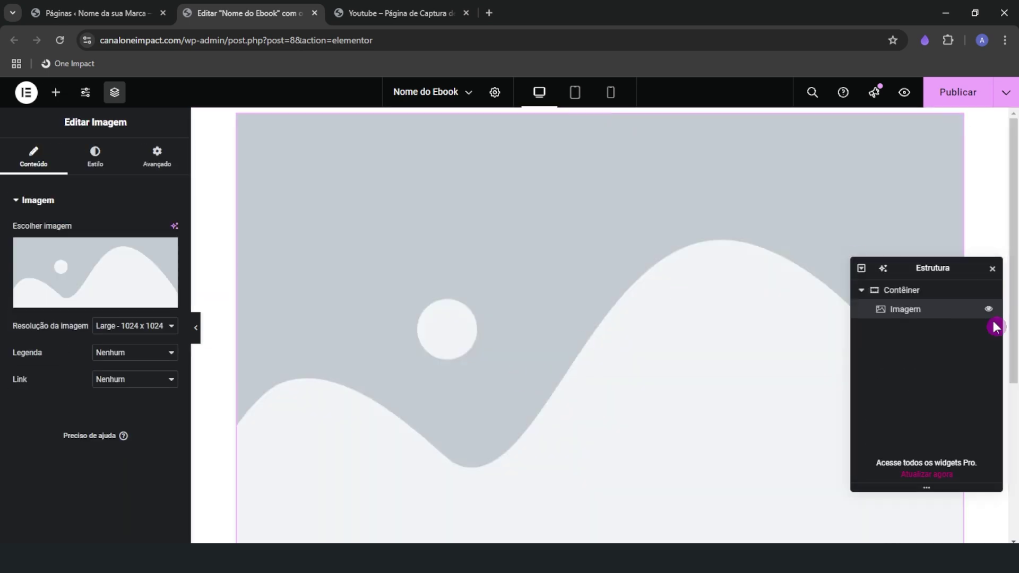
right_click(915, 297)
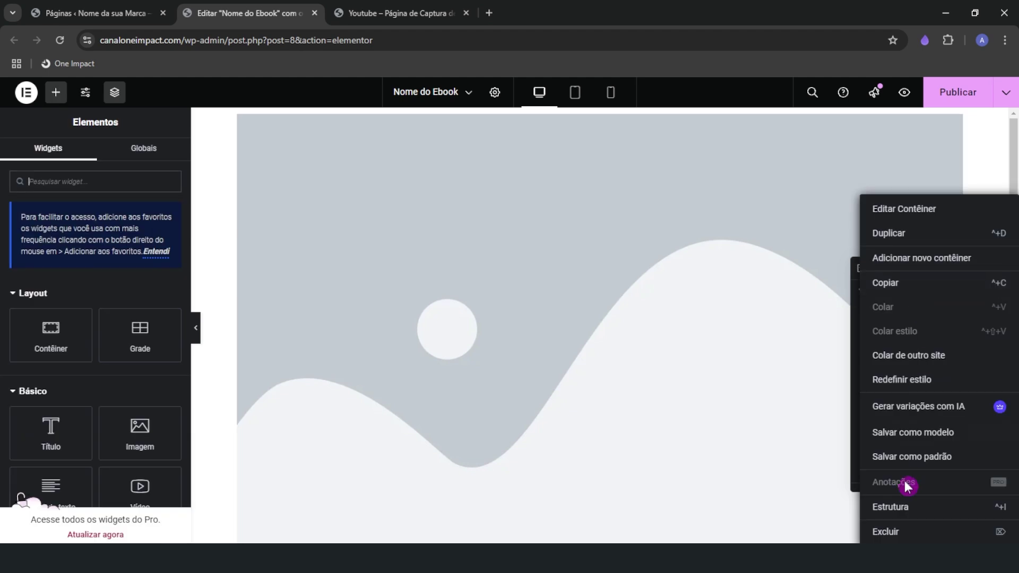
left_click(892, 533)
left_click(419, 13)
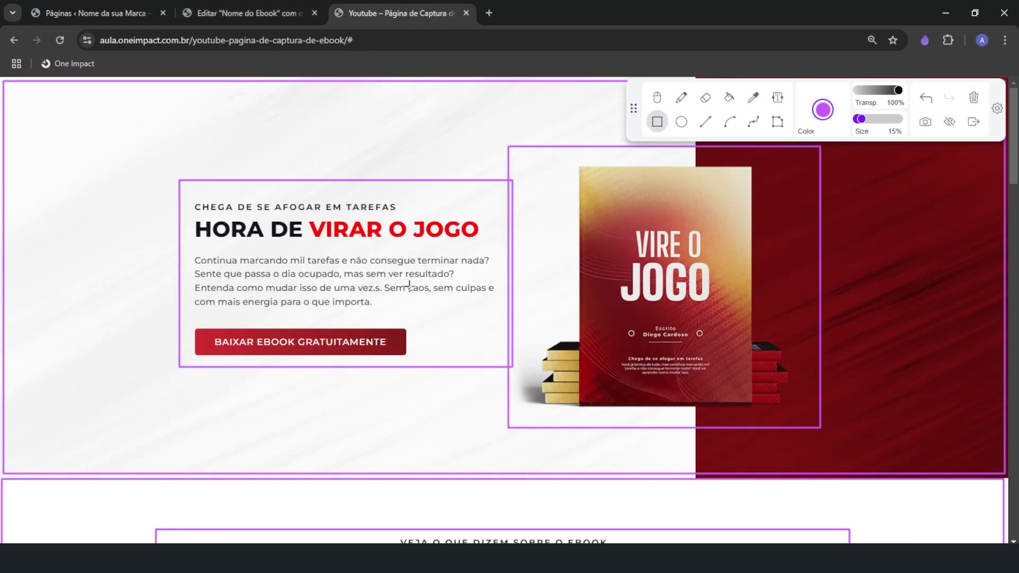
left_click(249, 12)
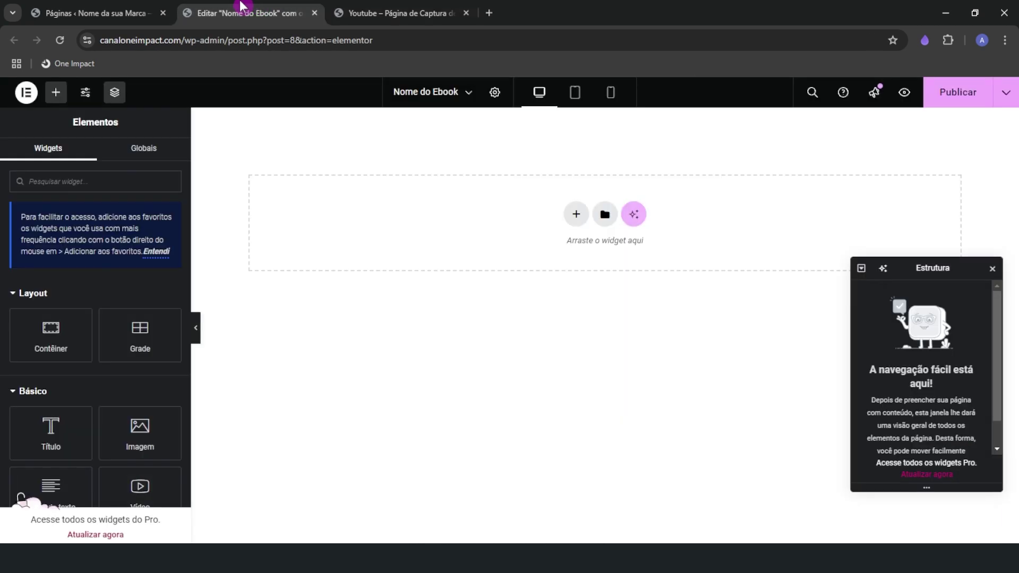
Close the Navigator and add a single vertical-column Flexbox container, then view the reference page
left_click(991, 268)
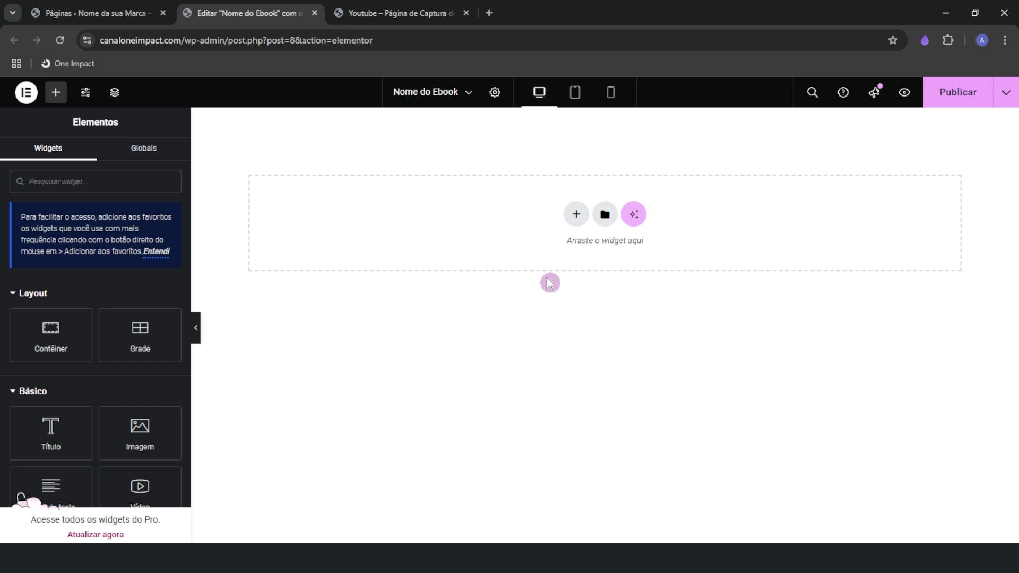
left_click(575, 216)
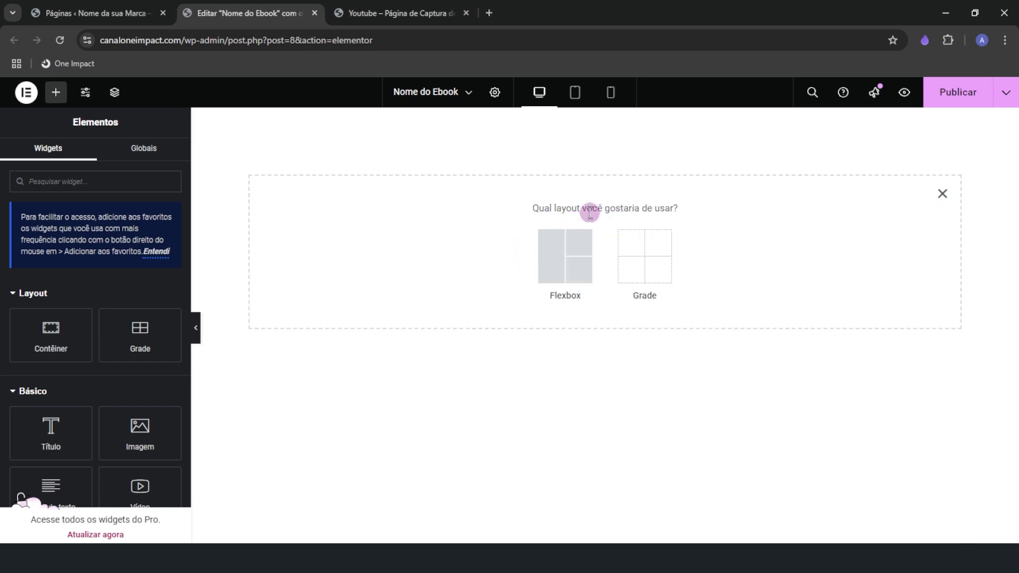
left_click(546, 253)
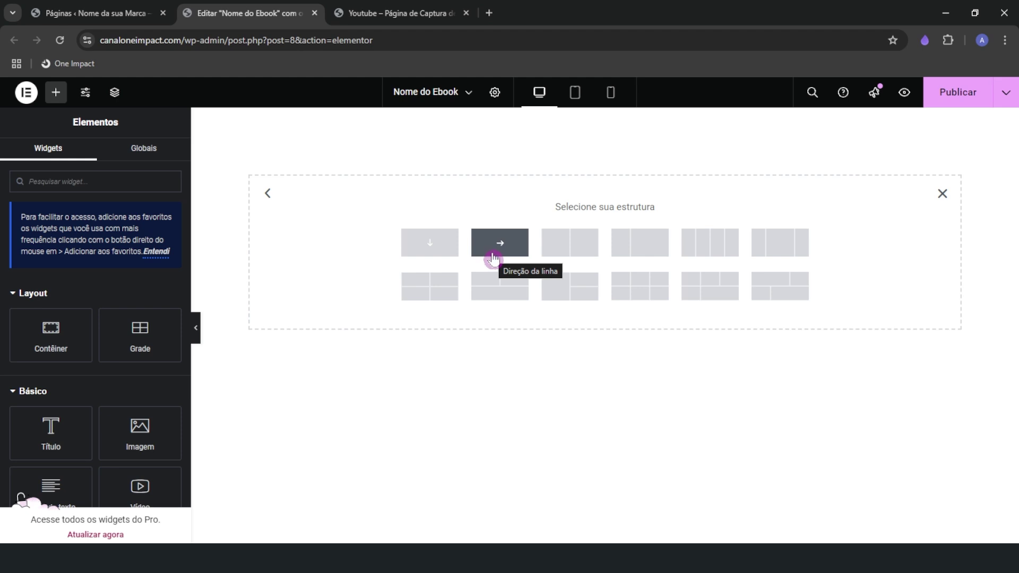
left_click(430, 247)
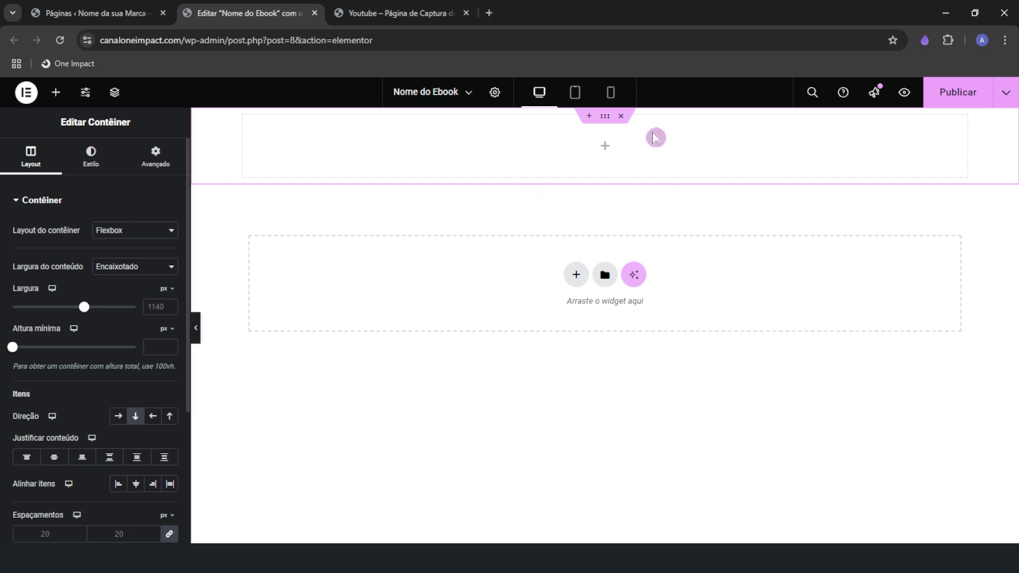
left_click(364, 11)
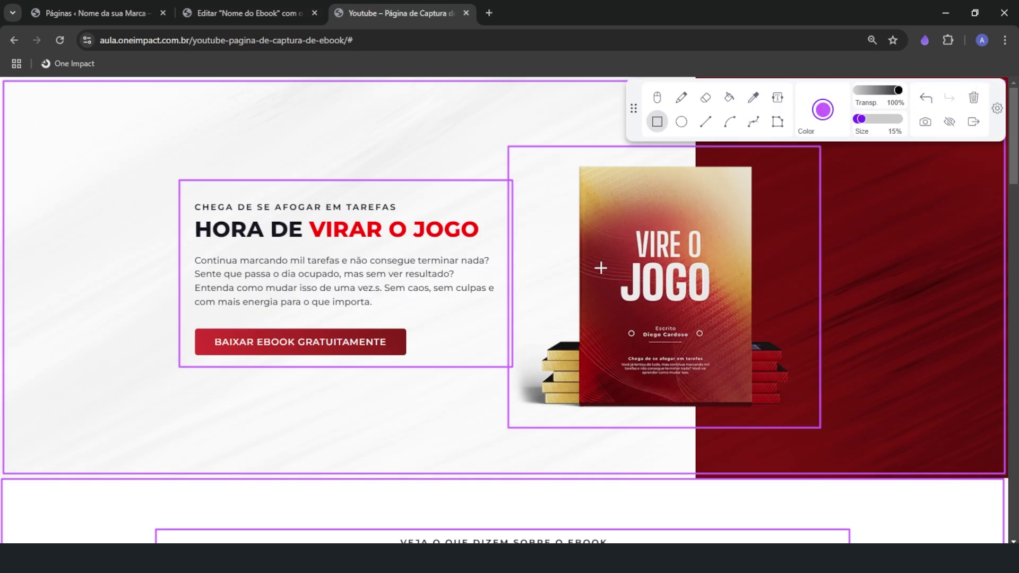
Back in the Nome do Ebook editor, move the Estrutura navigator aside and close it
left_click(236, 11)
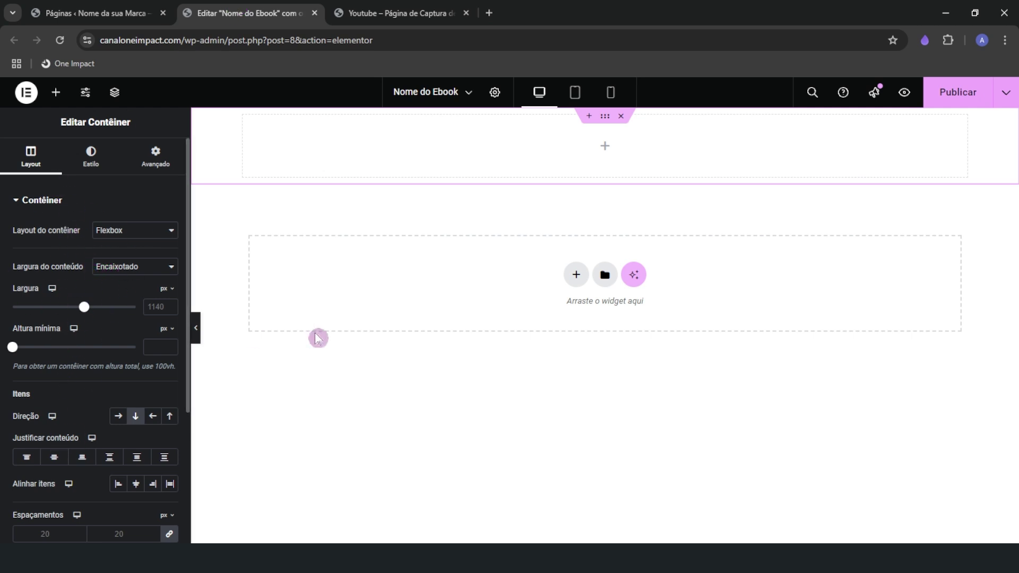
left_click(606, 123)
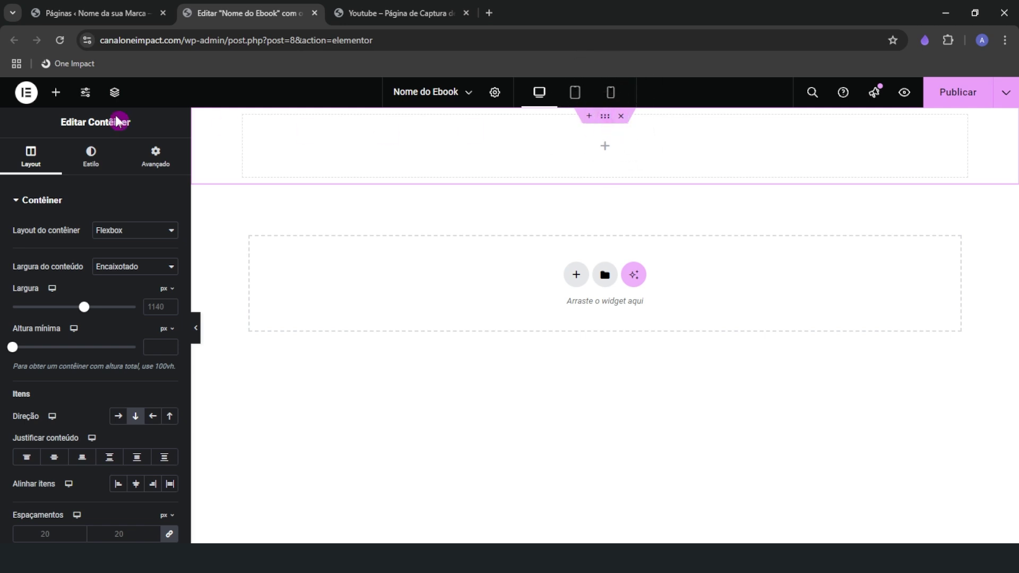
left_click(114, 92)
left_click_drag(941, 263, 942, 209)
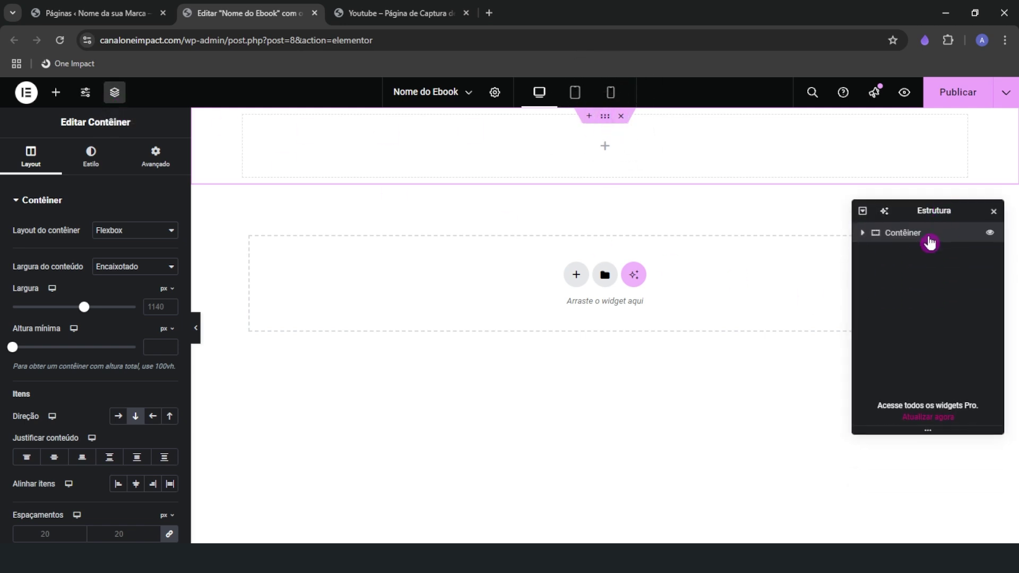
left_click(1009, 212)
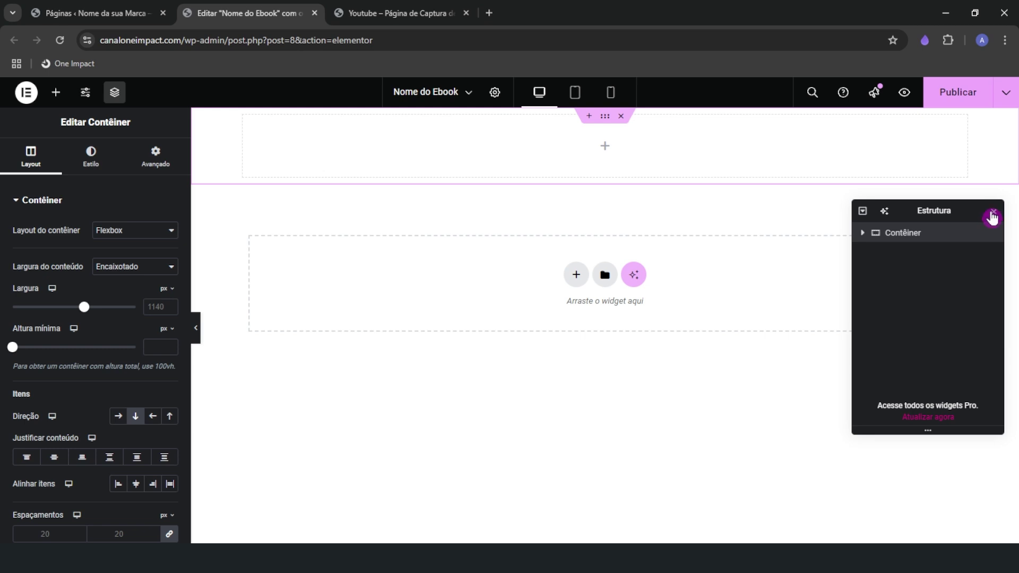
left_click(993, 211)
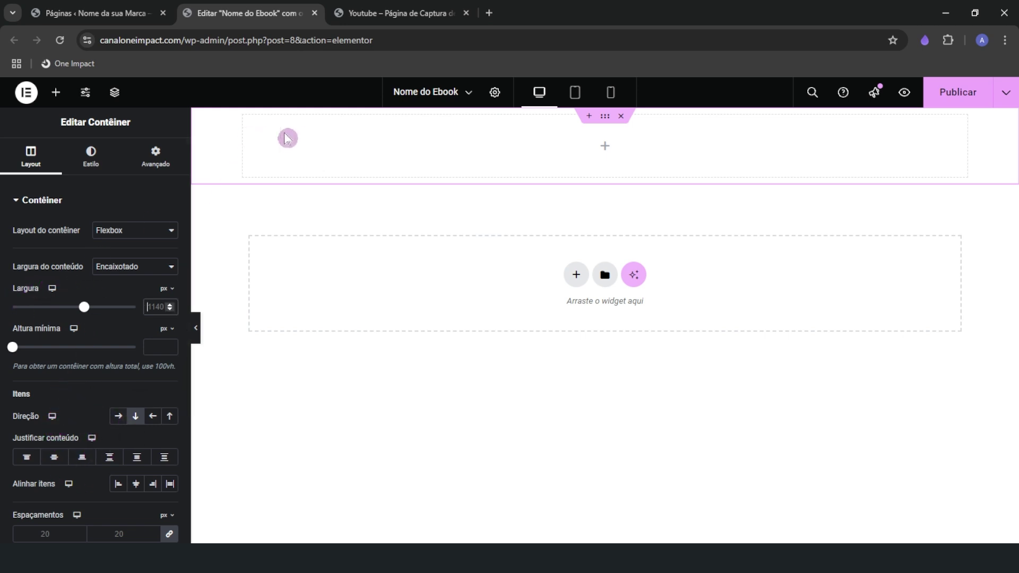
Check the content width options and keep the container at Encaixotado (boxed), 1140 px
key("ctrl")
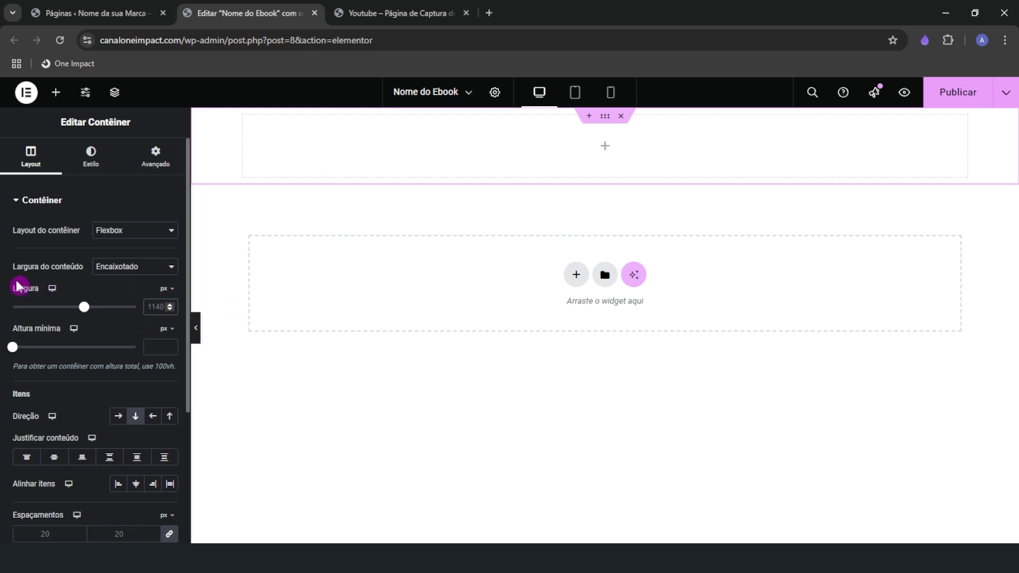
left_click(123, 276)
left_click(128, 282)
left_click(120, 279)
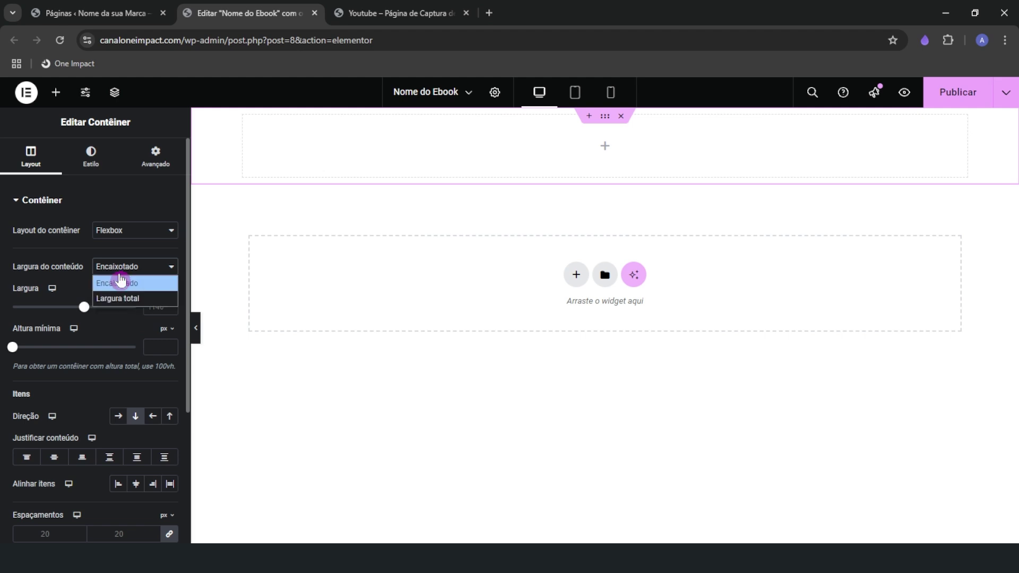
left_click(107, 288)
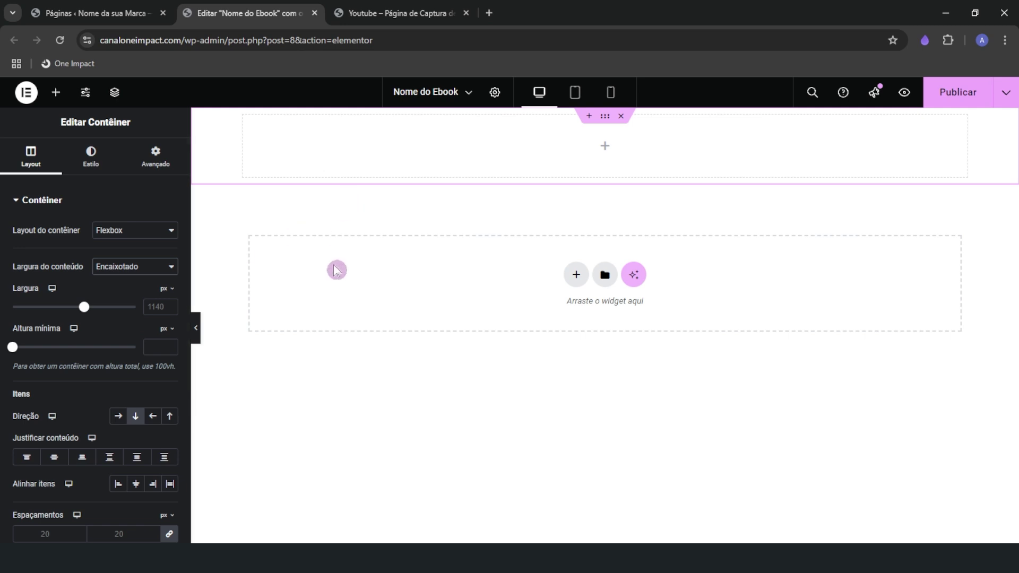
key("ctrl")
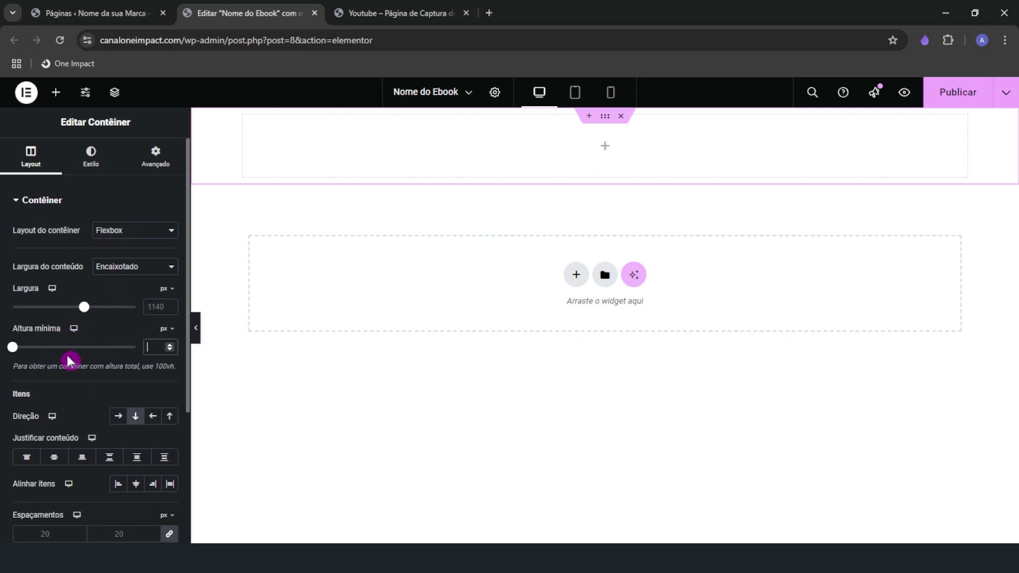
left_click(159, 349)
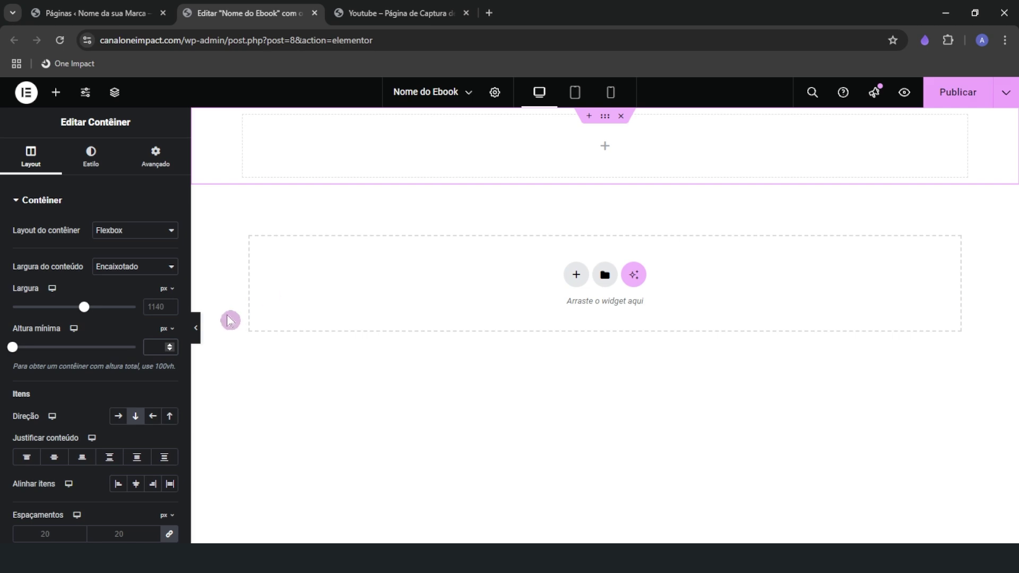
Scroll through the reference ebook landing page, then return to the Elementor editor
left_click(378, 7)
scroll(389, 315, "down", 5)
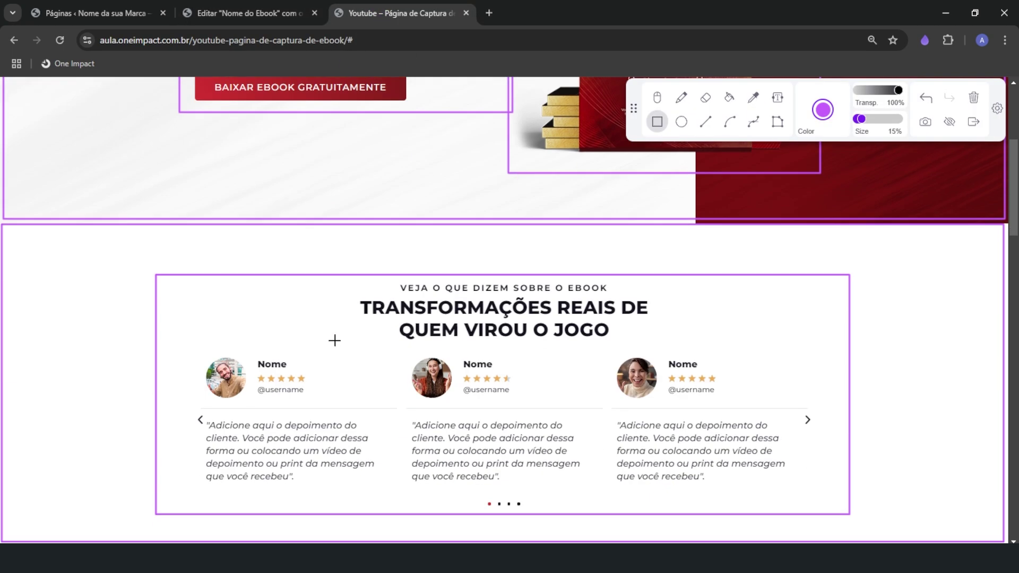
scroll(332, 343, "up", 5)
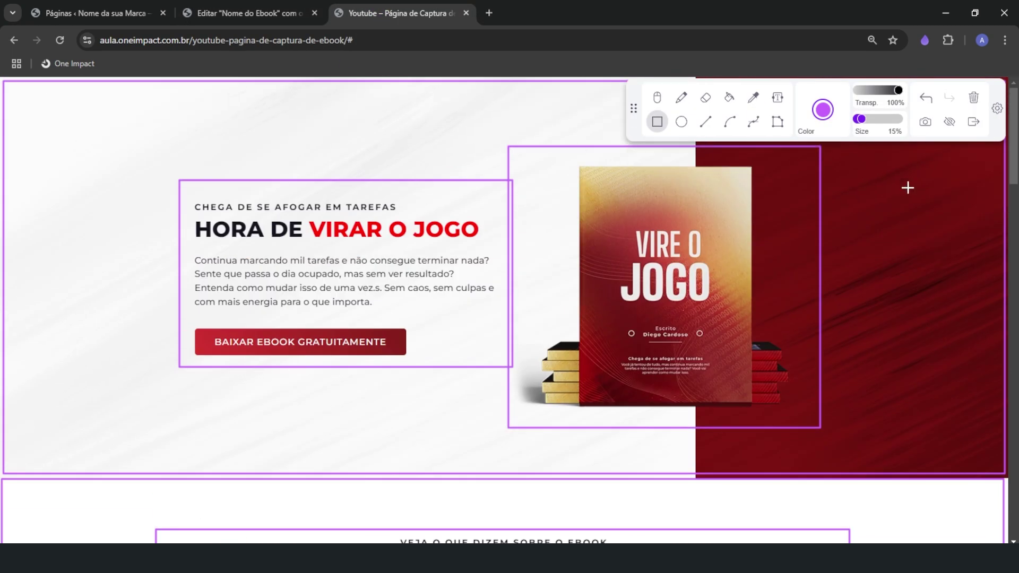
scroll(870, 448, "down", 6)
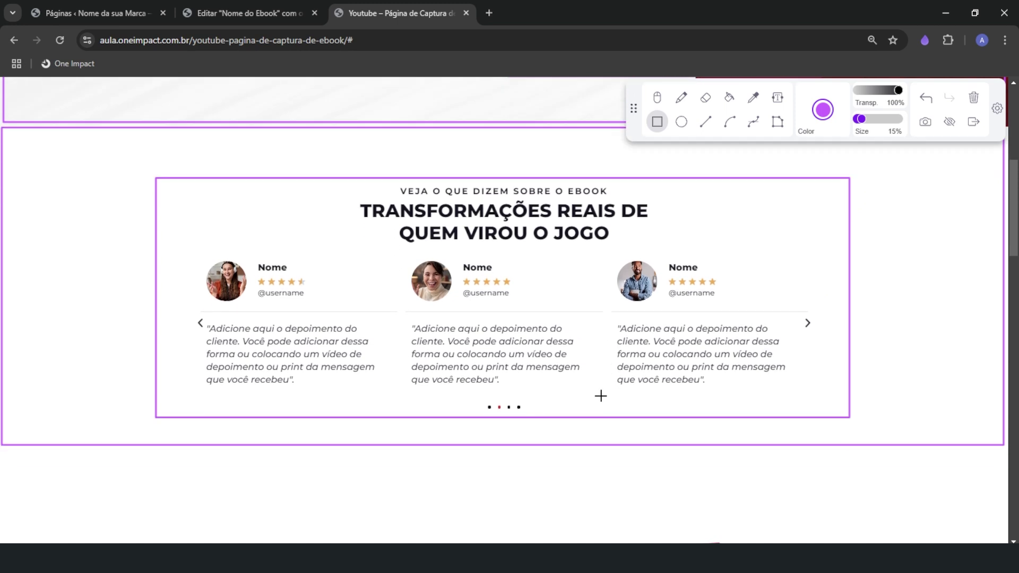
scroll(74, 180, "up", 2)
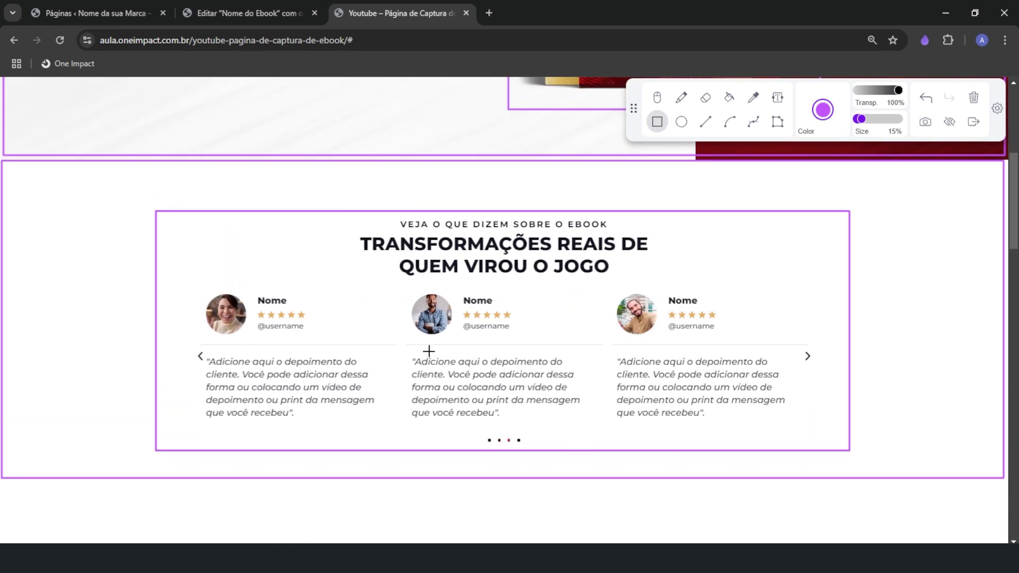
left_click(234, 10)
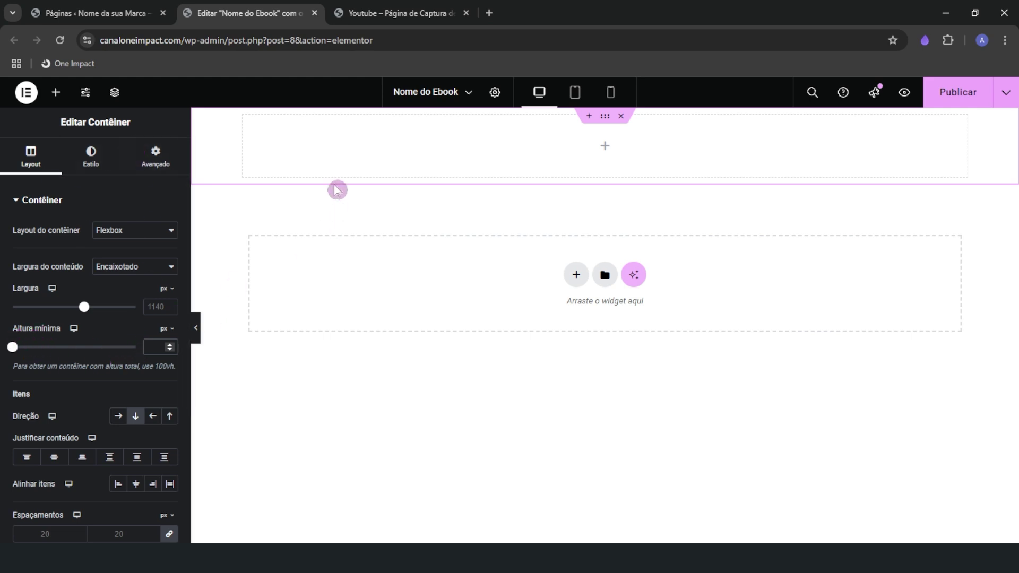
Set the container's Altura mínima to 700 px
left_click(151, 347)
type("700")
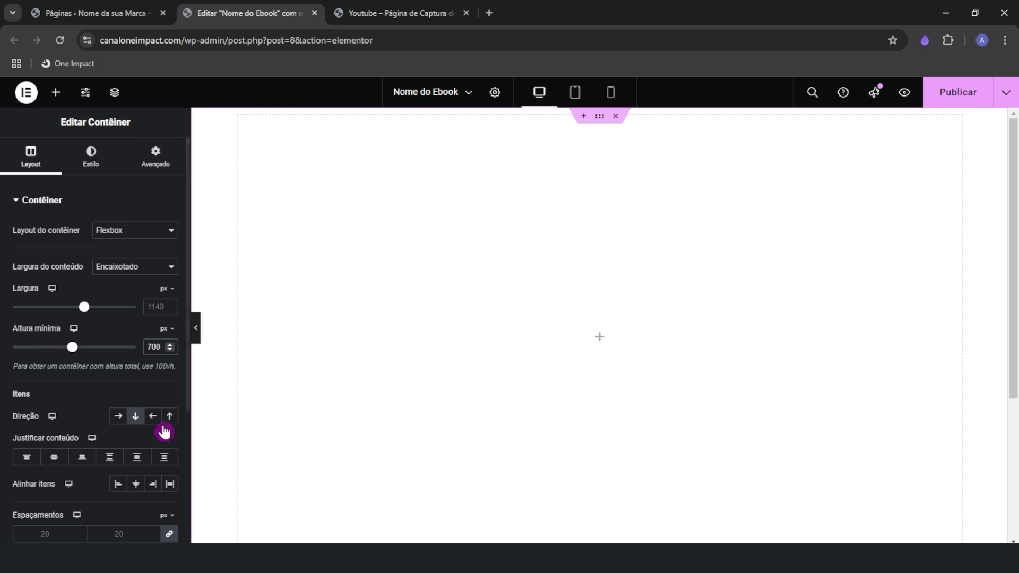
scroll(32, 419, "down", 1)
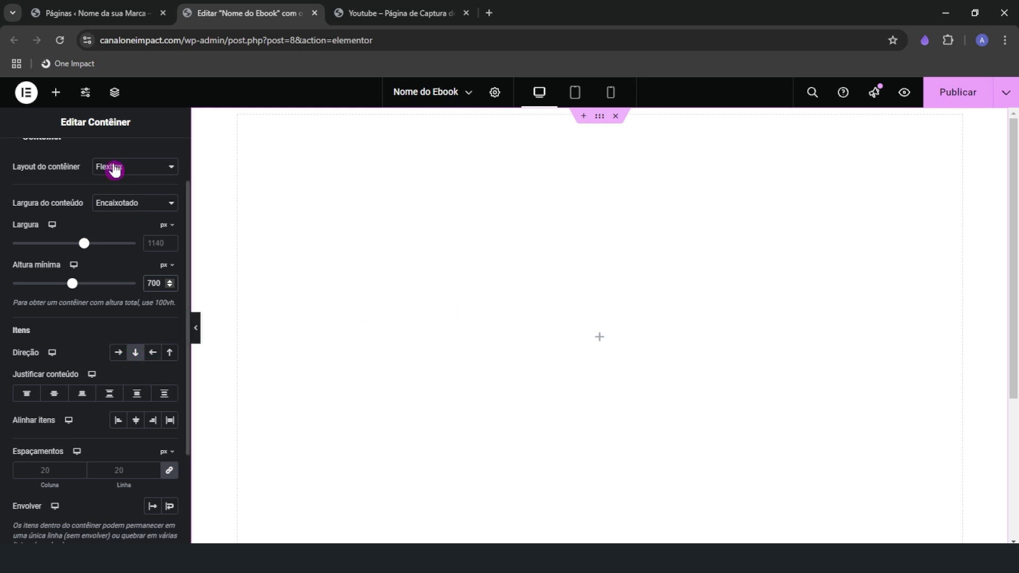
Drag a Título heading and an Editor de texto paragraph into the container, then select it
left_click(56, 92)
left_click_drag(51, 429, 397, 328)
left_click(62, 103)
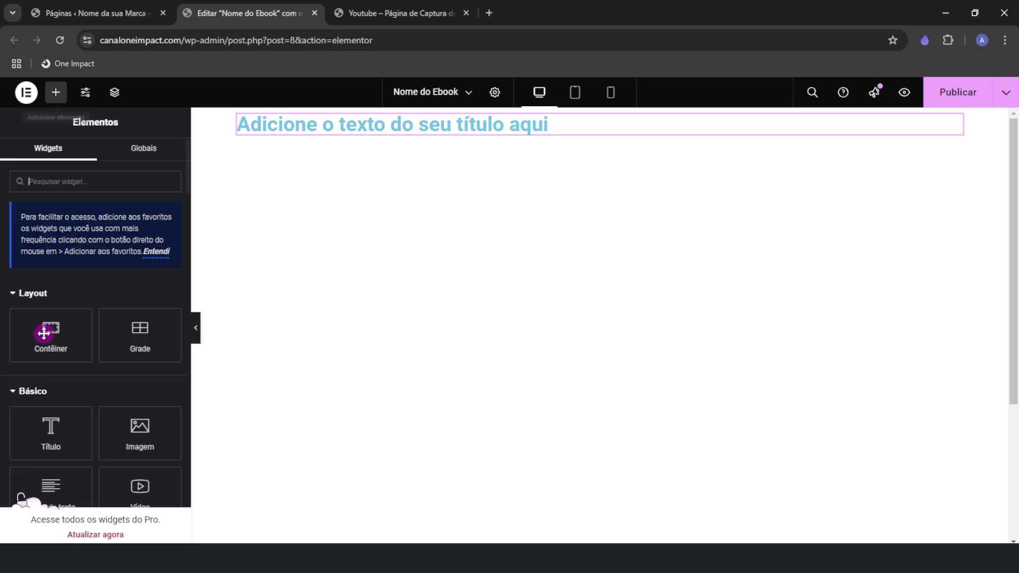
left_click_drag(50, 424, 293, 173)
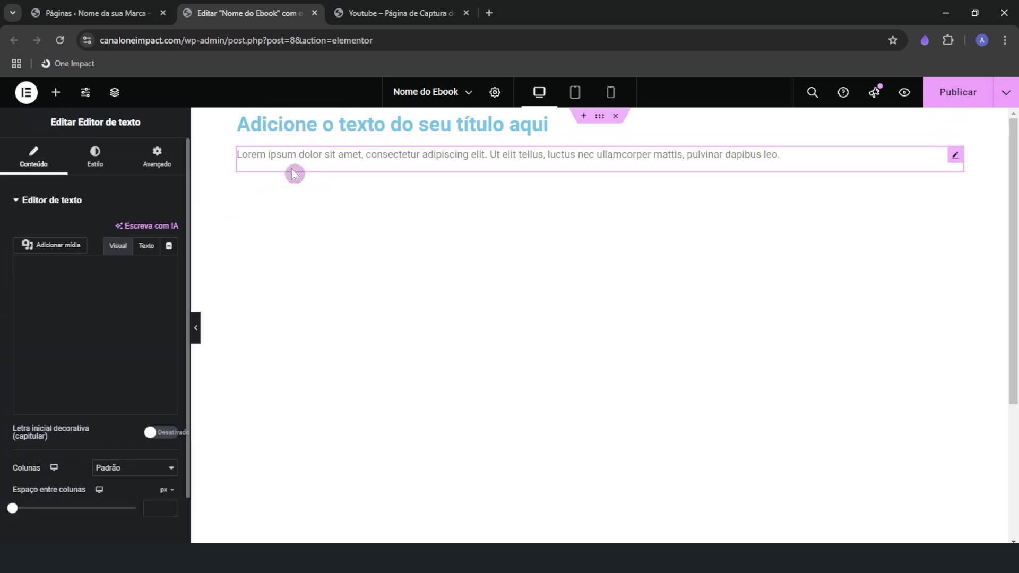
left_click(600, 117)
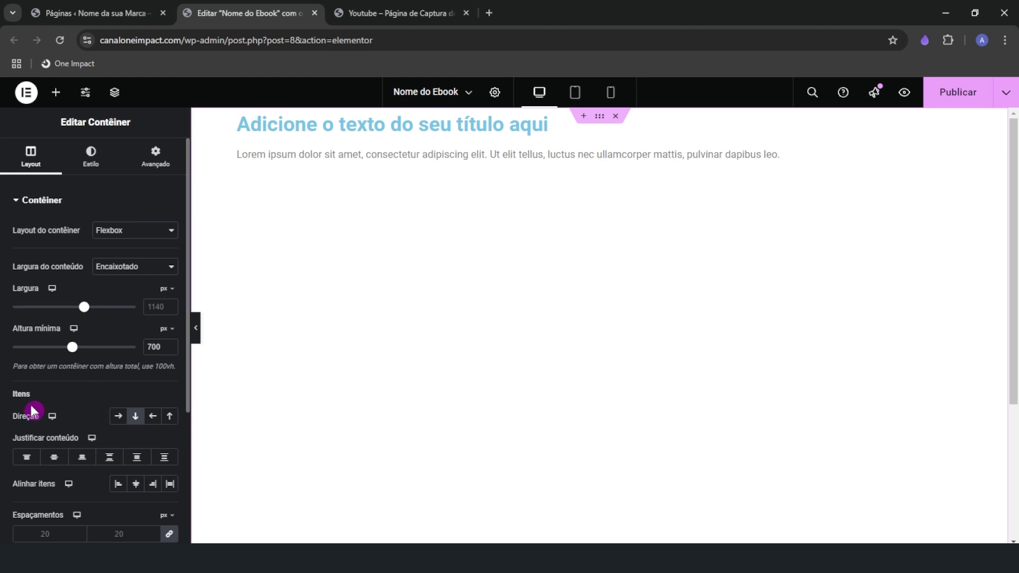
left_click(136, 426)
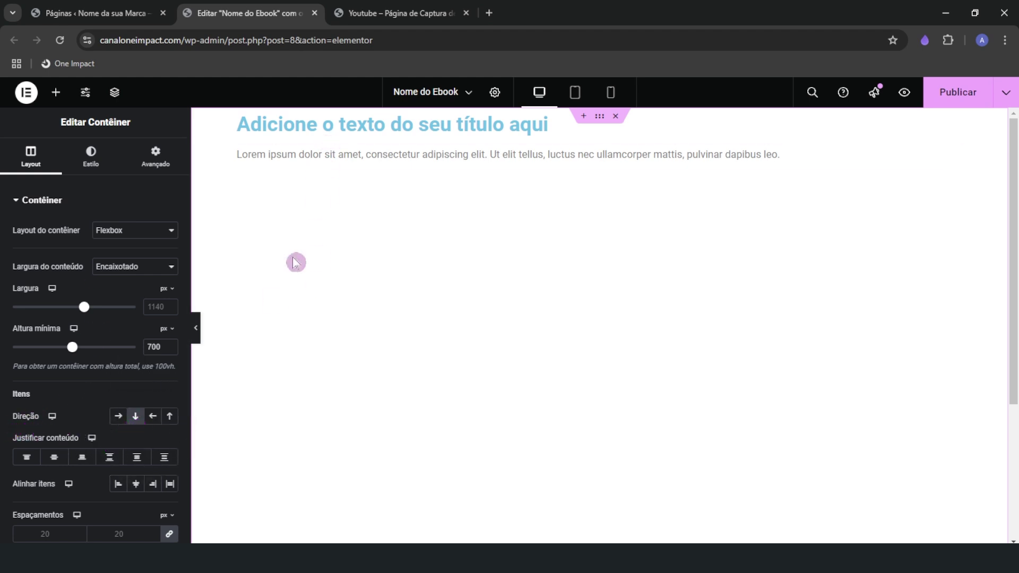
Try Linha direction, revert the container to Coluna (vertical), then view the reference capture page
left_click(136, 417)
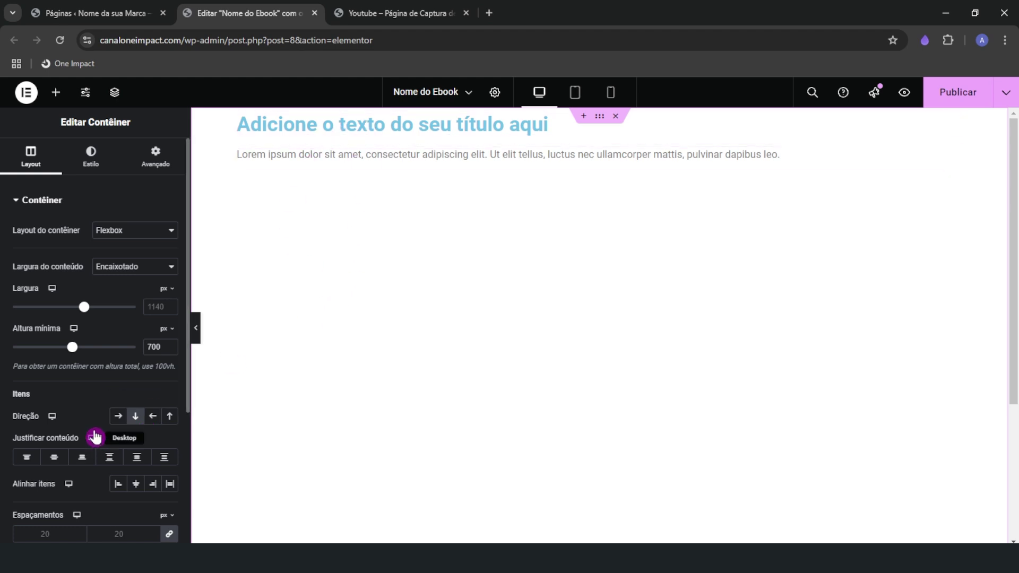
left_click(117, 417)
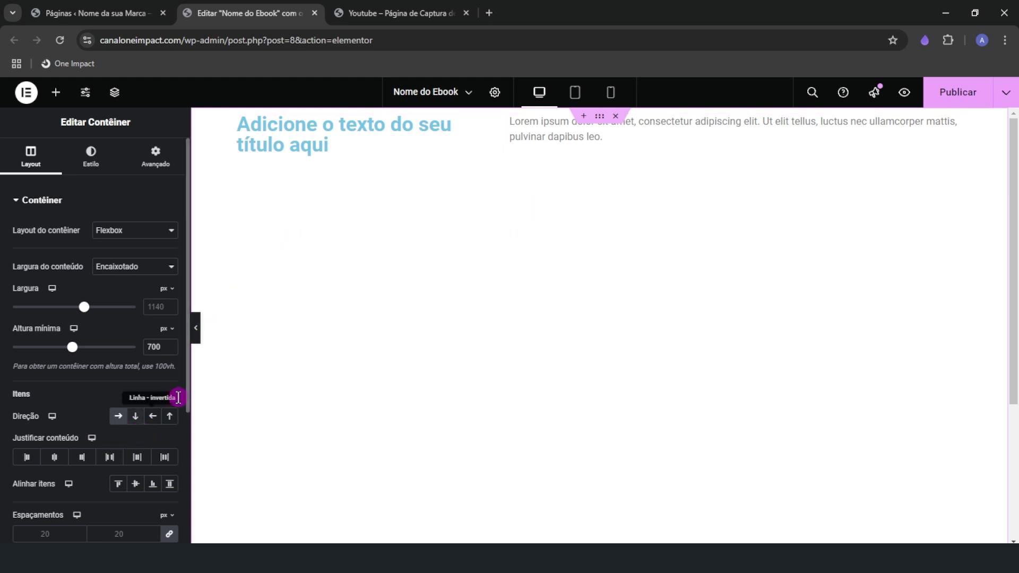
left_click(134, 422)
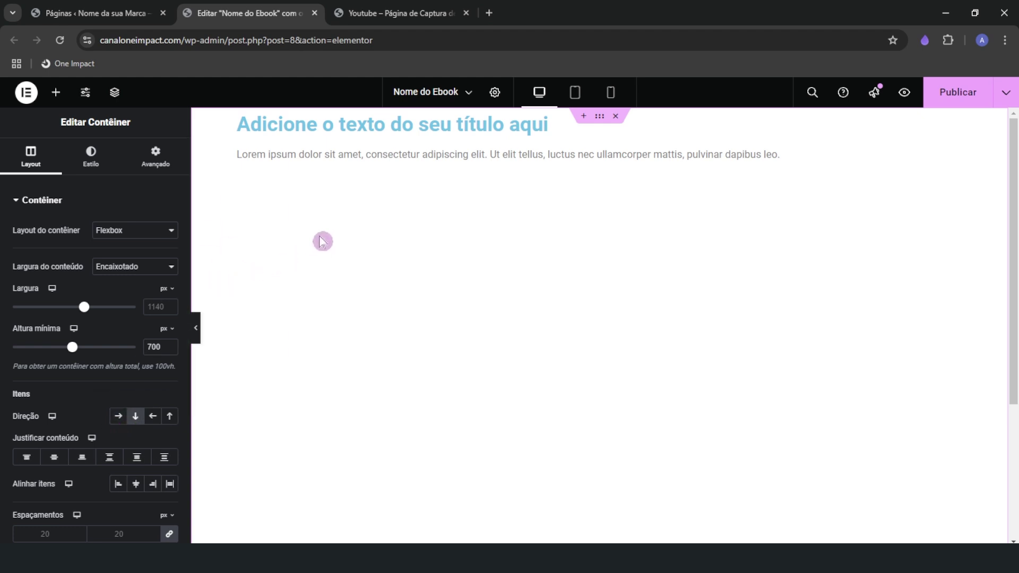
left_click(382, 12)
scroll(289, 398, "up", 5)
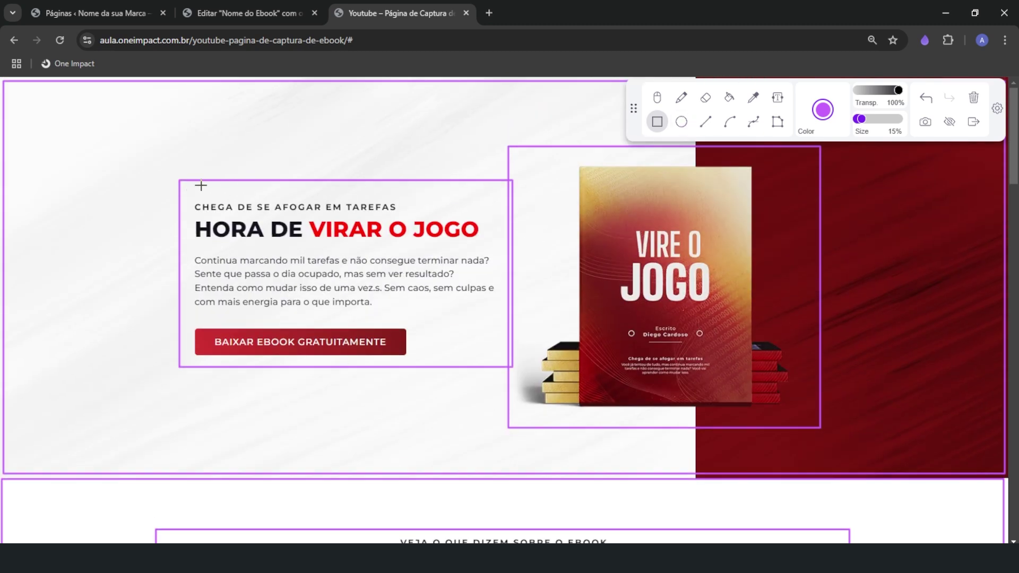
Annotate and scroll the reference hero with the pencil tool, then return to the Nome do Ebook editor
left_click(680, 97)
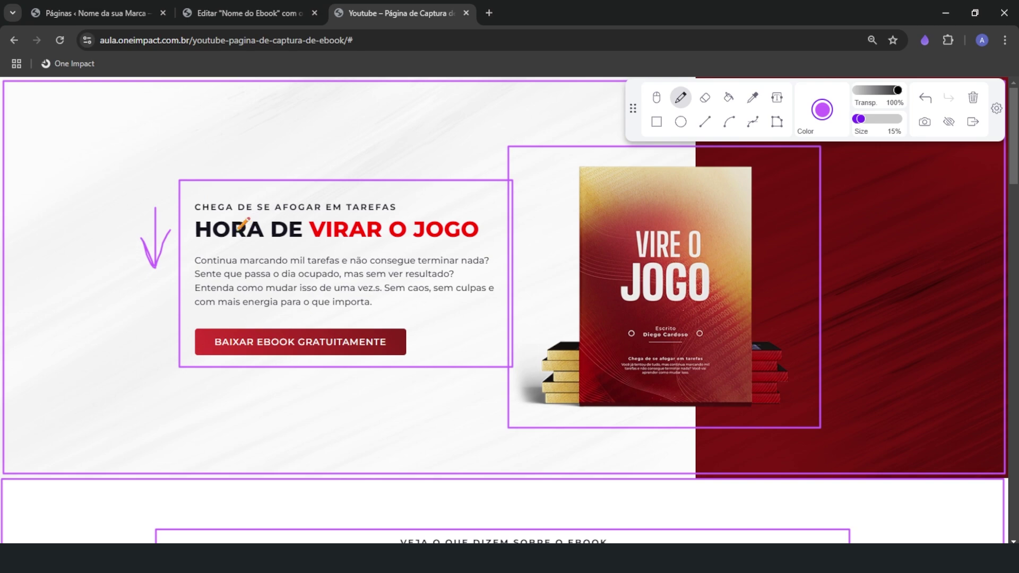
scroll(225, 355, "down", 6)
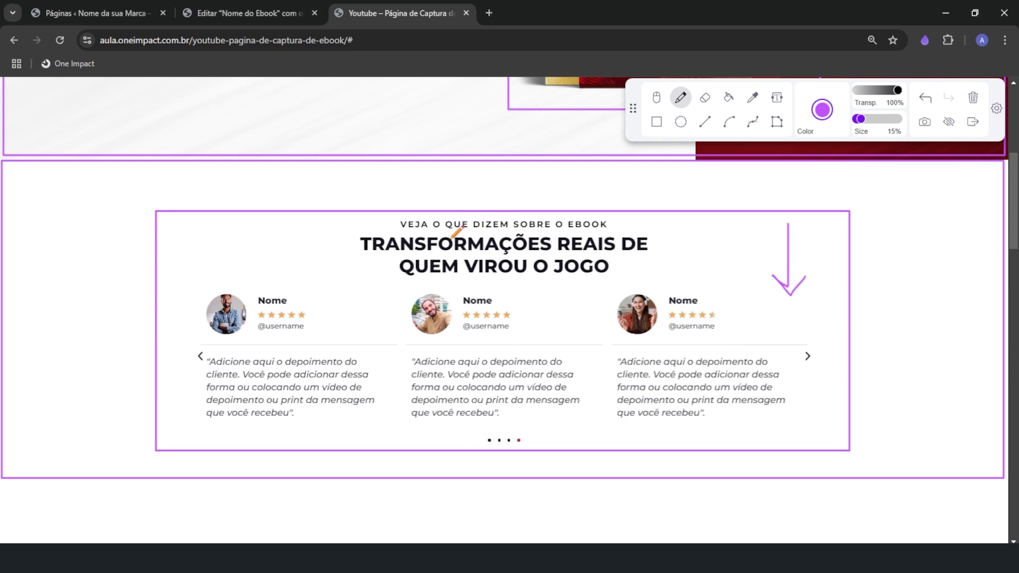
scroll(467, 398, "up", 6)
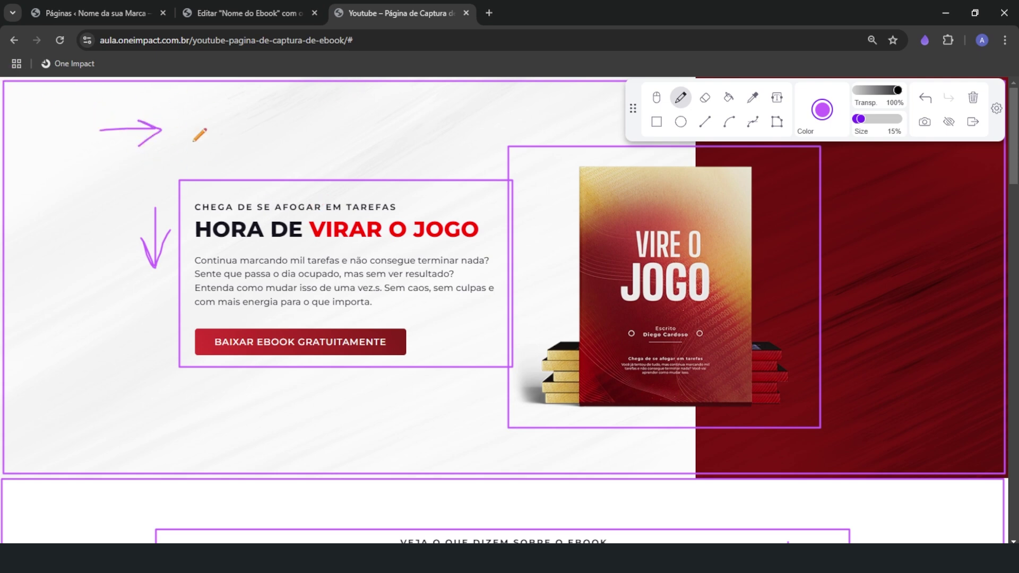
left_click(254, 11)
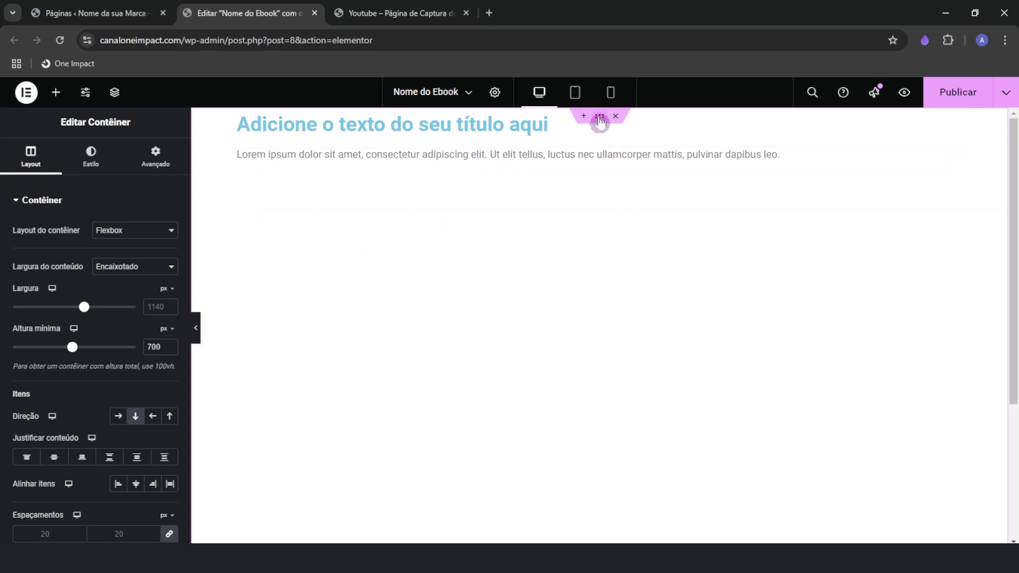
Centre the heading and text vertically, align them to the start, and bring up the Elementos panel
scroll(73, 501, "down", 1)
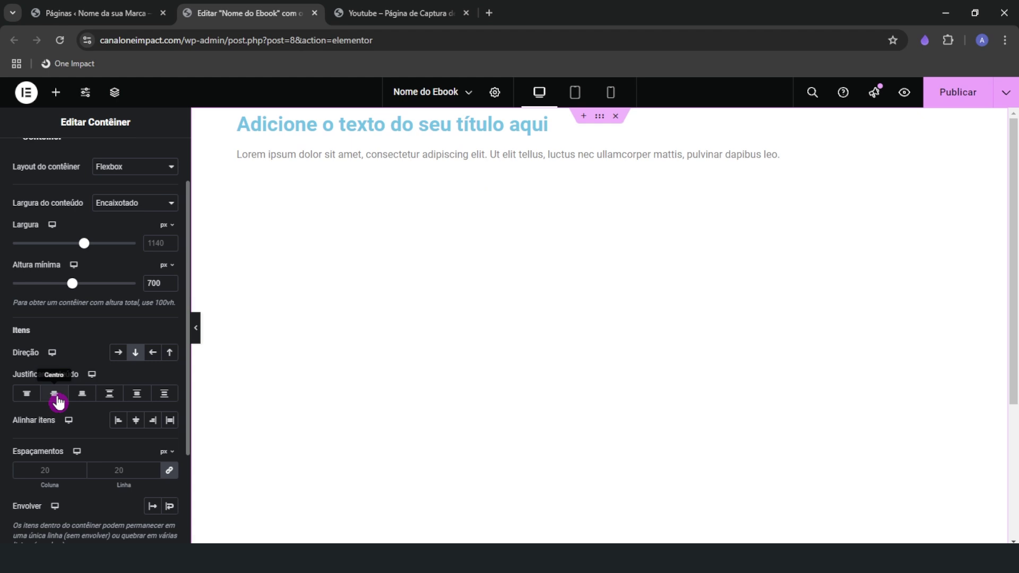
left_click(56, 395)
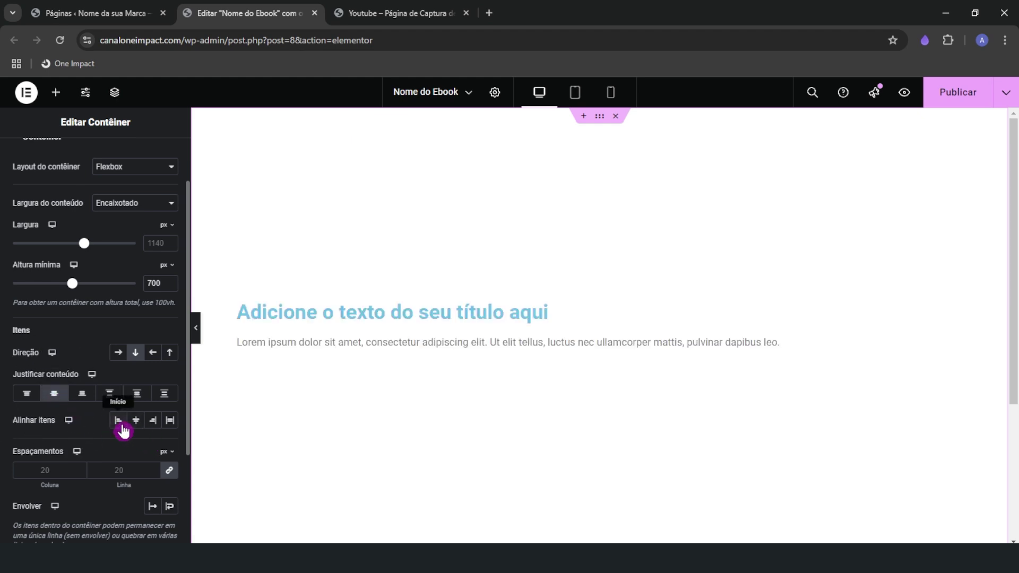
left_click(116, 421)
scroll(139, 356, "up", 1)
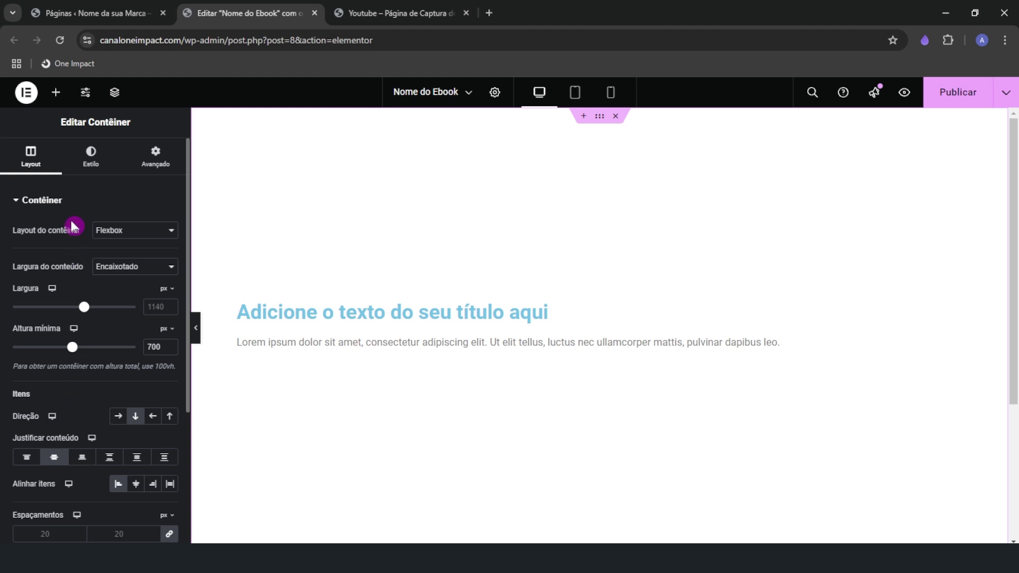
left_click(113, 169)
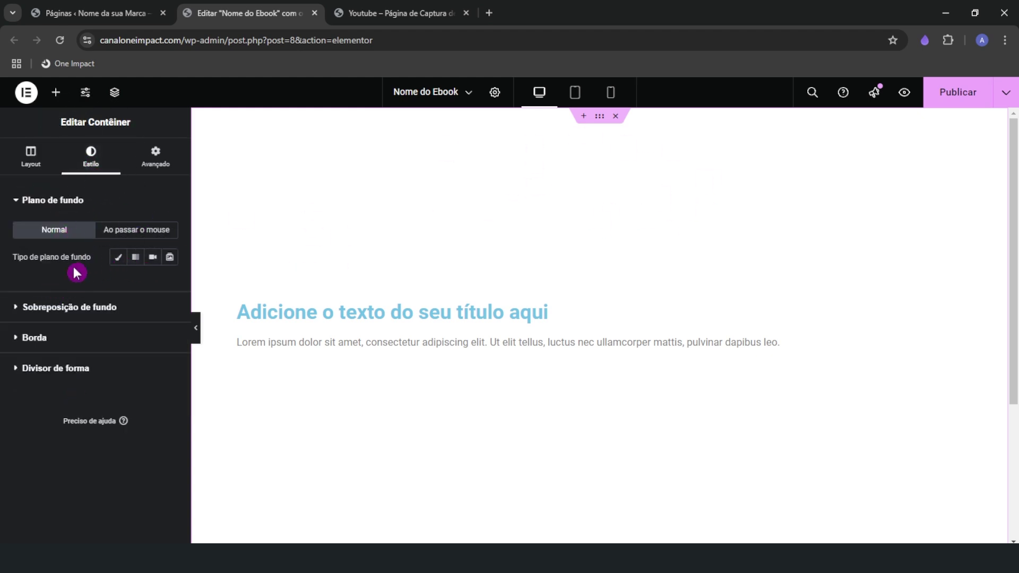
left_click(42, 161)
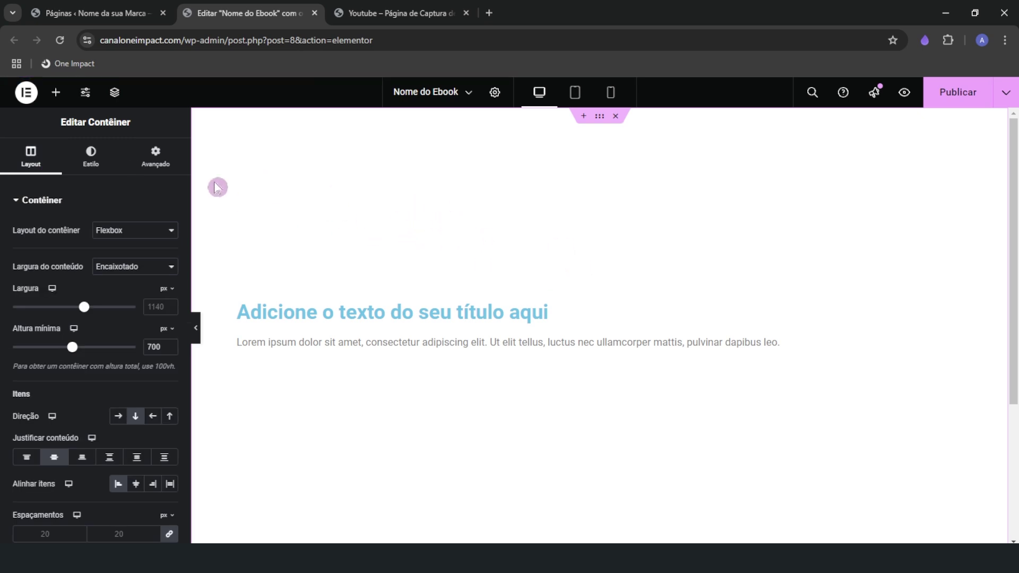
left_click(56, 92)
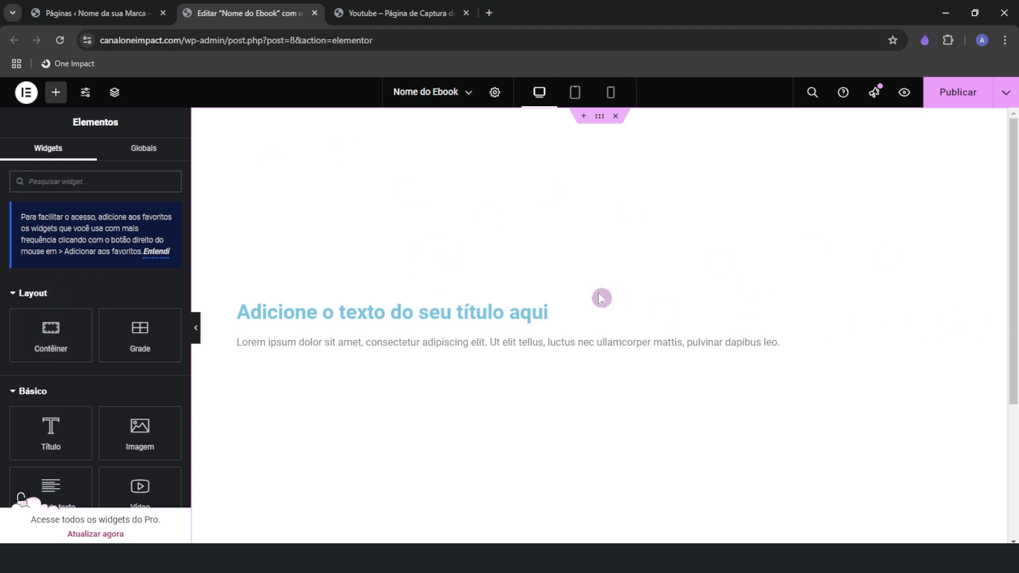
Drag an empty Contêiner above the heading and select the new inner container
left_click(380, 20)
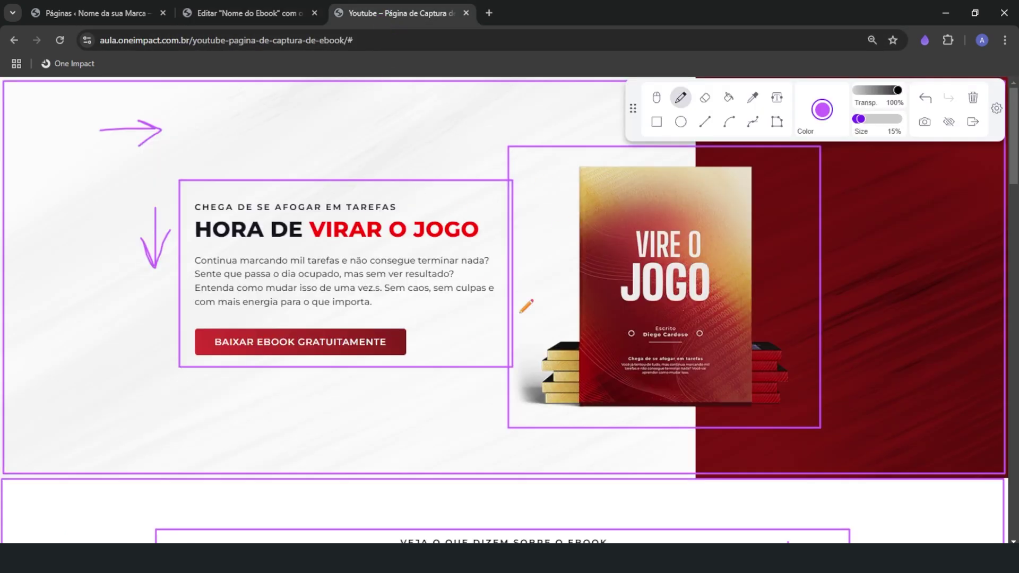
left_click(234, 10)
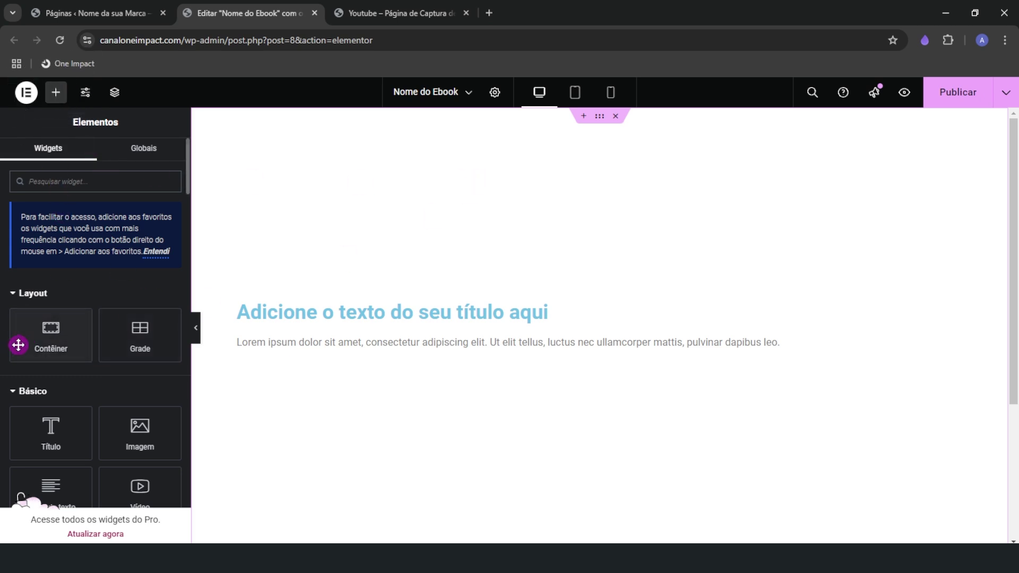
left_click_drag(18, 345, 330, 319)
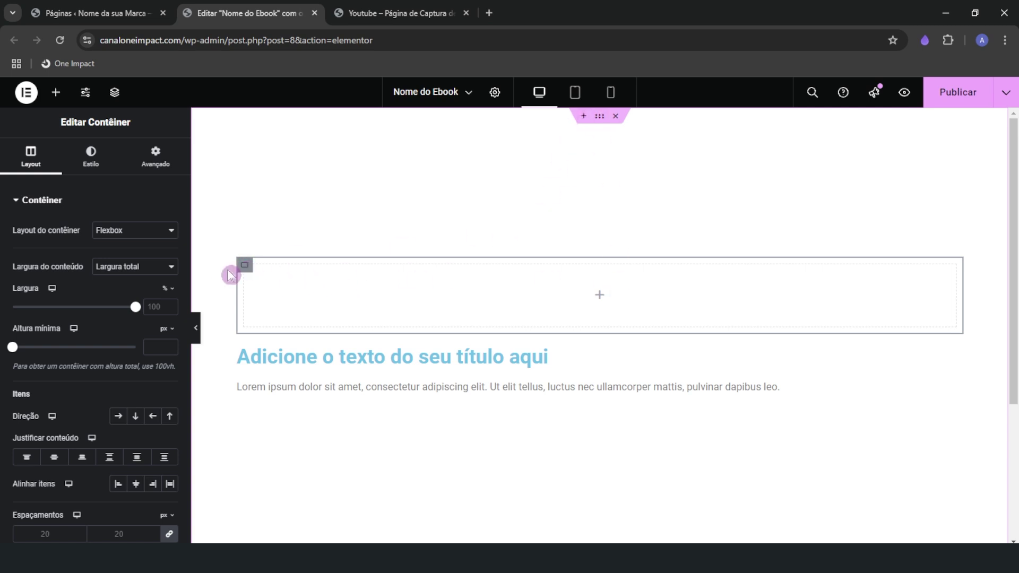
key("ctrl")
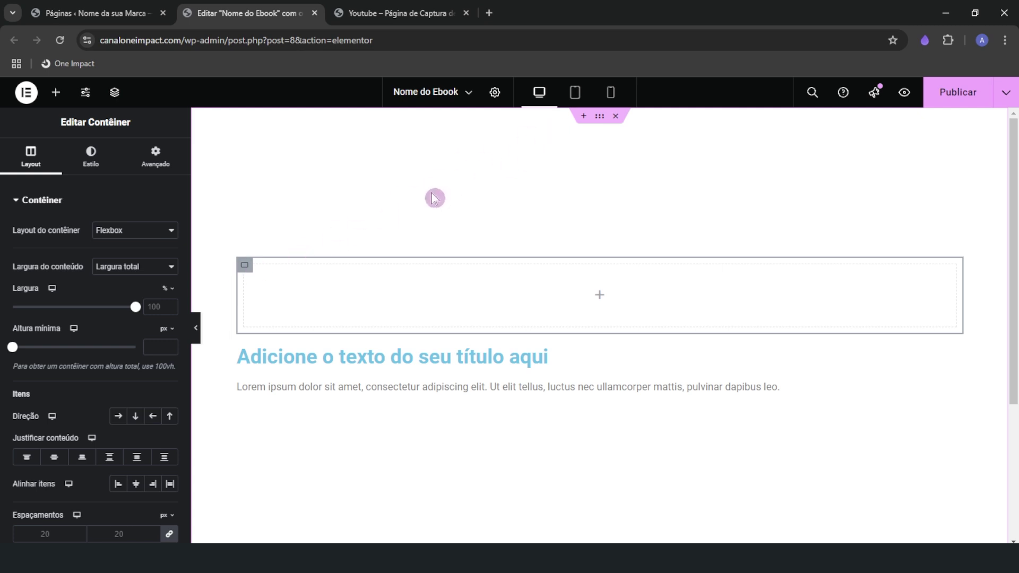
left_click(244, 265)
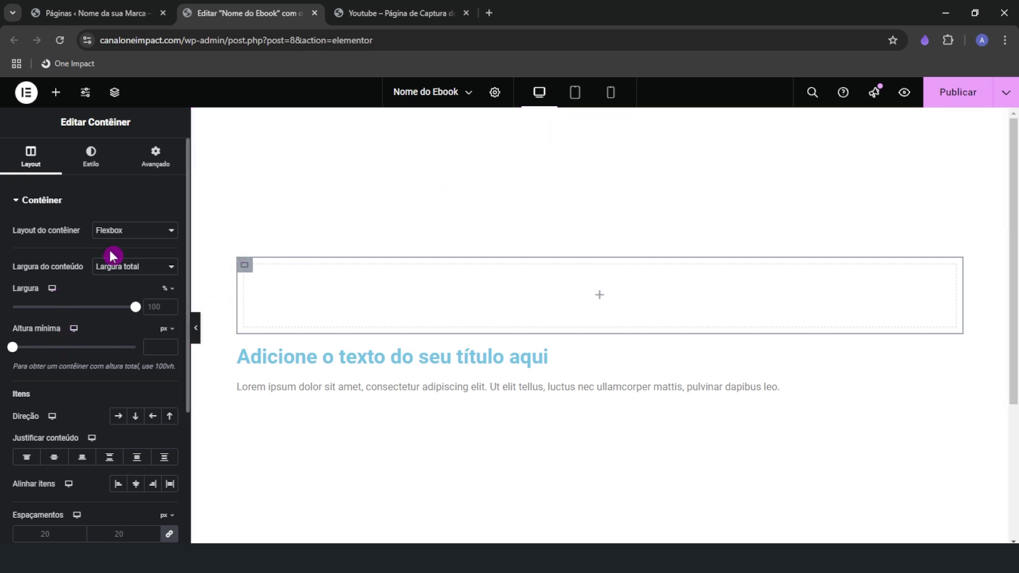
Select the outer hero container and show the Estrutura structure tree
mouse_move(615, 118)
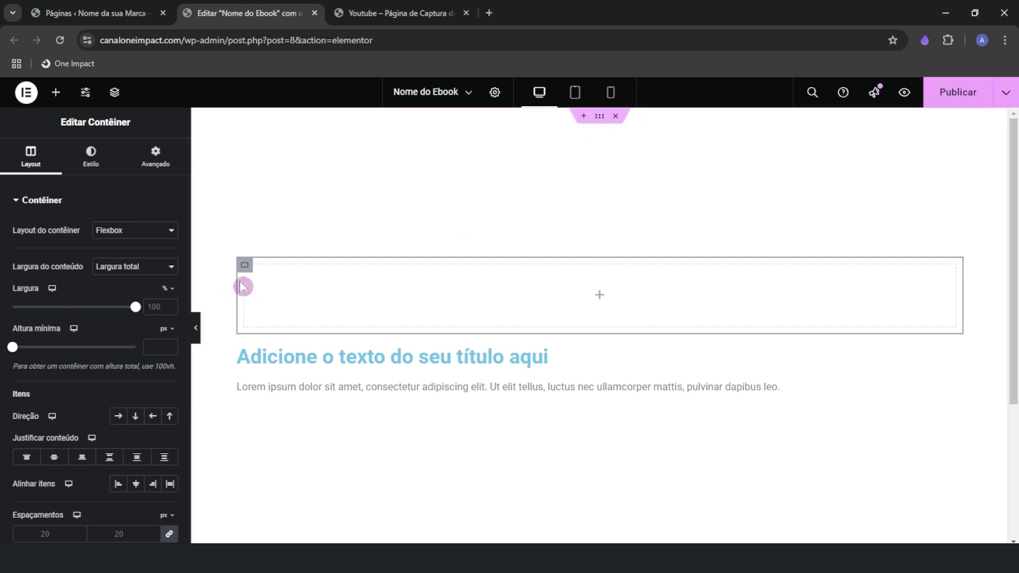
left_click(601, 115)
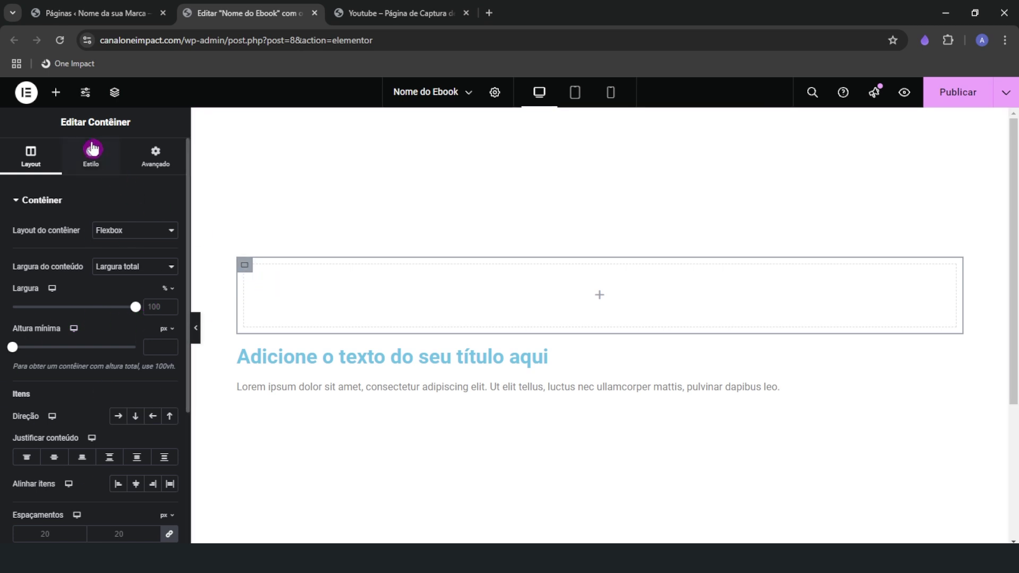
left_click(114, 94)
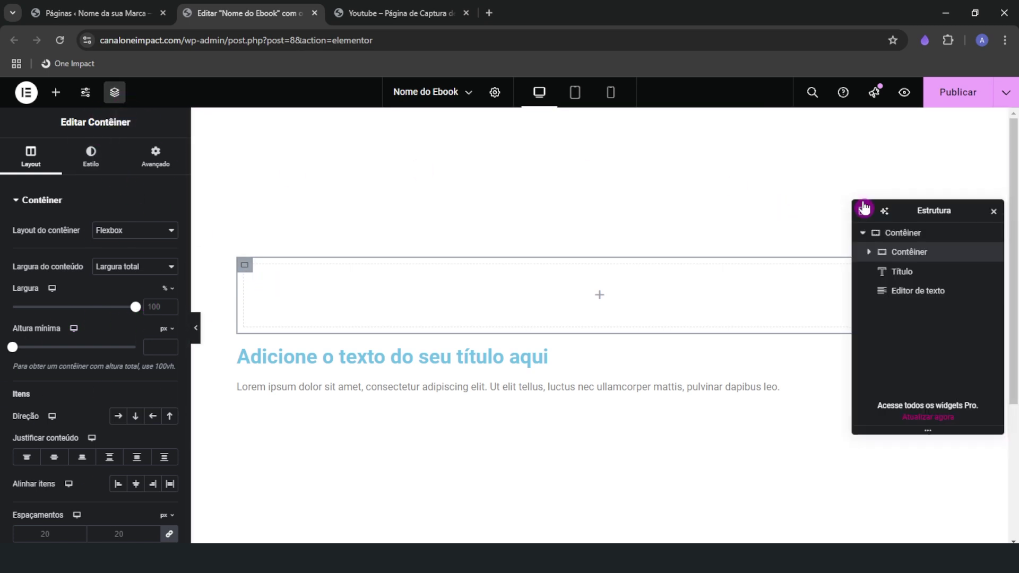
Move the heading and the Lorem paragraph into the inner container
left_click(861, 212)
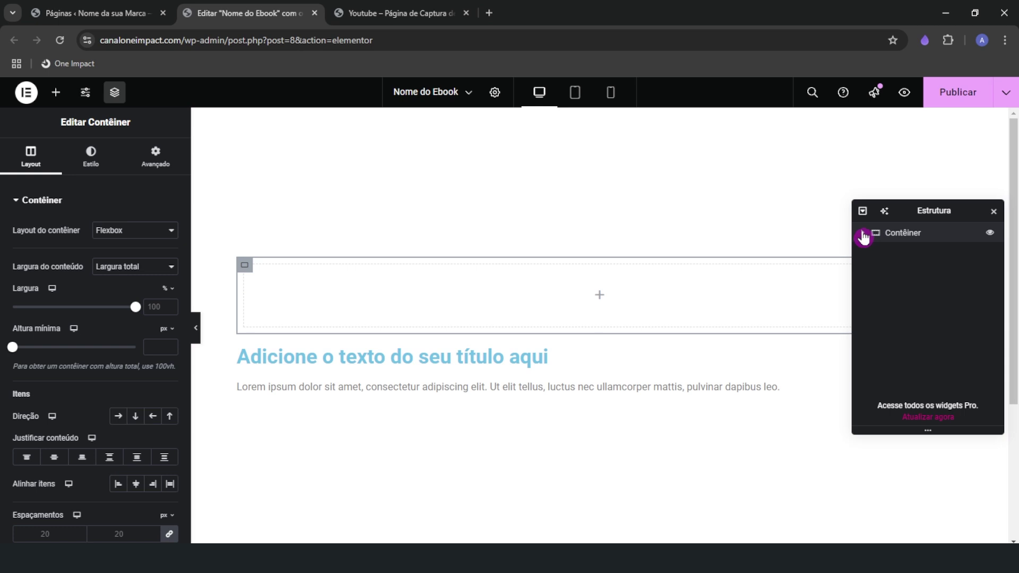
left_click(862, 234)
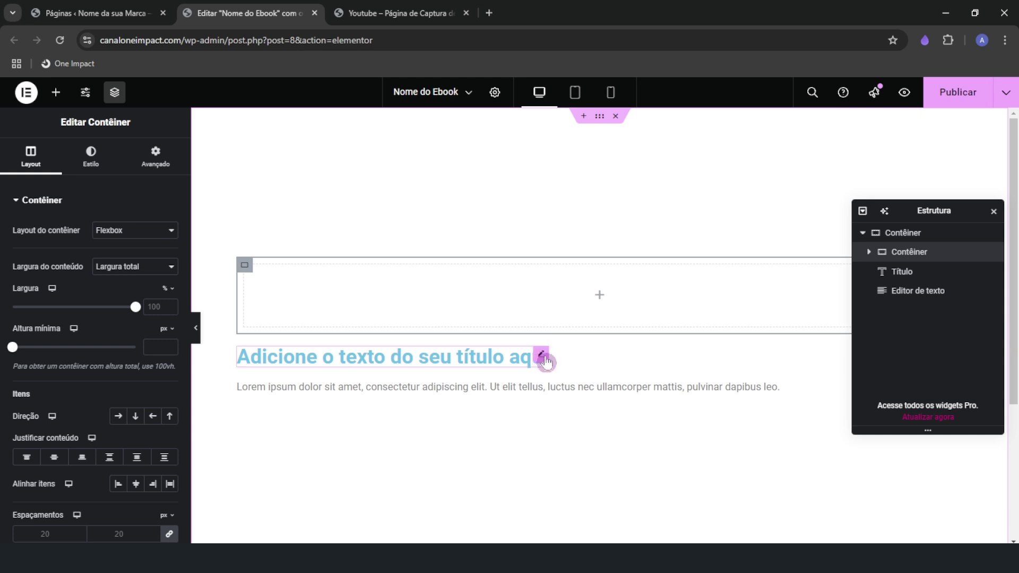
left_click_drag(544, 353, 552, 318)
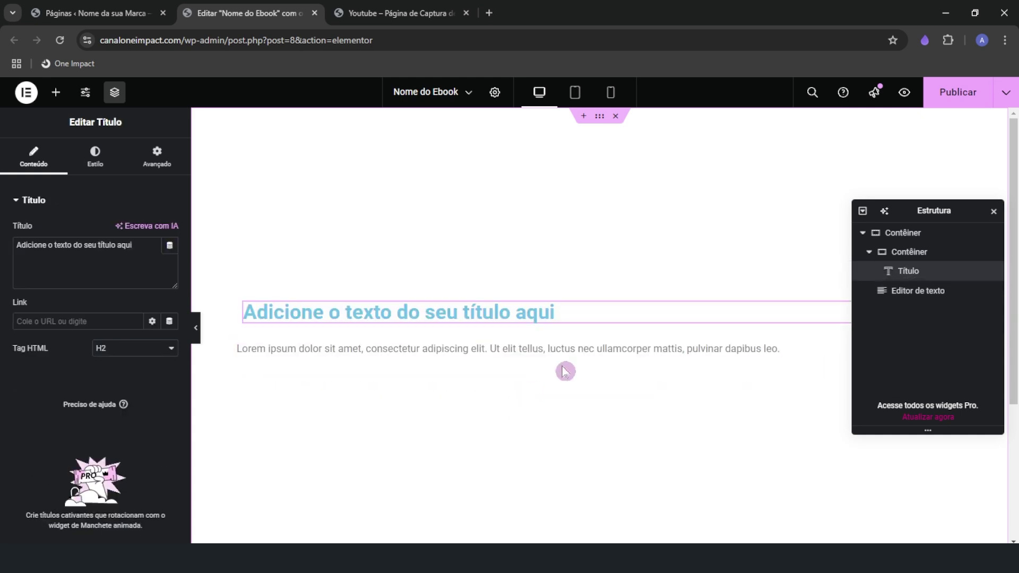
left_click_drag(772, 351, 531, 326)
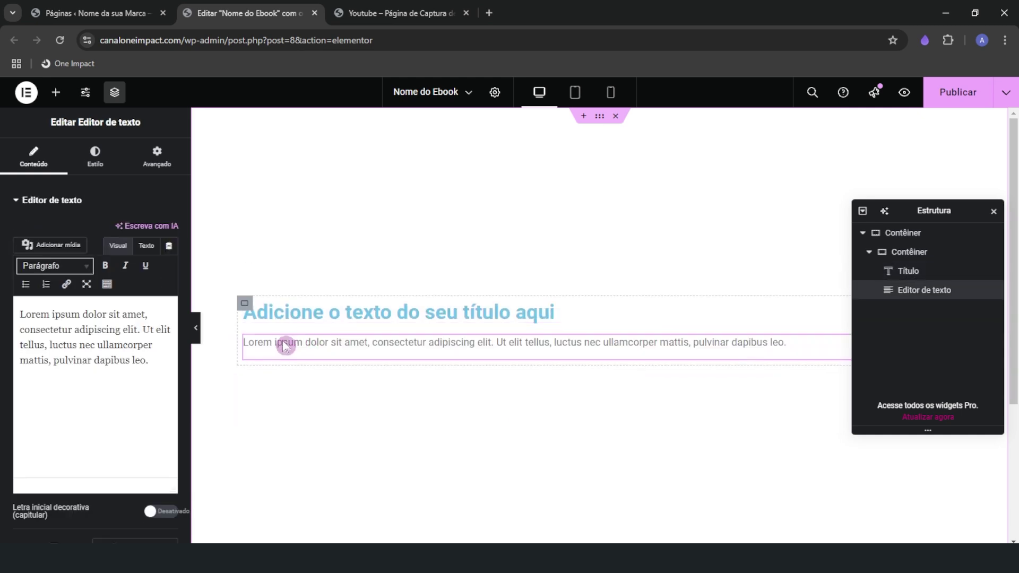
Check the inner container, heading and paragraph in the tree, then view the reference page
left_click(910, 253)
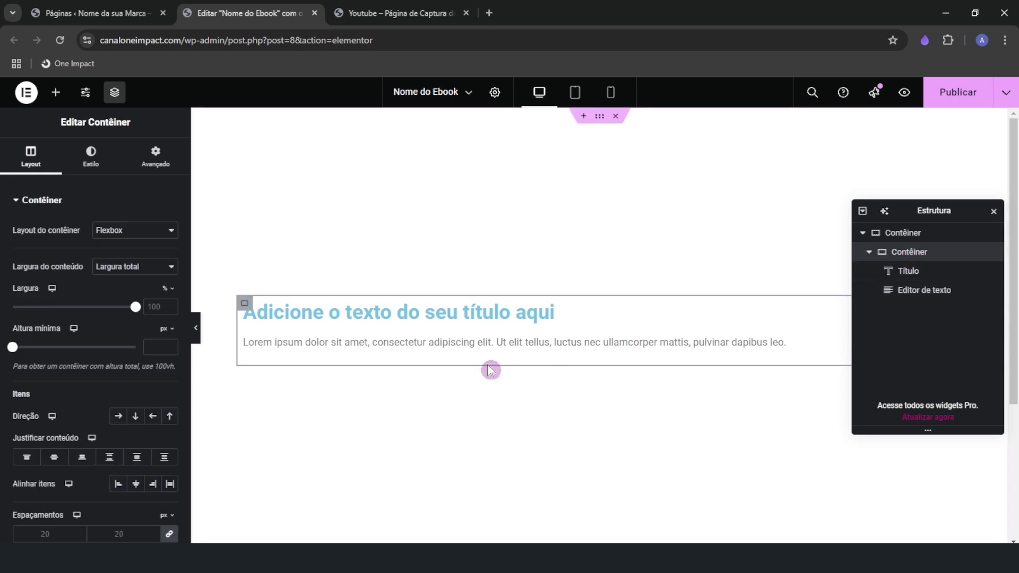
left_click(906, 275)
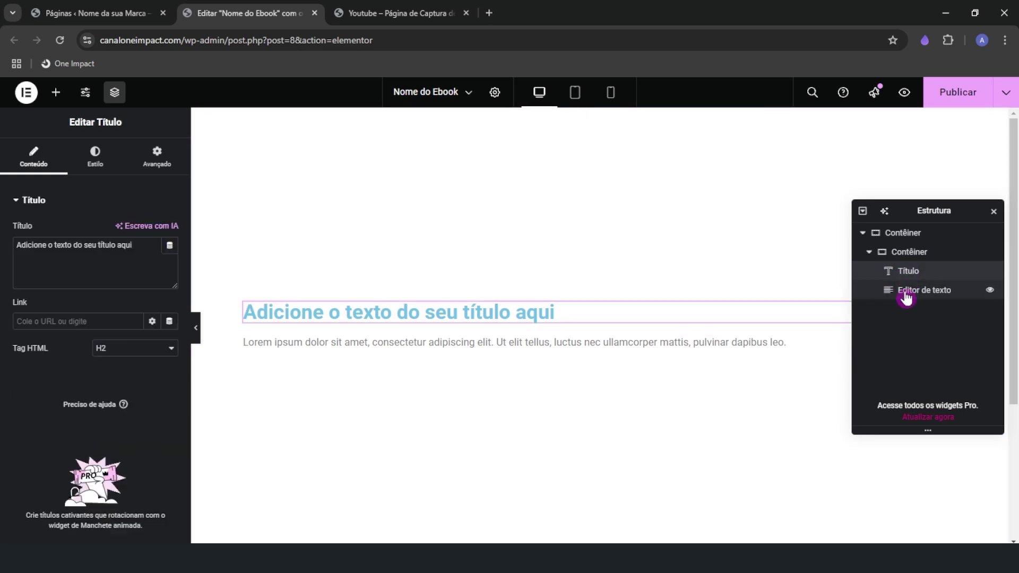
left_click(911, 292)
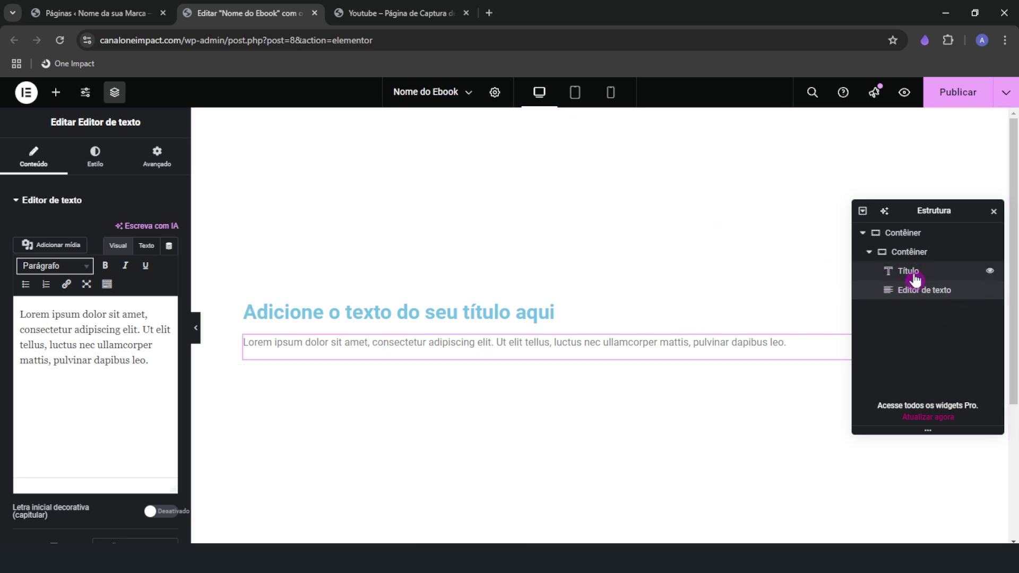
left_click(421, 11)
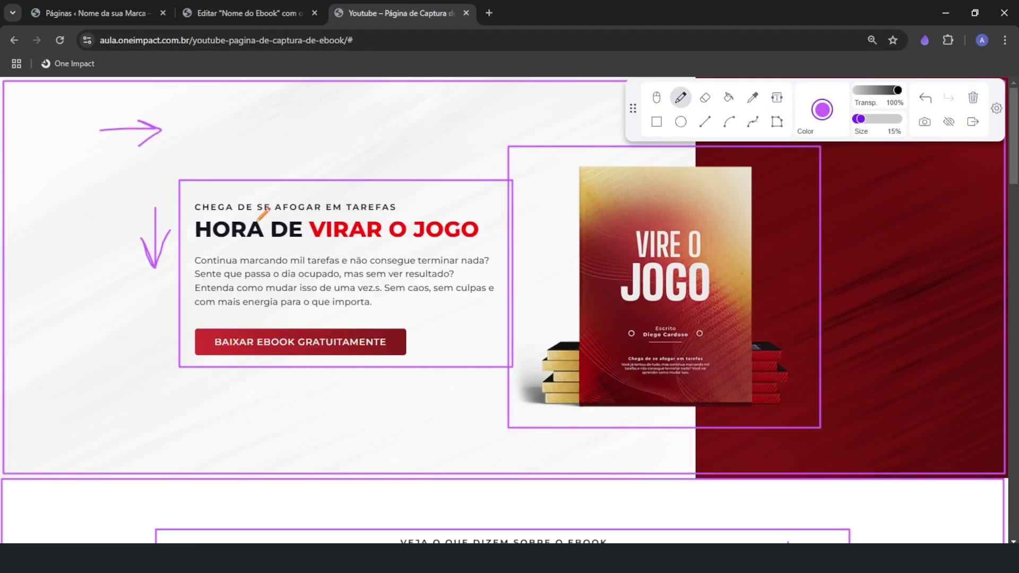
Add a Botão 'Clique aqui' button below the paragraph, comparing with the reference page
left_click(201, 10)
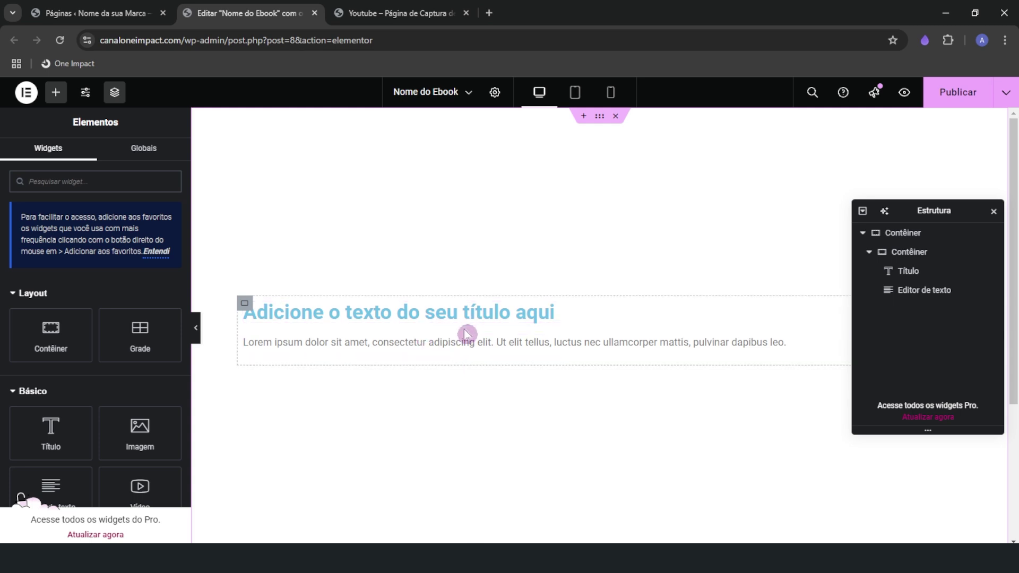
scroll(120, 477, "down", 1)
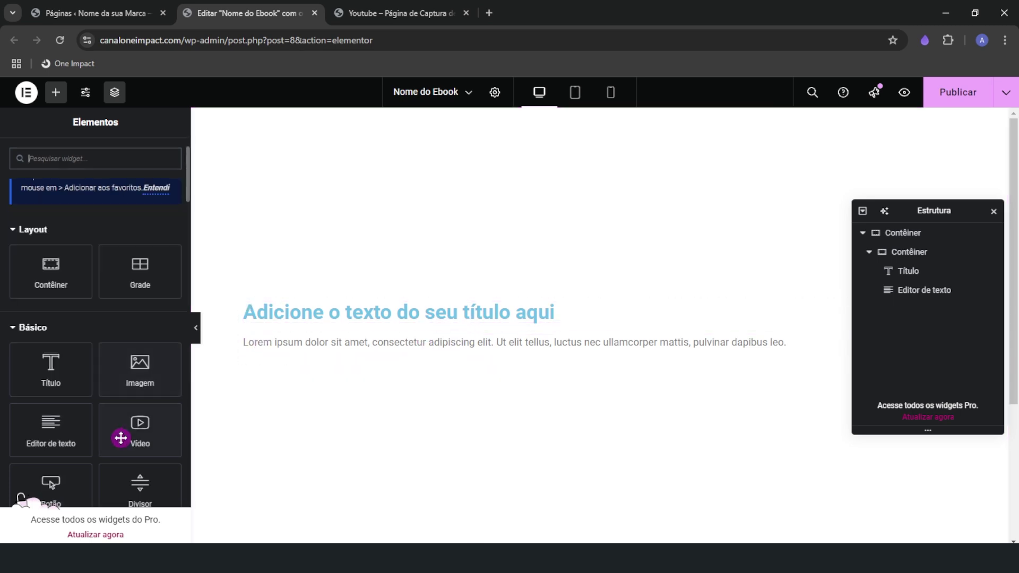
scroll(87, 449, "down", 1)
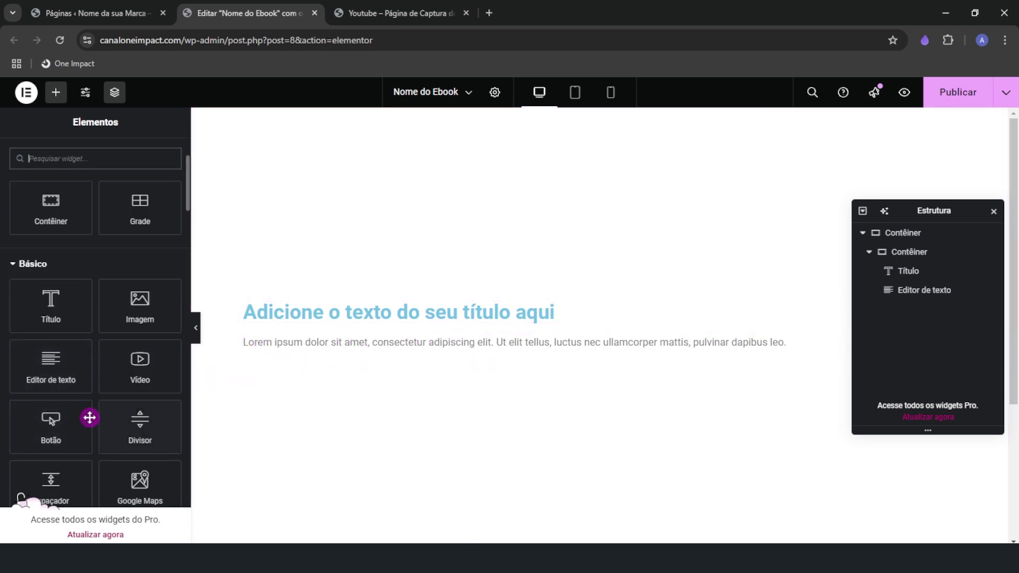
left_click_drag(88, 416, 298, 347)
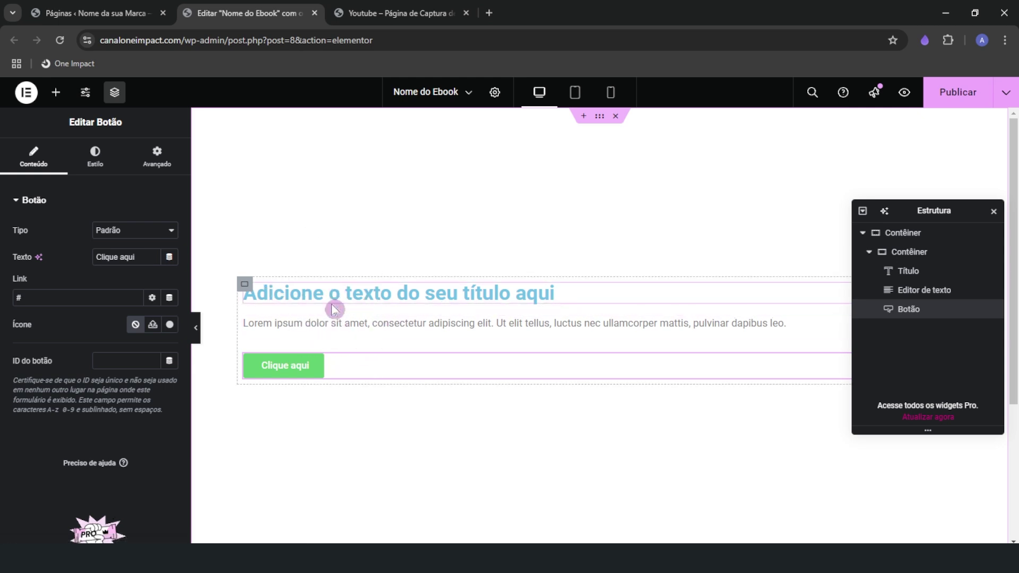
left_click(352, 12)
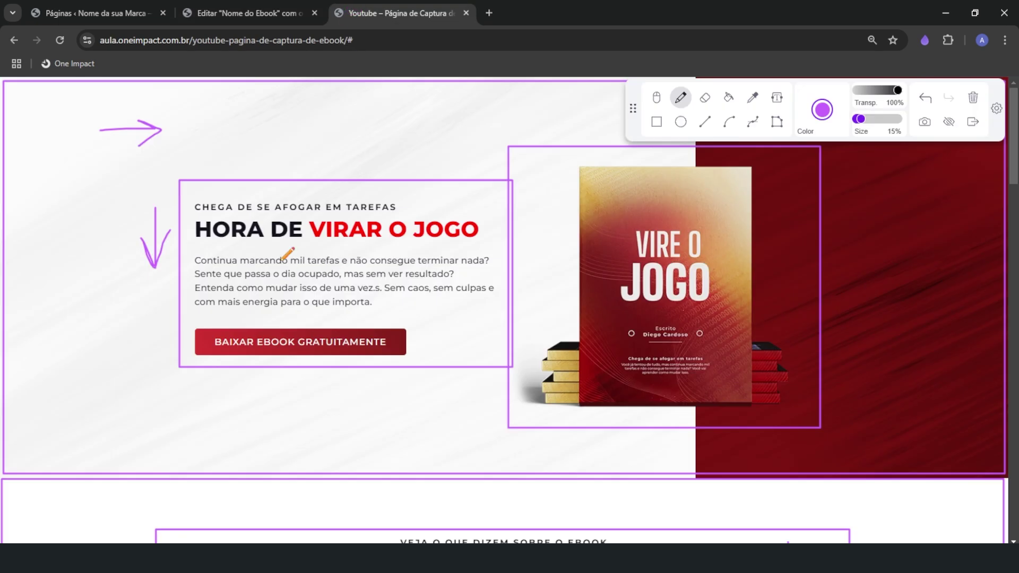
left_click(247, 13)
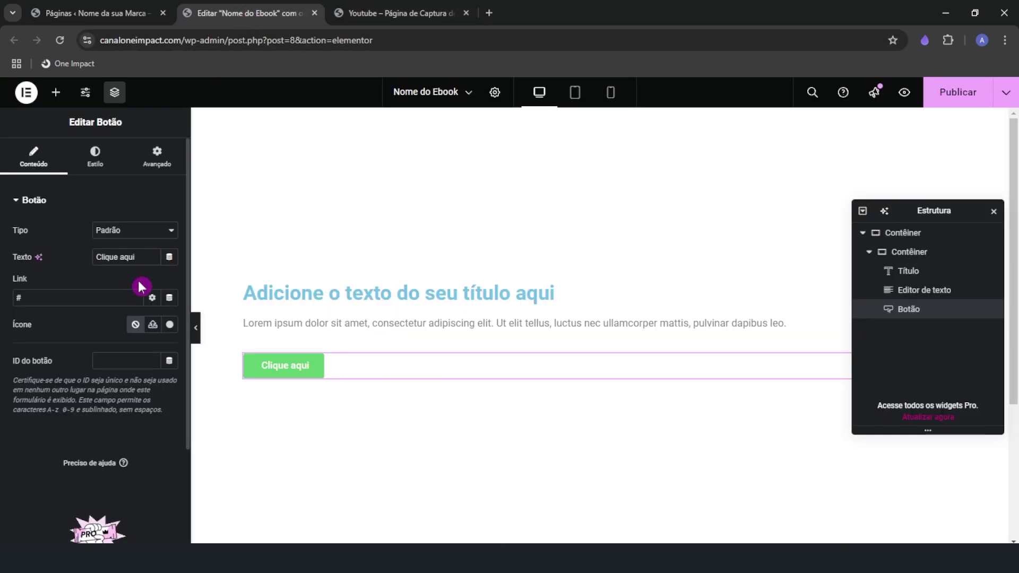
Add a 'Lorem ipsum dolor sit amet' text line above the heading, then select the inner container
left_click(56, 92)
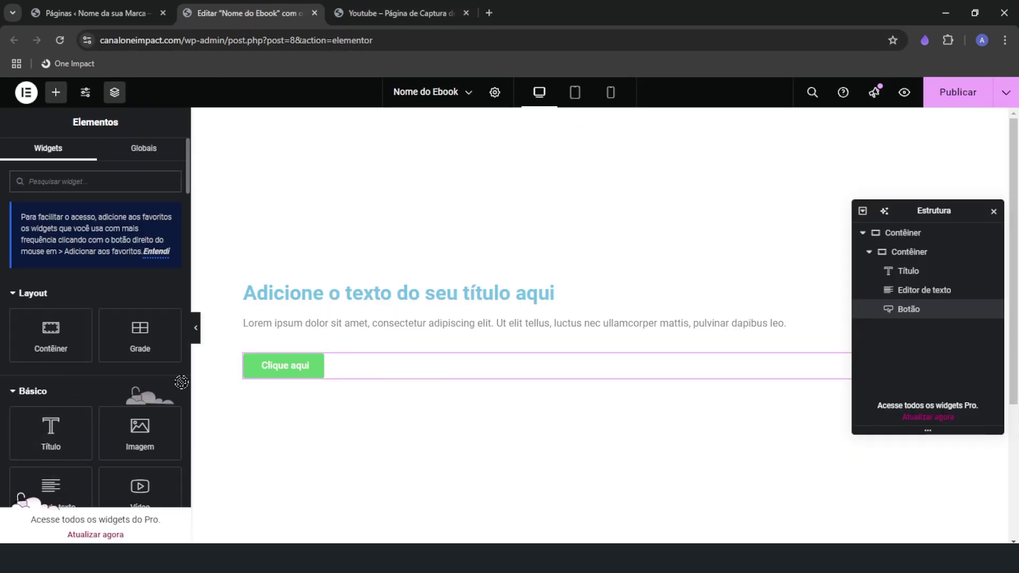
scroll(62, 468, "down", 1)
left_click_drag(53, 433, 326, 282)
left_click_drag(149, 372, 146, 317)
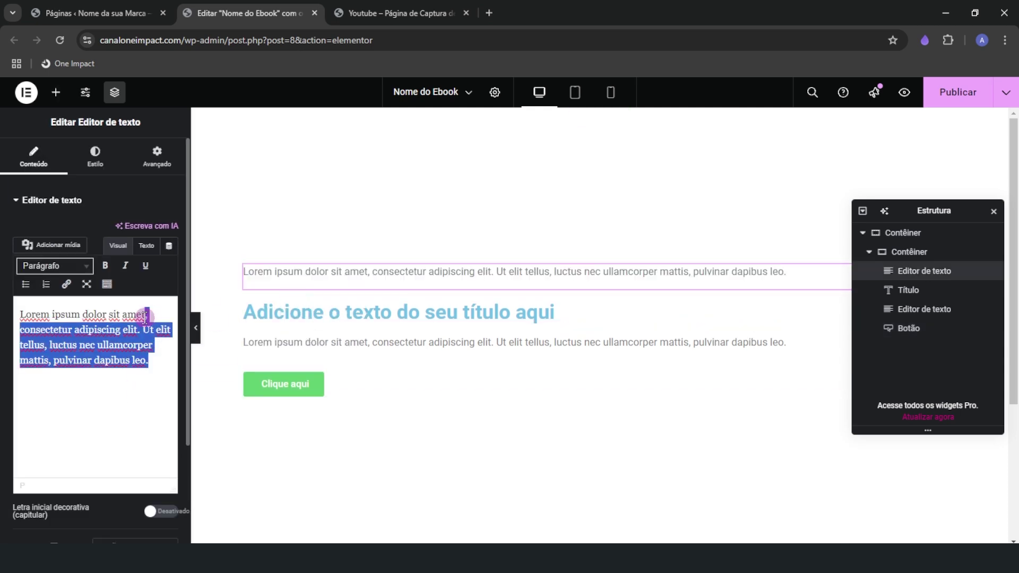
key("BackSpace")
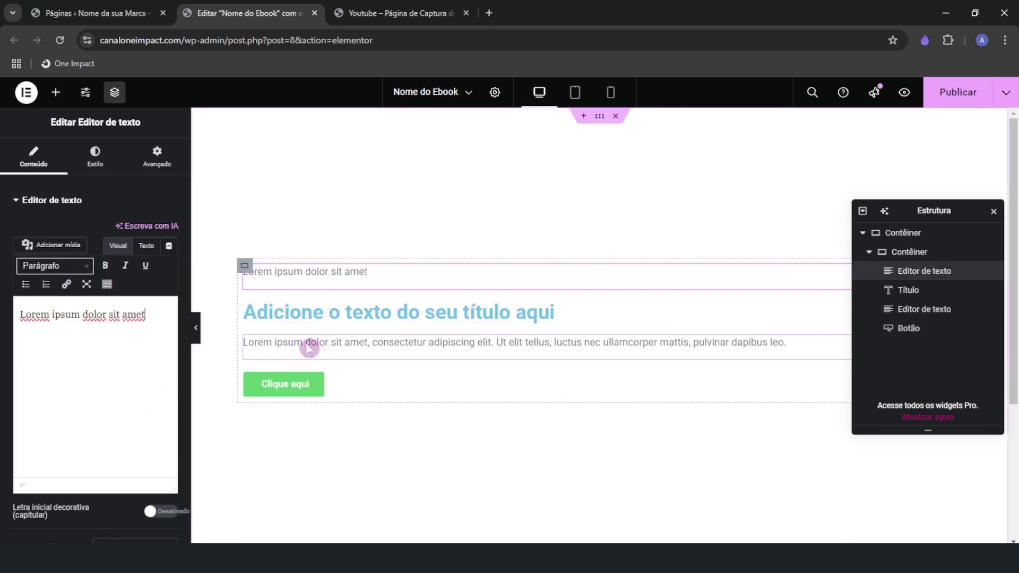
left_click(55, 92)
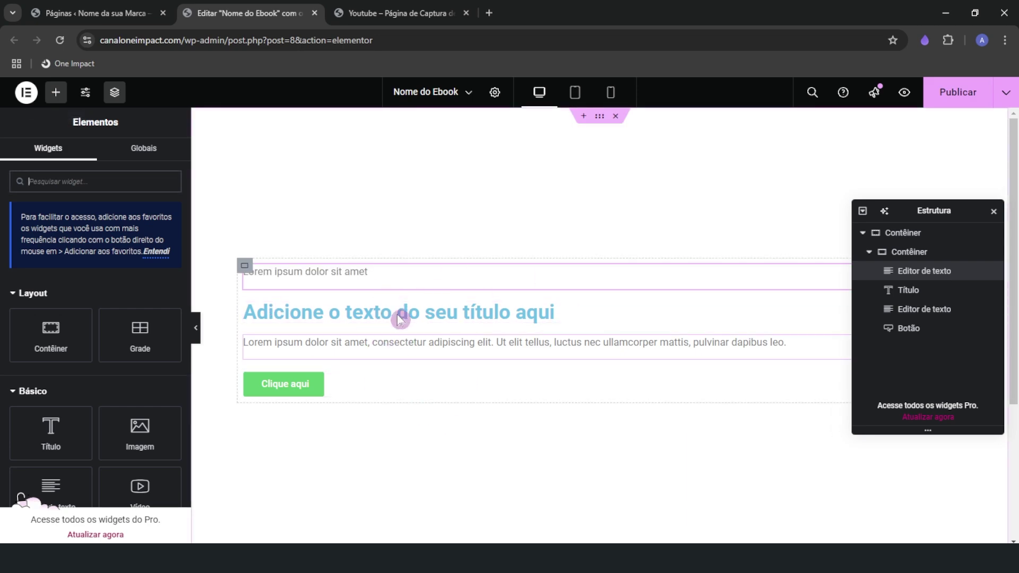
left_click(882, 252)
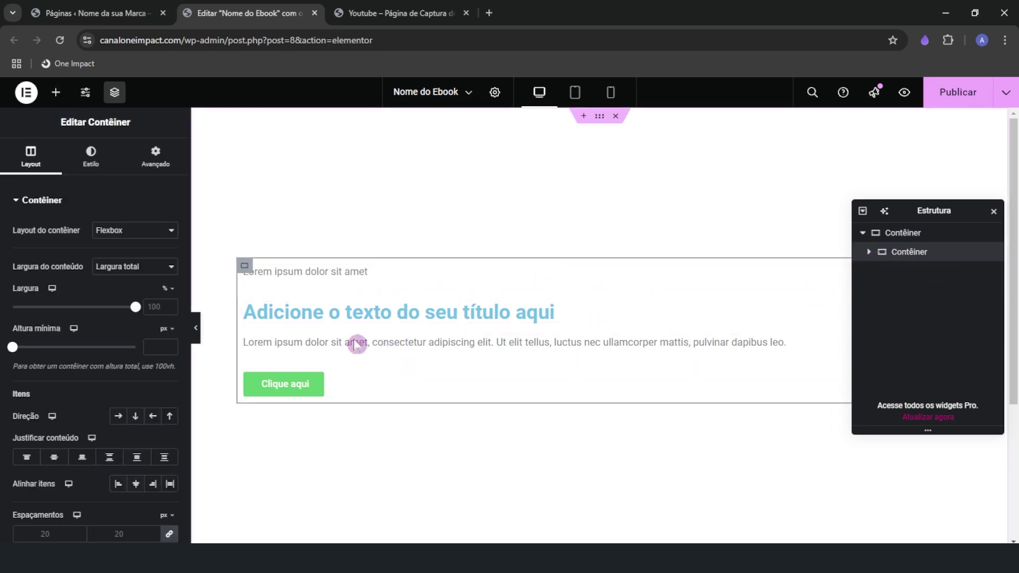
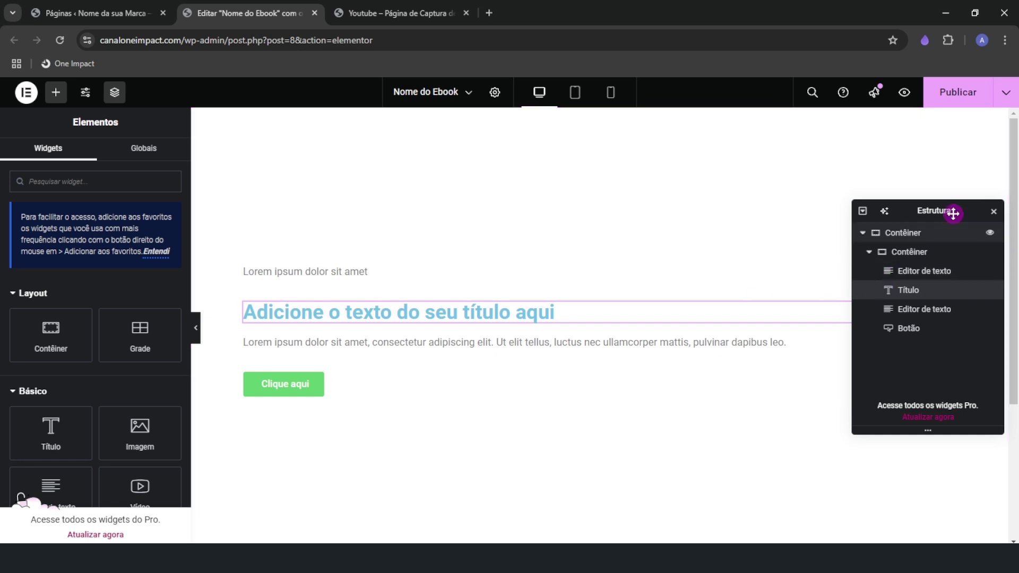
Move the Estrutura navigator to the lower right and open the heading widget's Editar Título settings
left_click_drag(938, 214, 948, 406)
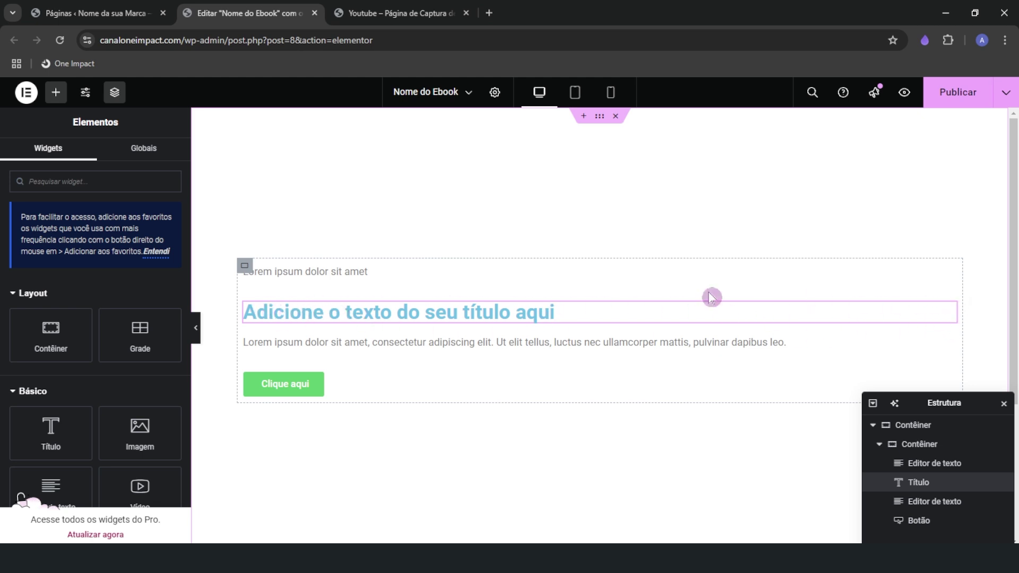
left_click(503, 317)
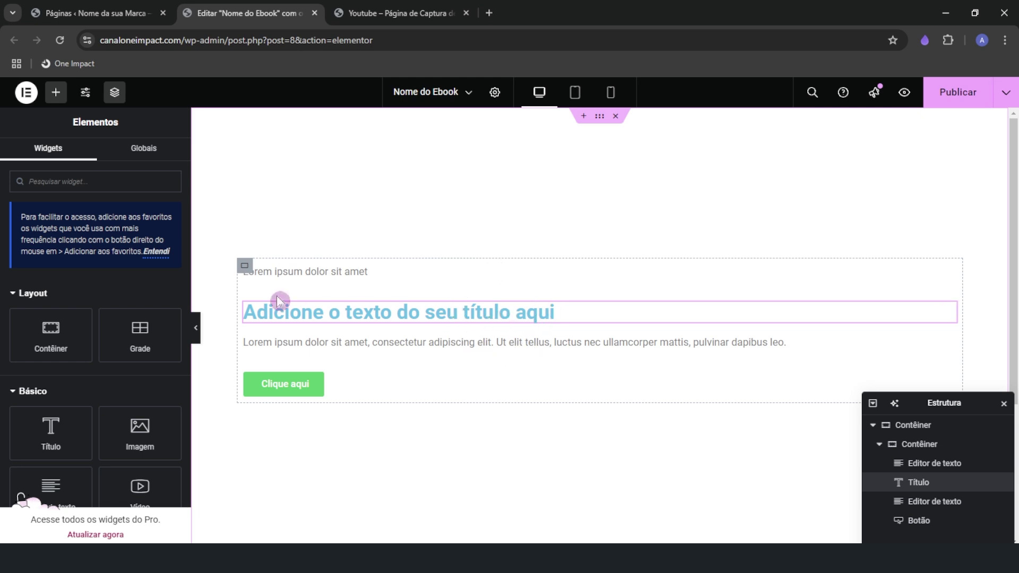
left_click(509, 321)
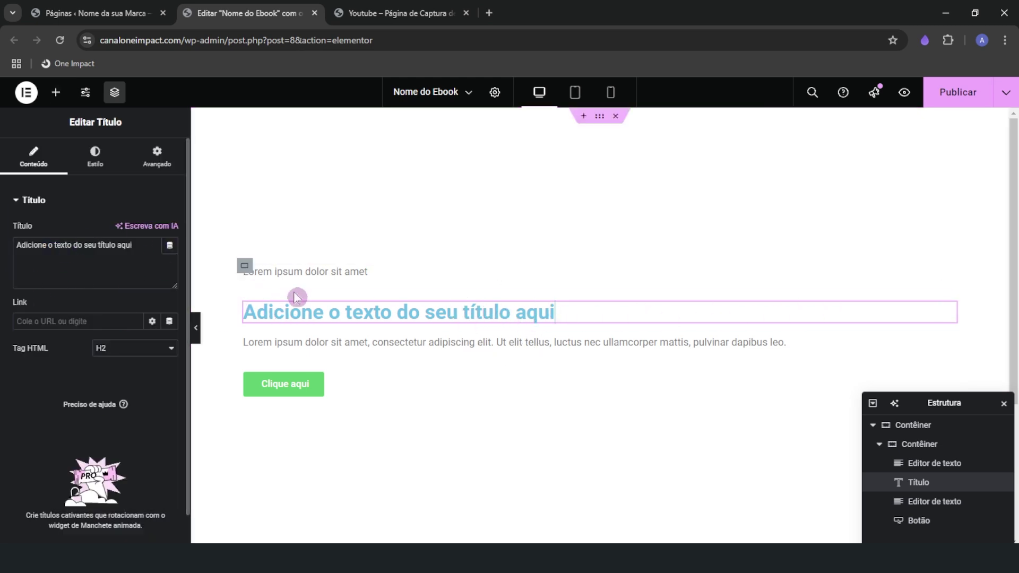
Select the heading text in the Título field and paste extra copies after it
left_click(348, 312)
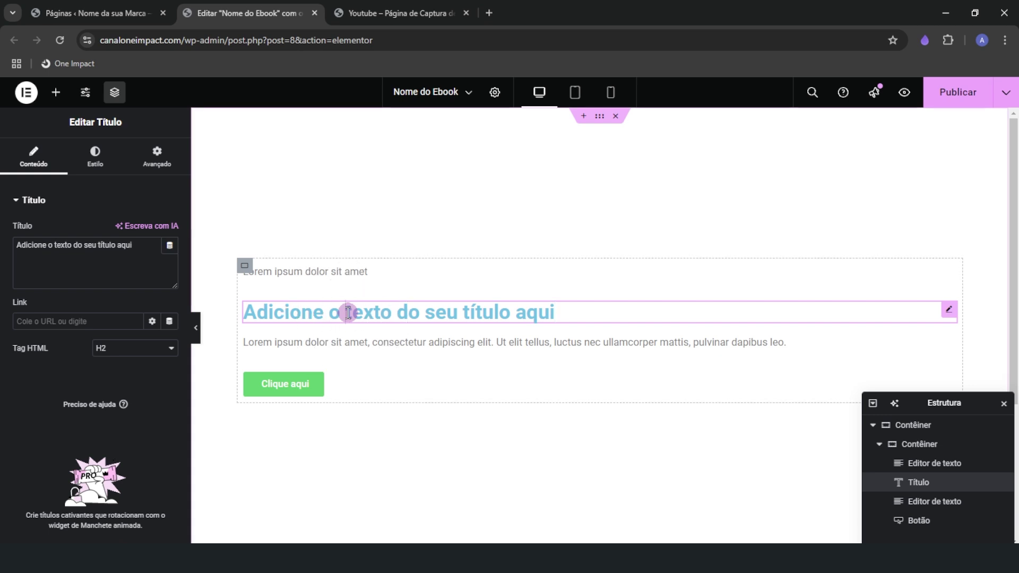
triple_click(47, 262)
key("ctrl+c")
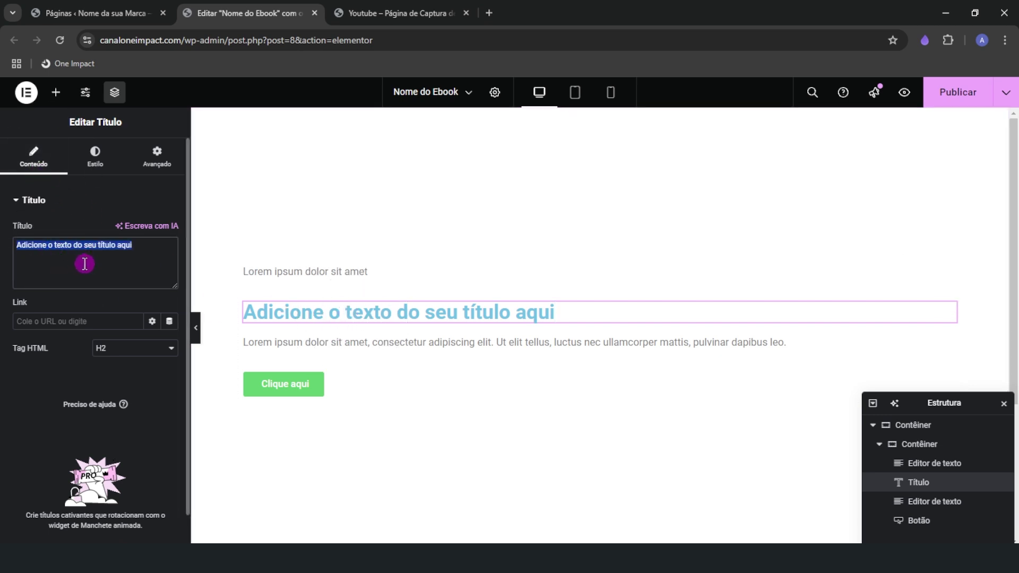
left_click(144, 257)
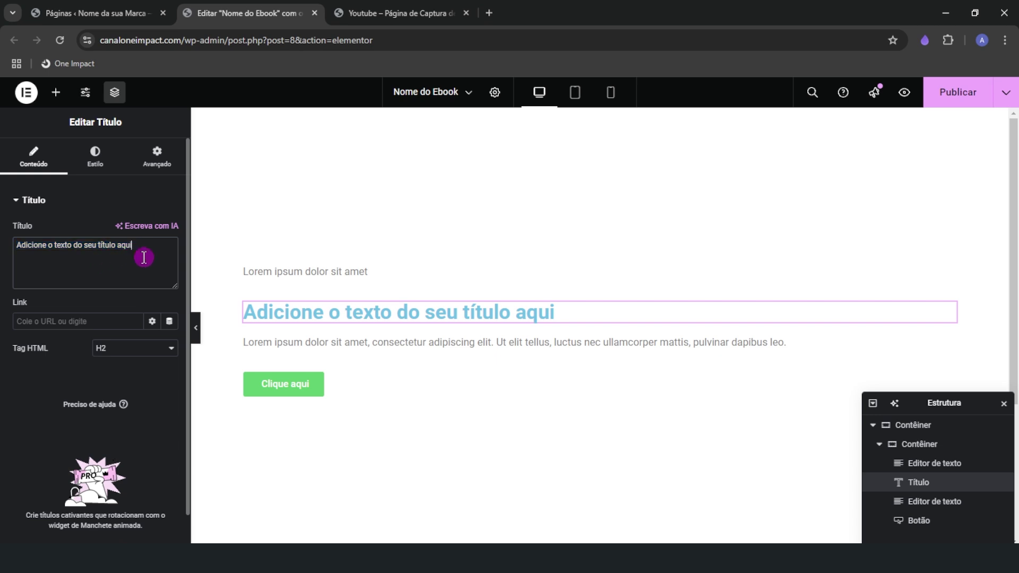
key("ctrl+v")
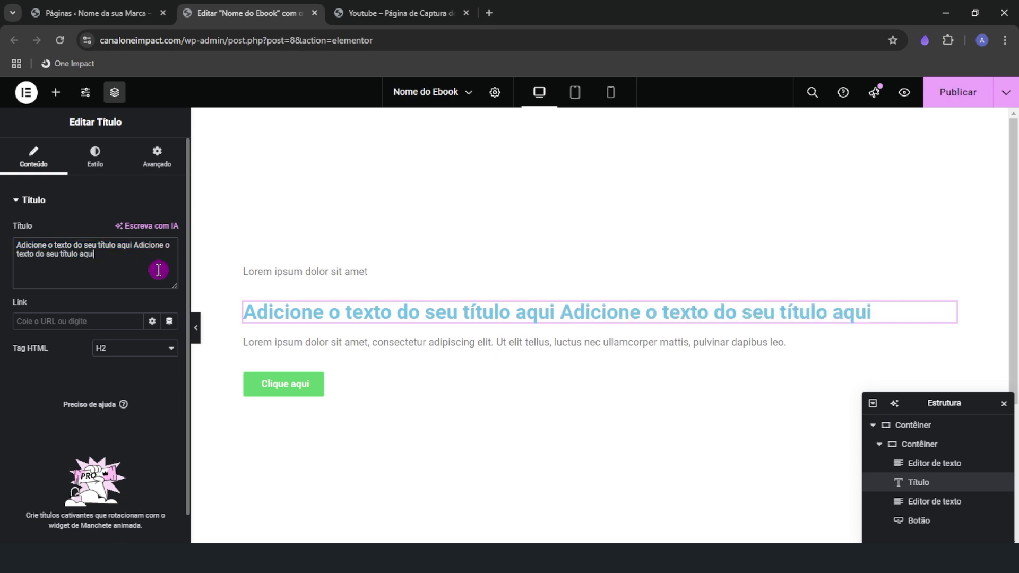
key("ctrl+v")
key("ctrl+v")
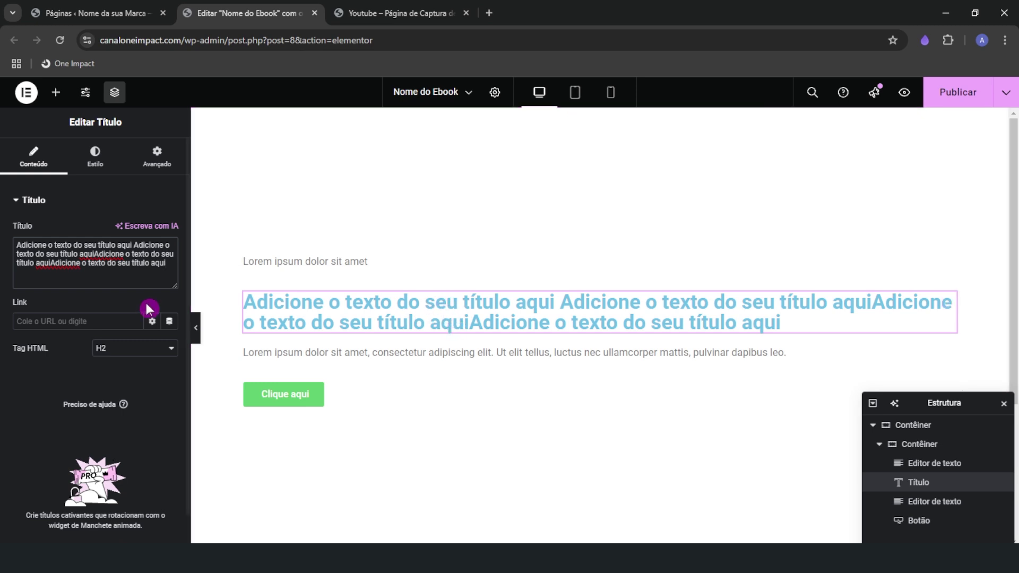
Replace the title with exactly two pasted copies and delete the stray <br> between them
triple_click(130, 261)
key("ctrl+v")
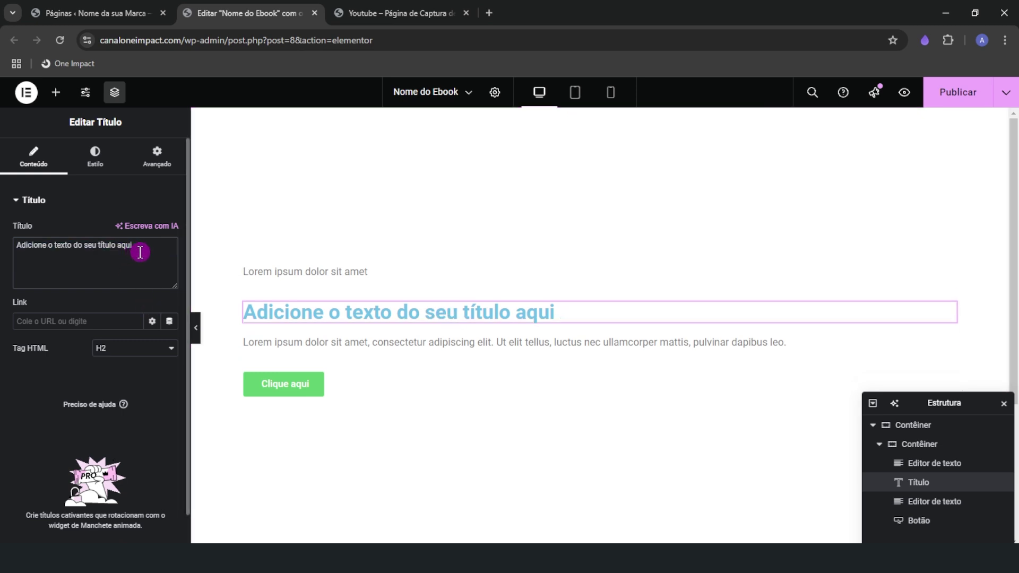
key("ctrl+v")
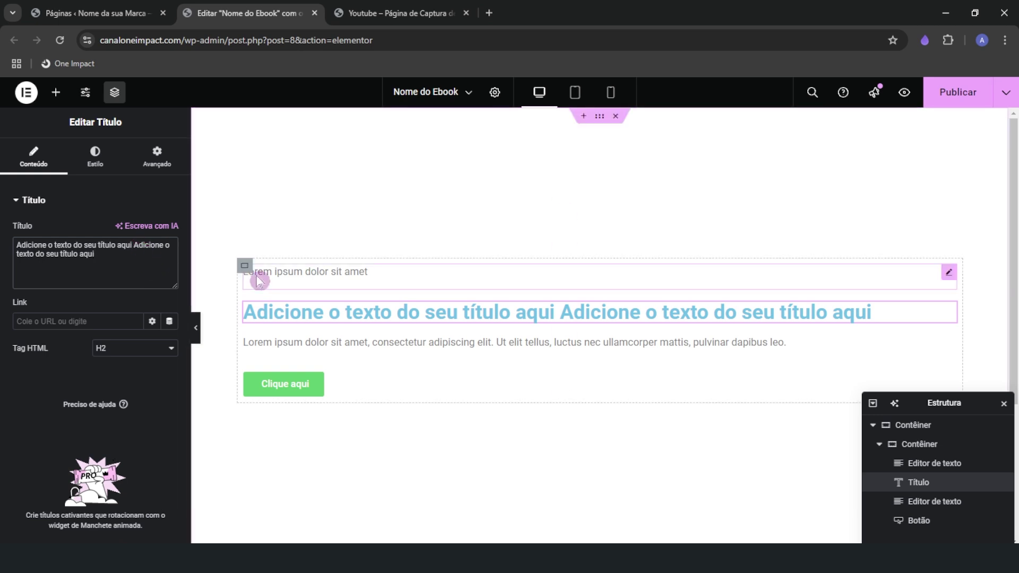
type("<br>")
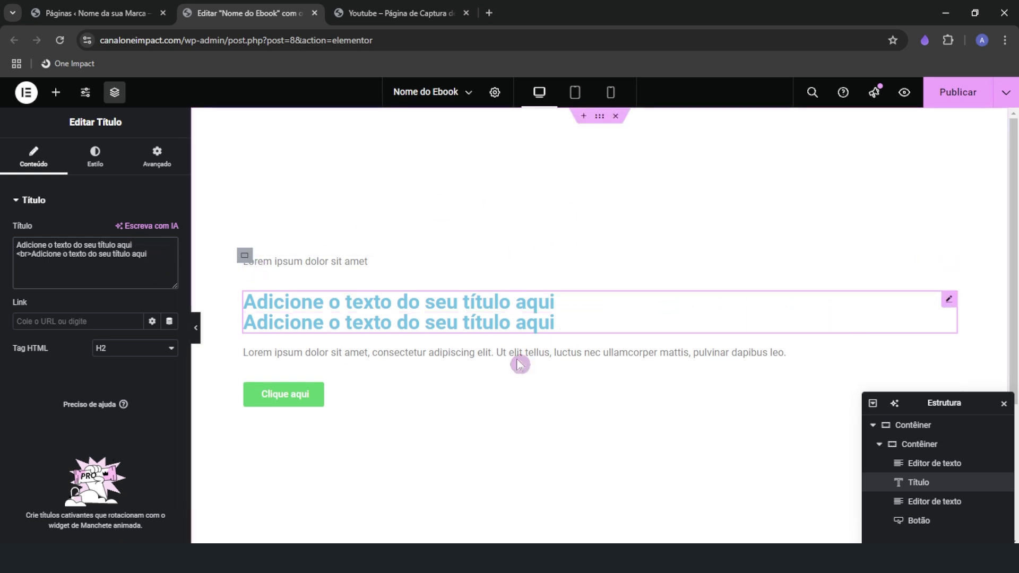
key("BackSpace")
key("BackSpace")
key("BackSpace")
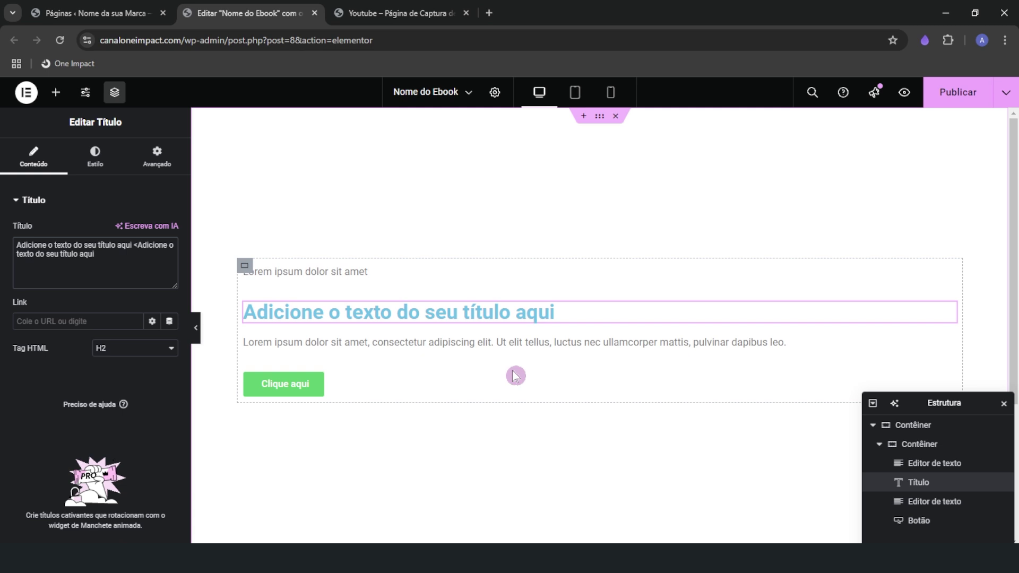
key("BackSpace")
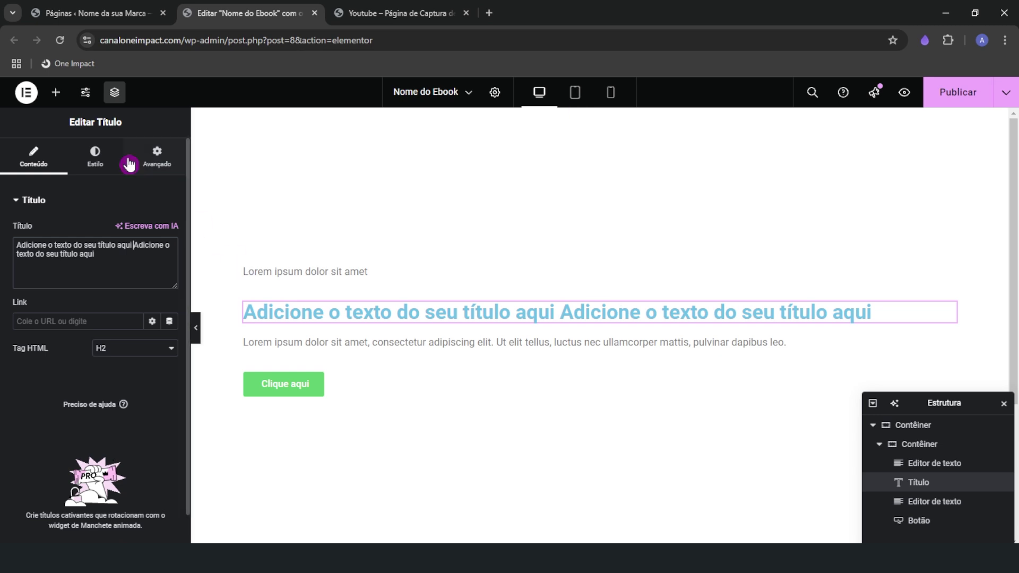
Reselect the doubled heading widget on the page
left_click(157, 158)
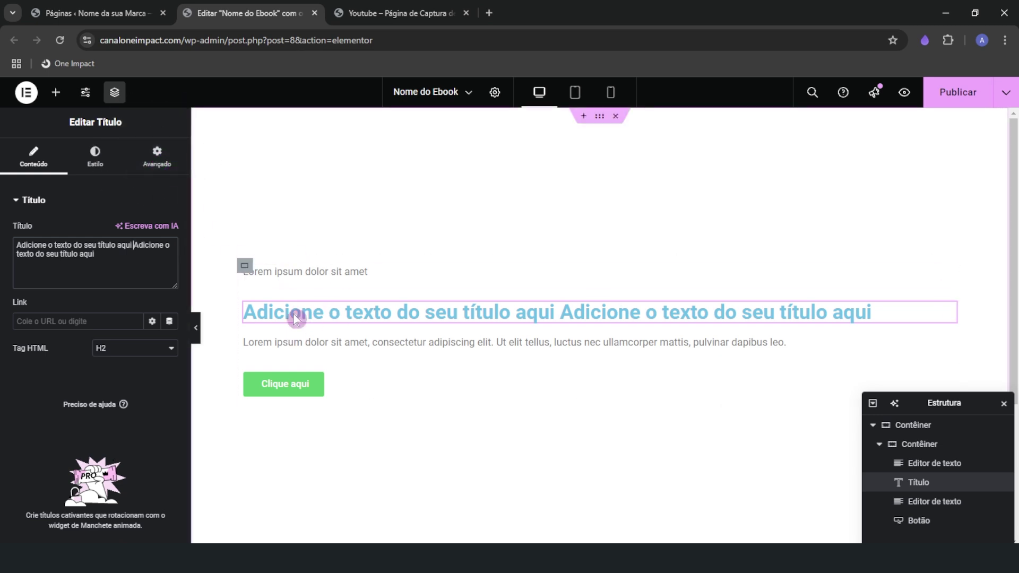
left_click(356, 323)
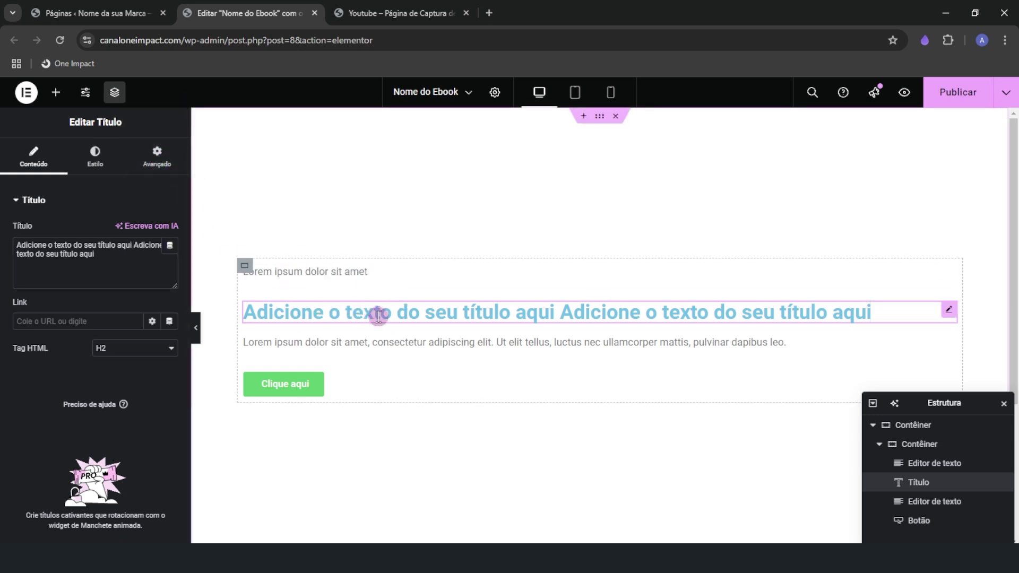
left_click(354, 275)
left_click(377, 343)
left_click(390, 318)
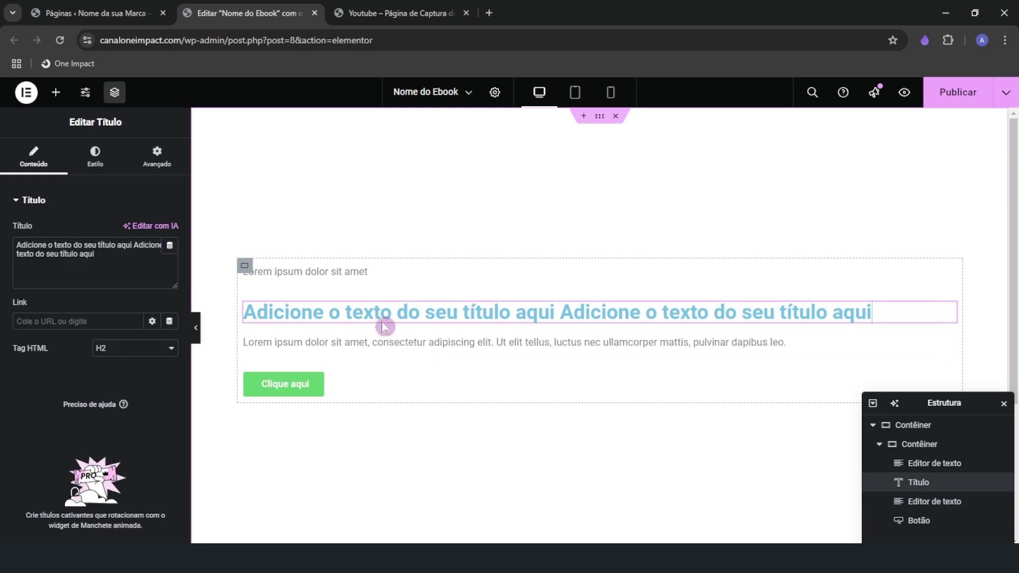
left_click(380, 317)
Give the heading a Personalizado width measured in percent, entering 040
left_click(151, 162)
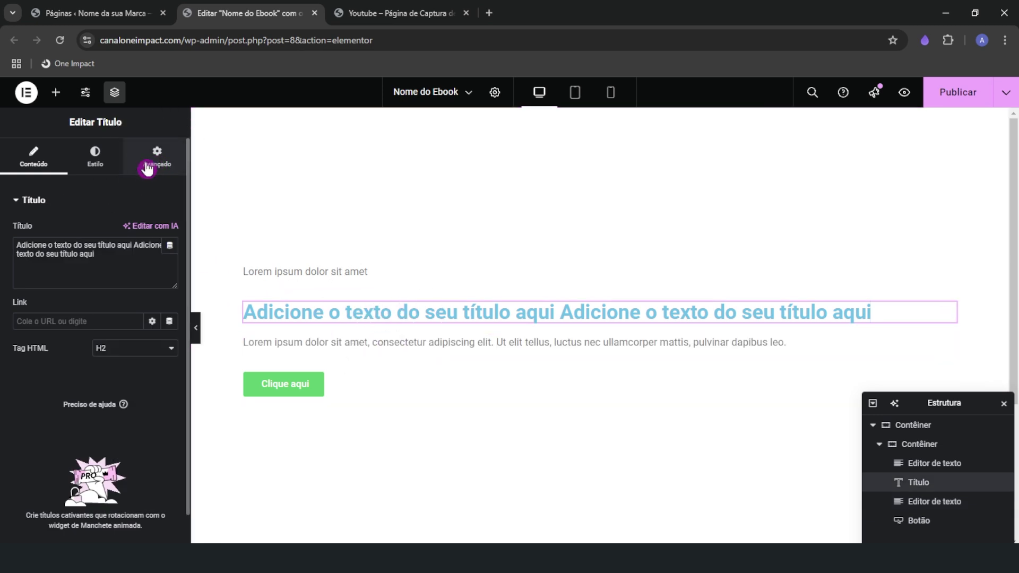
left_click(29, 334)
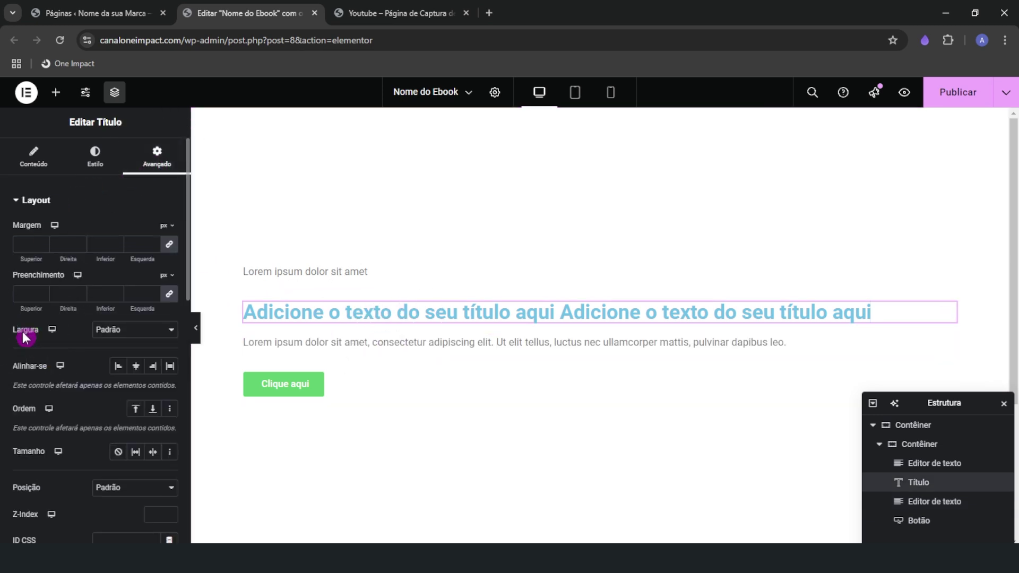
left_click(119, 335)
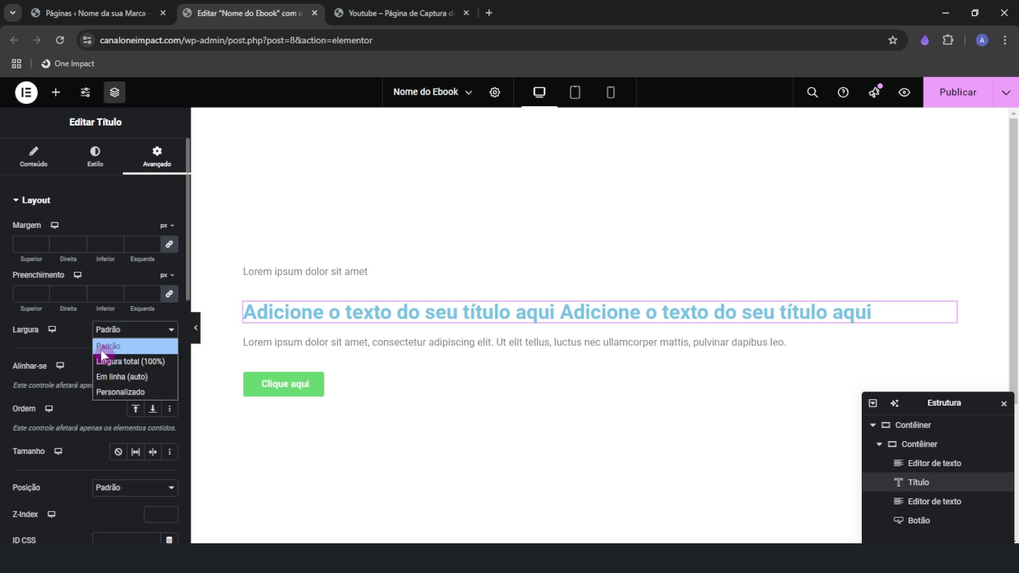
left_click(130, 391)
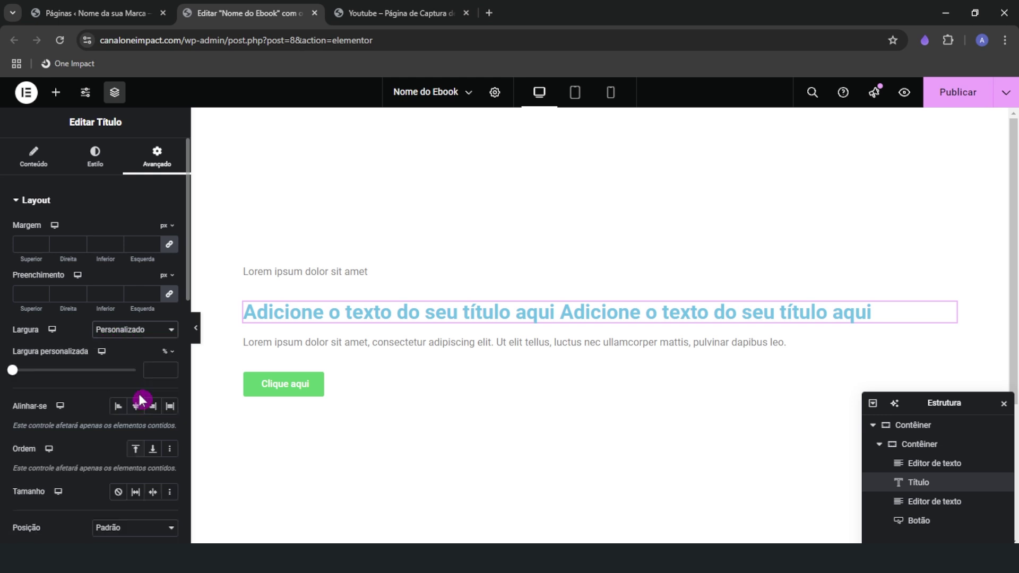
left_click(169, 354)
left_click(166, 378)
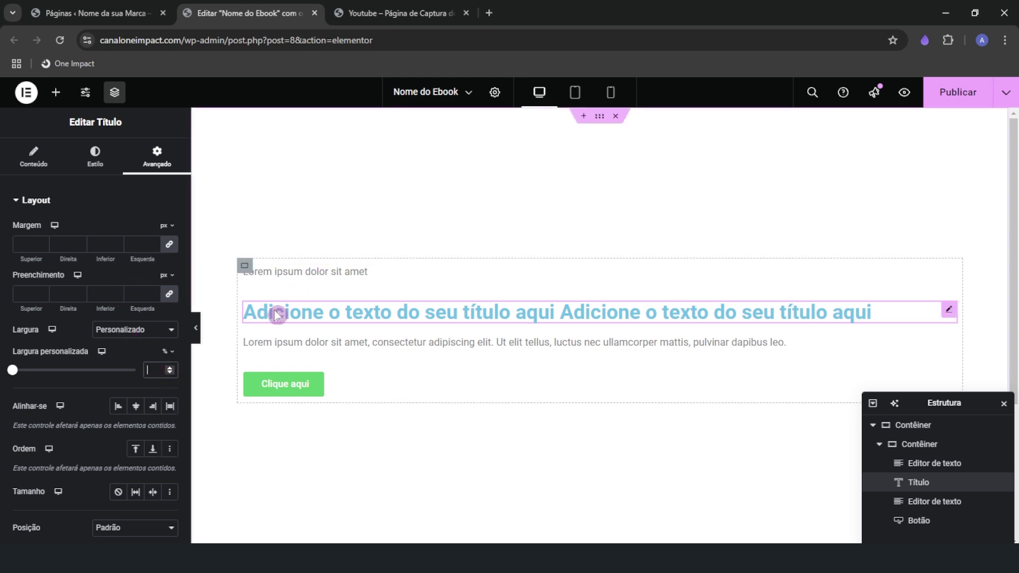
left_click(160, 370)
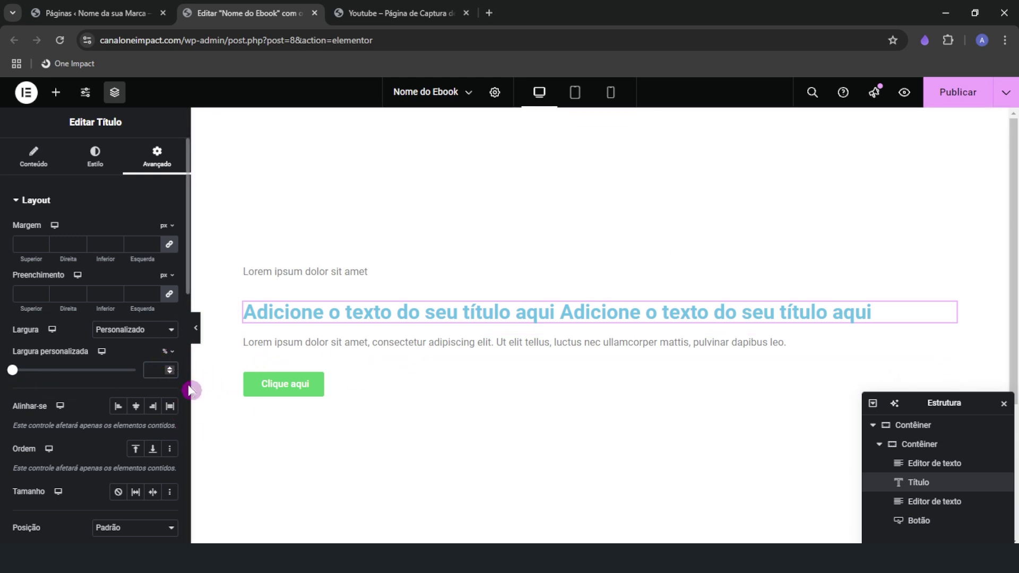
type("0")
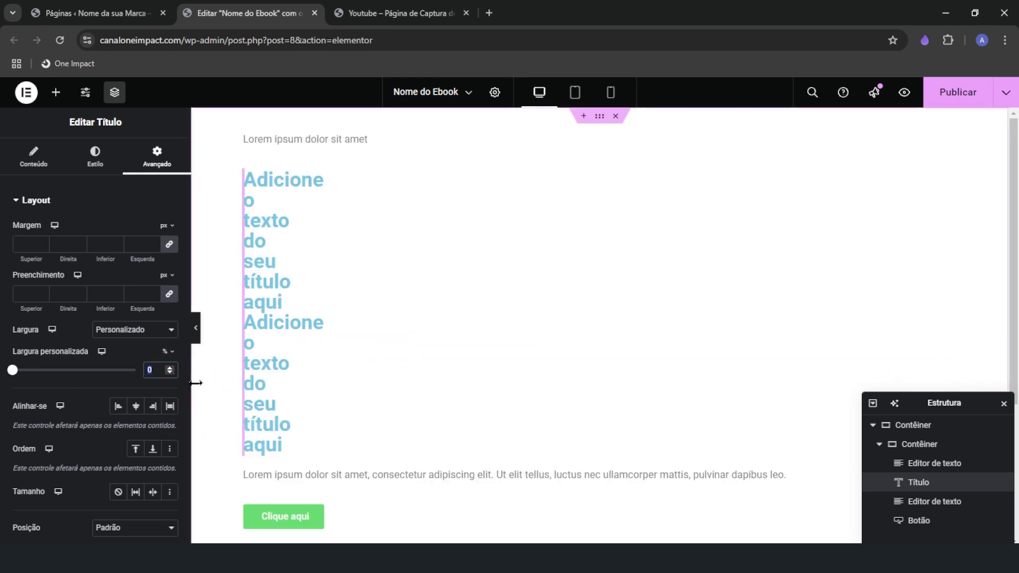
type("40")
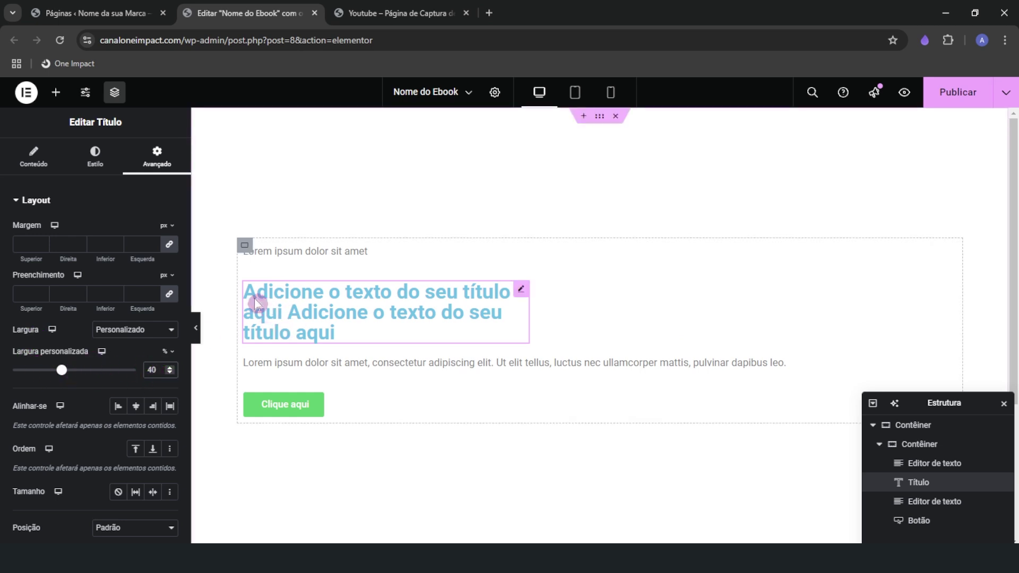
left_click(157, 372)
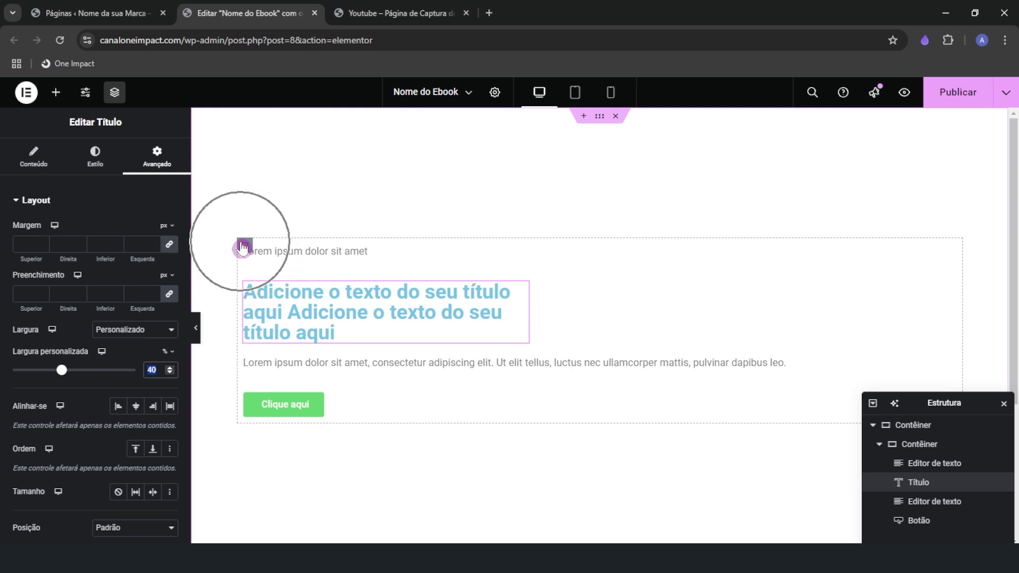
Reselect the inner container and heading, then widen the heading to two lines
left_click(245, 247)
left_click(318, 294)
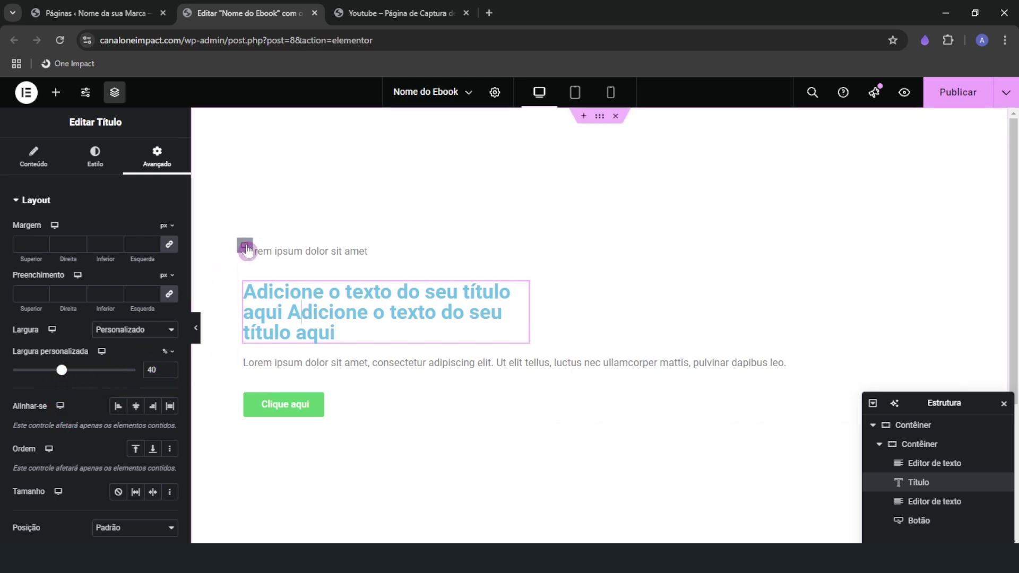
left_click(245, 245)
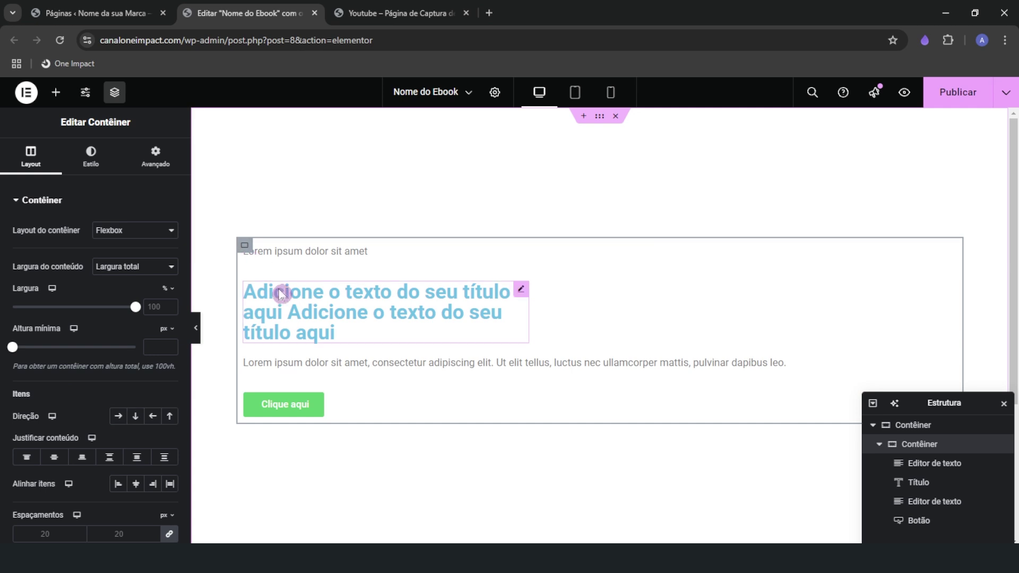
left_click(278, 291)
left_click(75, 371)
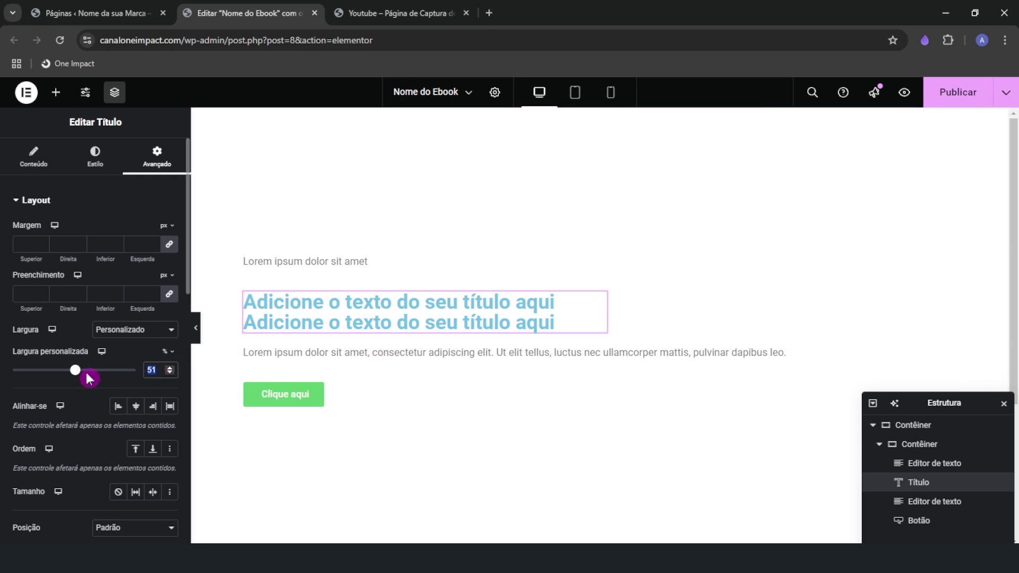
Set the Lorem ipsum text and Clique aqui button to a 100% Personalizado width
left_click(169, 405)
left_click(298, 277)
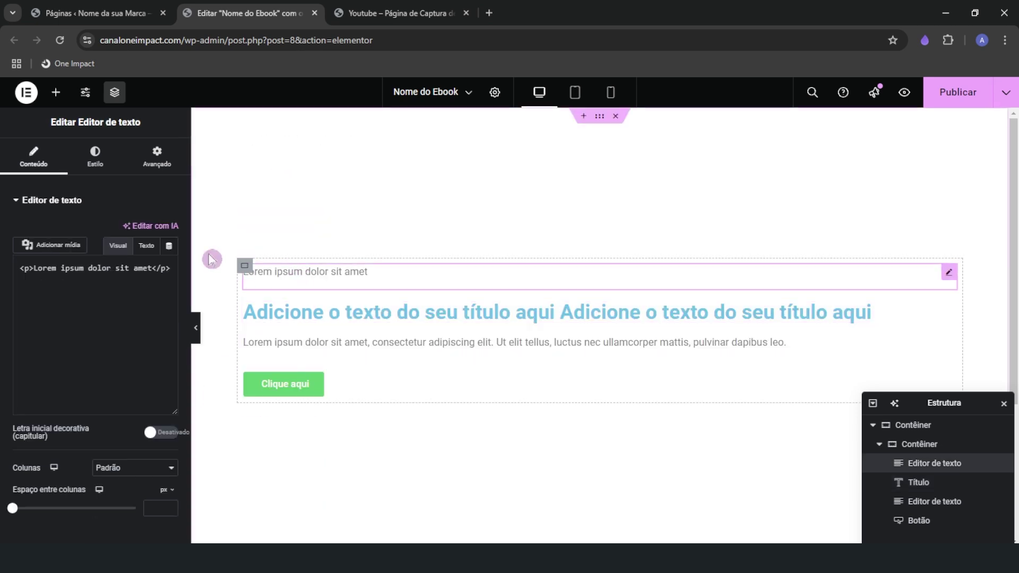
left_click(157, 155)
left_click(155, 331)
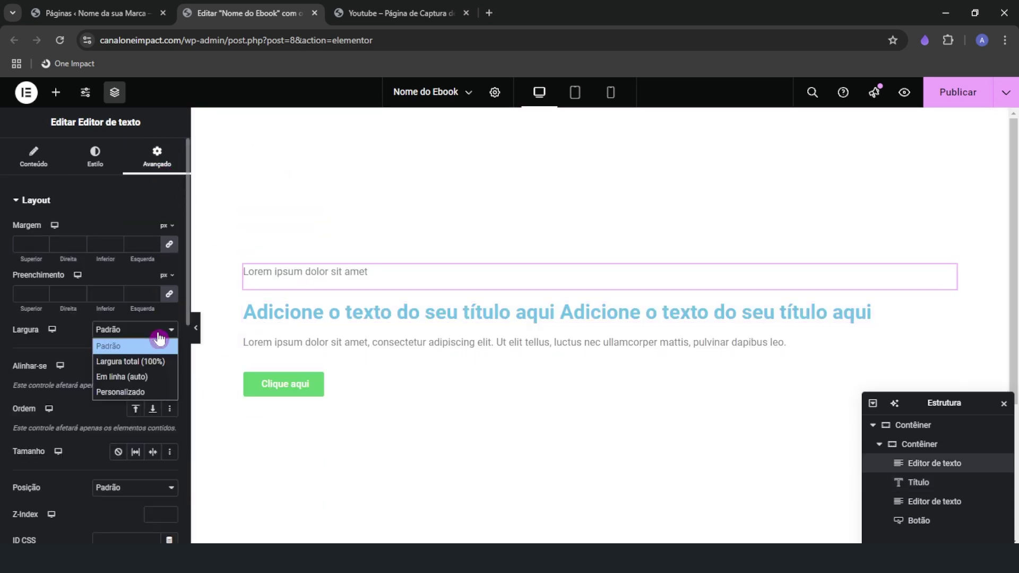
left_click(139, 392)
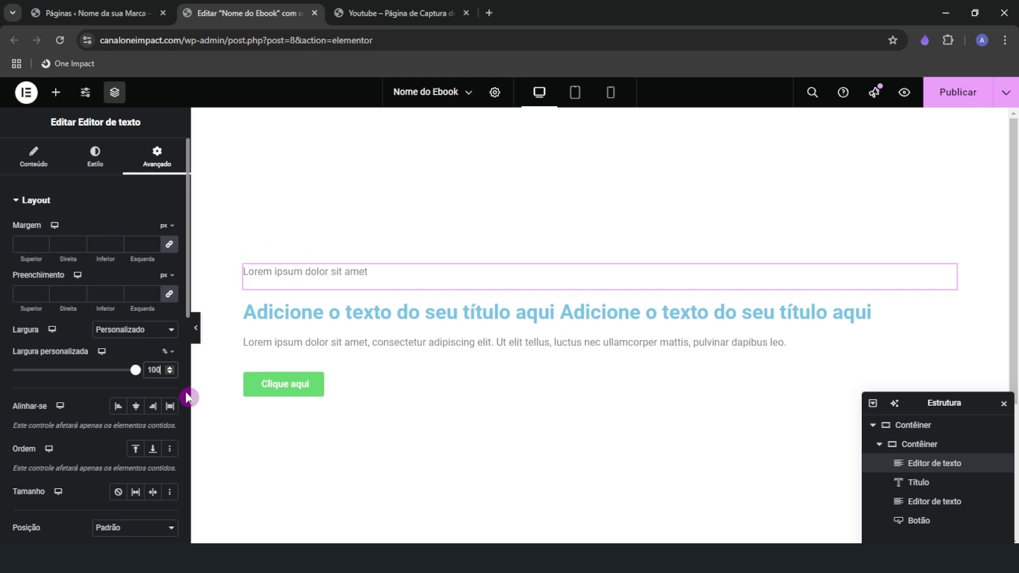
left_click(284, 384)
left_click(152, 373)
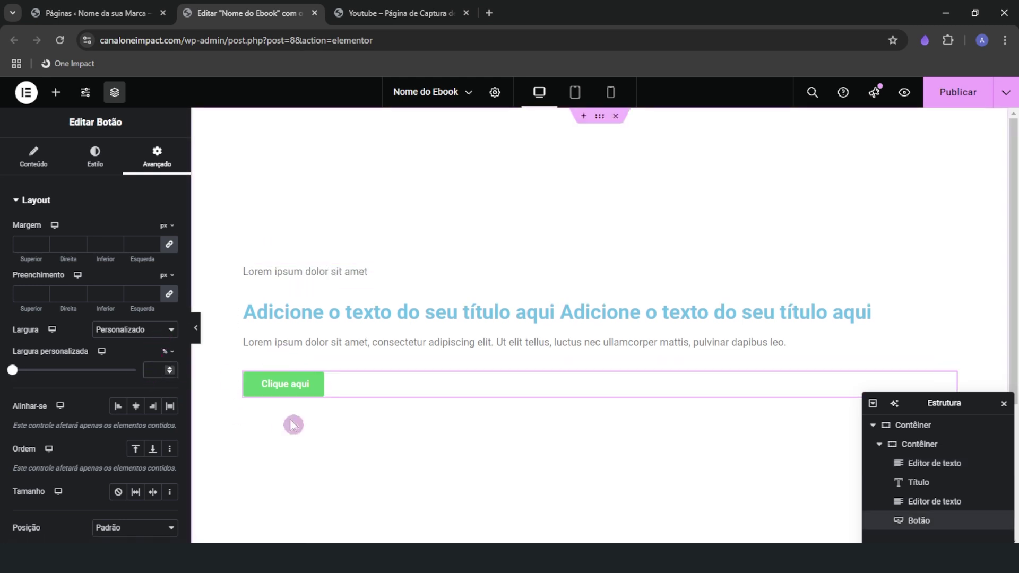
type("100")
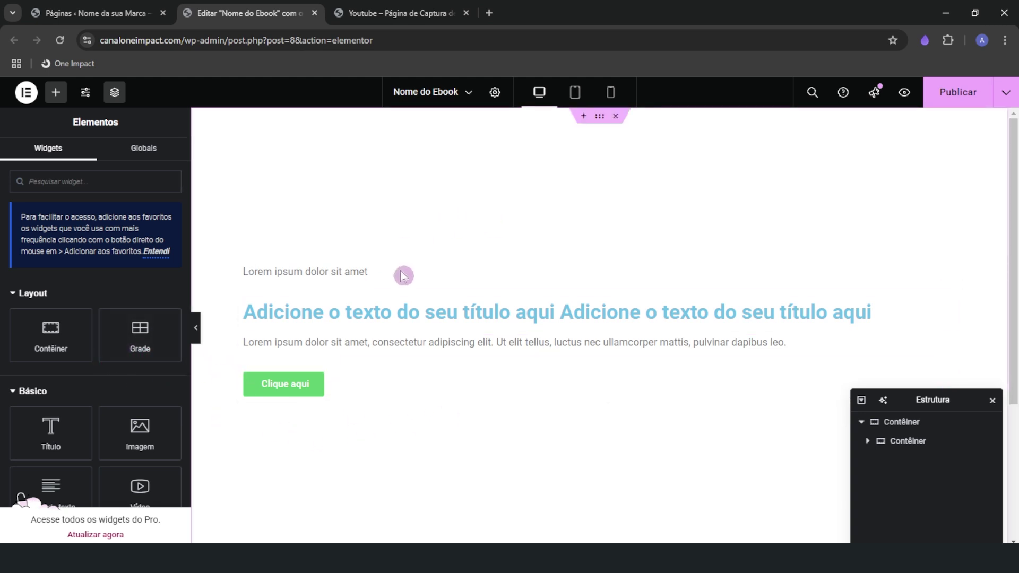
left_click(381, 13)
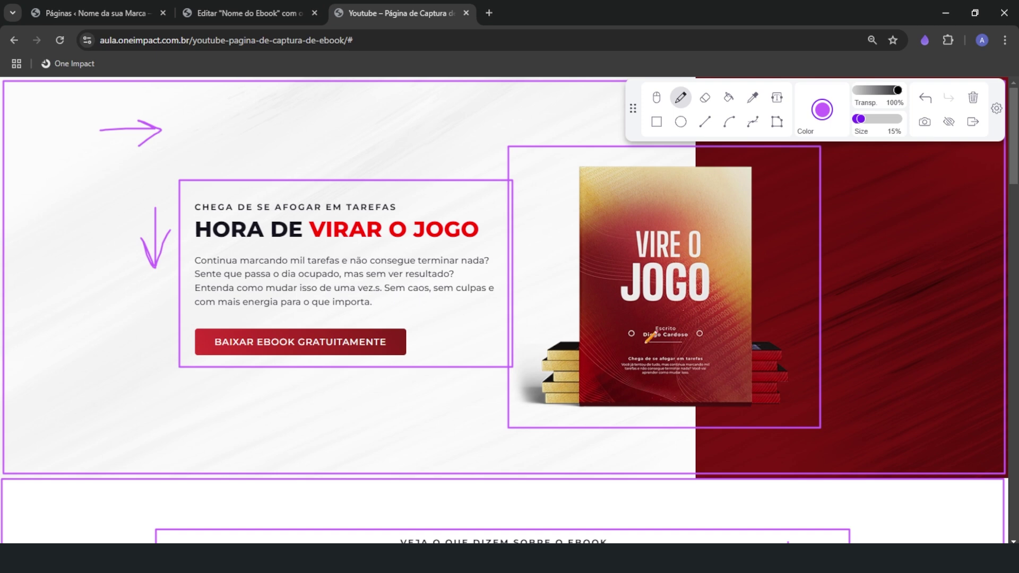
left_click(237, 13)
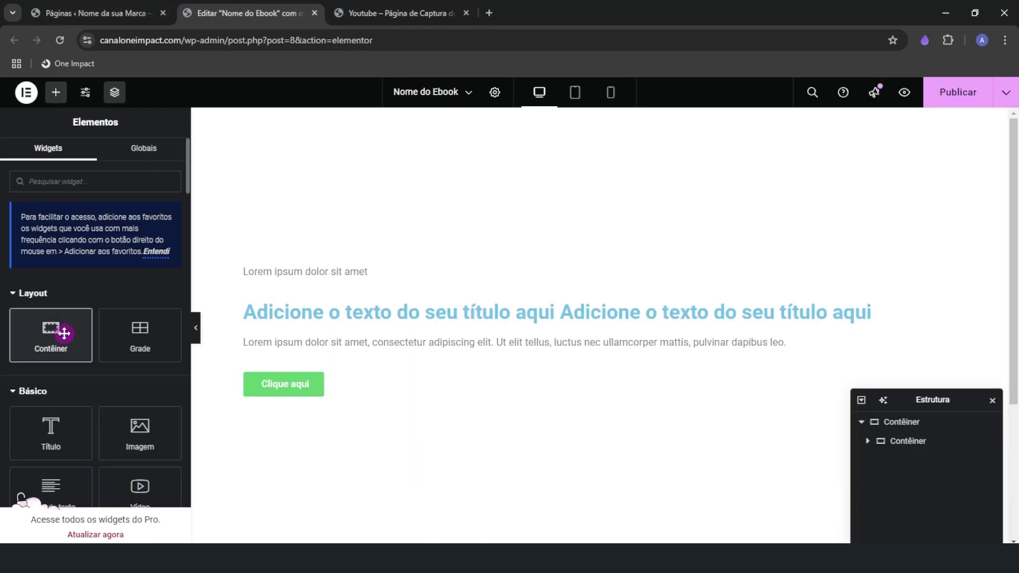
Drag a Contêiner below the Clique aqui button and select the new empty container
left_click_drag(64, 332, 266, 406)
left_click_drag(278, 401, 334, 399)
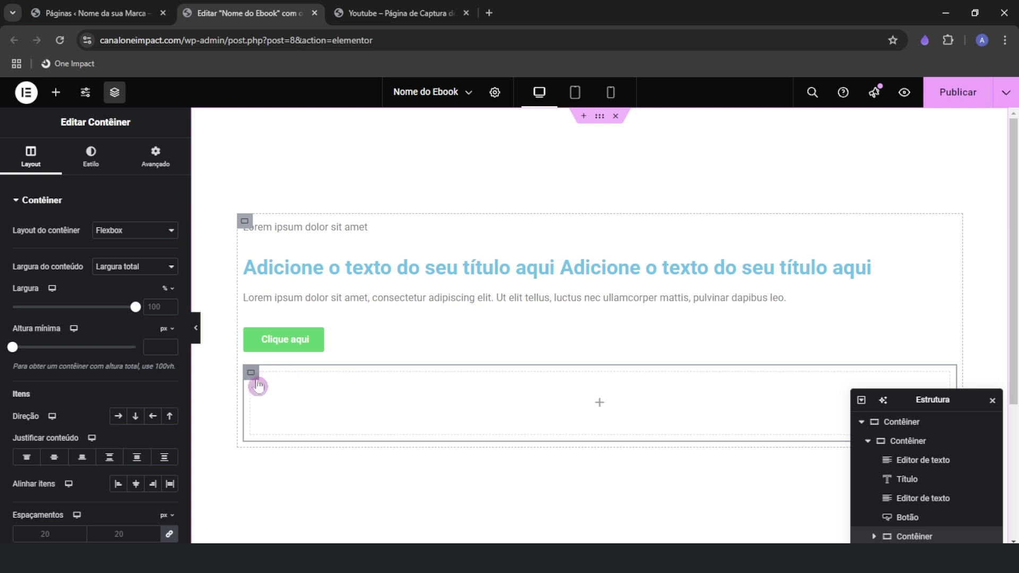
left_click(244, 222)
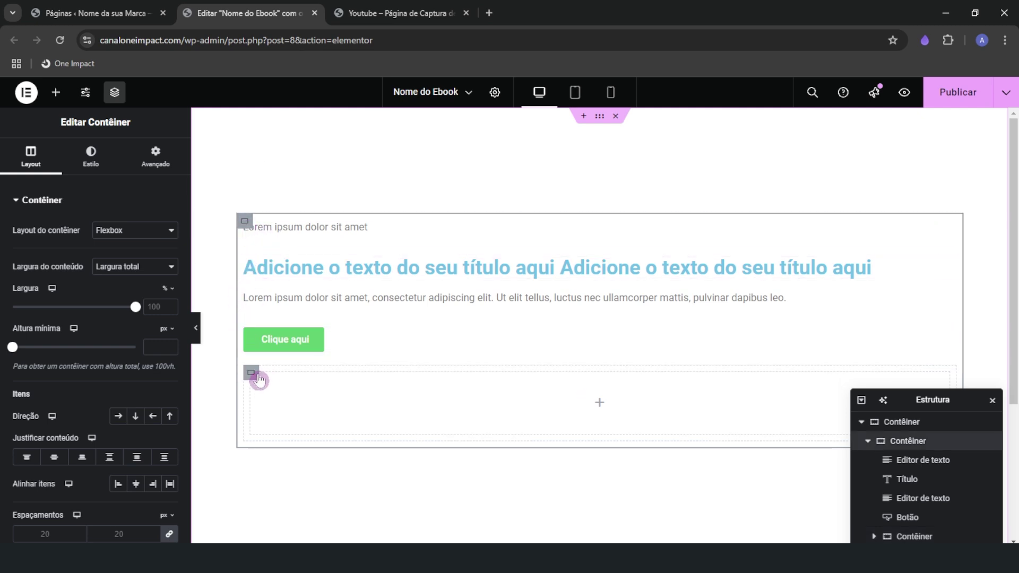
left_click(253, 376)
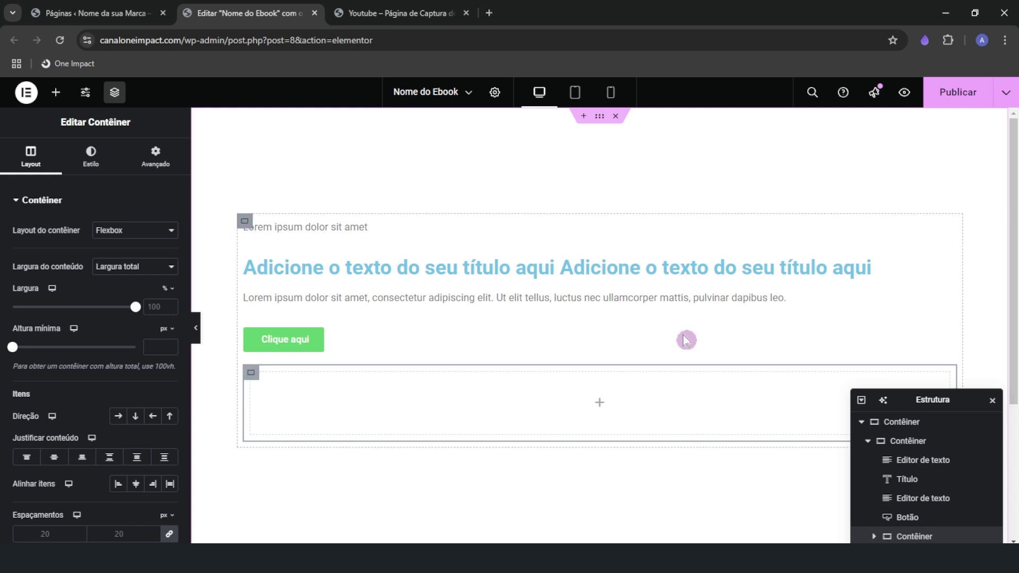
Move the Estrutura list up and delete the extra nested container with Excluir
left_click_drag(909, 400, 886, 205)
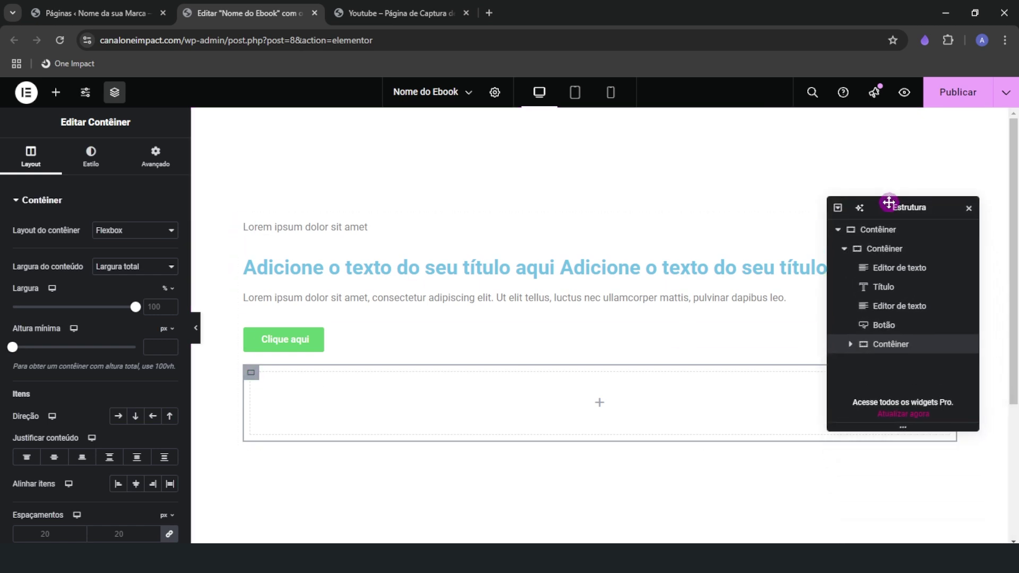
left_click(843, 243)
left_click(877, 229)
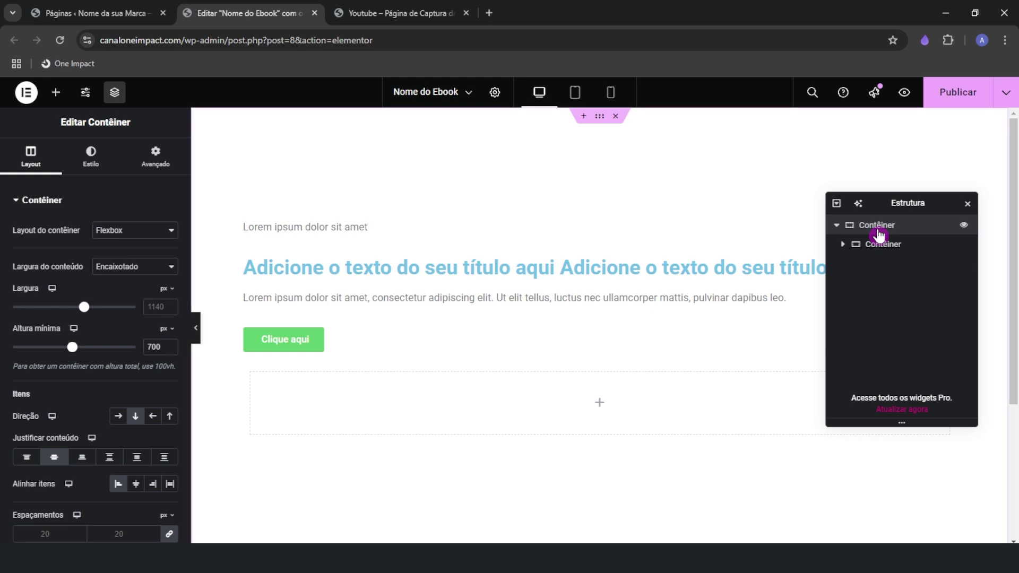
left_click(890, 248)
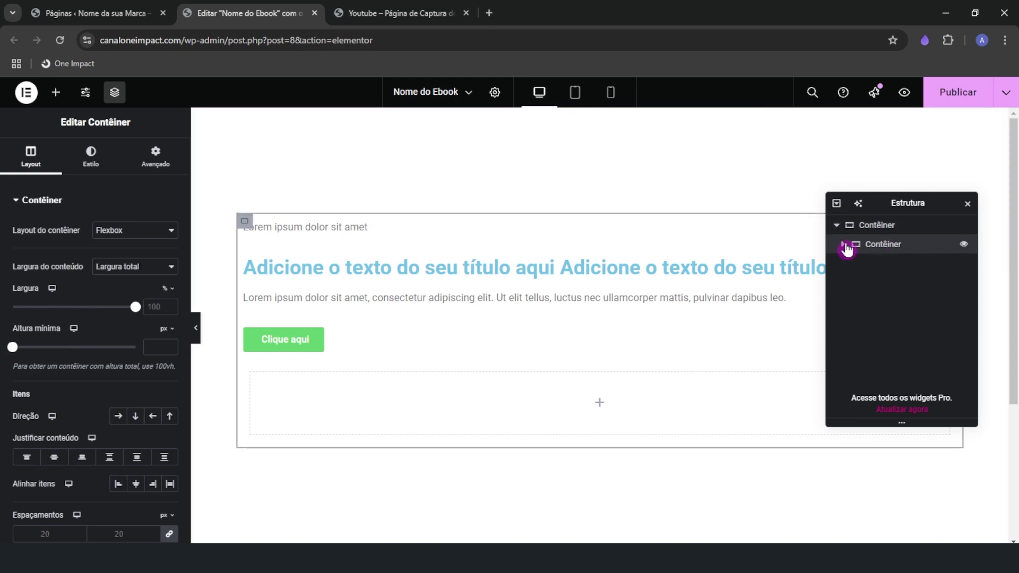
left_click(843, 244)
left_click(900, 342)
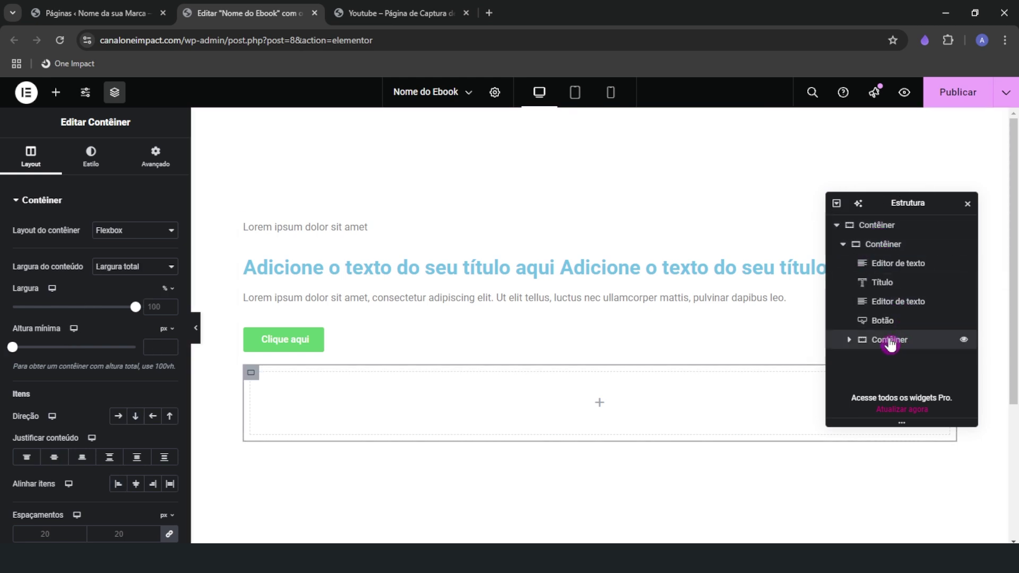
left_click(887, 245)
right_click(886, 279)
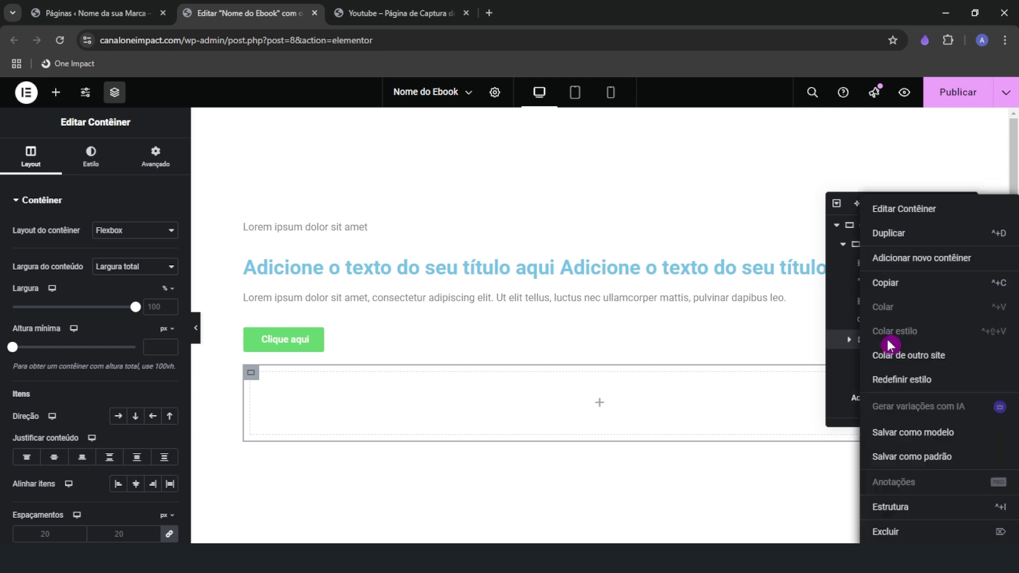
left_click(899, 532)
Add a fresh empty container below the text-and-button block, then view the ebook landing page
left_click_drag(57, 324, 295, 403)
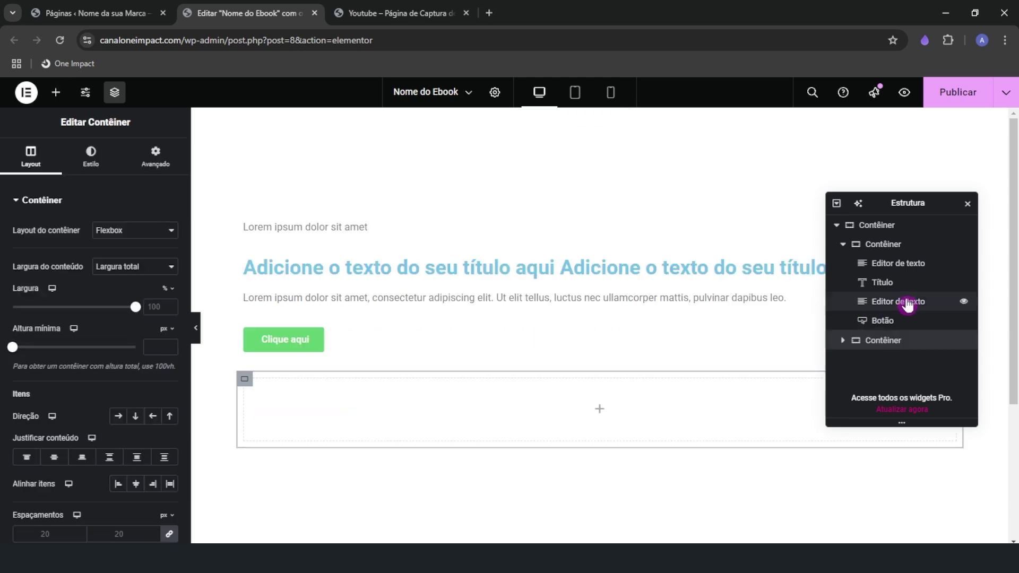
left_click(843, 244)
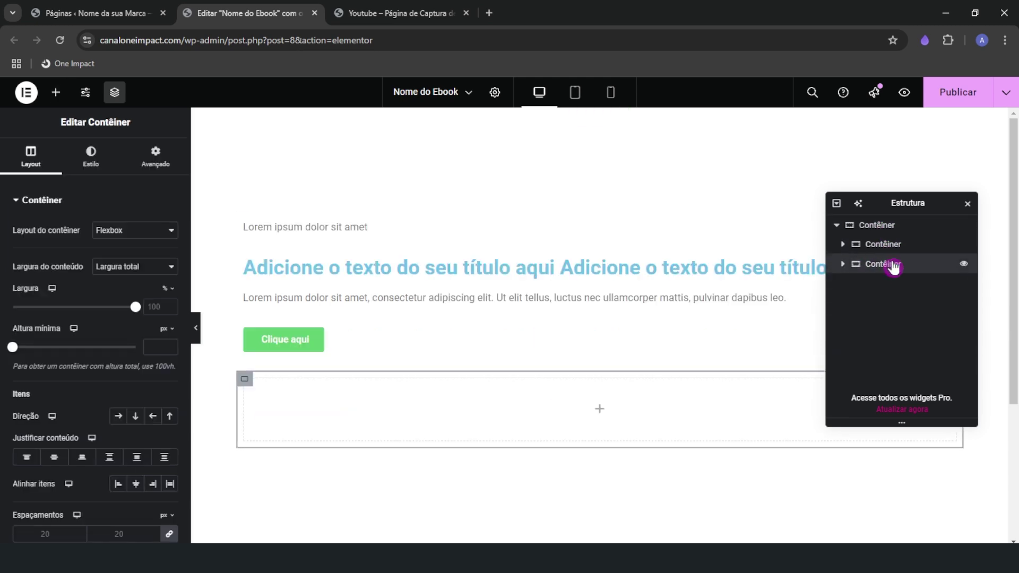
left_click(884, 228)
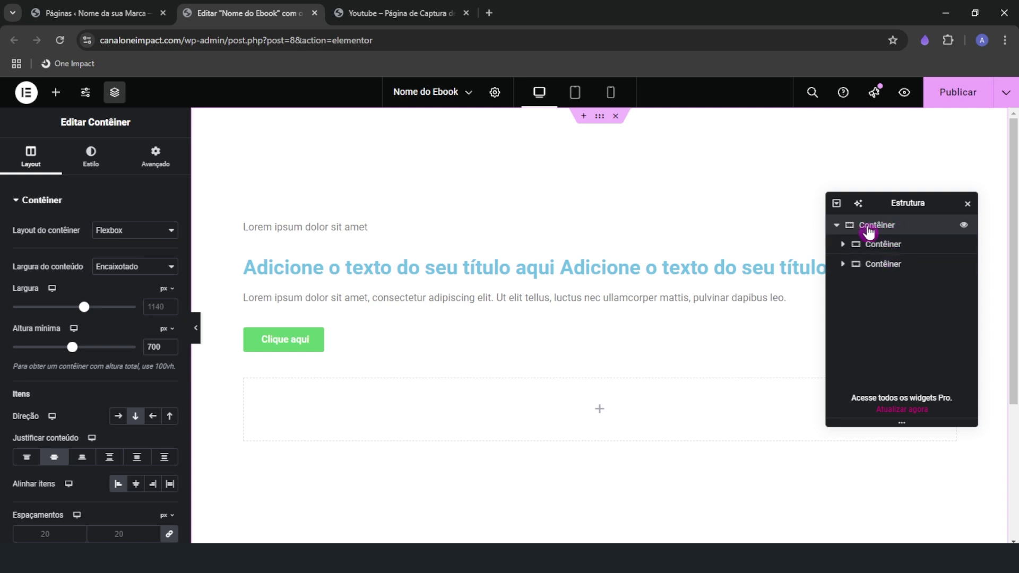
left_click(909, 246)
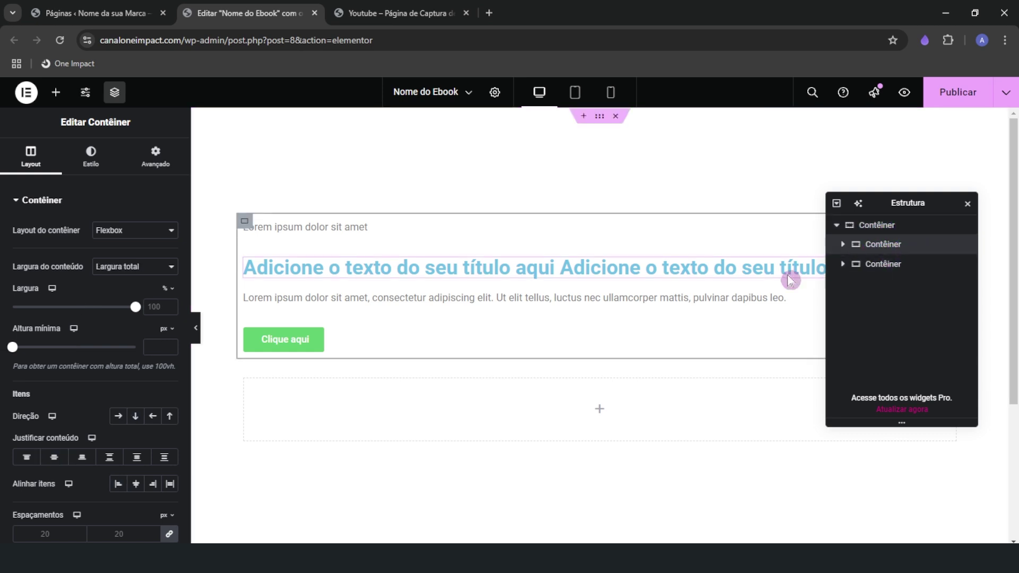
left_click(884, 274)
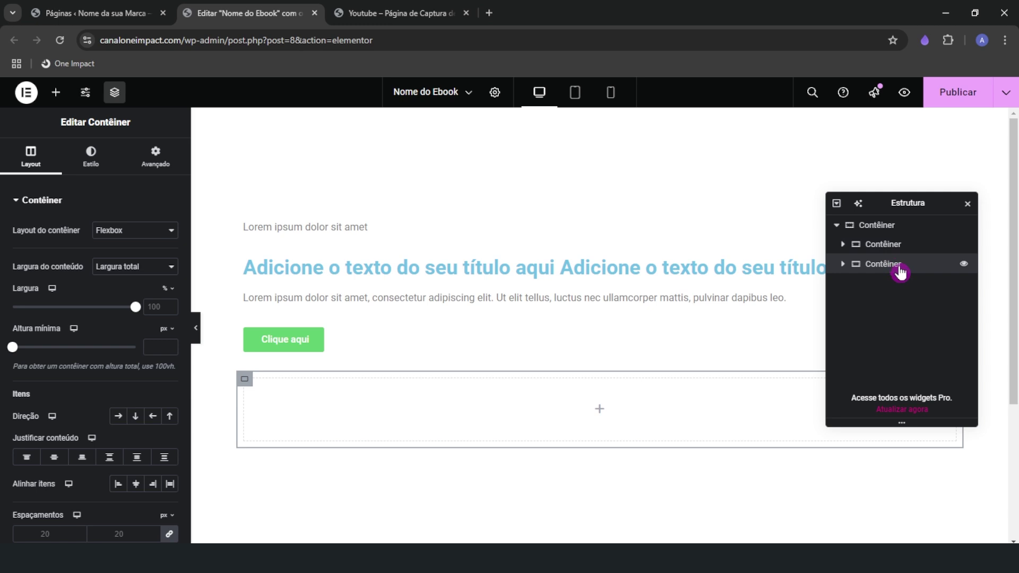
left_click(419, 11)
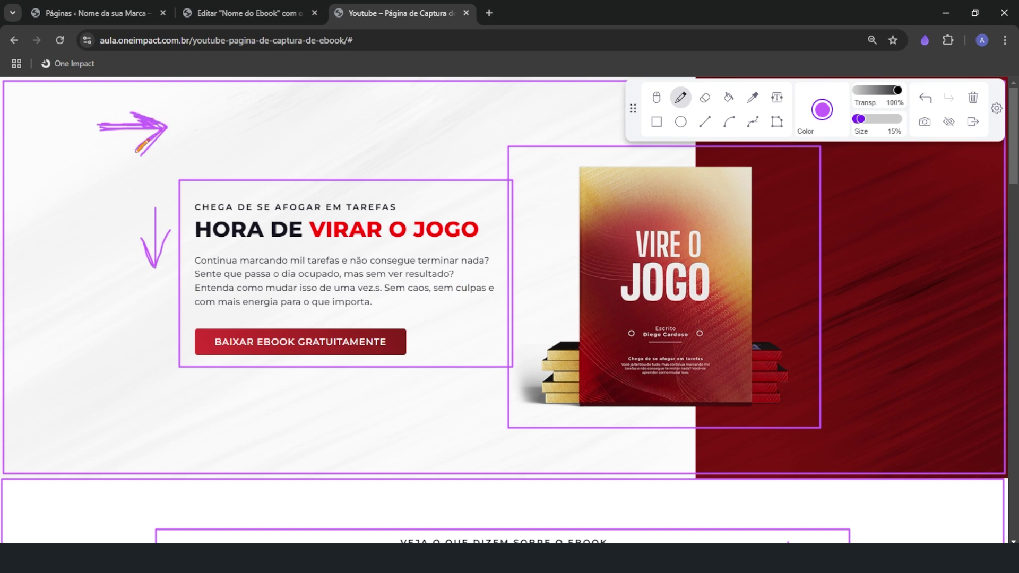
Set the top-level Contêiner to Direção Linha - horizontal with Alinhar itens Centro
left_click(215, 13)
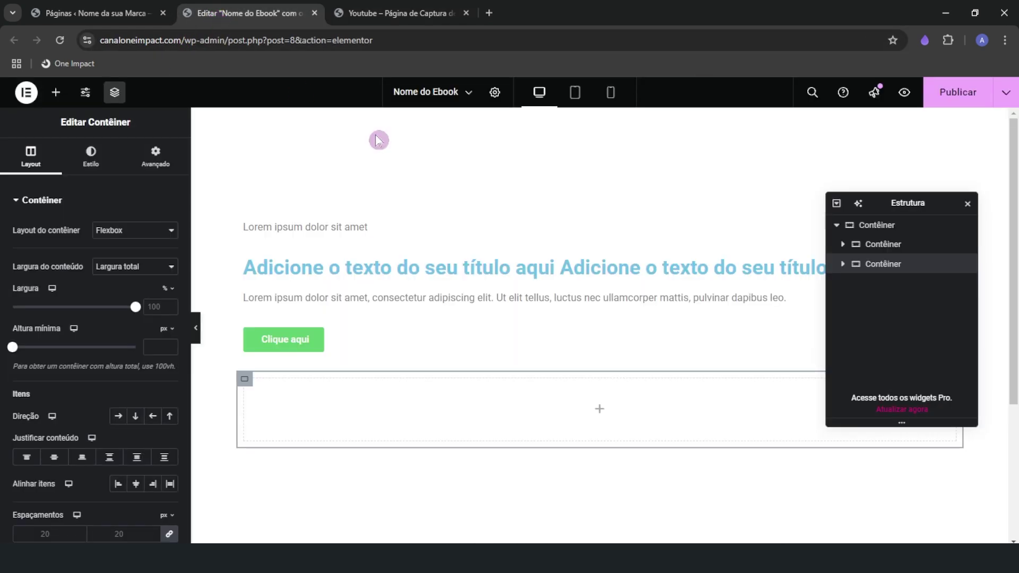
left_click(885, 228)
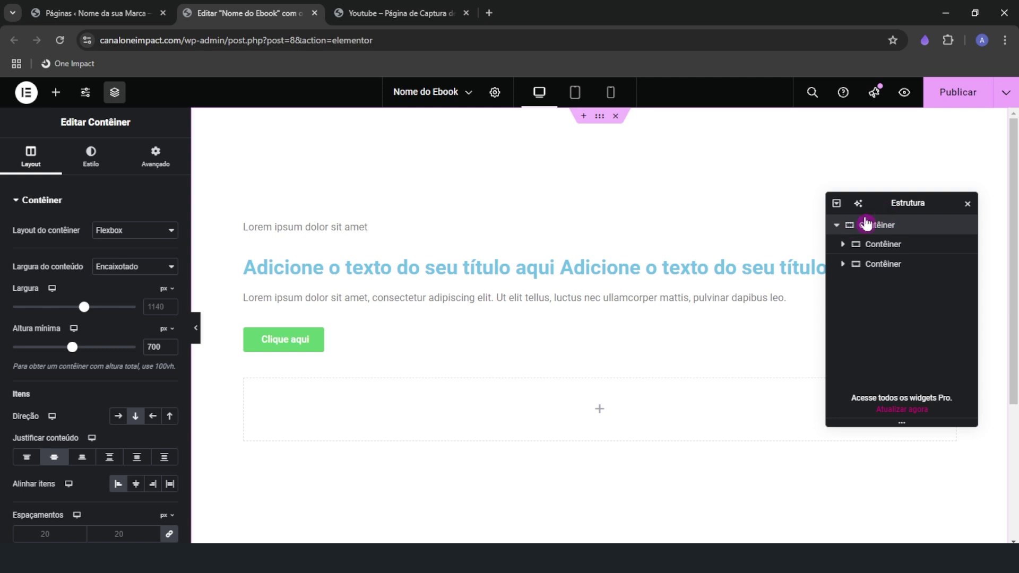
left_click(119, 419)
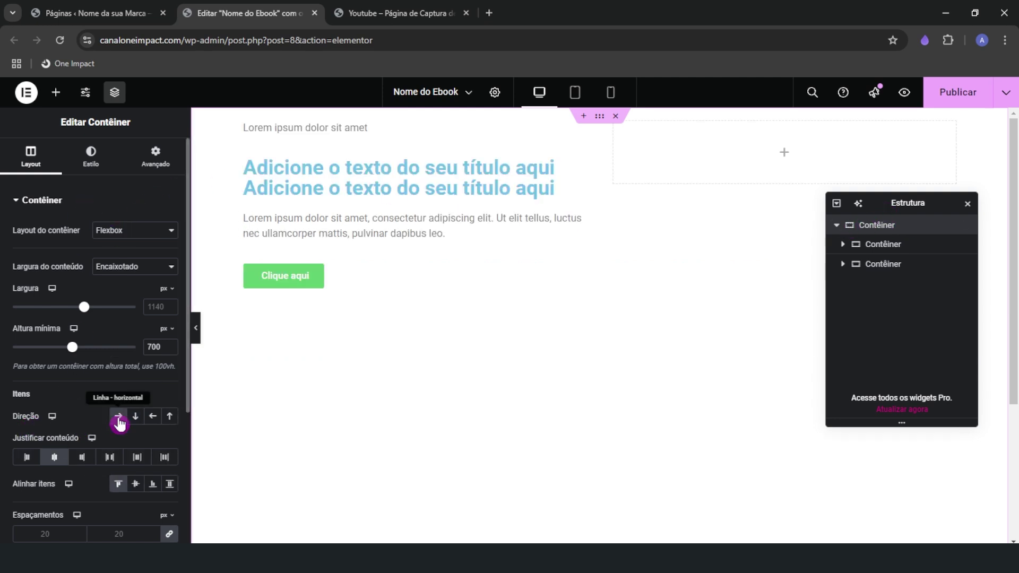
left_click(135, 483)
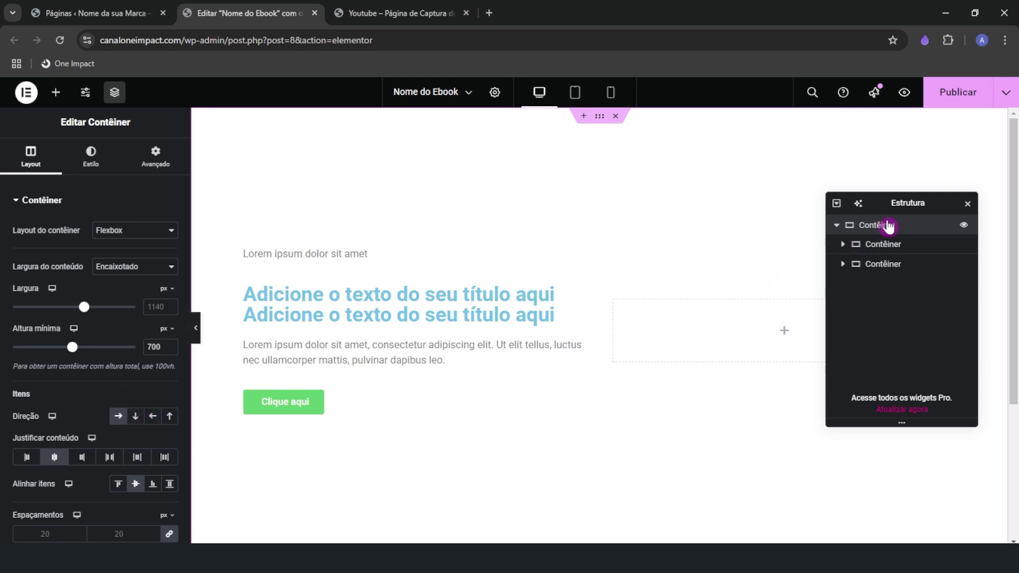
left_click(135, 417)
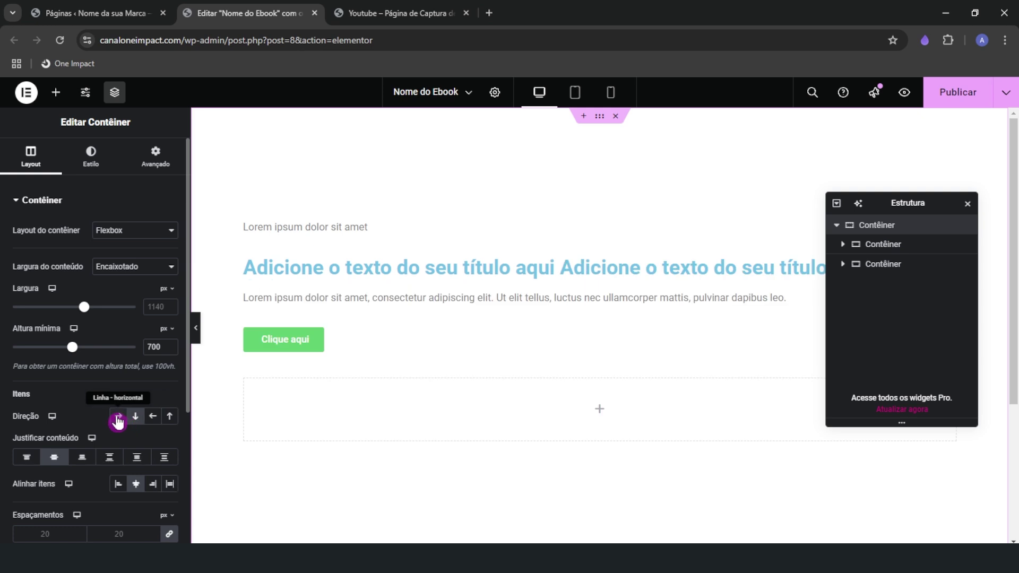
left_click(118, 416)
left_click(136, 417)
Drop an Imagem widget into the right-hand empty container
left_click(126, 425)
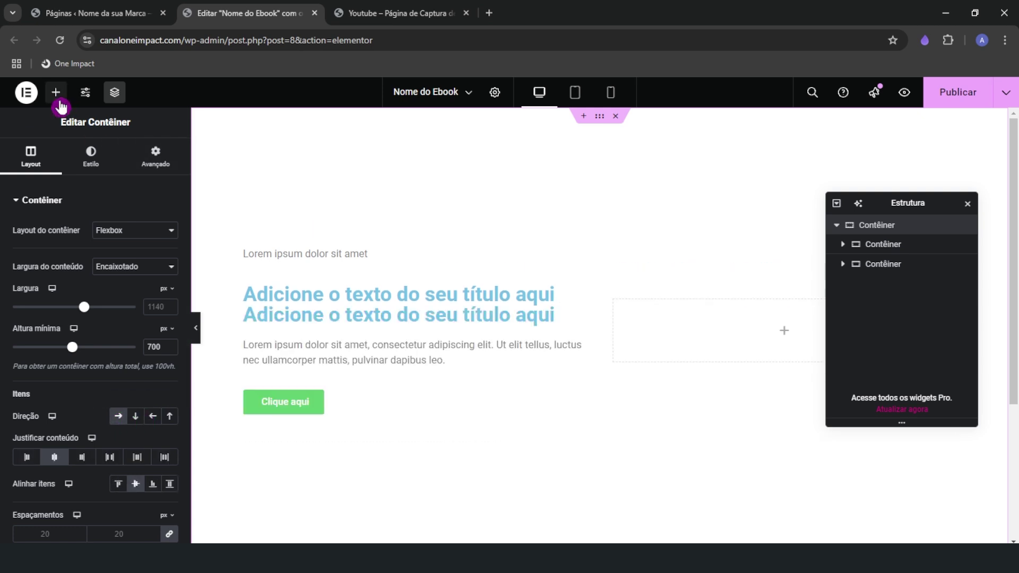
left_click(56, 93)
left_click_drag(139, 431, 684, 326)
left_click(967, 203)
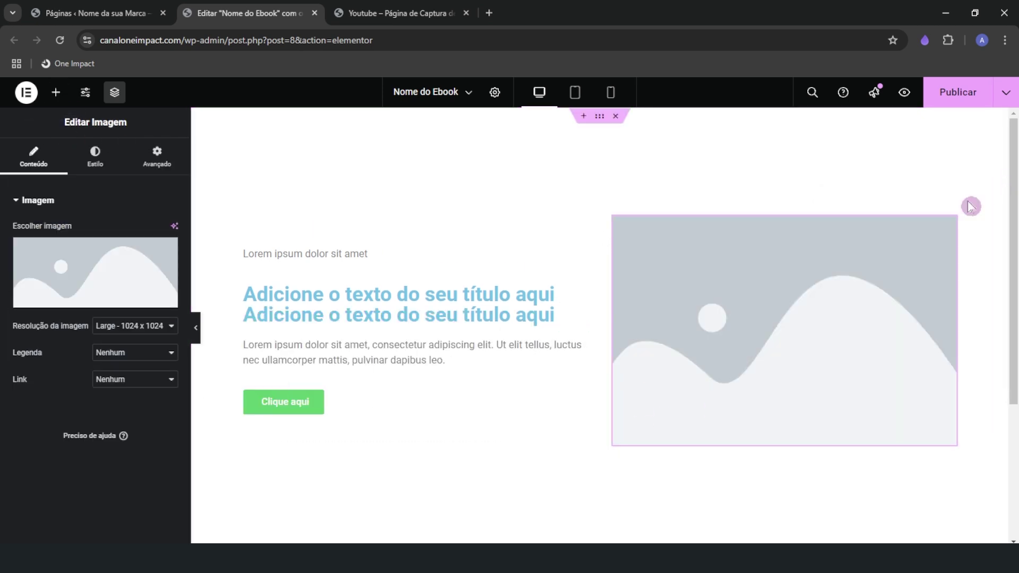
left_click(196, 327)
left_click(5, 327)
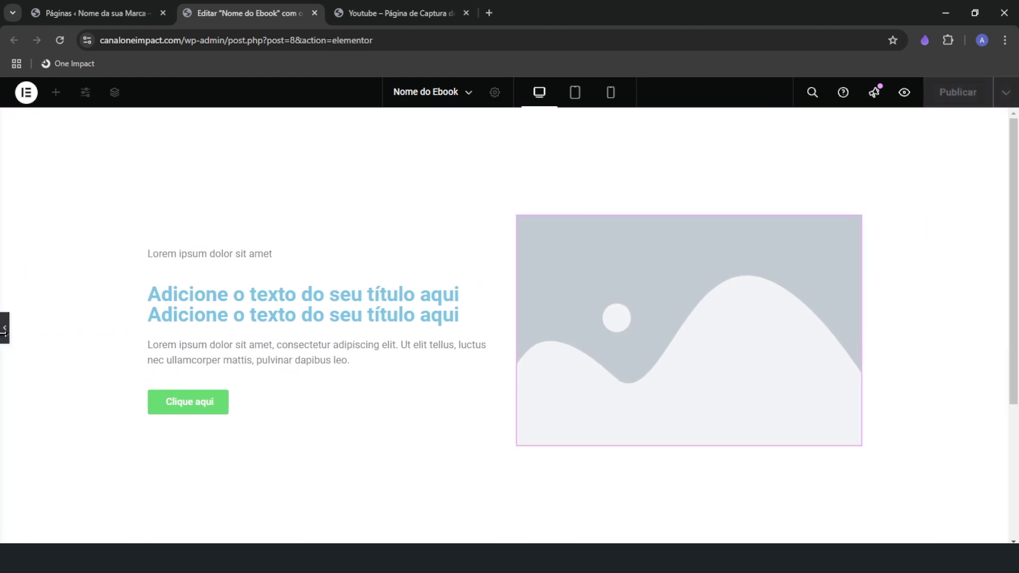
Keep the section in row direction, text left and image right, then view the reference page
left_click(600, 128)
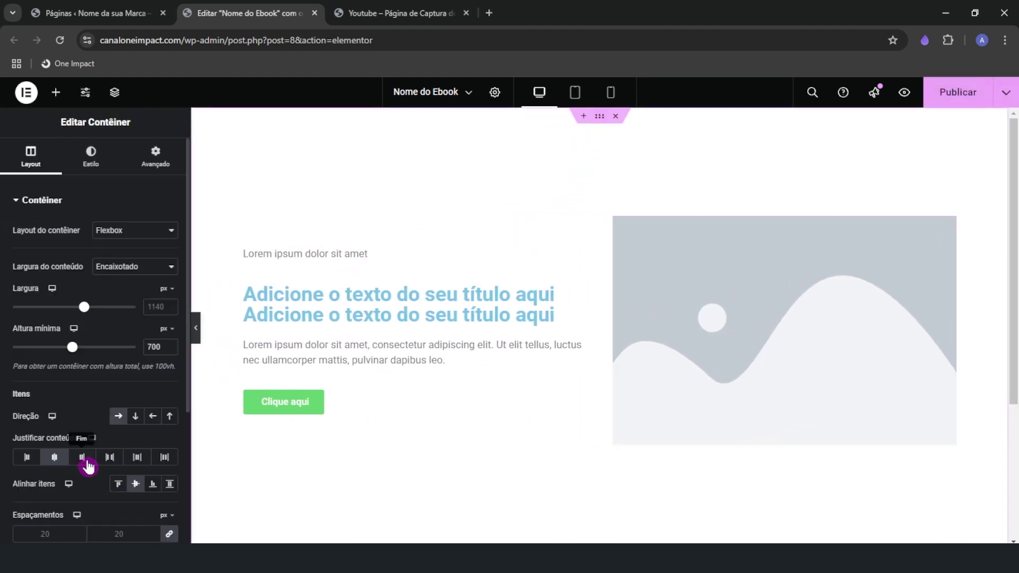
left_click(136, 416)
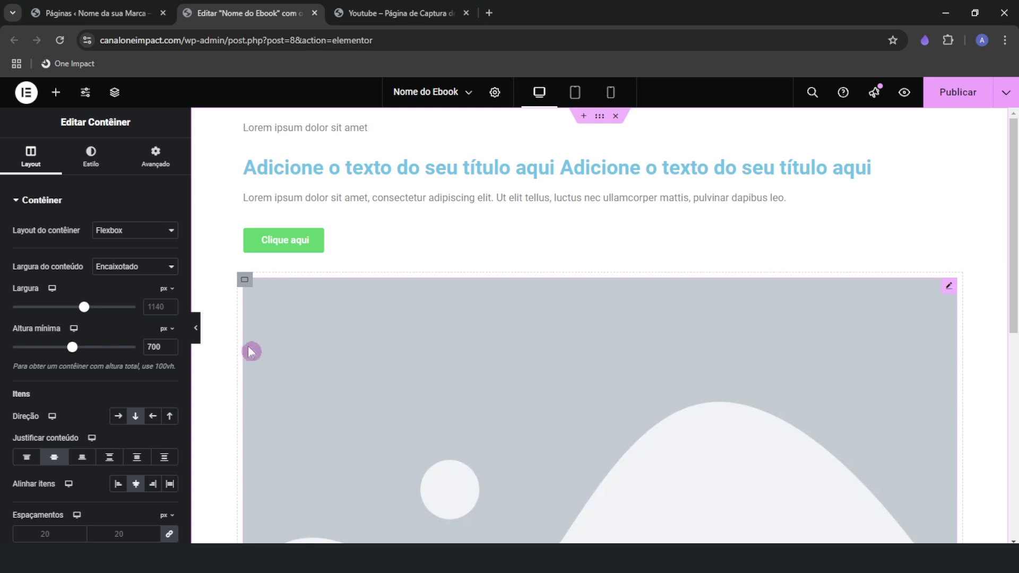
left_click(118, 416)
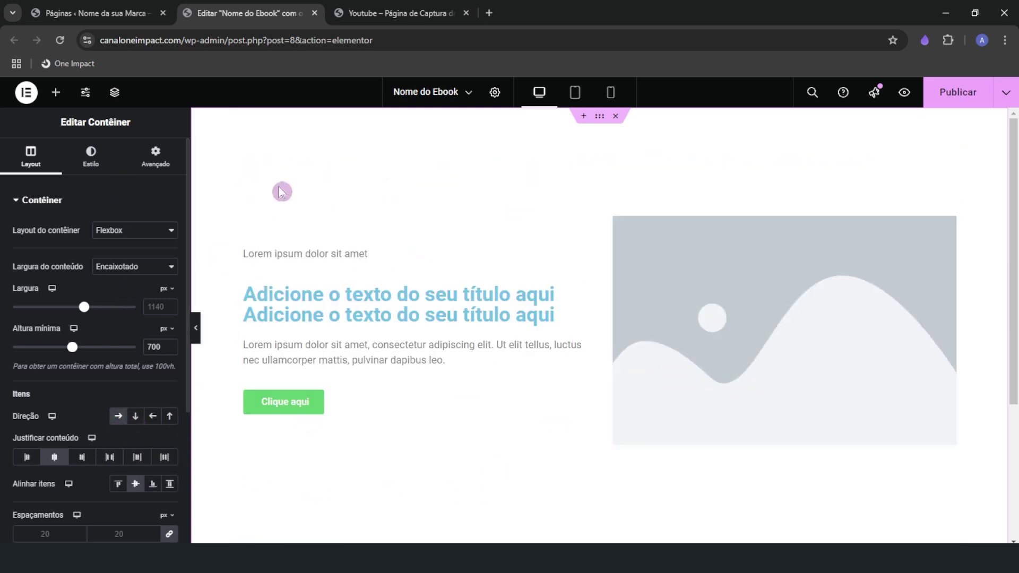
left_click(372, 11)
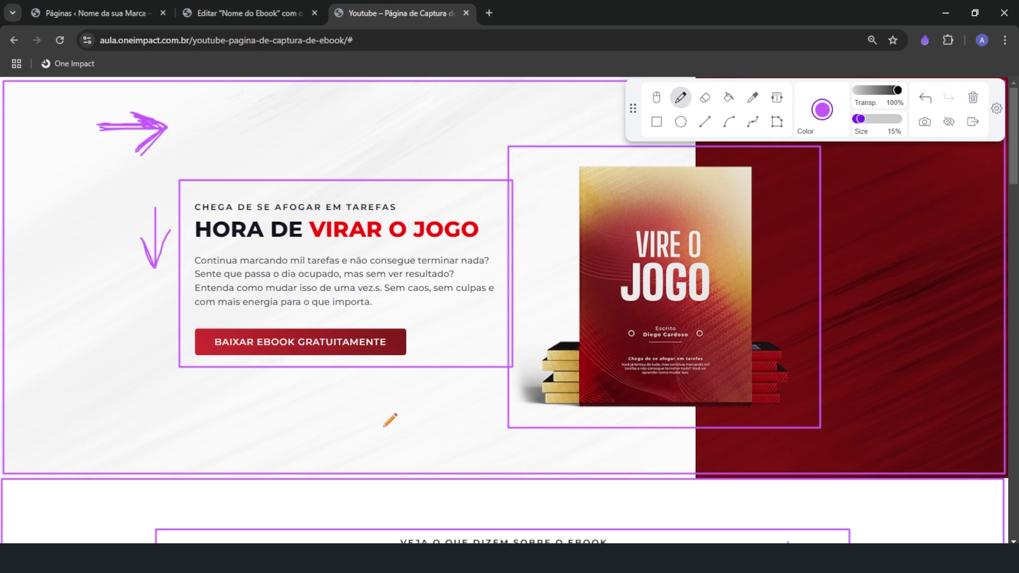
Draw purple rectangles around the learning-points text column and the stacked-book image
scroll(277, 484, "down", 10)
scroll(274, 485, "up", 8)
scroll(278, 484, "down", 6)
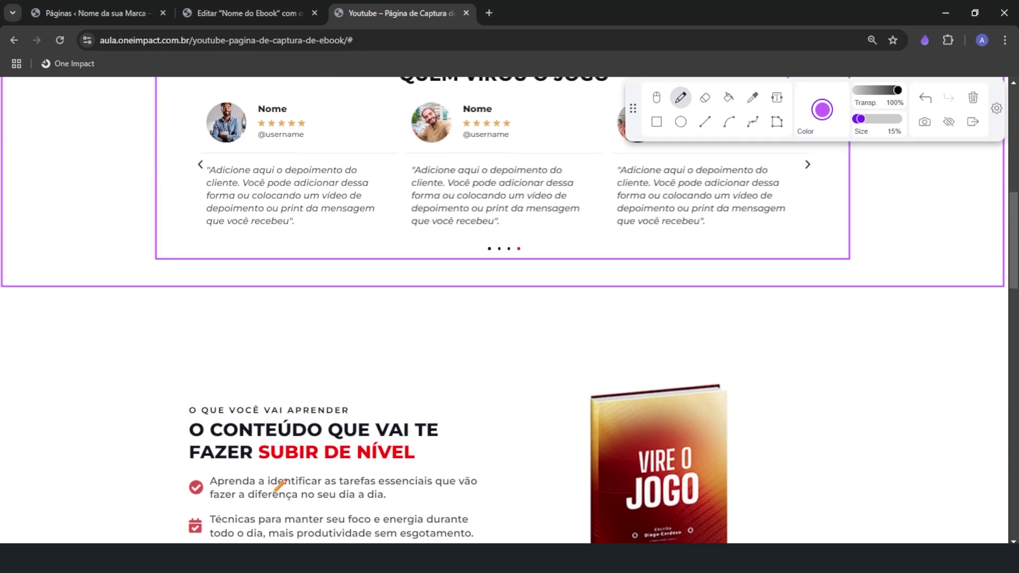
scroll(278, 485, "down", 5)
scroll(278, 483, "up", 1)
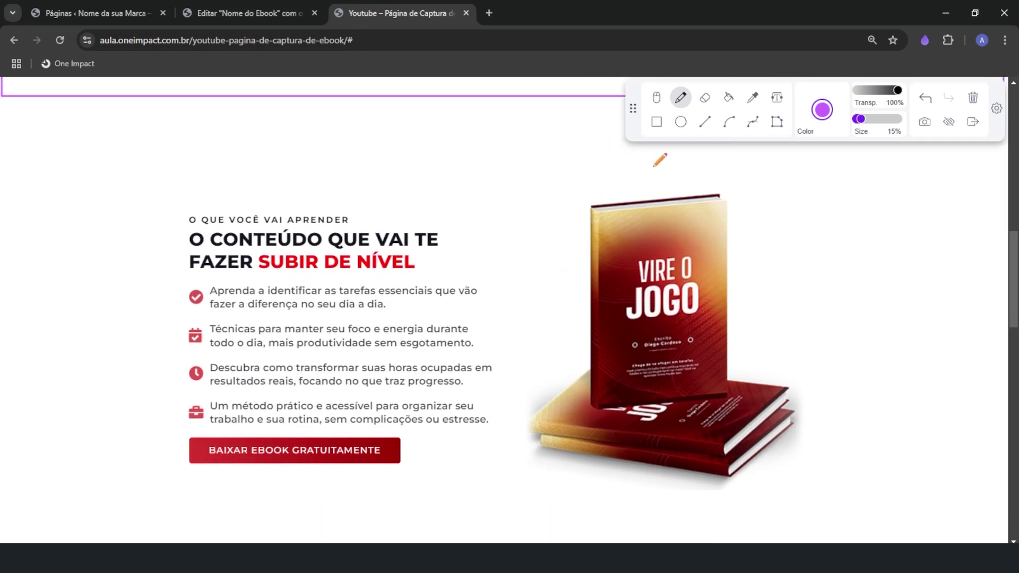
mouse_move(230, 260)
left_mouse_down()
mouse_move(509, 484)
mouse_move(501, 477)
left_mouse_up()
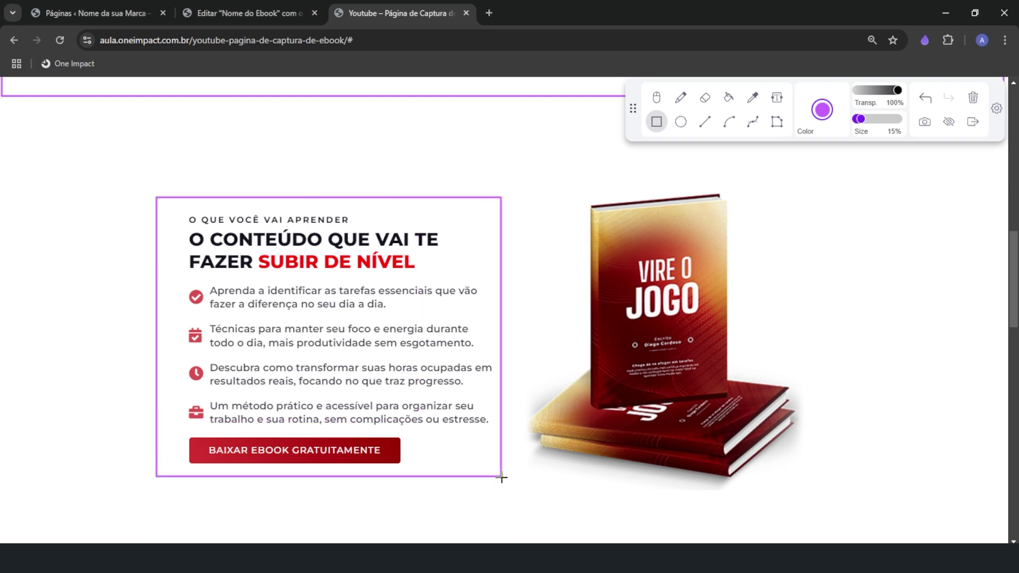
left_click_drag(507, 168, 822, 503)
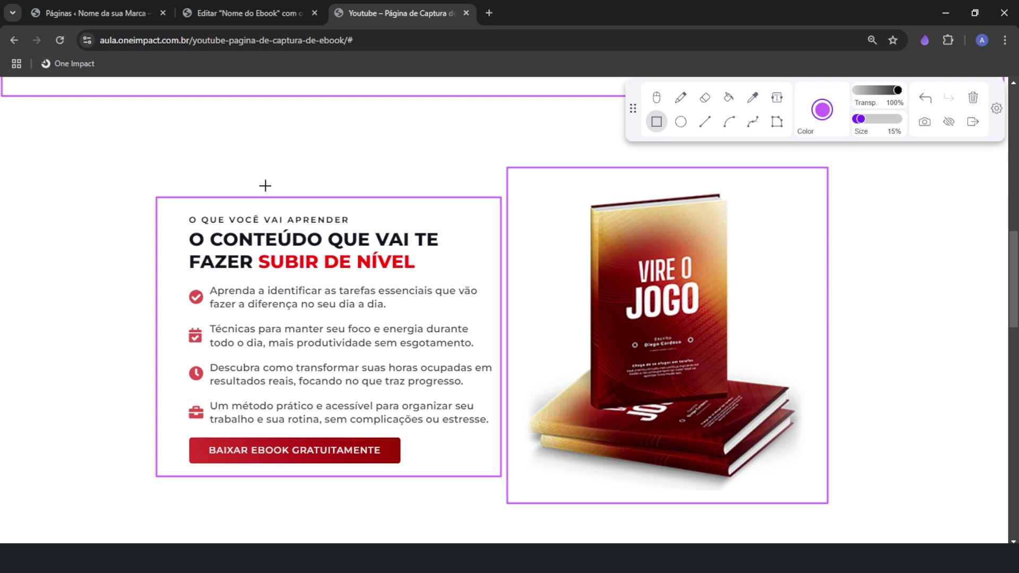
Glance at the page editor, then return to and scroll the reference landing page
left_click(250, 12)
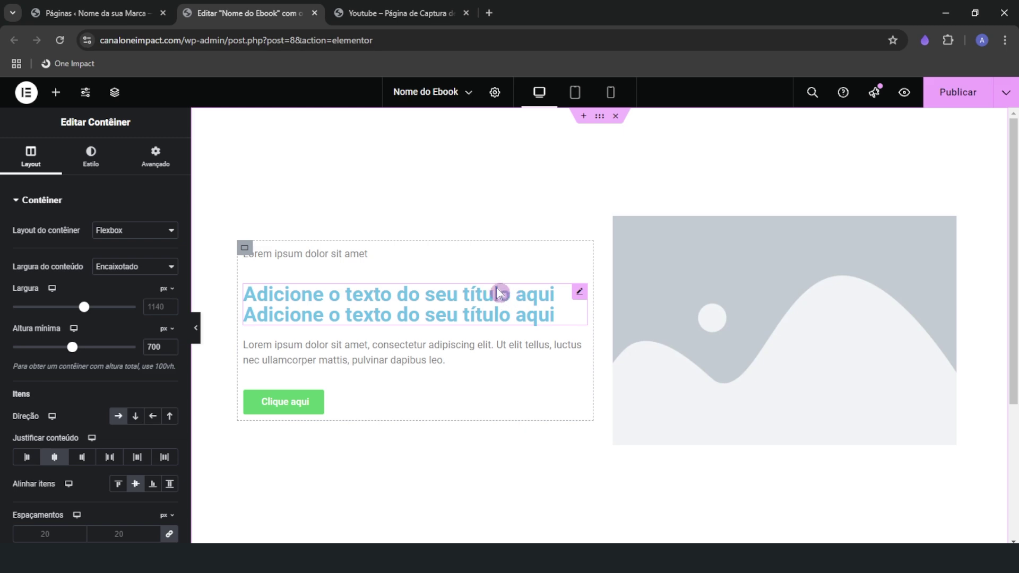
left_click(391, 15)
scroll(311, 357, "down", 1)
scroll(302, 371, "up", 10)
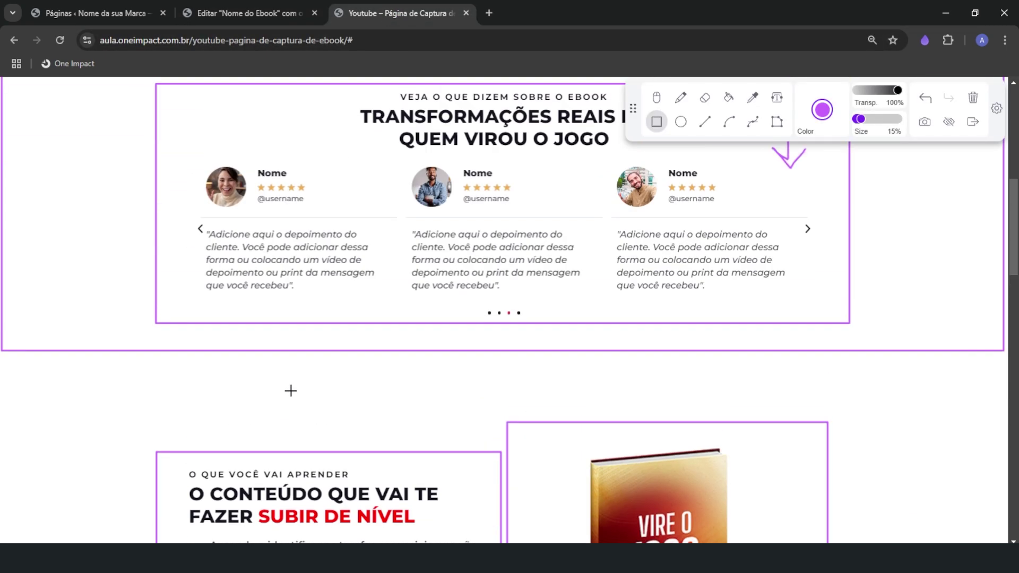
scroll(290, 390, "up", 1)
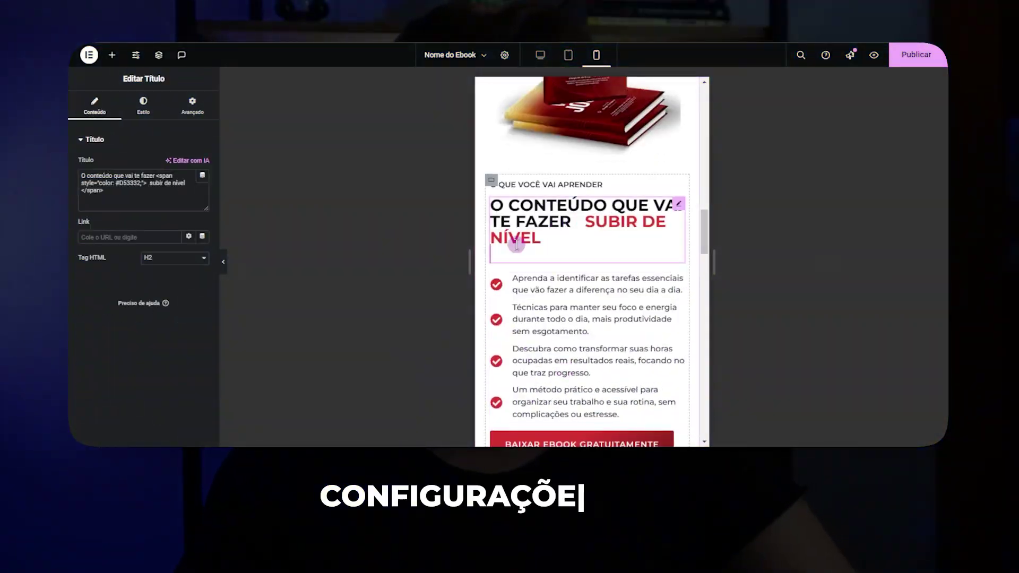
Open the heading's Style typography options, then select the learning-points list on the page
left_click(144, 104)
left_click(202, 205)
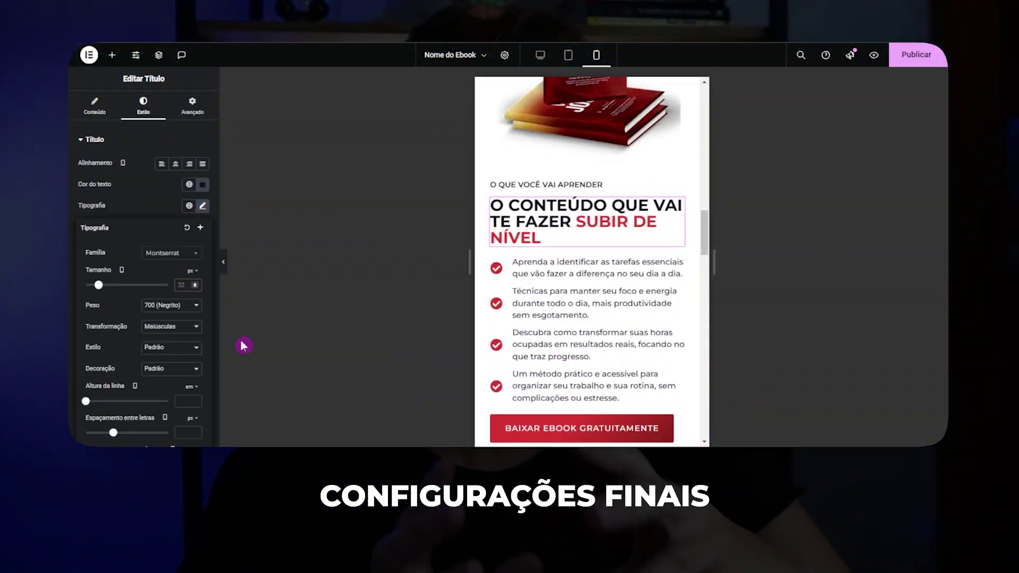
scroll(547, 266, "down", 1)
scroll(549, 276, "up", 1)
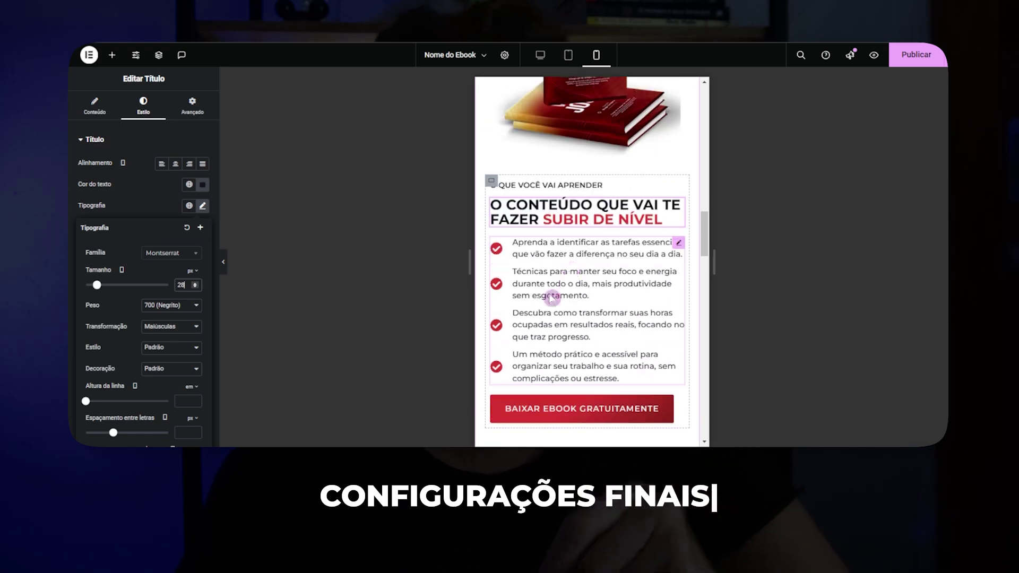
left_click(553, 298)
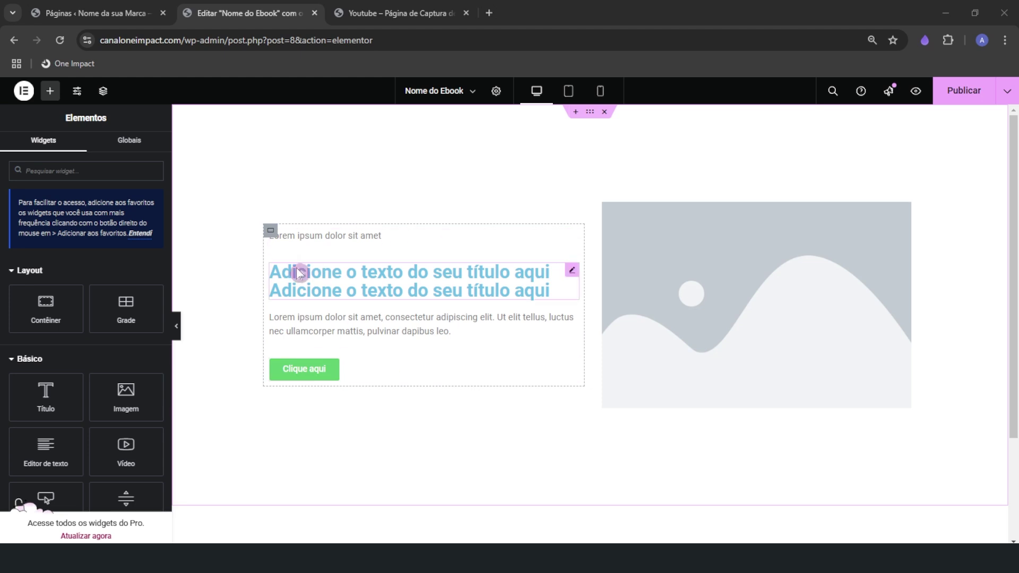
Replace the placeholder heading with 'Hora de Virar o Jogo' pasted as plain text
left_click(695, 271)
key("ctrl")
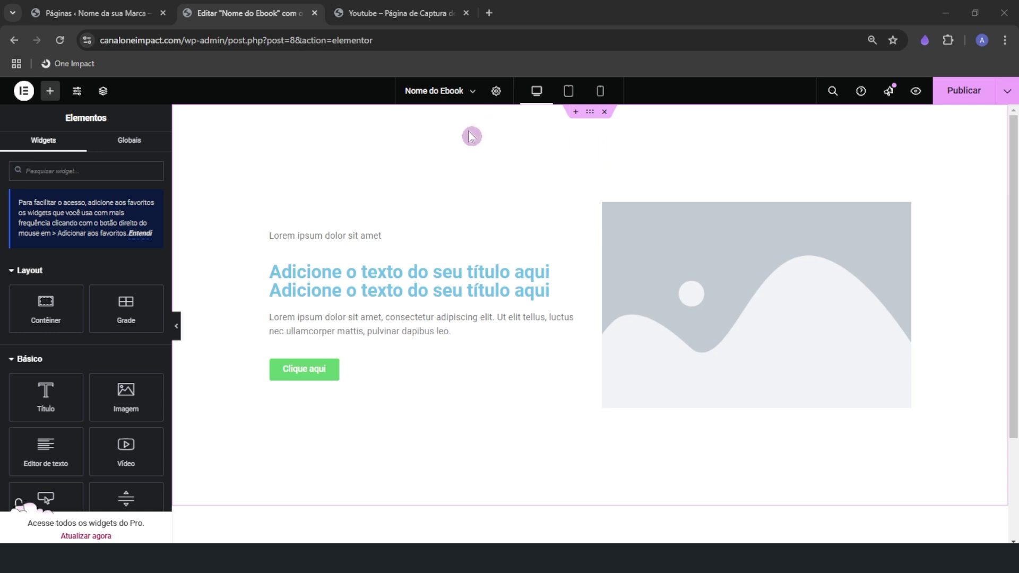
left_click(396, 273)
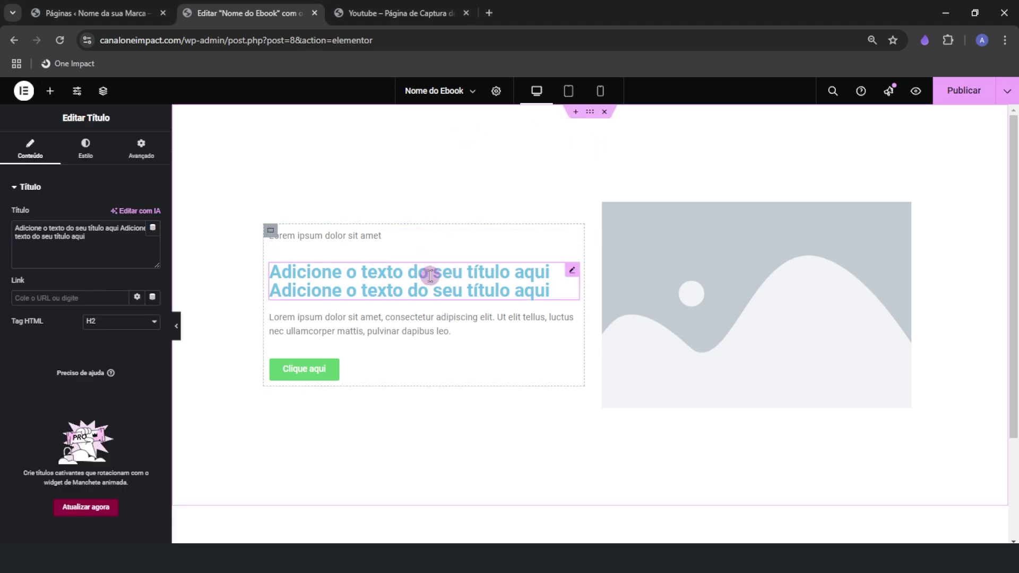
left_click(82, 237)
key("ctrl+a")
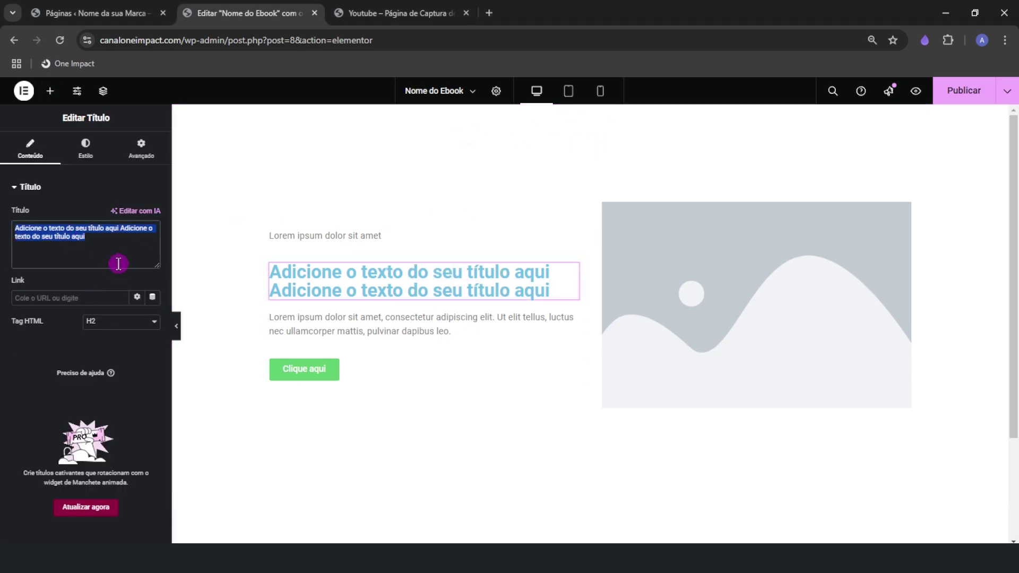
right_click(91, 232)
left_click(132, 329)
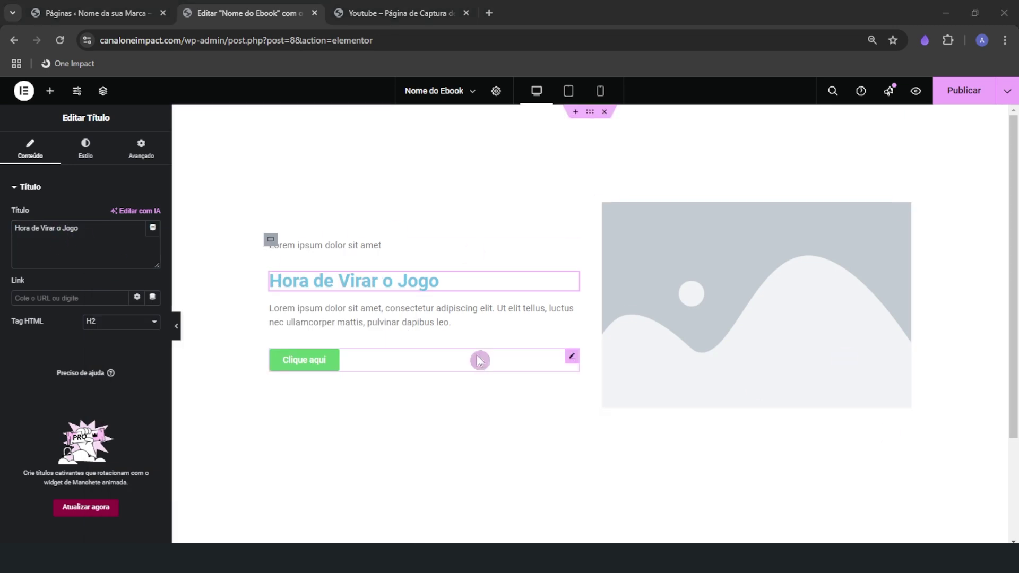
Paste the pitch paragraph over the Lorem ipsum text and remove the trailing empty line
left_click(359, 319)
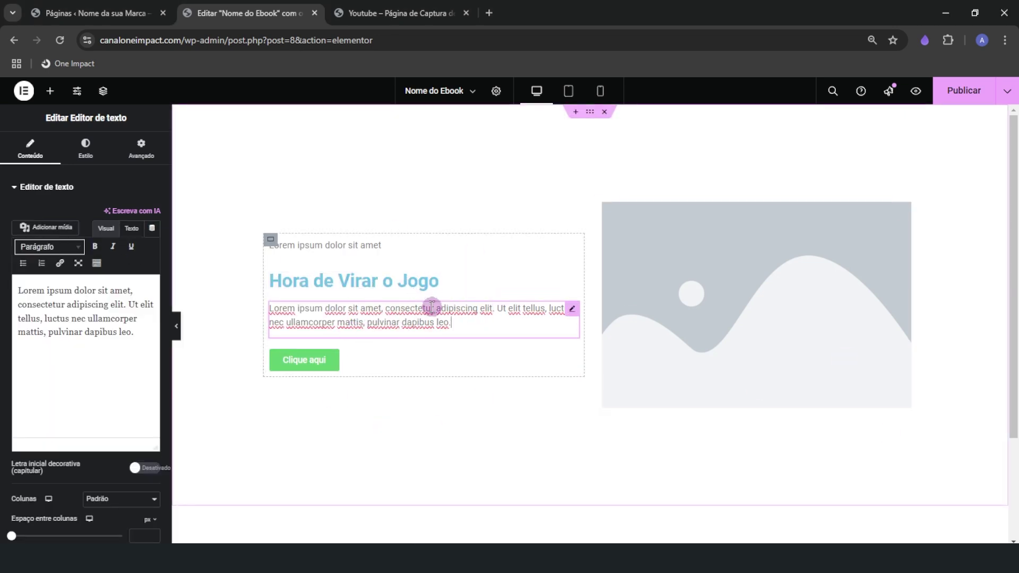
left_click_drag(27, 345, 18, 289)
right_click(48, 305)
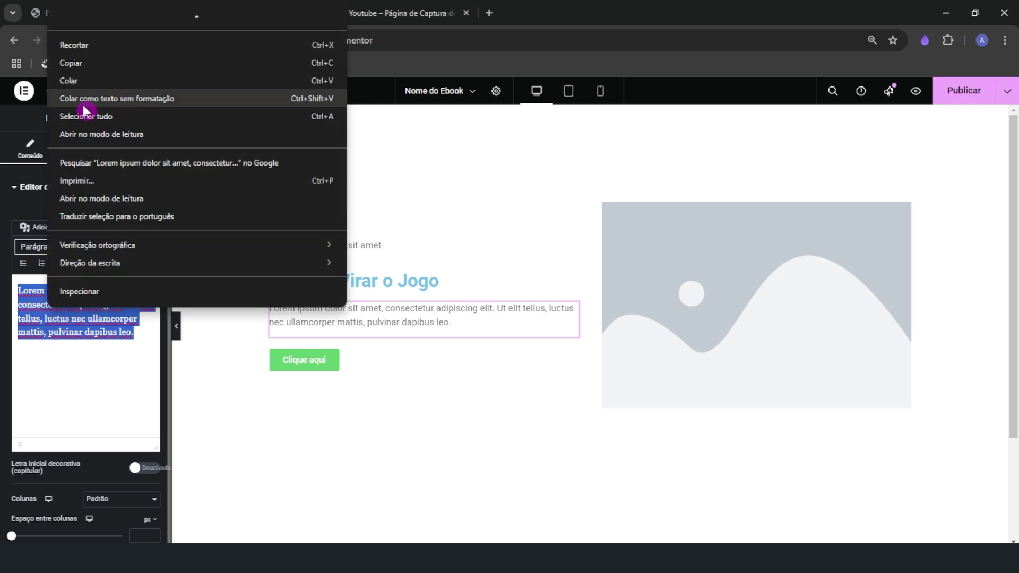
left_click(137, 99)
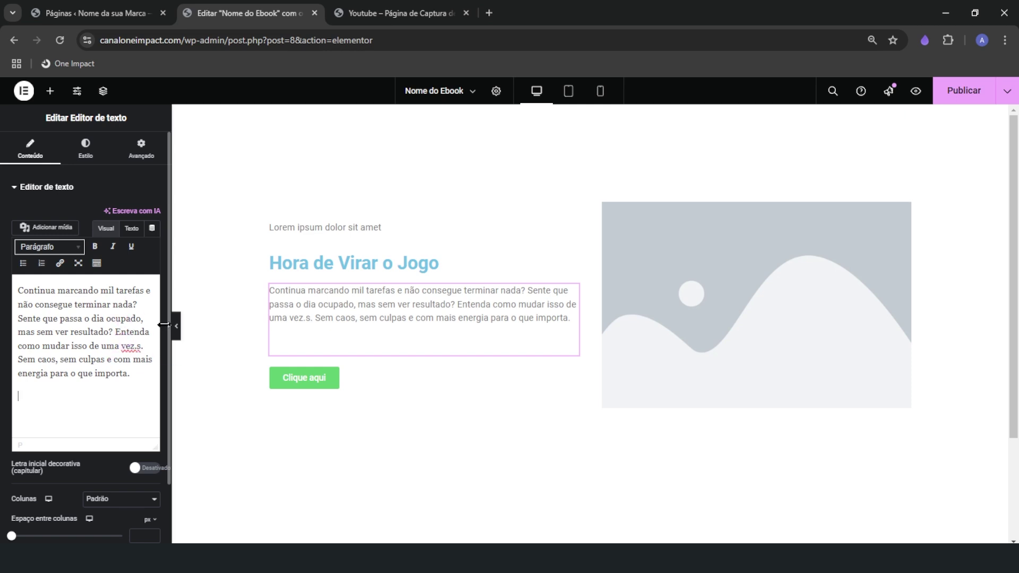
left_click(277, 356)
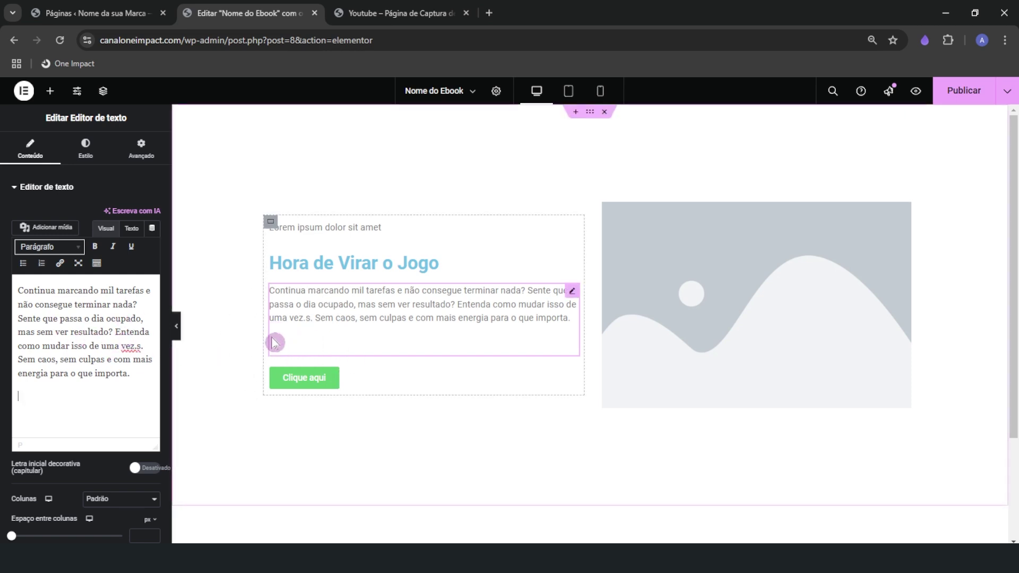
left_click(136, 375)
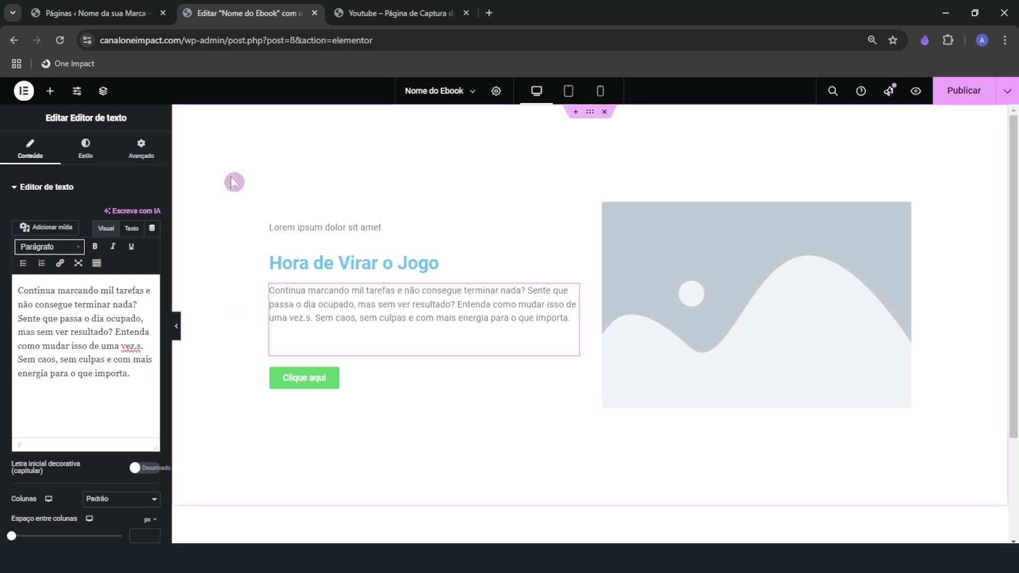
key("BackSpace")
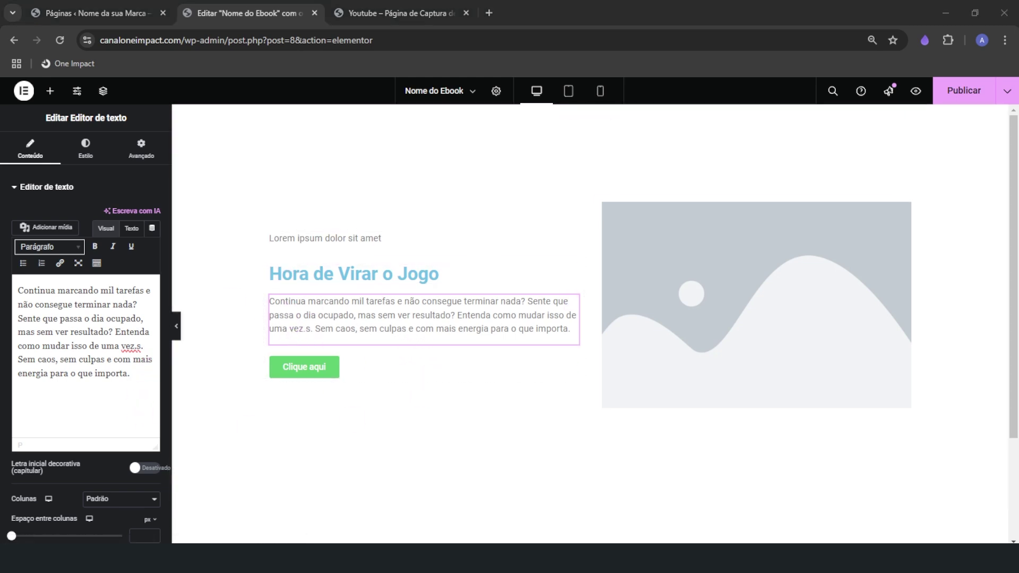
Replace the Lorem ipsum tagline with 'Chega de se afogar em tarefas'
left_click(361, 237)
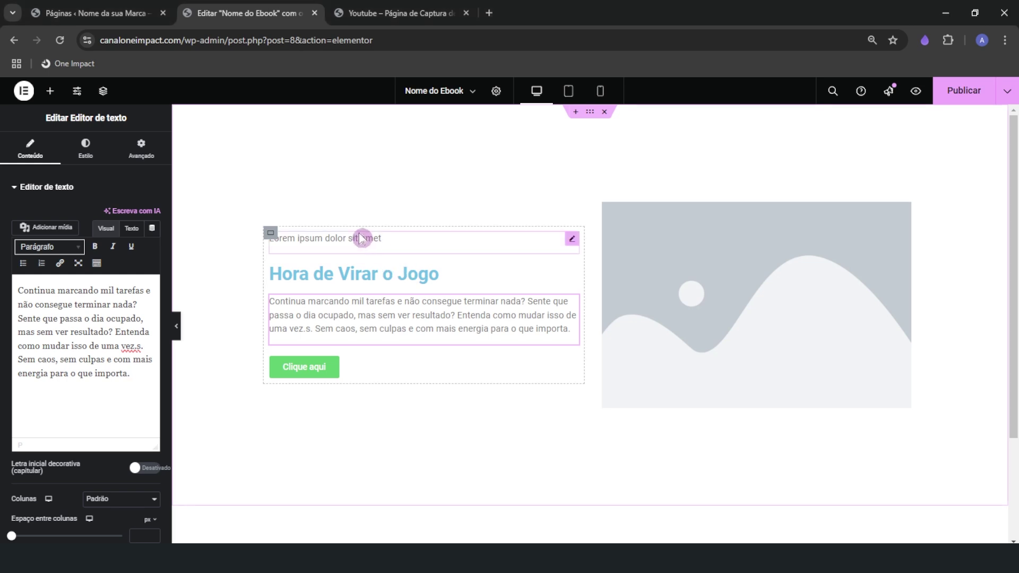
right_click(53, 304)
triple_click(35, 300)
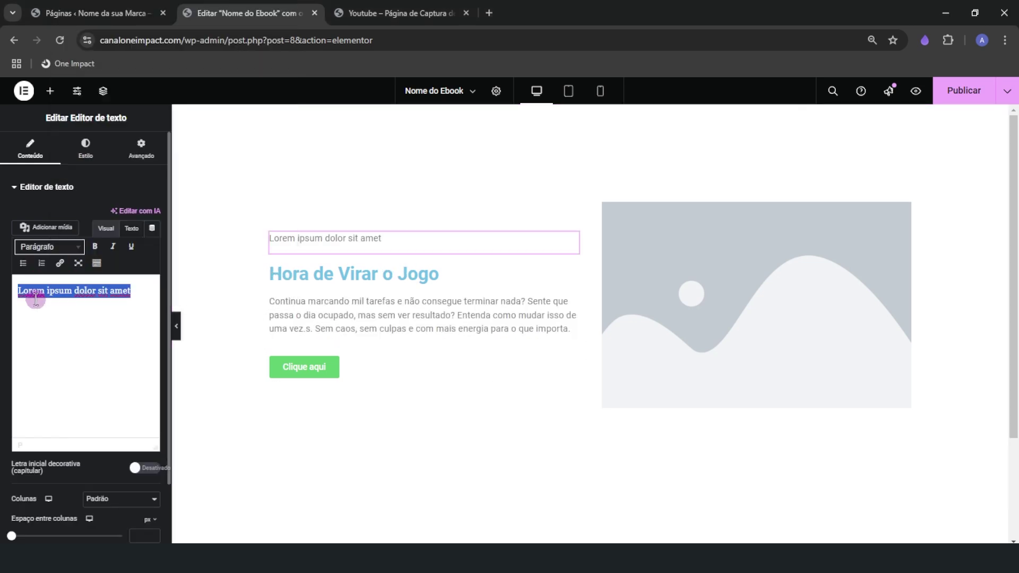
right_click(32, 298)
left_click(80, 113)
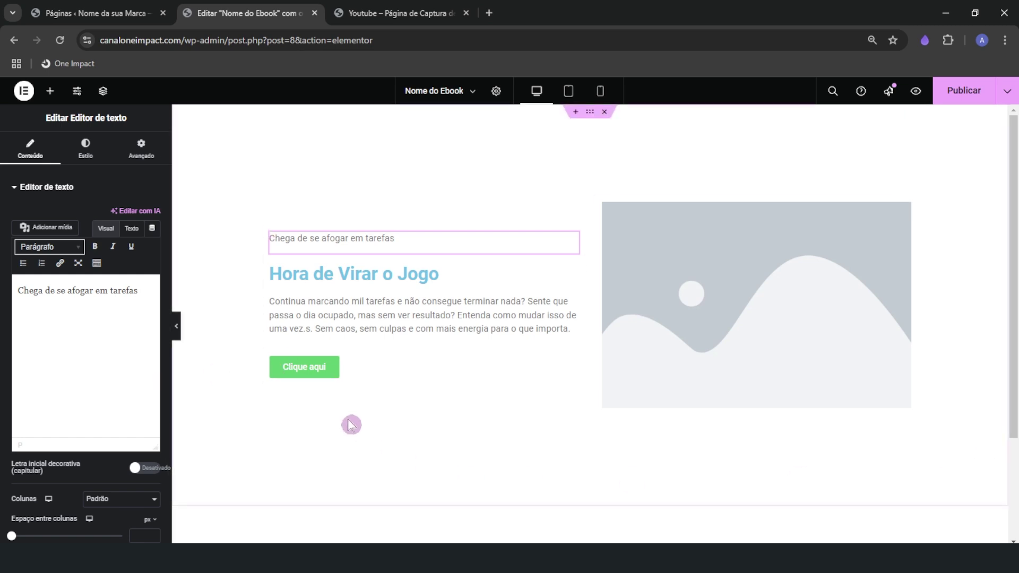
Change the button label to 'Baixar Ebook Gratuitamente', then view the reference page
left_click(364, 363)
left_click_drag(121, 234, 146, 228)
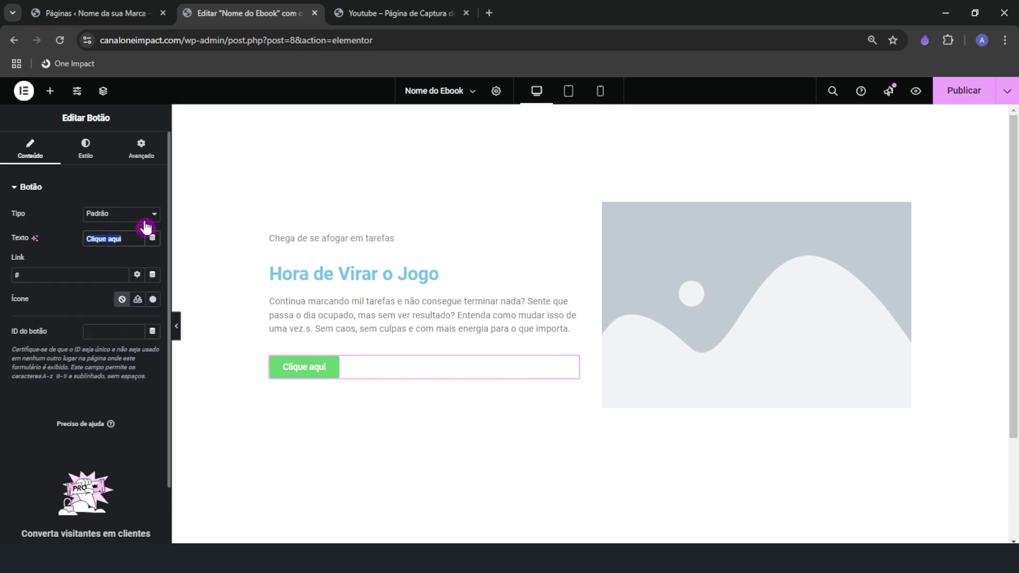
type("Bi")
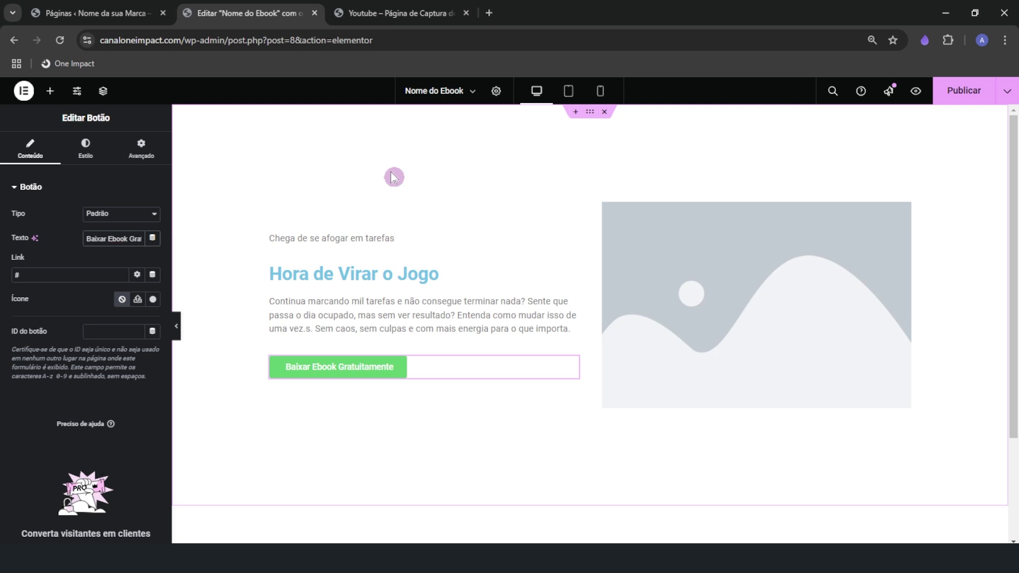
left_click(401, 13)
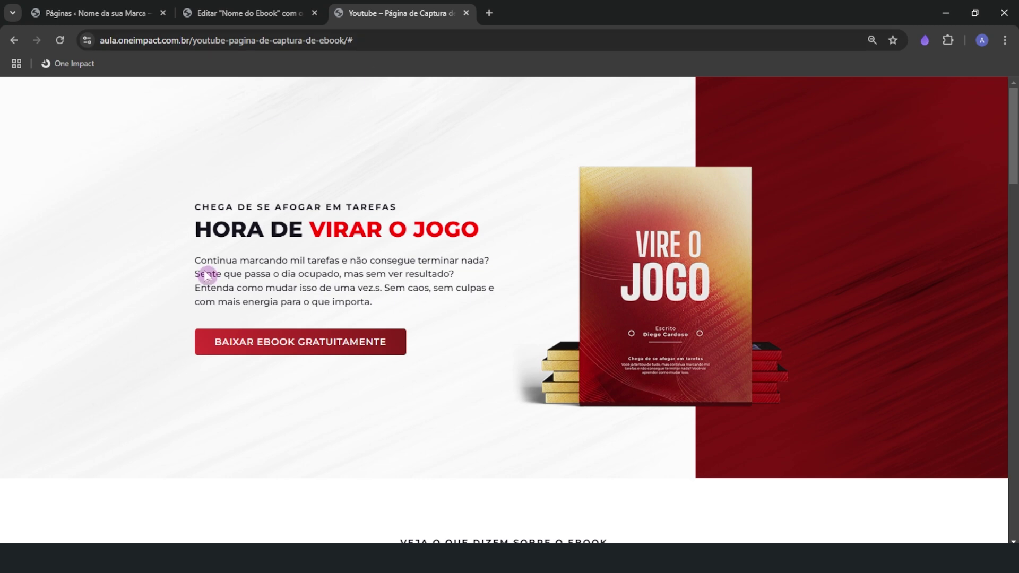
Review the reference page's hero section, then return to the Elementor editor
left_click(307, 239)
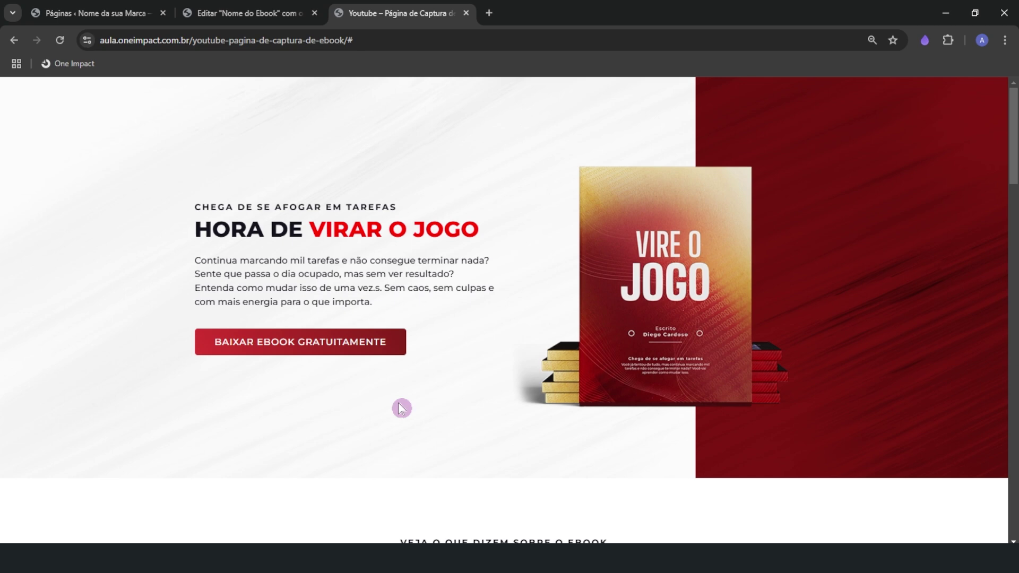
left_click(324, 356)
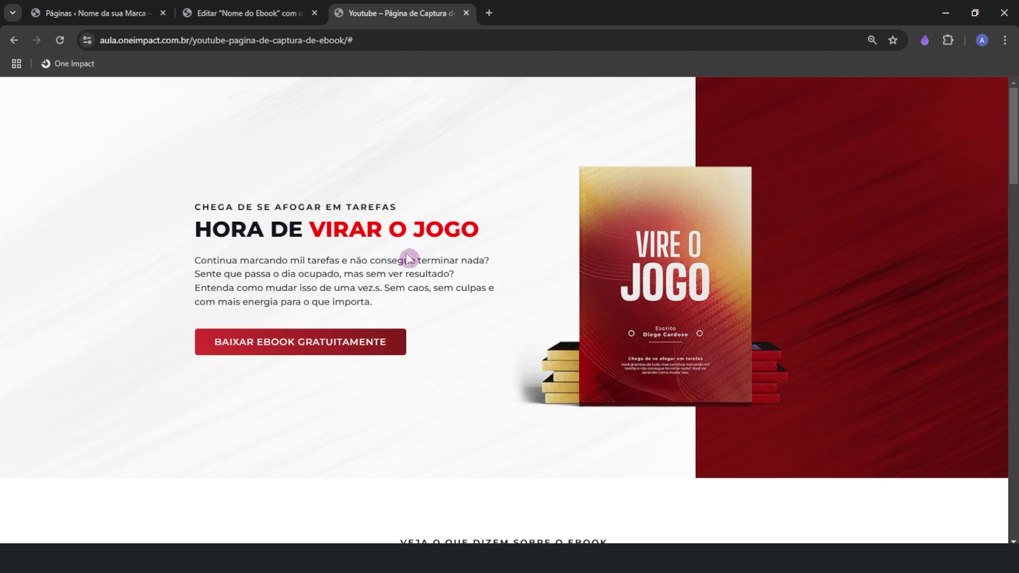
scroll(413, 283, "down", 1)
scroll(413, 283, "down", 5)
scroll(427, 318, "up", 6)
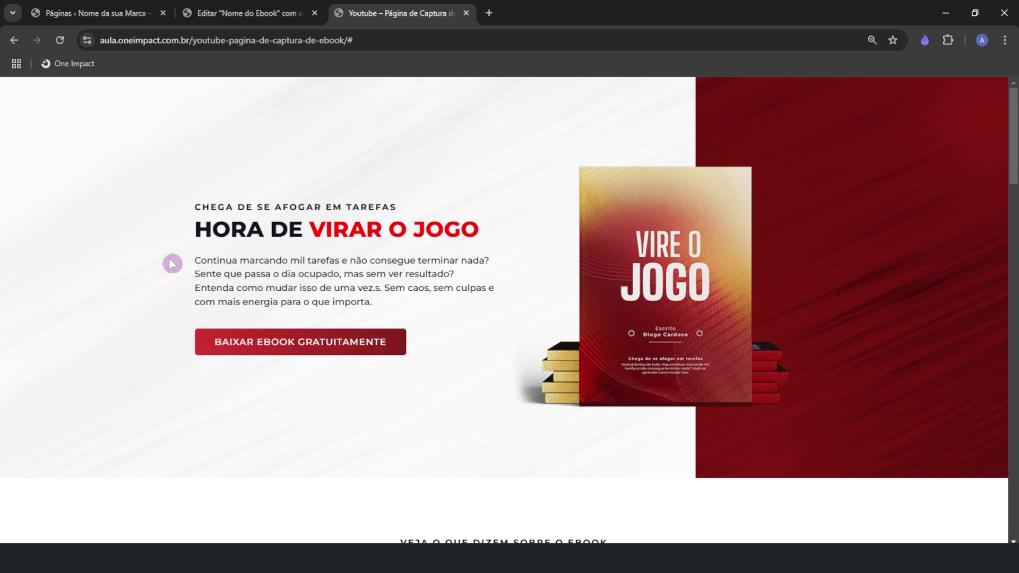
left_click(196, 264)
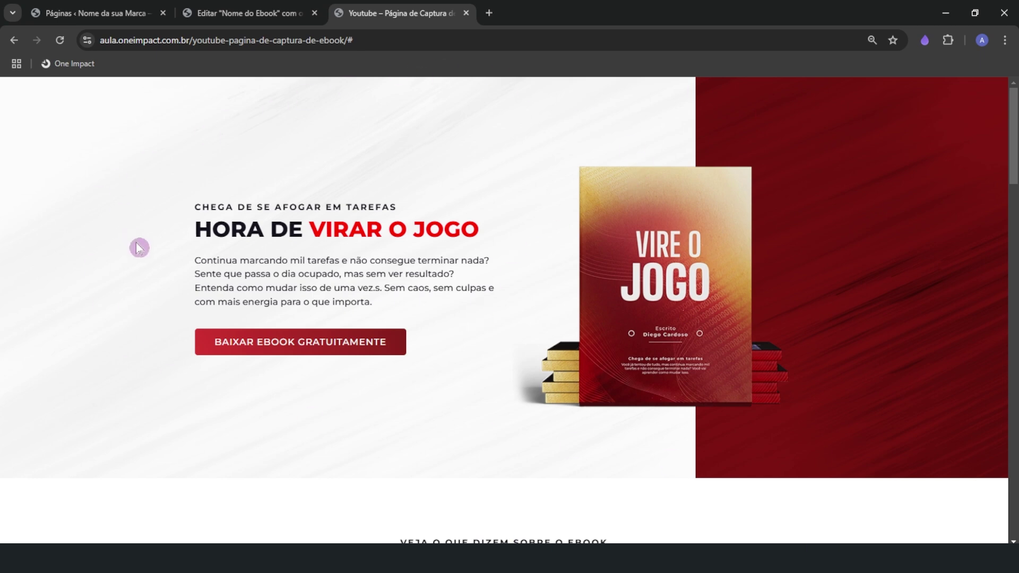
left_click(286, 11)
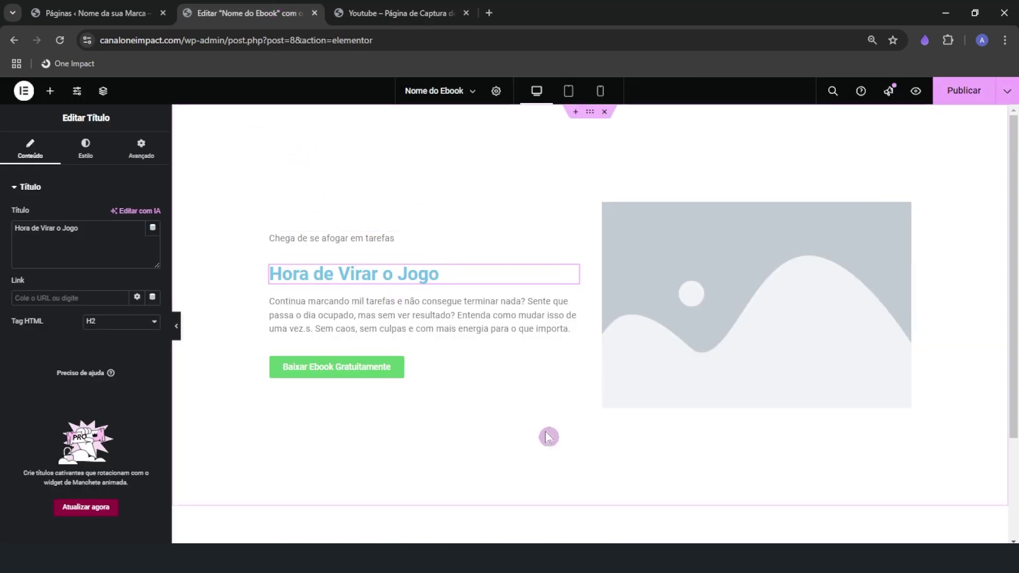
Leave the heading's typography unchanged and bring the Coolors palette tab into this browser window
left_click(77, 157)
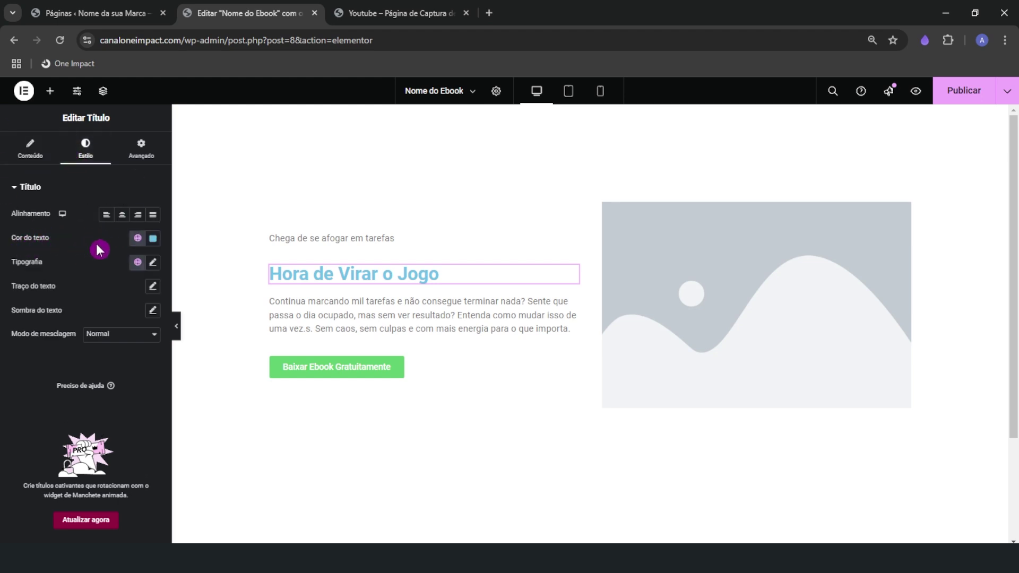
left_click(147, 265)
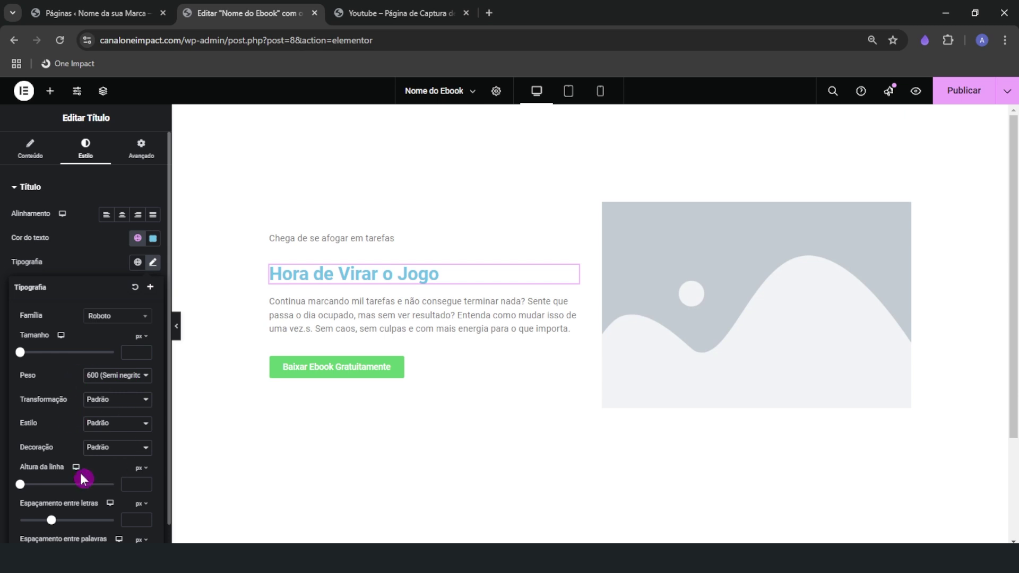
left_click(78, 260)
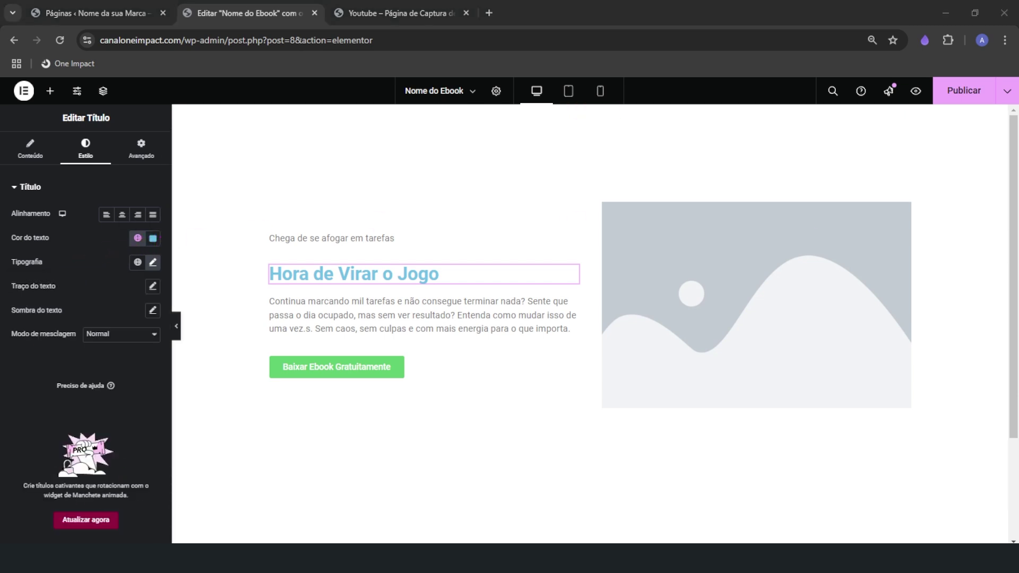
left_click_drag(1018, 188, 406, 11)
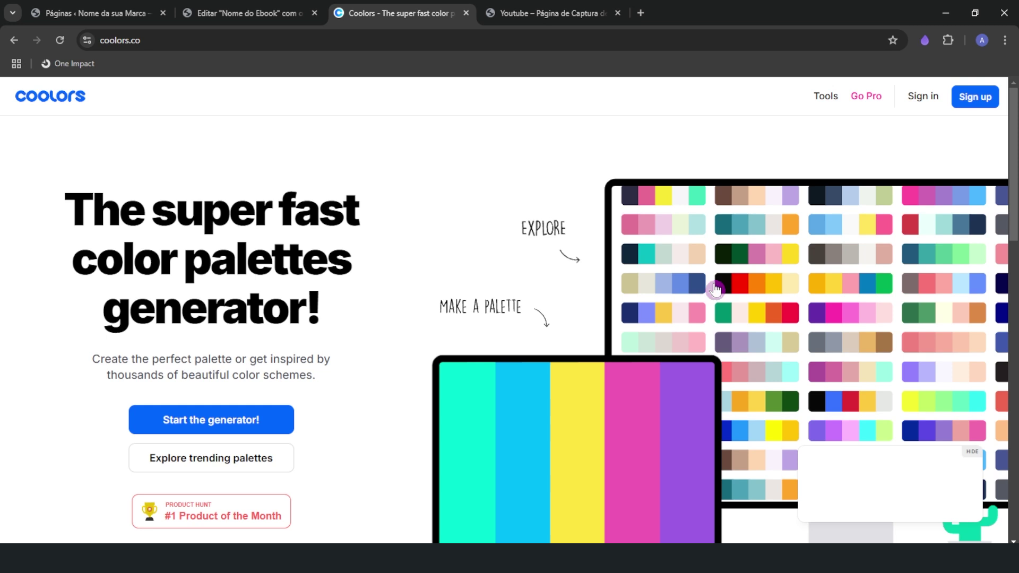
Start the Coolors generator and load the 10.9K-saves trending palette from Explore
left_click(154, 422)
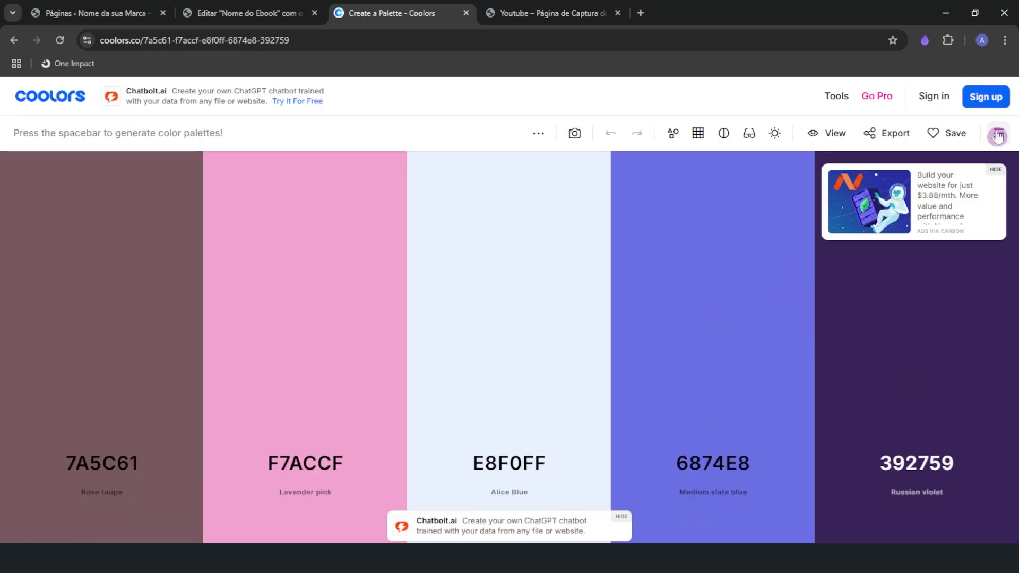
left_click(997, 133)
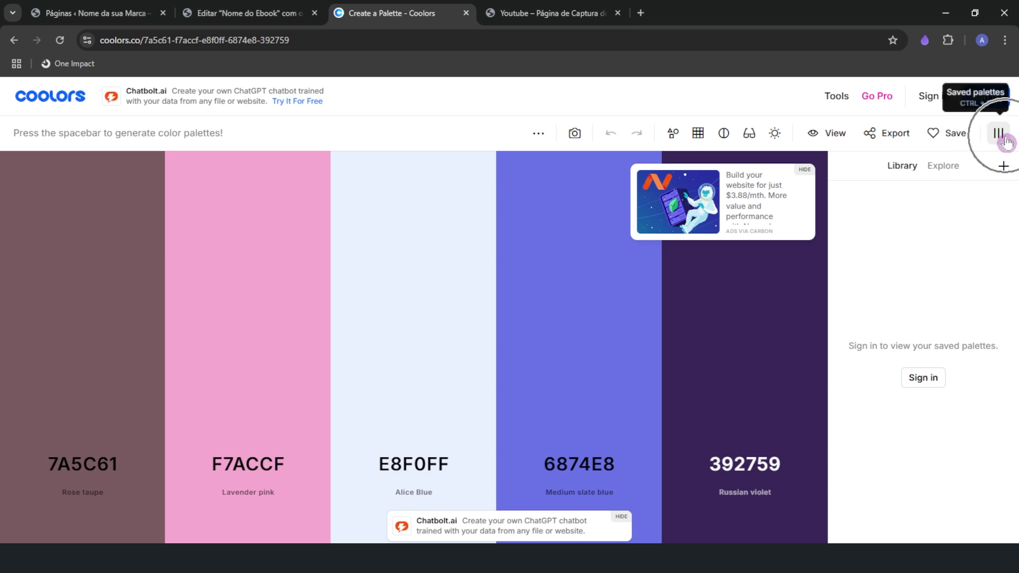
left_click(943, 167)
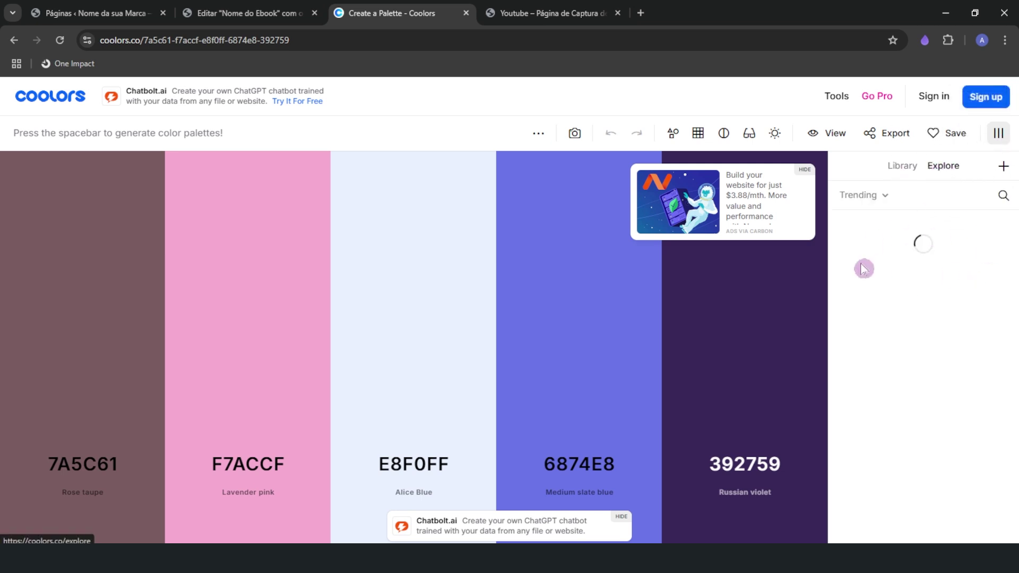
scroll(928, 461, "down", 1)
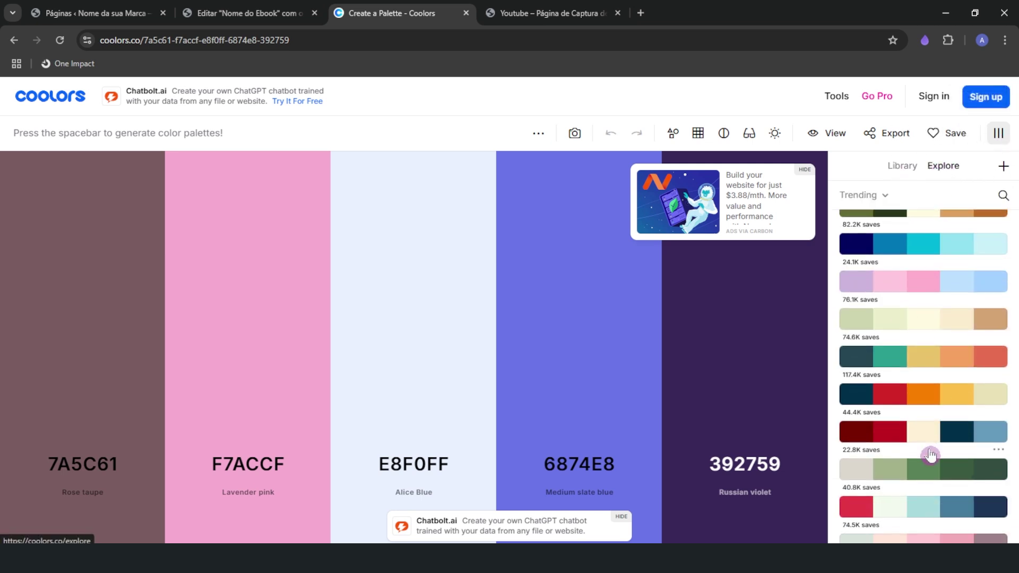
left_click(930, 459)
left_click(933, 511)
scroll(932, 510, "down", 4)
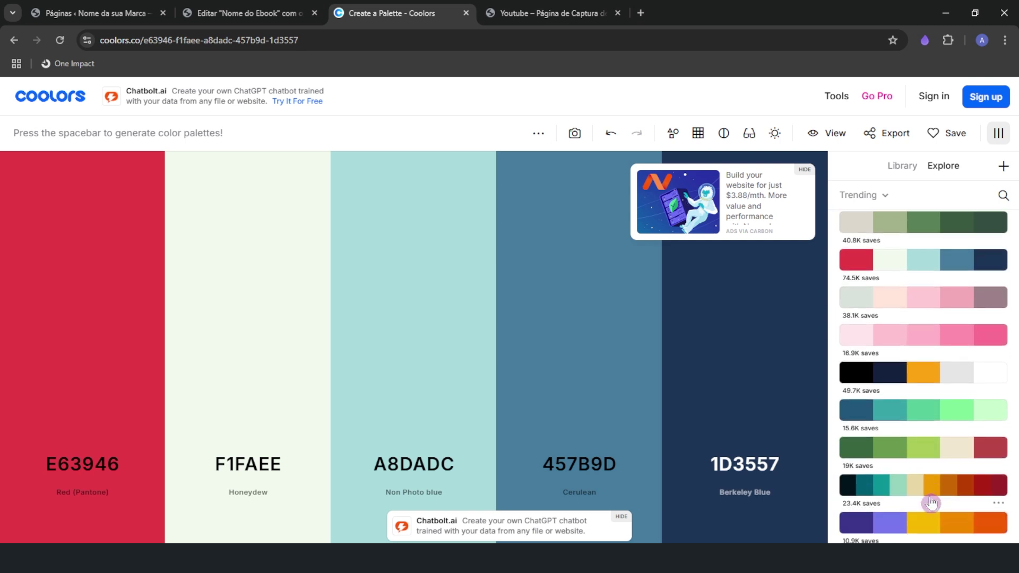
left_click(920, 366)
scroll(907, 473, "down", 3)
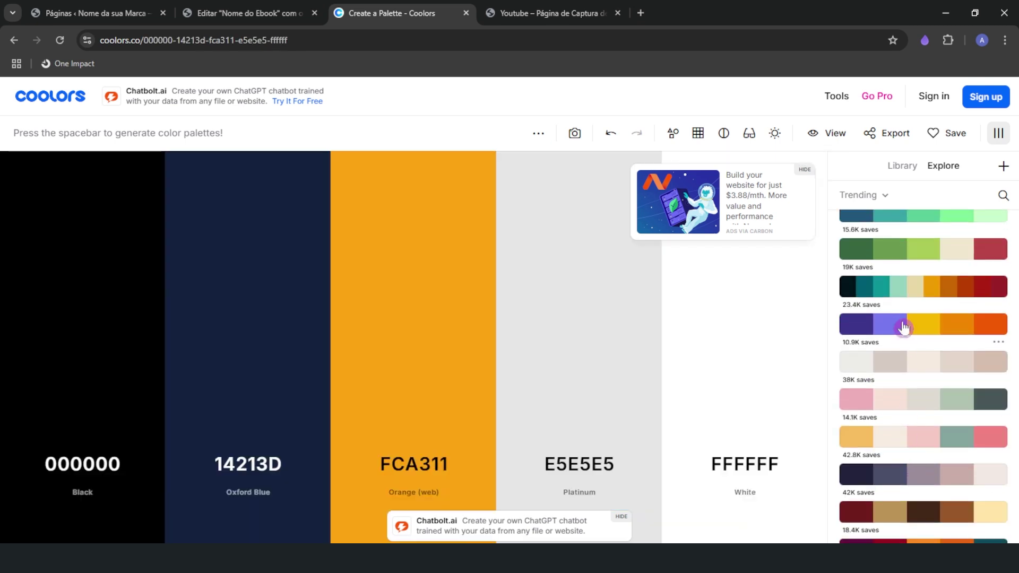
left_click(902, 326)
Change the palette colours to bright blue 1A1EFA, dark 090620 and Cornsilk FFF7E0
left_click(255, 471)
left_click_drag(264, 289, 281, 290)
left_click(117, 469)
left_click_drag(140, 321, 172, 338)
left_click(398, 461)
left_click_drag(338, 262, 354, 254)
left_click(615, 408)
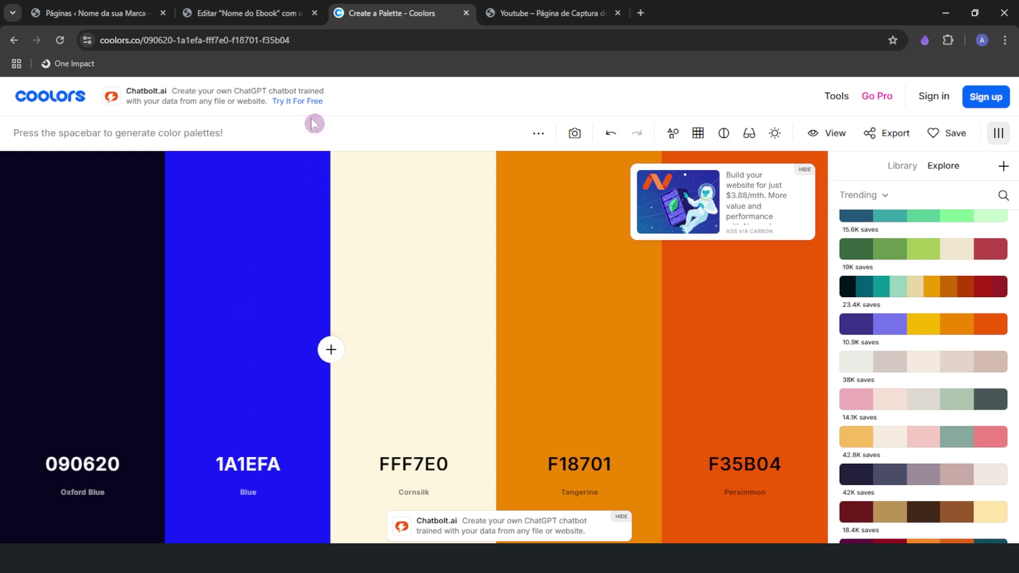
left_click(414, 465)
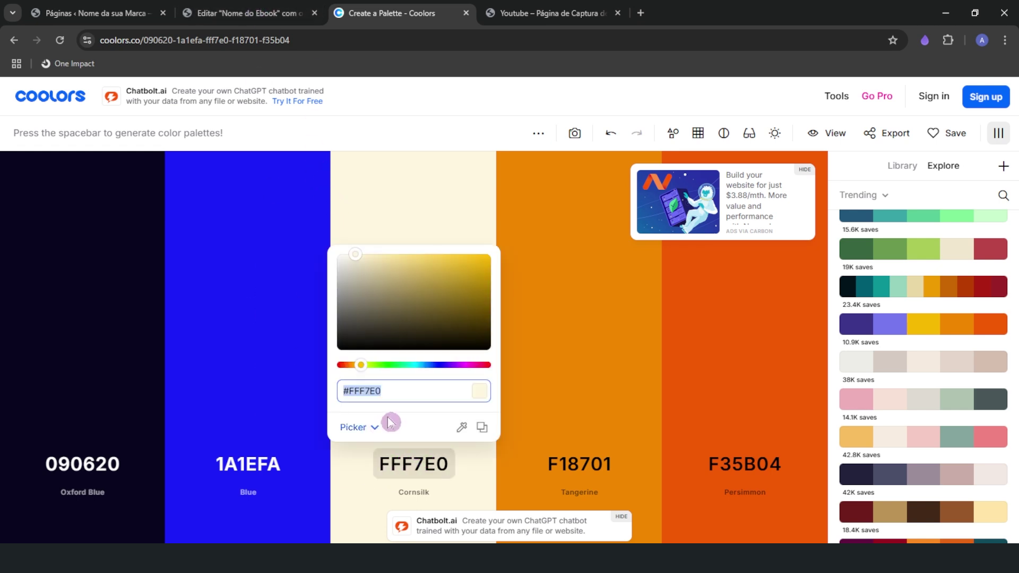
Check the heading's current text colour hex value in the Elementor editor
left_click(263, 8)
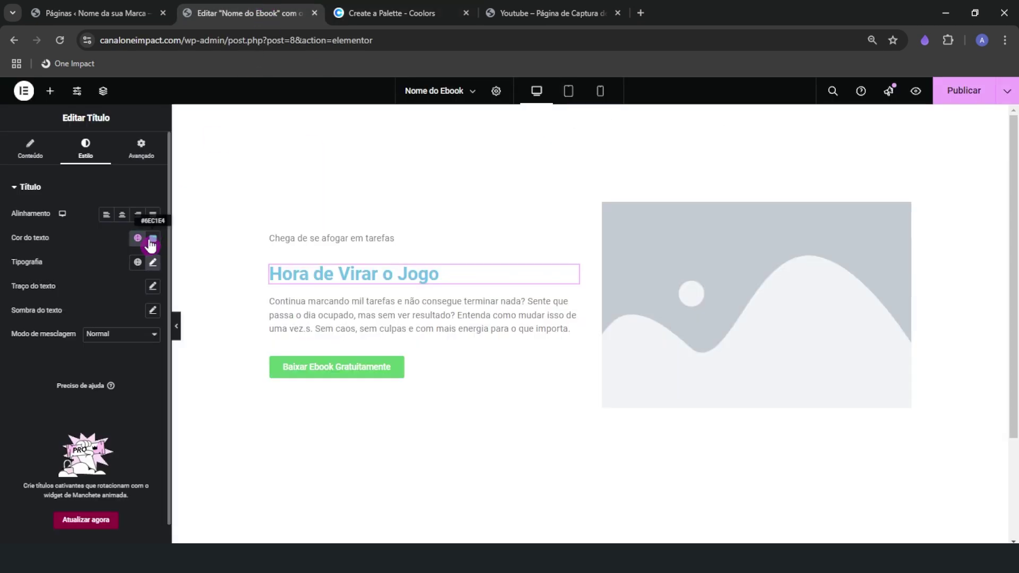
left_click(152, 238)
triple_click(133, 398)
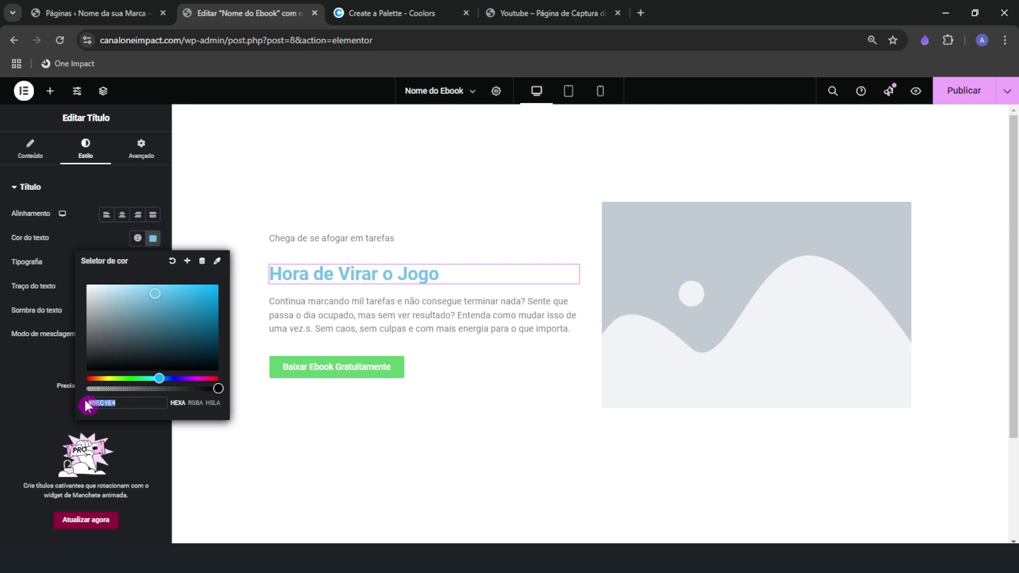
left_click(111, 244)
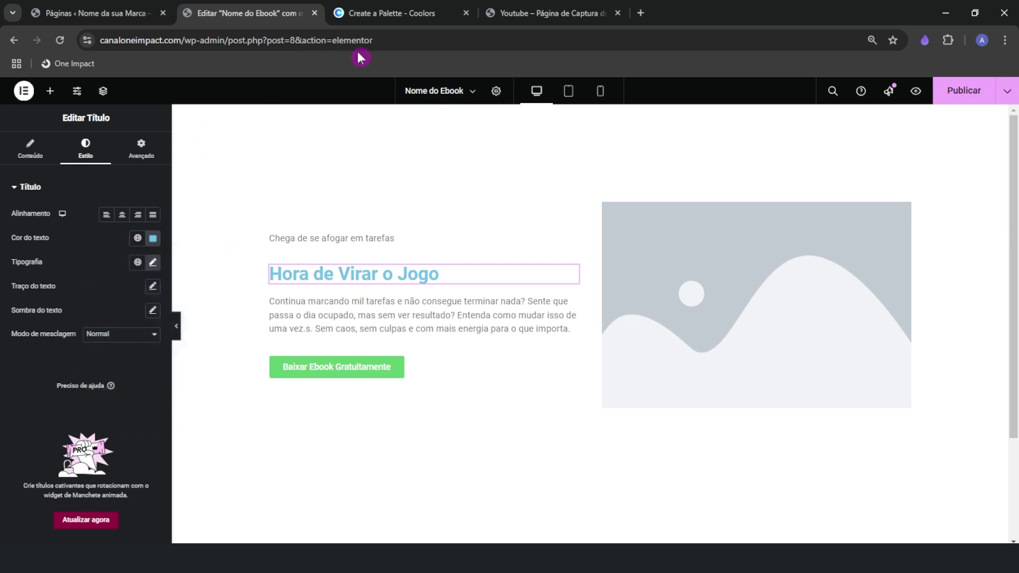
Reload the earlier Coolors palette from its link and copy the colour 14121E
left_click(383, 14)
left_click(329, 36)
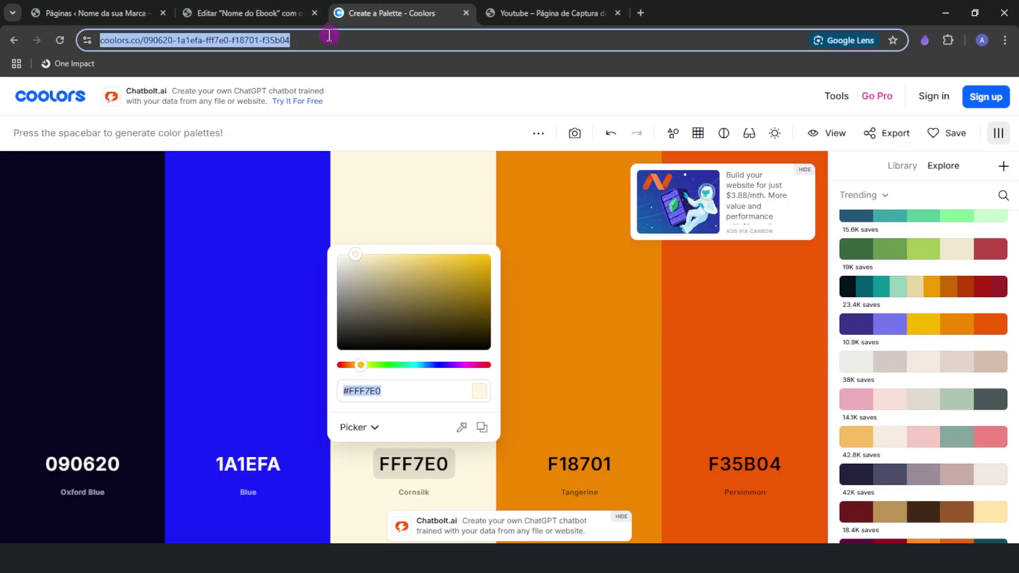
type("https://coolors.co/f6f6f6-14121e-382c77-6c0d0d-eb0808")
key("Return")
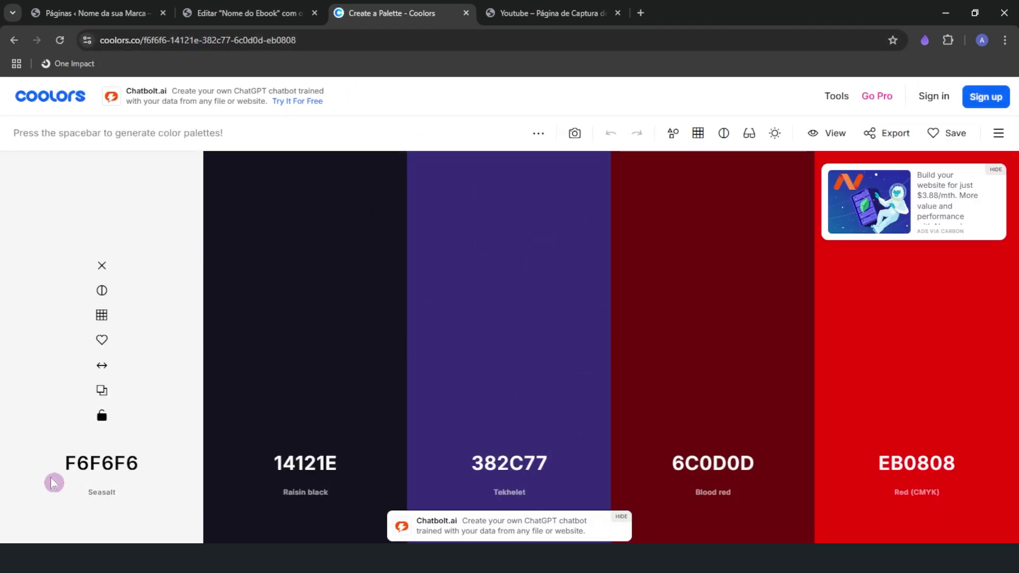
left_click(319, 461)
key("ctrl+c")
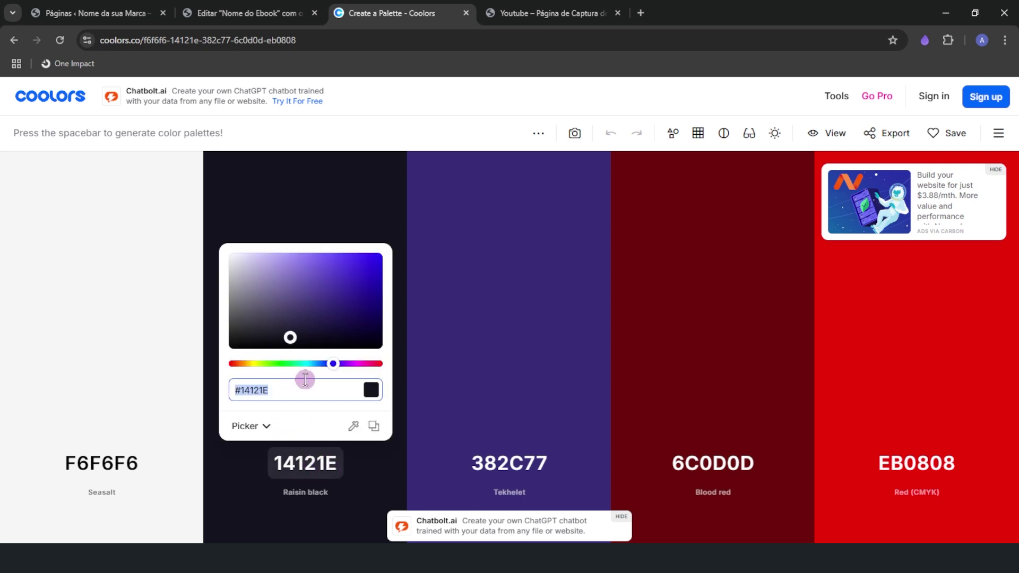
Apply 14121E as the text colour of the heading and the paragraph below it
left_click(280, 7)
left_click(153, 237)
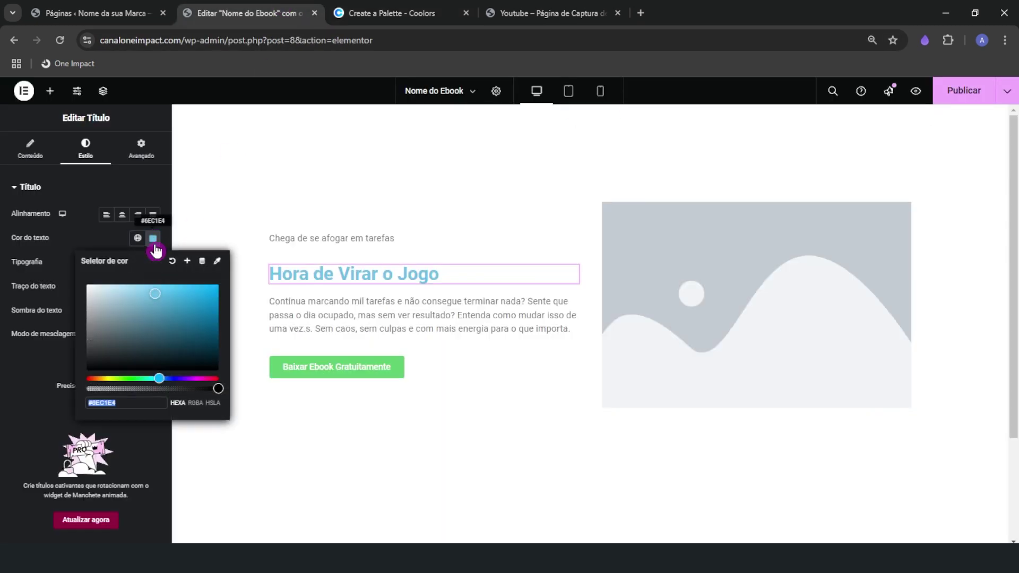
key("ctrl+v")
left_click(96, 244)
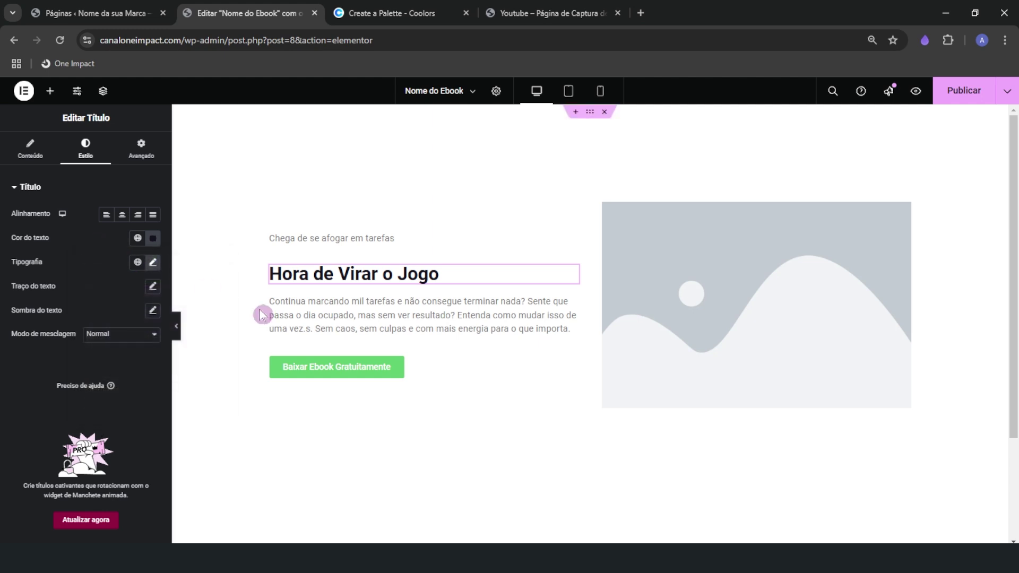
left_click(344, 325)
left_click(83, 153)
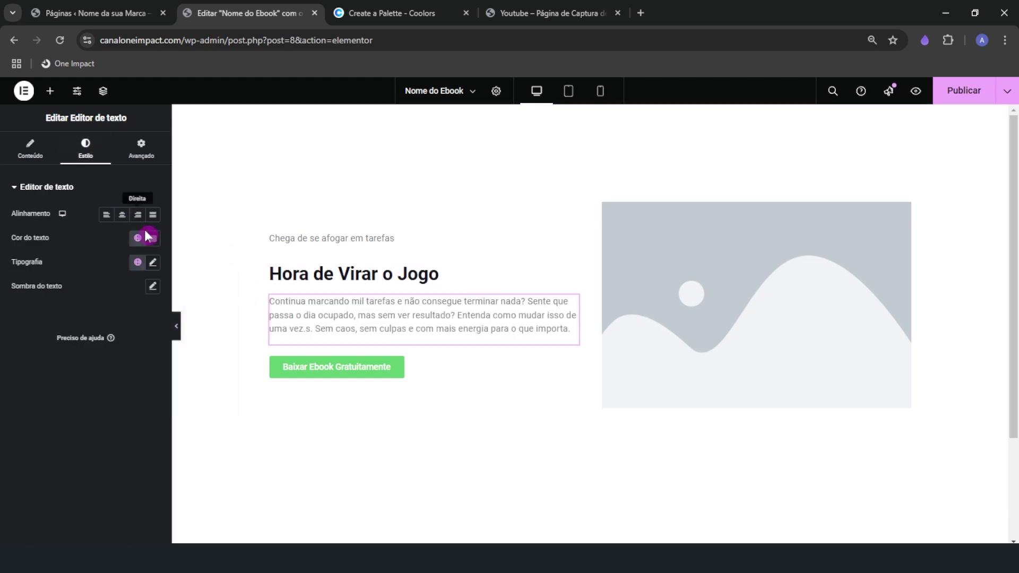
left_click(153, 238)
key("ctrl+v")
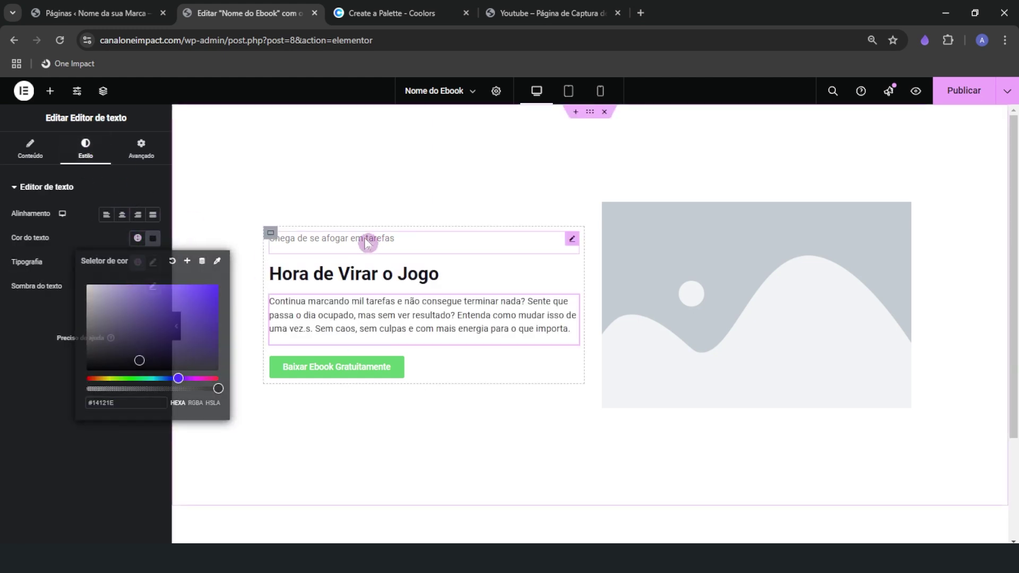
Check the subheading's text colour and reselect the 'Hora de Virar o Jogo' heading's typography
left_click(367, 240)
left_click(91, 154)
left_click(153, 237)
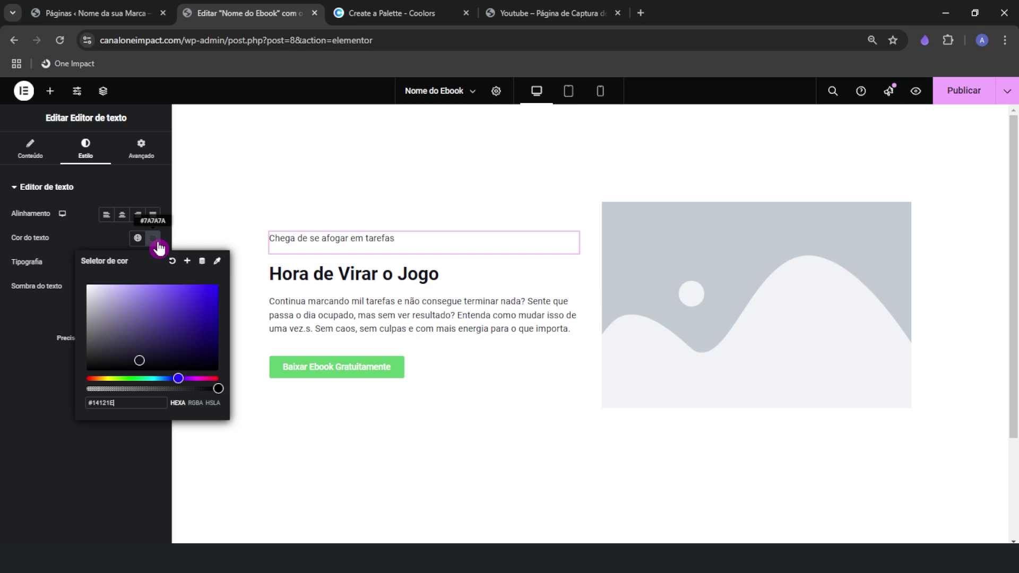
left_click(304, 281)
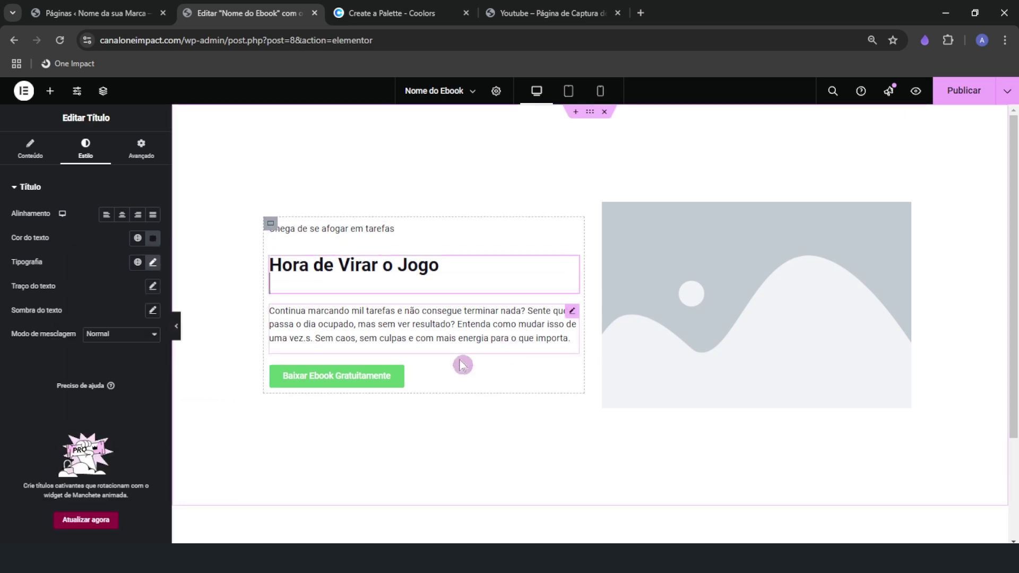
left_click(153, 262)
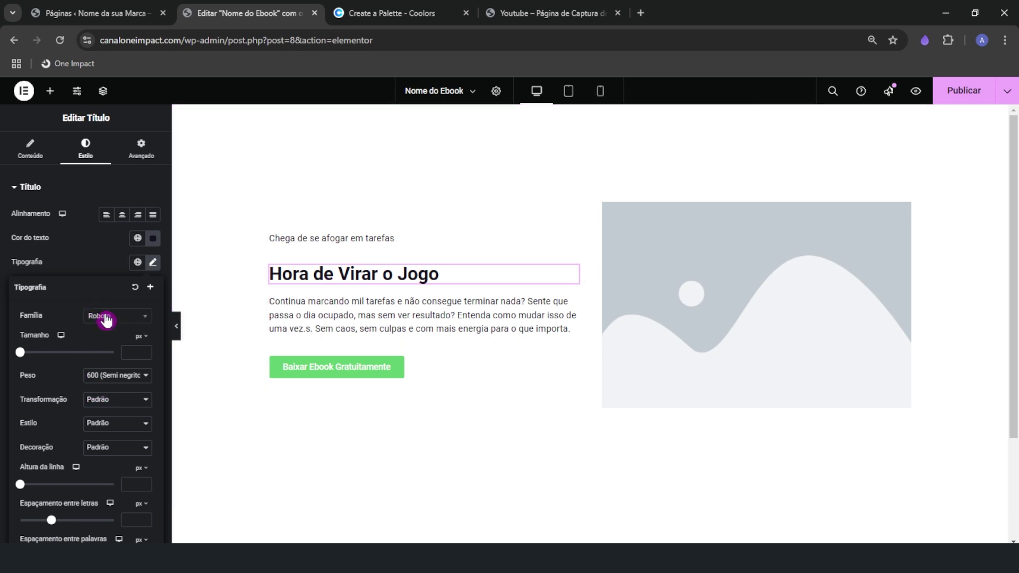
Set the headline font to Montserrat at weight 700 bold, trying sizes 38 and 42
left_click(129, 321)
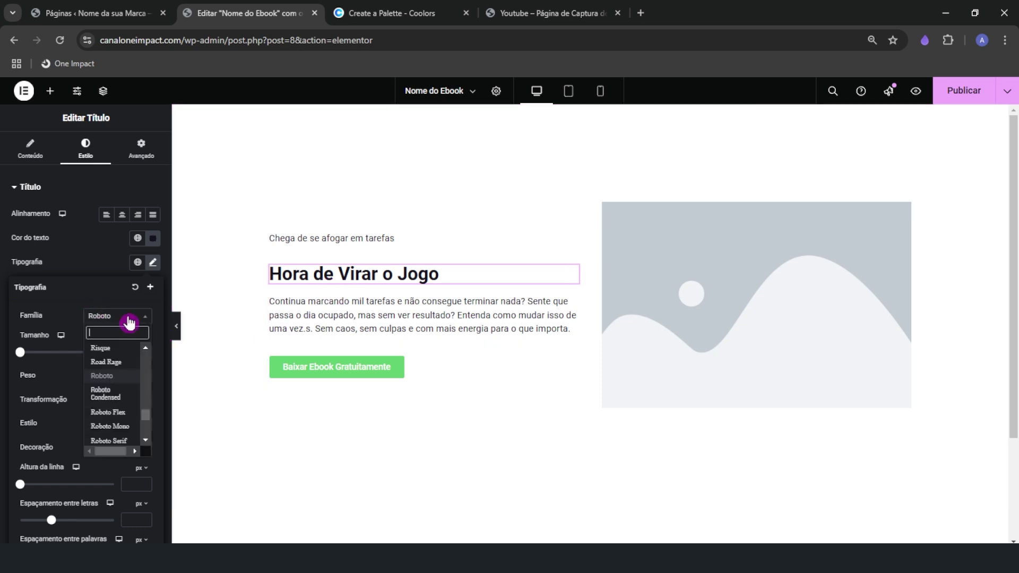
type("monts")
left_click(111, 347)
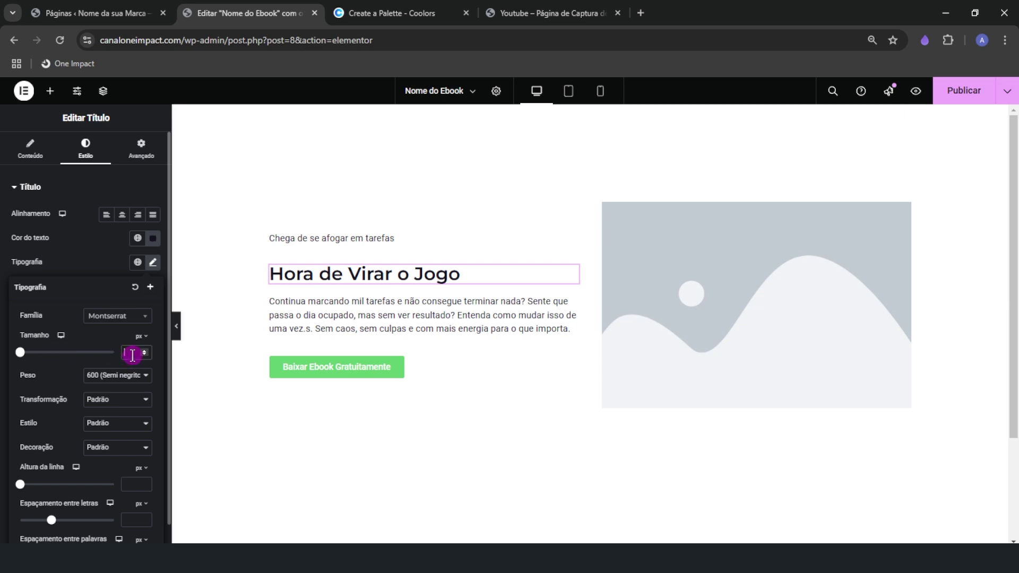
type("38")
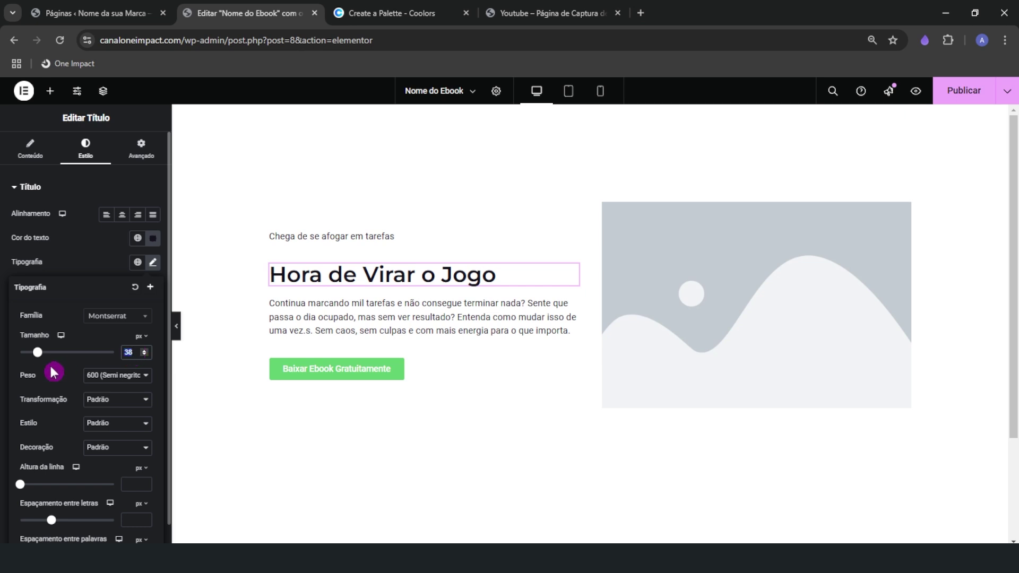
type("42")
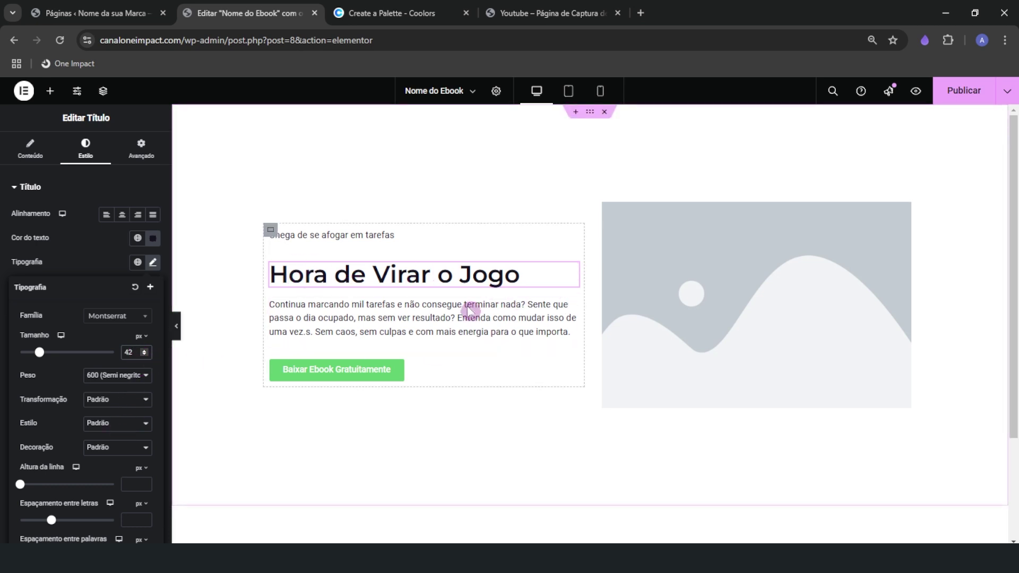
left_click(108, 376)
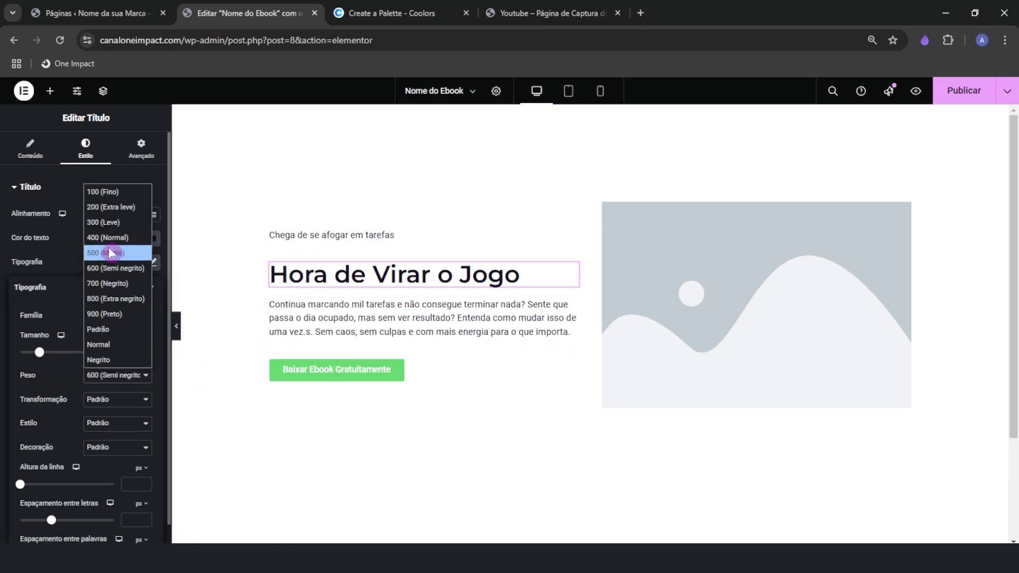
left_click(126, 299)
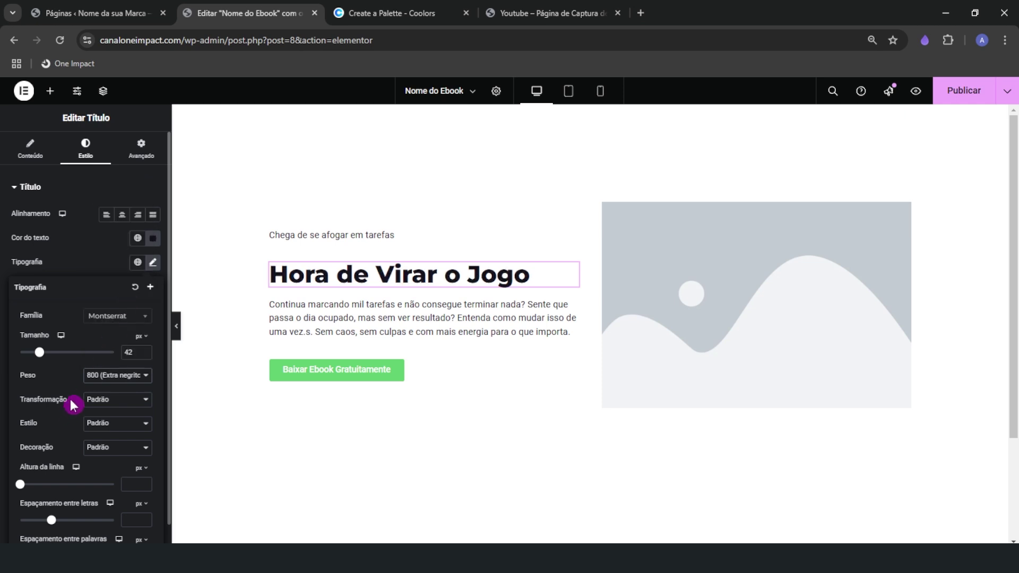
left_click(112, 376)
left_click(108, 282)
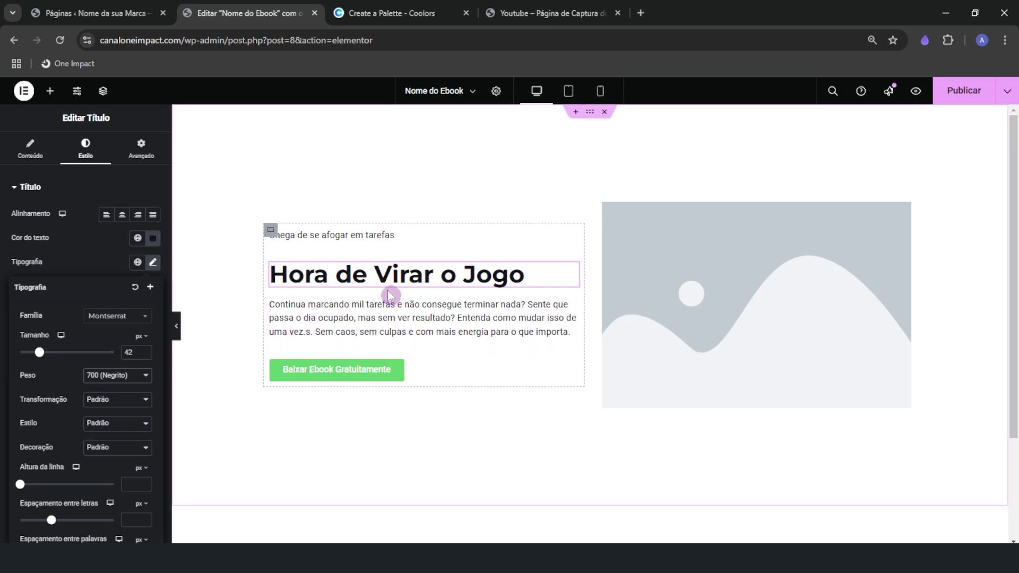
Make the headline all capitals at 38 px and preview it fitting on one line
left_click(100, 401)
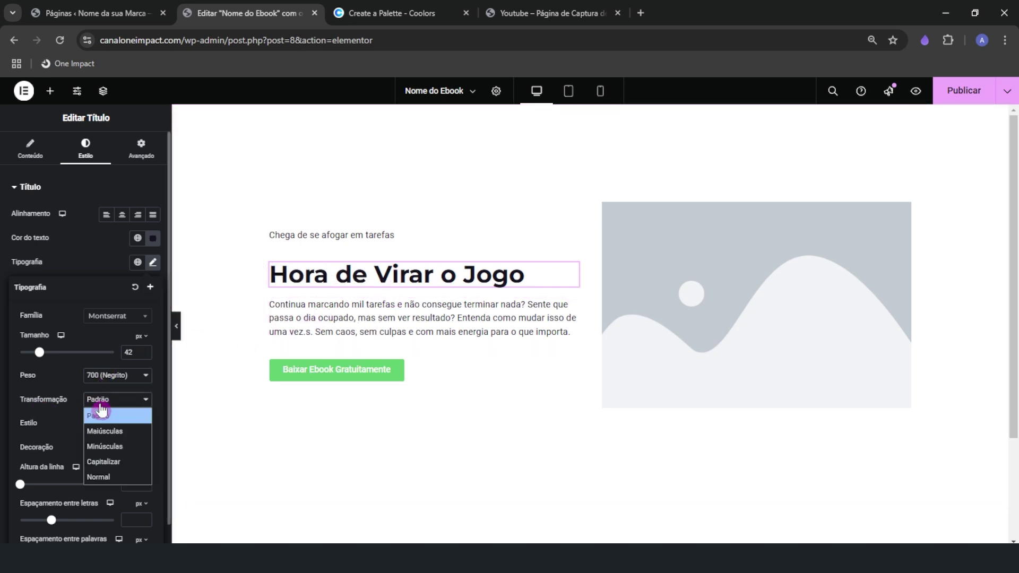
left_click(112, 430)
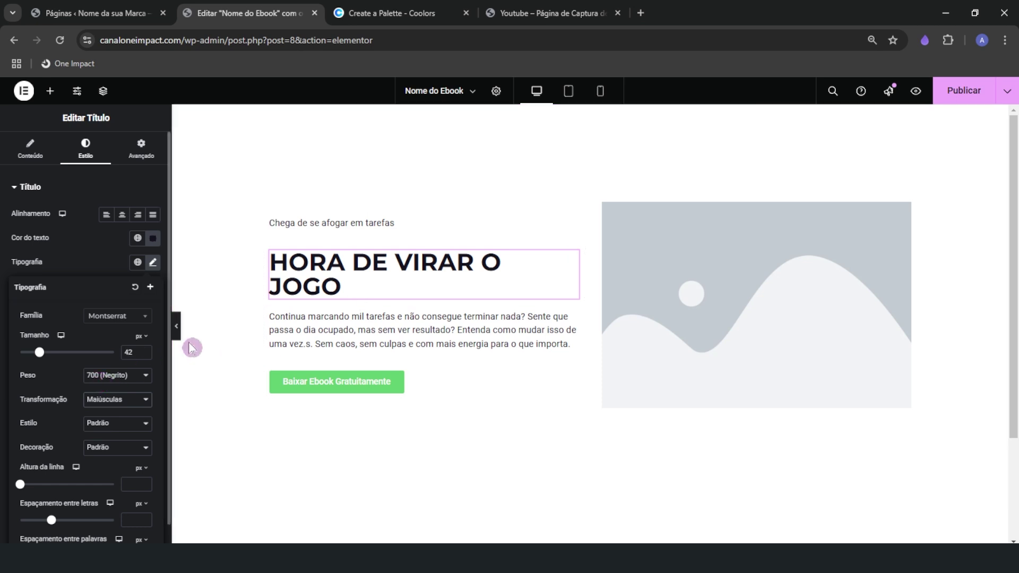
left_click(145, 356)
left_click(145, 355)
left_click(144, 356)
left_click(144, 356)
left_click(144, 356)
left_click(144, 351)
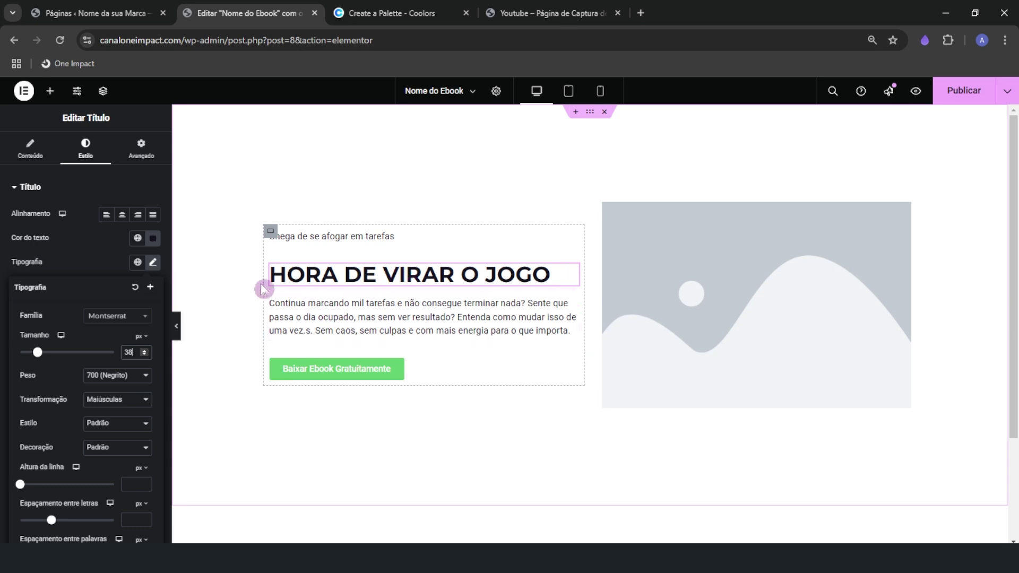
left_click(181, 338)
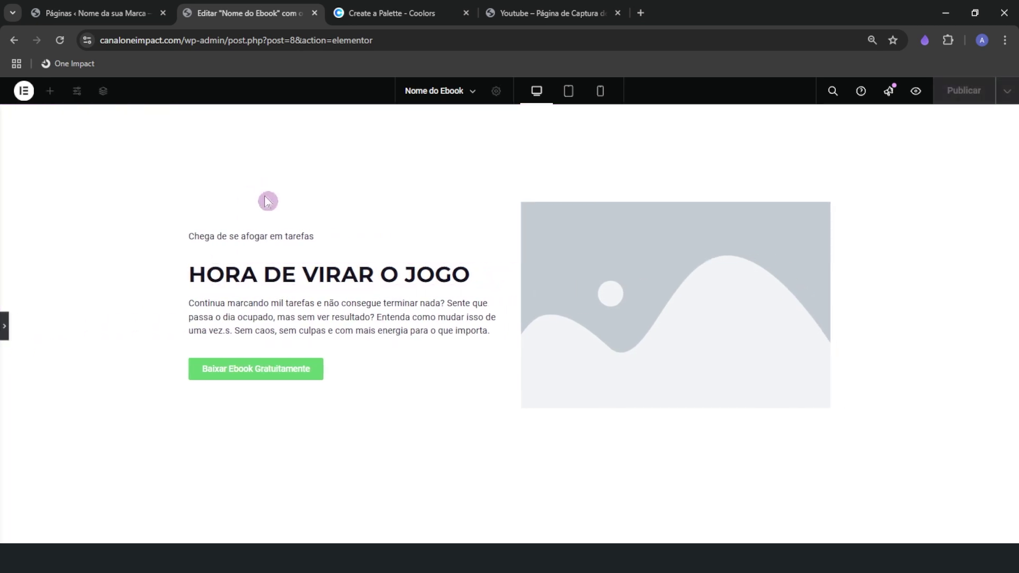
left_click(6, 335)
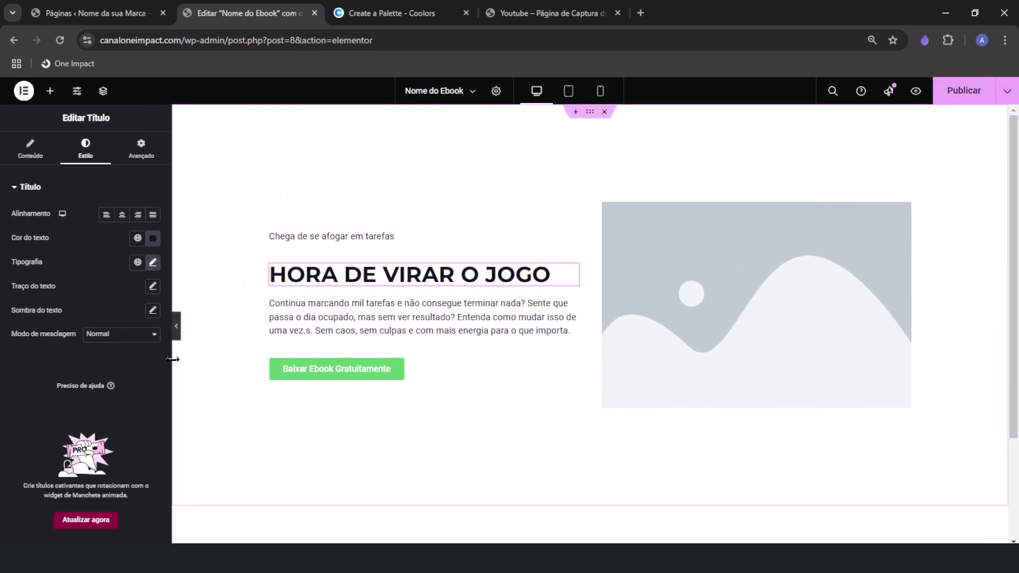
left_click(153, 262)
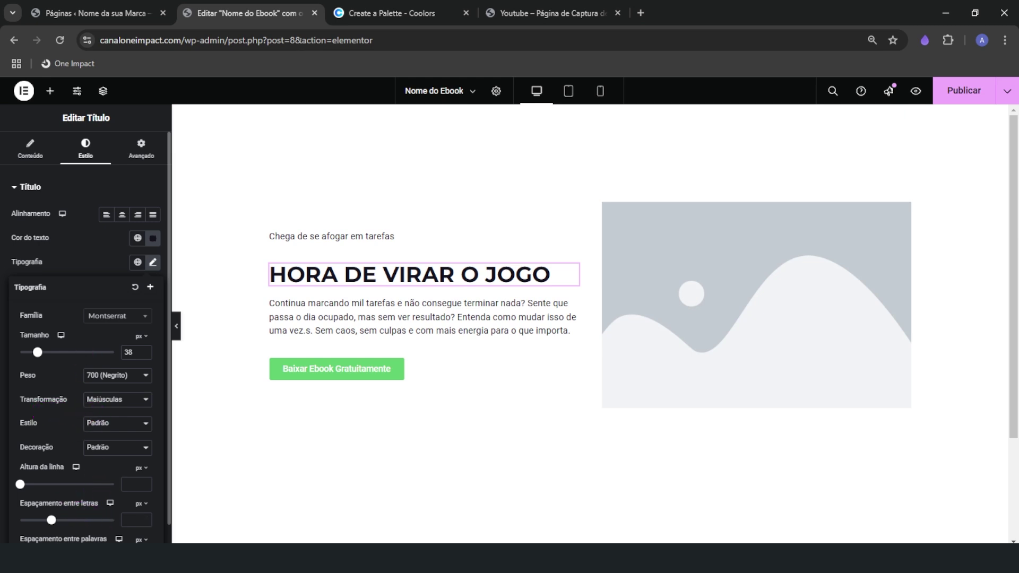
left_click(79, 219)
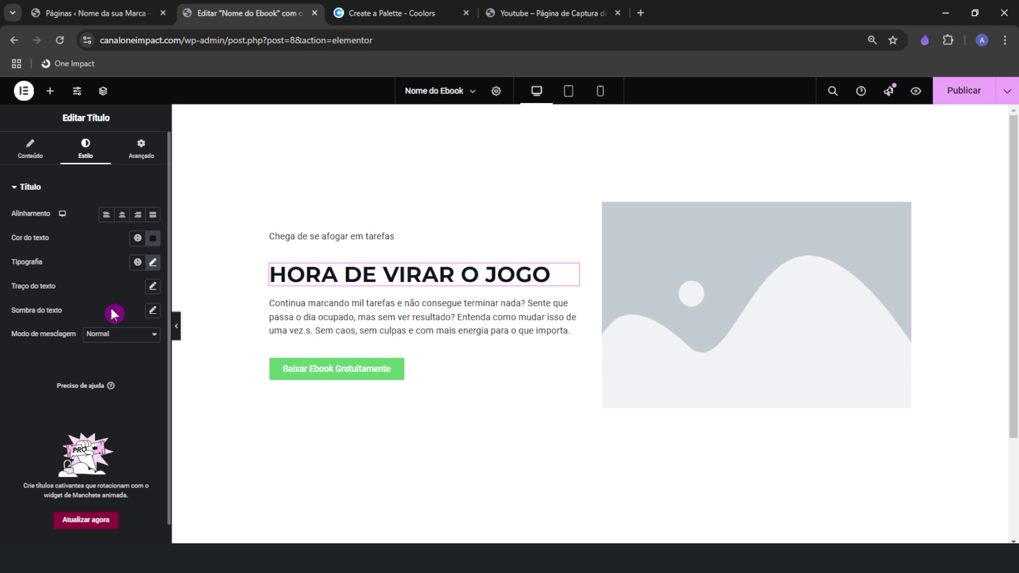
Give the 'Chega de se afogar em tarefas' line the Montserrat font in all capitals
left_click(368, 241)
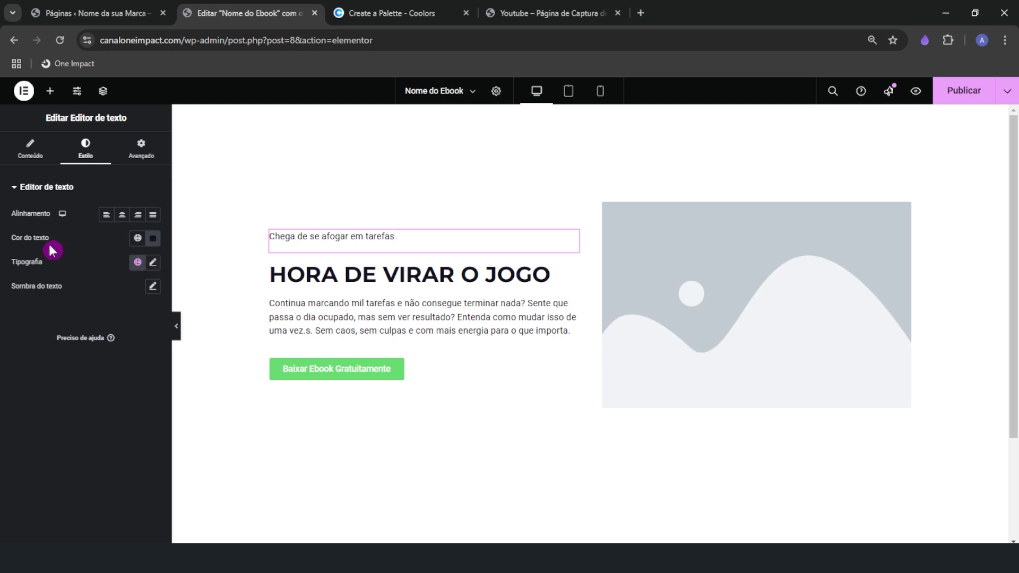
left_click(152, 267)
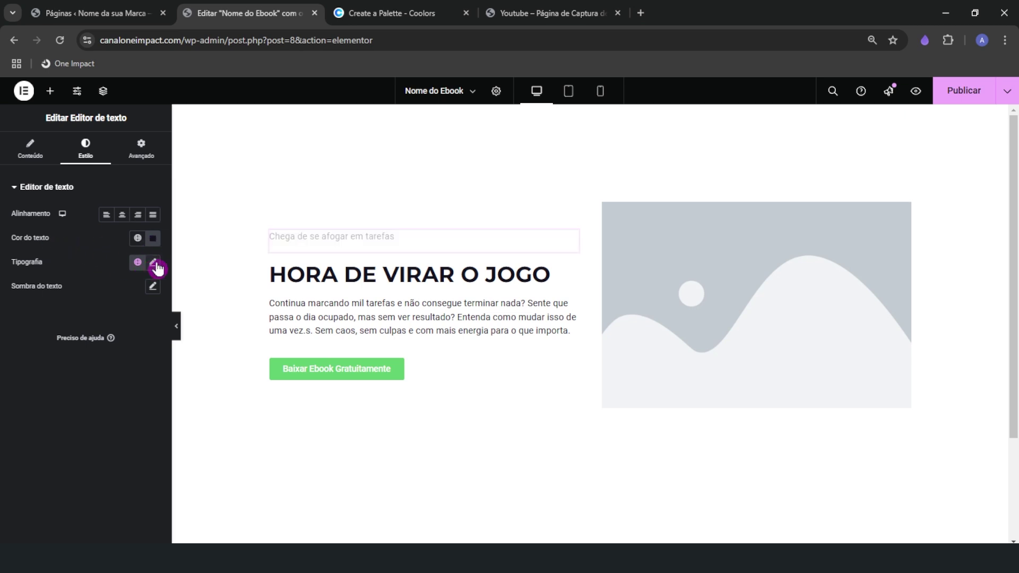
left_click(115, 316)
type("monts")
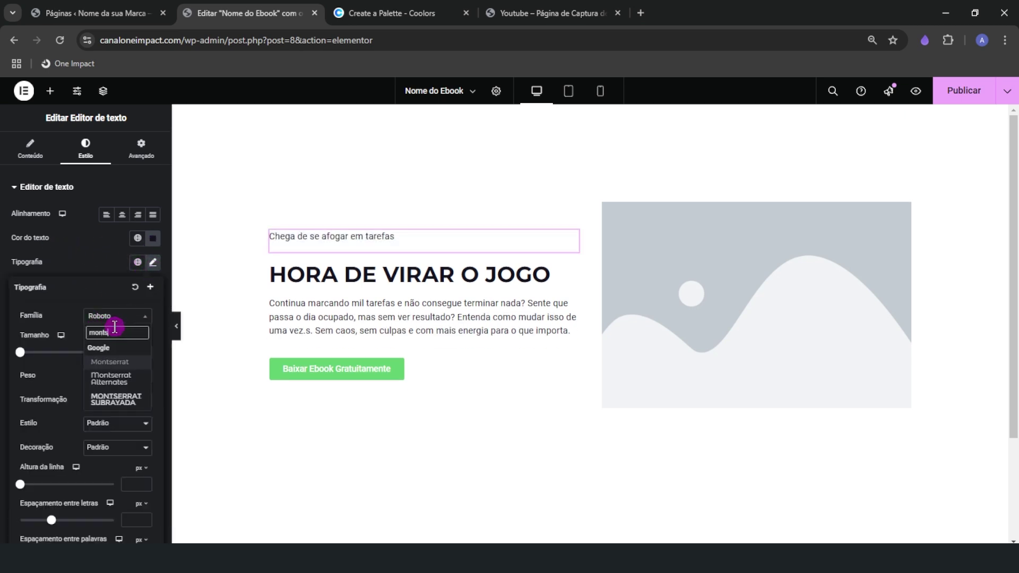
key("Return")
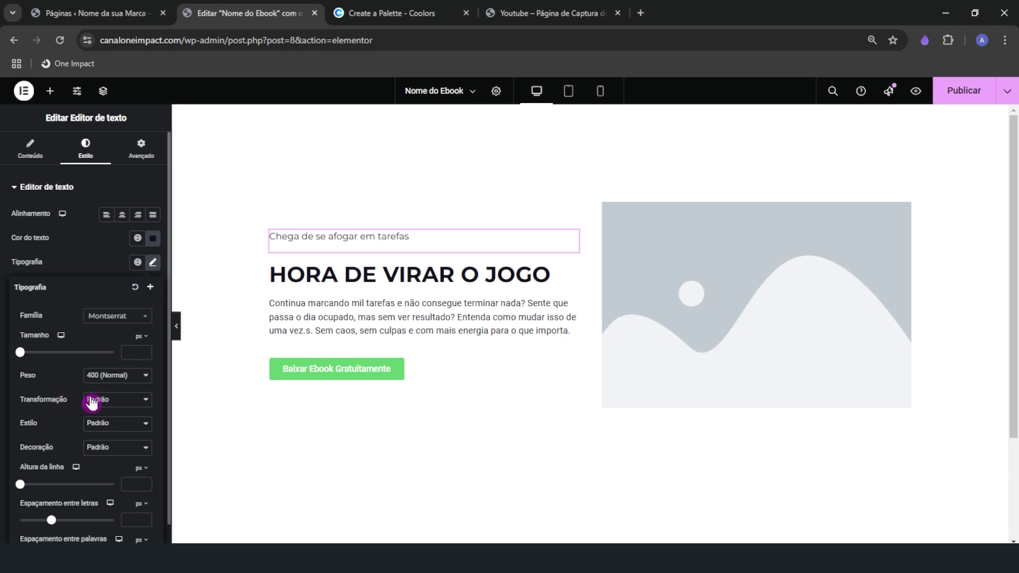
left_click(91, 401)
left_click(101, 430)
Set the line's weight to 600 after trying 700 and 800, and its size to 15
left_click(122, 383)
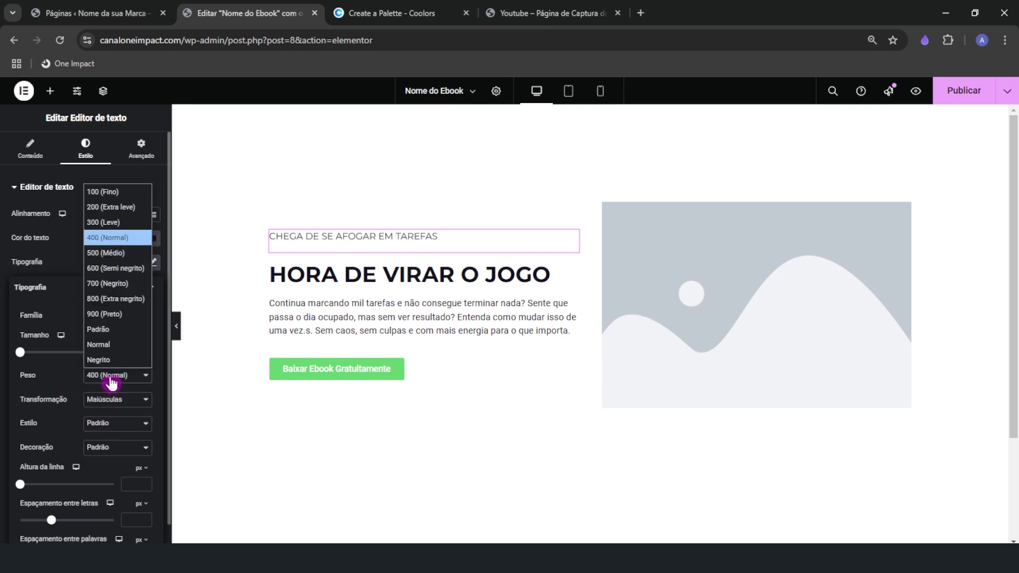
left_click(112, 264)
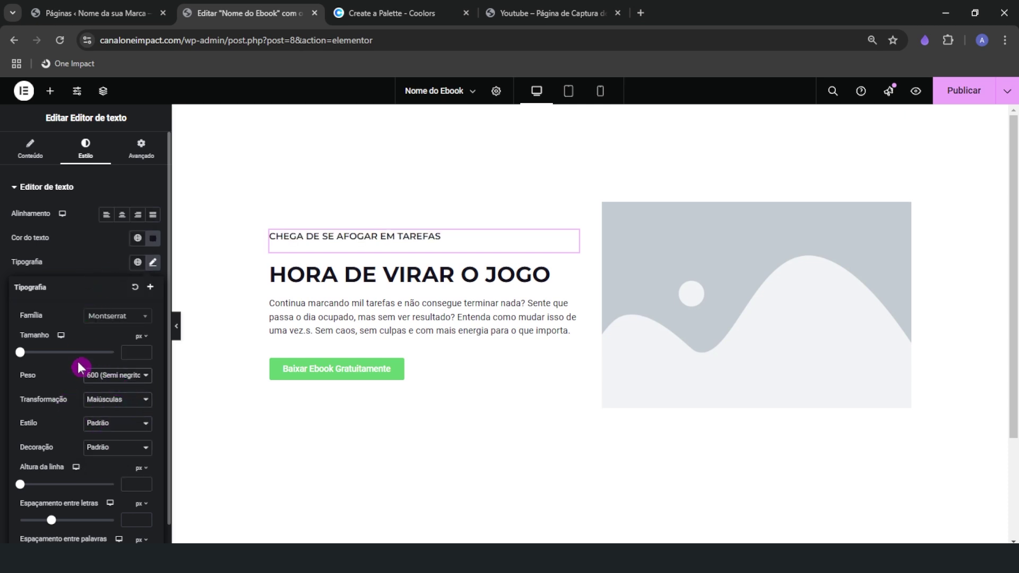
left_click(89, 374)
left_click(116, 285)
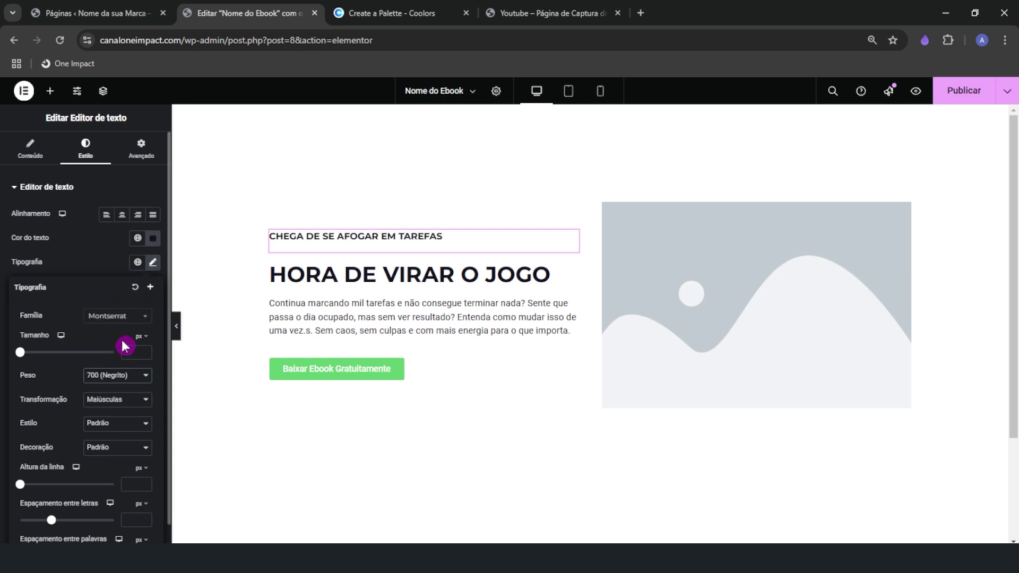
left_click(119, 375)
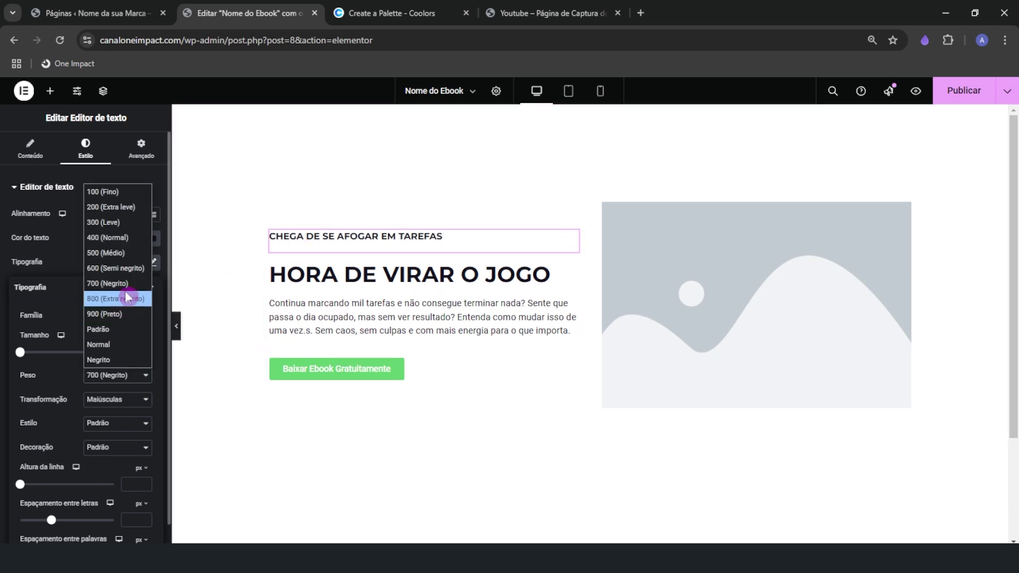
left_click(116, 268)
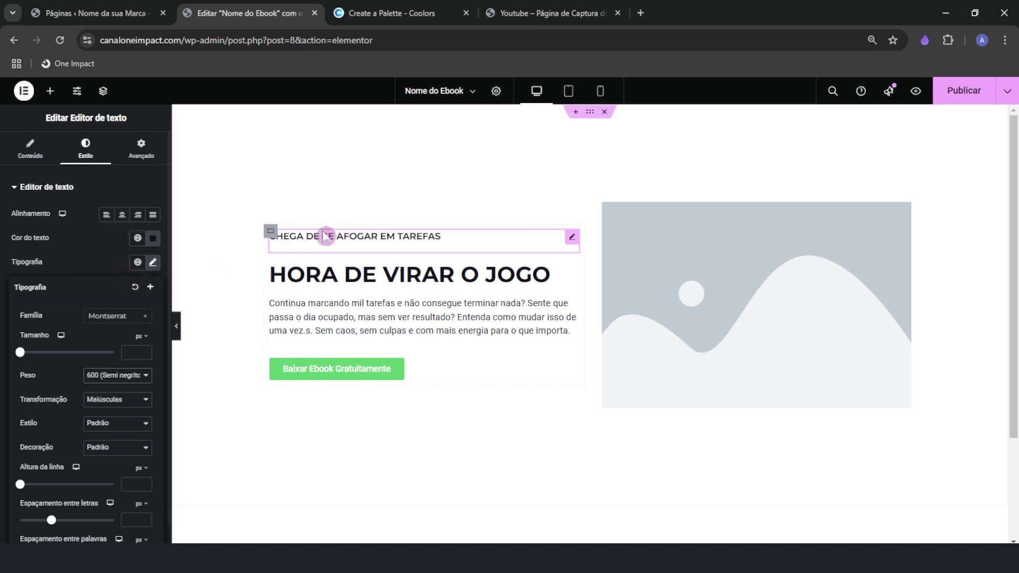
left_click(150, 374)
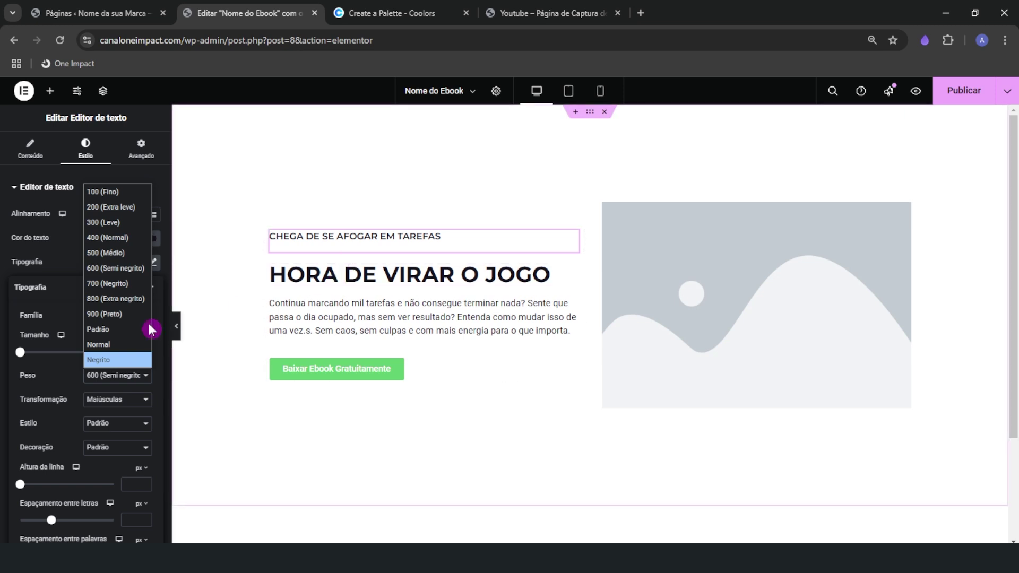
left_click(97, 304)
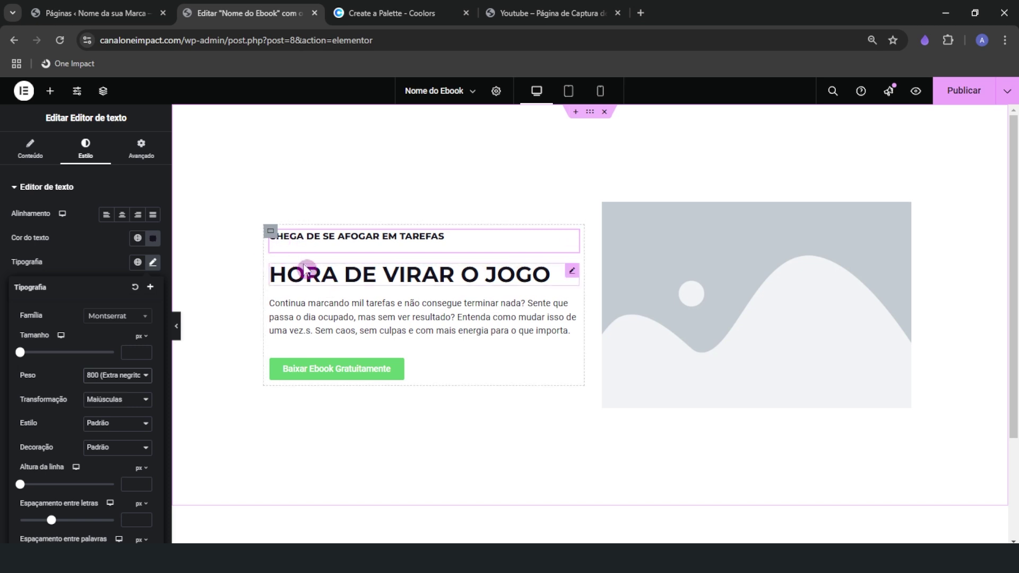
left_click(119, 375)
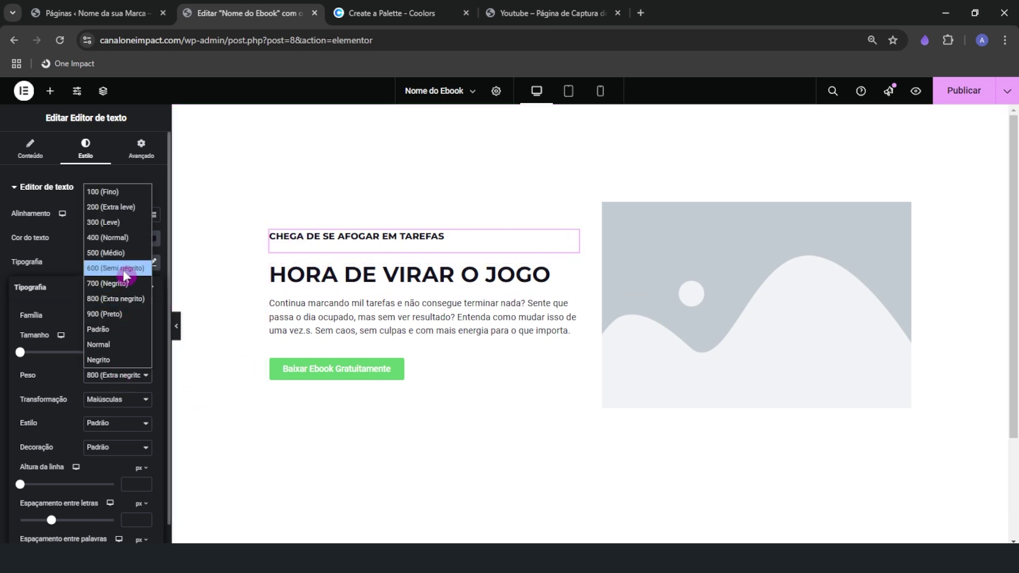
left_click(123, 269)
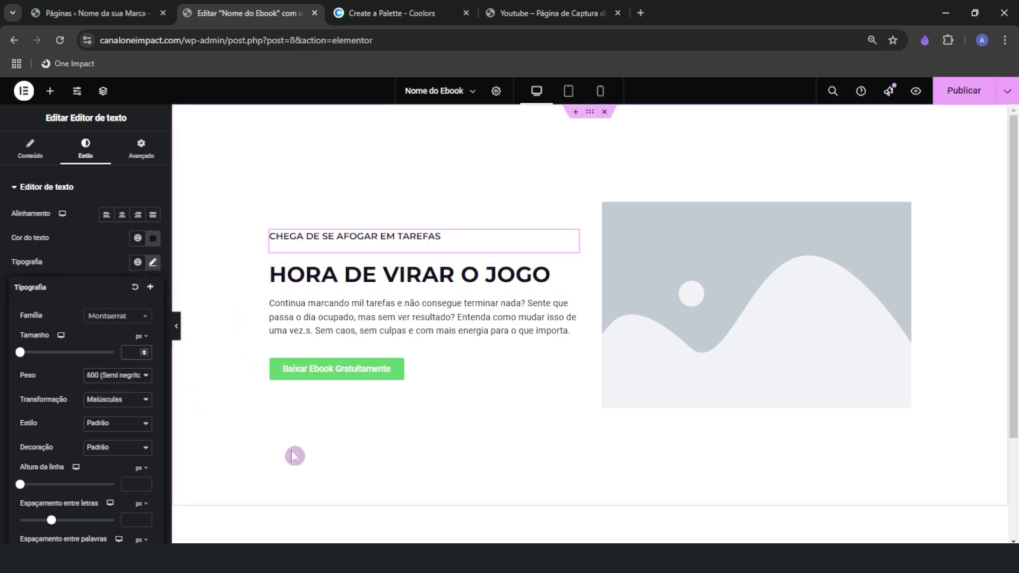
type("15")
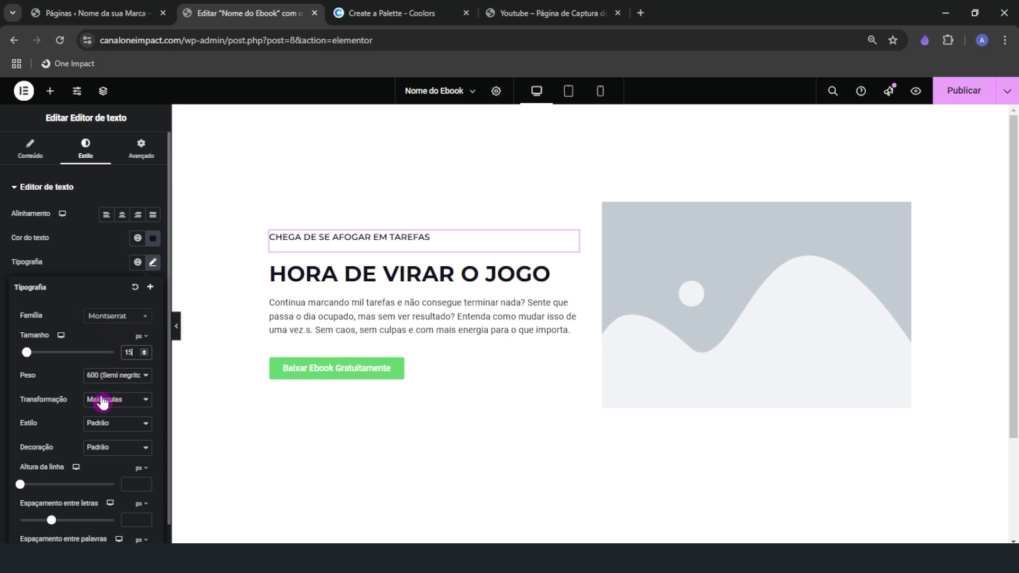
left_click(77, 253)
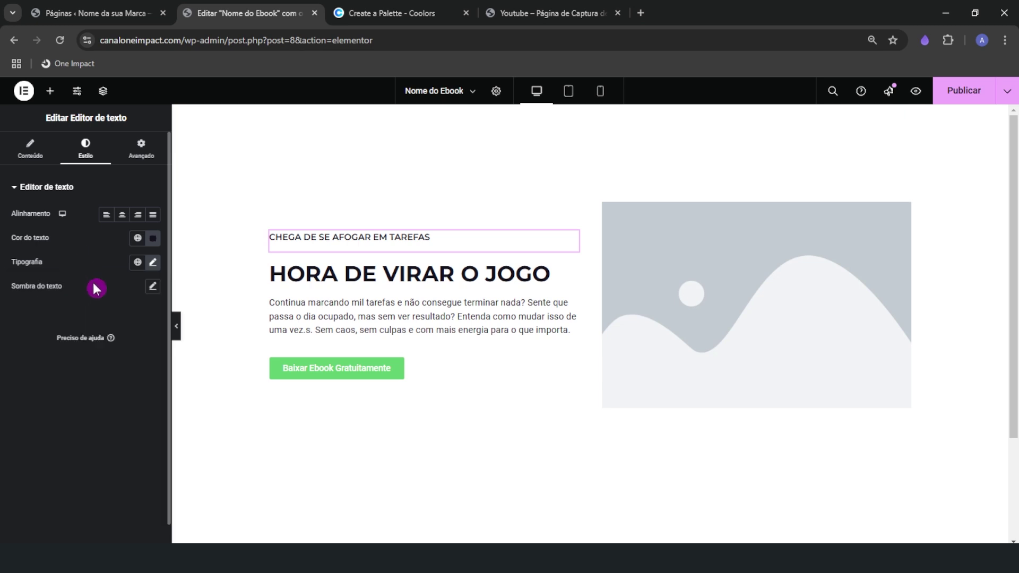
Set the pitch paragraph to Montserrat at weight 500 (Médio) and preview the page
left_click(353, 303)
left_click(156, 263)
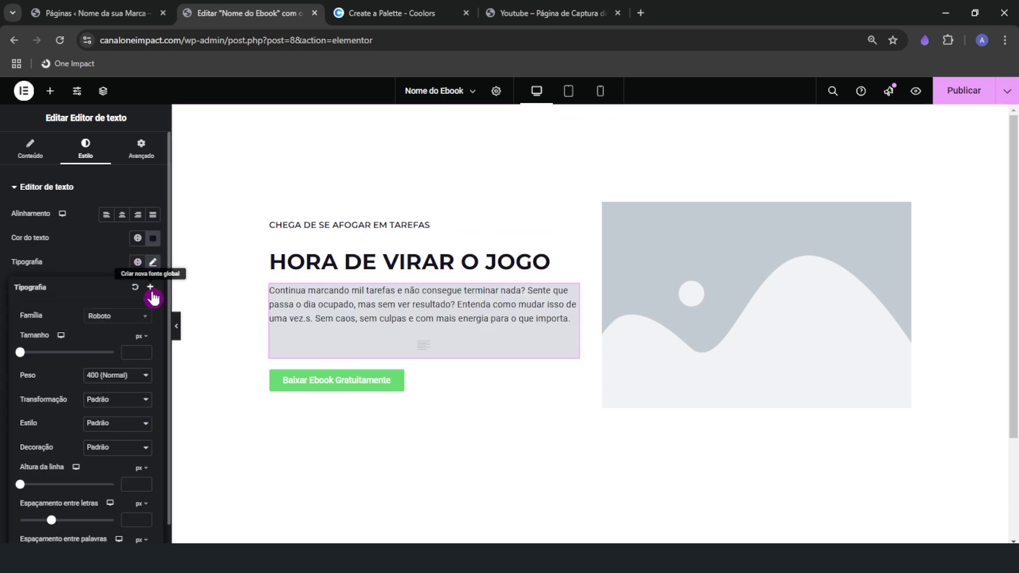
left_click(103, 317)
type("montserrat")
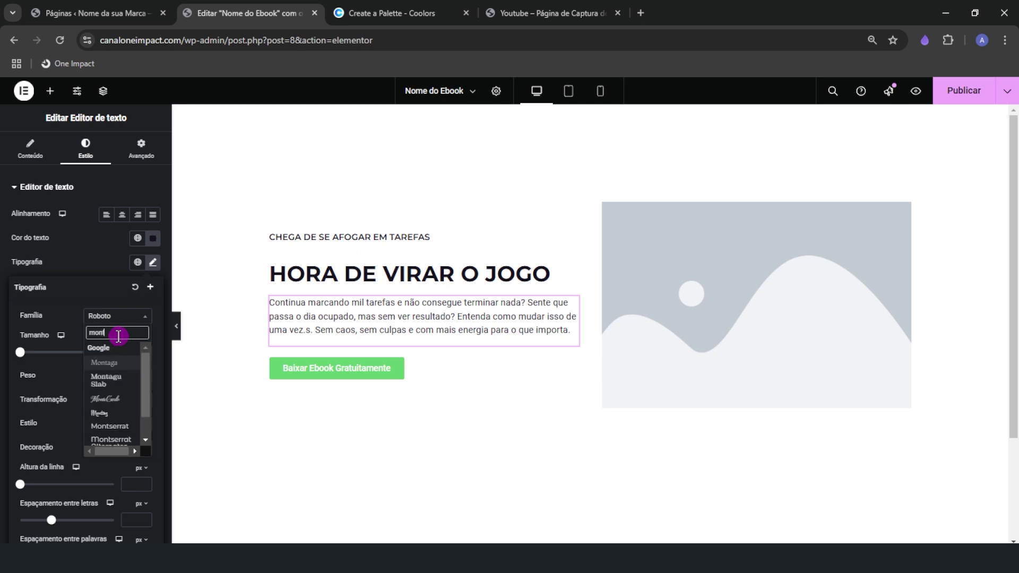
left_click(118, 349)
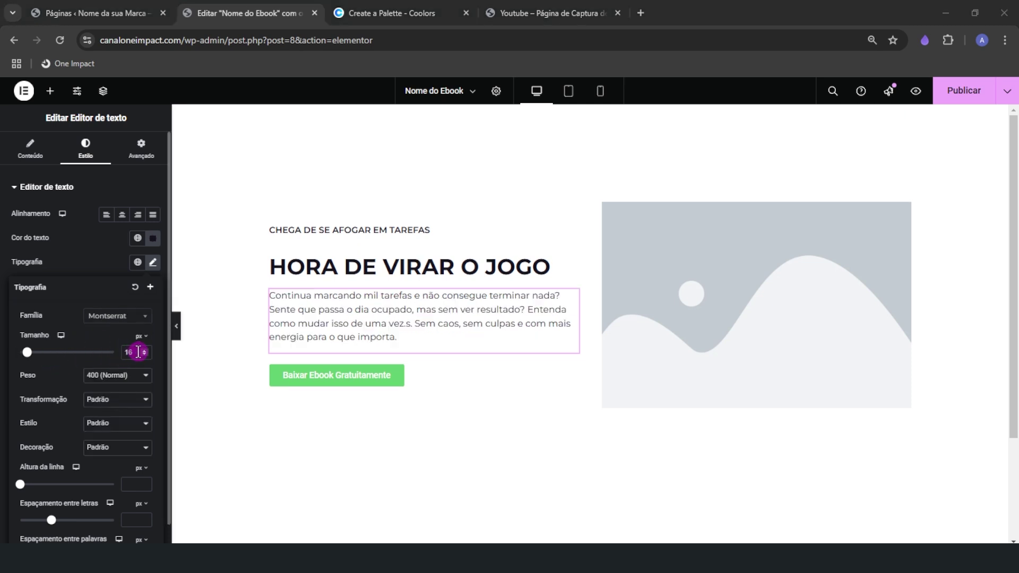
left_click(117, 375)
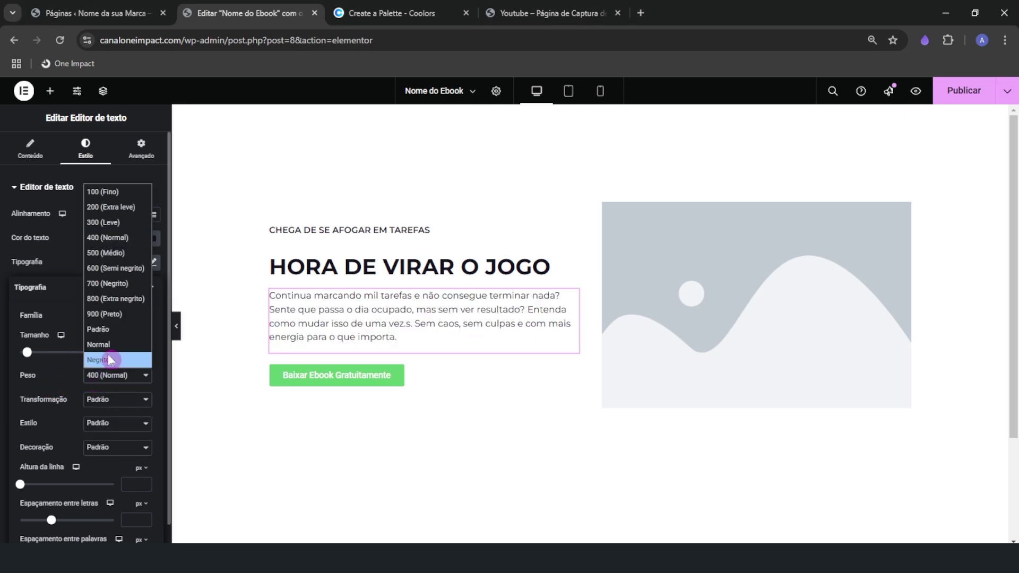
left_click(106, 252)
left_click(176, 326)
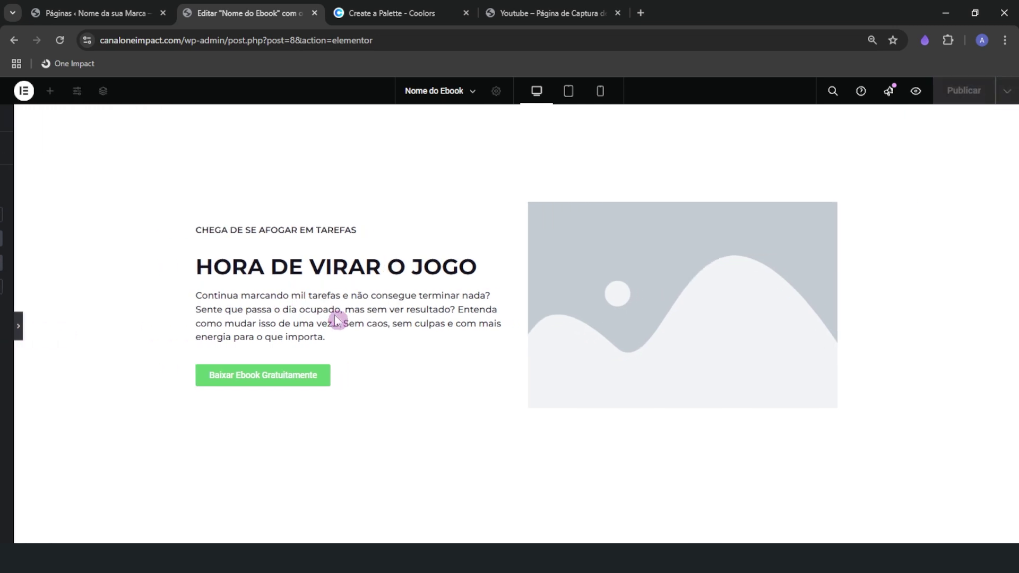
left_click(4, 318)
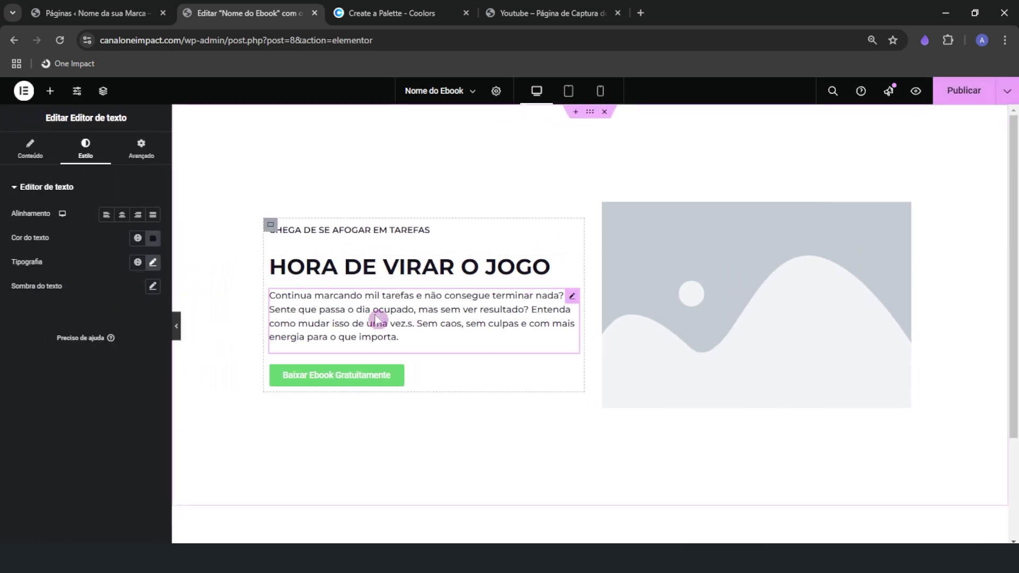
Style the download button text as uppercase Montserrat 500 with 1.2 letter spacing
left_click(411, 375)
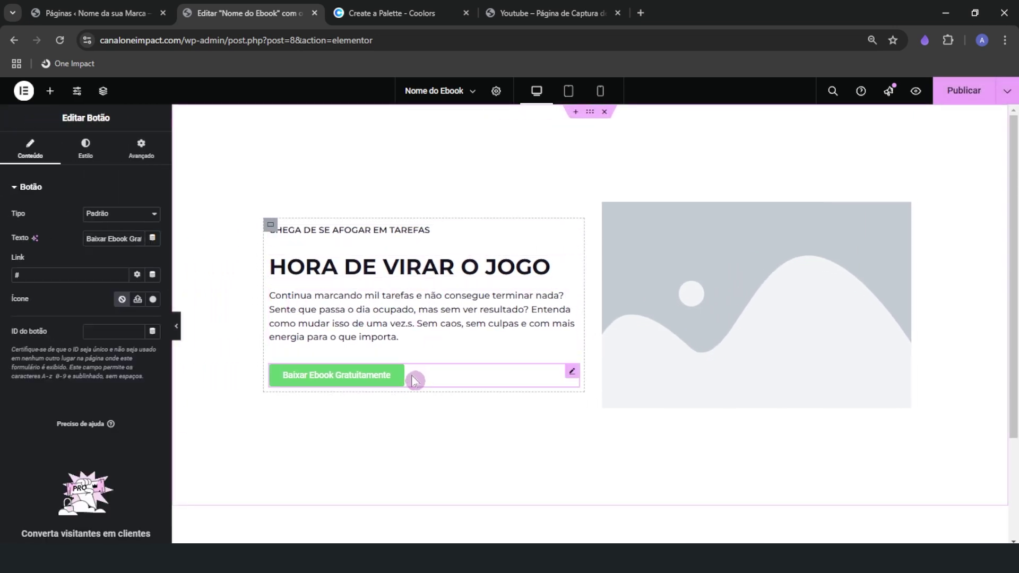
left_click(82, 154)
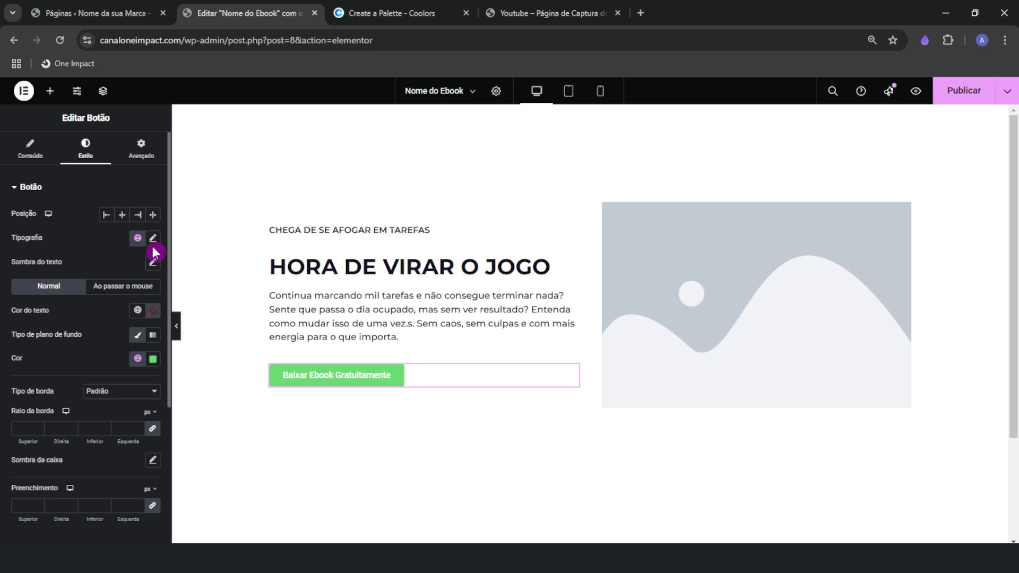
left_click(153, 239)
left_click(117, 293)
type("monts")
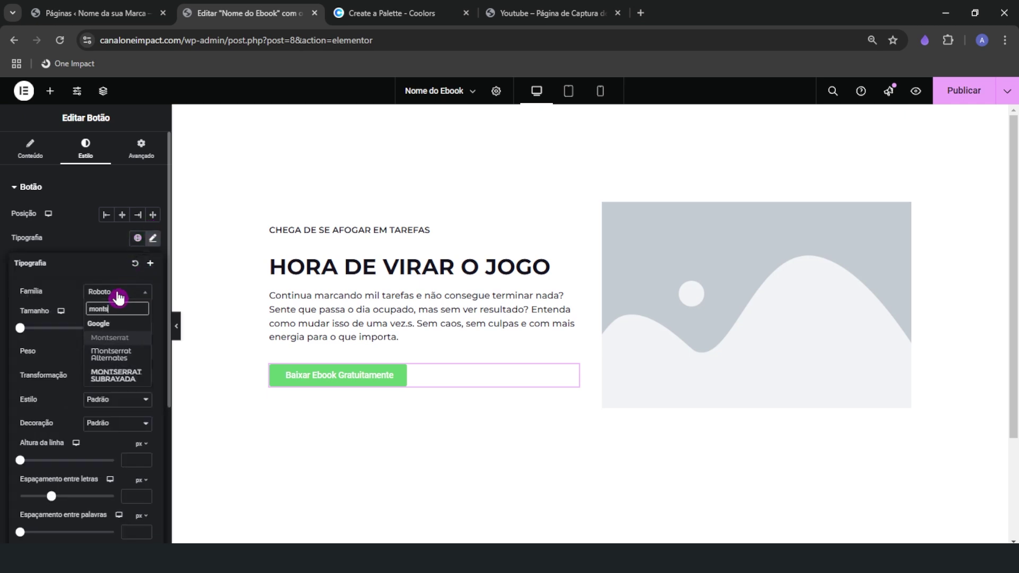
left_click(108, 339)
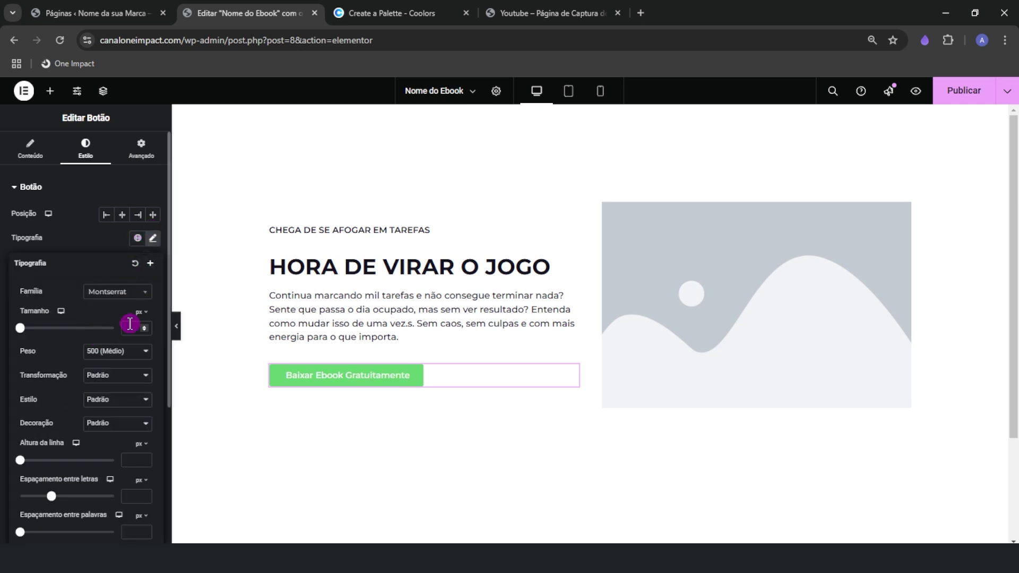
left_click(142, 351)
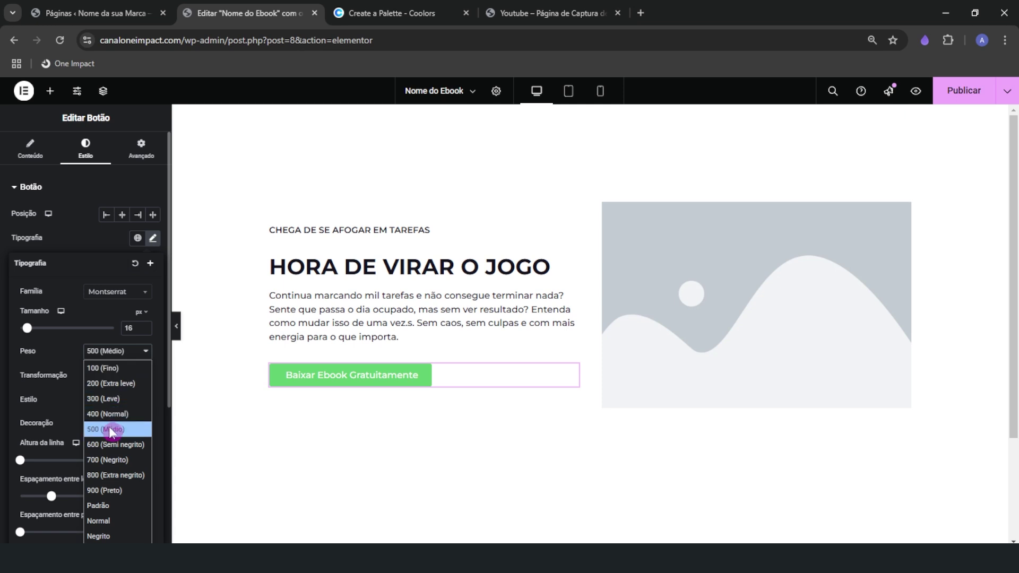
left_click(123, 427)
left_click(128, 377)
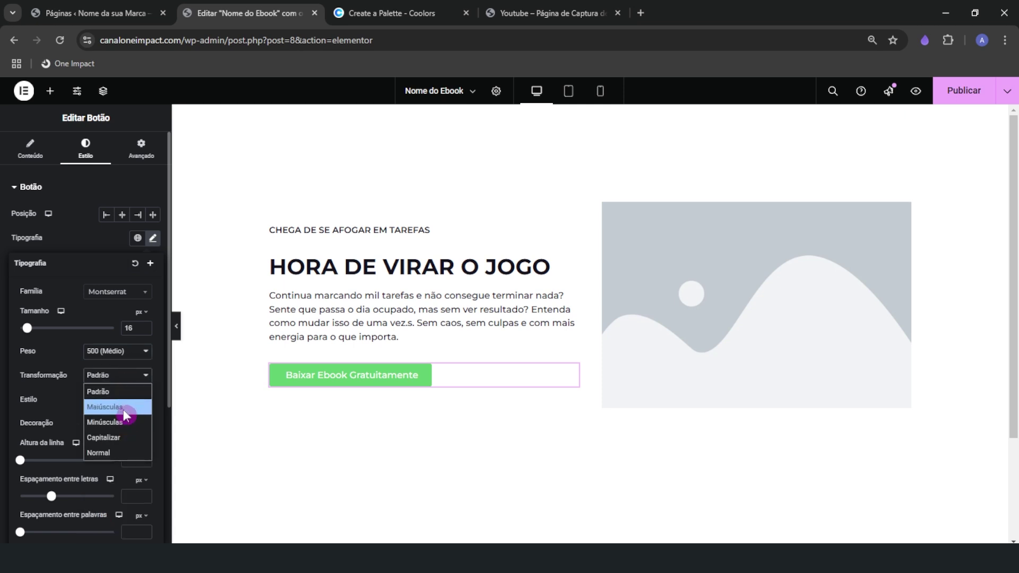
left_click(126, 412)
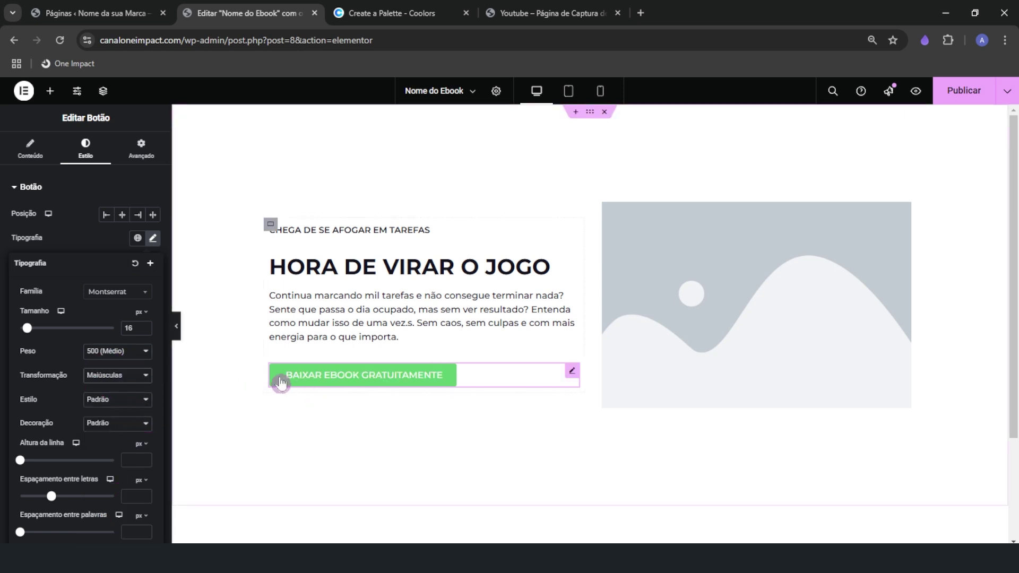
left_click_drag(55, 501, 58, 499)
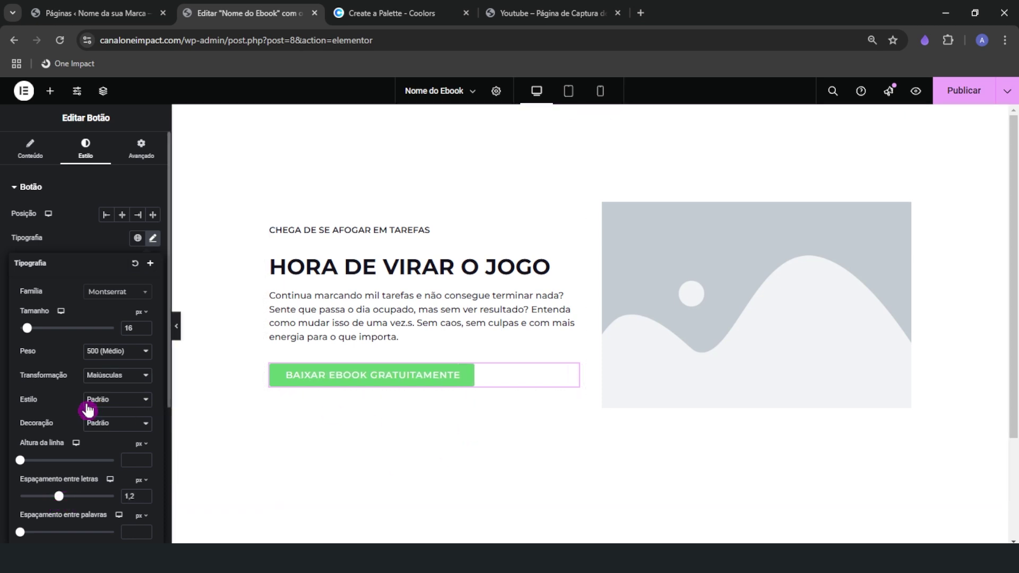
left_click(90, 351)
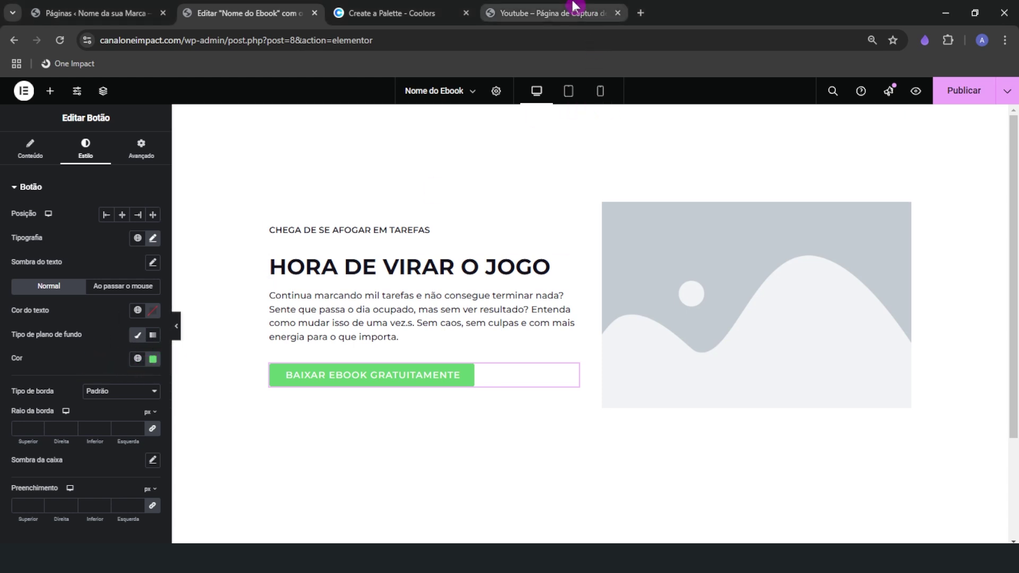
Copy the Persian red D53332 from Coolors for the button's background colour
left_click(557, 12)
left_click(392, 12)
left_click(913, 463)
key("ctrl+c")
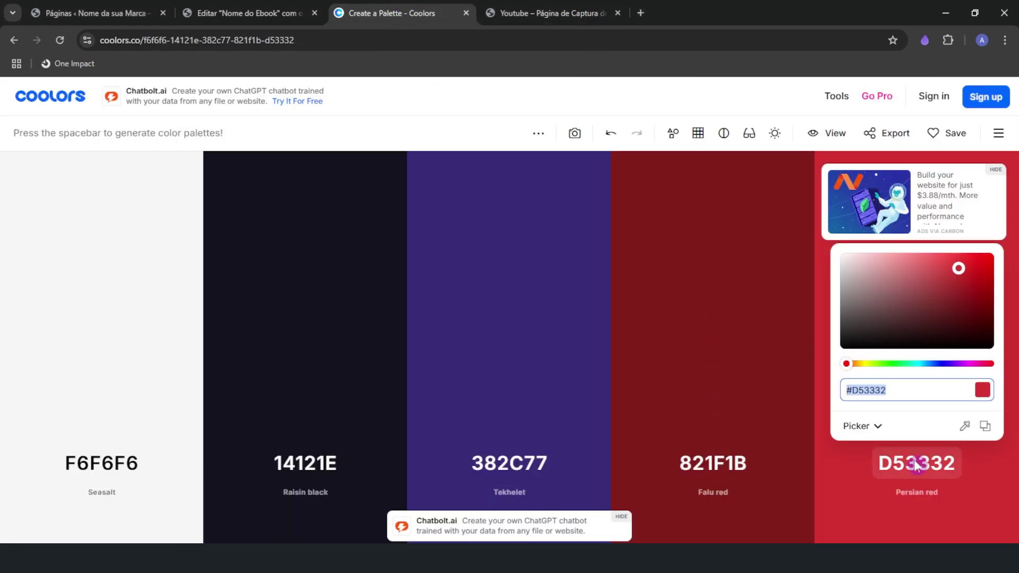
left_click(250, 12)
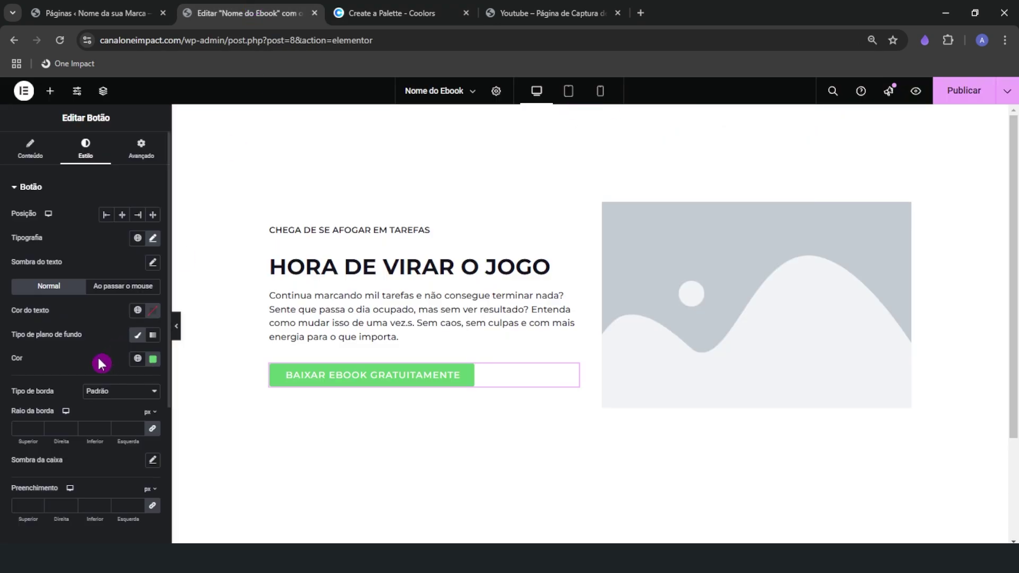
left_click(151, 358)
Apply D53332 as the button background and copy Falu red 821F1B from Coolors
key("ctrl+v")
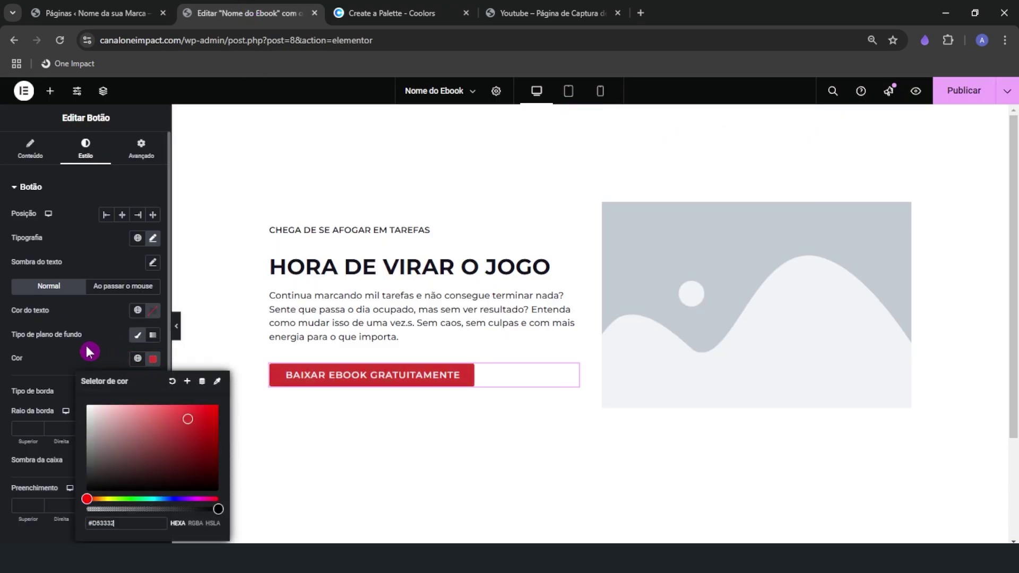
left_click(86, 345)
left_click(393, 12)
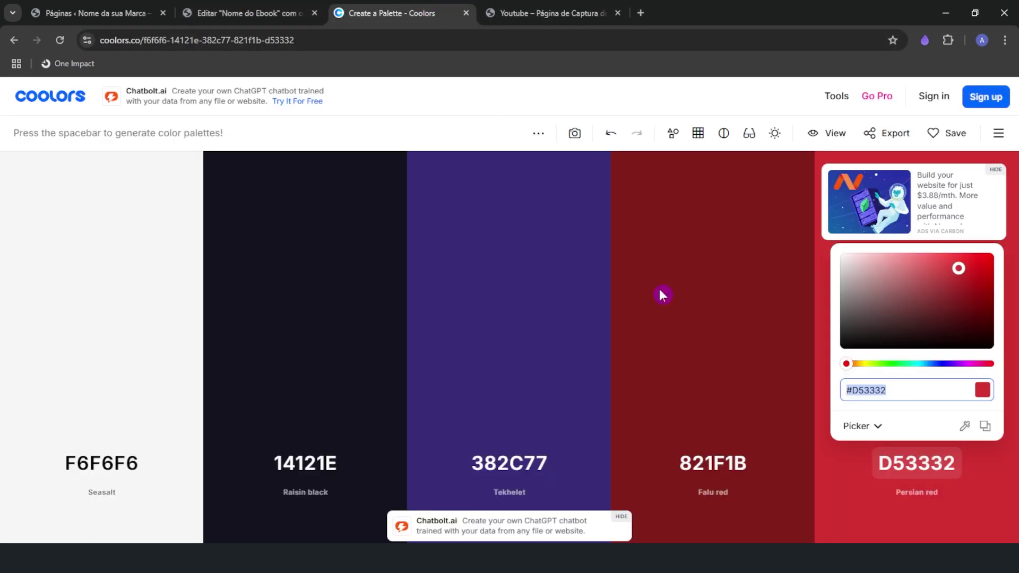
left_click(707, 461)
key("ctrl+c")
left_click(249, 13)
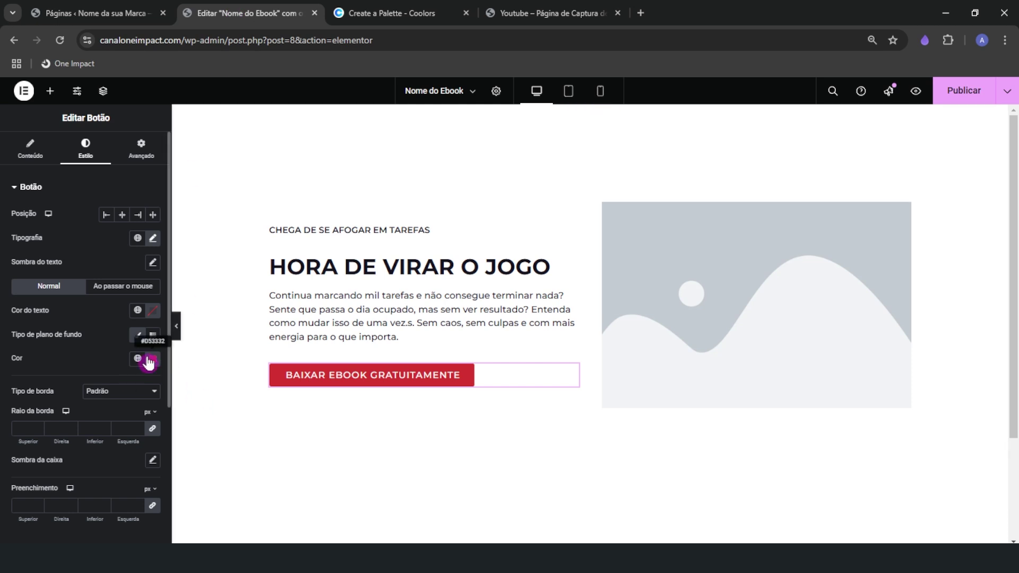
Make the button background a gradient to 821F1B at 143°, with stops at 43% and 100%
left_click(154, 339)
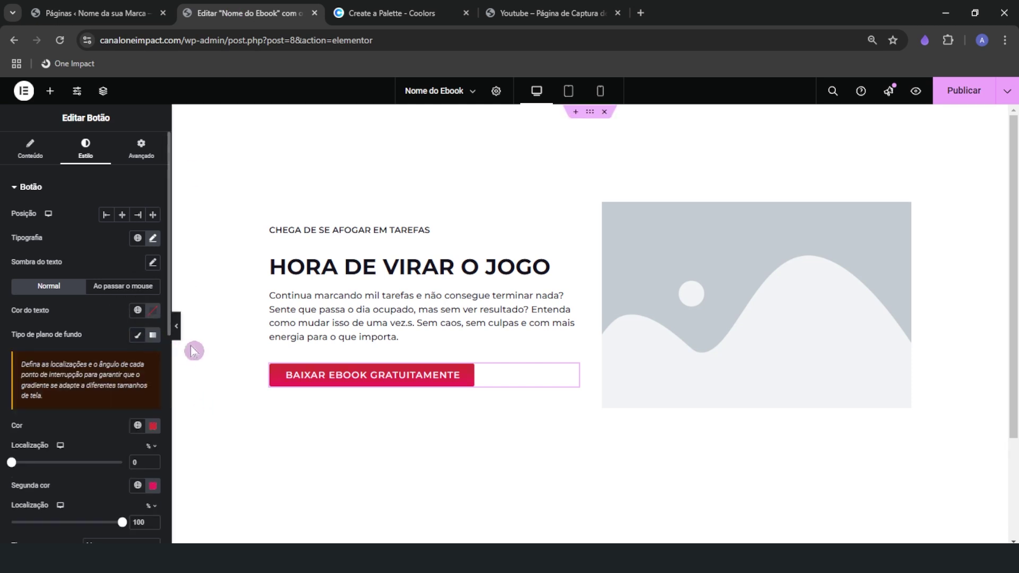
left_click(154, 486)
key("ctrl+v")
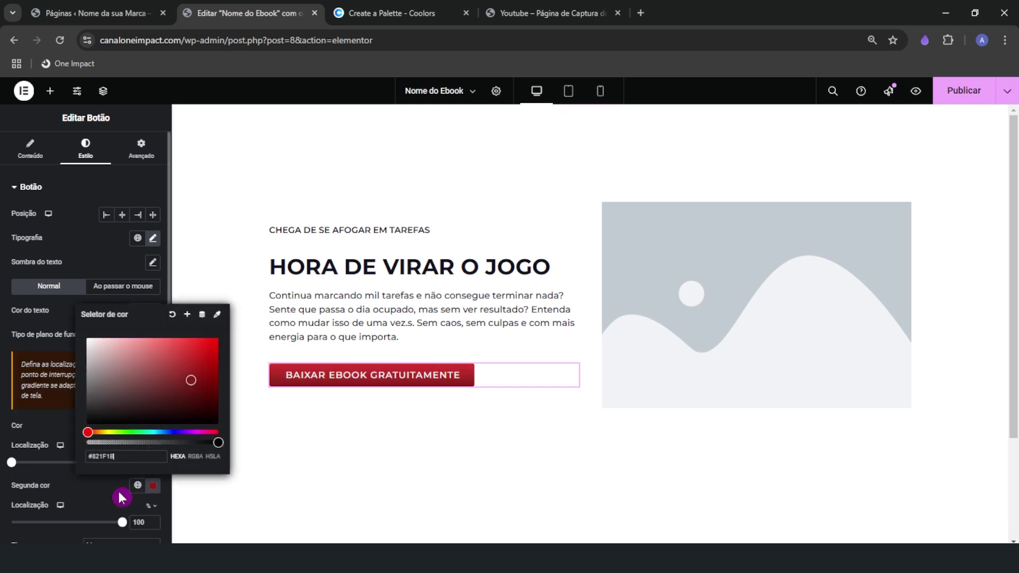
left_click(119, 491)
scroll(113, 498, "down", 1)
mouse_move(64, 525)
left_mouse_down()
mouse_move(38, 524)
mouse_move(61, 529)
left_mouse_up()
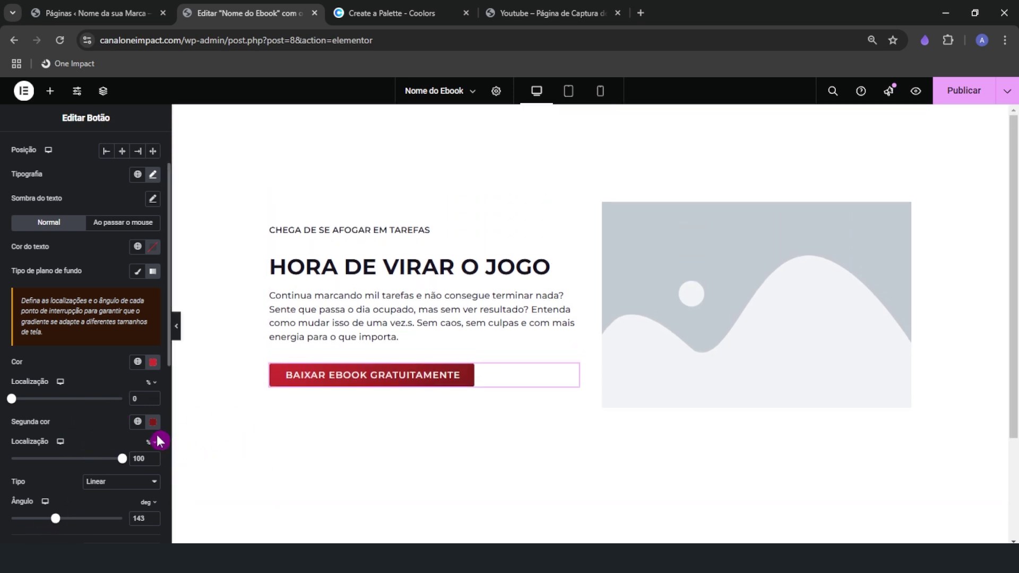
mouse_move(122, 462)
left_mouse_down()
mouse_move(43, 460)
mouse_move(125, 455)
left_mouse_up()
left_click_drag(23, 404, 56, 400)
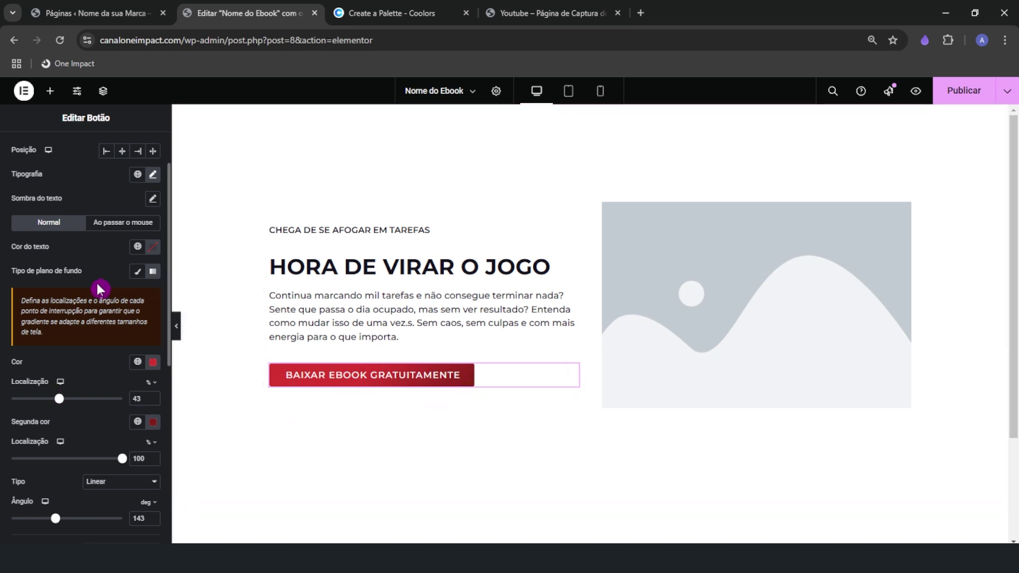
scroll(106, 348, "down", 1)
scroll(106, 348, "down", 4)
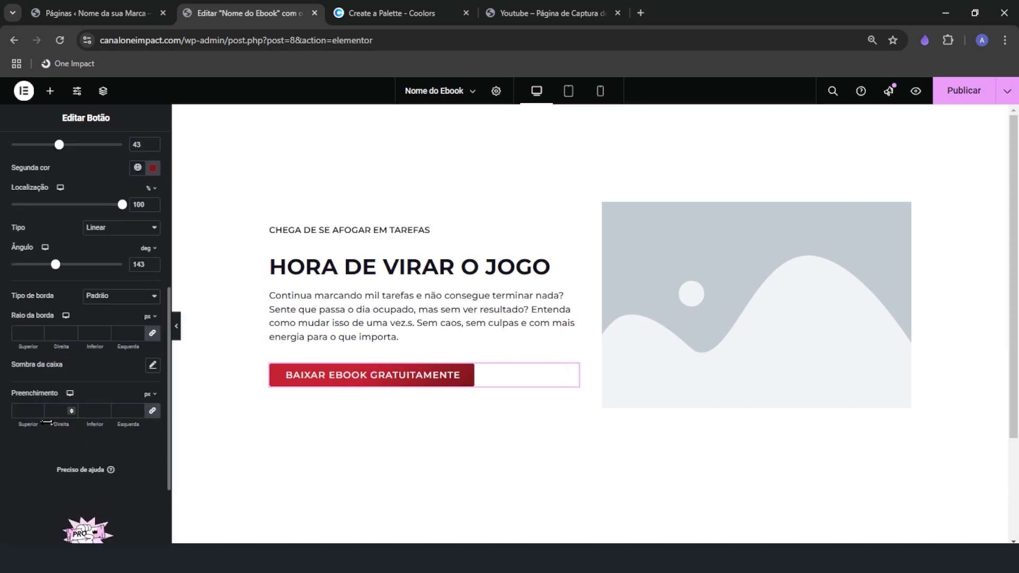
Set the button padding to 20 px top and bottom and 30 px left and right
left_click(24, 399)
left_click(279, 378)
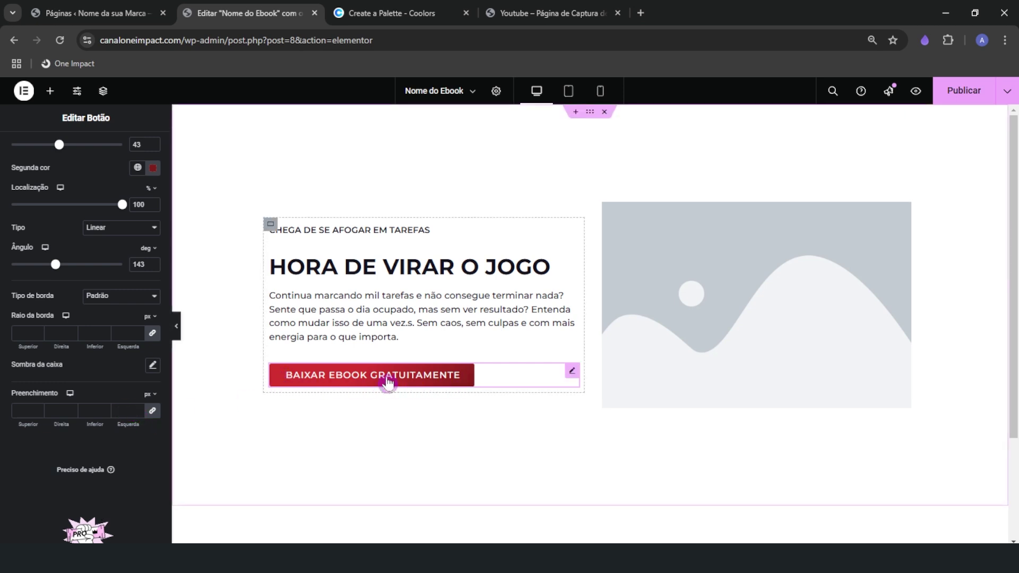
left_click(130, 410)
type("2")
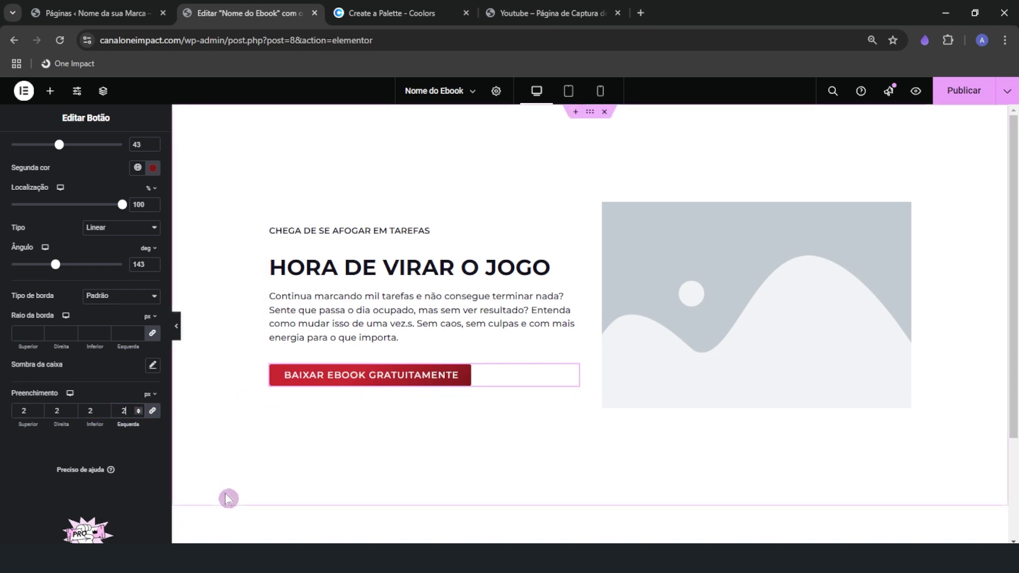
type("0")
left_click(123, 427)
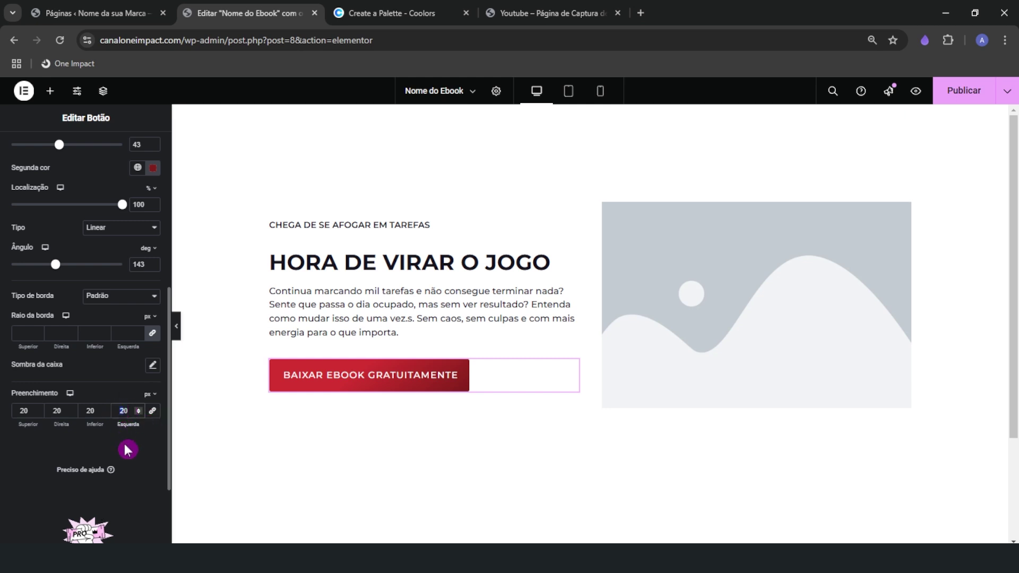
type("300")
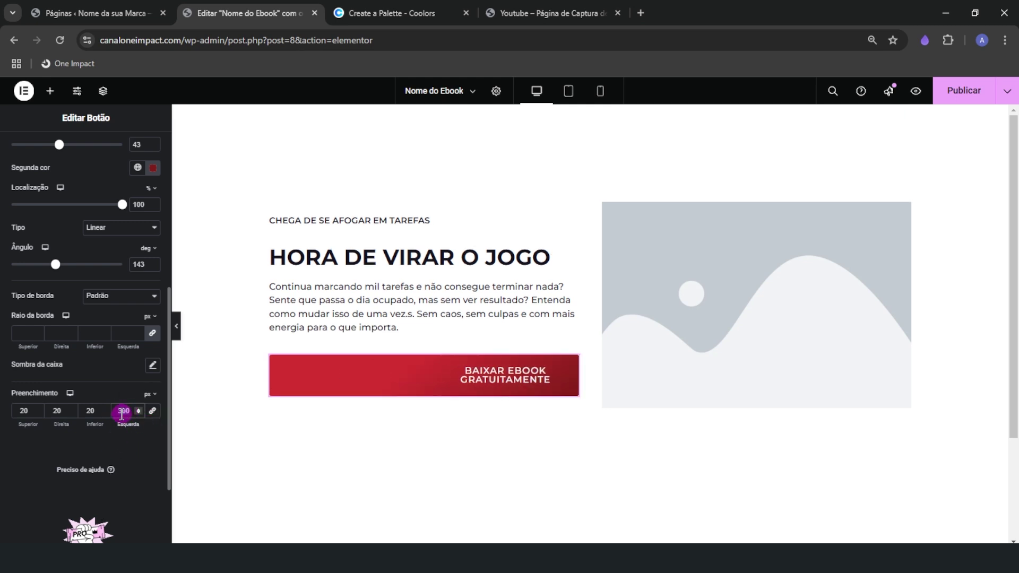
key("BackSpace")
left_click(60, 412)
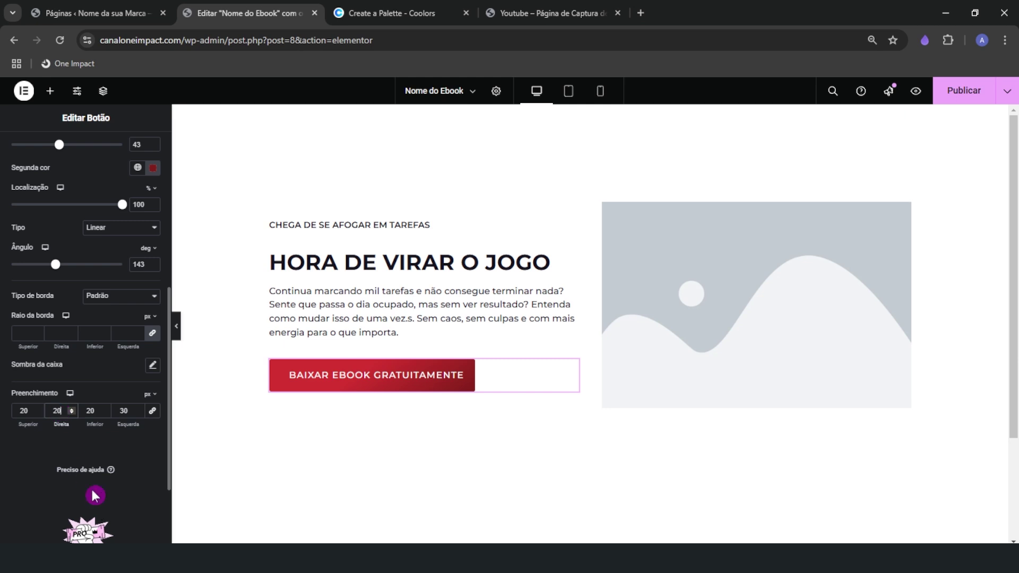
key("BackSpace")
key("BackSpace")
type("030")
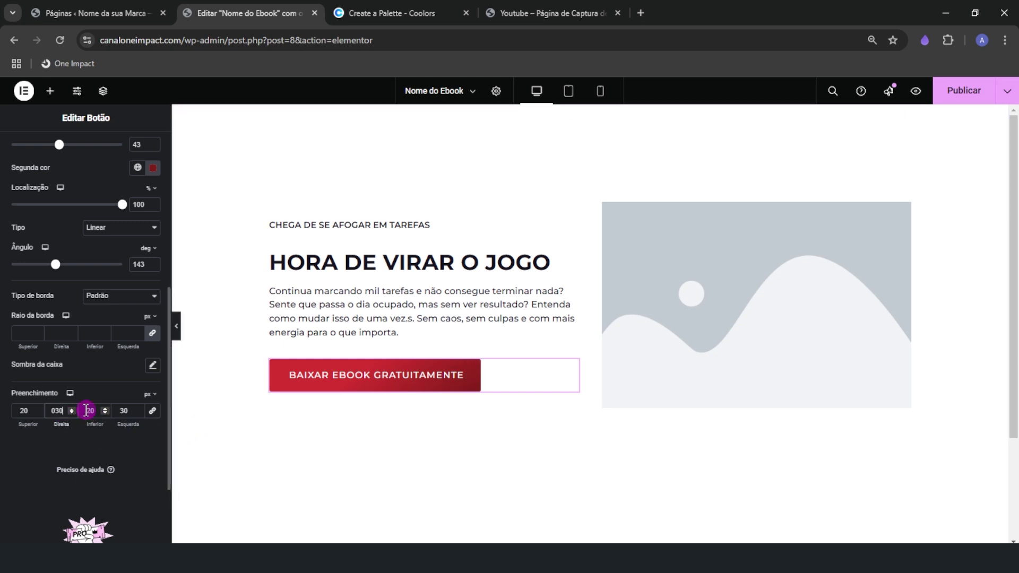
scroll(71, 474, "up", 5)
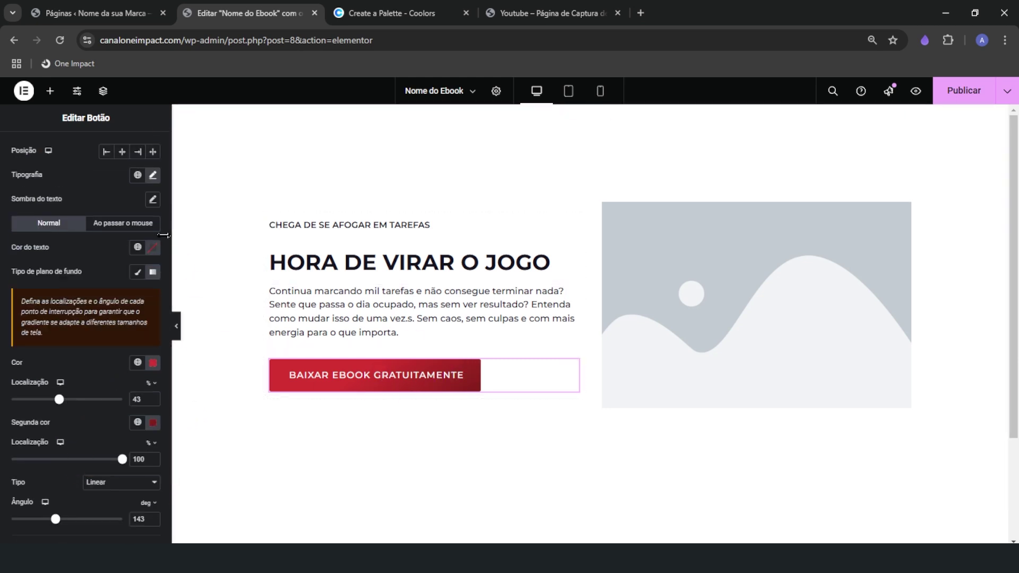
scroll(55, 230, "up", 2)
left_click(45, 150)
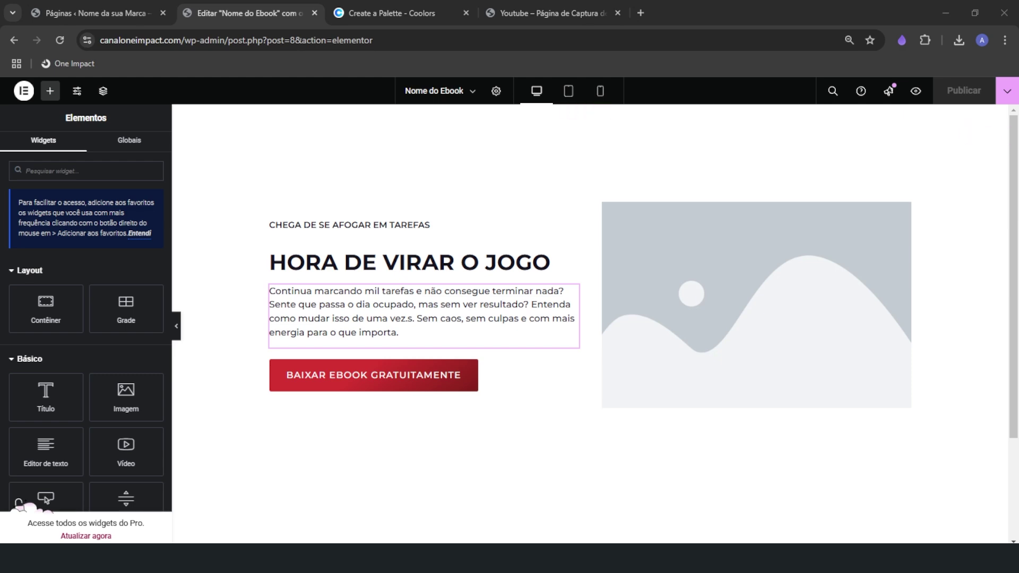
Open Mockup EBook Original.png from the Capas folder in the image viewer
left_click_drag(1018, 114, 291, 45)
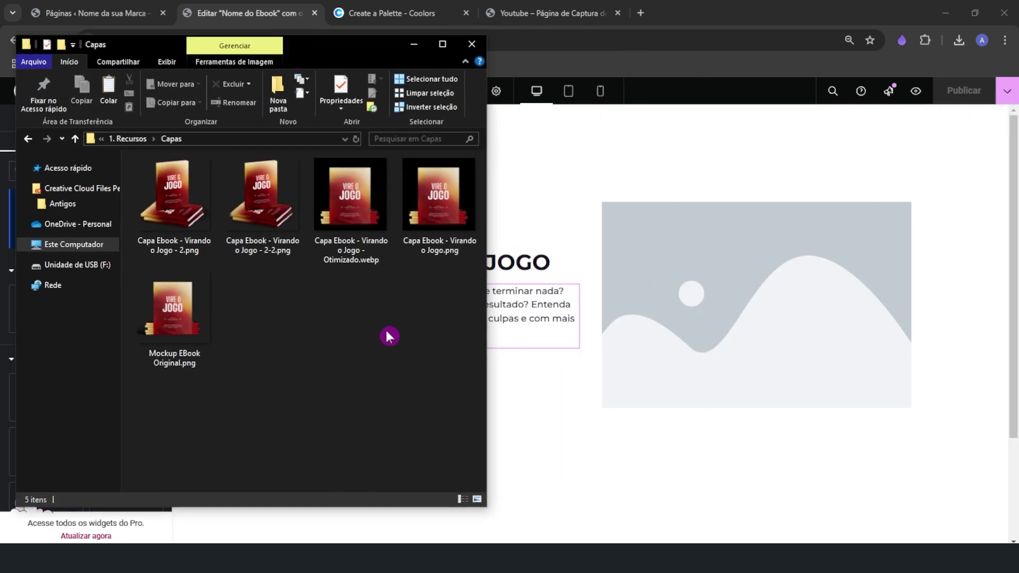
left_click(405, 232)
left_click(182, 326)
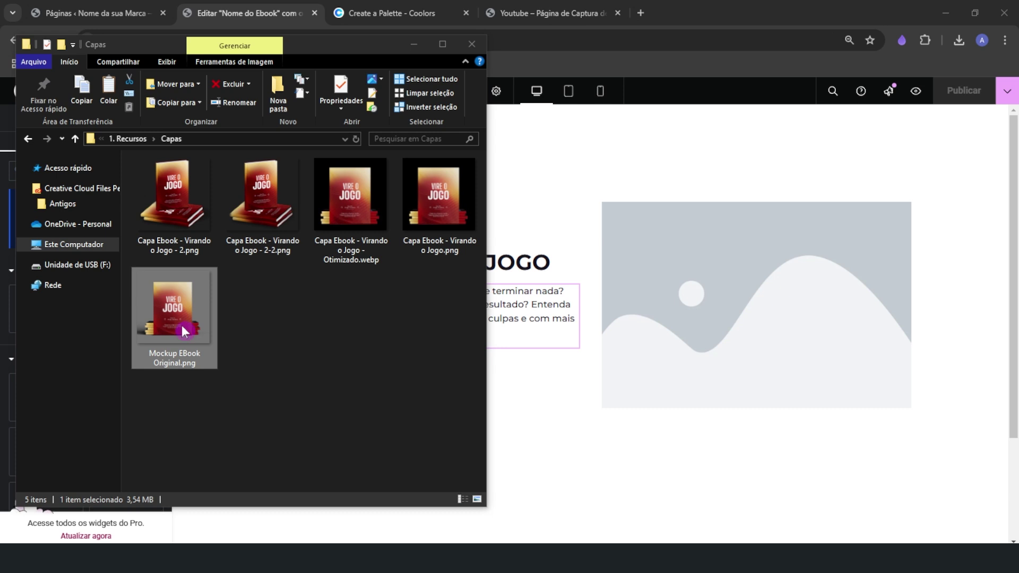
left_click_drag(1018, 122, 467, 39)
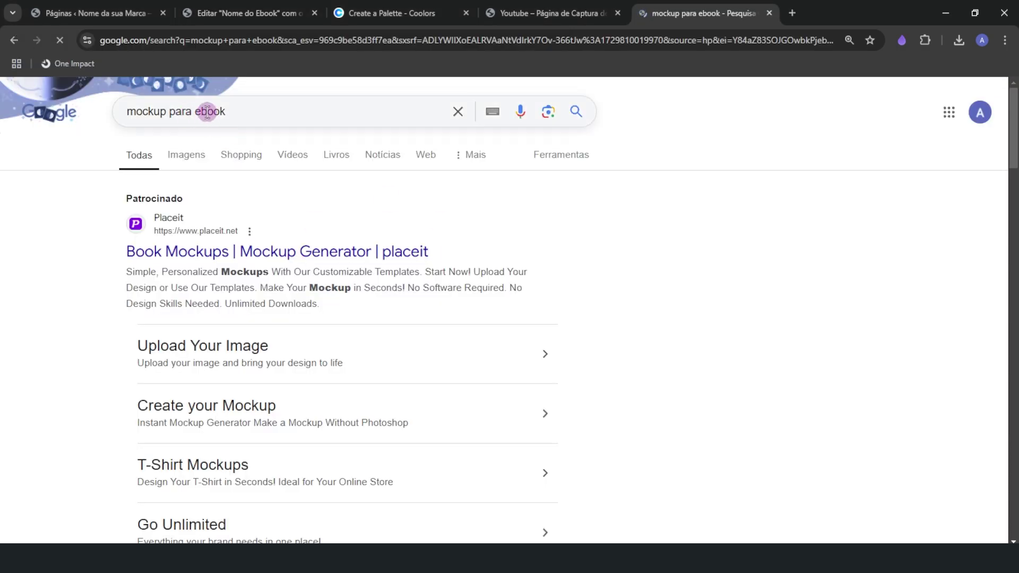
Filter the Freepik 'Mockup Ebook' results to show PSD files only
left_click_drag(221, 111, 118, 112)
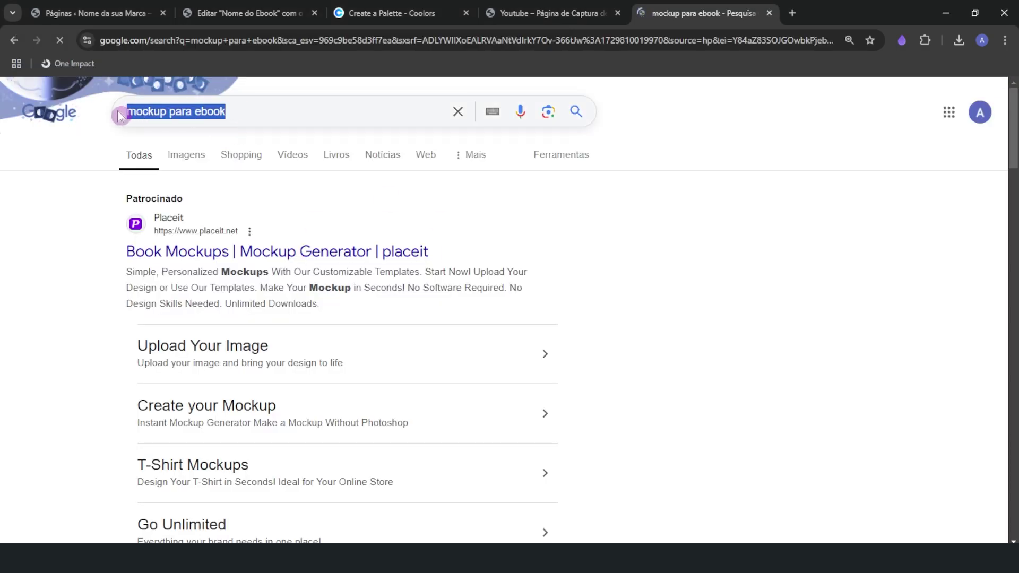
left_click(637, 244)
scroll(480, 387, "down", 12)
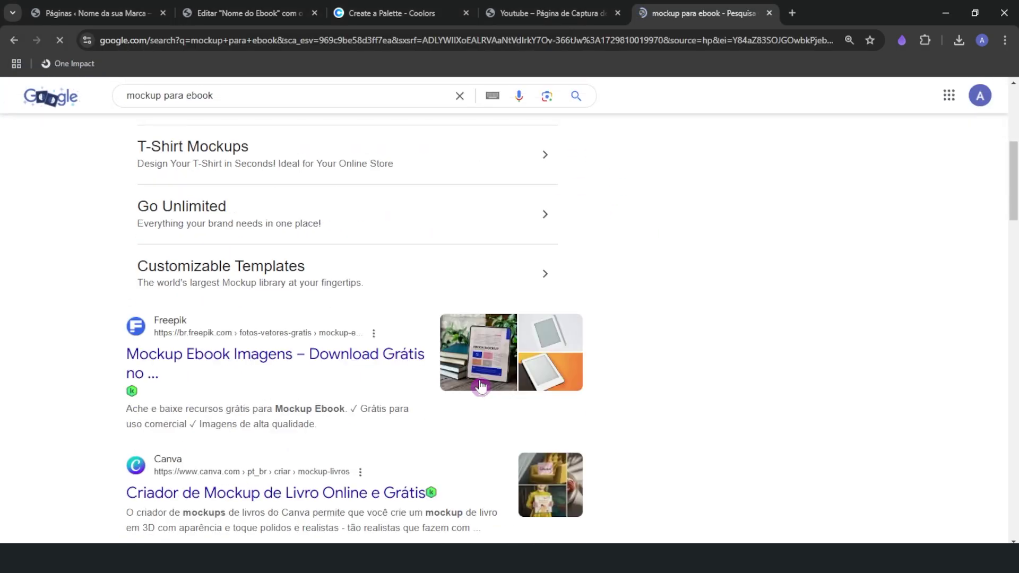
scroll(481, 385, "down", 2)
scroll(482, 386, "up", 4)
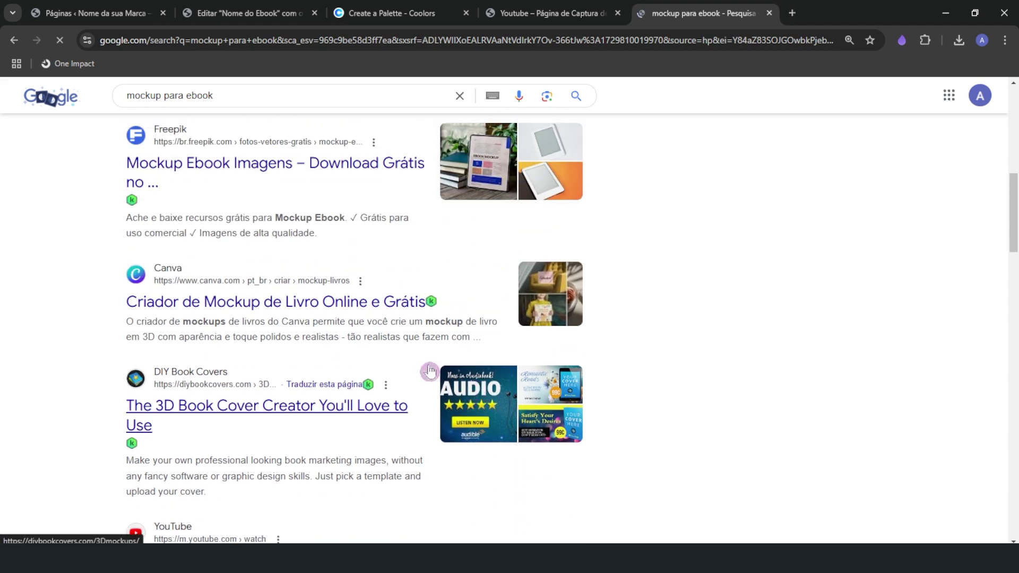
scroll(444, 386, "up", 2)
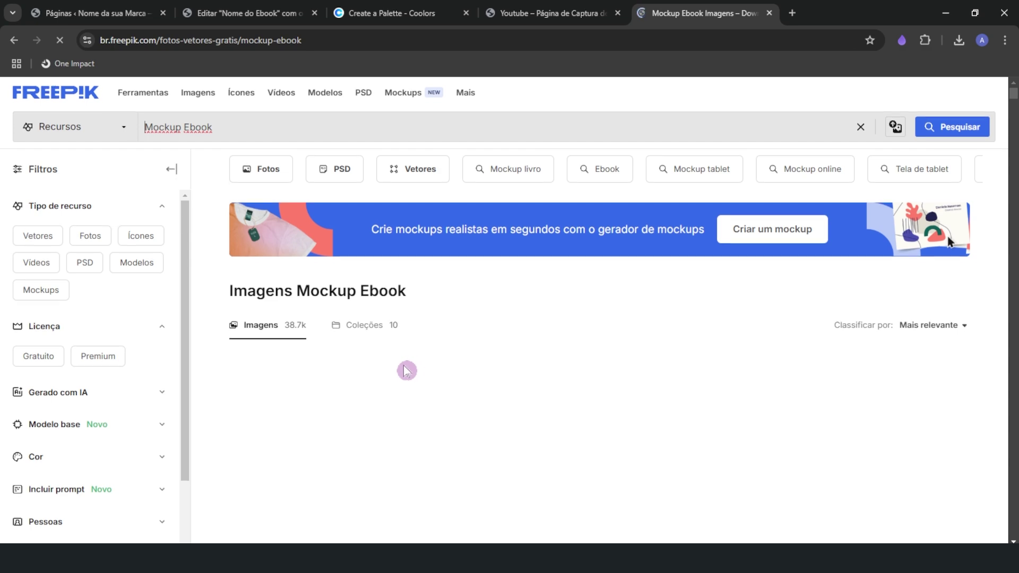
scroll(382, 353, "down", 10)
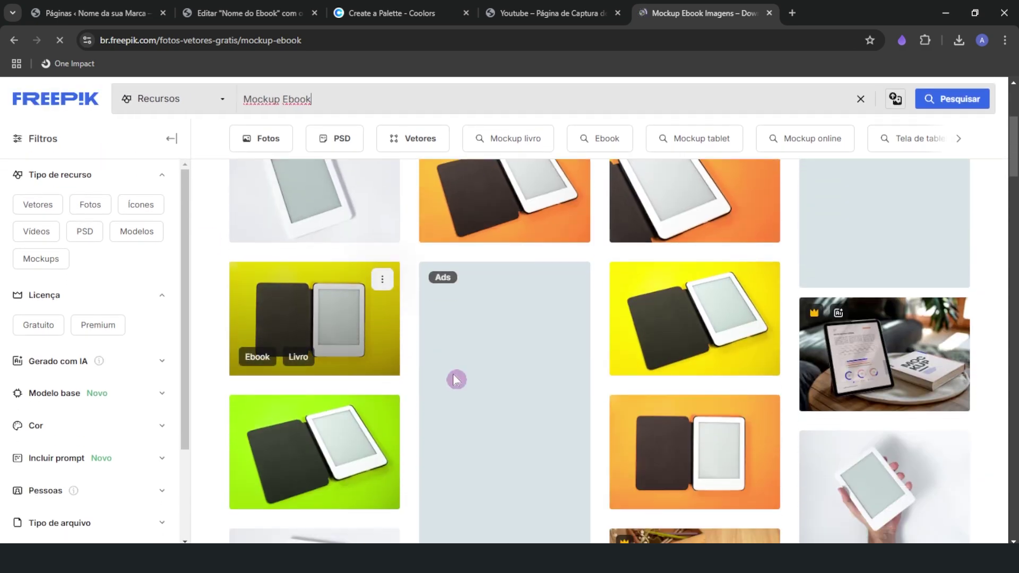
scroll(390, 381, "down", 4)
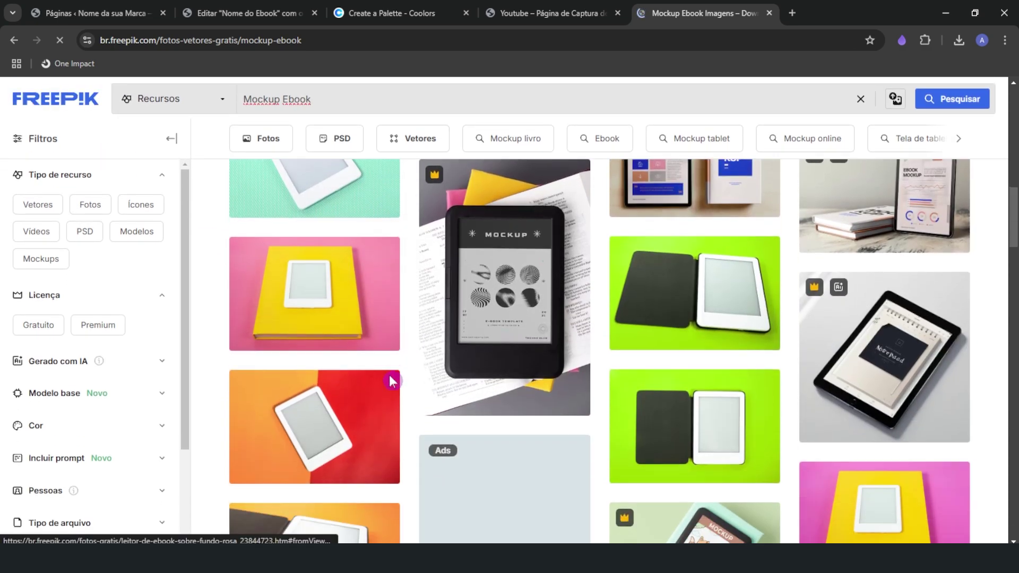
scroll(368, 404, "up", 5)
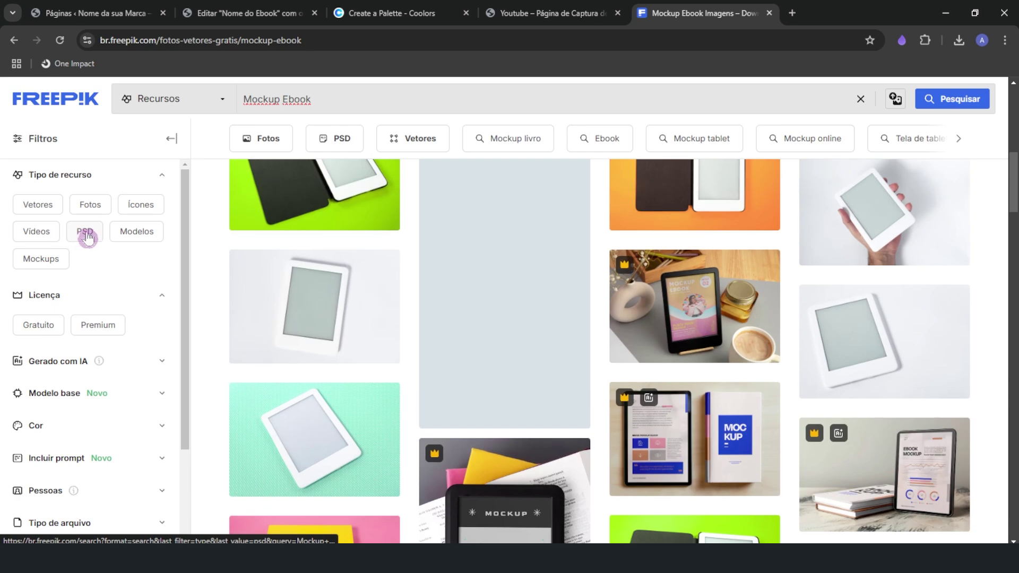
left_click(85, 231)
Browse the PSD results, then bring the Capas folder window back up
scroll(522, 429, "down", 3)
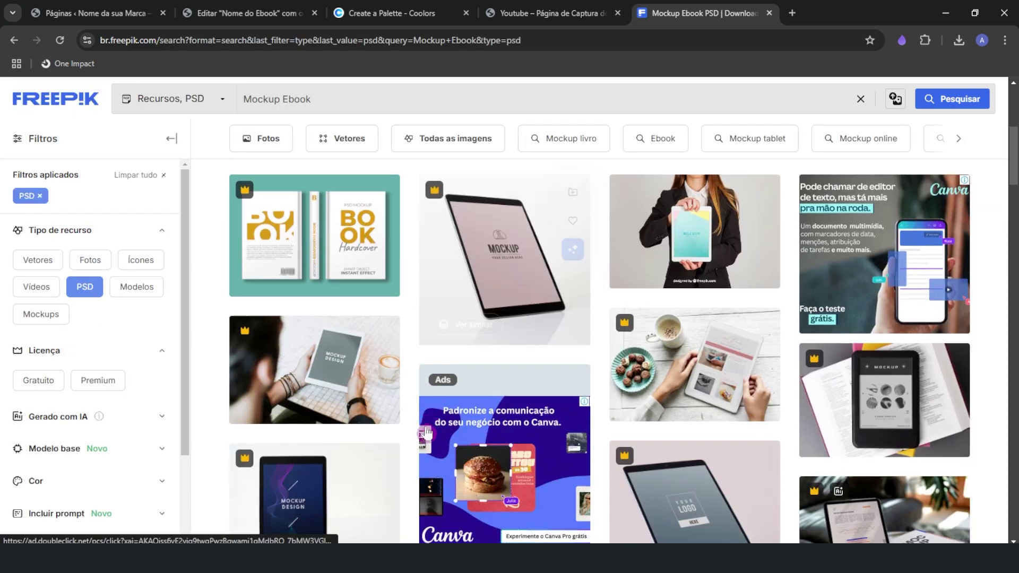
scroll(521, 429, "down", 5)
scroll(521, 429, "down", 2)
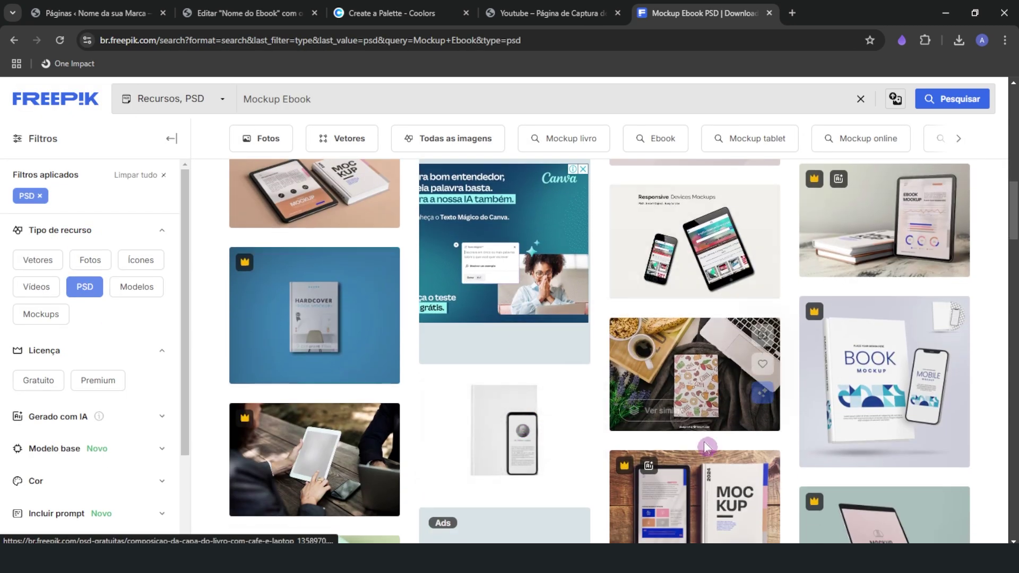
scroll(631, 451, "down", 2)
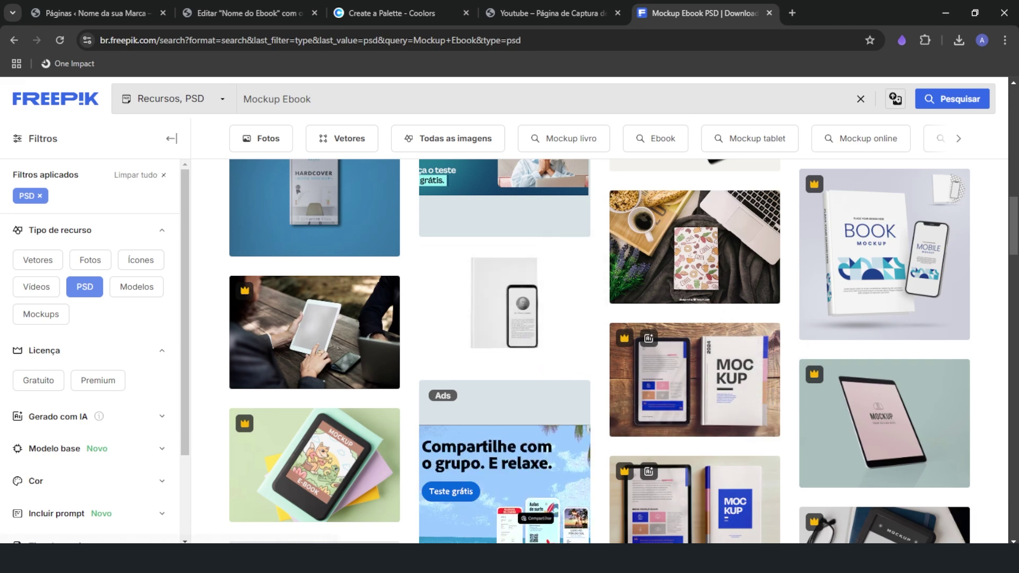
key("alt+Tab")
Drag the Mockup Ebook PSD from the 1. Recursos folder into Photopea to open it
left_click(350, 302)
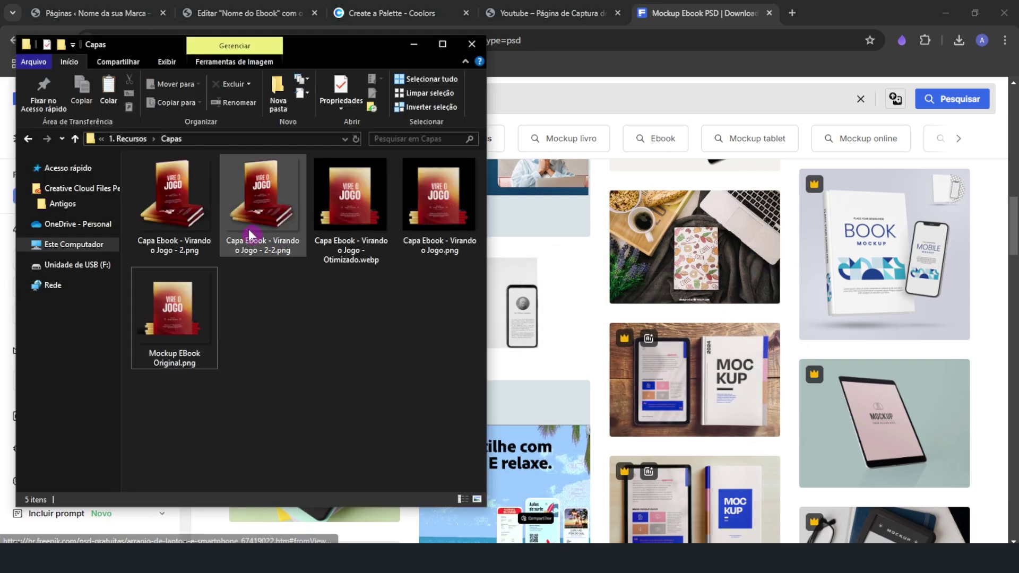
left_click(132, 139)
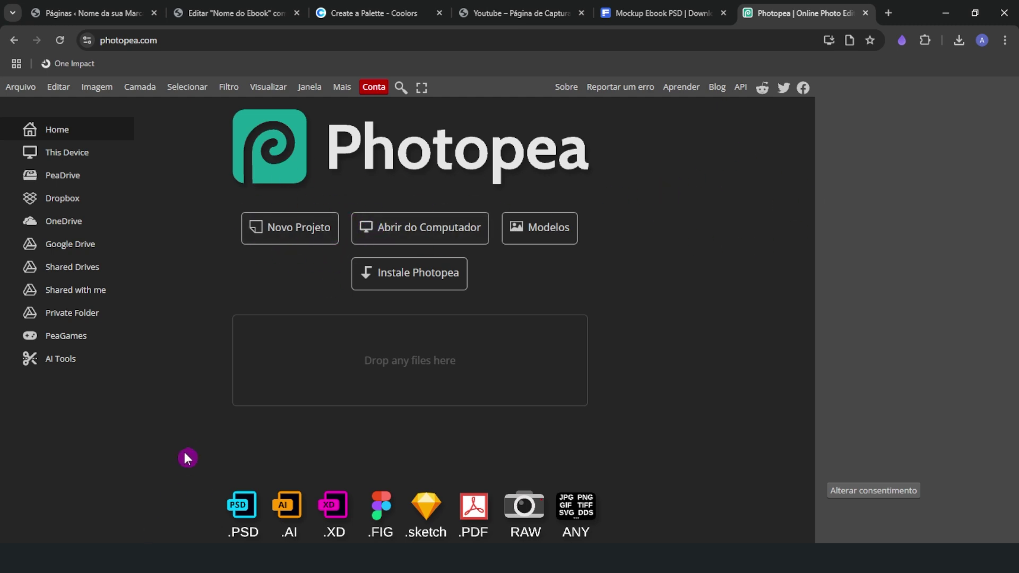
left_click(181, 558)
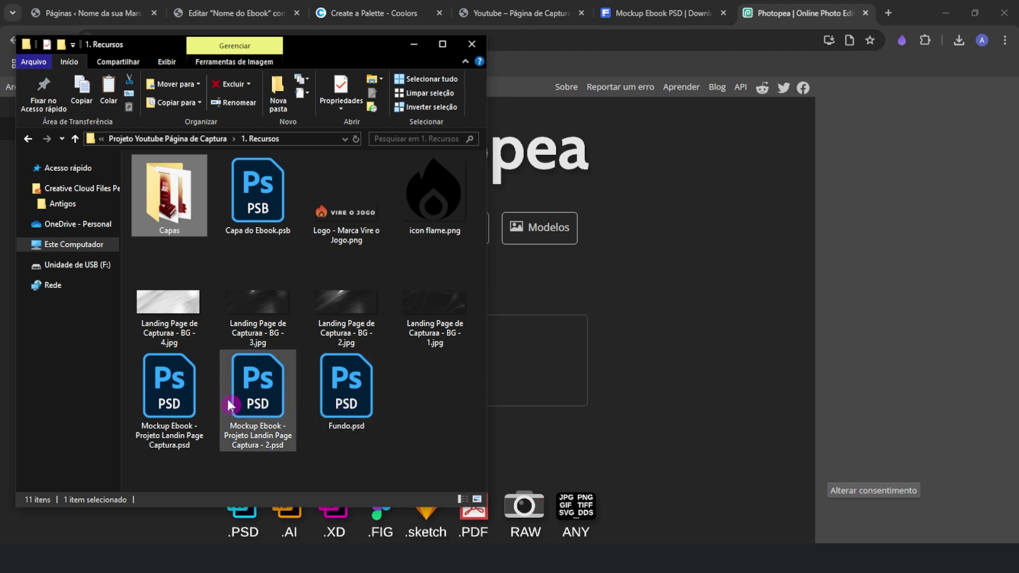
left_click_drag(188, 392, 613, 275)
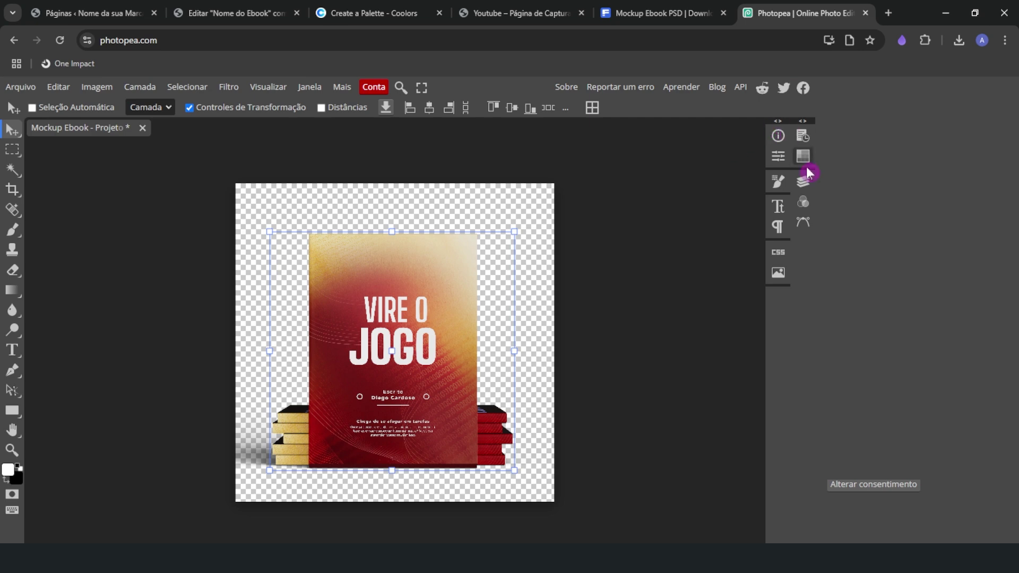
Open the first 'Place your design here' smart object in the Design here group as Layer 2.psd
left_click(802, 121)
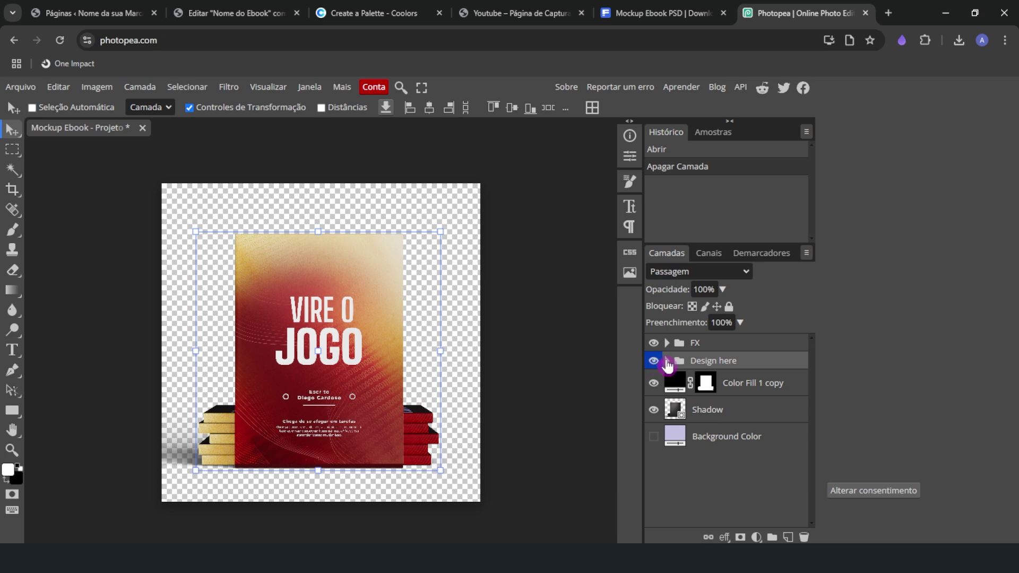
left_click(667, 360)
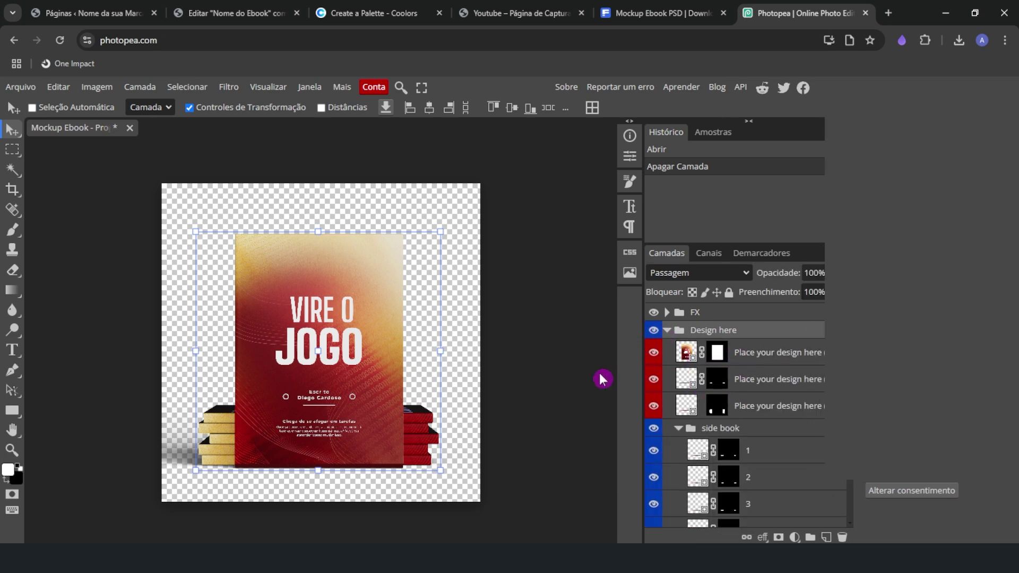
left_click(770, 357)
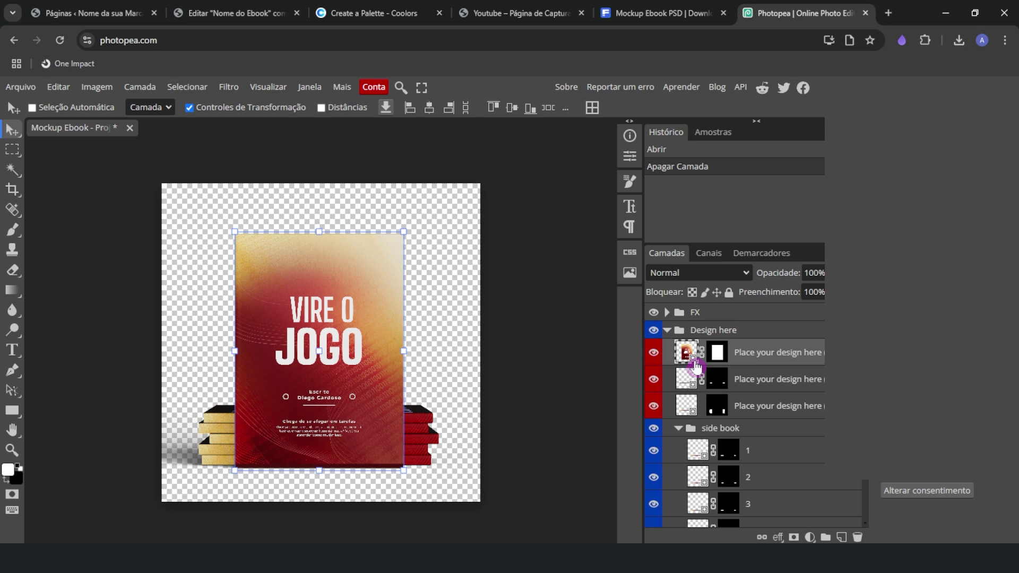
double_click(694, 361)
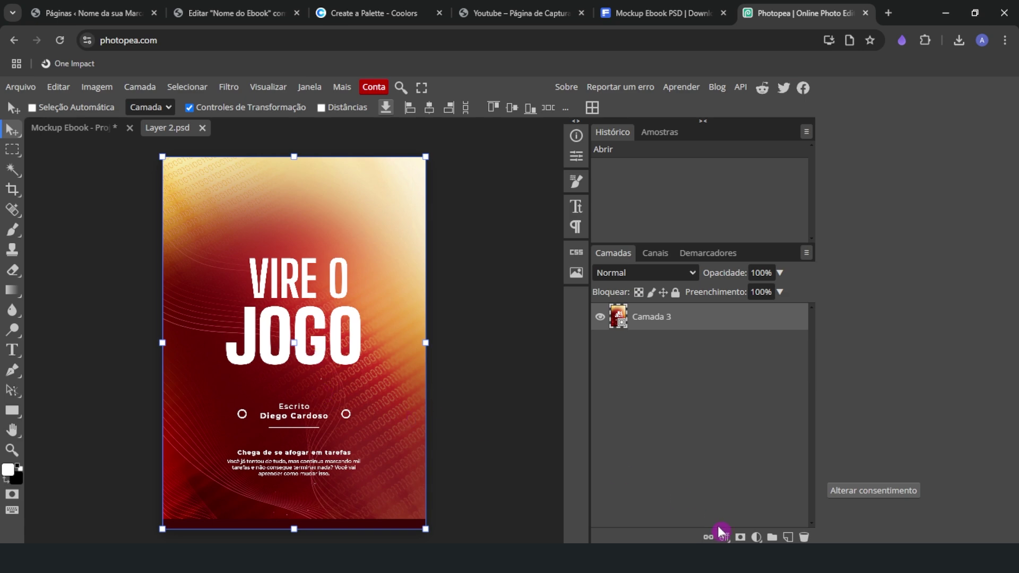
Cover the artwork with a dark grey (#3a3939) Solid Color fill layer
left_click(756, 537)
left_click(741, 123)
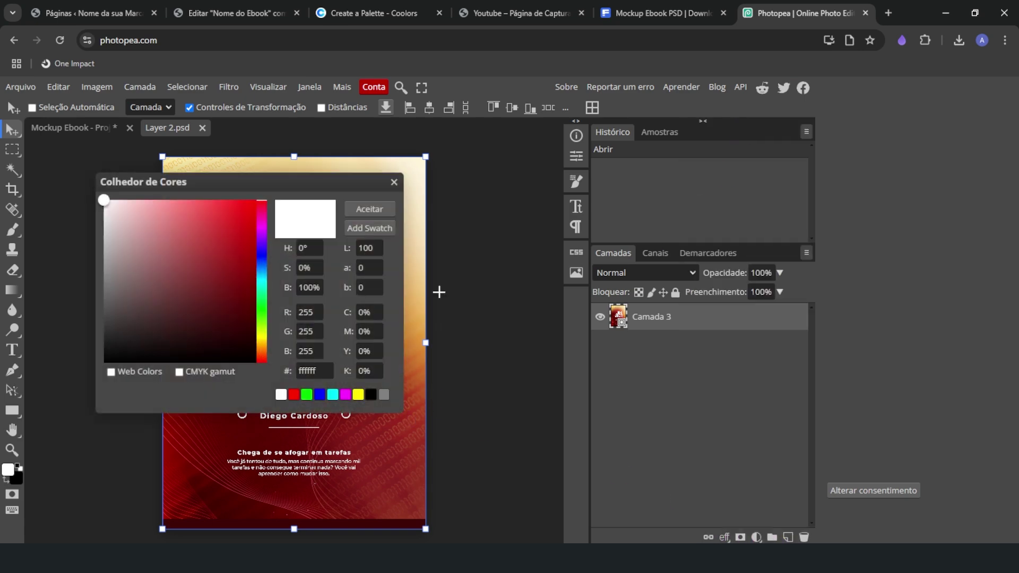
left_click_drag(250, 286, 108, 327)
left_click(379, 210)
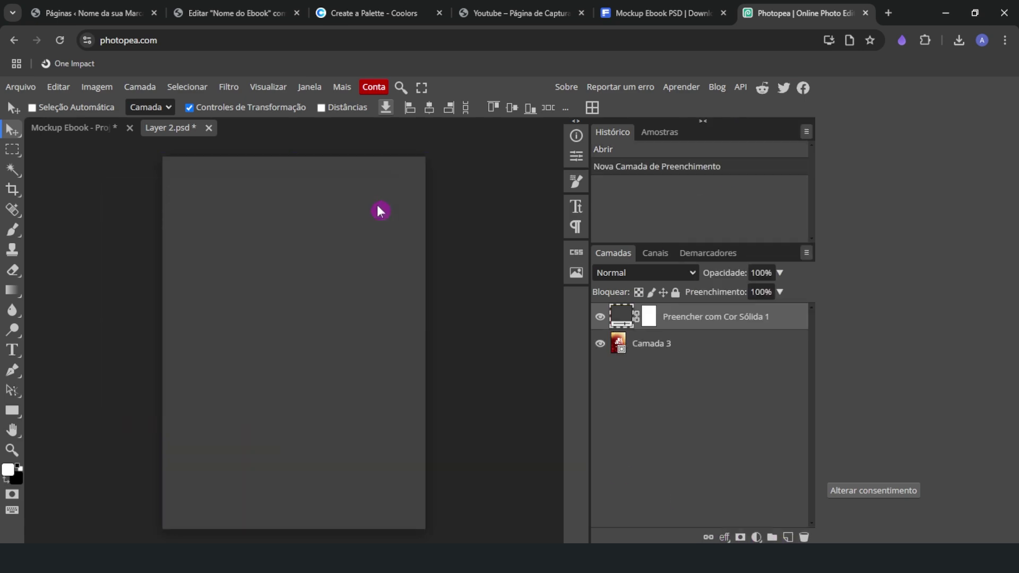
Add a white 'Ebook' title at 228 px and move it toward the page centre
left_click(12, 350)
left_click_drag(197, 296, 402, 335)
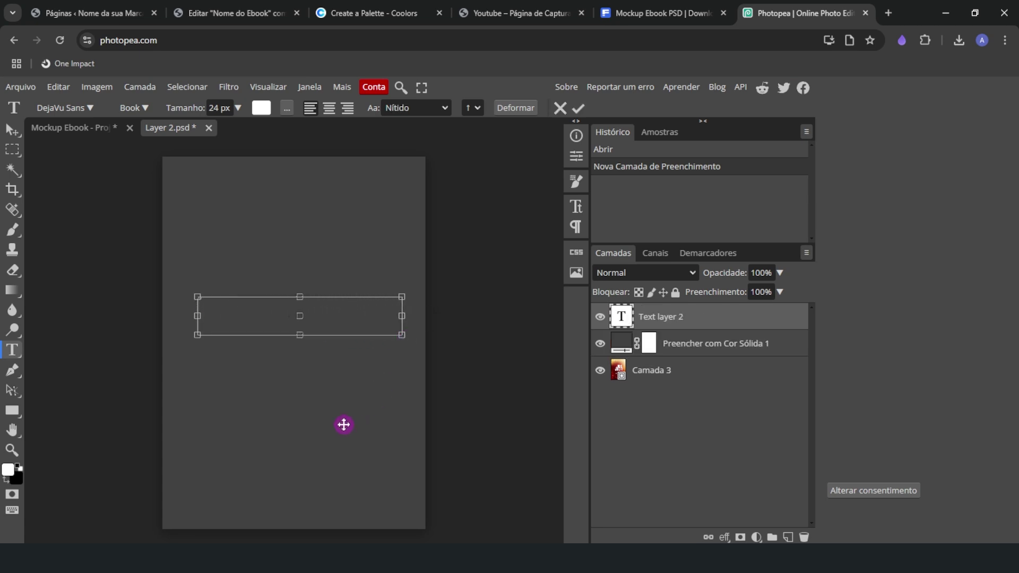
left_click_drag(187, 108, 289, 114)
left_click(11, 129)
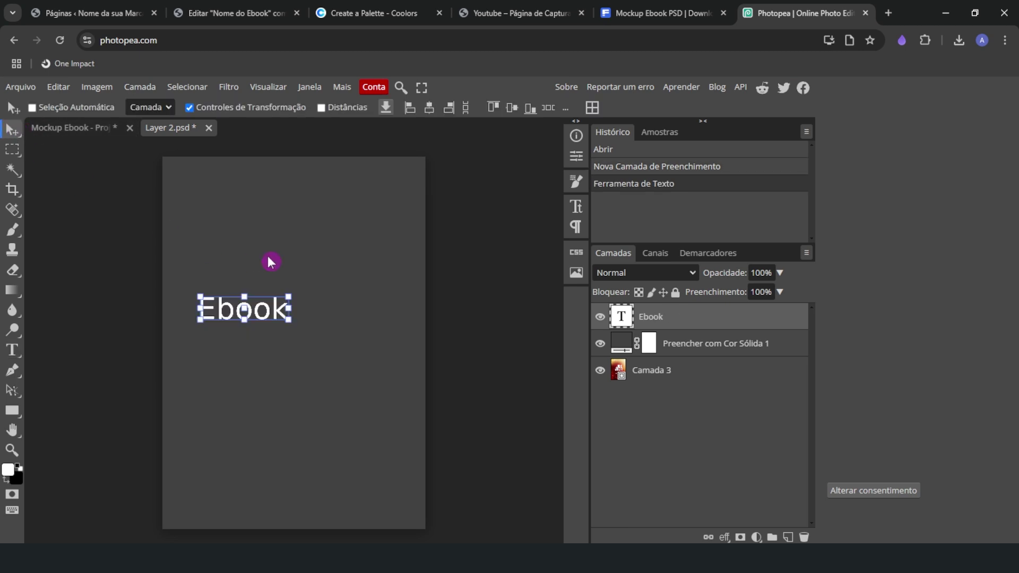
mouse_move(276, 304)
left_mouse_down()
mouse_move(332, 328)
mouse_move(271, 309)
left_mouse_up()
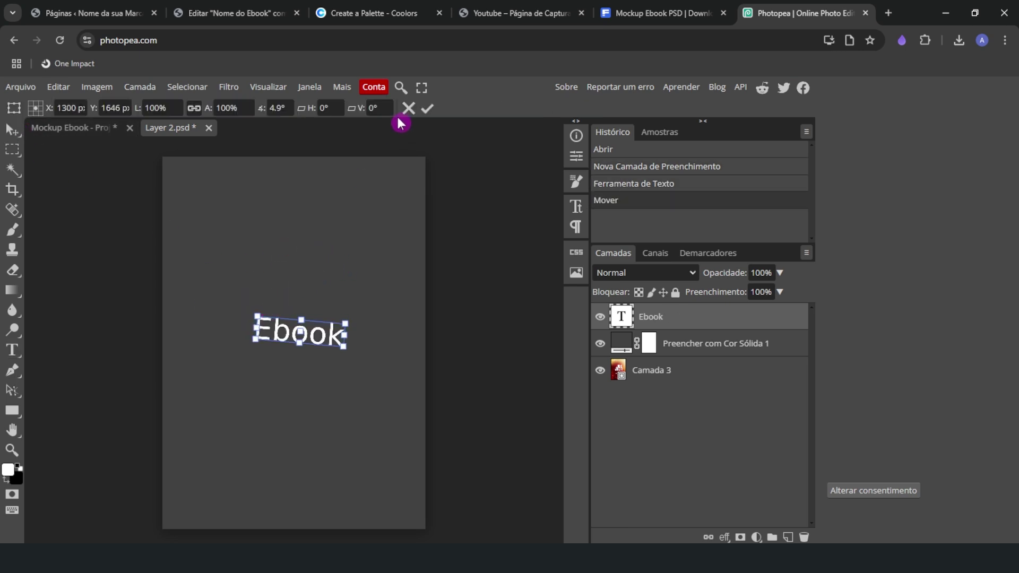
Centre the 'Ebook' title and save the smart object so the mockup cover shows it
left_click(408, 108)
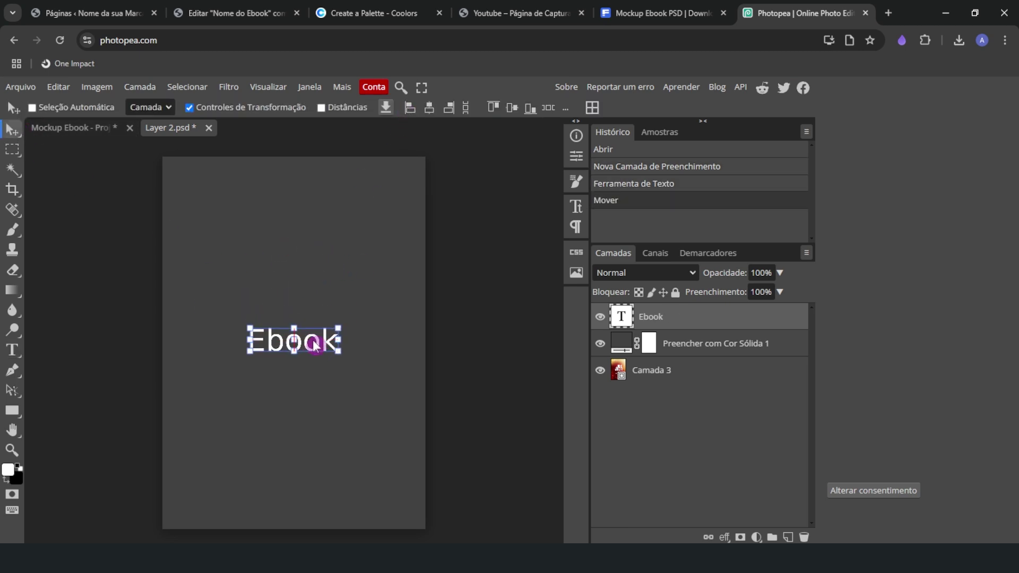
left_click_drag(315, 346, 313, 348)
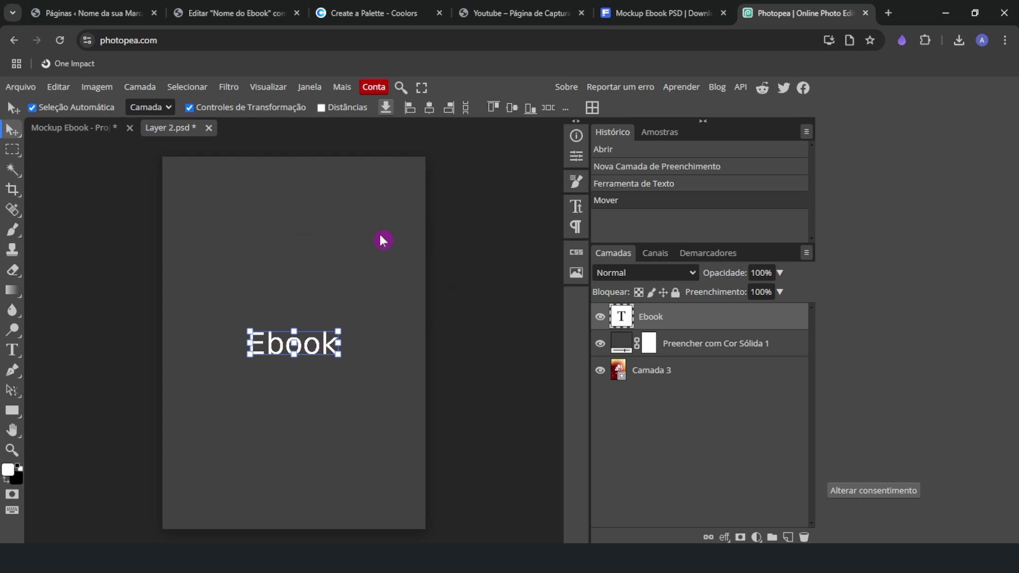
key("ctrl+s")
left_click(24, 87)
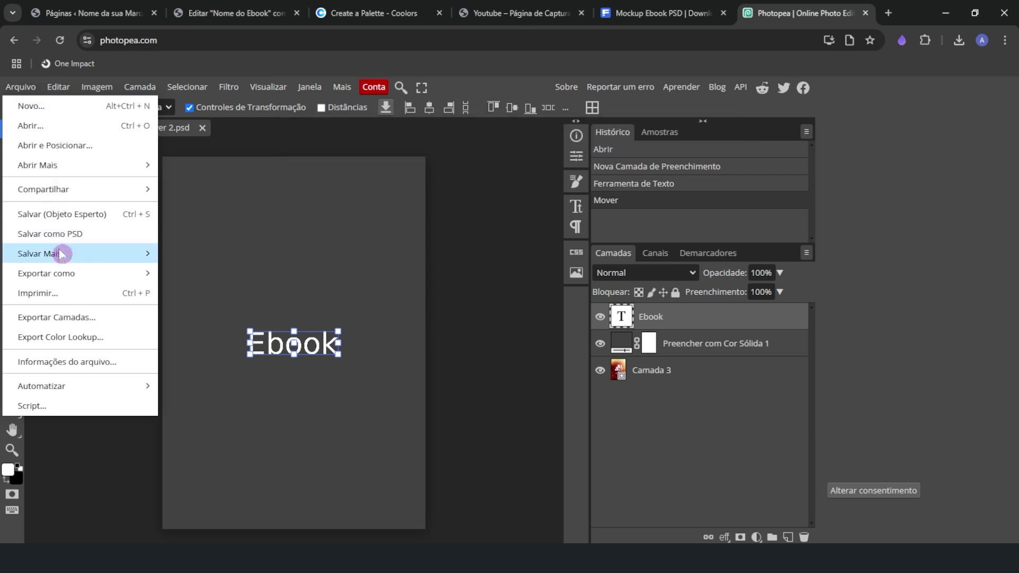
mouse_move(57, 259)
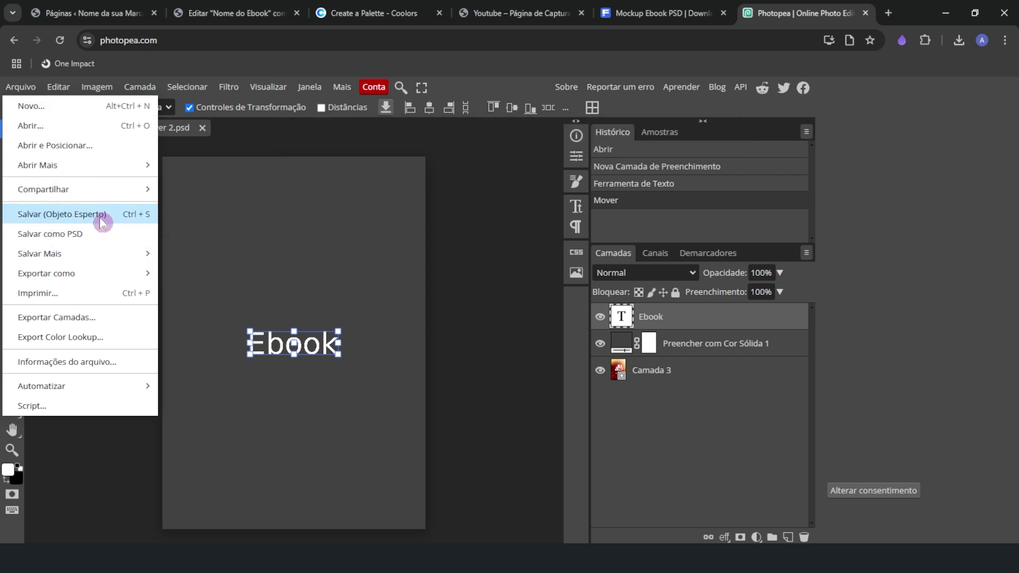
left_click(71, 214)
left_click(75, 129)
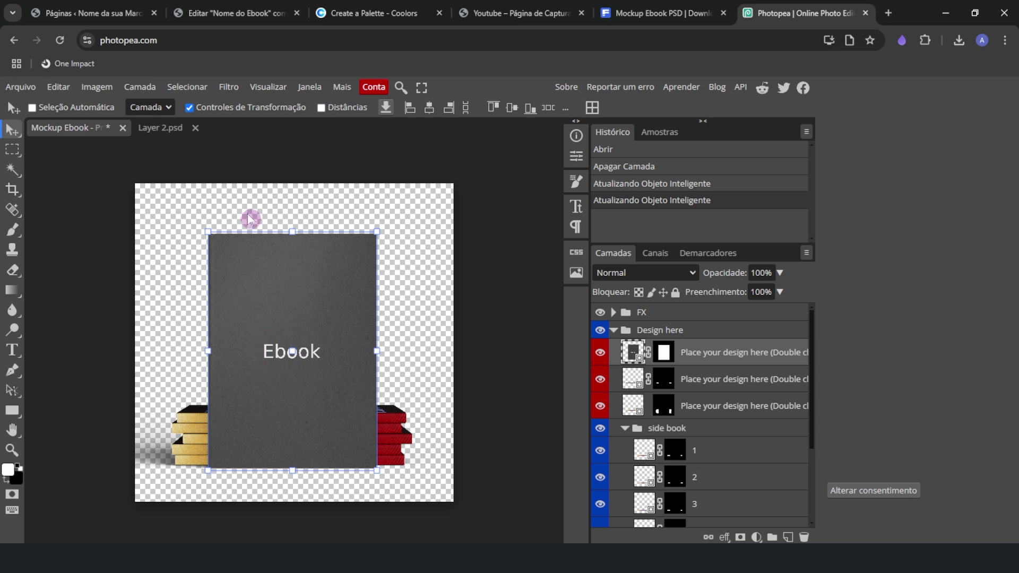
left_click(171, 130)
Hide the Ebook text and grey fill layers and select the Camada 3 artwork
left_click(600, 316)
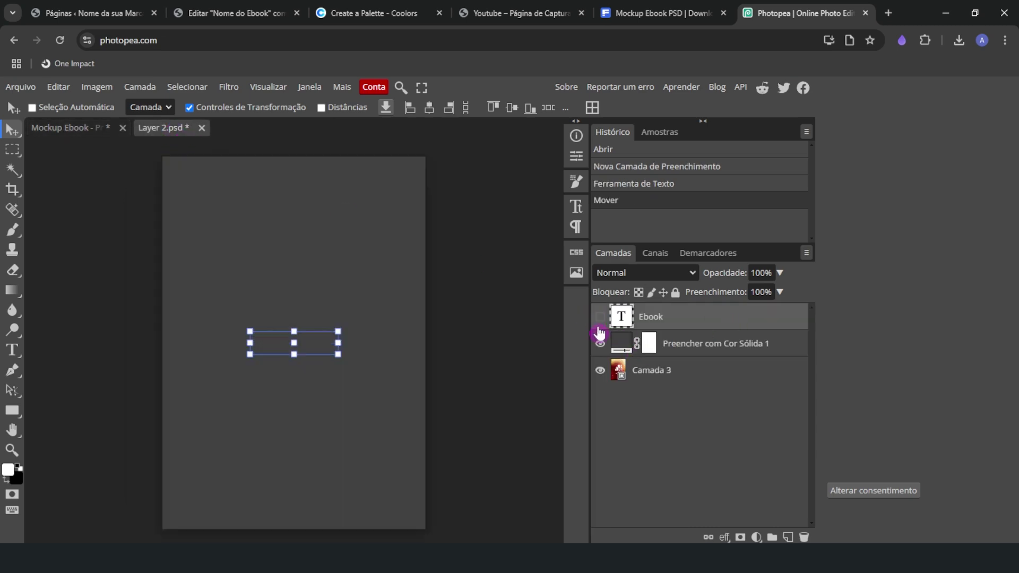
left_click(599, 343)
left_click(665, 386)
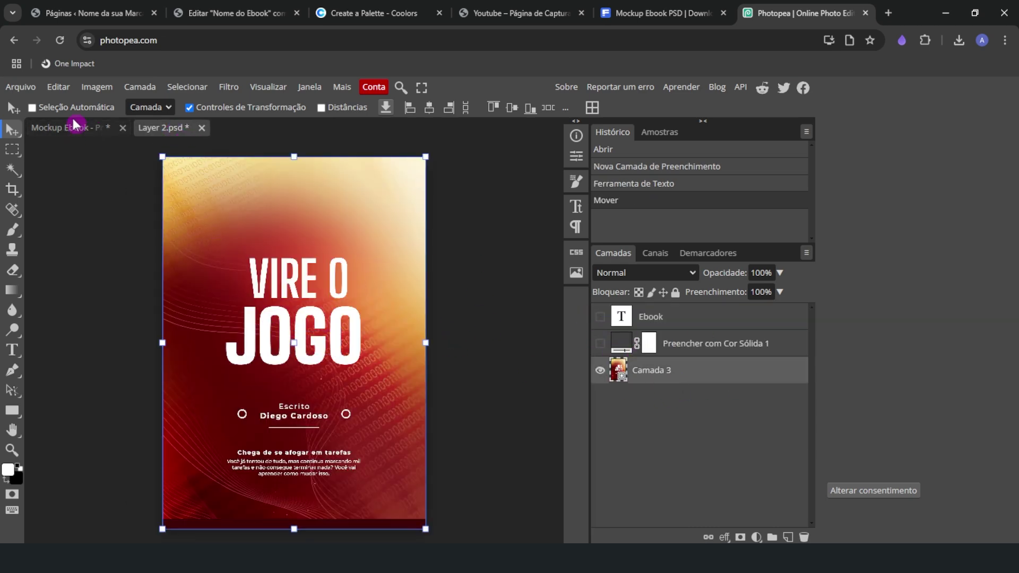
Save the smart object, return to the mockup, and collapse the Design here group
left_click(20, 87)
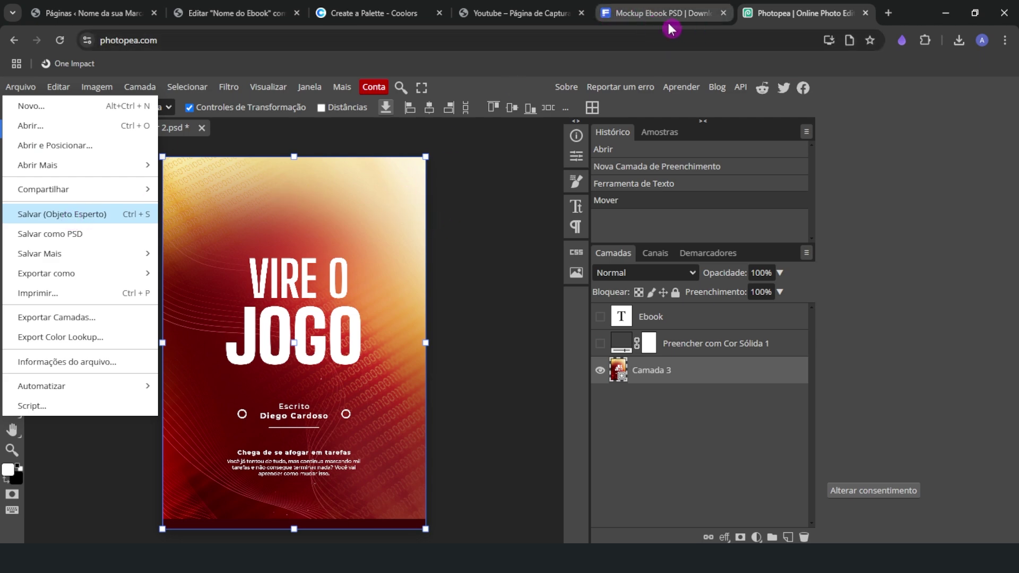
key("ctrl+s")
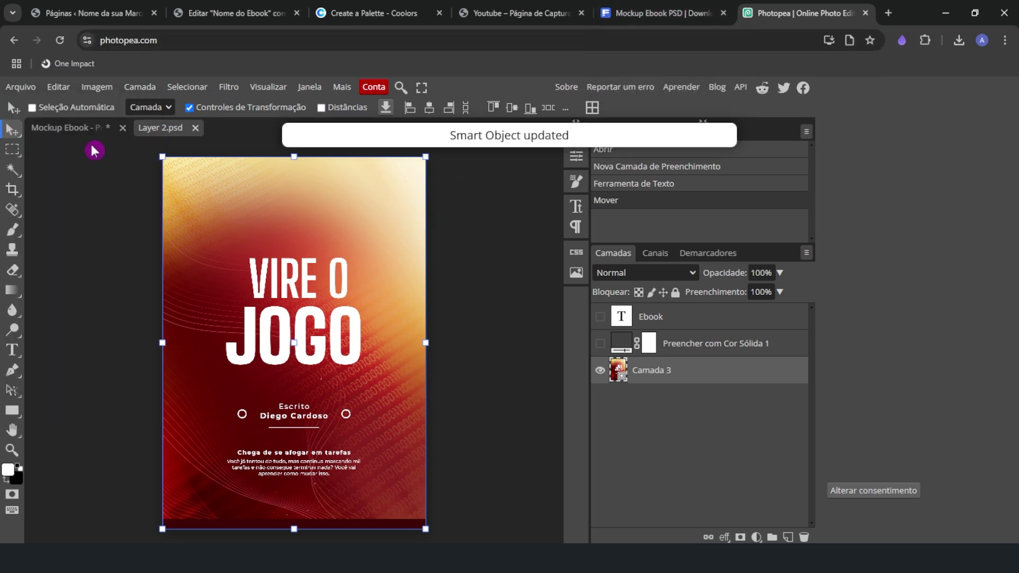
left_click(73, 129)
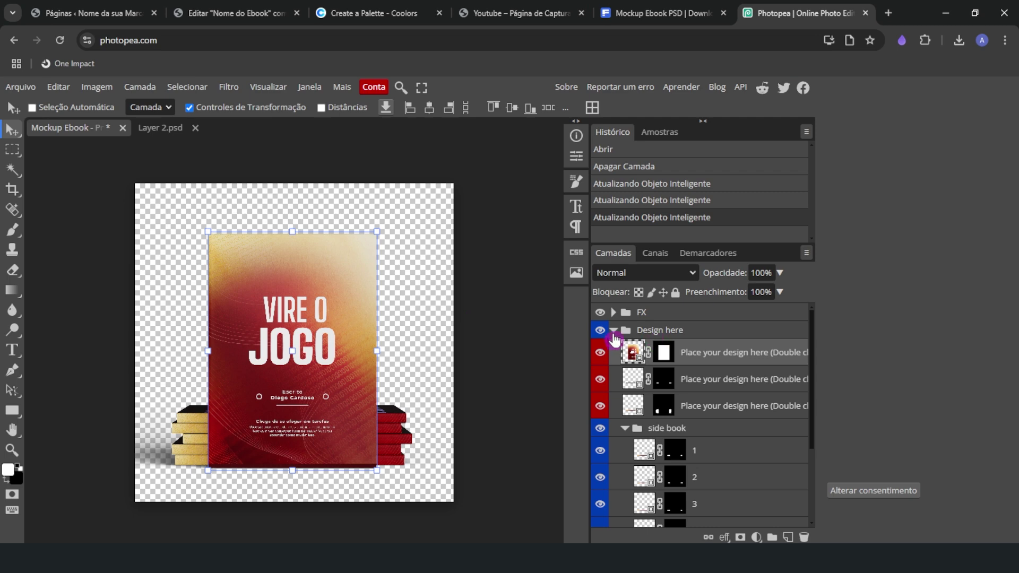
left_click(614, 330)
left_click(675, 332)
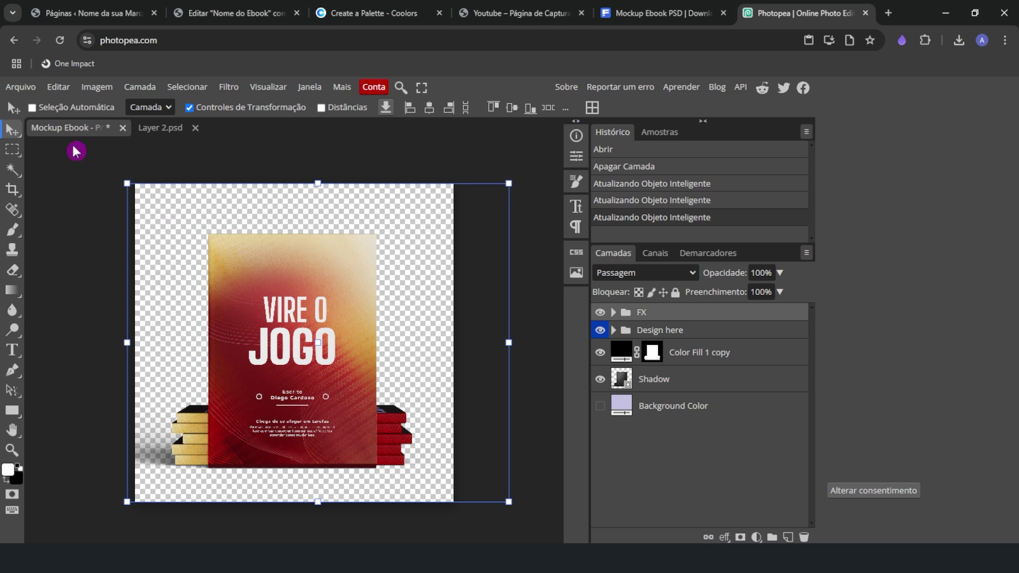
Create a 500 × 500 px white Novo Projeto document, then return to the Mockup Ebook tab
left_click(13, 87)
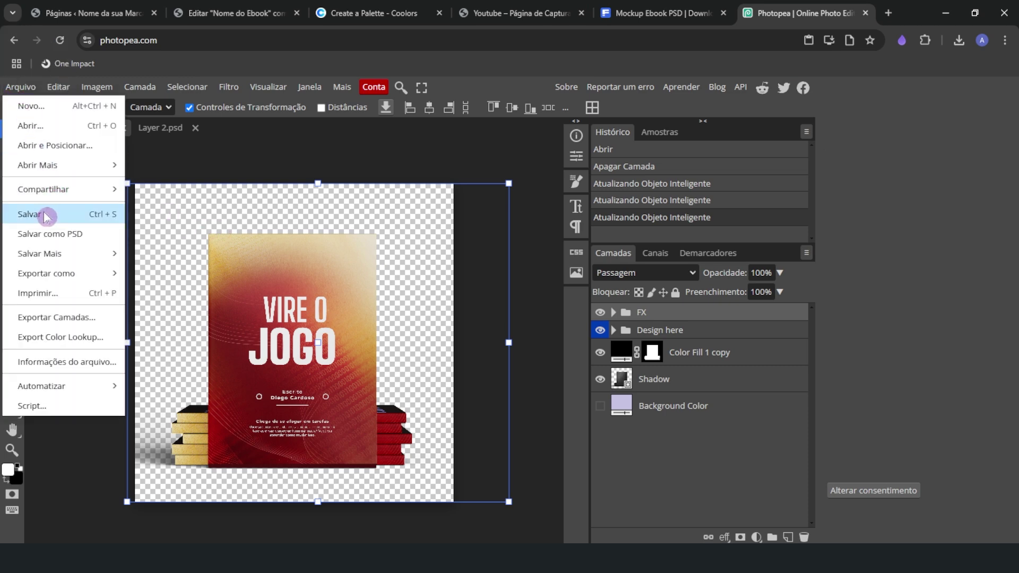
left_click(40, 105)
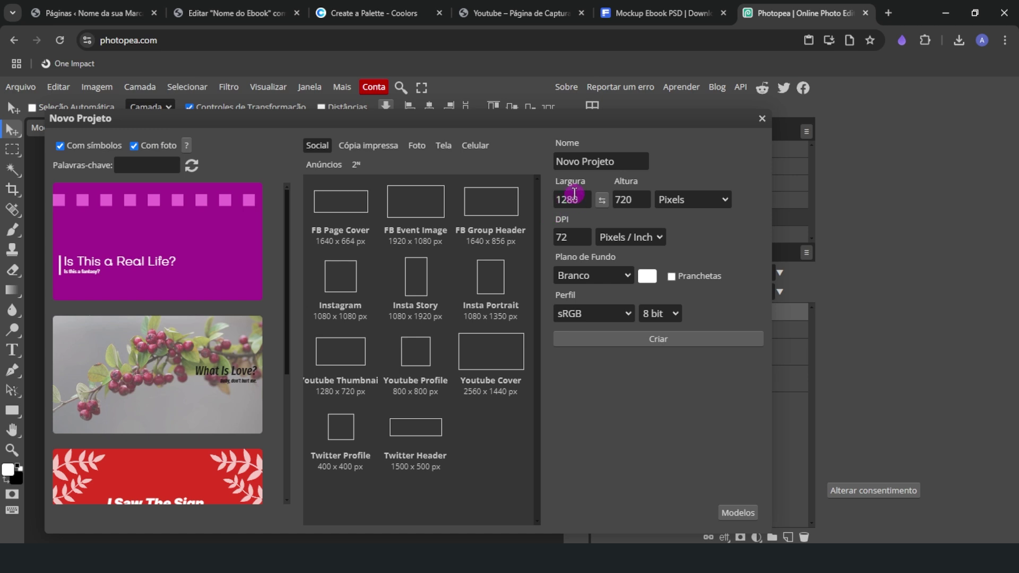
left_click_drag(565, 198, 541, 198)
type("500")
key("Tab")
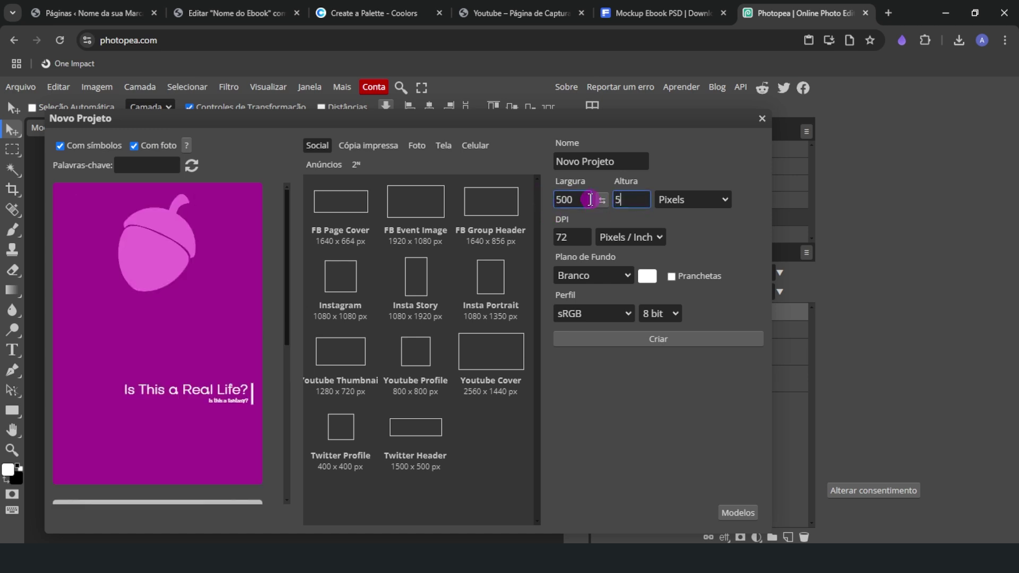
left_click(661, 338)
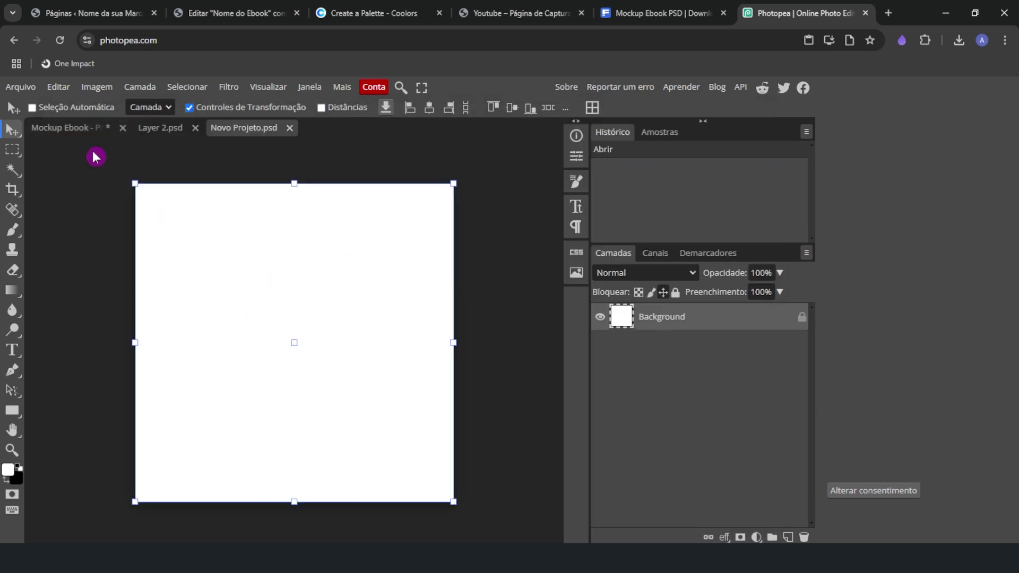
left_click(57, 126)
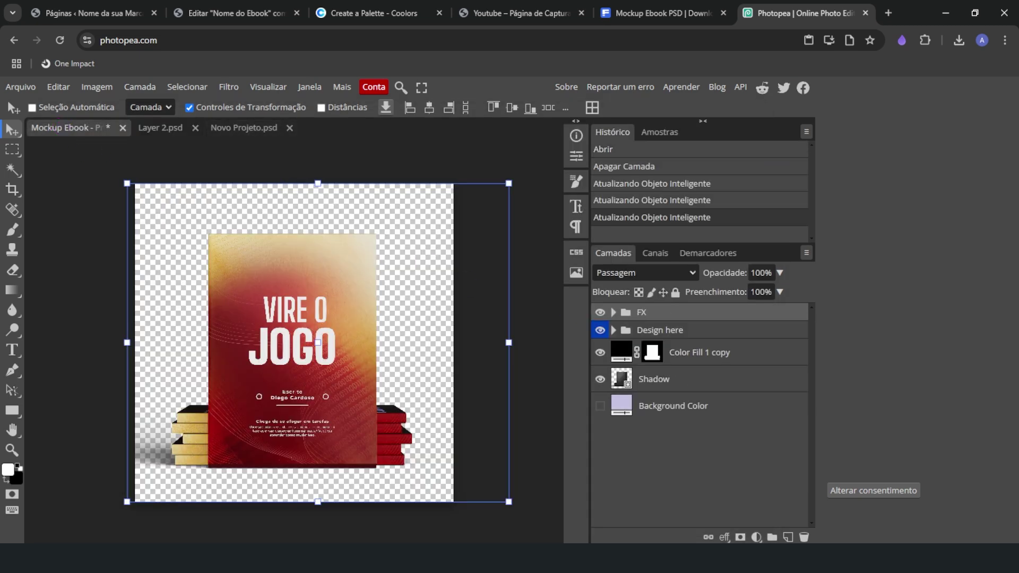
Group all mockup layers into Pasta 1, duplicate the group, and hide the original
left_click(667, 415)
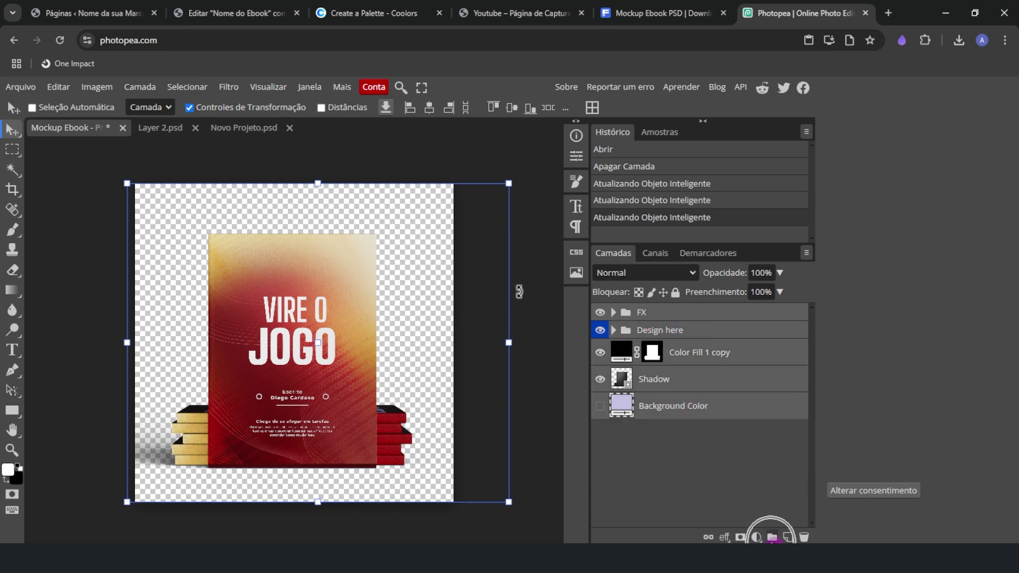
left_click(772, 537)
right_click(640, 320)
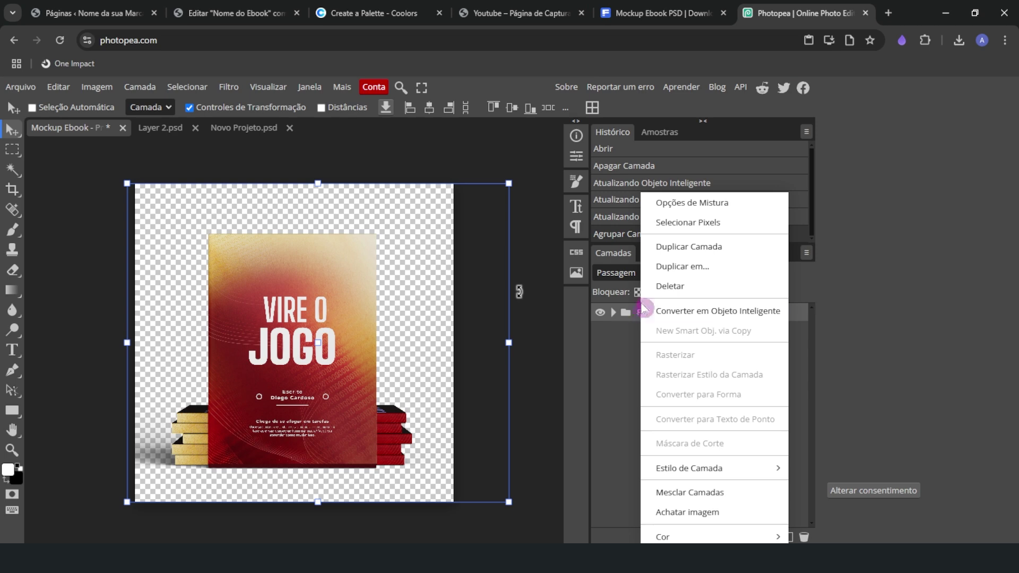
left_click(658, 250)
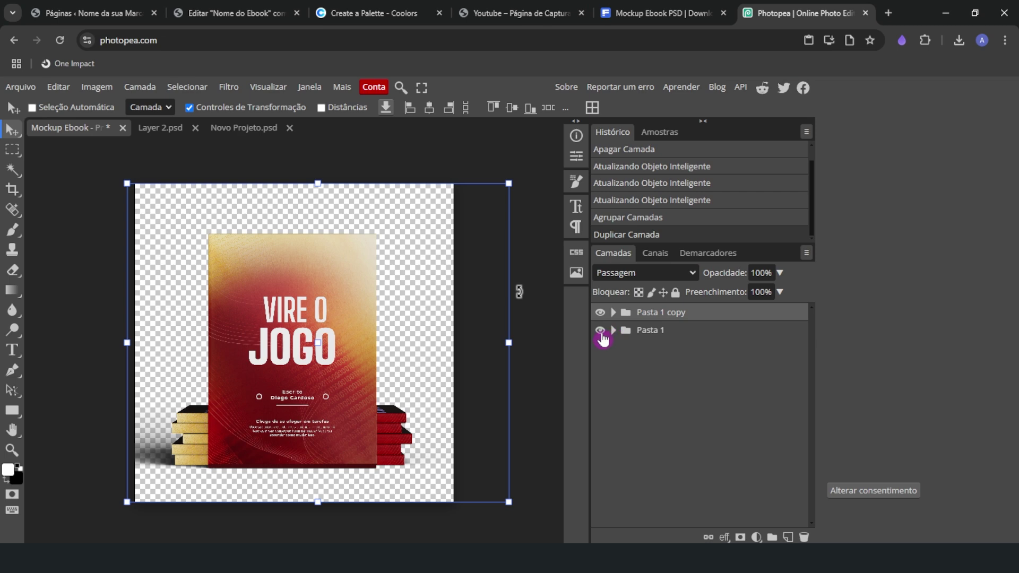
left_click(600, 333)
Convert the Pasta 1 copy into a smart object named 'objeto' and drag it toward the new document
right_click(671, 317)
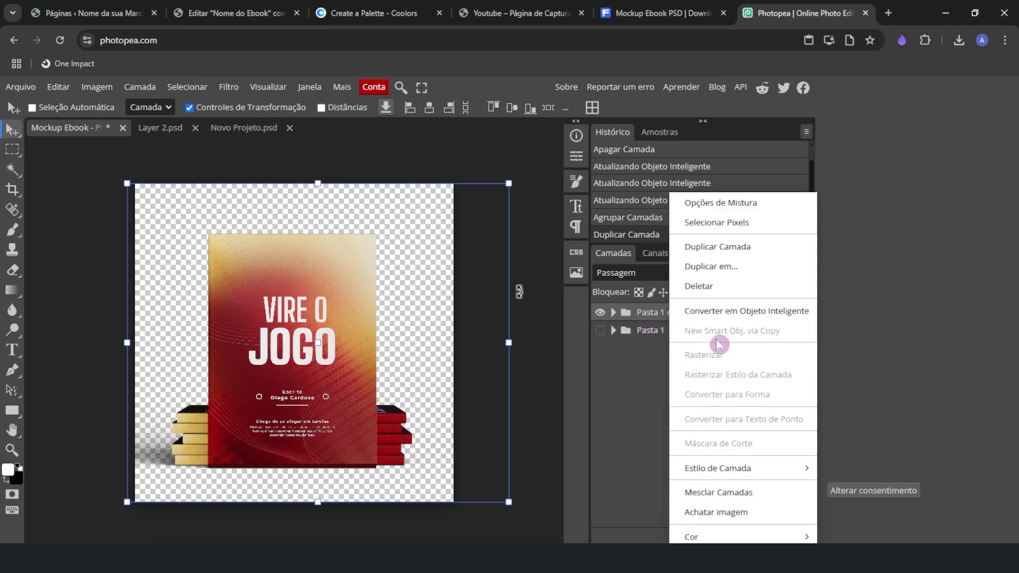
left_click(762, 312)
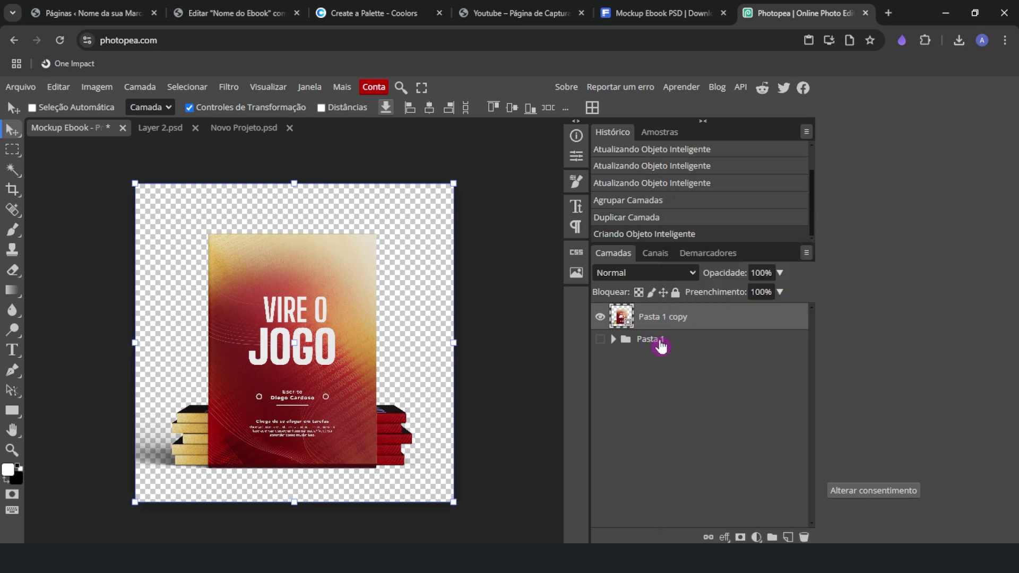
double_click(664, 316)
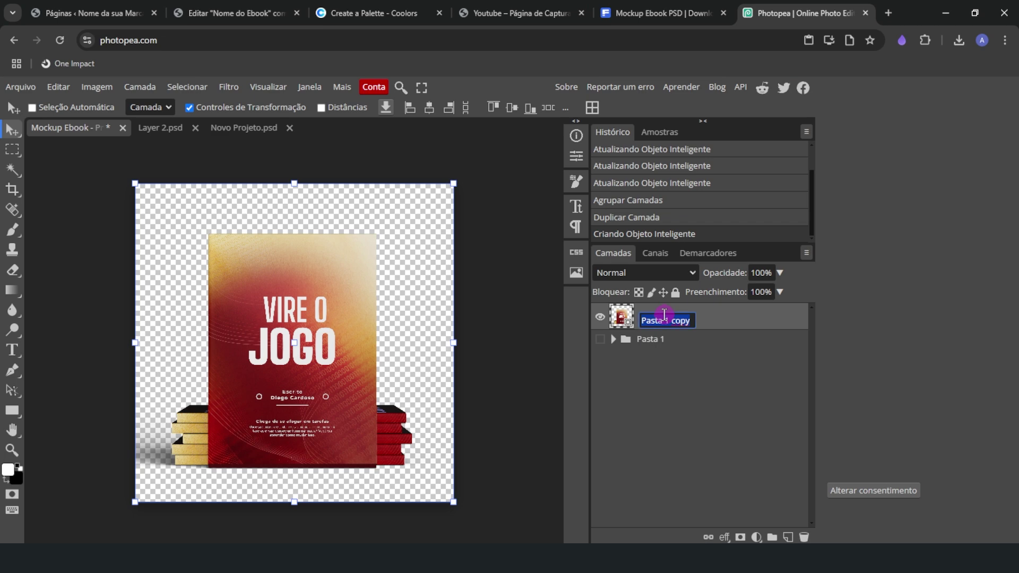
type("objeto")
key("Return")
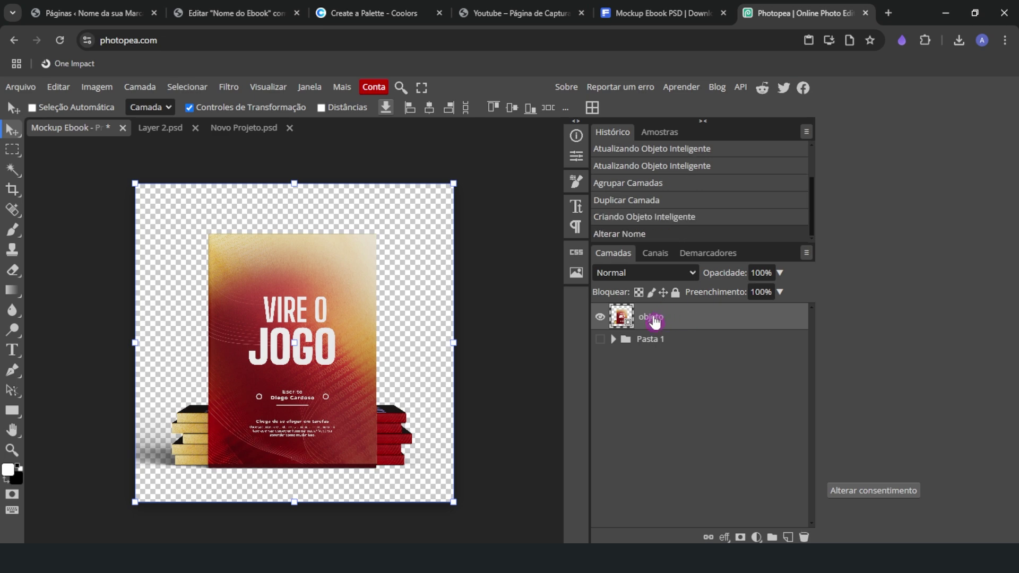
left_click_drag(217, 249, 271, 246)
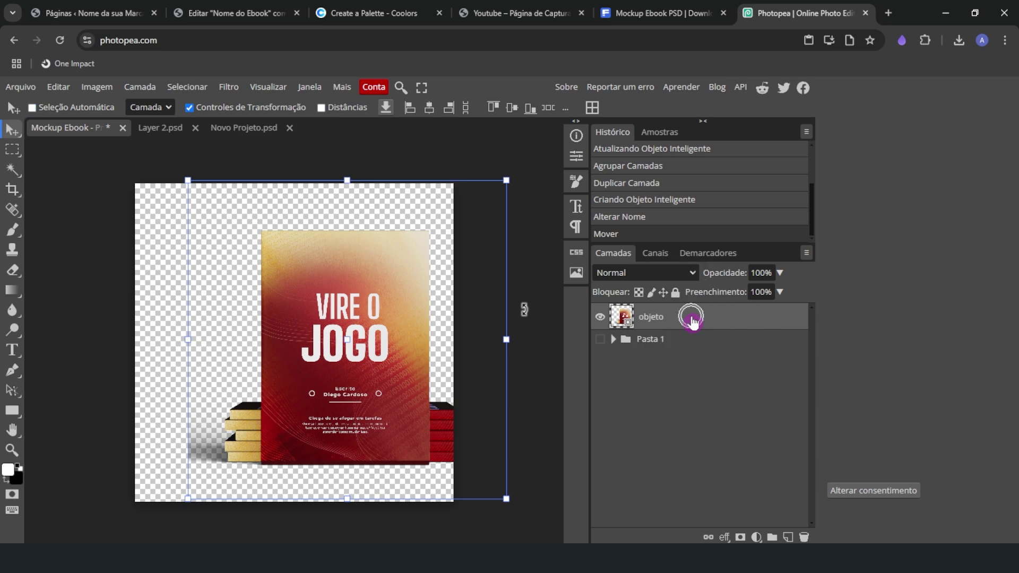
left_click_drag(336, 309, 237, 132)
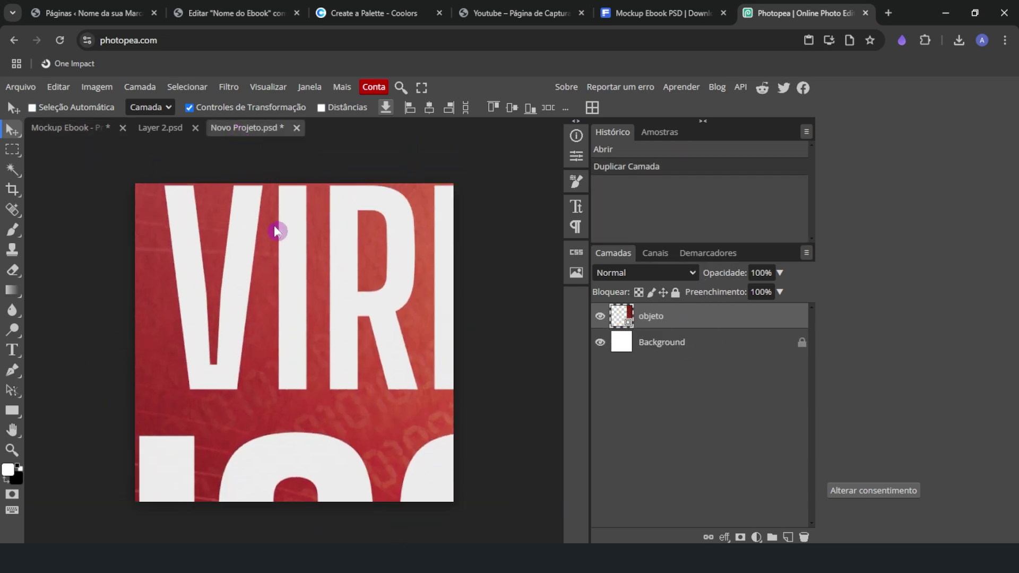
Drop the objeto layer into Novo Projeto.psd and zoom out to see it oversized
left_click_drag(271, 267, 274, 270)
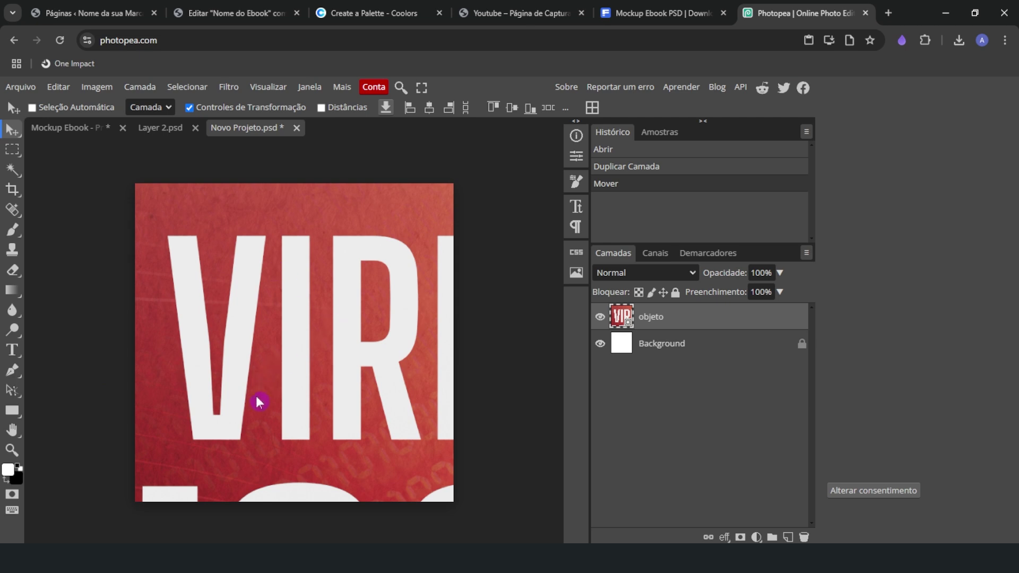
left_click(12, 450)
left_click_drag(268, 370, 189, 331)
left_click(20, 132)
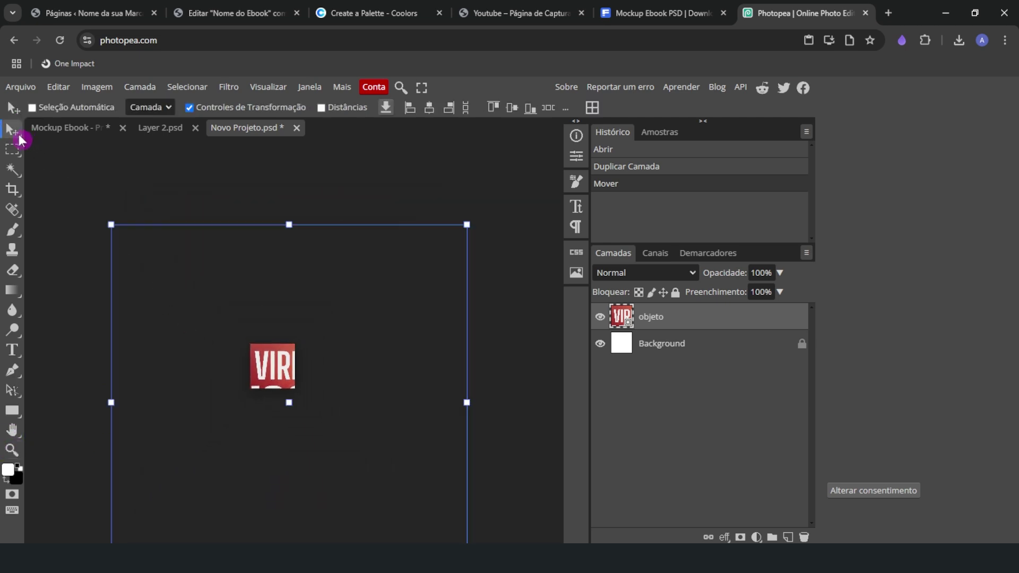
mouse_move(269, 354)
left_mouse_down()
mouse_move(278, 332)
mouse_move(276, 347)
mouse_move(271, 338)
left_mouse_up()
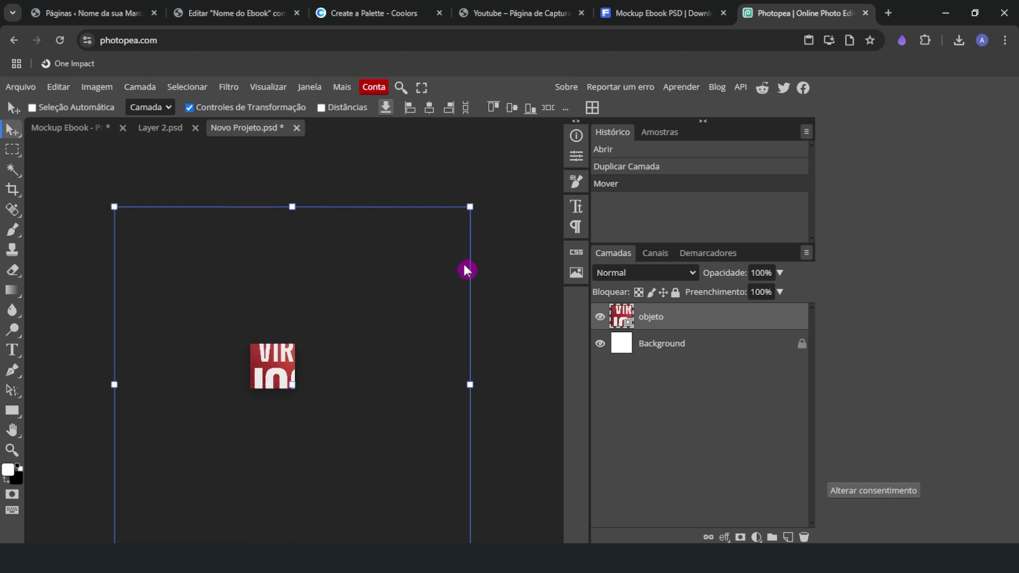
left_click(224, 107)
left_click(224, 107)
Scale the objeto mockup down to about 13% and centre it on the 500 × 500 canvas
left_click(466, 219)
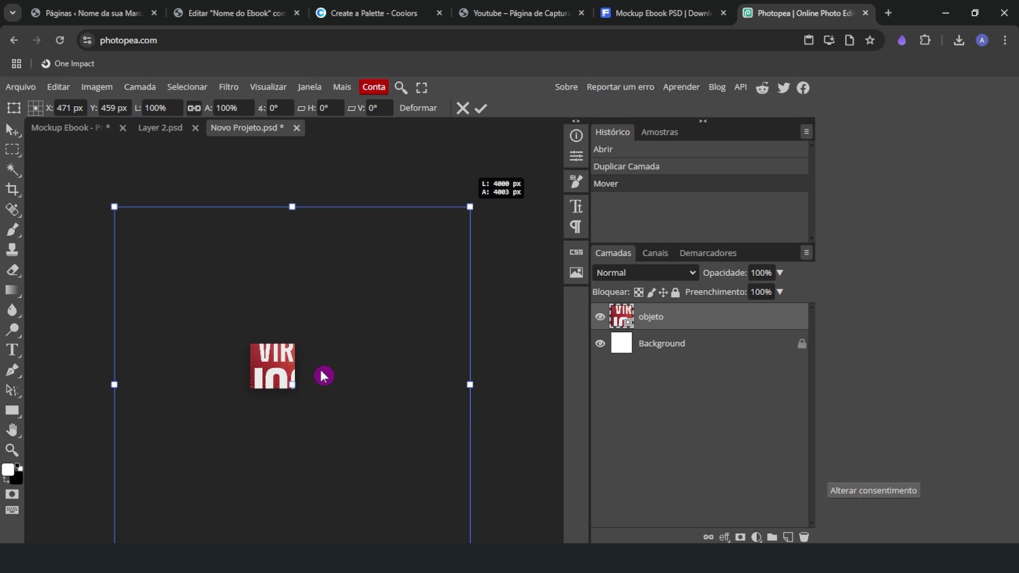
left_click_drag(323, 376, 282, 354)
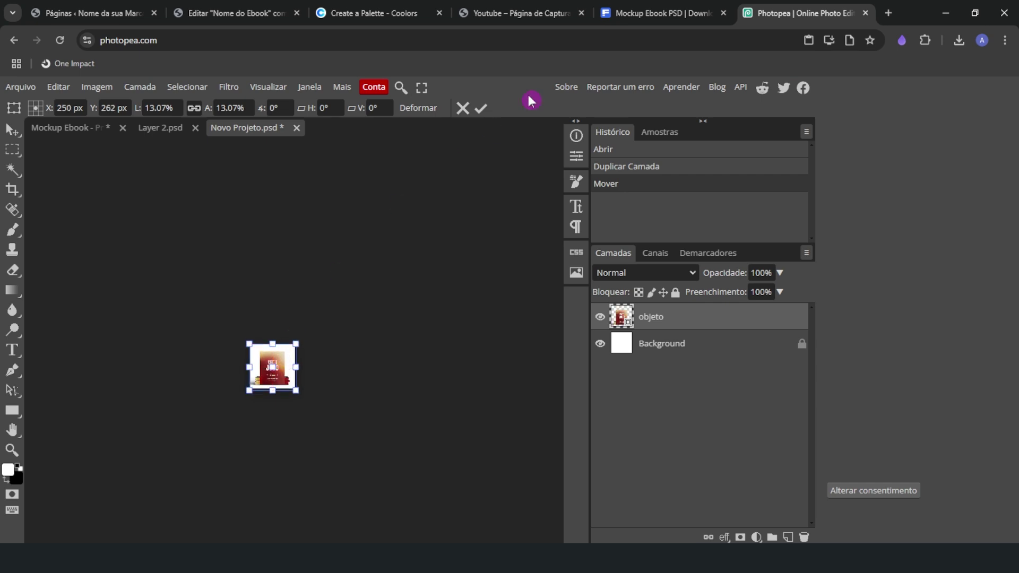
left_click(483, 108)
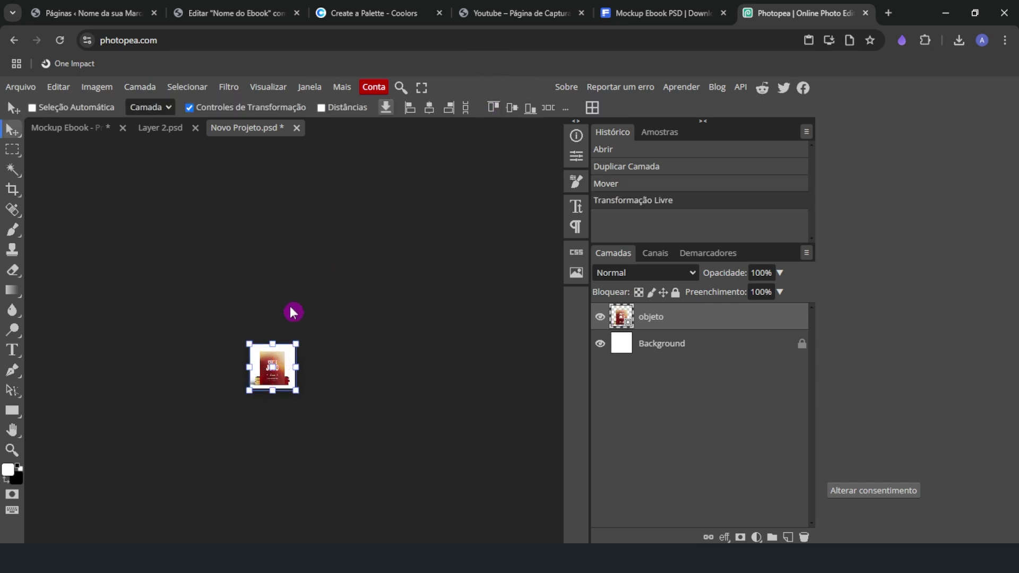
left_click(12, 450)
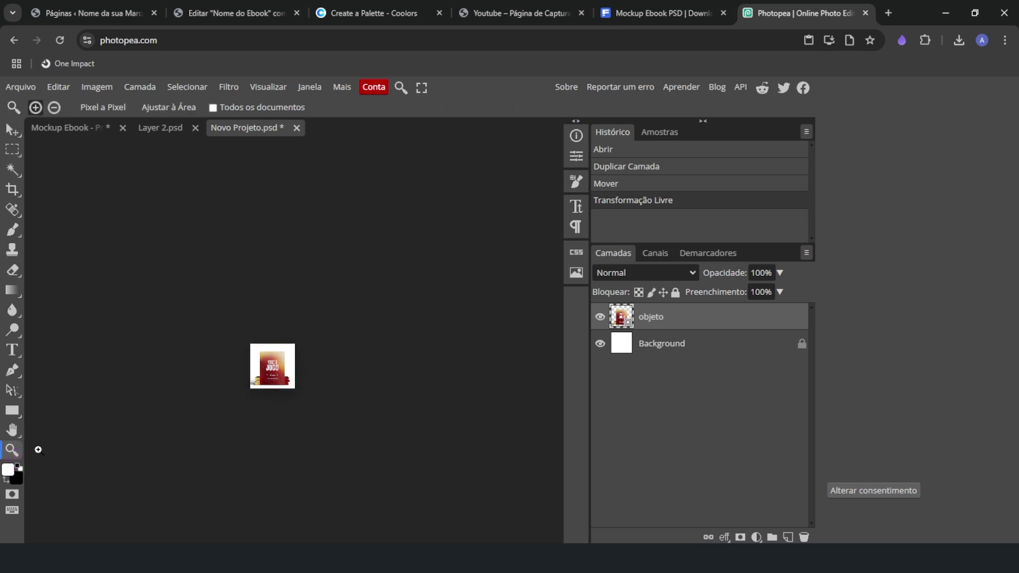
left_click_drag(270, 361, 351, 393)
left_click(12, 129)
left_click_drag(173, 282, 197, 218)
left_click_drag(259, 307, 271, 292)
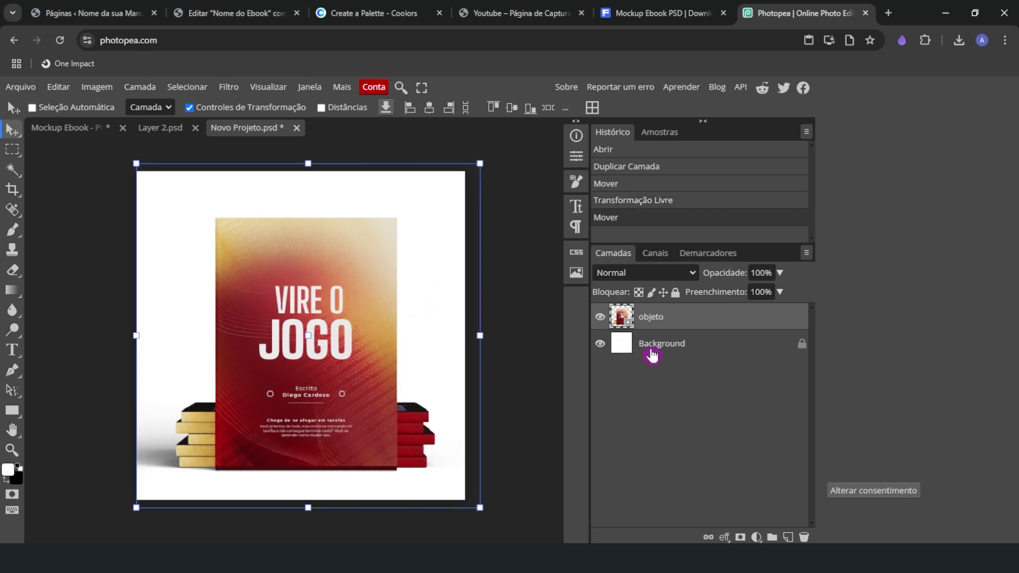
Delete the white Background layer so only the objeto mockup remains on transparency
left_click(630, 360)
left_click(683, 343)
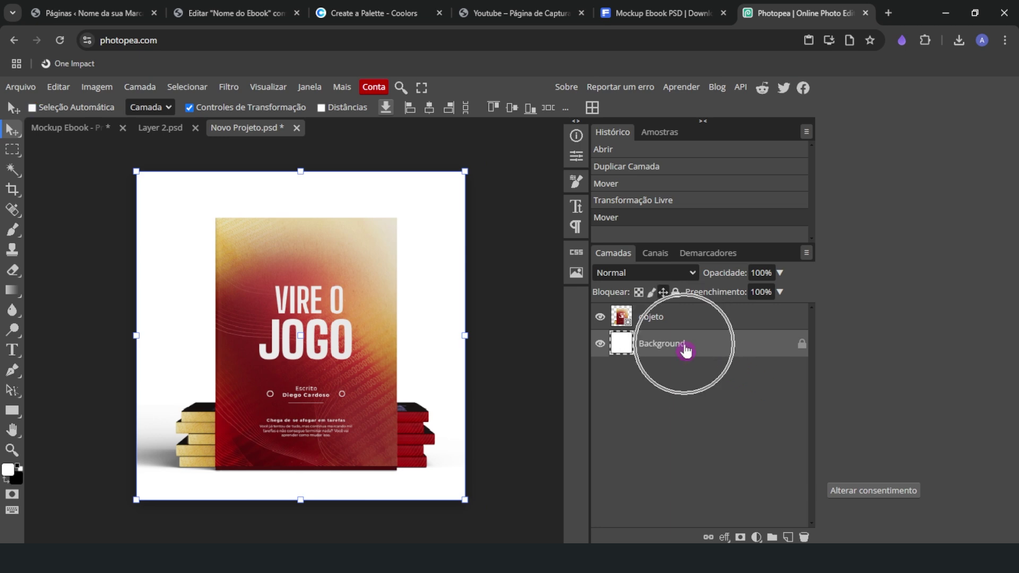
left_click(805, 537)
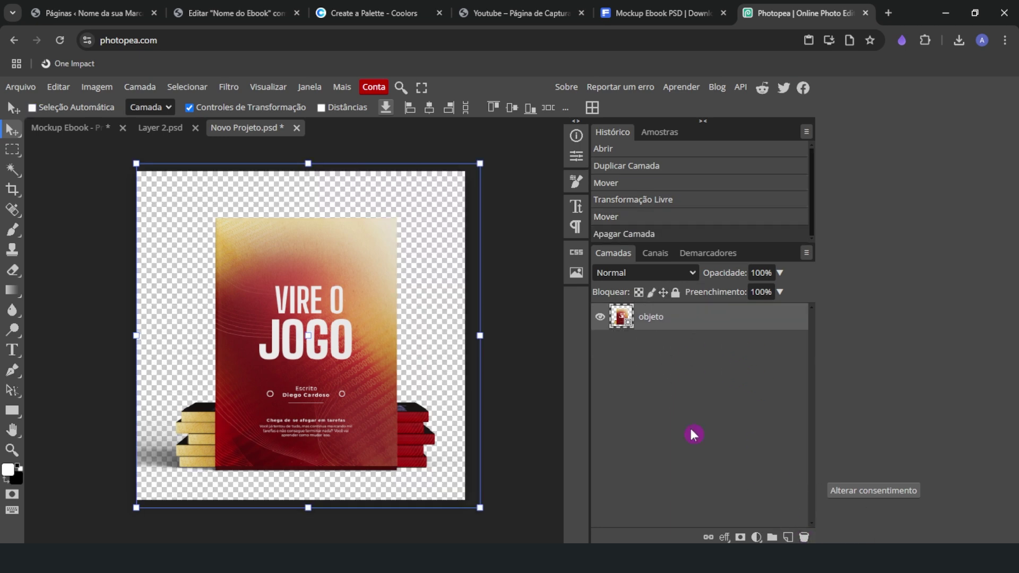
left_click_drag(284, 302, 284, 303)
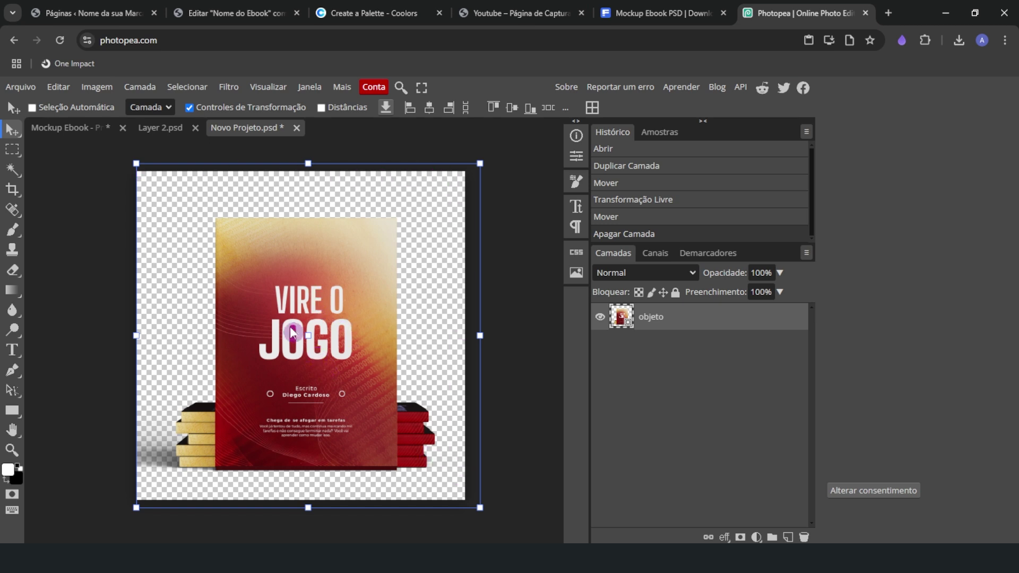
Show the Arquivo > Exportar como format list (PNG, JPG, WEBP…)
left_click(33, 90)
mouse_move(36, 273)
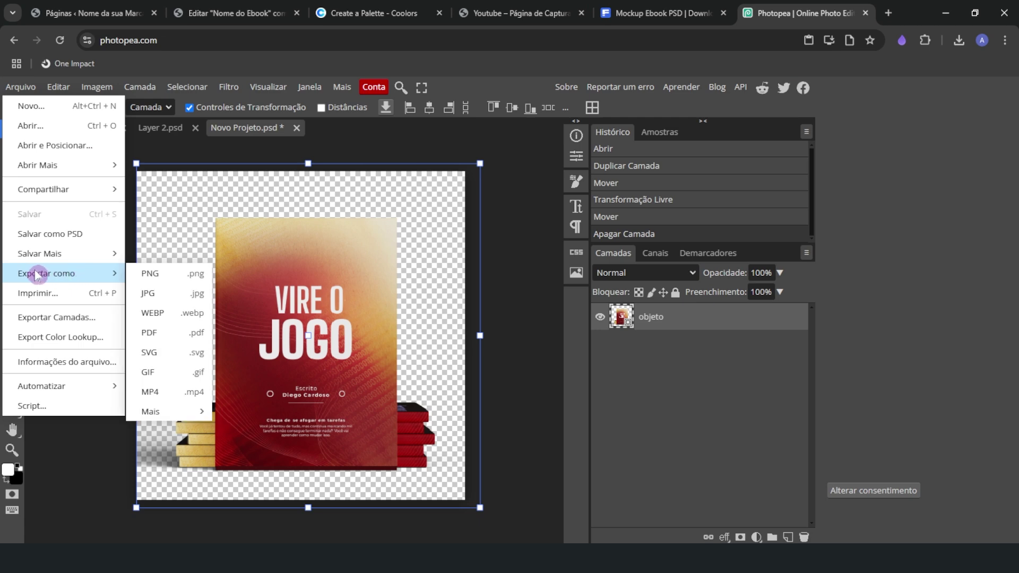
Choose WEBP in Salvar para Web and raise Qualidade from 80% to 99% (about 54.8 KB)
left_click(176, 316)
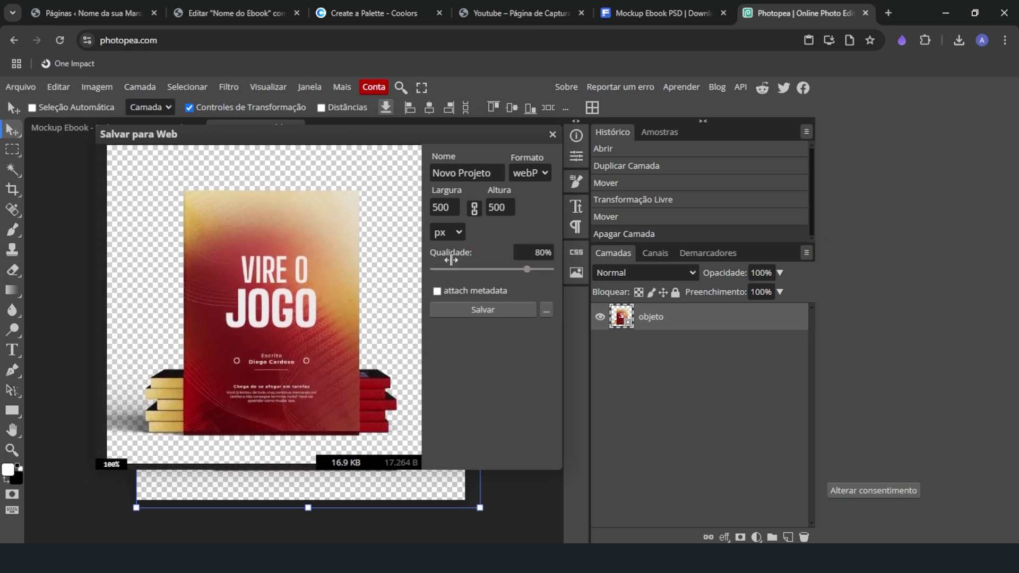
left_click(525, 269)
left_click_drag(526, 274, 542, 274)
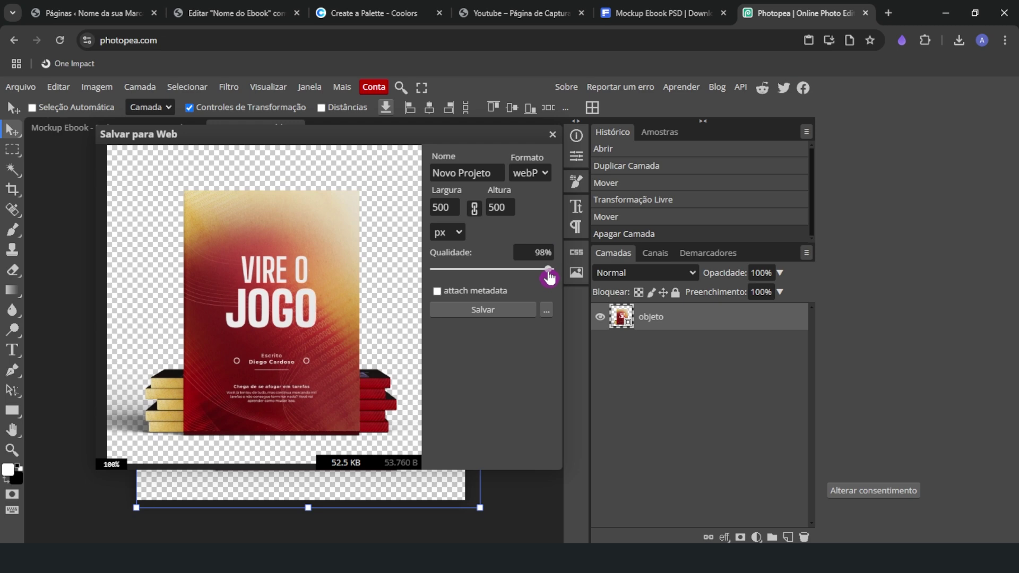
left_click_drag(551, 276, 550, 272)
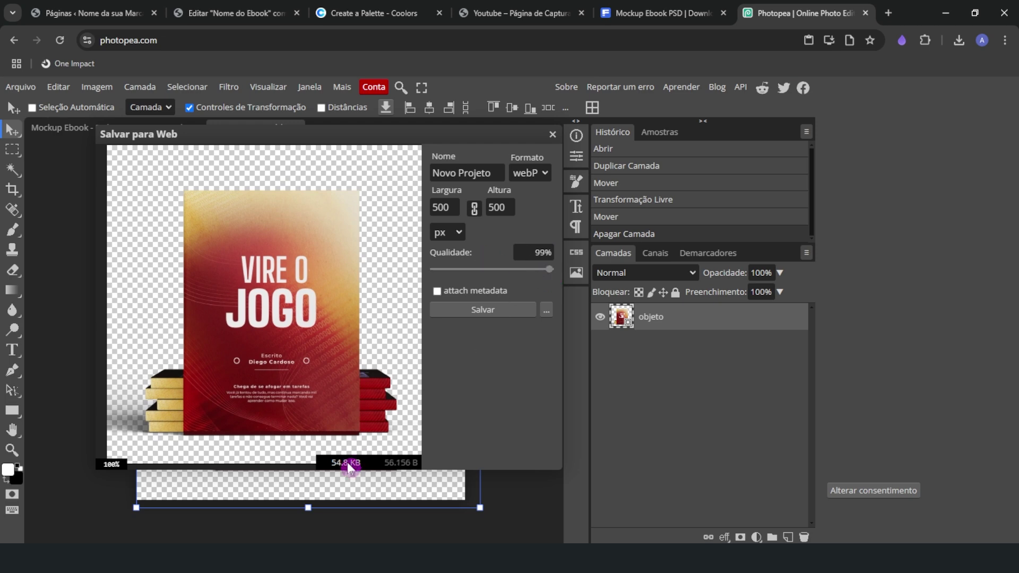
mouse_move(300, 376)
left_mouse_down()
mouse_move(291, 355)
mouse_move(309, 369)
mouse_move(296, 362)
left_mouse_up()
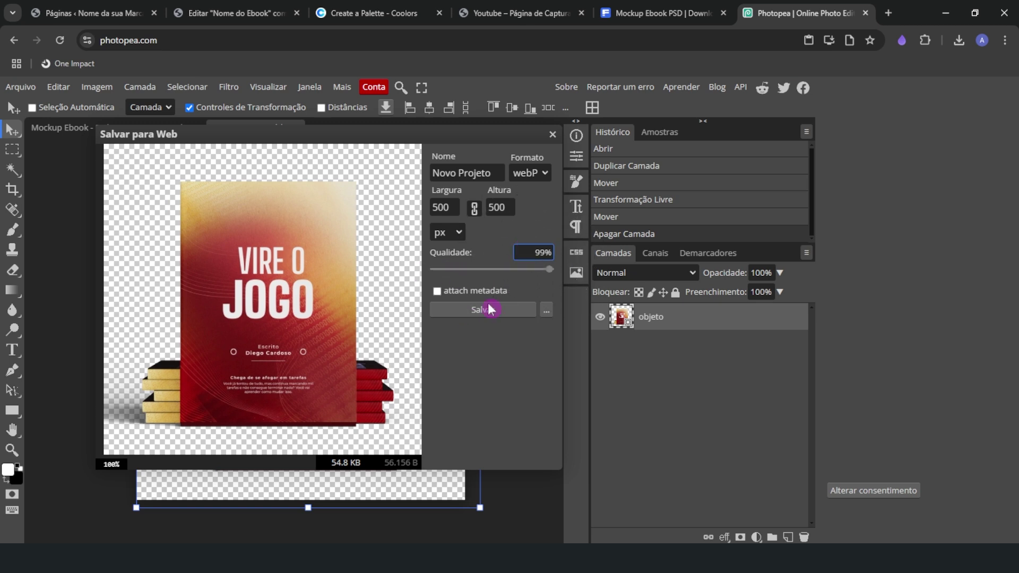
Open the 'Capas' folder as the export destination
left_click(332, 467)
left_click(339, 467)
left_click(347, 474)
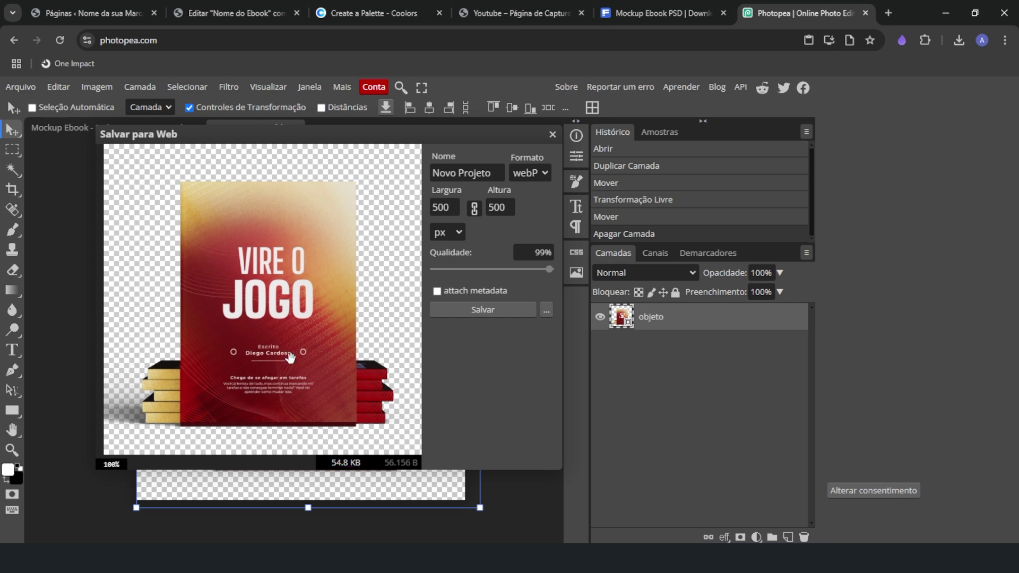
left_click(366, 558)
double_click(532, 207)
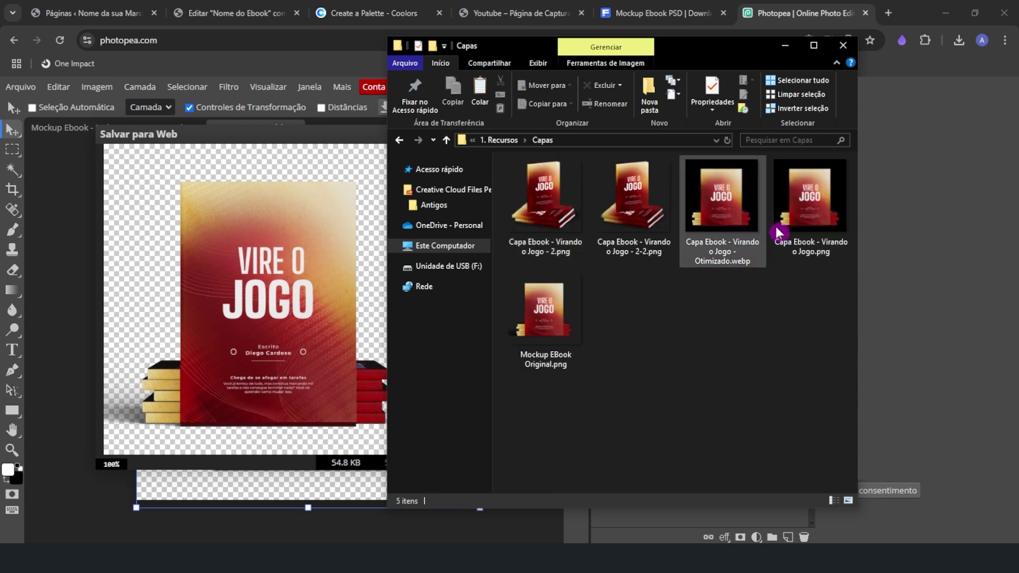
left_click(531, 334)
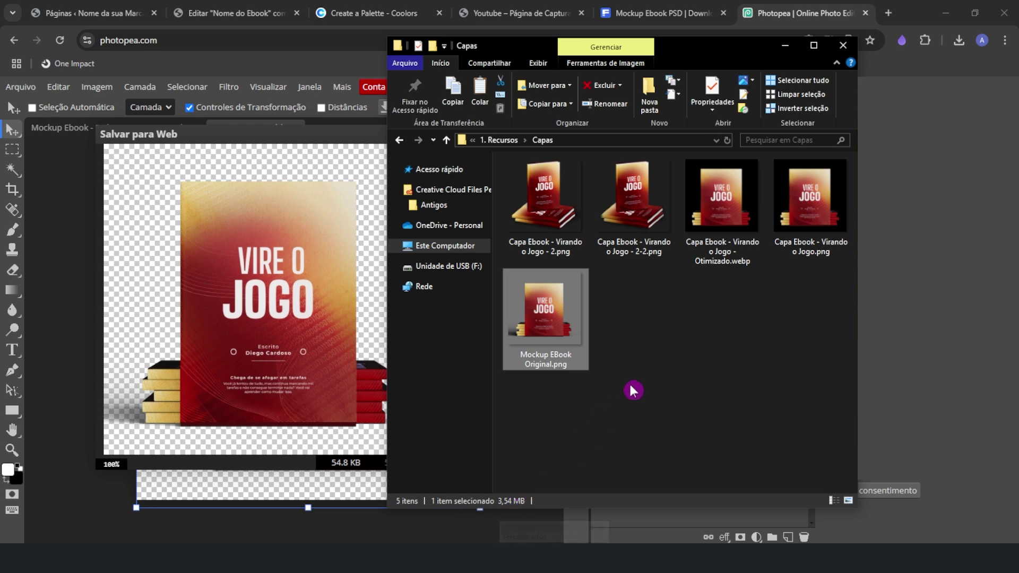
left_click(519, 497)
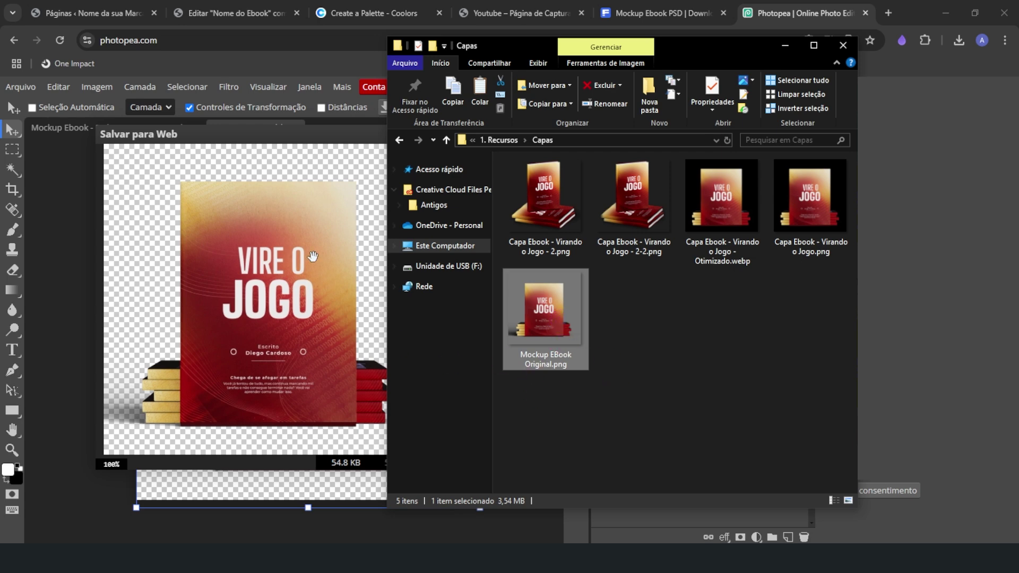
left_click(257, 129)
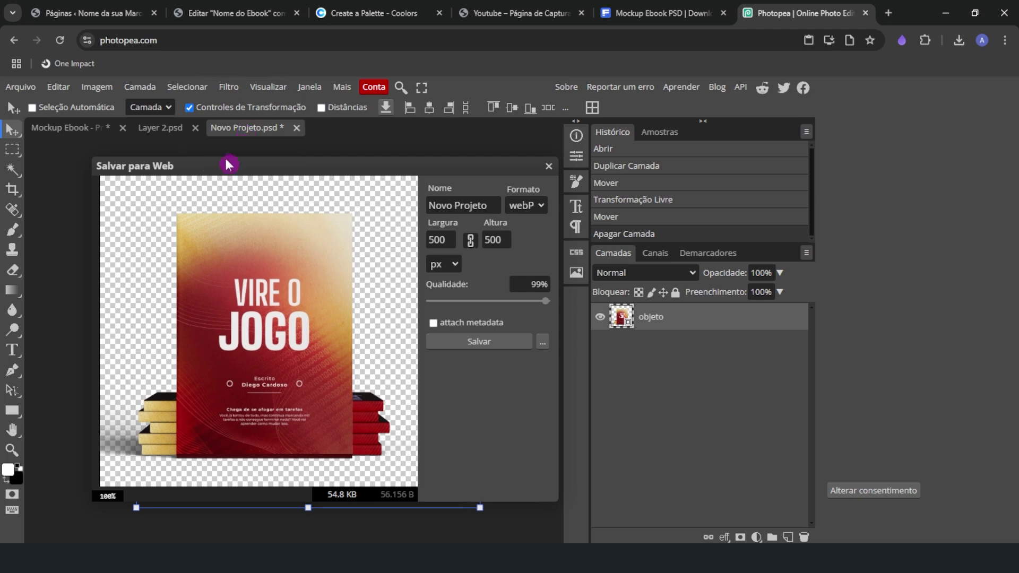
left_click_drag(227, 162, 603, 150)
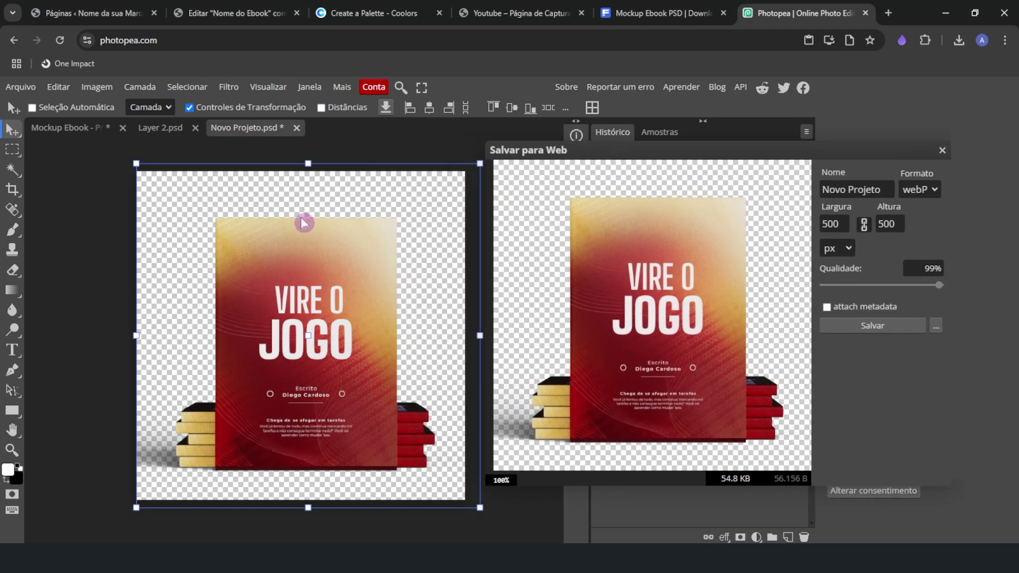
left_click_drag(542, 158, 191, 153)
left_click(518, 197)
left_click(183, 539)
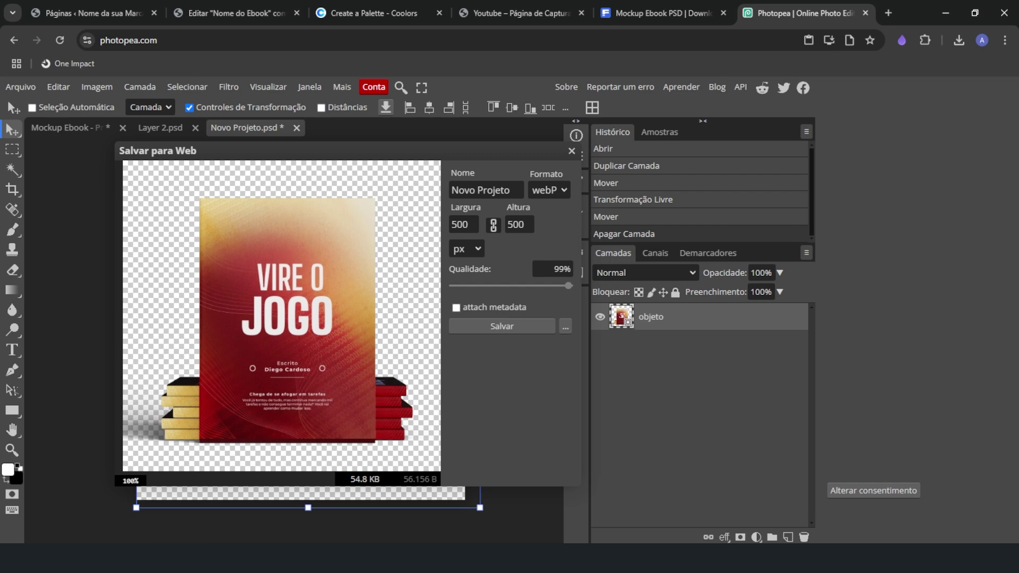
key("alt+Tab")
left_click(800, 225)
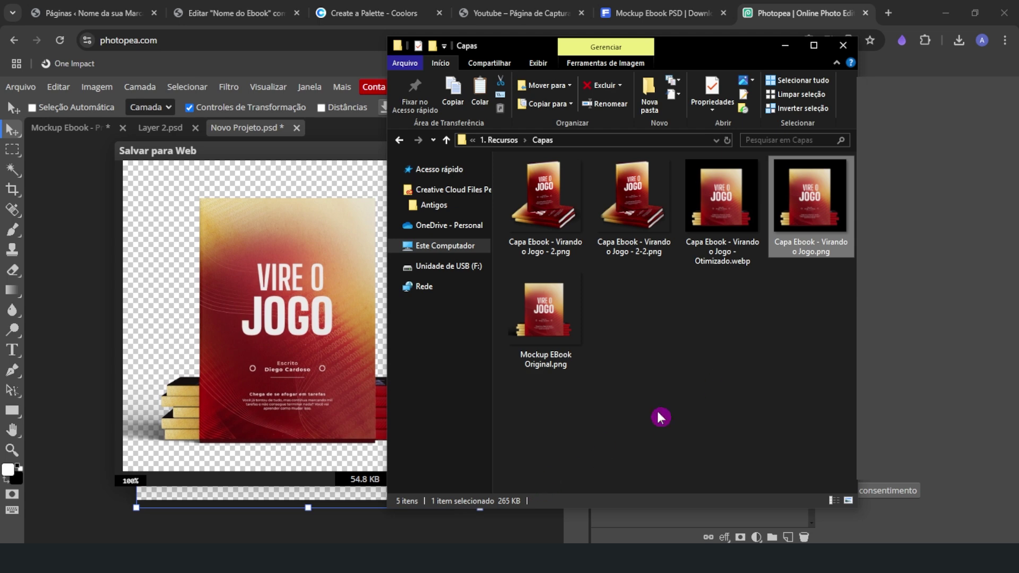
left_click(721, 217)
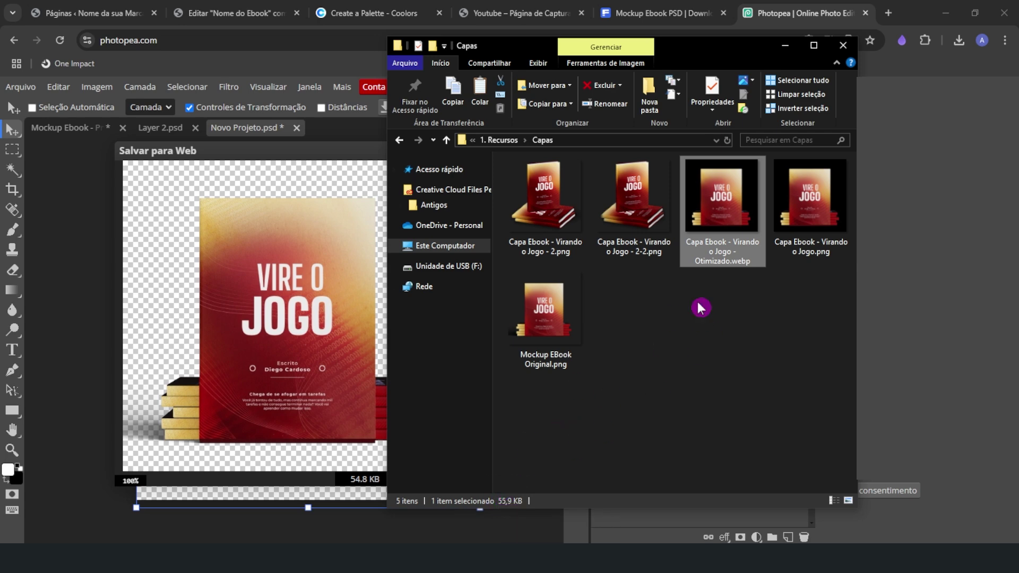
left_click(811, 243)
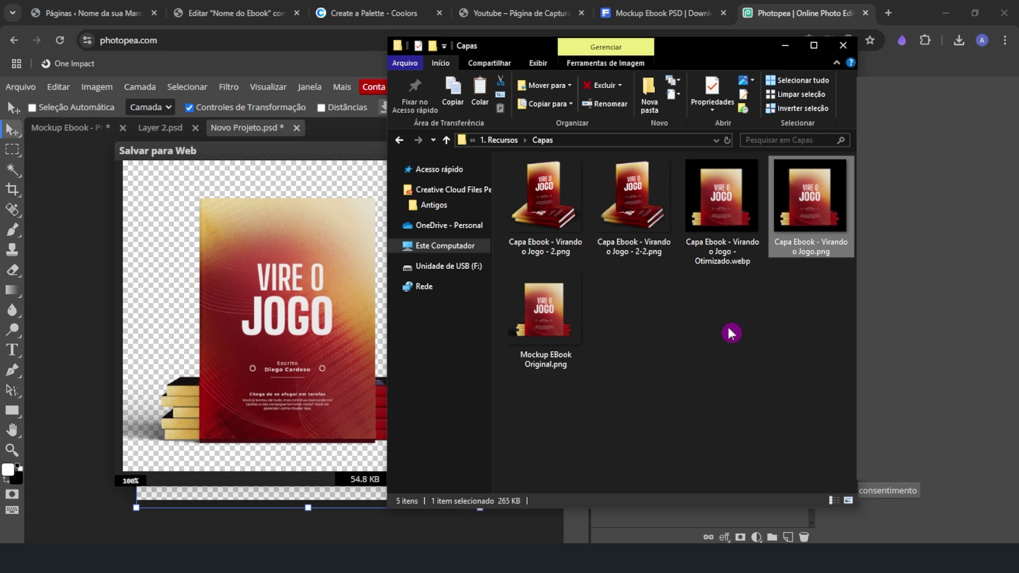
left_click(322, 159)
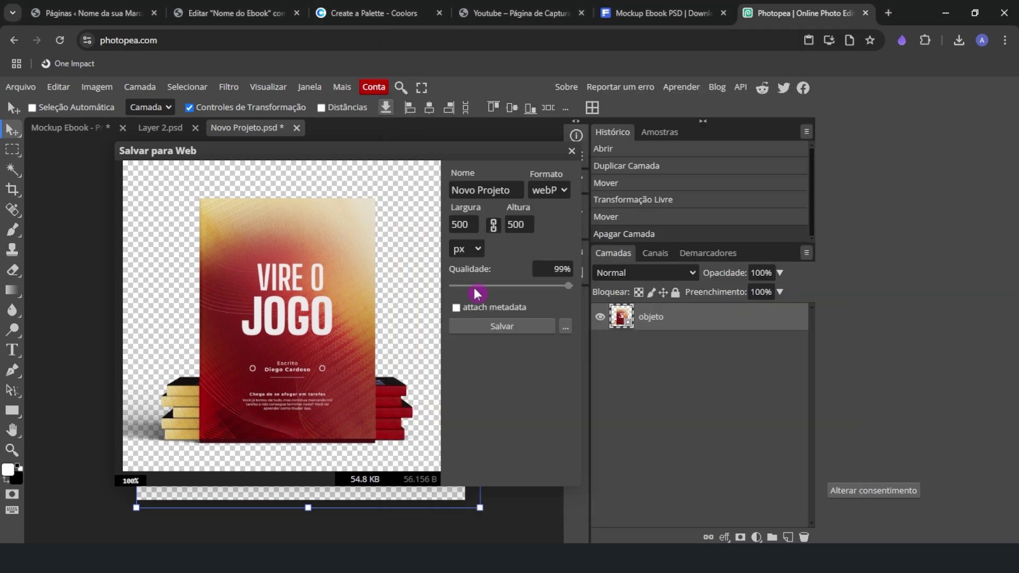
left_click_drag(451, 155, 424, 157)
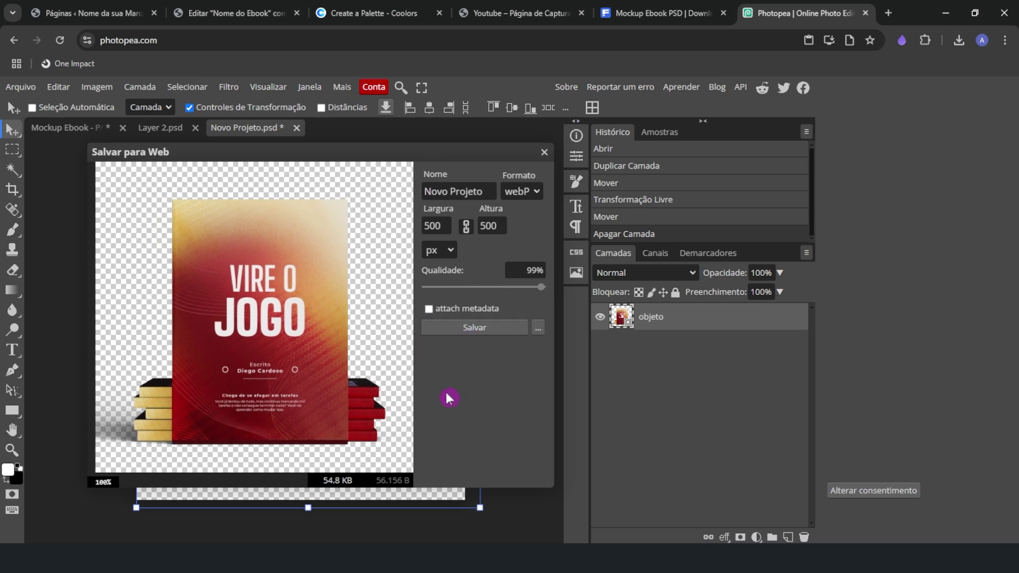
Upload Capa-Ebook-Virando-o-Jogo-Otimizado.webp from Explorer and set it as the hero image
left_click(221, 7)
left_click(680, 260)
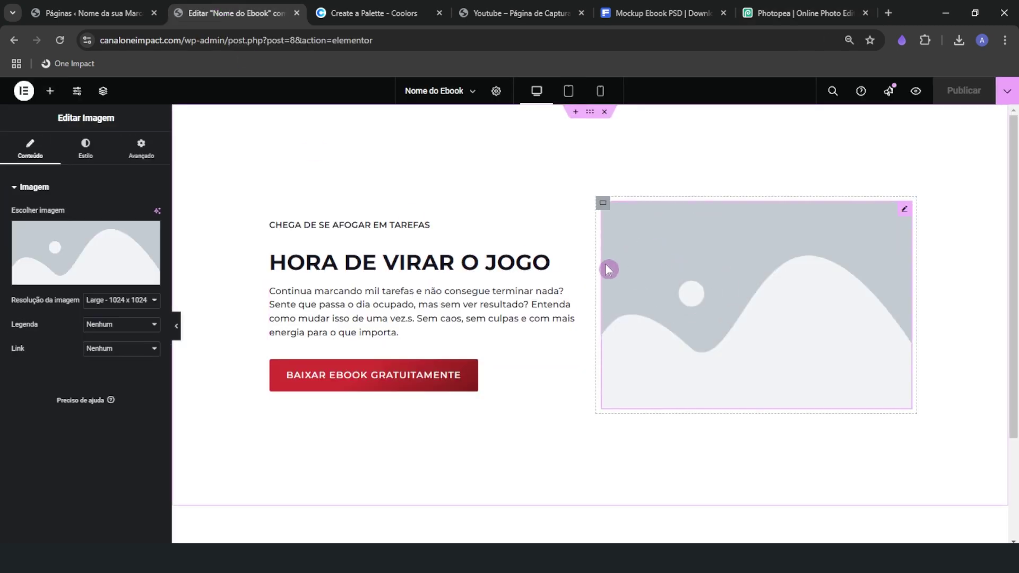
left_click(48, 244)
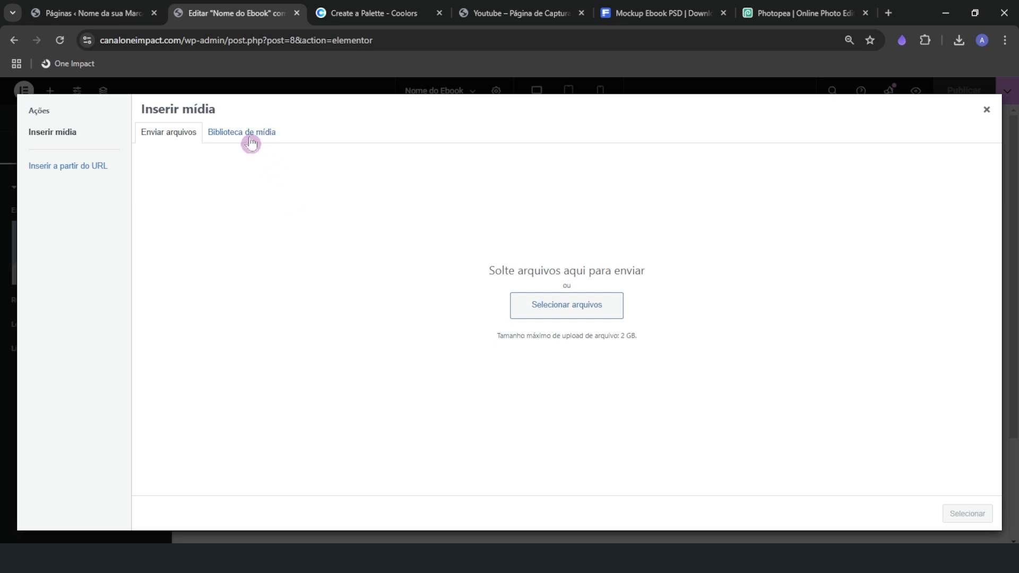
left_click(251, 142)
key("alt+Tab")
left_click(598, 355)
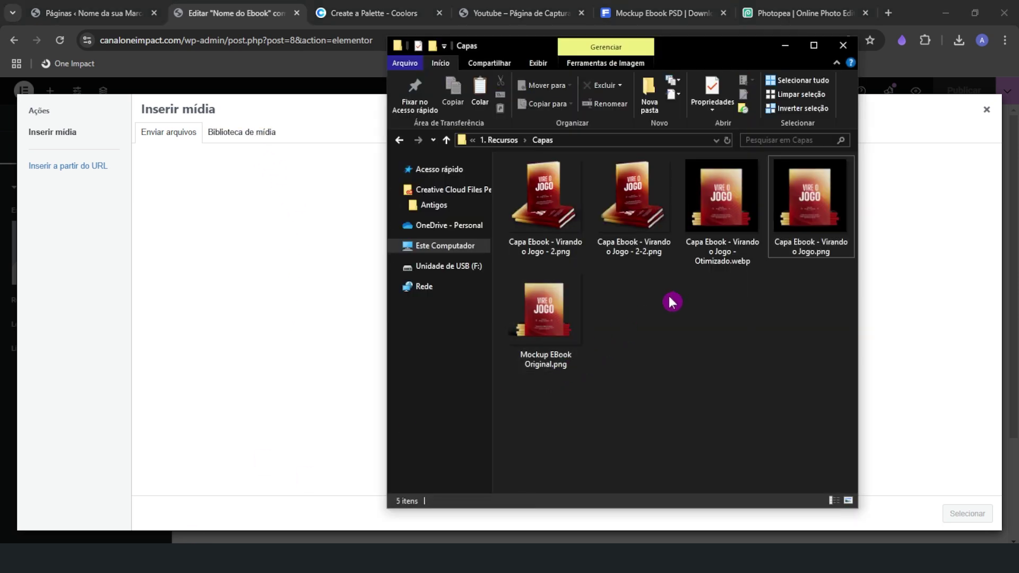
left_click_drag(720, 215, 735, 263)
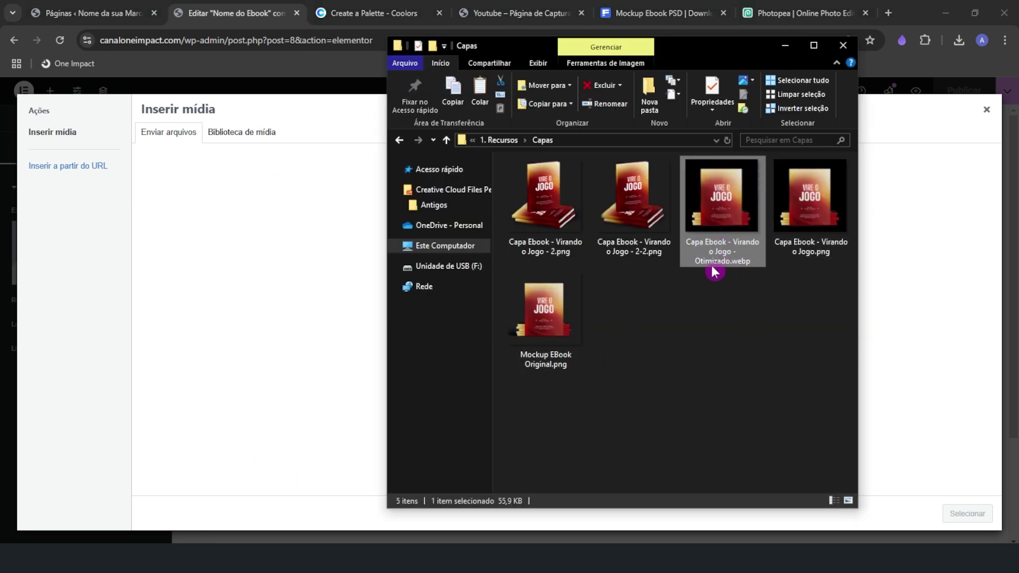
left_click_drag(720, 208, 234, 306)
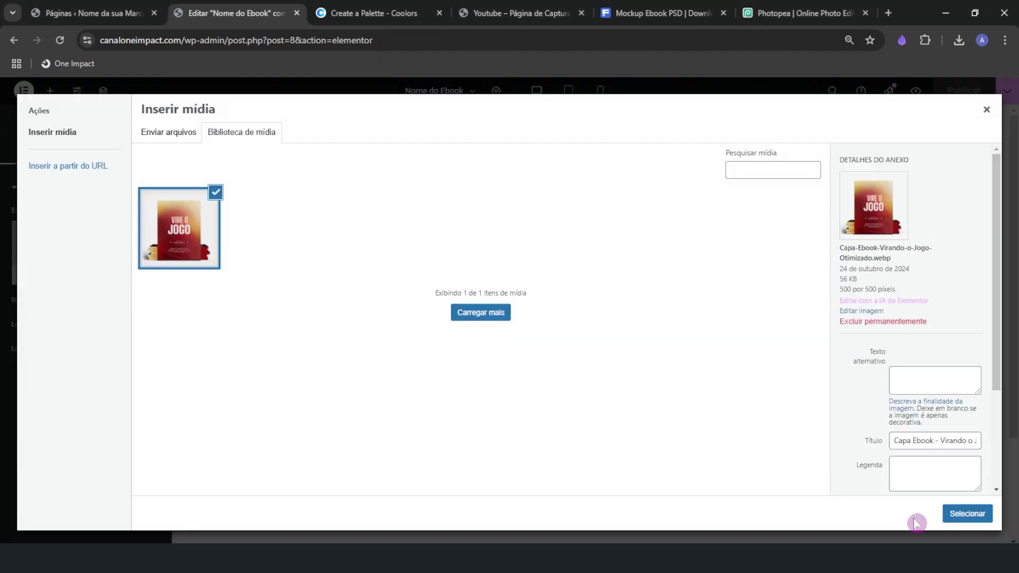
left_click(947, 513)
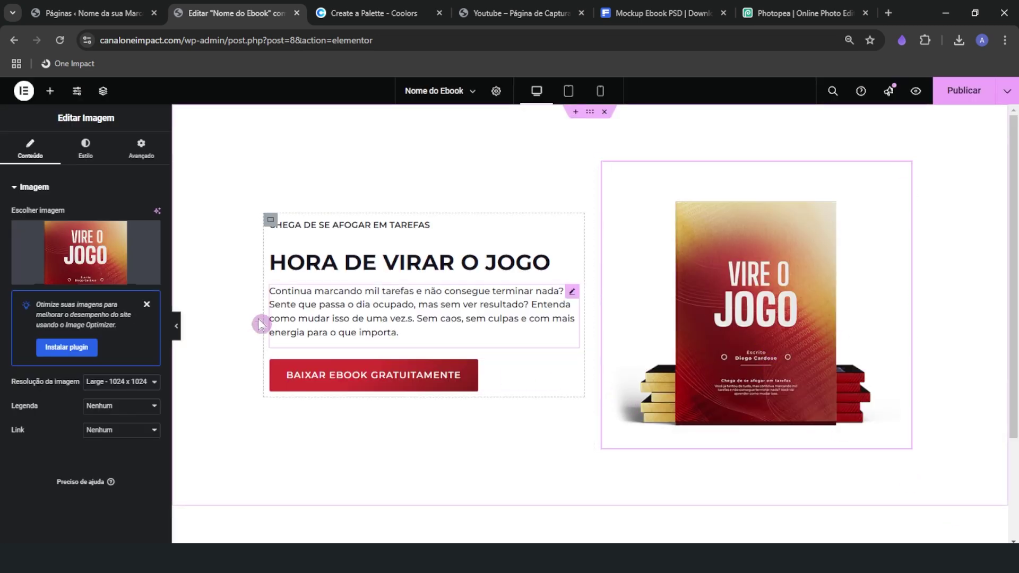
Set the cover image's Estilo width to 100%
left_click(78, 155)
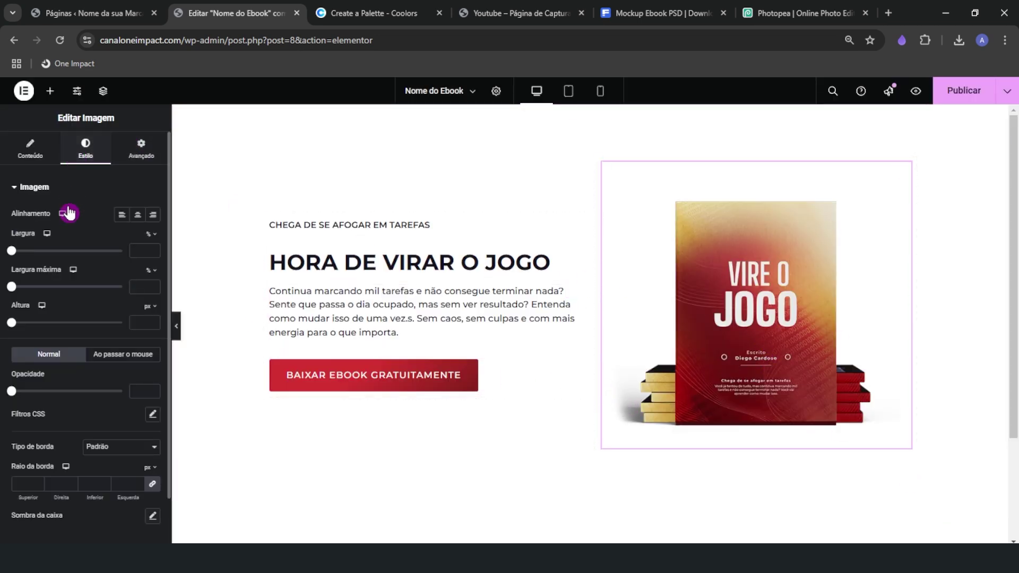
left_click(32, 252)
left_click_drag(52, 256, 122, 253)
Give the image widget a Personalizado width of 100 in Avançado, then select the grey background file
left_click(141, 152)
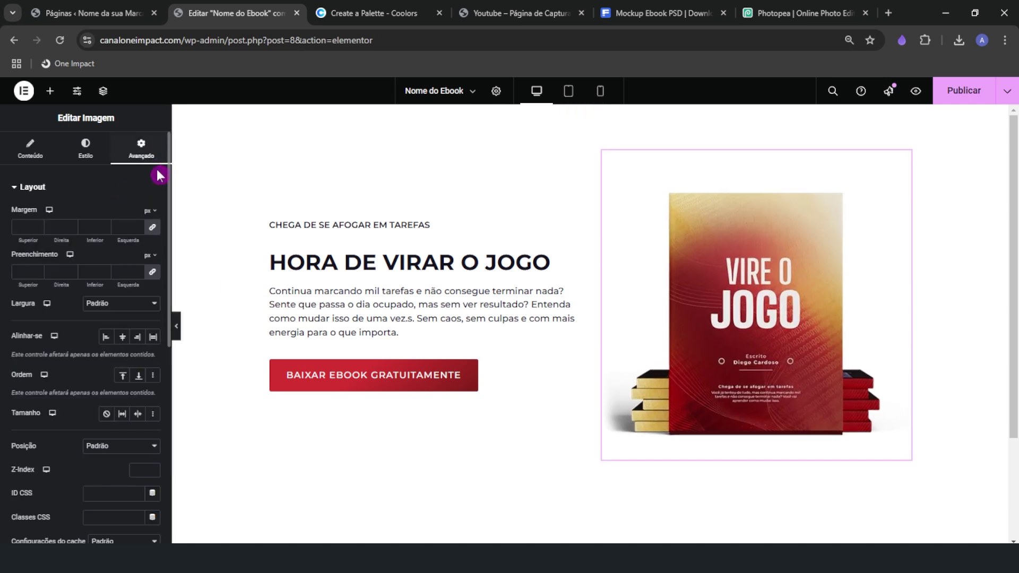
left_click(110, 314)
left_click(110, 368)
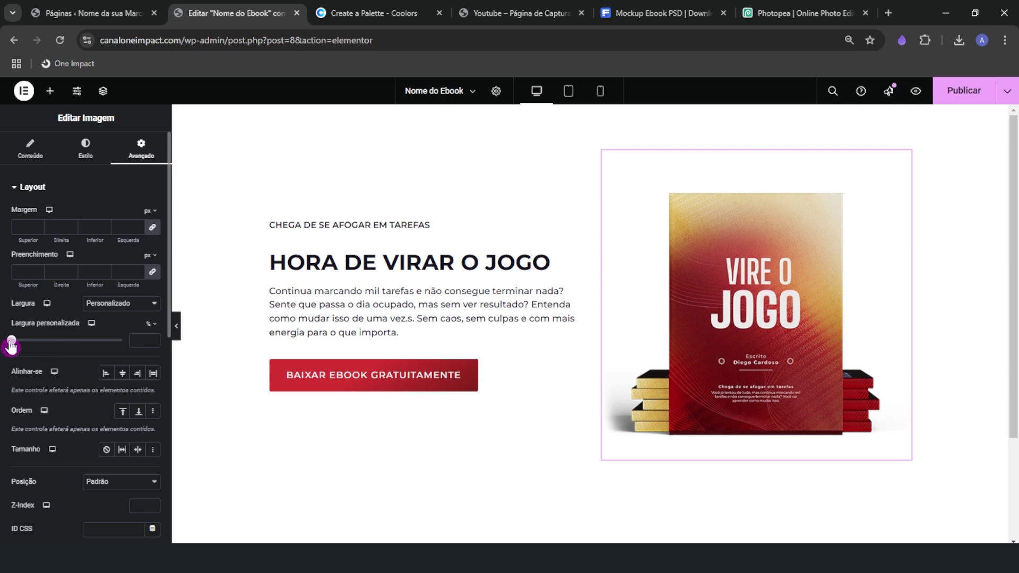
left_click_drag(13, 341, 136, 345)
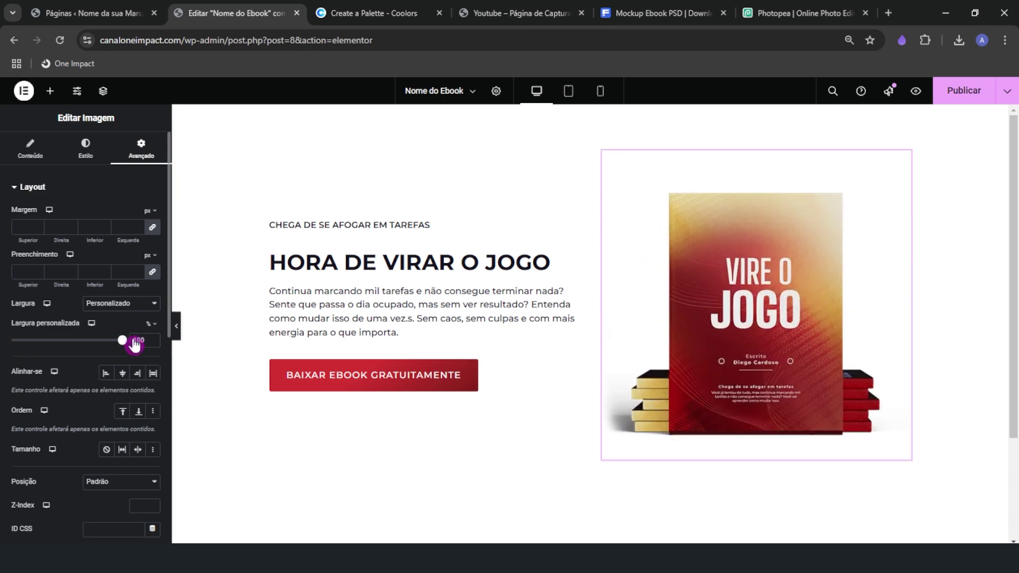
left_click(177, 325)
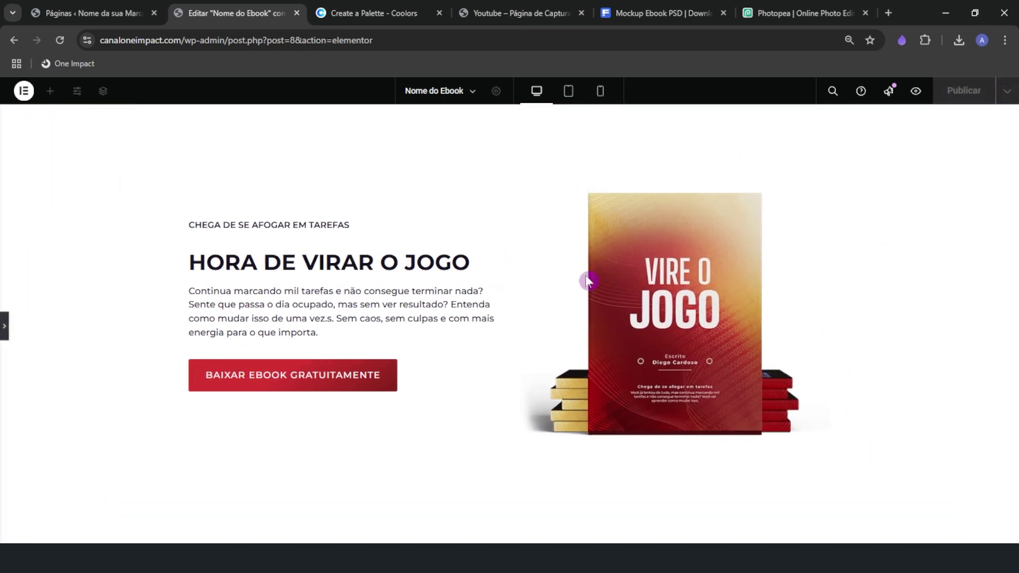
left_click(4, 334)
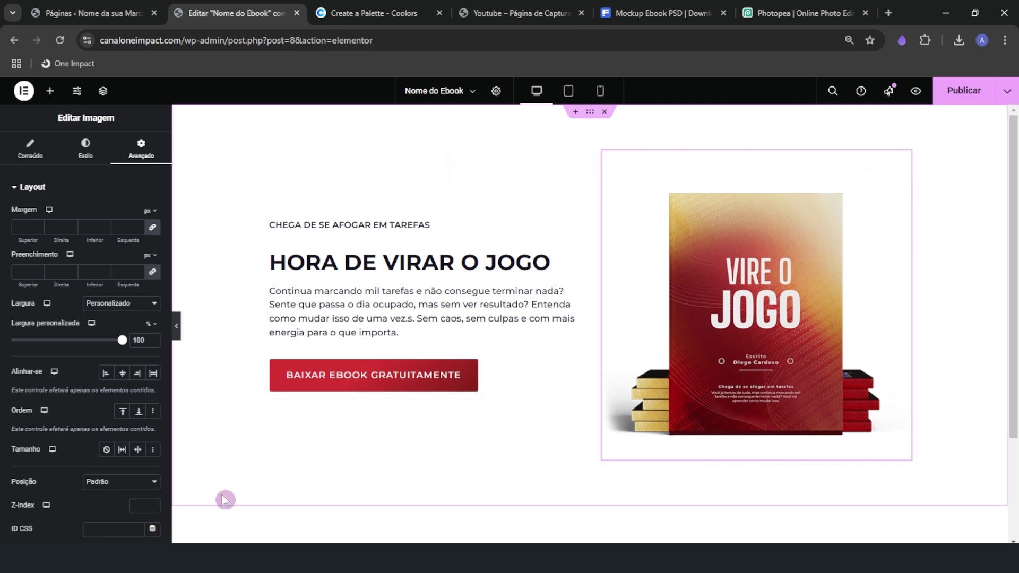
left_click(210, 558)
left_click(541, 286)
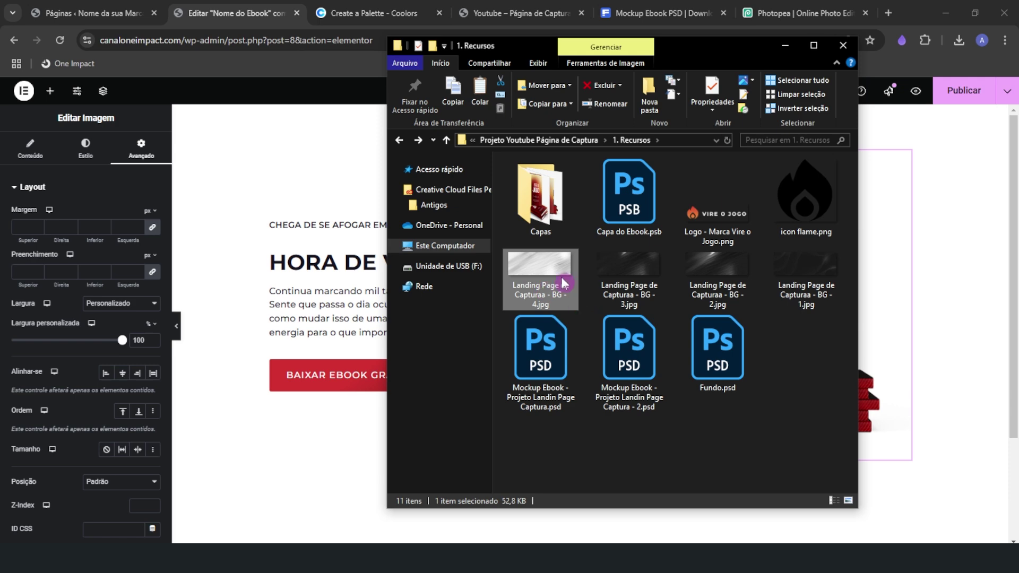
Preview 'Landing Page de Capturaa - BG - 4.jpg' in Photos, close it, and return to Elementor
double_click(564, 283)
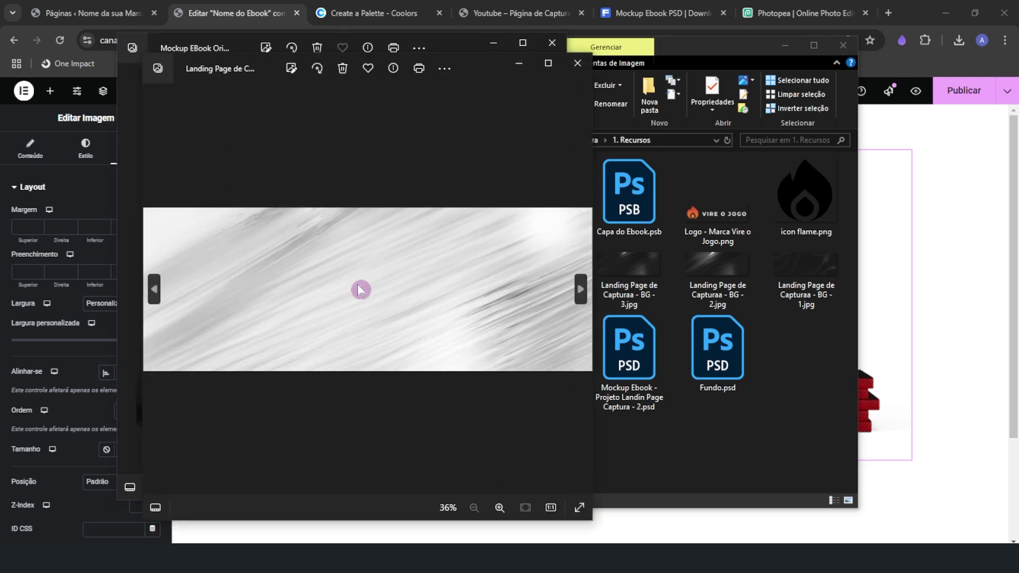
left_click(574, 65)
left_click(550, 42)
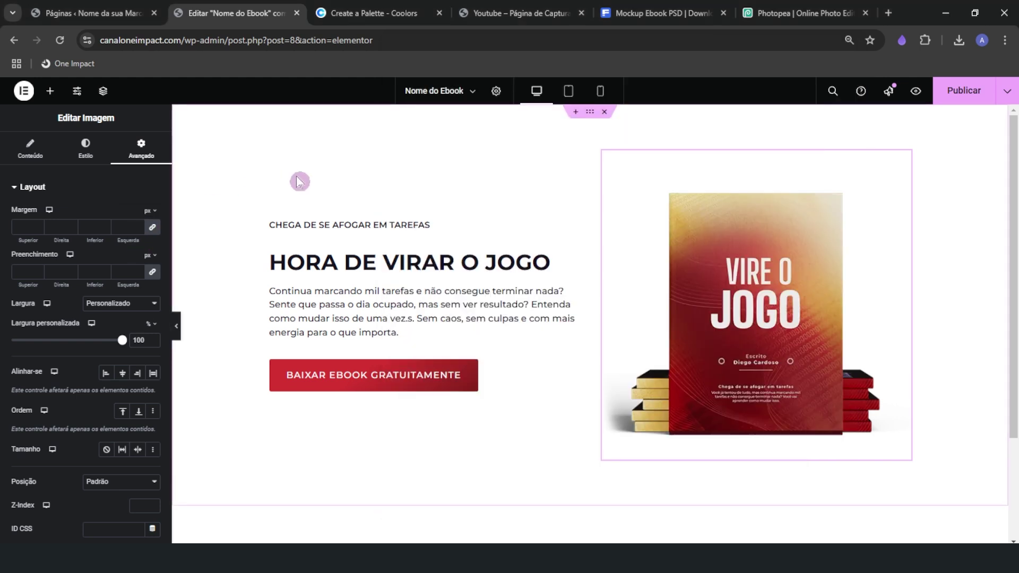
left_click(292, 179)
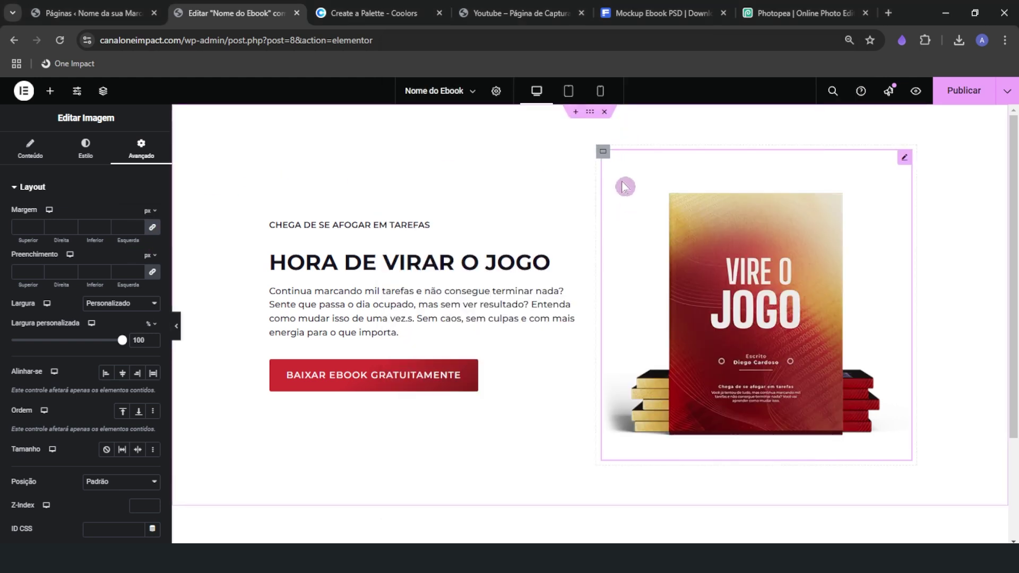
left_click(497, 191)
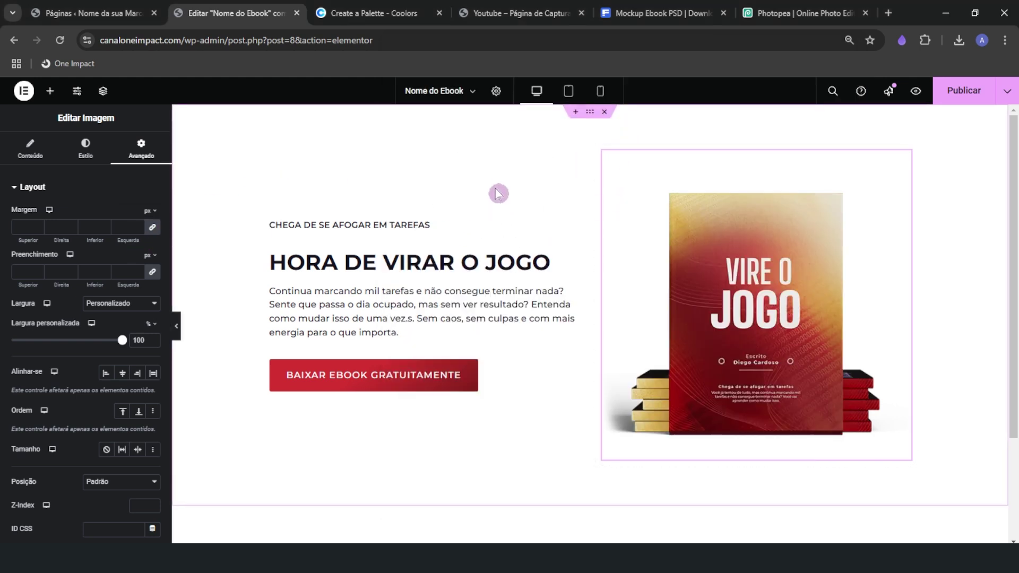
Give the hero section a solid deep navy background colour
left_click(590, 113)
left_click(82, 148)
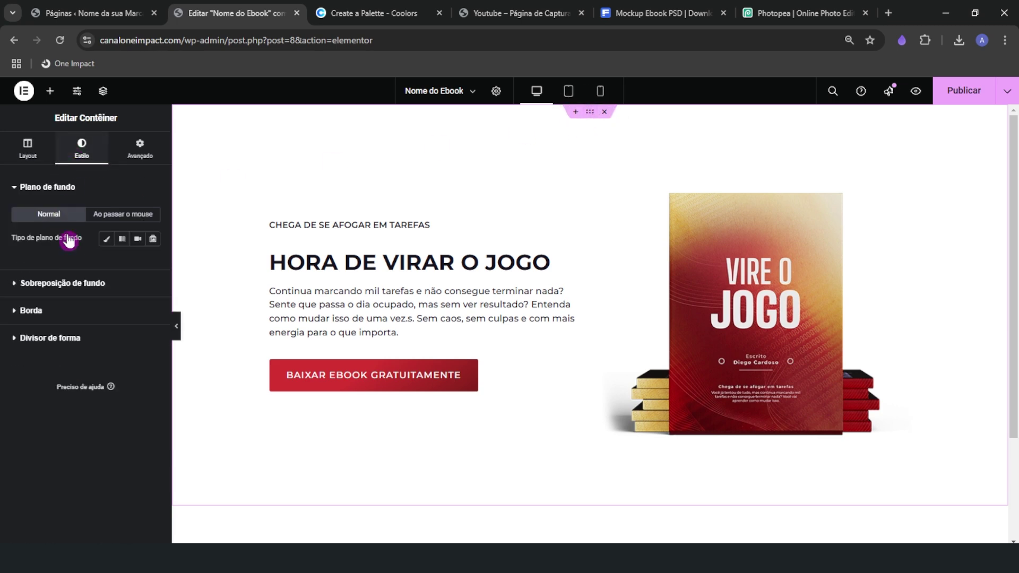
left_click(106, 239)
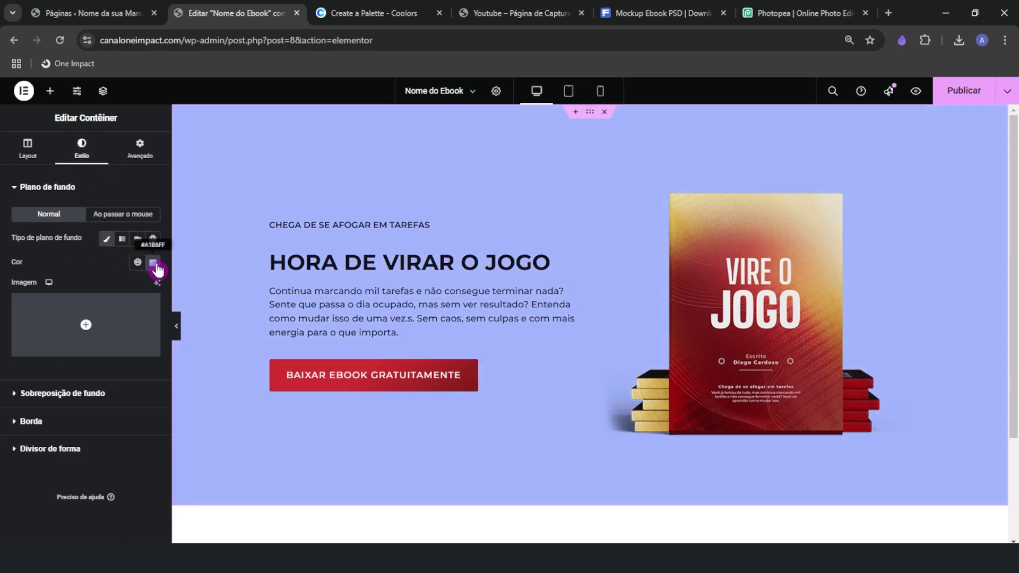
left_click(153, 262)
left_click_drag(143, 331, 137, 298)
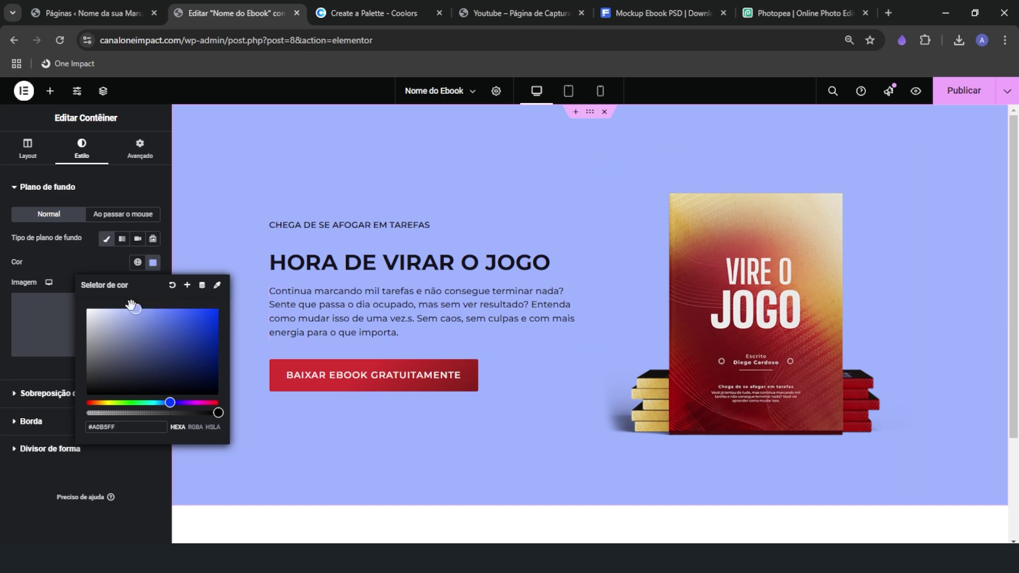
left_click_drag(135, 310, 190, 383)
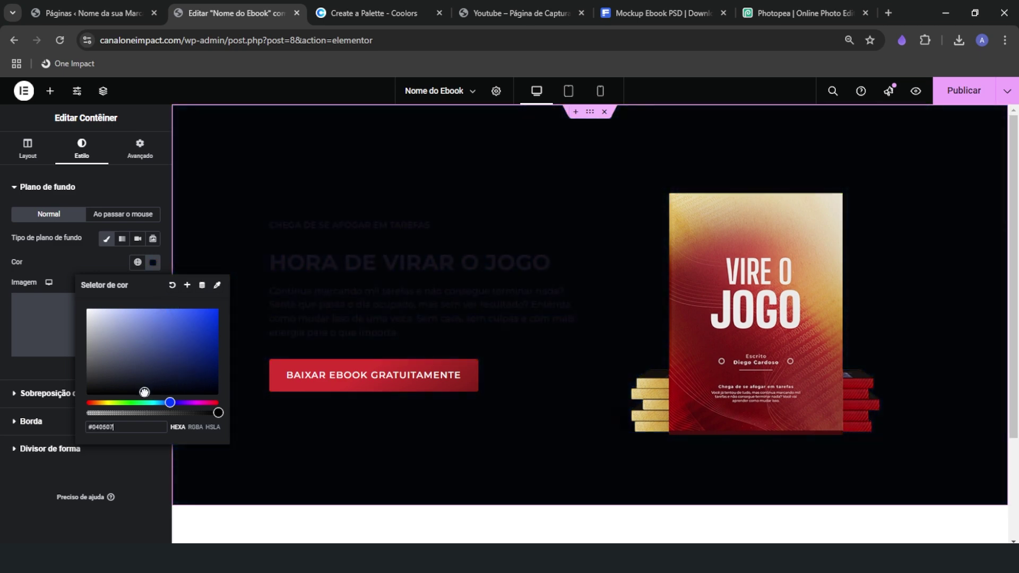
left_click_drag(144, 392, 145, 377)
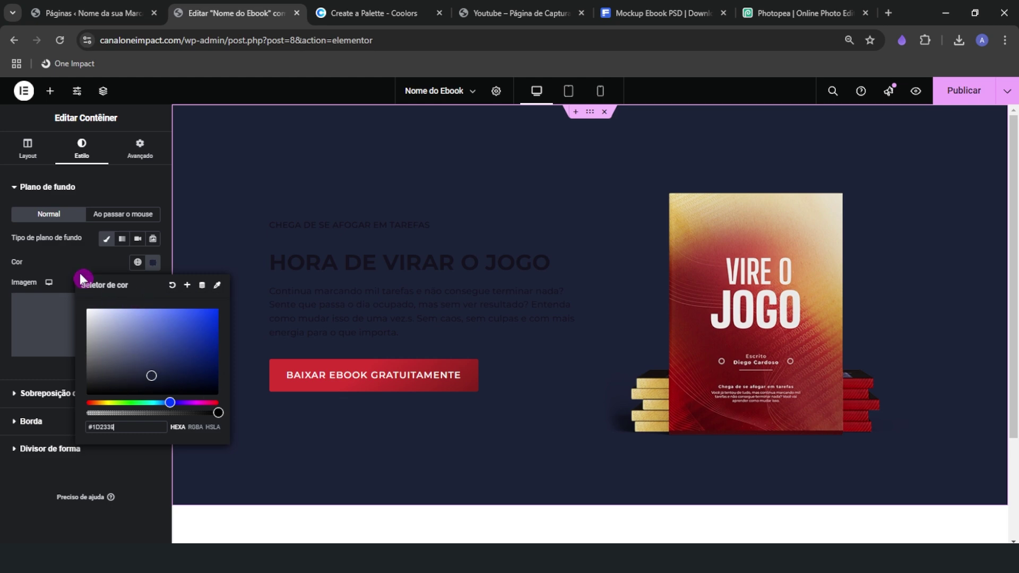
Switch to a gradient from navy #1D2339 to a lighter blue, angled at 109°
left_click(122, 238)
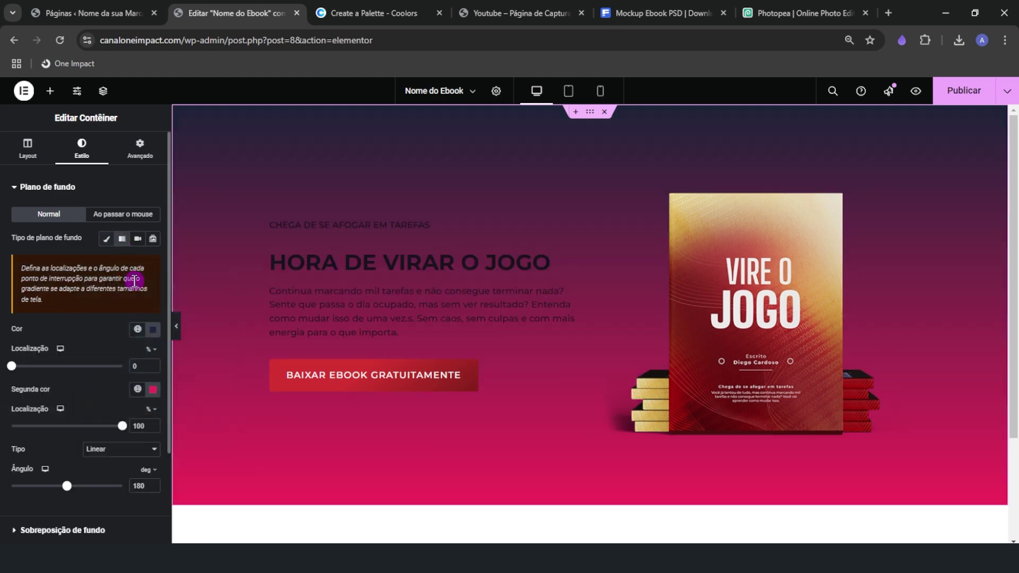
left_click(153, 390)
left_click(50, 325)
left_click(159, 339)
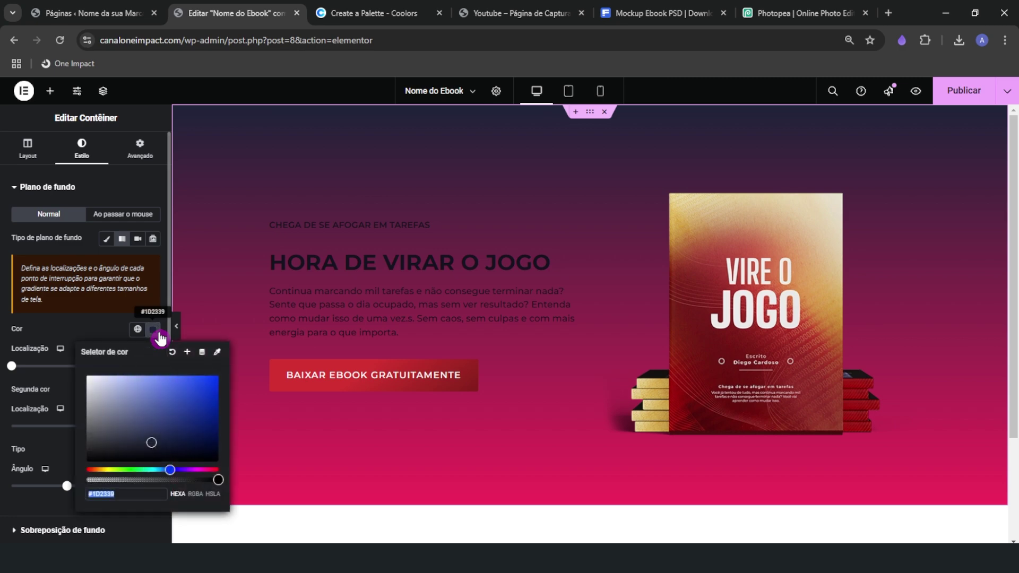
left_click(68, 329)
left_click(153, 390)
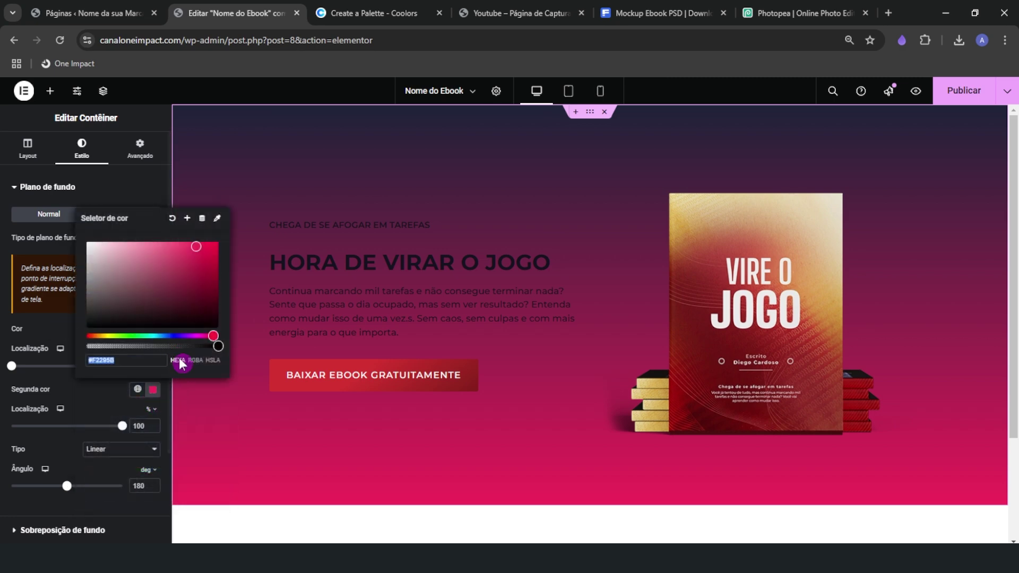
type("#1D2339")
left_click_drag(151, 309, 169, 276)
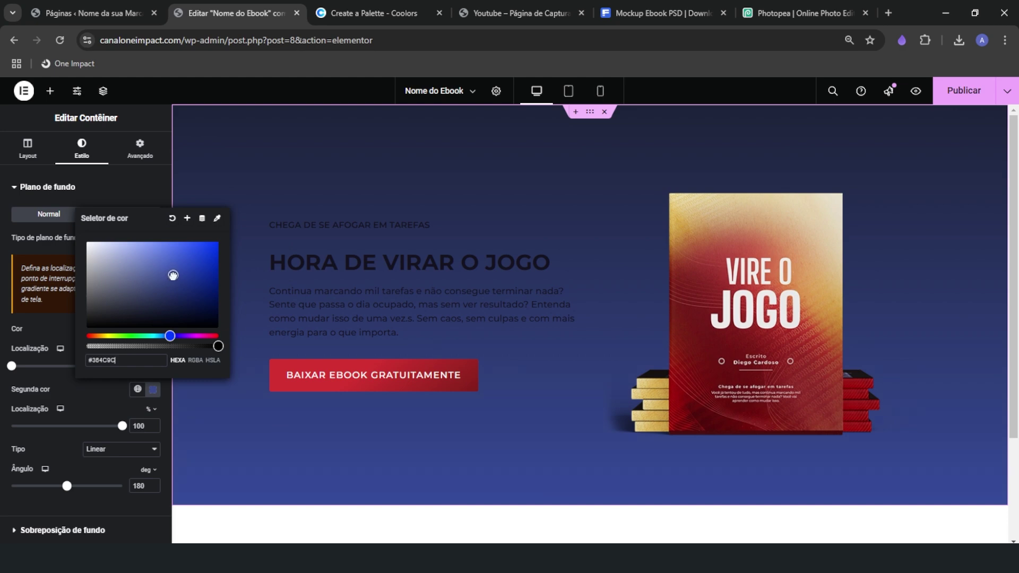
left_click(58, 327)
mouse_move(67, 485)
left_mouse_down()
mouse_move(111, 486)
mouse_move(48, 491)
left_mouse_up()
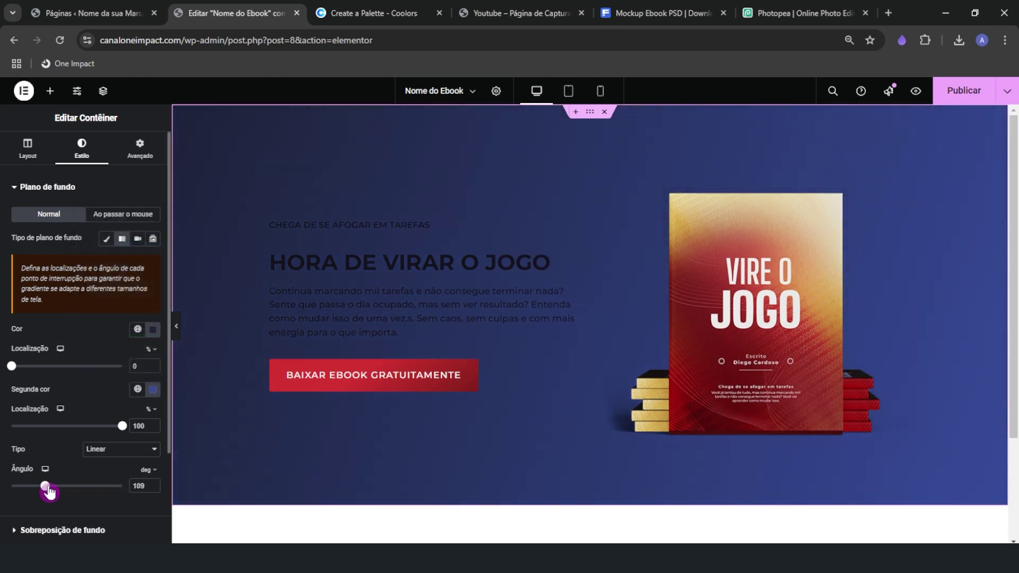
Preview the hero, undo the white subtitle text colour changes, and reselect the section
left_click(176, 327)
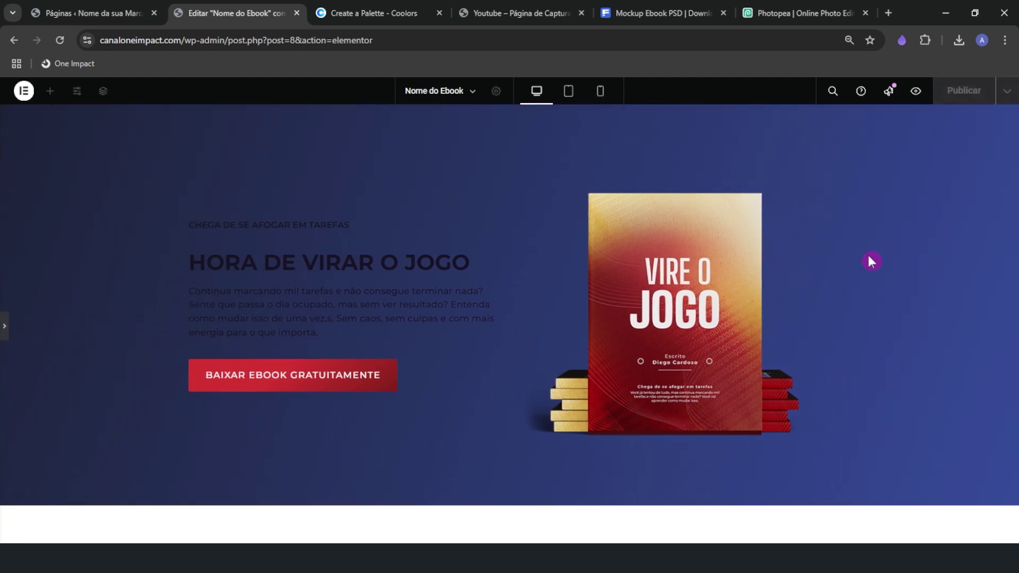
left_click(4, 325)
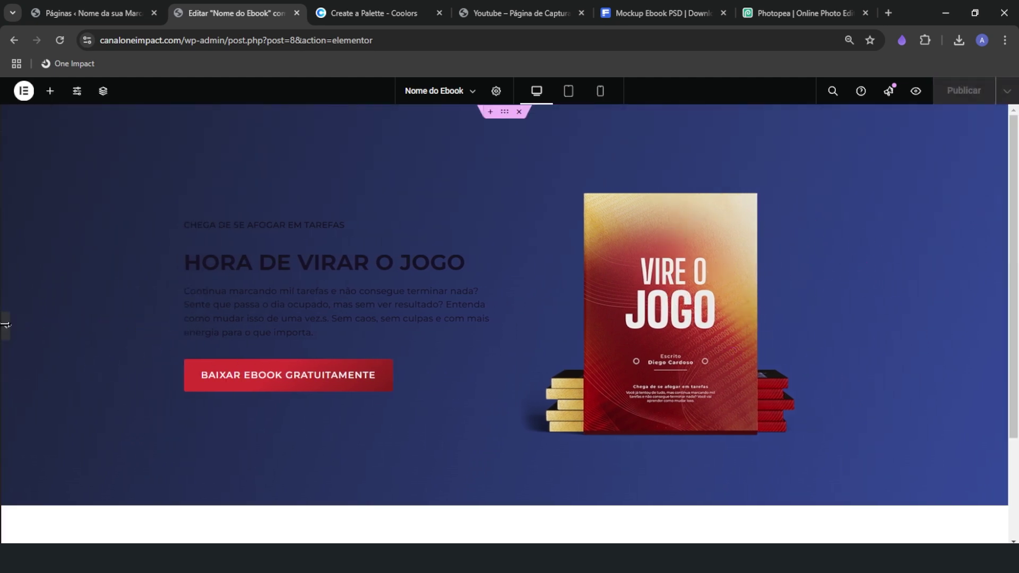
left_click(372, 225)
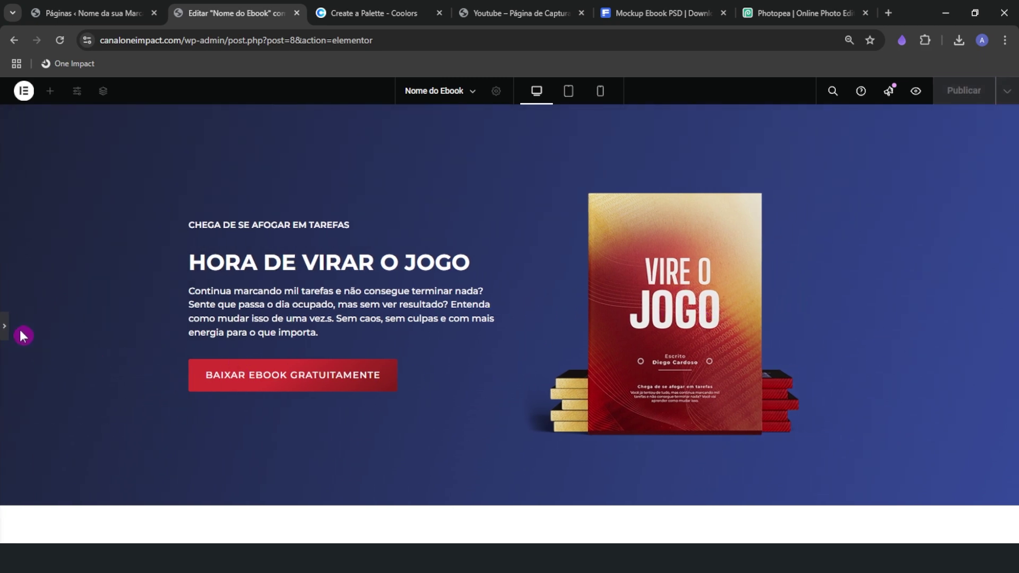
left_click(6, 328)
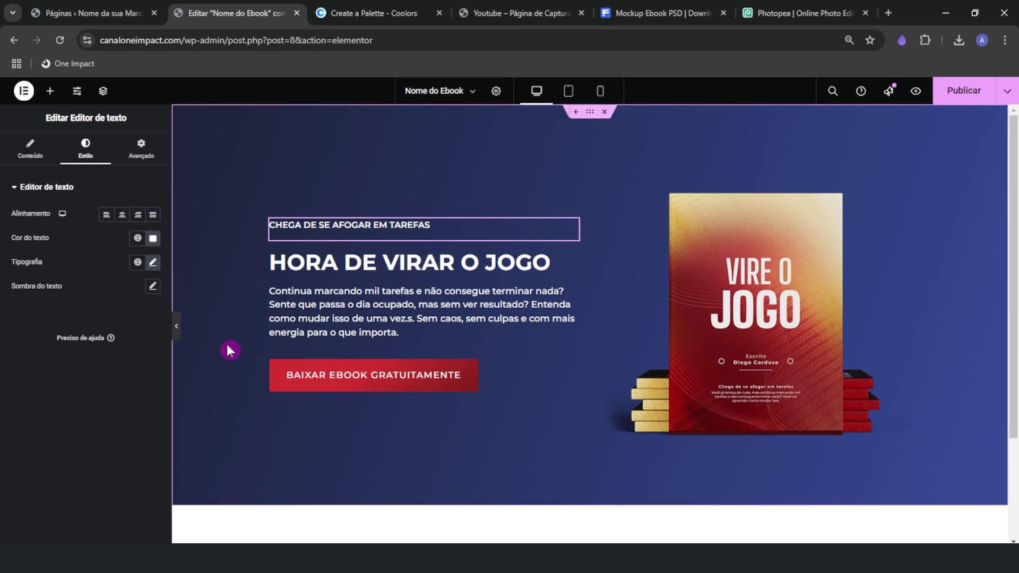
key("ctrl+z")
key("ctrl+z")
key("ctrl+z")
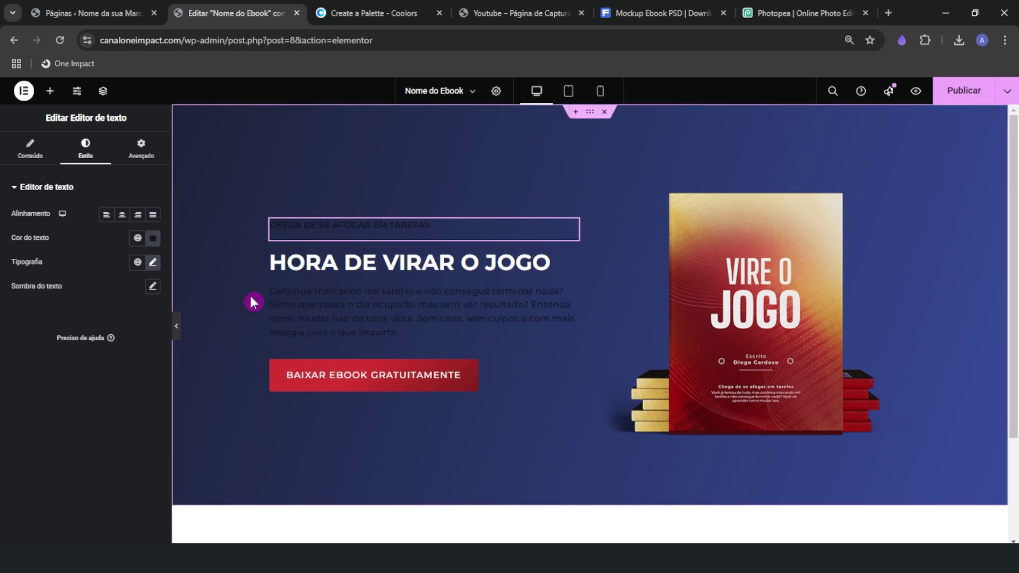
left_click(505, 190)
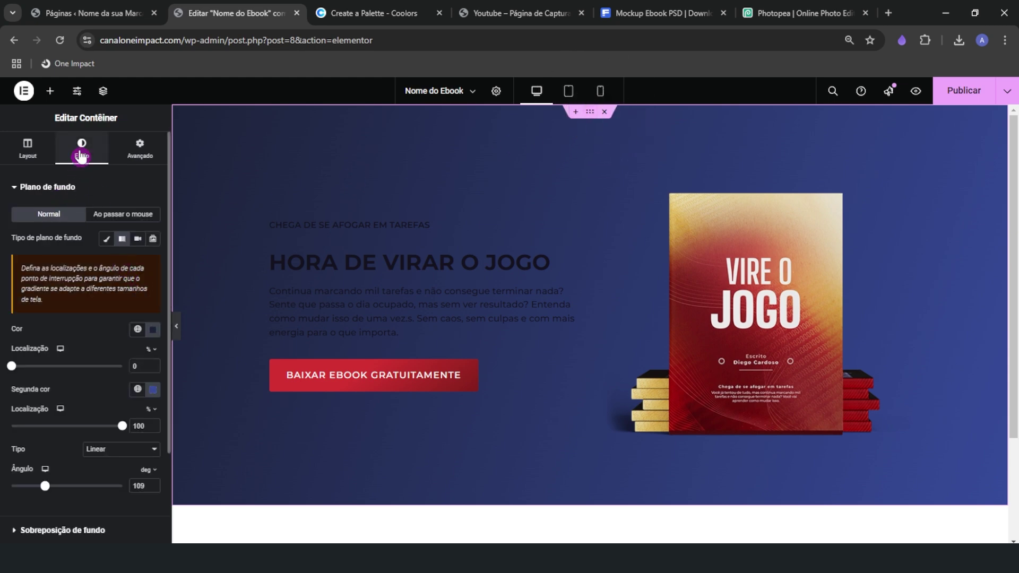
Set the hero background back to Clássico and upload the grey 1920×700 BG-4.jpg to the media library
left_click(106, 239)
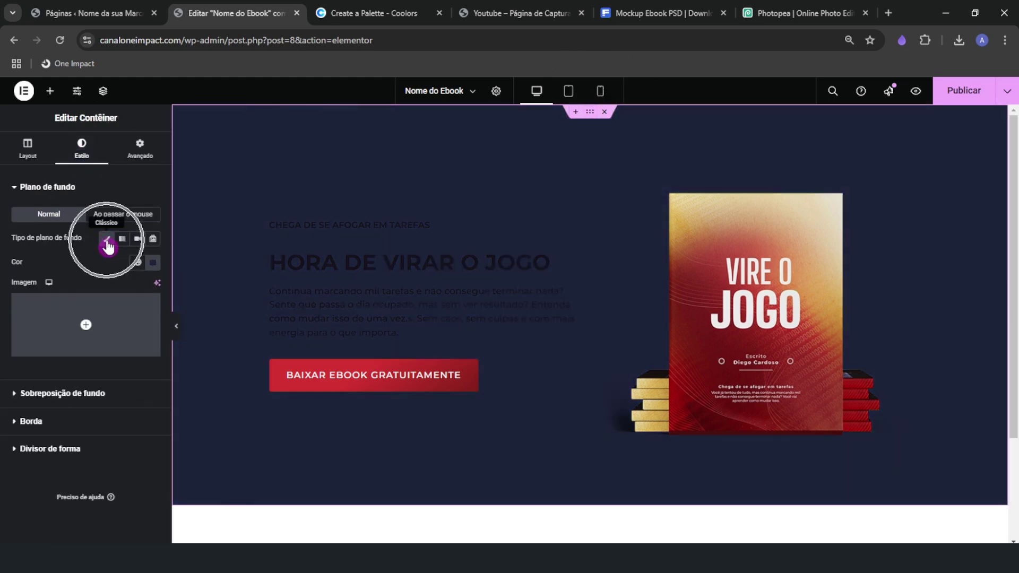
left_click(29, 315)
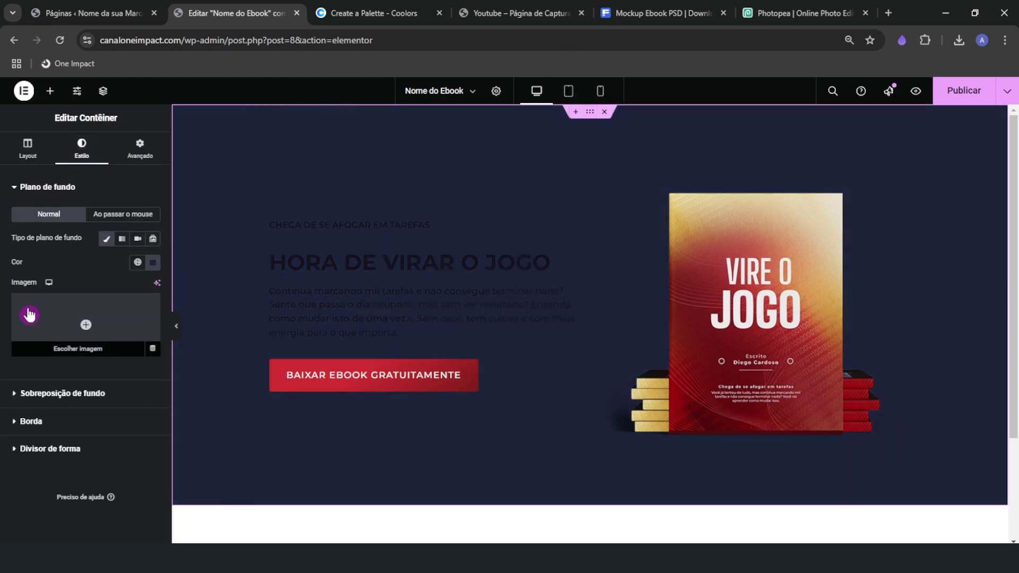
left_click(71, 320)
left_click(173, 555)
left_click_drag(544, 282, 297, 276)
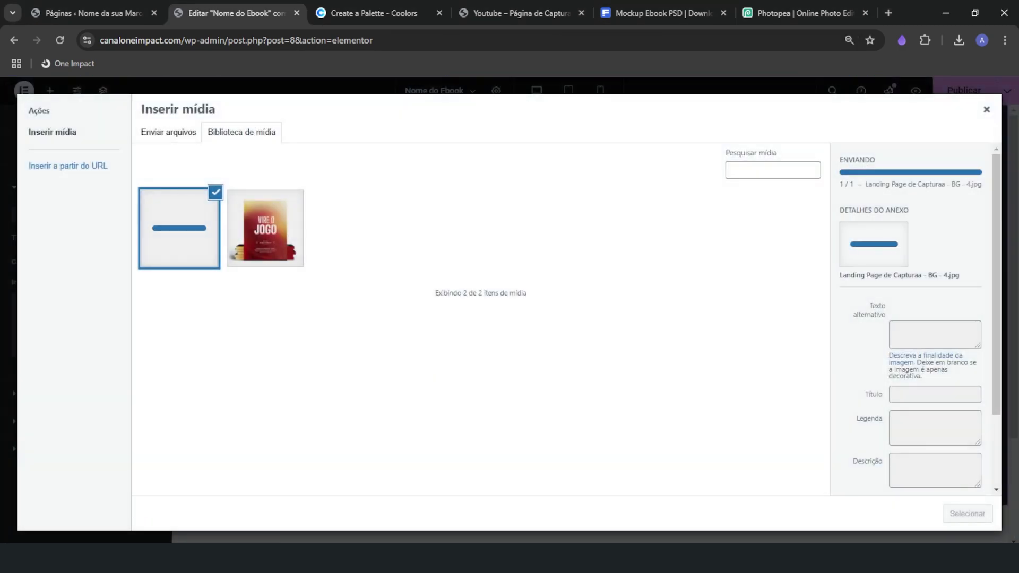
left_click(165, 555)
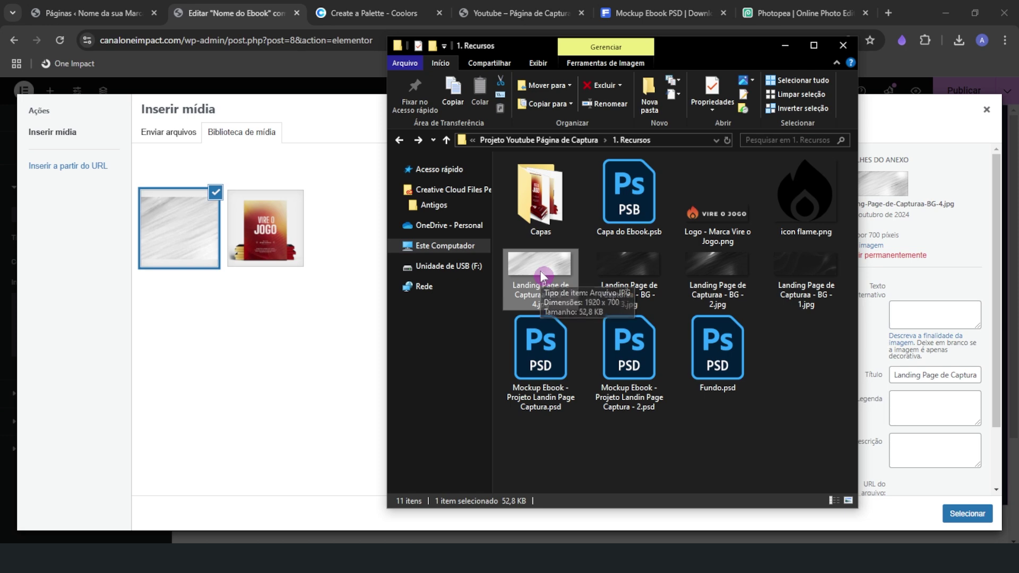
left_click(329, 136)
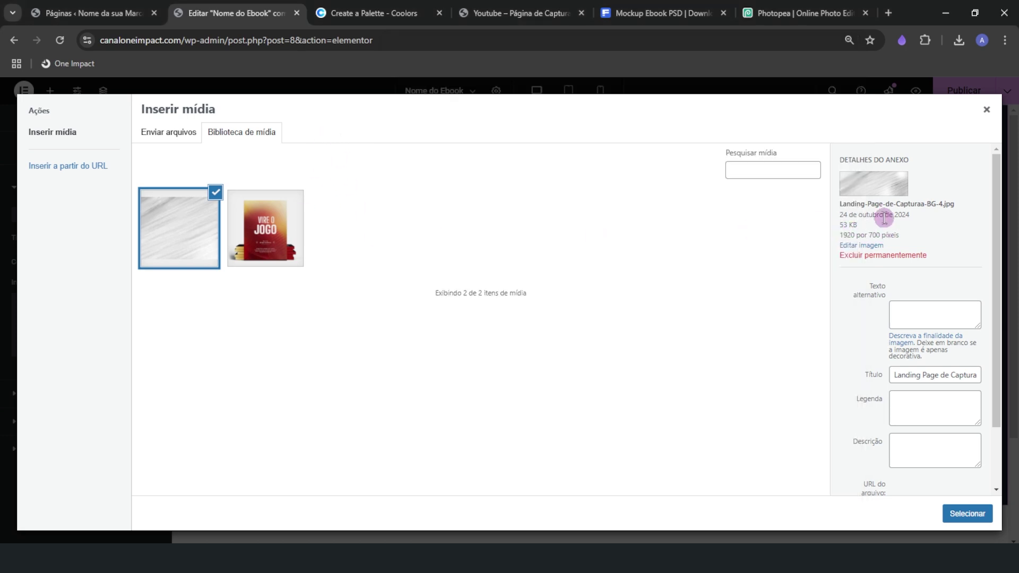
left_click(748, 21)
Start a new Photopea project with Largura 1920 and Altura 700 pixels
left_click(543, 152)
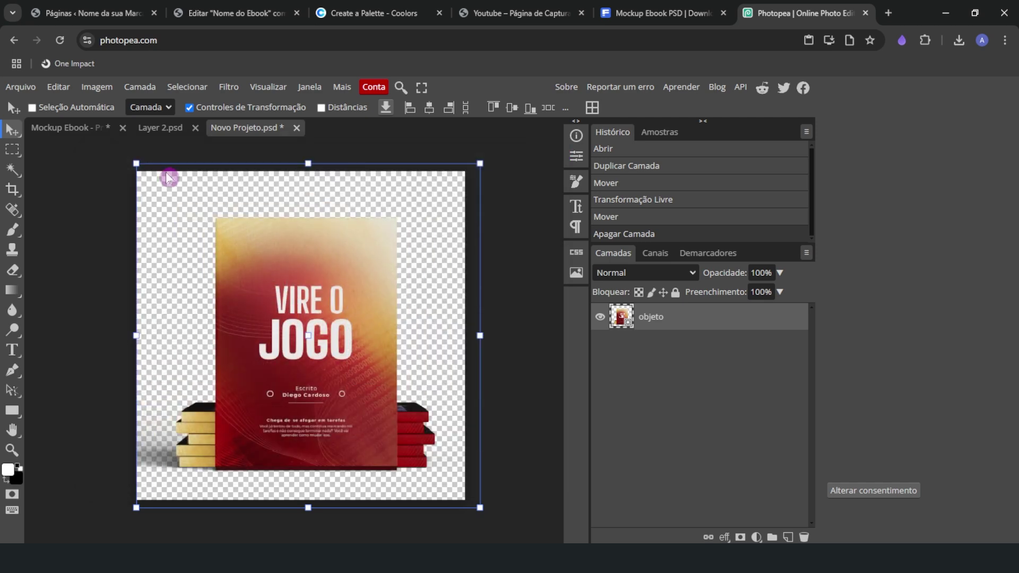
left_click(24, 88)
left_click(23, 104)
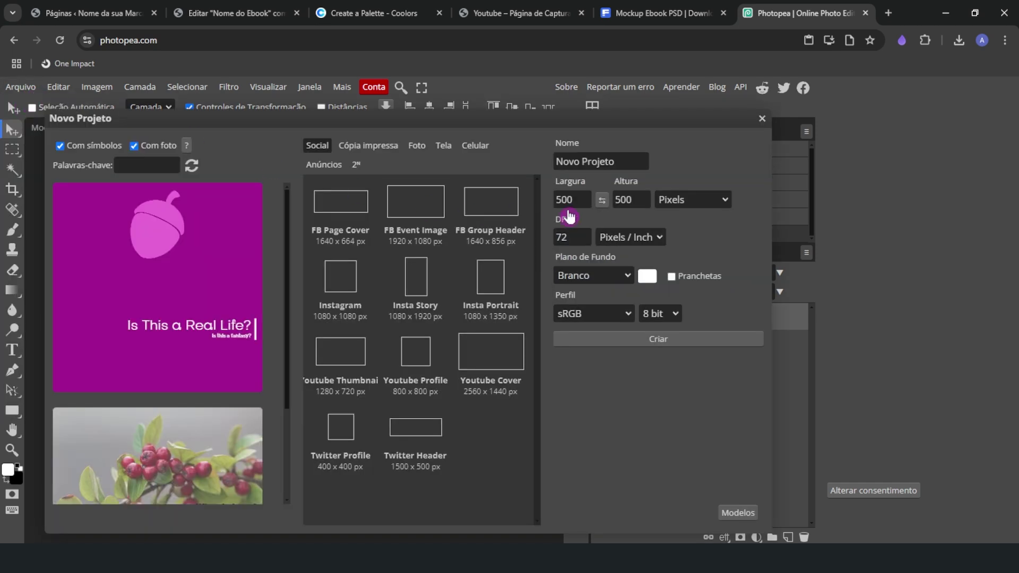
left_click(565, 204)
type("1920")
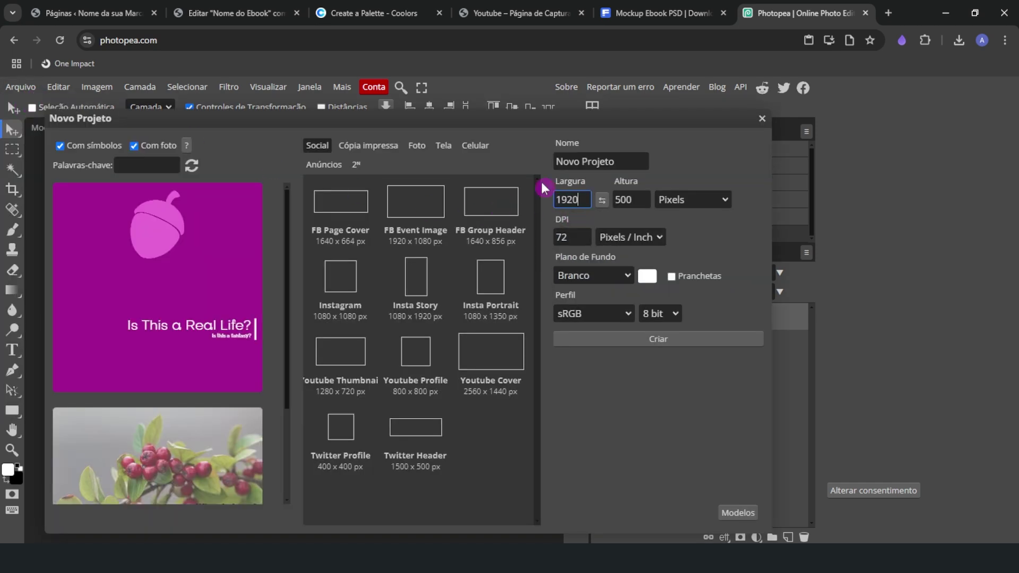
key("Tab")
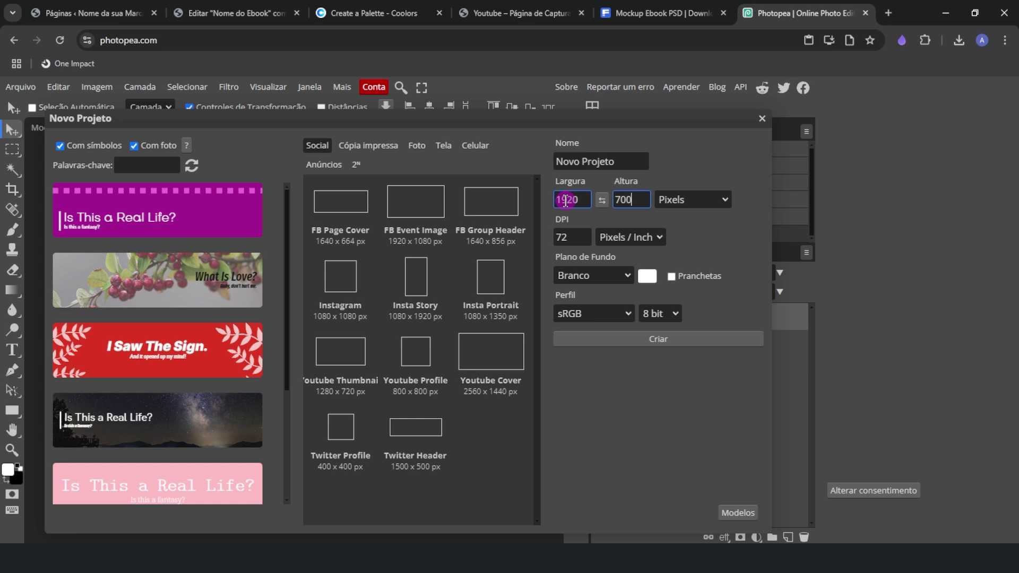
type("700")
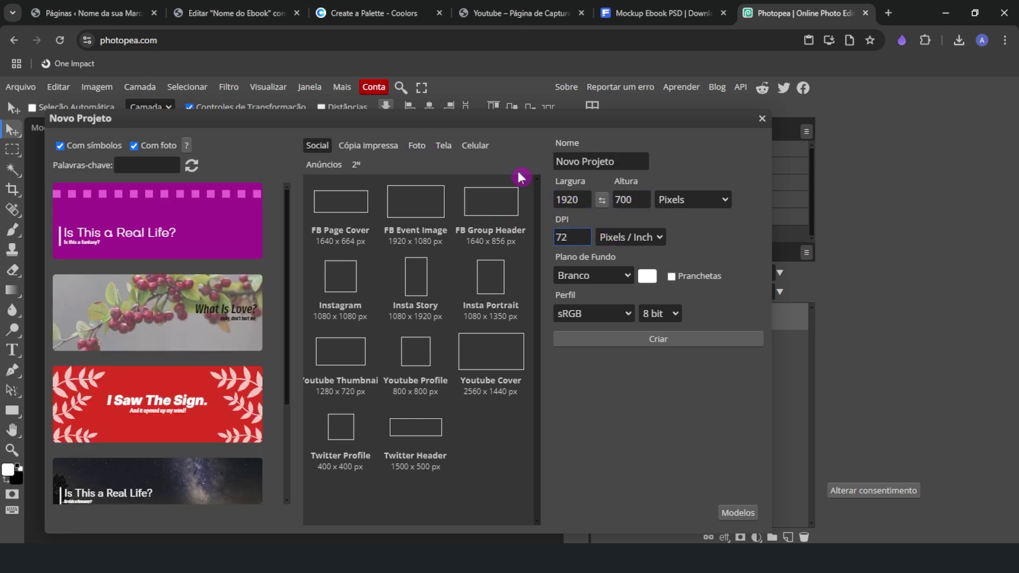
left_click(631, 206)
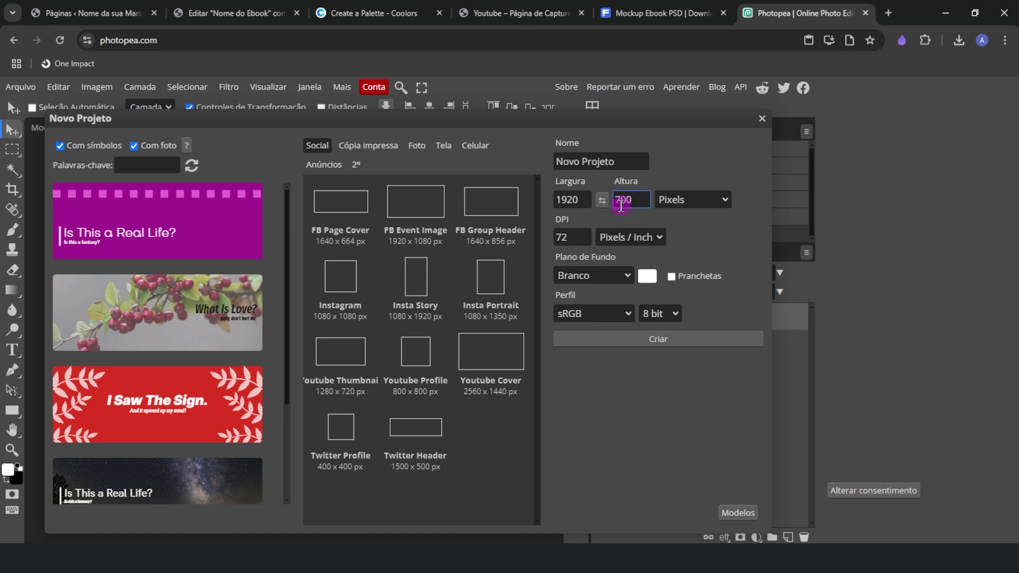
Check the media library and reference page, then create the blank white 1920×700 document
left_click(237, 13)
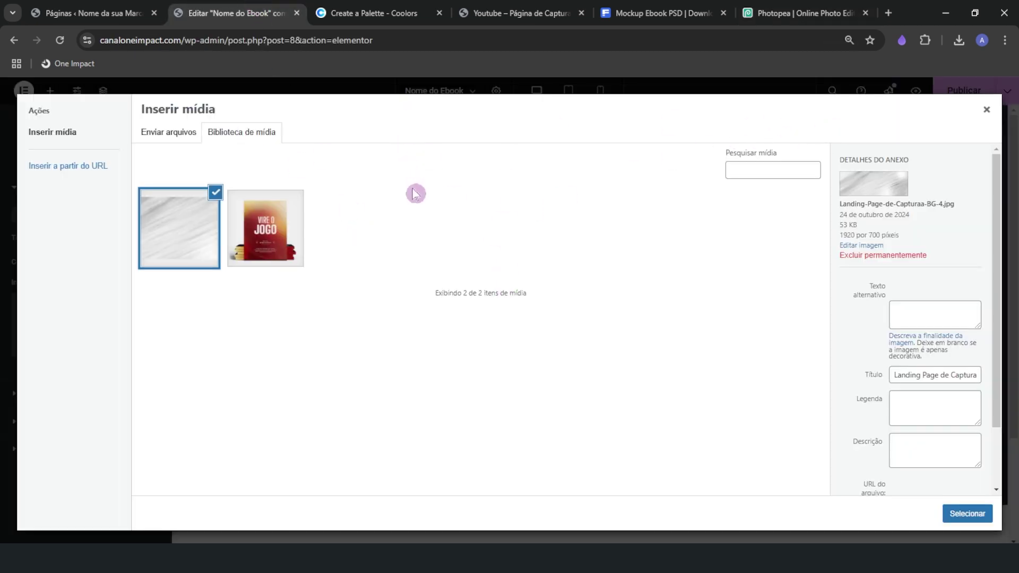
left_click(479, 8)
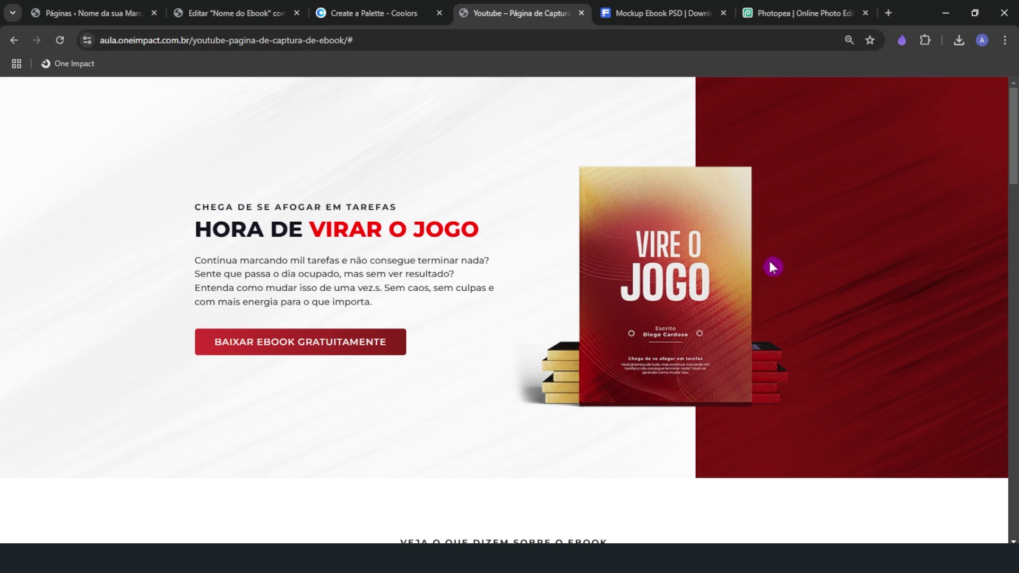
left_click(238, 6)
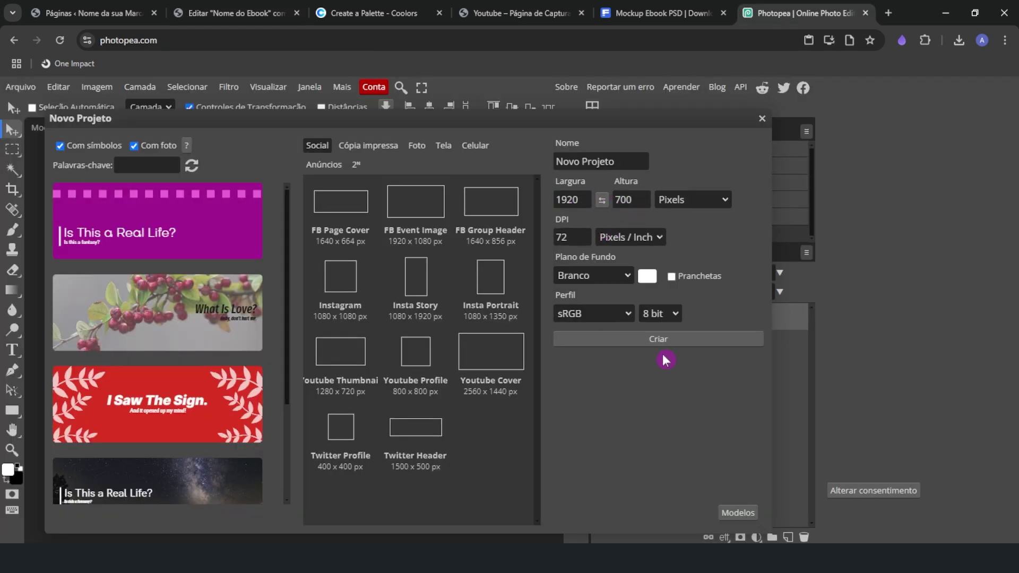
left_click(663, 344)
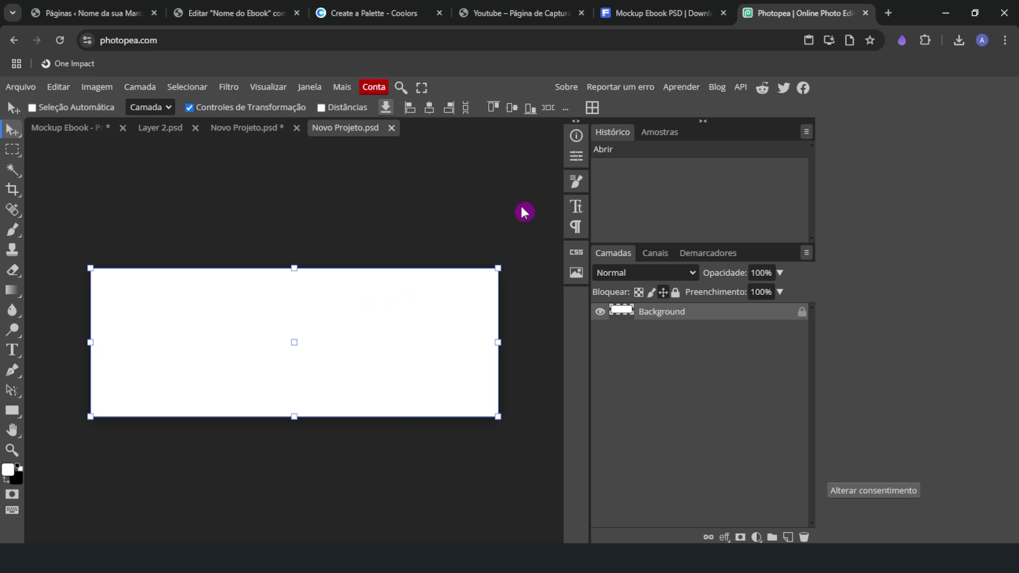
left_click(635, 6)
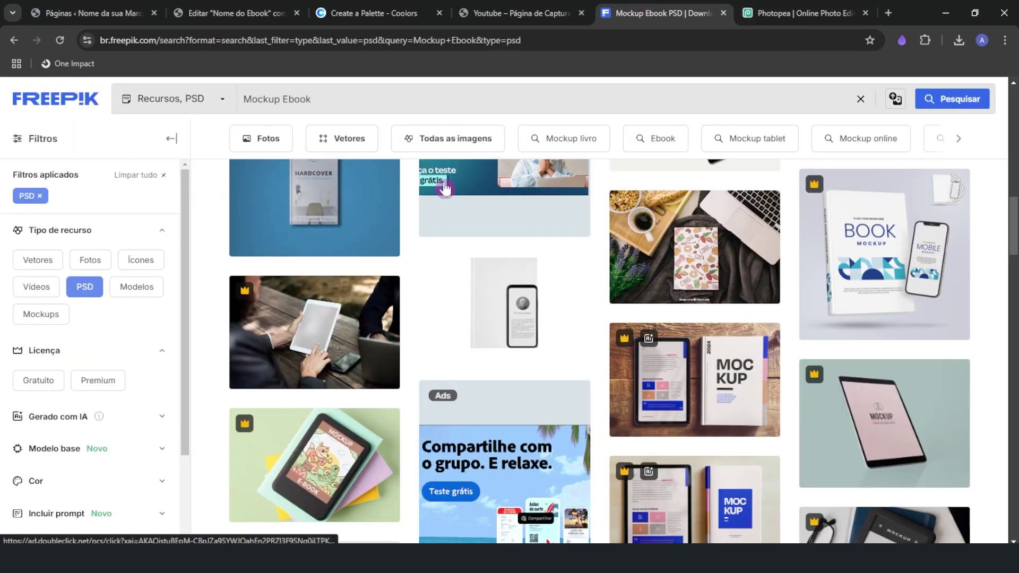
Search Freepik for 'business' images and scroll through the photo results
left_click(97, 104)
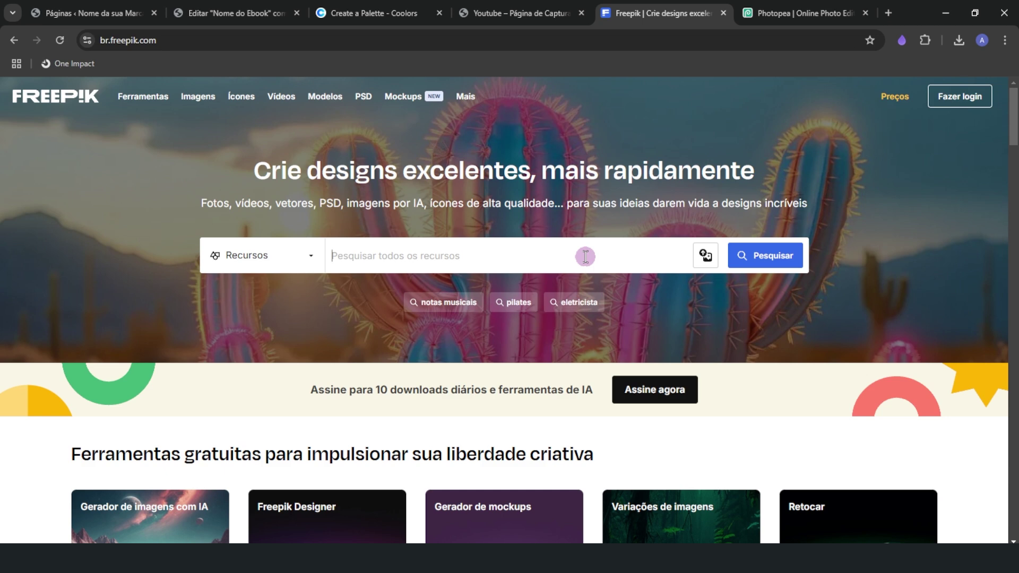
type("business")
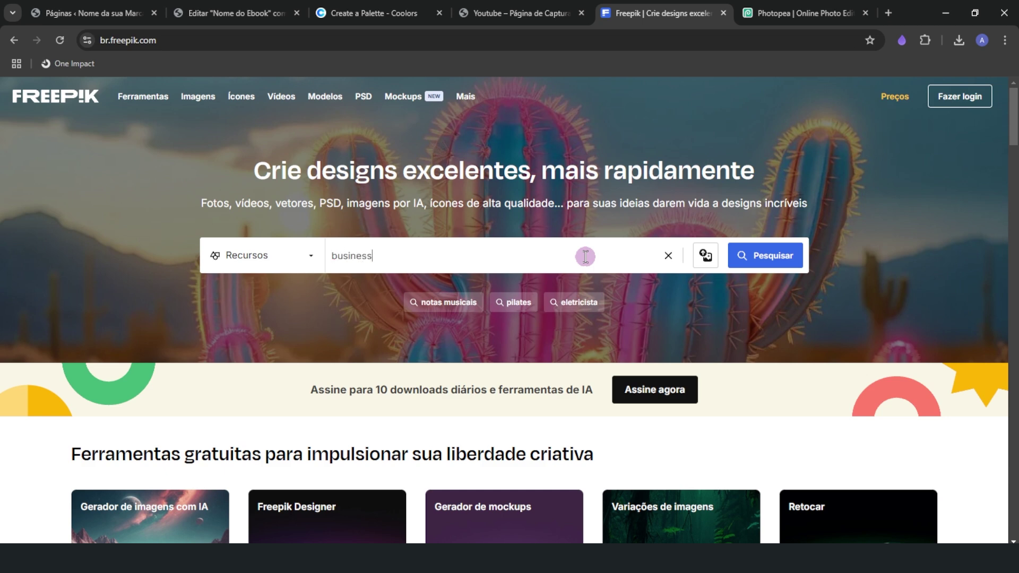
key("Return")
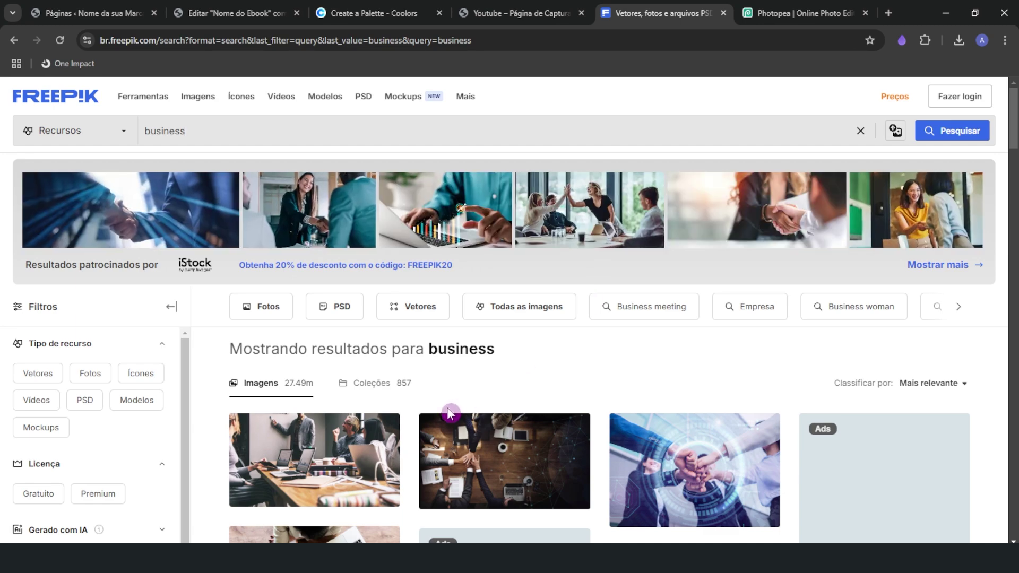
scroll(449, 413, "down", 3)
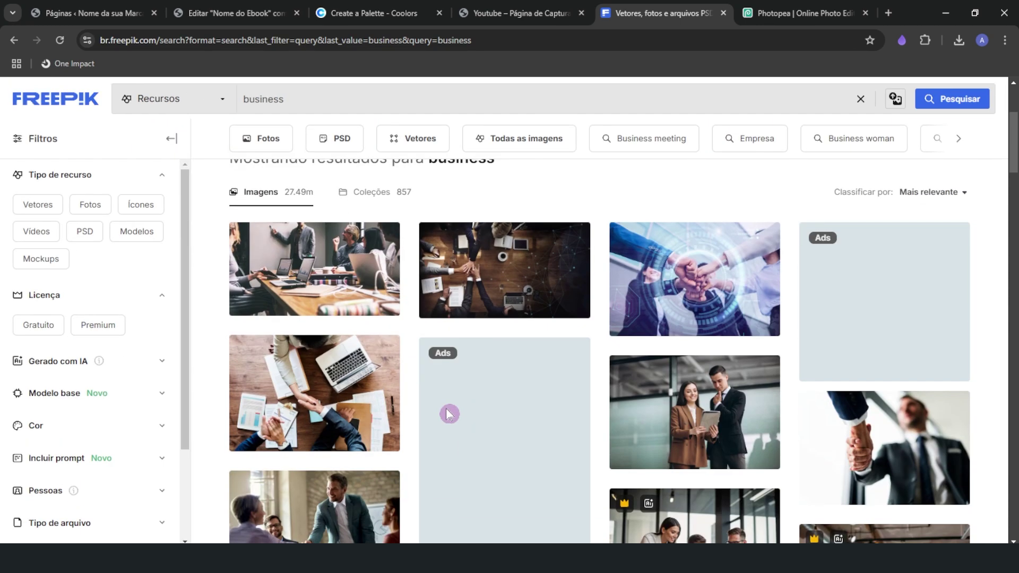
scroll(357, 372, "up", 2)
scroll(361, 383, "down", 2)
scroll(361, 383, "down", 2)
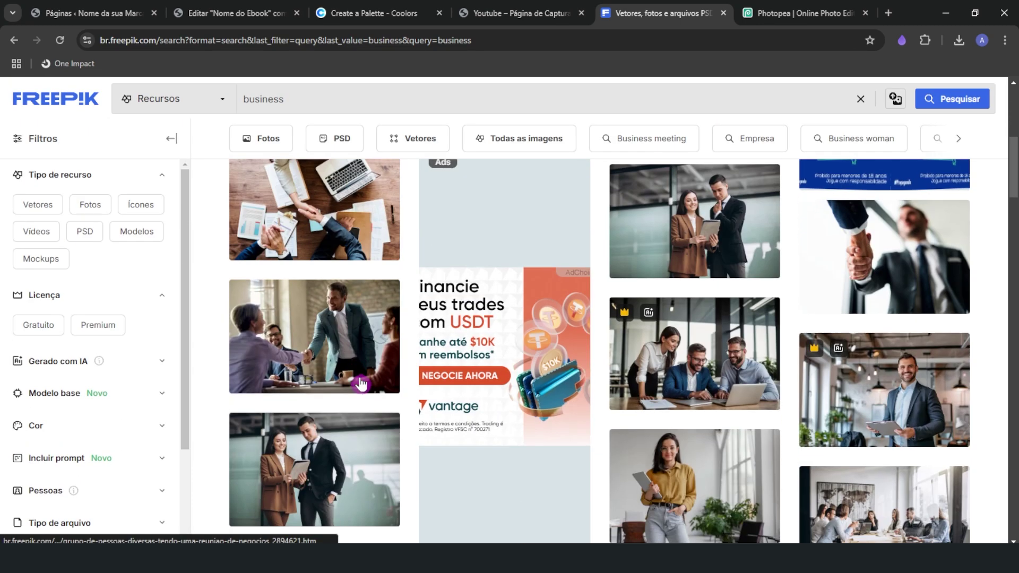
scroll(359, 387, "up", 4)
left_click(826, 15)
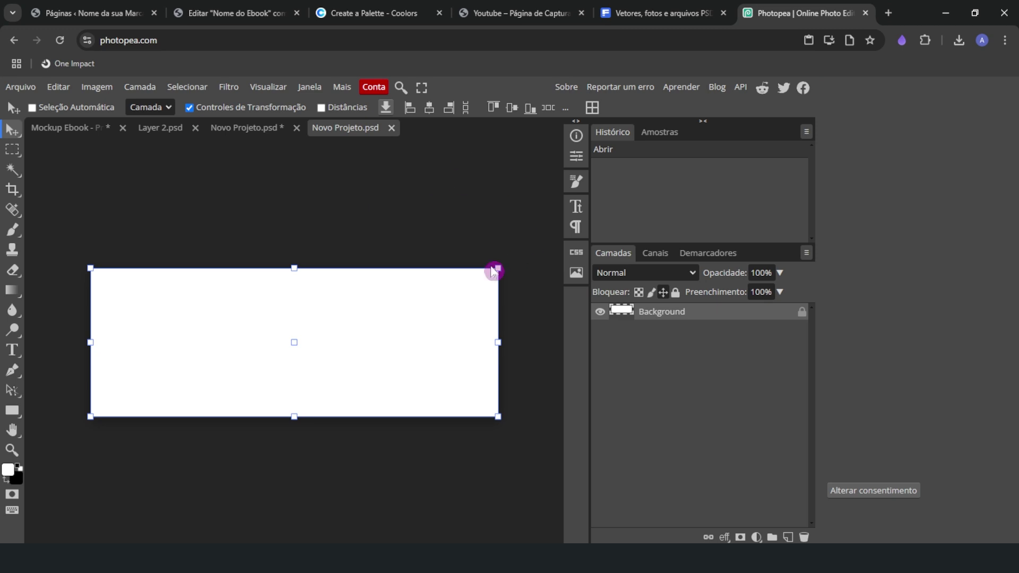
Open and dismiss Photopea's adjustment-layer list, then return to the WordPress media dialog
left_click(753, 537)
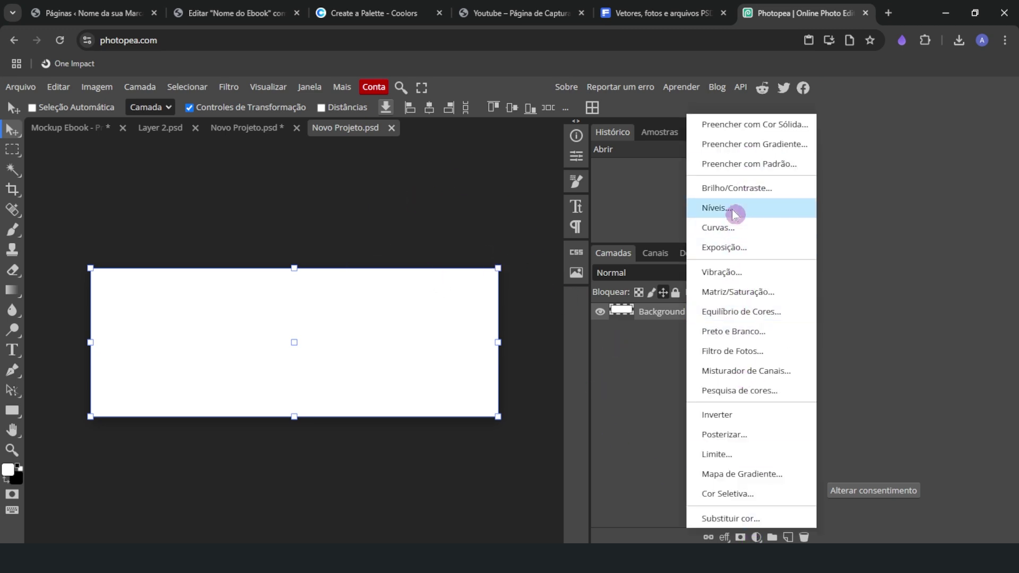
left_click(616, 412)
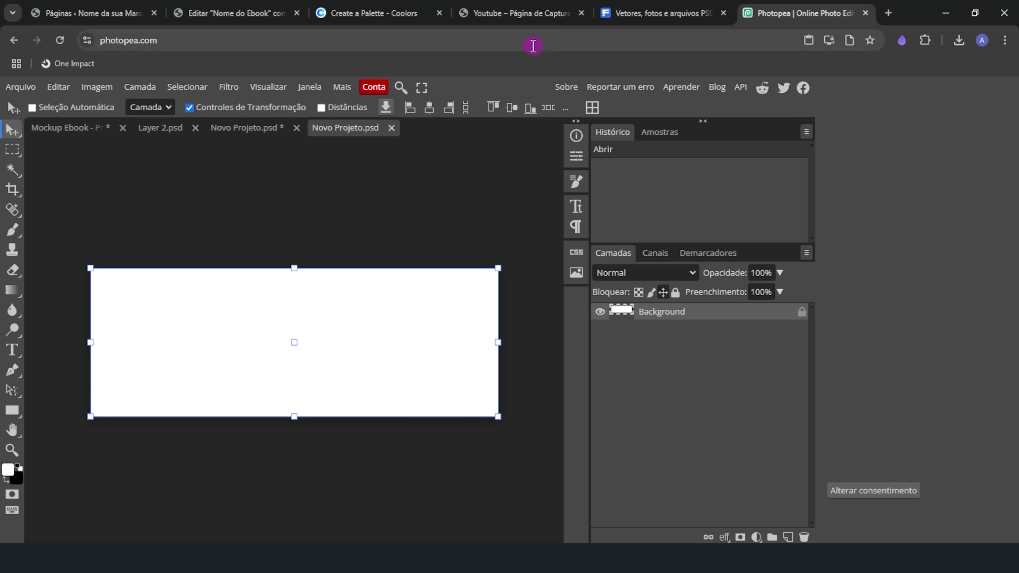
left_click(249, 7)
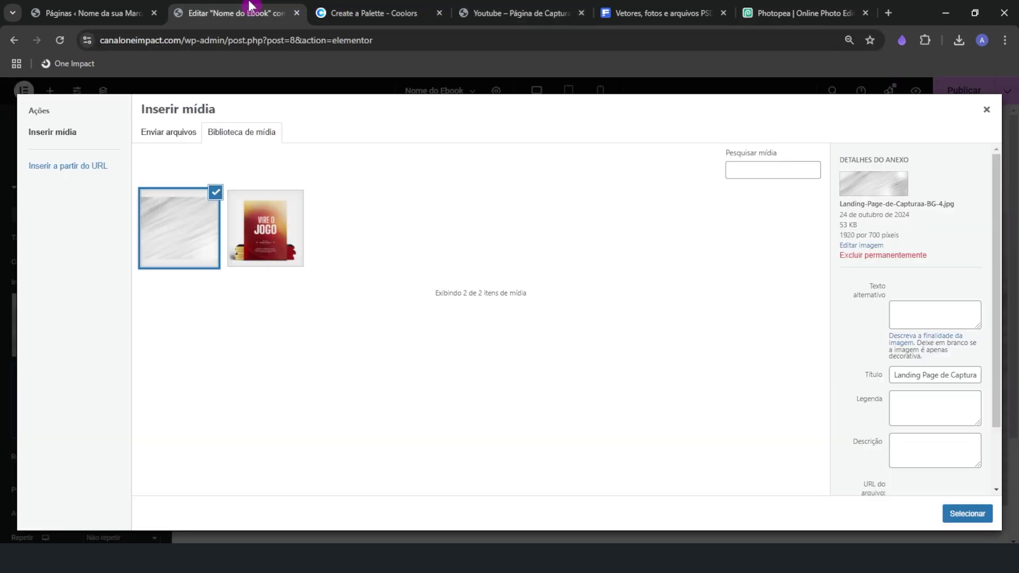
Glance at the Photopea and Freepik tabs, then close Elementor's Inserir mídia dialog
left_click(786, 8)
left_click(642, 7)
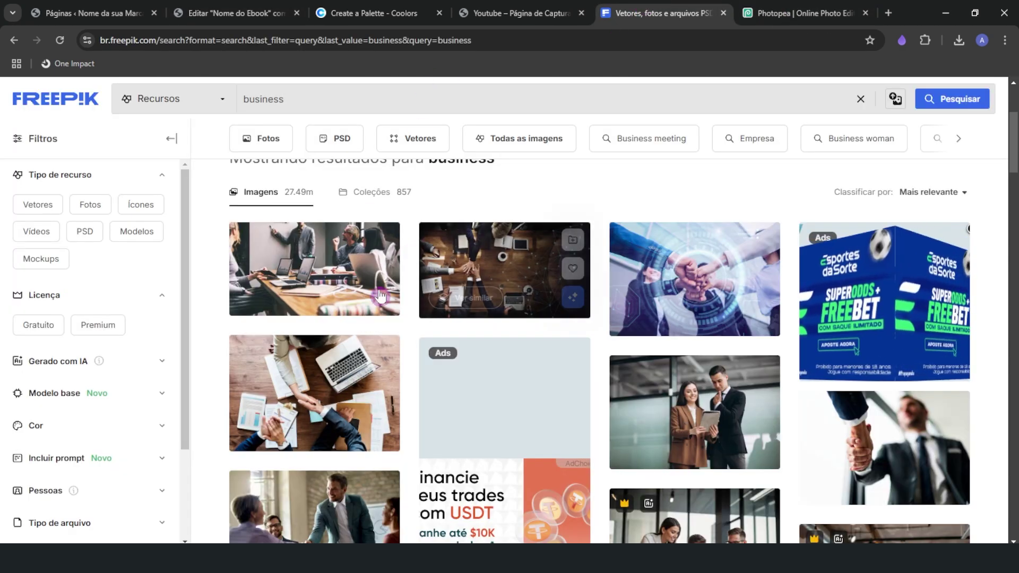
left_click(235, 17)
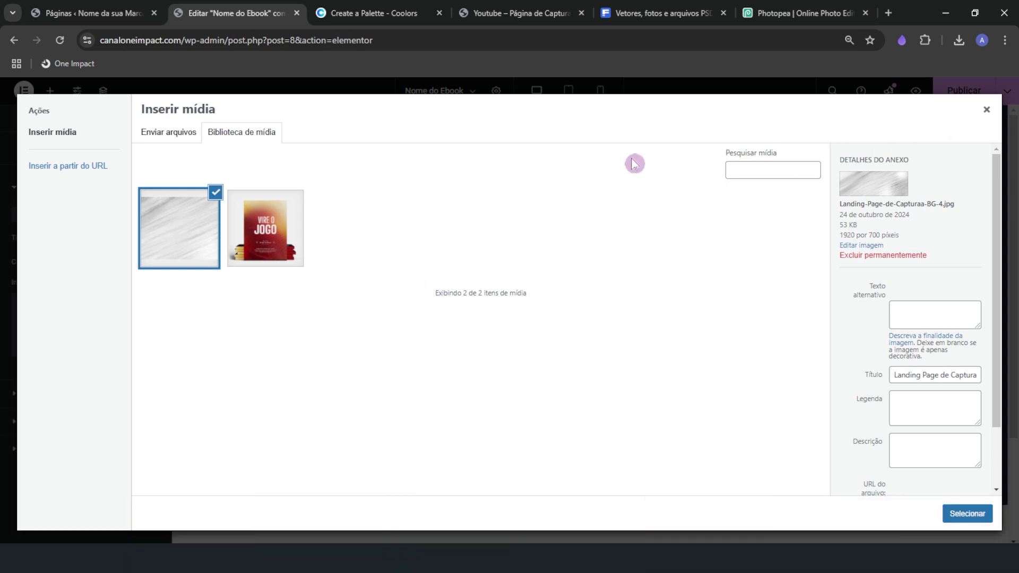
left_click(986, 110)
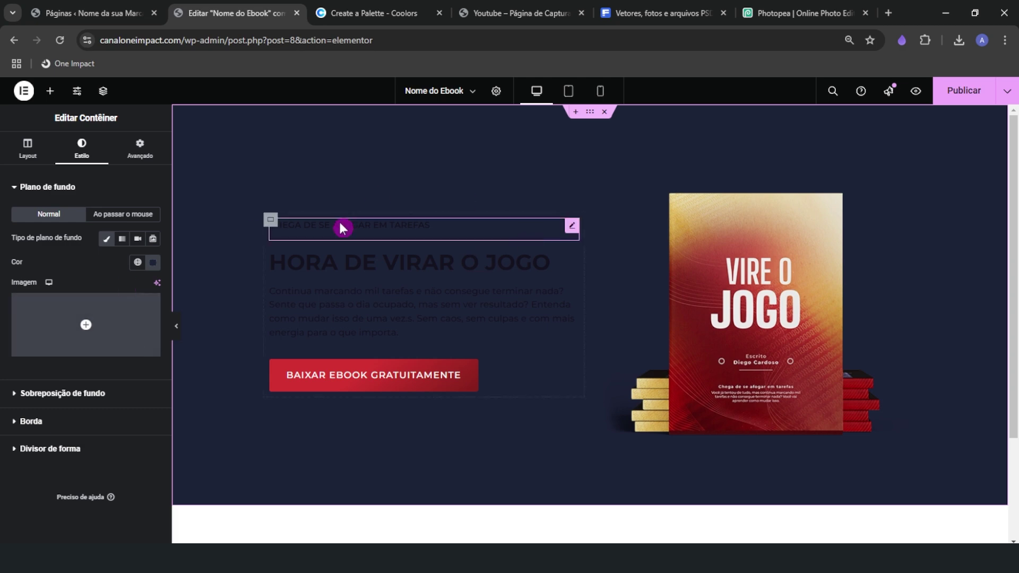
Remove the hero container's dark classic background colour
left_click(48, 195)
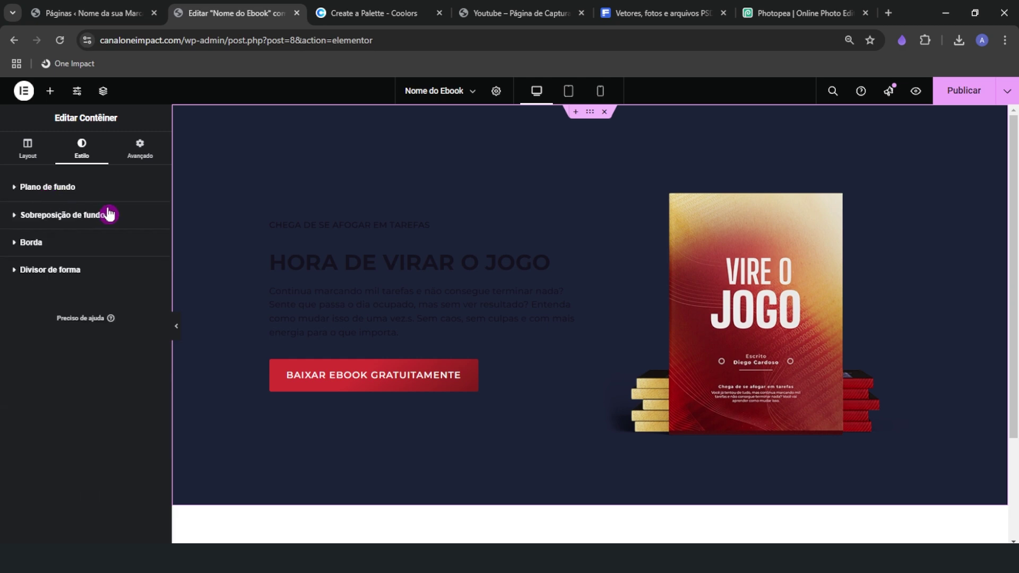
left_click(48, 214)
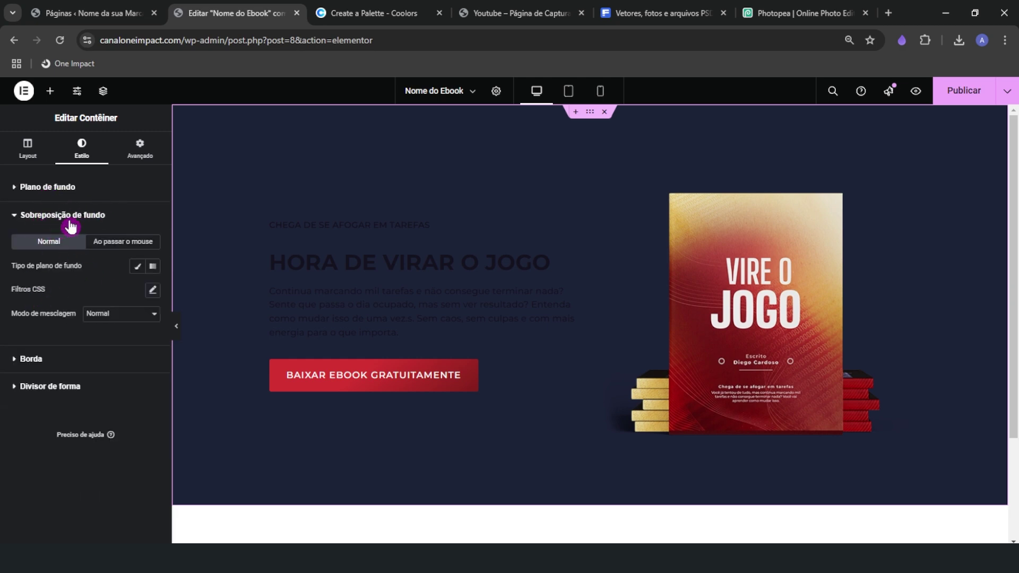
left_click(102, 229)
left_click(105, 238)
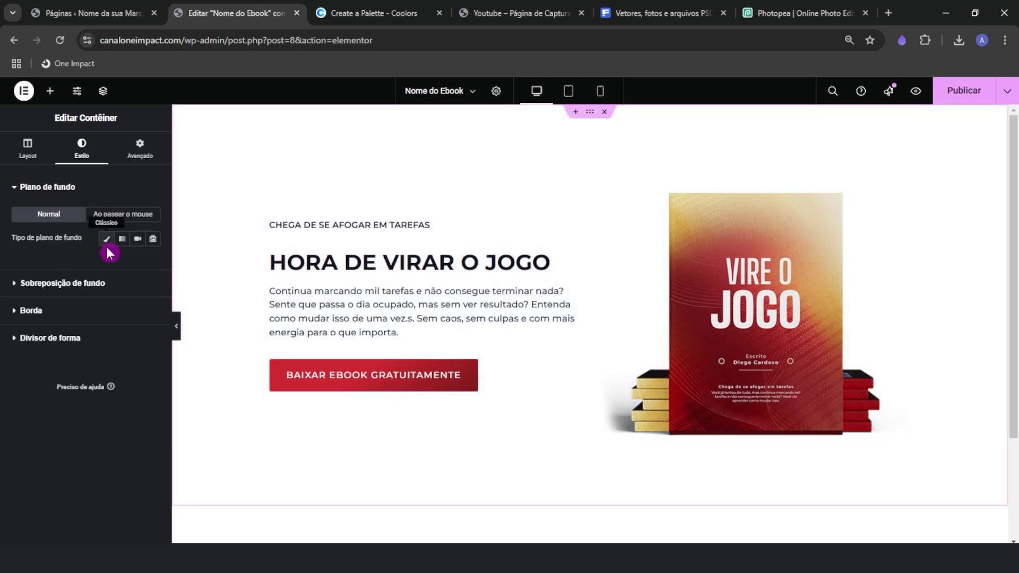
left_click(104, 239)
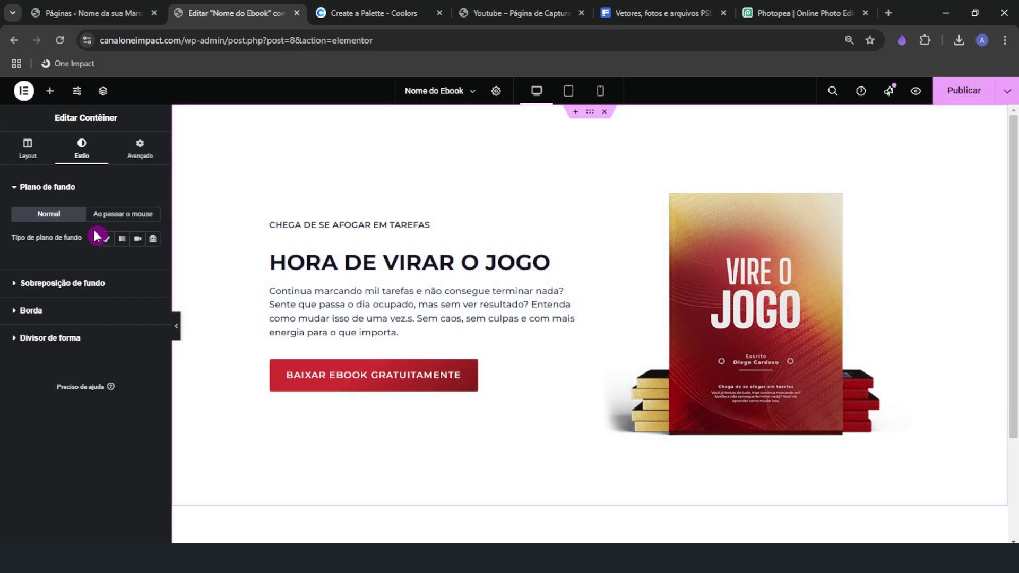
left_click(119, 238)
left_click(34, 198)
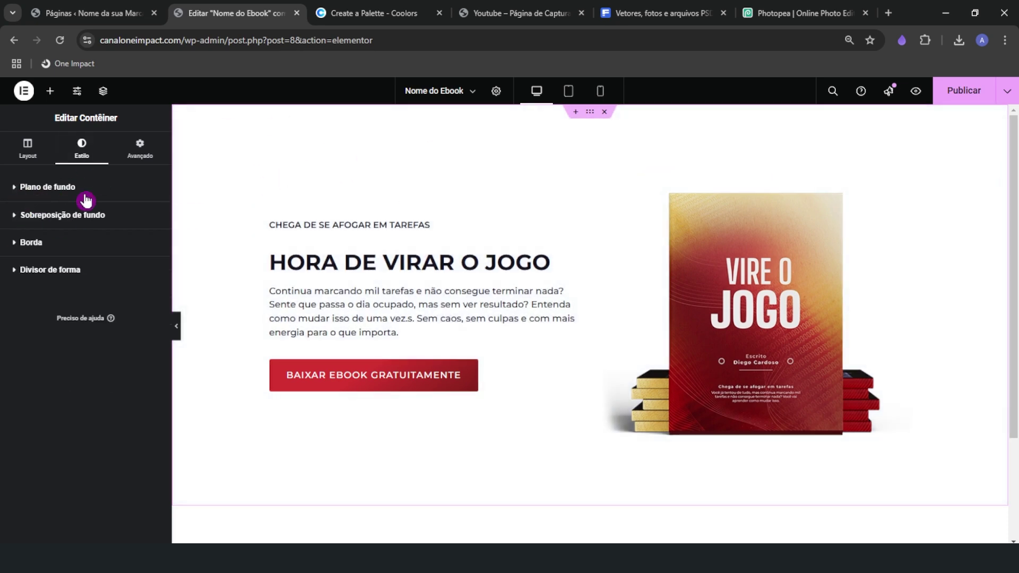
key("ctrl")
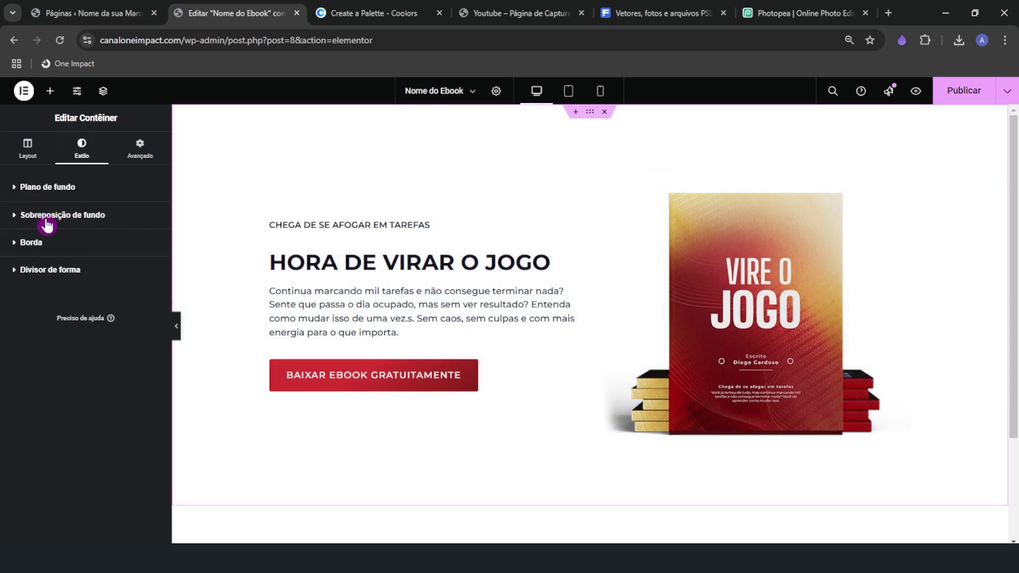
left_click(75, 217)
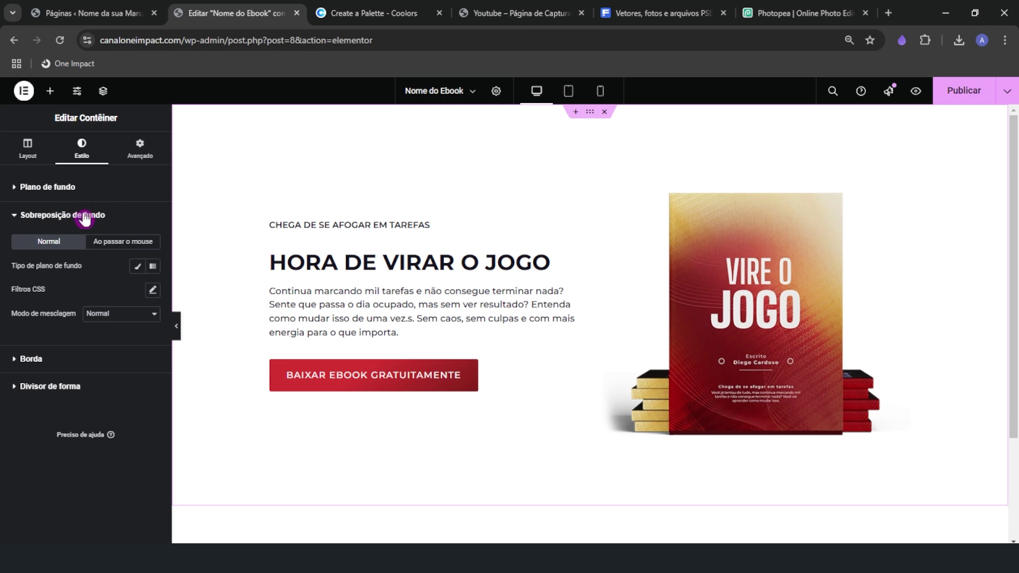
Add a classic background overlay using the light grey texture image
left_click(138, 267)
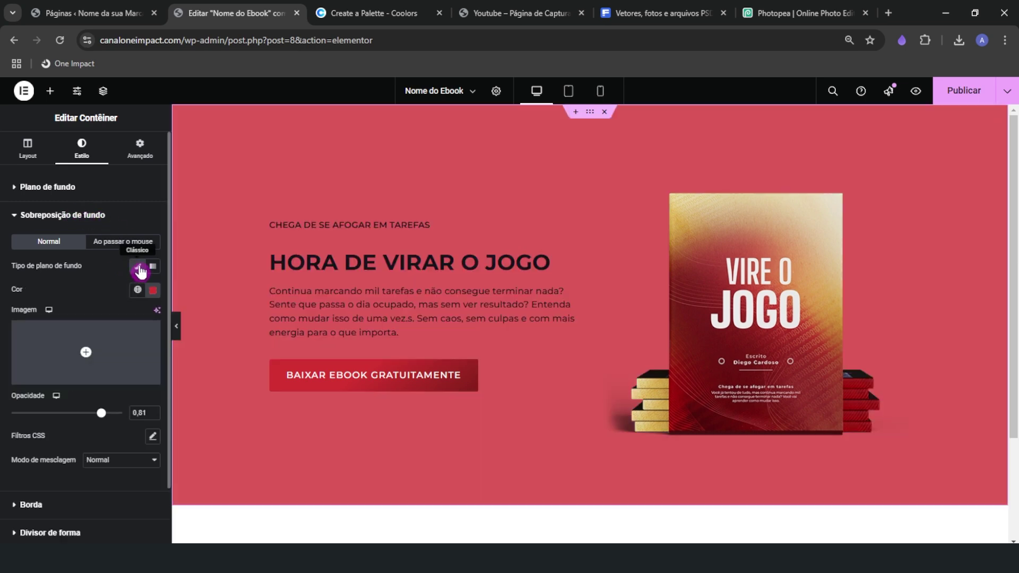
left_click(76, 375)
left_click(91, 349)
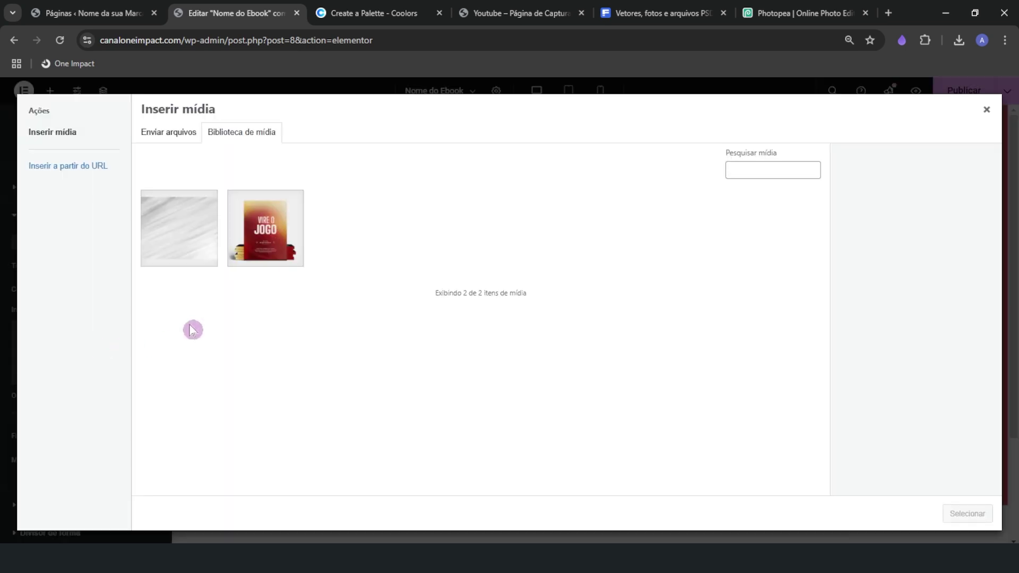
left_click(191, 217)
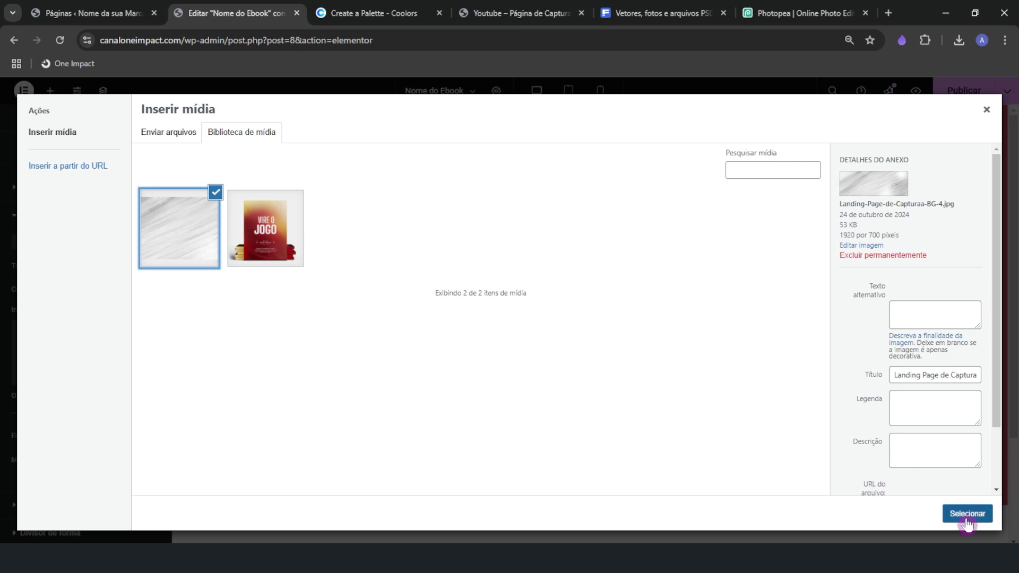
left_click(966, 513)
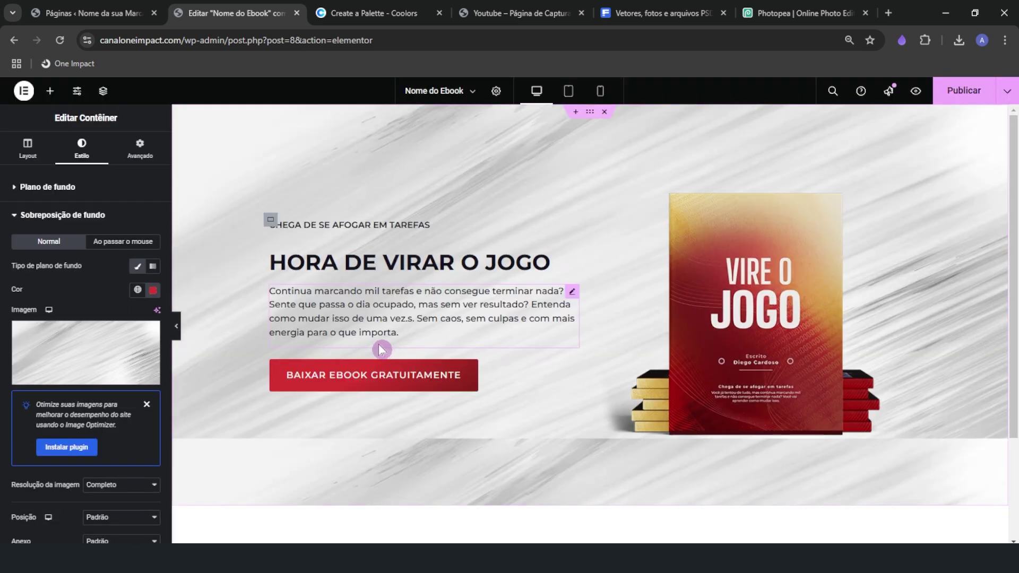
Set the overlay to Centro ao centro, Não repetir, Cobertura and opacity 1
scroll(49, 504, "down", 2)
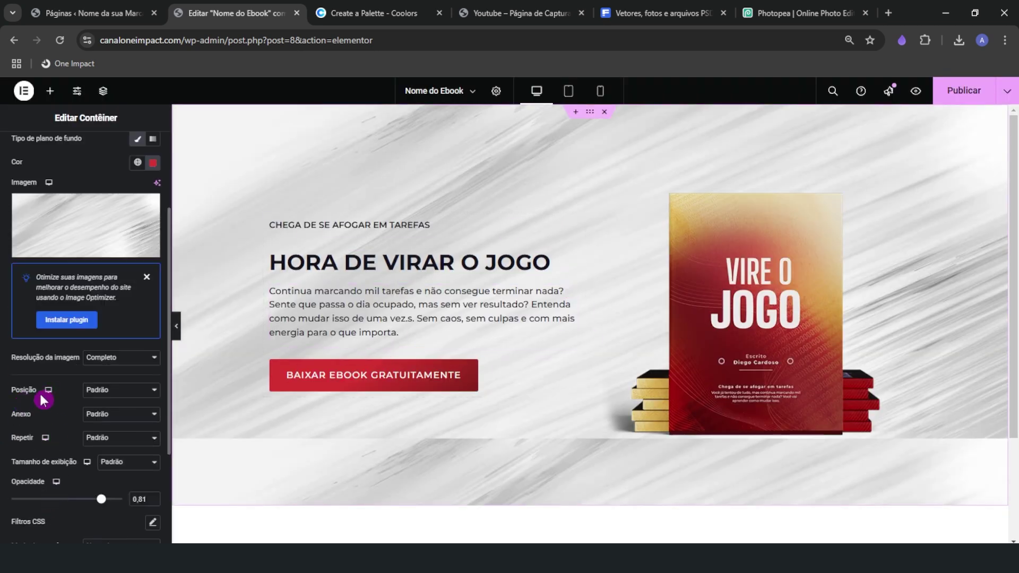
left_click(101, 390)
left_click(98, 245)
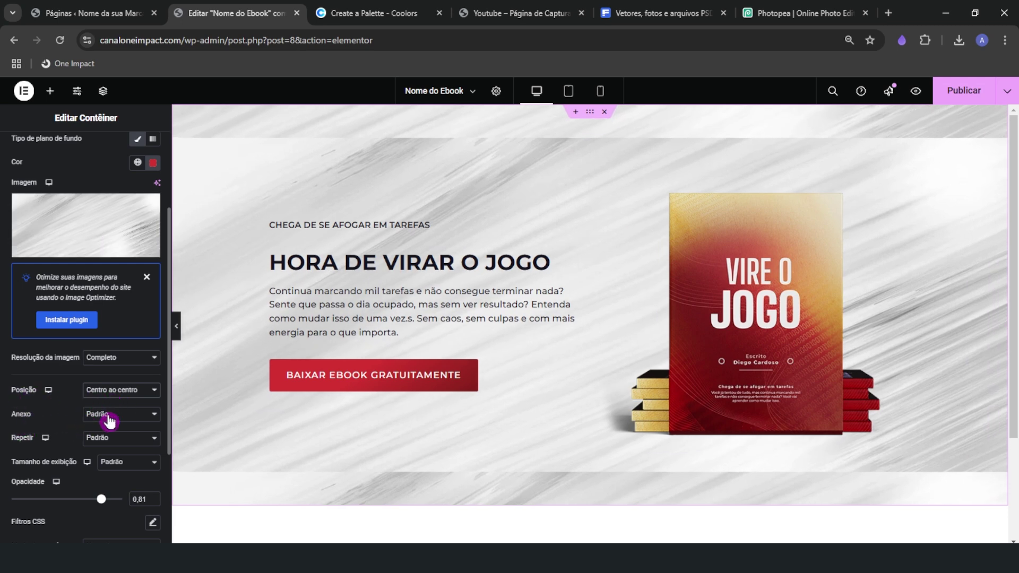
left_click(104, 440)
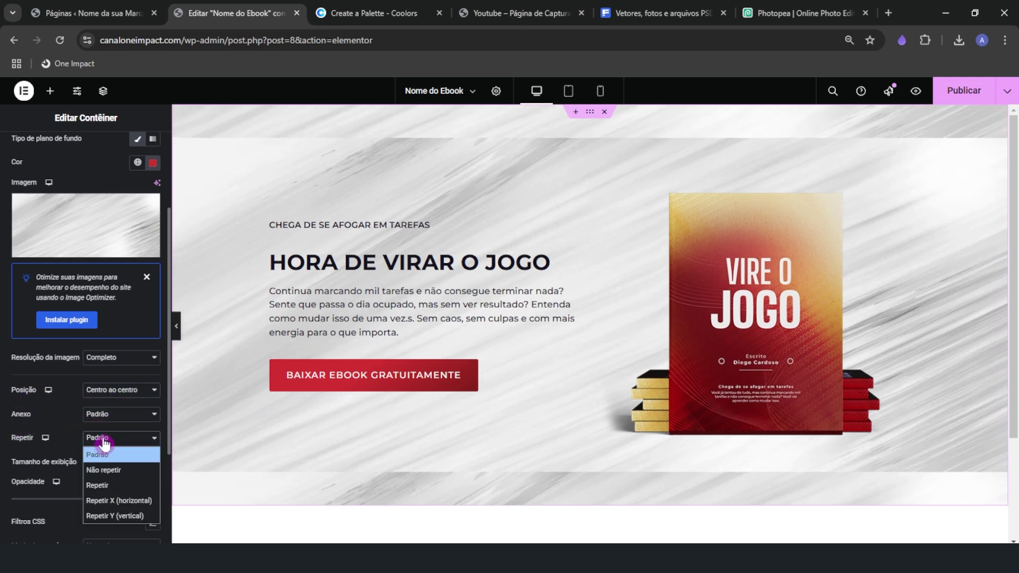
left_click(119, 471)
left_click(126, 465)
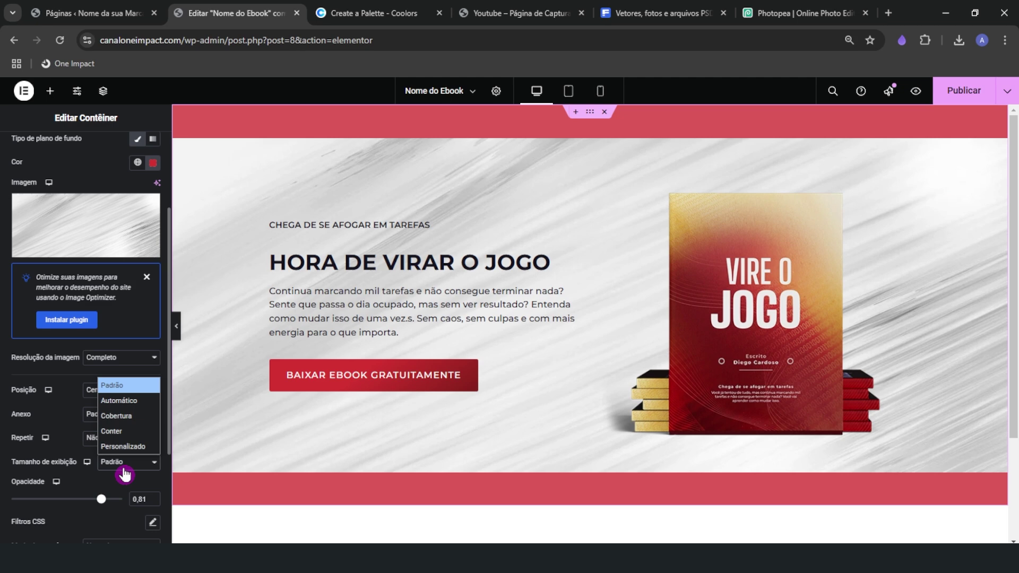
left_click(129, 417)
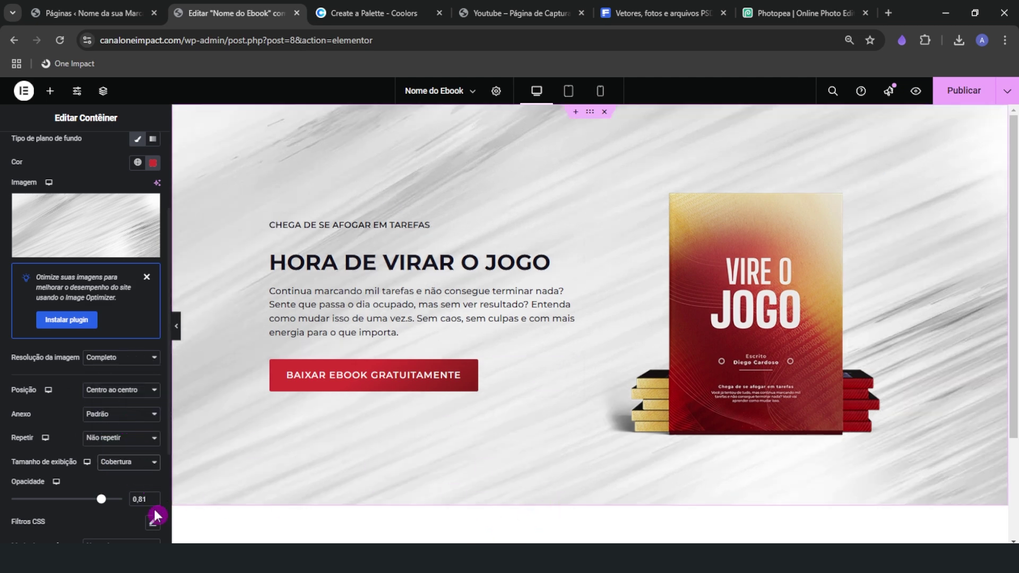
left_click_drag(101, 499, 133, 501)
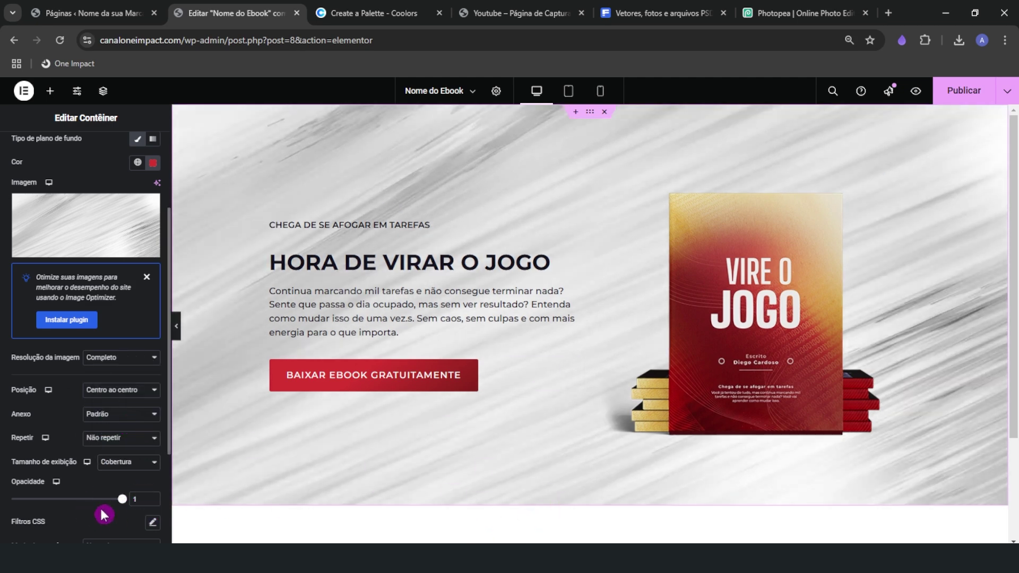
left_click(146, 277)
Review the main background and overlay settings of the hero container
scroll(37, 457, "up", 2)
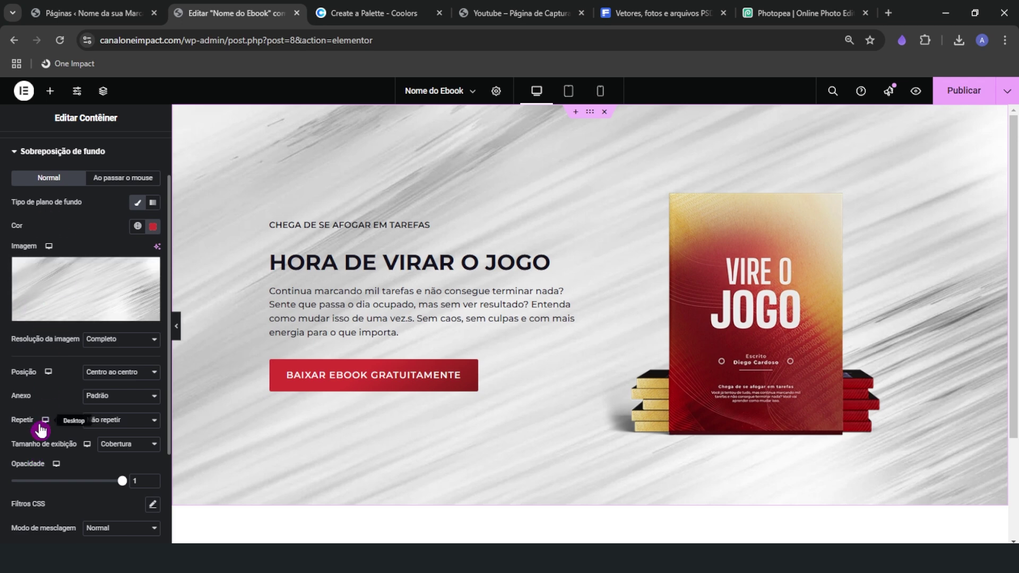
scroll(43, 413, "up", 2)
scroll(116, 427, "down", 3)
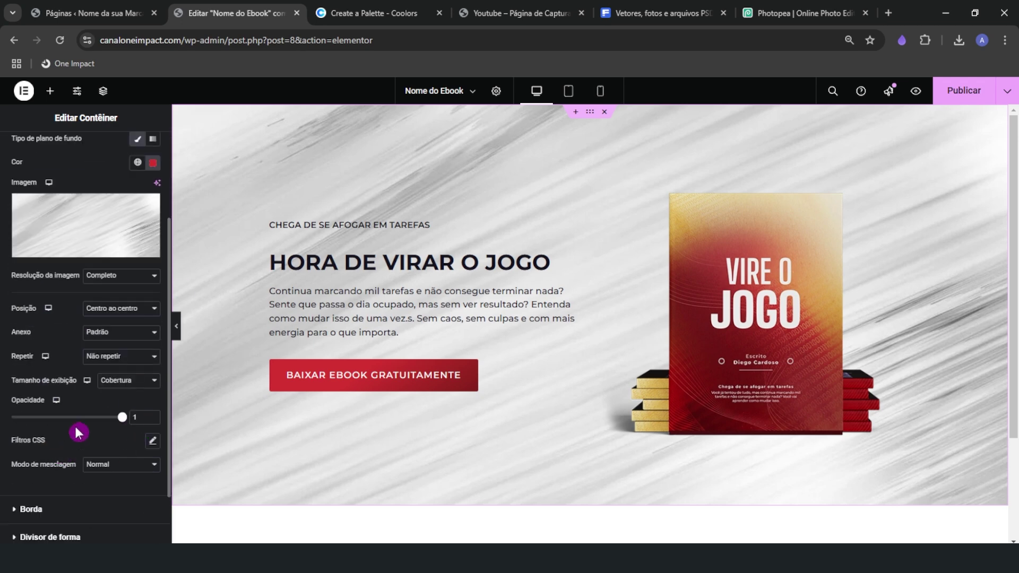
scroll(84, 476, "up", 3)
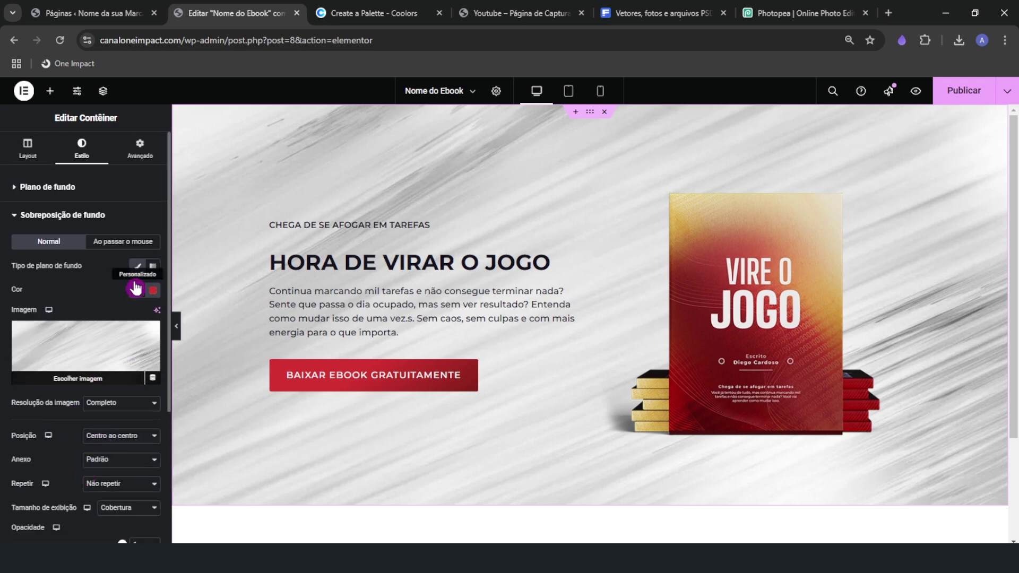
left_click(59, 192)
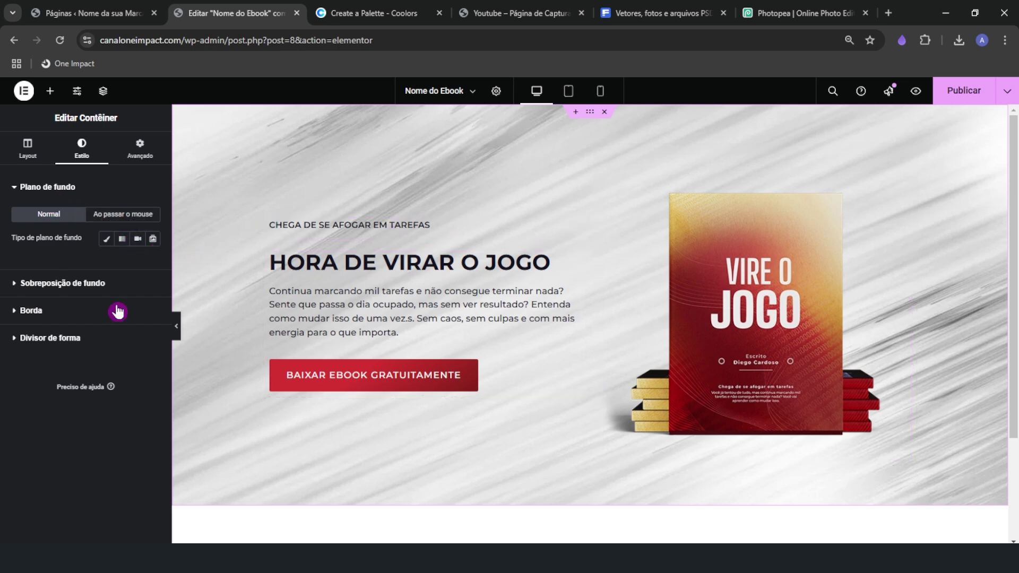
left_click(53, 283)
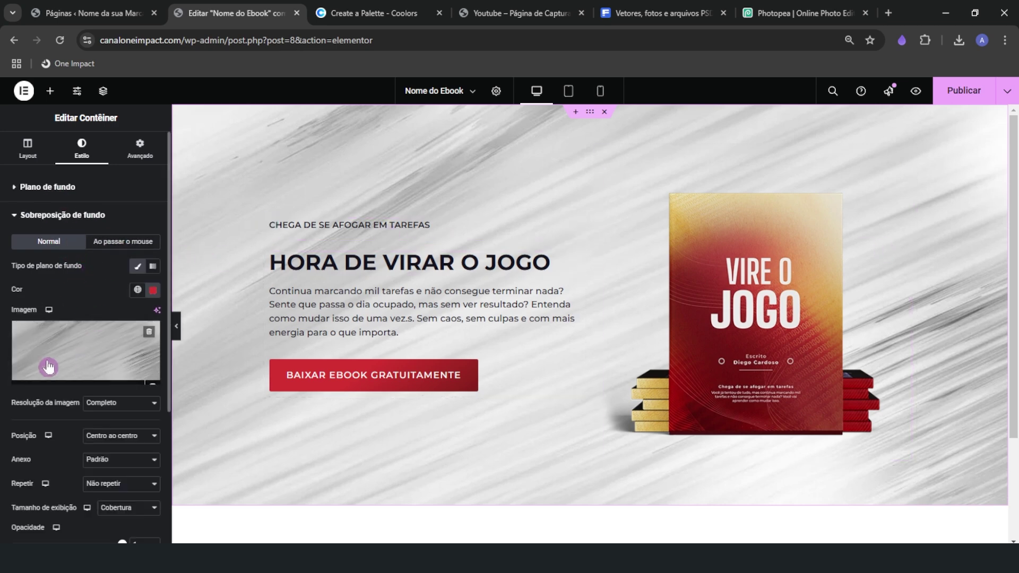
scroll(96, 425, "down", 1)
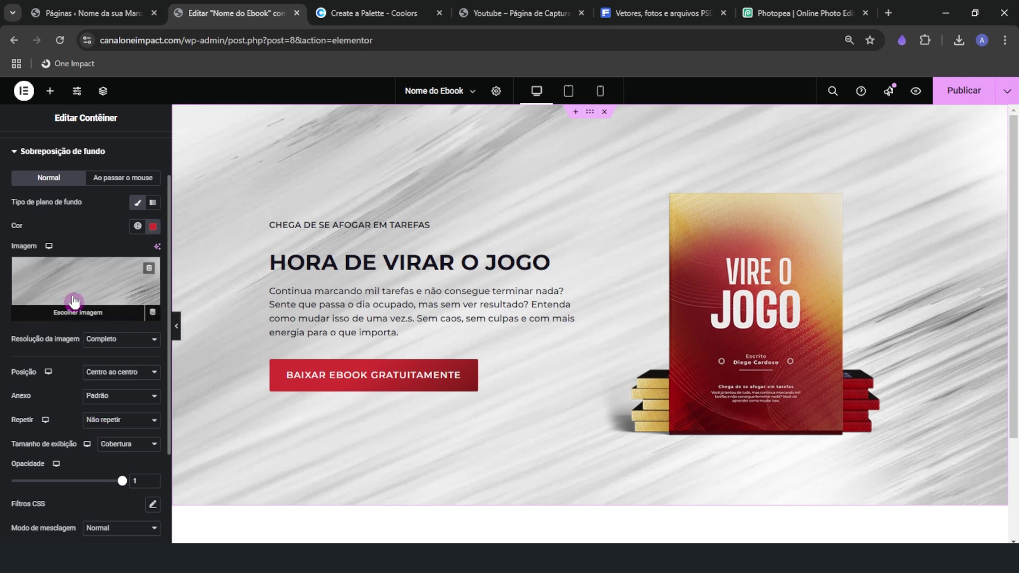
scroll(78, 424, "up", 2)
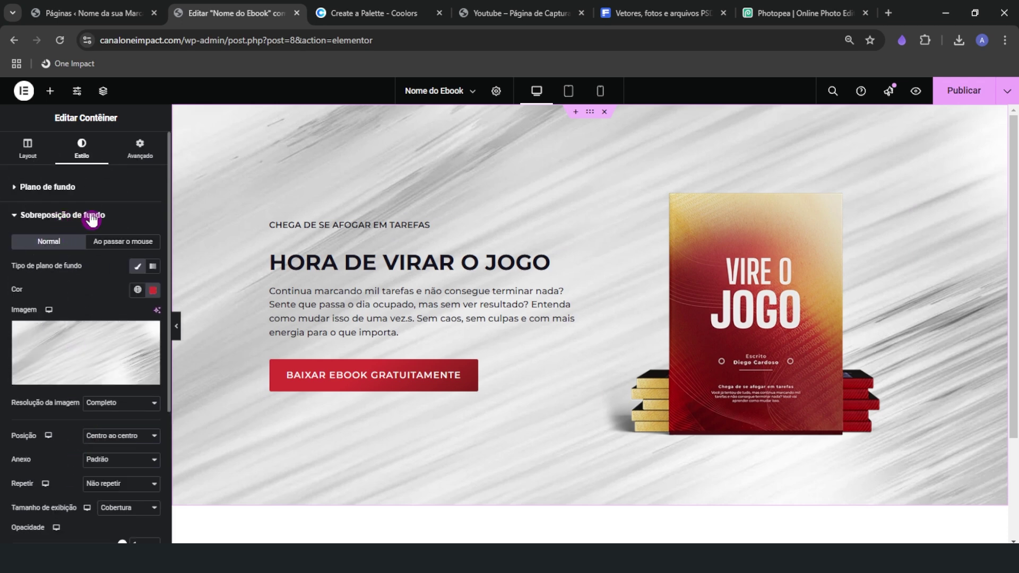
left_click(59, 188)
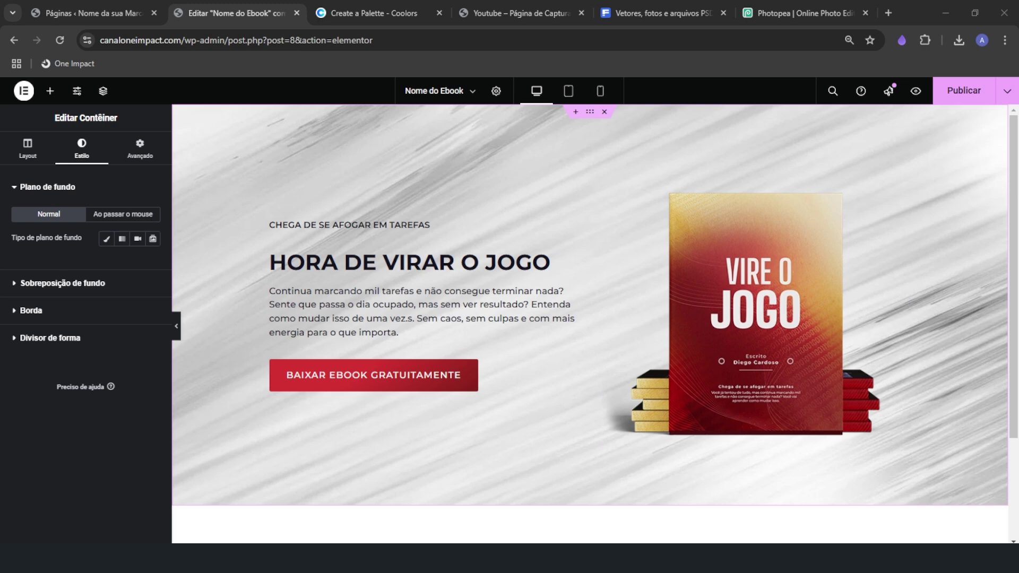
Make the hero background a gradient from near-white to dark red #420B09
left_click(106, 238)
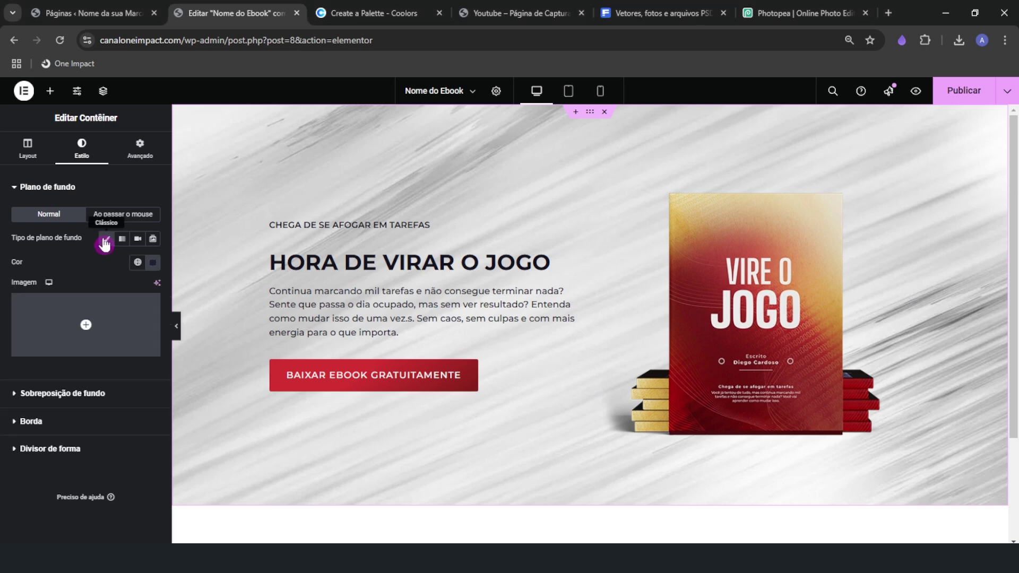
left_click(155, 265)
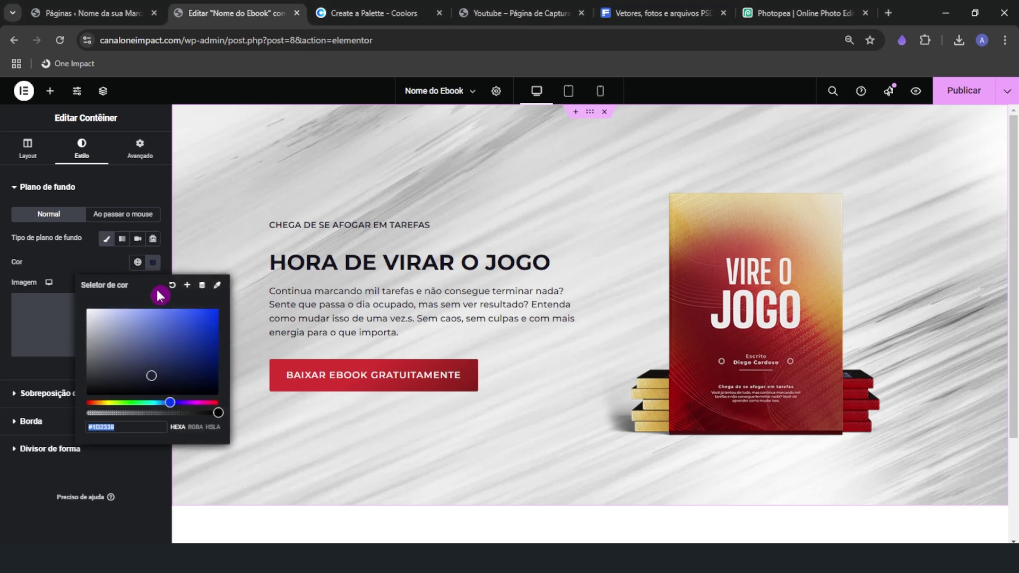
type("#420B09")
left_click(259, 289)
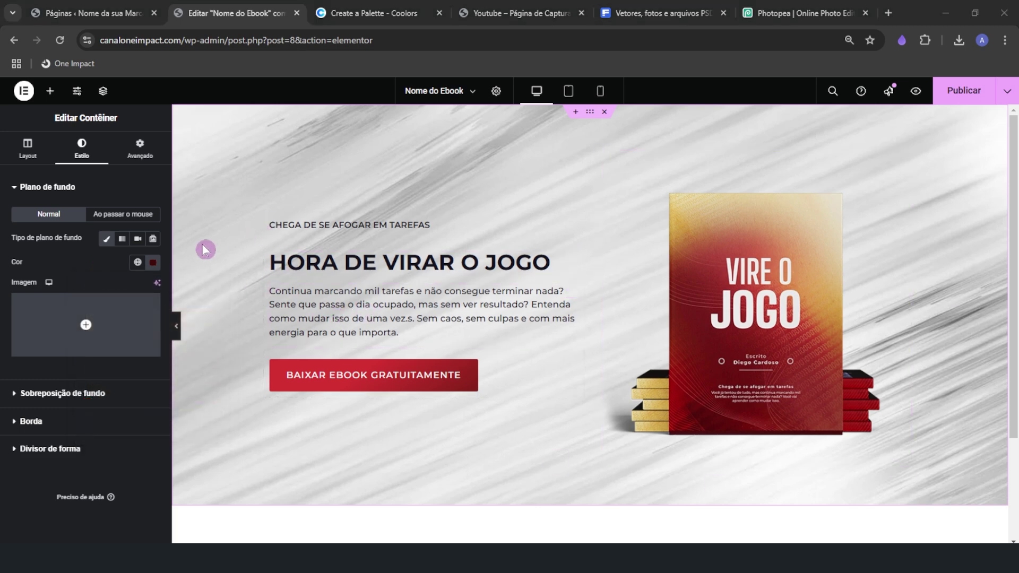
left_click(124, 243)
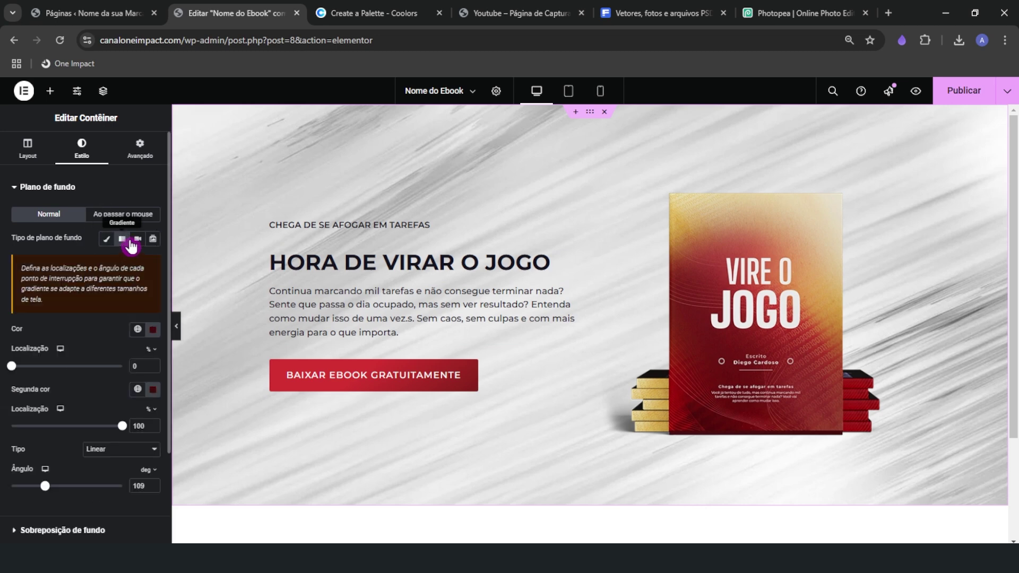
left_click(153, 330)
key("ctrl+v")
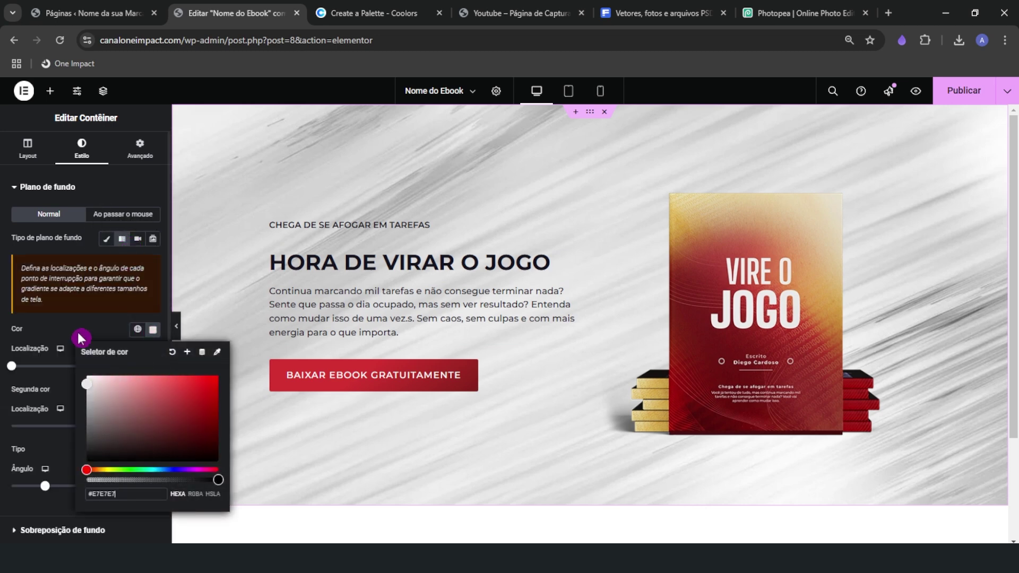
left_click(80, 335)
Set the texture overlay's blend mode to Sobreposição
left_click(77, 528)
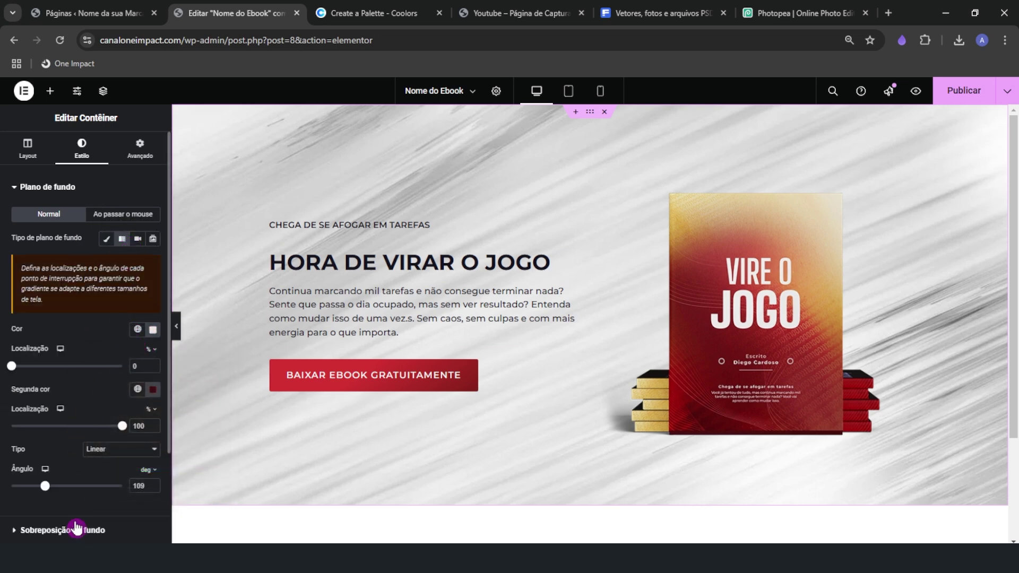
left_click(73, 530)
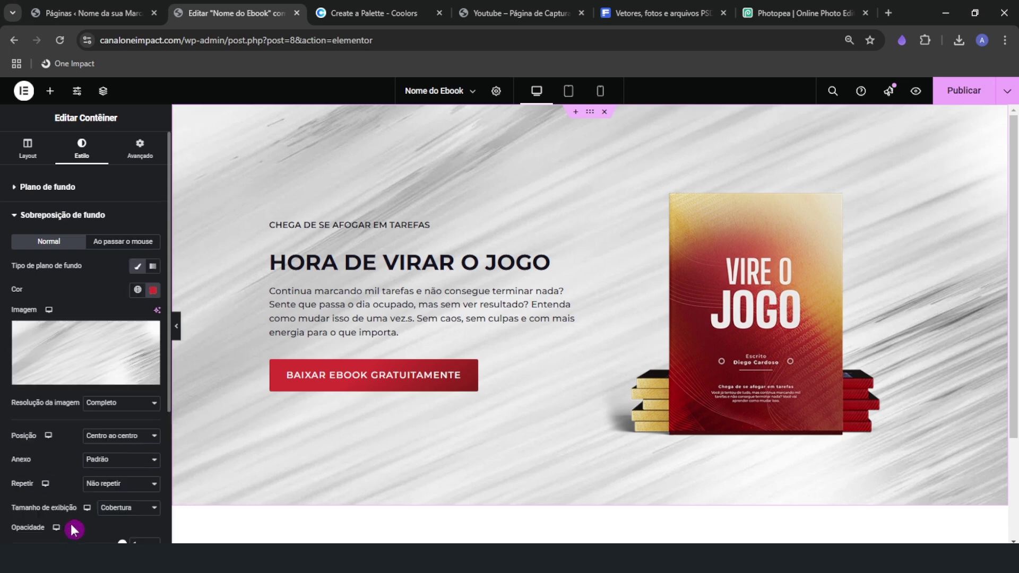
scroll(67, 502, "down", 3)
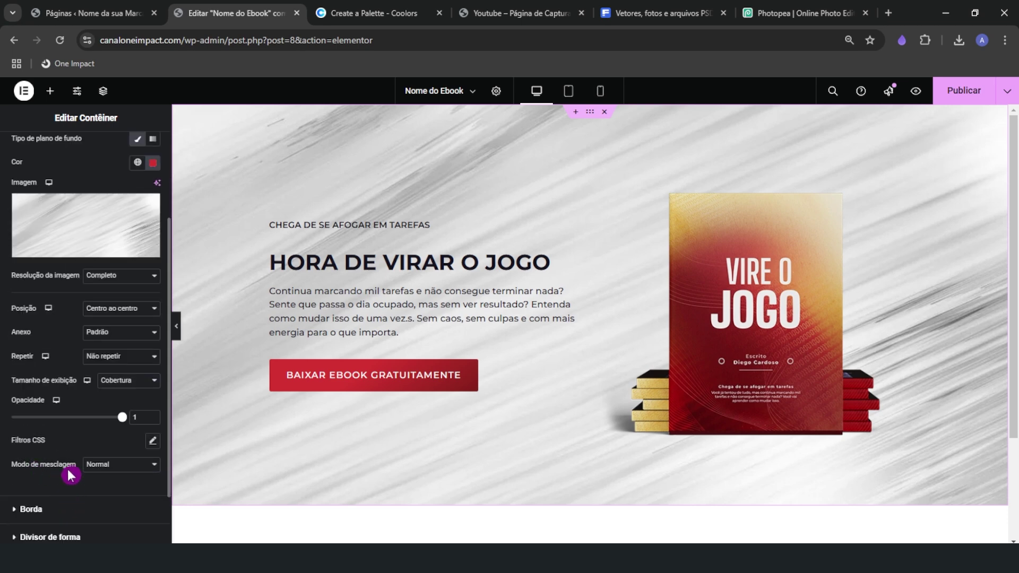
left_click(127, 466)
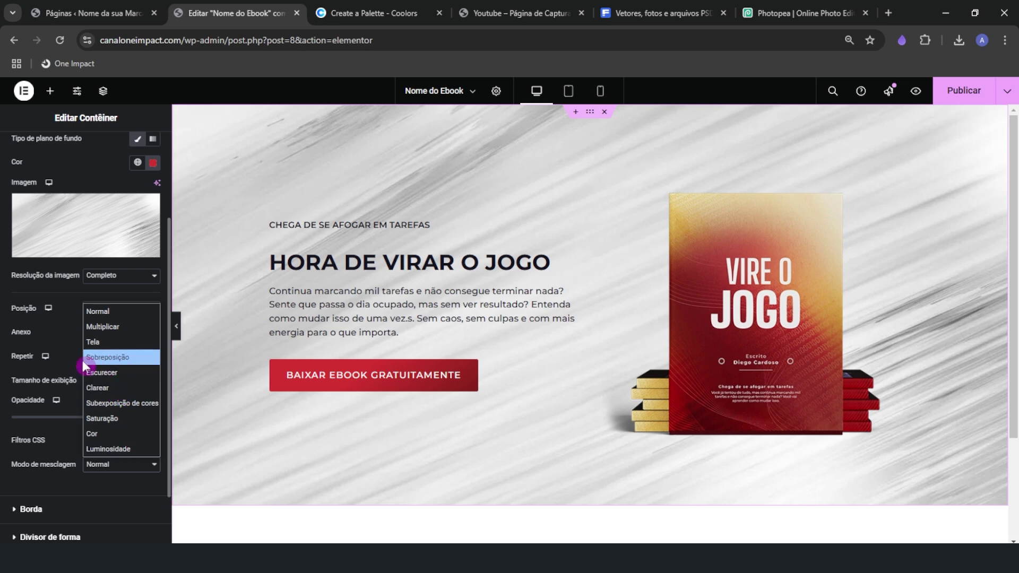
left_click(112, 359)
scroll(112, 366, "down", 1)
scroll(113, 416, "up", 4)
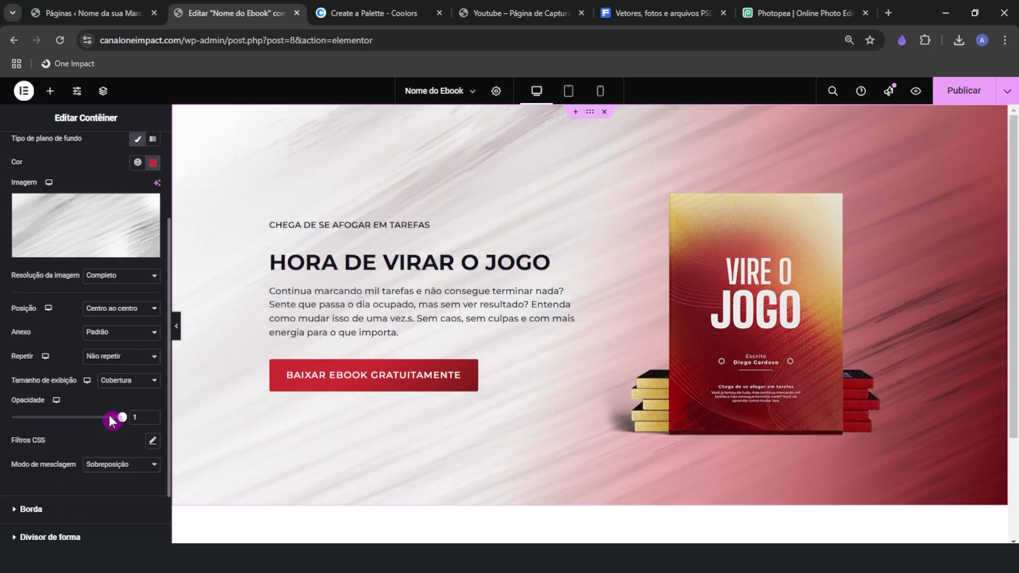
Drag the gradient Localização stops to 67 and 63 for a sharp diagonal edge
left_click(40, 186)
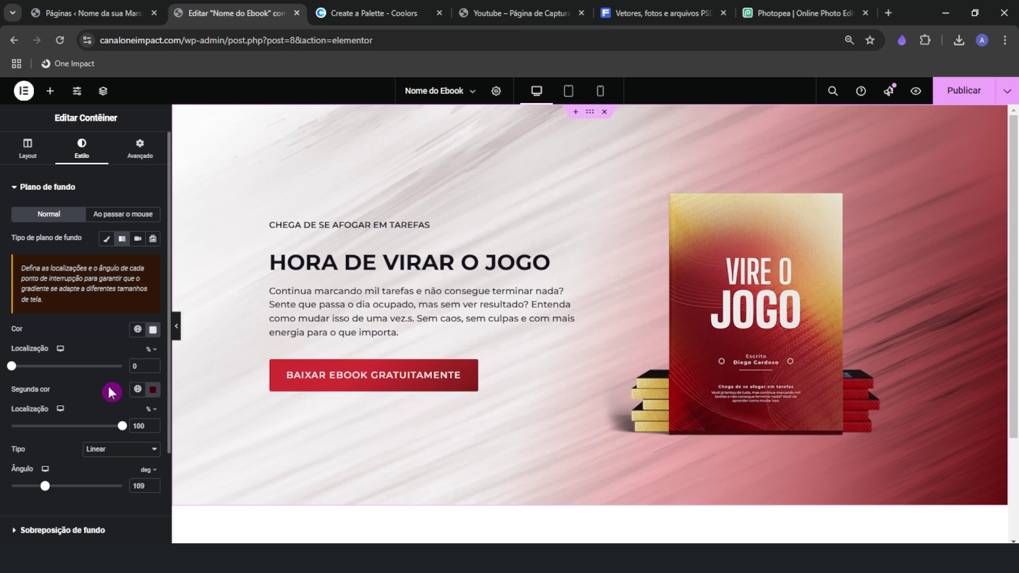
left_click_drag(123, 432, 81, 428)
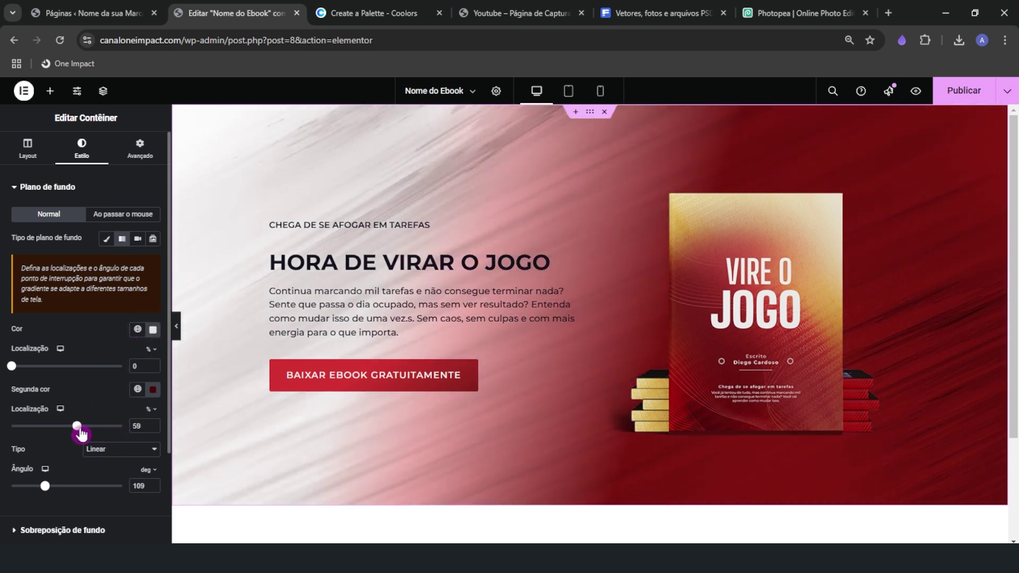
left_click_drag(16, 372, 85, 370)
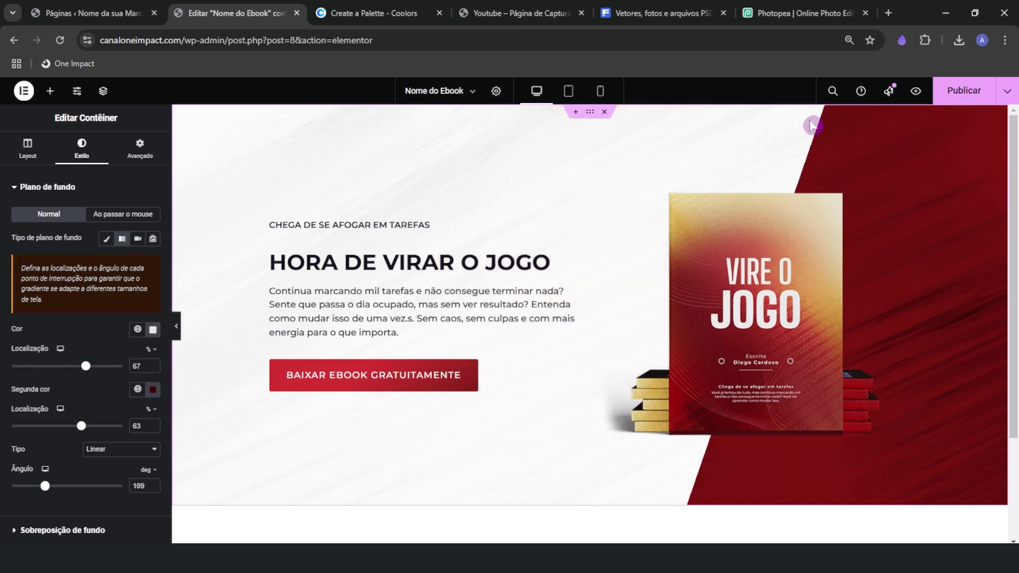
Compare with the live page, then set the gradient Ângulo to 90°
left_click(496, 12)
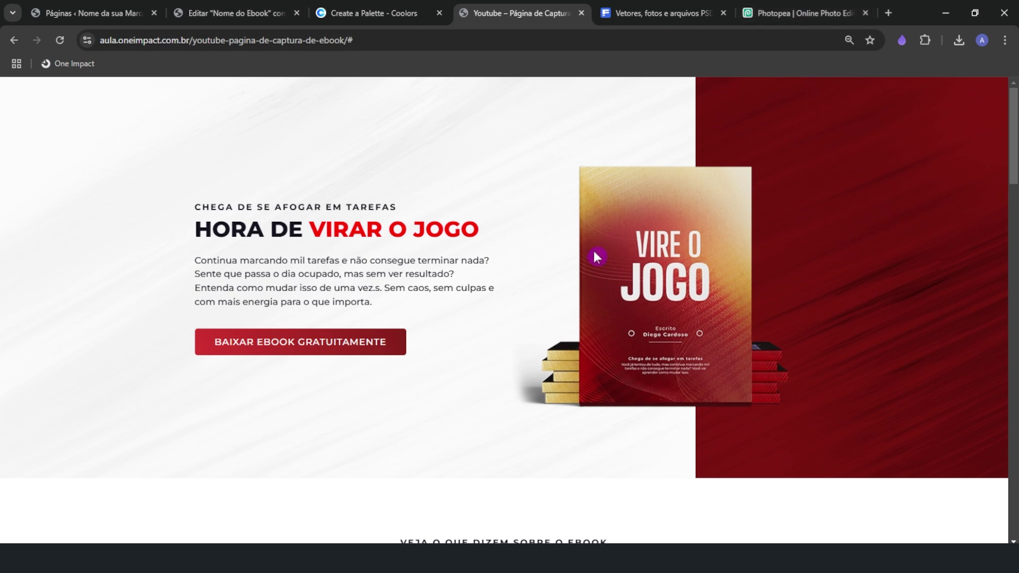
left_click(213, 6)
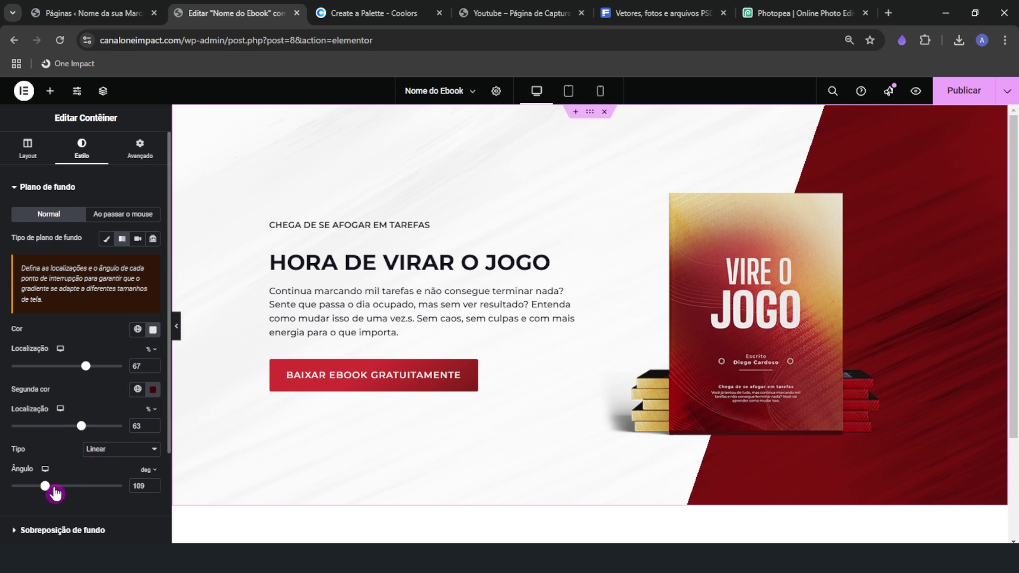
left_click_drag(44, 494, 39, 494)
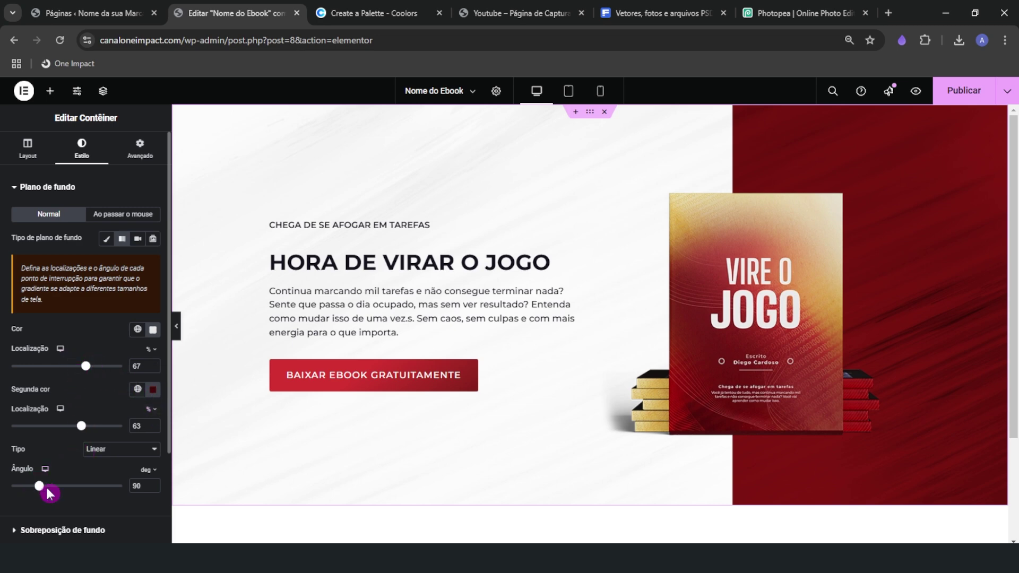
Confirm the overlay blend mode stays Sobreposição
left_click(63, 530)
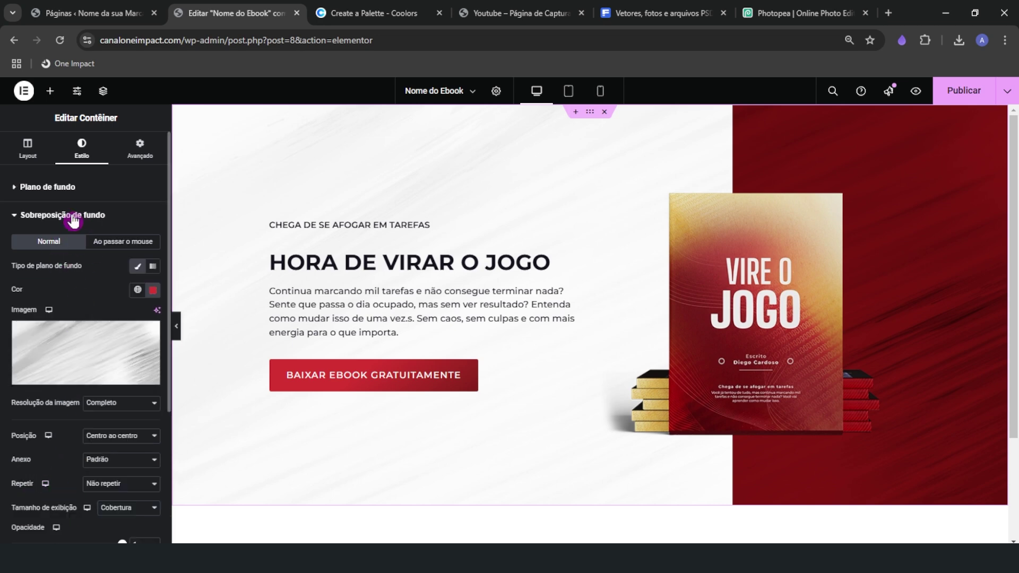
scroll(82, 432, "down", 1)
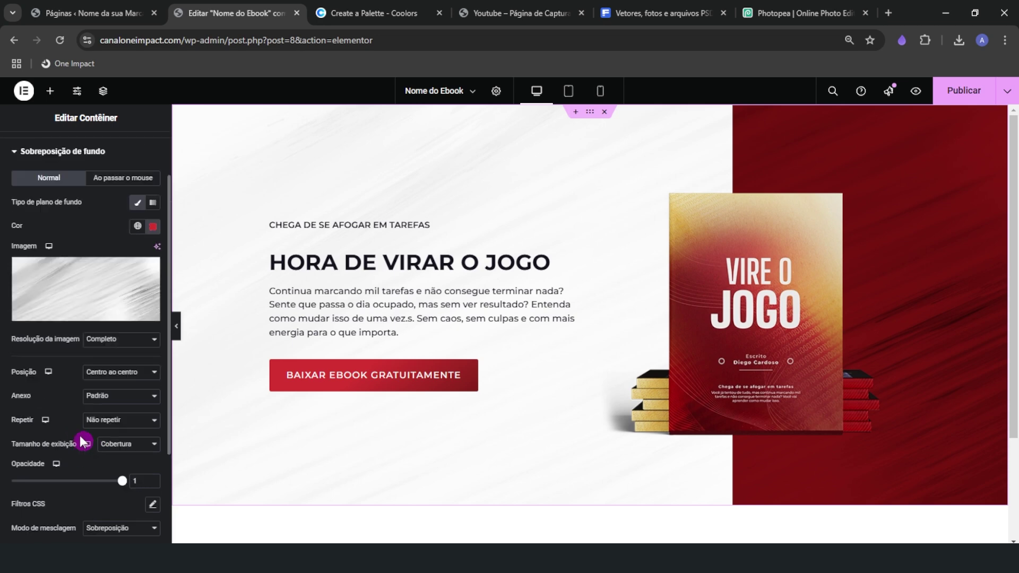
scroll(109, 504, "down", 1)
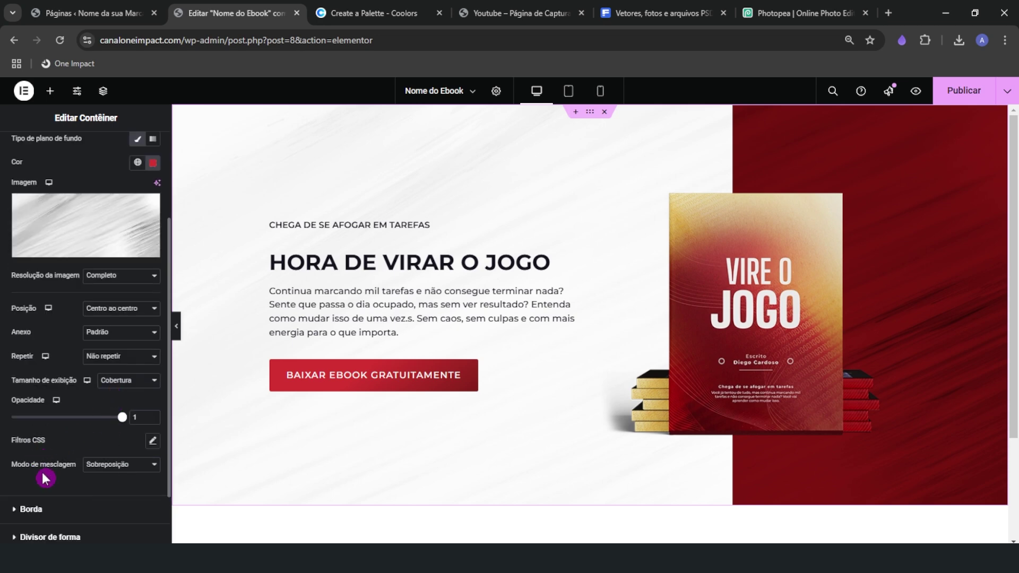
left_click(99, 470)
left_click(114, 362)
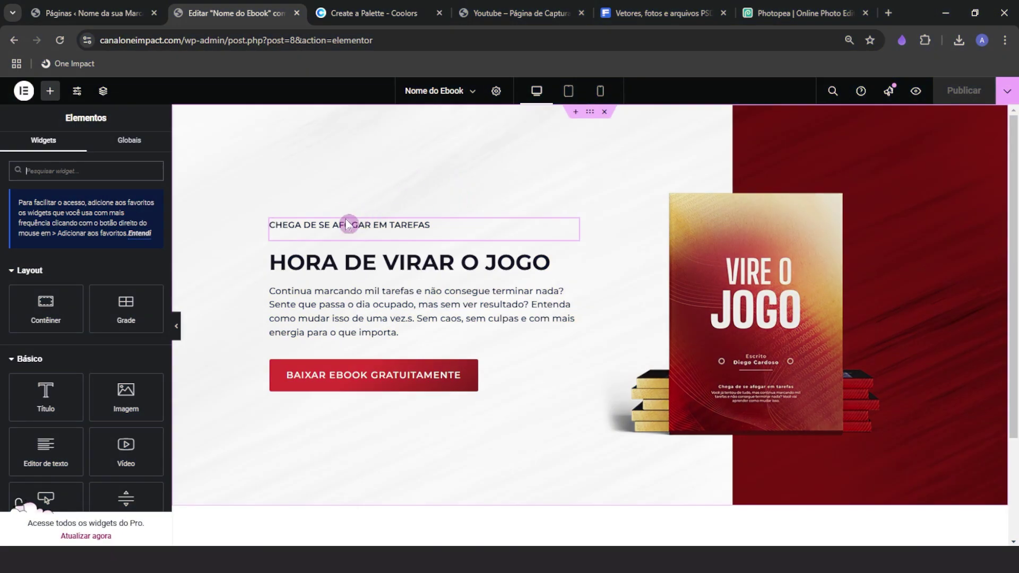
Select the CHEGA DE SE AFOGAR EM TAREFAS text and unlink its Avançado margins
left_click(175, 326)
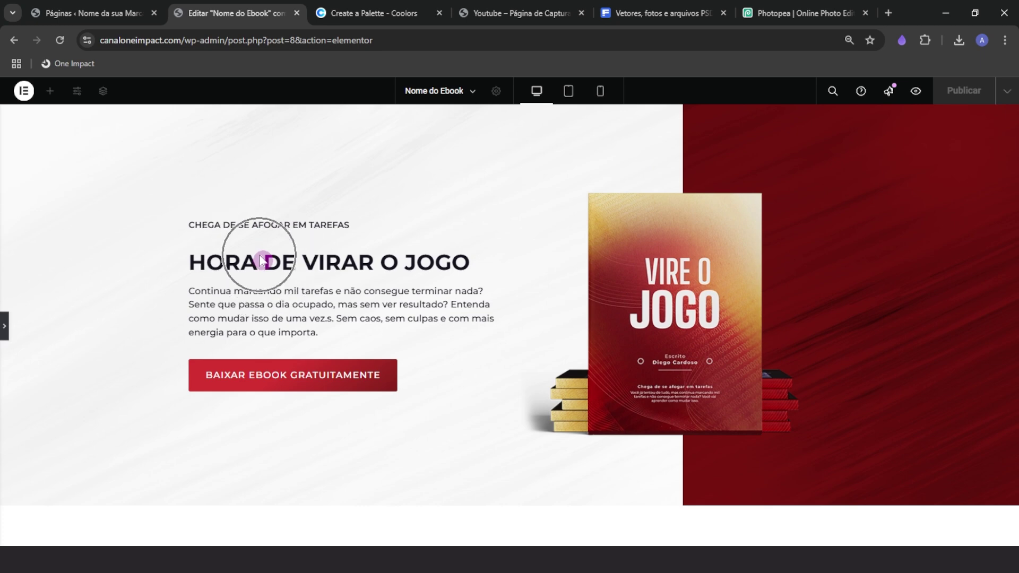
left_click(4, 325)
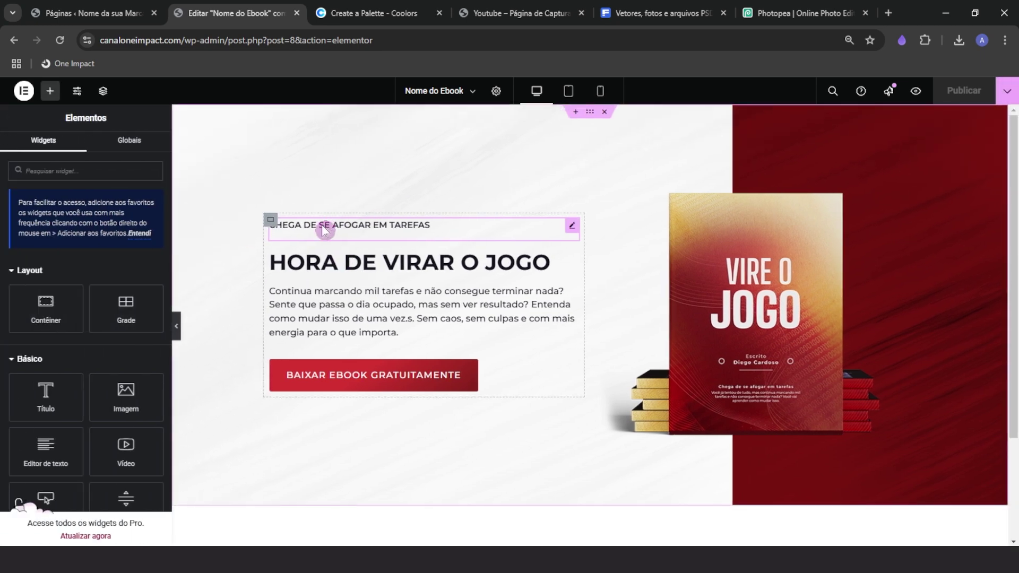
left_click(325, 227)
left_click(141, 150)
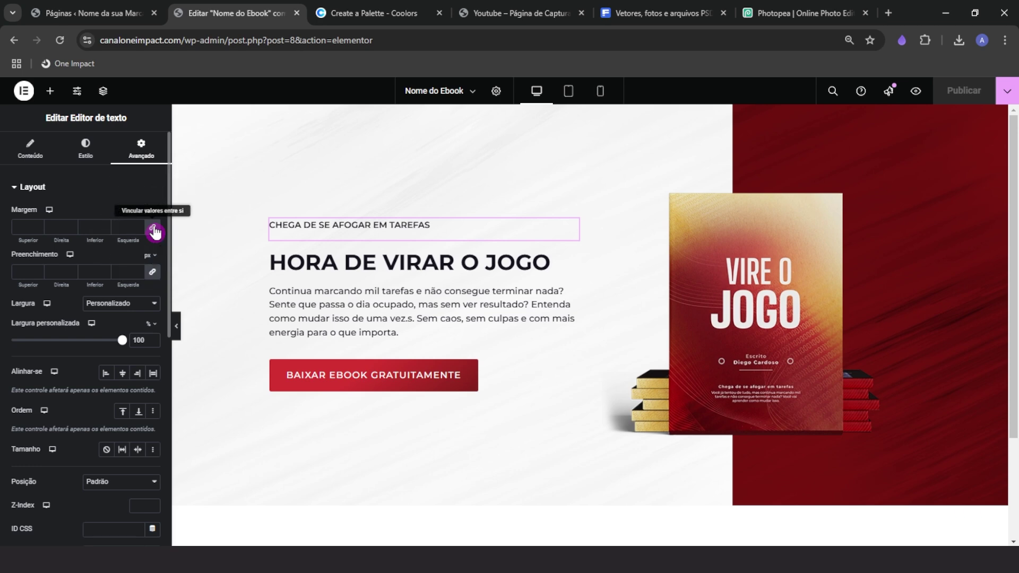
left_click(152, 226)
Step its bottom margin down to about -20 px and preview the hero
left_click(105, 230)
left_click(106, 230)
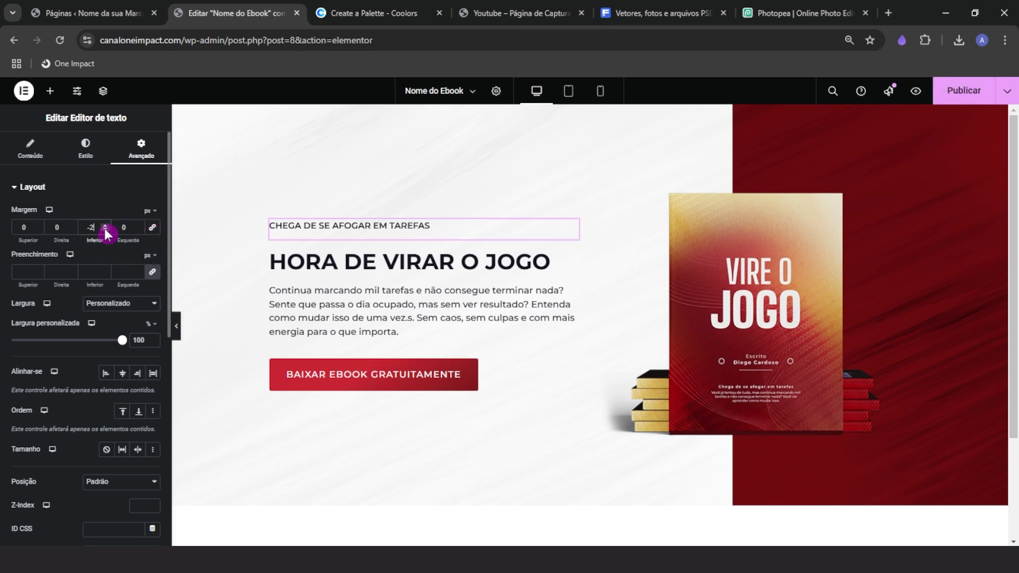
left_click(105, 230)
left_click(105, 230)
left_click(105, 230)
left_click(105, 230)
left_click(105, 230)
left_click(105, 230)
left_click(105, 230)
left_click(106, 229)
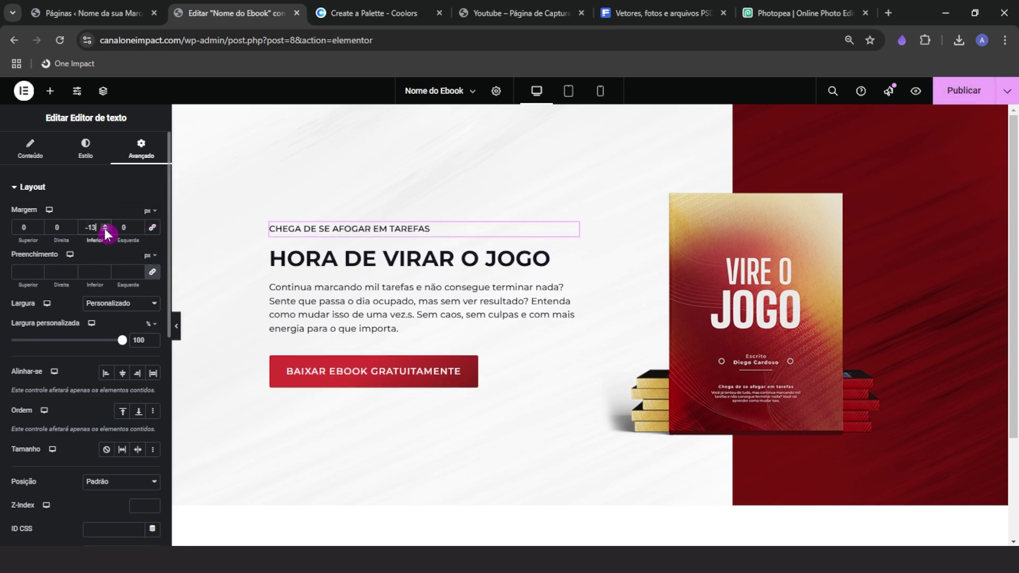
left_click(105, 230)
left_click(105, 230)
left_click(105, 230)
left_click(105, 229)
left_click(105, 230)
left_click(105, 230)
left_click(105, 230)
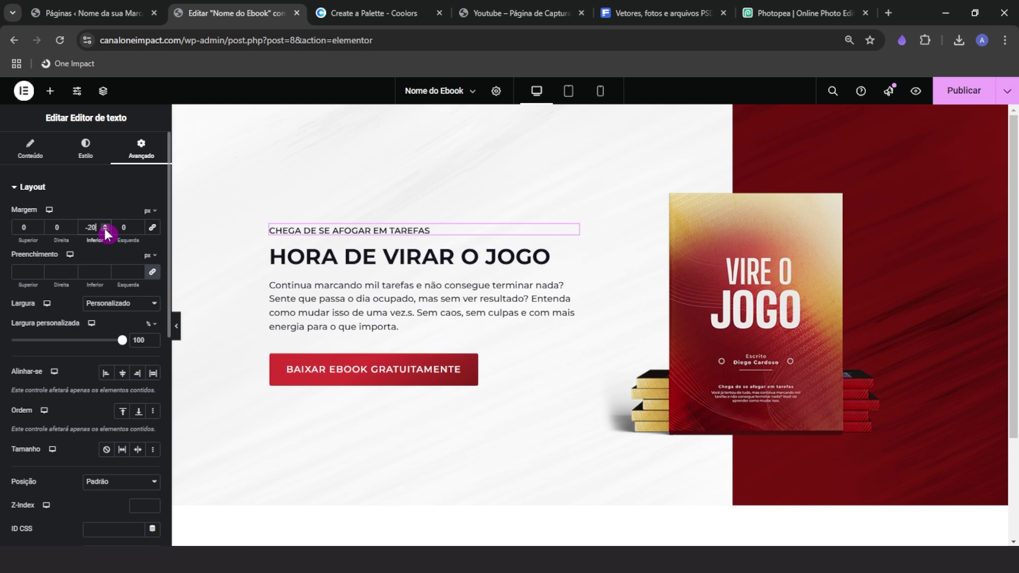
left_click(177, 325)
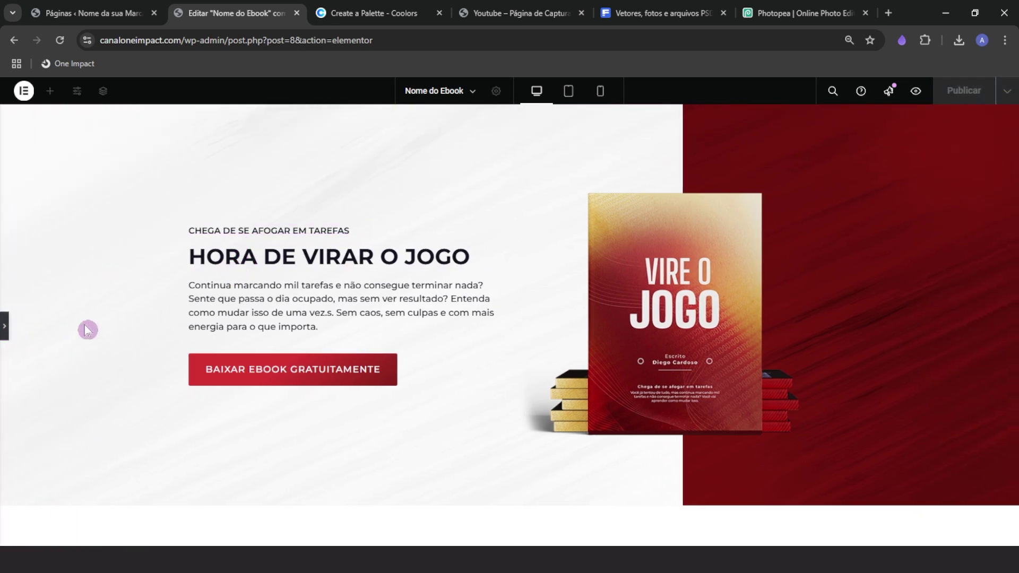
left_click(5, 337)
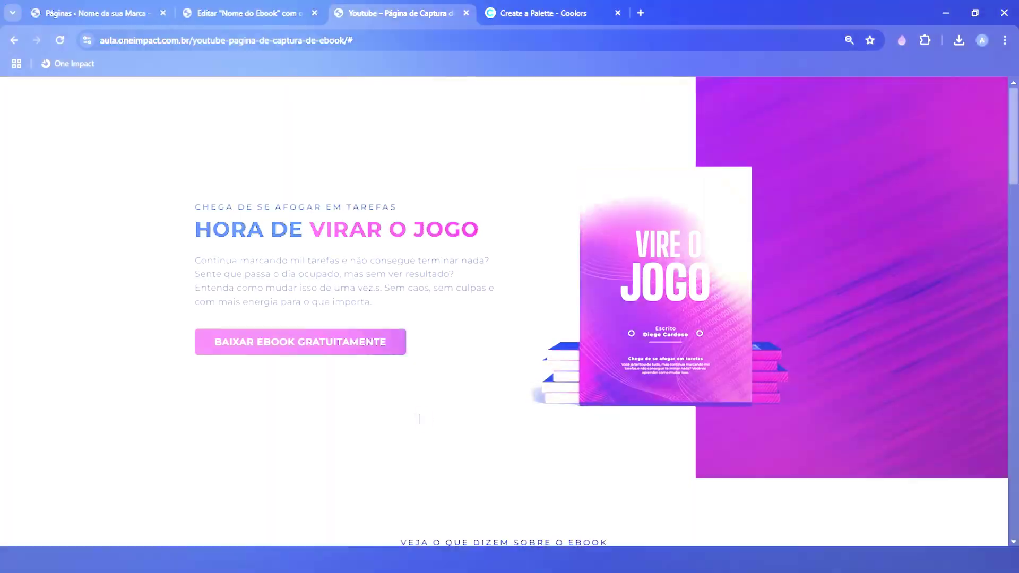
scroll(419, 416, "down", 5)
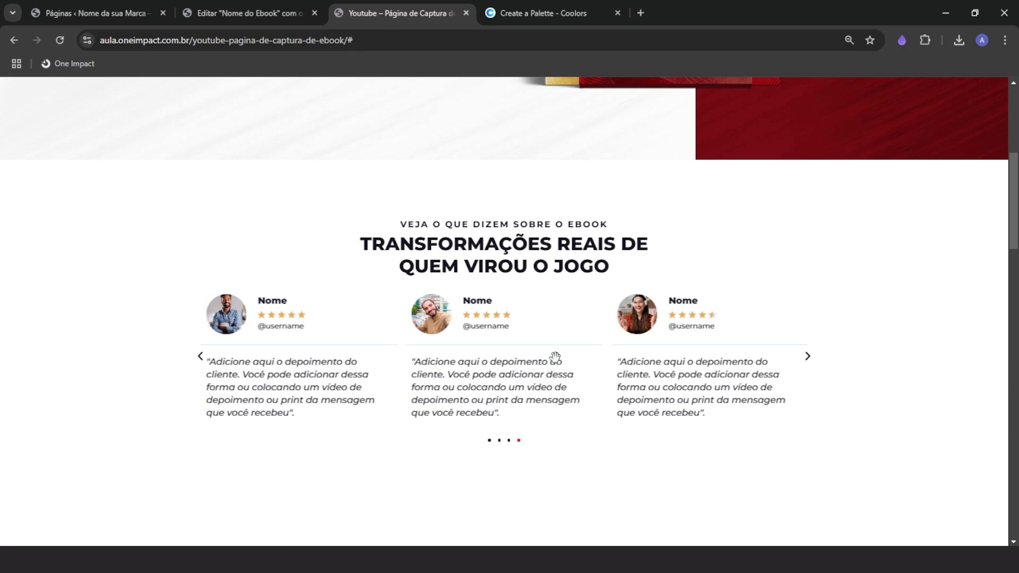
Scroll the reference page between its hero and testimonials carousel, advancing the carousel
scroll(506, 377, "up", 5)
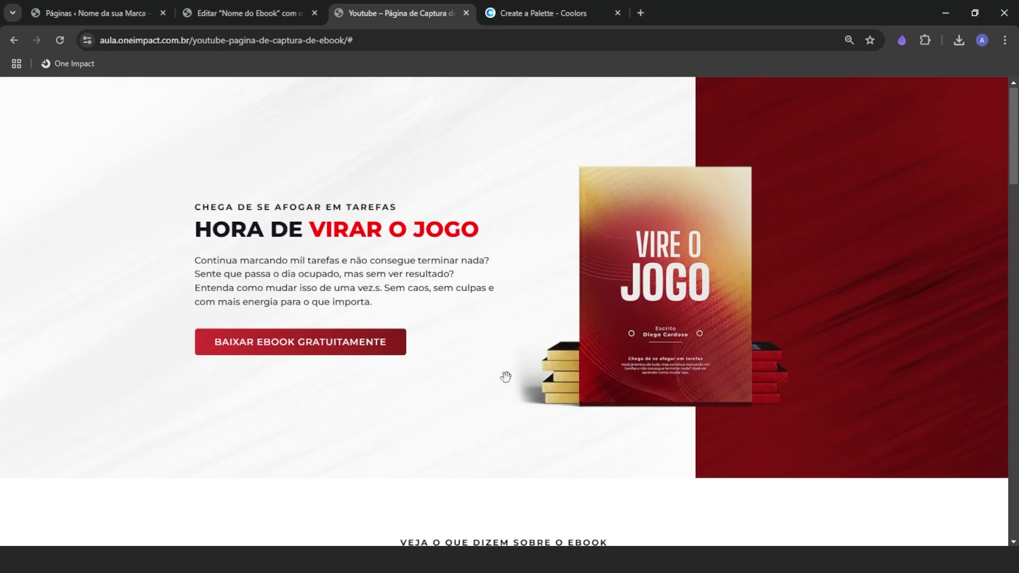
scroll(495, 373, "down", 5)
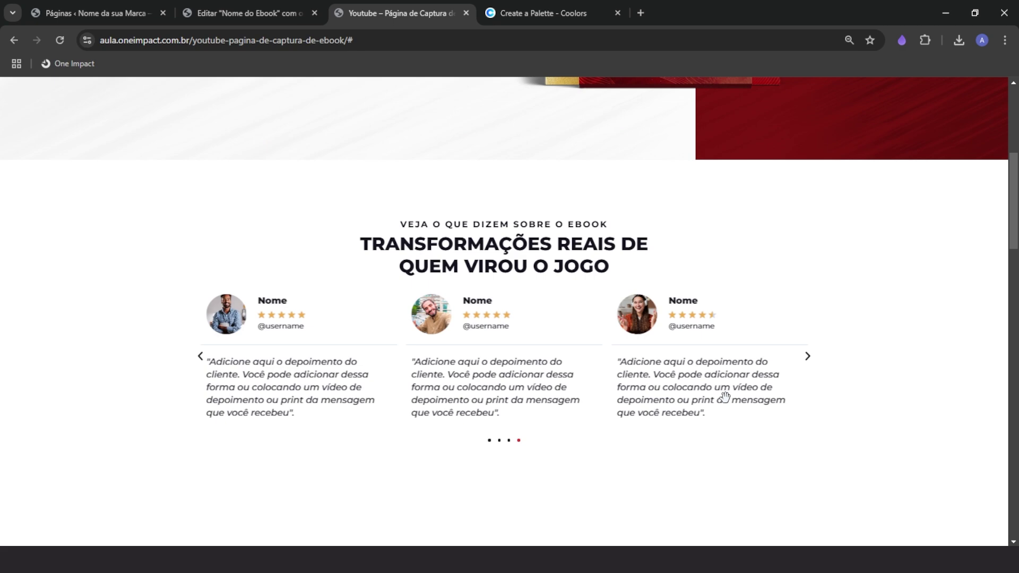
scroll(690, 420, "up", 5)
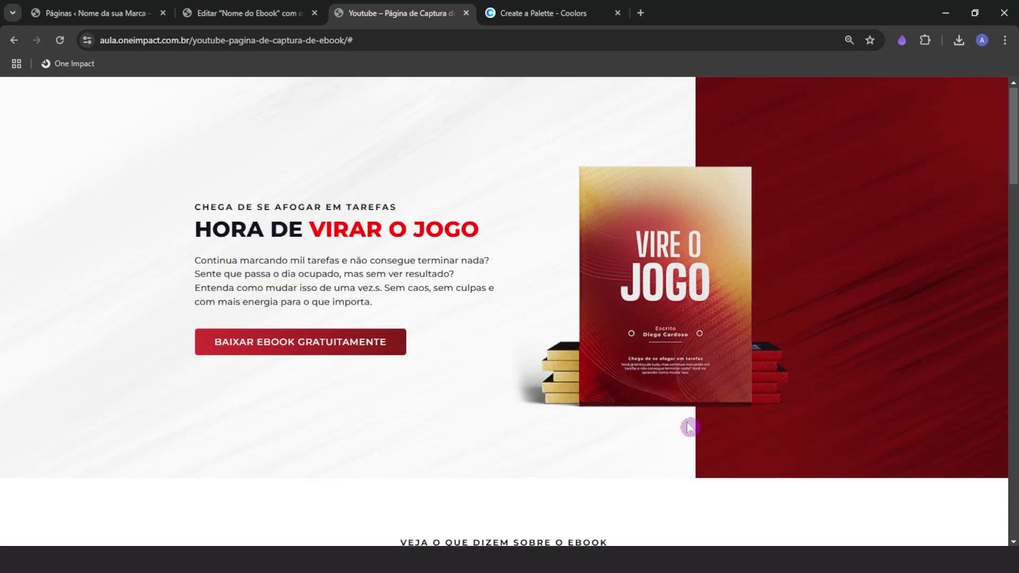
scroll(467, 371, "down", 3)
scroll(476, 383, "down", 2)
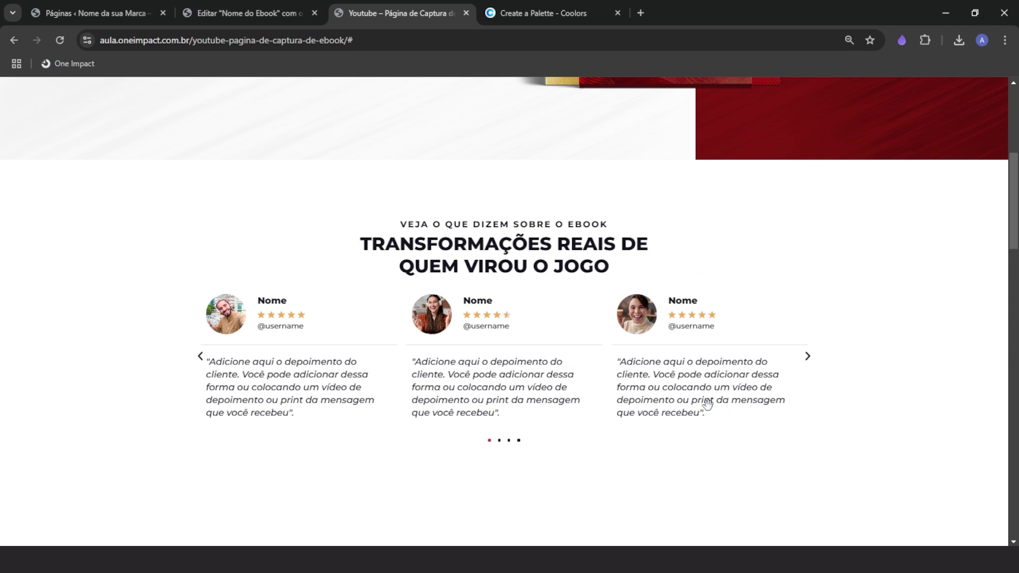
left_click(452, 406)
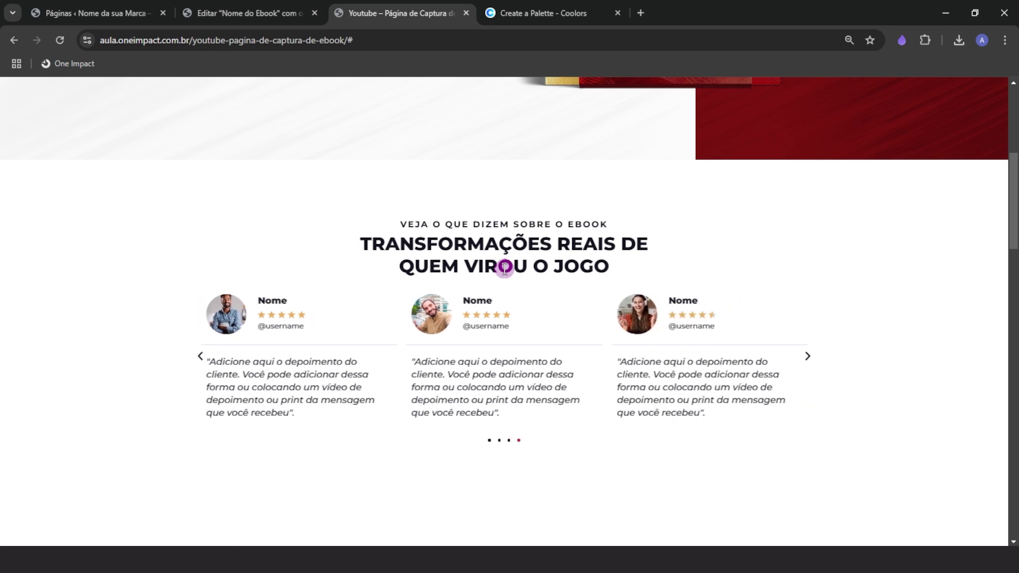
scroll(504, 268, "up", 2)
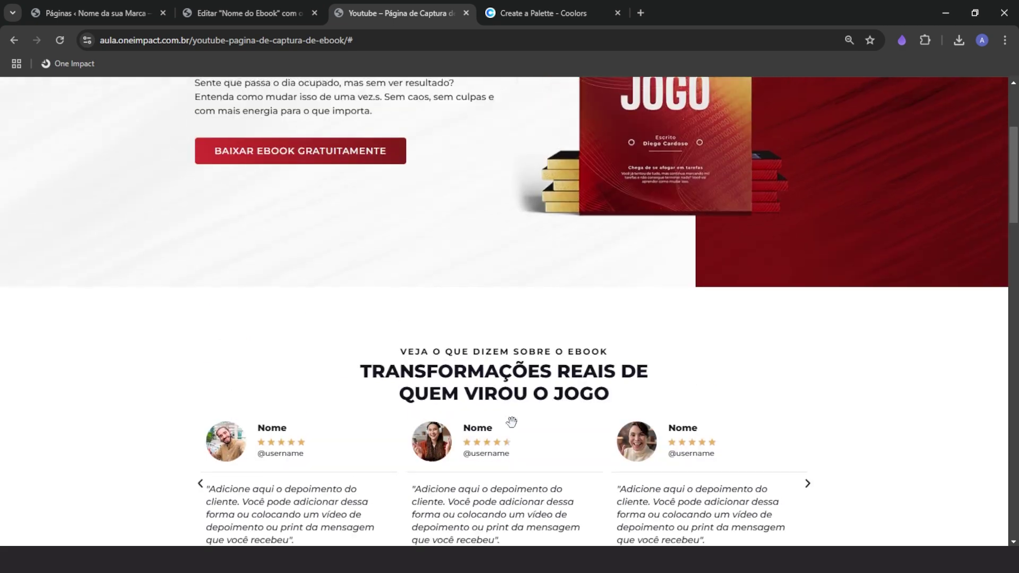
scroll(511, 422, "up", 3)
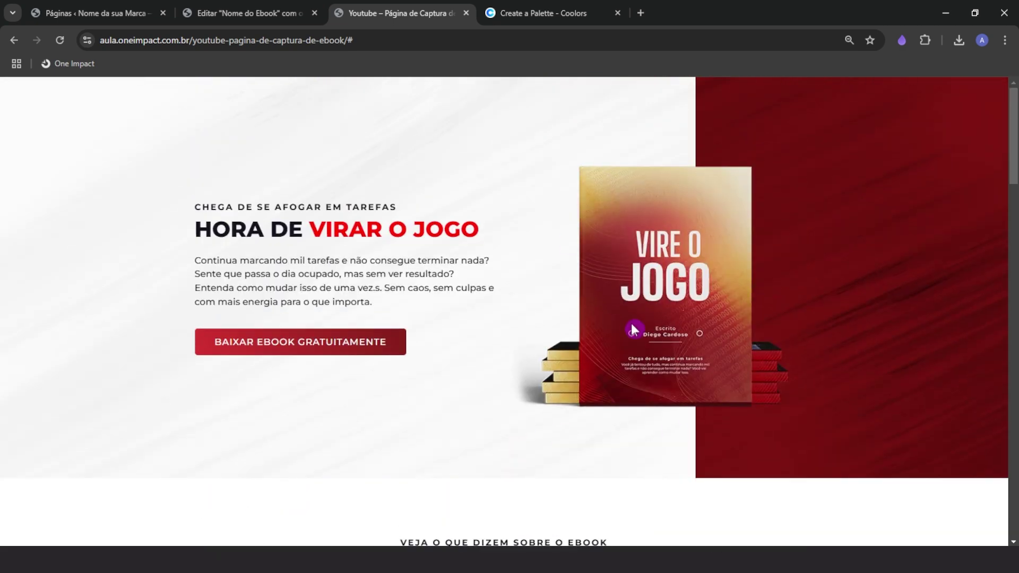
scroll(598, 414, "down", 6)
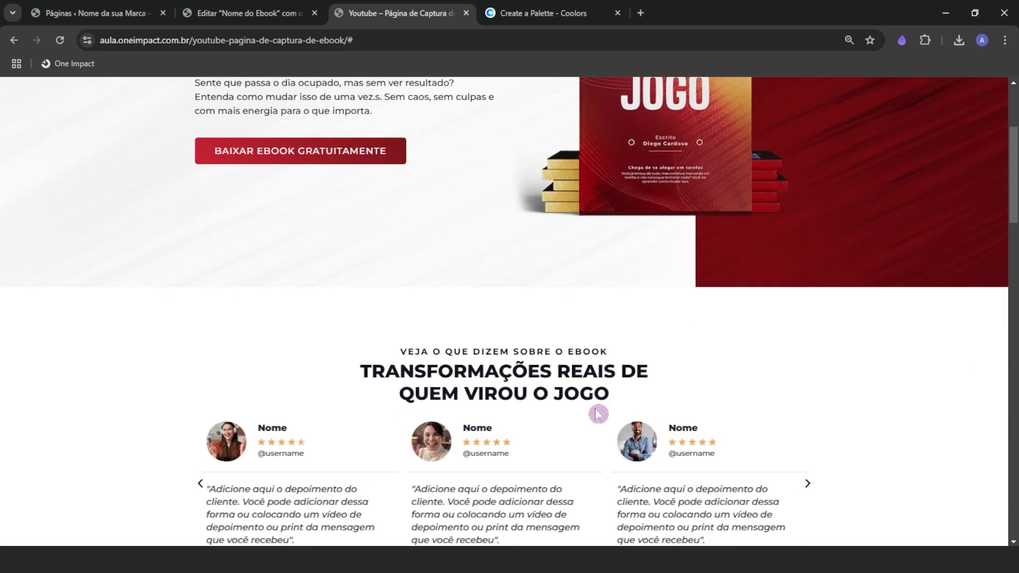
scroll(598, 414, "up", 1)
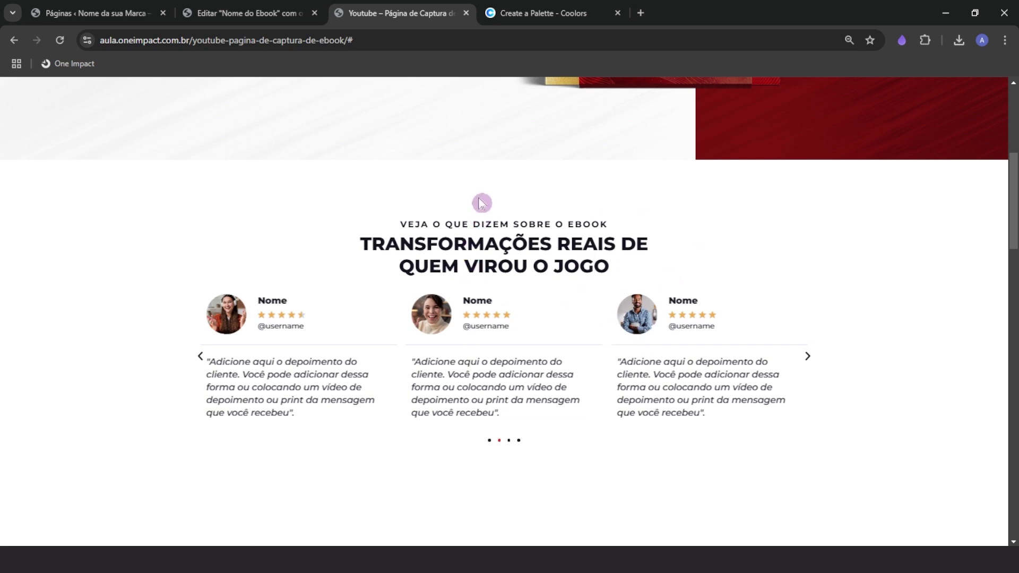
Add a new flexbox container with a single stacked column below the hero
left_click(241, 14)
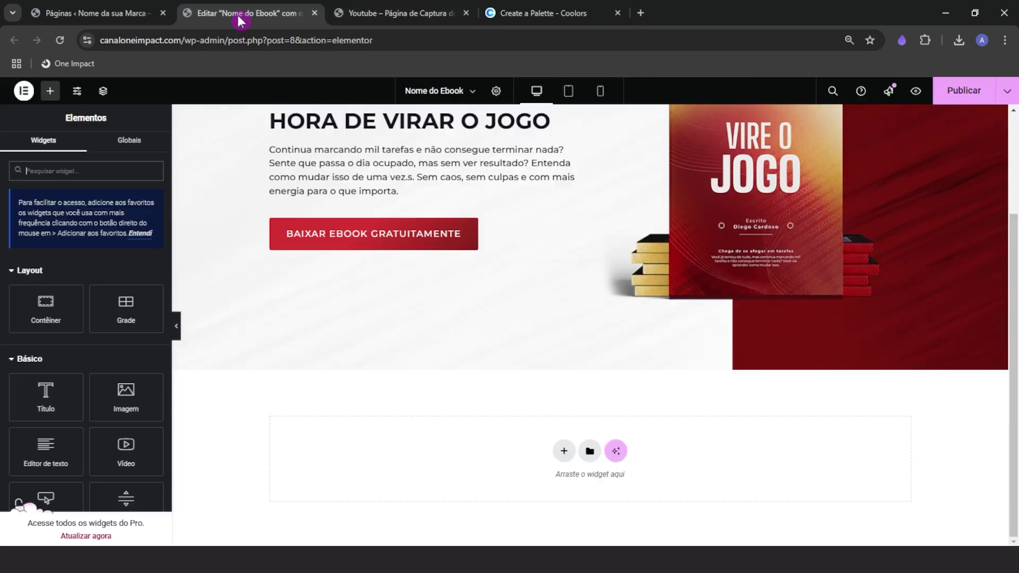
left_click(562, 450)
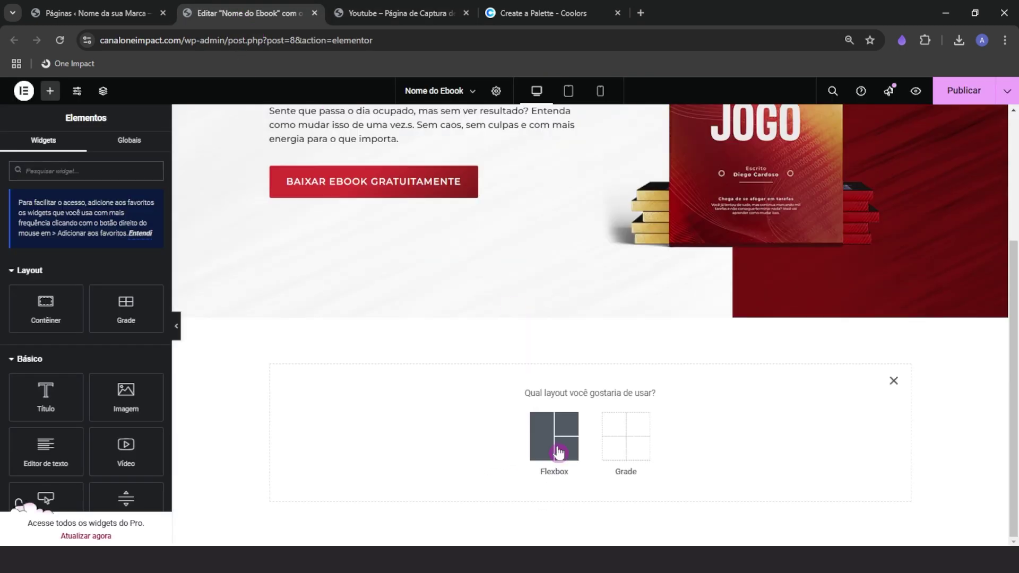
left_click(556, 438)
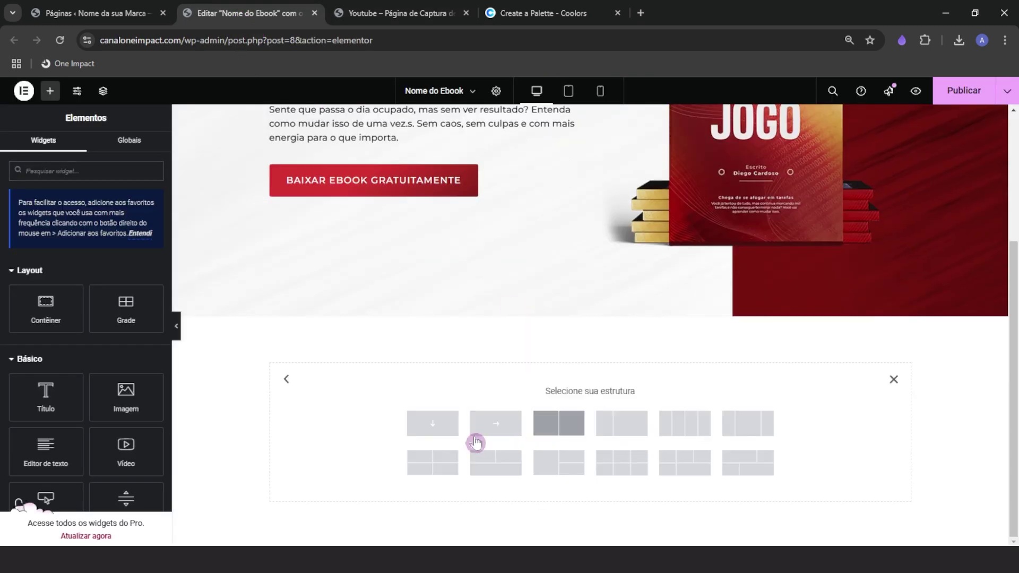
left_click(433, 427)
Compare the reference page's testimonials section against the editor
left_click(393, 13)
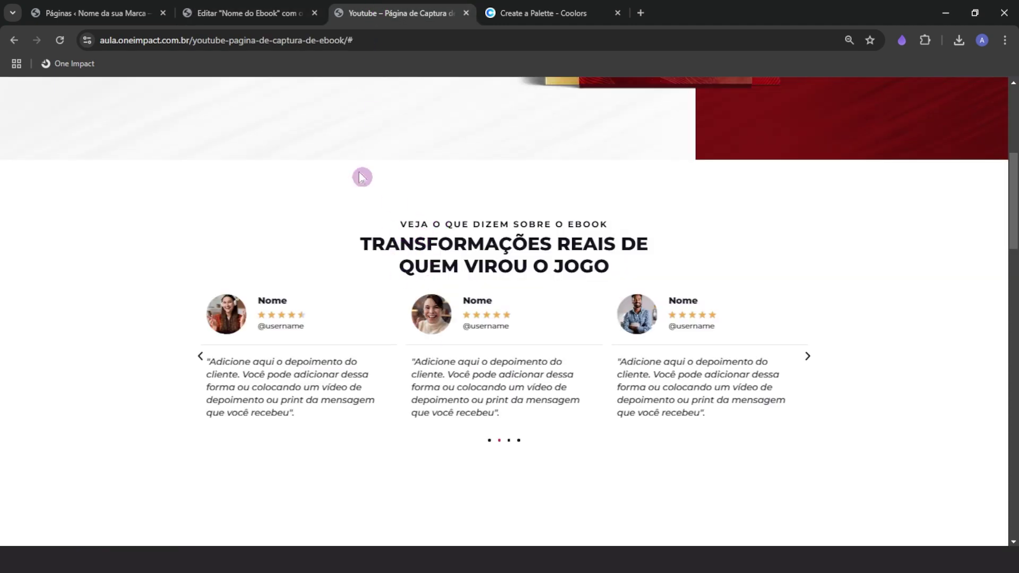
left_click(257, 13)
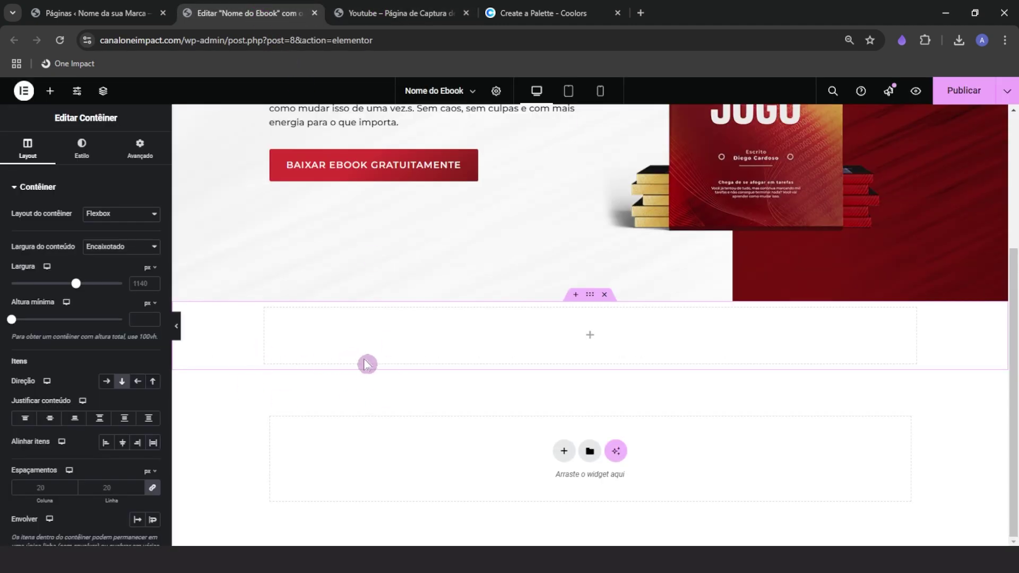
scroll(449, 451, "up", 3)
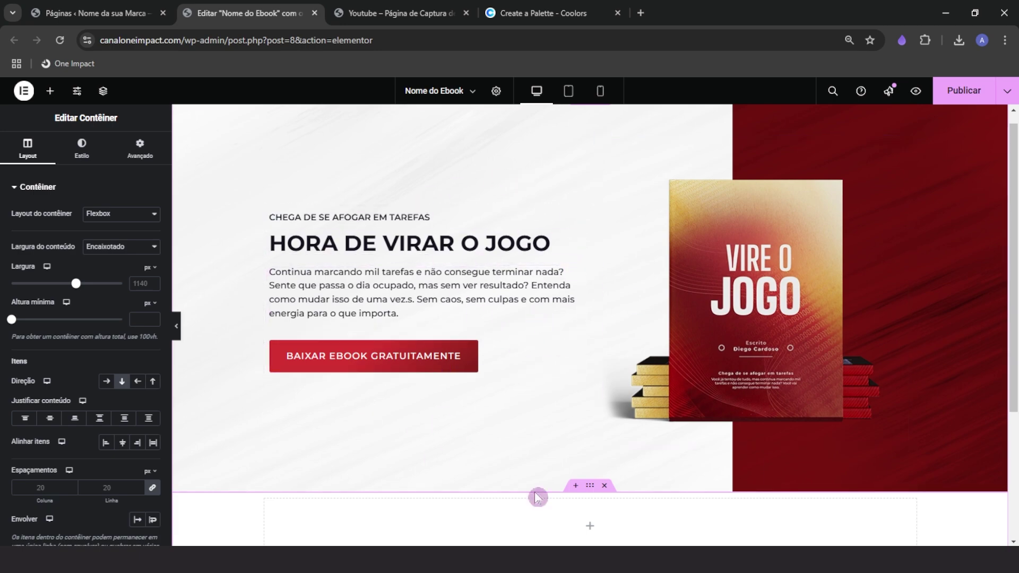
scroll(659, 435, "down", 5)
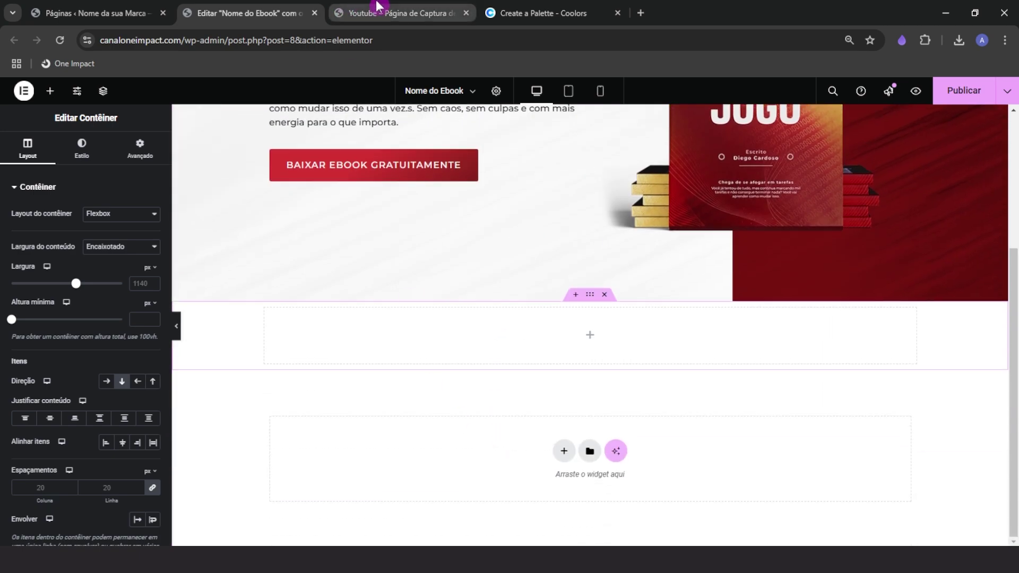
left_click(375, 10)
scroll(368, 382, "up", 1)
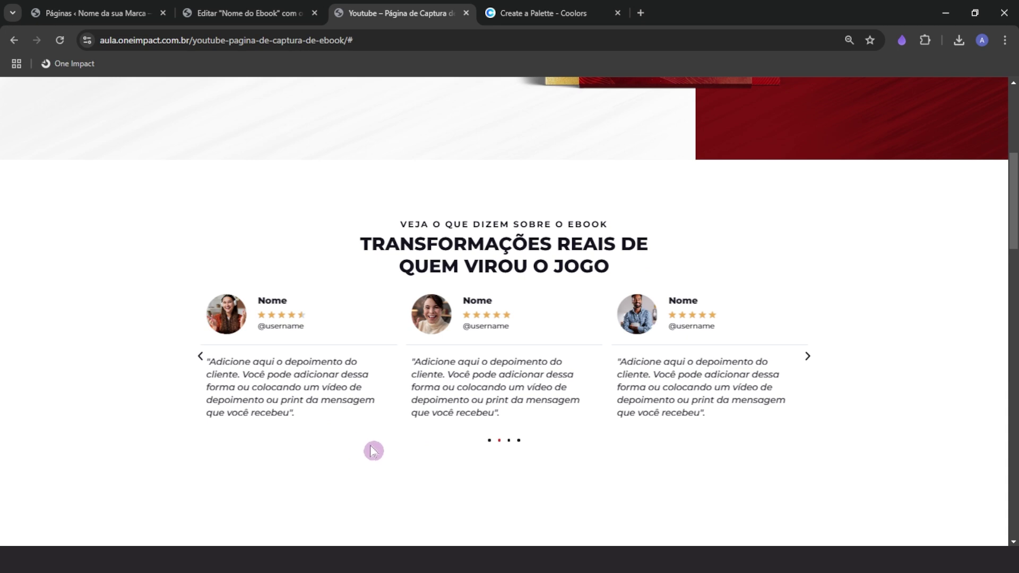
left_click(241, 24)
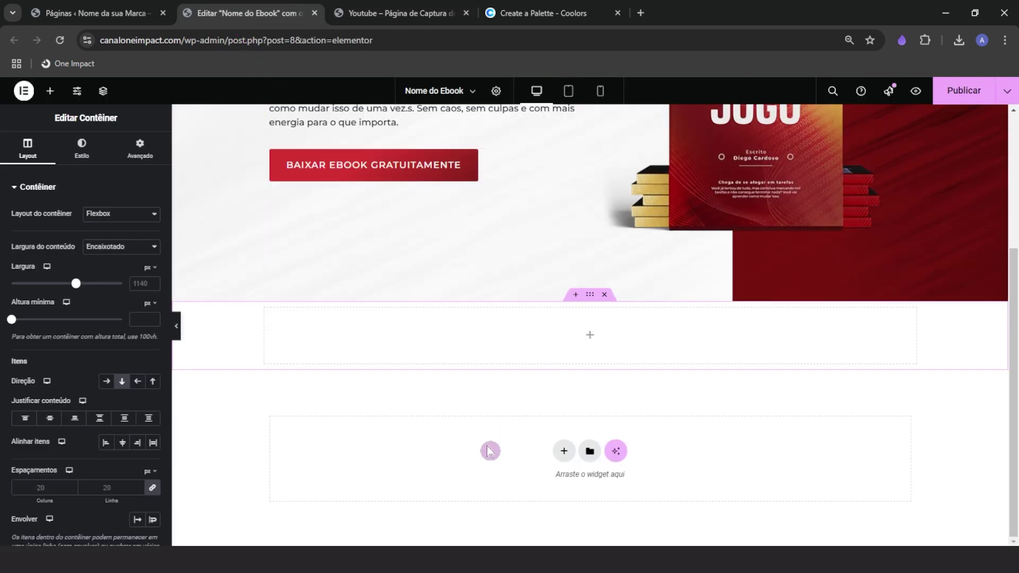
scroll(465, 470, "up", 2)
scroll(465, 471, "down", 2)
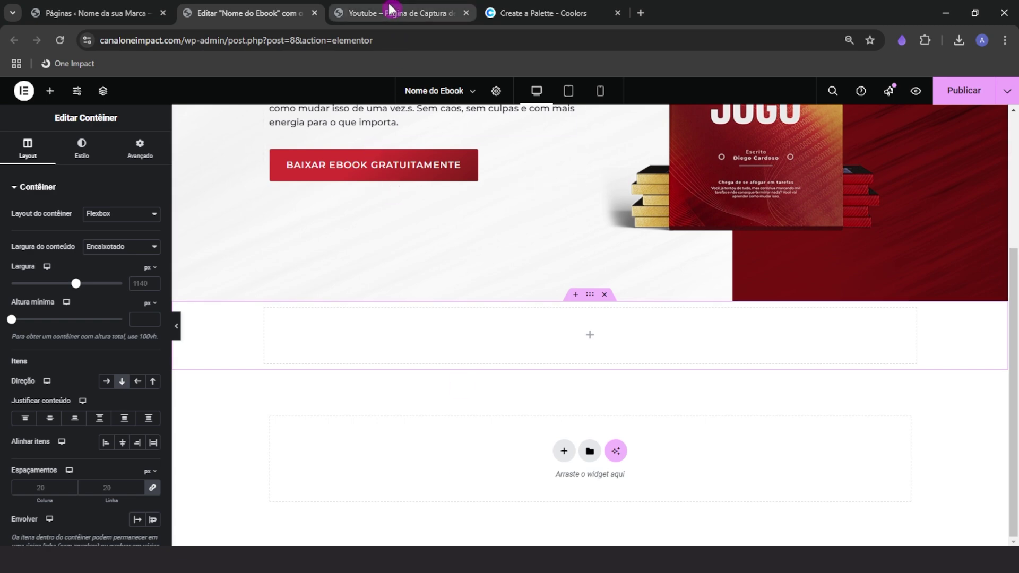
Give the new container a 400 px minimum height with content centred both ways
left_click(588, 293)
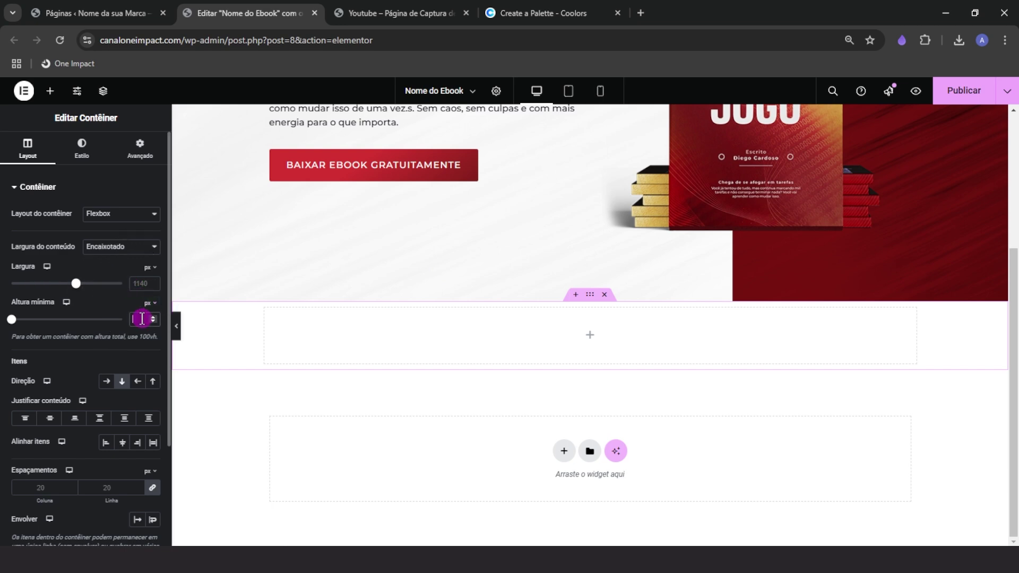
type("600")
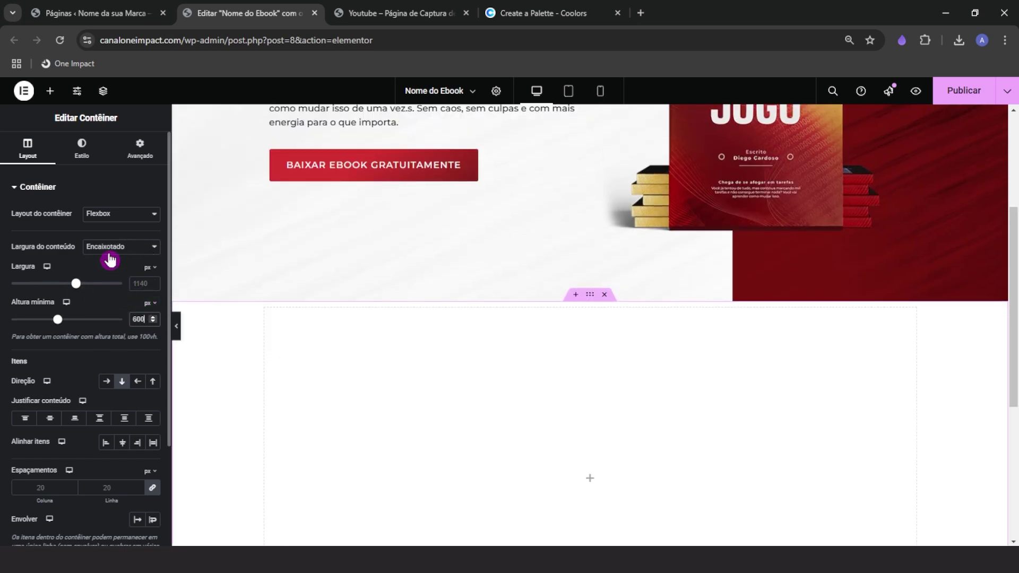
scroll(357, 366, "down", 3)
left_click(140, 323)
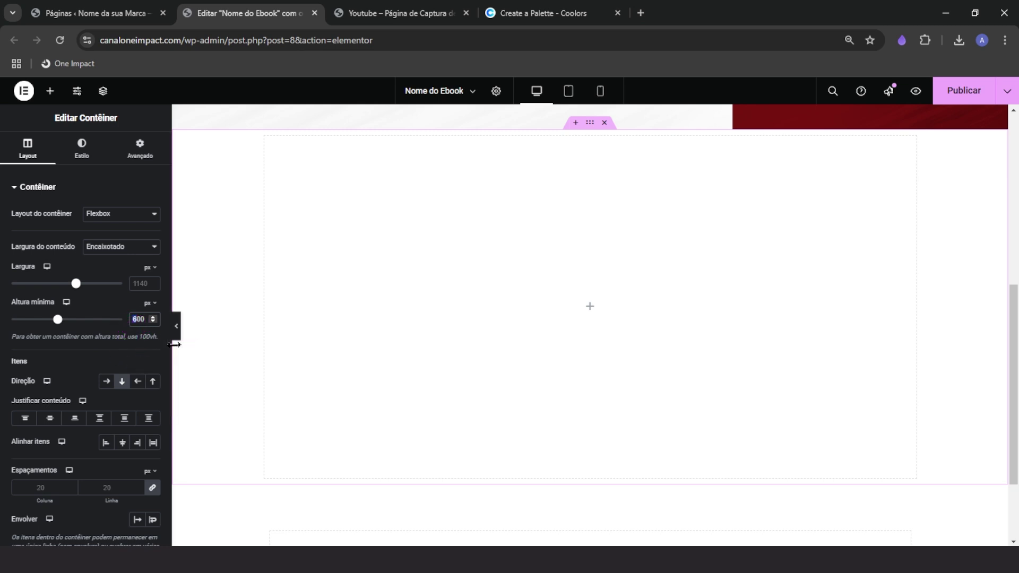
type("4")
scroll(541, 412, "up", 1)
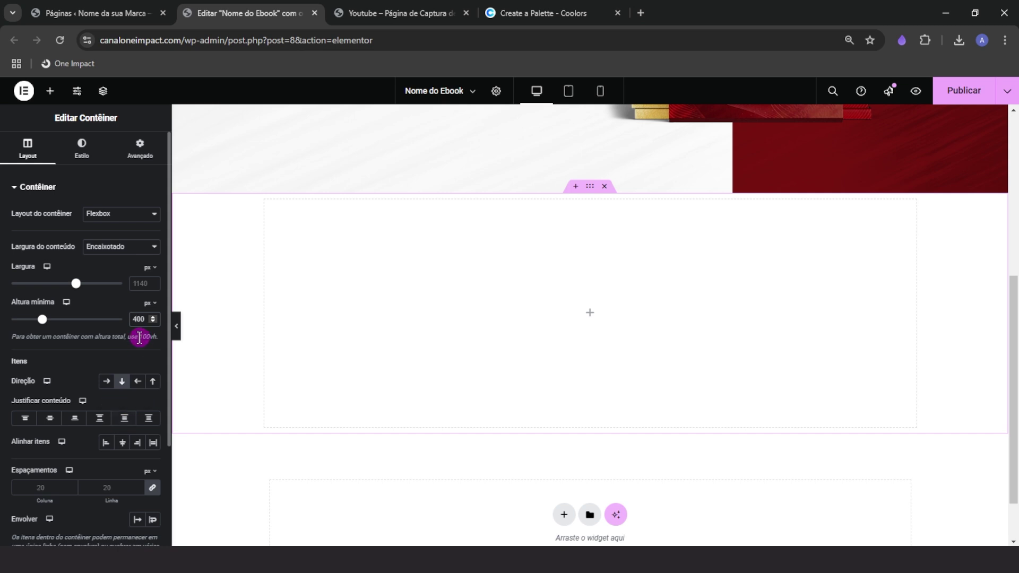
left_click(51, 422)
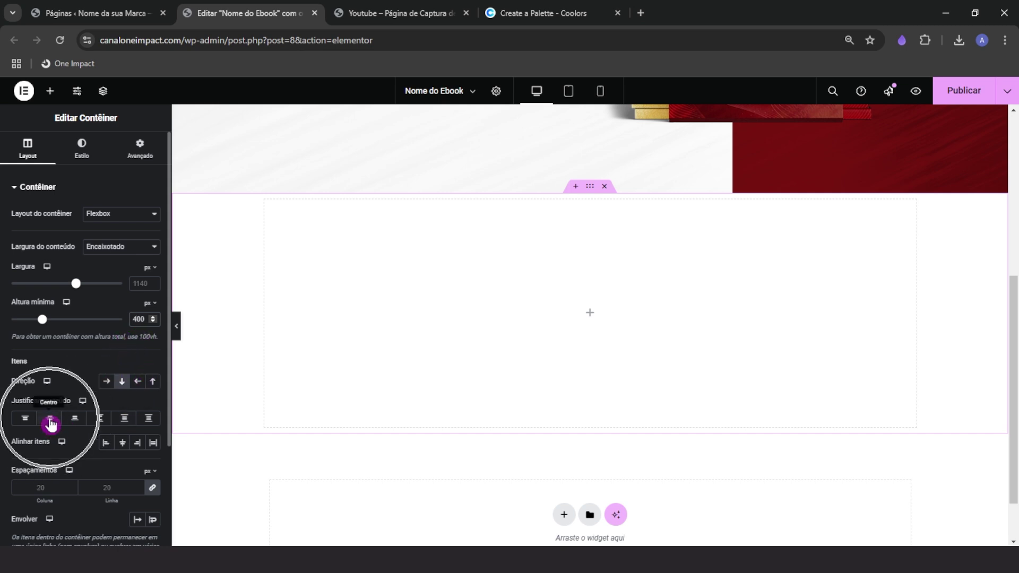
left_click(123, 444)
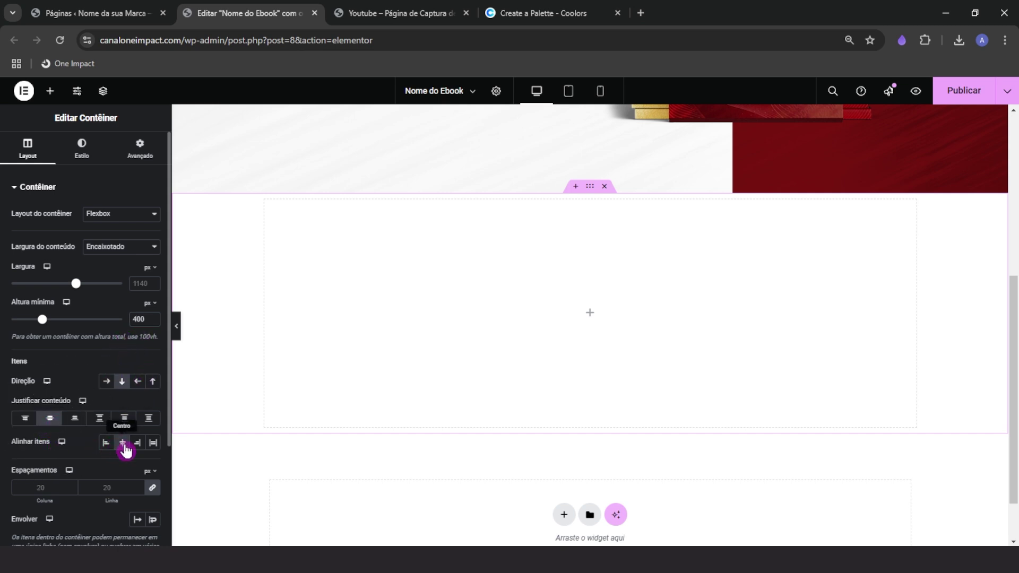
left_click(50, 91)
Add a Título widget and an Editor de texto widget to the new section
left_click_drag(45, 393, 536, 289)
left_click(50, 91)
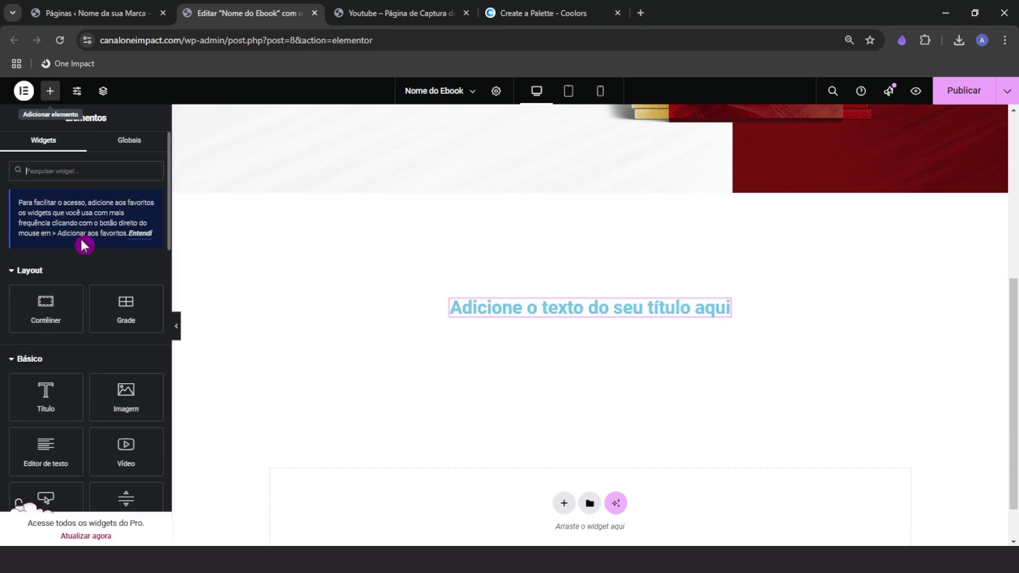
left_click(376, 7)
left_click(252, 12)
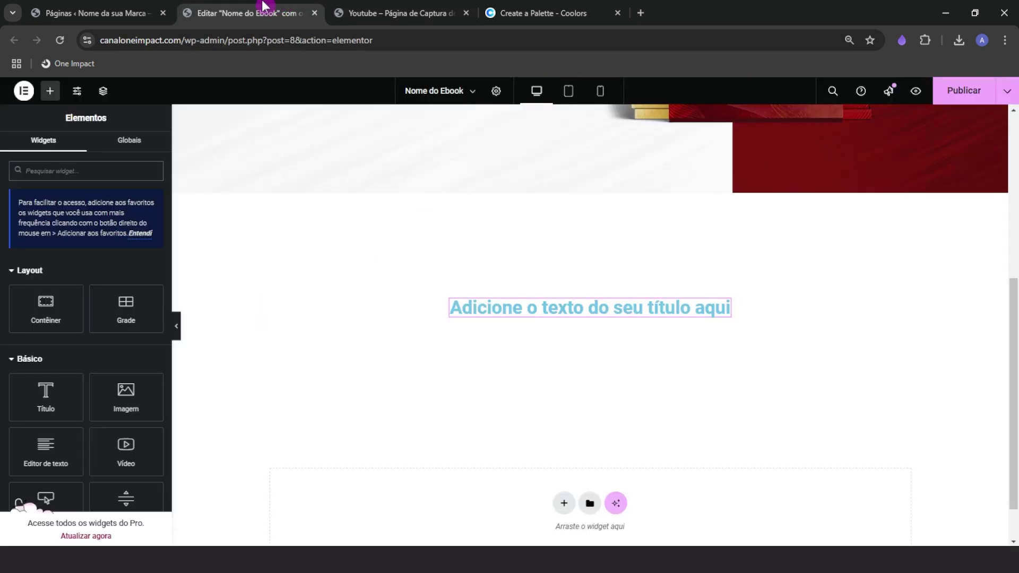
left_click_drag(50, 455, 520, 307)
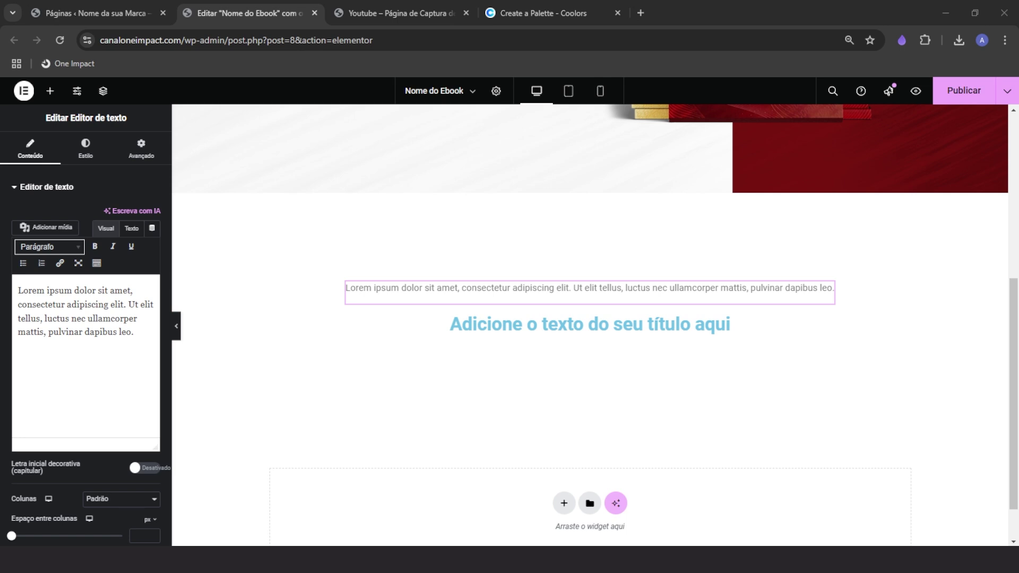
Paste 'Transformações Reais de Quem Virou o Jogo' as heading and 'Veja o Que Dizem Sobre o Ebook' as text
left_click(516, 324)
triple_click(64, 256)
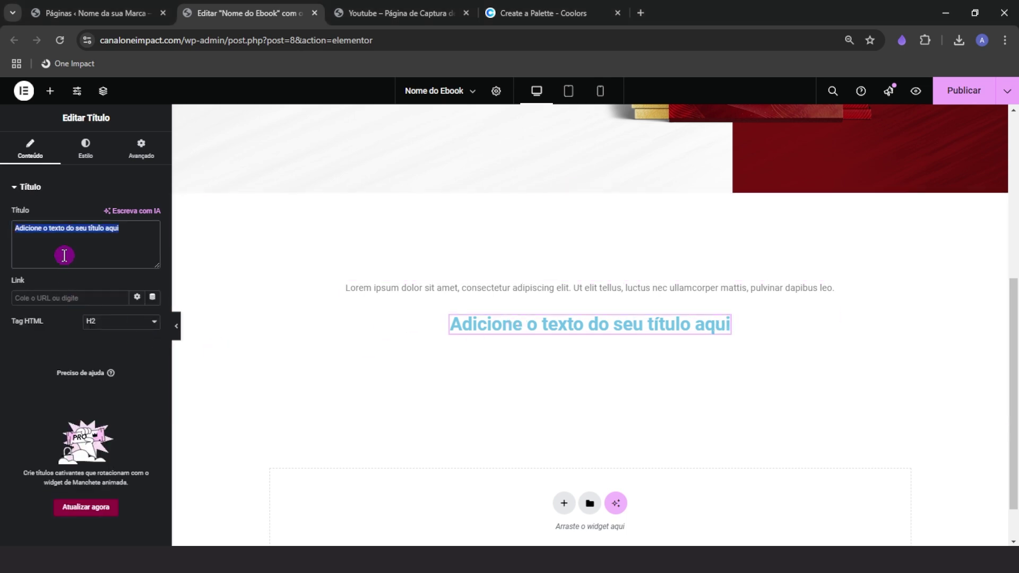
right_click(64, 256)
left_click(88, 333)
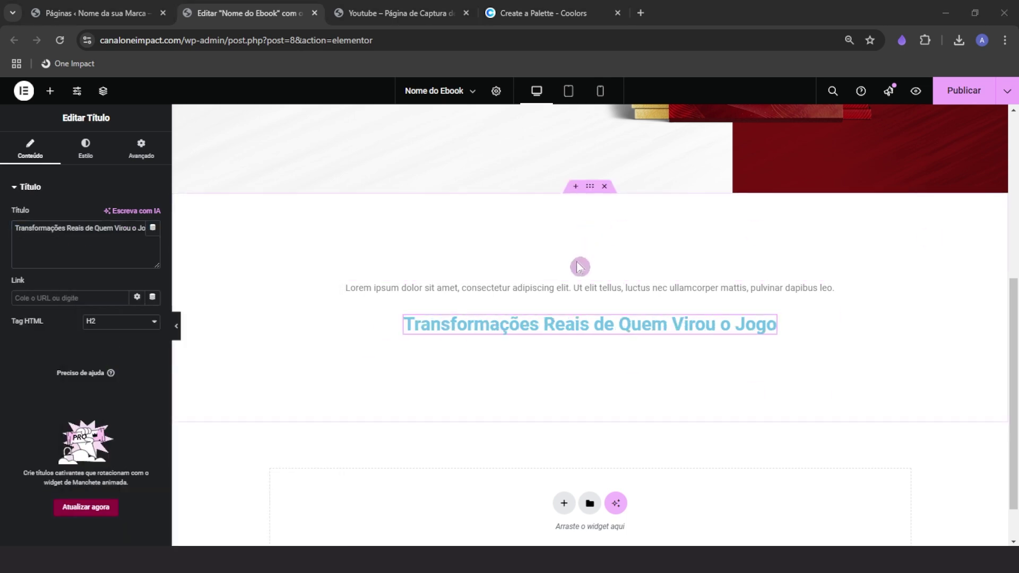
left_click(579, 287)
triple_click(79, 313)
right_click(76, 300)
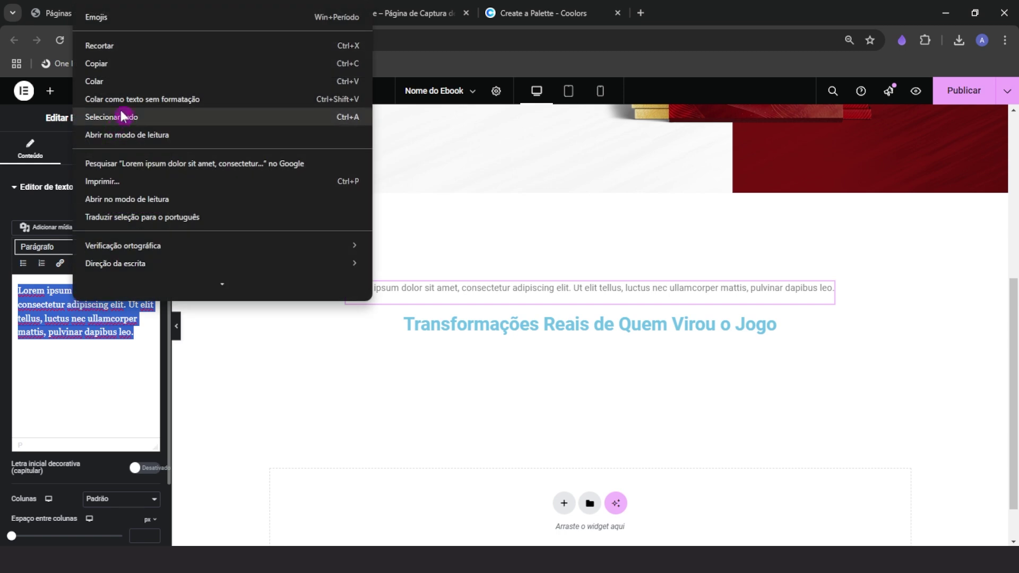
left_click(94, 82)
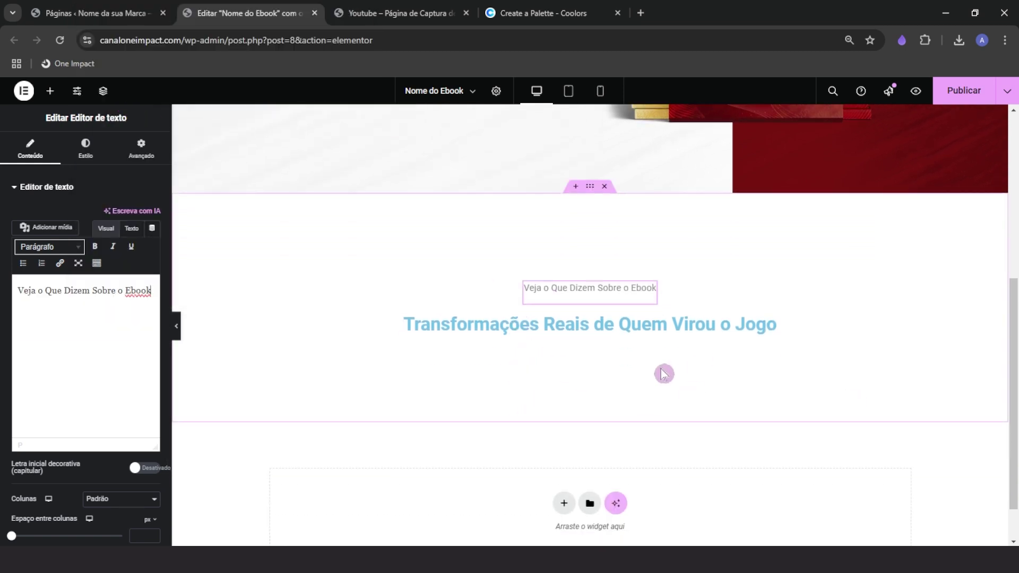
left_click(51, 92)
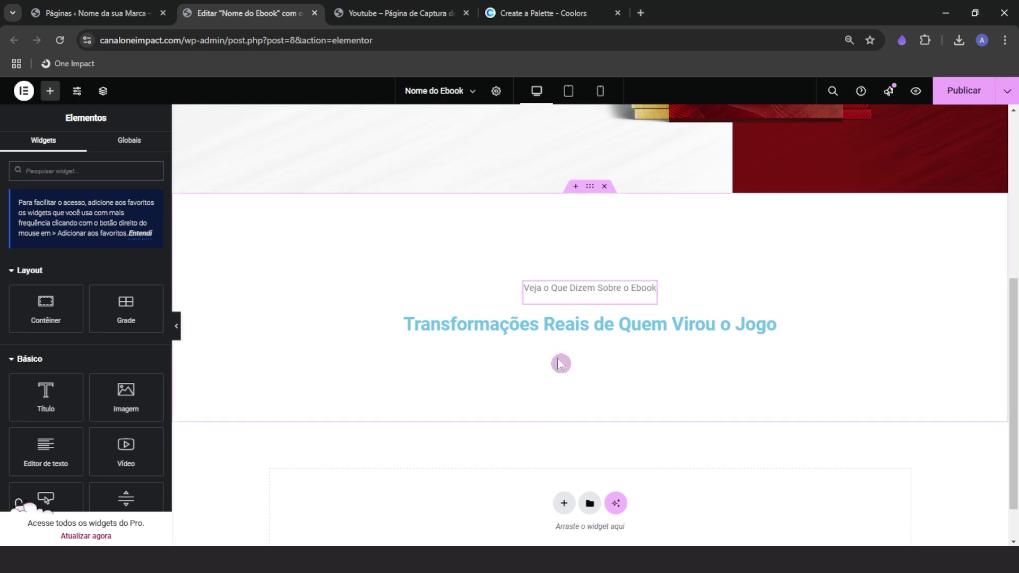
Copy the HORA DE VIRAR O JOGO heading and paste its style onto the testimonials heading
scroll(573, 393, "up", 1)
scroll(559, 412, "down", 1)
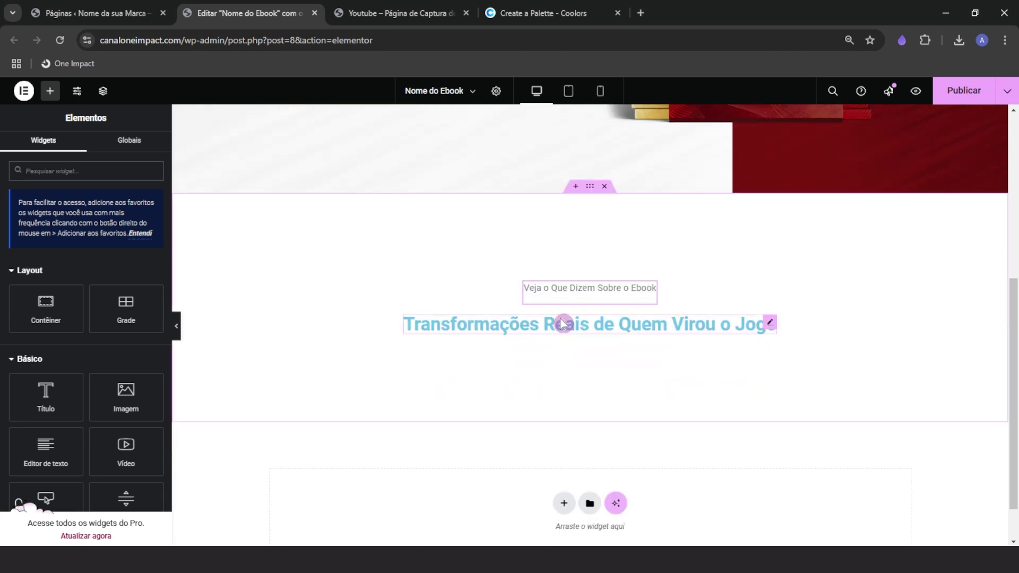
scroll(565, 361, "up", 5)
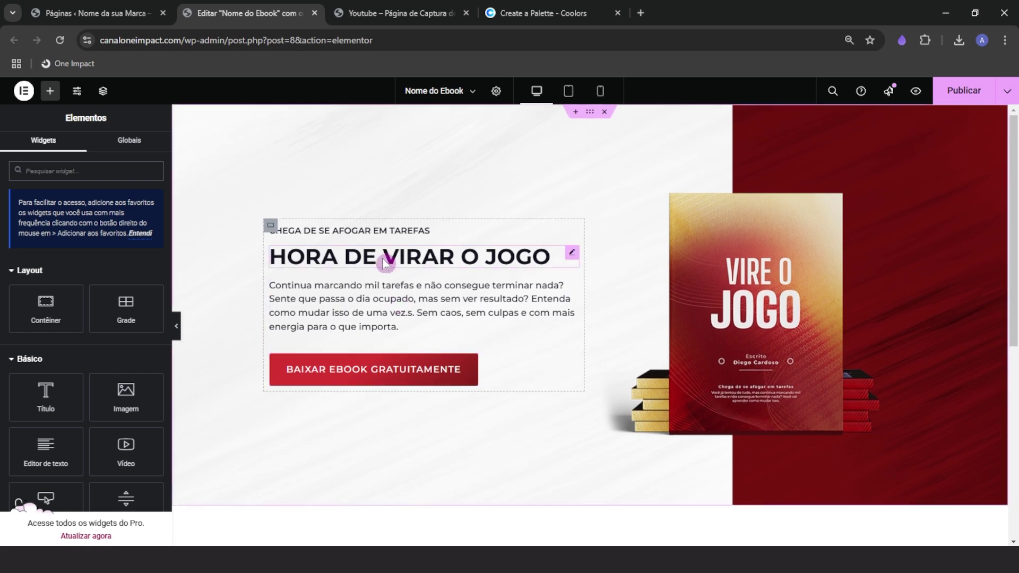
right_click(336, 259)
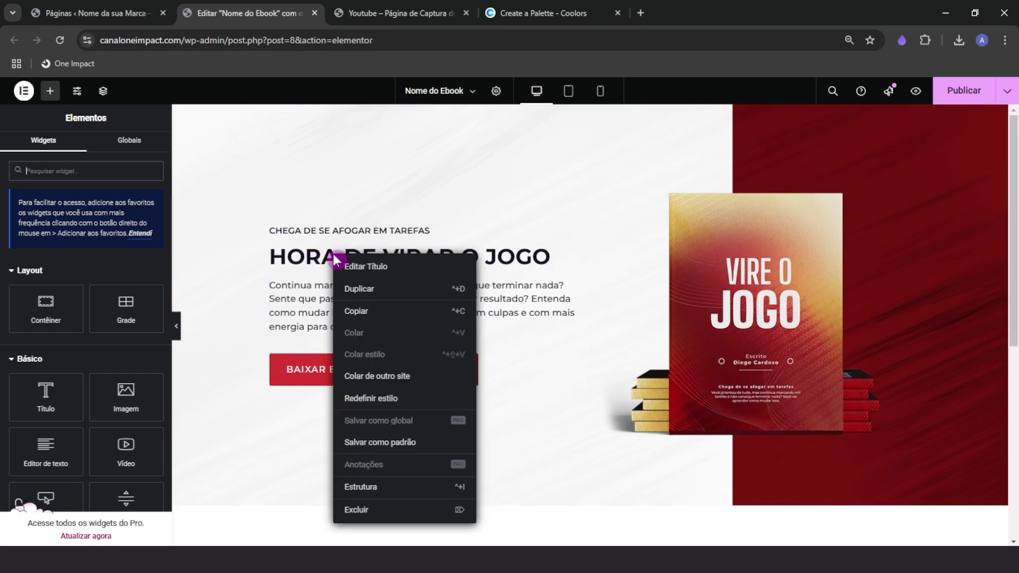
left_click(364, 316)
scroll(414, 352, "down", 3)
scroll(424, 360, "down", 1)
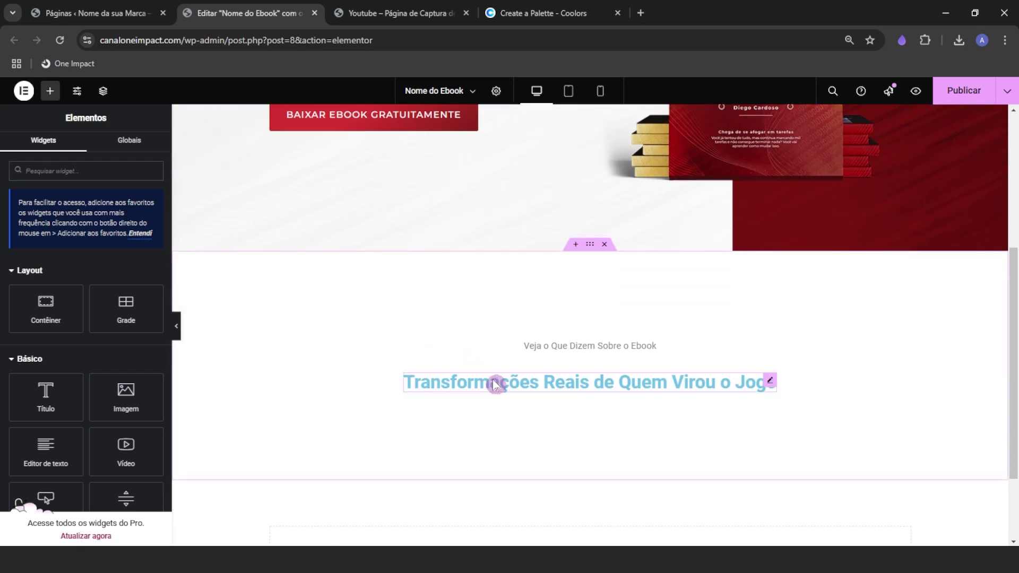
right_click(495, 383)
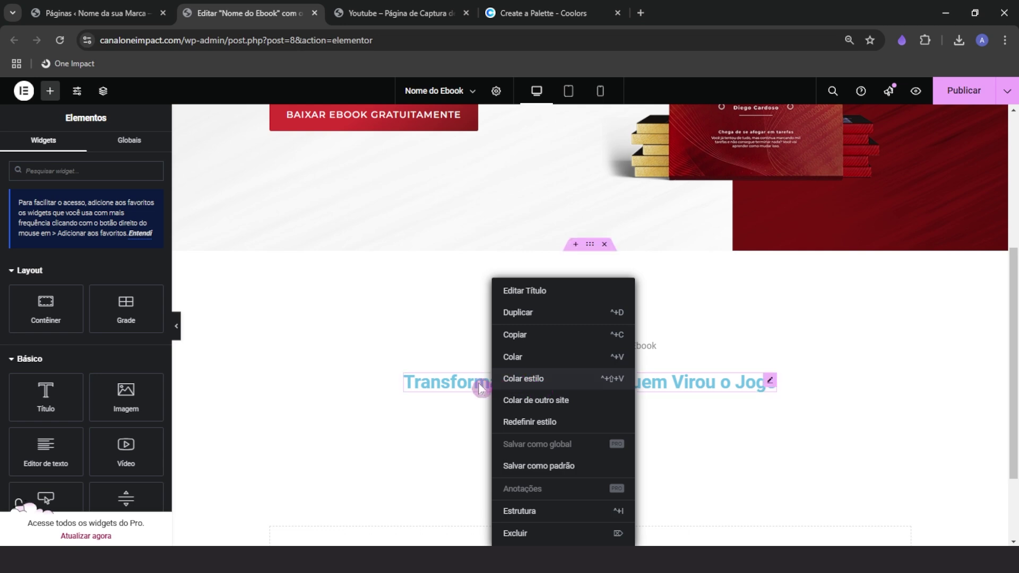
left_click(496, 381)
scroll(508, 403, "down", 1)
scroll(509, 404, "down", 1)
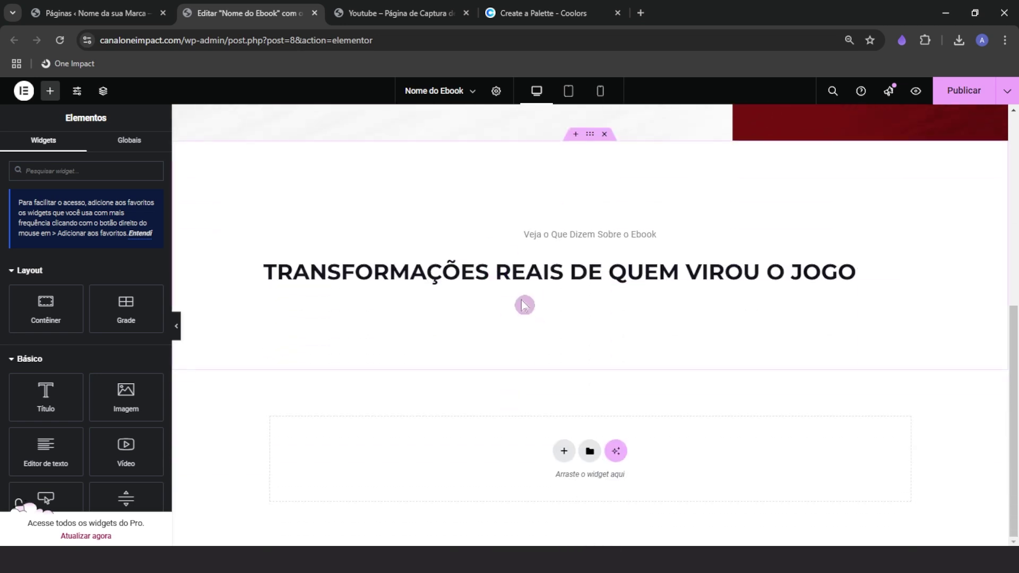
scroll(514, 311, "up", 1)
scroll(491, 324, "up", 3)
scroll(498, 343, "up", 2)
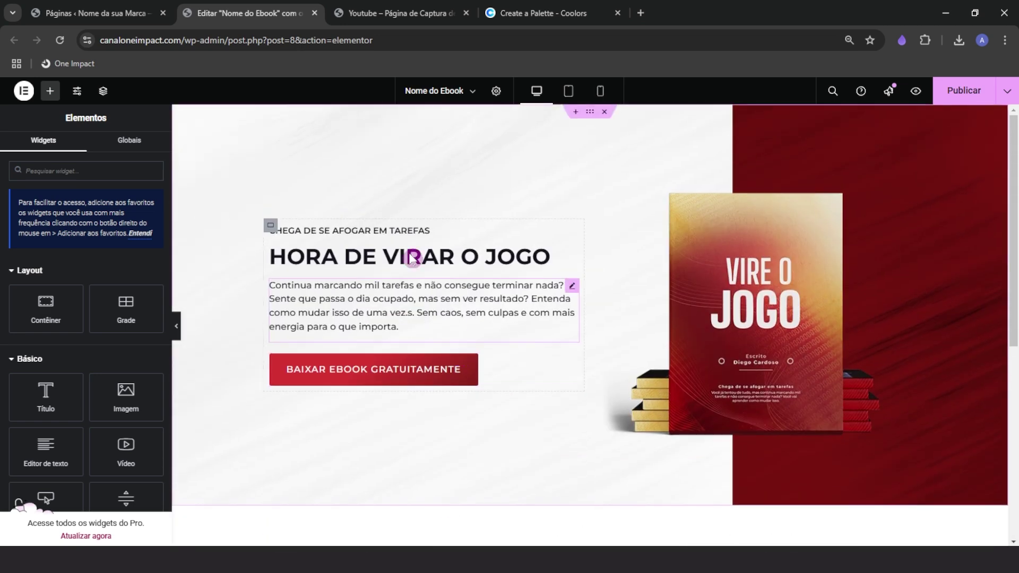
scroll(467, 329, "down", 3)
scroll(472, 334, "down", 2)
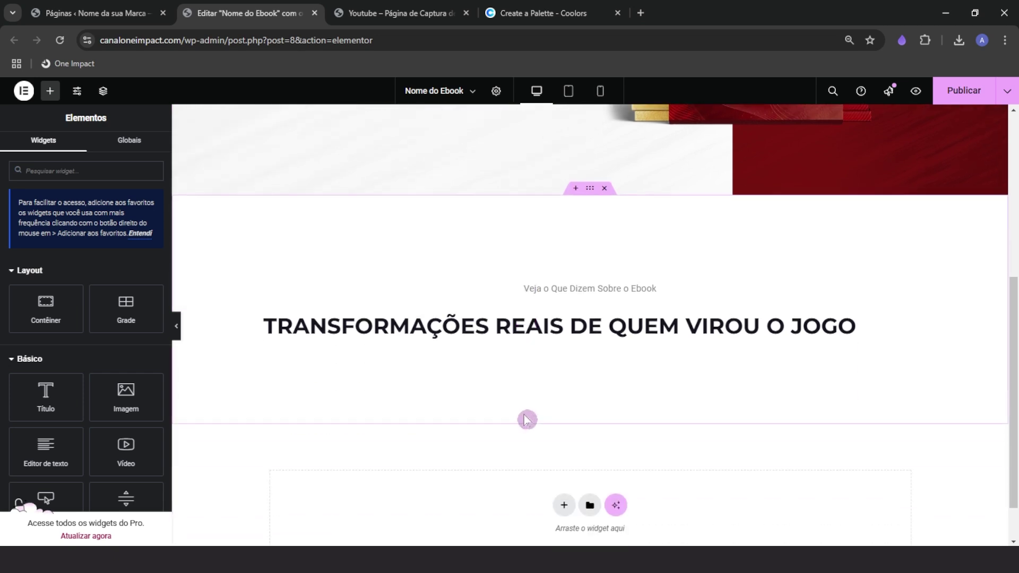
Centre-align the testimonials heading and lower its font size to 32 px
left_click(541, 309)
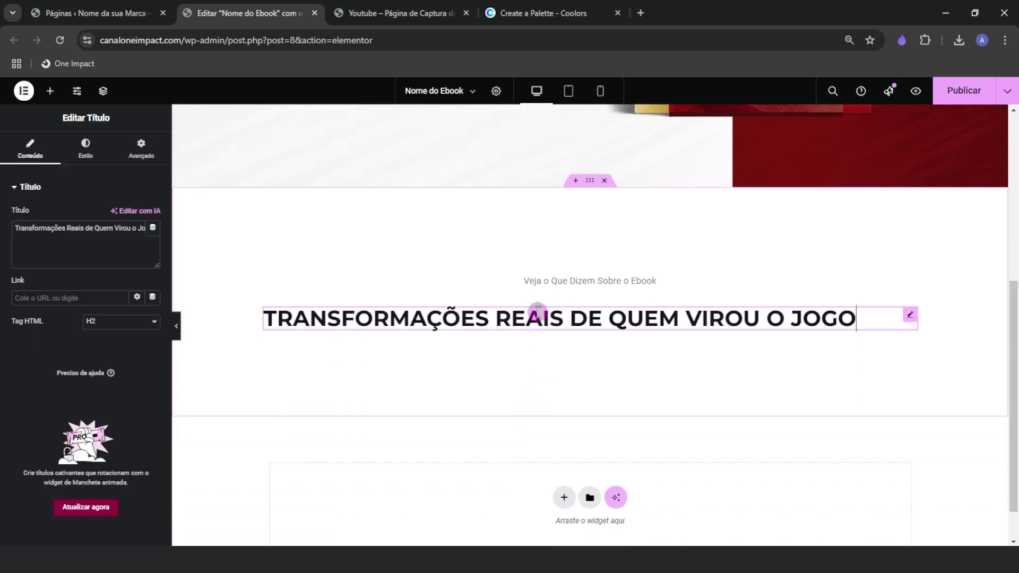
left_click(88, 155)
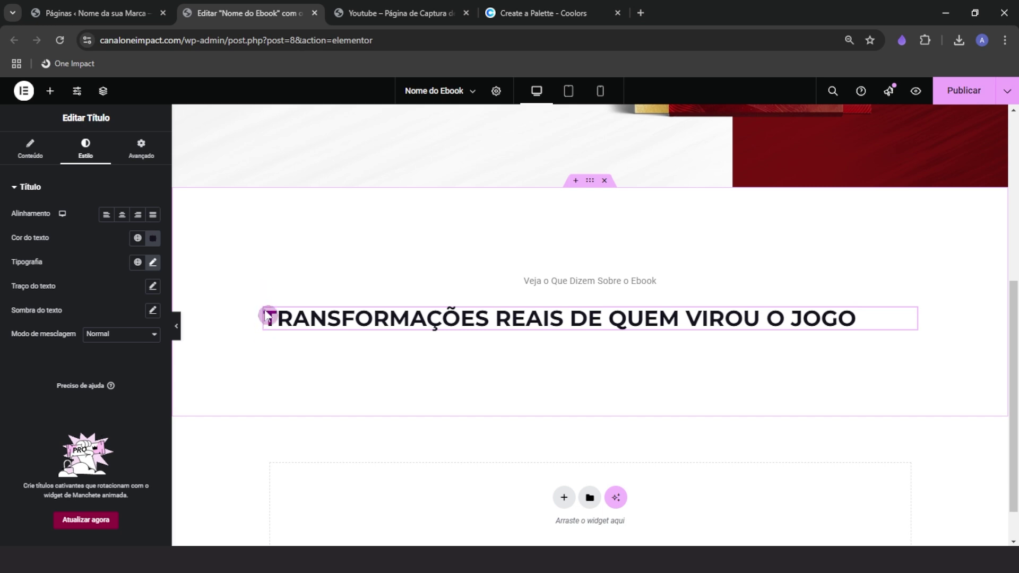
left_click(121, 214)
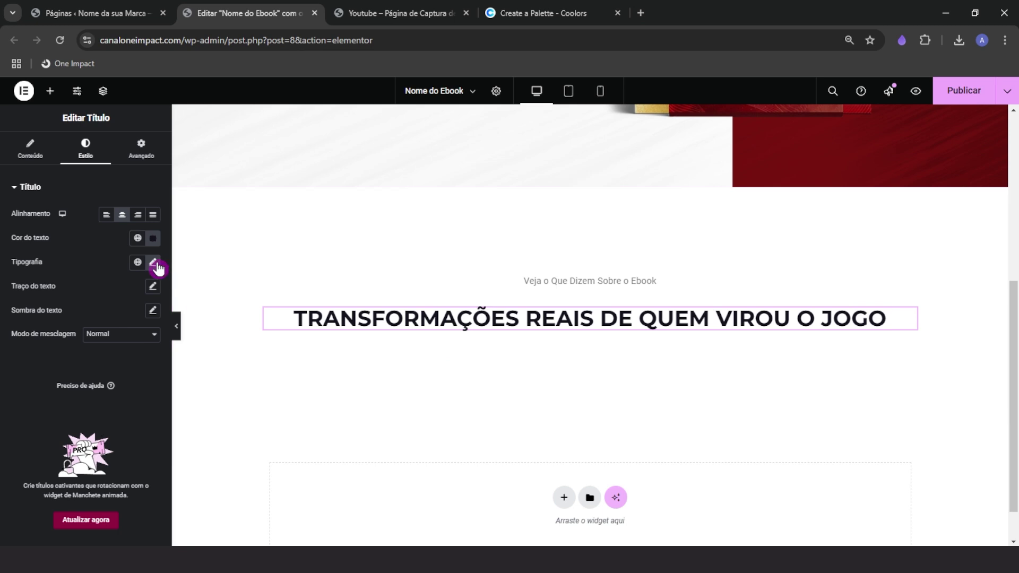
left_click(153, 262)
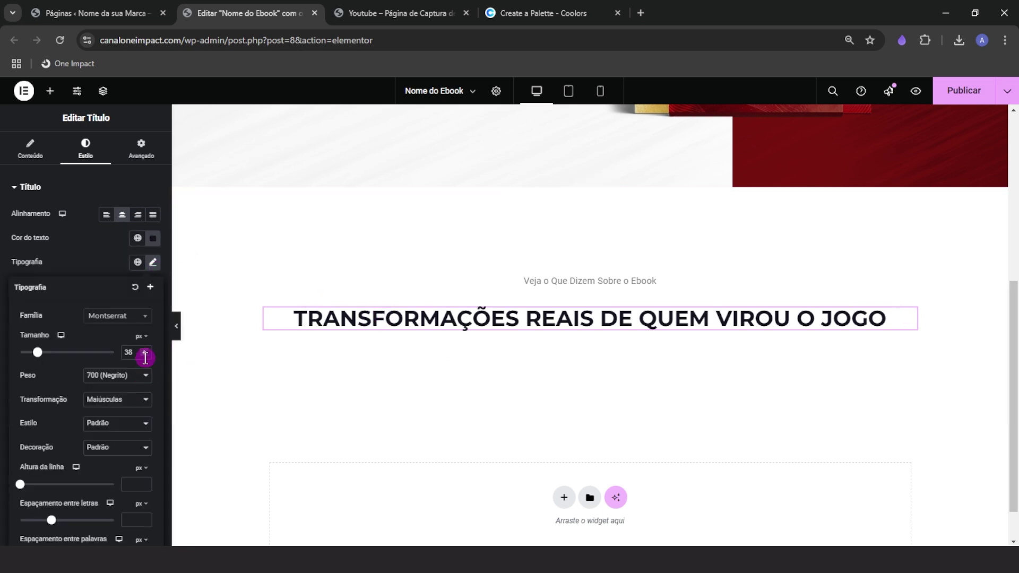
left_click(144, 355)
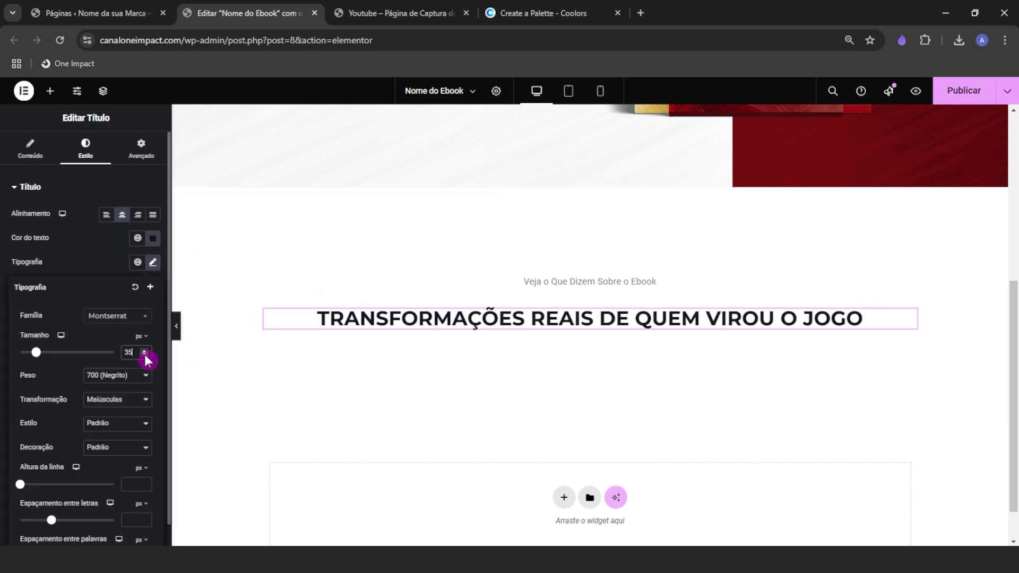
left_click(145, 356)
left_click(144, 355)
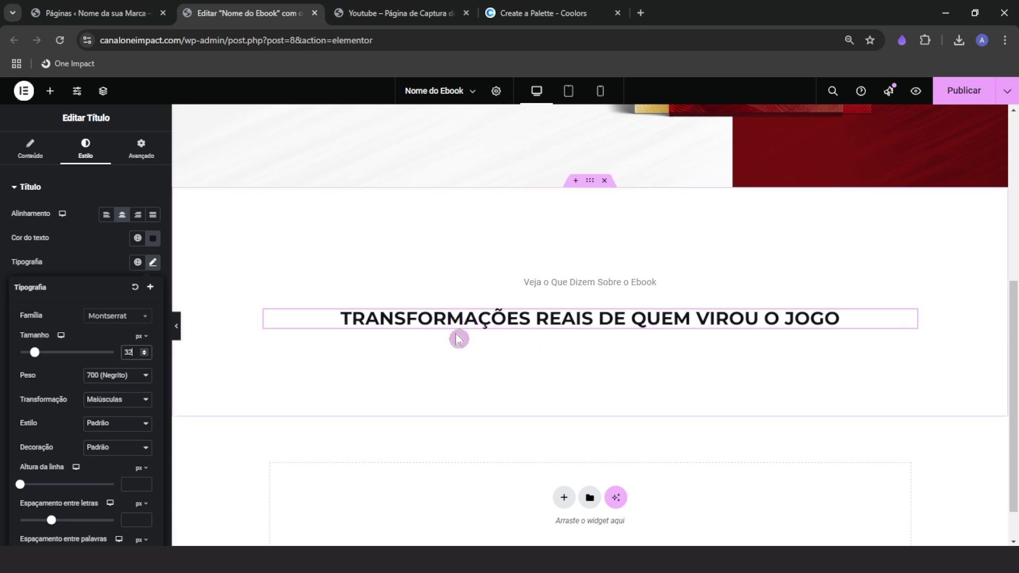
Narrow the heading to a 45% custom width so it wraps onto two lines
left_click(105, 260)
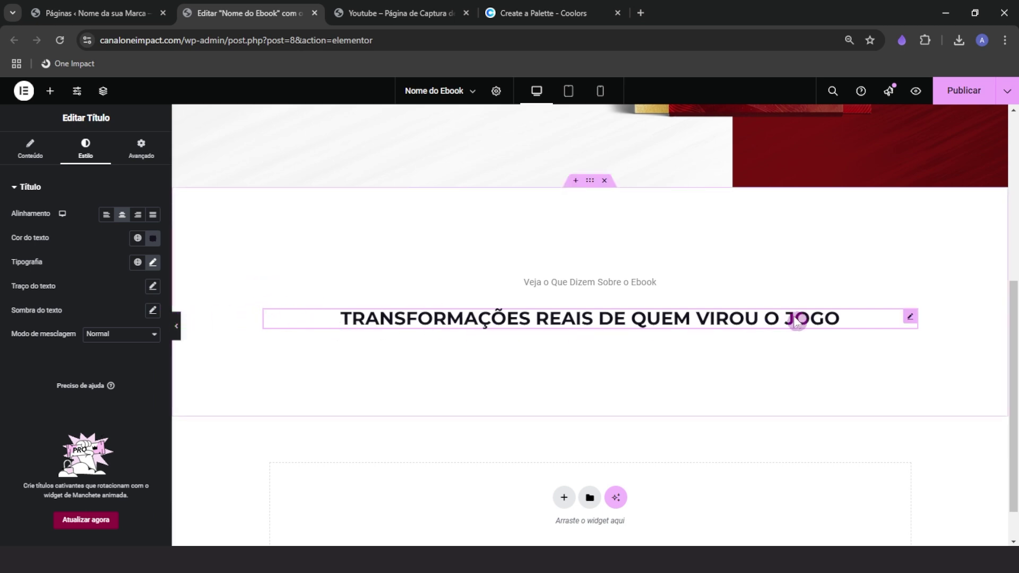
left_click(141, 148)
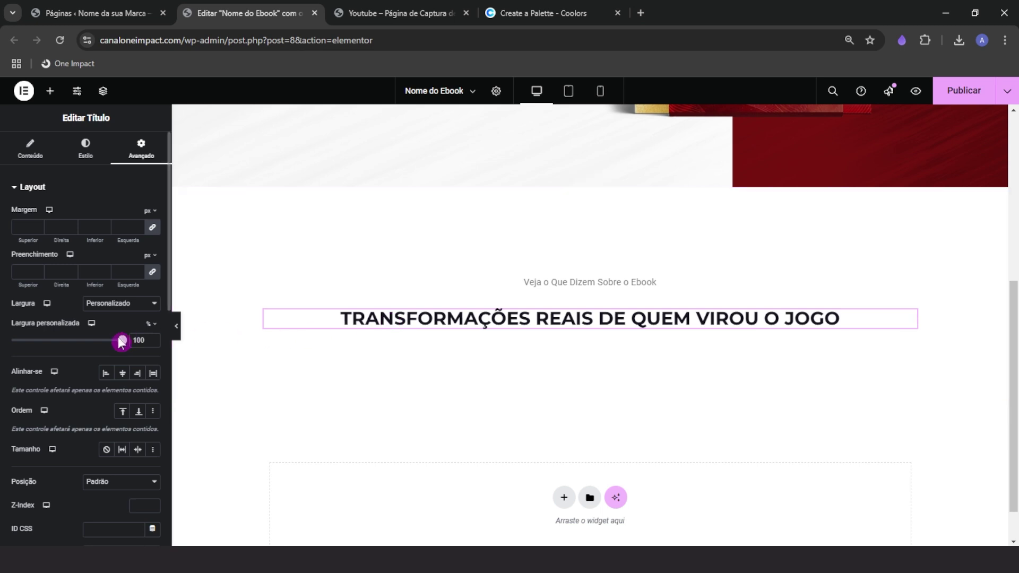
left_click_drag(118, 345, 60, 345)
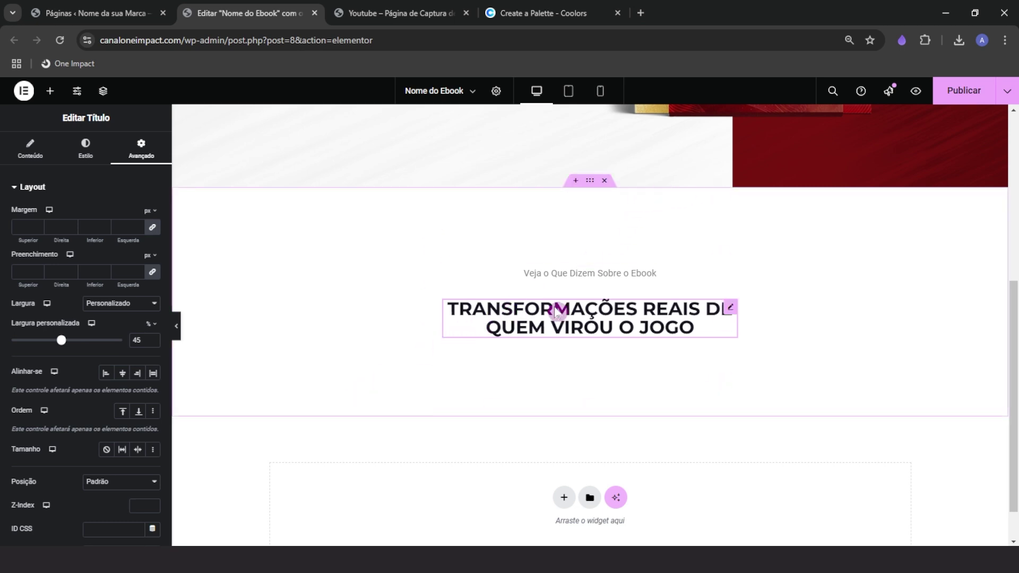
Copy the hero caption and paste its style onto the small testimonials label
left_click(559, 274)
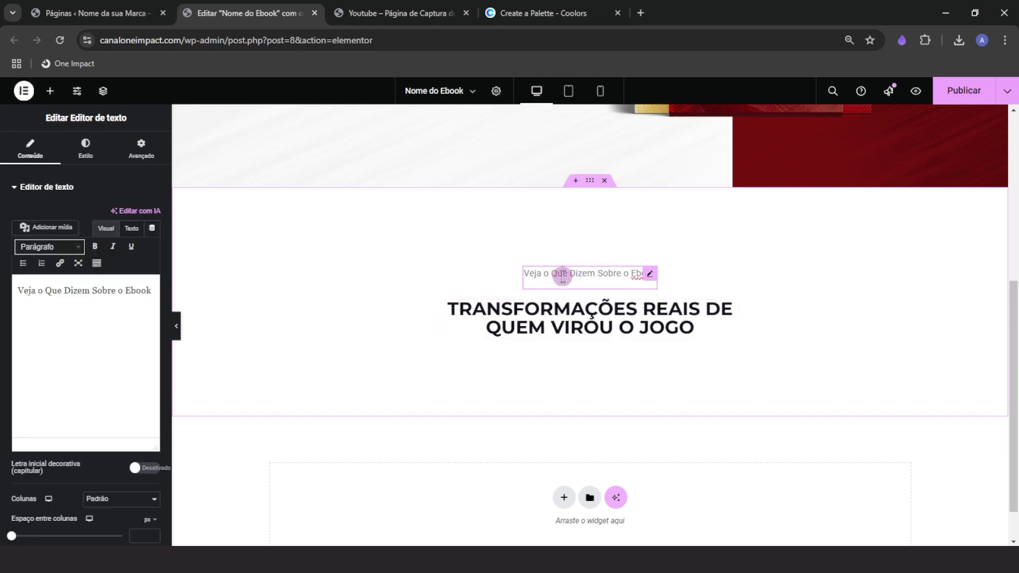
scroll(414, 391, "up", 4)
scroll(351, 217, "up", 2)
right_click(325, 227)
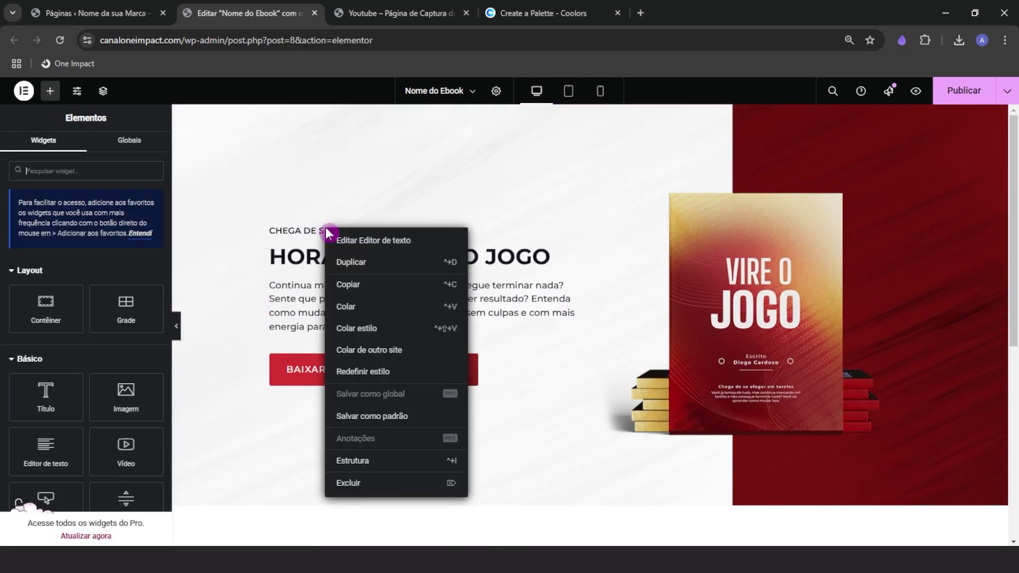
left_click(343, 288)
scroll(381, 354, "down", 1)
scroll(382, 355, "down", 4)
right_click(572, 275)
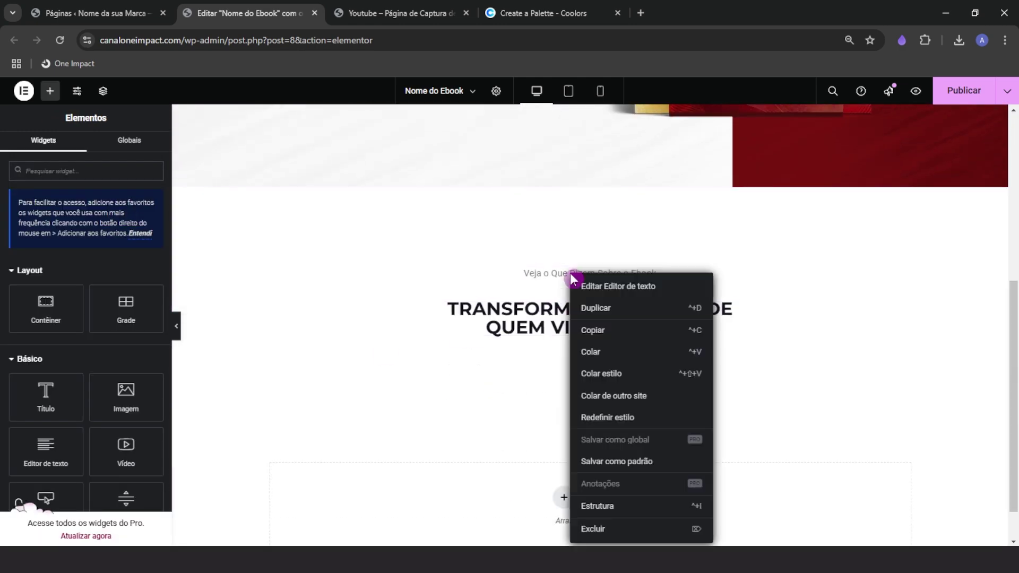
left_click(533, 373)
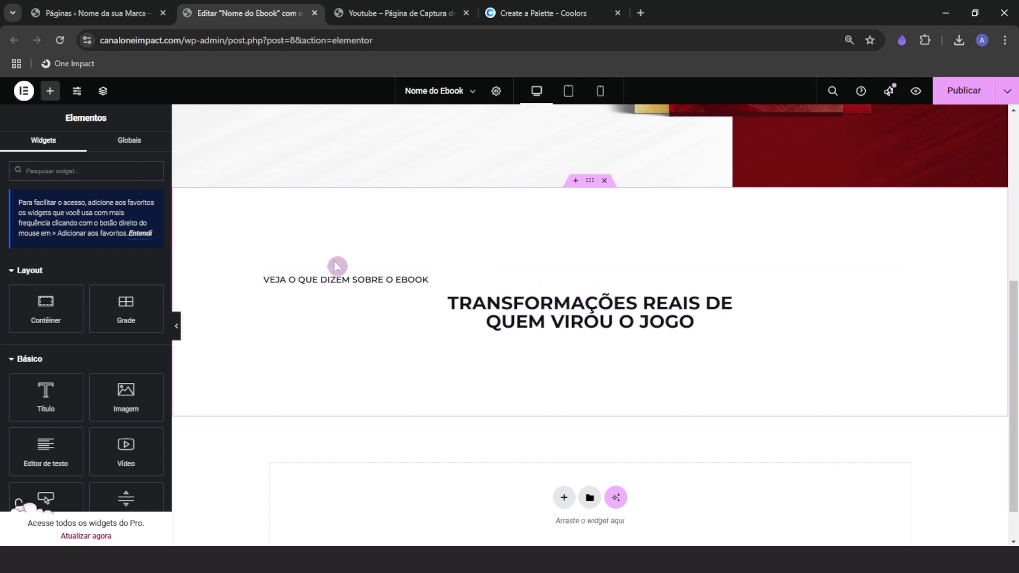
Check the hero caption's alignment, then centre-align the testimonials label
left_click(422, 281)
scroll(264, 355, "up", 5)
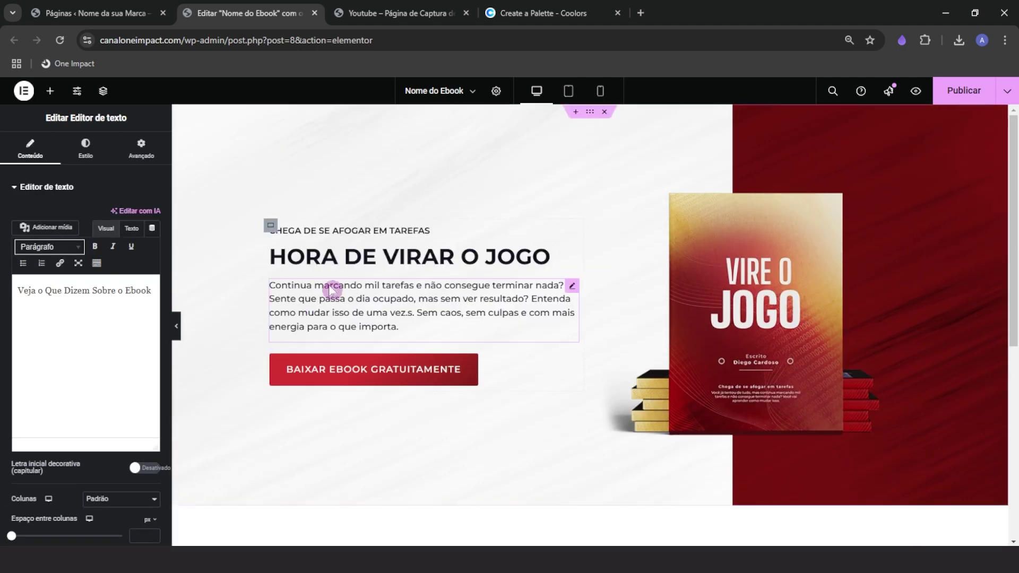
left_click(327, 234)
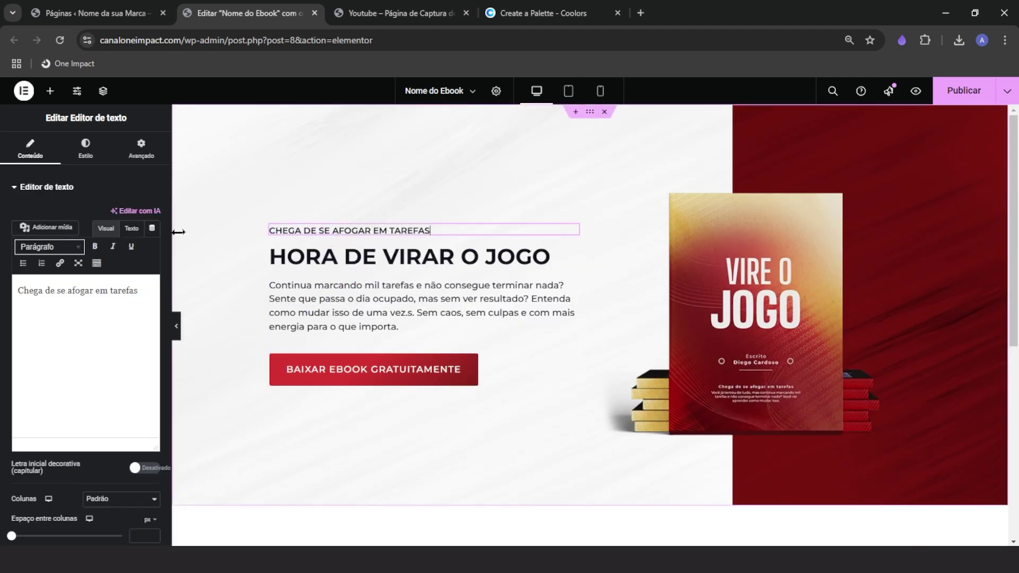
left_click(86, 149)
left_click(112, 222)
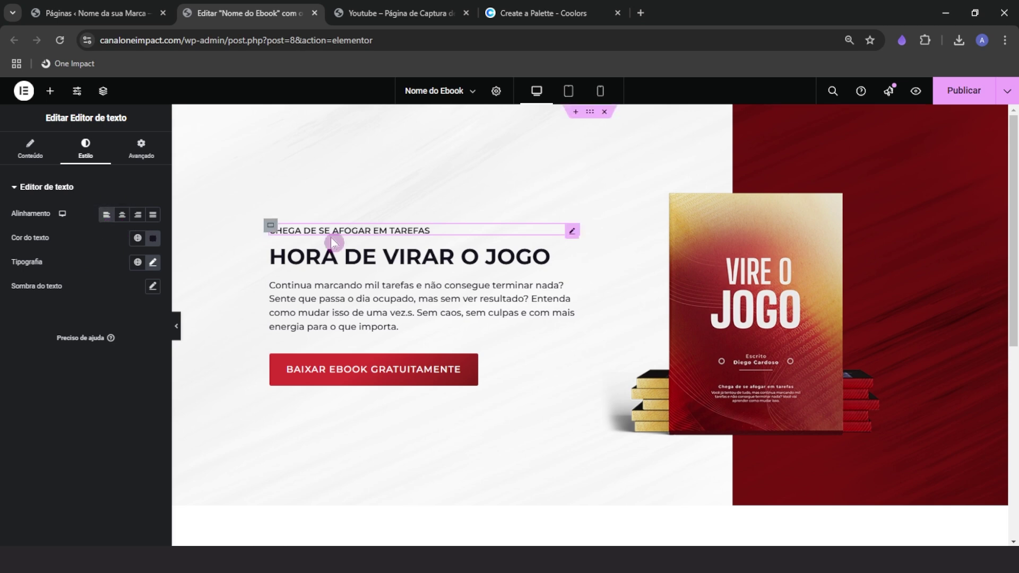
scroll(321, 339, "down", 7)
left_click(338, 281)
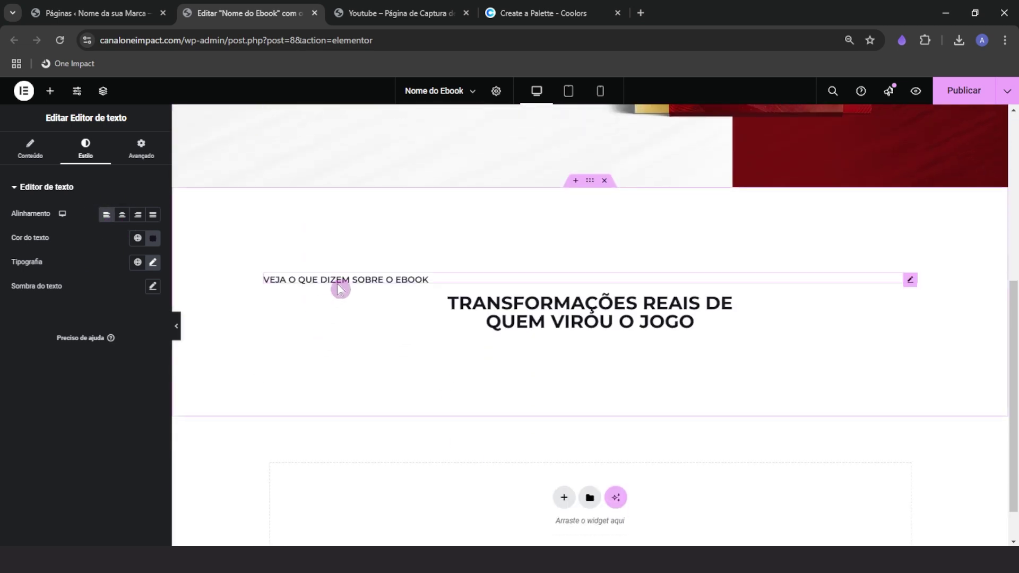
left_click(87, 151)
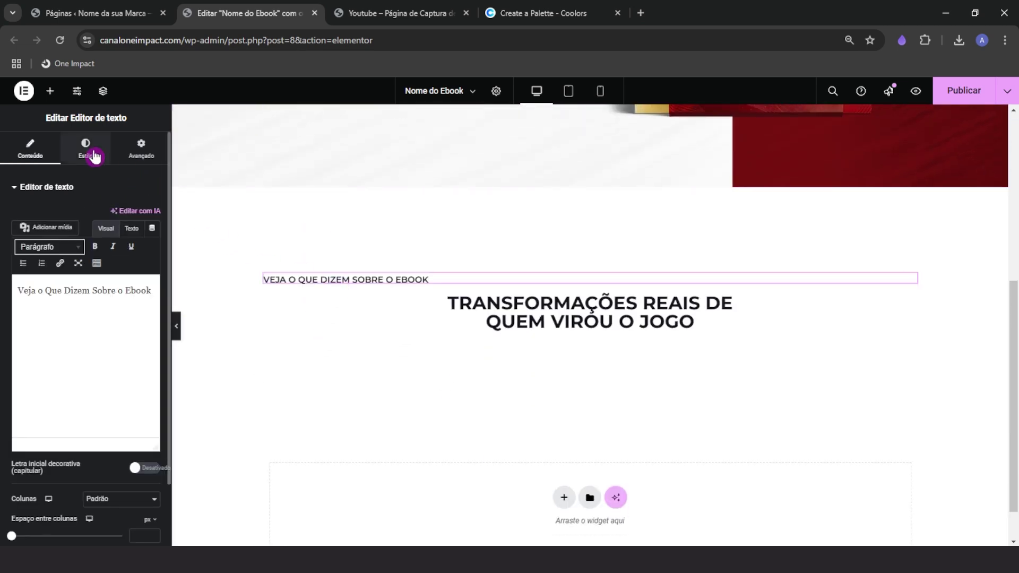
left_click(123, 217)
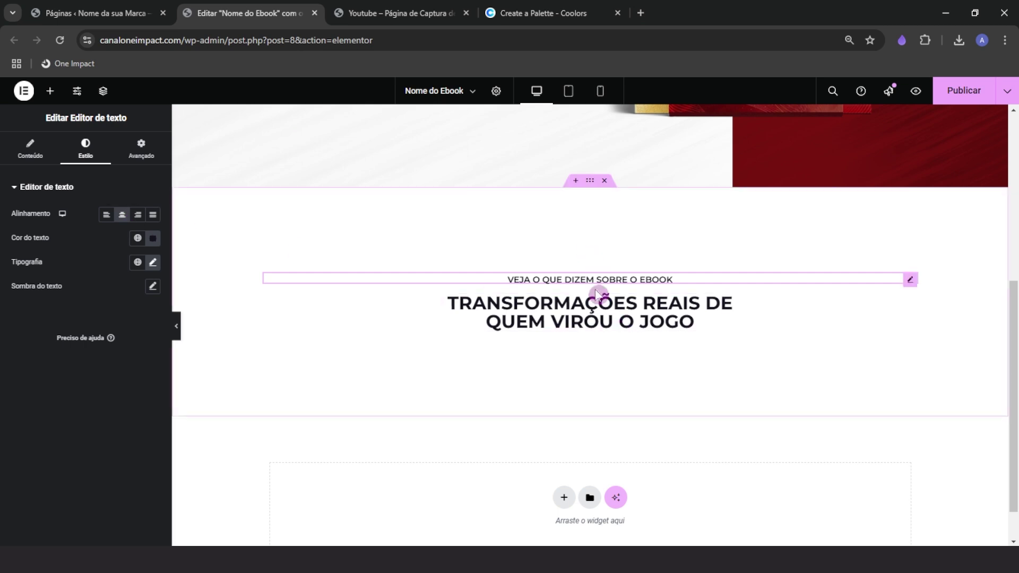
Set the custom width of both the label and the heading to 50%
left_click(141, 150)
left_click_drag(88, 346, 56, 352)
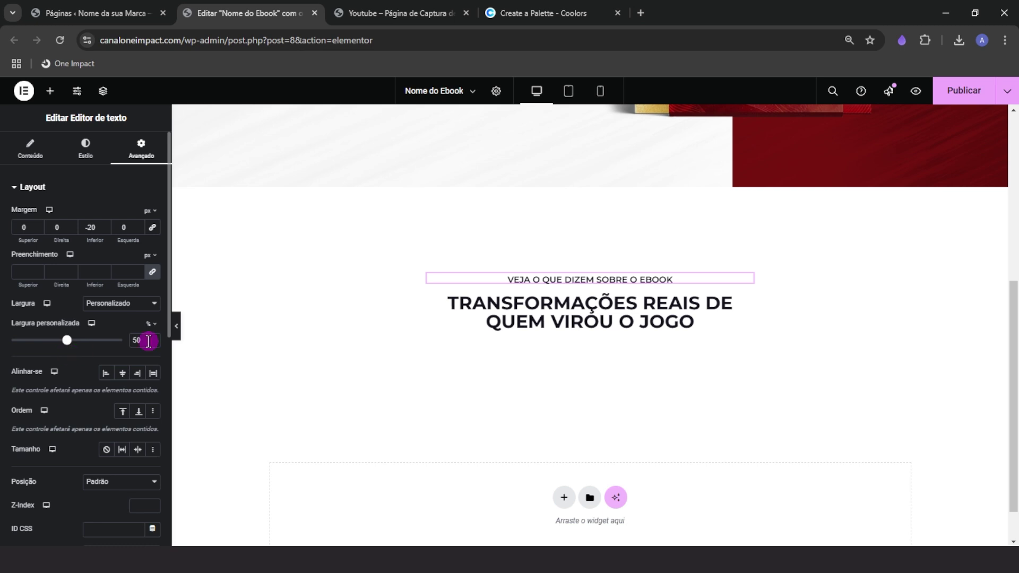
left_click(525, 313)
left_click(144, 344)
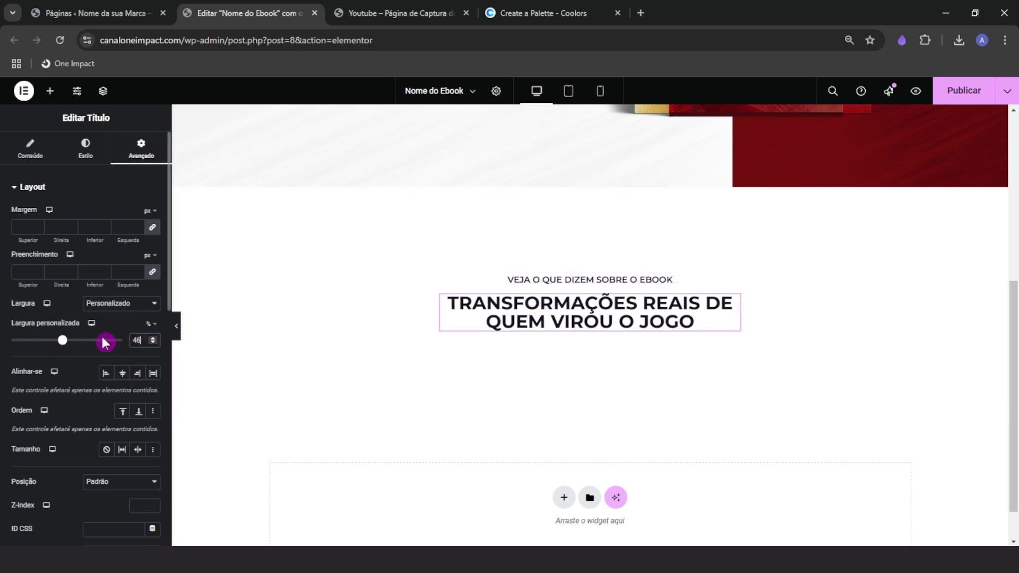
type("50")
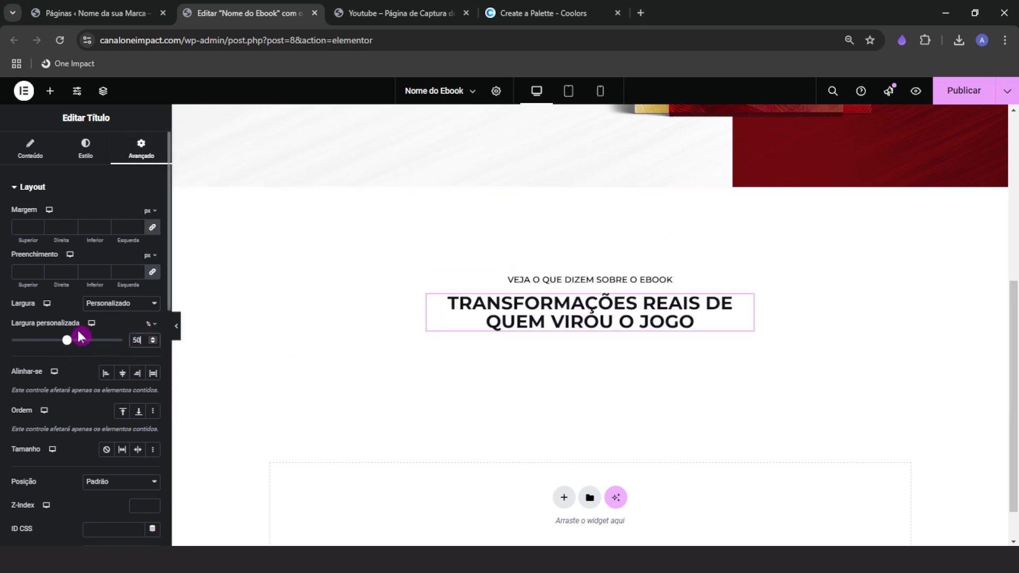
left_click(51, 97)
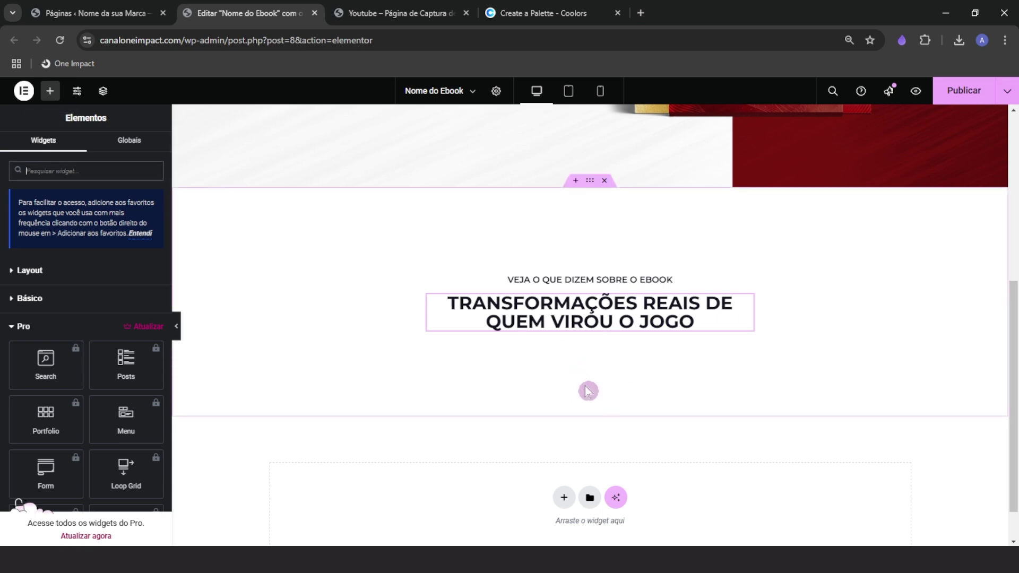
left_click(382, 15)
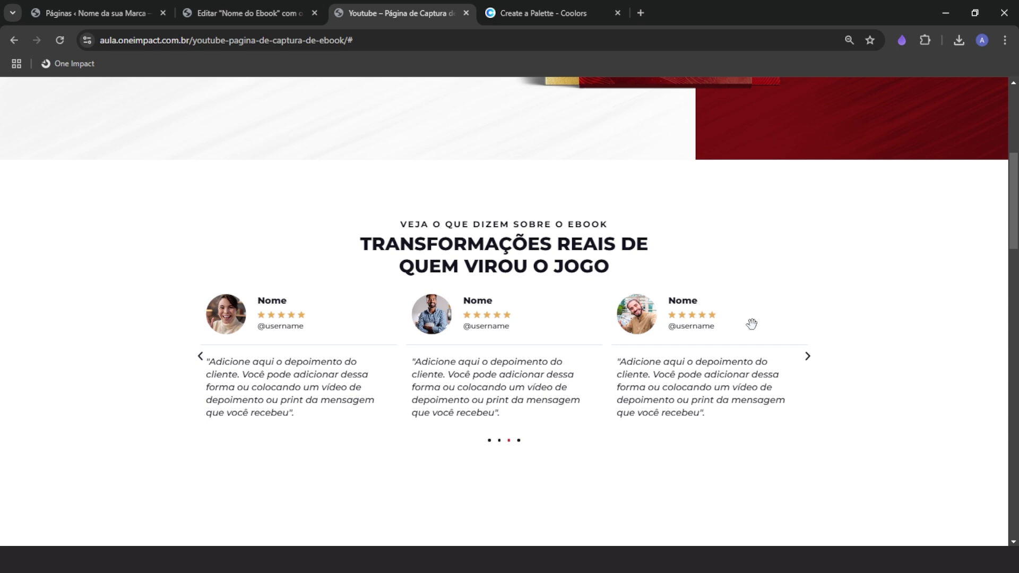
left_click(255, 12)
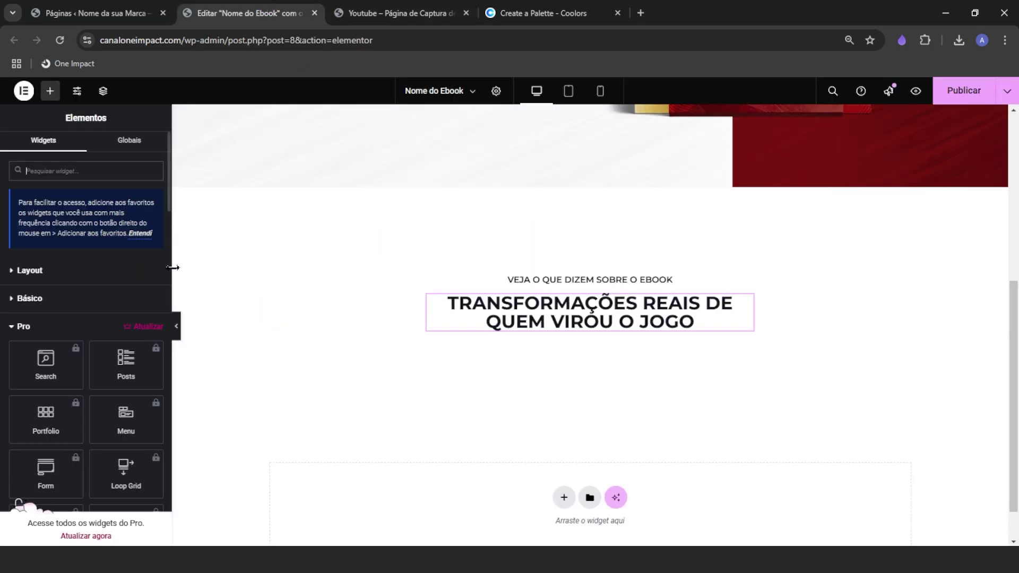
left_click(418, 6)
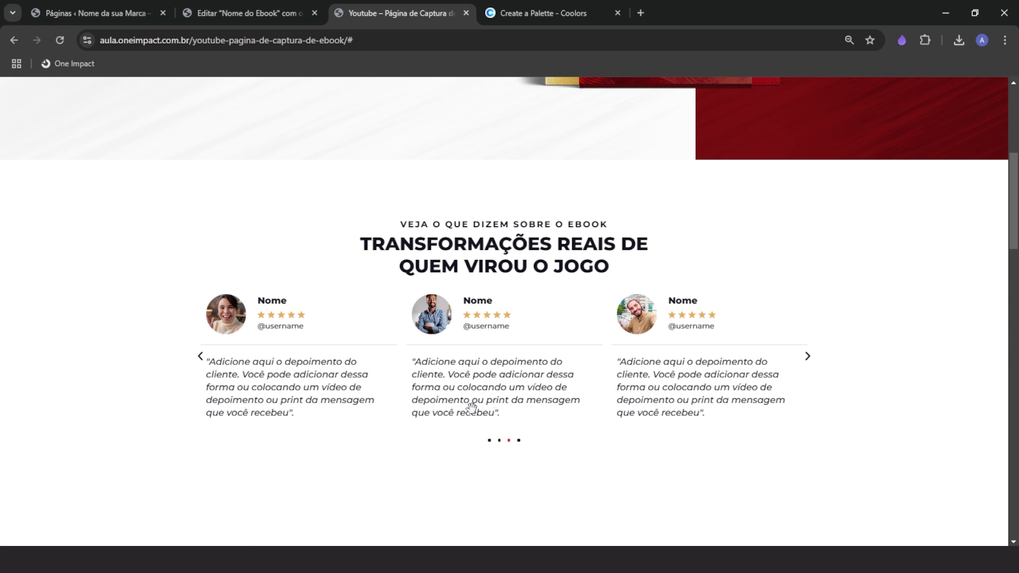
left_click(223, 6)
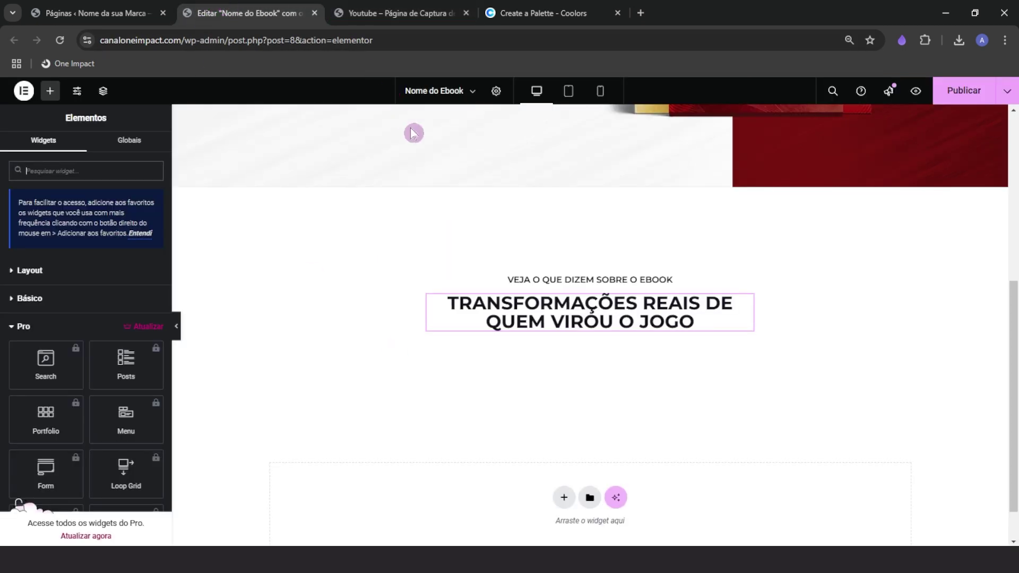
Search 'depo' and add a Depoimento testimonial widget below the heading
left_click(59, 326)
left_click(49, 169)
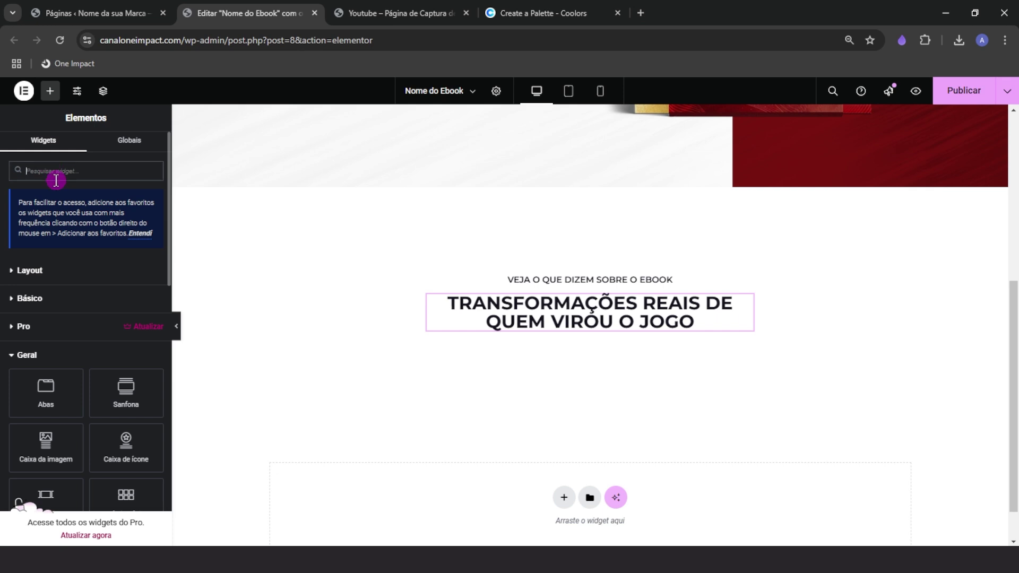
type("depoi")
left_click_drag(56, 258, 548, 321)
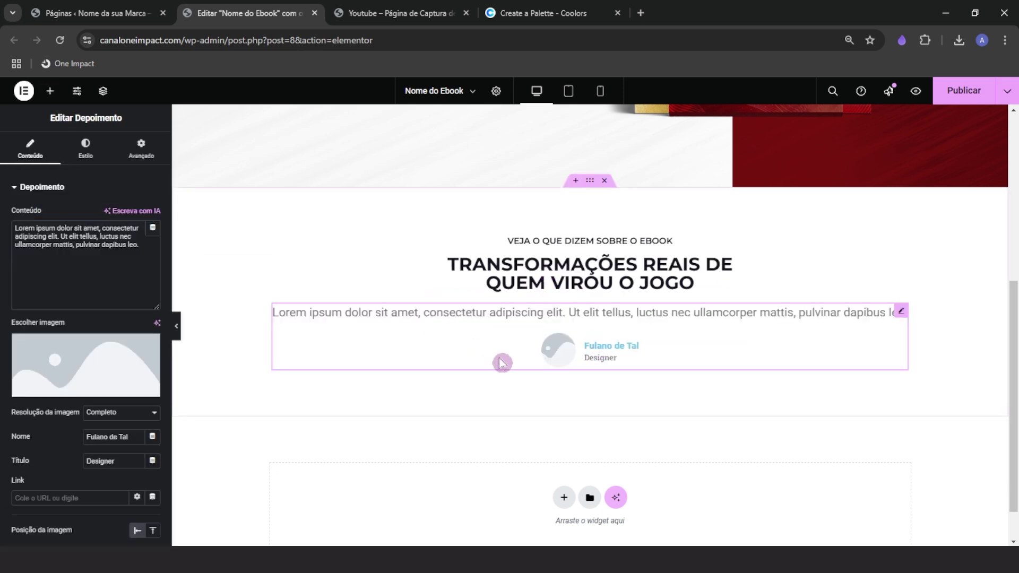
Compare with the reference page's testimonials, then inspect the placeholder text and client name
left_click(376, 12)
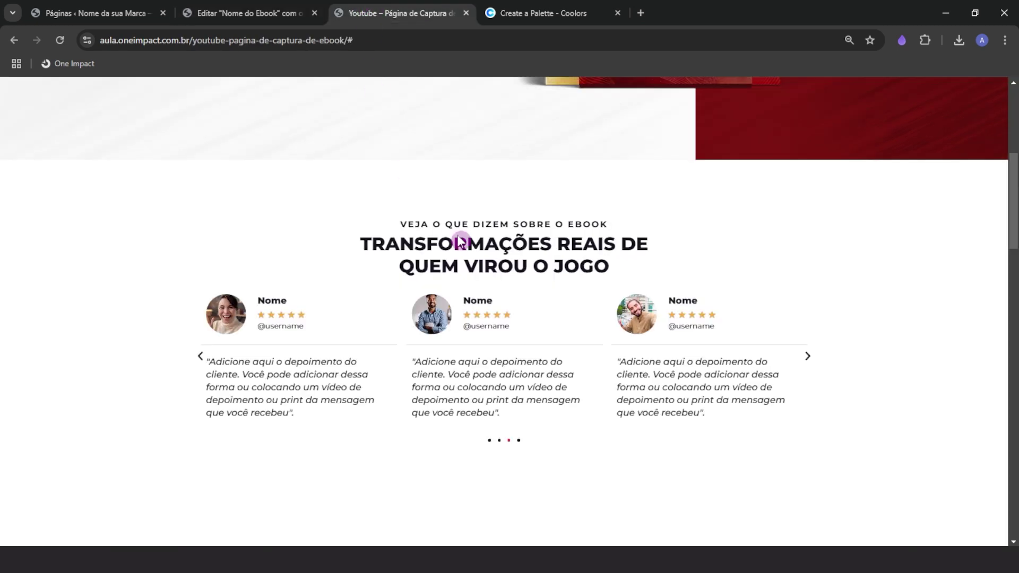
left_click(807, 351)
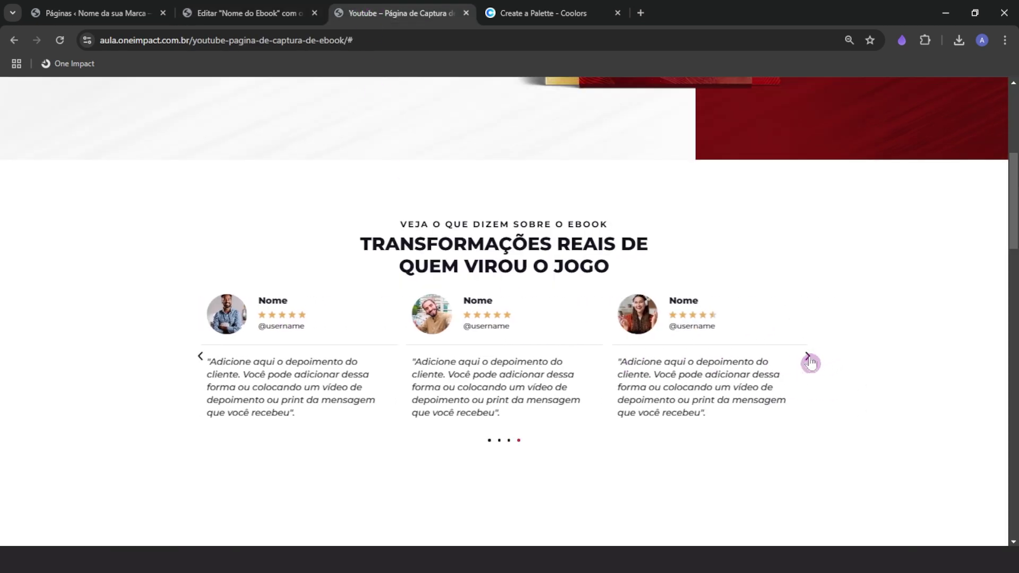
left_click(249, 13)
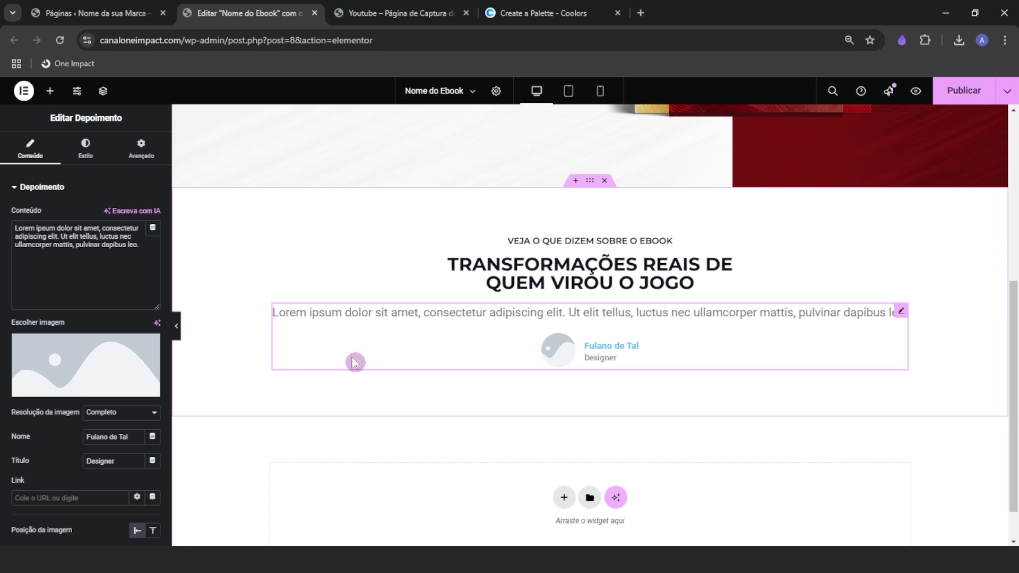
double_click(77, 262)
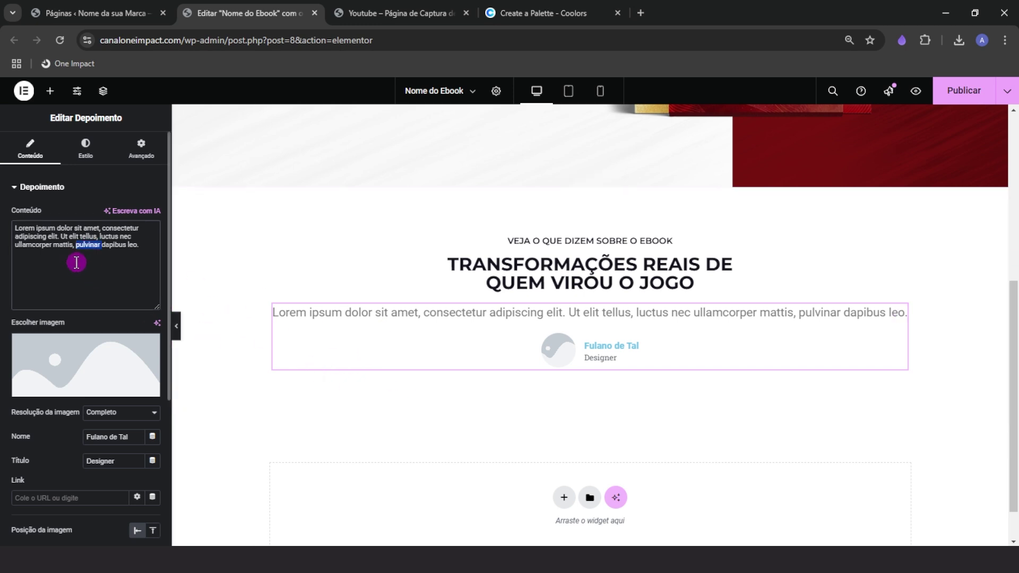
key("ctrl+a")
key("ctrl")
mouse_move(47, 380)
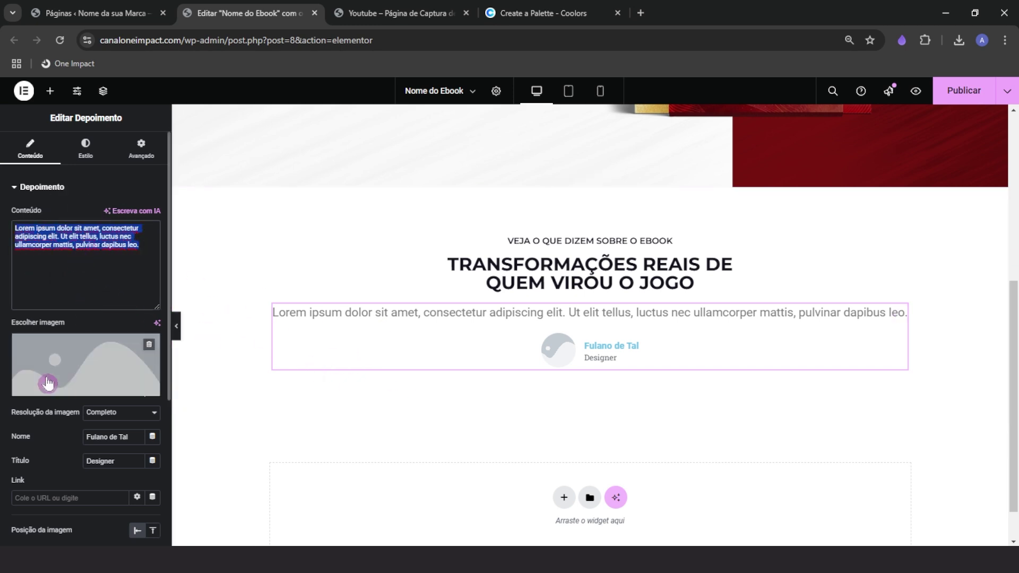
key("ctrl")
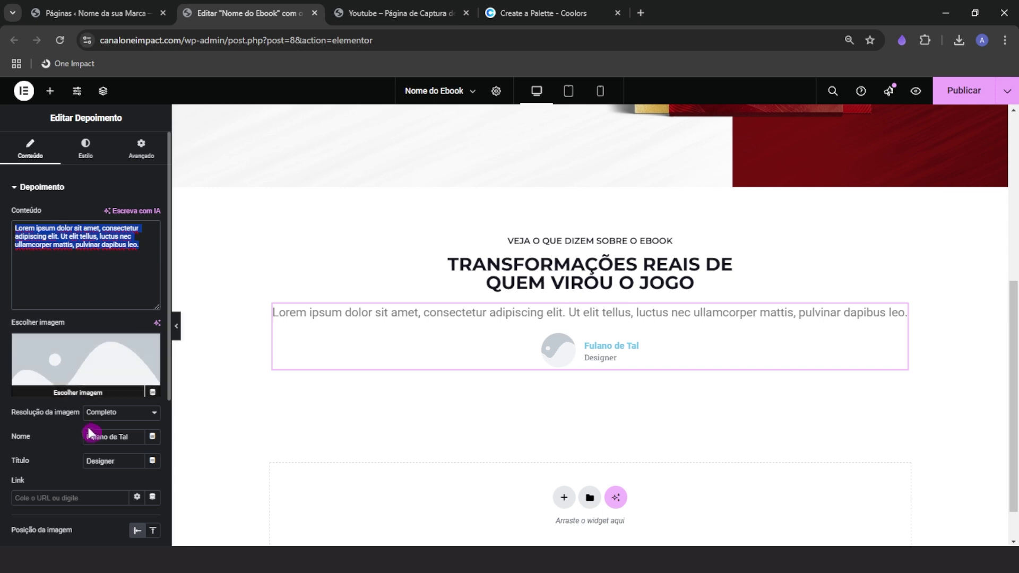
double_click(96, 431)
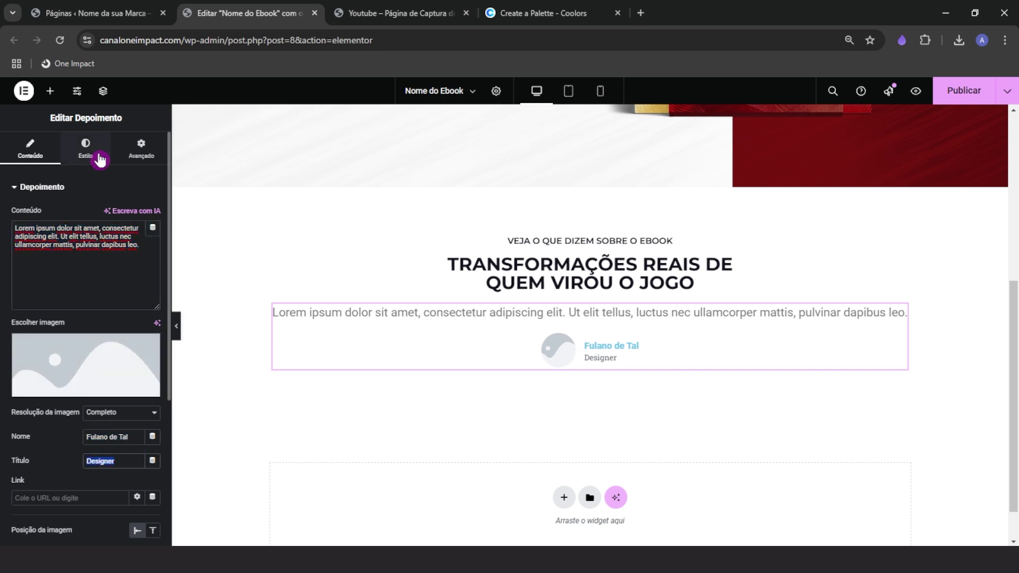
Look through the testimonial's Estilo and Avançado settings, ending back on Conteúdo
left_click(68, 158)
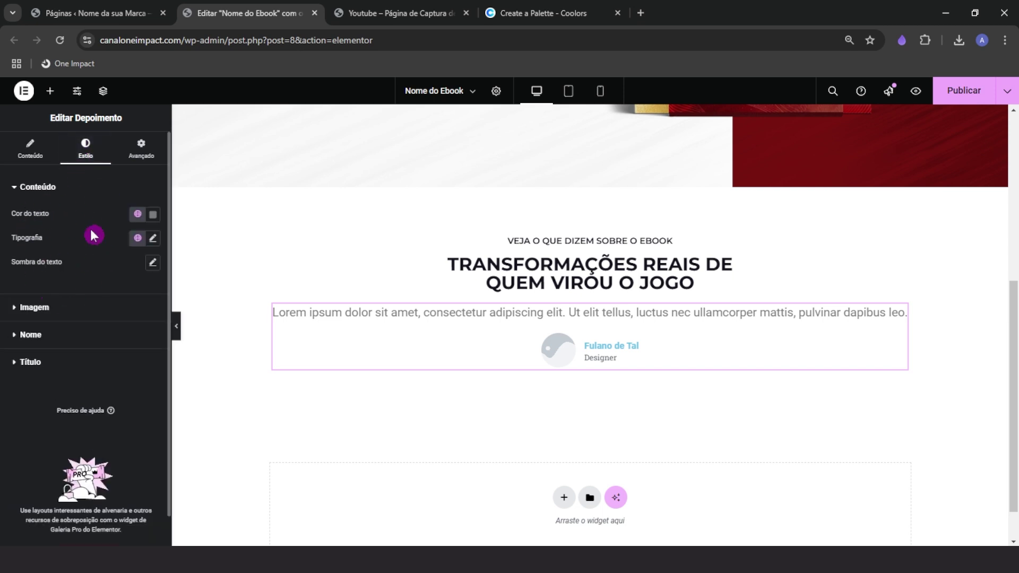
left_click(129, 159)
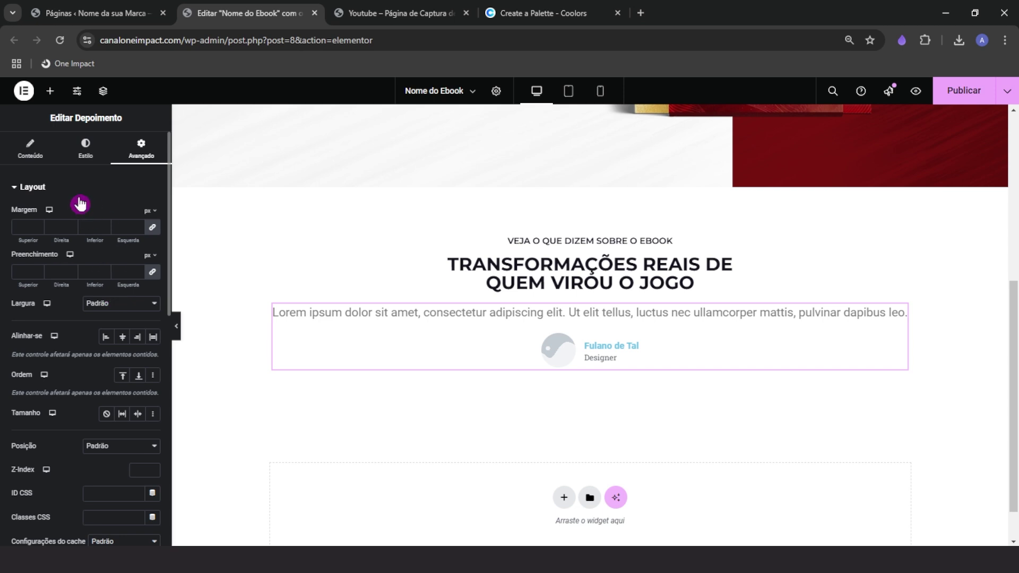
left_click(85, 150)
left_click(30, 150)
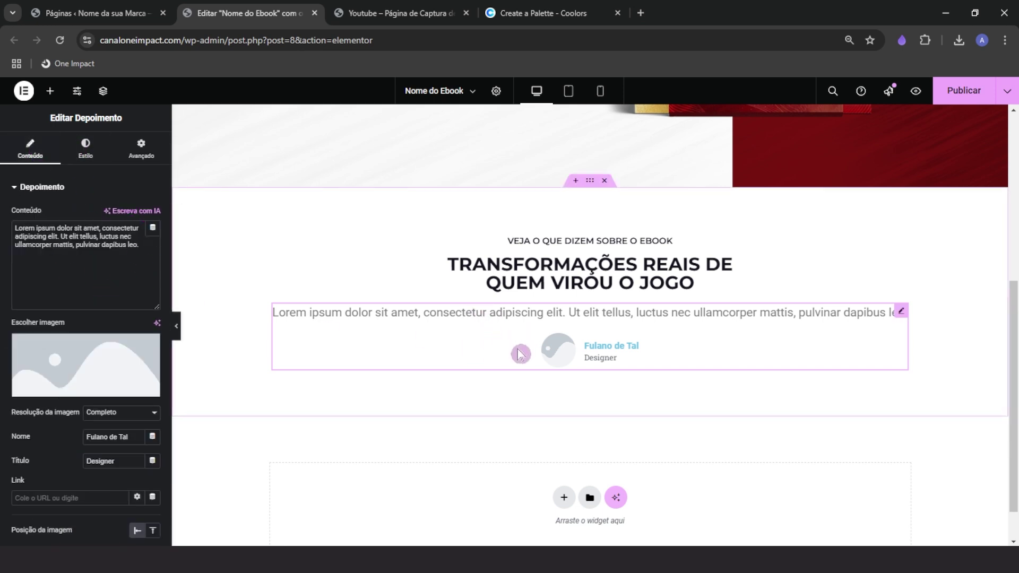
Slide through the reference page's testimonial cards, then return to the editor
left_click(363, 10)
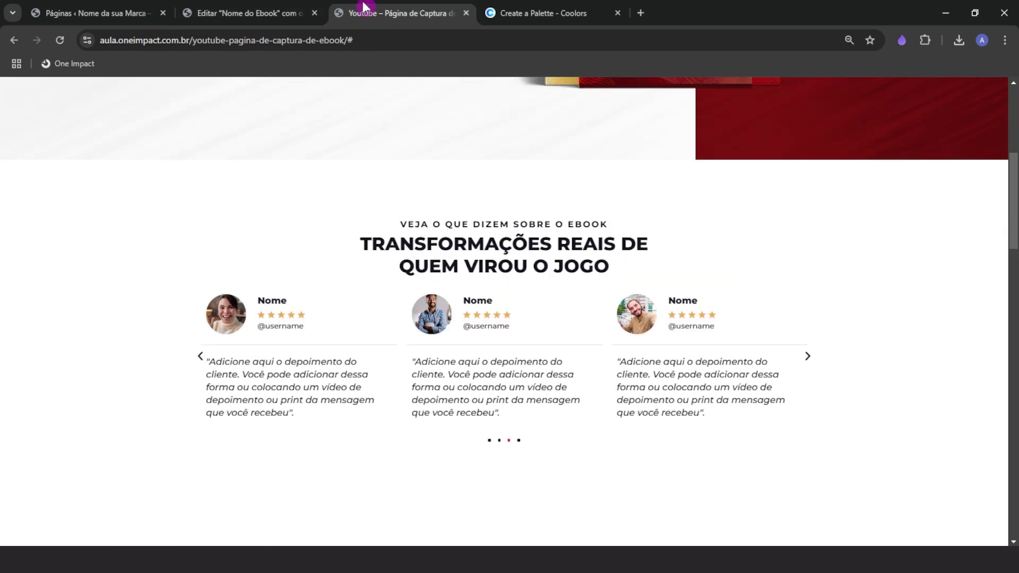
left_click_drag(602, 320, 509, 350)
left_click(743, 254)
left_click_drag(663, 366, 531, 381)
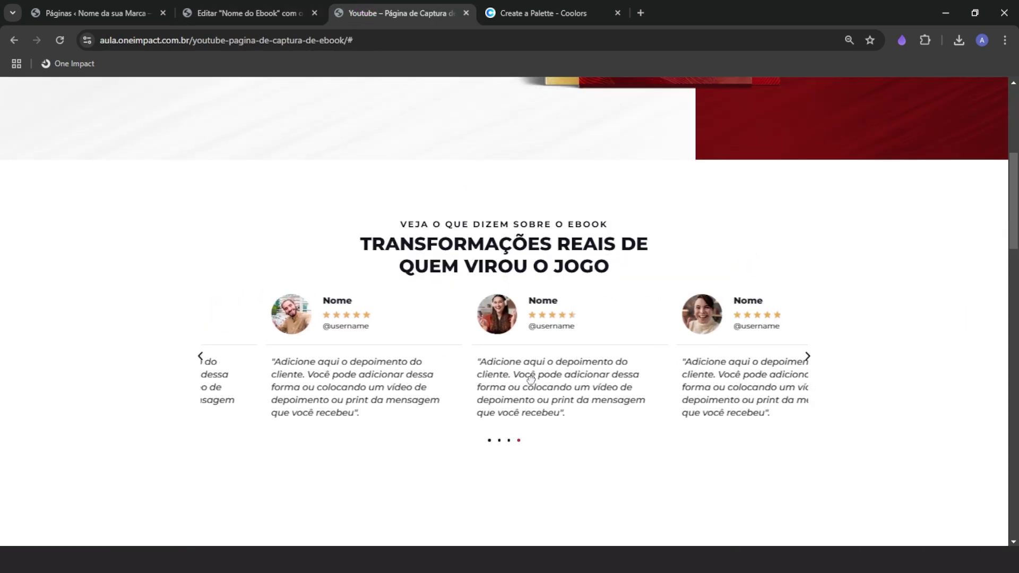
left_click_drag(648, 386, 561, 385)
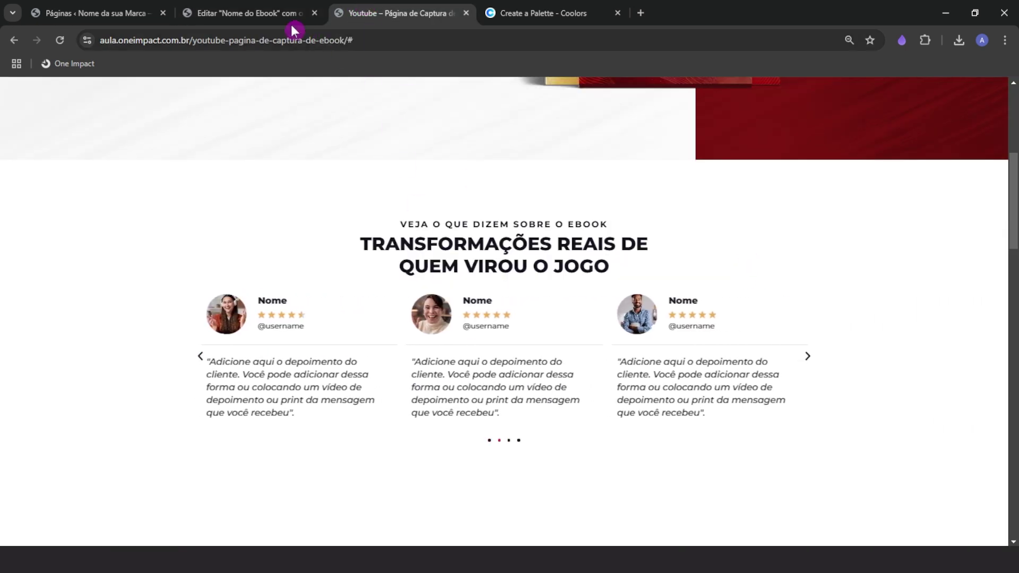
left_click(291, 22)
Browse the Pro widgets in the Elementos panel, then switch to the WordPress Pages list
left_click(50, 90)
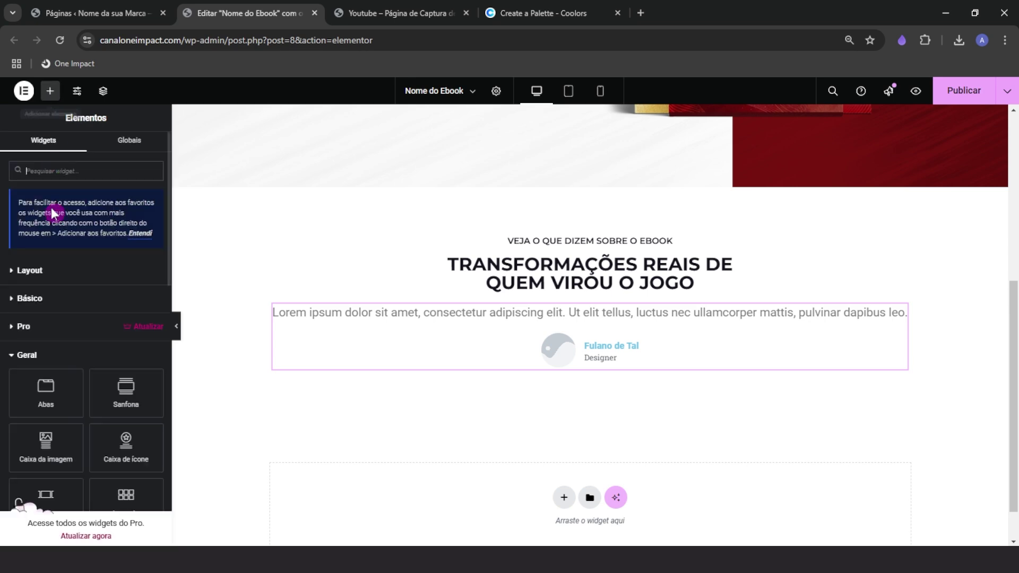
left_click(41, 327)
scroll(42, 328, "down", 3)
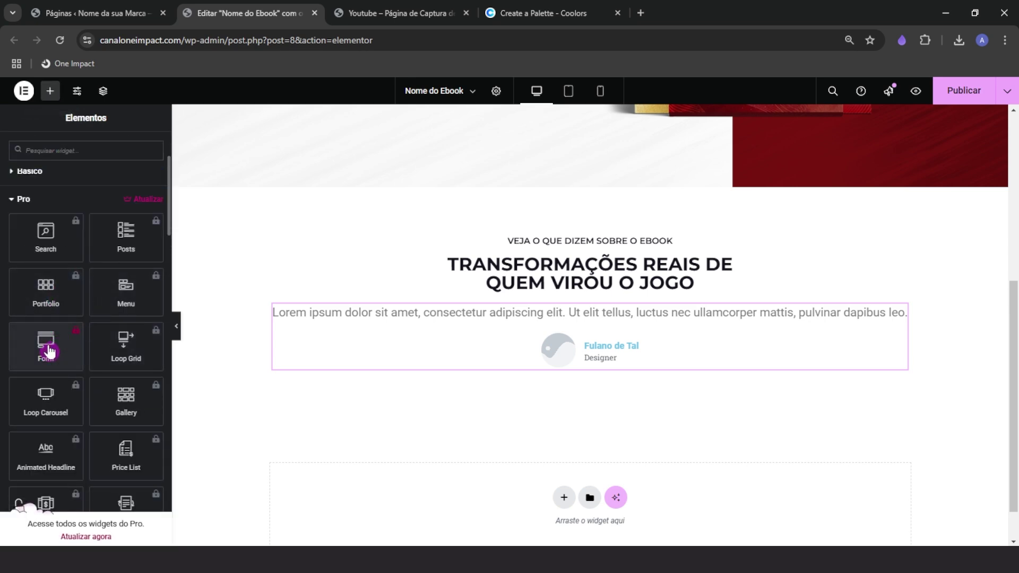
scroll(329, 405, "up", 6)
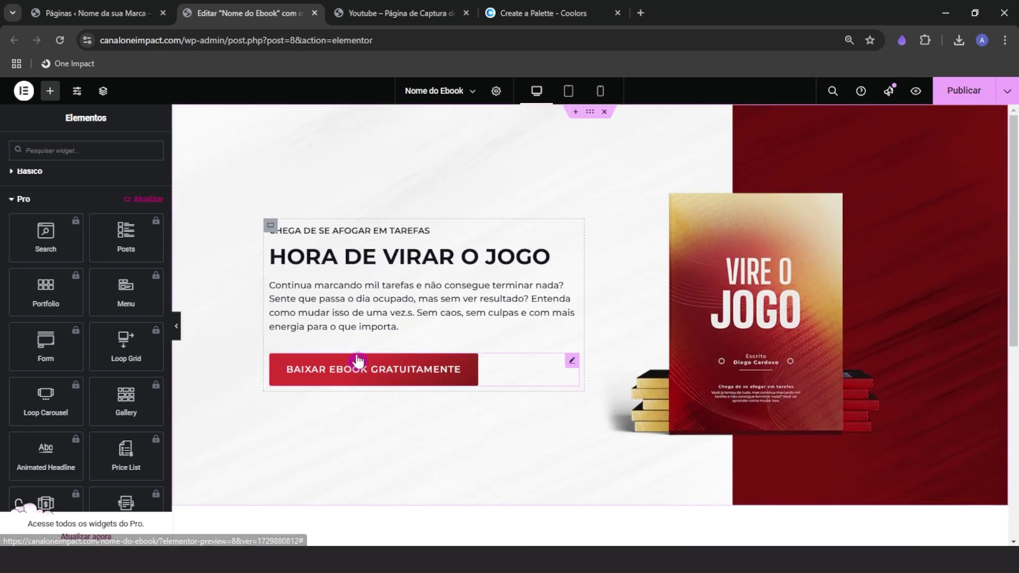
scroll(353, 434, "down", 5)
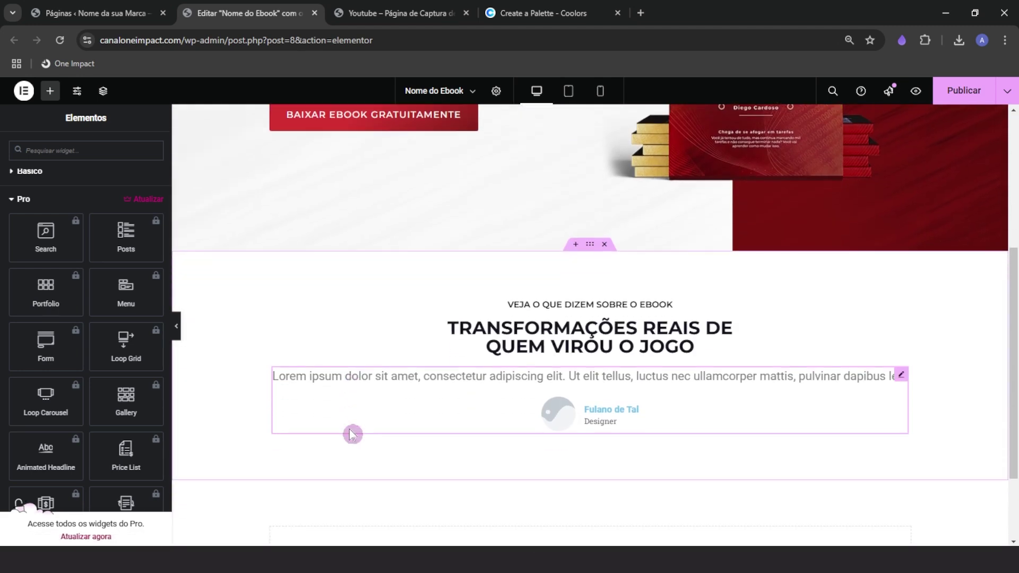
scroll(353, 433, "down", 1)
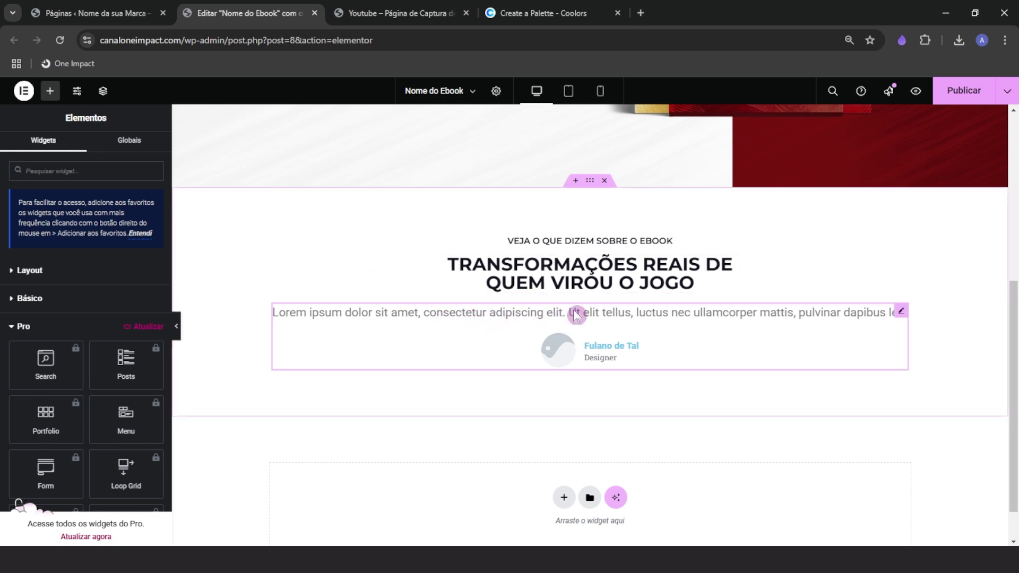
left_click(74, 20)
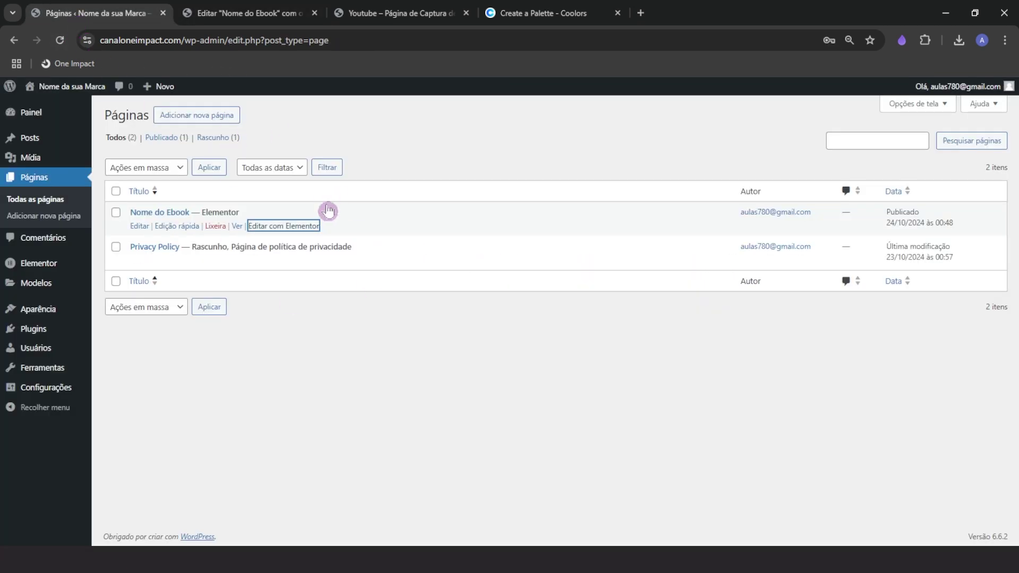
Browse the Layout and Básico widget groups without placing an image or video widget
left_click(255, 14)
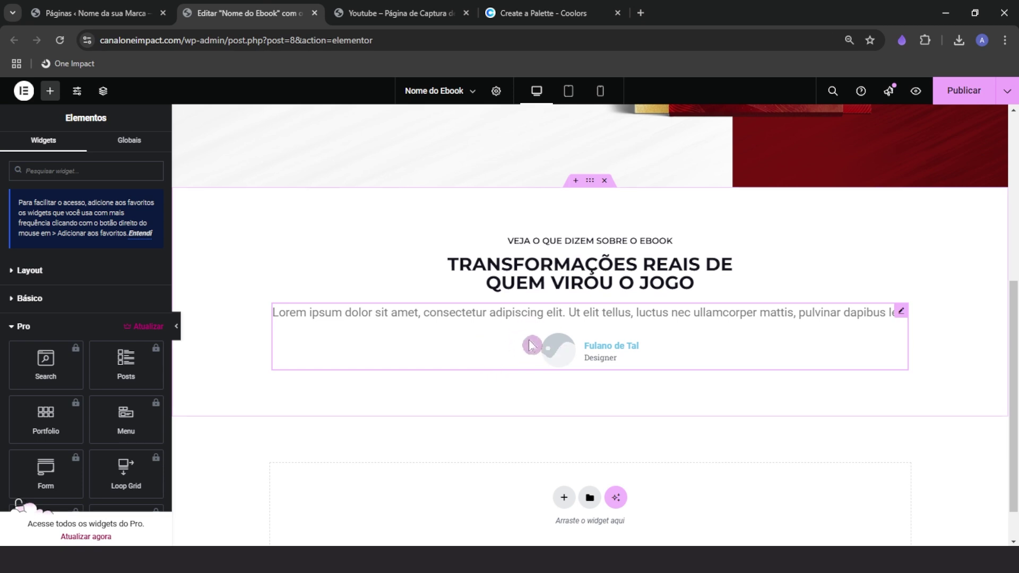
left_click(33, 326)
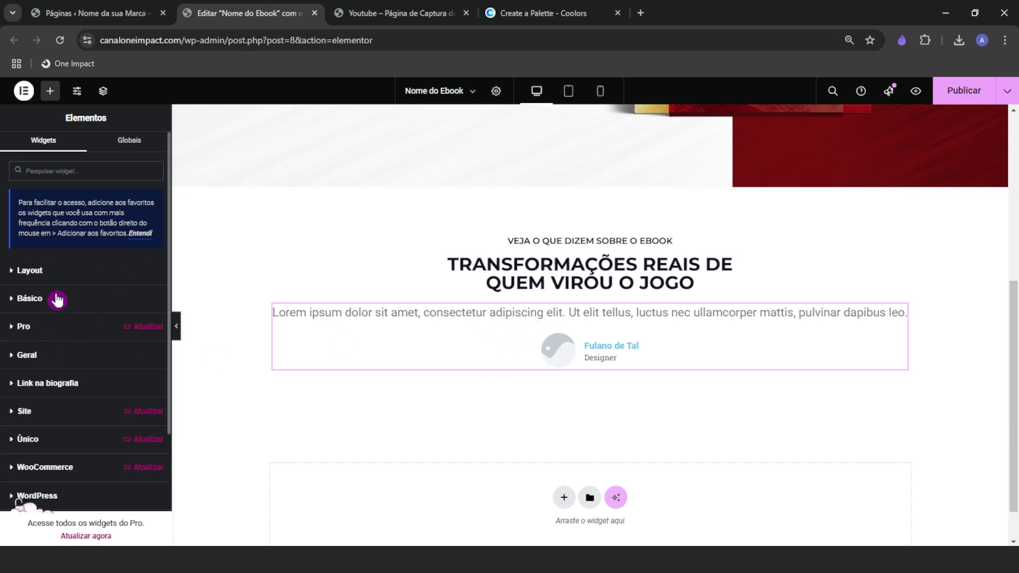
left_click(39, 276)
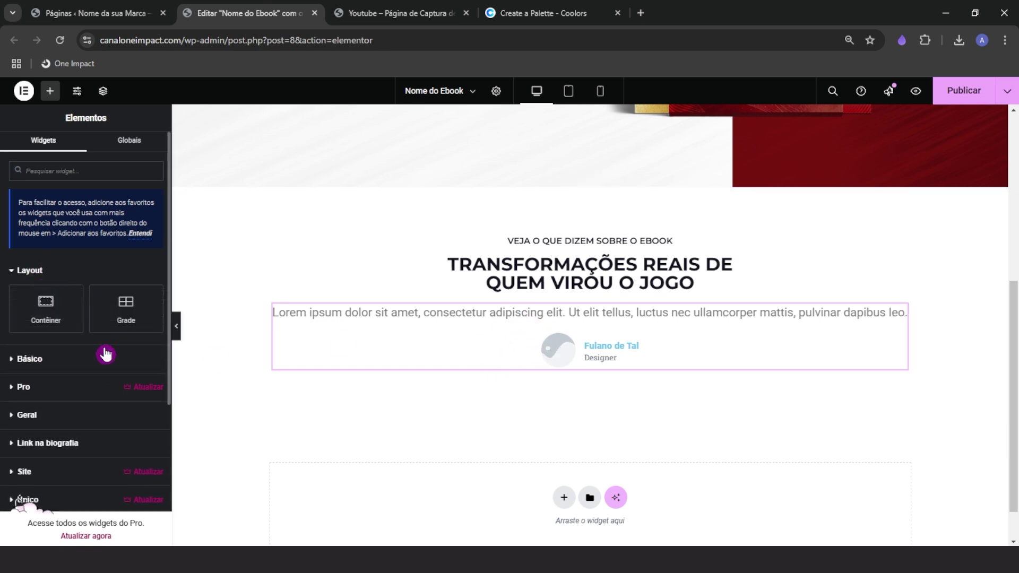
left_click(51, 368)
mouse_move(125, 402)
left_mouse_down()
mouse_move(410, 315)
mouse_move(124, 400)
left_mouse_up()
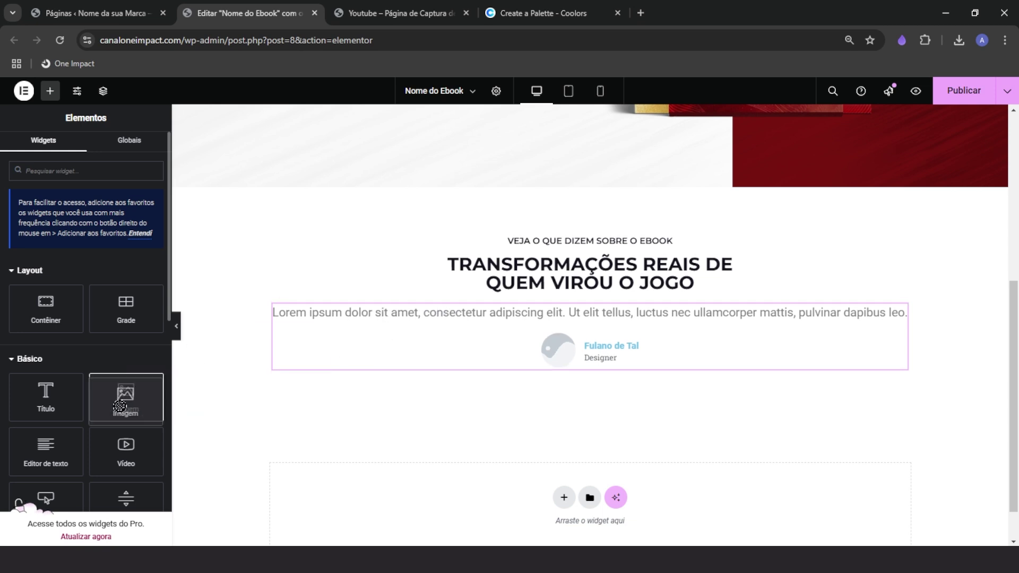
left_click_drag(117, 456, 133, 435)
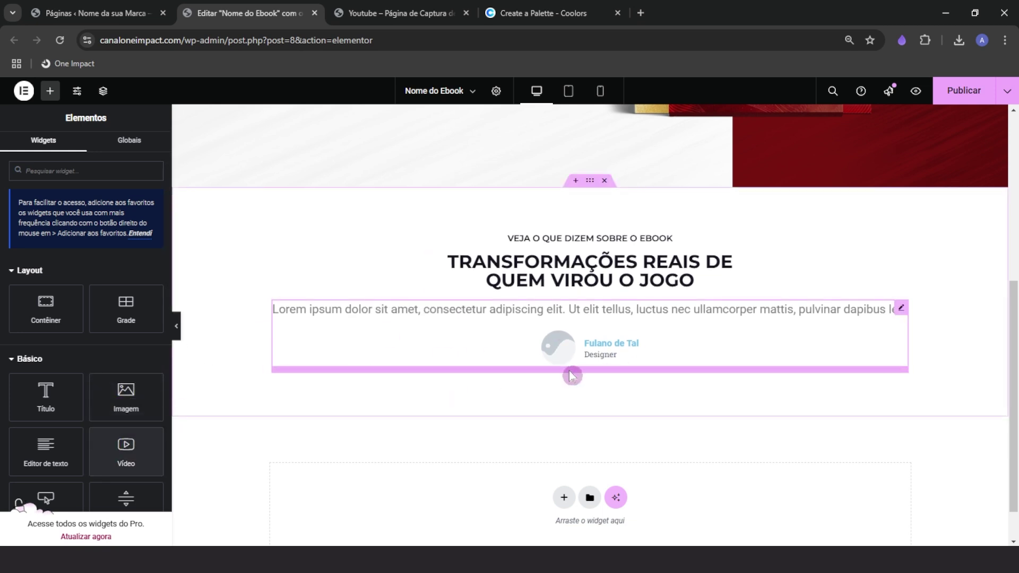
scroll(565, 395, "down", 1)
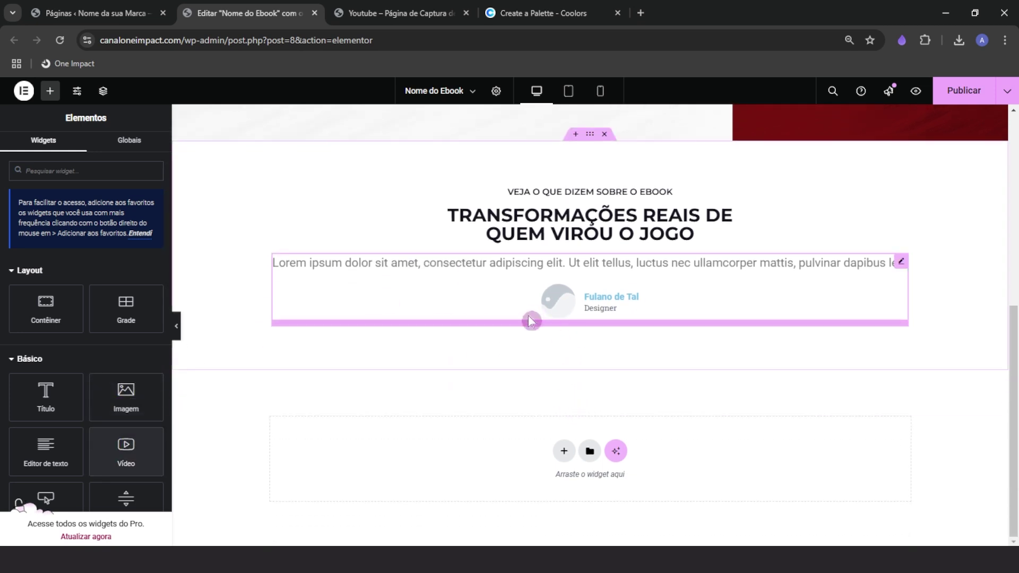
left_click(80, 367)
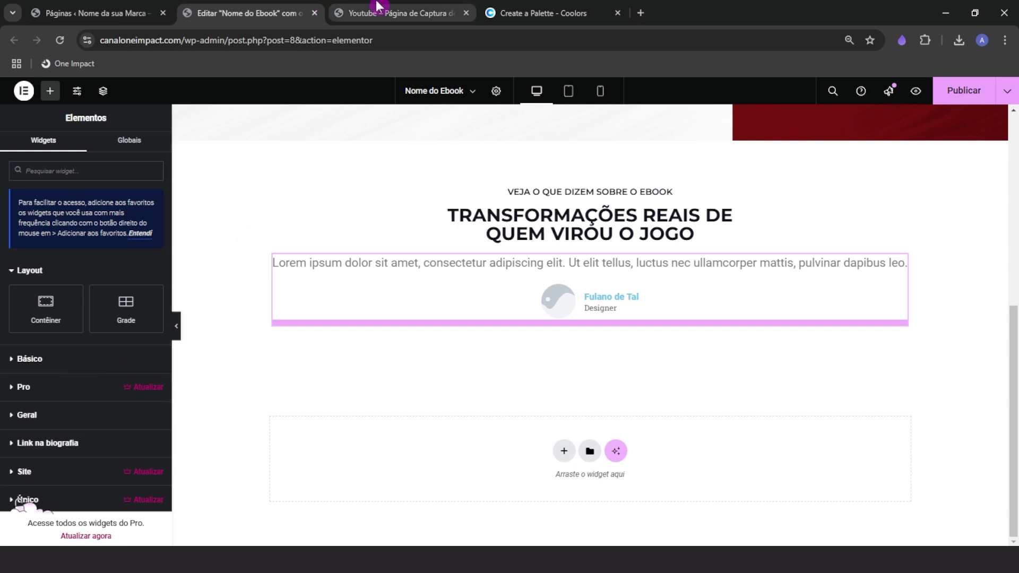
Glance at the reference landing page and return to the Elementor editor
left_click(375, 12)
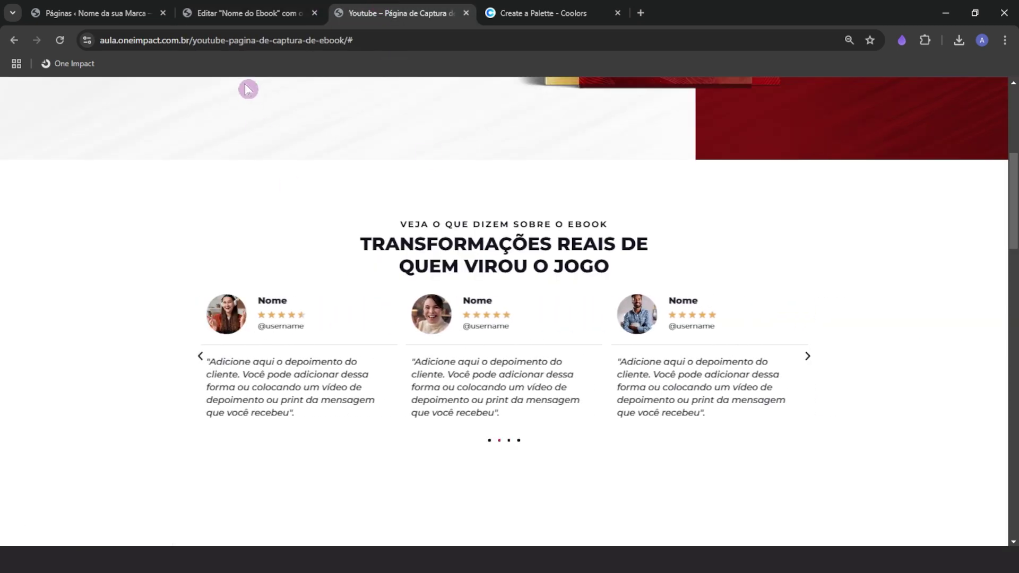
left_click(240, 12)
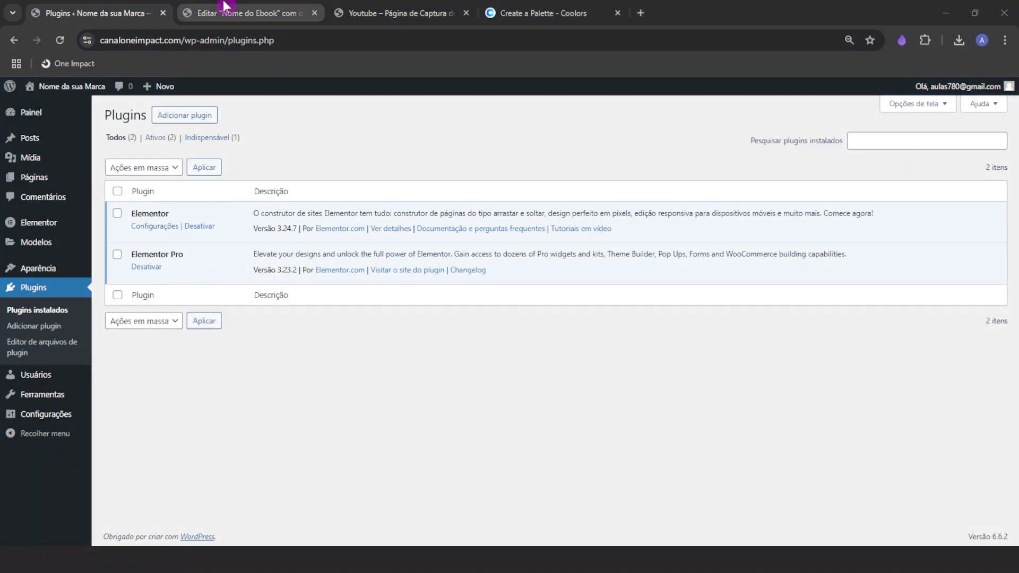
left_click(223, 7)
Publish the page changes and reload the editor
left_click(963, 90)
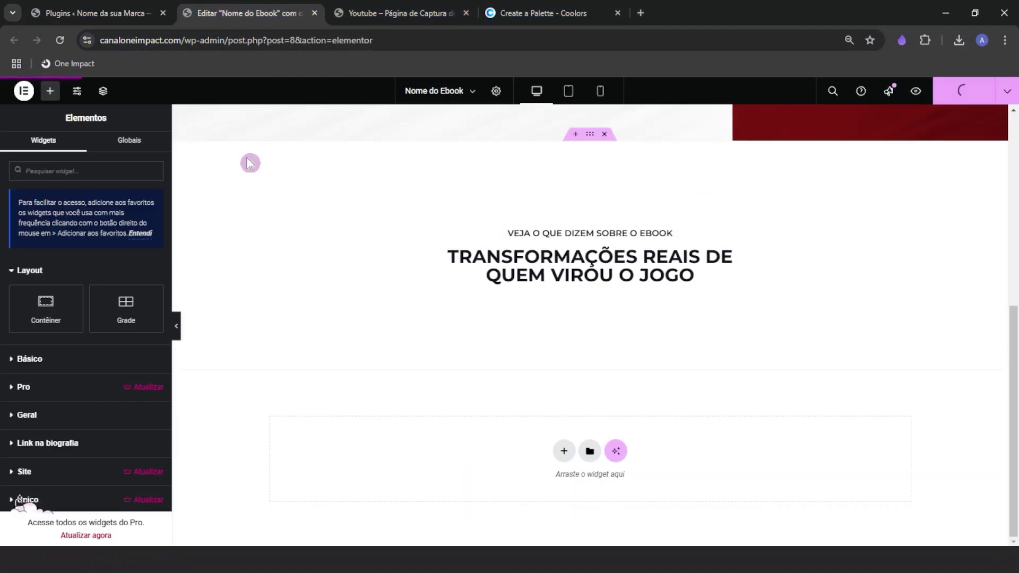
left_click(62, 41)
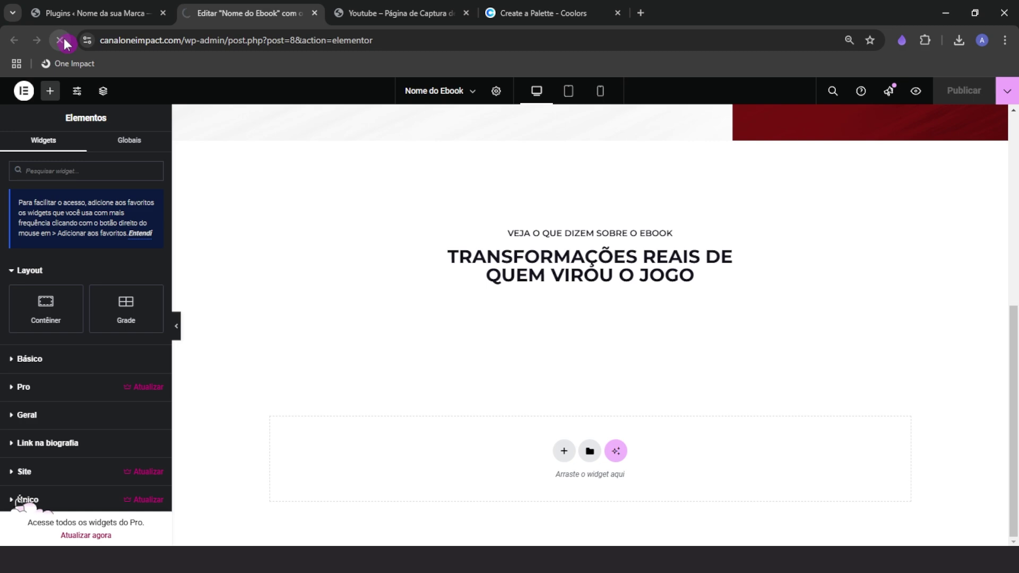
scroll(230, 432, "down", 5)
scroll(62, 400, "down", 2)
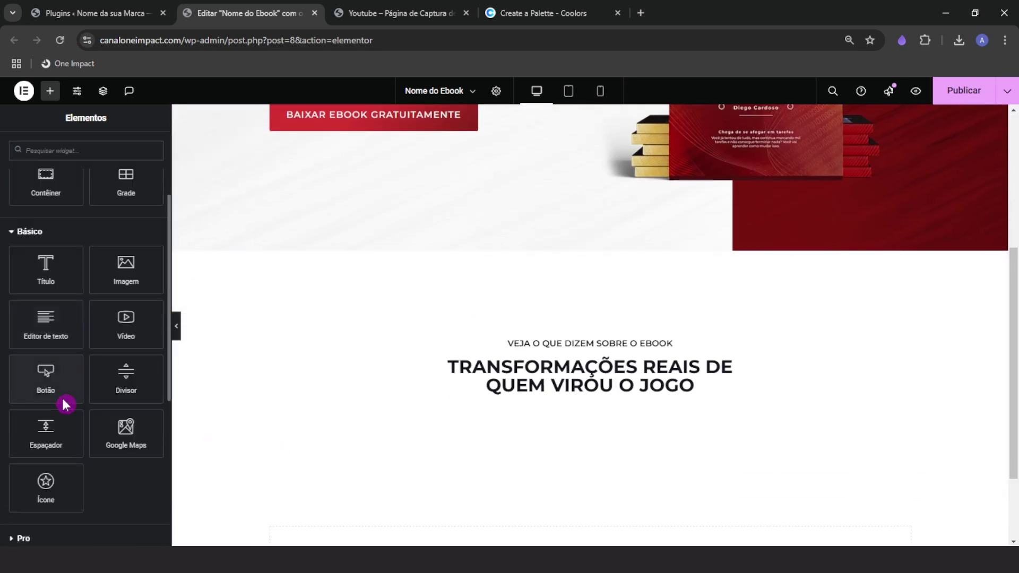
scroll(64, 404, "down", 3)
Place a Pro Reviews carousel widget under the testimonials heading
left_click(30, 355)
scroll(48, 366, "down", 7)
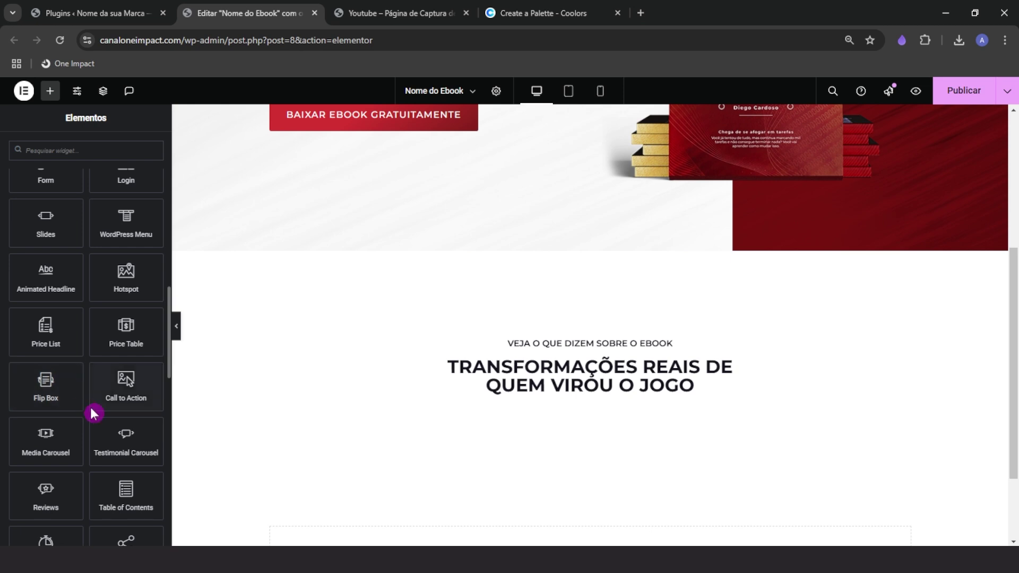
scroll(80, 420, "down", 1)
scroll(51, 433, "down", 1)
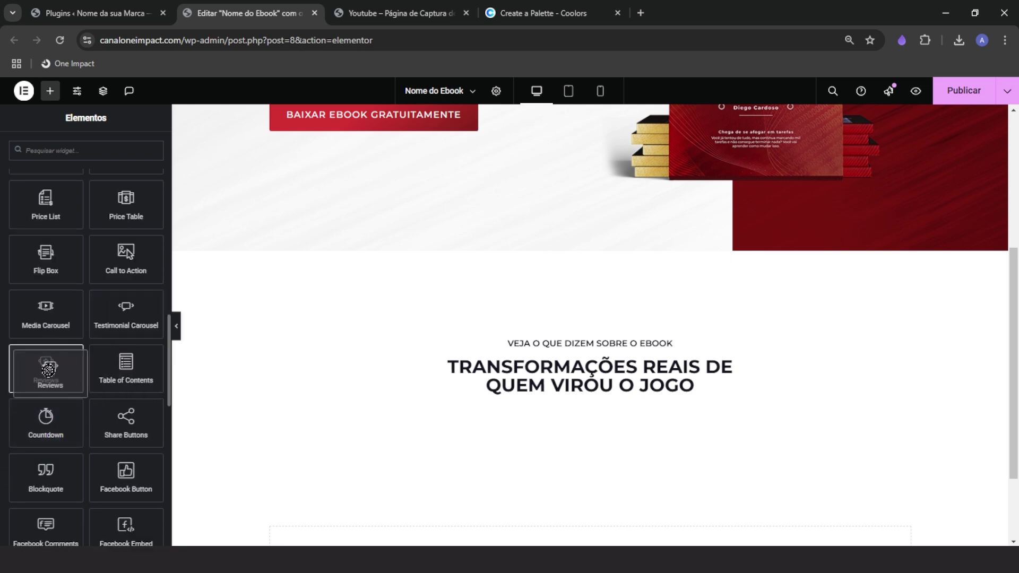
left_click_drag(46, 366, 603, 387)
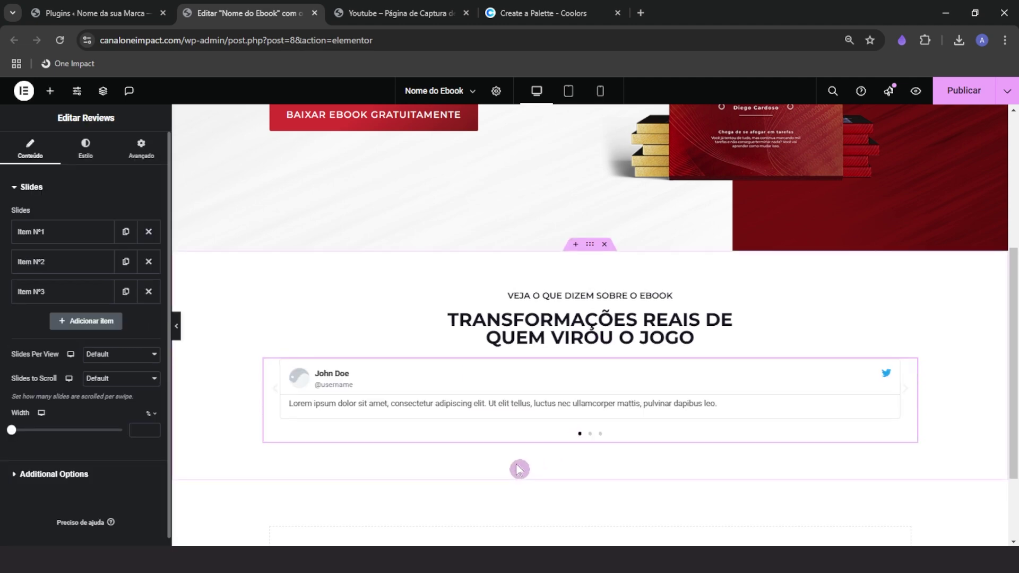
Set the carousel to 3 slides per view and 1 slide to scroll
scroll(509, 456, "down", 2)
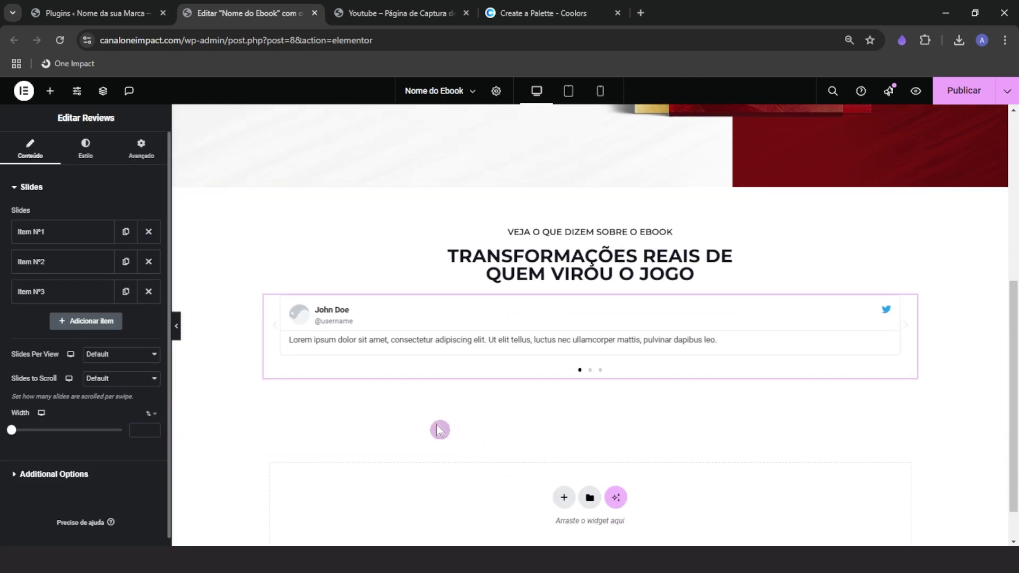
left_click(106, 364)
left_click(97, 402)
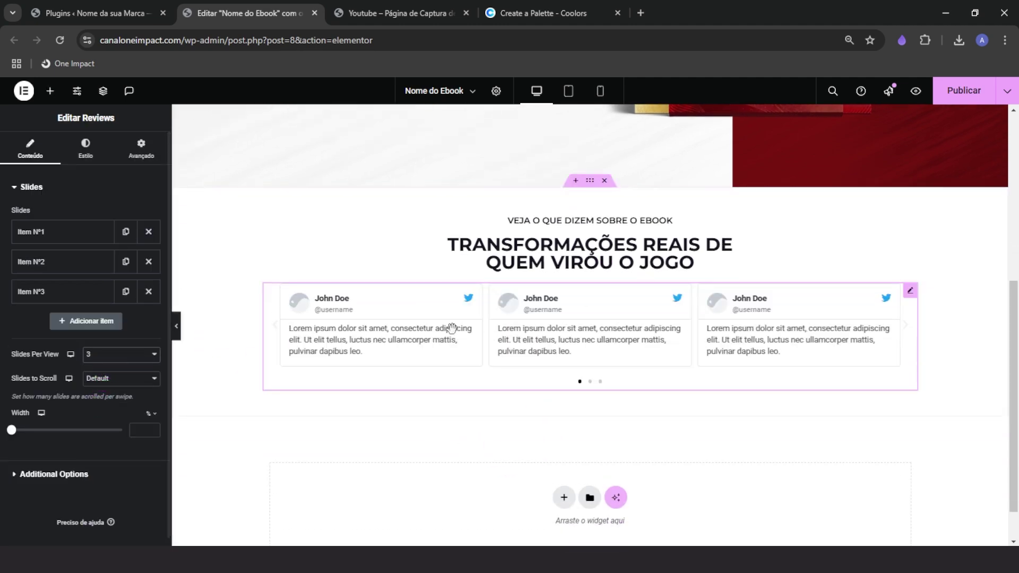
left_click(106, 379)
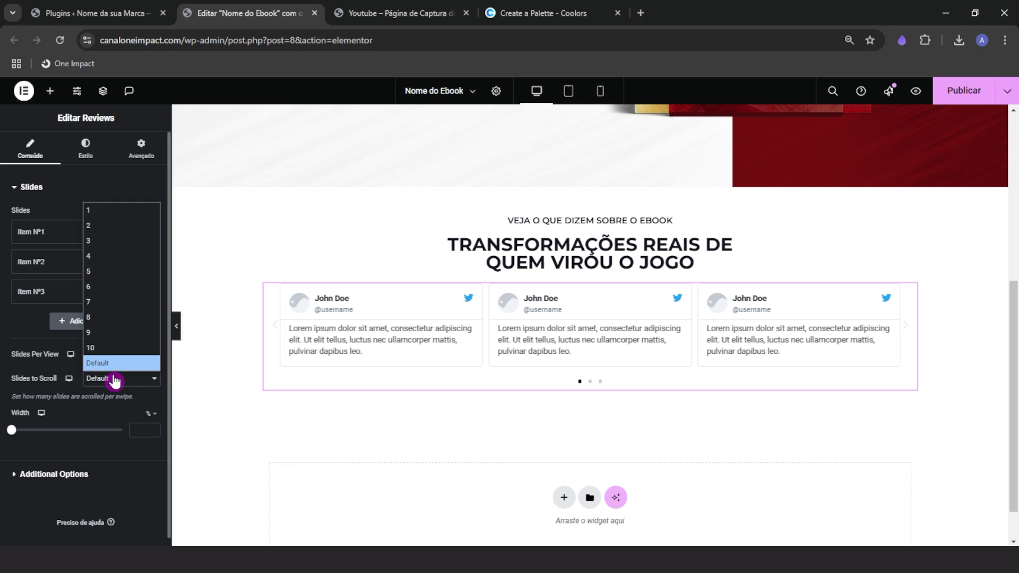
left_click(98, 219)
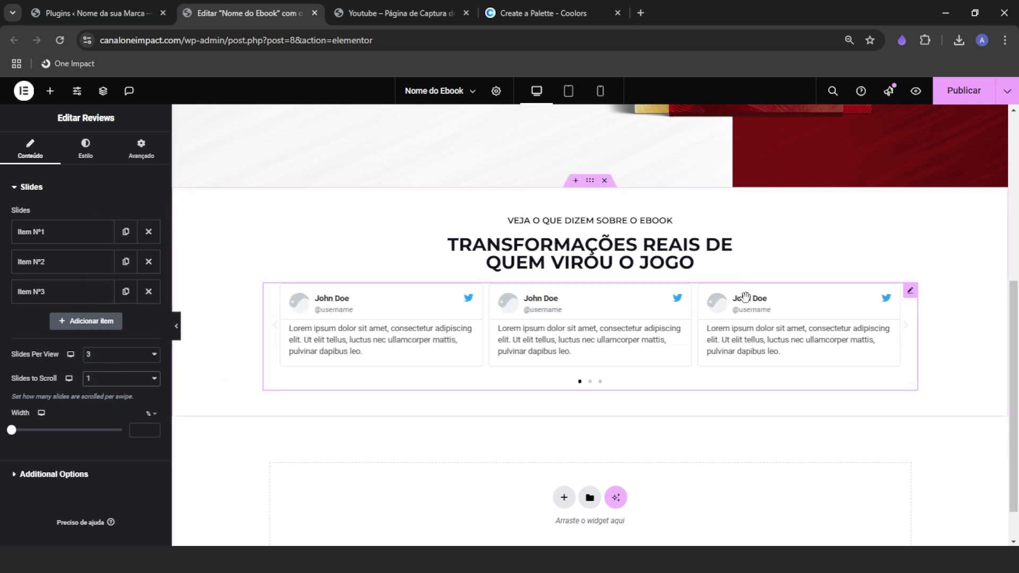
left_click(270, 340)
left_click(46, 239)
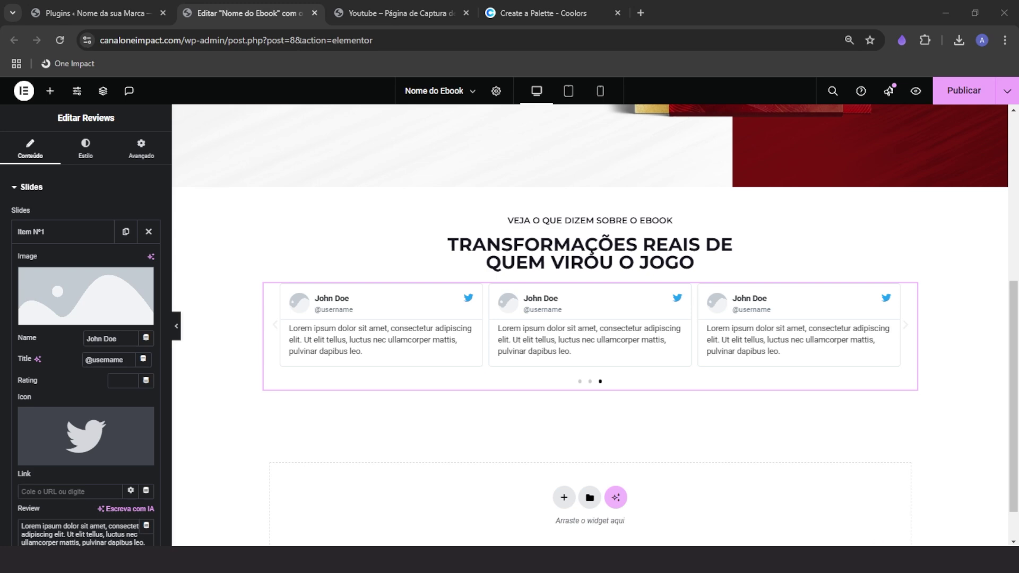
Replace the first review's lorem text with the pasted placeholder testimonial and delete its Twitter icon
left_click(100, 525)
key("ctrl+a")
right_click(106, 525)
left_click(162, 308)
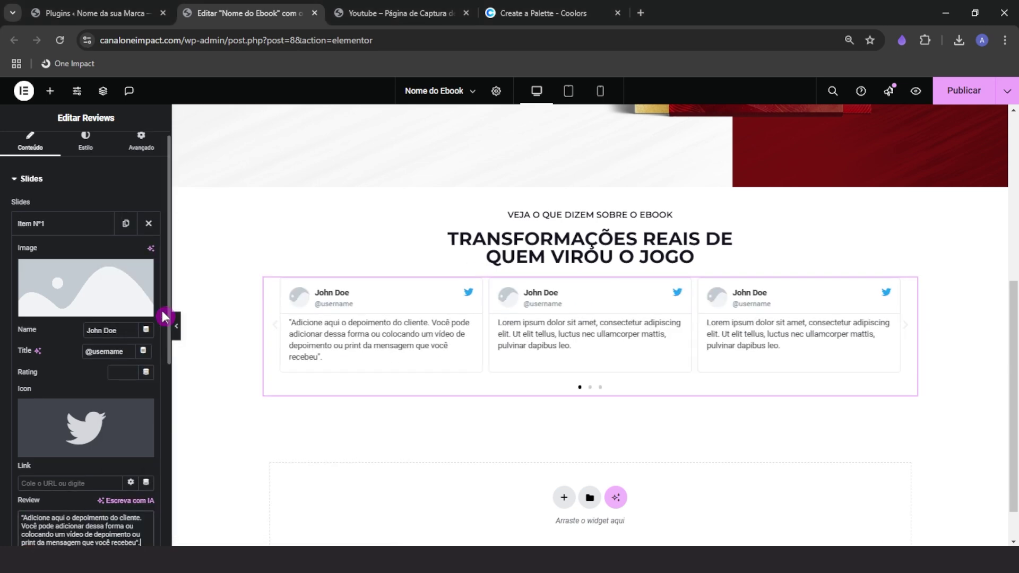
scroll(79, 452, "down", 3)
key("ctrl+a")
key("ctrl+c")
right_click(50, 398)
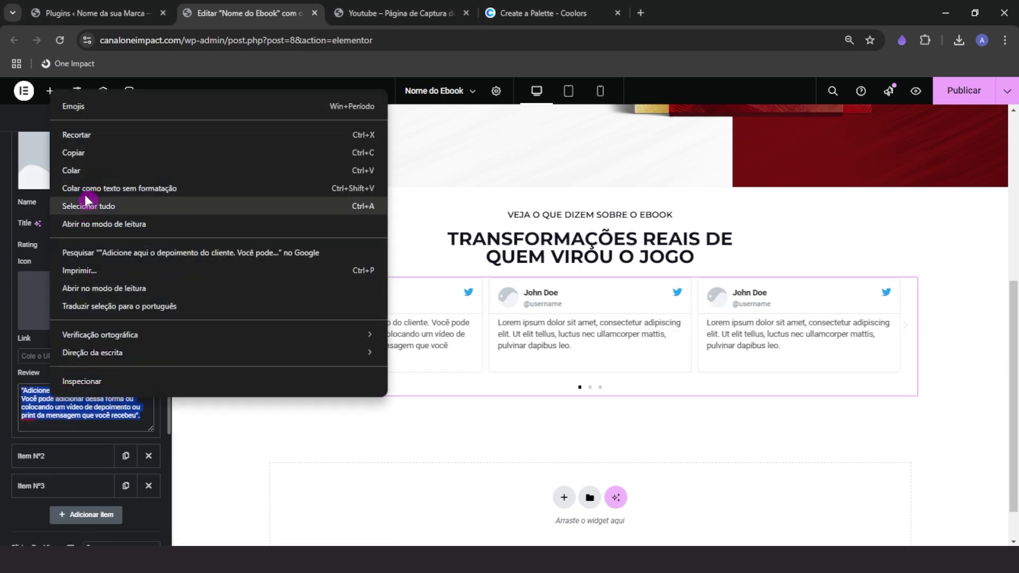
left_click(84, 172)
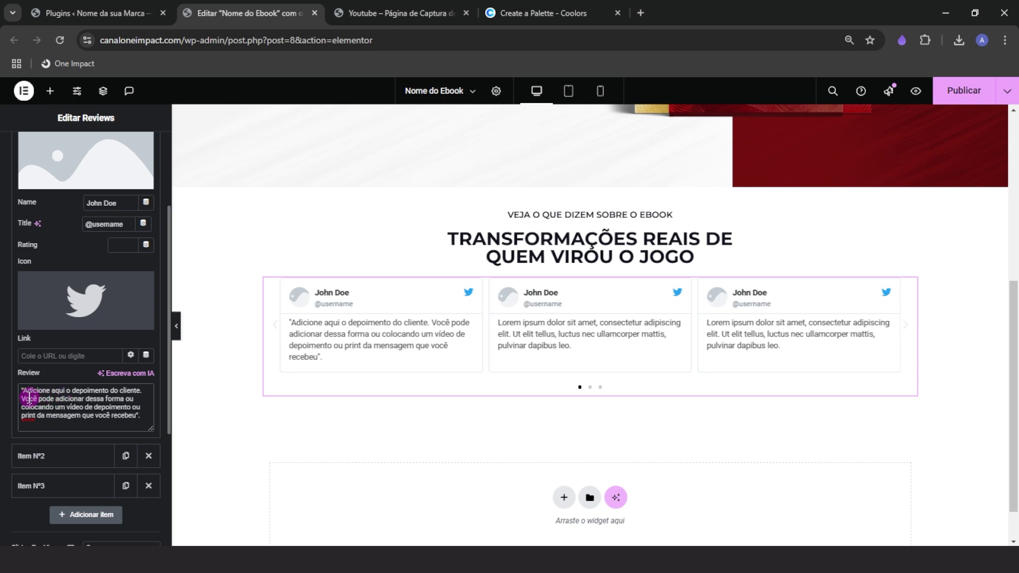
mouse_move(64, 303)
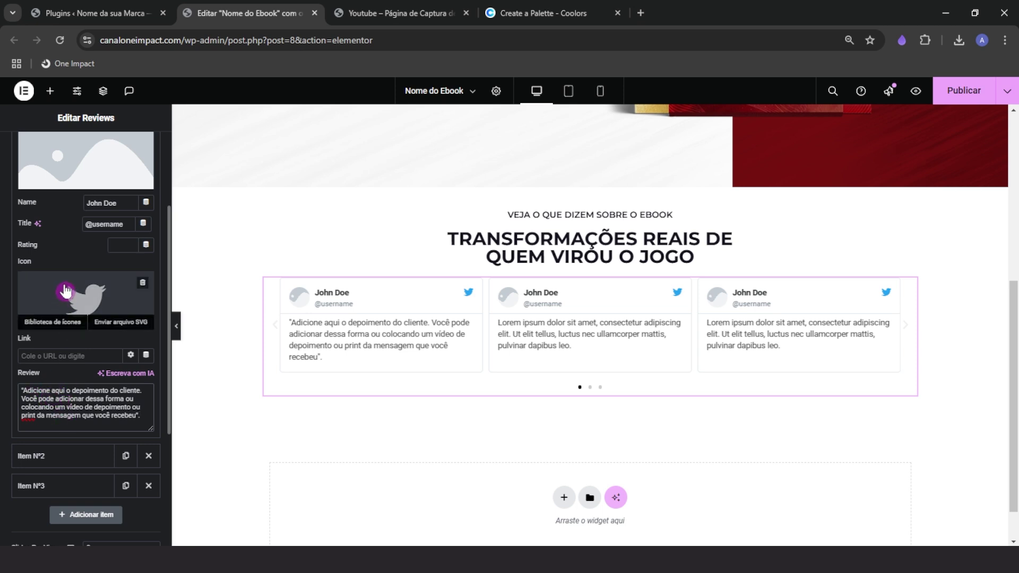
left_click(142, 282)
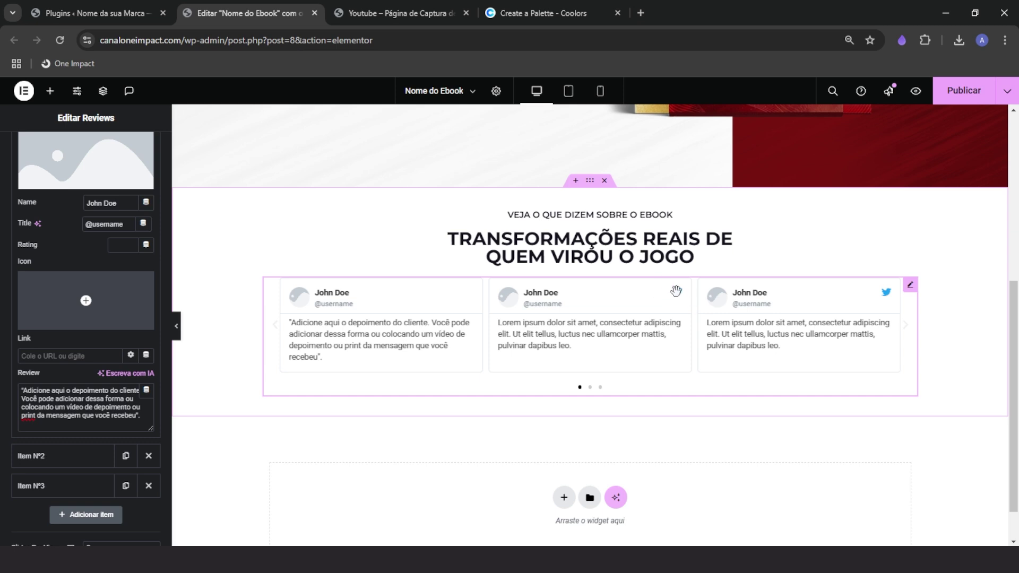
Upload the four 'Imagem - Pagina EBook' client photos and set the first as the reviewer image
scroll(106, 350, "up", 3)
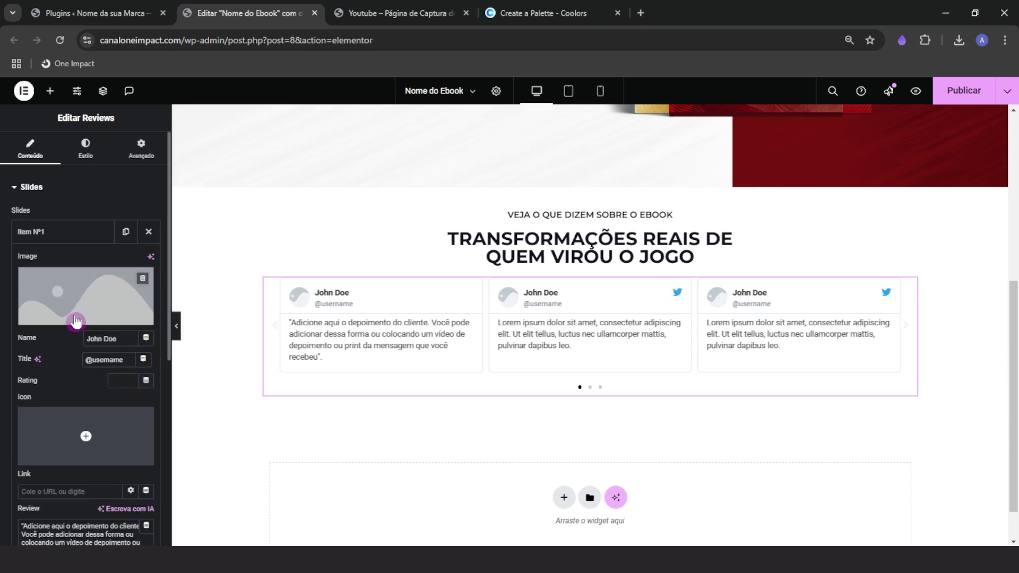
left_click(80, 295)
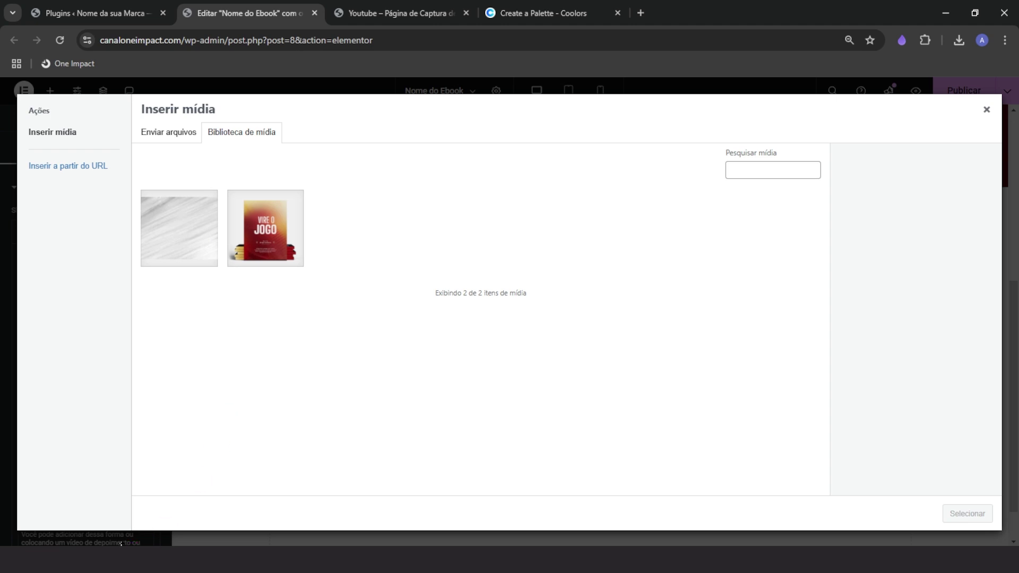
left_click(986, 109)
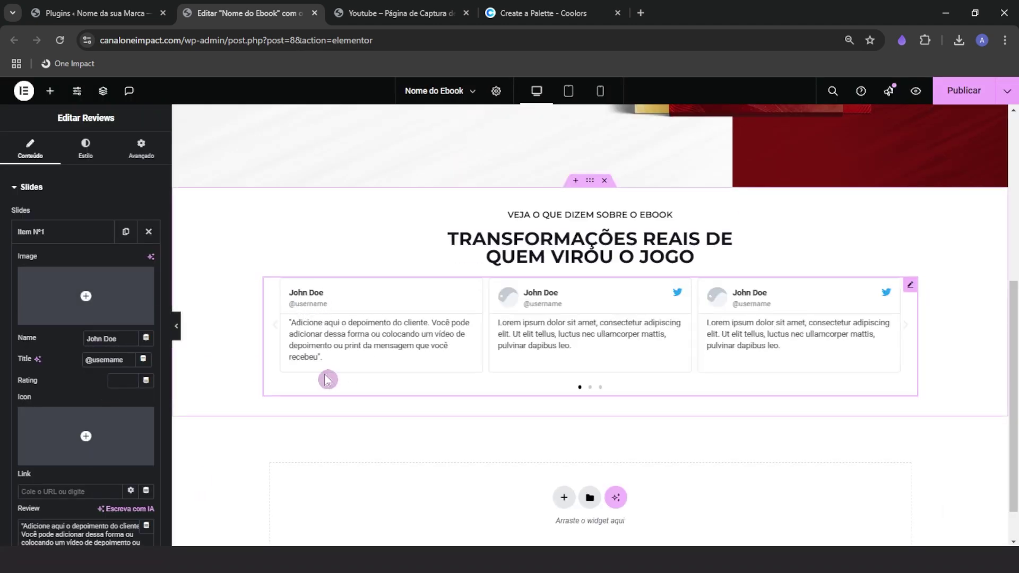
left_click(133, 321)
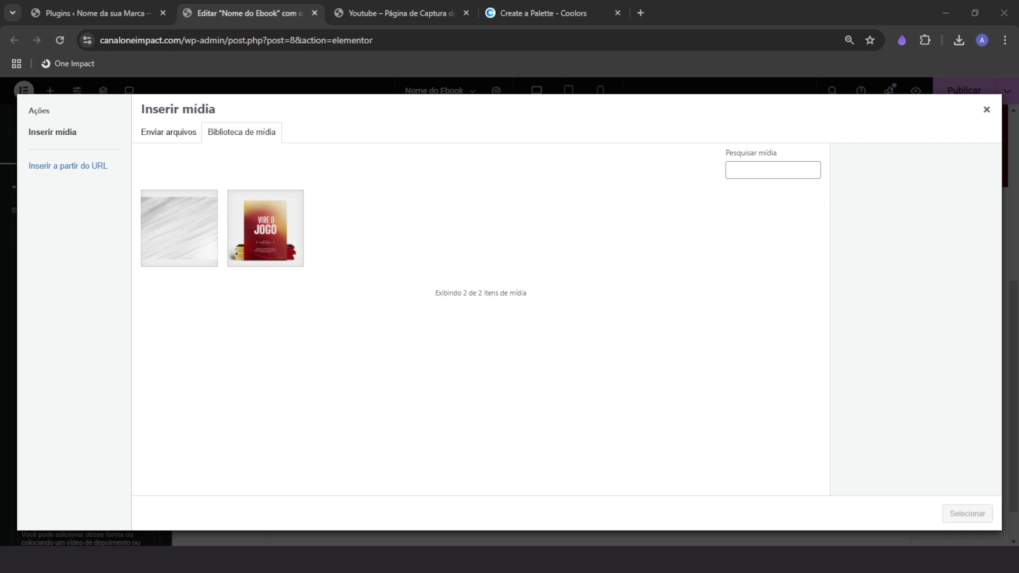
left_click_drag(1018, 133, 639, 106)
left_click(484, 262)
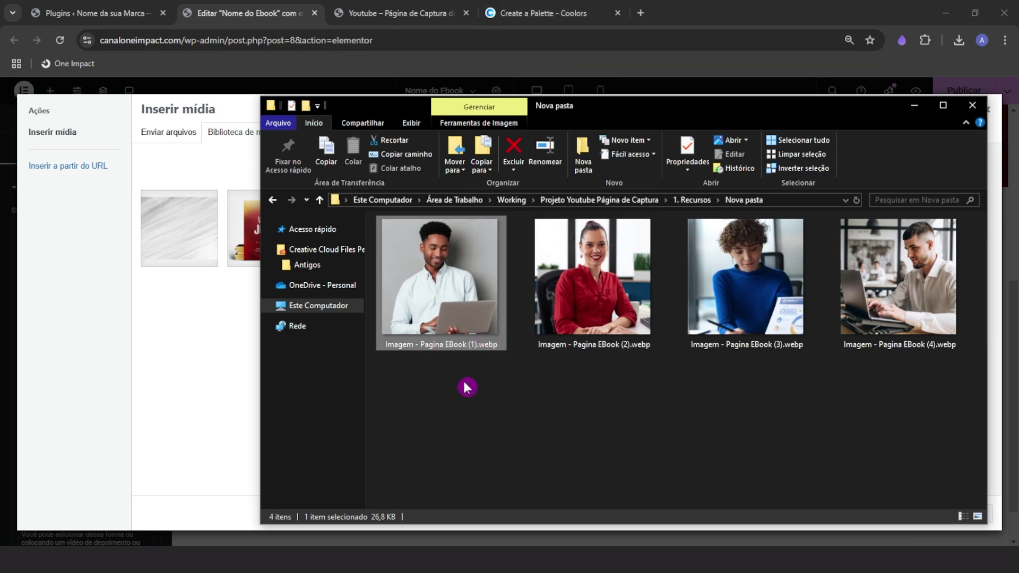
left_click_drag(466, 388, 198, 365)
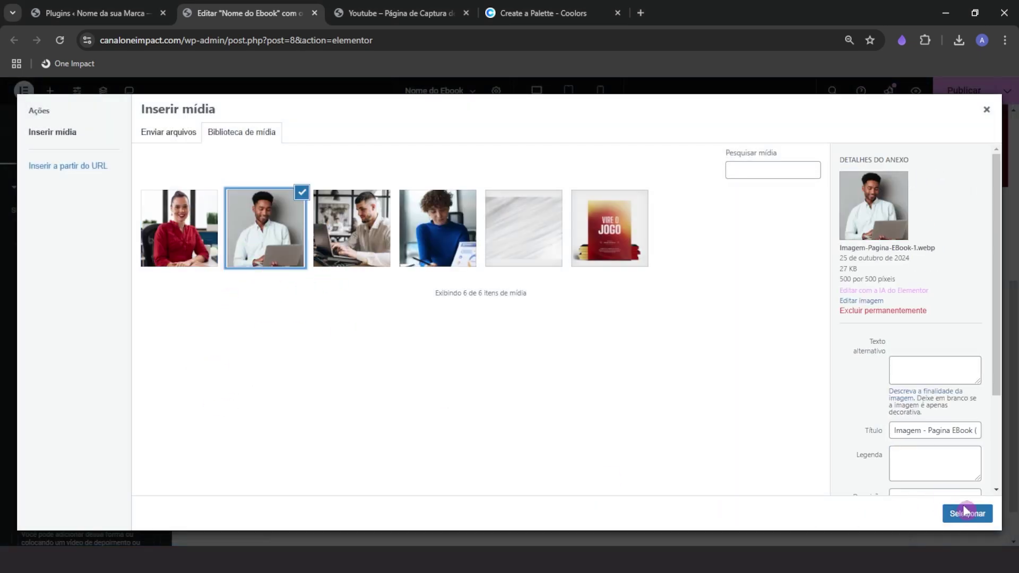
left_click(964, 511)
Delete review items Nº3 and Nº2 from the carousel
left_click(59, 231)
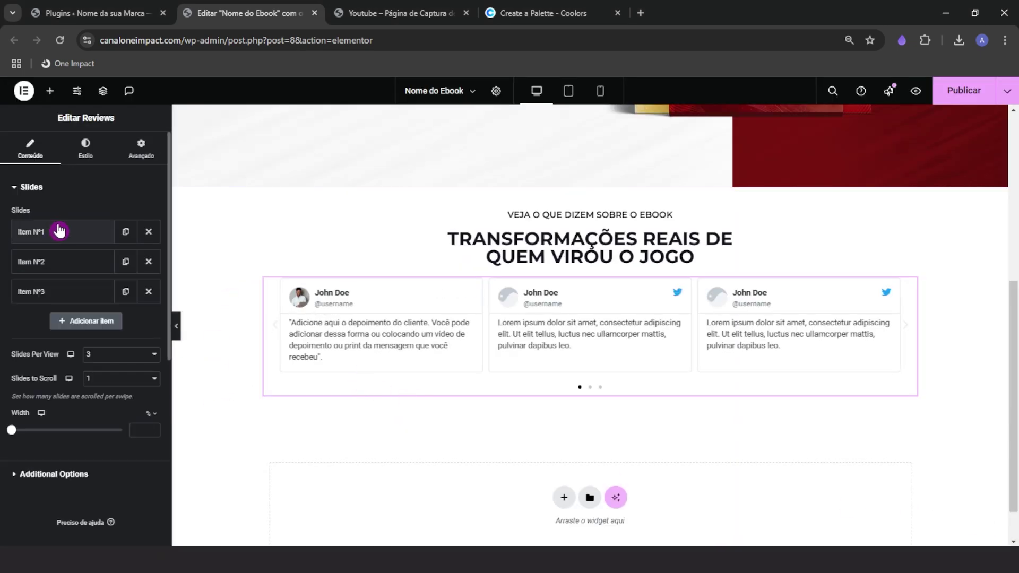
left_click(149, 291)
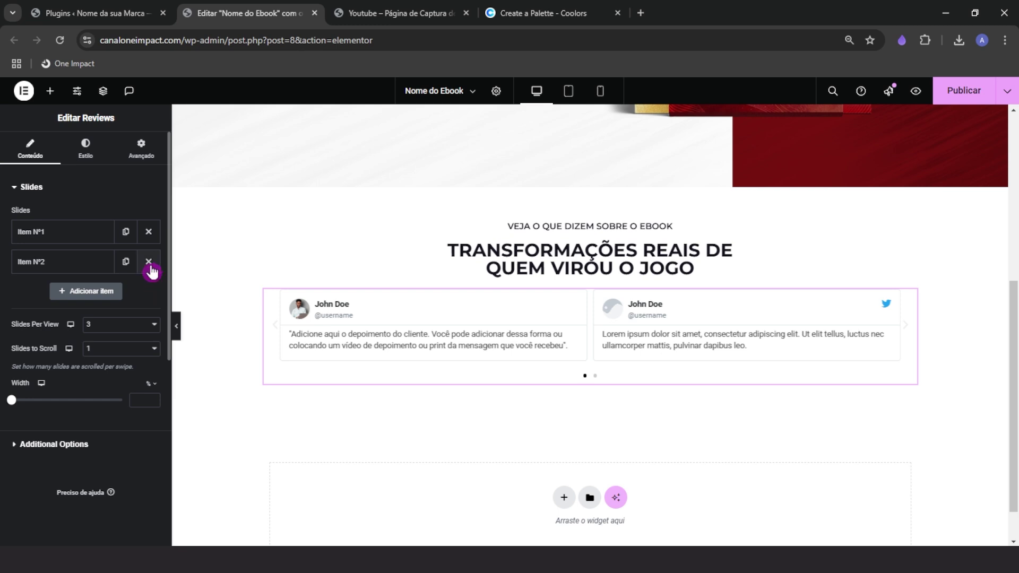
left_click(148, 262)
Change the remaining review's reviewer name to 'Nome do Cliente'
left_click(137, 239)
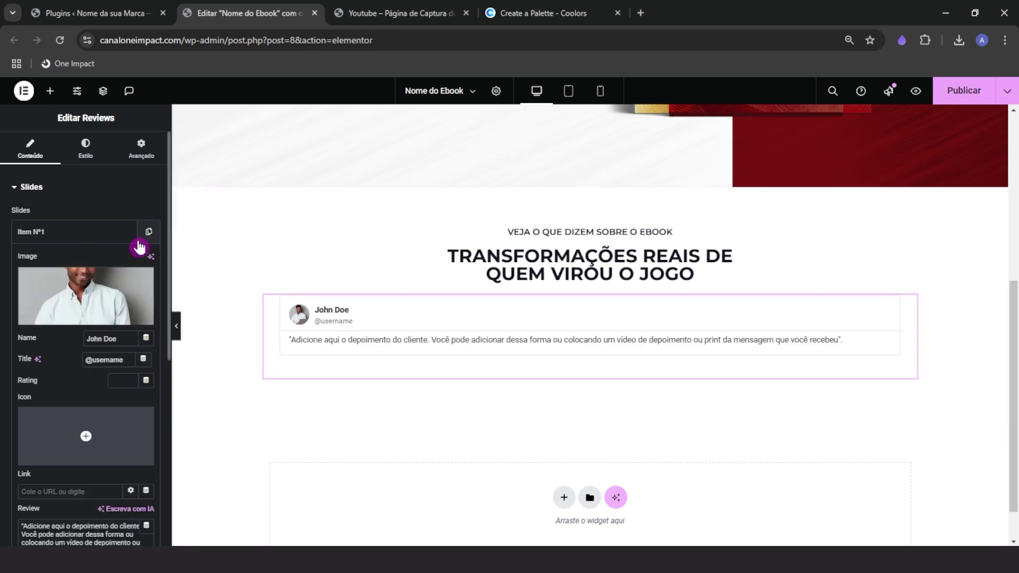
left_click(149, 240)
left_click(149, 239)
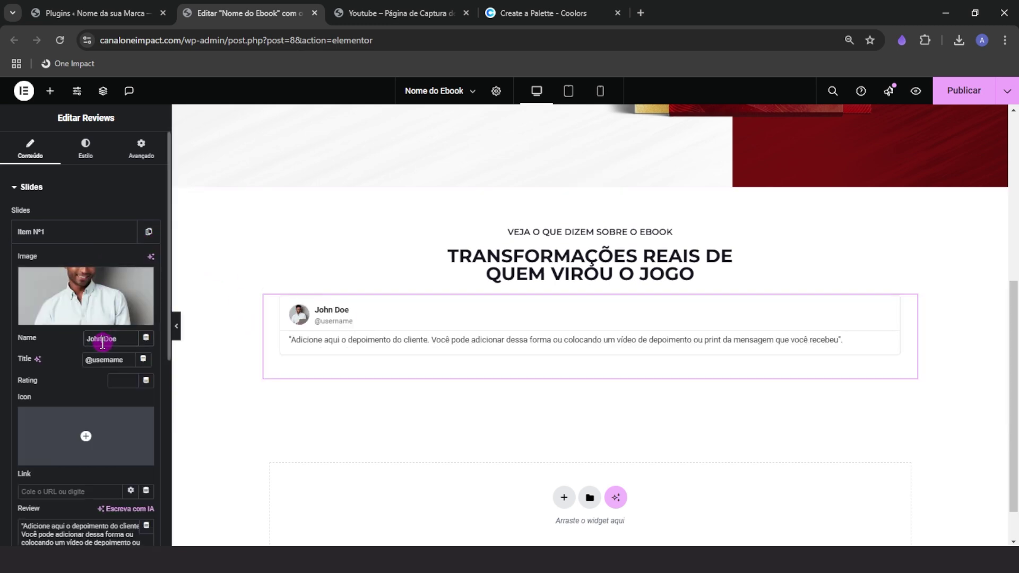
triple_click(101, 338)
type("Nome do Cliente")
scroll(128, 479, "down", 1)
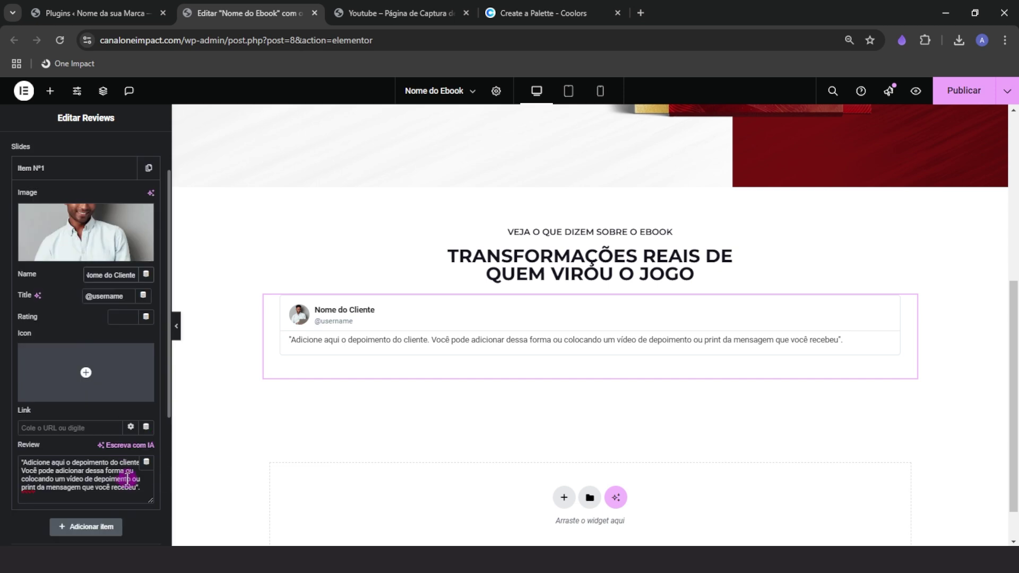
left_click(58, 427)
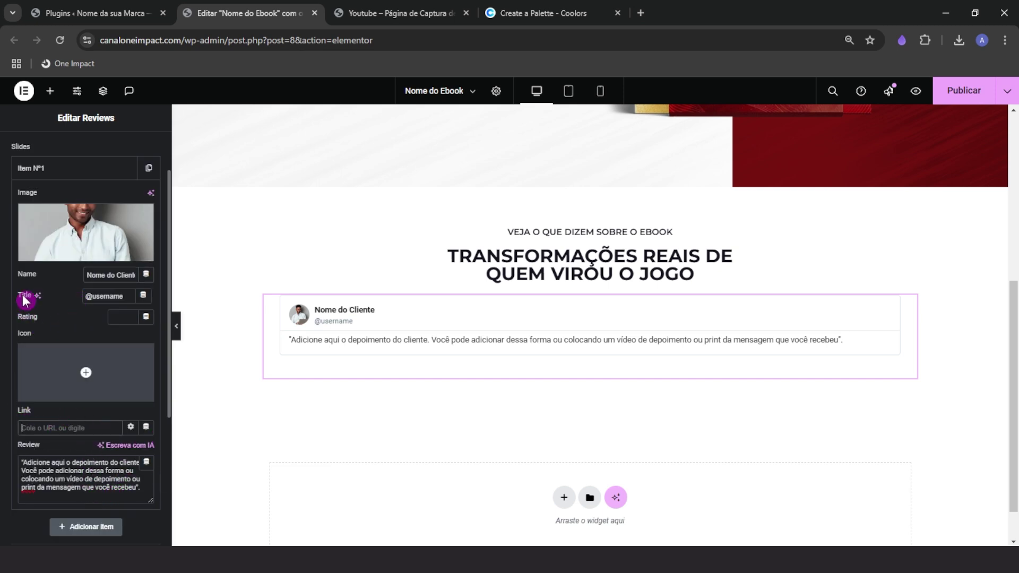
left_click(104, 297)
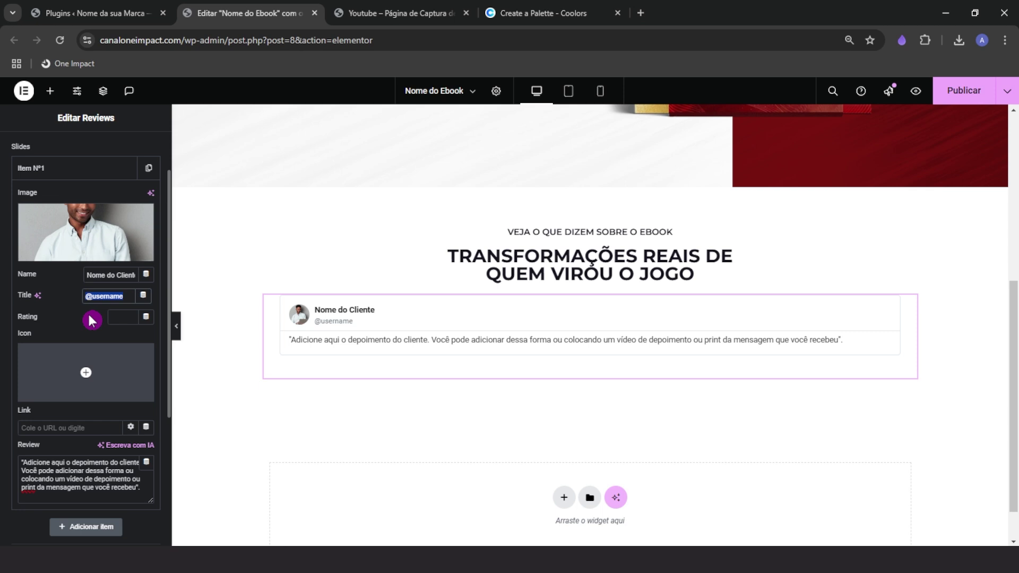
key("BackSpace")
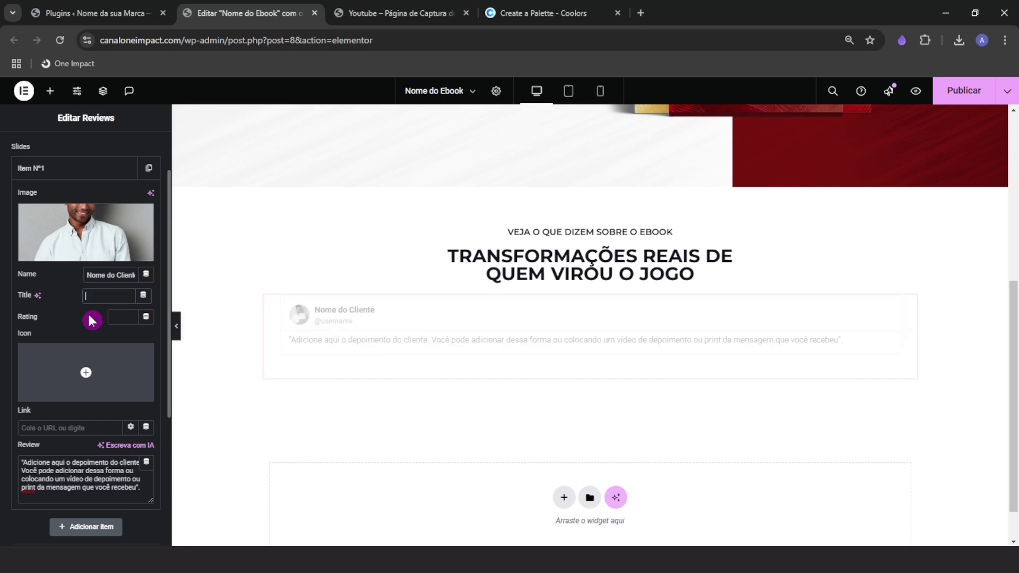
key("ctrl+z")
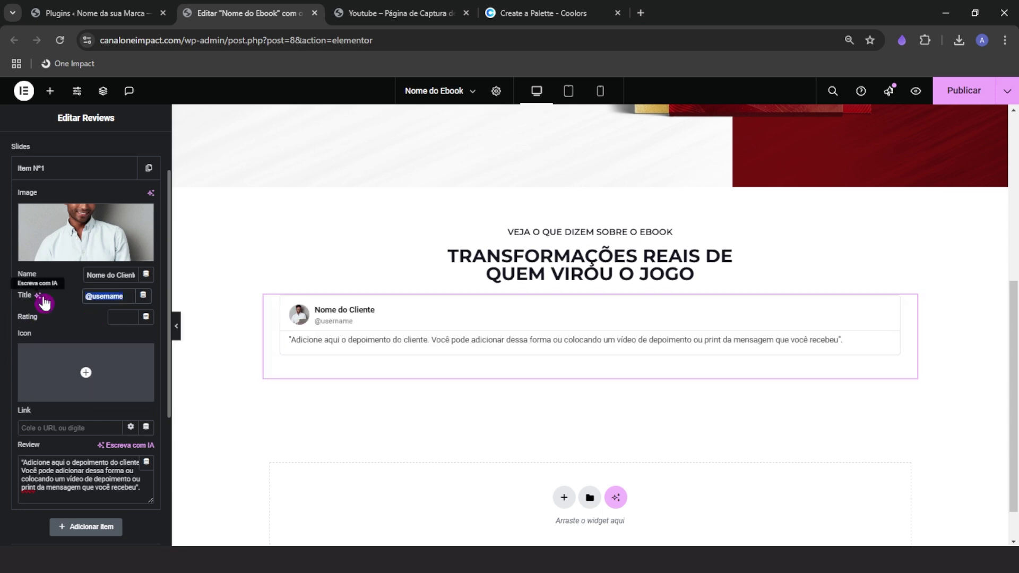
left_click(66, 173)
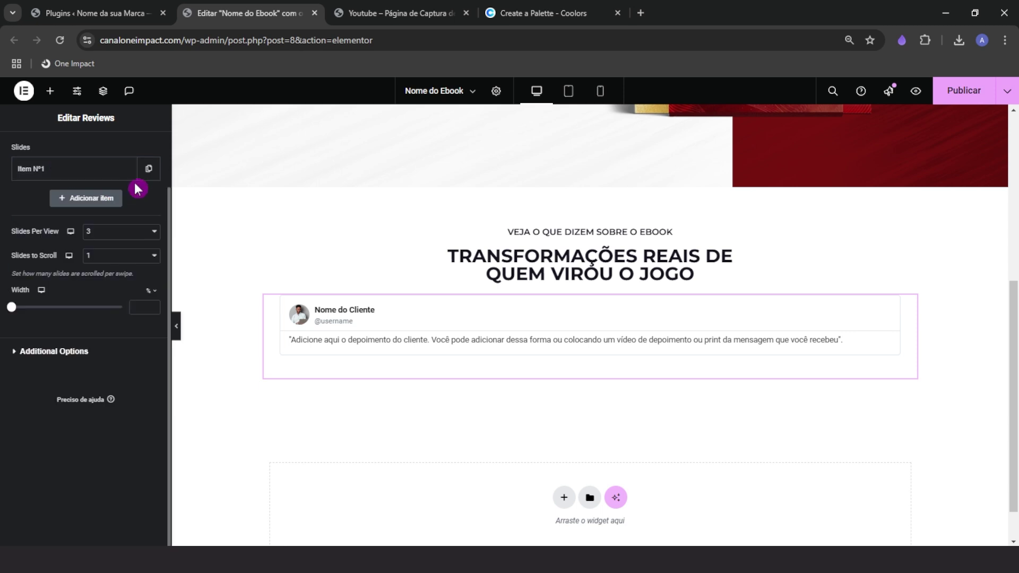
left_click(148, 169)
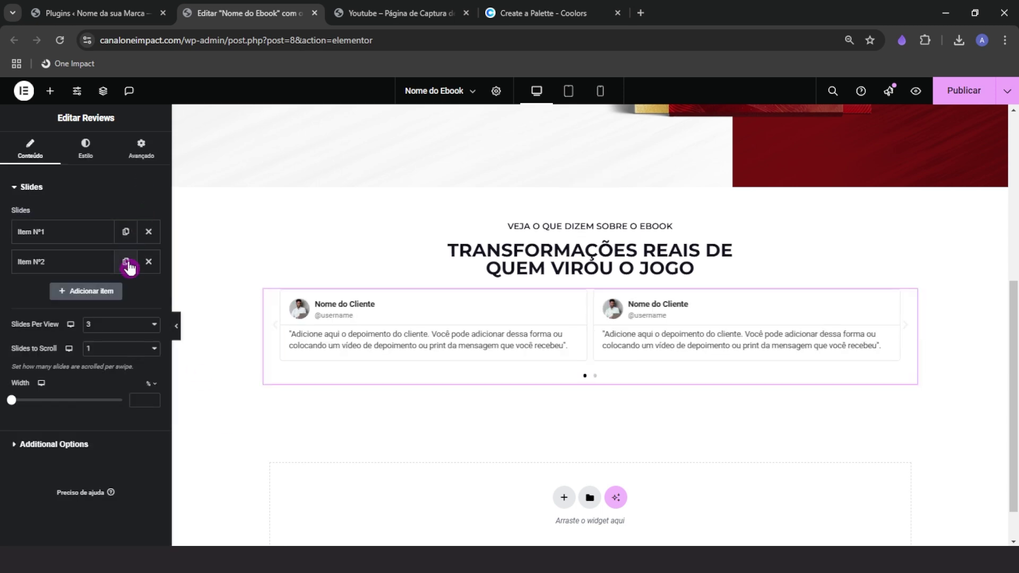
left_click(126, 262)
left_click(125, 291)
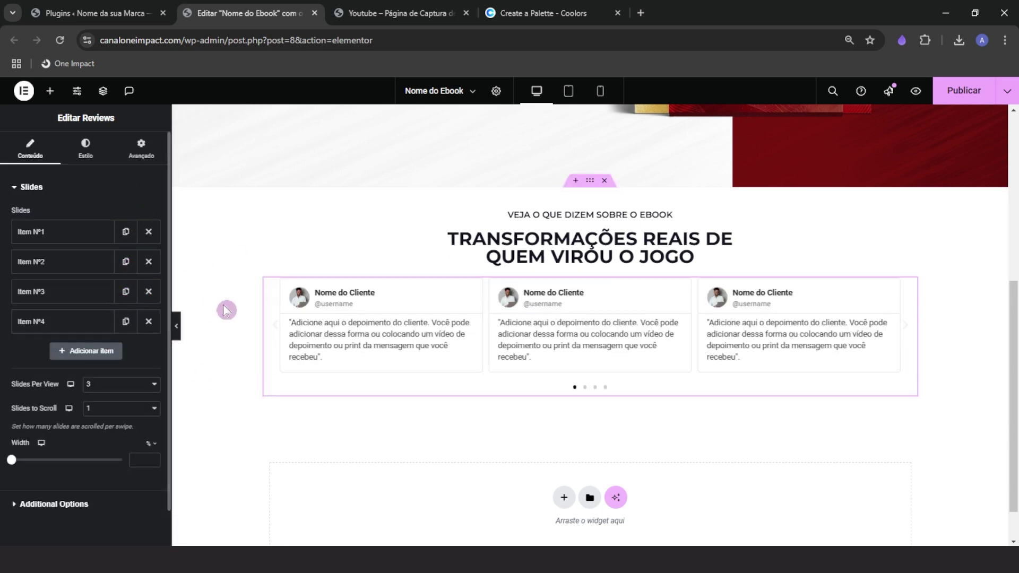
Give reviews Nº2 and Nº3 different client photos from the media library
left_click(33, 263)
left_click(76, 329)
left_click(177, 227)
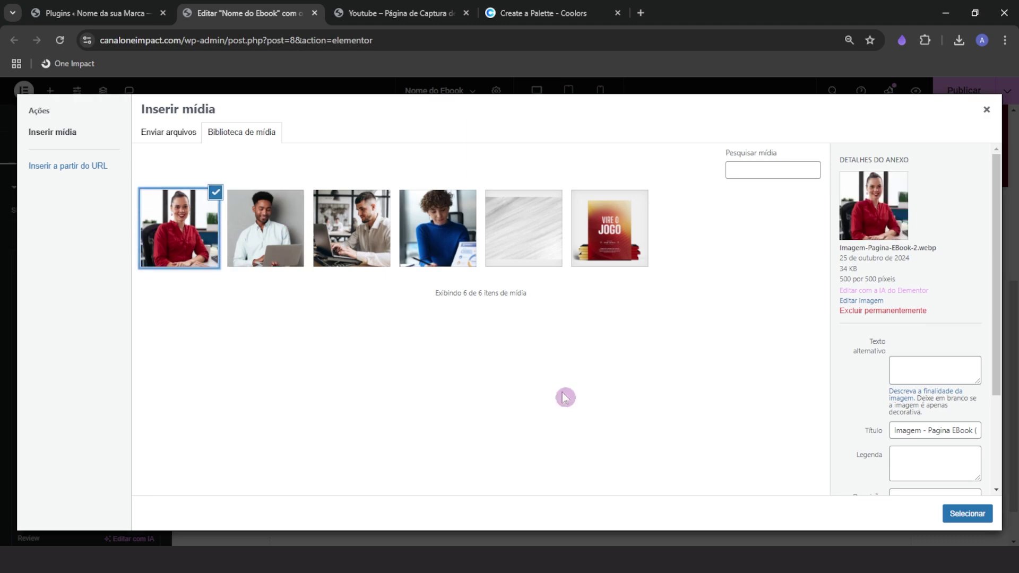
left_click(966, 512)
left_click(53, 262)
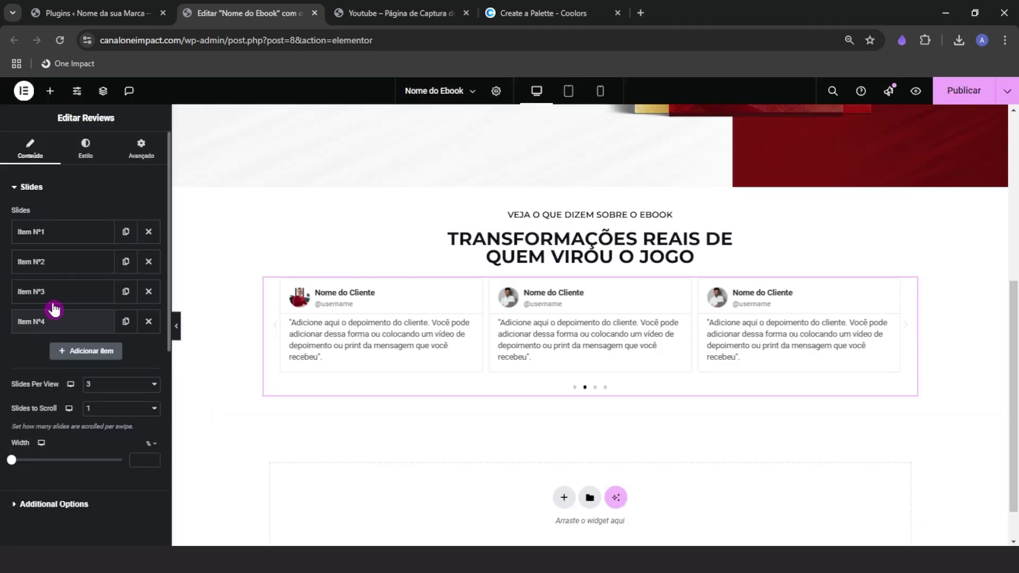
left_click(53, 291)
left_click(80, 354)
left_click(332, 225)
left_click(959, 515)
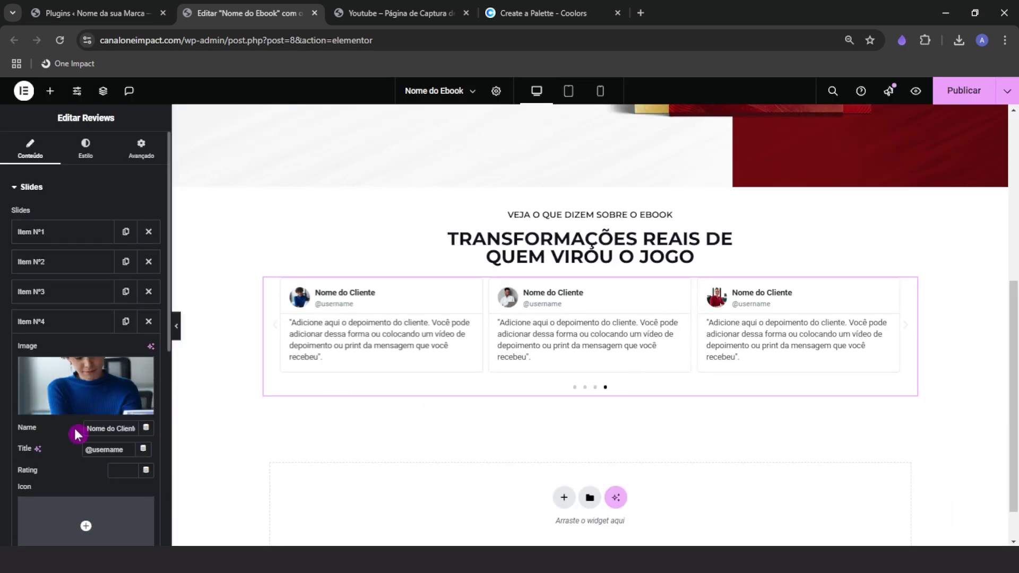
Enable Lazyload in the carousel's Additional Options
scroll(78, 434, "down", 1)
left_click(56, 259)
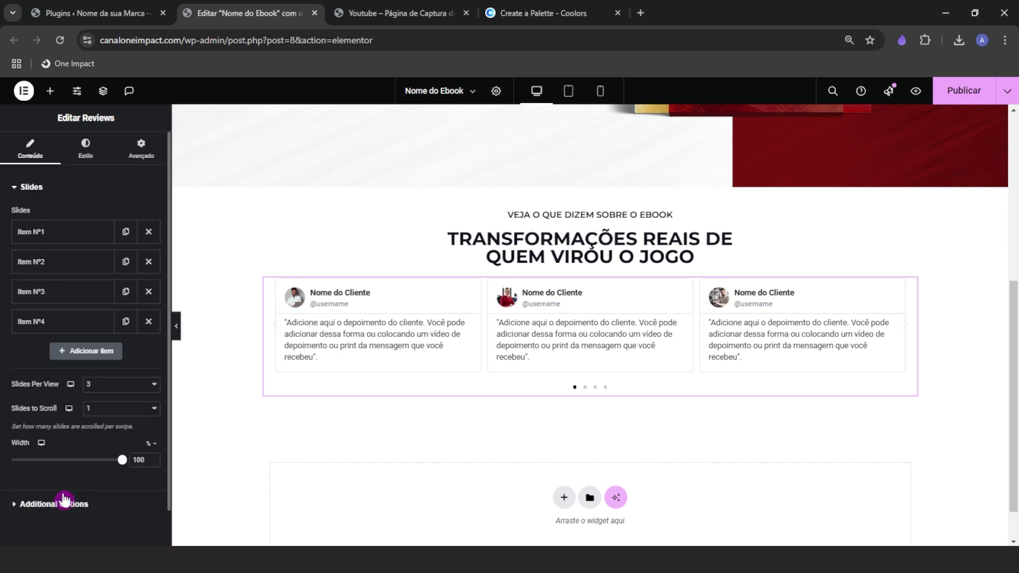
left_click(72, 505)
left_click(143, 460)
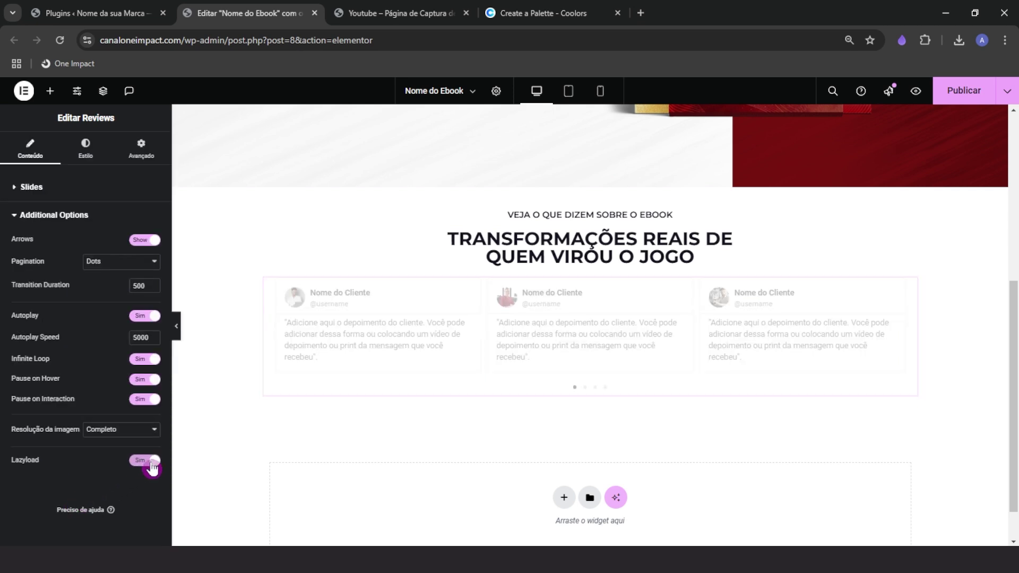
Set 15 px space between slides and a light grey #EAEAEA card background
left_click(86, 151)
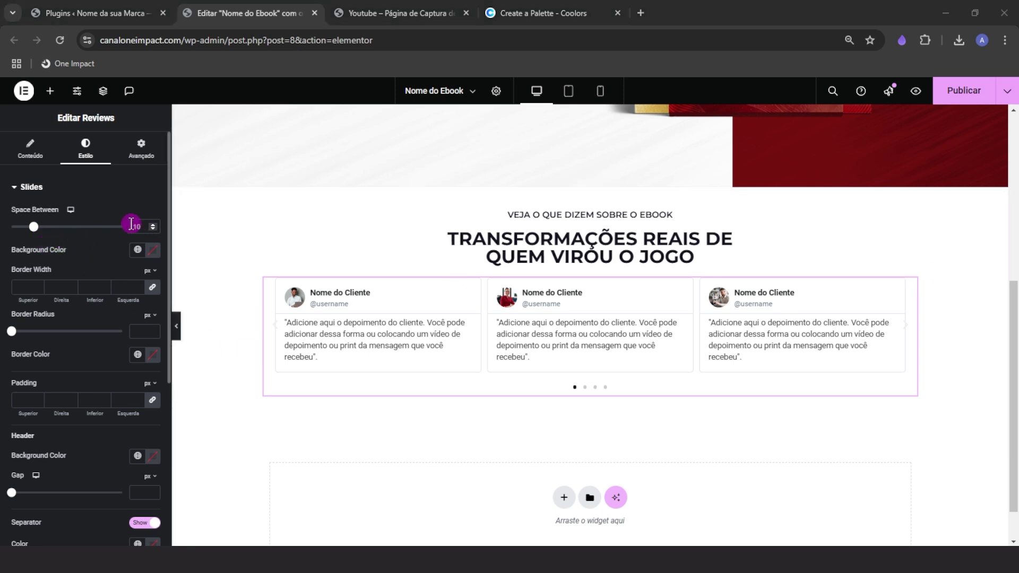
double_click(136, 227)
type("15")
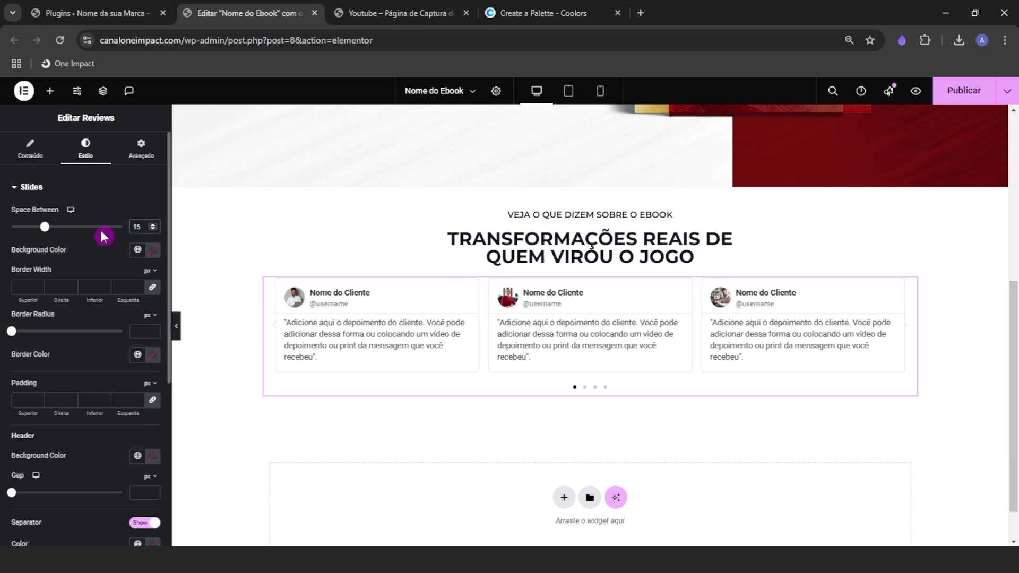
left_click(153, 250)
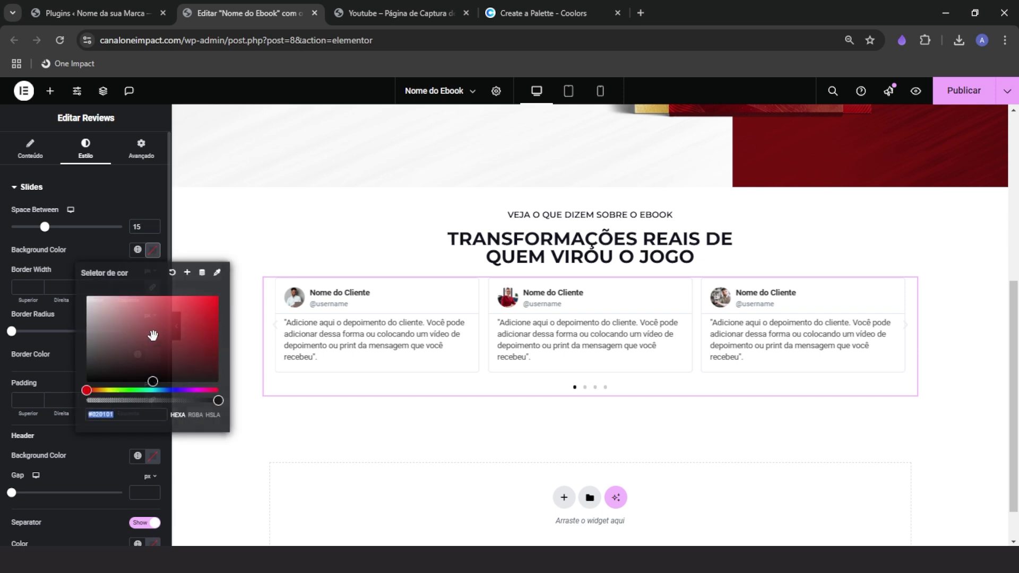
type("#EDEDED")
left_click_drag(43, 303, 44, 301)
left_click(84, 258)
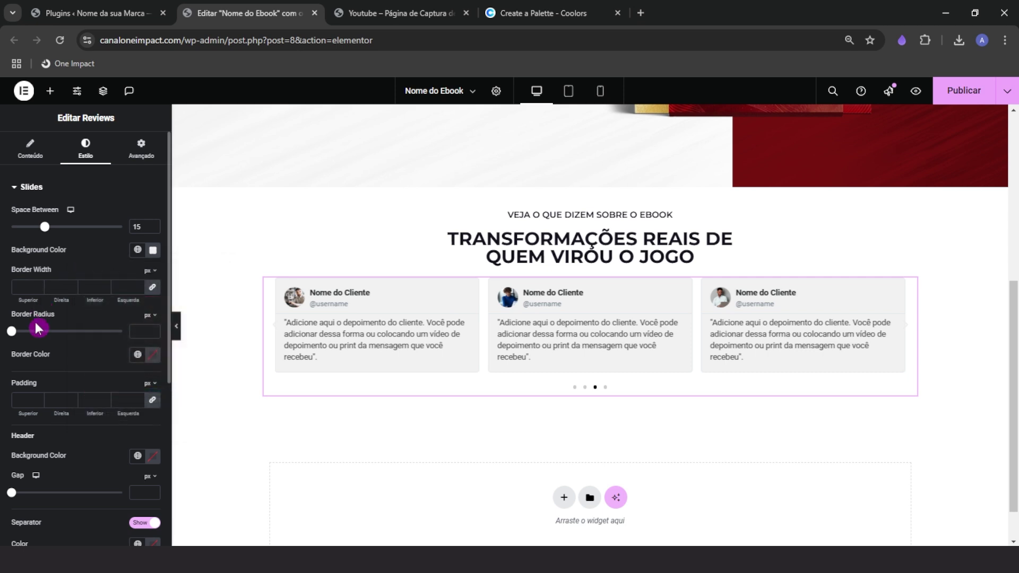
Round the card corners to 5 and give the cards 40 padding
mouse_move(14, 334)
left_mouse_down()
mouse_move(34, 332)
mouse_move(21, 333)
left_mouse_up()
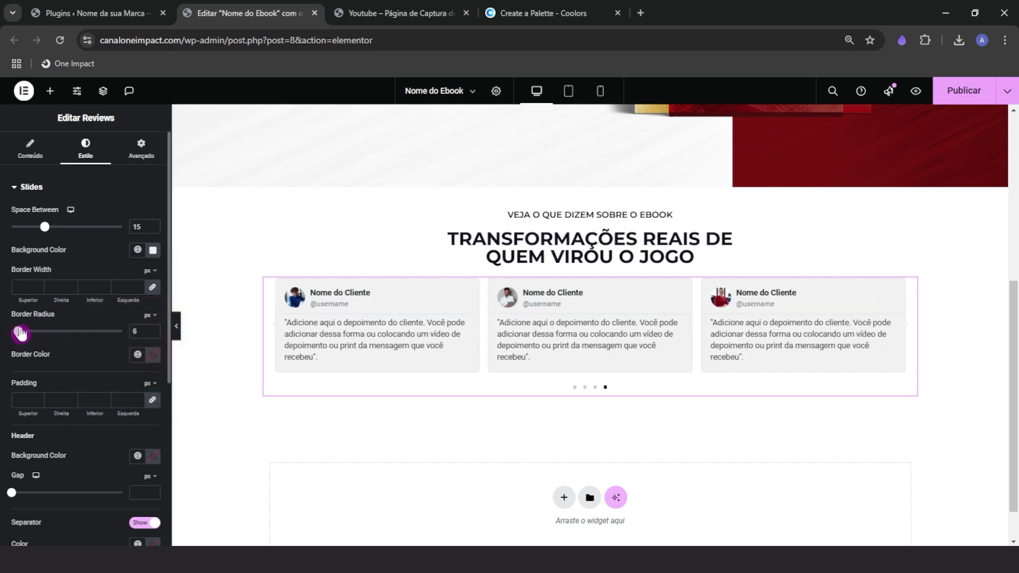
left_click(63, 403)
left_click(31, 403)
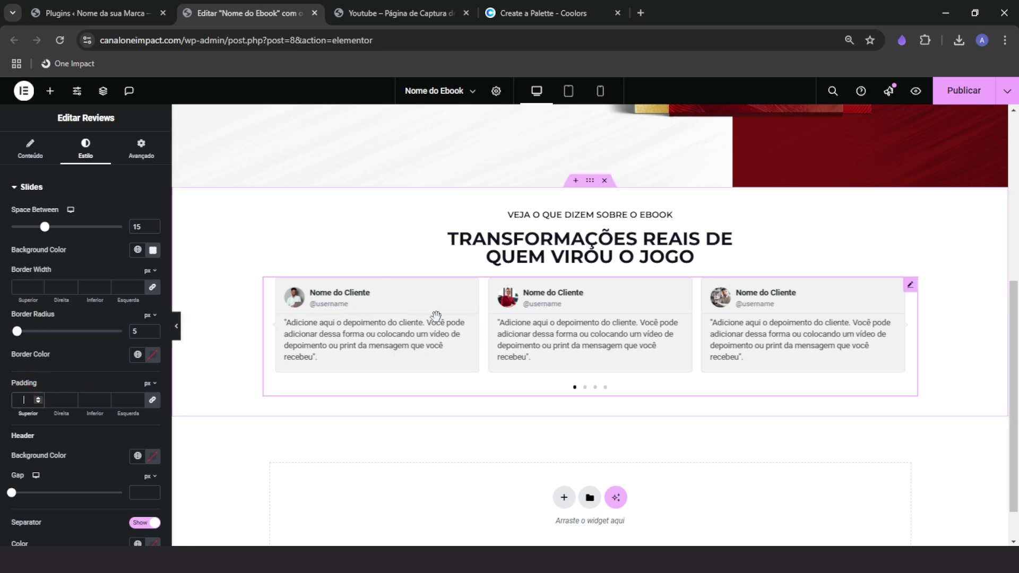
left_click(130, 400)
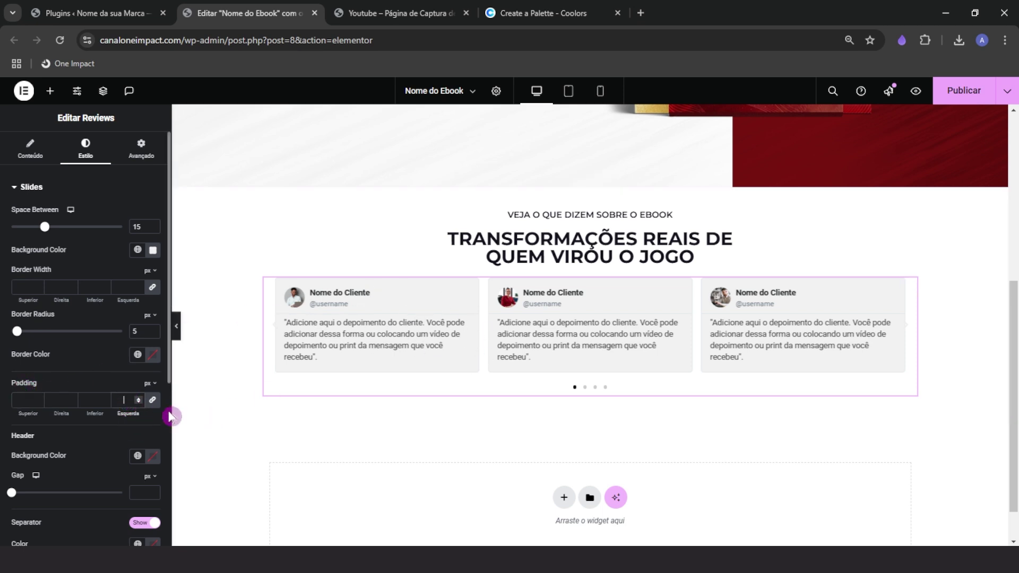
type("50")
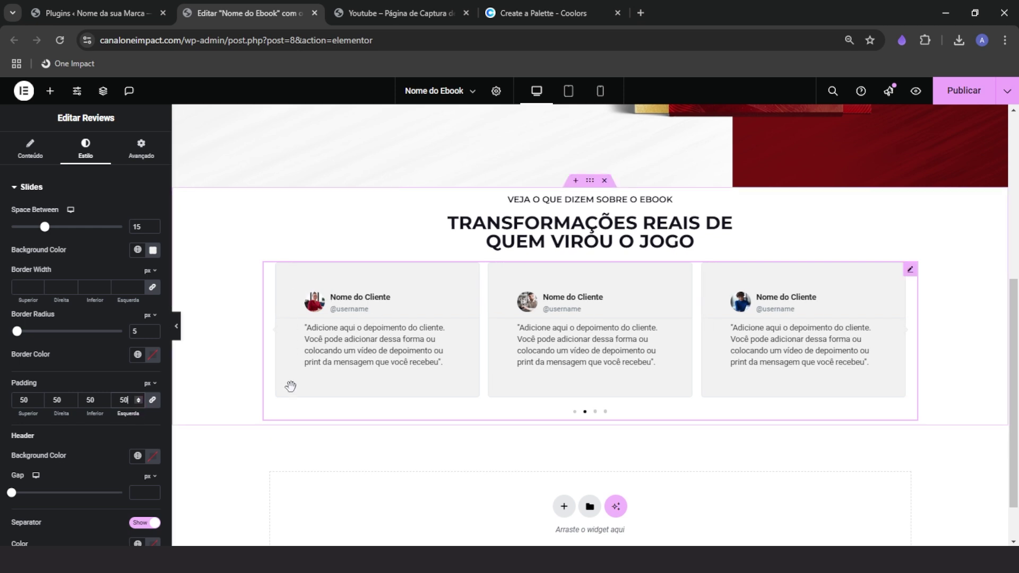
left_click(125, 397)
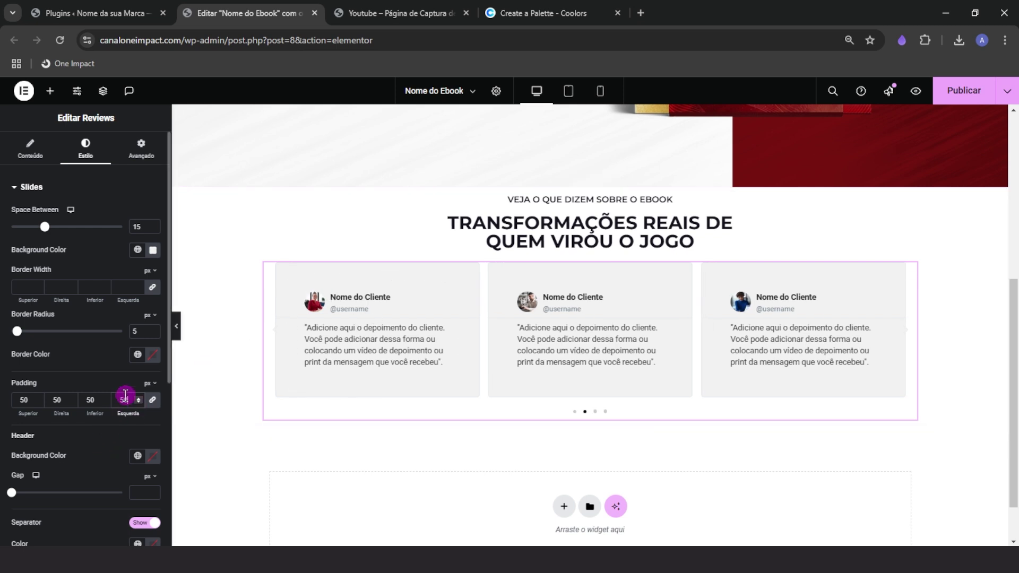
type("2")
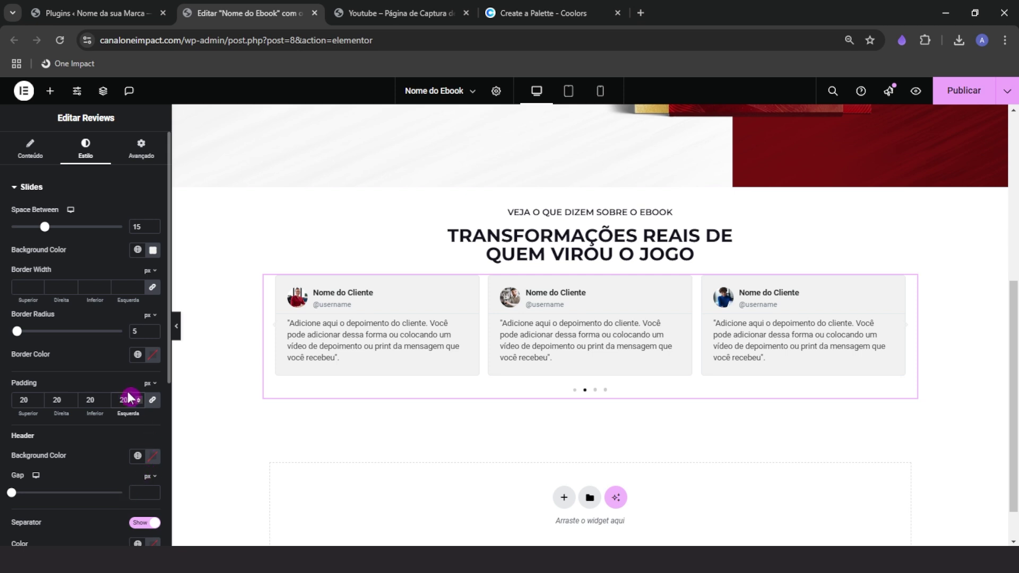
left_click_drag(130, 398, 63, 418)
type("40")
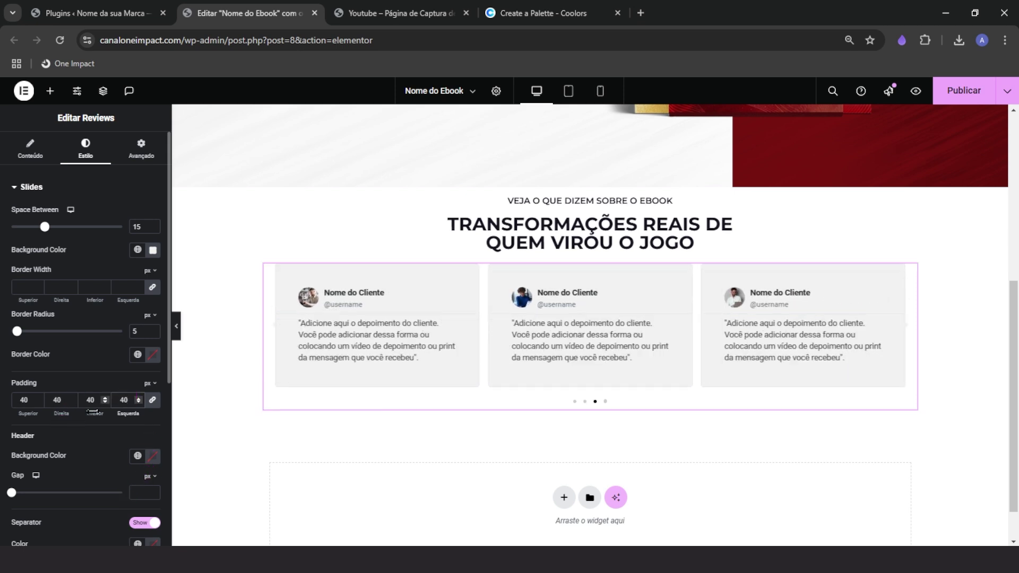
left_click(276, 431)
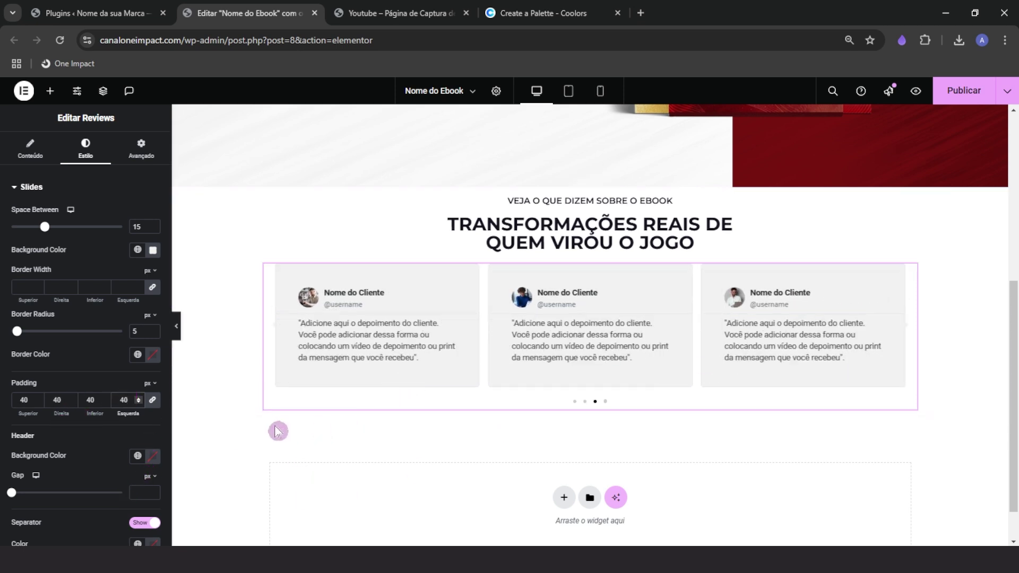
Set the card header gap to 20 and the separator size to 3
scroll(85, 449, "down", 1)
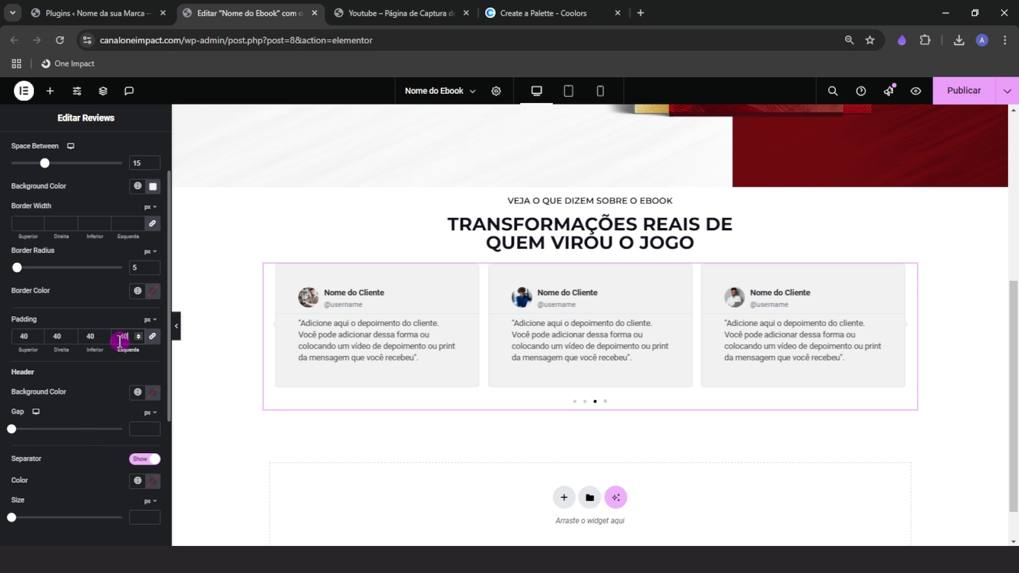
left_click(18, 431)
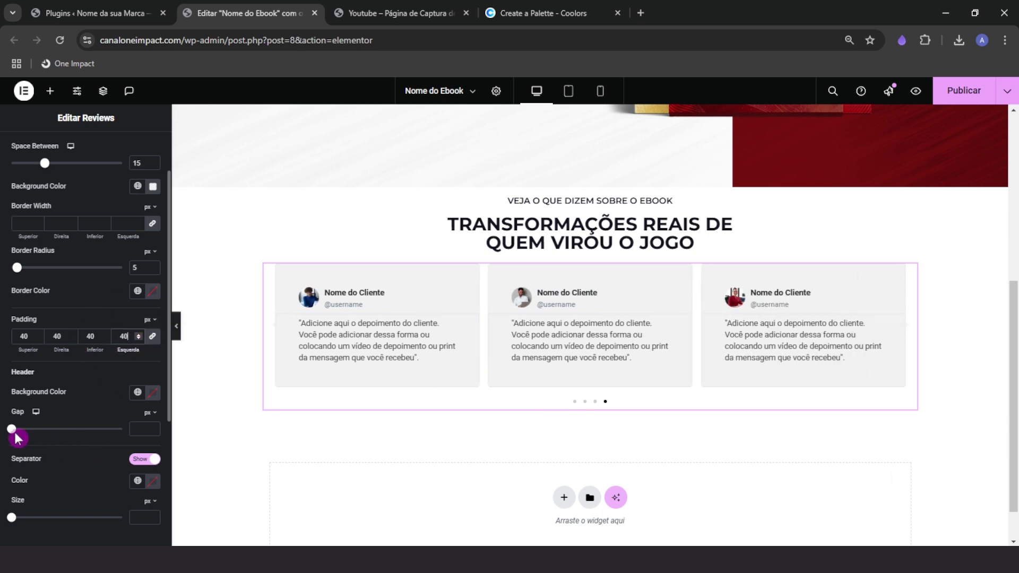
left_click_drag(20, 437, 37, 436)
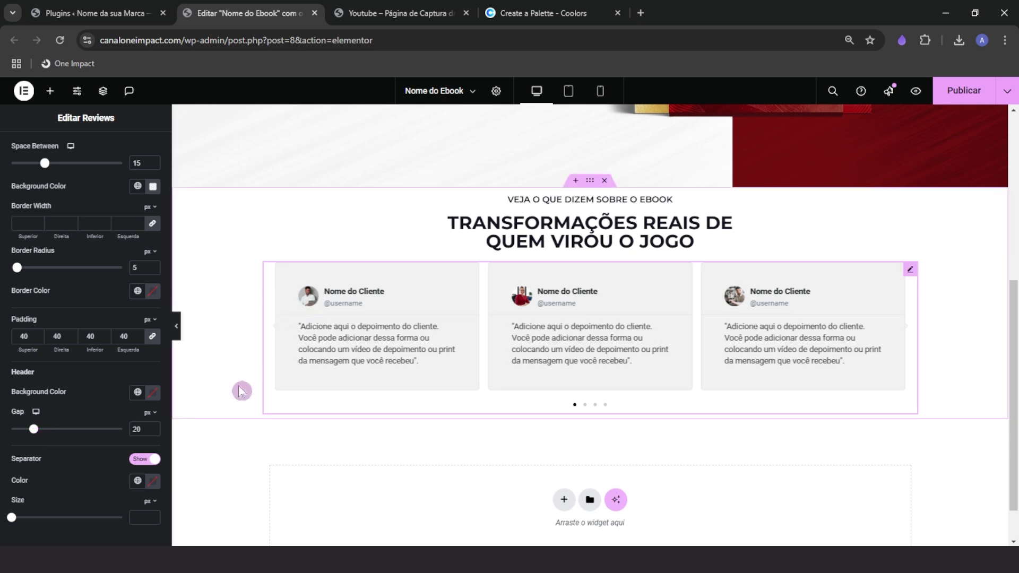
scroll(21, 523, "down", 1)
left_click_drag(12, 454, 23, 464)
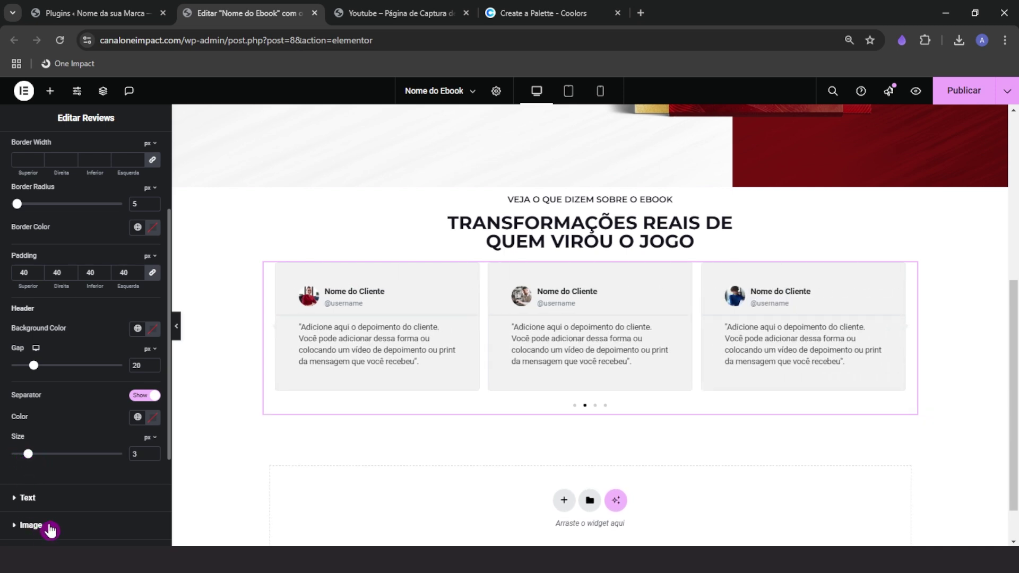
Set the client name typography to Montserrat at 16 px
left_click(51, 498)
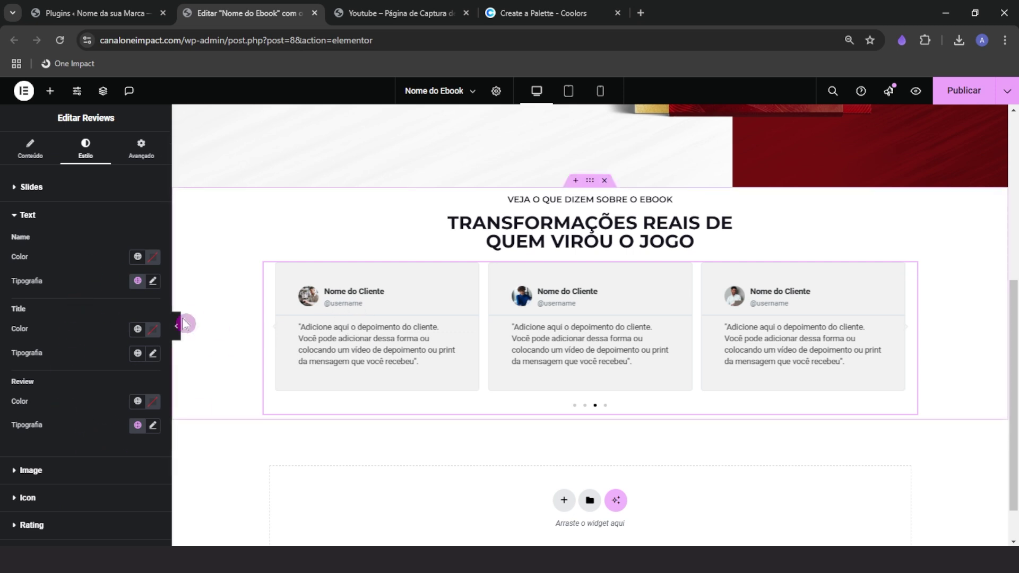
left_click(153, 281)
left_click(111, 334)
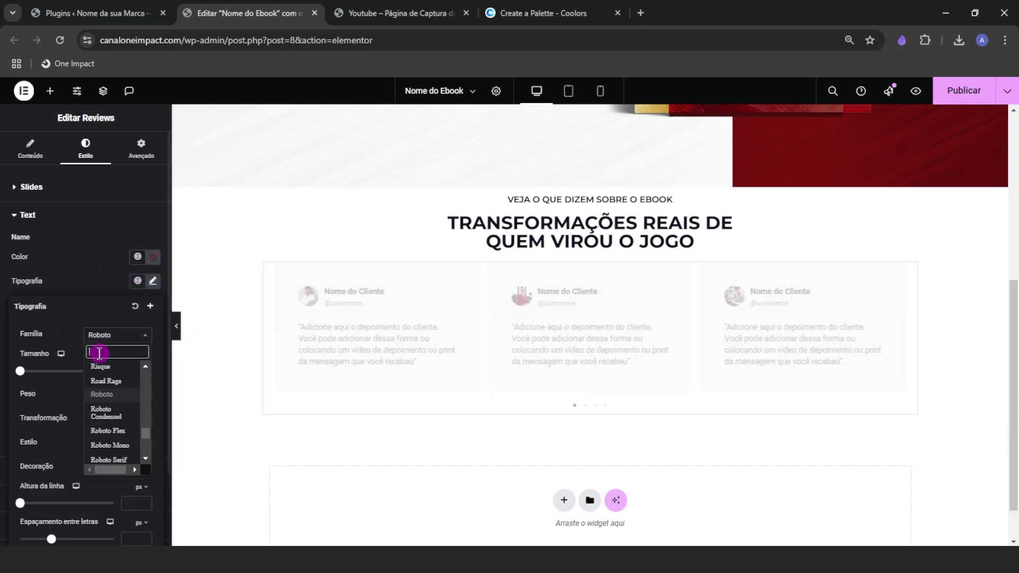
type("monts")
left_click(110, 379)
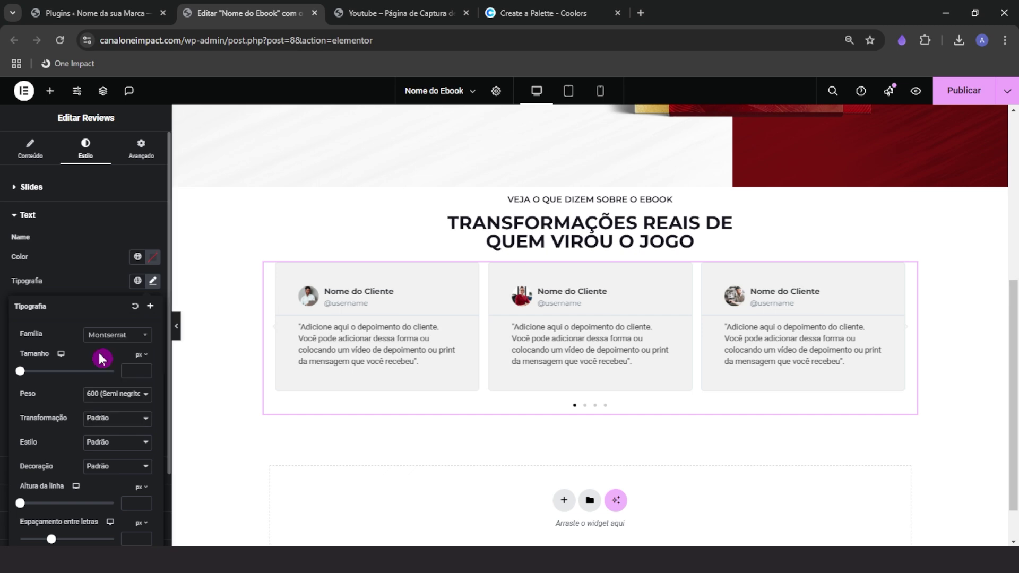
scroll(393, 214, "up", 3)
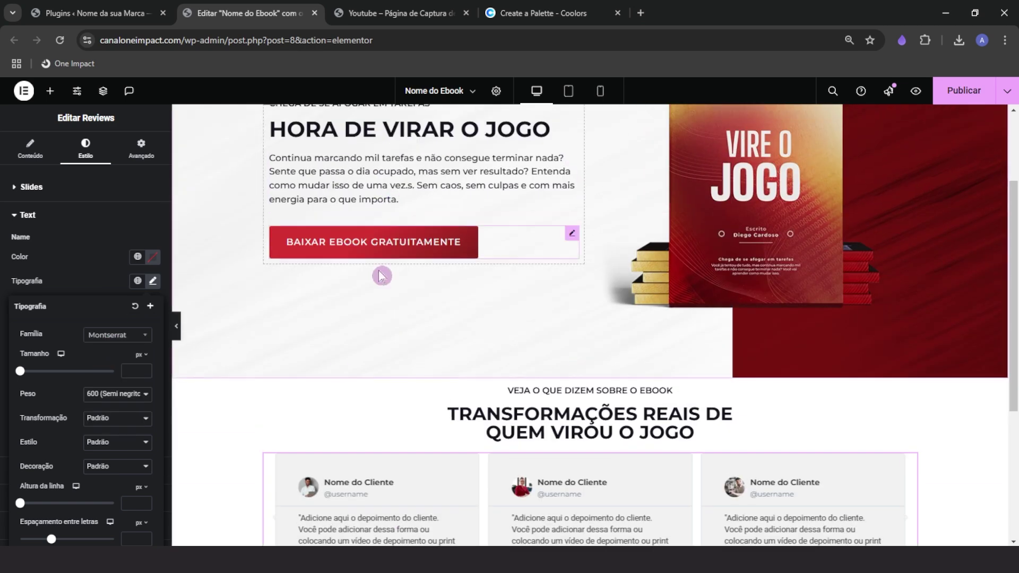
scroll(382, 273, "down", 3)
left_click(133, 371)
type("016")
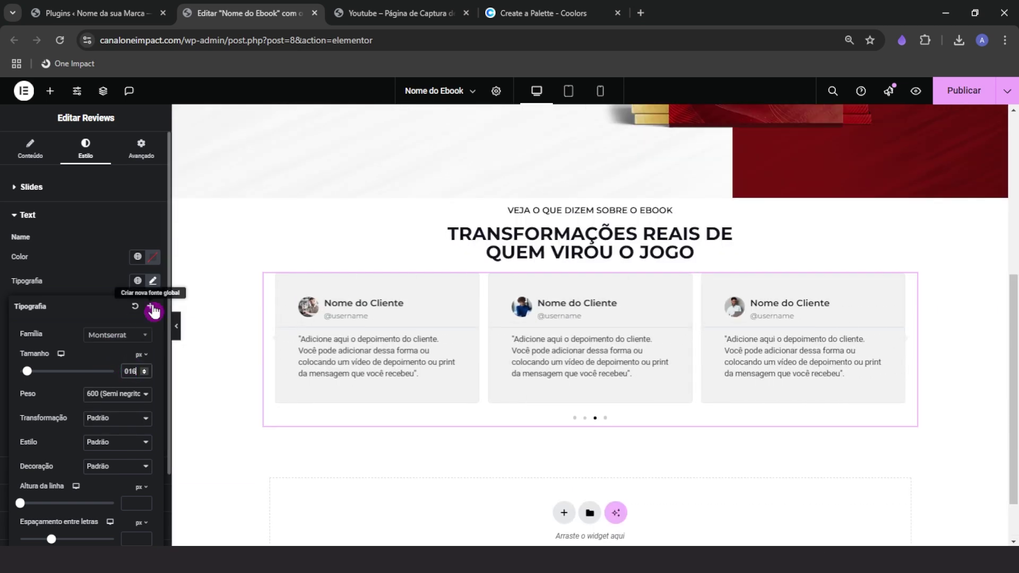
Compare with the hero paragraph's typography, then keep the client name weight at 600
scroll(337, 180, "up", 3)
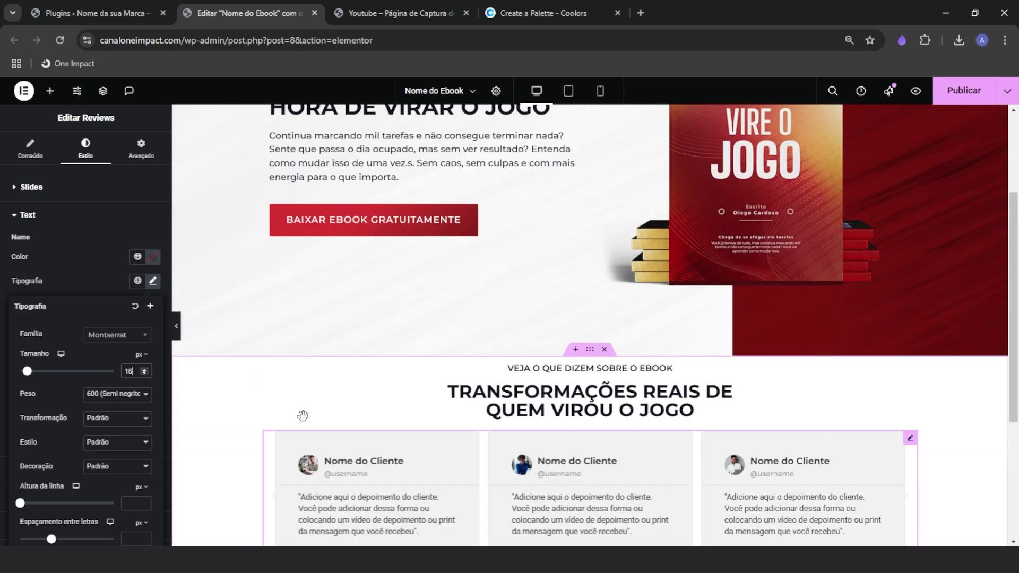
left_click(337, 180)
left_click(86, 148)
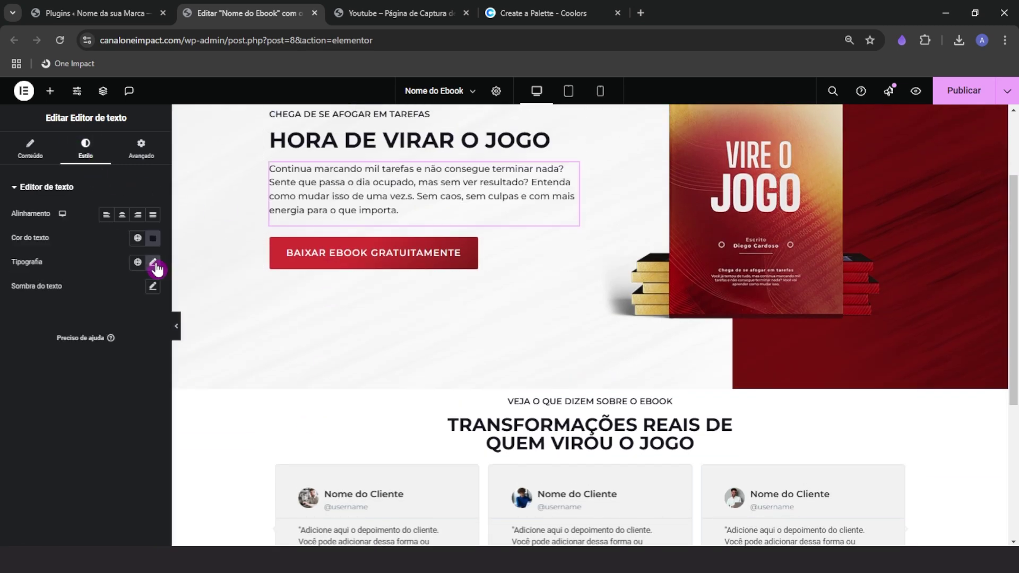
left_click(154, 263)
scroll(305, 440, "down", 3)
left_click(328, 346)
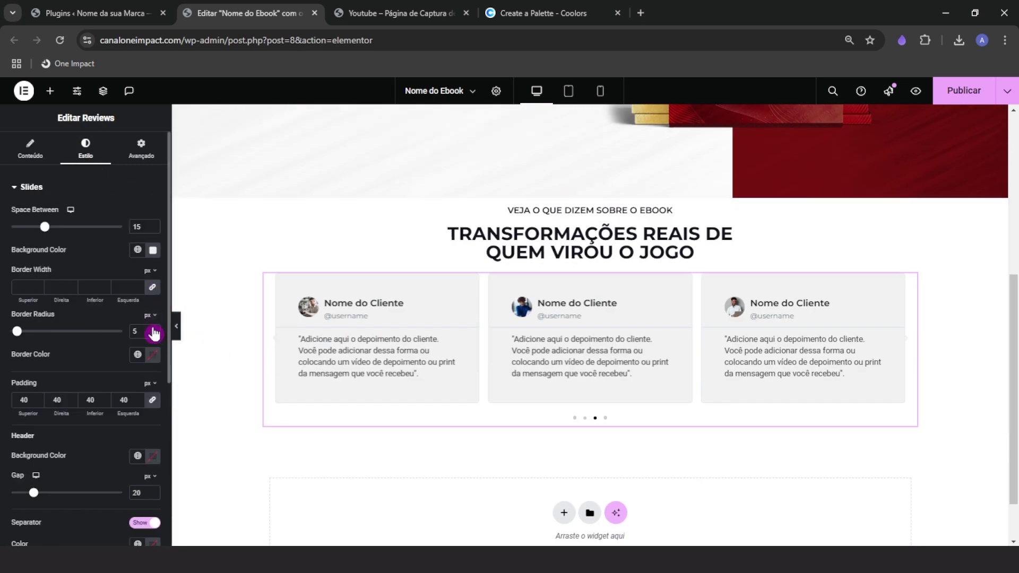
scroll(95, 461, "down", 5)
left_click(81, 367)
left_click(153, 281)
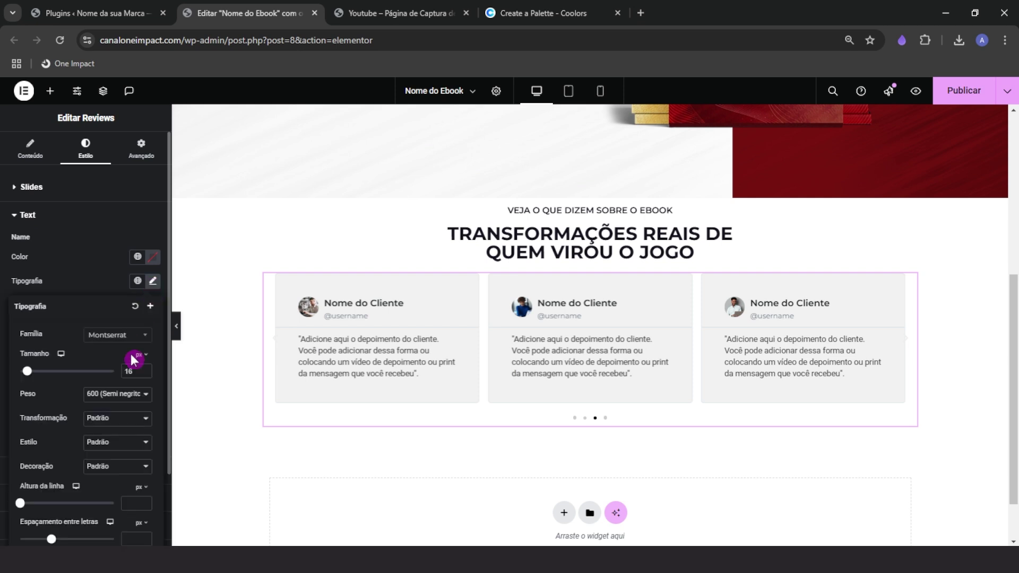
left_click(105, 397)
left_click(110, 291)
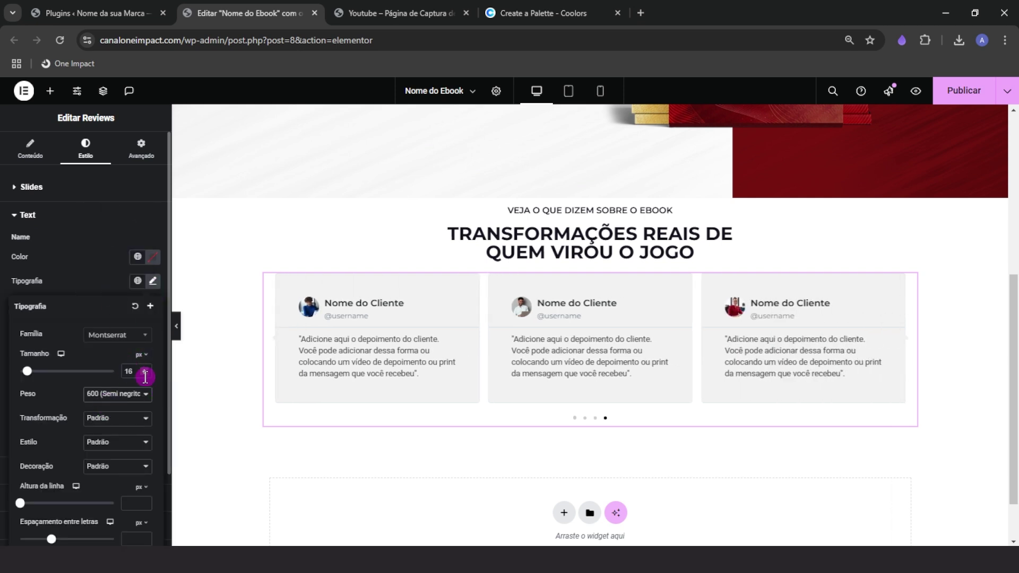
left_click(106, 272)
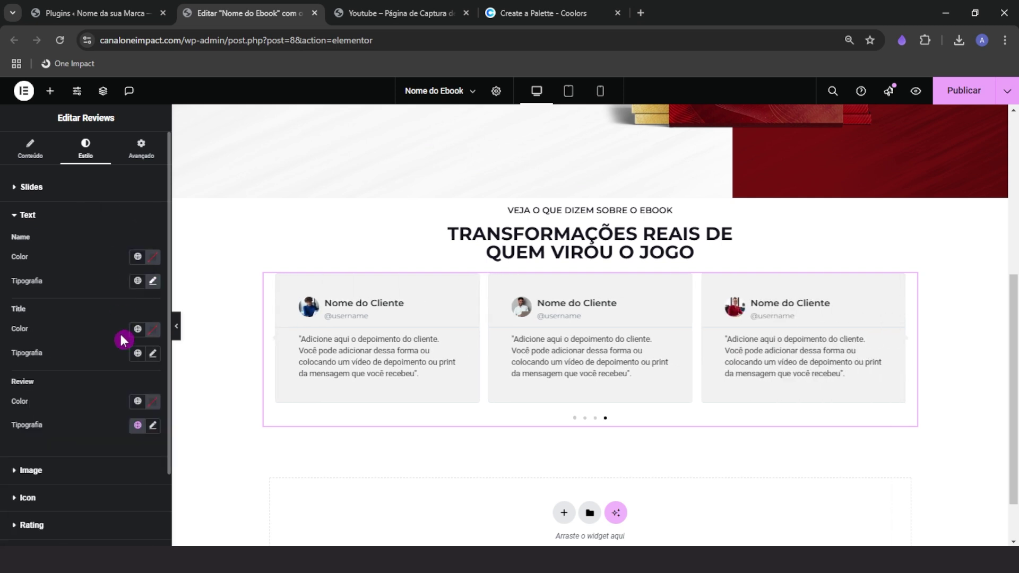
Color the client names with the heading's dark colour via the eyedropper
left_click(153, 260)
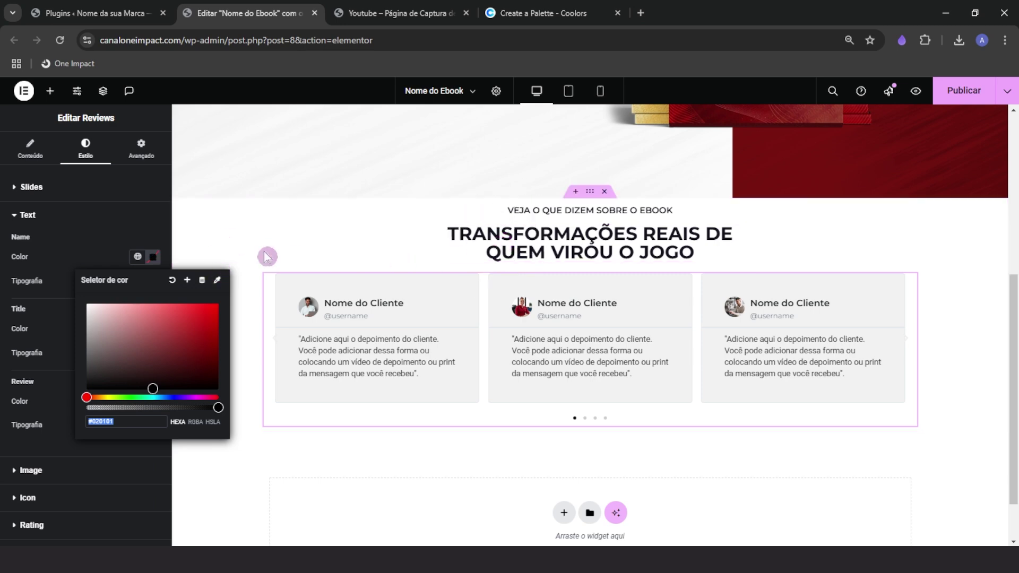
left_click(539, 11)
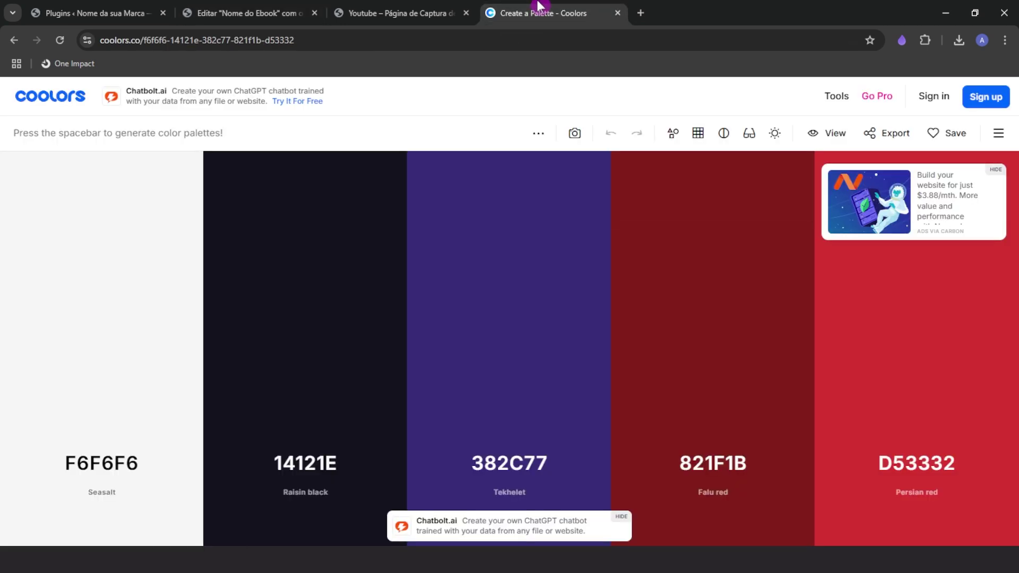
left_click(212, 12)
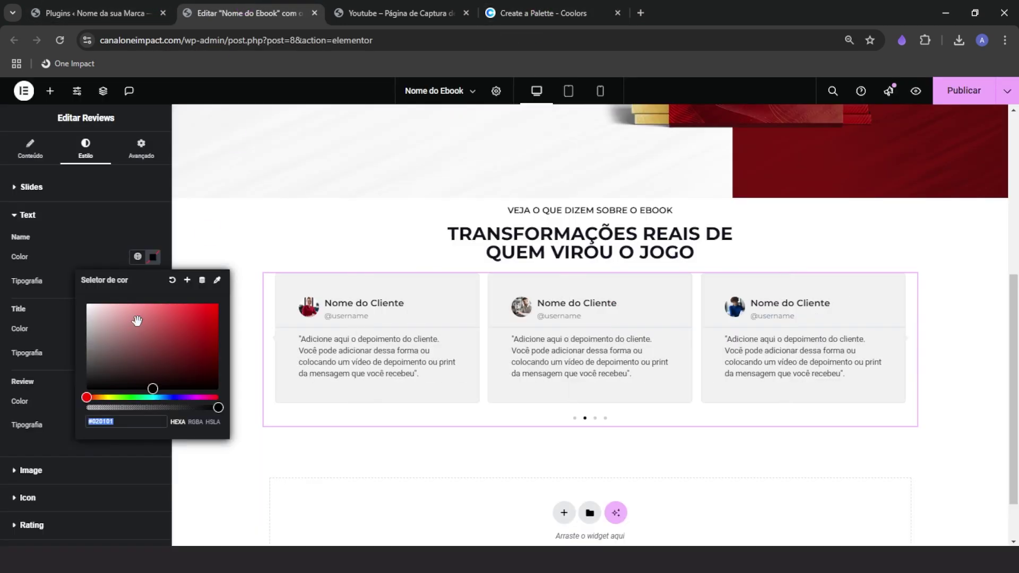
left_click(221, 289)
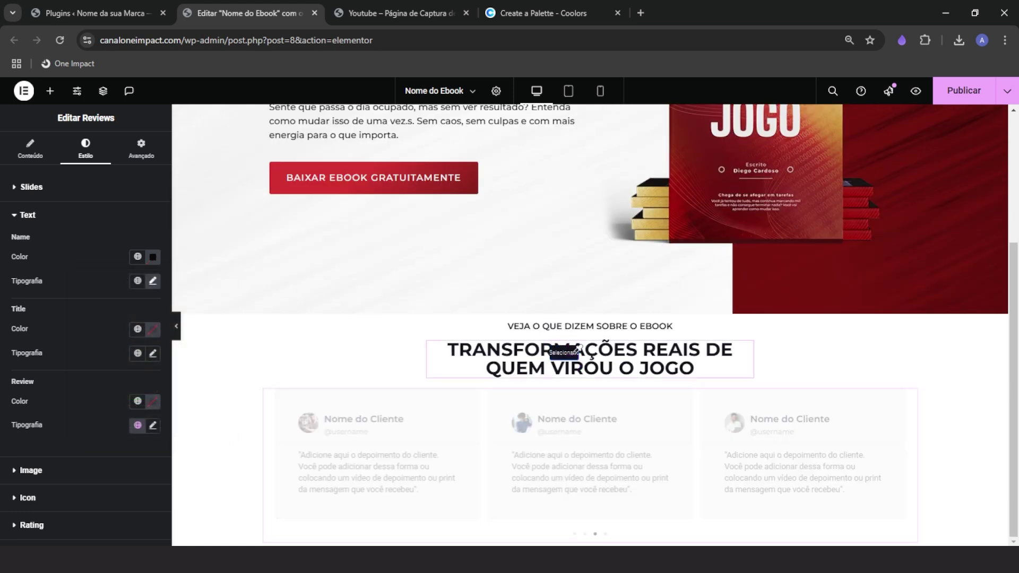
left_click(572, 363)
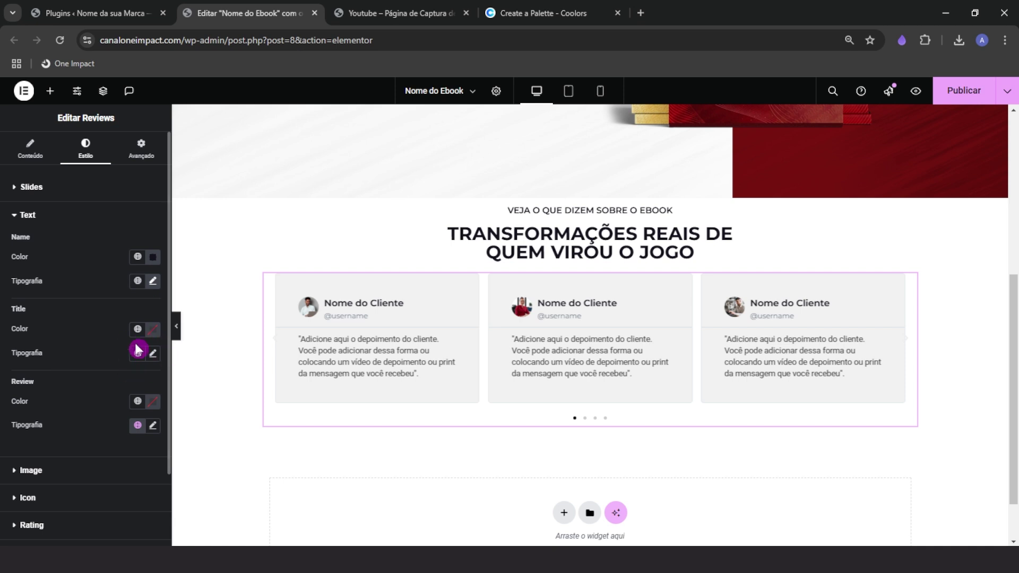
Give usernames the heading's dark colour with lowered transparency
left_click(155, 334)
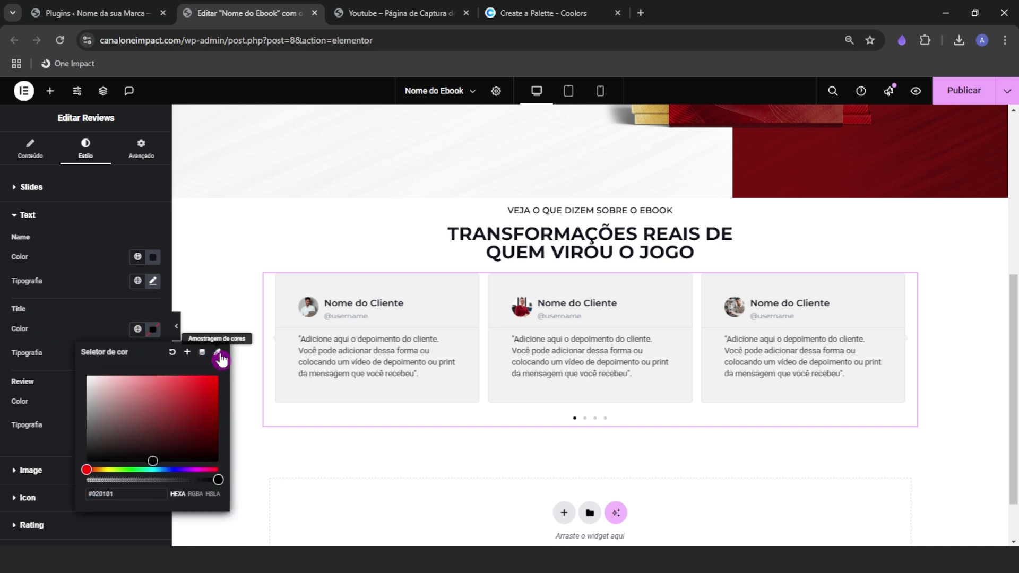
left_click(209, 353)
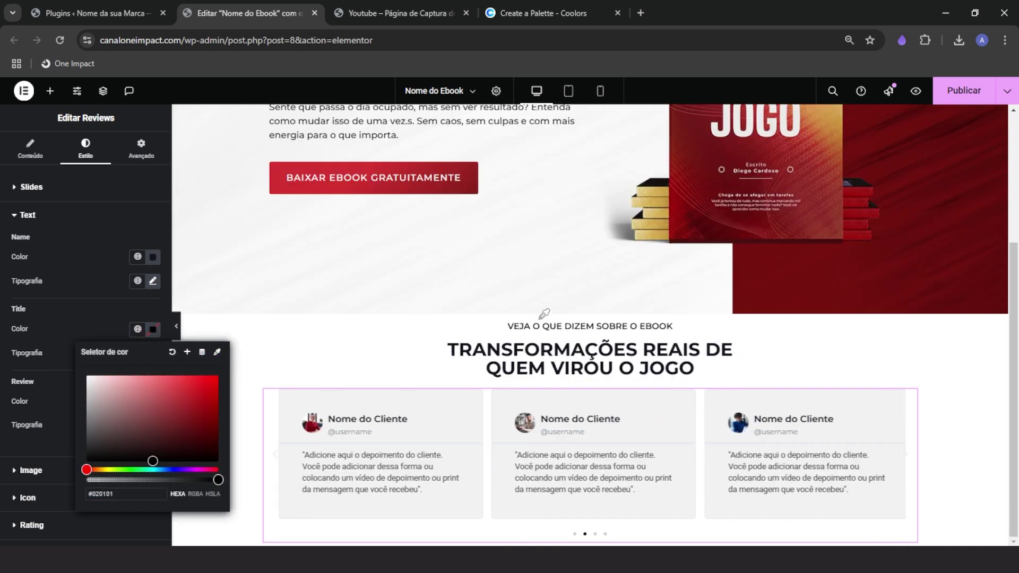
left_click(572, 362)
left_click(153, 329)
left_click(214, 480)
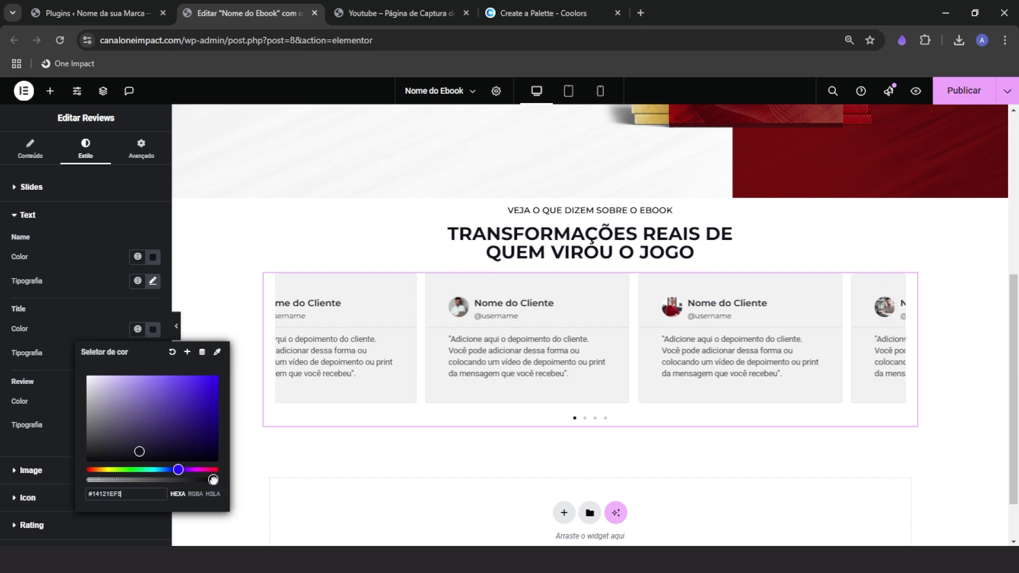
mouse_move(213, 479)
left_mouse_down()
mouse_move(122, 480)
mouse_move(202, 474)
left_mouse_up()
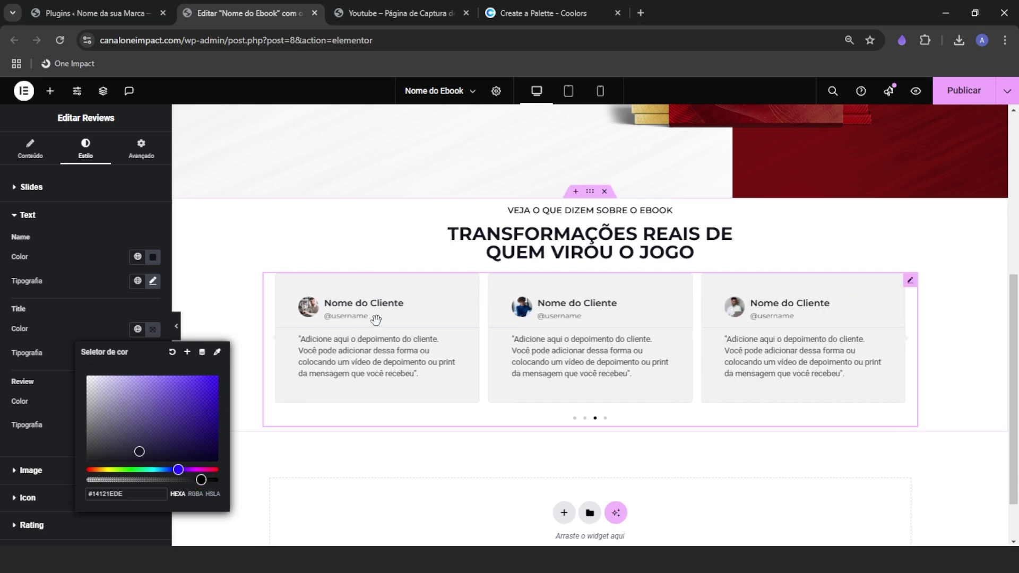
left_click(114, 324)
Set the username font to Montserrat
left_click(148, 352)
left_click(116, 410)
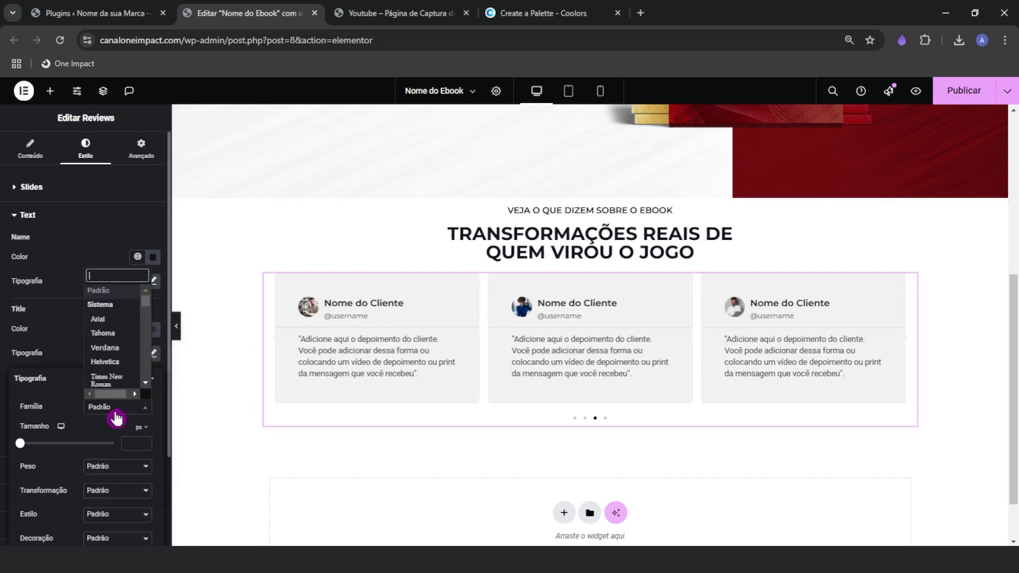
type("monts")
key("Return")
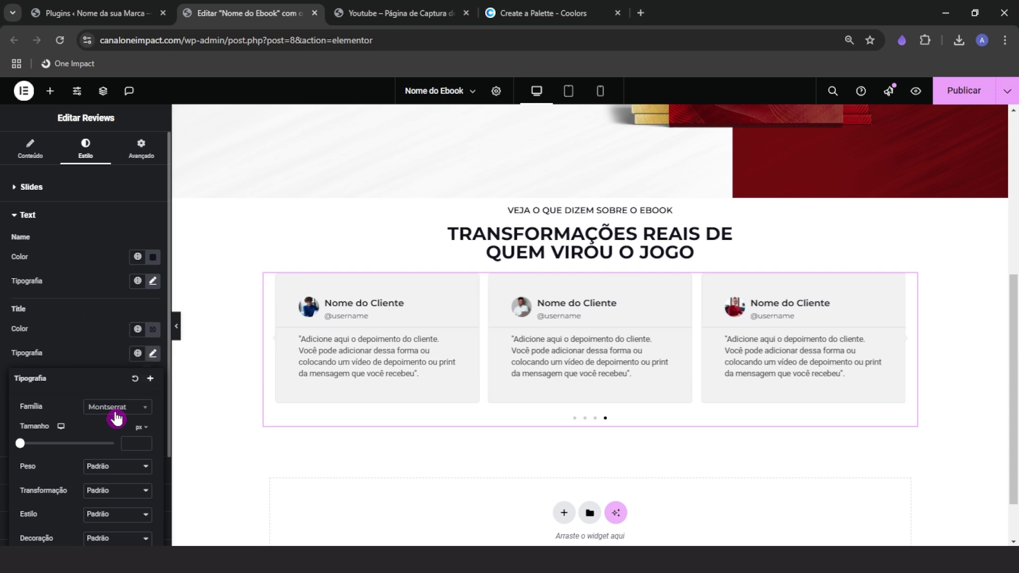
type("16")
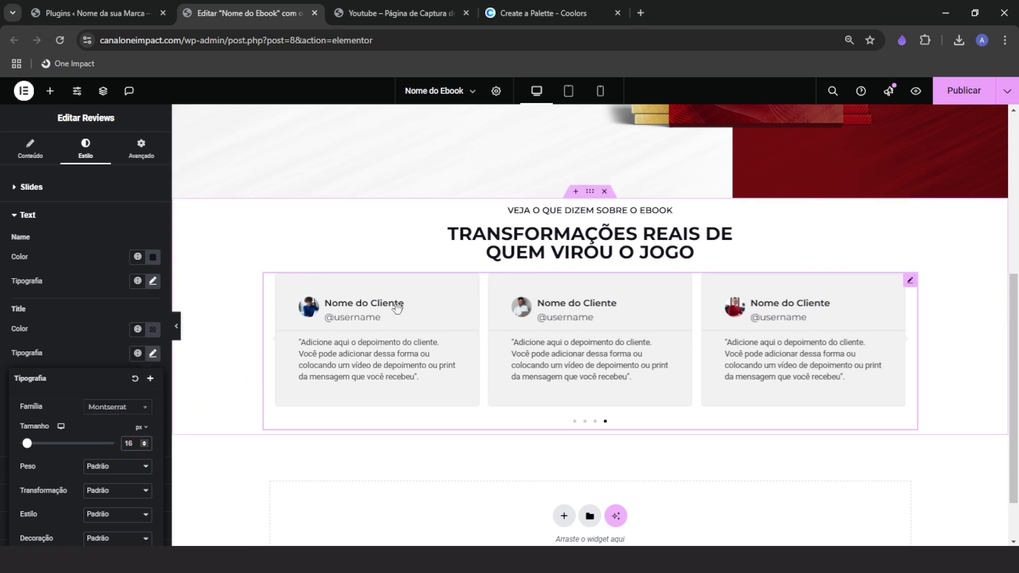
left_click(407, 299)
key("ctrl")
key("ctrl")
Make the usernames 14 px with 500 (Médio) weight
left_click(144, 446)
left_click(145, 446)
left_click(145, 446)
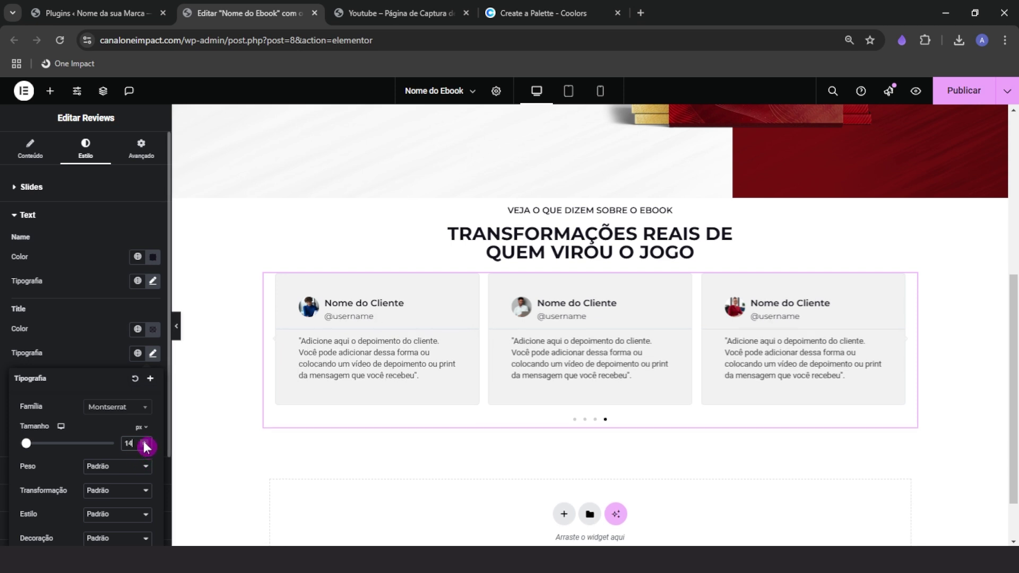
left_click(143, 440)
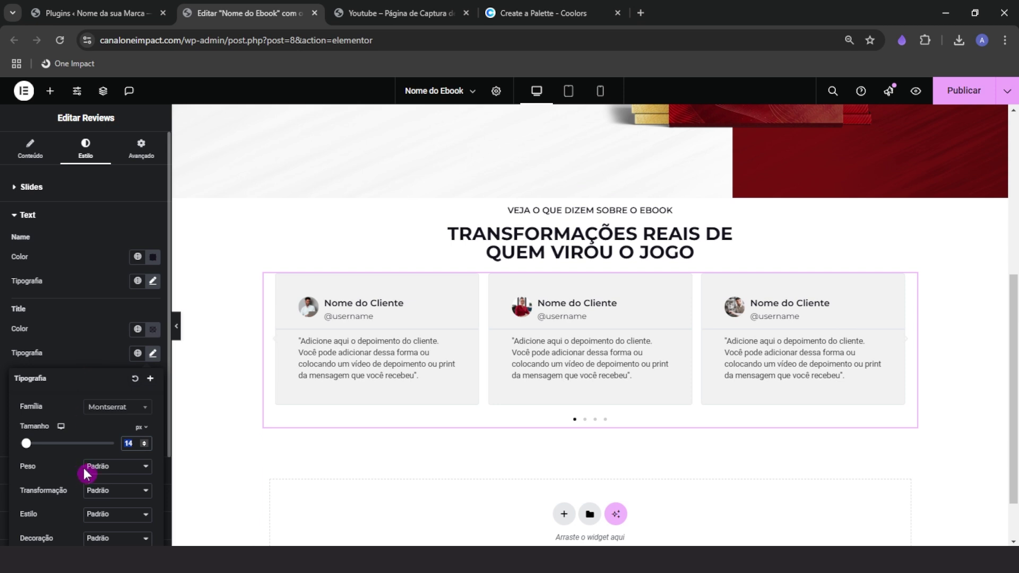
left_click(105, 467)
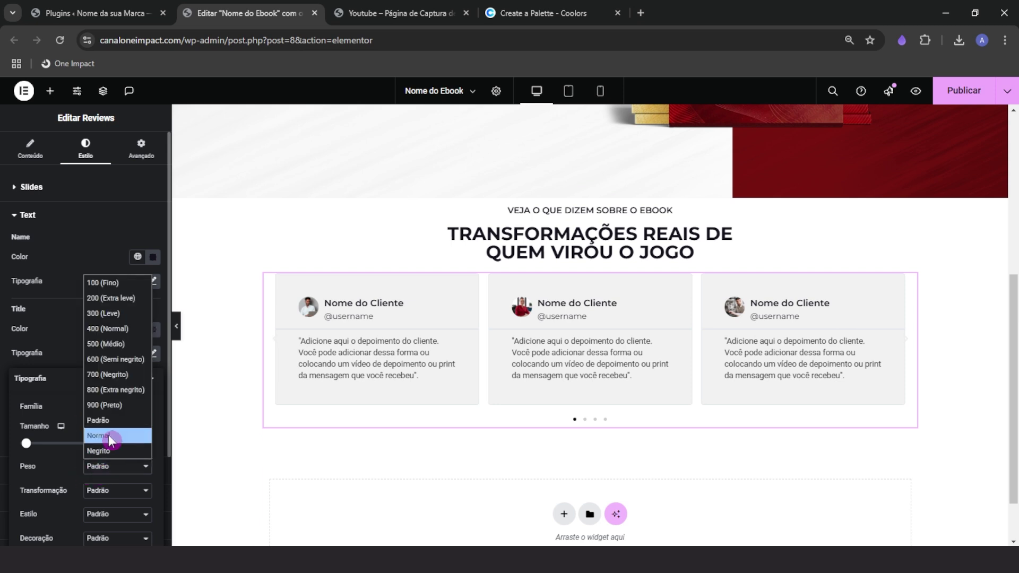
left_click(116, 344)
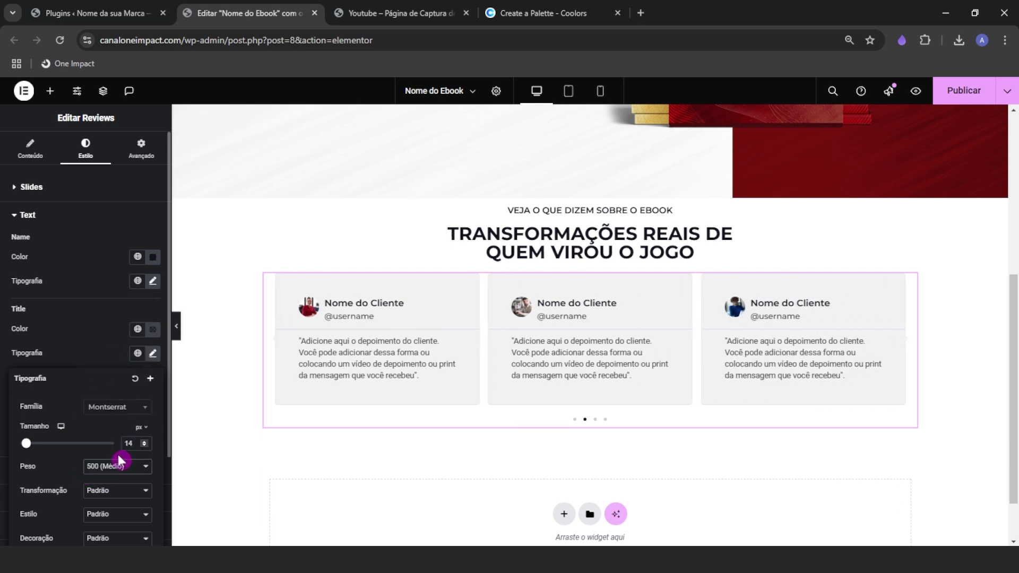
left_click(91, 352)
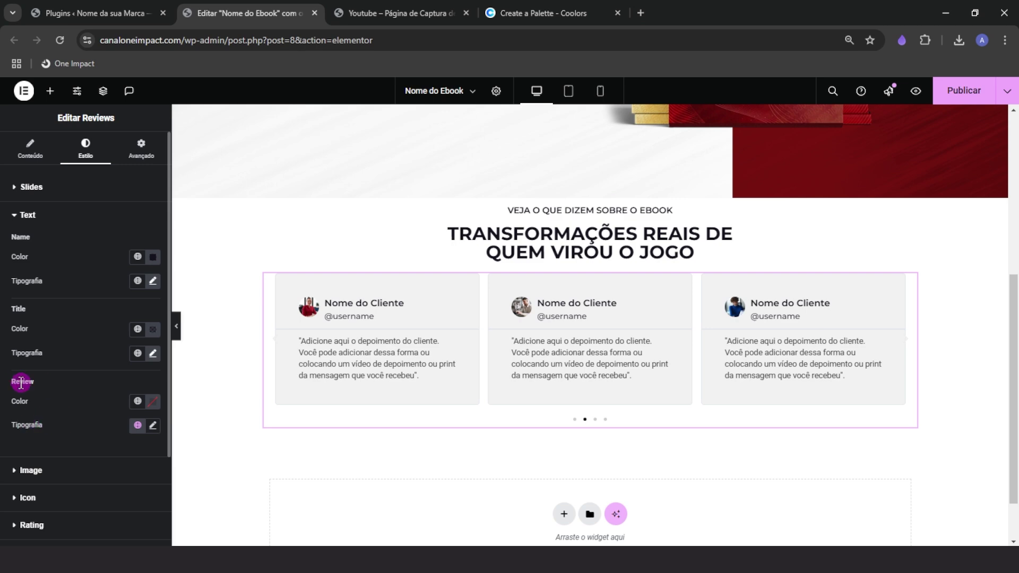
Color the review text with the heading's dark colour via the eyedropper
left_click(154, 406)
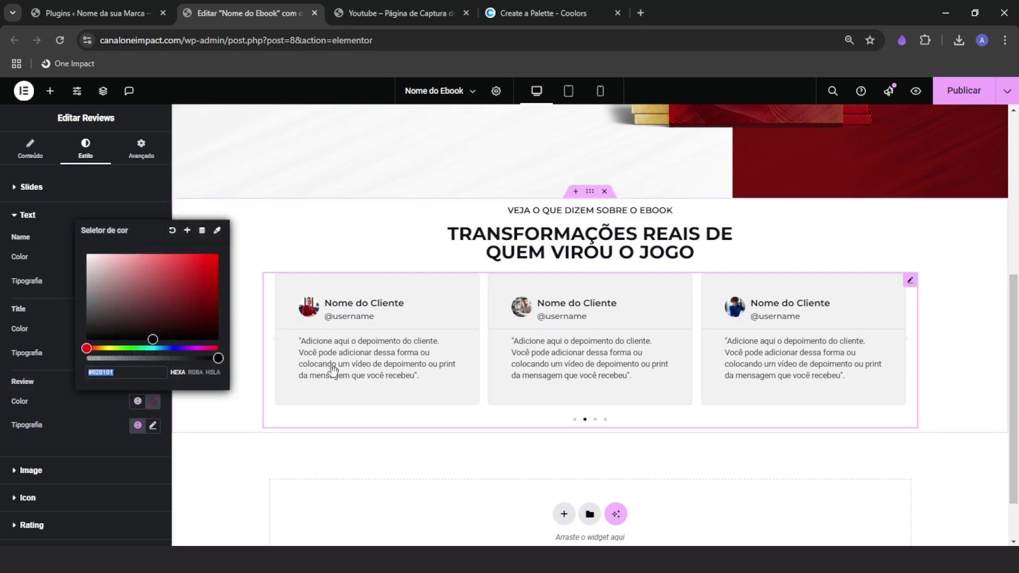
left_click(218, 231)
left_click(505, 348)
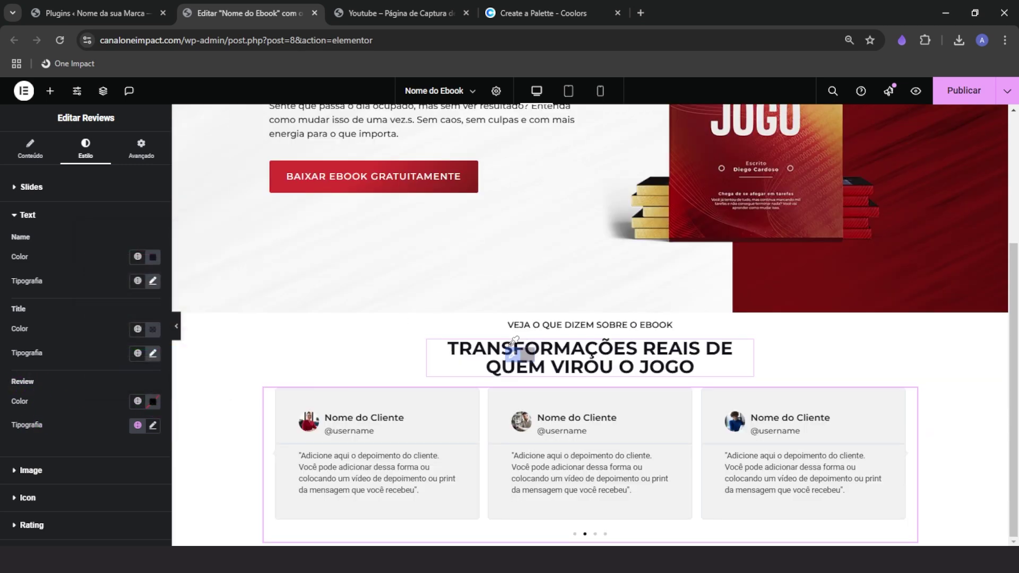
left_click(508, 359)
Set the review typography to Montserrat 16 px, weight 500 (Médio), italic
left_click(153, 425)
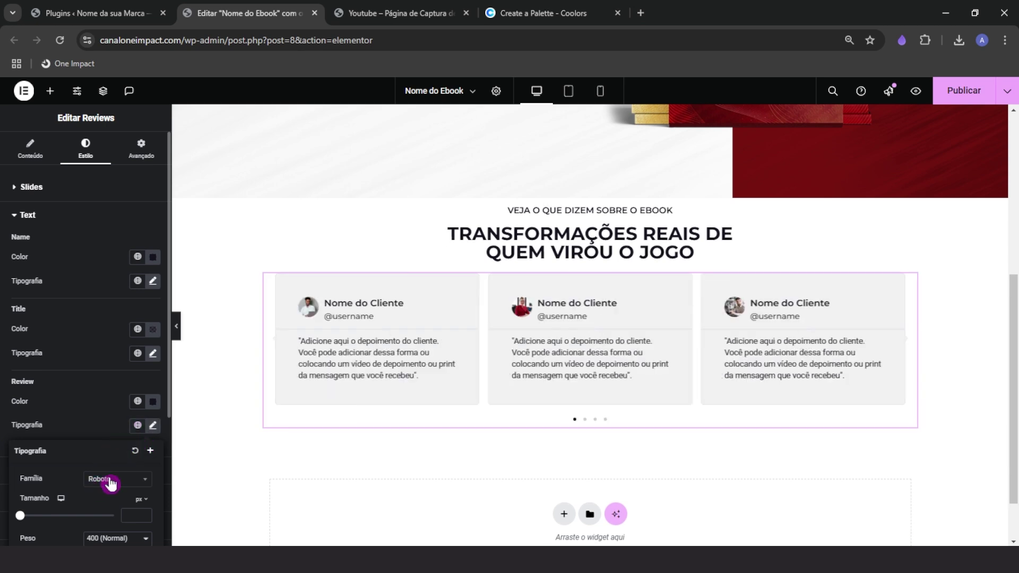
left_click(109, 480)
type("montserrat")
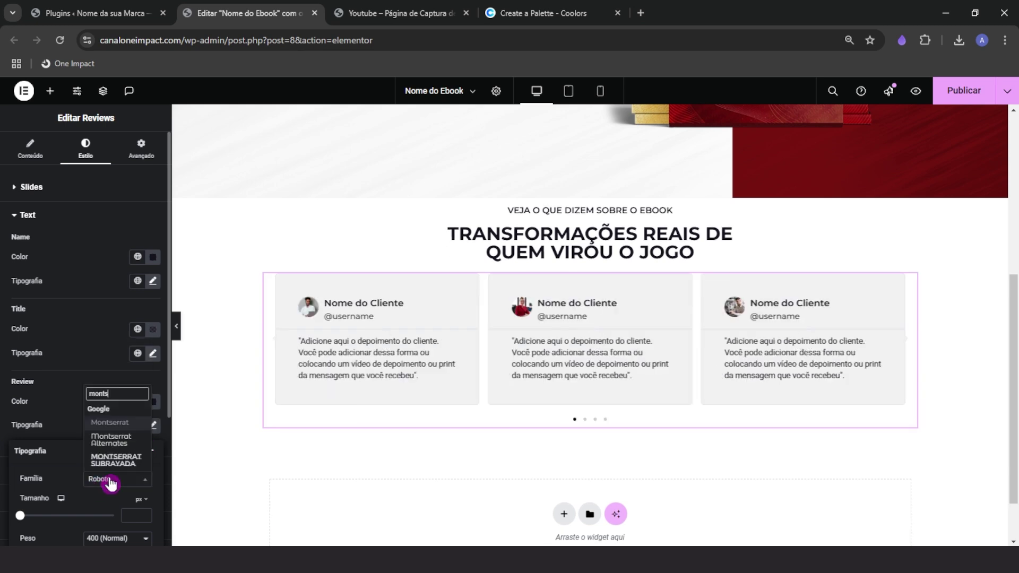
key("Return")
left_click(195, 531)
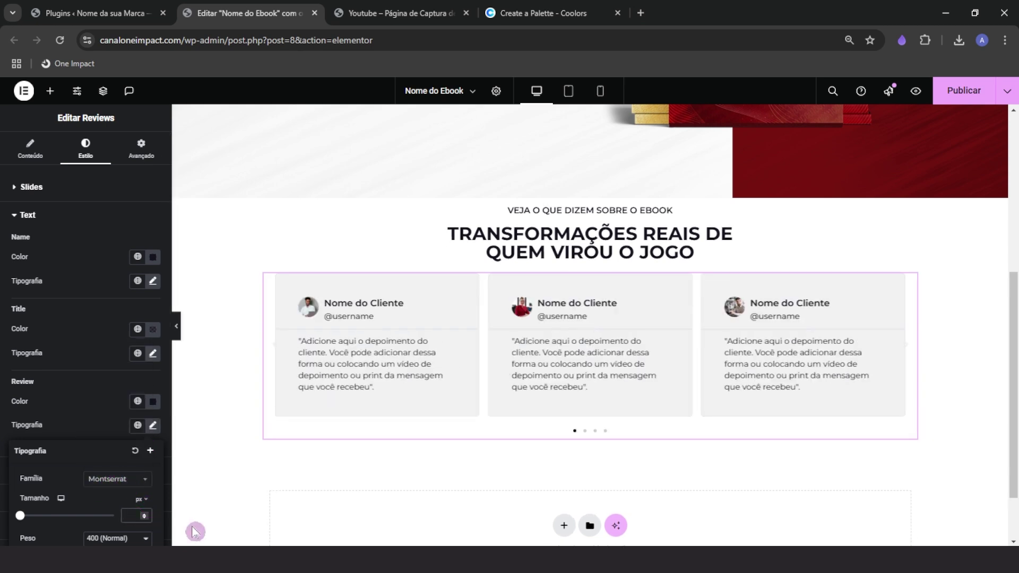
left_click(131, 511)
type("16")
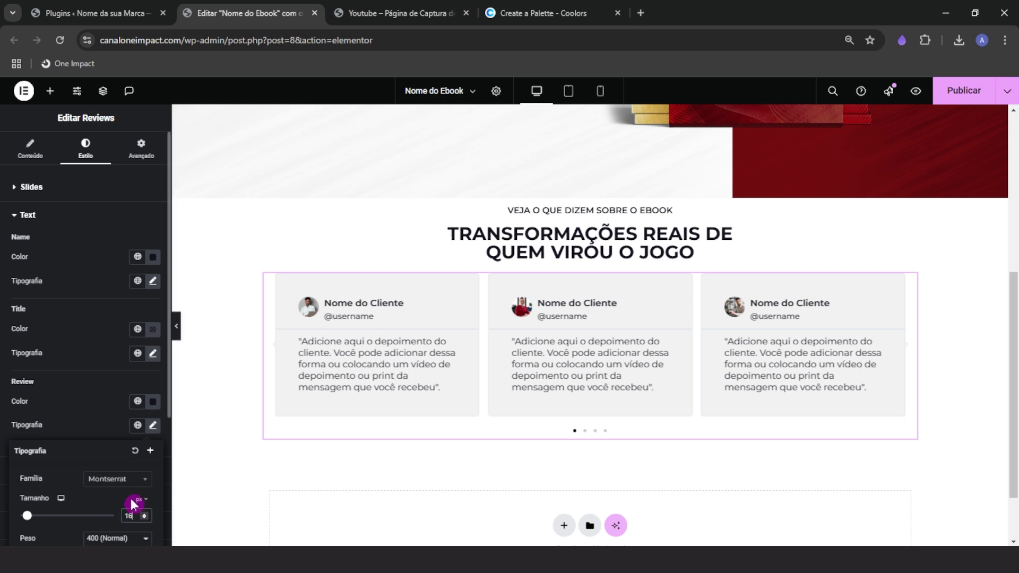
scroll(105, 510, "down", 3)
left_click(116, 350)
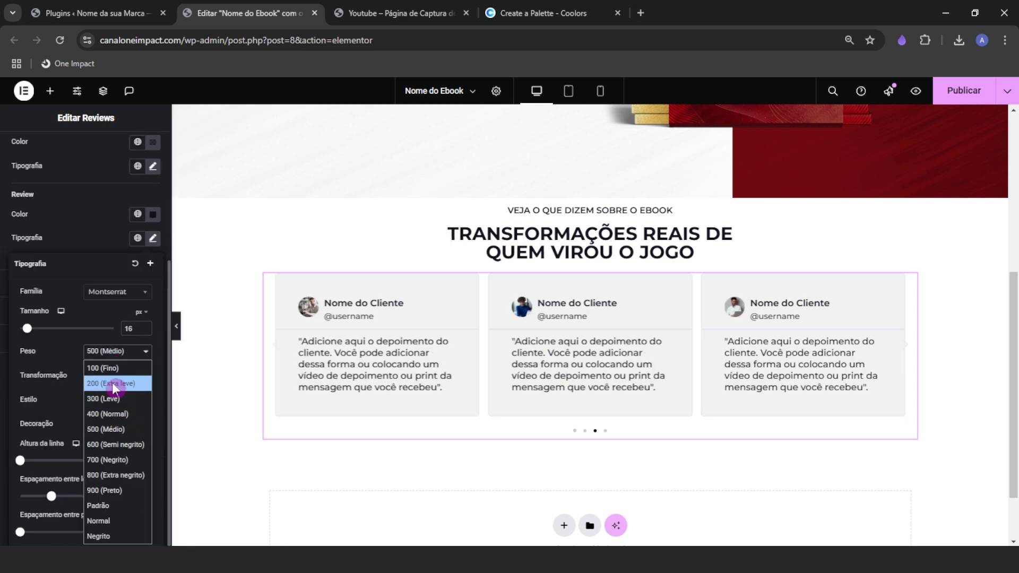
left_click(115, 431)
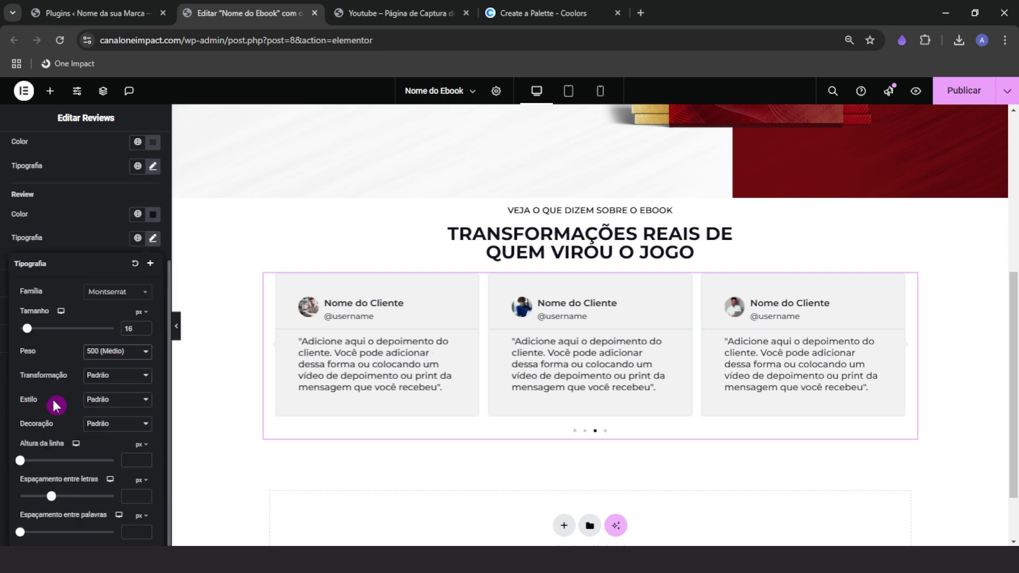
left_click(103, 399)
left_click(101, 446)
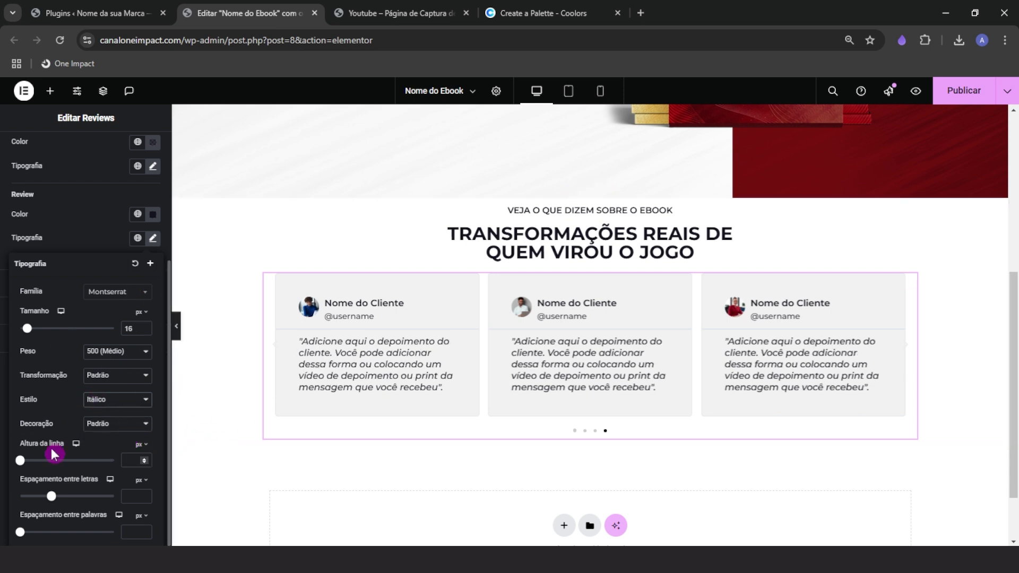
left_click(83, 222)
Make the review text colour slightly transparent
left_click(154, 220)
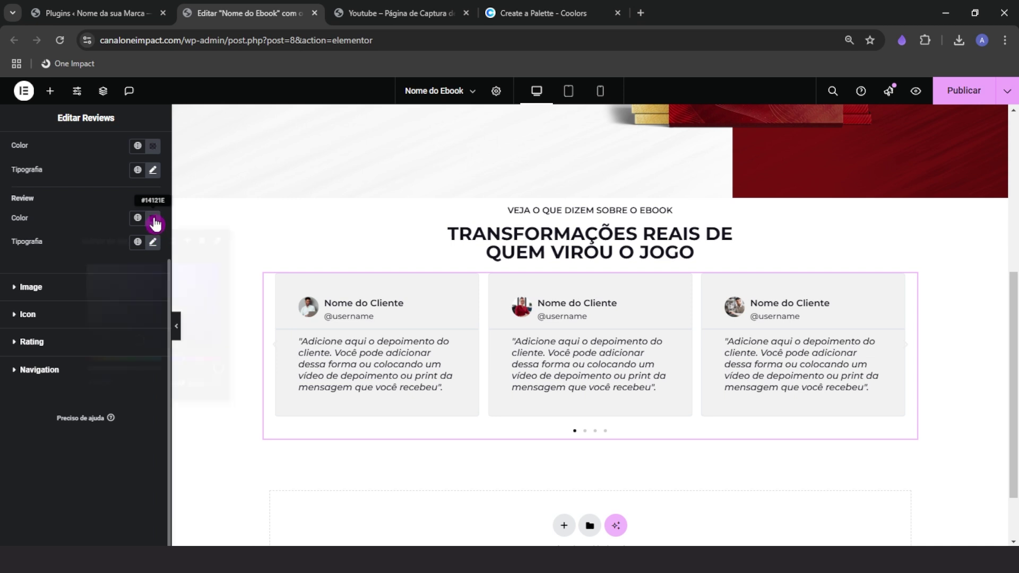
left_click_drag(215, 368, 185, 373)
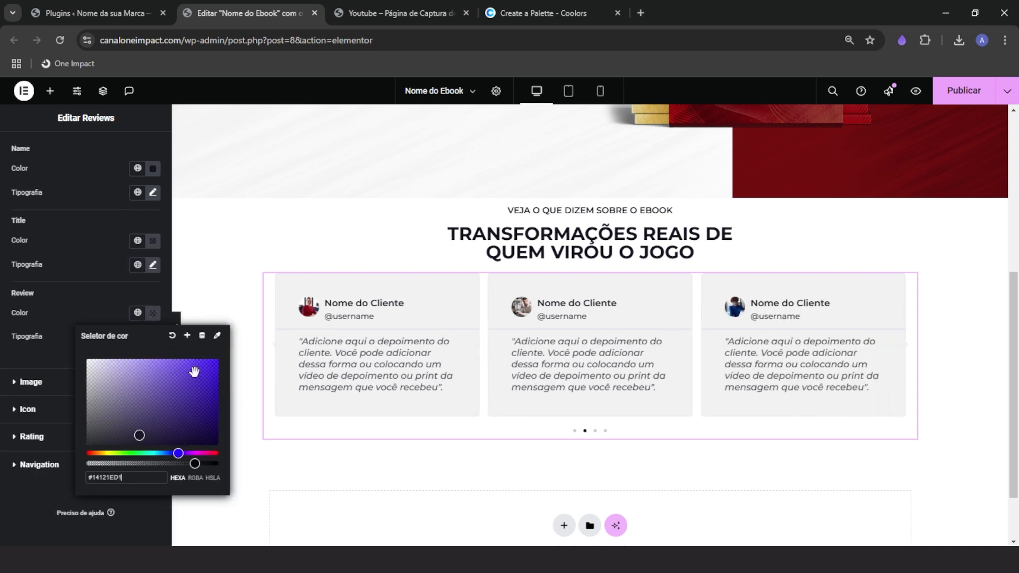
left_click(82, 299)
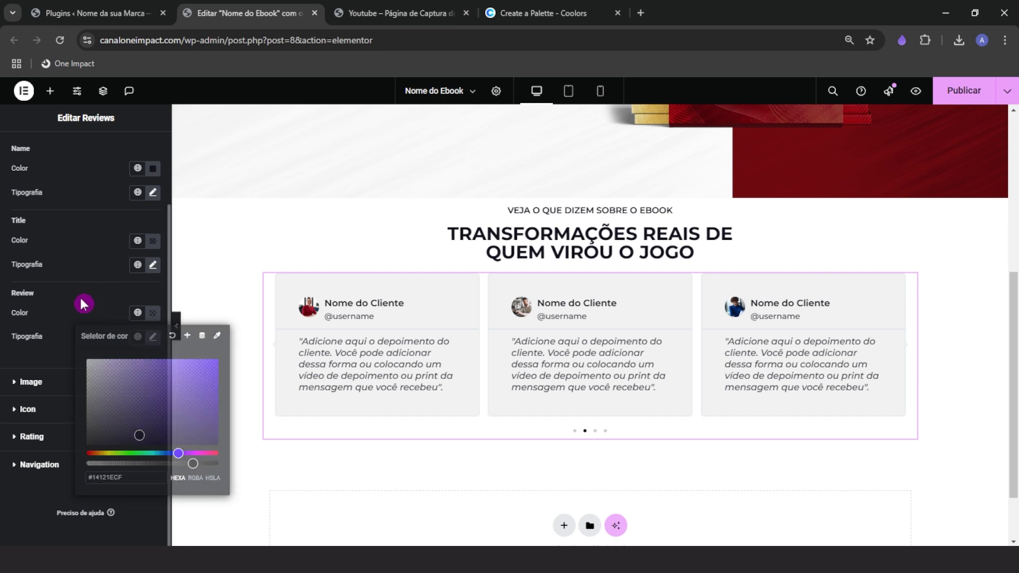
Enlarge reviewer photos to about 70 px with a 15 px gap to the names
left_click(46, 382)
left_click_drag(14, 283, 91, 284)
left_click_drag(11, 317, 23, 357)
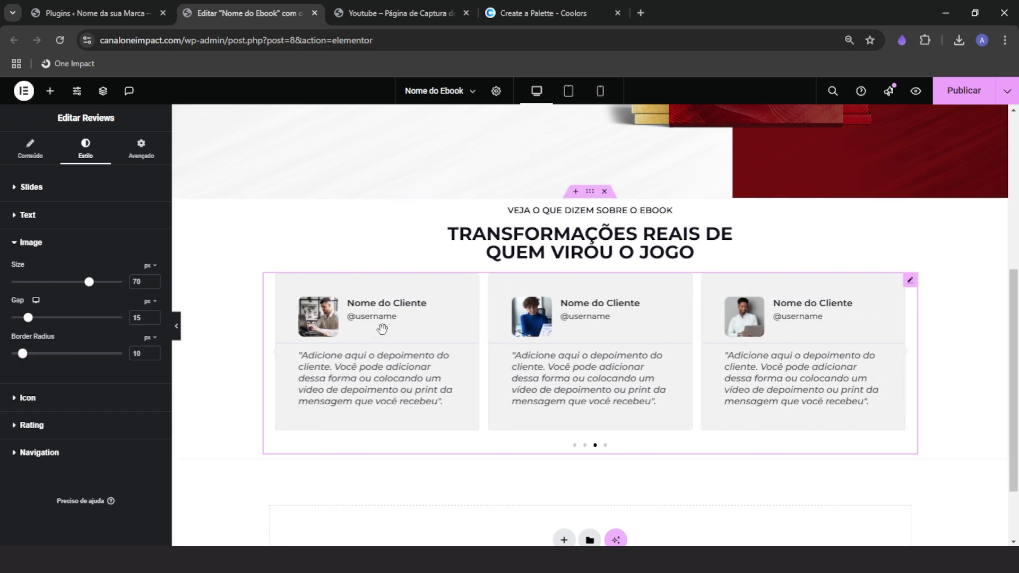
Expand the Icon and Rating style sections and check the reference page's star ratings
left_click(28, 398)
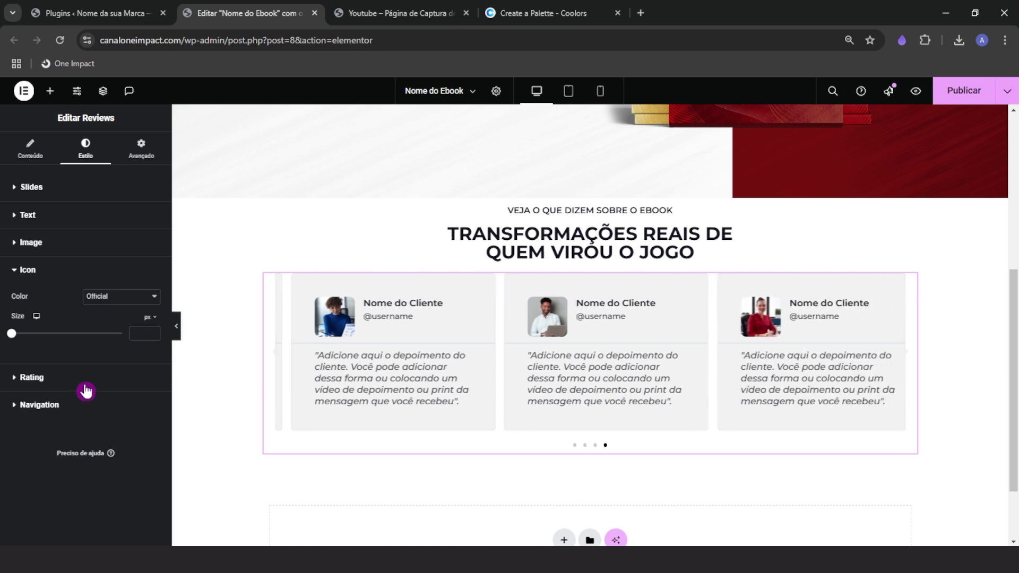
left_click(48, 378)
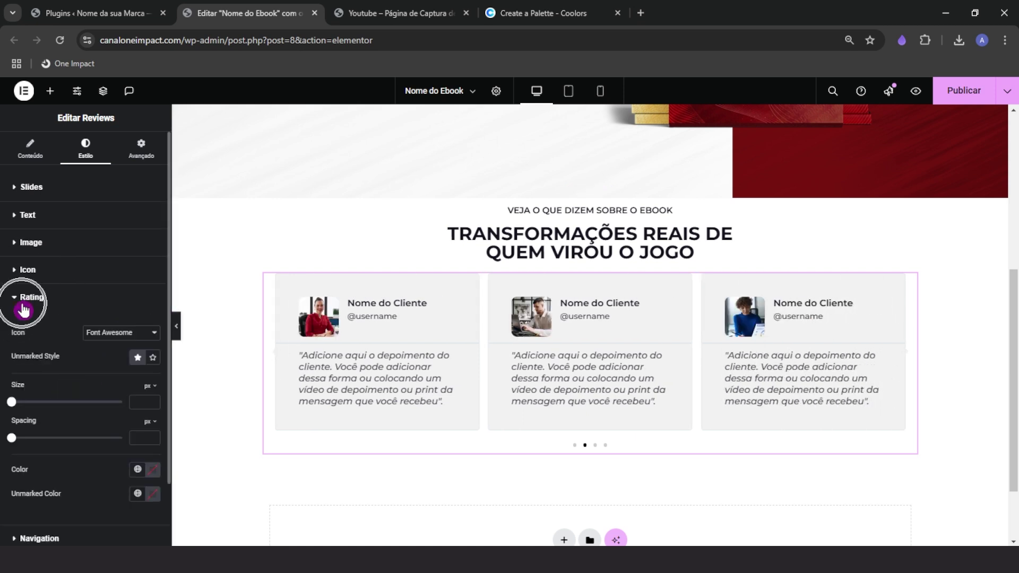
left_click(399, 14)
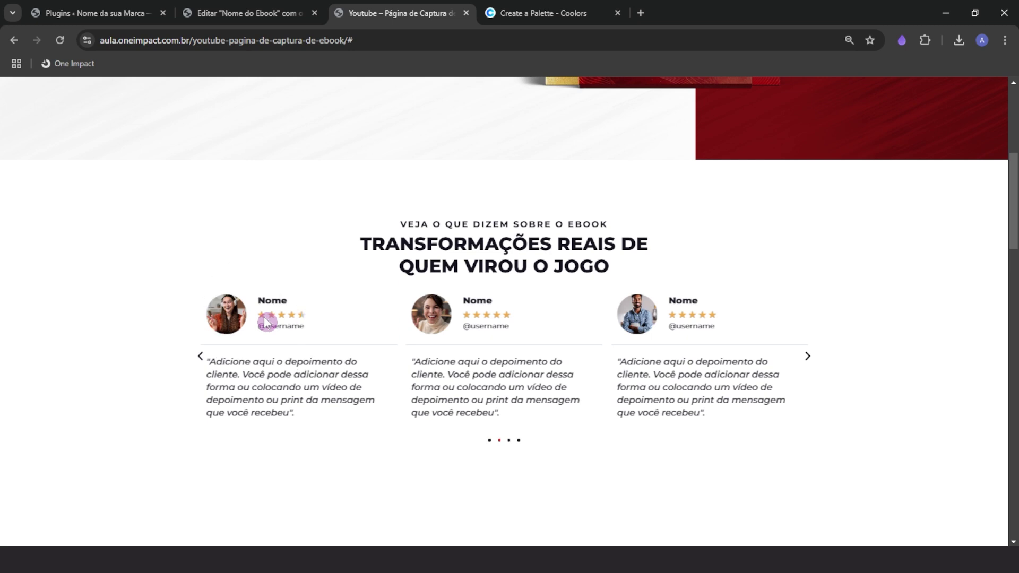
left_click(297, 14)
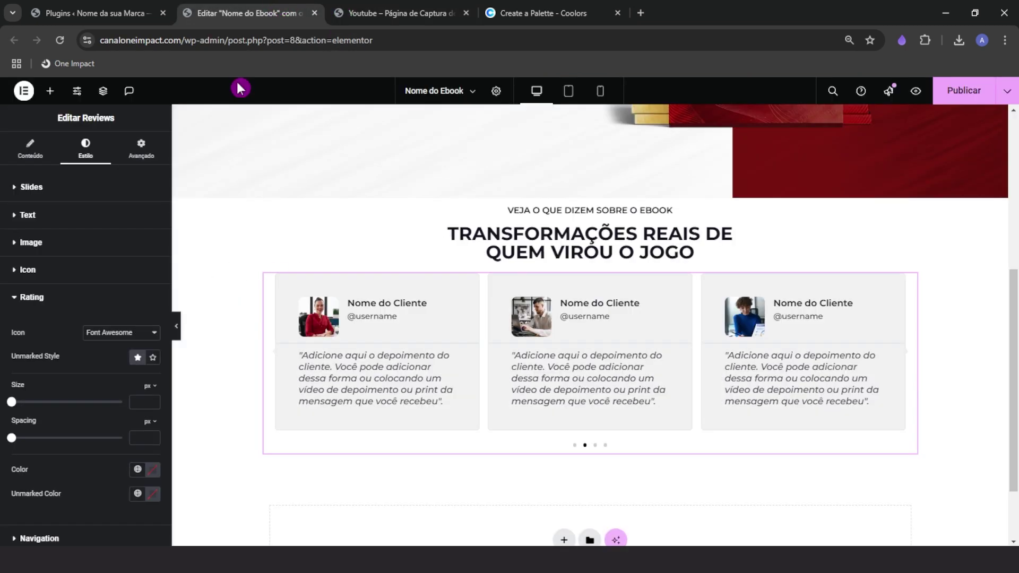
Give the first testimonial a star rating of about 4.5
left_click(45, 157)
left_click(51, 233)
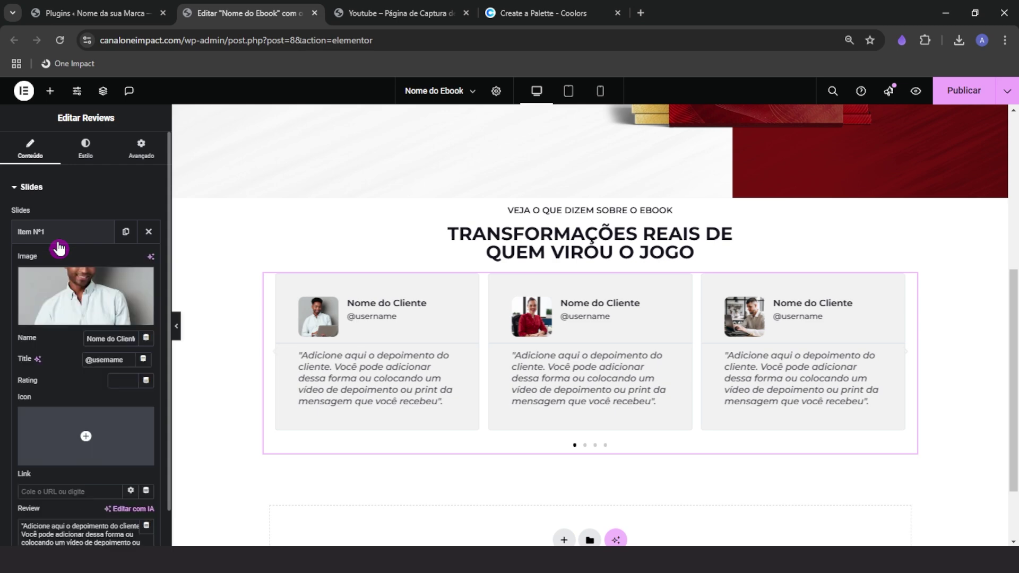
left_click(87, 339)
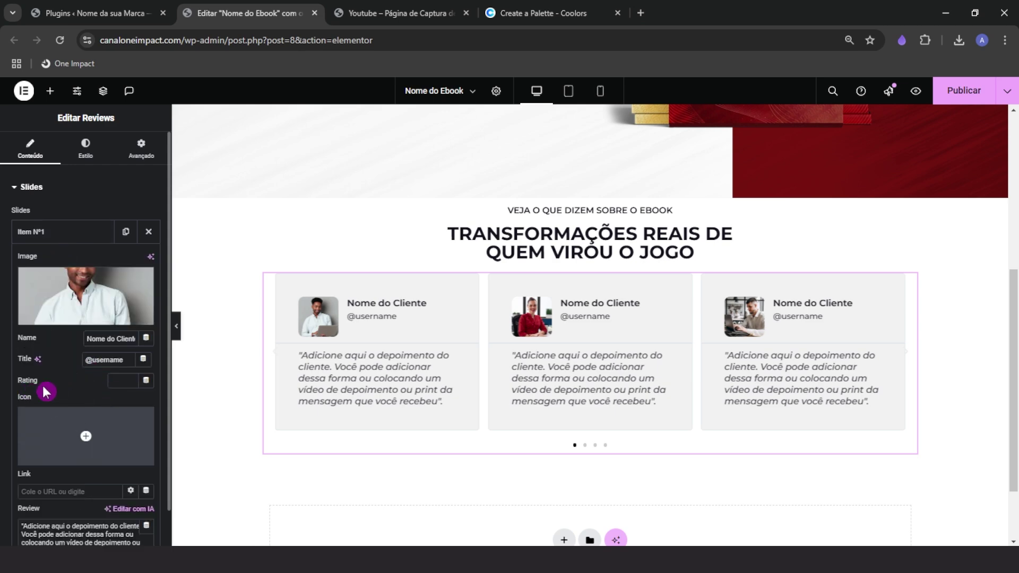
left_click(128, 383)
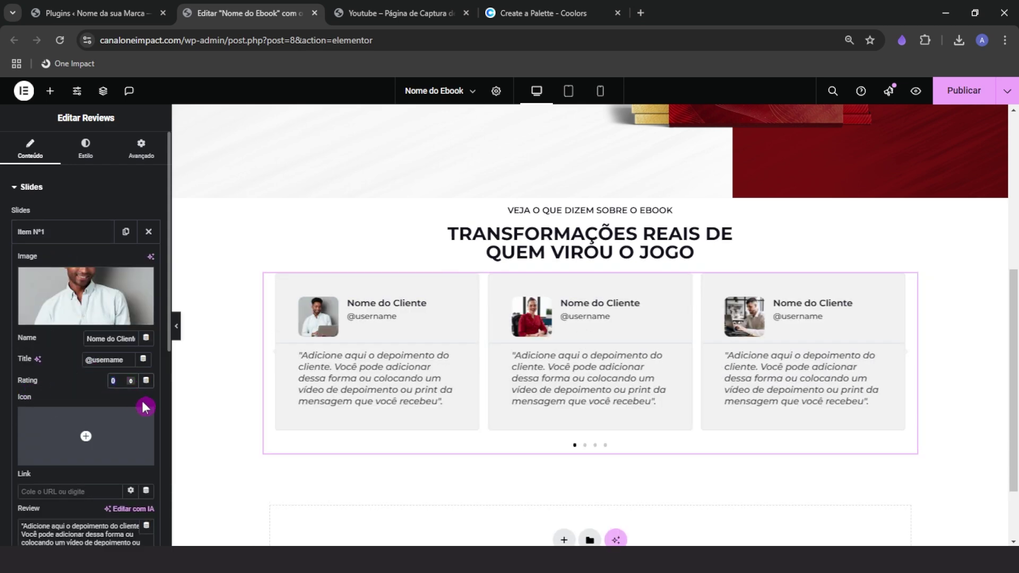
type("5")
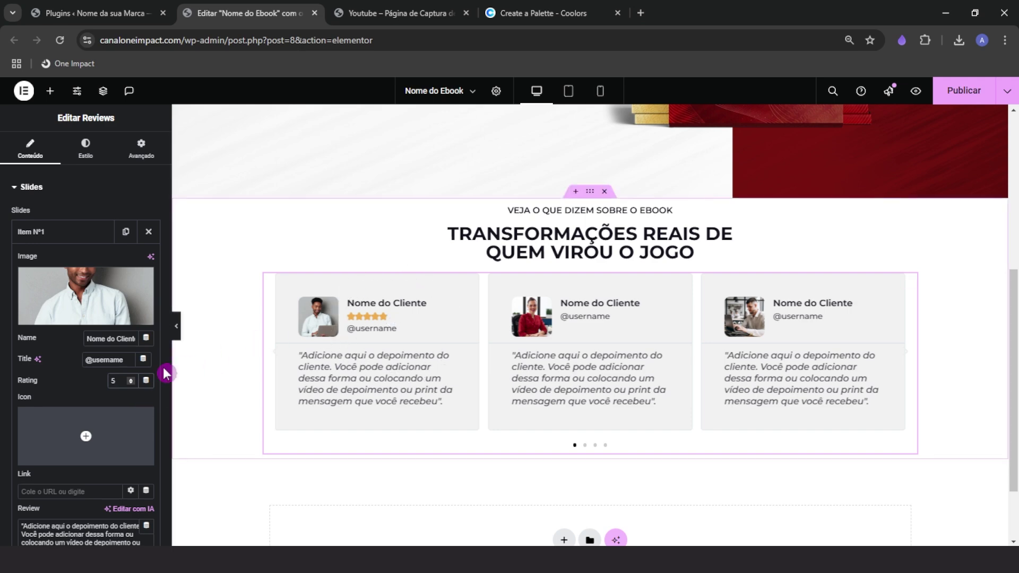
key("BackSpace")
type("4,6")
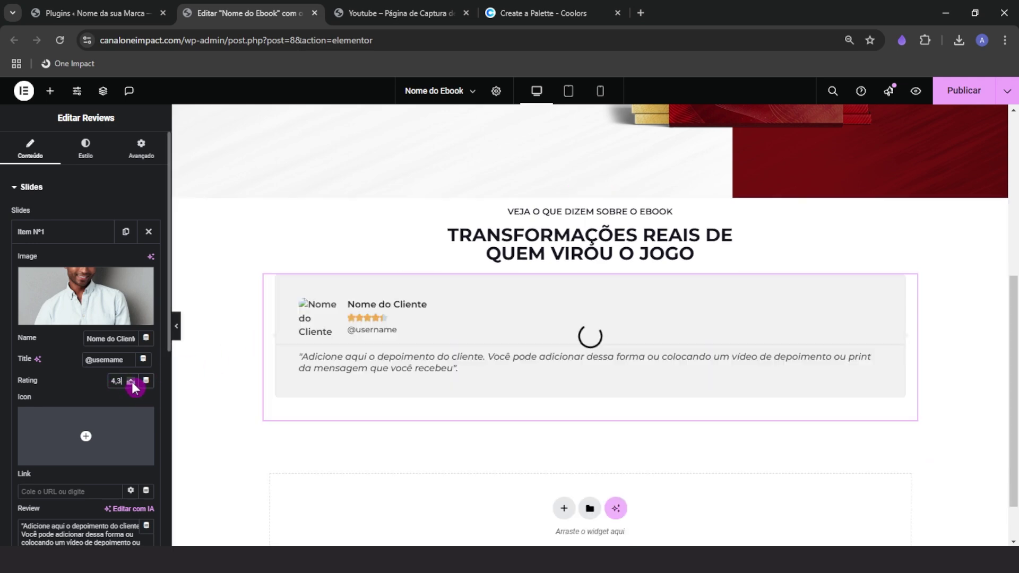
left_click(131, 383)
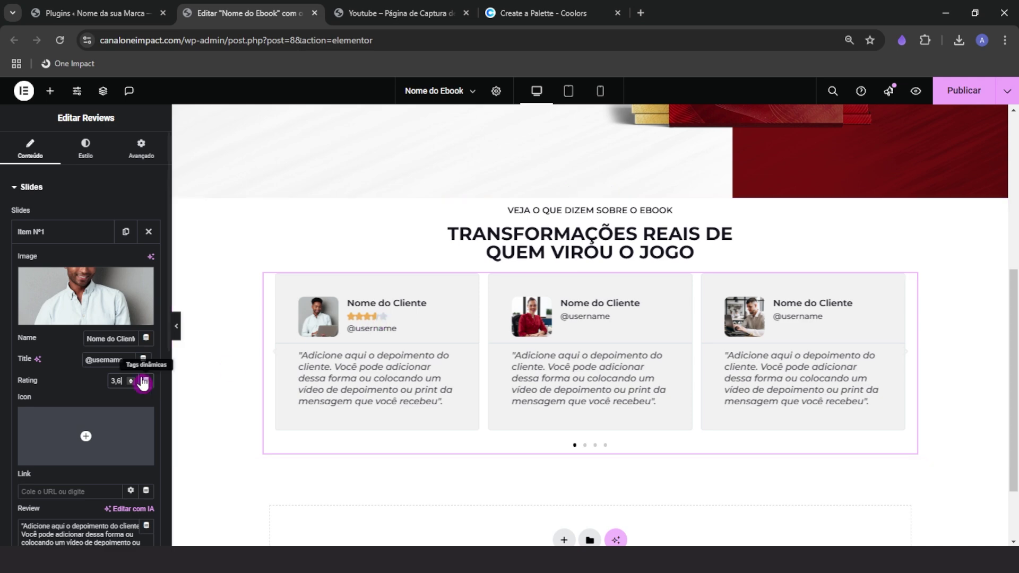
left_click(132, 378)
left_click(132, 378)
left_click(132, 378)
left_click(132, 378)
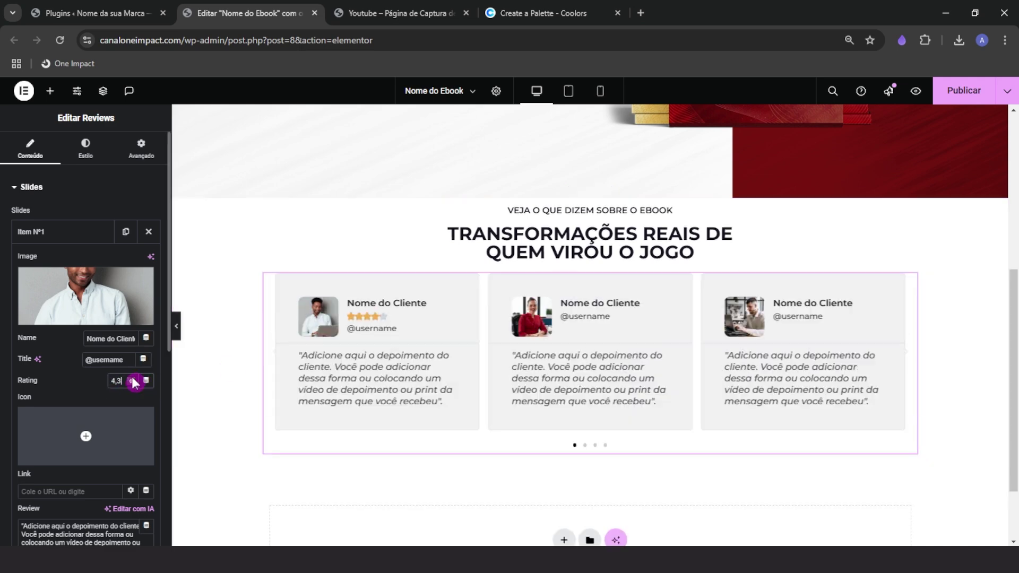
left_click(132, 378)
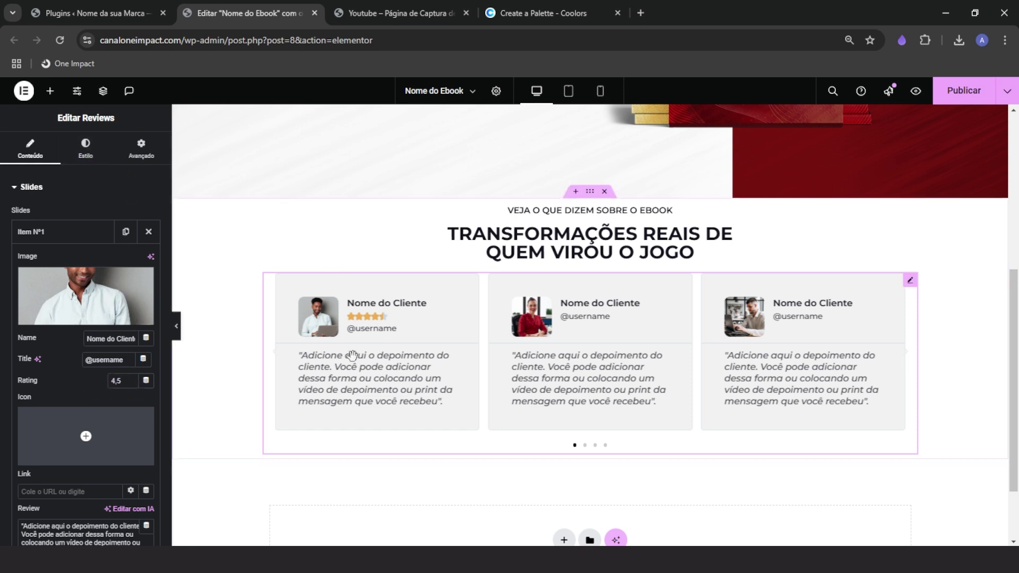
Rate the second testimonial 5 stars
left_click(93, 162)
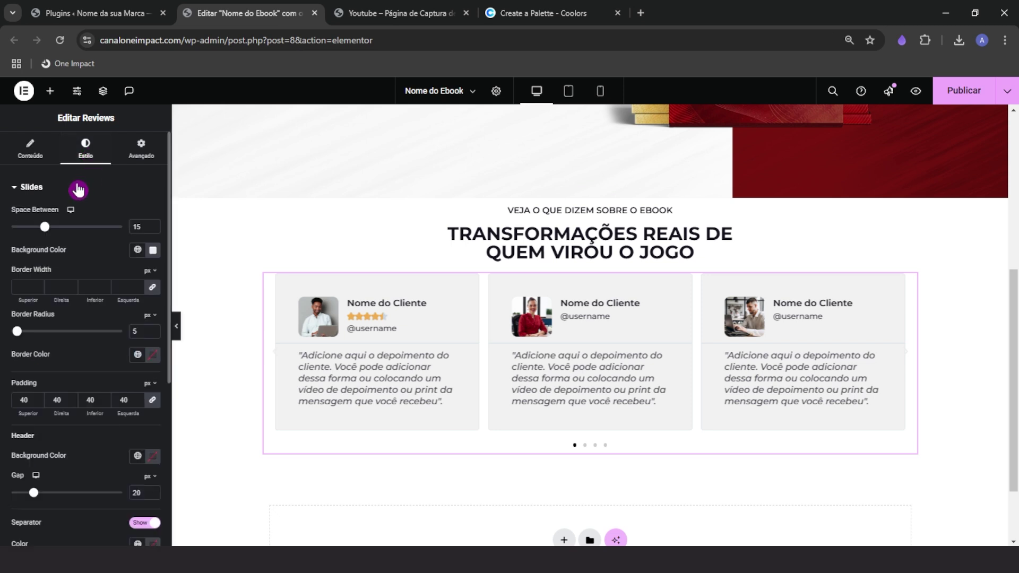
left_click(71, 190)
left_click(32, 153)
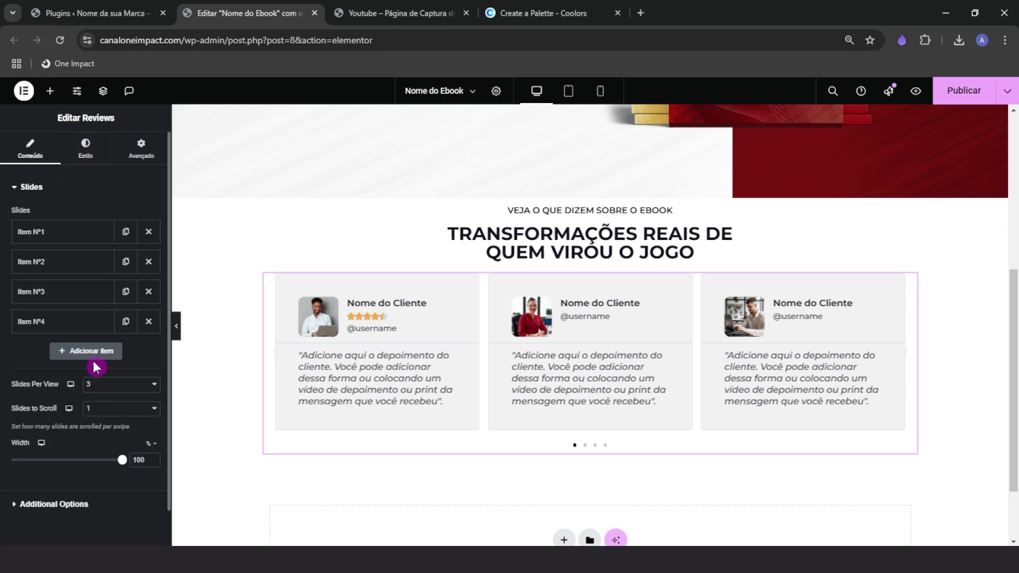
left_click(52, 239)
left_click(53, 232)
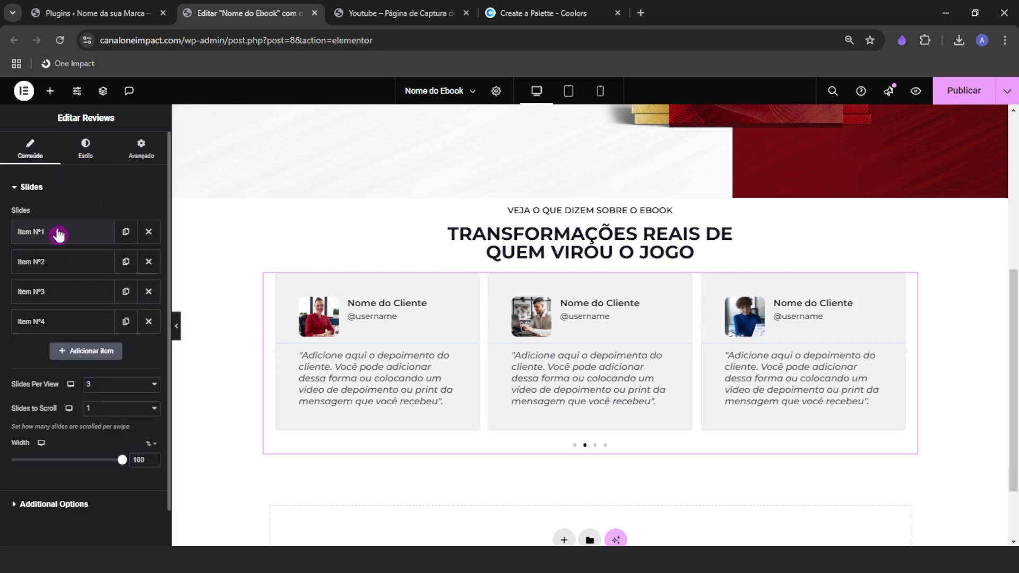
left_click(53, 262)
left_click(124, 410)
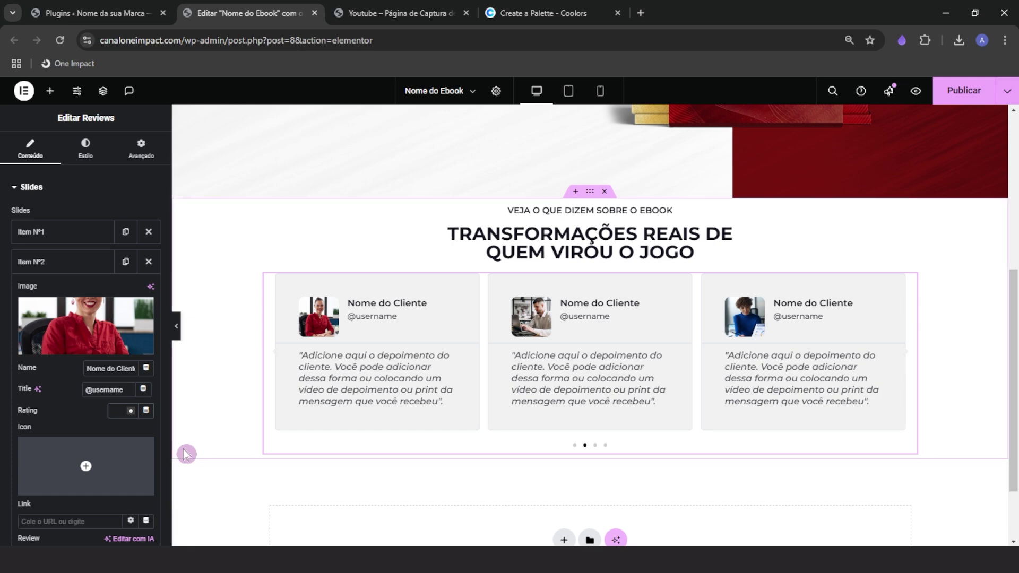
type("5")
left_click(51, 260)
Rate the third testimonial 5 stars and bring up the fourth item's rating field
left_click(57, 297)
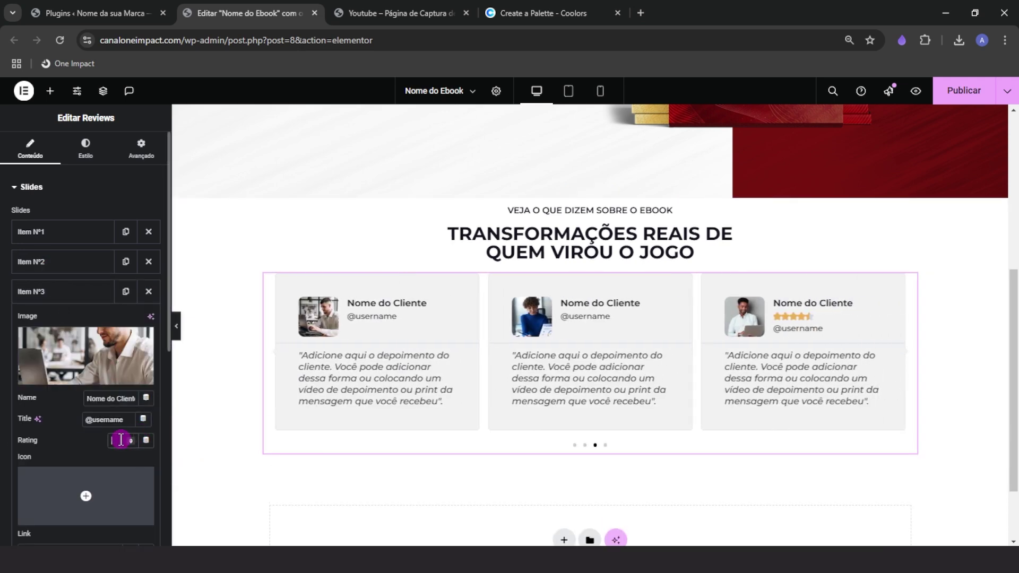
left_click(117, 440)
type("5")
left_click(53, 292)
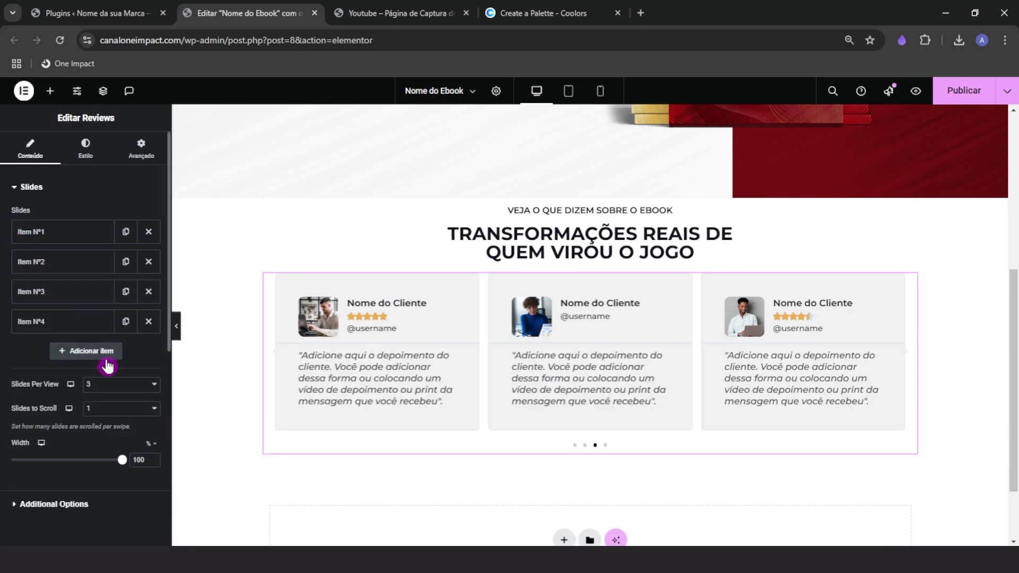
left_click(53, 321)
left_click(118, 470)
Switch the review rating stars to Unicode icons with size 15 and spacing 5
type("5")
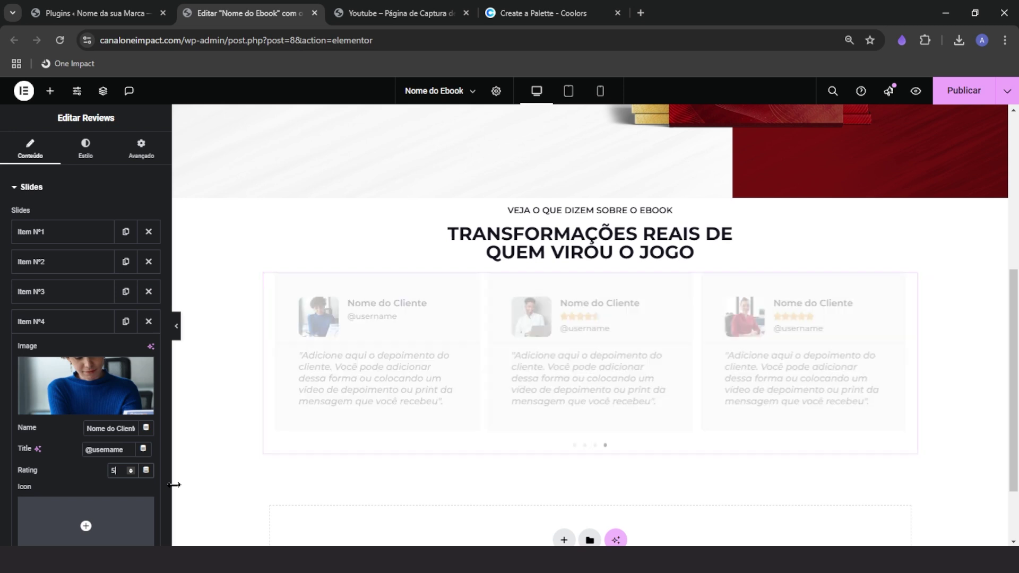
left_click(73, 144)
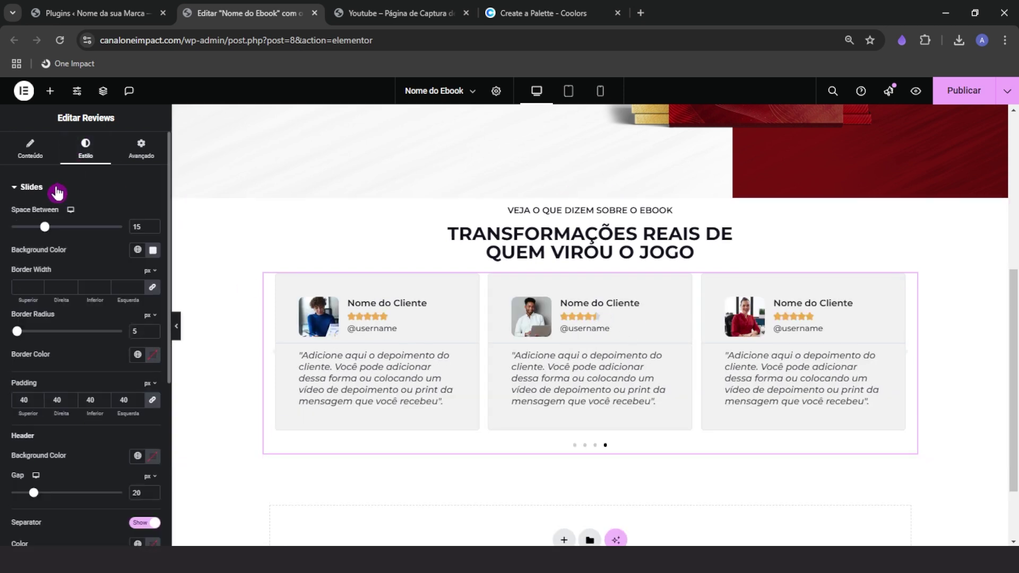
left_click(53, 188)
left_click(202, 303)
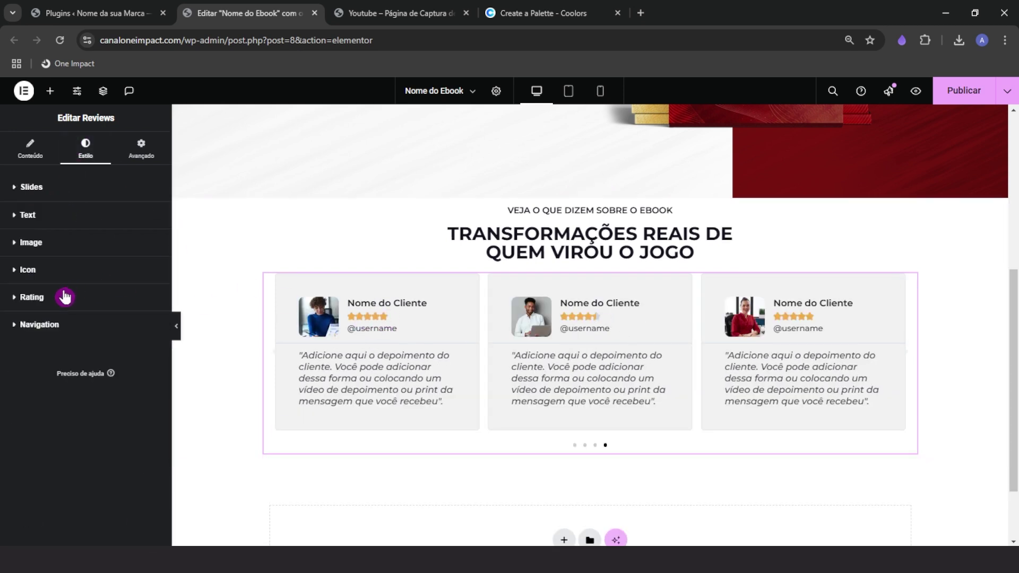
left_click(52, 298)
left_click(131, 338)
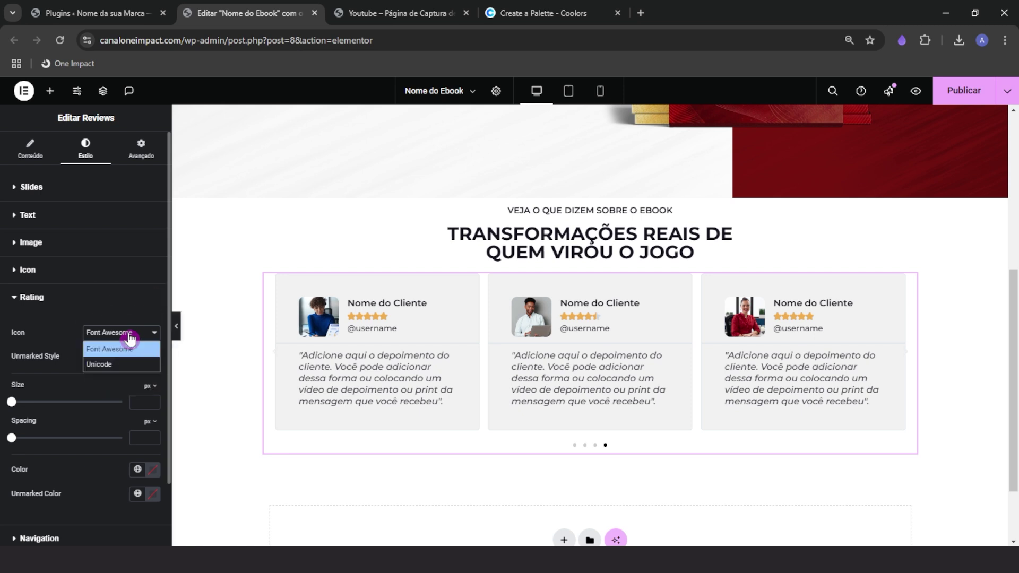
left_click(106, 375)
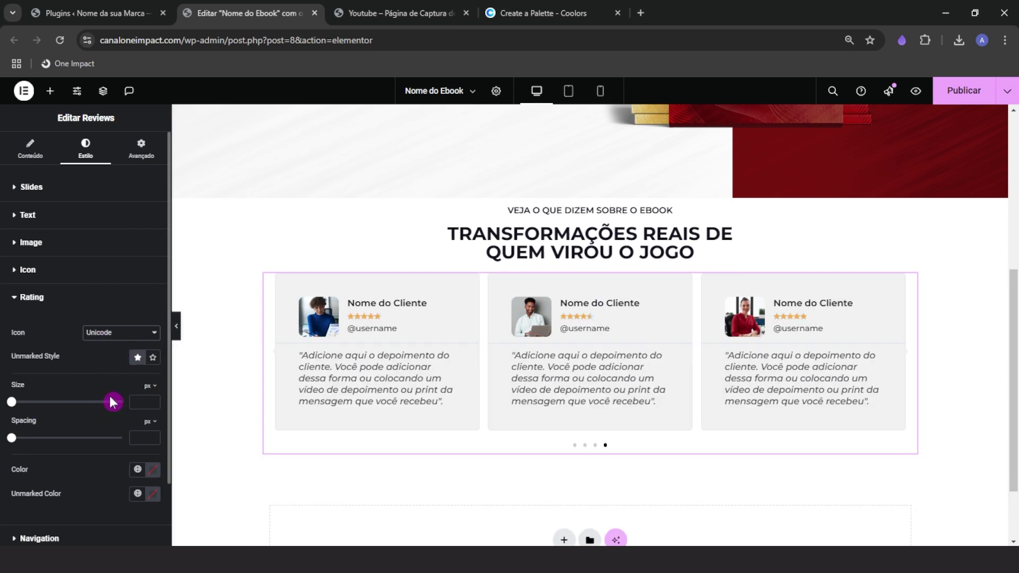
left_click(142, 401)
type("15")
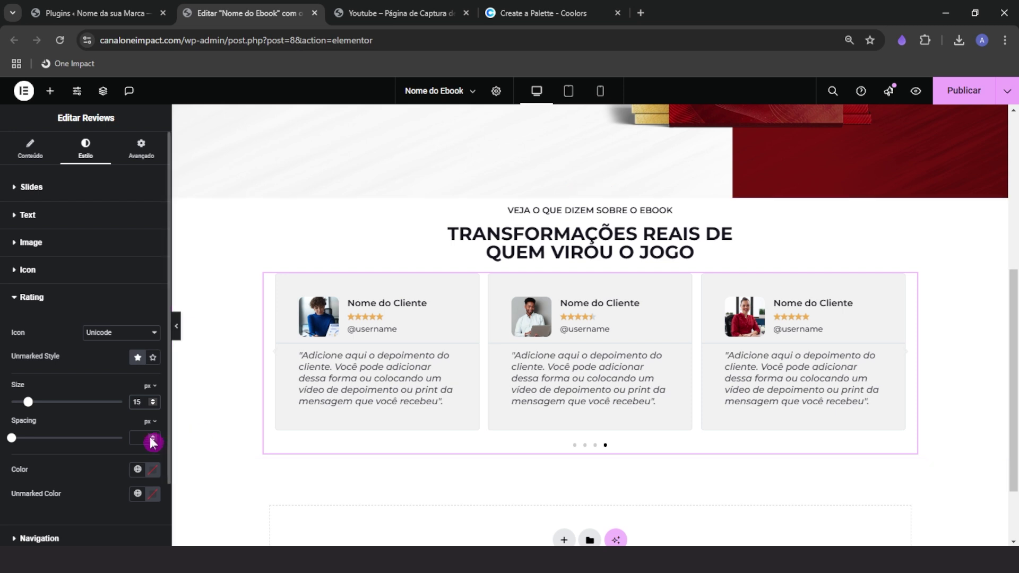
left_click(137, 439)
type("5")
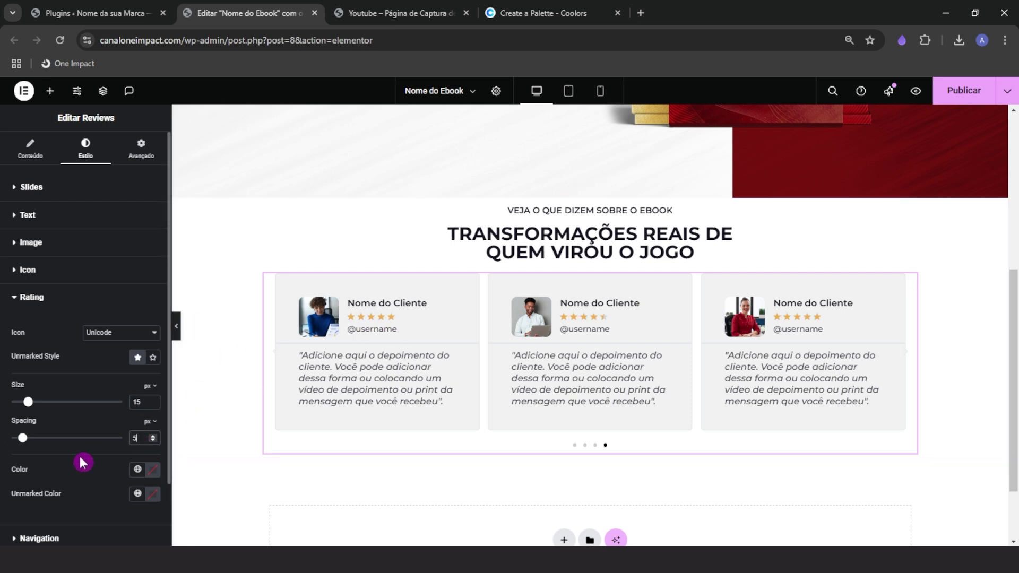
scroll(78, 461, "down", 1)
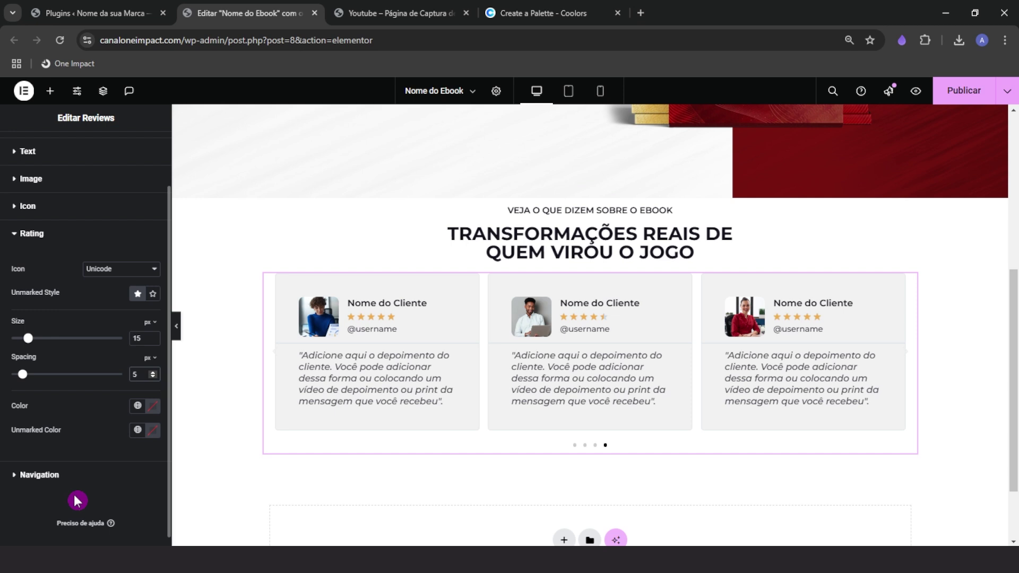
Eyedrop a dark colour from the page for the carousel arrows
left_click(49, 475)
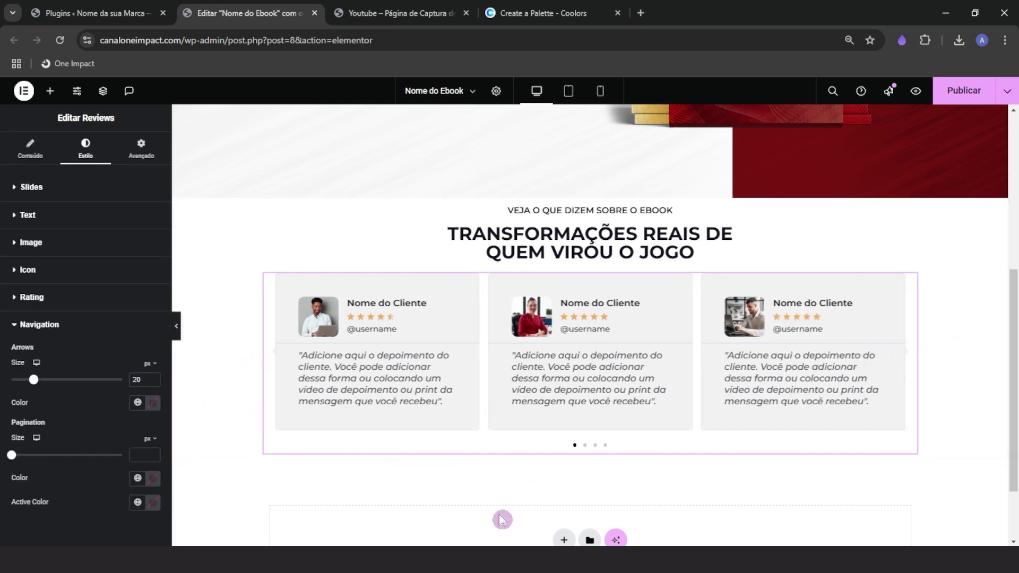
left_click(592, 449)
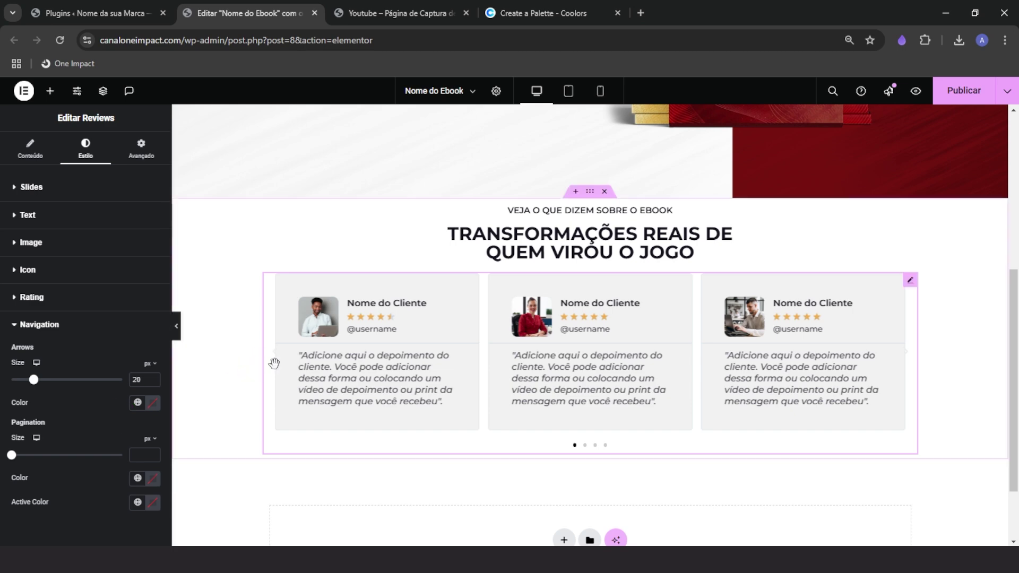
left_click(153, 403)
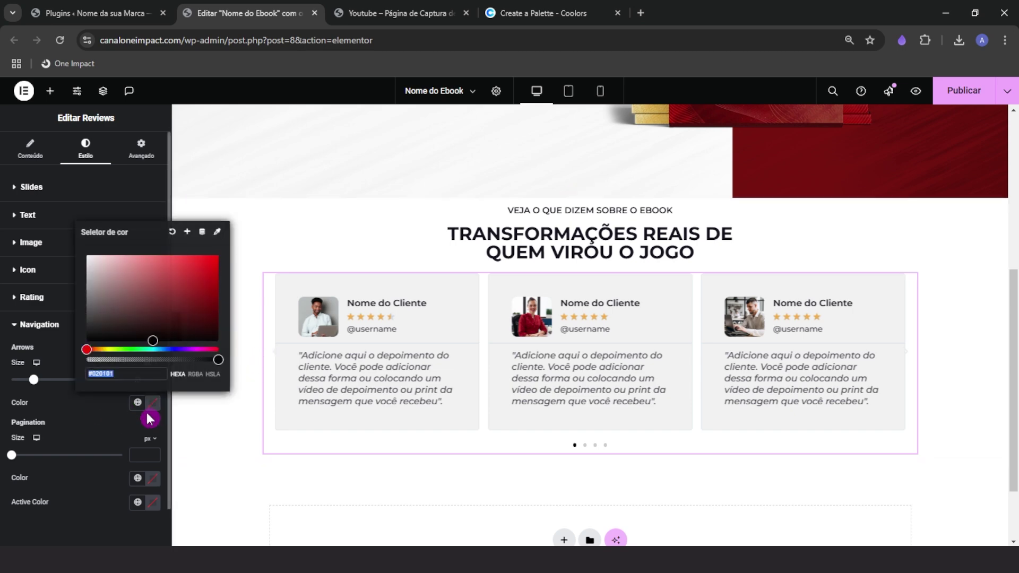
left_click(217, 232)
scroll(540, 293, "up", 2)
left_click(540, 293)
scroll(540, 318, "down", 2)
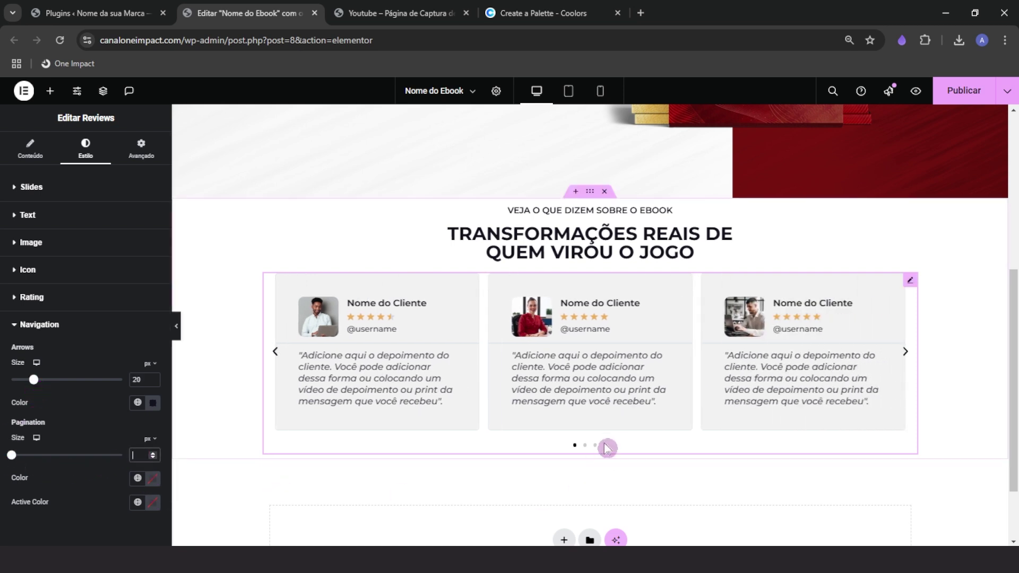
Sample the heading's dark colour for the pagination dots
left_click(153, 478)
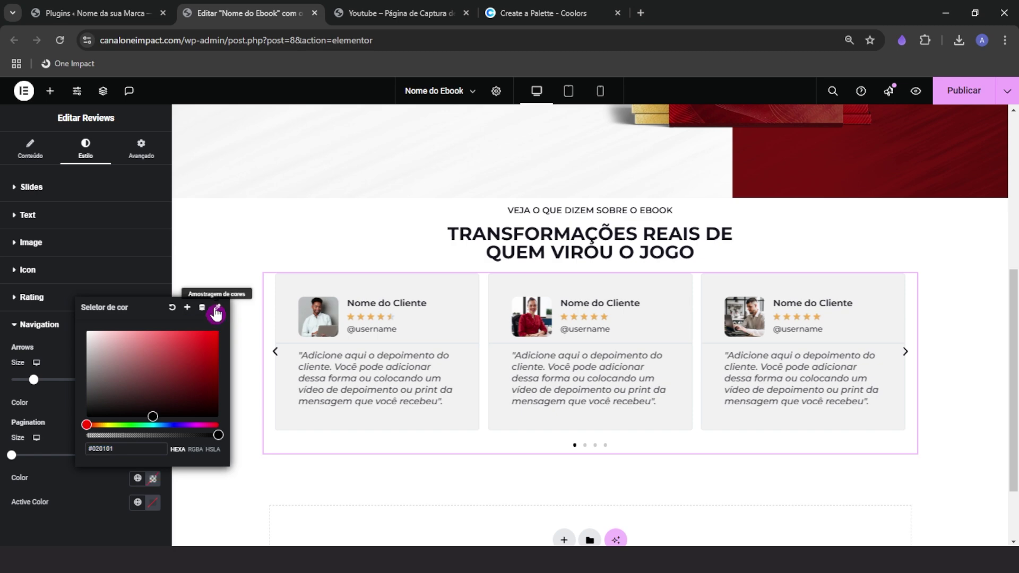
left_click(216, 313)
left_click(580, 347)
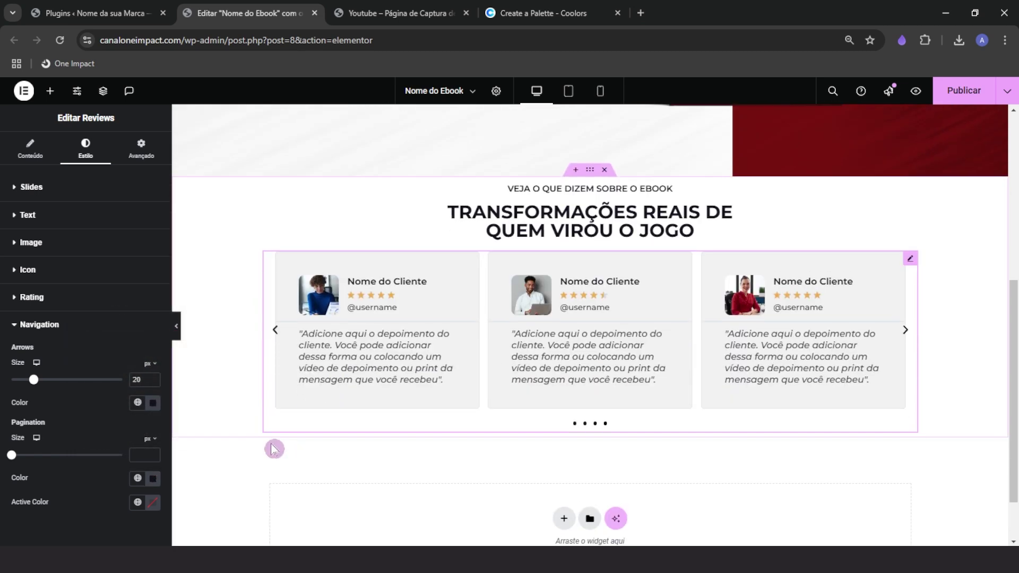
scroll(273, 449, "down", 1)
Make the active pagination dot the CTA button's red
left_click(153, 502)
left_click(218, 334)
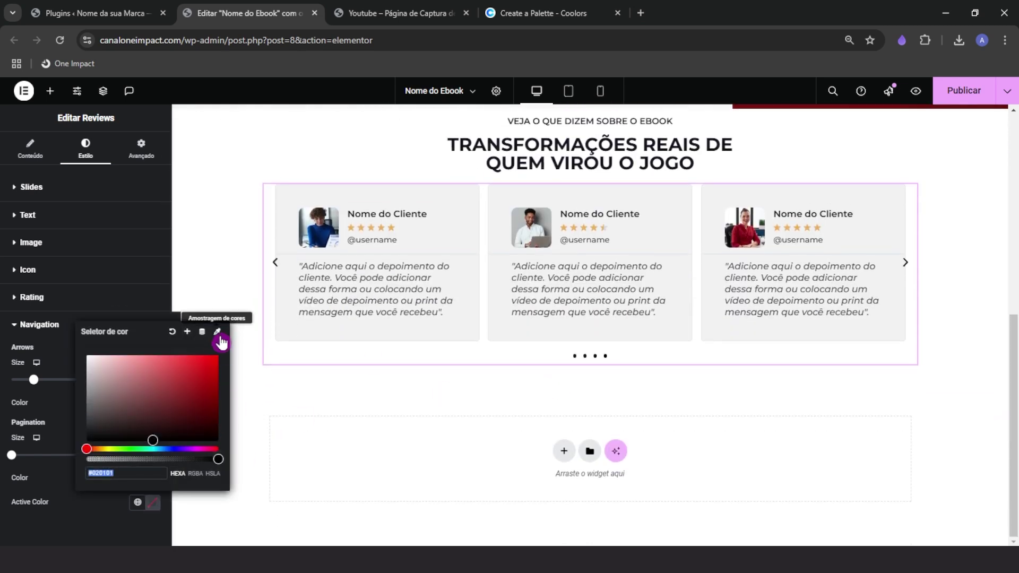
left_click(219, 335)
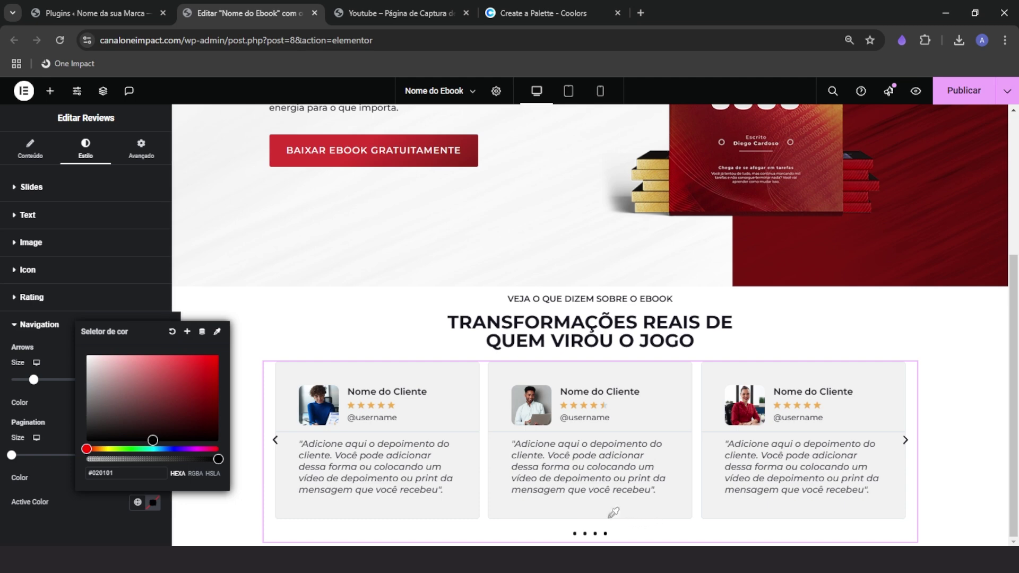
left_click(403, 157)
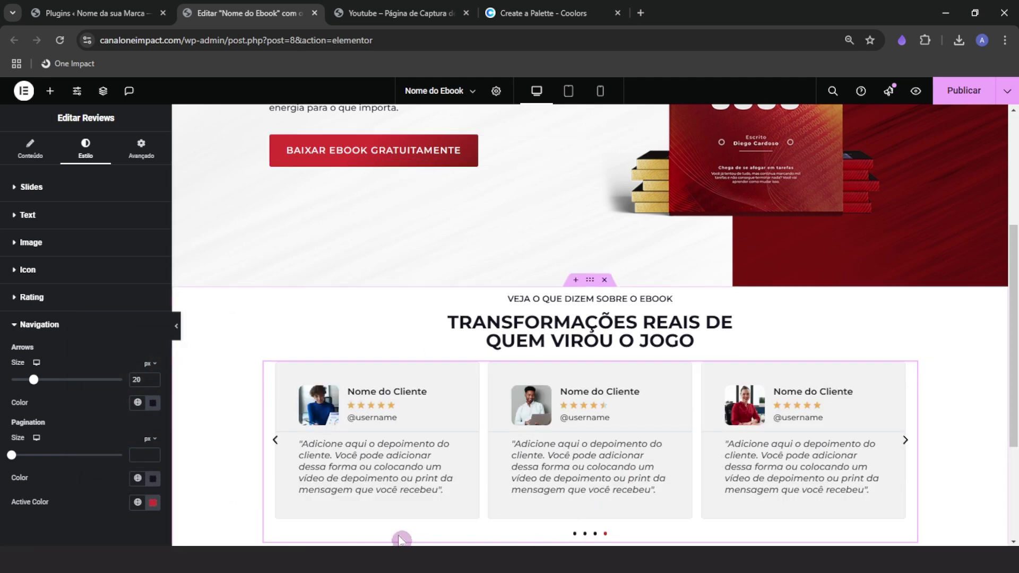
scroll(580, 478, "down", 1)
Advance the reviews carousel to check the new dot colours
left_click(910, 379)
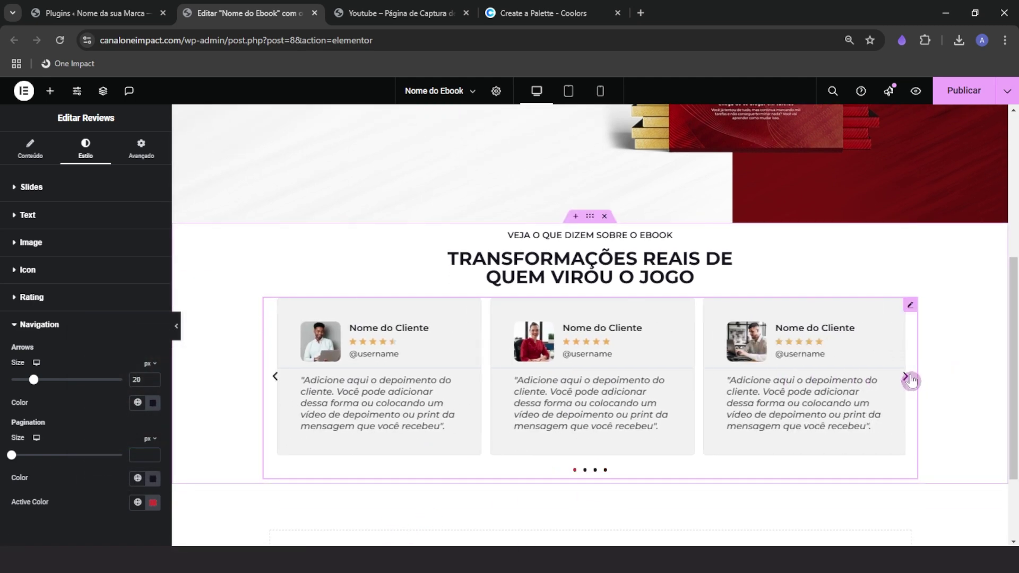
left_click(909, 379)
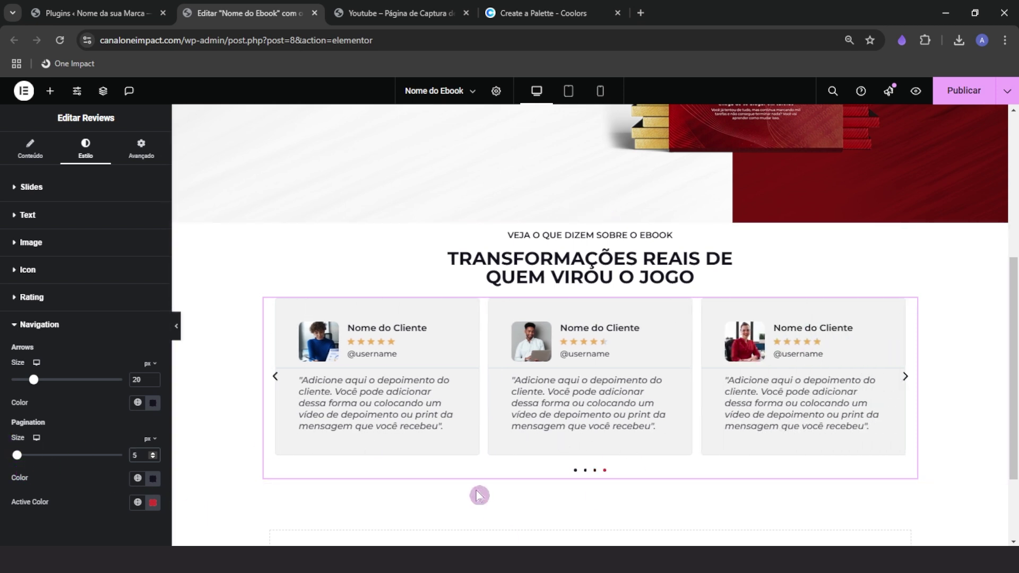
scroll(479, 494, "down", 2)
scroll(590, 446, "up", 1)
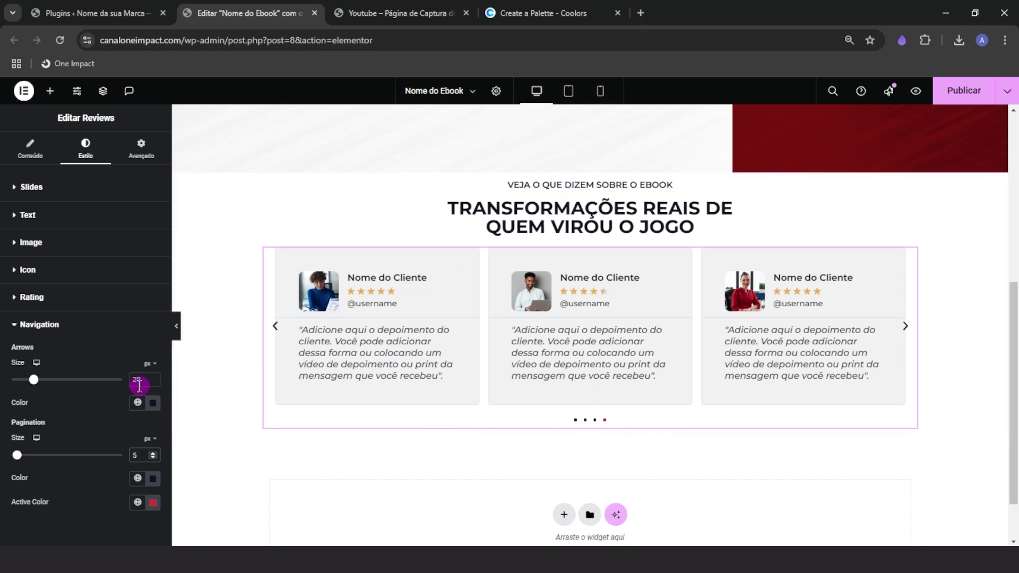
left_click(89, 326)
left_click(56, 187)
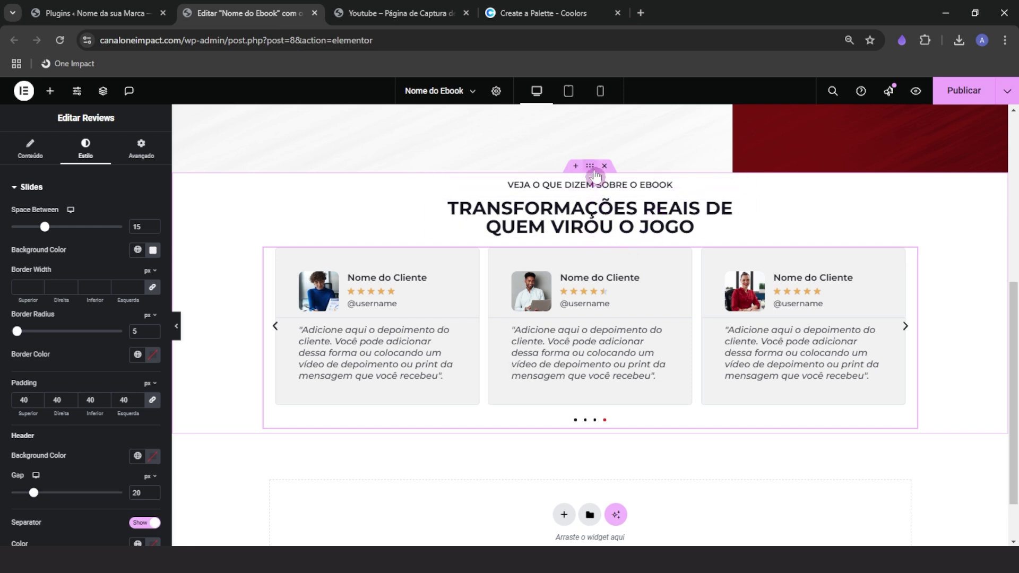
Preview the page, then select the reviews section container's advanced settings
left_click(177, 325)
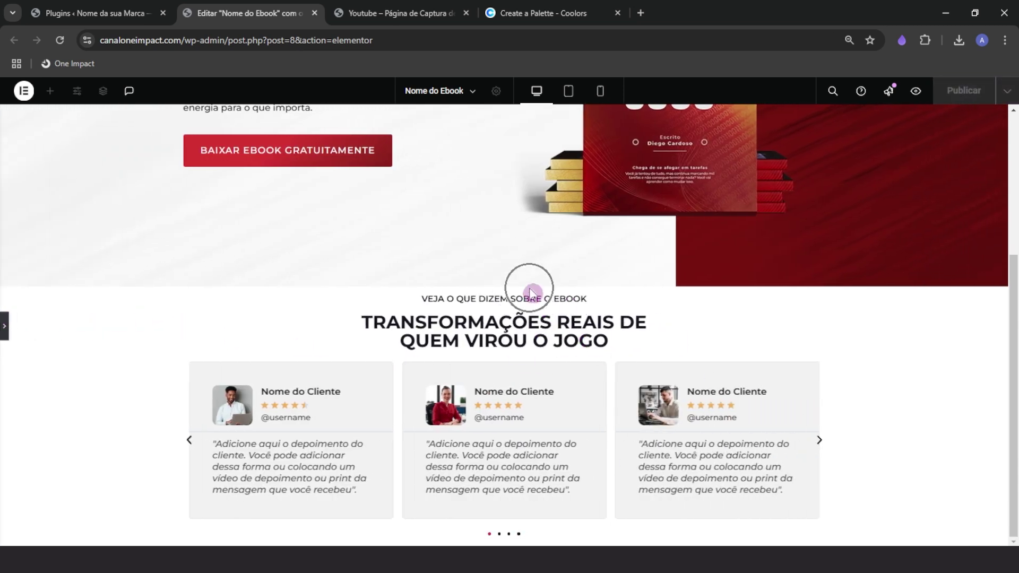
left_click(4, 326)
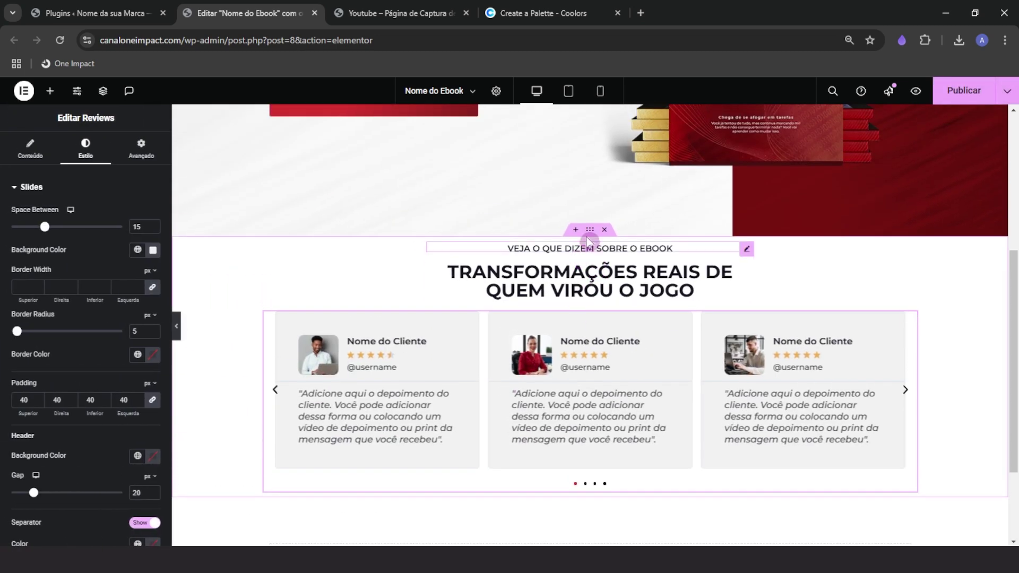
left_click(590, 227)
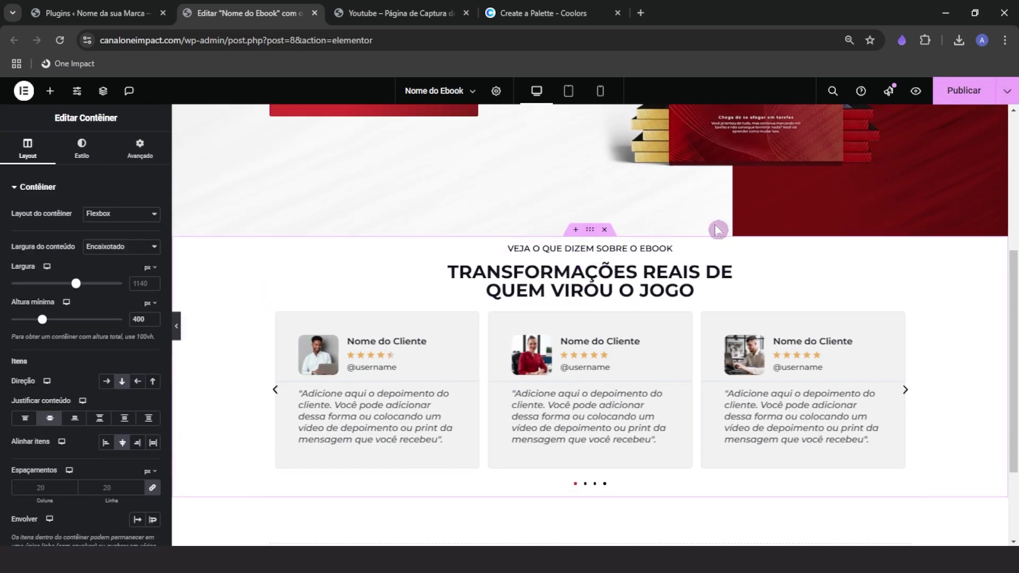
left_click(140, 150)
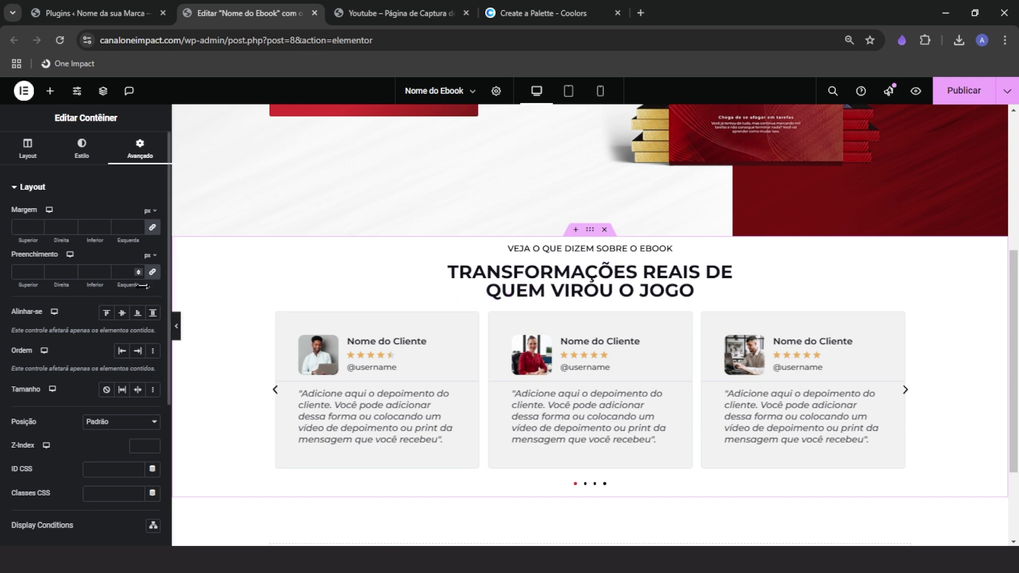
Unlink the padding and set the container's top and bottom padding to 100 px
left_click(153, 273)
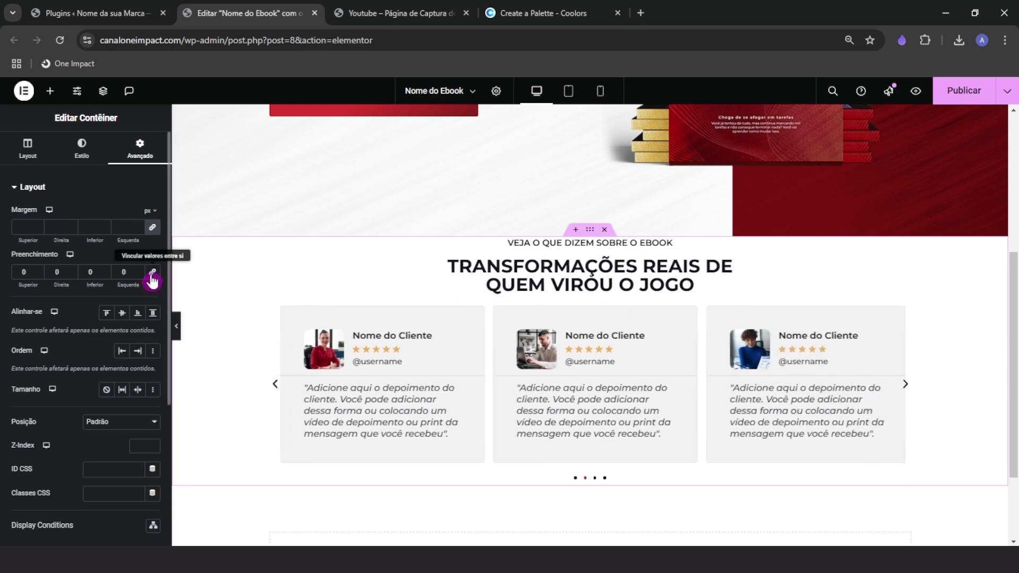
left_click(183, 204)
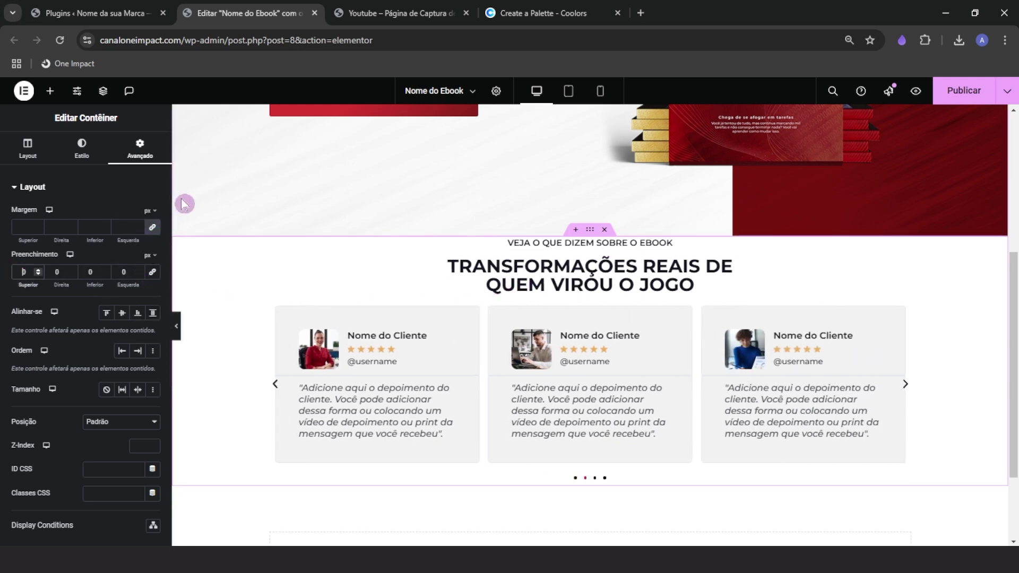
type("500")
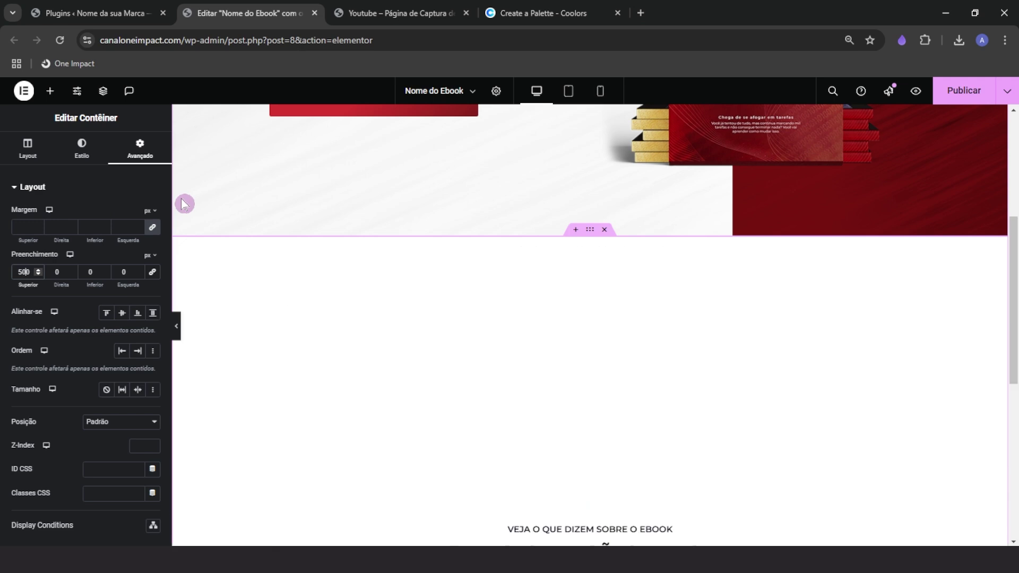
key("BackSpace")
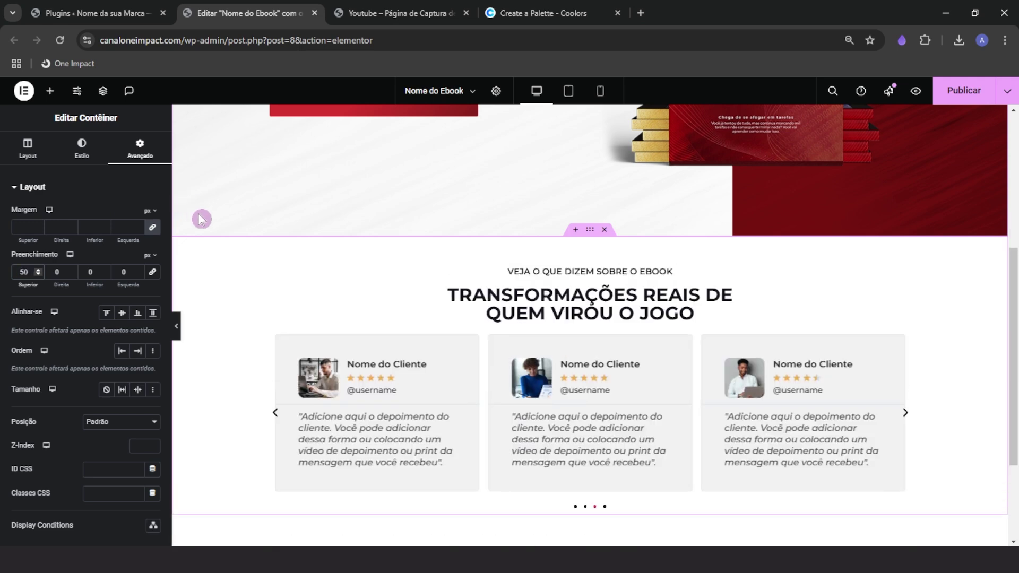
double_click(24, 271)
type("100")
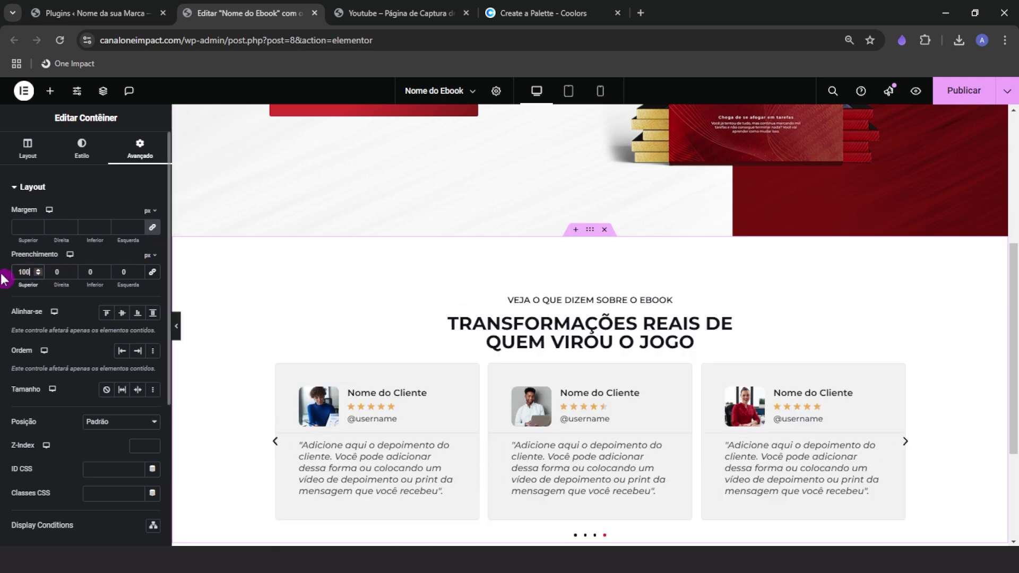
scroll(564, 271, "down", 1)
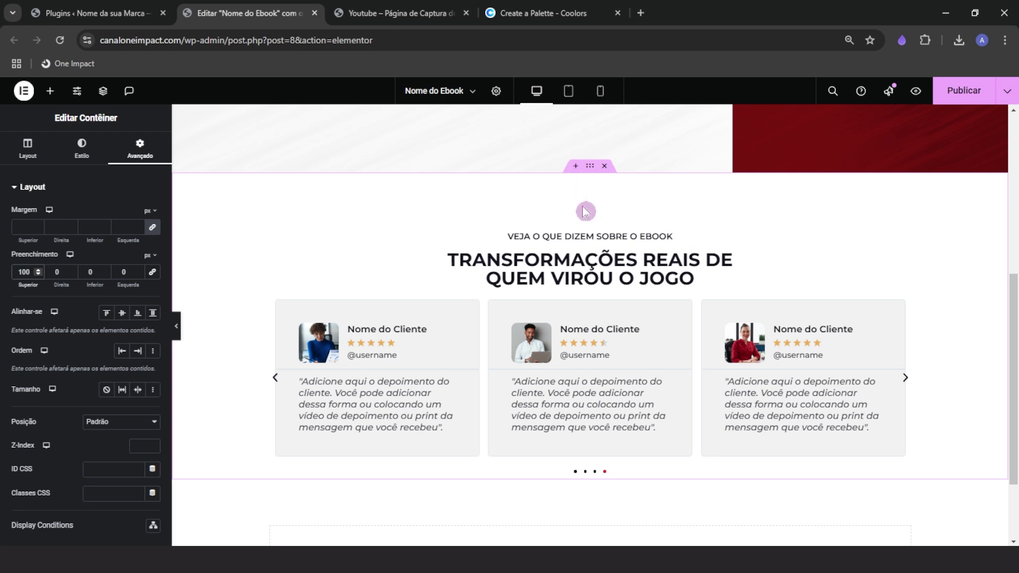
left_click(89, 272)
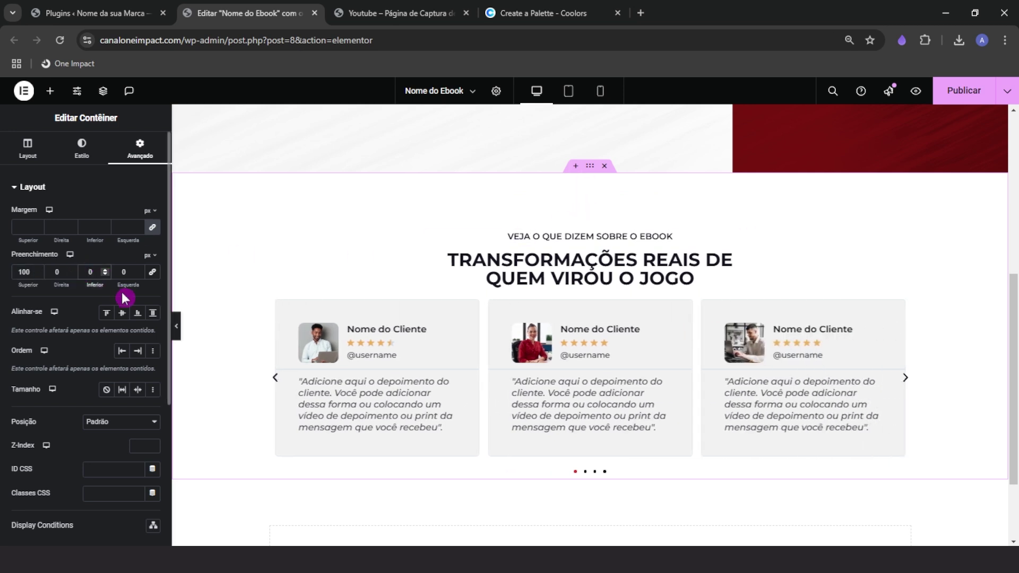
type("100")
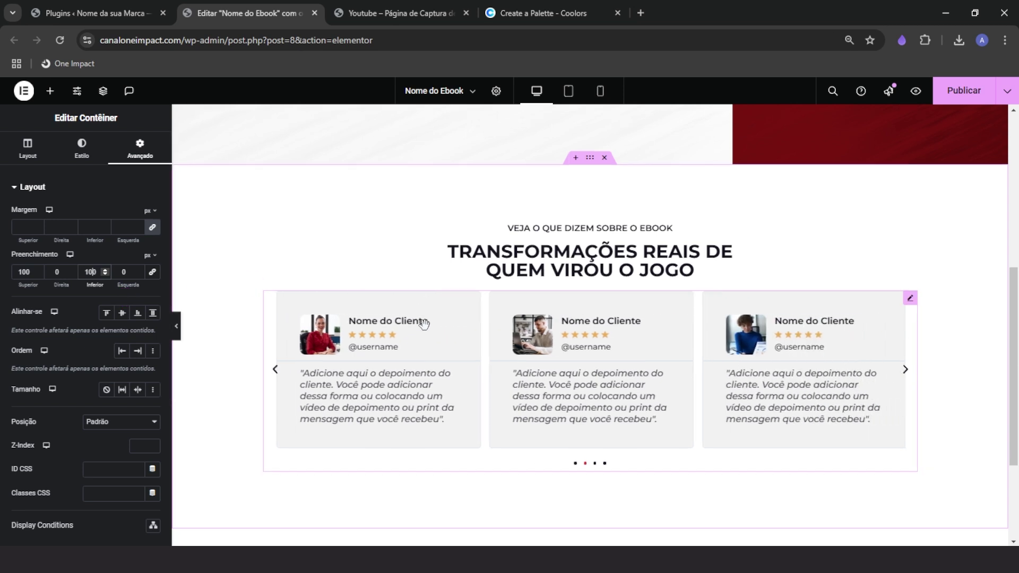
scroll(434, 381, "down", 1)
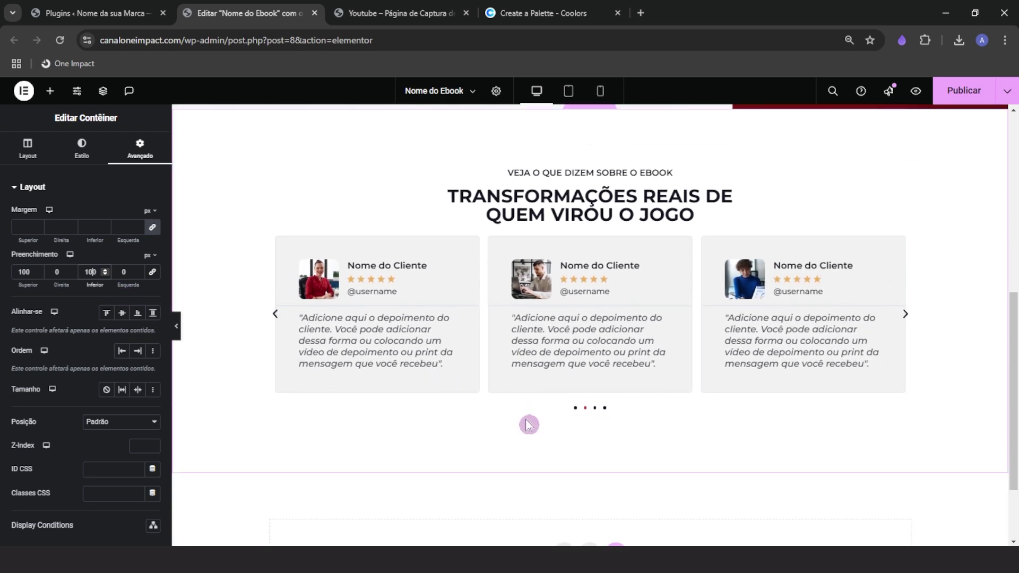
scroll(525, 422, "up", 1)
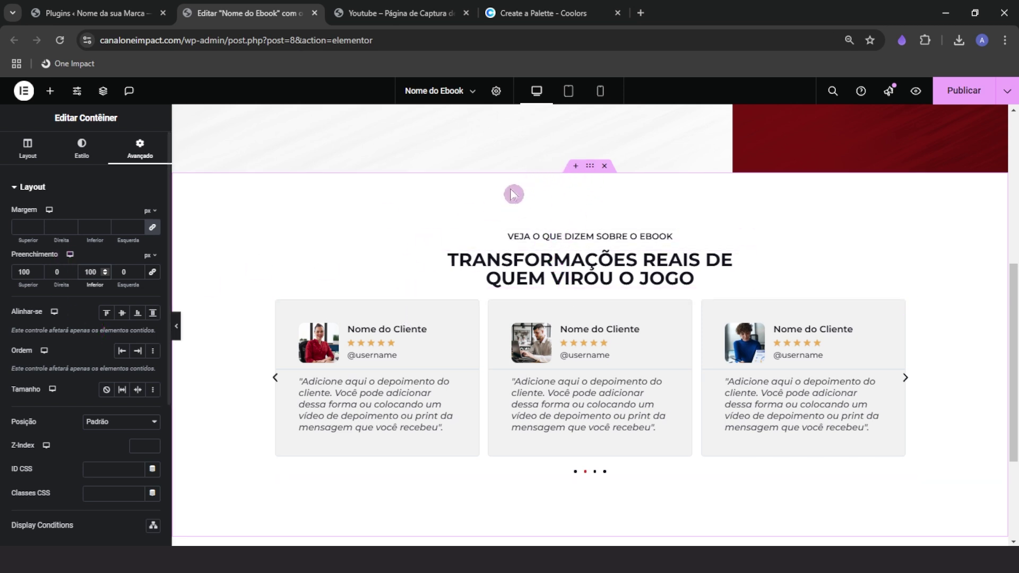
Review the container's layout settings, then return to its advanced spacing
left_click(26, 155)
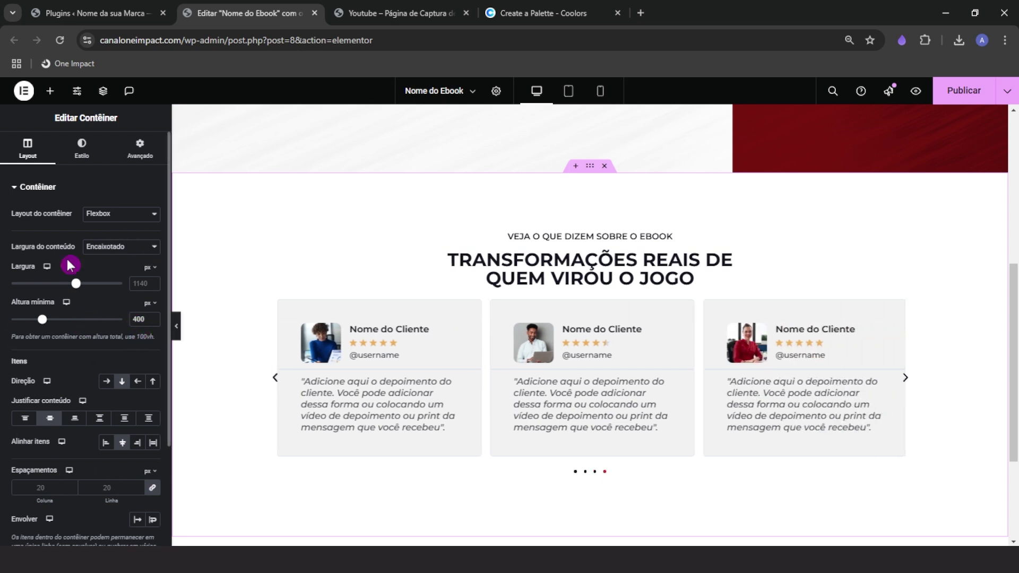
left_click(140, 147)
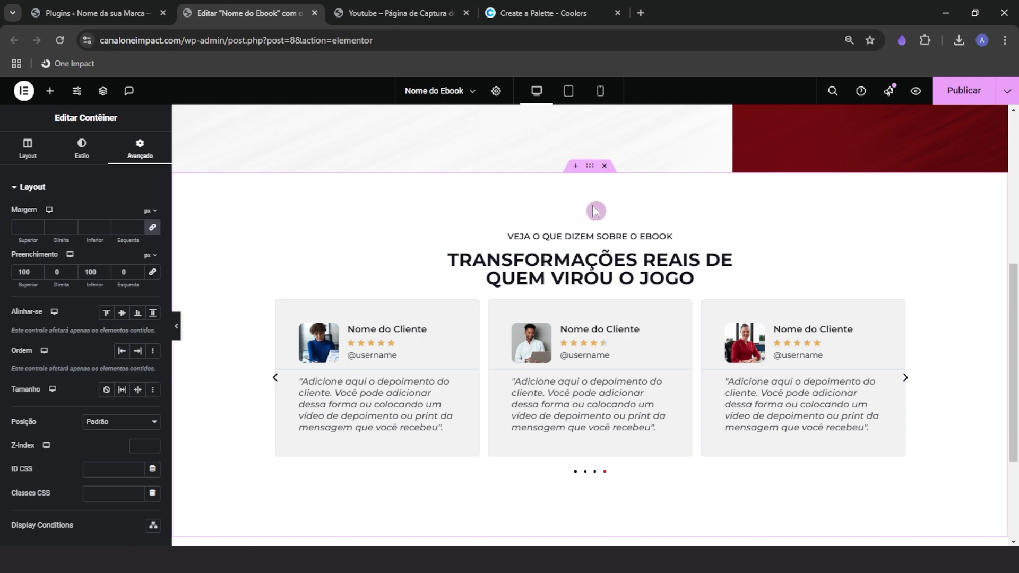
scroll(605, 513, "down", 1)
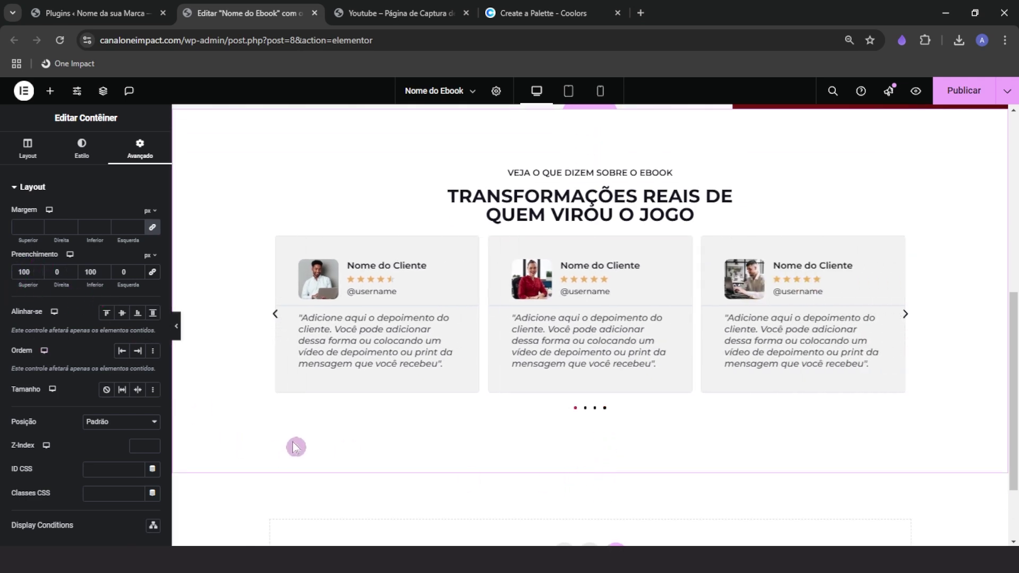
scroll(377, 472, "up", 6)
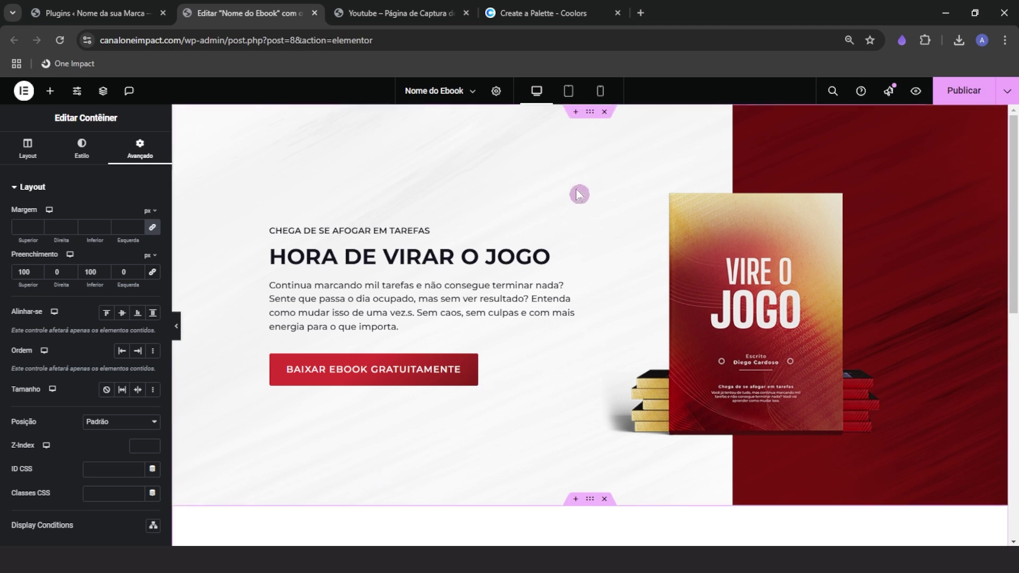
Select the HORA DE VIRAR O JOGO hero container and enter 50 px top padding
left_click(590, 117)
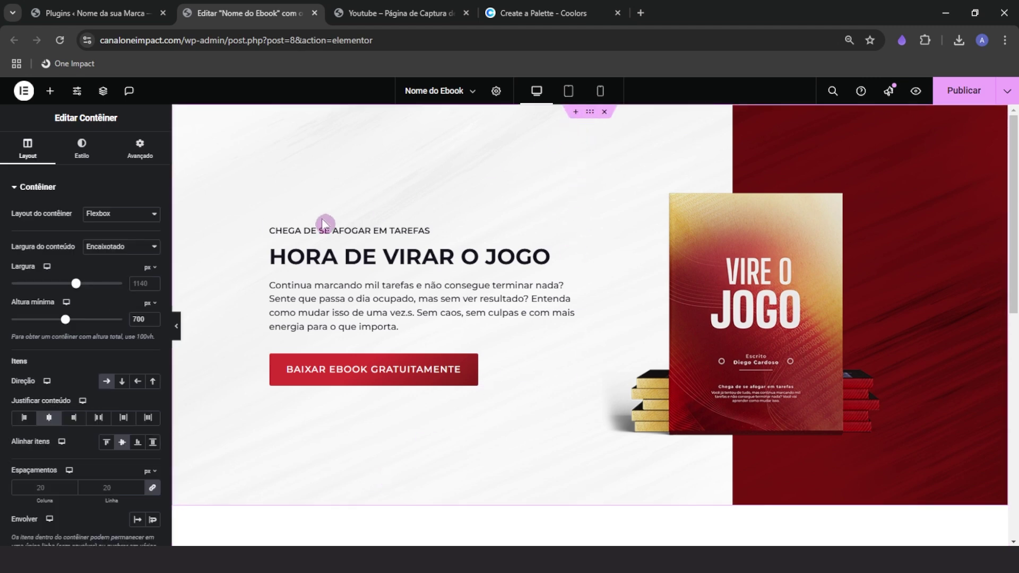
left_click(140, 146)
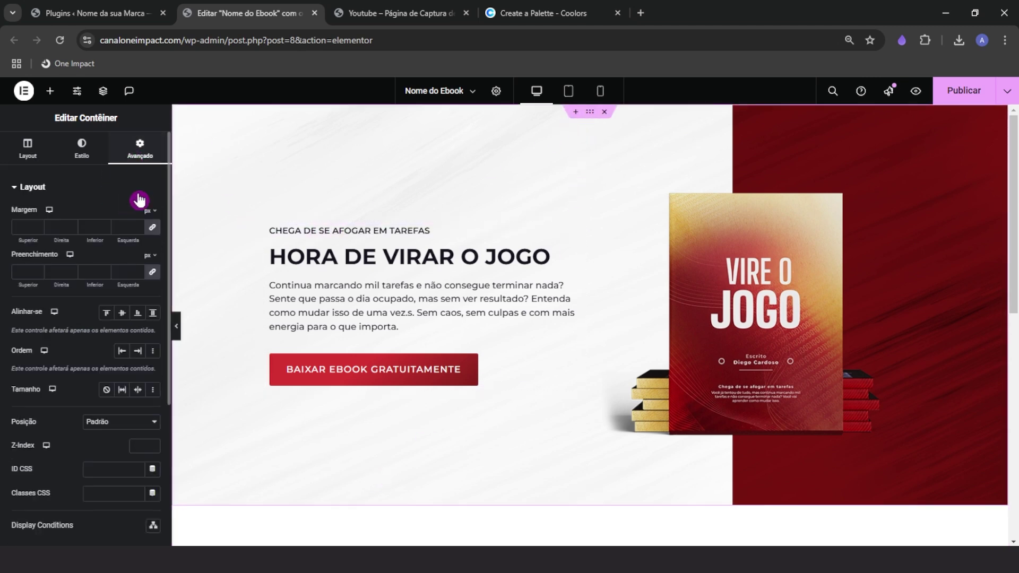
left_click(21, 272)
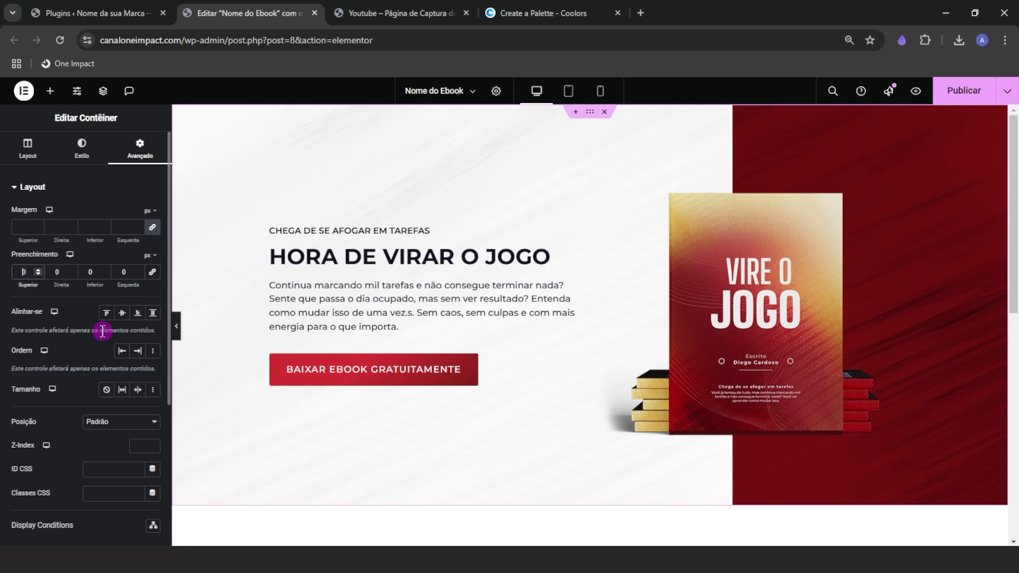
type("500")
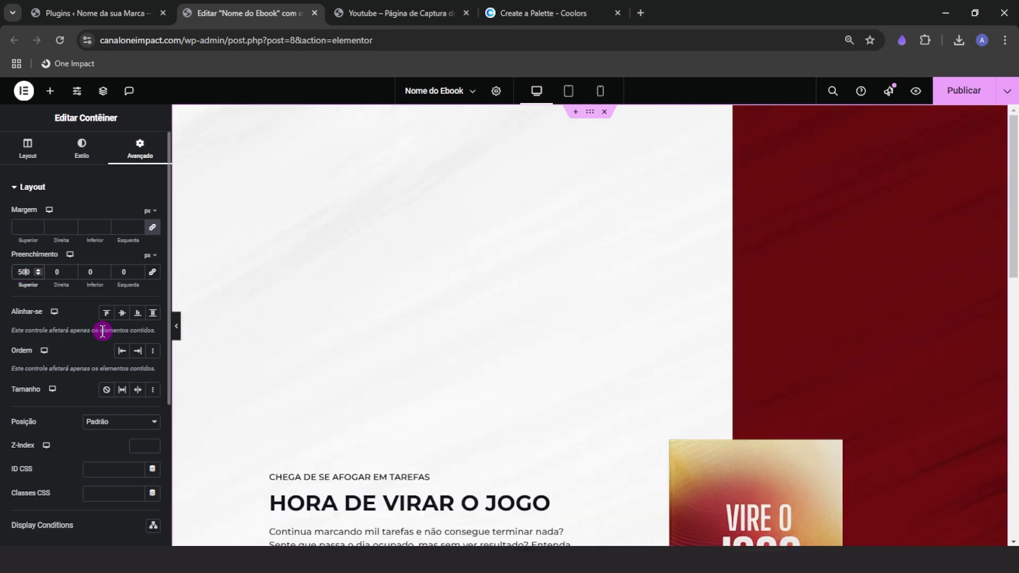
type("50")
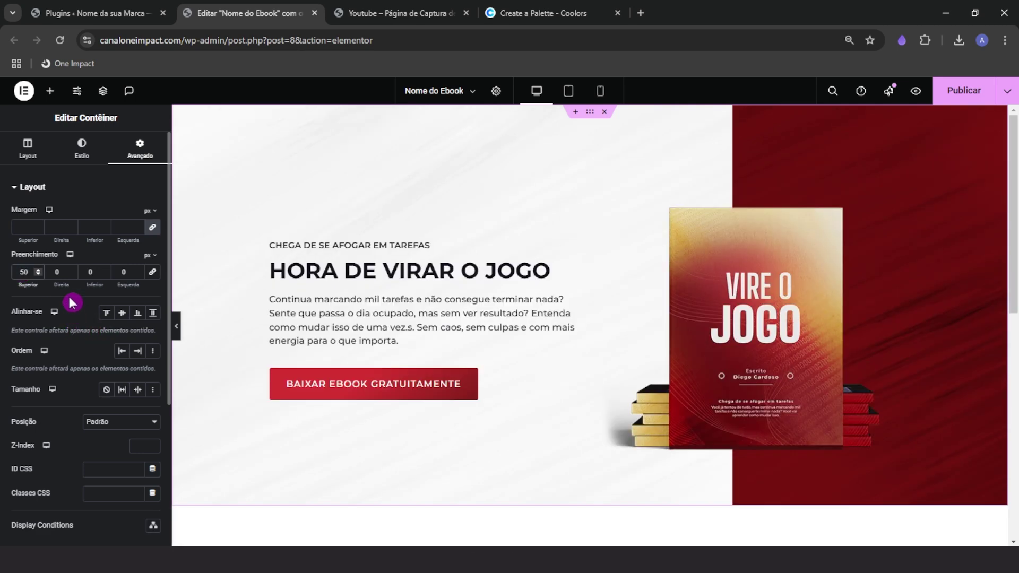
left_click(89, 272)
type("50")
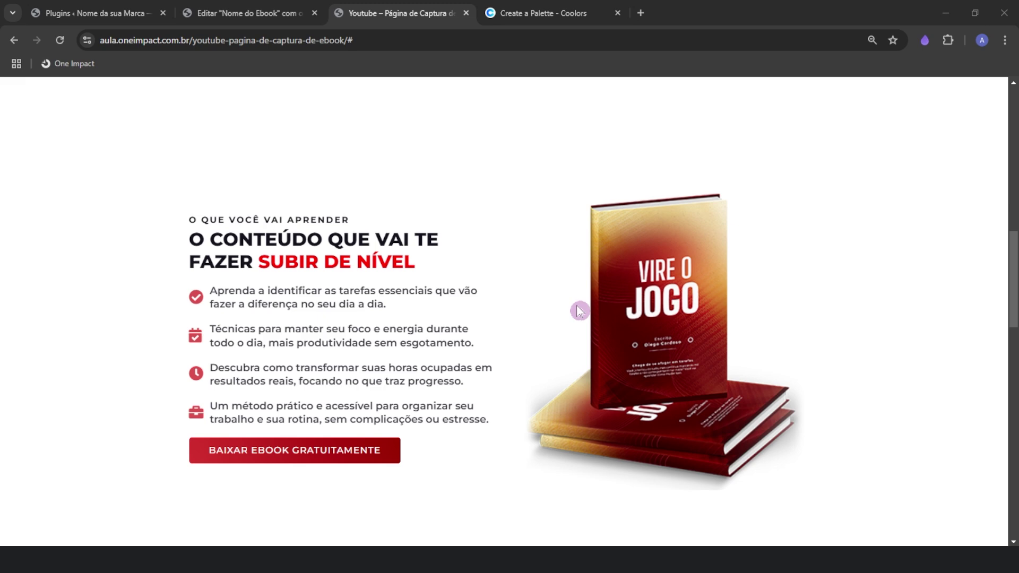
Scroll through the reference page's sections, then return to the Elementor editor tab
key("ctrl")
left_click(473, 166)
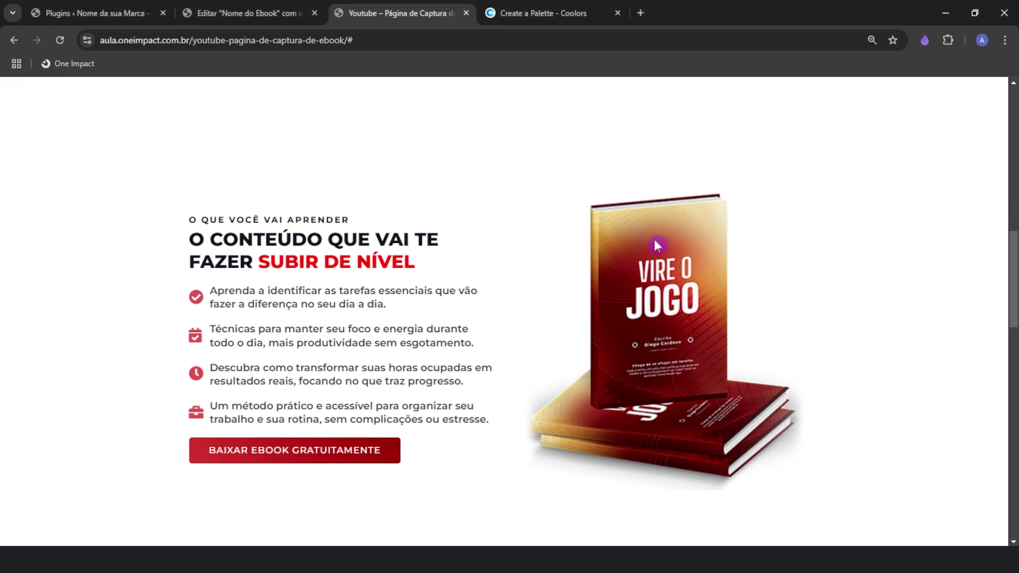
scroll(690, 347, "up", 12)
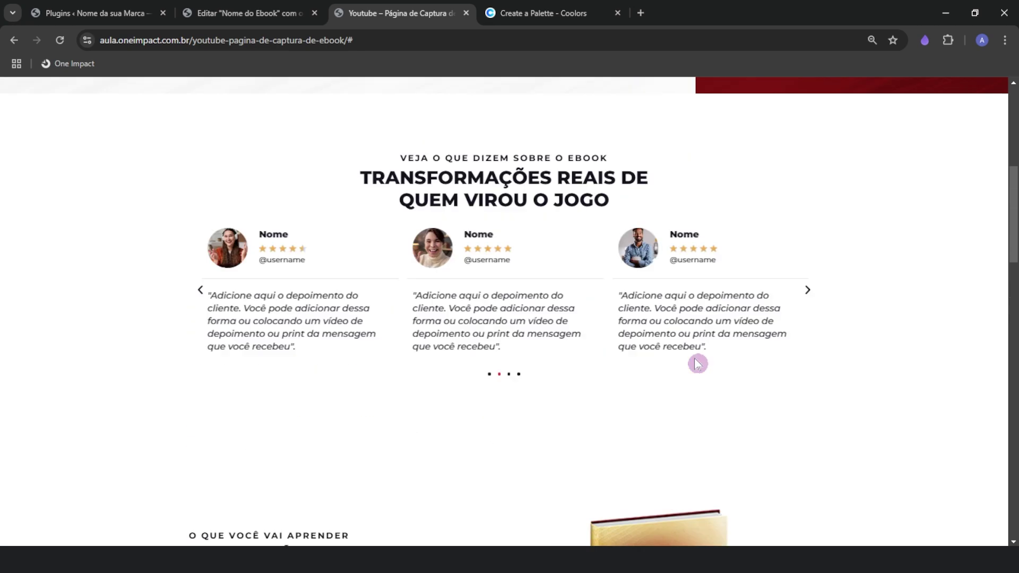
key("ctrl")
scroll(497, 270, "down", 6)
scroll(498, 271, "up", 3)
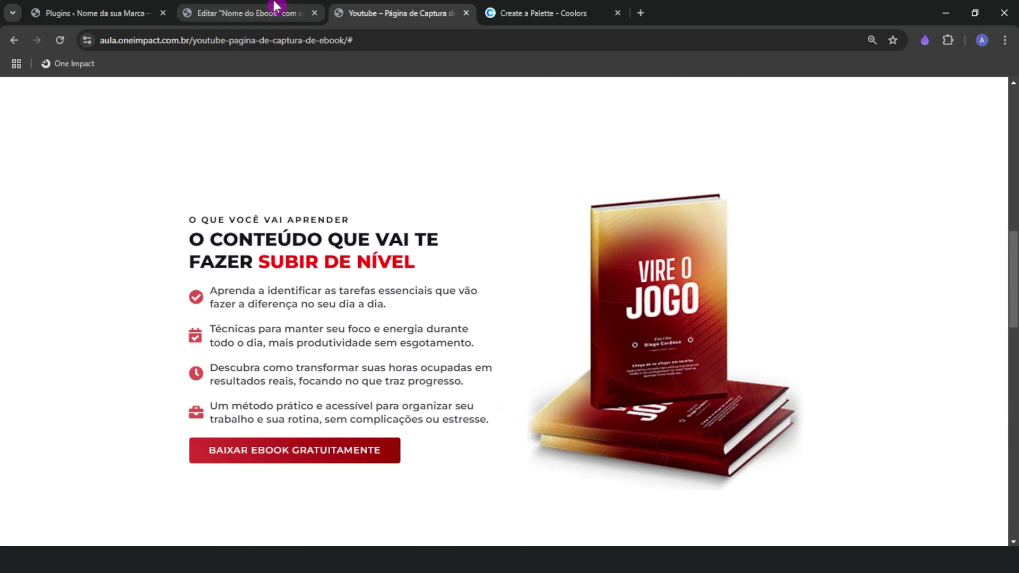
left_click(268, 10)
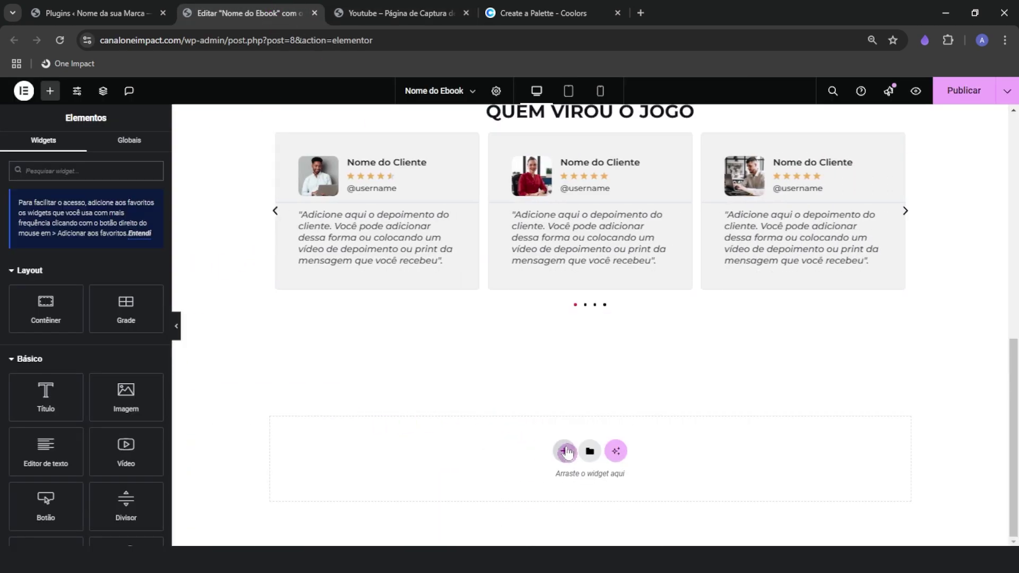
Add a single-column flexbox container with 500 px minimum height and centered content
left_click(564, 451)
left_click(545, 445)
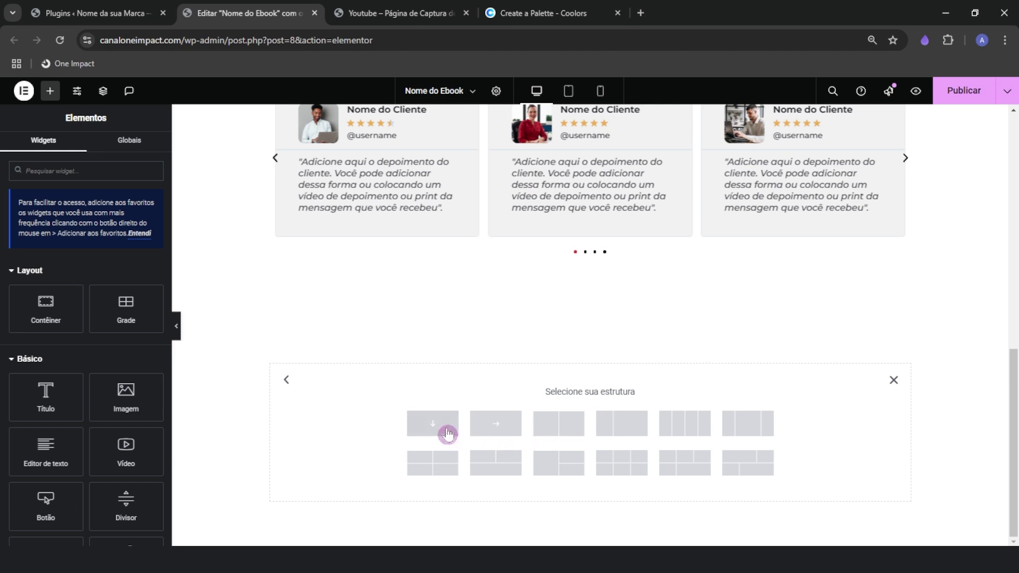
left_click(432, 423)
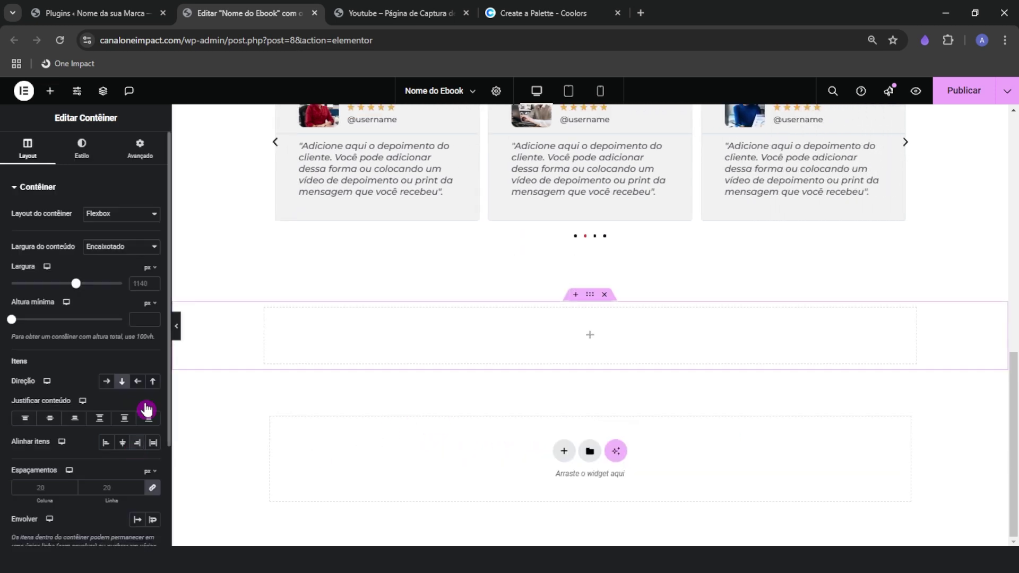
left_click(134, 321)
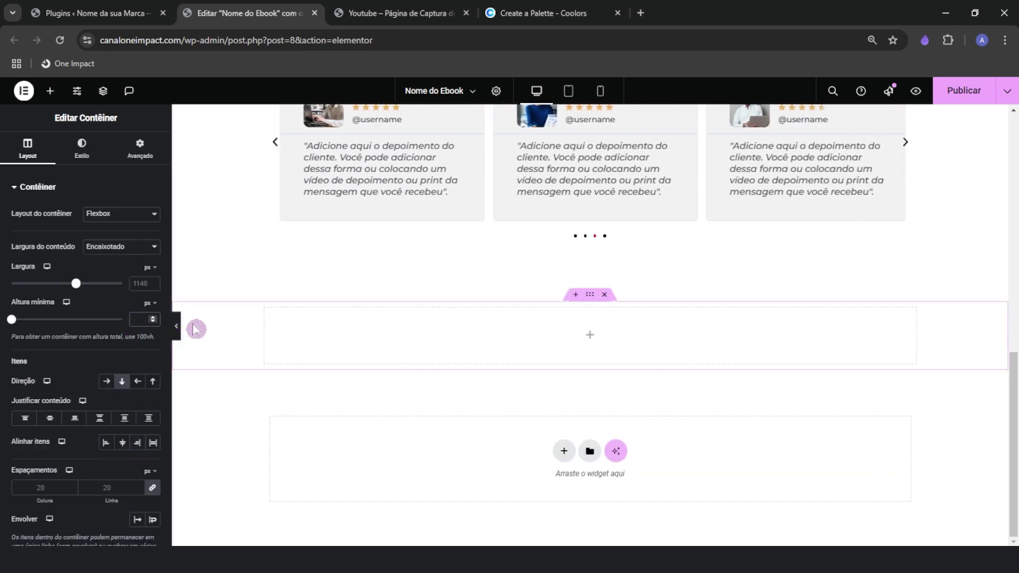
type("500")
scroll(260, 282, "down", 4)
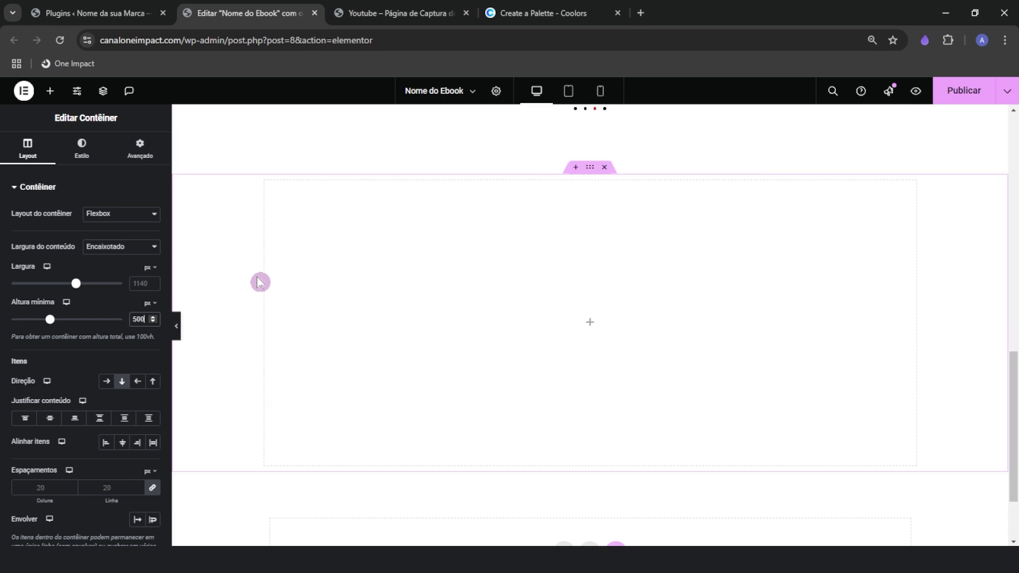
scroll(310, 347, "up", 1)
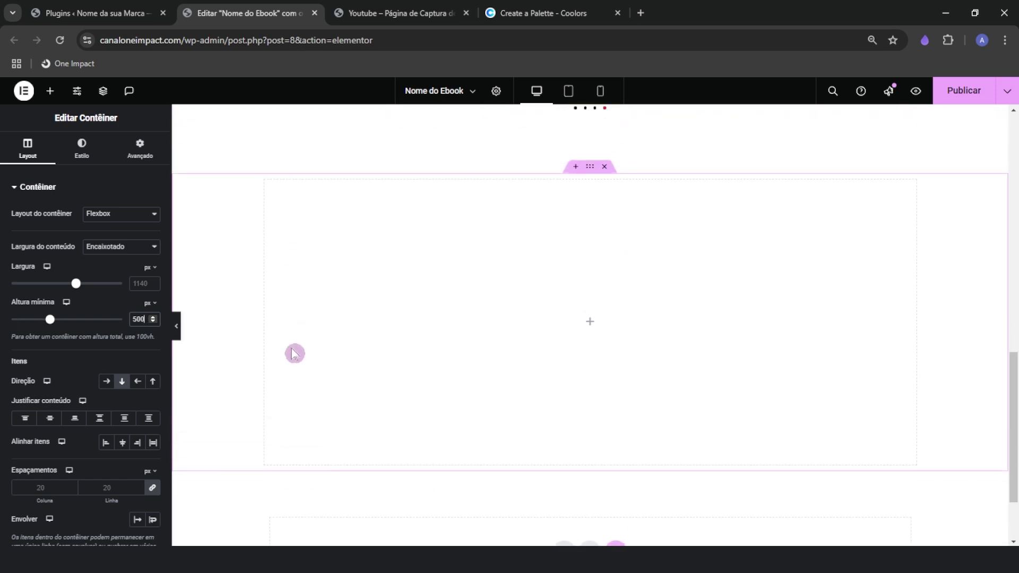
left_click(51, 422)
left_click(123, 443)
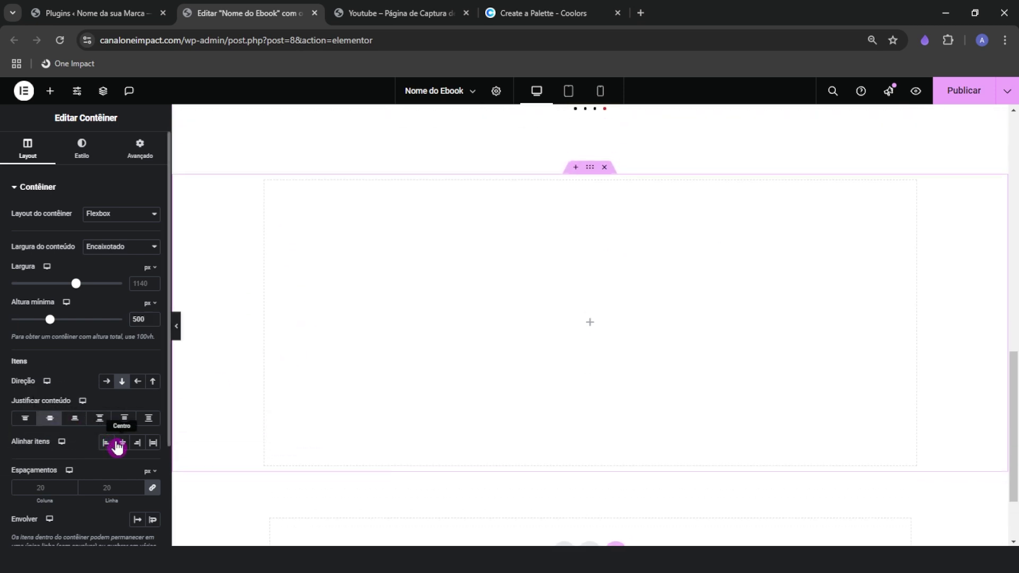
Set the new container's top and bottom padding to 100 px each, then show the widgets list
left_click(137, 162)
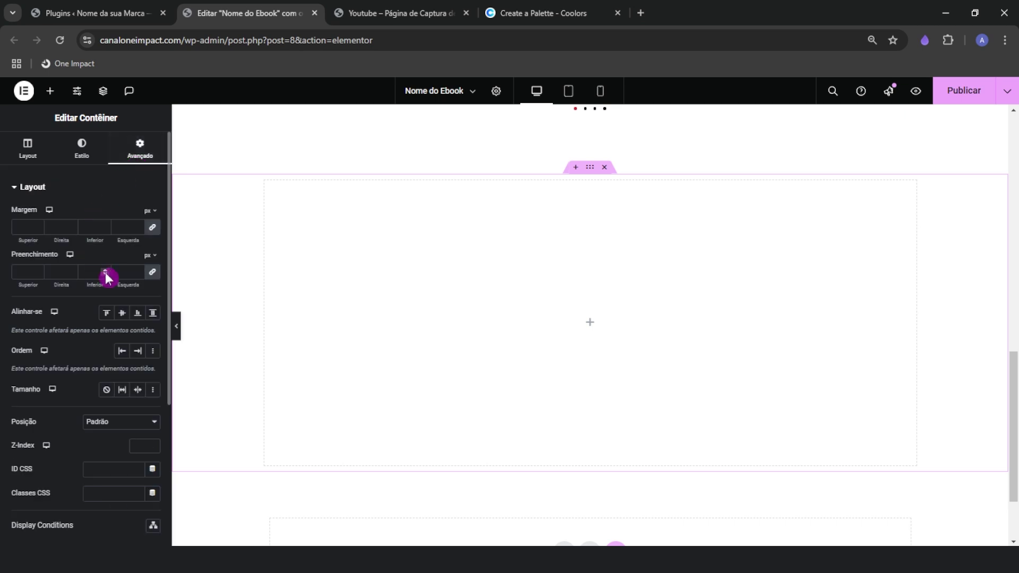
left_click(153, 272)
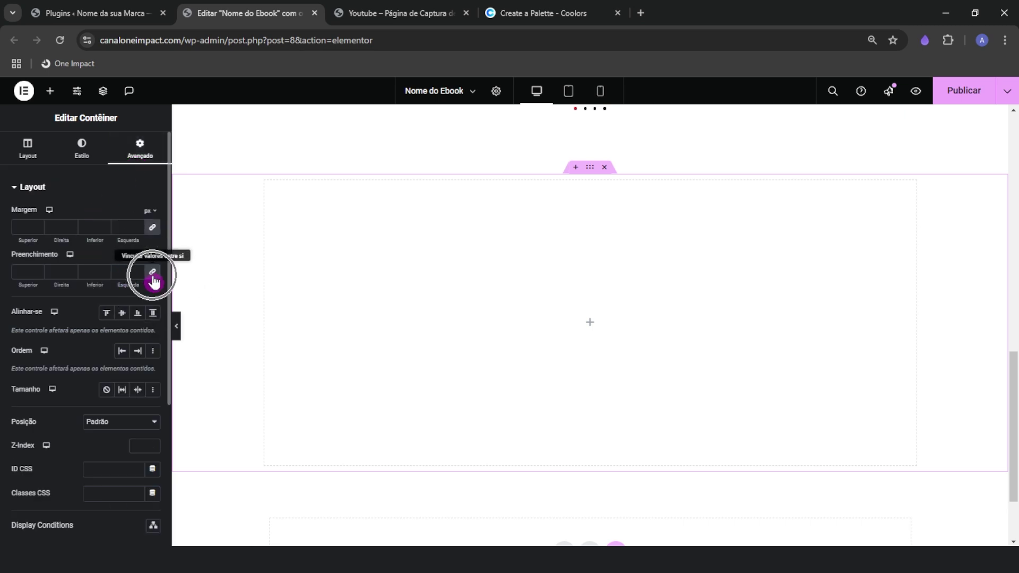
left_click(23, 271)
type("100")
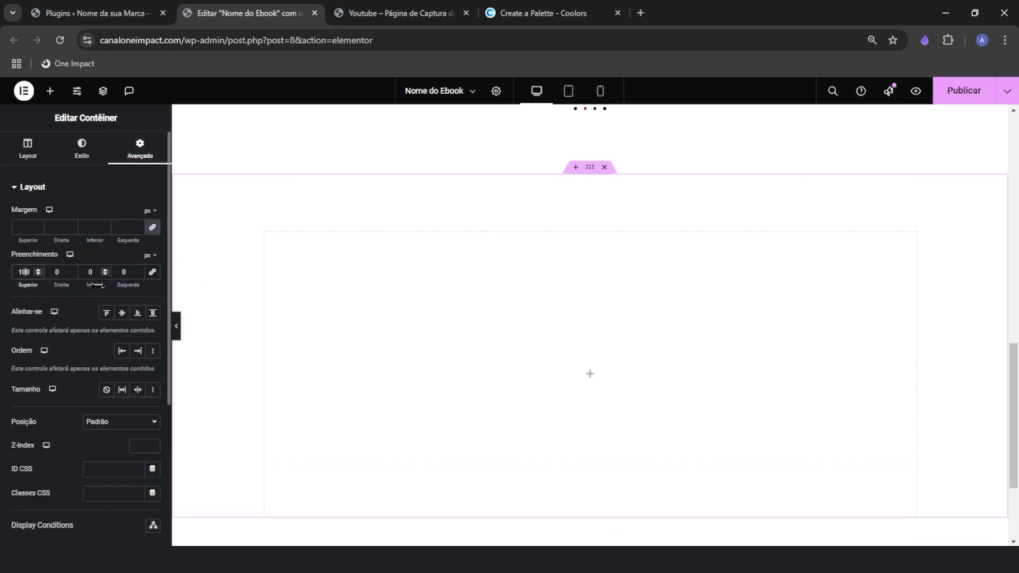
left_click(85, 275)
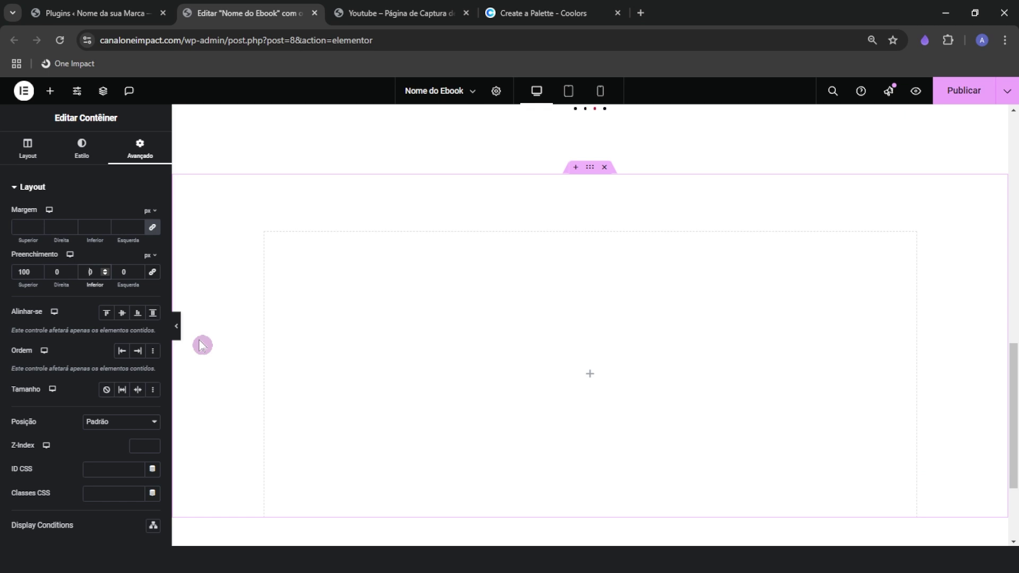
type("100")
scroll(427, 307, "down", 1)
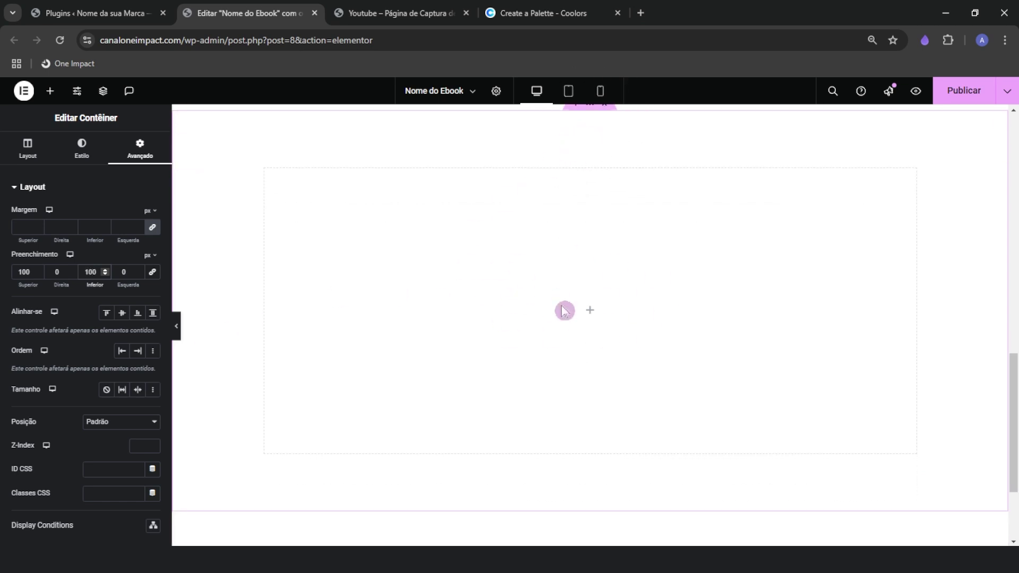
left_click(38, 159)
left_click(49, 95)
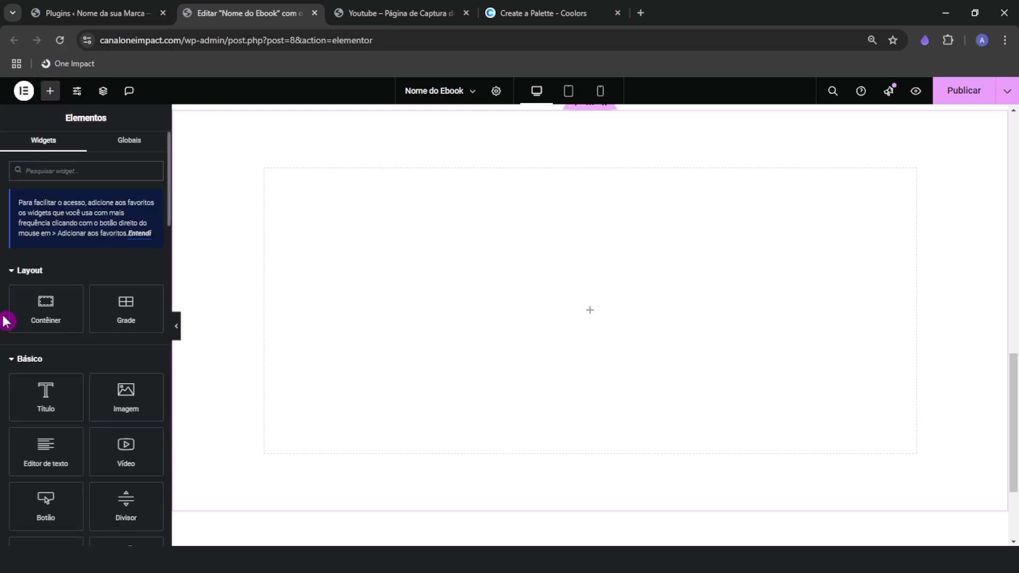
Drag in an inner container, duplicate it, and set the section's direction to horizontal row
left_click_drag(46, 311, 483, 306)
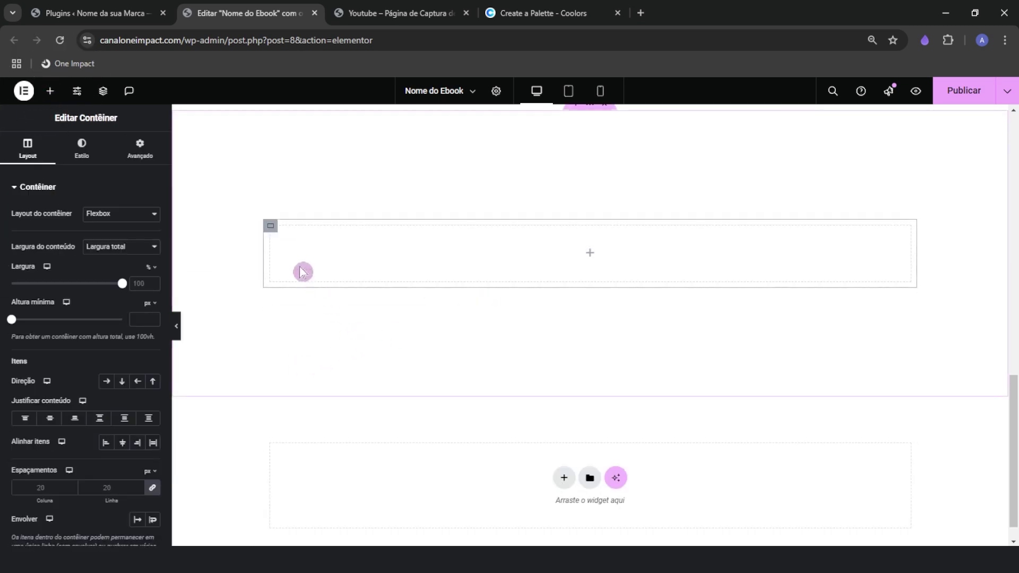
right_click(269, 226)
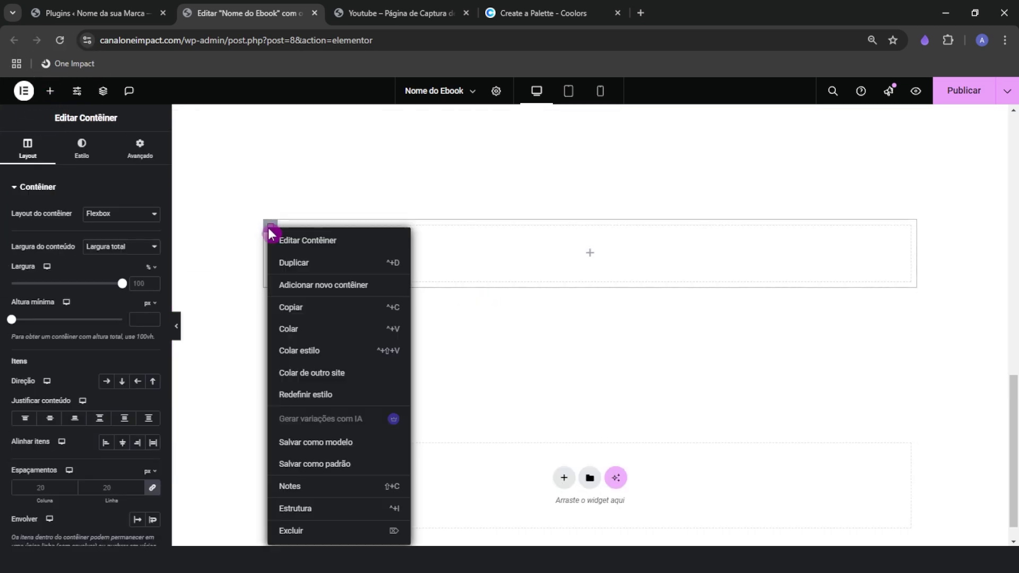
left_click(311, 263)
scroll(459, 404, "up", 1)
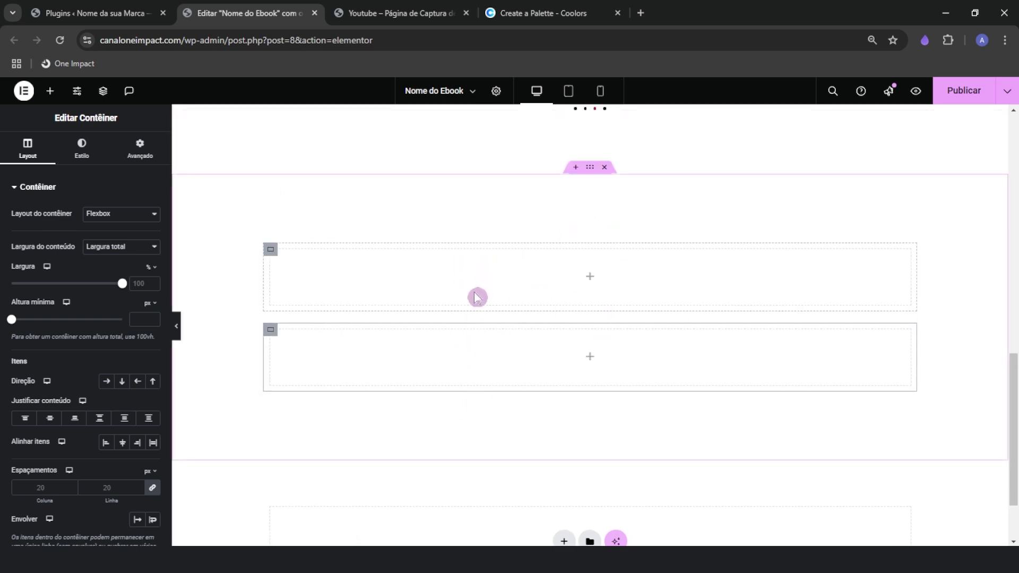
left_click(591, 169)
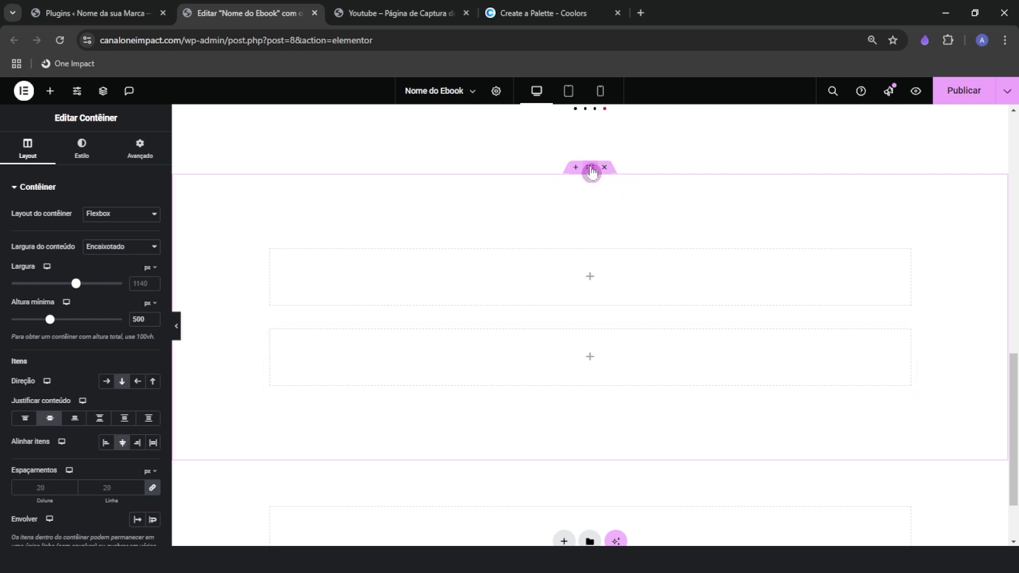
left_click(107, 386)
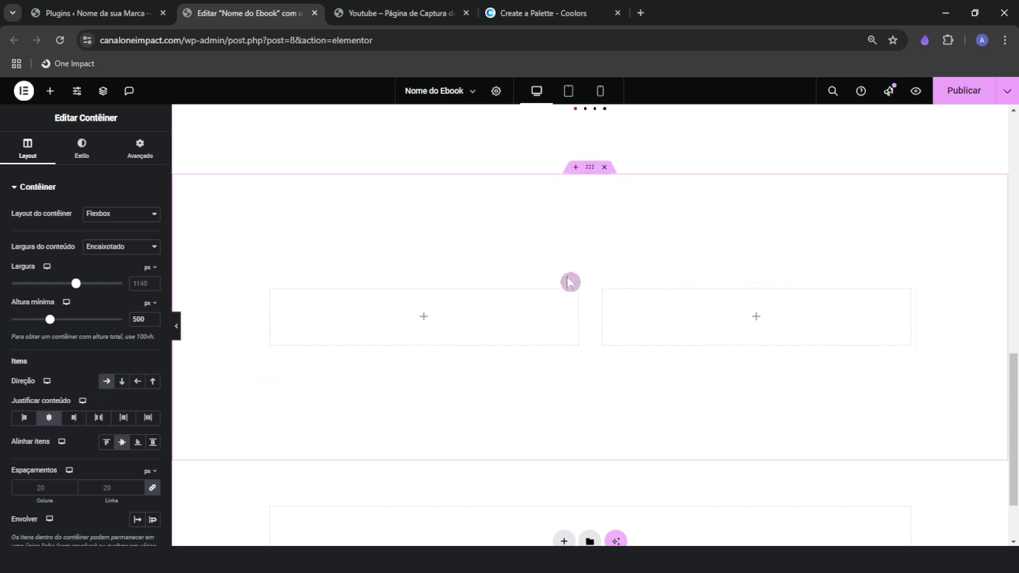
scroll(552, 361, "down", 2)
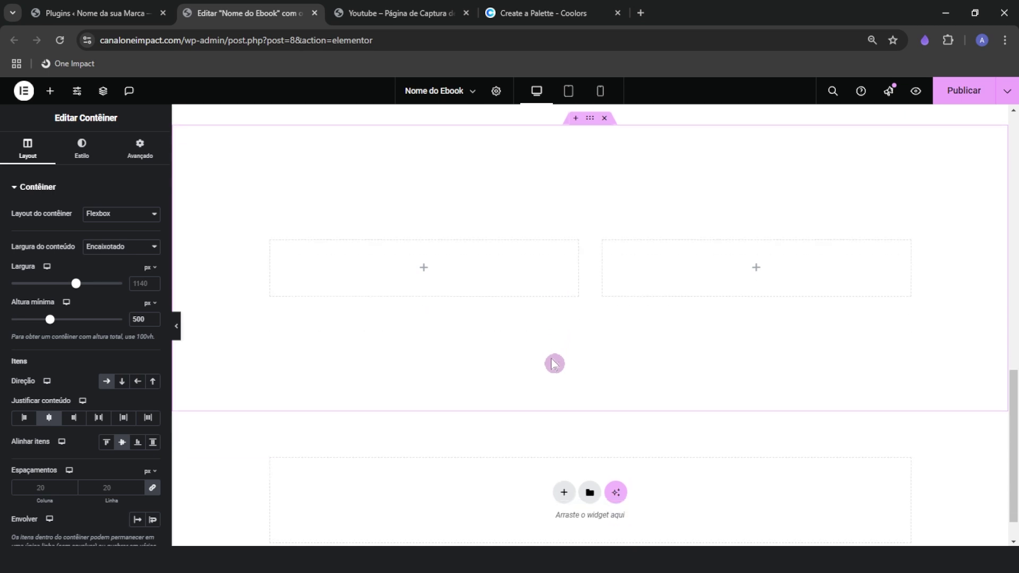
Cancel an accidental new section and select the left inner container
left_click(562, 482)
left_click(563, 484)
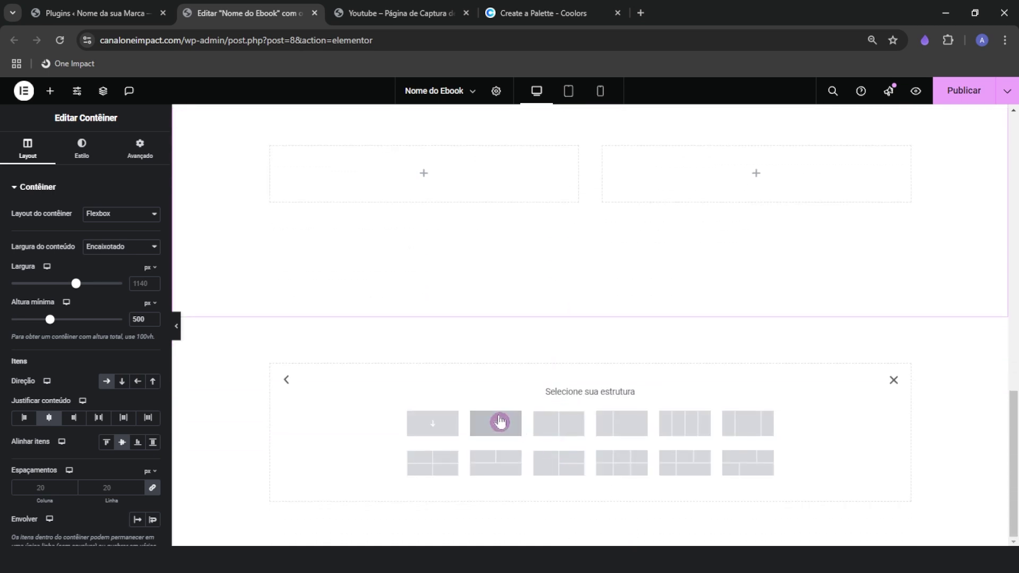
left_click(893, 379)
scroll(580, 423, "up", 3)
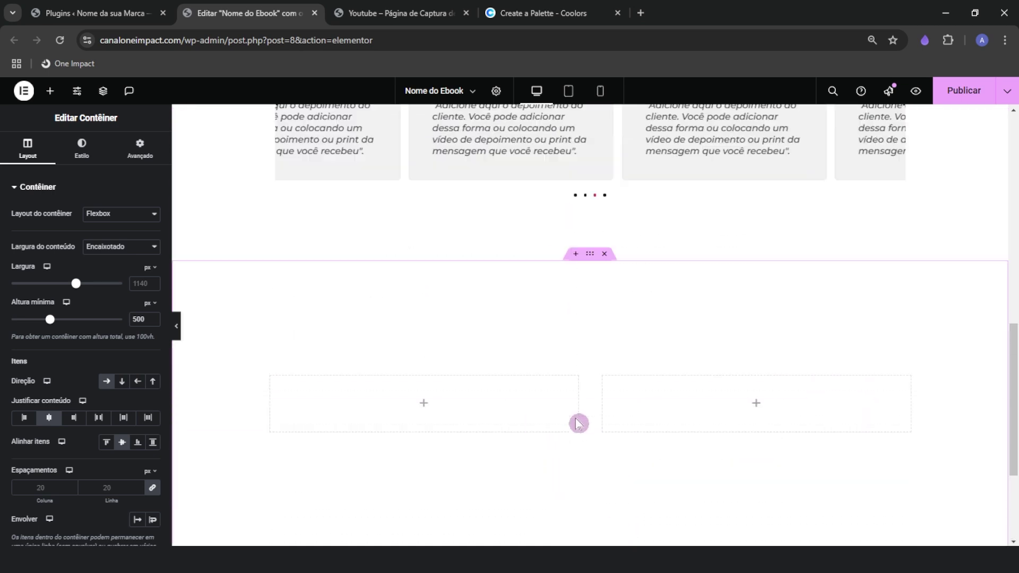
scroll(571, 423, "down", 2)
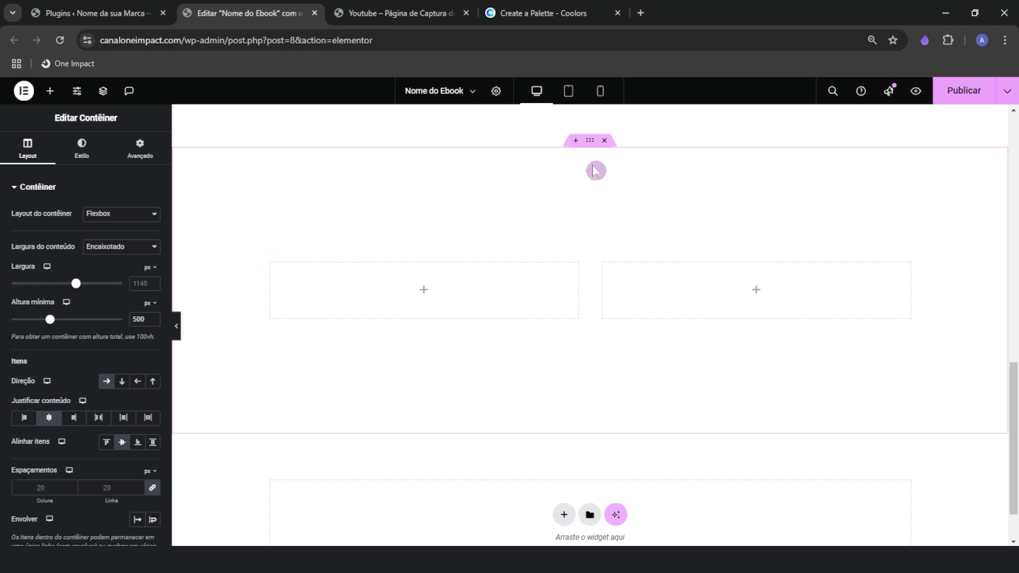
left_click(106, 387)
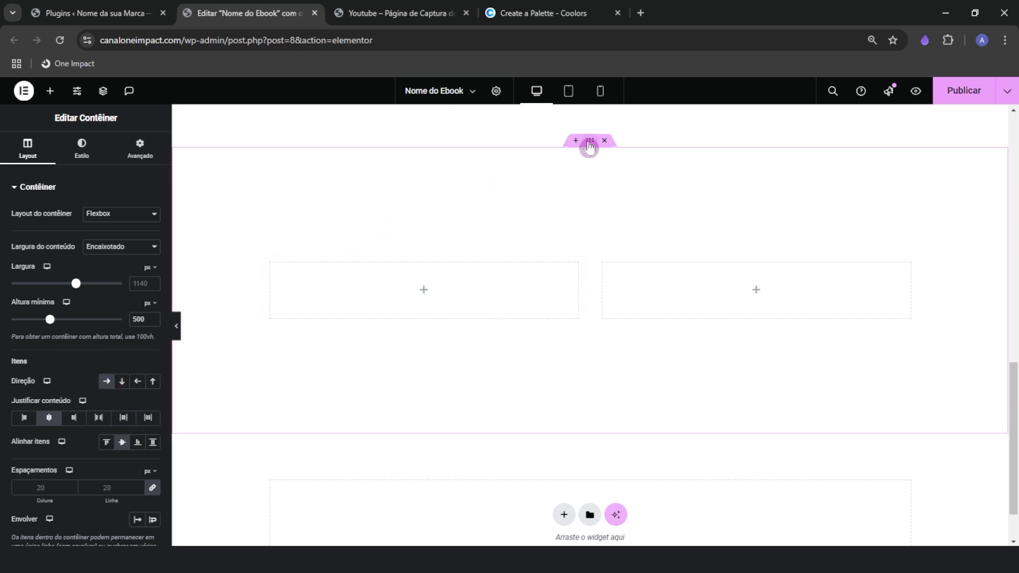
left_click(589, 146)
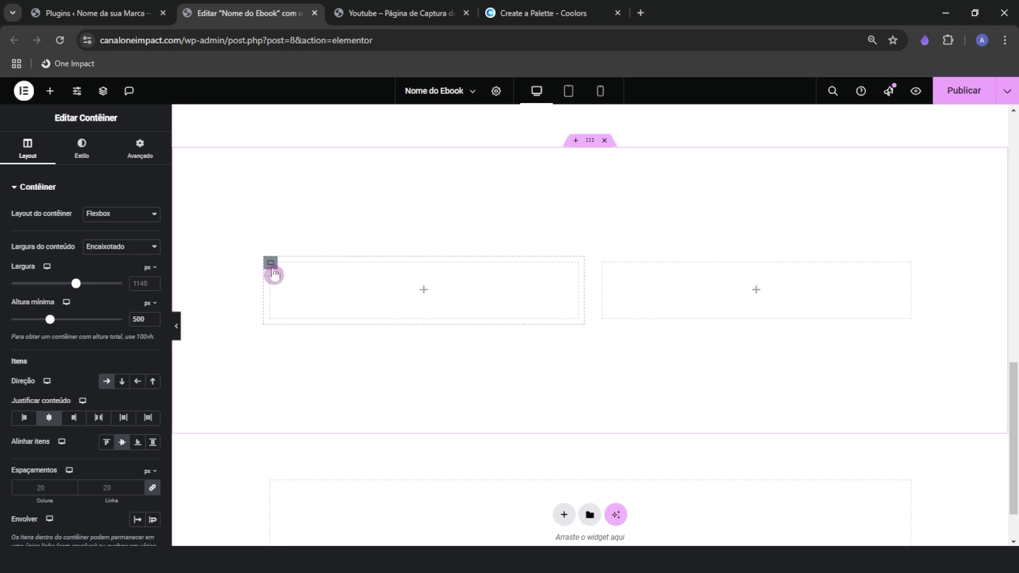
left_click(272, 265)
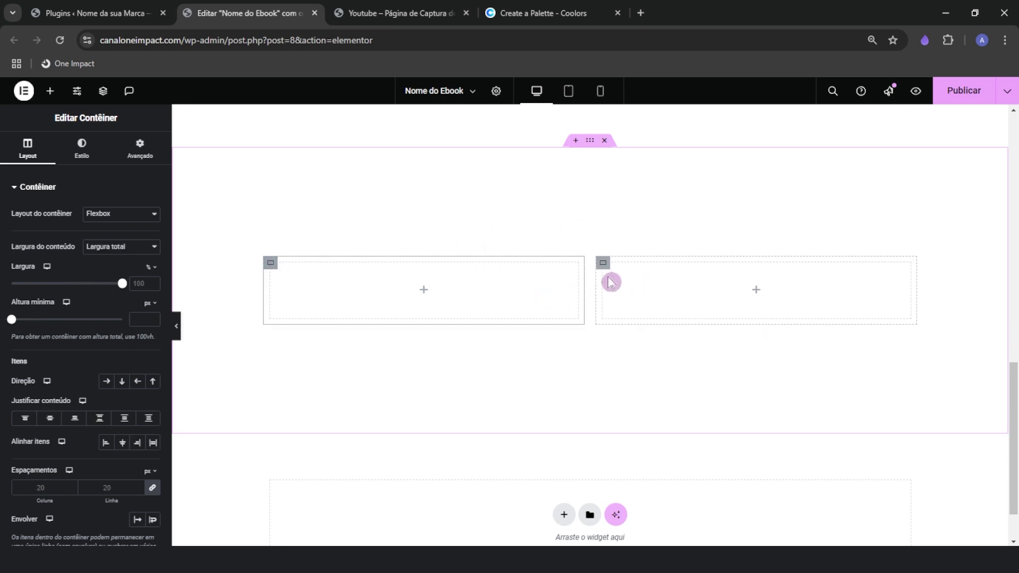
Add a heading and a text block to the left column, with the text above the heading
left_click(50, 90)
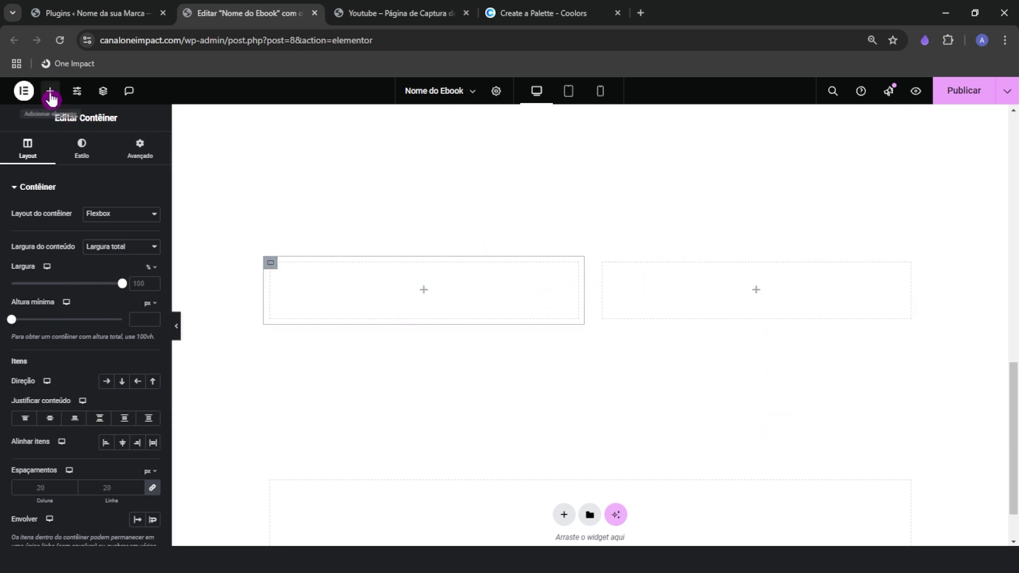
left_click_drag(46, 397, 347, 291)
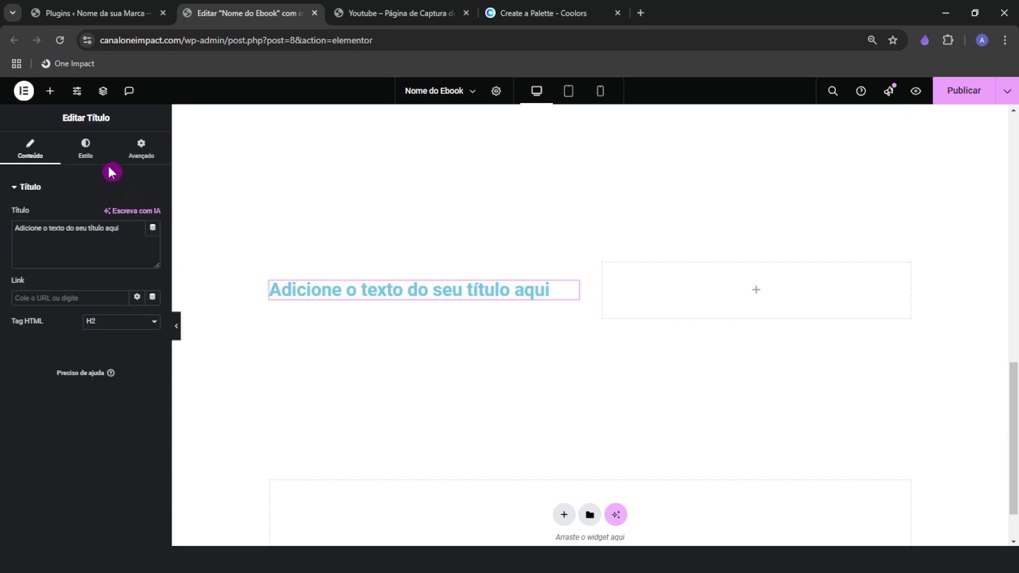
left_click(49, 91)
left_click_drag(54, 452, 326, 300)
left_click(402, 13)
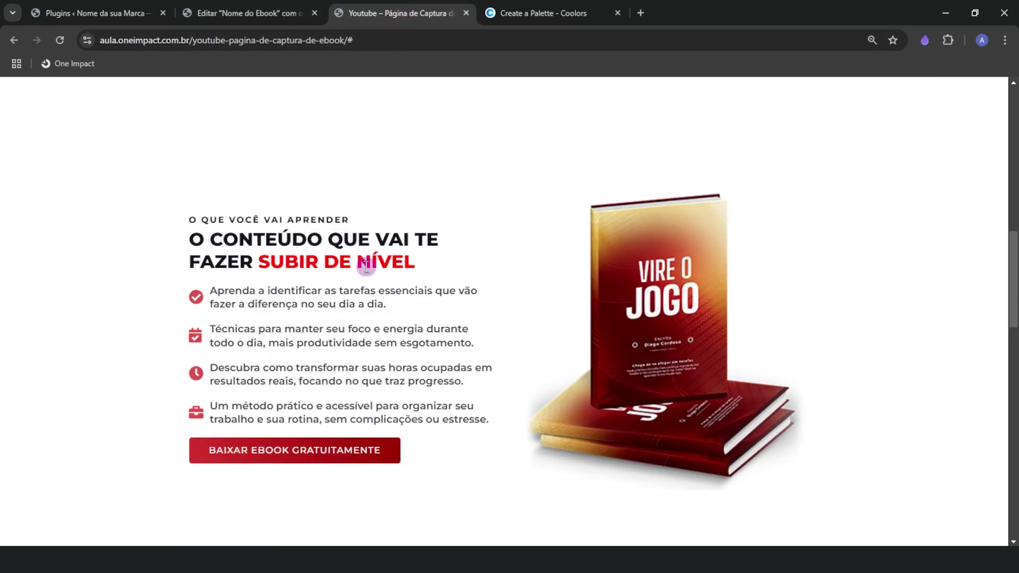
left_click(250, 11)
left_click_drag(316, 260, 317, 261)
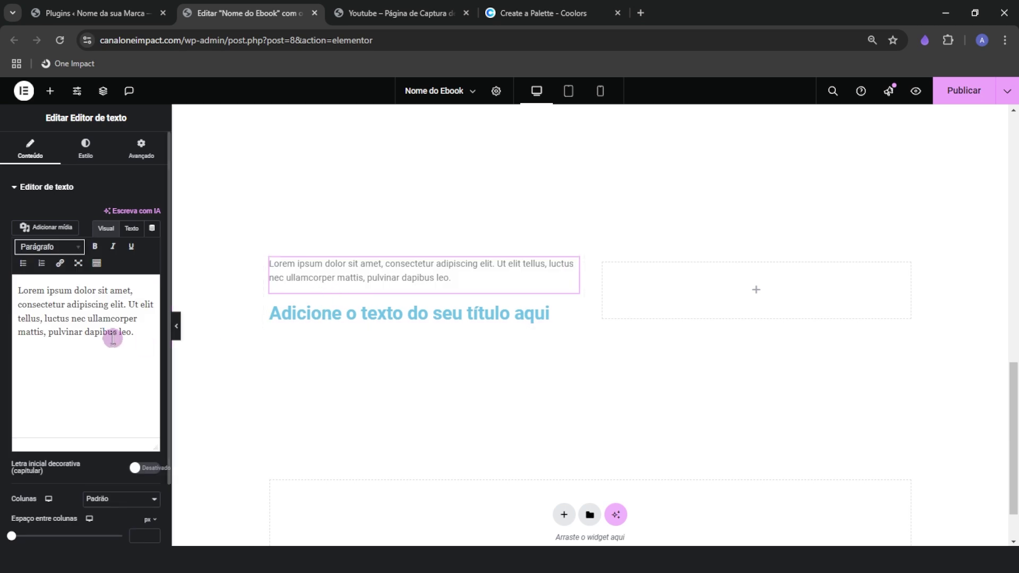
Trim the text block's placeholder down to its first sentence
left_click_drag(135, 332, 132, 290)
key("BackSpace")
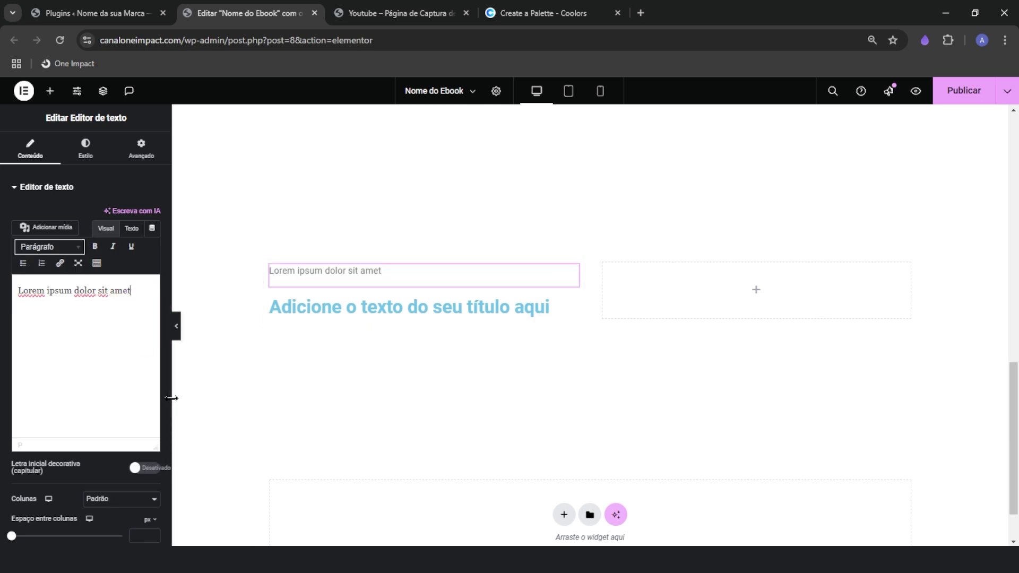
left_click(406, 13)
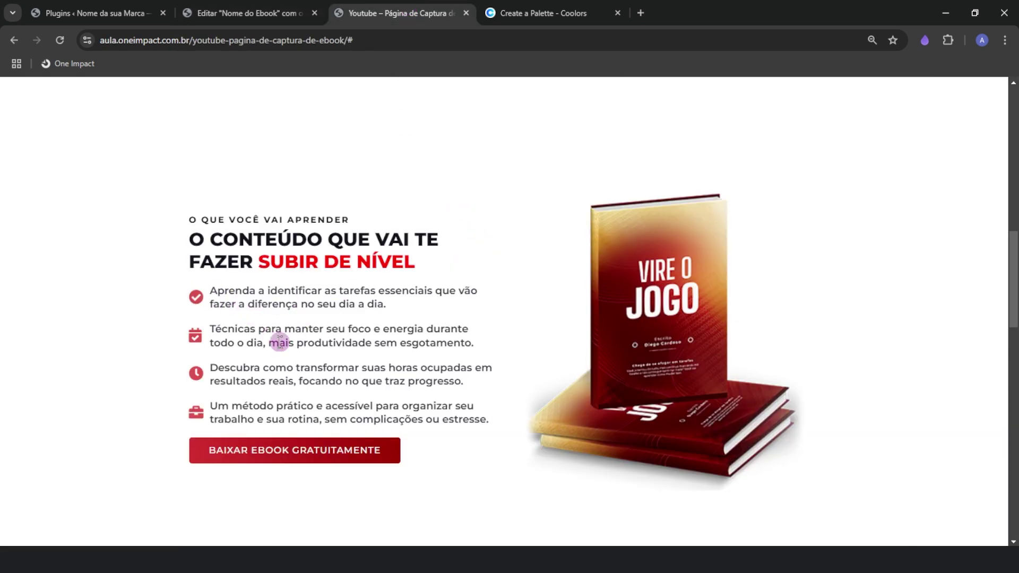
left_click(236, 13)
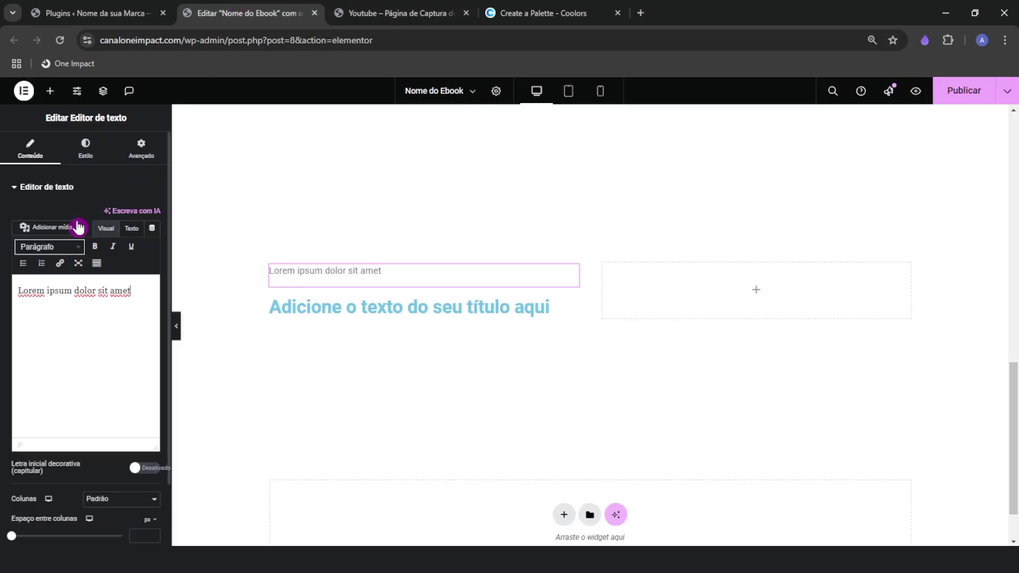
Search 'lista', add an icon list under the heading and delete its second item
left_click(50, 91)
left_click(77, 170)
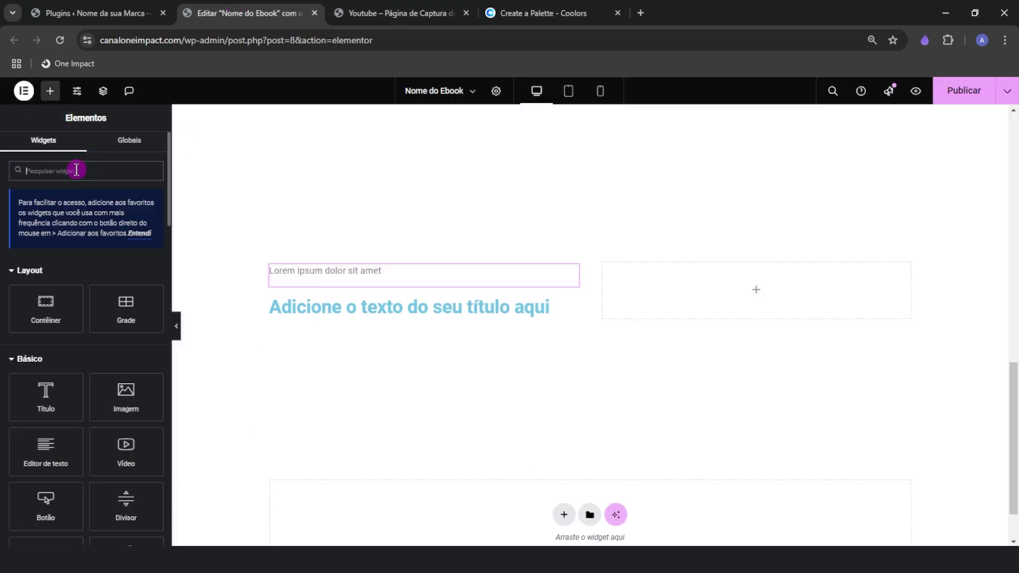
type("lista")
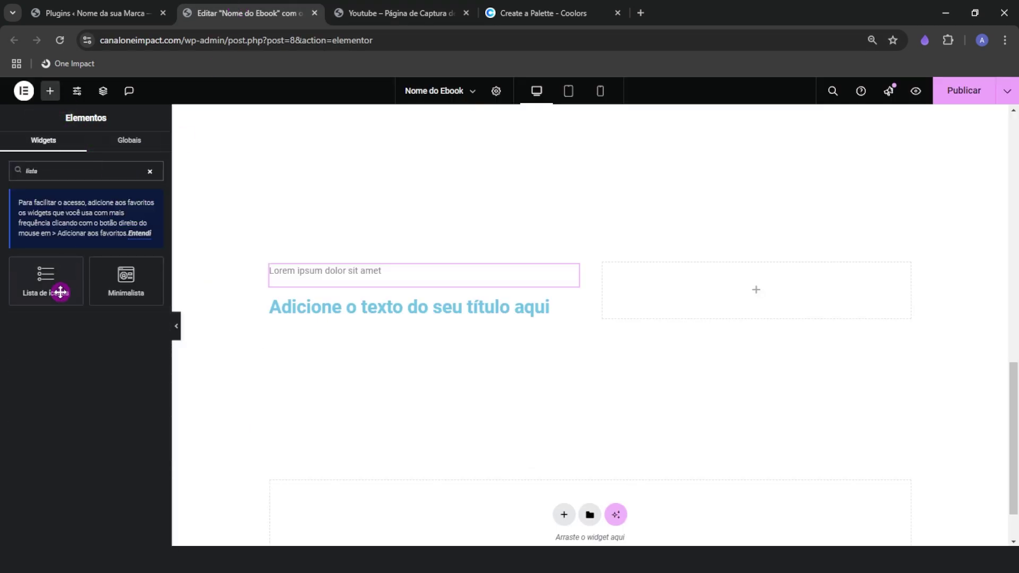
left_click_drag(60, 291, 309, 314)
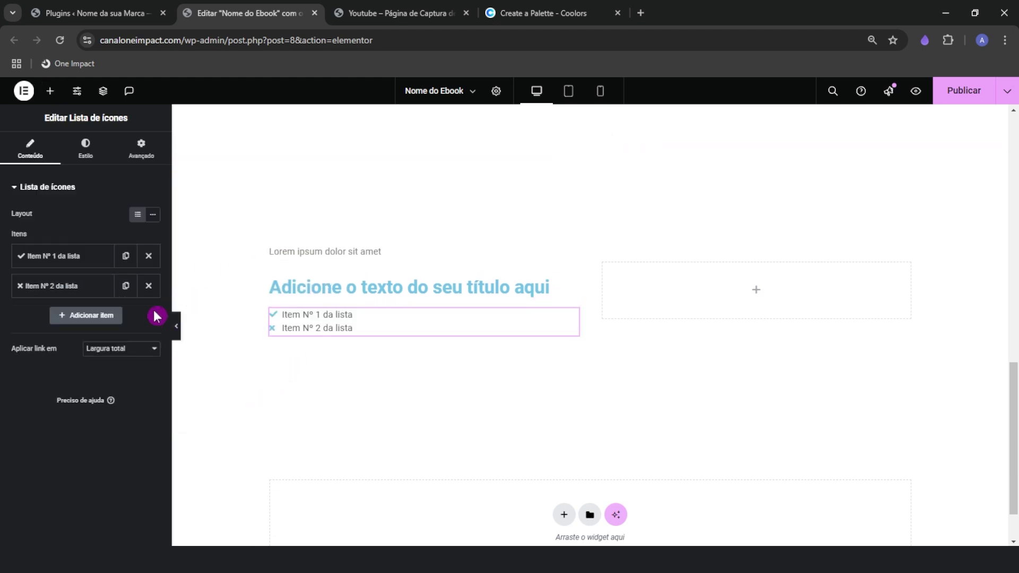
left_click(149, 285)
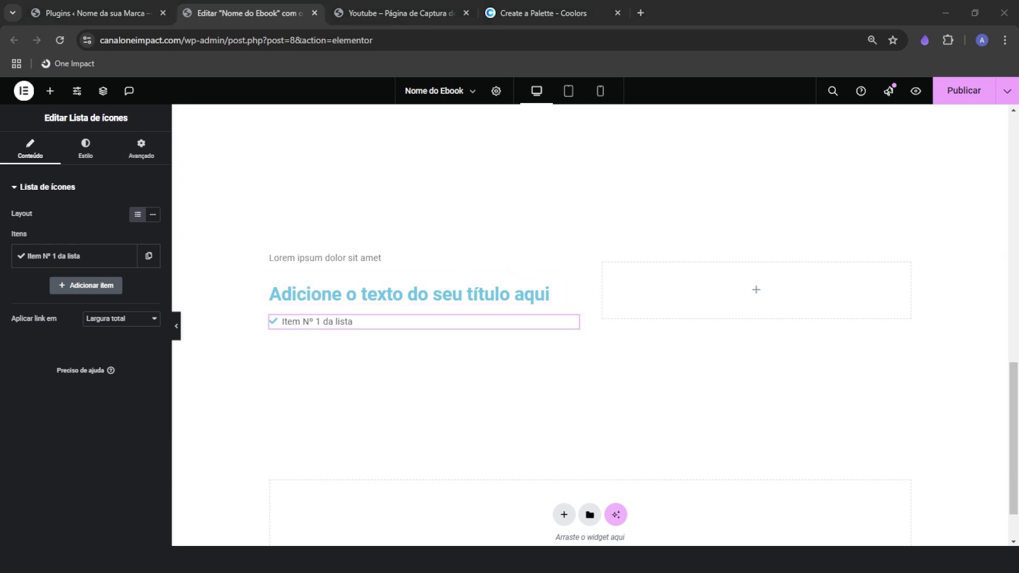
Copy the reference page's main heading into the section heading title as plain text
triple_click(287, 248)
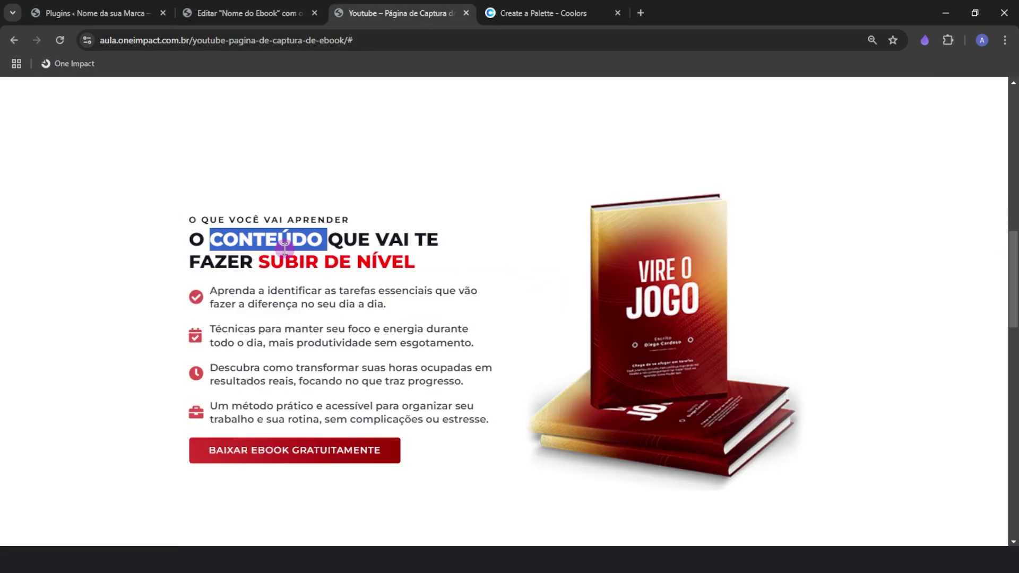
key("ctrl+shift+Tab")
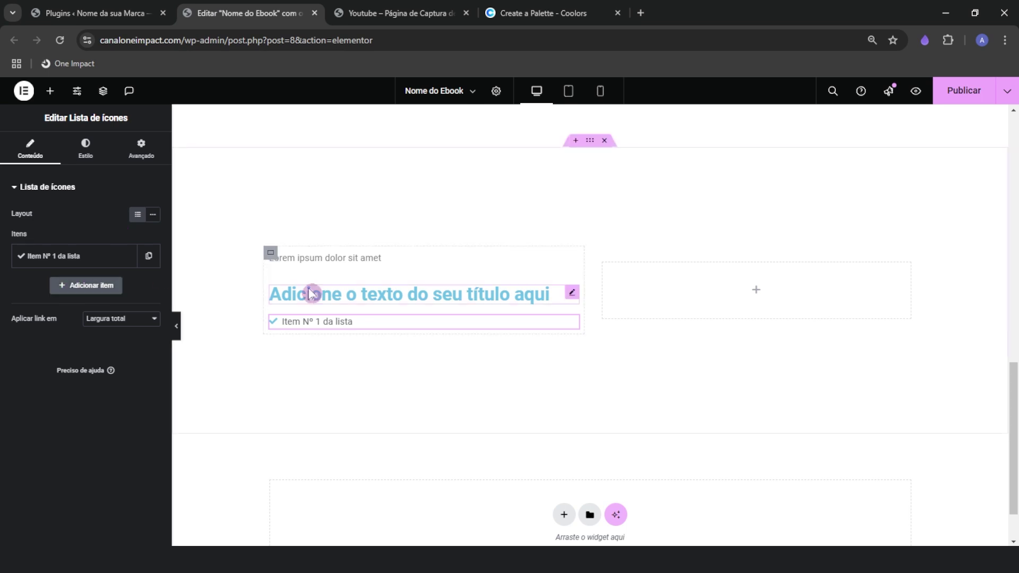
left_click(311, 292)
right_click(74, 240)
left_click(154, 332)
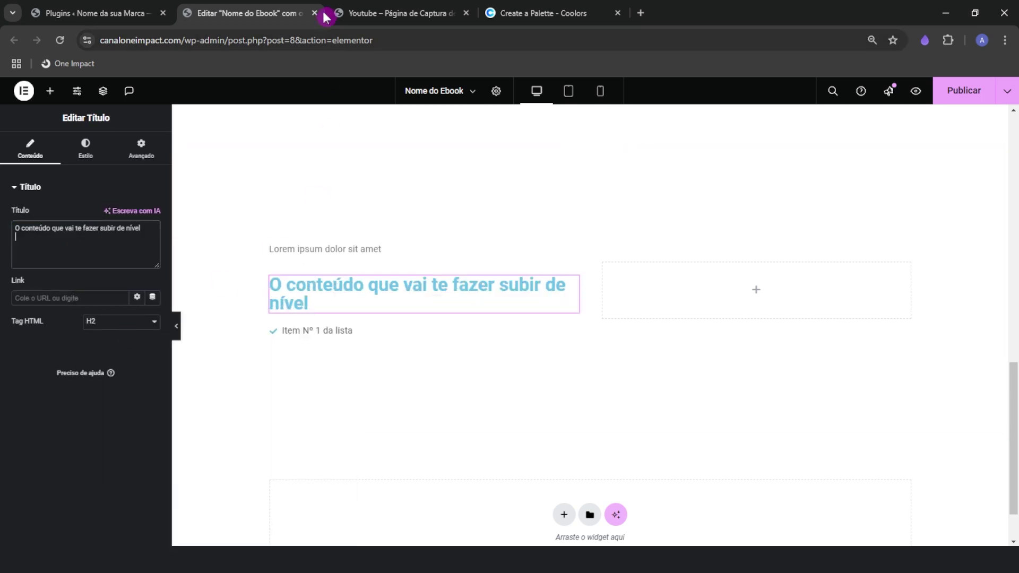
Replace the Lorem ipsum text block with 'O Que Você Vai Aprender' pasted as plain text
left_click(342, 13)
left_click(301, 229)
triple_click(299, 222)
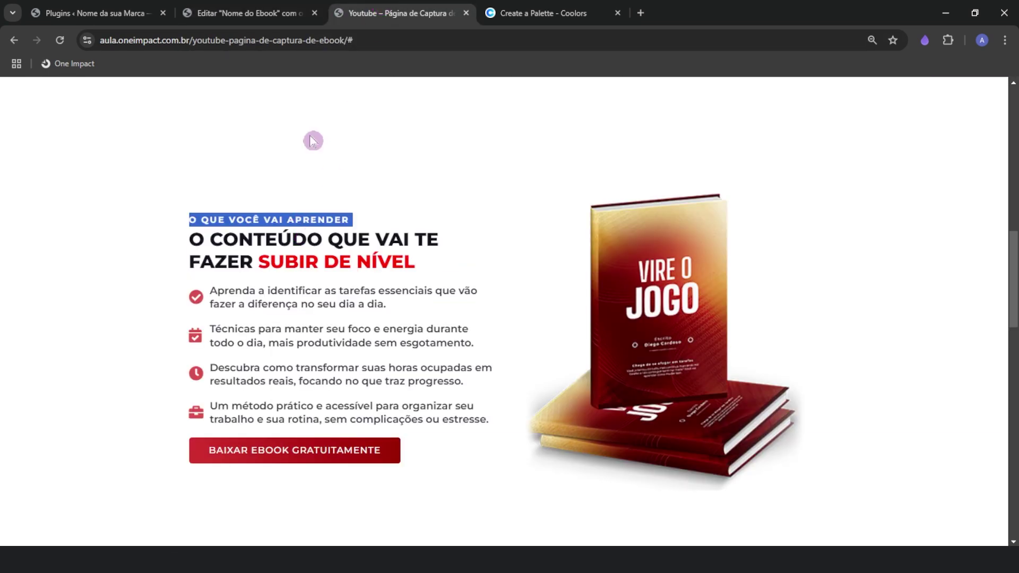
left_click(255, 13)
left_click(286, 248)
triple_click(64, 292)
right_click(67, 302)
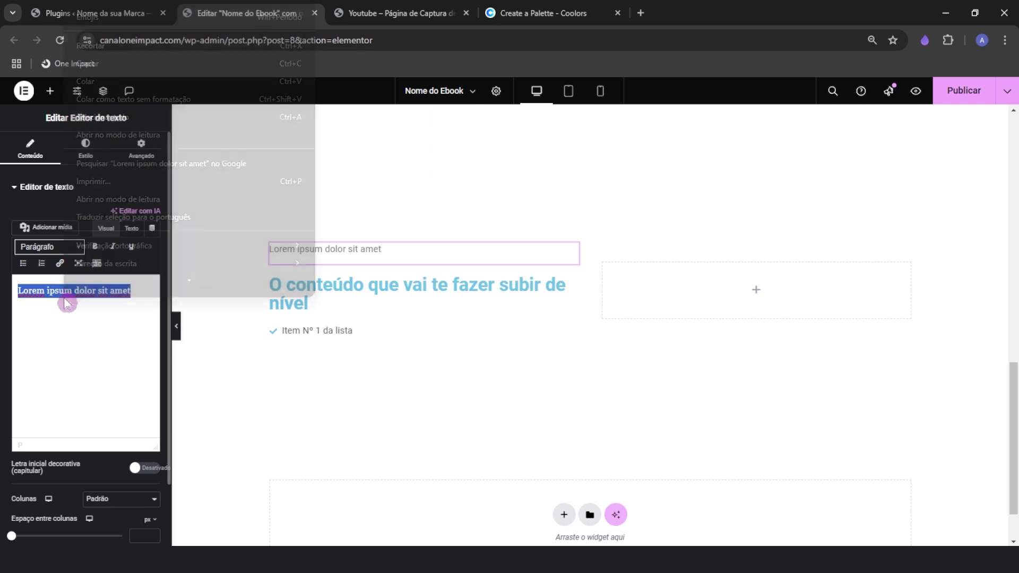
left_click(122, 98)
Paste the first learning point as plain text into the icon list's first item
left_click(311, 332)
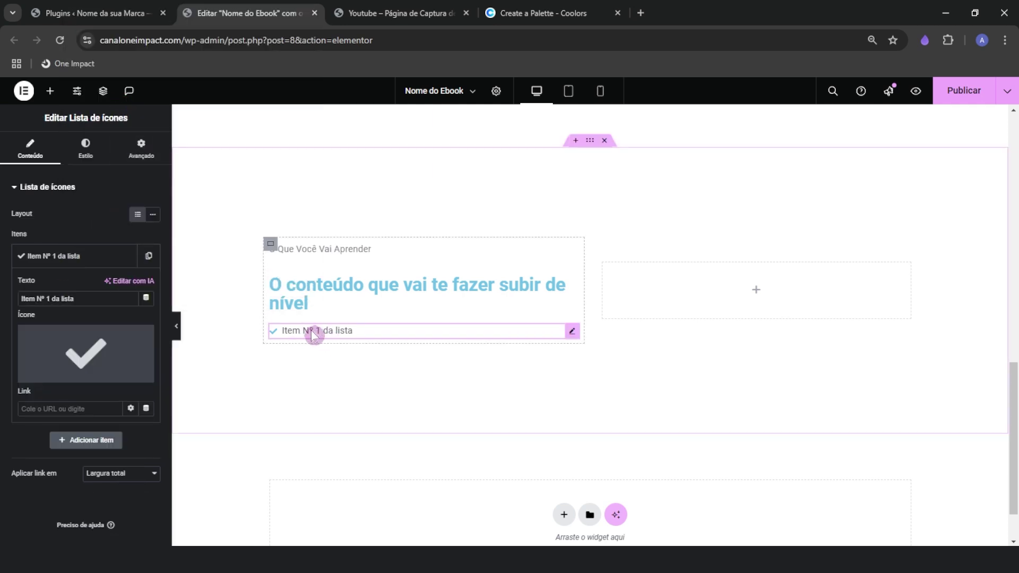
left_click(55, 260)
left_click(58, 264)
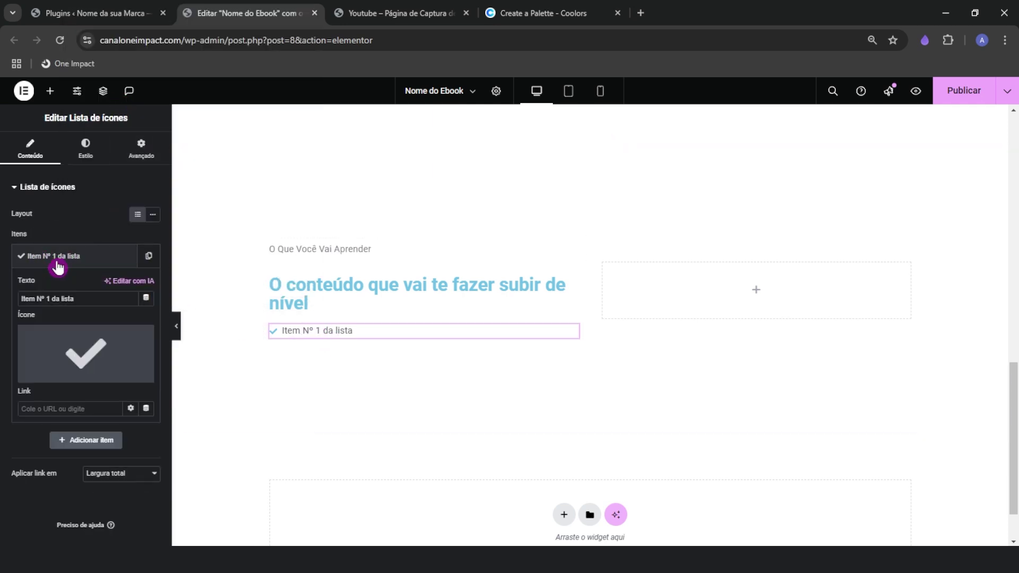
right_click(56, 300)
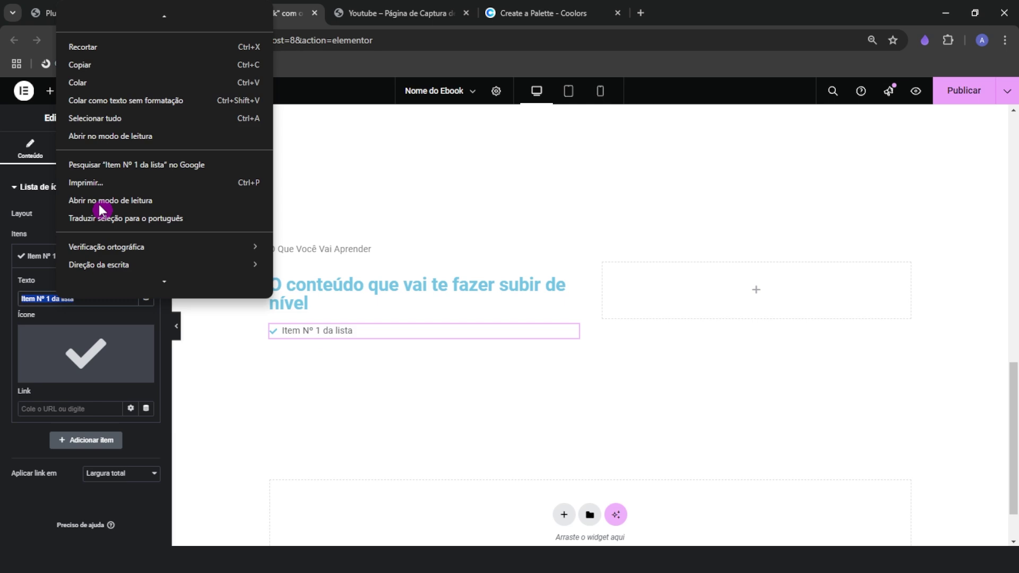
left_click(97, 100)
Give the first list item the circled check icon from the Icon Library
left_click(77, 356)
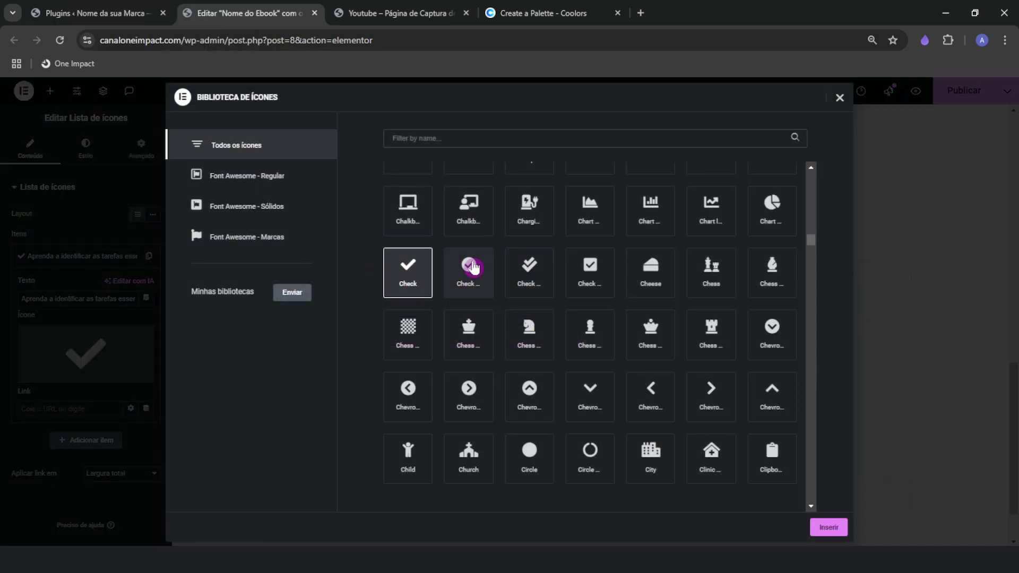
left_click(405, 8)
left_click(269, 7)
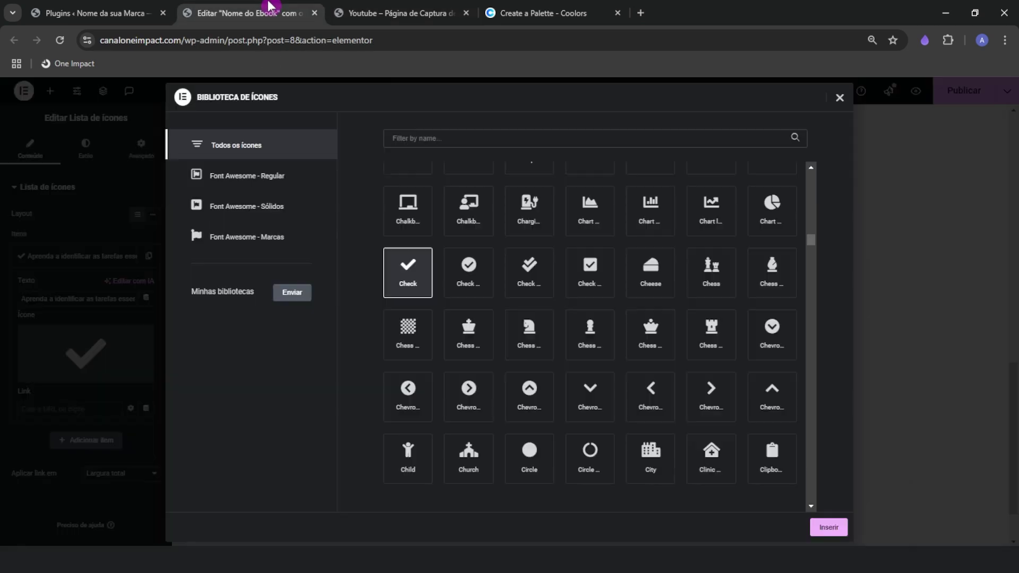
left_click(473, 291)
left_click(825, 527)
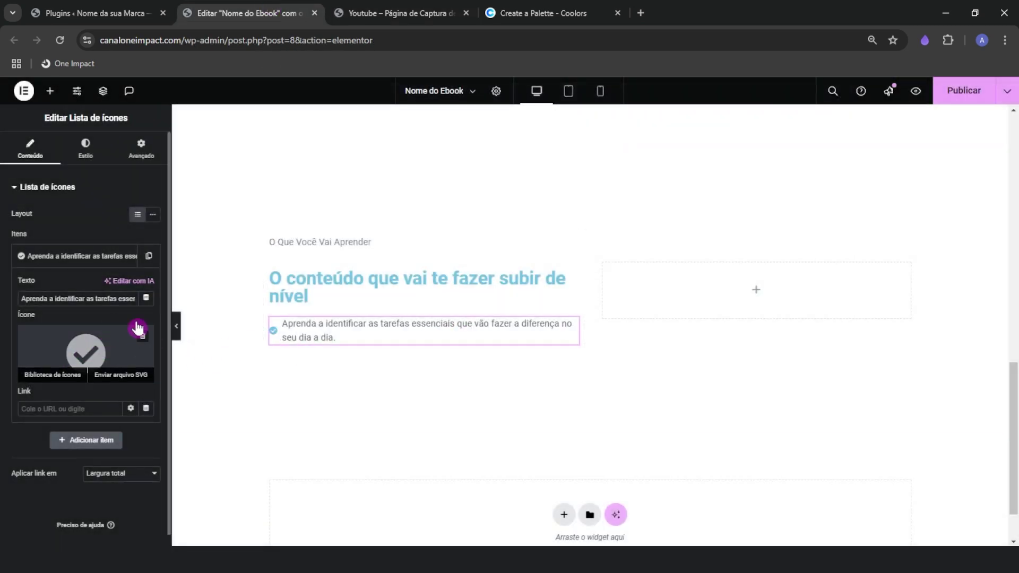
Duplicate the check list item until the list has four identical items
left_click(130, 256)
left_click(149, 256)
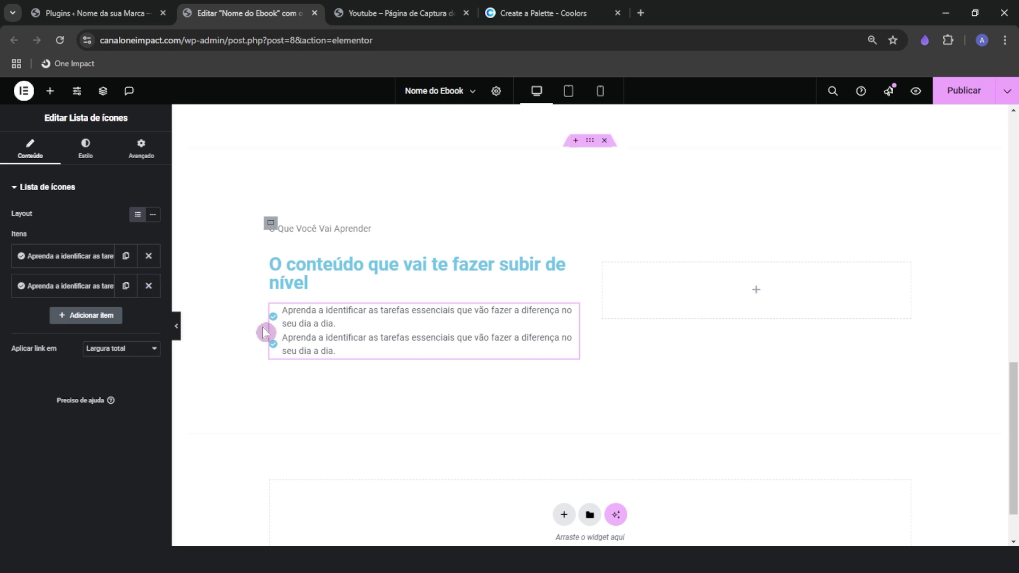
left_click(126, 285)
left_click(126, 315)
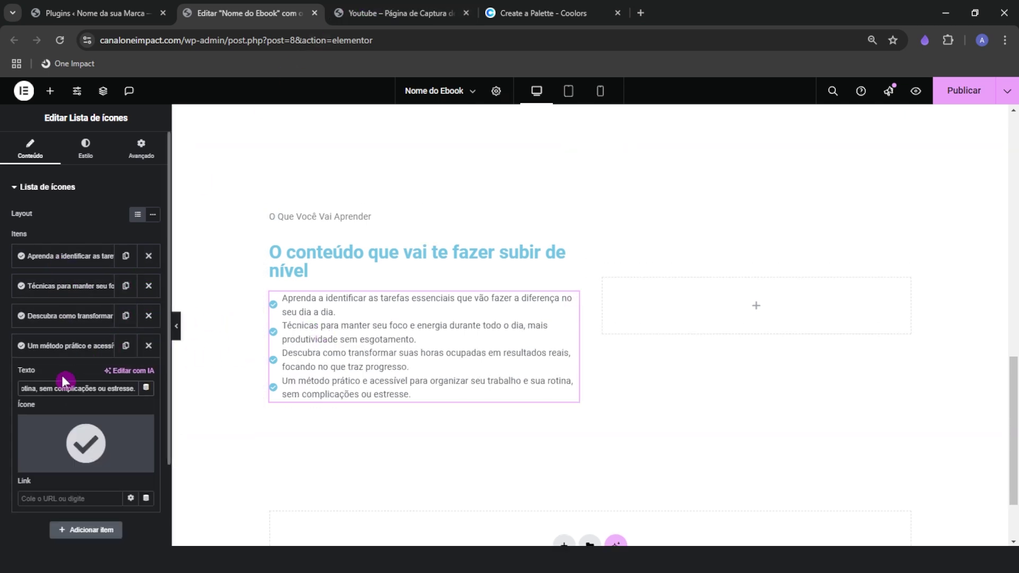
left_click(59, 346)
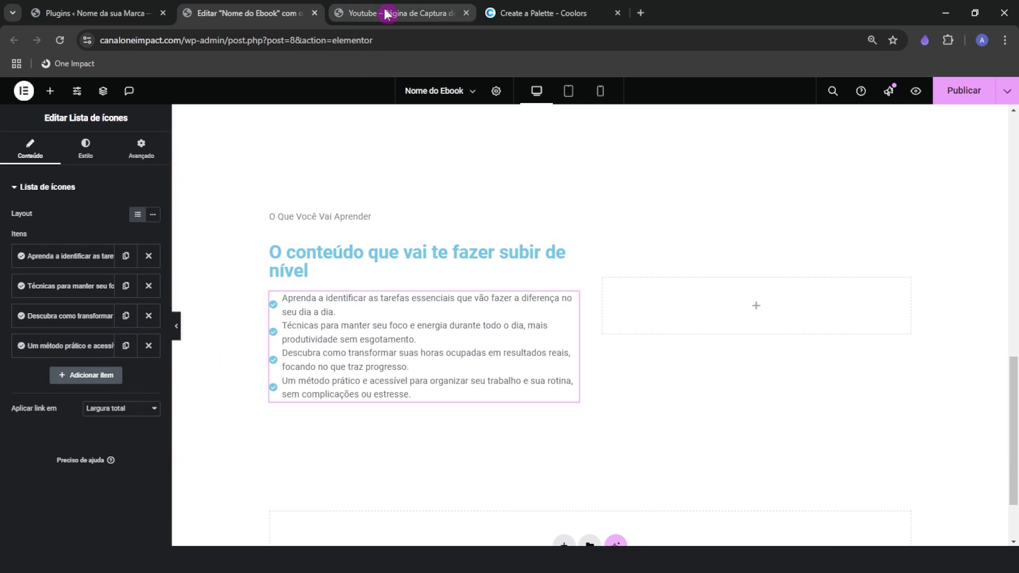
Copy the hero's BAIXAR EBOOK GRATUITAMENTE button and paste it below the learning-points list
left_click(446, 12)
left_click(332, 452)
left_click(229, 18)
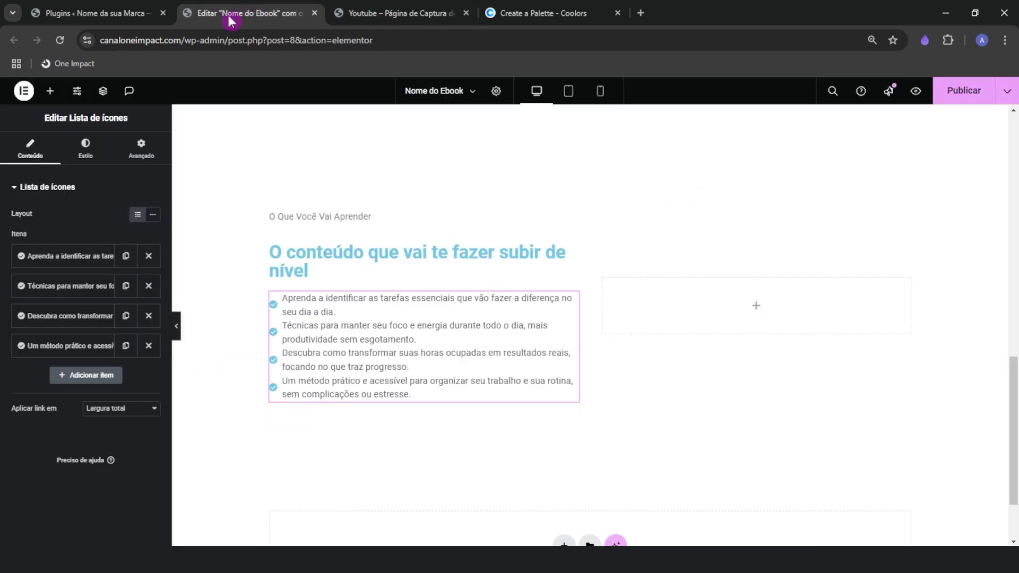
left_click(50, 91)
scroll(448, 441, "up", 12)
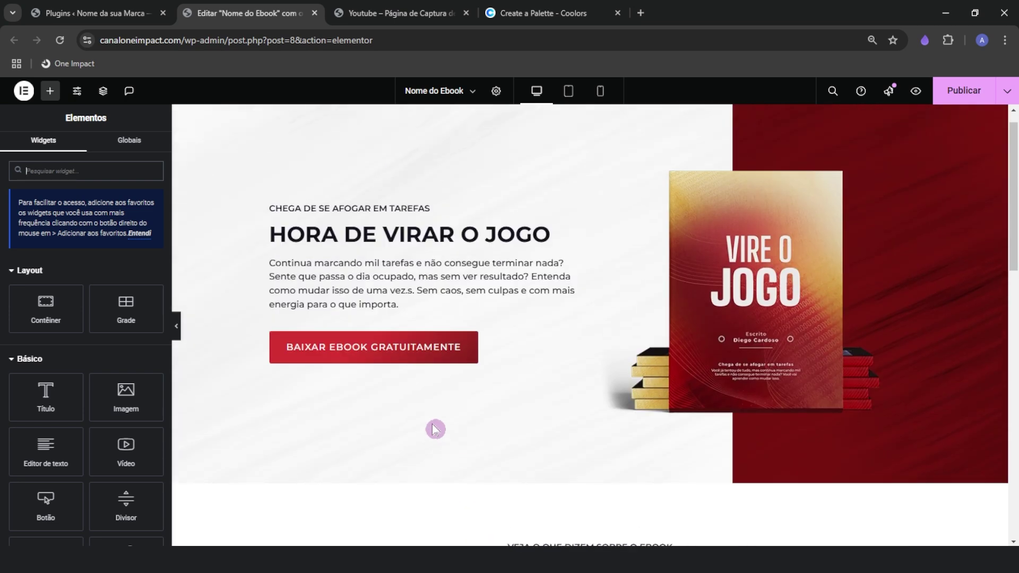
right_click(398, 348)
left_click(418, 335)
scroll(405, 380, "down", 15)
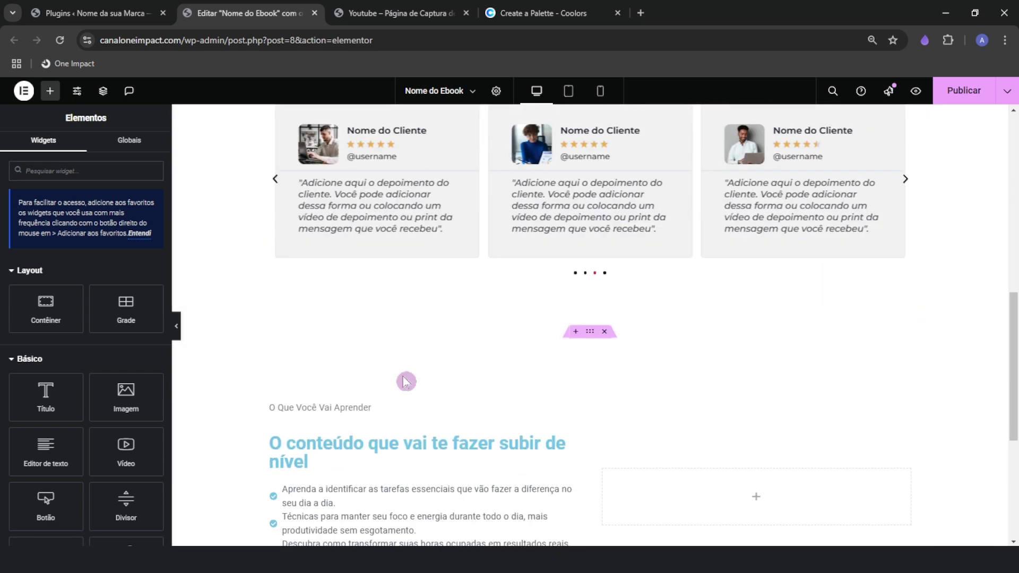
right_click(367, 325)
left_click(401, 357)
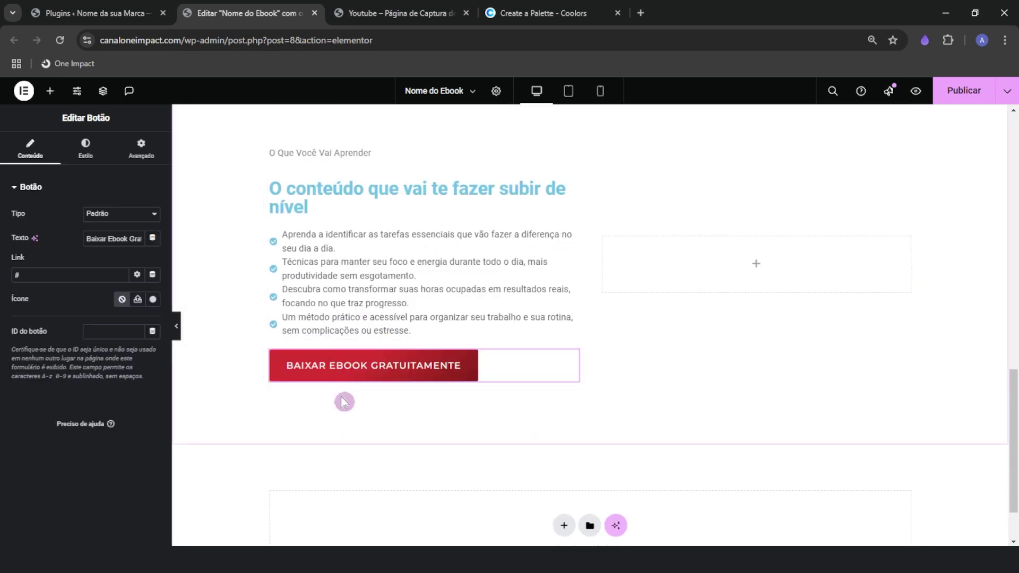
Add an Image widget to the right column showing the uploaded book mockup
scroll(344, 403, "up", 1)
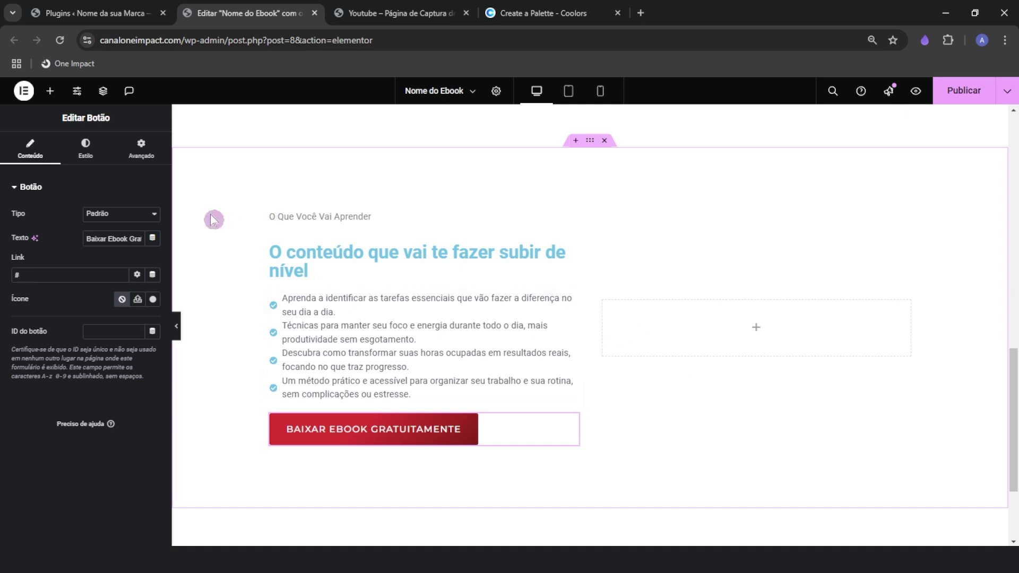
left_click(50, 90)
left_click_drag(127, 400, 749, 321)
left_click(103, 254)
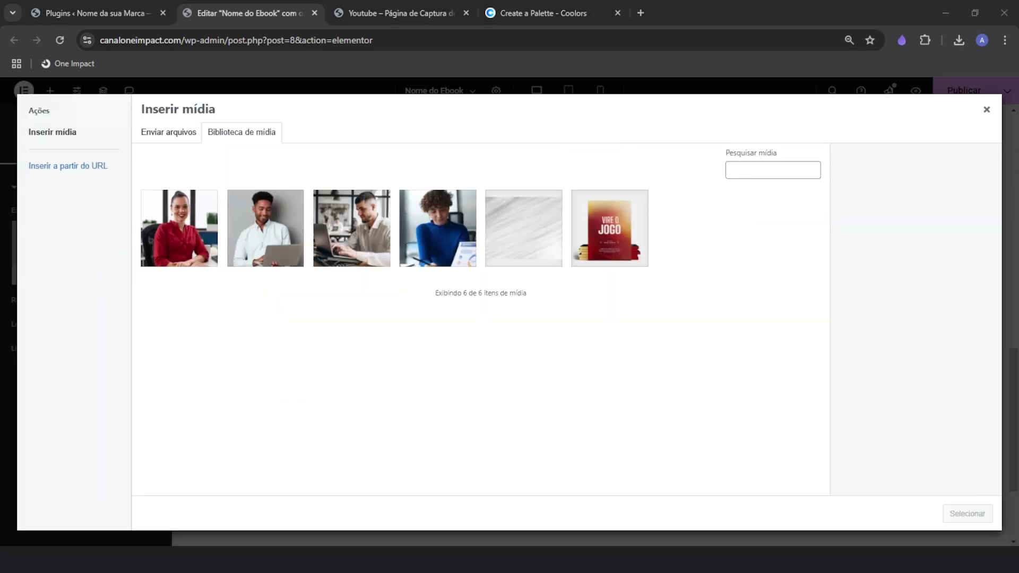
left_click_drag(1016, 371, 584, 287)
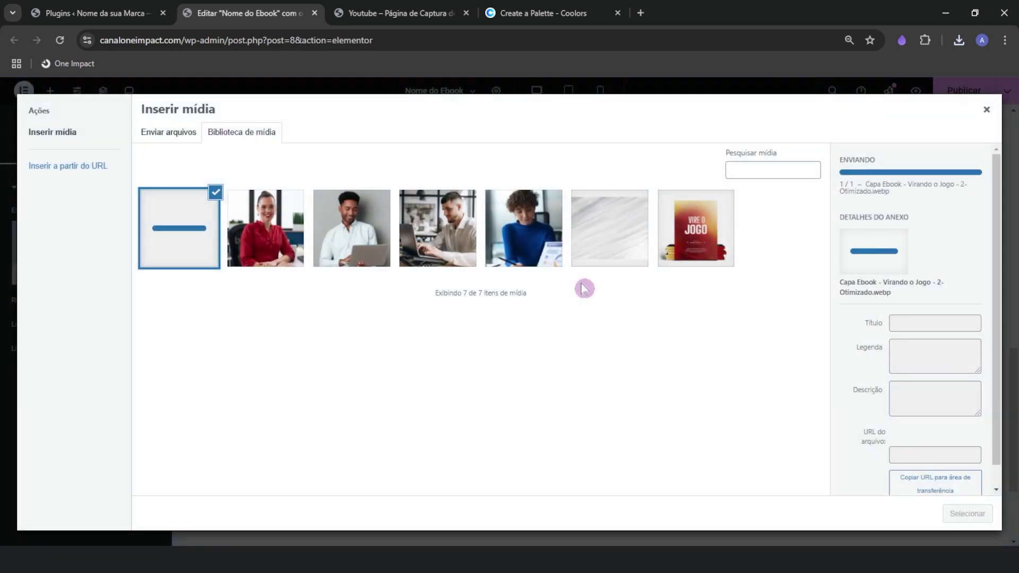
left_click(966, 513)
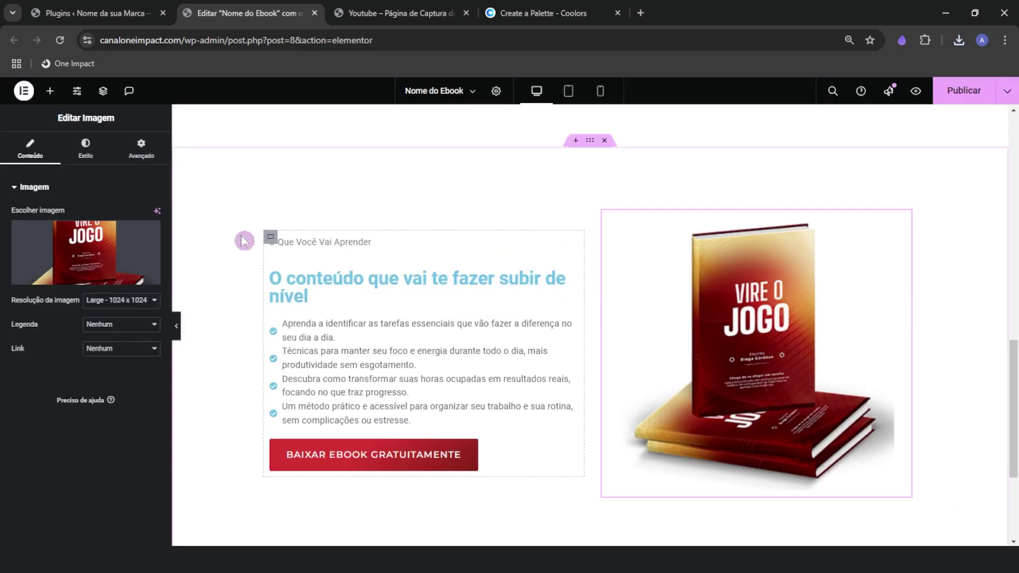
Enlarge the mockup image and give it a custom width of 100%
left_click(85, 148)
left_click_drag(12, 253, 127, 251)
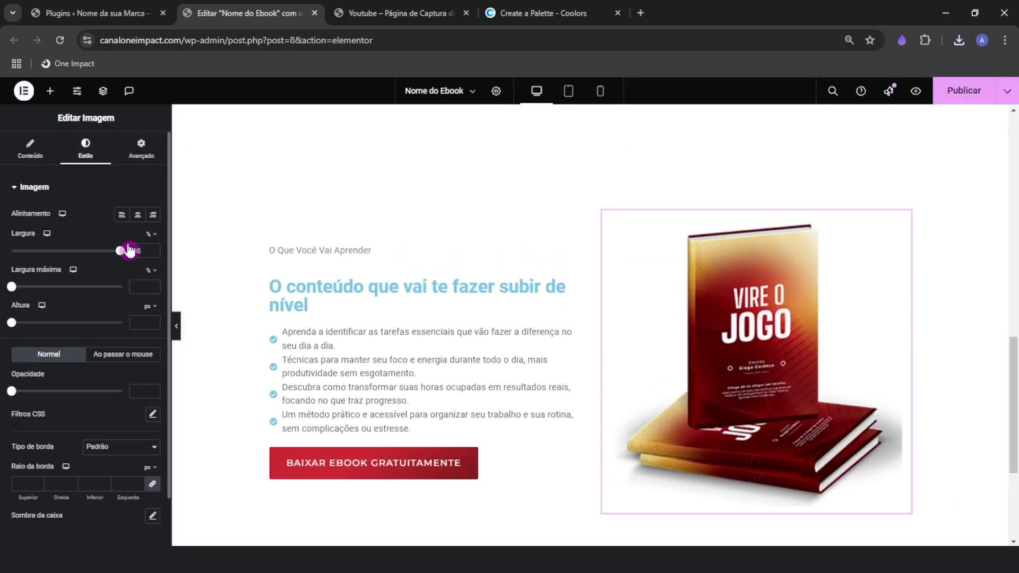
left_click(146, 153)
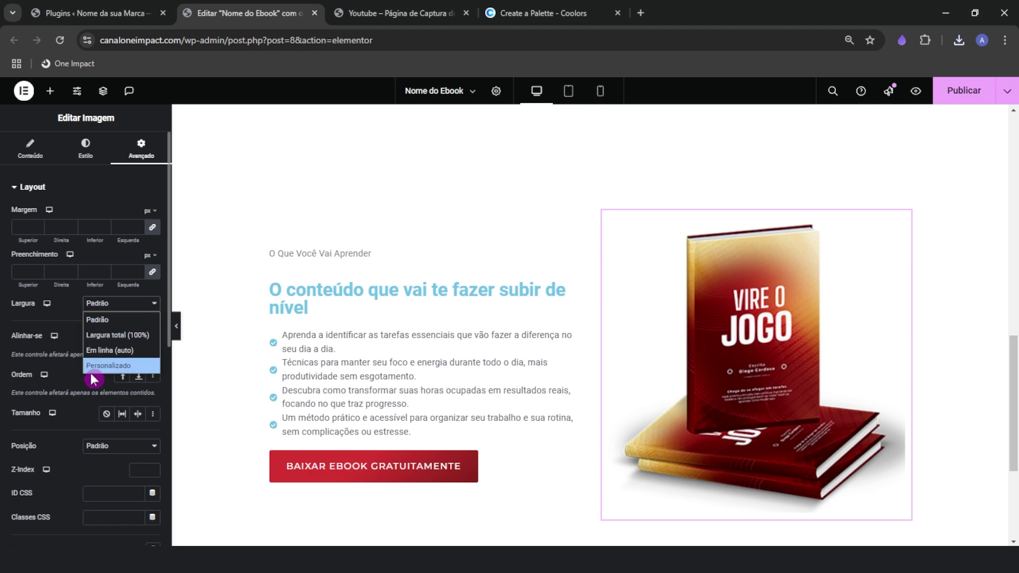
left_click(99, 354)
left_click_drag(16, 345, 135, 339)
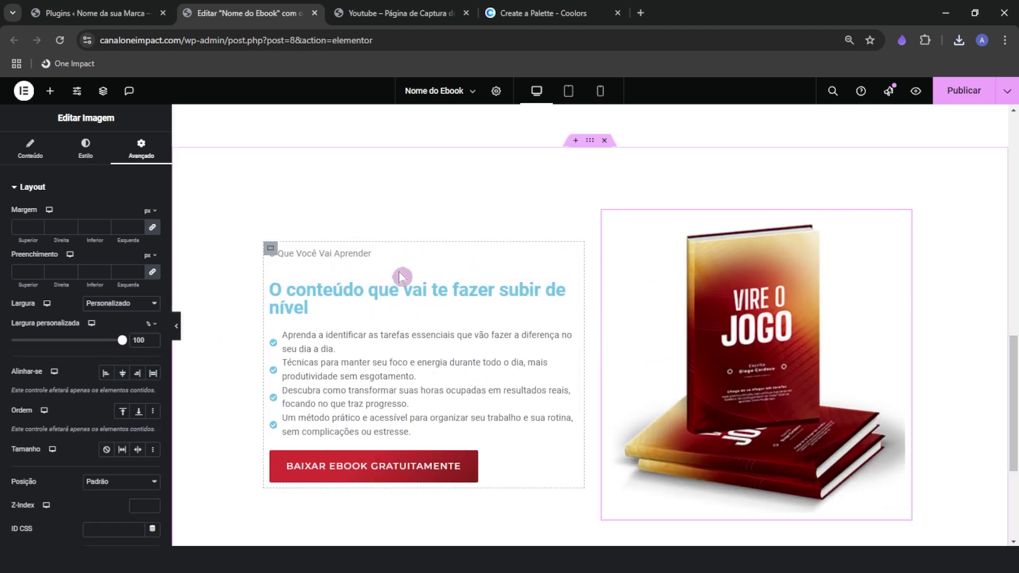
scroll(341, 348, "up", 7)
Apply the HORA DE VIRAR O JOGO hero heading's style to the O conteúdo heading
scroll(340, 364, "up", 5)
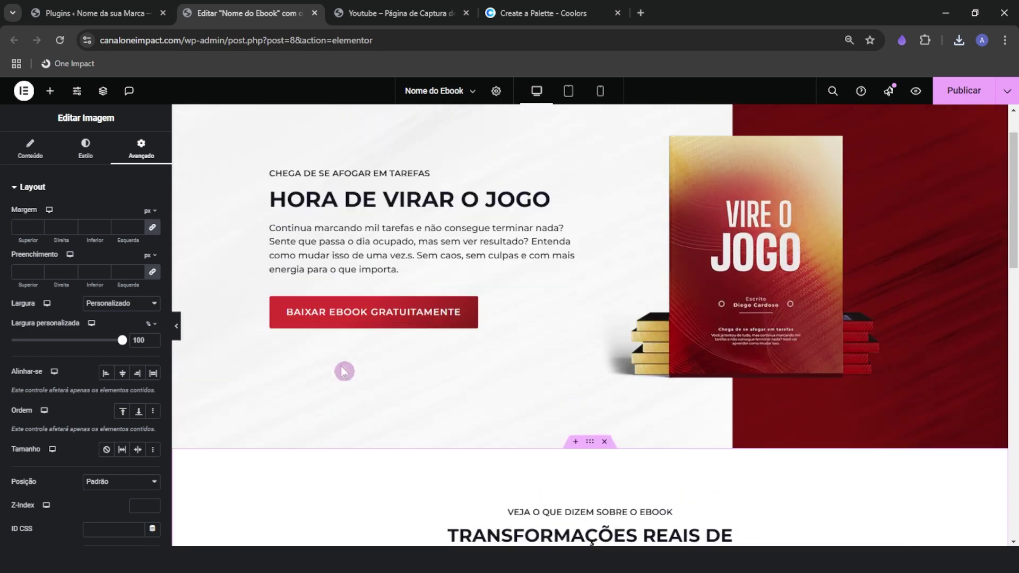
scroll(412, 325, "down", 4)
scroll(386, 375, "up", 4)
right_click(362, 260)
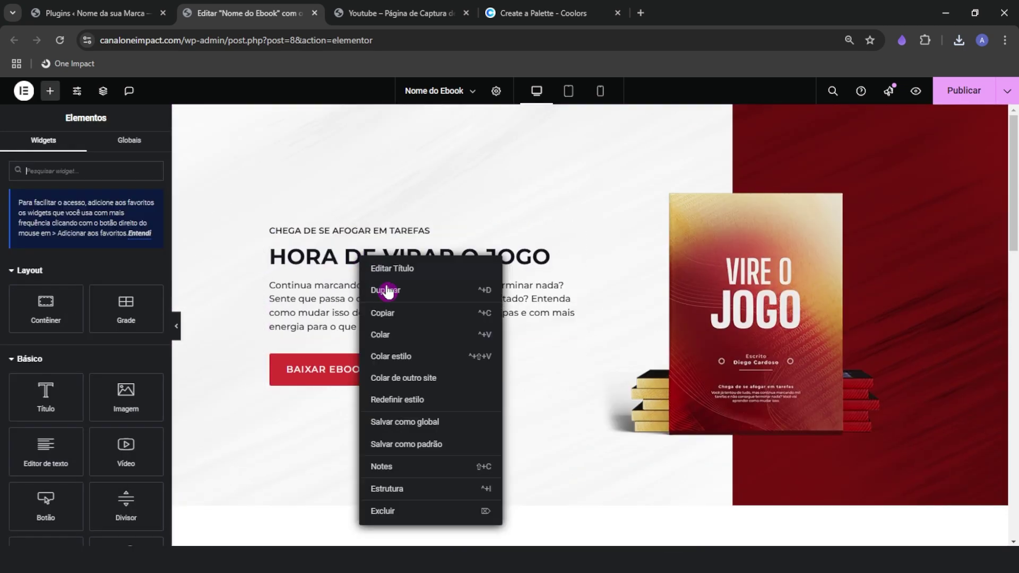
left_click(383, 317)
scroll(376, 350, "down", 10)
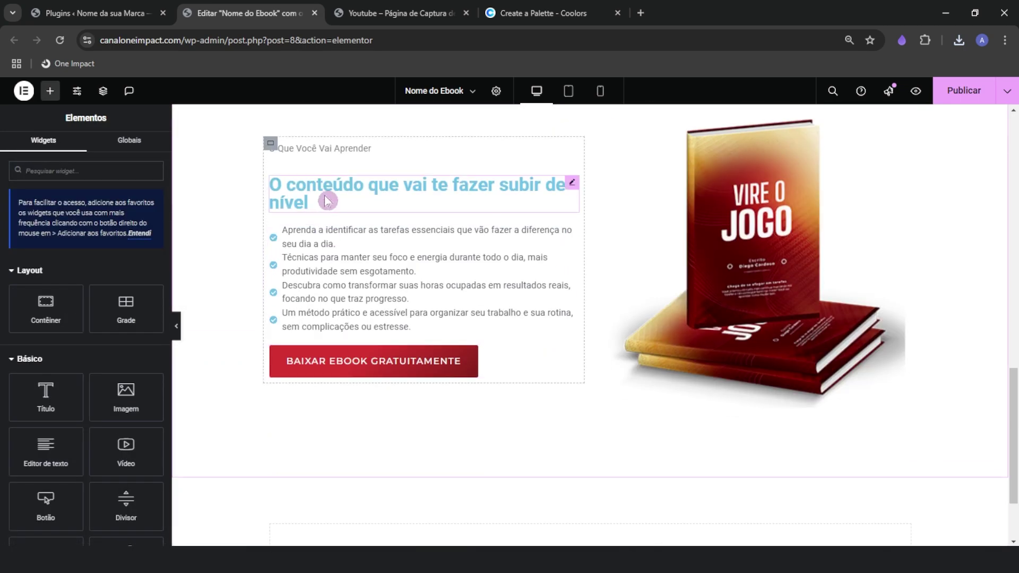
right_click(326, 197)
left_click(380, 295)
Reduce the restyled heading's font size to 32 px
scroll(341, 266, "up", 1)
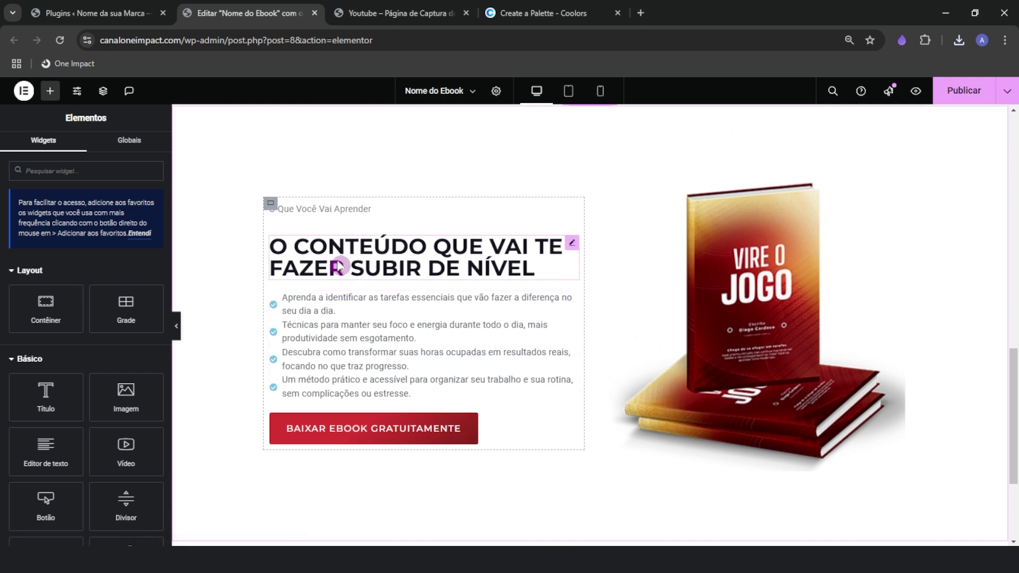
left_click(341, 266)
left_click(86, 149)
left_click(154, 263)
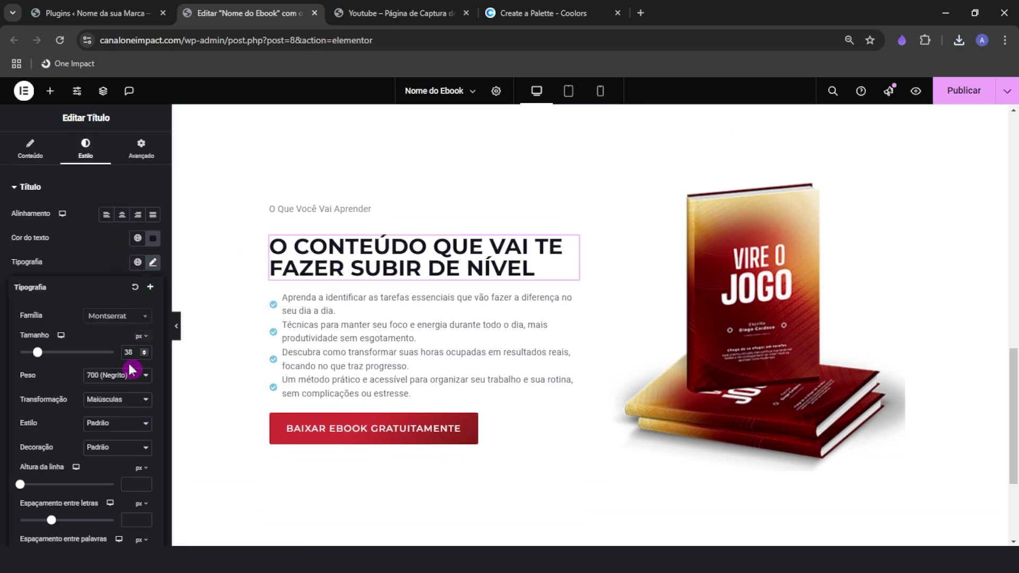
left_click(142, 354)
left_click(143, 354)
left_click(143, 354)
left_click(142, 354)
left_click(143, 354)
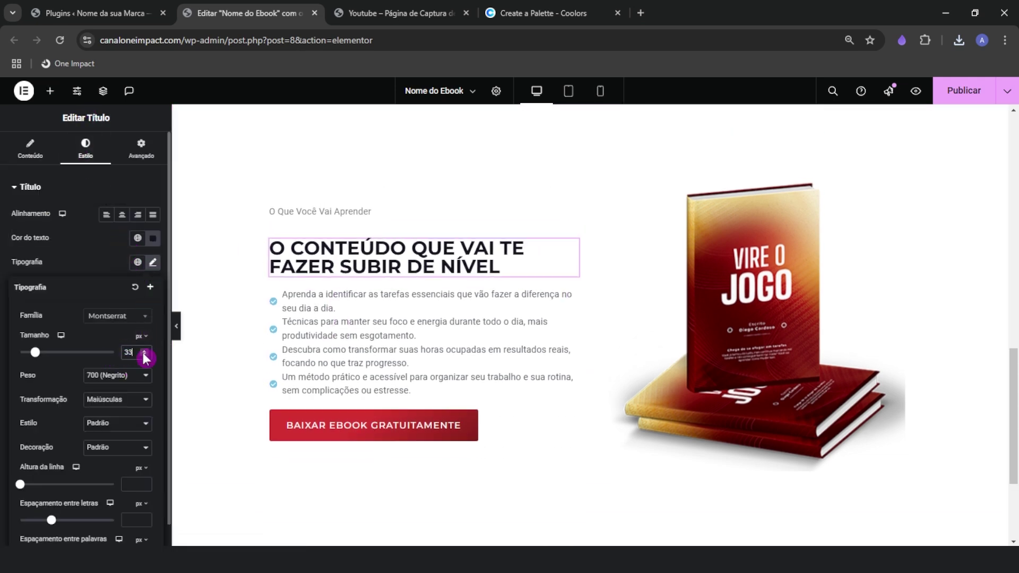
left_click(142, 354)
Paste the hero subheading's style onto the small label, making it uppercase O QUE VOCÊ VAI APRENDER
scroll(358, 332, "up", 10)
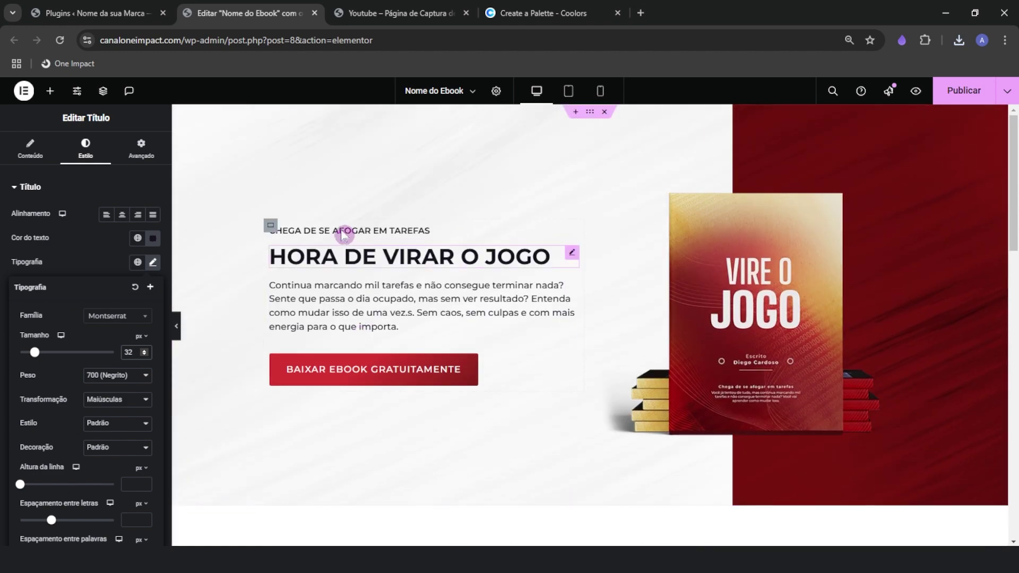
right_click(342, 229)
left_click(366, 286)
scroll(366, 287, "down", 10)
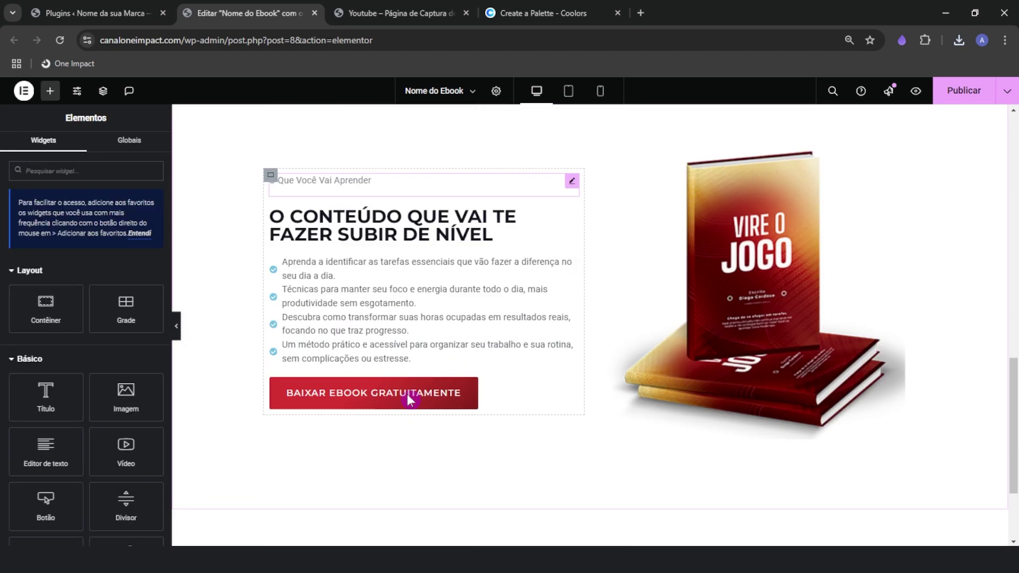
right_click(341, 144)
left_click(369, 228)
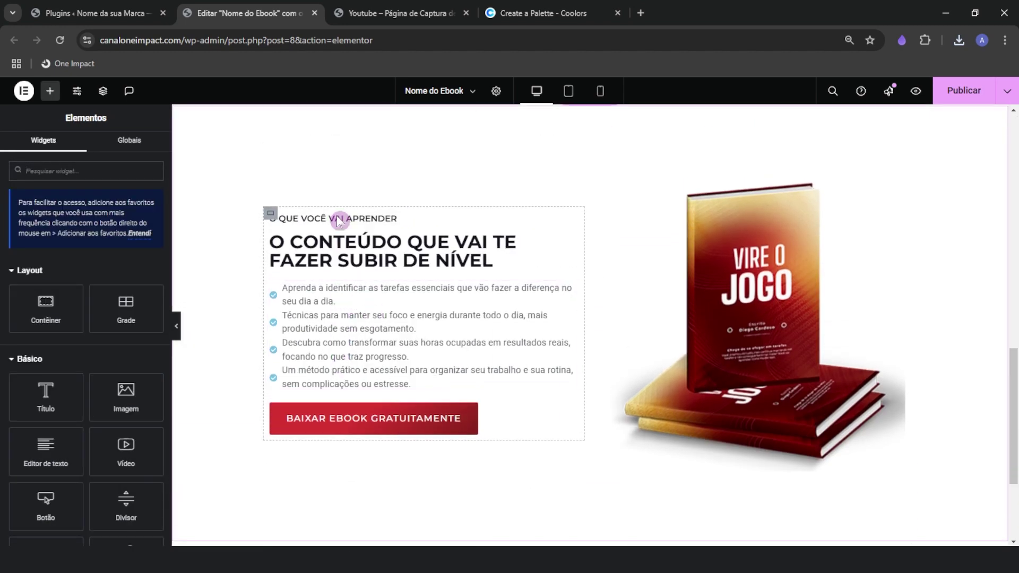
left_click(331, 298)
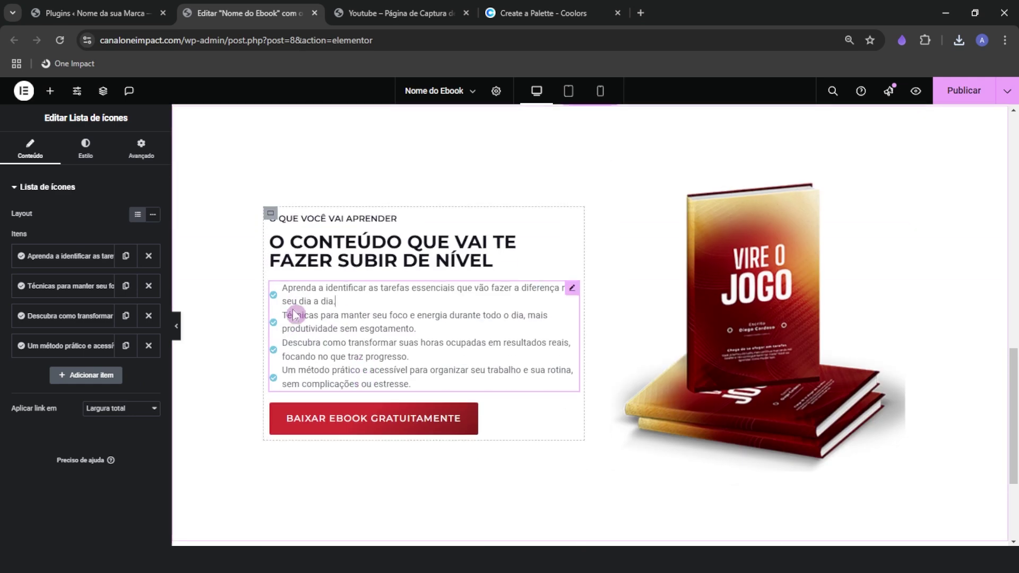
Space the check list items about 10 px apart, with no divider lines
left_click(86, 162)
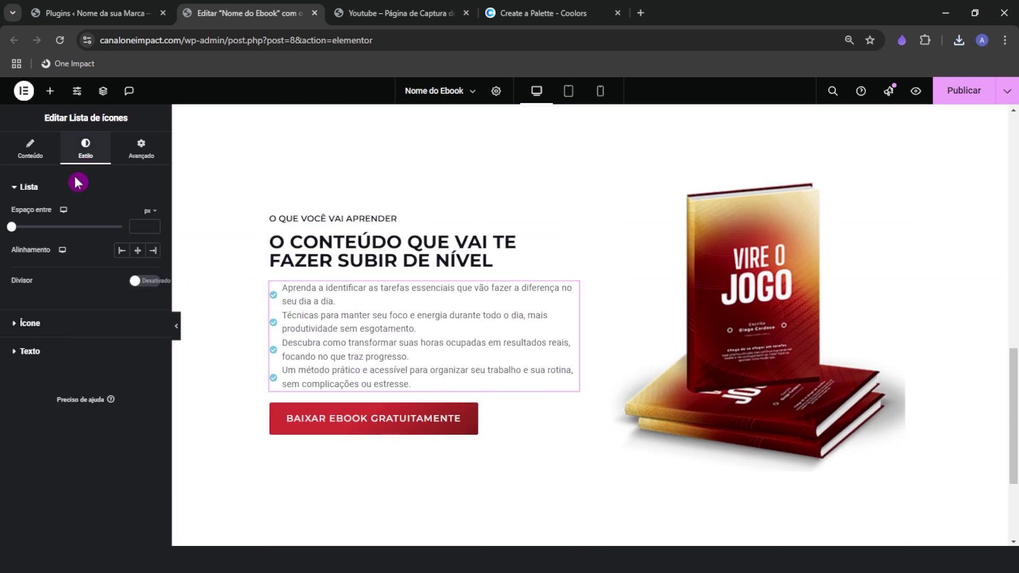
mouse_move(29, 232)
left_mouse_down()
mouse_move(49, 229)
mouse_move(33, 232)
left_mouse_up()
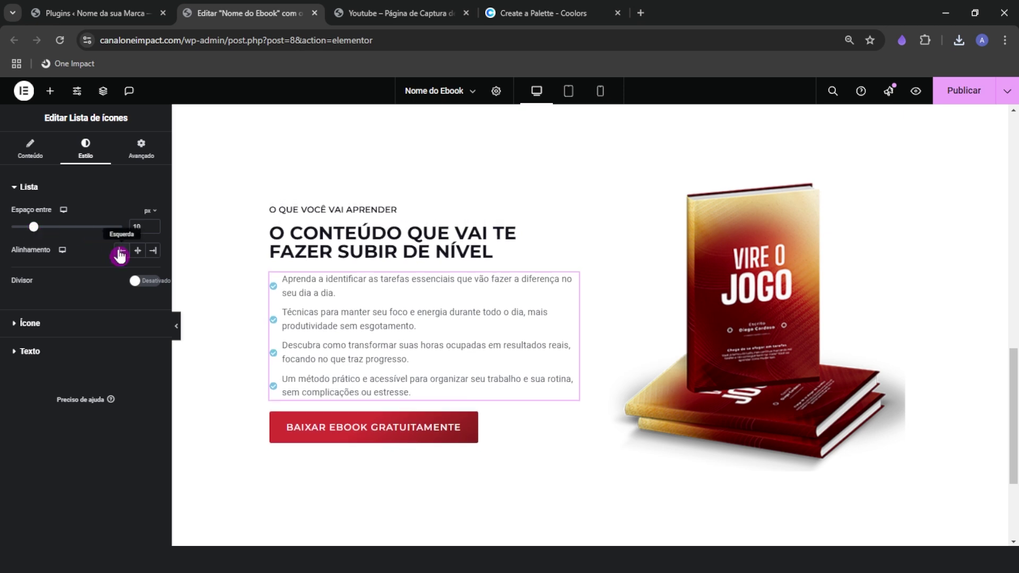
left_click(144, 281)
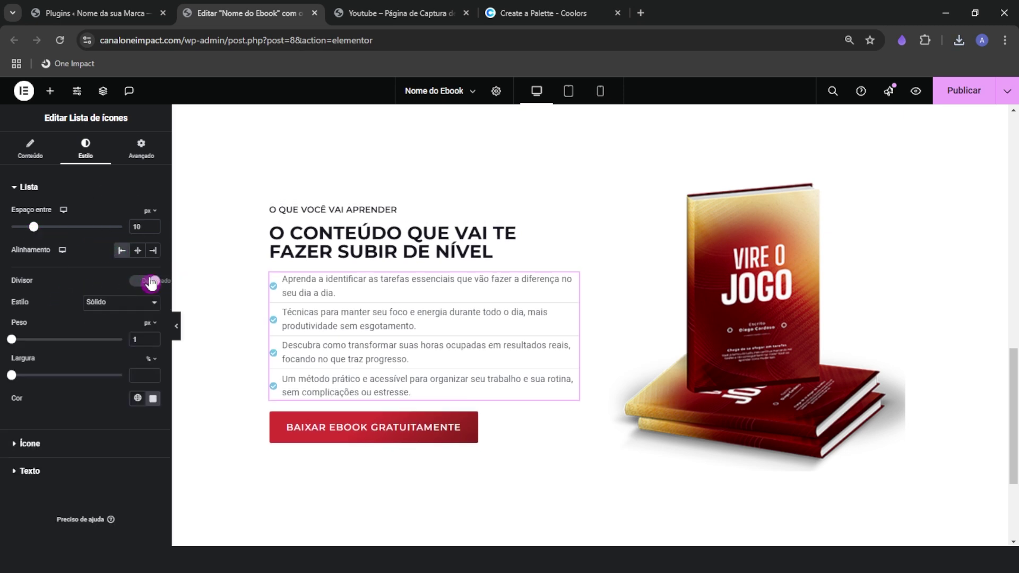
left_click(144, 283)
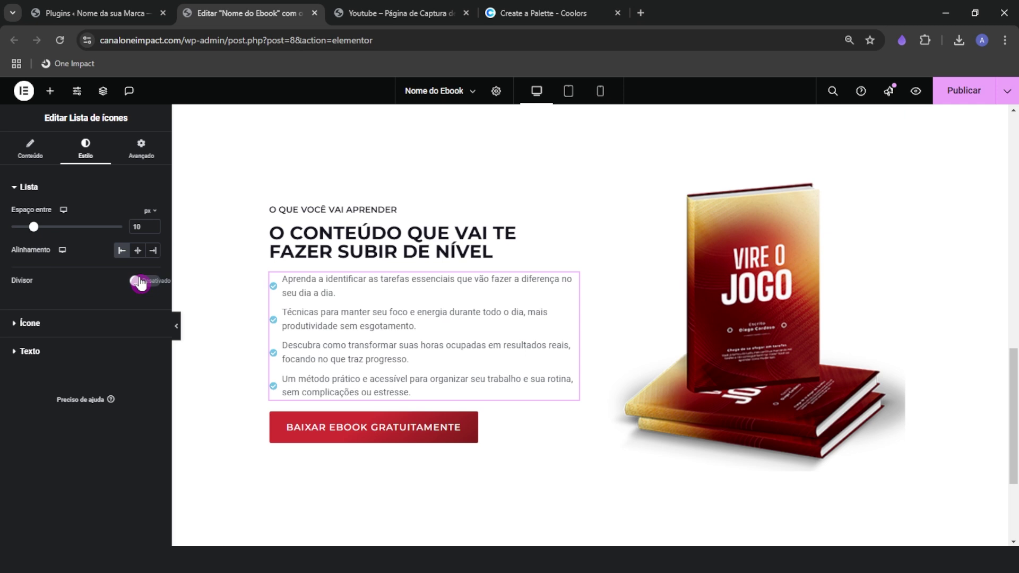
Make the check icons the download button's red and about 25 px in size
left_click(44, 326)
left_click(153, 265)
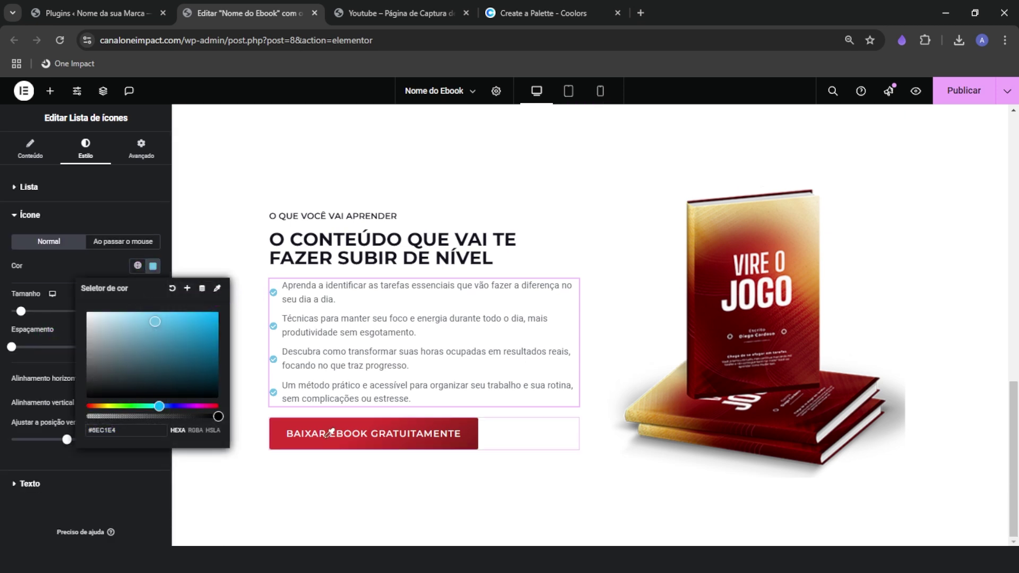
left_click(217, 291)
left_click(337, 446)
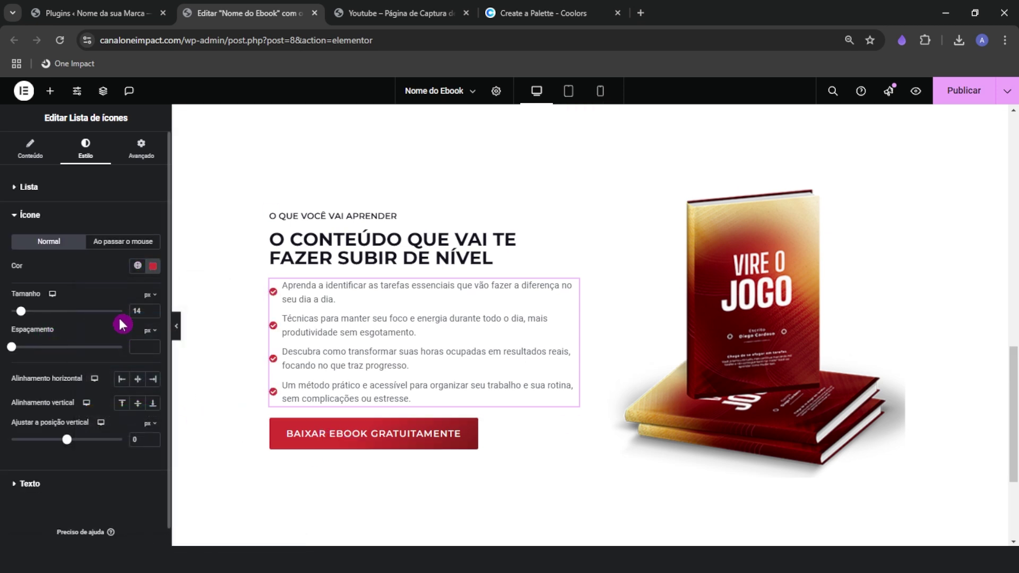
left_click_drag(19, 317, 30, 351)
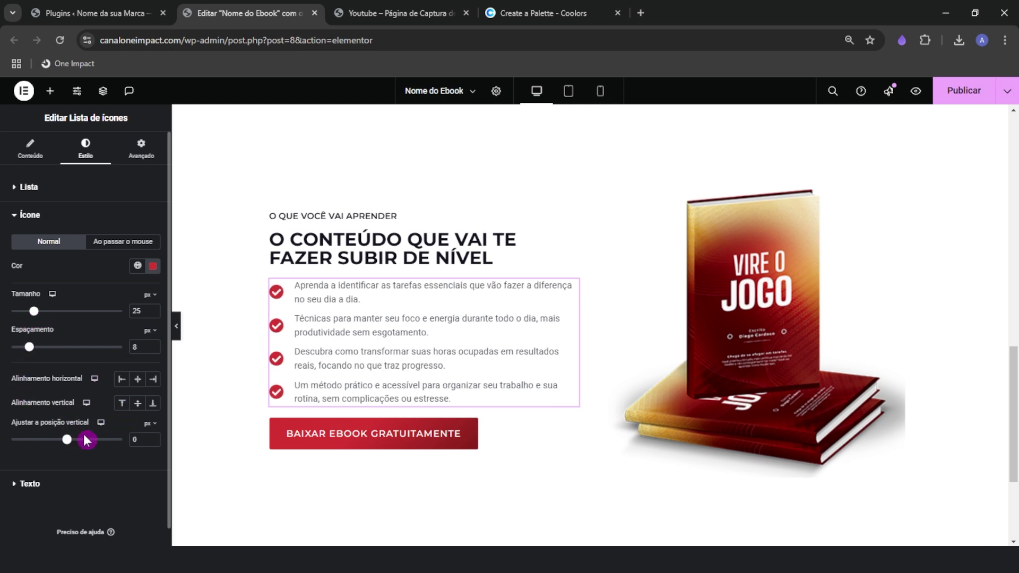
Set the list text to Montserrat at 500 medium weight and sample its colour from the page
left_click(49, 491)
left_click(153, 268)
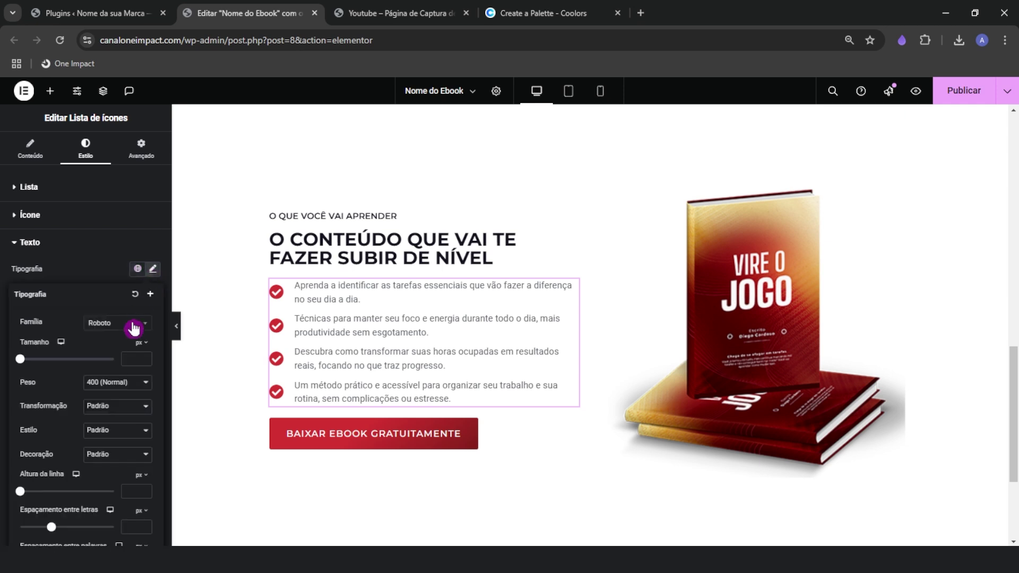
left_click(118, 324)
type("monts")
key("Return")
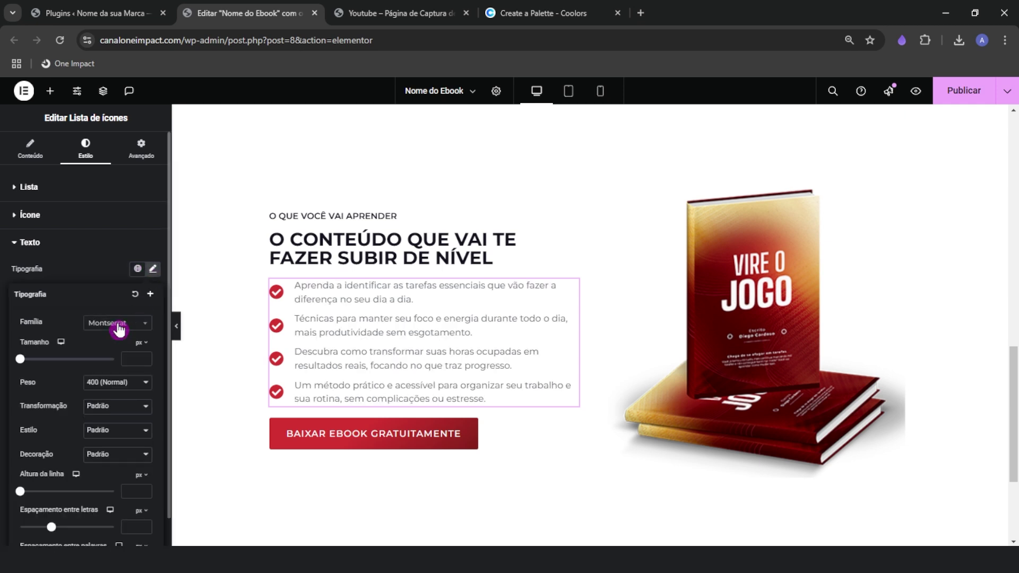
left_click(146, 390)
left_click(131, 267)
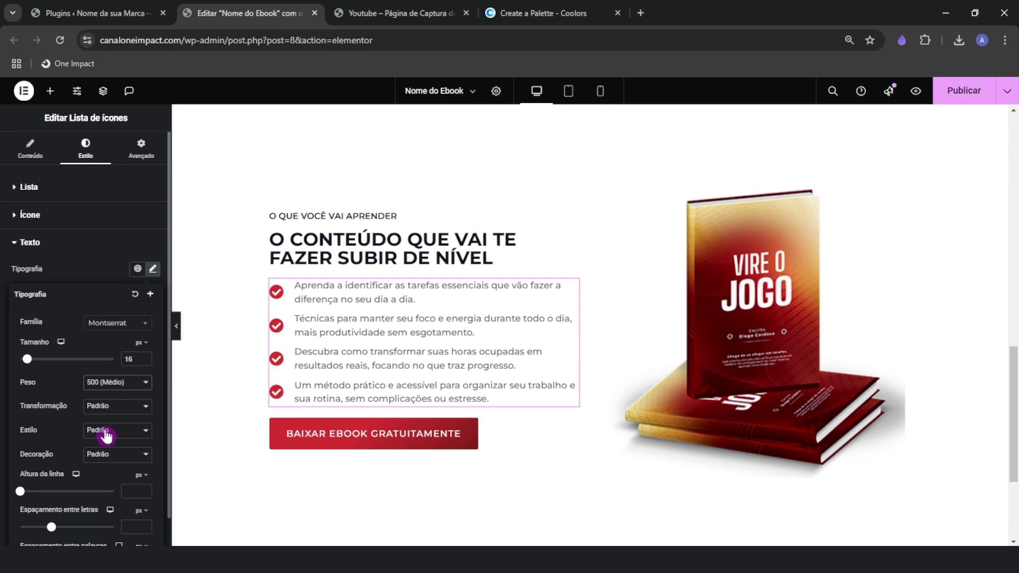
left_click(151, 269)
left_click(152, 342)
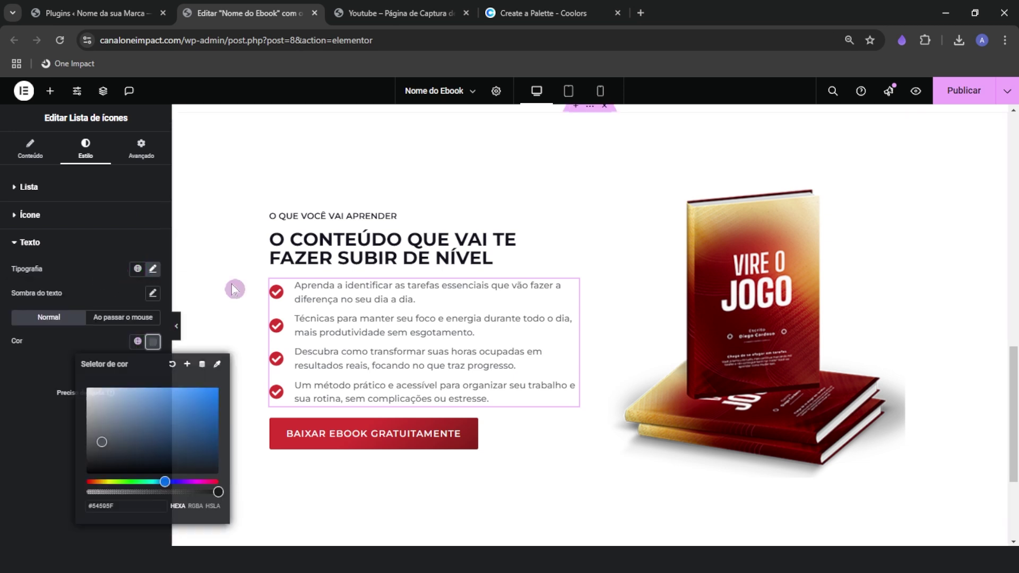
left_click(219, 369)
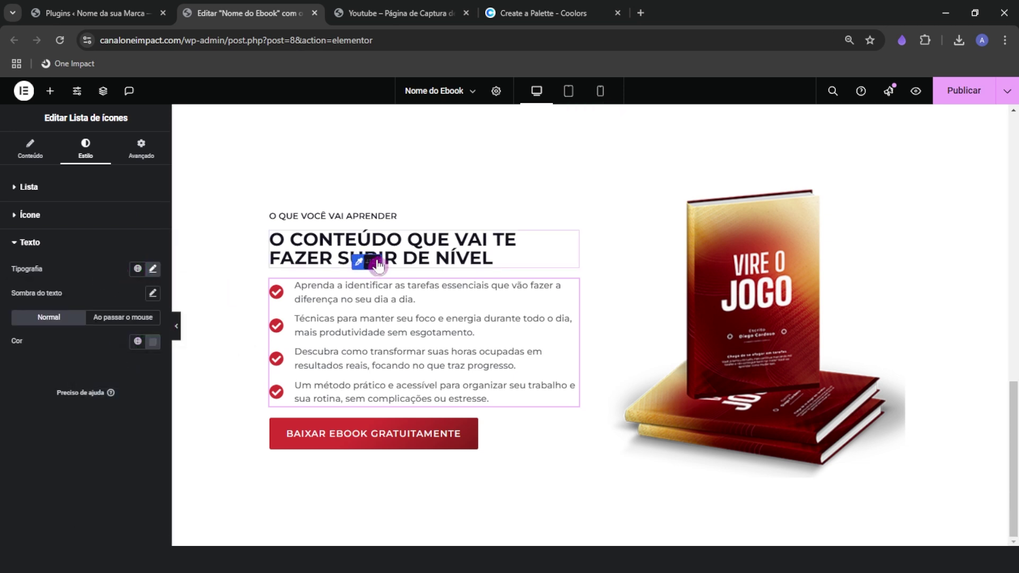
Compare with the reference page and try 600 weight and semi-transparent list text
left_click(342, 12)
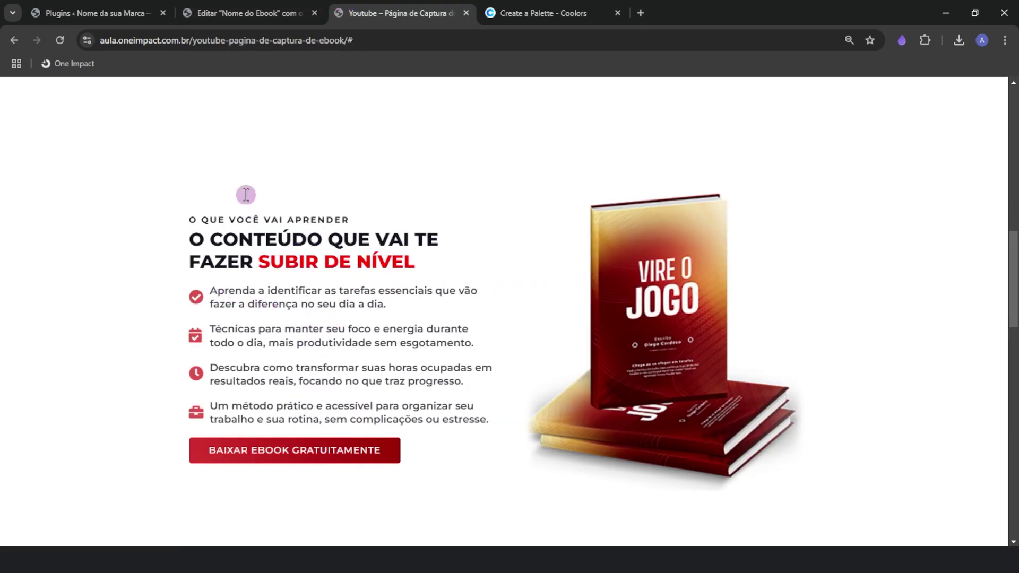
left_click(225, 12)
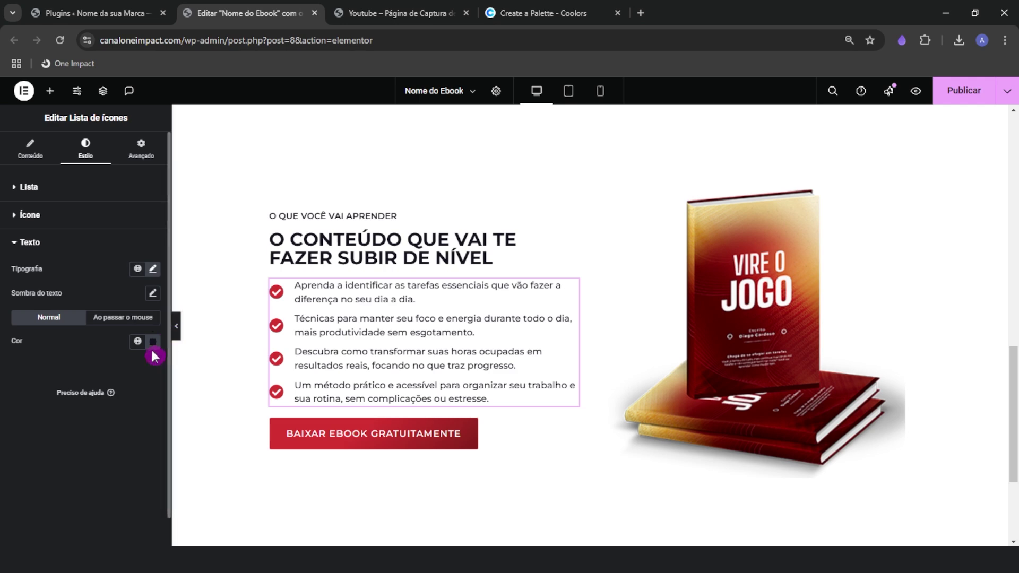
left_click(153, 269)
left_click(106, 382)
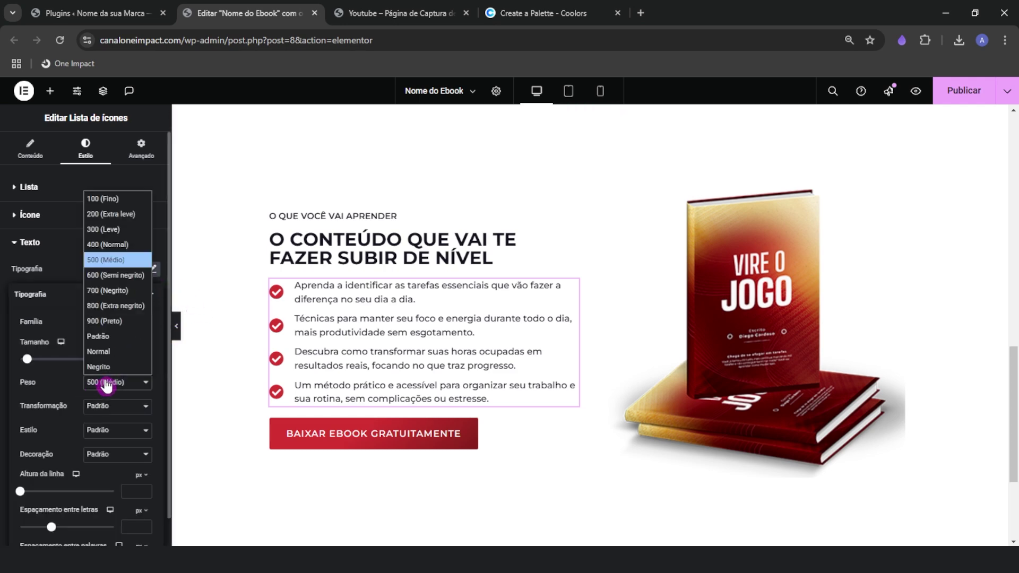
left_click(114, 276)
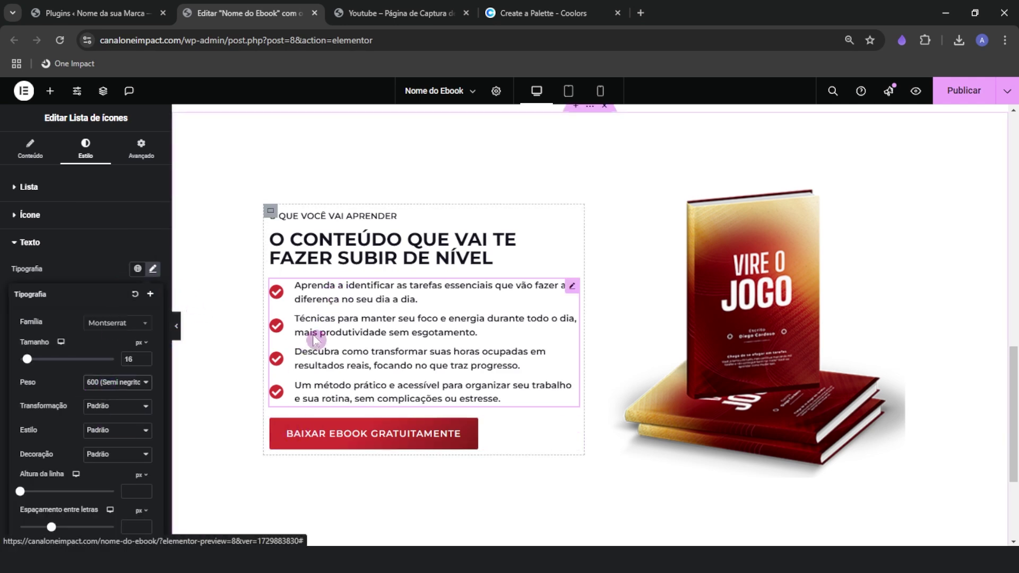
left_click(87, 273)
left_click(153, 341)
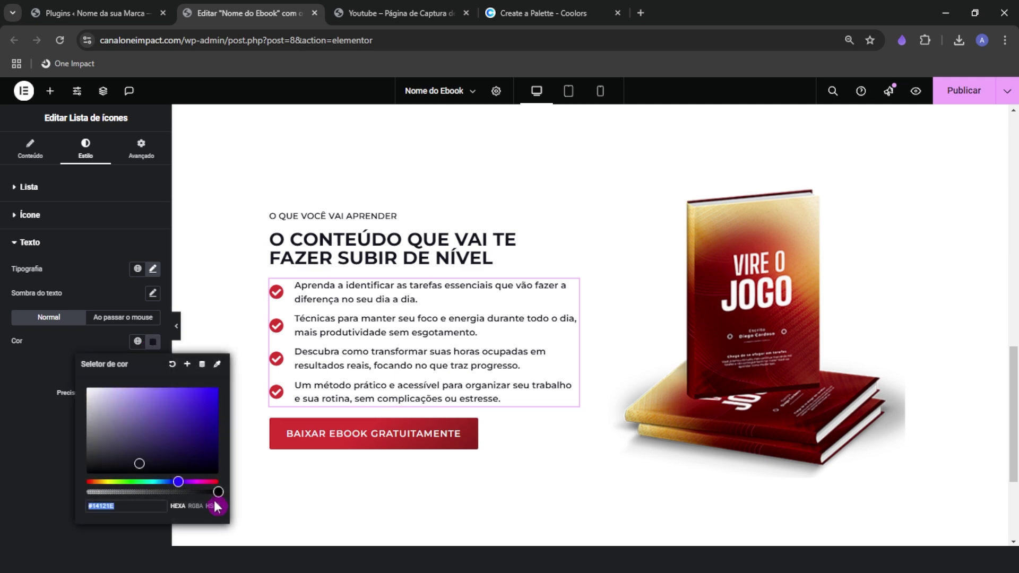
left_click_drag(213, 492, 179, 492)
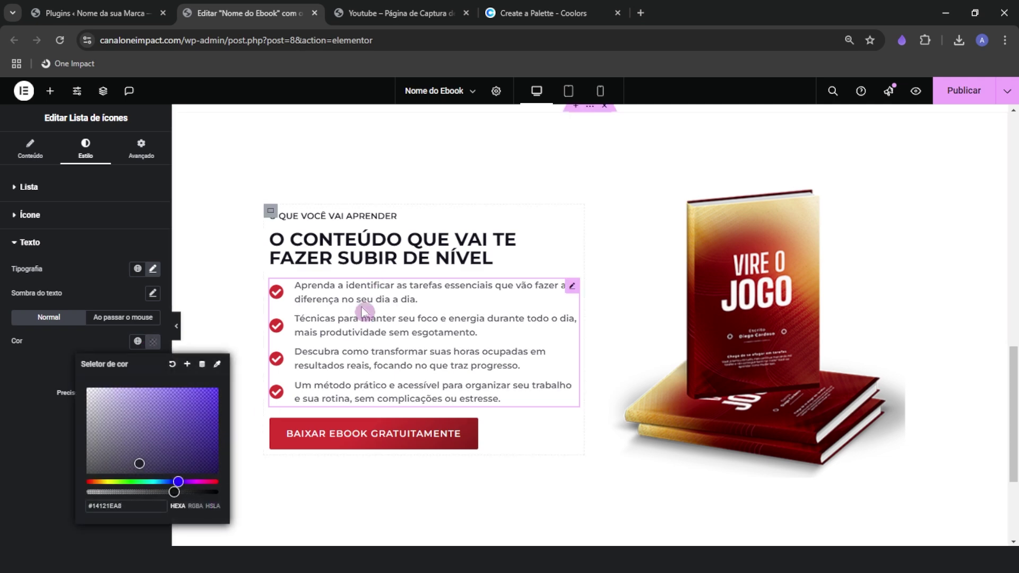
Revert the list text to solid #14121E at 500 weight, then collapse the panel for full-width preview
left_click(384, 12)
left_click(258, 13)
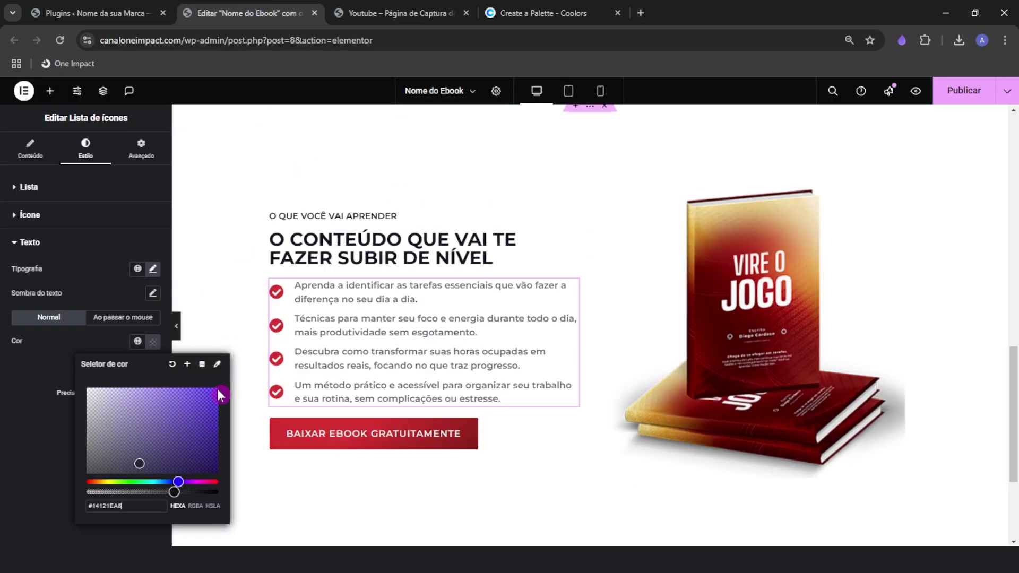
left_click_drag(171, 493, 218, 492)
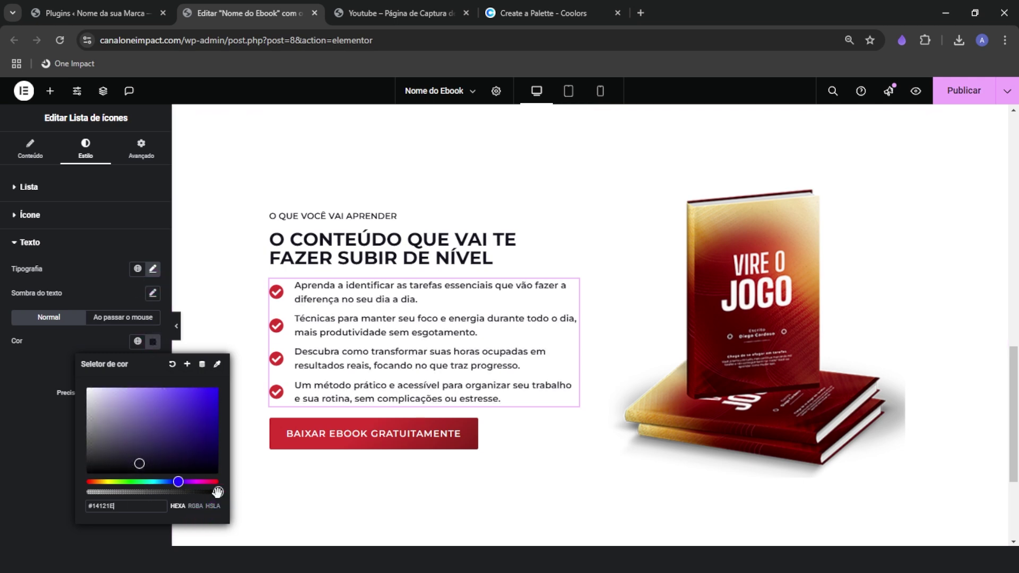
left_click(152, 269)
left_click(120, 385)
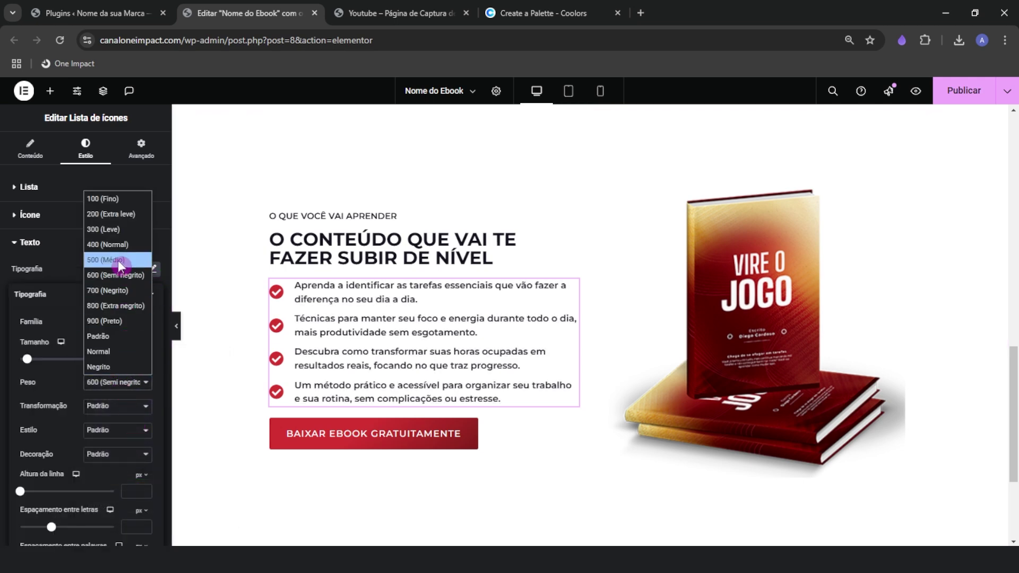
left_click(117, 260)
left_click(87, 263)
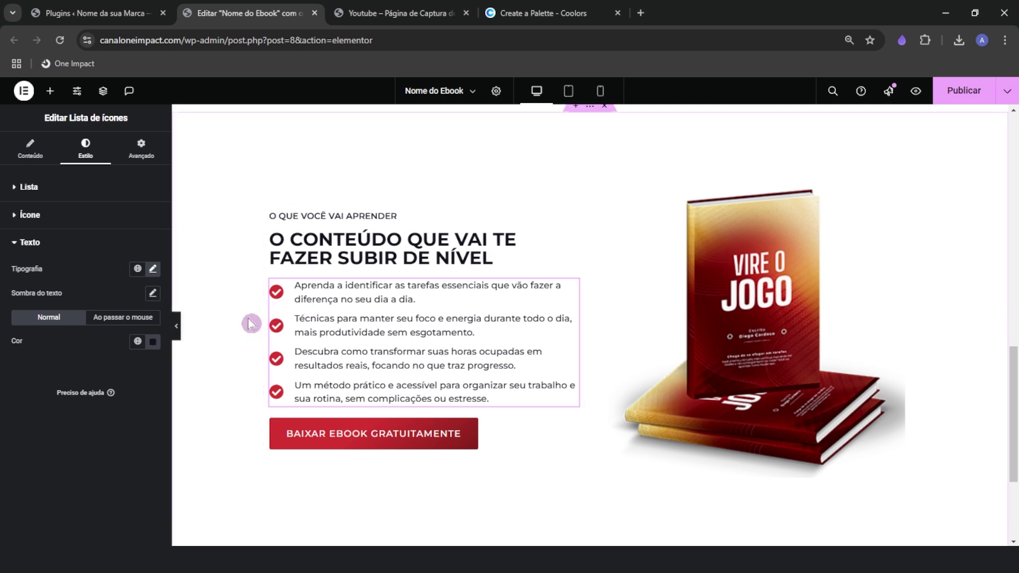
left_click(177, 329)
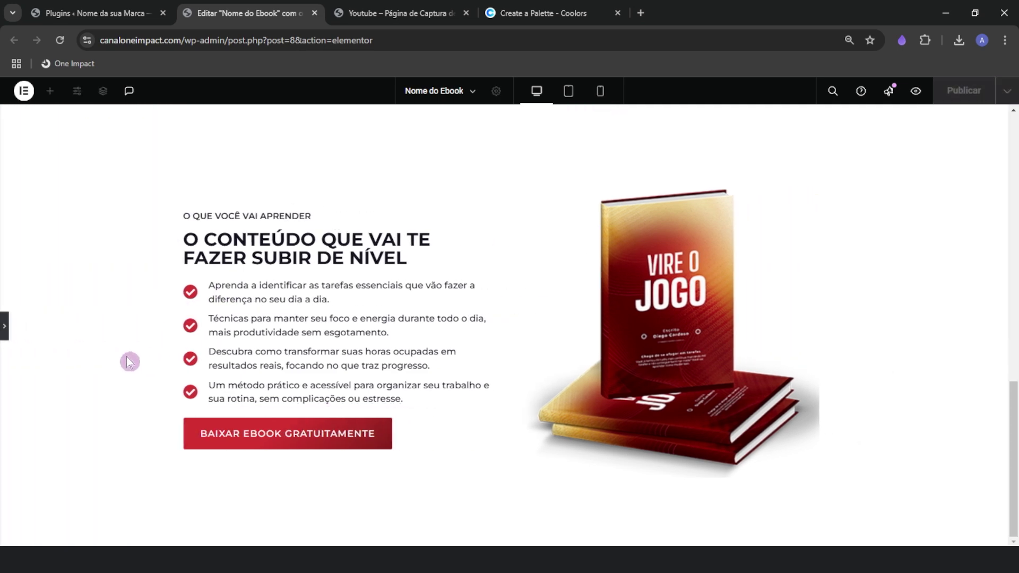
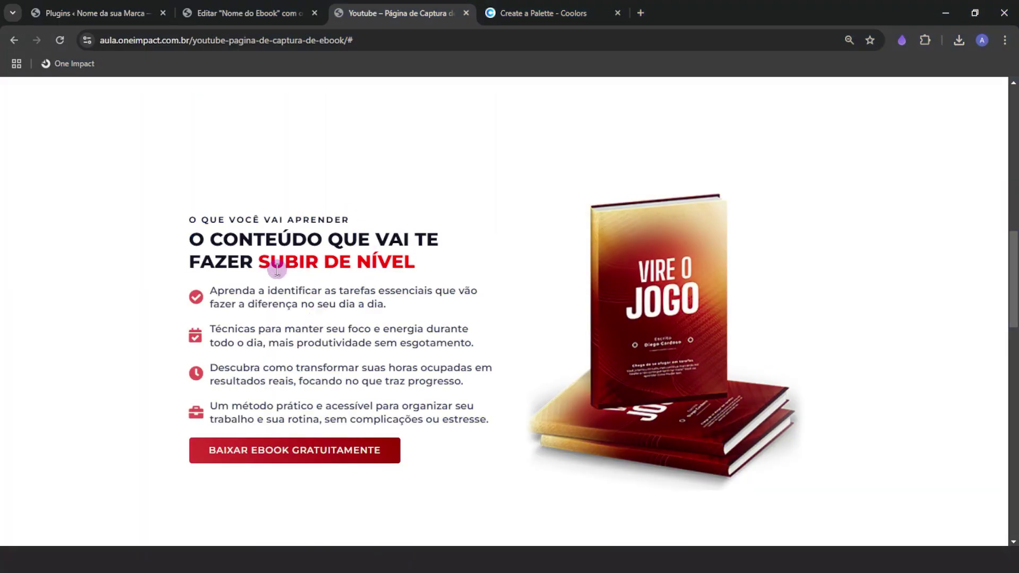
Review the reference ebook page's sections down to the red 'É HORA DE MUDAR DE VERDADE!' block
left_click_drag(254, 266, 421, 268)
left_click(379, 267)
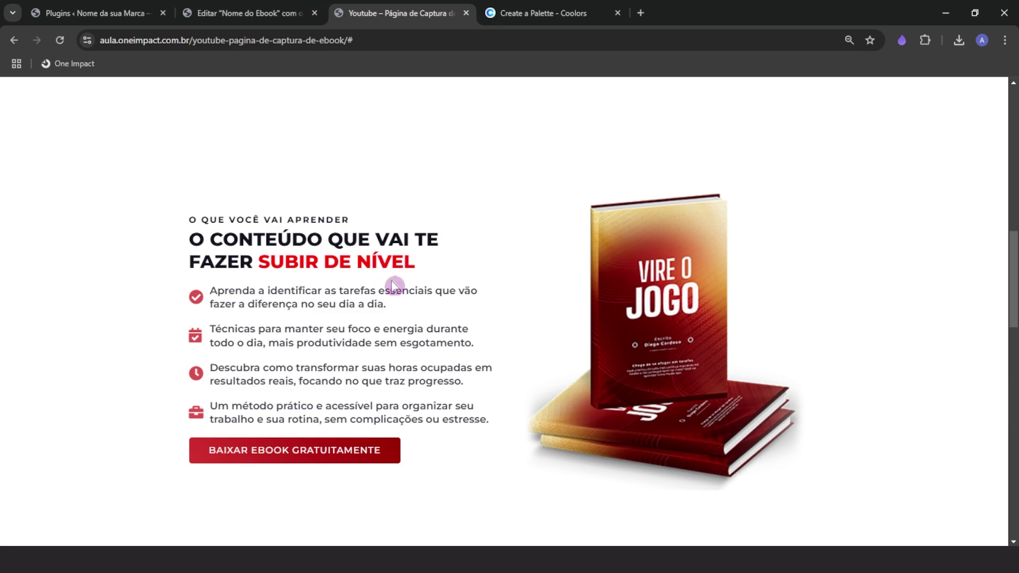
scroll(391, 297, "up", 15)
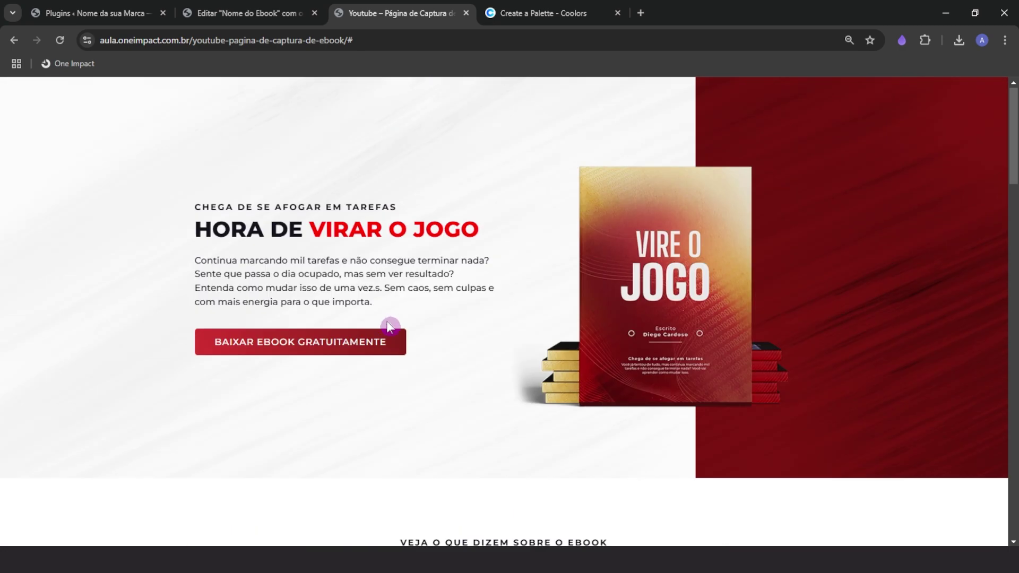
scroll(357, 304, "down", 10)
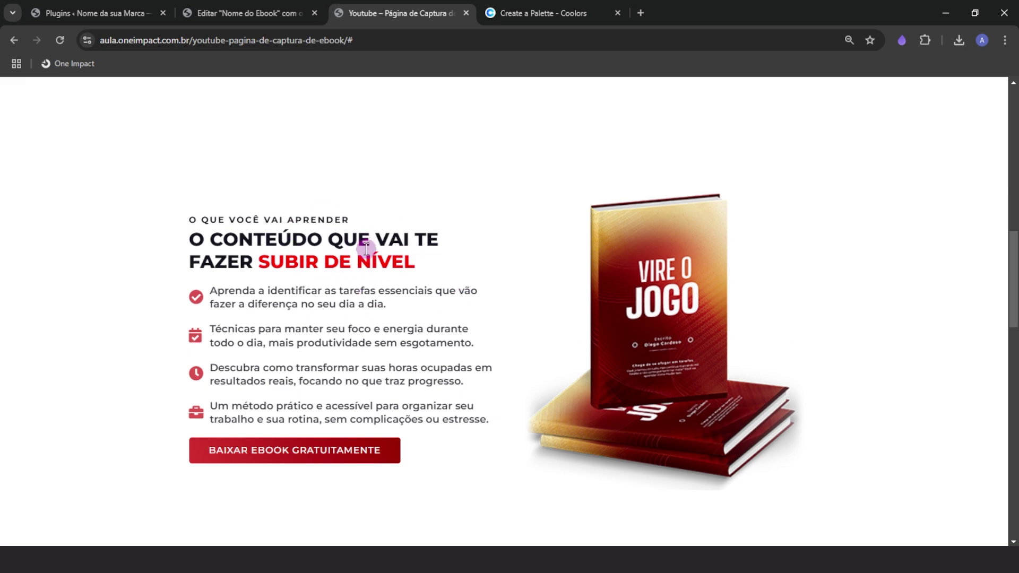
scroll(401, 295, "down", 7)
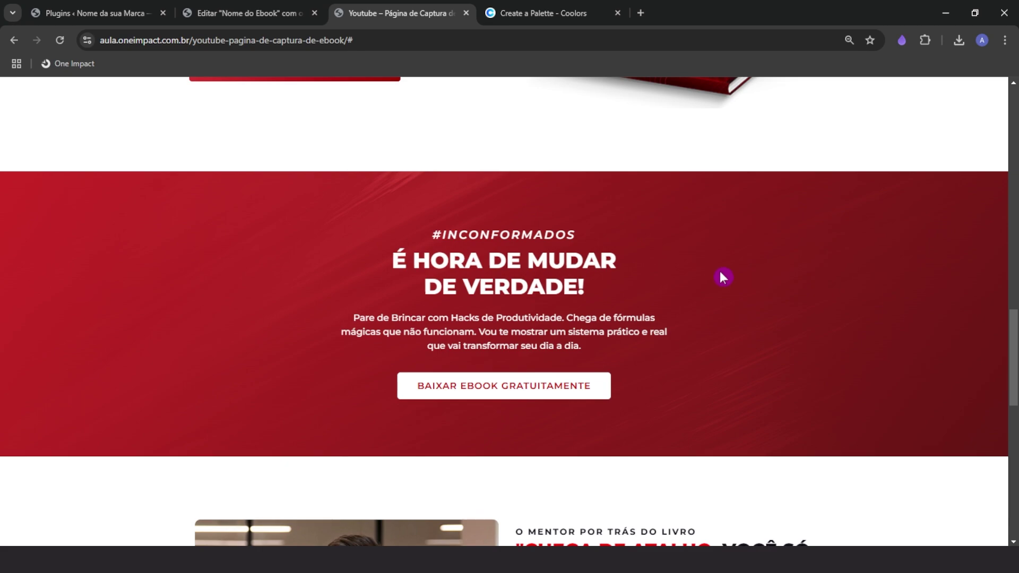
scroll(712, 372, "up", 2)
scroll(712, 372, "down", 2)
scroll(712, 378, "up", 5)
scroll(712, 378, "down", 3)
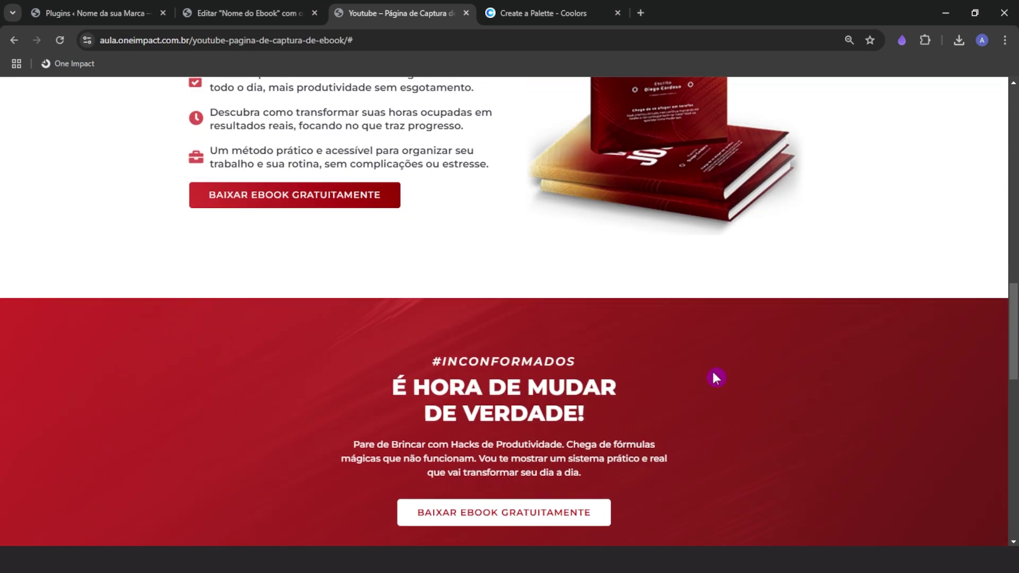
scroll(716, 378, "down", 2)
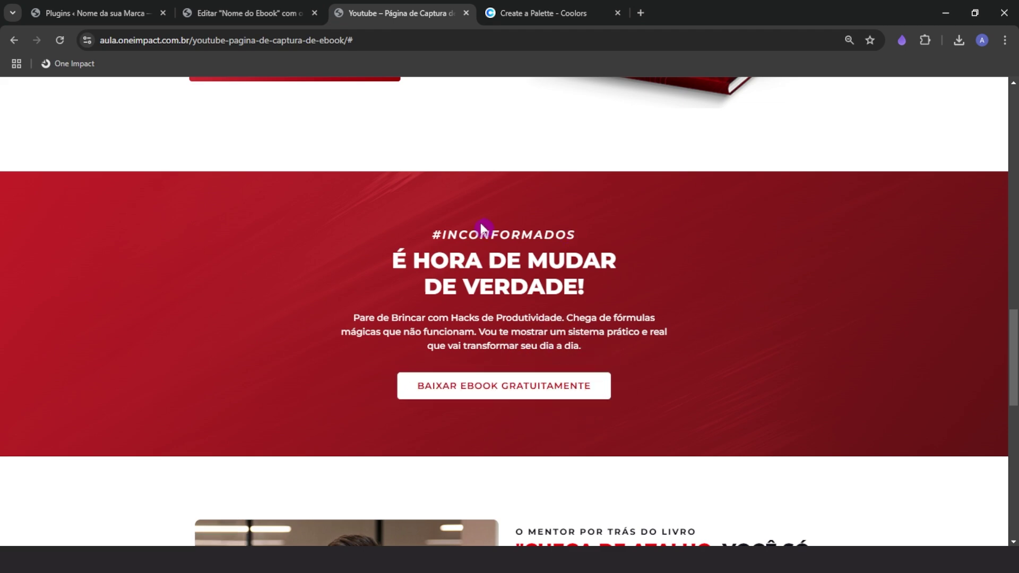
Add a single-column flexbox container with 400 minimum height and centred content
left_click(233, 12)
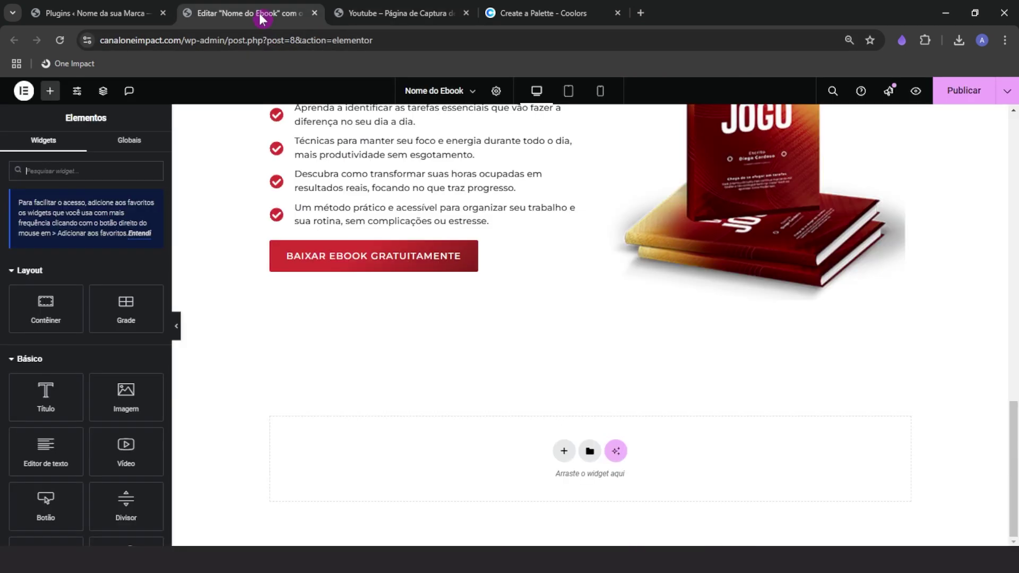
left_click(565, 458)
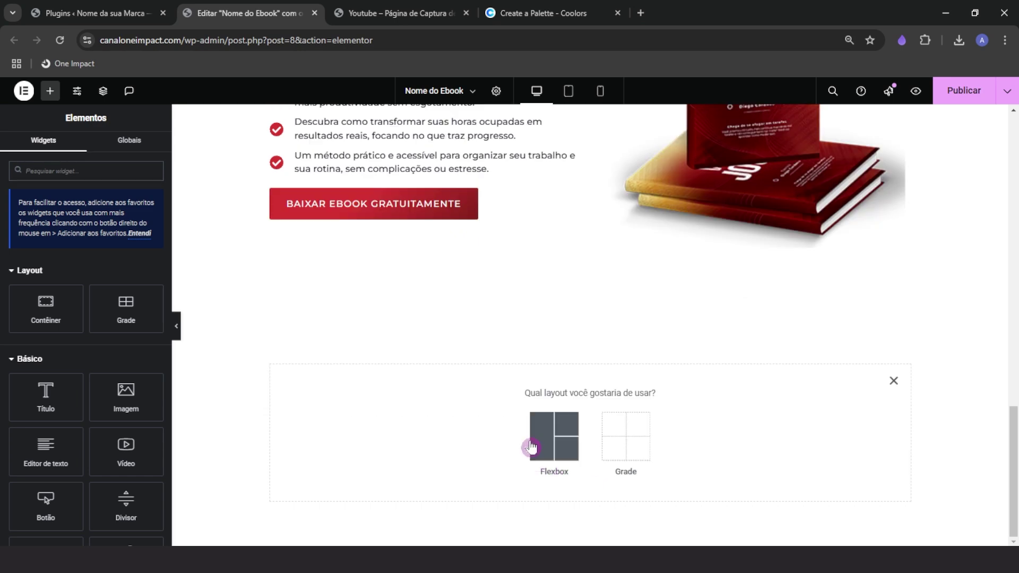
left_click(551, 438)
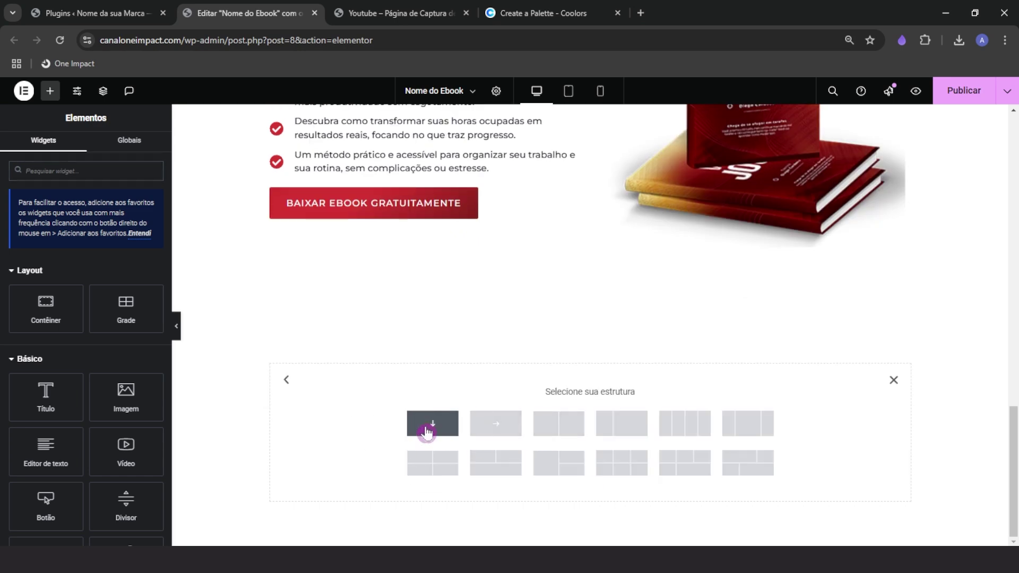
left_click(444, 439)
left_click(140, 321)
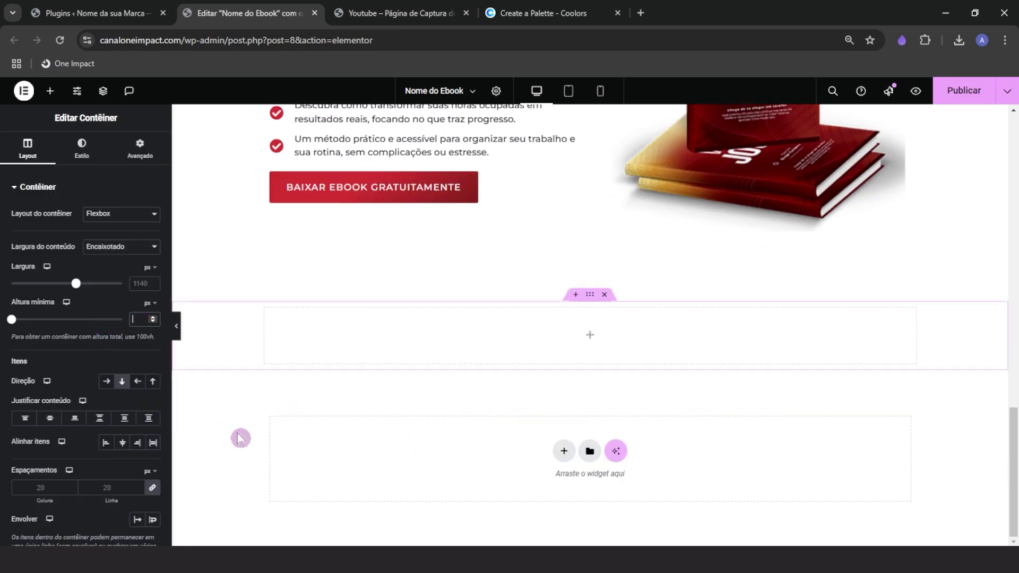
type("400")
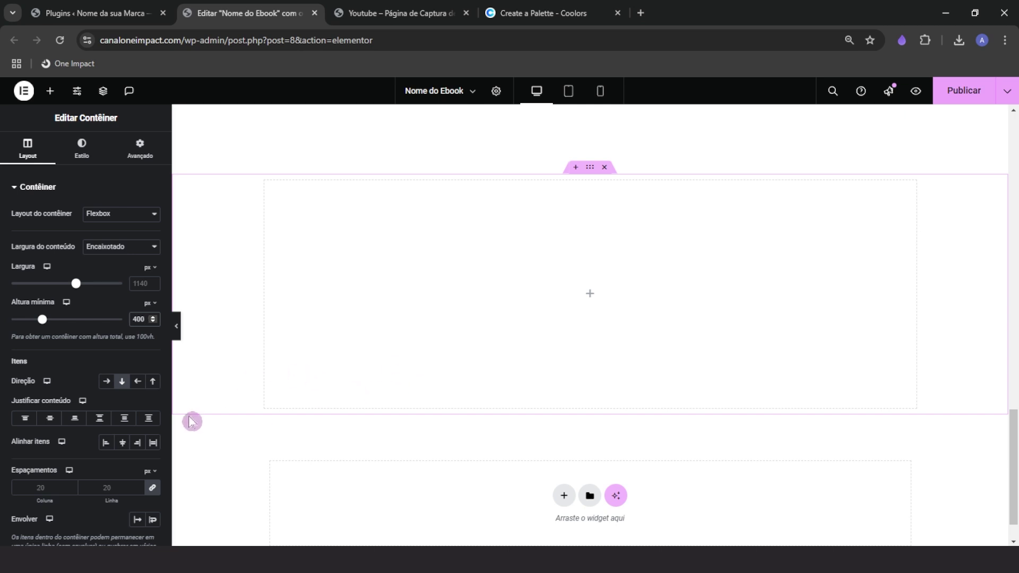
left_click(123, 442)
left_click(50, 418)
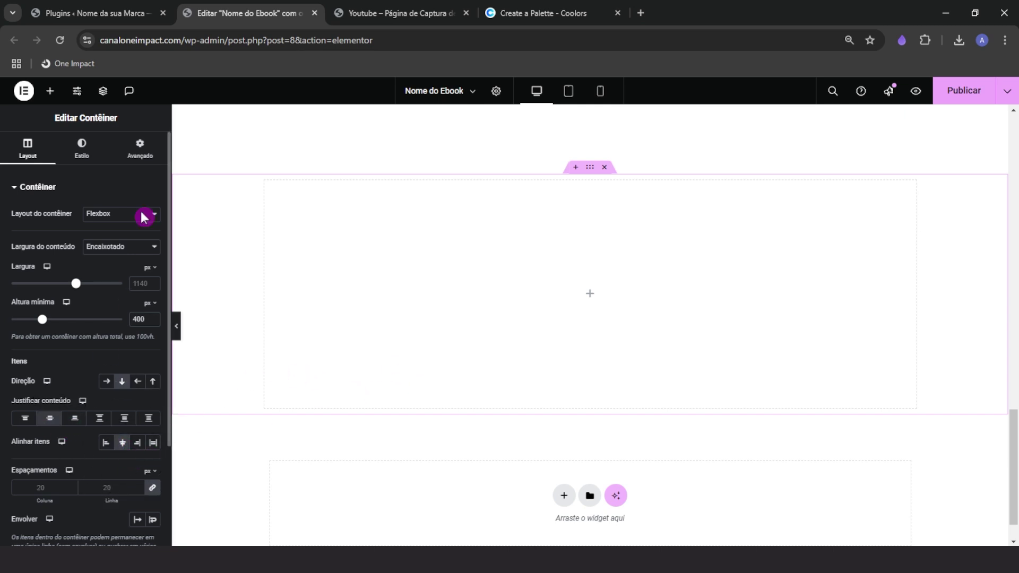
Give the new container 100 px top and bottom padding
left_click(140, 148)
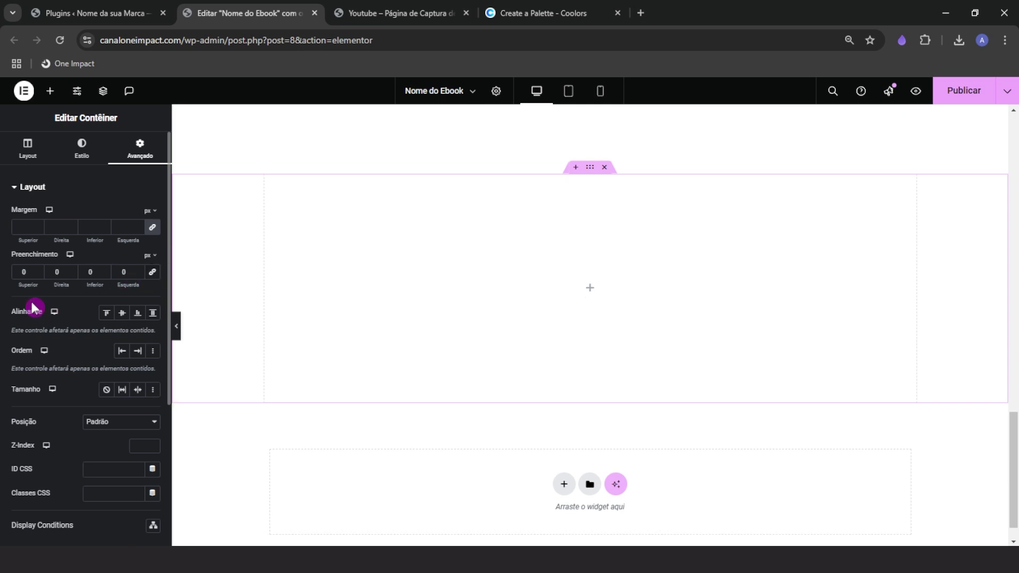
type("100")
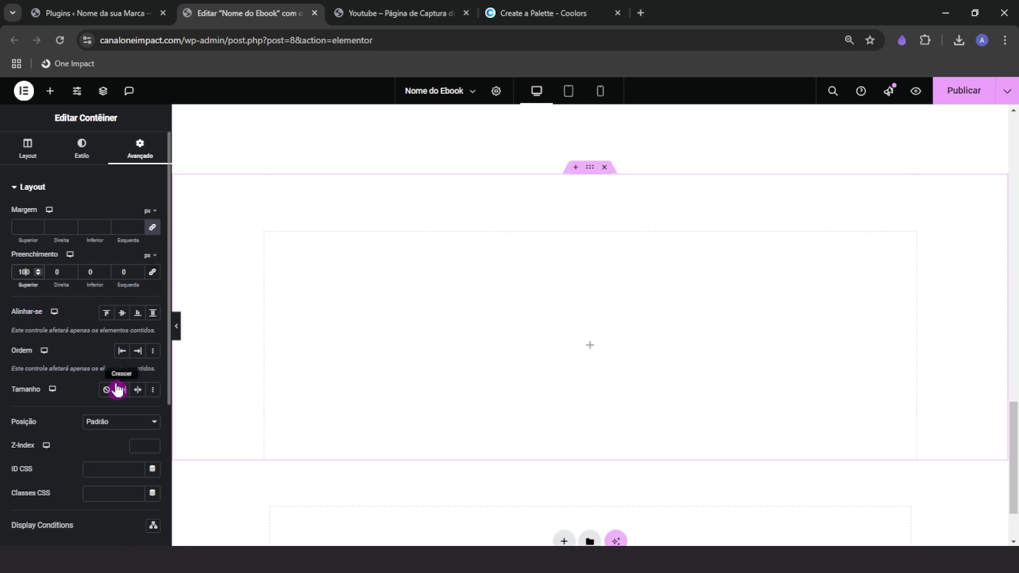
left_click(89, 271)
type("100")
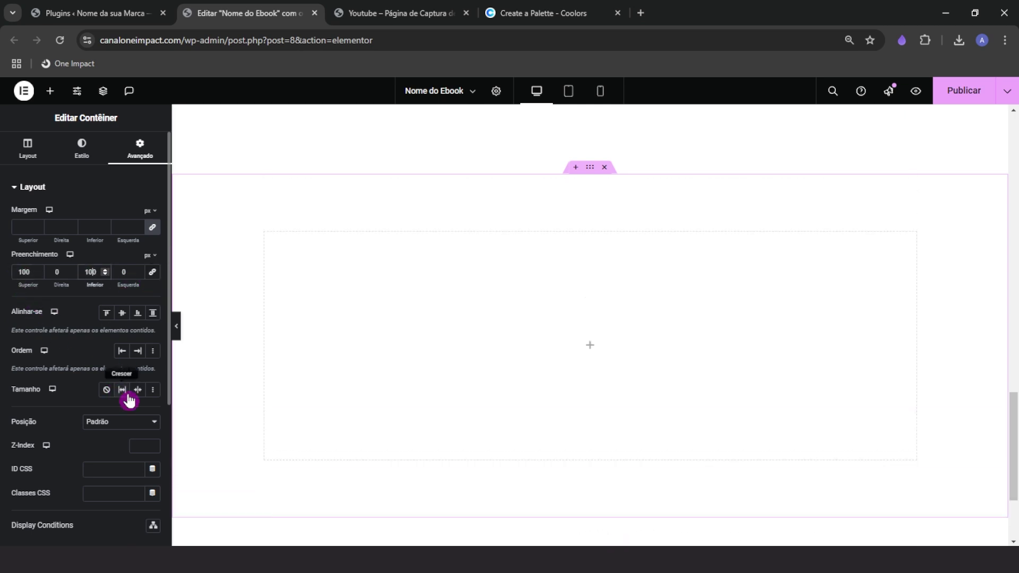
Copy the learning-section heading
scroll(450, 358, "down", 1)
scroll(451, 370, "up", 1)
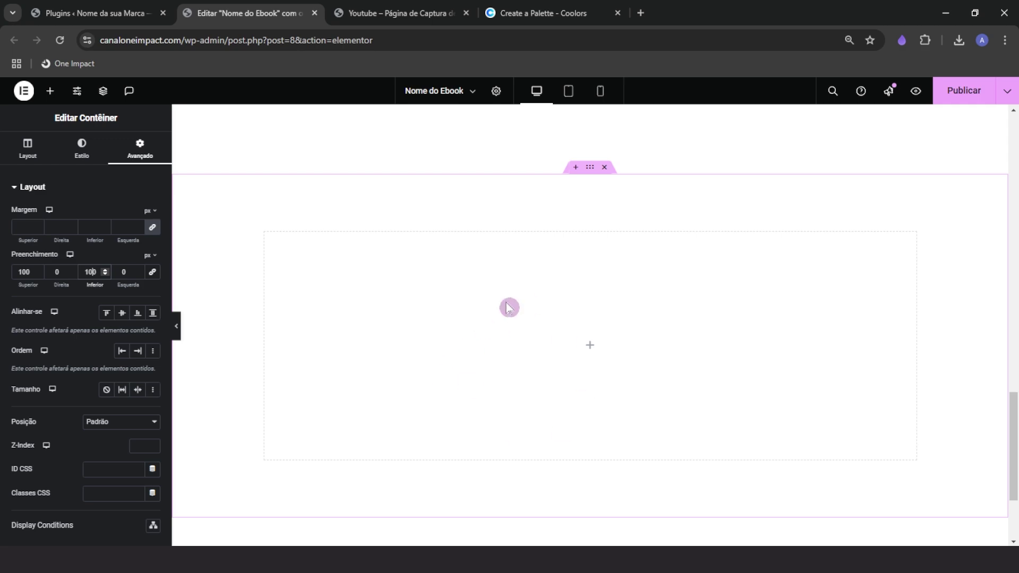
scroll(443, 410, "up", 5)
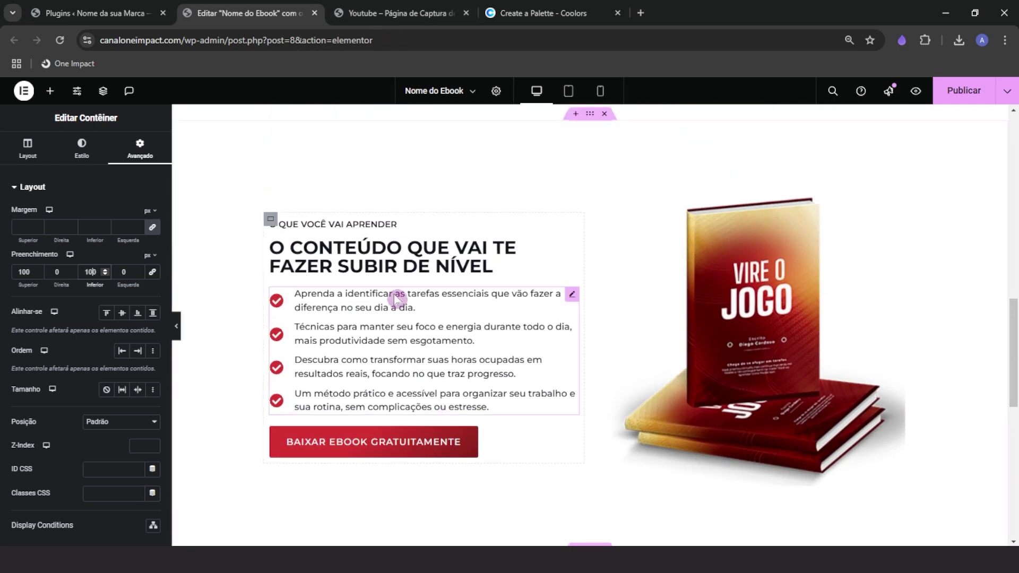
right_click(385, 258)
left_click(411, 306)
Paste the copied heading into the new container and centre it
scroll(467, 350, "down", 5)
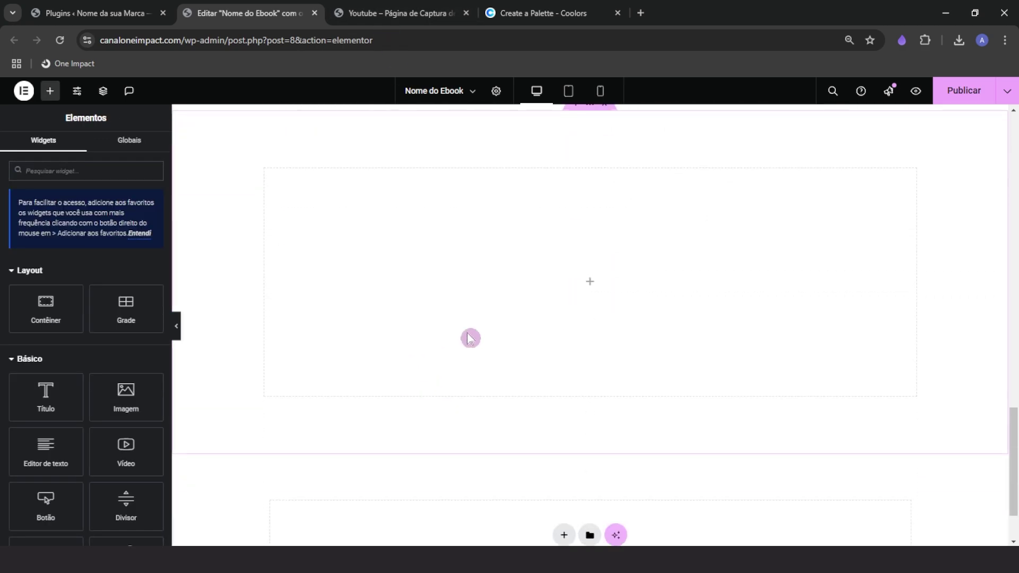
right_click(547, 296)
left_click(568, 336)
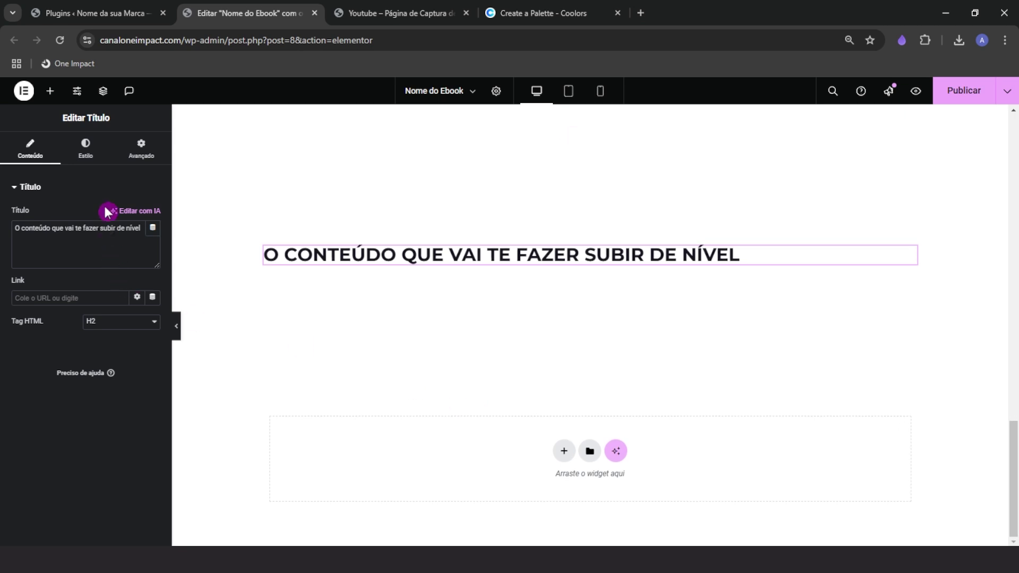
left_click(85, 149)
left_click(123, 222)
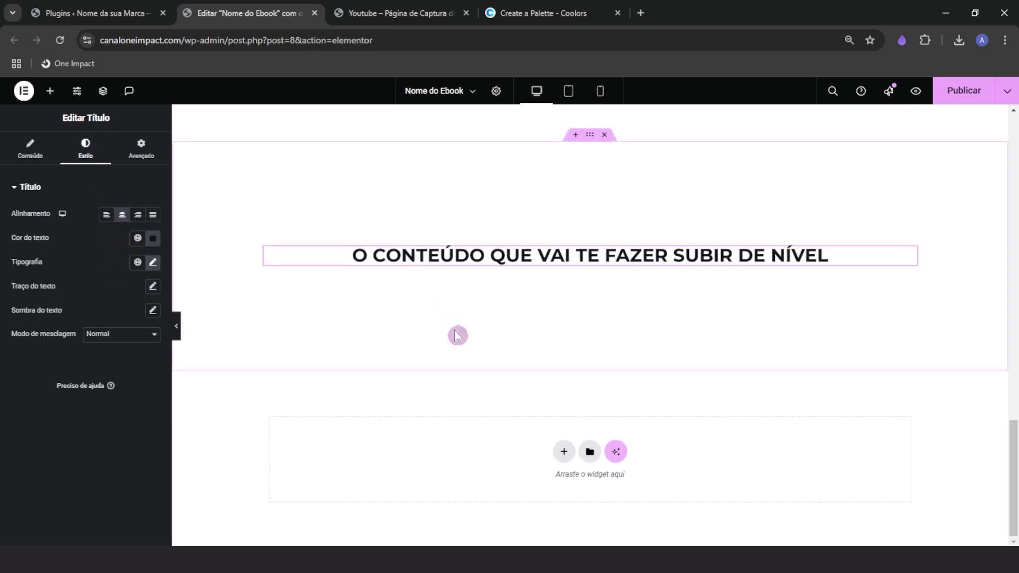
scroll(454, 330, "up", 1)
left_click(392, 15)
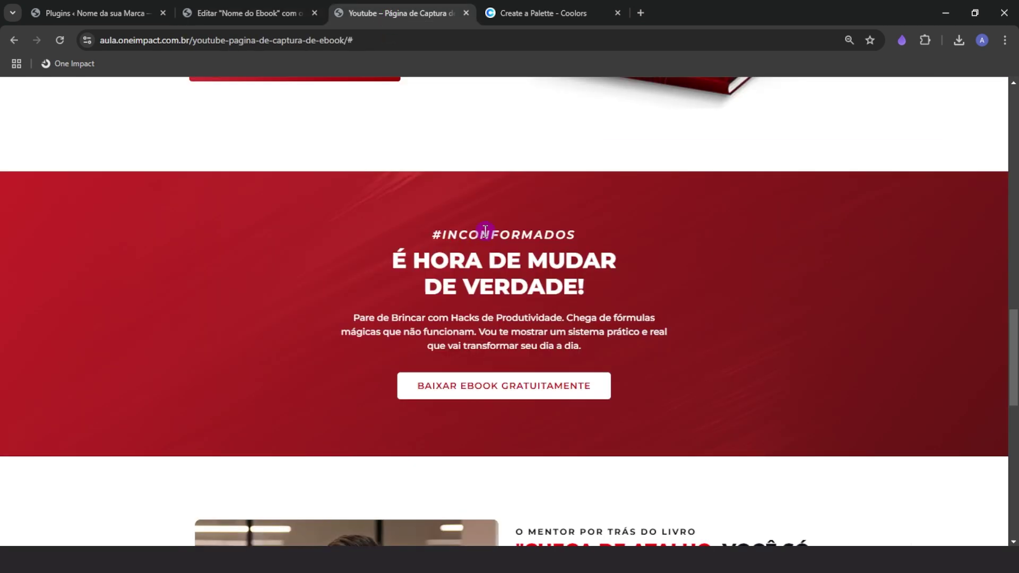
left_click(249, 13)
Copy the 'O QUE VOCÊ VAI APRENDER' label in, centre it, and move it above the heading
scroll(365, 377, "up", 5)
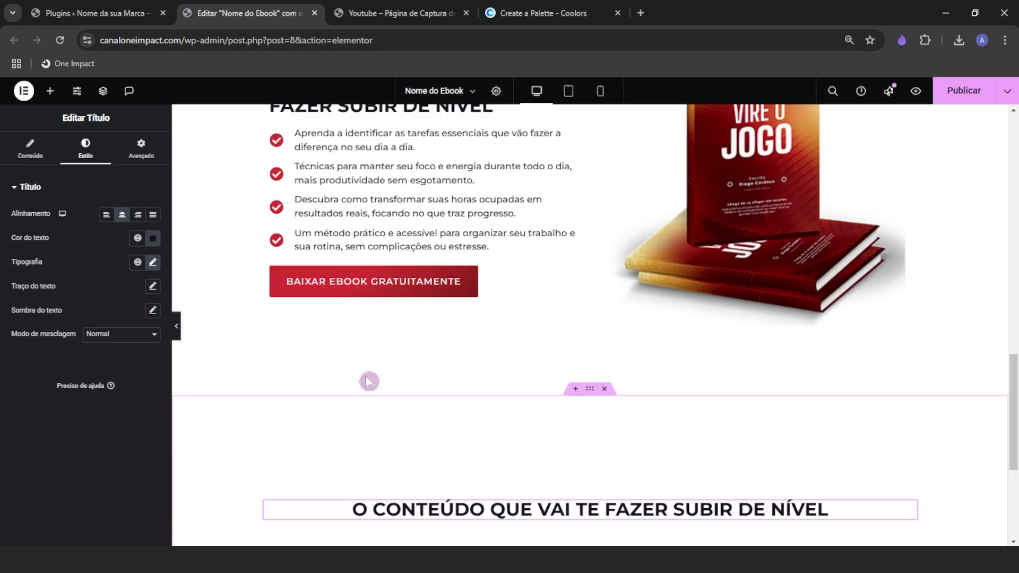
right_click(320, 194)
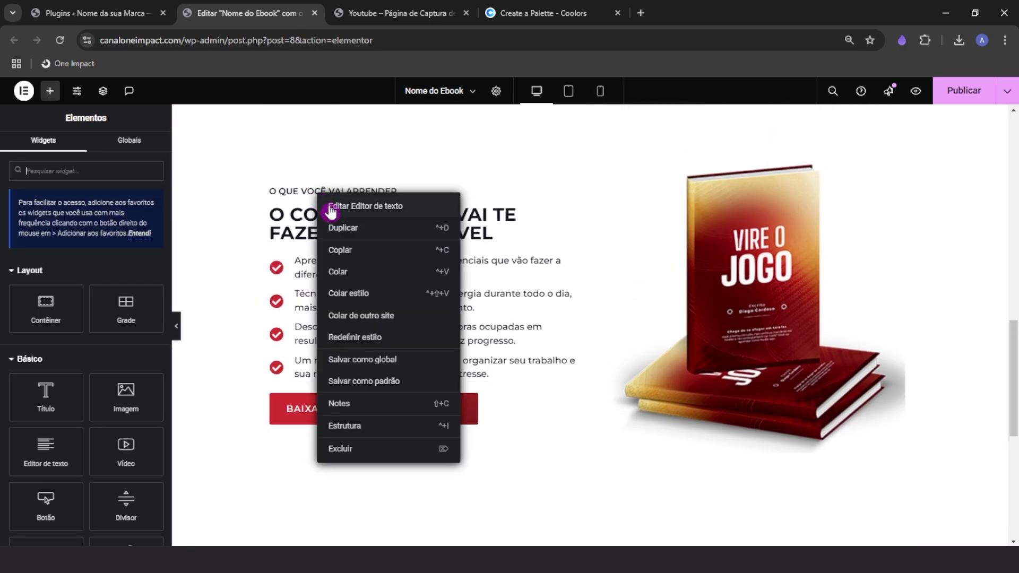
left_click(352, 253)
scroll(477, 439, "down", 3)
scroll(496, 441, "down", 2)
right_click(511, 327)
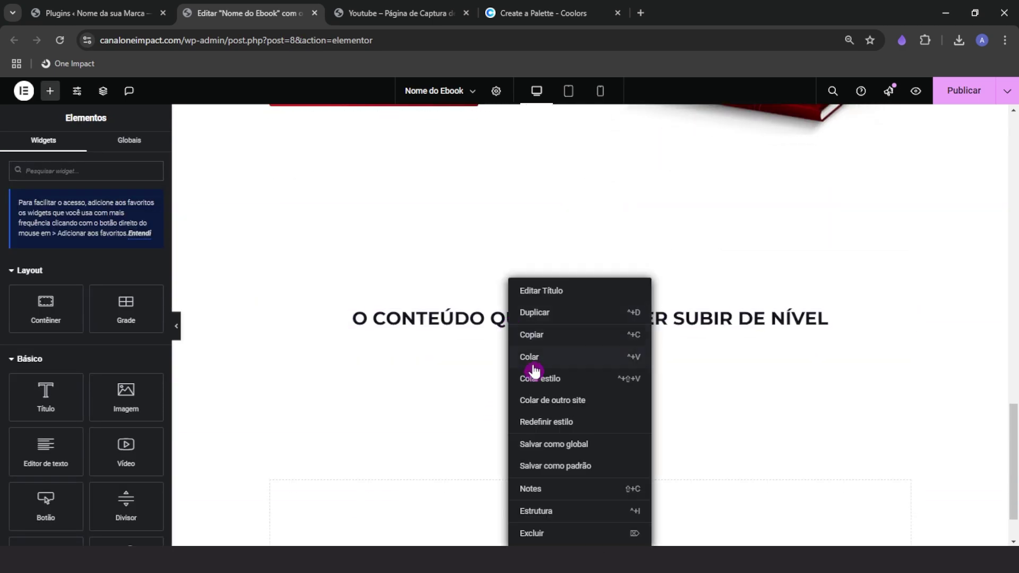
left_click(530, 357)
left_click(85, 147)
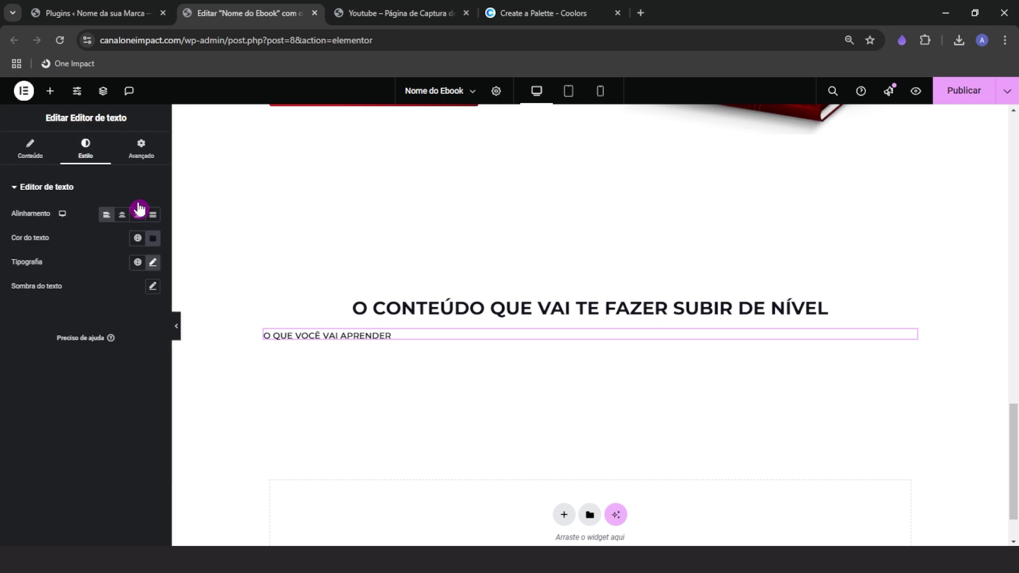
left_click(121, 215)
left_click_drag(588, 336, 584, 296)
Compare with the reference page and copy the hero paragraph
left_click(344, 13)
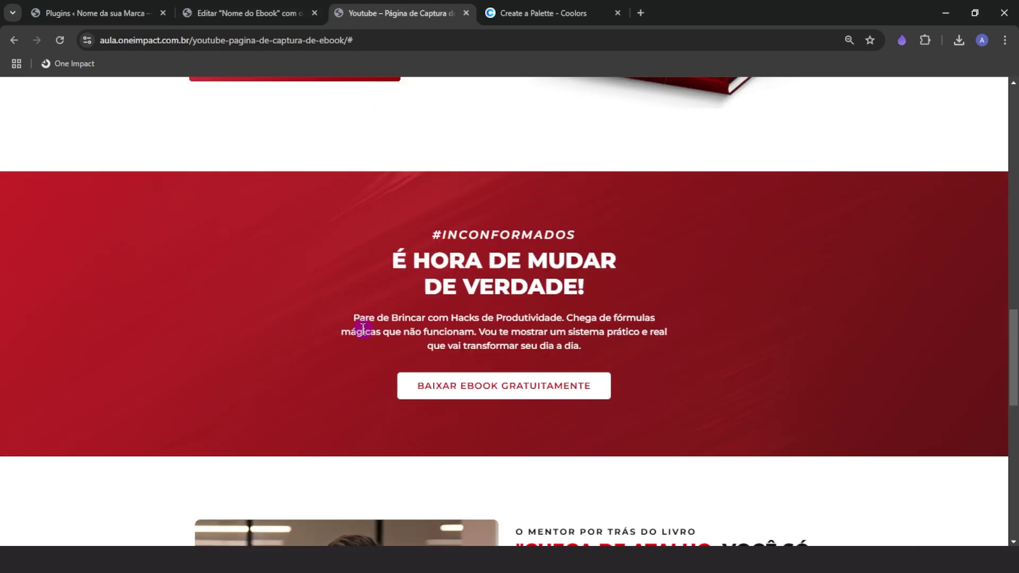
key("ctrl+shift+Tab")
scroll(382, 340, "up", 15)
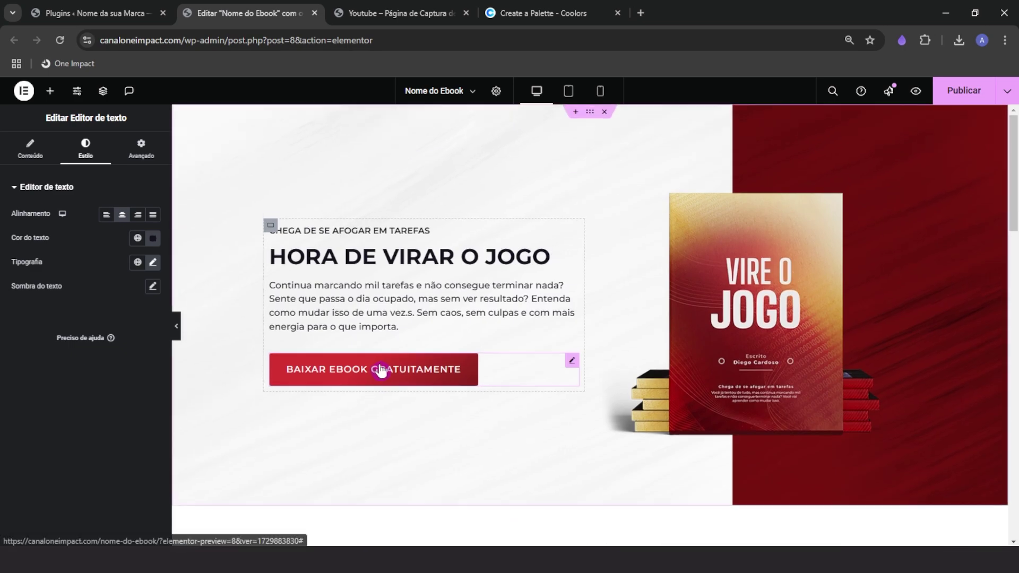
right_click(385, 281)
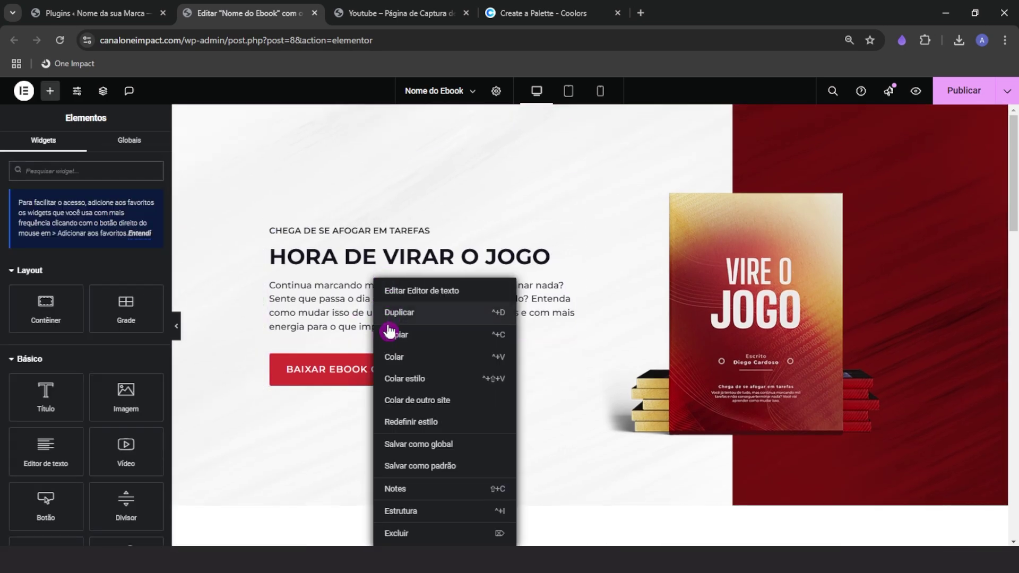
key("Escape")
right_click(371, 310)
left_click(393, 342)
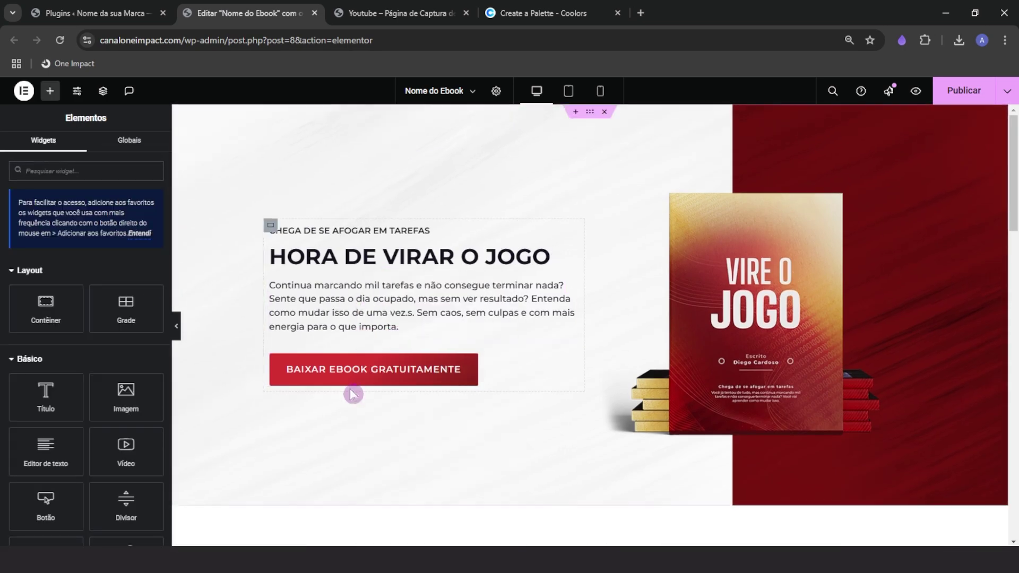
Paste the hero paragraph below the new section's heading and centre it
scroll(349, 387, "down", 10)
scroll(348, 387, "down", 5)
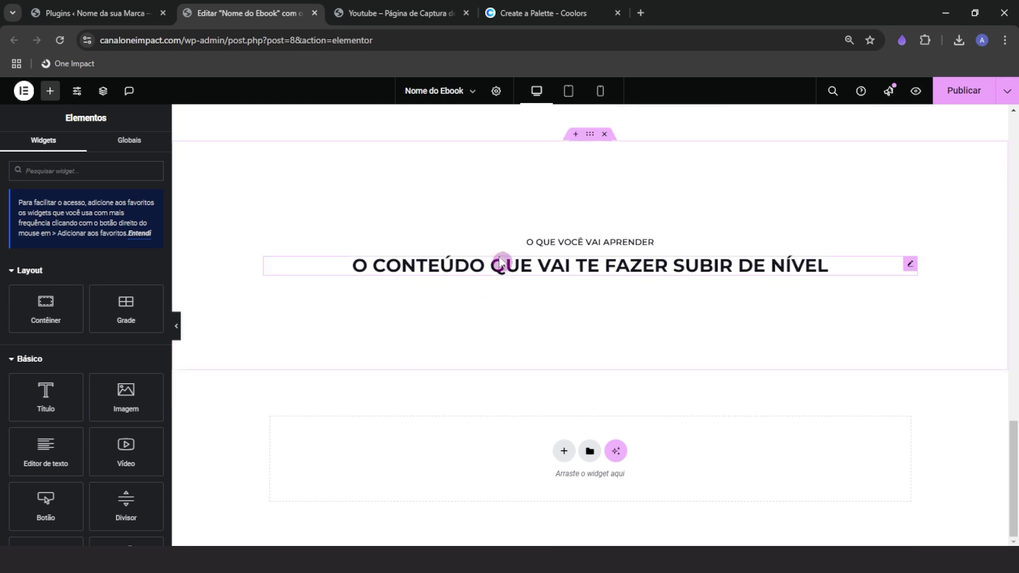
right_click(501, 265)
left_click(521, 342)
left_click(86, 148)
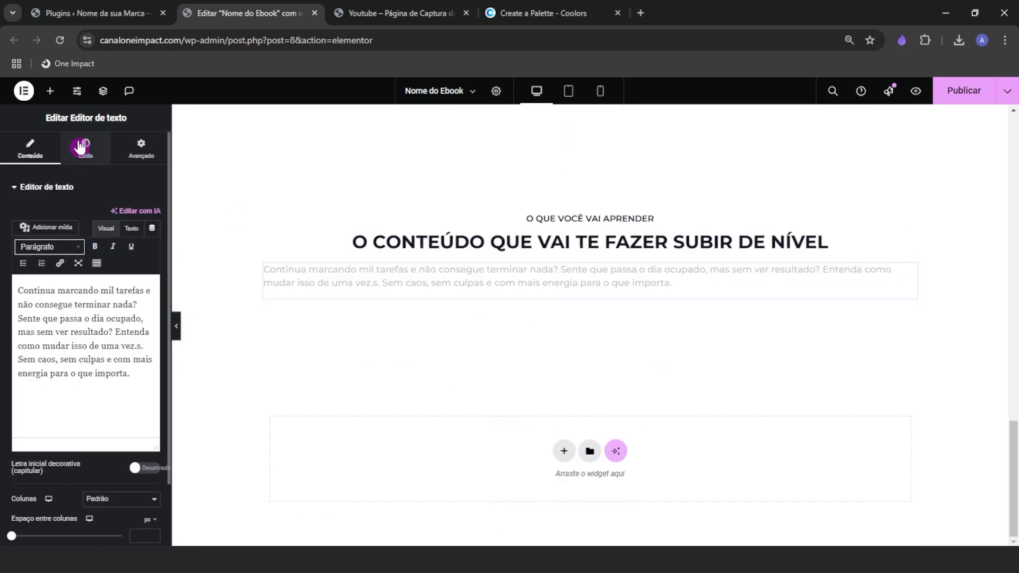
left_click(122, 215)
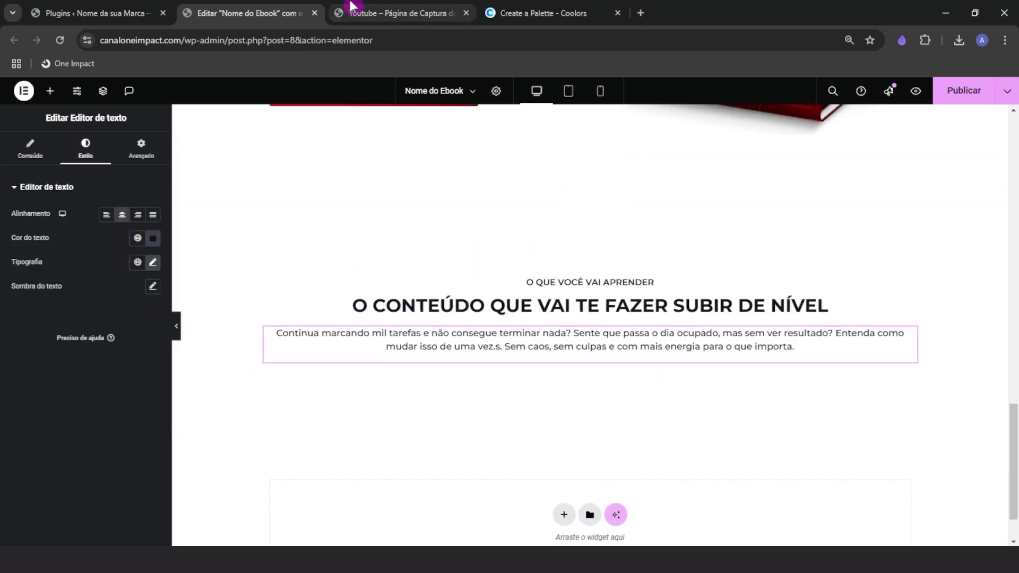
Set custom widths of 50% for the paragraph and label and 45% for the heading
left_click(352, 11)
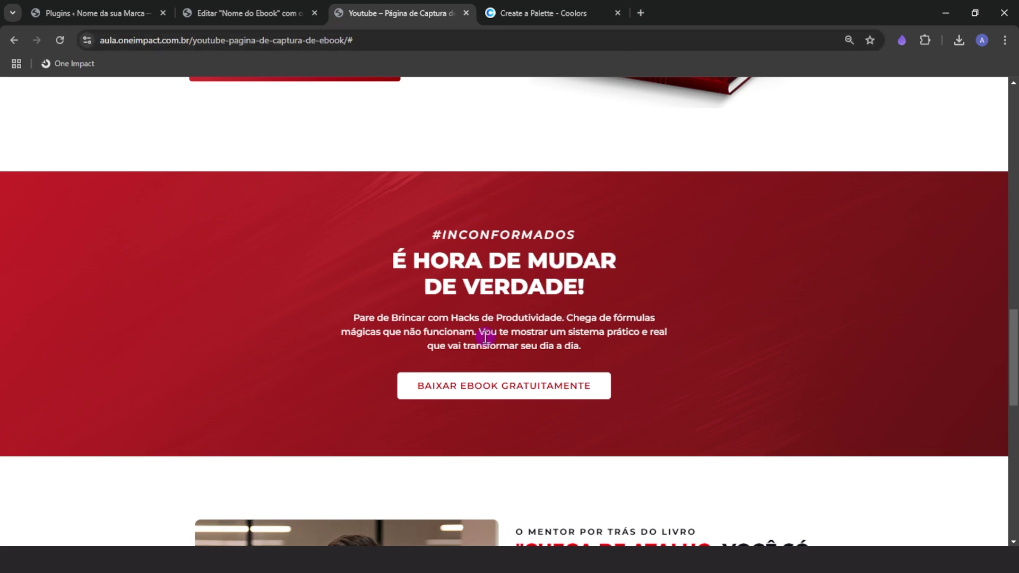
left_click(307, 7)
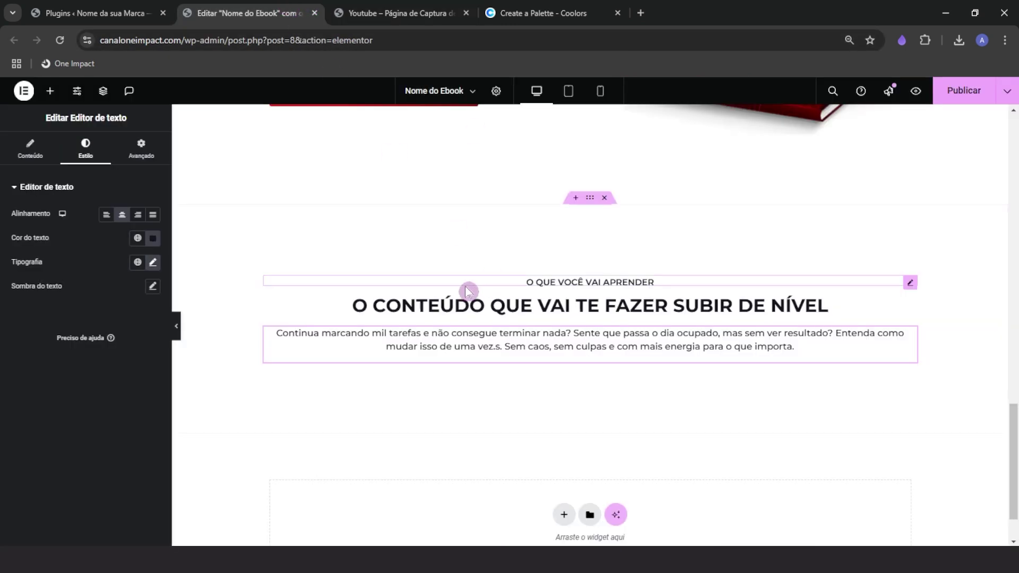
left_click(149, 157)
left_click_drag(118, 348, 66, 348)
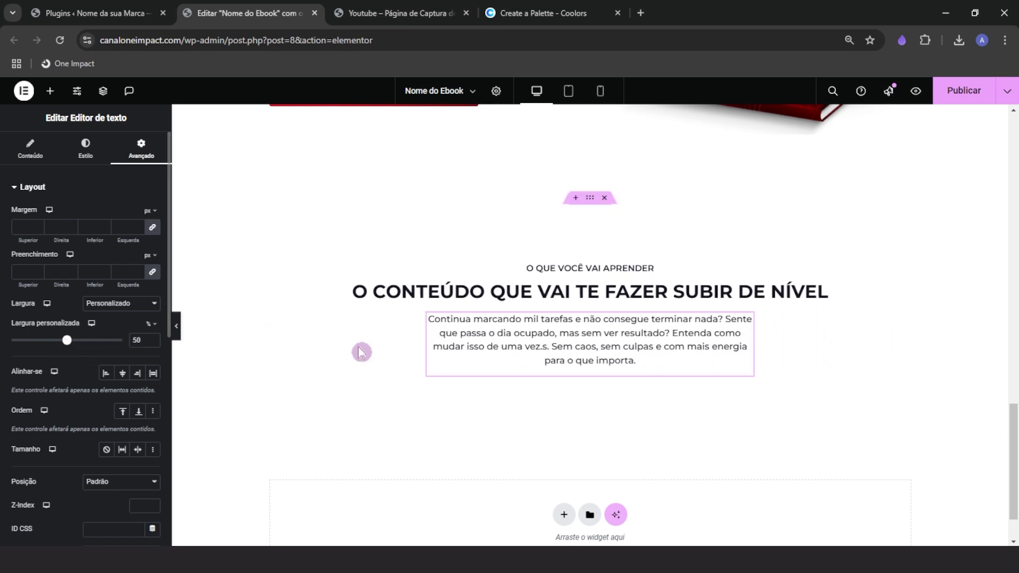
left_click(570, 304)
left_click(141, 149)
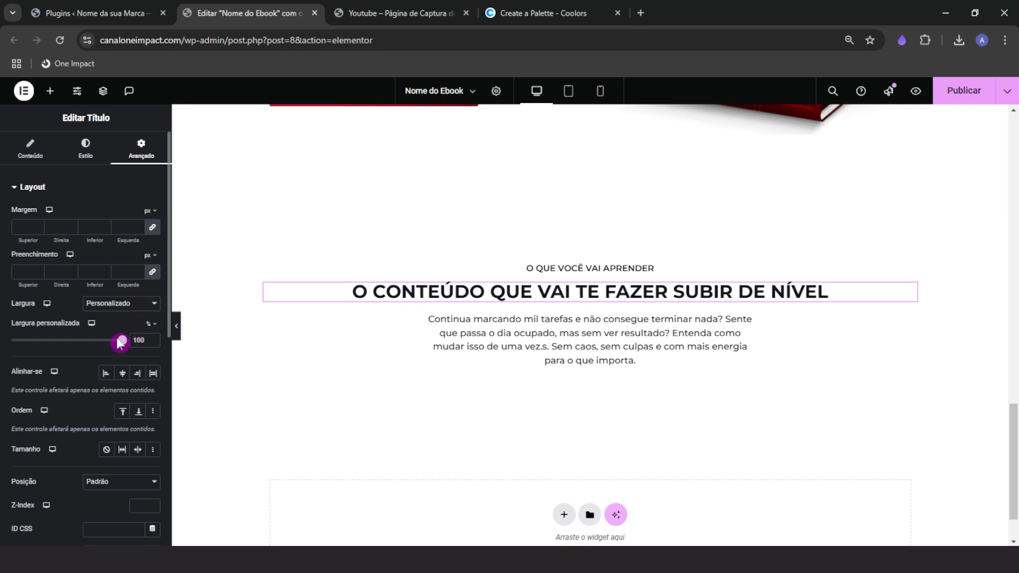
left_click_drag(120, 345, 67, 346)
left_click(557, 267)
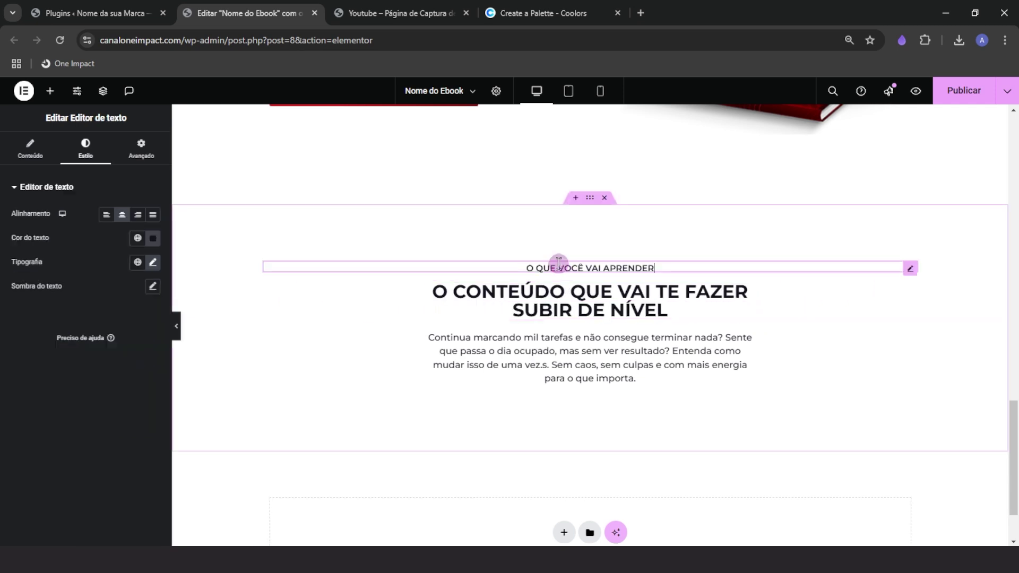
left_click(141, 148)
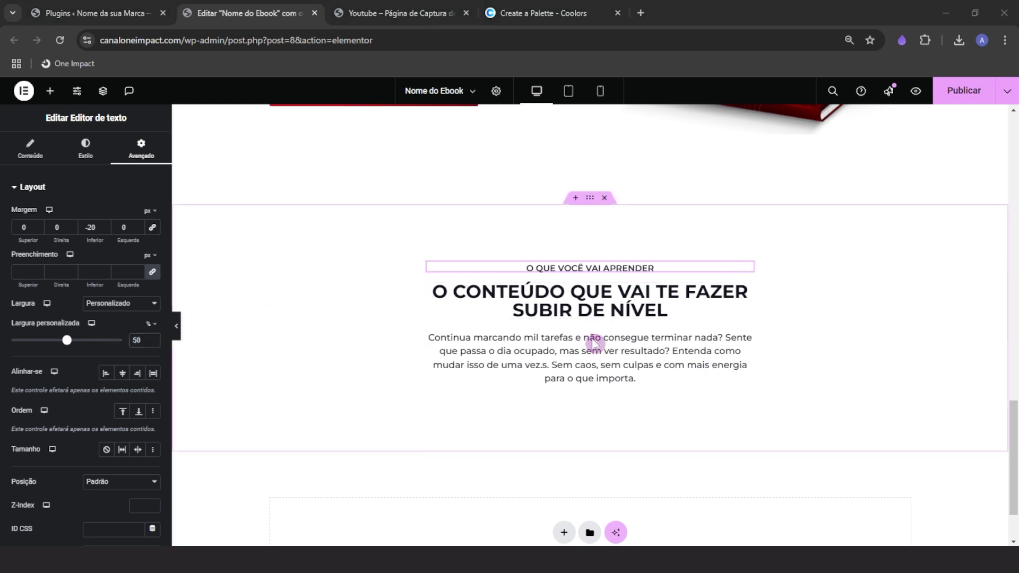
left_click(398, 13)
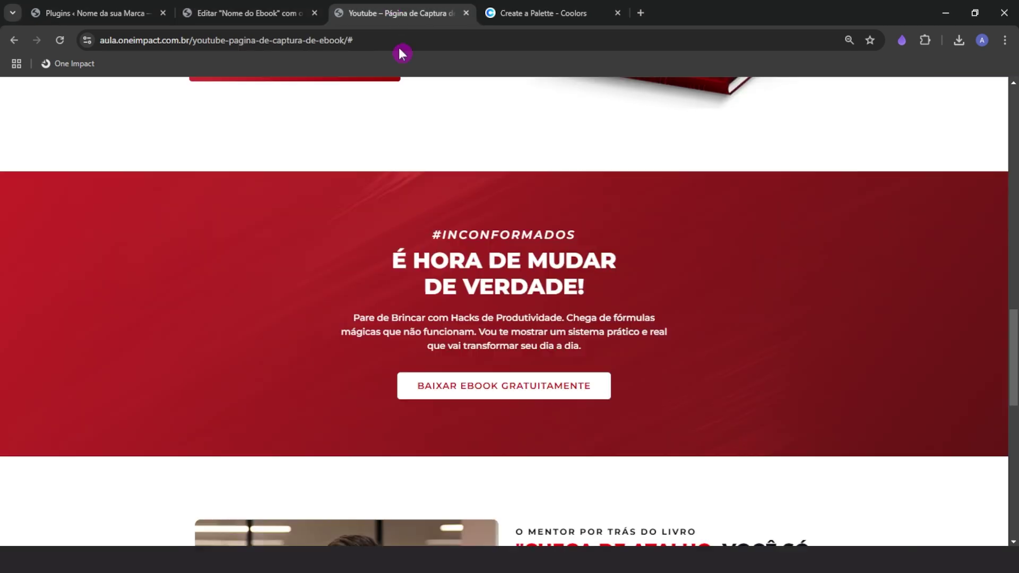
Replace the heading text with 'É hora de mudar de verdade!' as plain text
left_click(255, 13)
left_click(746, 291)
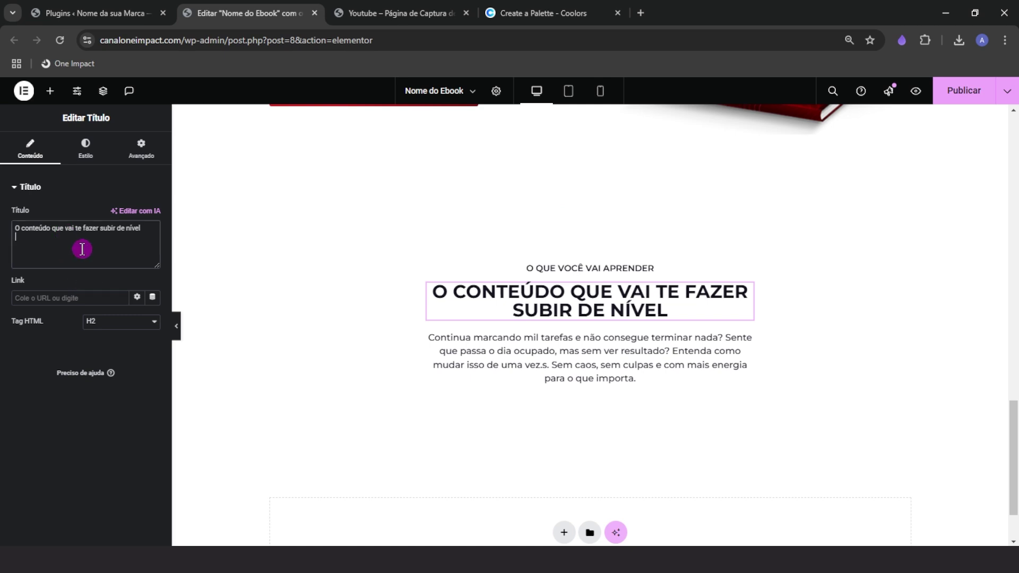
key("ctrl+a")
right_click(82, 249)
left_click(137, 349)
Replace the paragraph with the reference's 'Pare de Brincar…' text as plain text
left_click(381, 8)
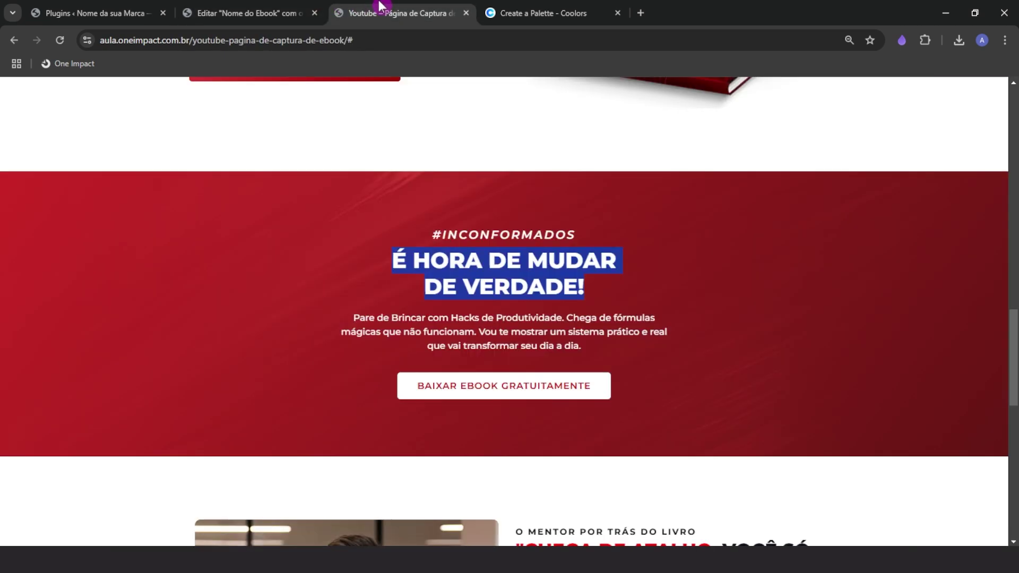
left_click(250, 13)
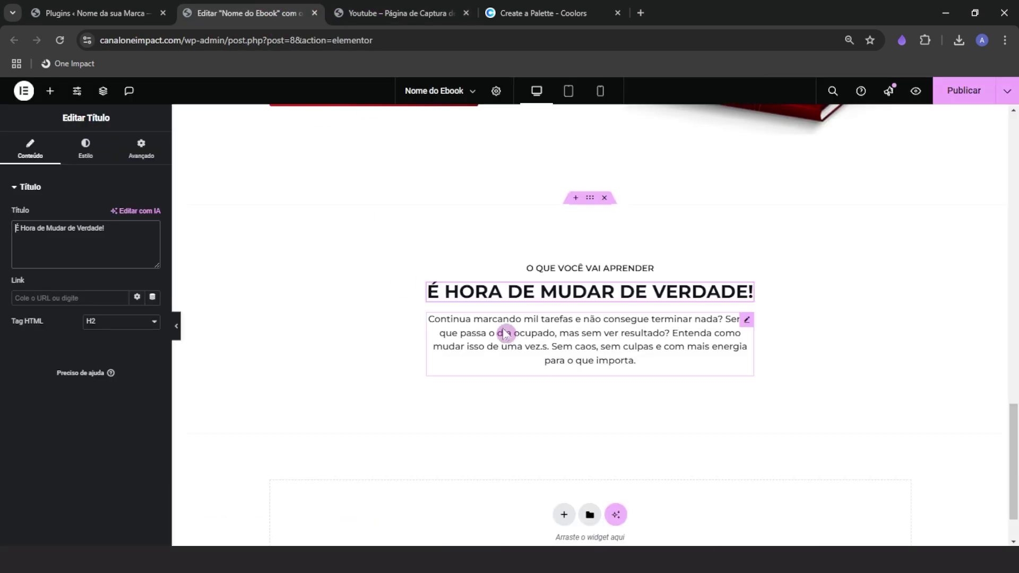
left_click(505, 334)
left_click(30, 148)
key("ctrl+a")
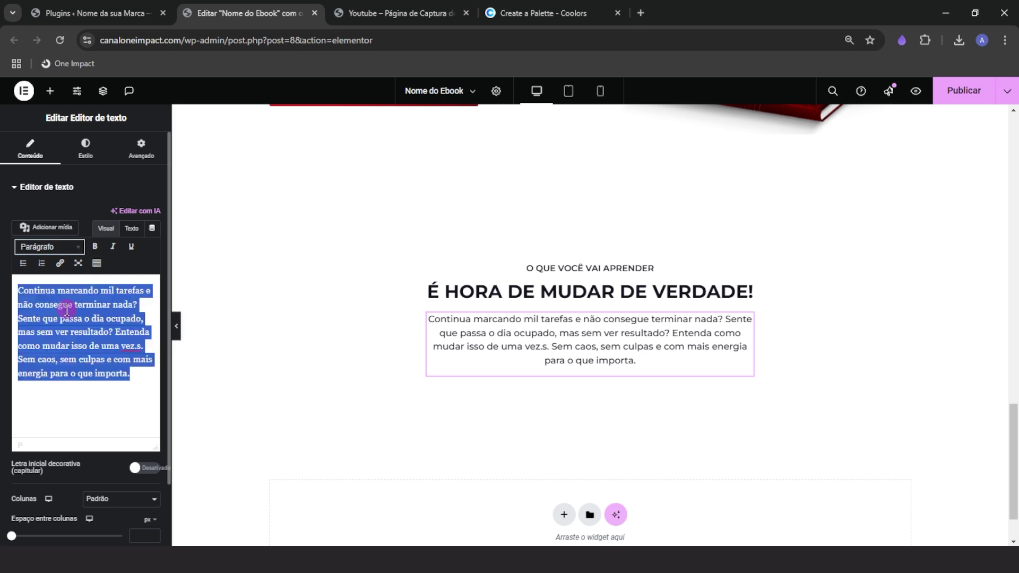
right_click(69, 301)
left_click(137, 98)
Copy '#Inconformados' from the reference page and paste it over the label text
left_click(652, 267)
left_click(380, 17)
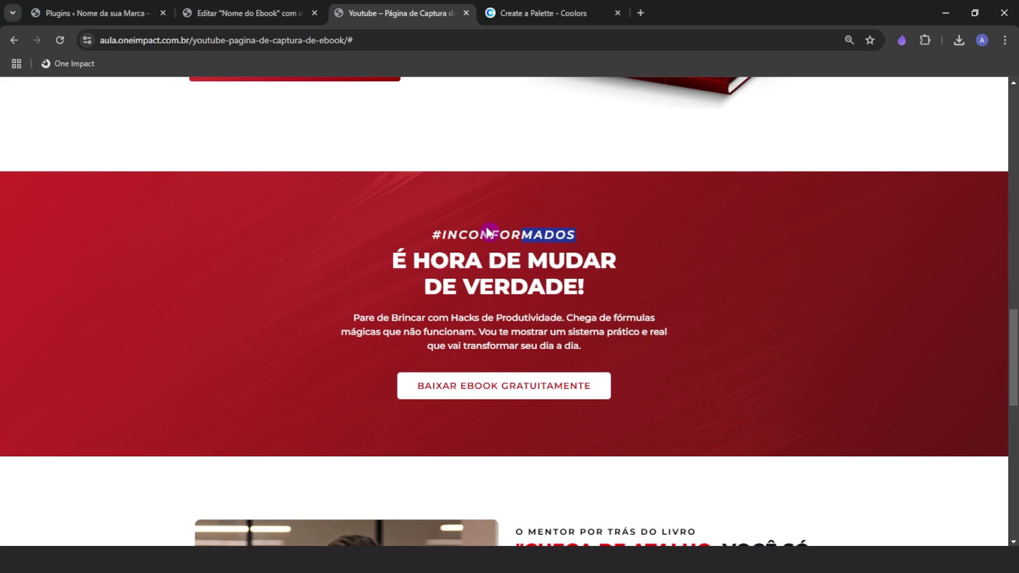
left_click(264, 10)
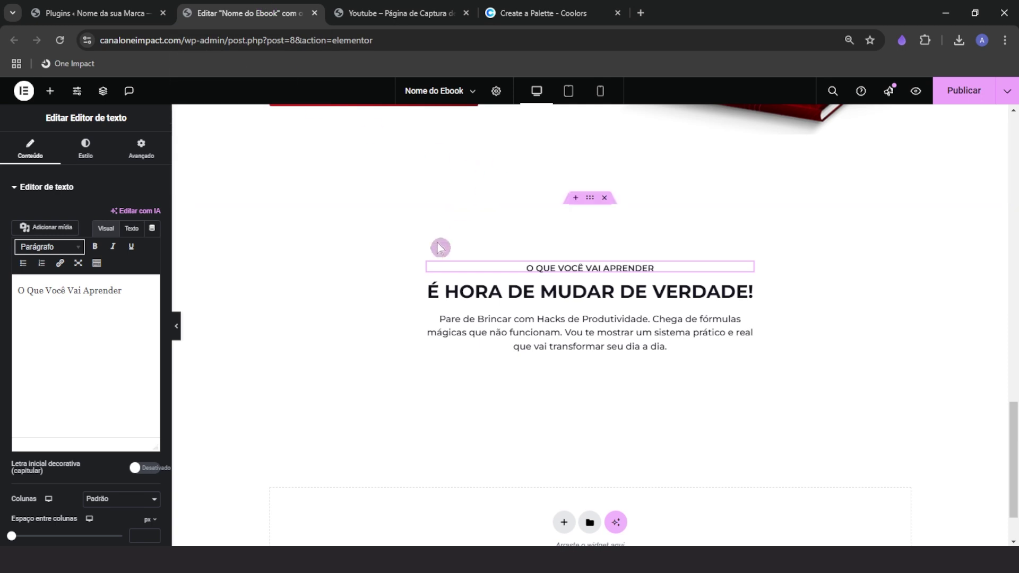
key("ctrl+Tab")
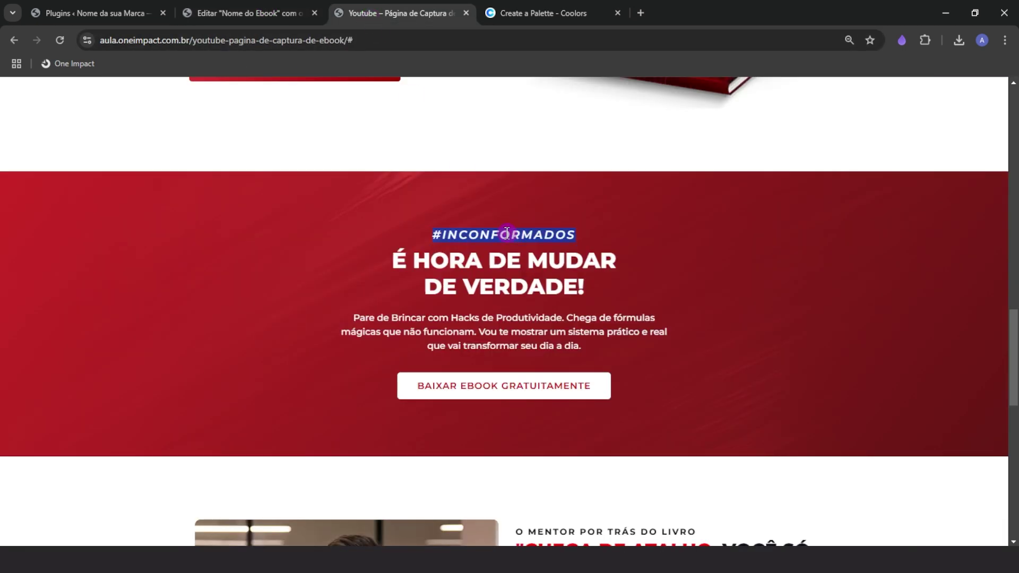
right_click(506, 233)
left_click(528, 250)
left_click(274, 14)
triple_click(98, 321)
right_click(89, 290)
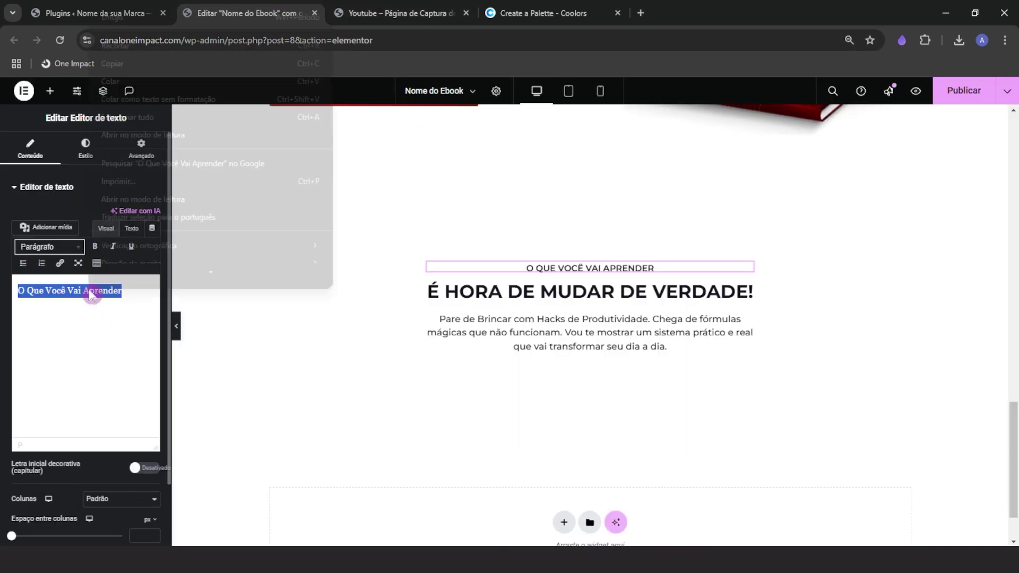
left_click(148, 85)
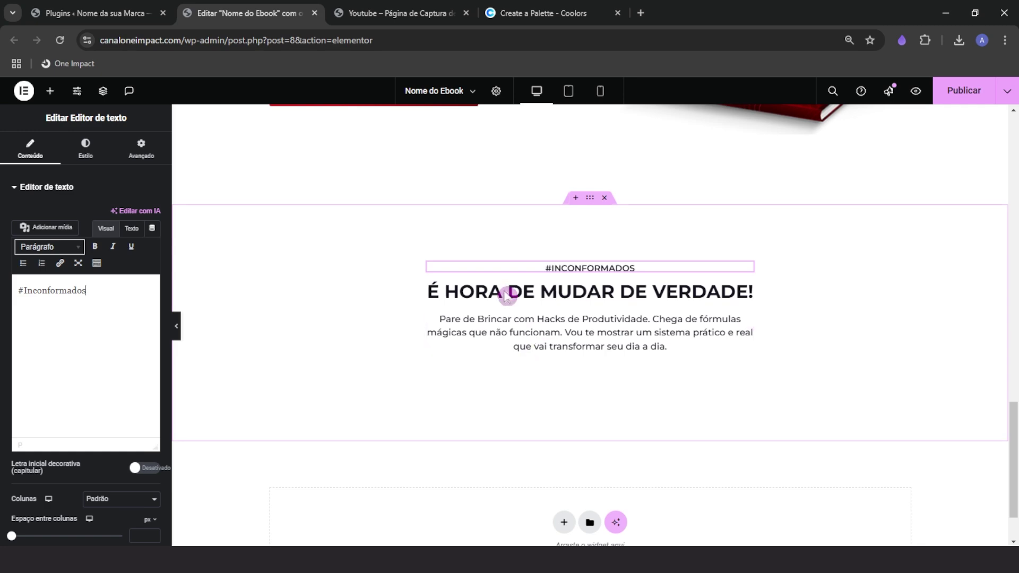
Set the 'É HORA DE MUDAR DE VERDADE!' heading's font size to 38
left_click(391, 12)
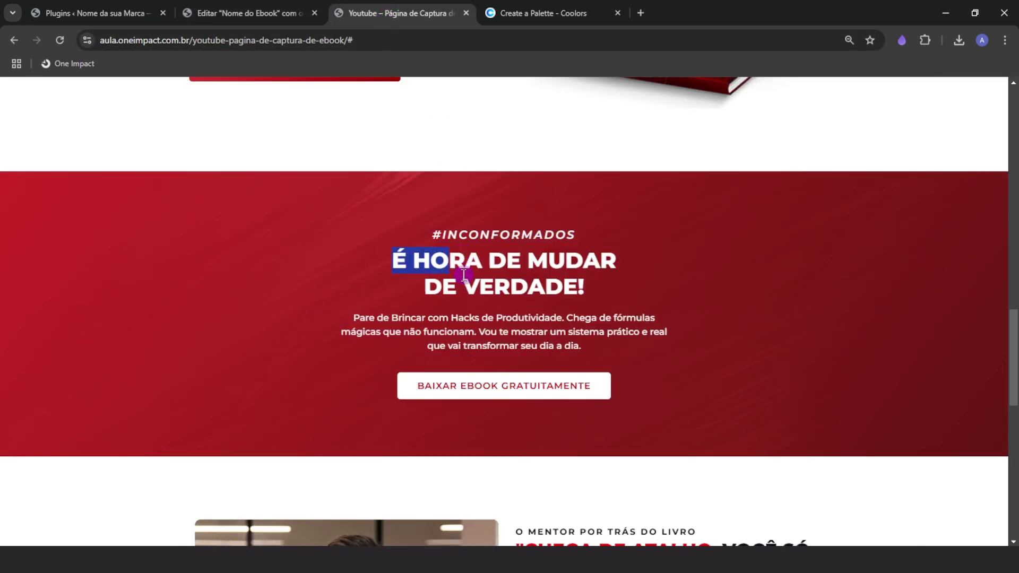
scroll(517, 321, "up", 15)
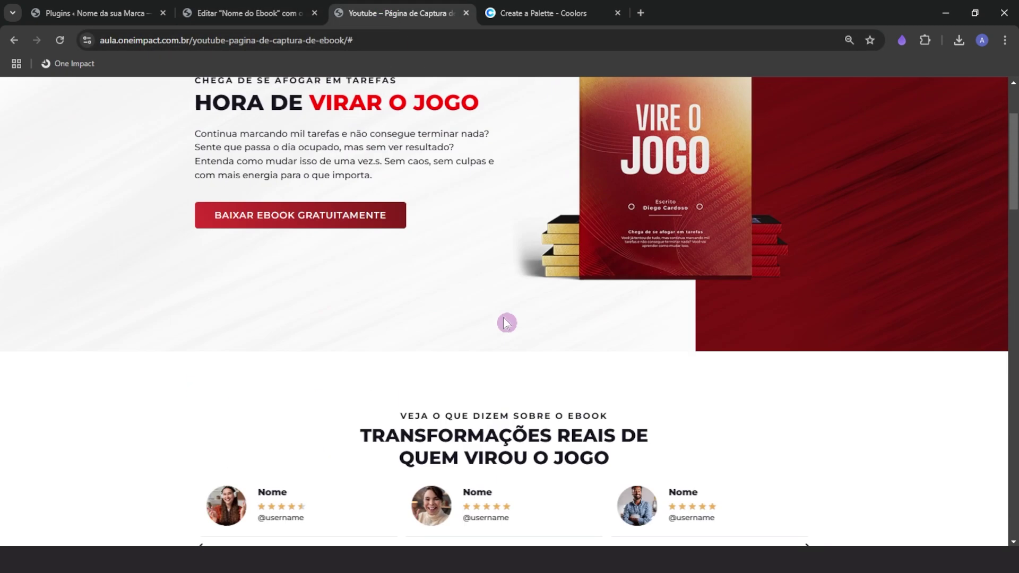
scroll(312, 327, "down", 15)
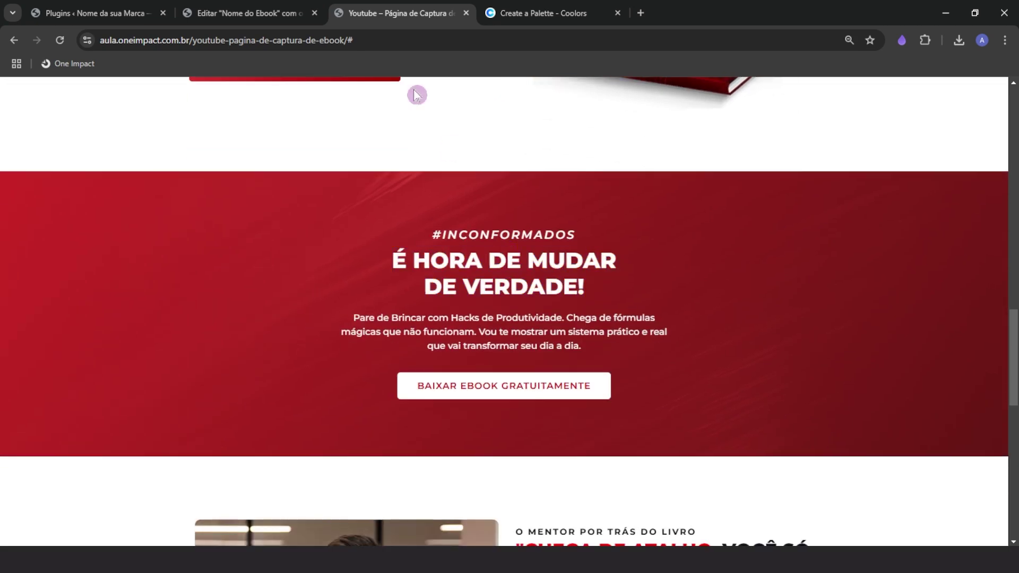
left_click(247, 13)
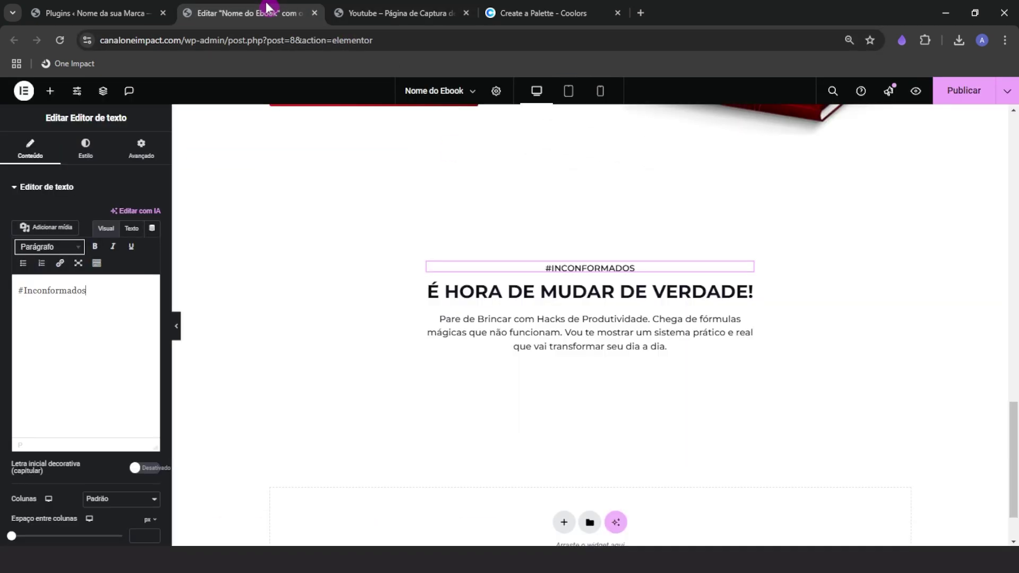
left_click(737, 291)
left_click(86, 148)
left_click(152, 263)
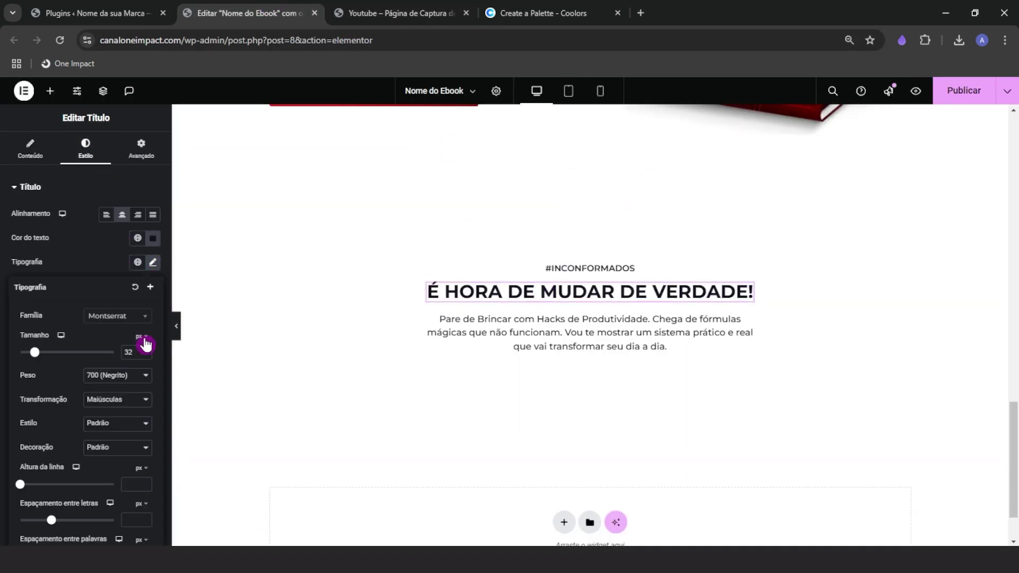
left_click(142, 350)
left_click(142, 350)
left_click(142, 351)
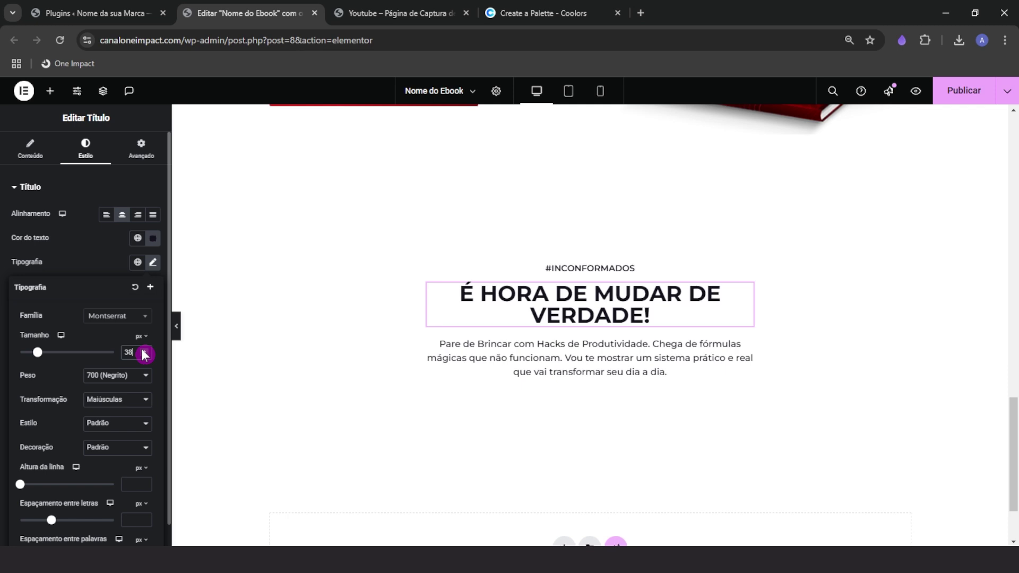
left_click(143, 350)
left_click(144, 355)
Narrow the heading's custom width to 35%
left_click(139, 148)
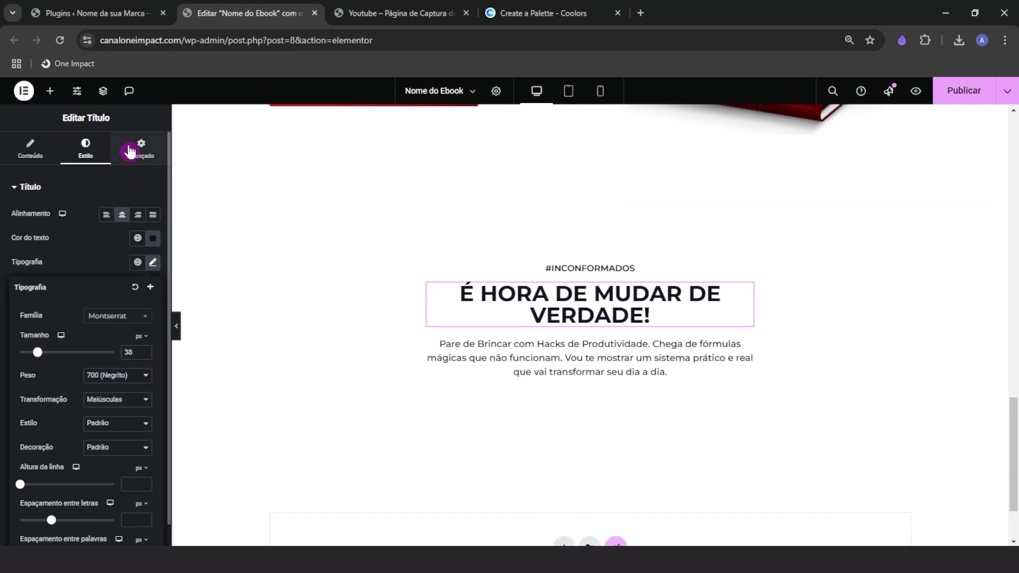
double_click(142, 343)
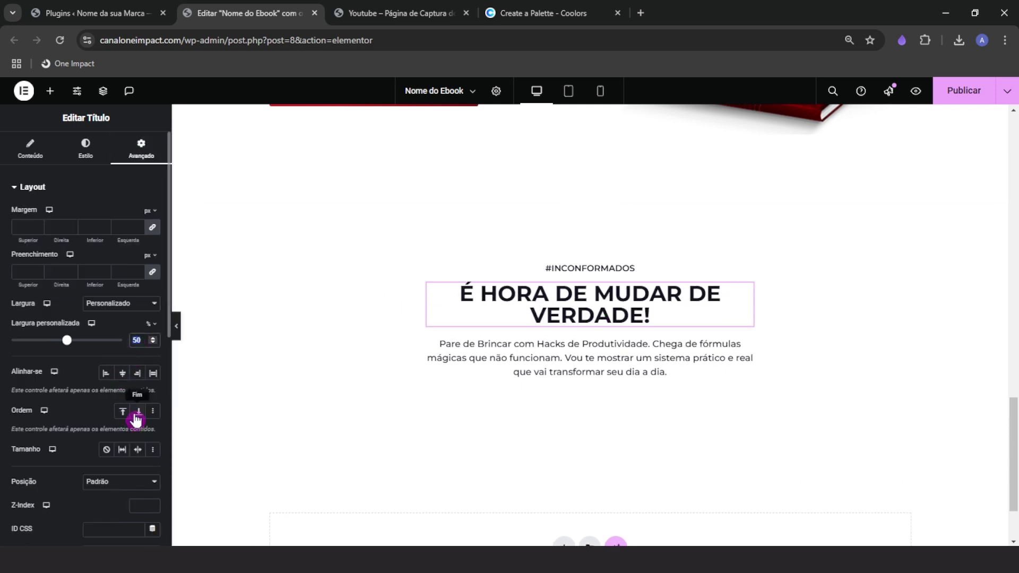
type("35")
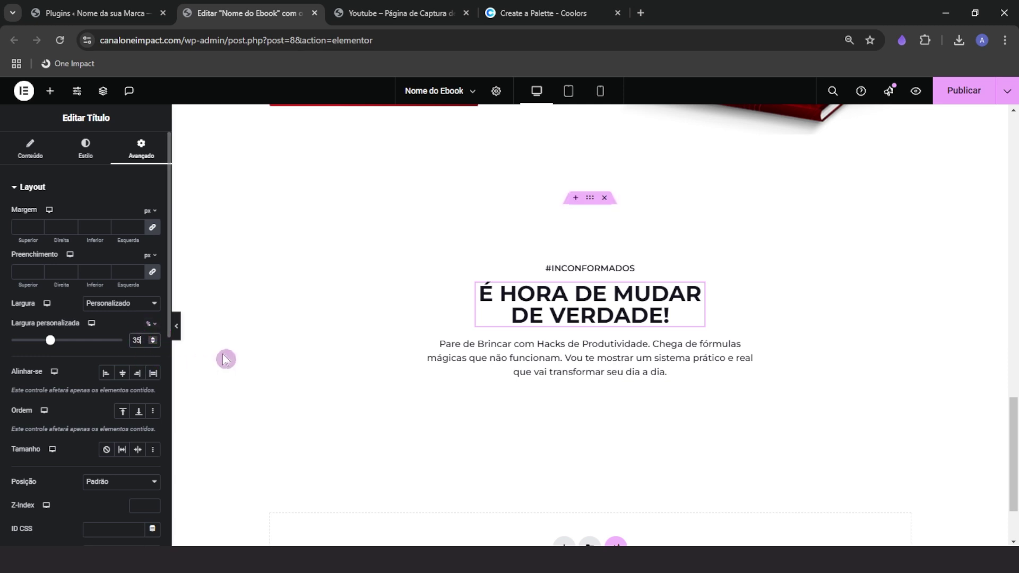
Make the #INCONFORMADOS label 20 px italic and bring up the container's background styling
left_click(596, 268)
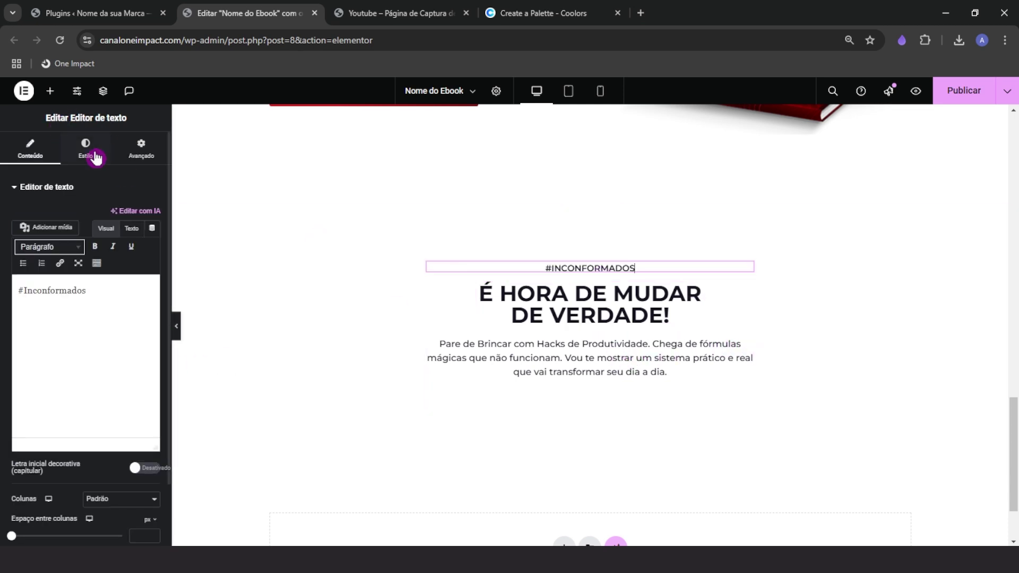
left_click(86, 149)
left_click(153, 263)
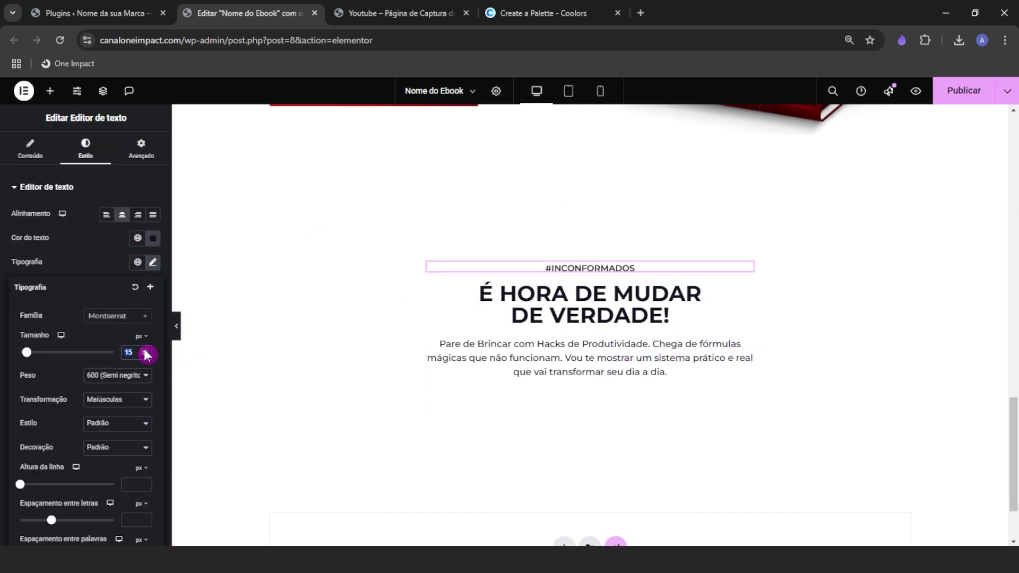
type("18")
left_click(144, 349)
left_click(144, 349)
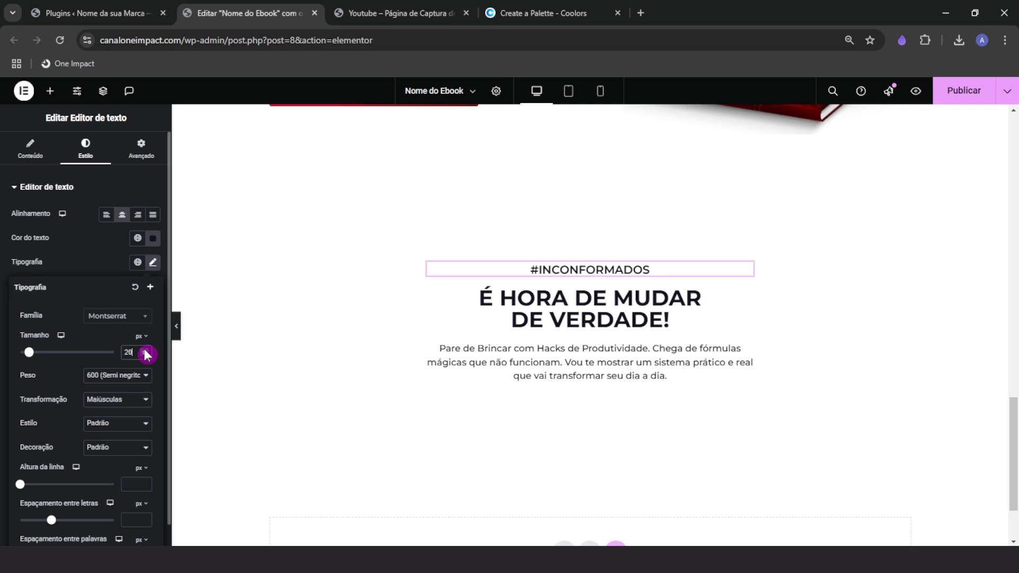
left_click(400, 13)
left_click(245, 11)
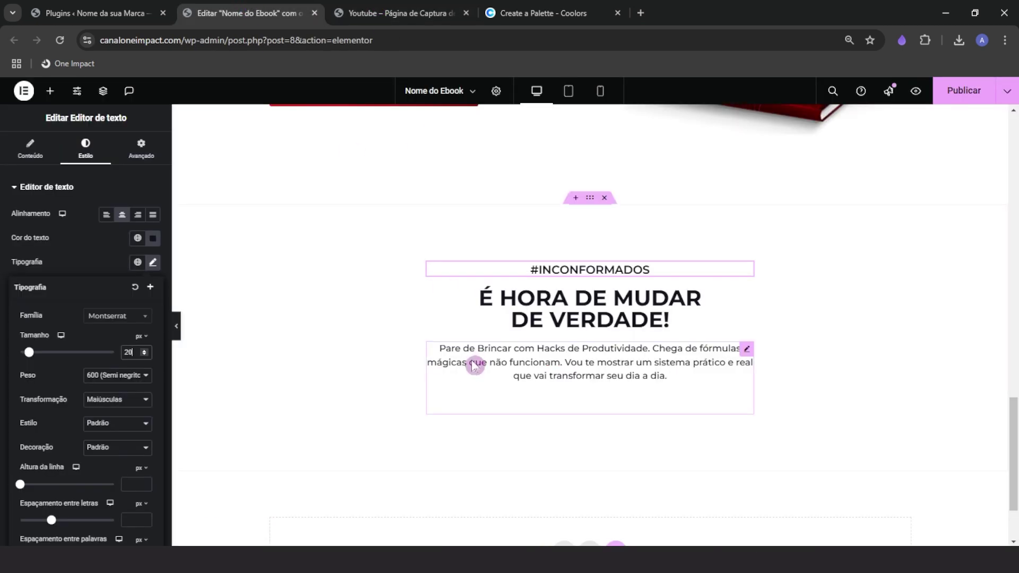
left_click(98, 423)
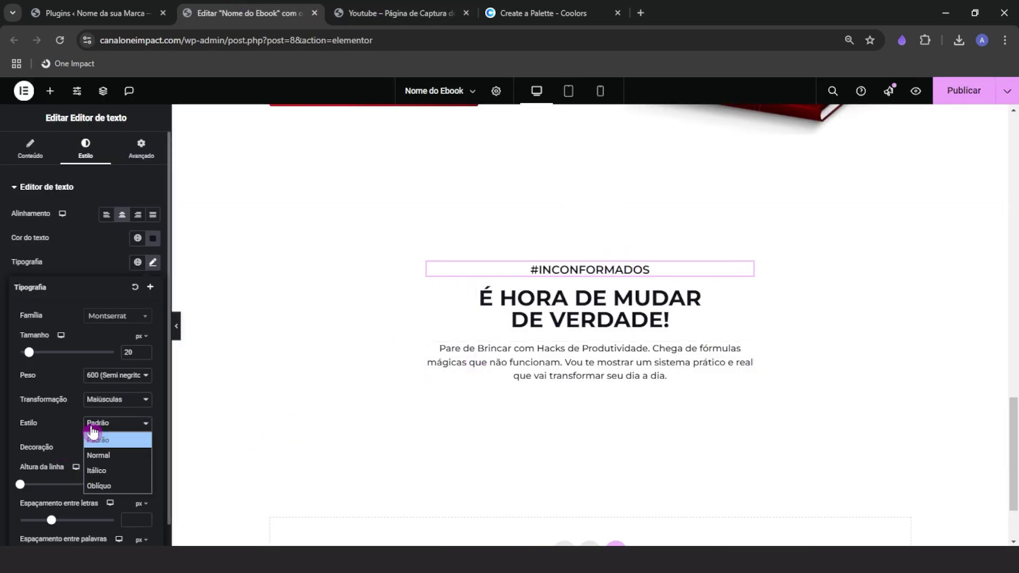
left_click(98, 472)
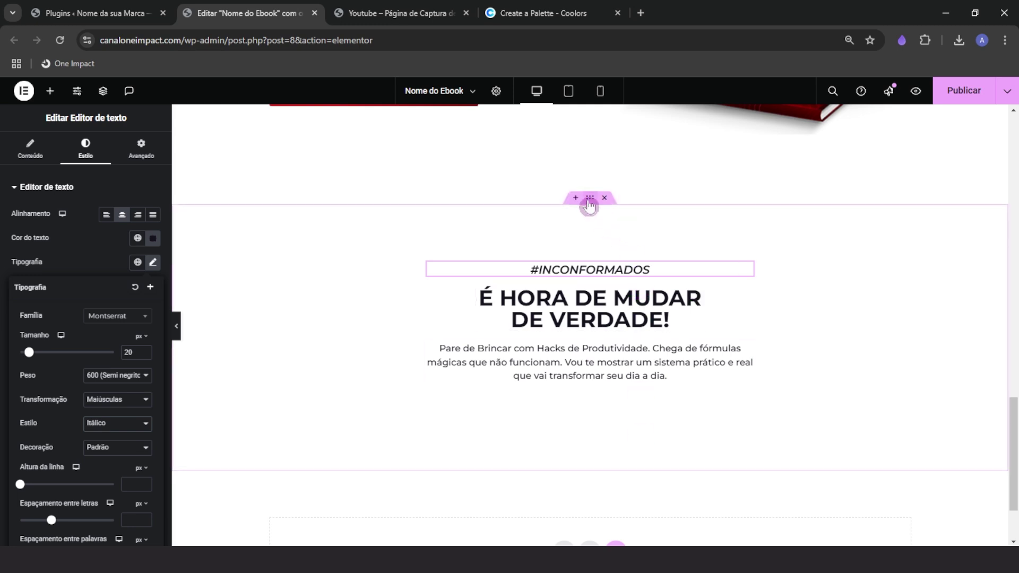
left_click(589, 205)
left_click(85, 157)
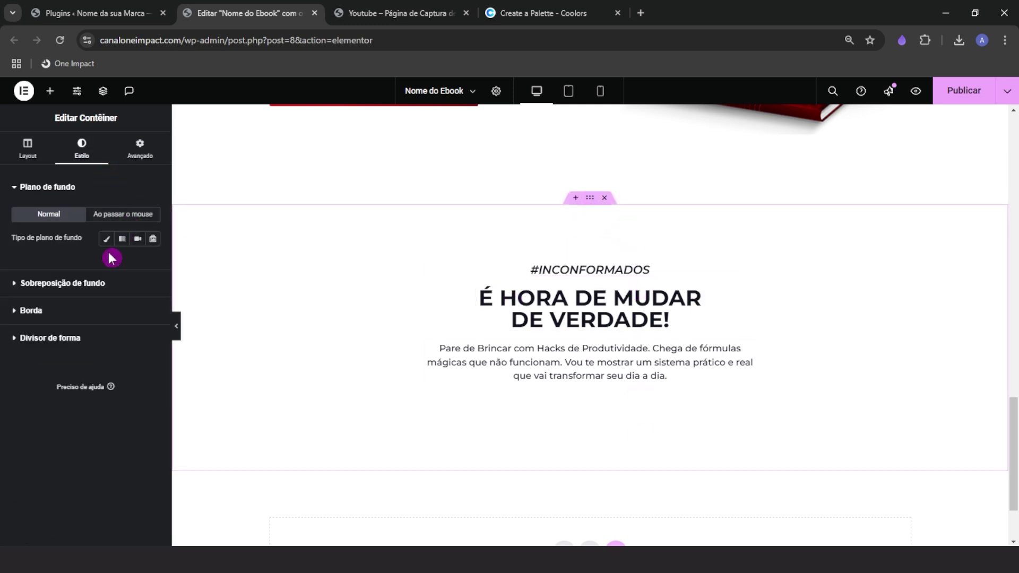
Set a classic background overlay using the uploaded dark streaked BG-2 image
left_click(430, 13)
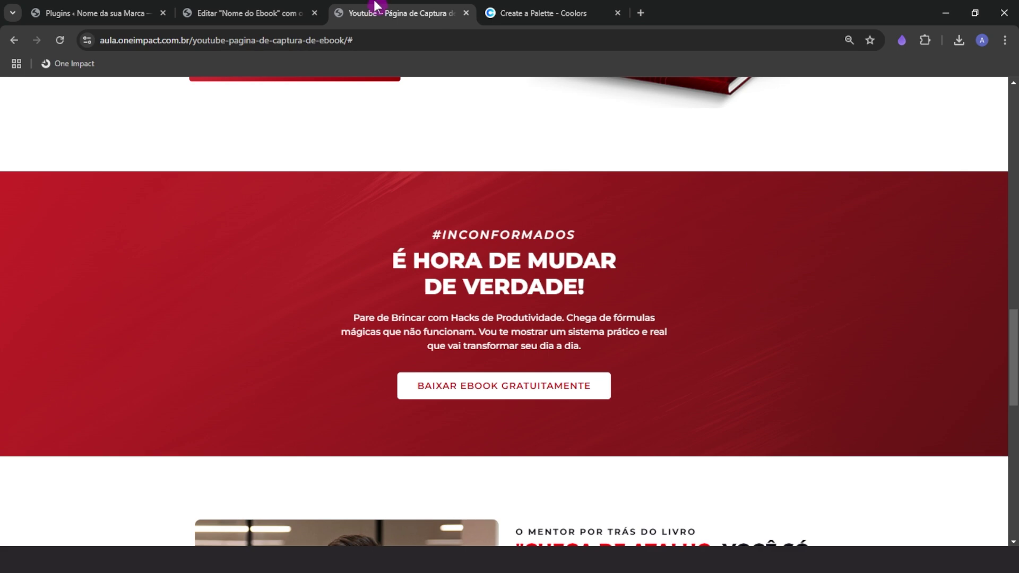
left_click(248, 6)
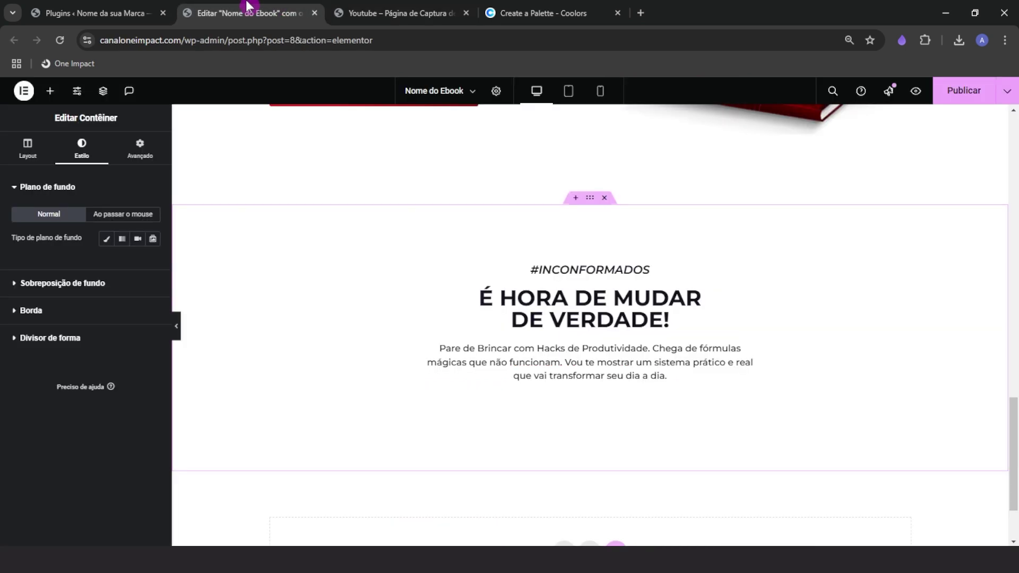
left_click(63, 284)
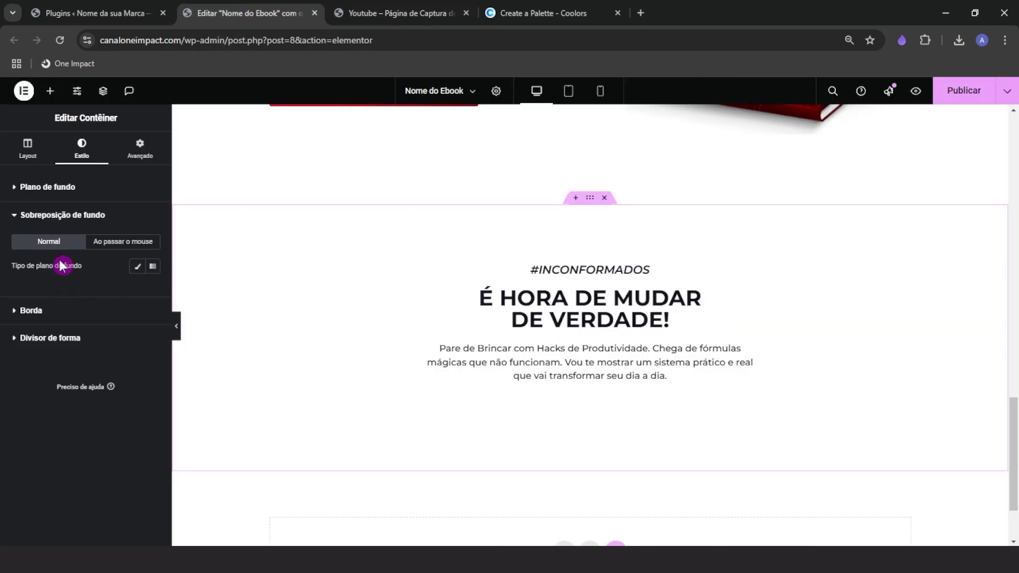
left_click(130, 271)
left_click(67, 352)
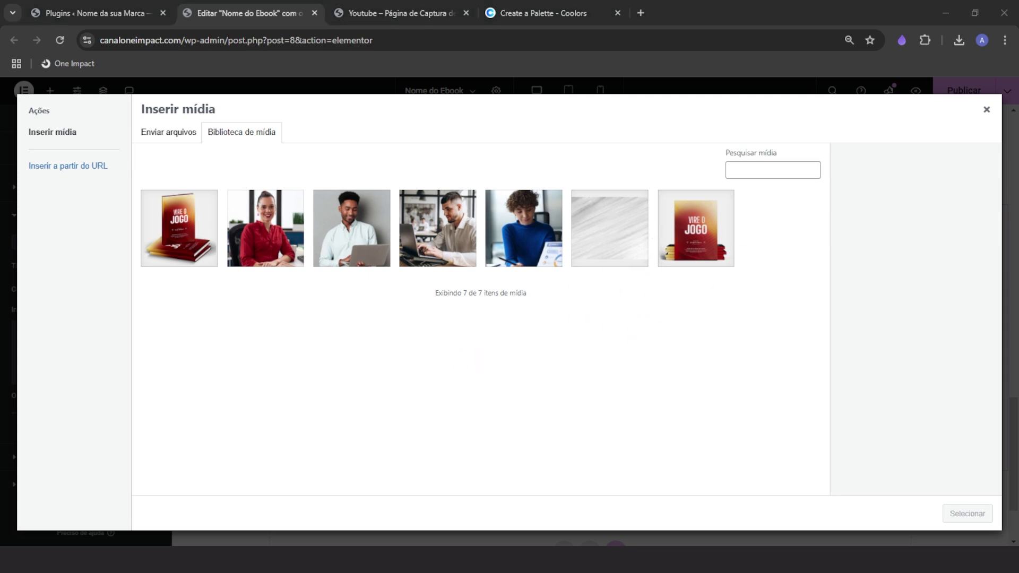
left_click_drag(1018, 133, 528, 108)
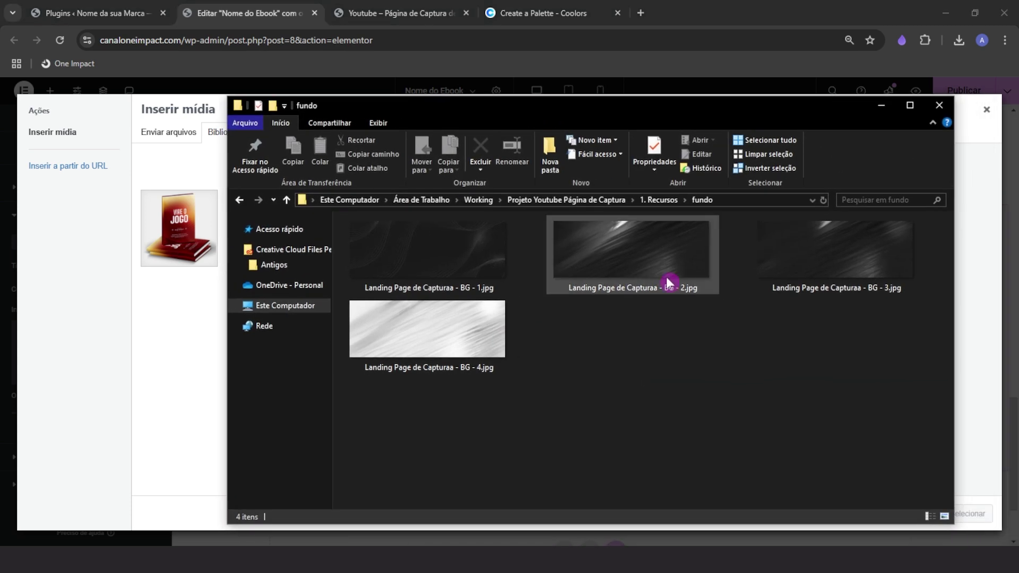
left_click_drag(669, 257, 185, 335)
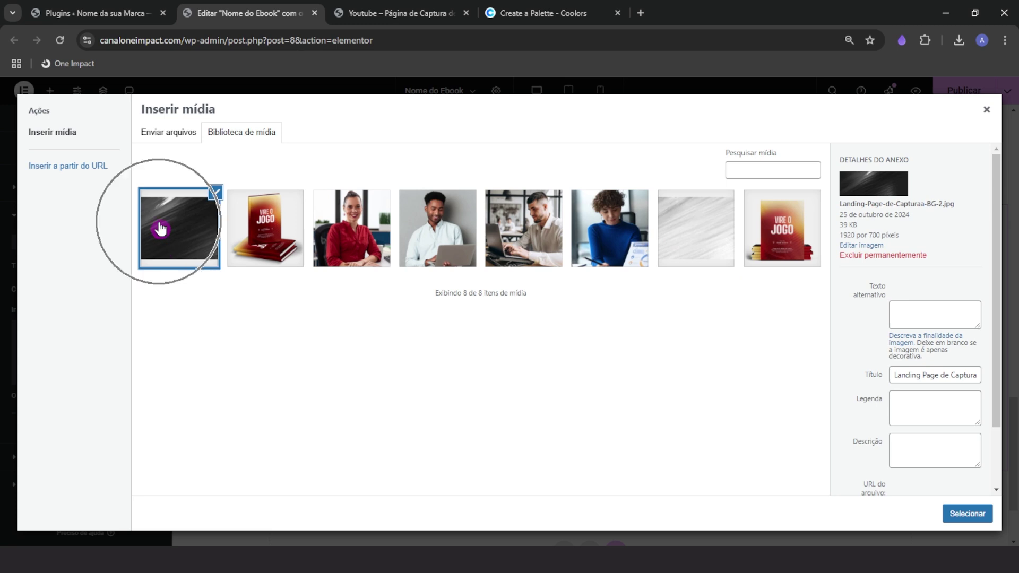
left_click(955, 514)
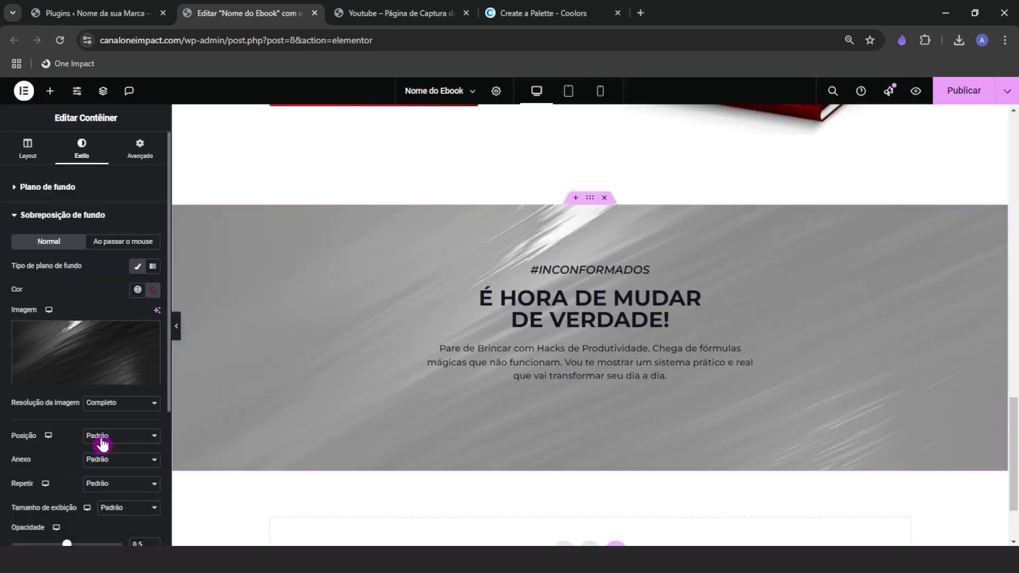
Position the overlay centred, no-repeat, cover size, with Overlay blend mode
left_click(100, 439)
left_click(99, 293)
left_click(97, 464)
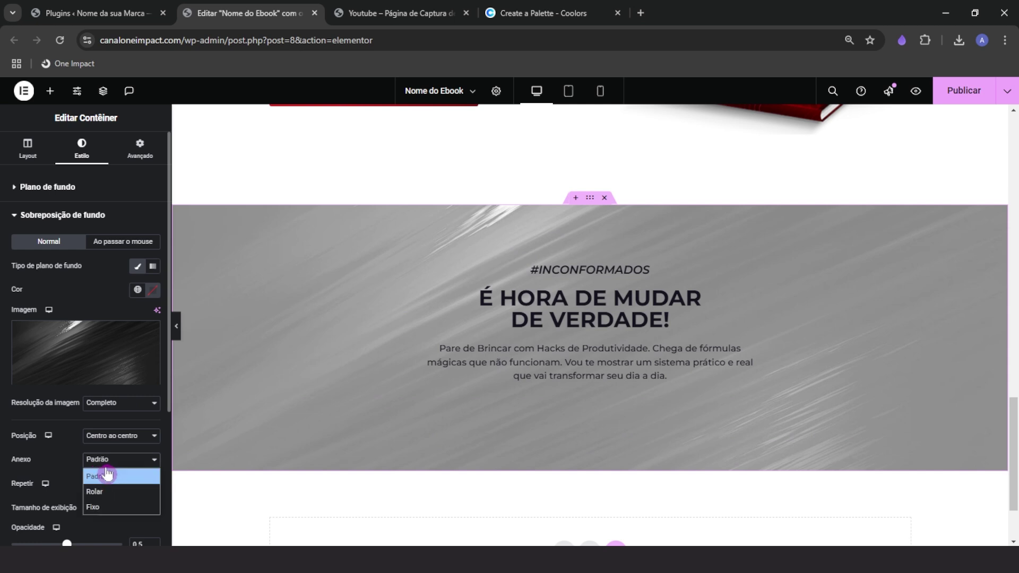
left_click(105, 473)
left_click(105, 485)
left_click(109, 423)
left_click(109, 507)
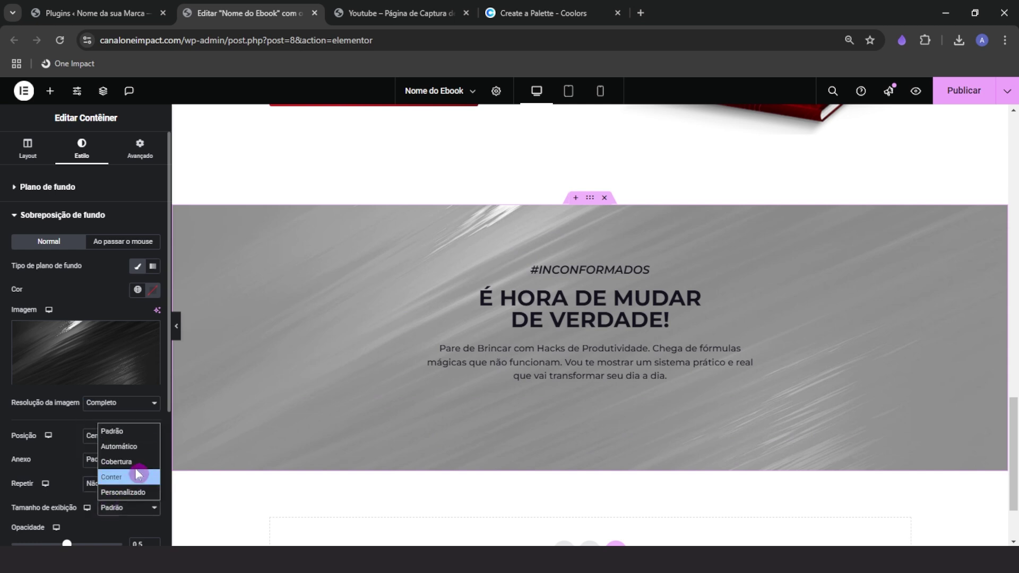
left_click(131, 460)
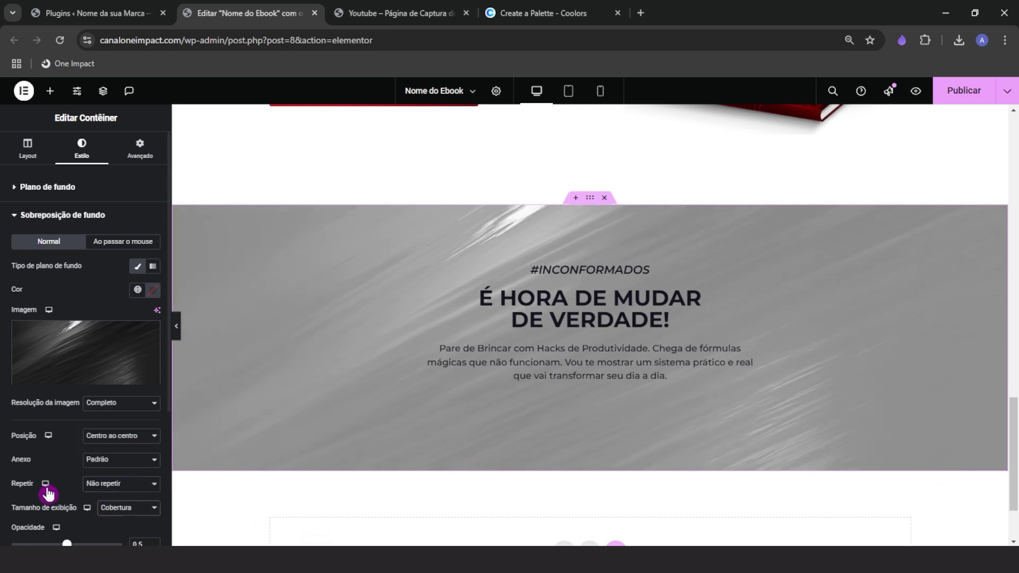
scroll(37, 480, "down", 1)
left_click(142, 536)
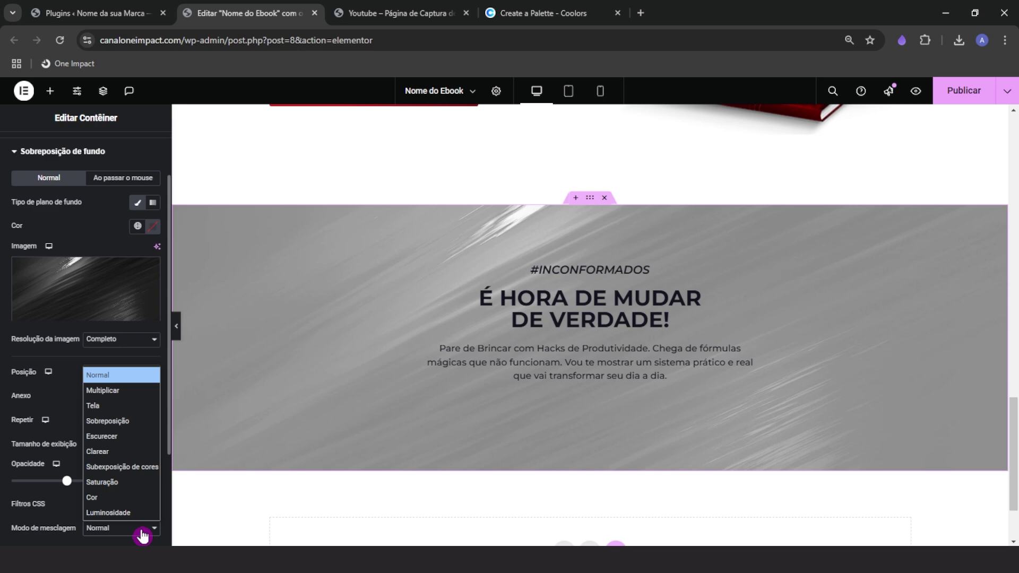
left_click(120, 428)
scroll(82, 281, "up", 1)
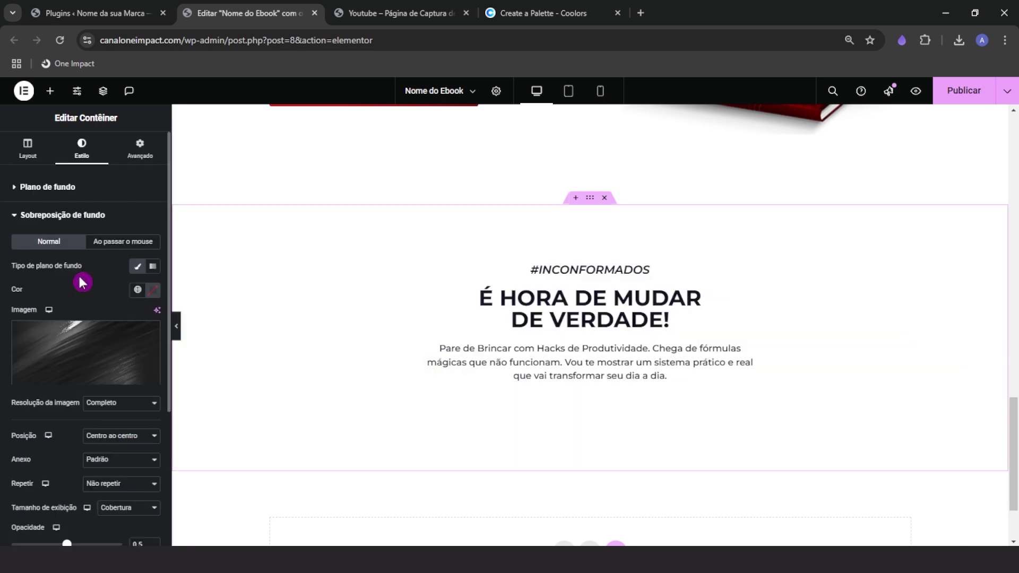
left_click(69, 188)
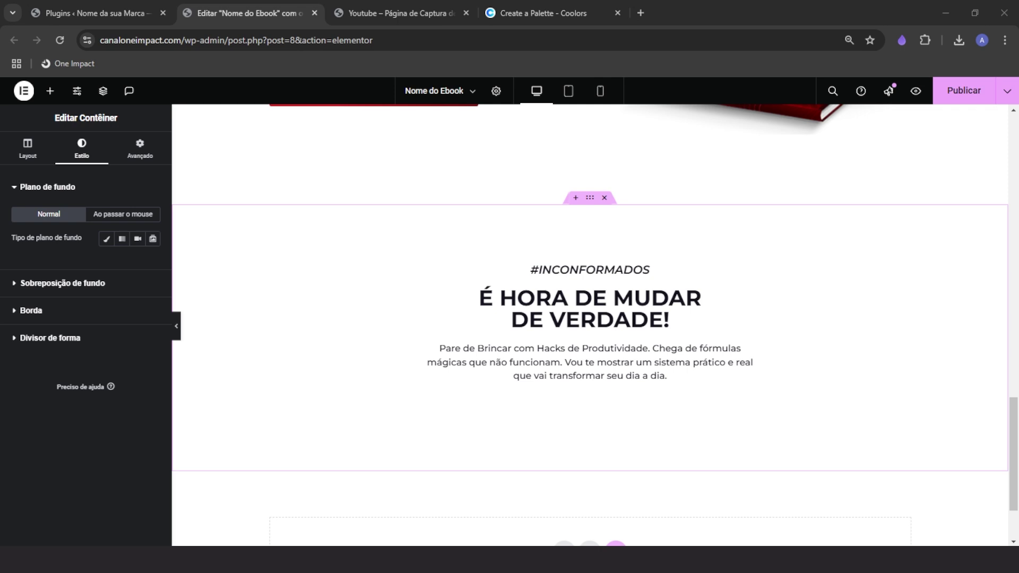
Give the section a red linear gradient background angled at 260°
left_click(106, 238)
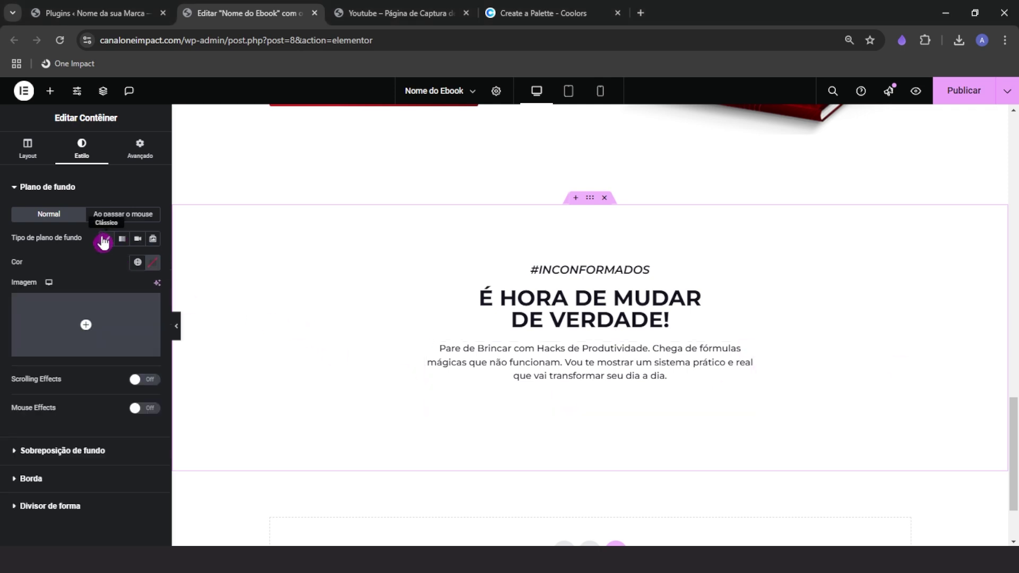
left_click(153, 262)
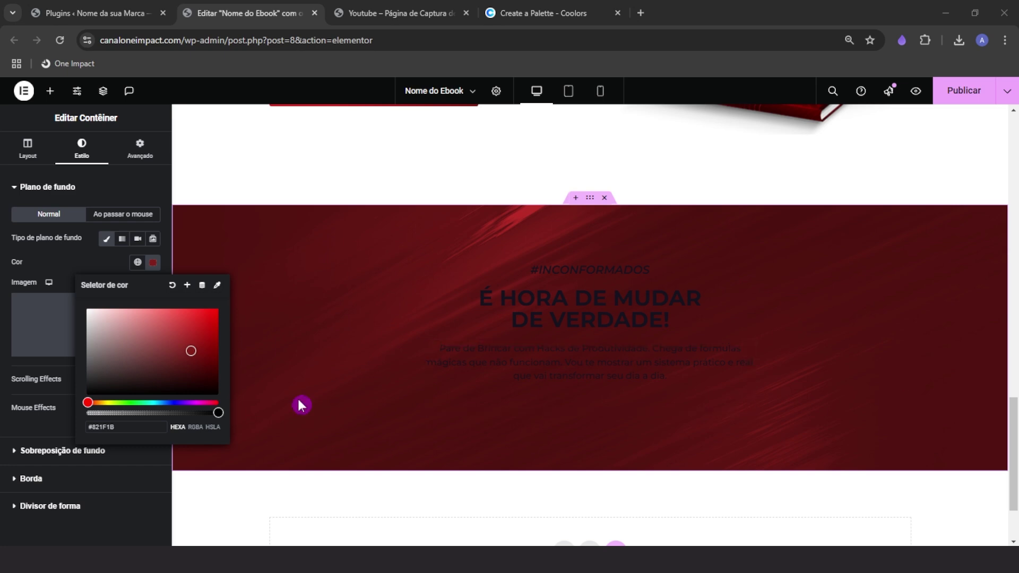
left_click(110, 281)
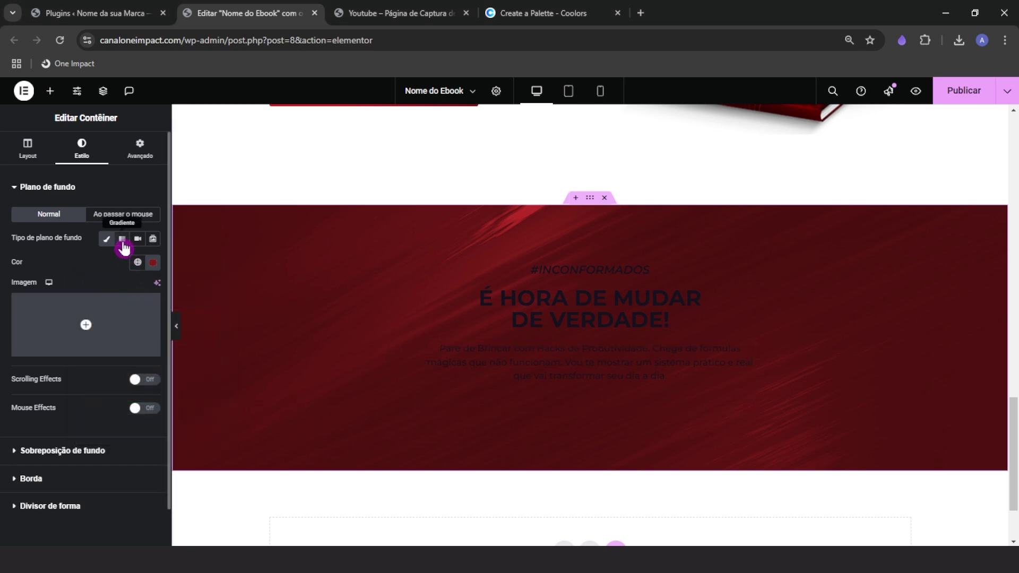
left_click(122, 238)
left_click(153, 389)
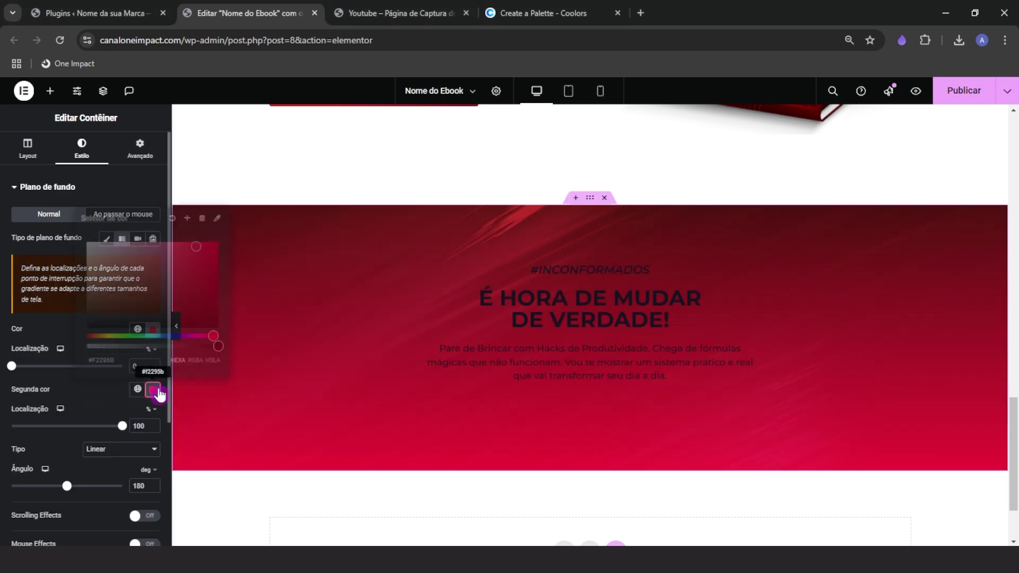
left_click(59, 327)
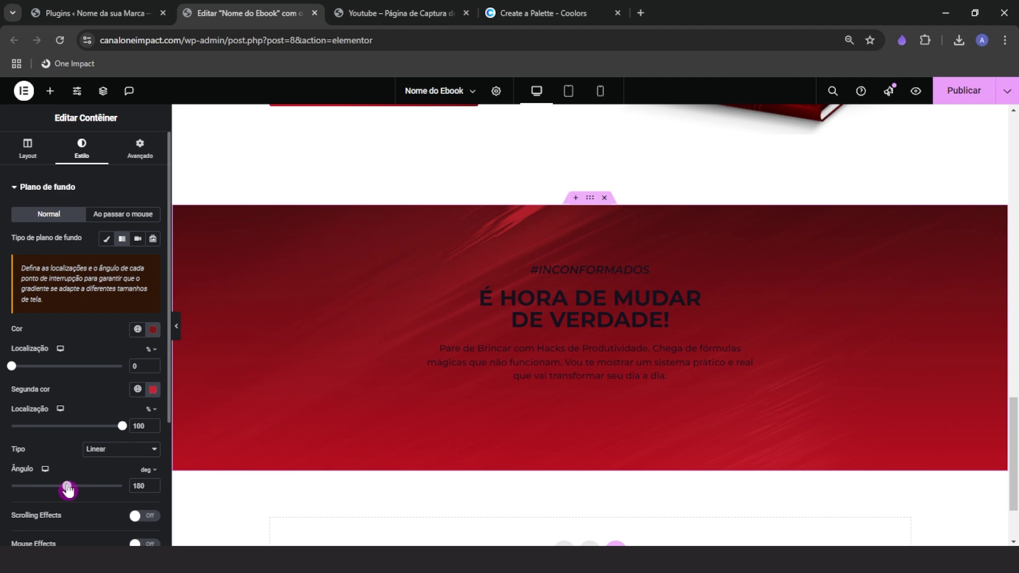
left_click_drag(68, 488, 90, 483)
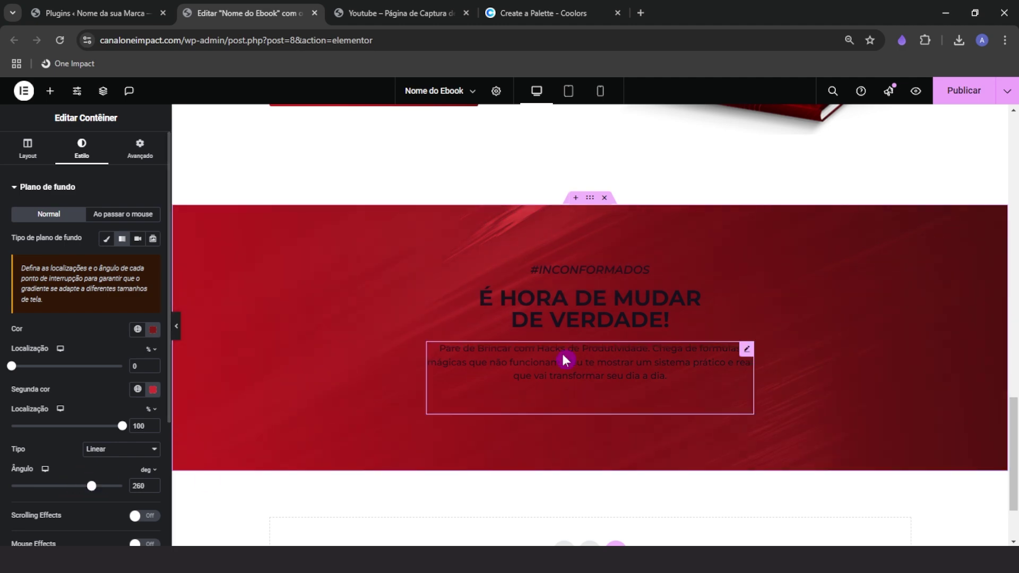
Raise the streaked background overlay's opacity to 0.7
scroll(67, 469, "down", 1)
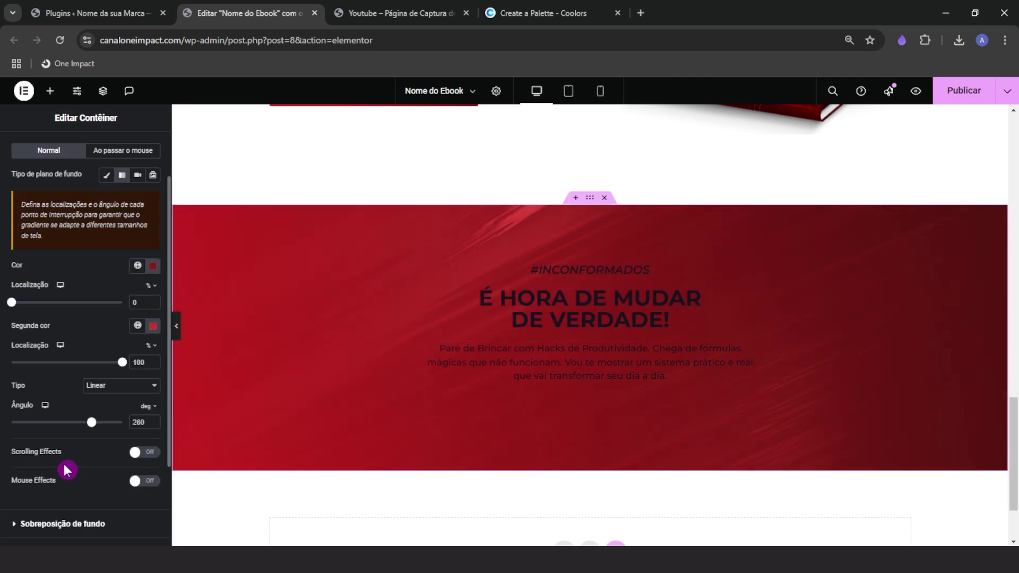
left_click(48, 522)
scroll(93, 483, "down", 2)
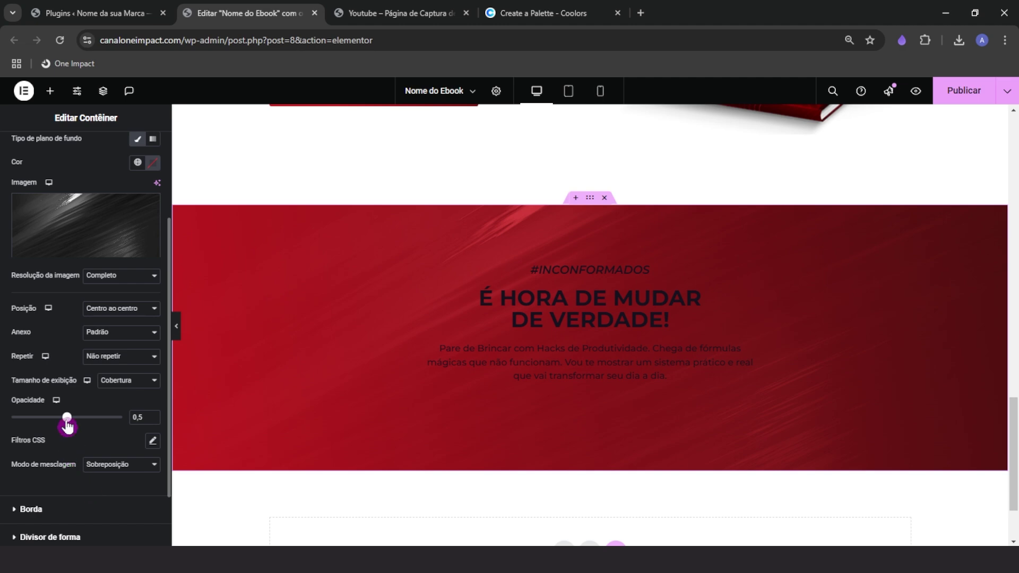
left_click_drag(33, 424, 93, 422)
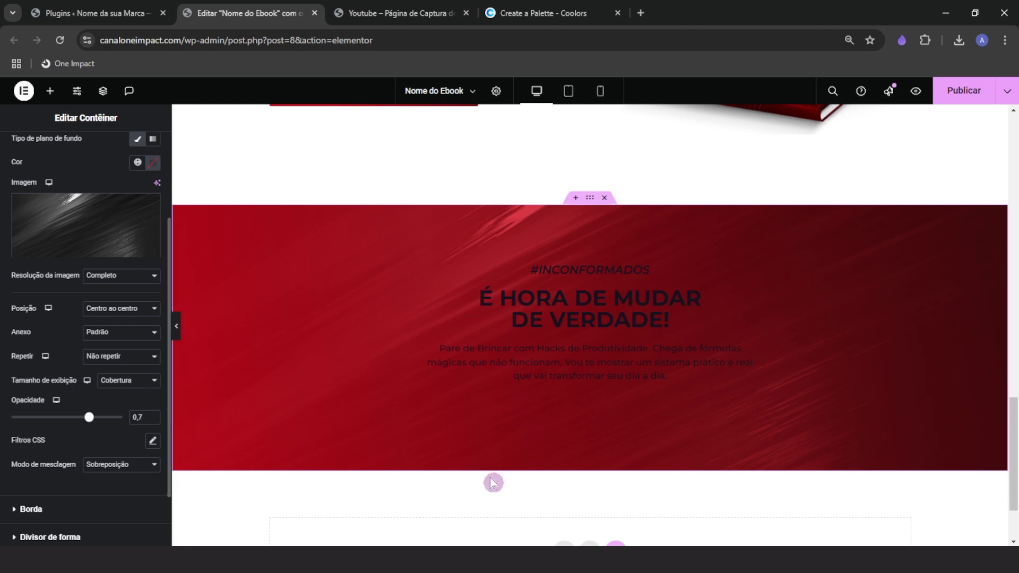
Set the 'É HORA DE MUDAR DE VERDADE!' headline colour to near-white #F3F1FF
left_click(552, 299)
left_click(133, 158)
left_click(87, 151)
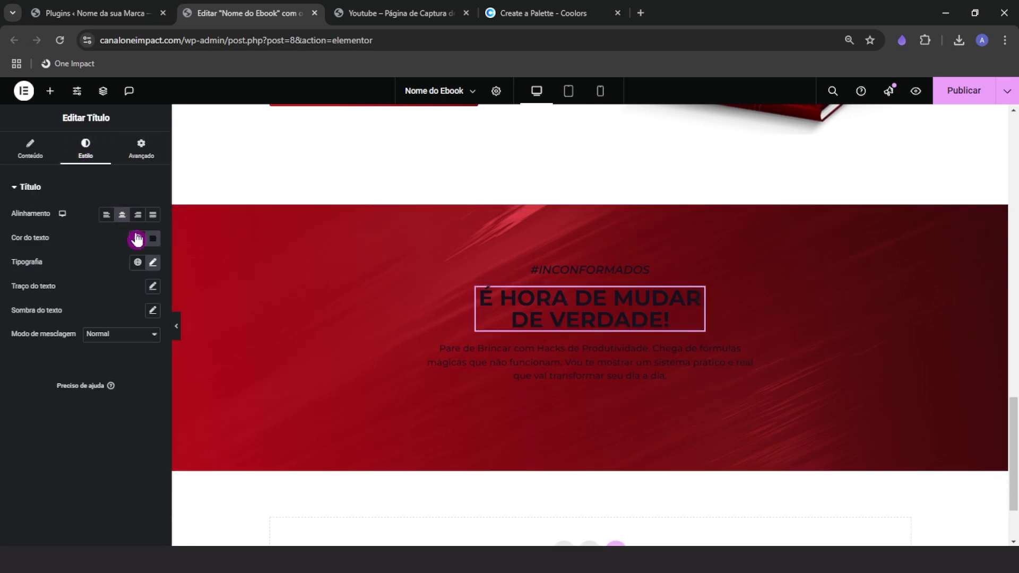
left_click(152, 239)
type("#F3F1FF")
Make the paragraph below the headline white
left_click(537, 357)
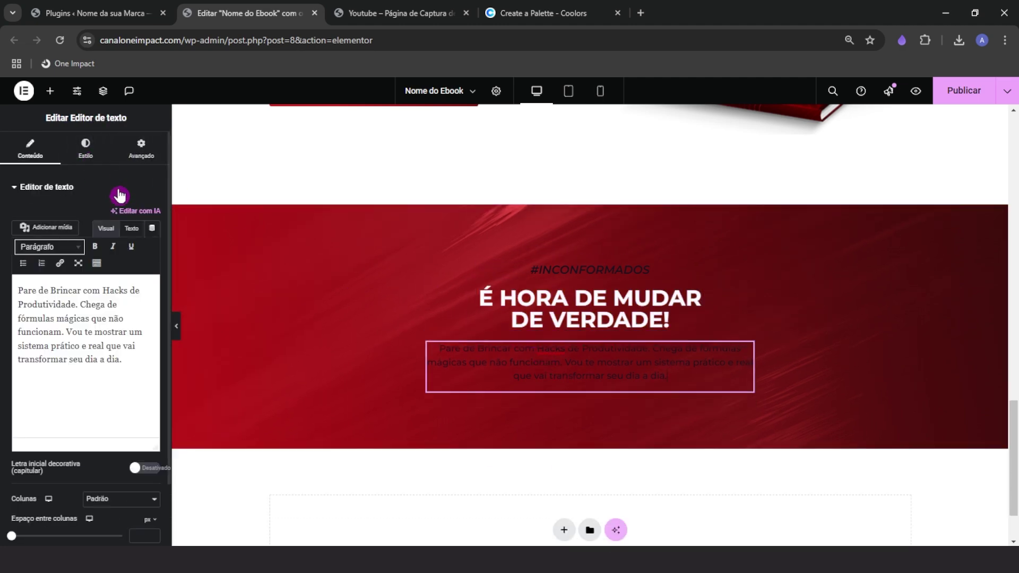
left_click(94, 151)
left_click(152, 257)
left_click(152, 239)
left_click_drag(150, 296, 40, 221)
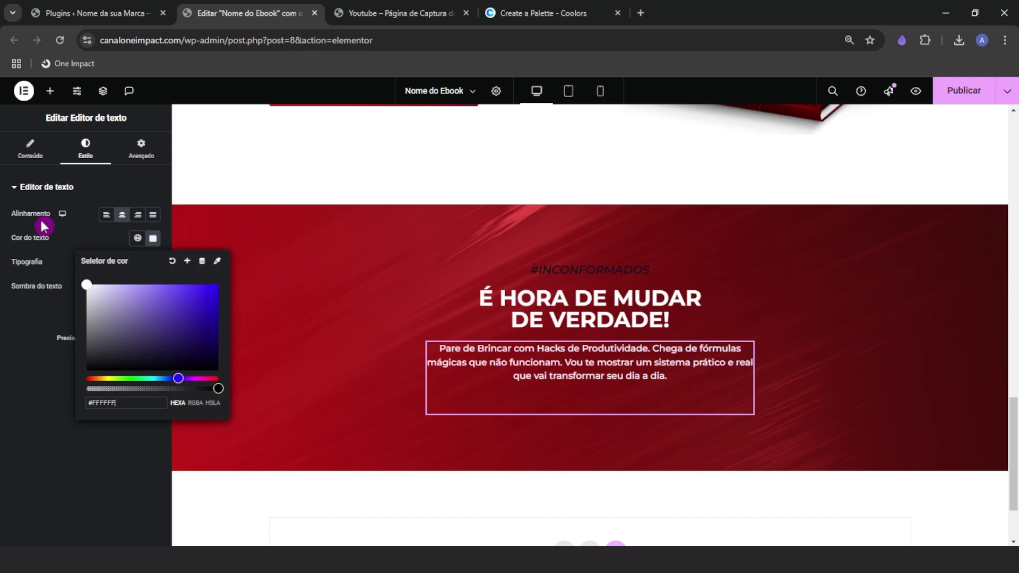
Make the #INCONFORMADOS tagline white
left_click(583, 265)
left_click(153, 239)
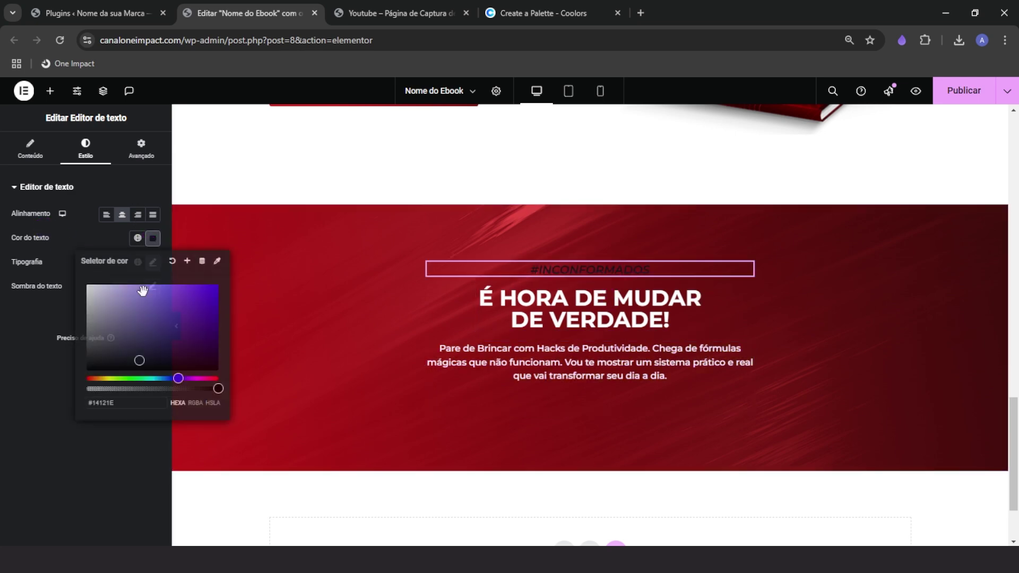
left_click_drag(141, 291, 35, 231)
left_click(35, 231)
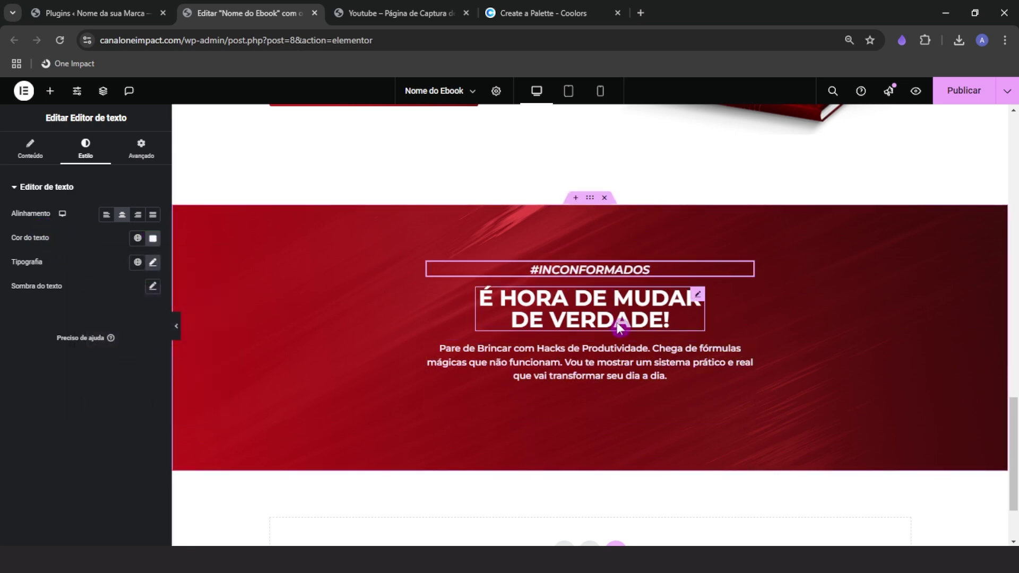
Delete the paragraph's empty trailing line and compare the section with the reference page
left_click(586, 380)
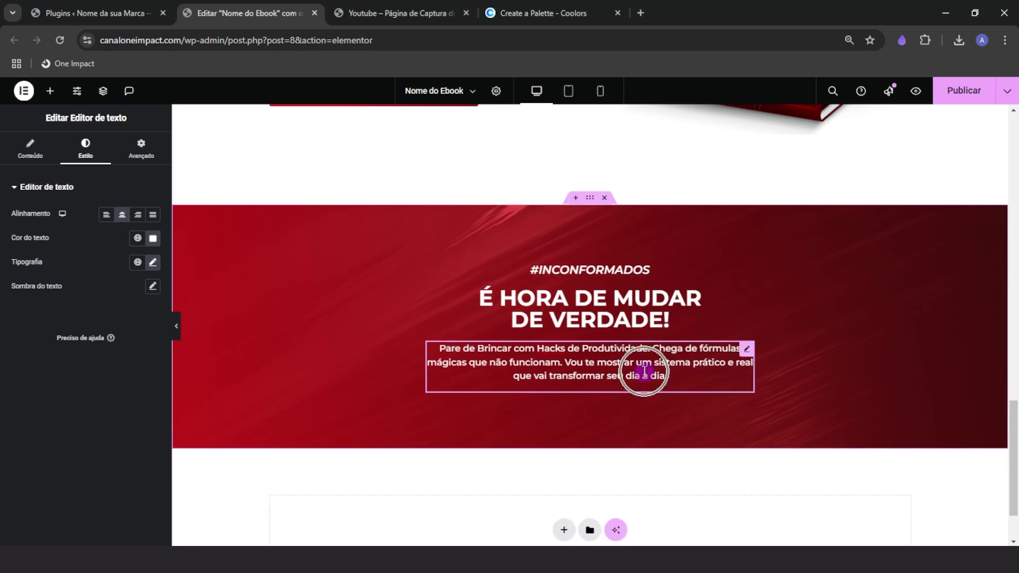
left_click(43, 157)
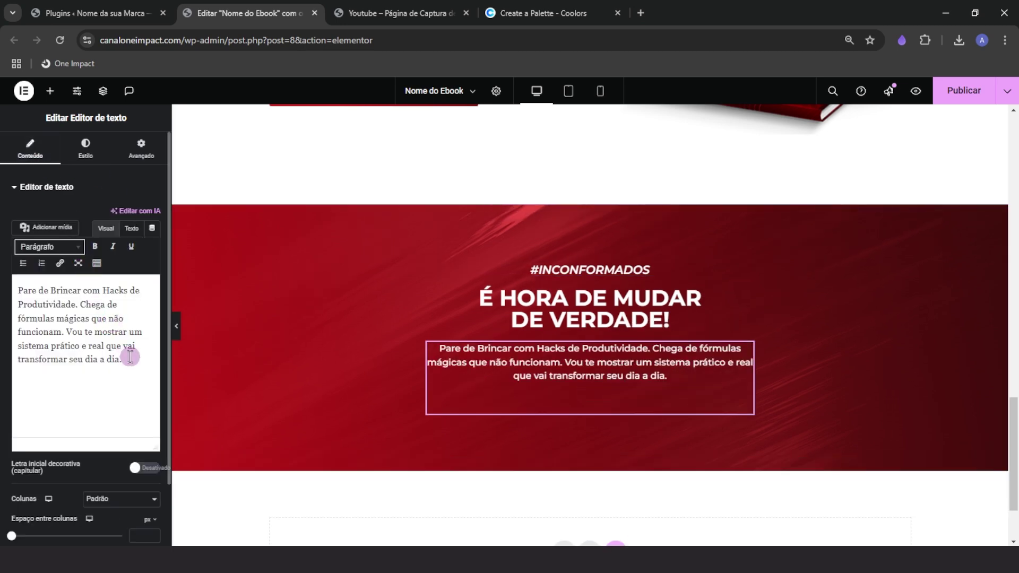
left_click(133, 355)
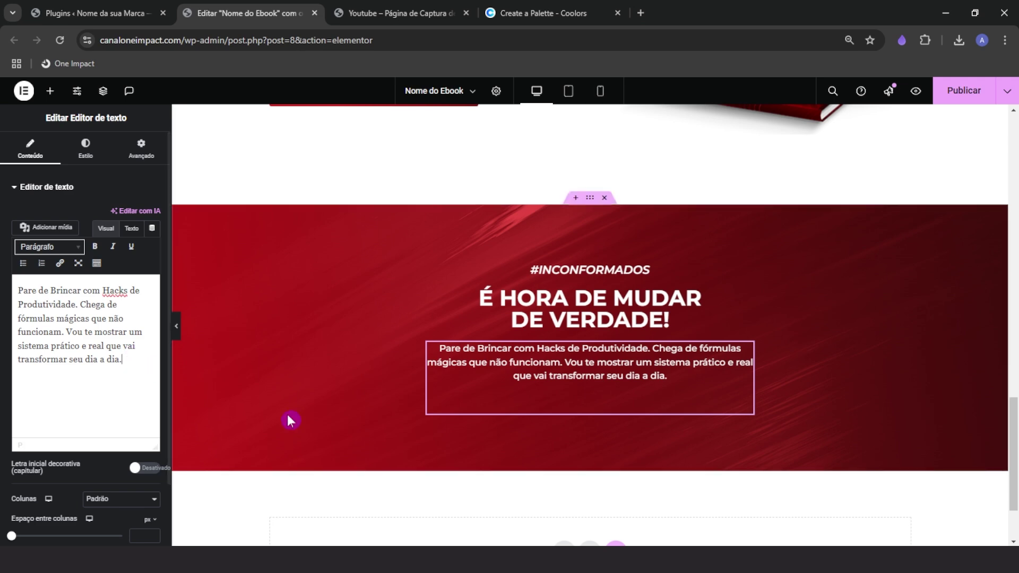
key("BackSpace")
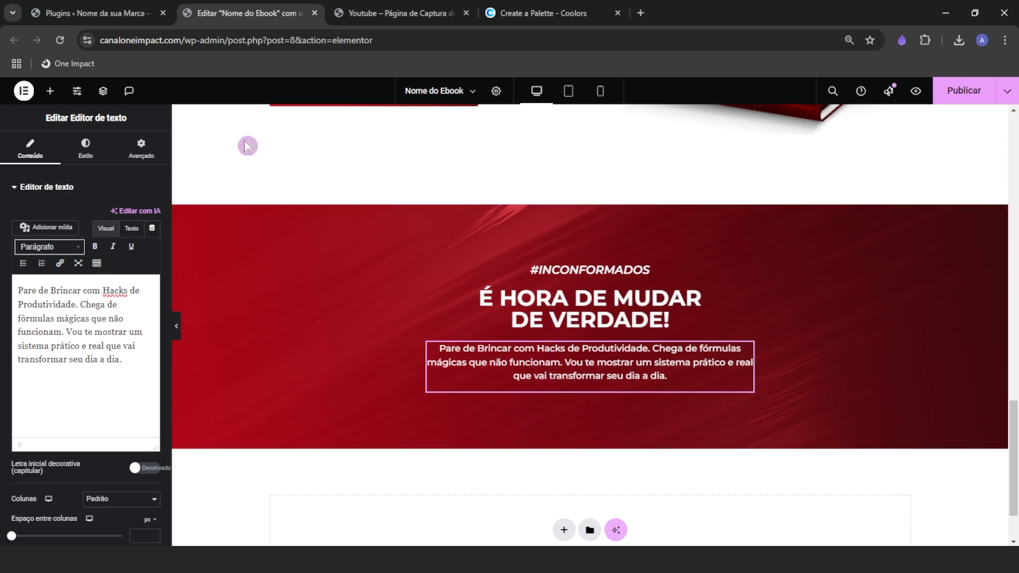
left_click(387, 6)
left_click(289, 9)
Copy the hero's download button and paste it below the red section's paragraph
scroll(342, 170, "up", 2)
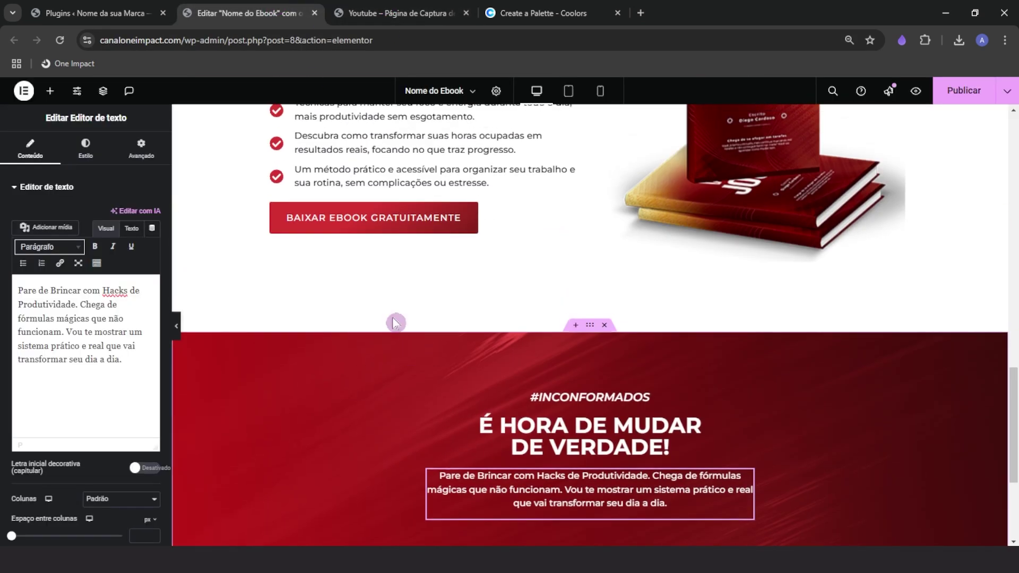
right_click(358, 209)
left_click(397, 273)
scroll(417, 358, "down", 3)
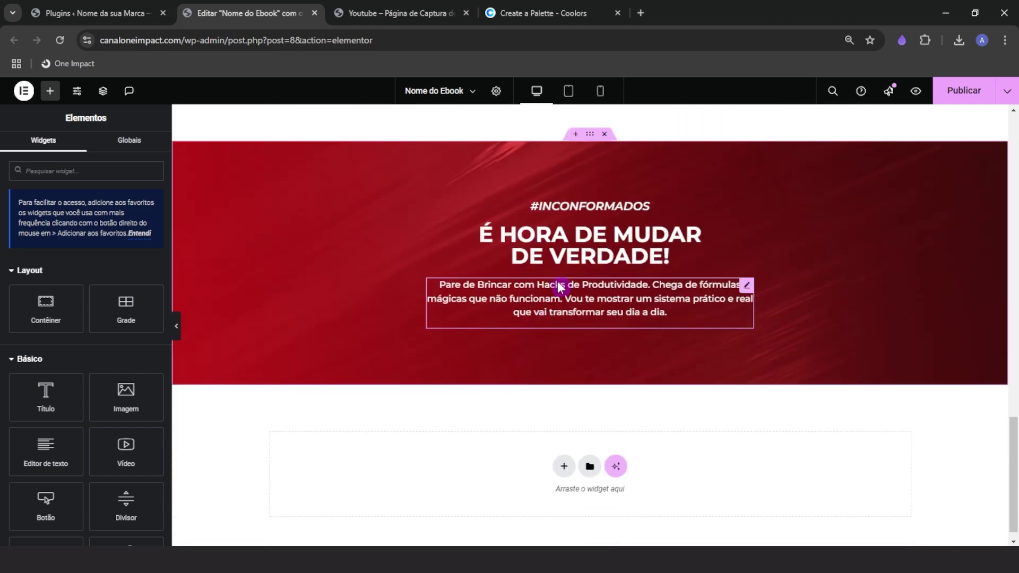
right_click(555, 279)
left_click(582, 362)
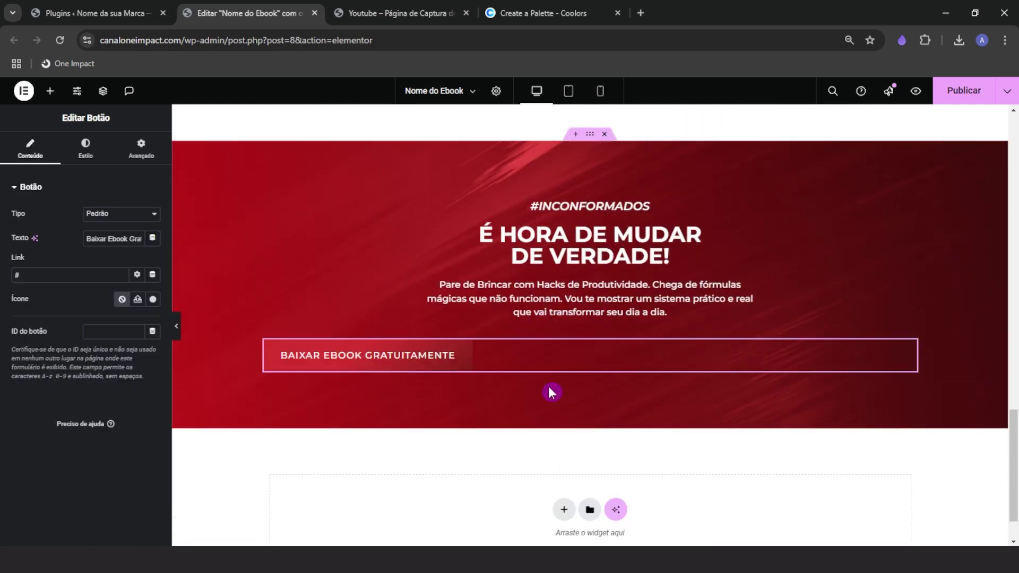
Centre the new button and give it a solid white background
left_click(85, 148)
left_click(125, 216)
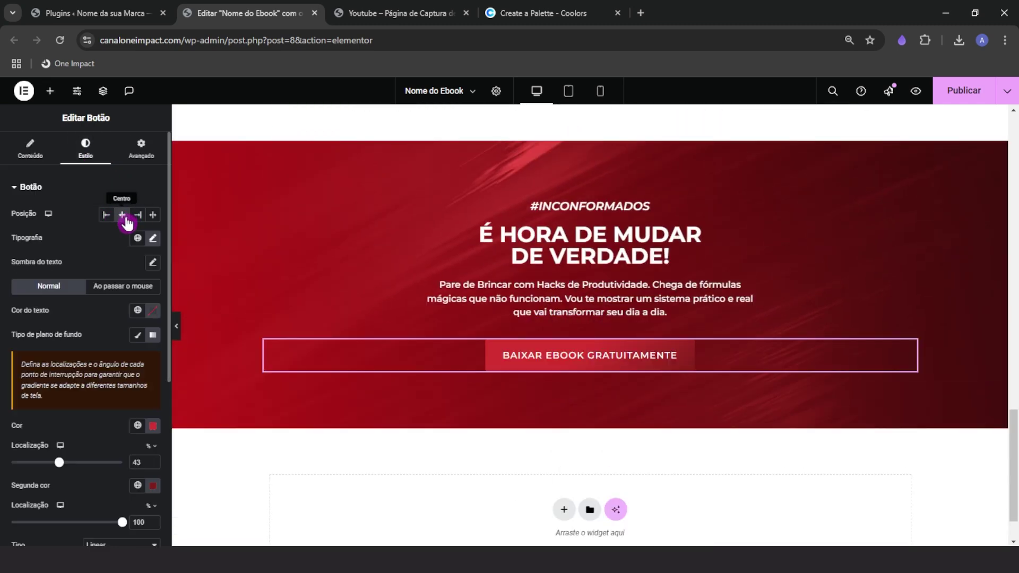
scroll(133, 444, "down", 1)
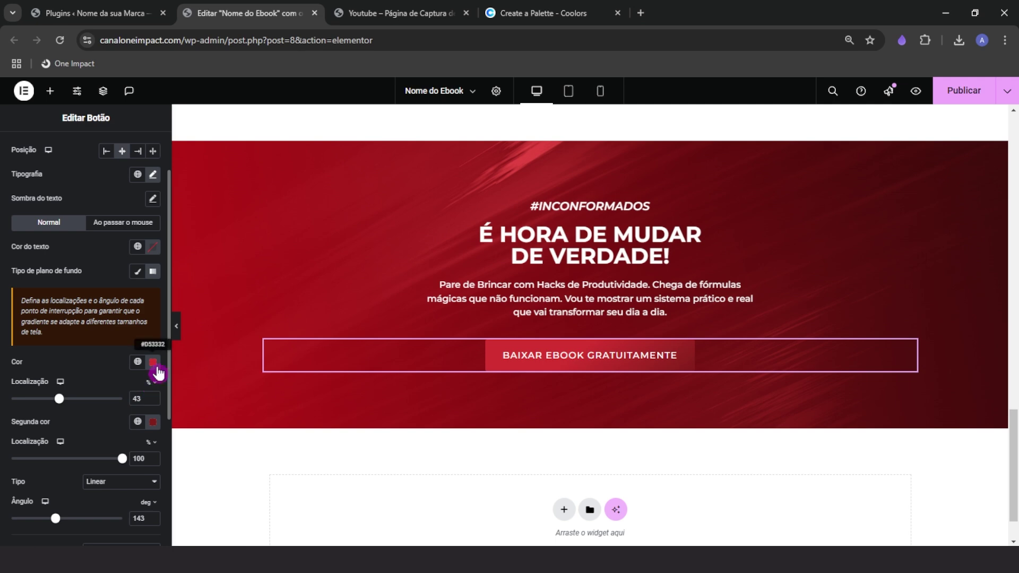
left_click(153, 362)
left_click(138, 272)
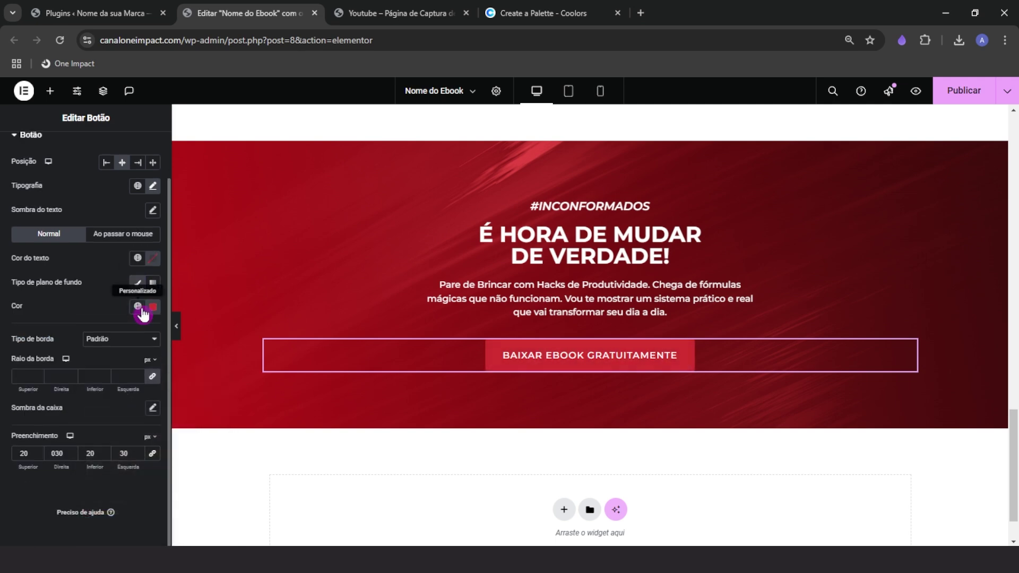
left_click(144, 312)
left_click(87, 335)
left_click(106, 288)
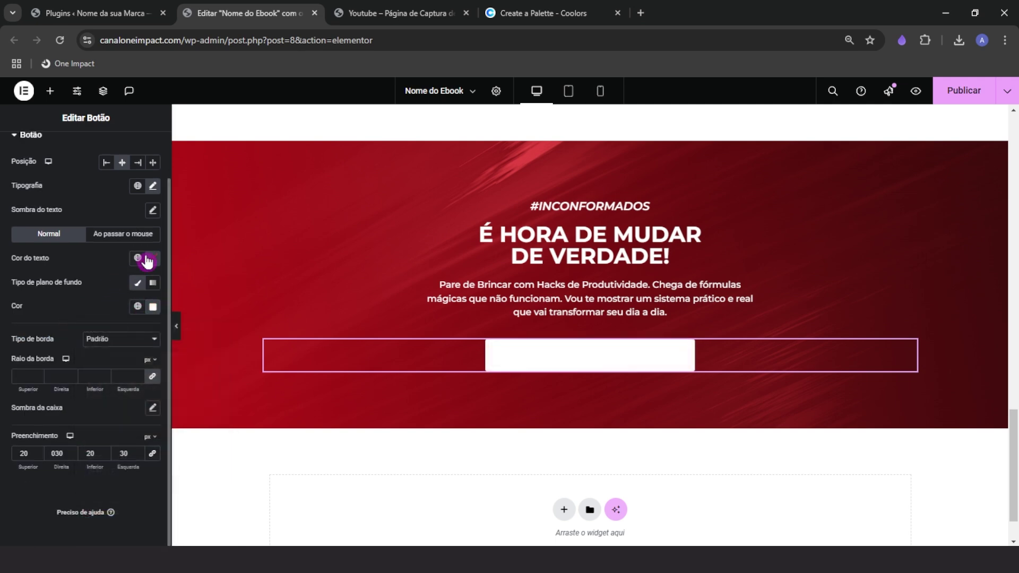
Set the button text colour to the original download button's red, sampled from the page
left_click(152, 259)
left_click(217, 281)
scroll(446, 386, "up", 2)
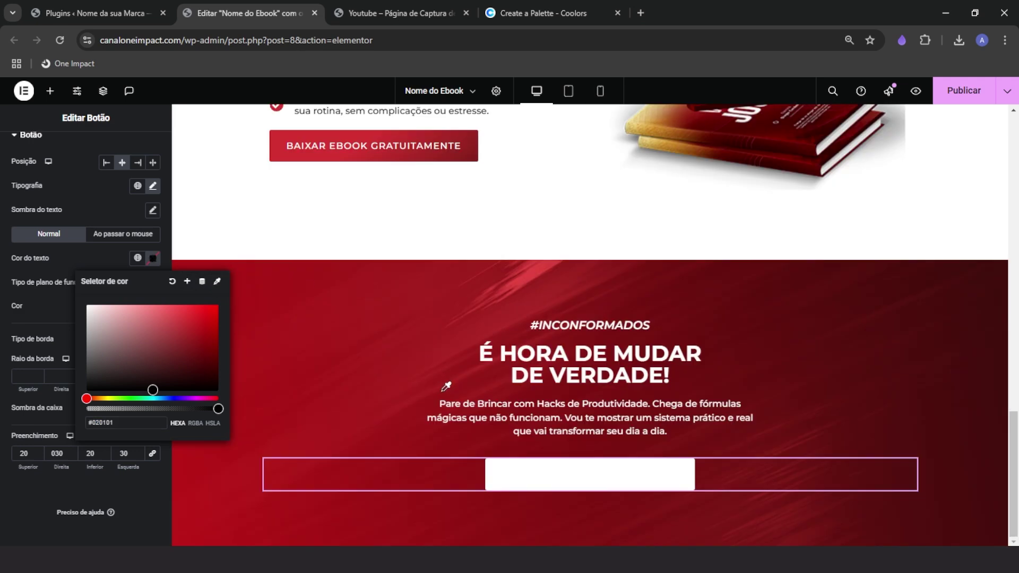
left_click(382, 153)
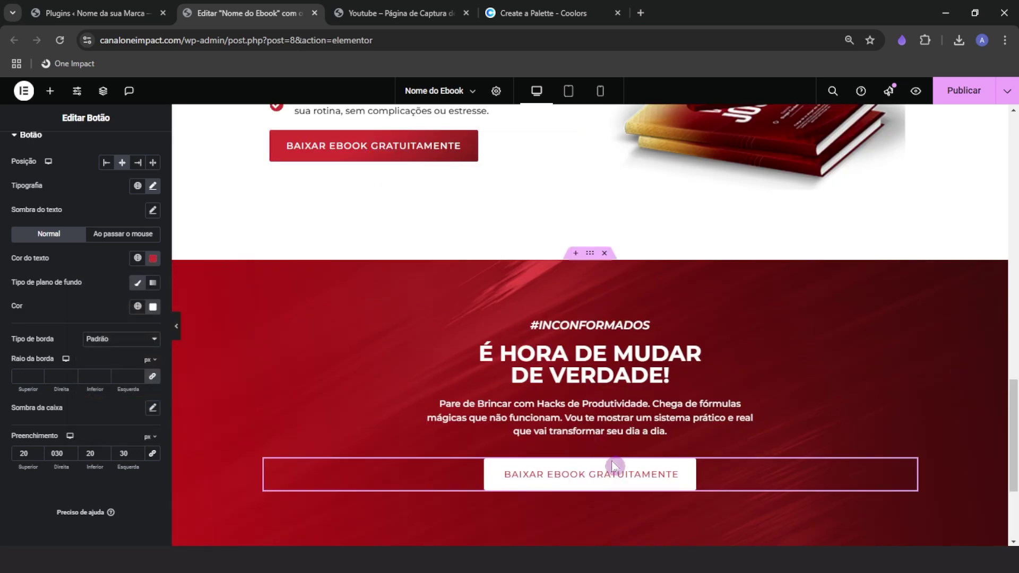
scroll(420, 462, "down", 1)
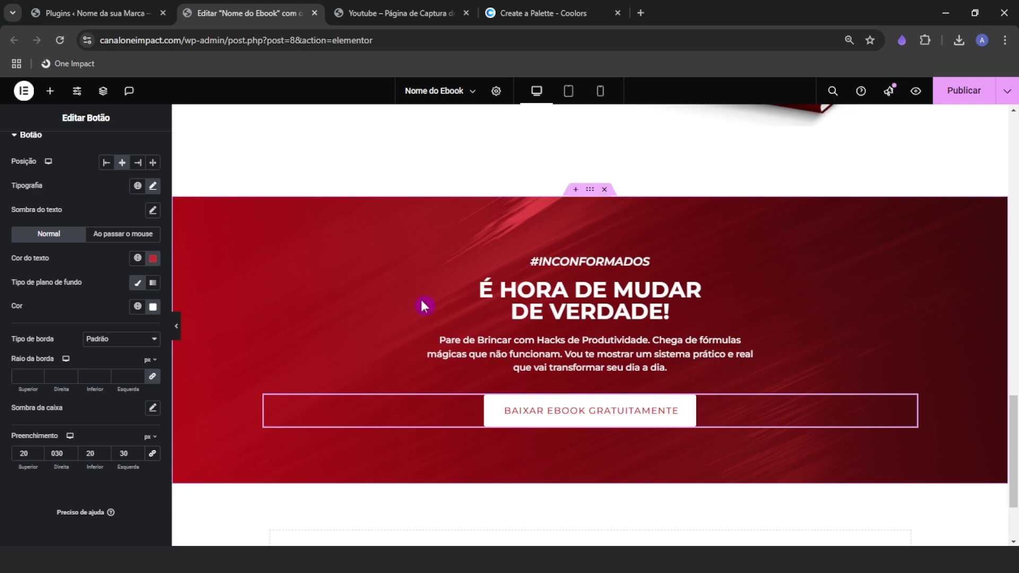
Set the button font weight to 600 and its custom width to 50%
left_click(153, 187)
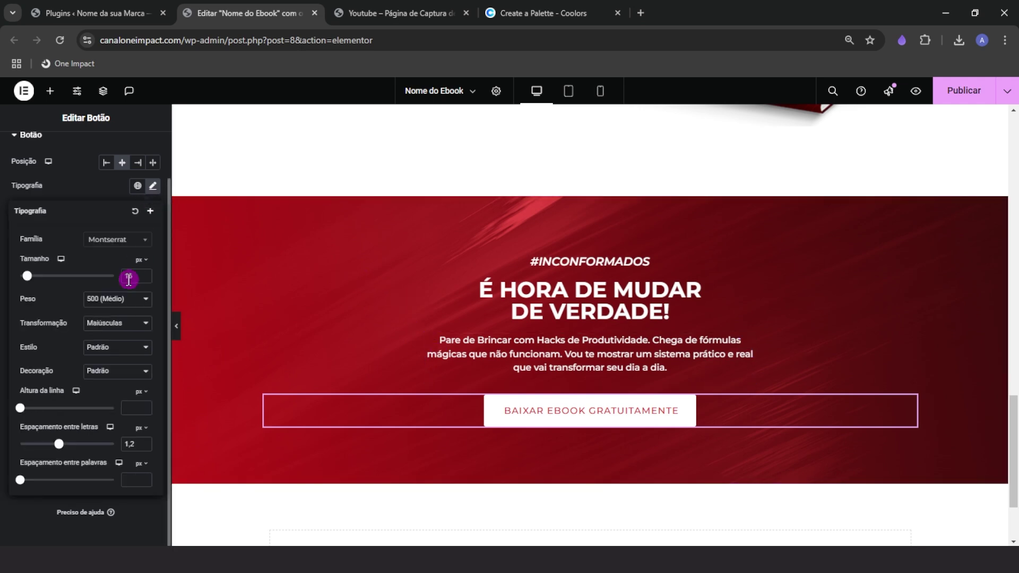
left_click(111, 300)
left_click(108, 393)
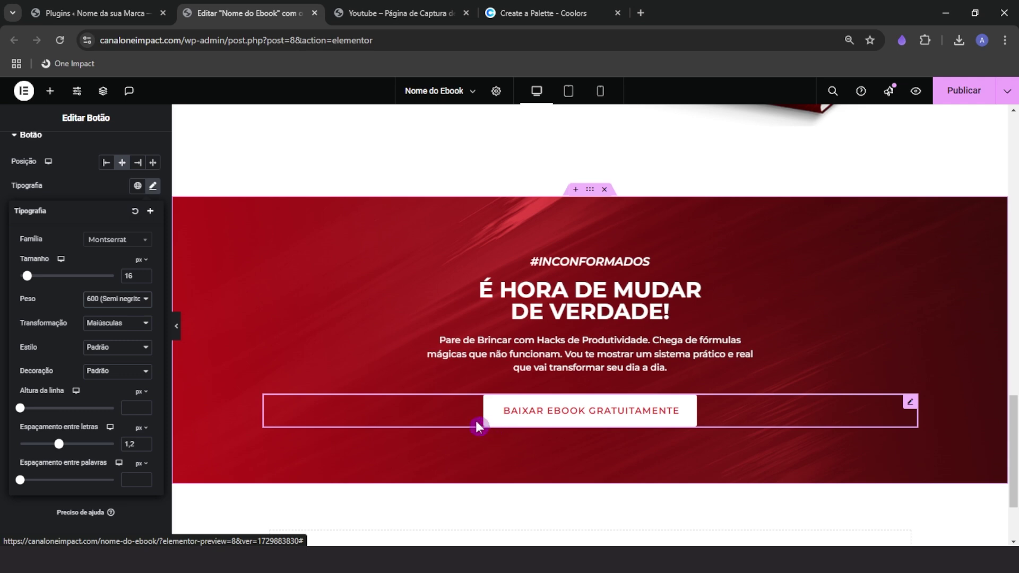
left_click(77, 193)
scroll(109, 234, "up", 2)
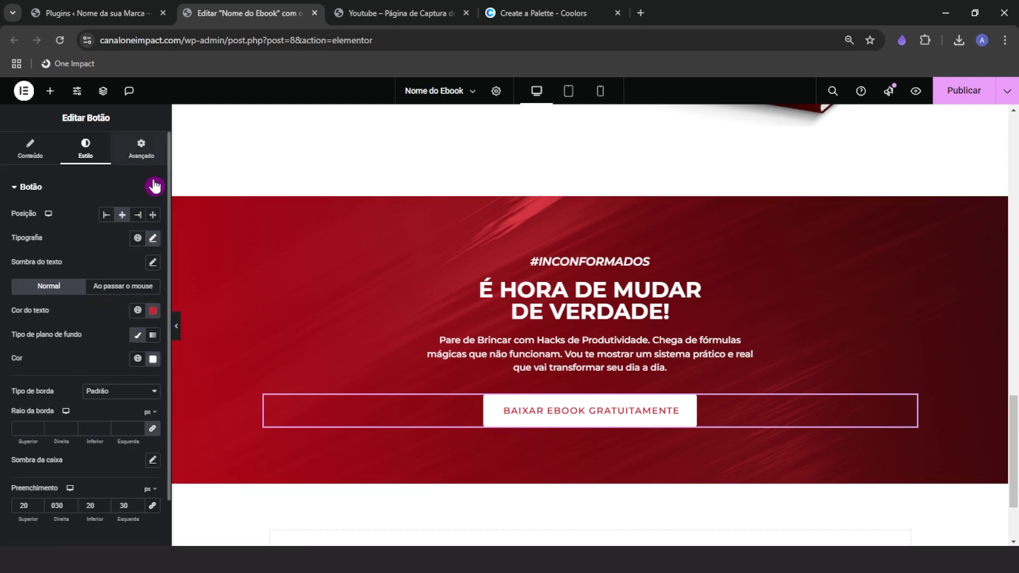
left_click(141, 148)
left_click_drag(118, 336, 66, 343)
Compare with the live reference page, then collapse the editing panel to preview the red section
scroll(370, 412, "down", 1)
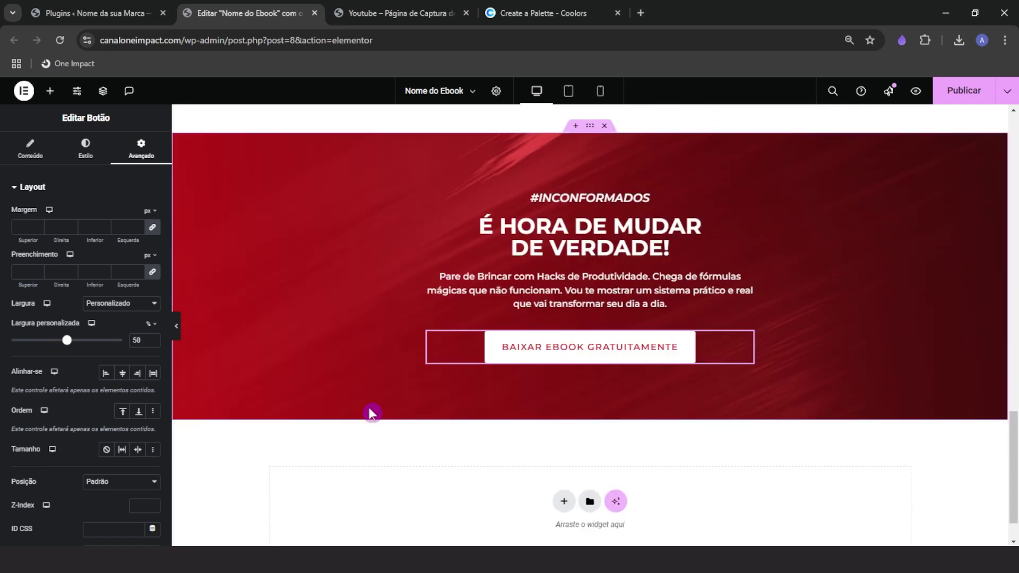
scroll(370, 411, "up", 1)
left_click(402, 12)
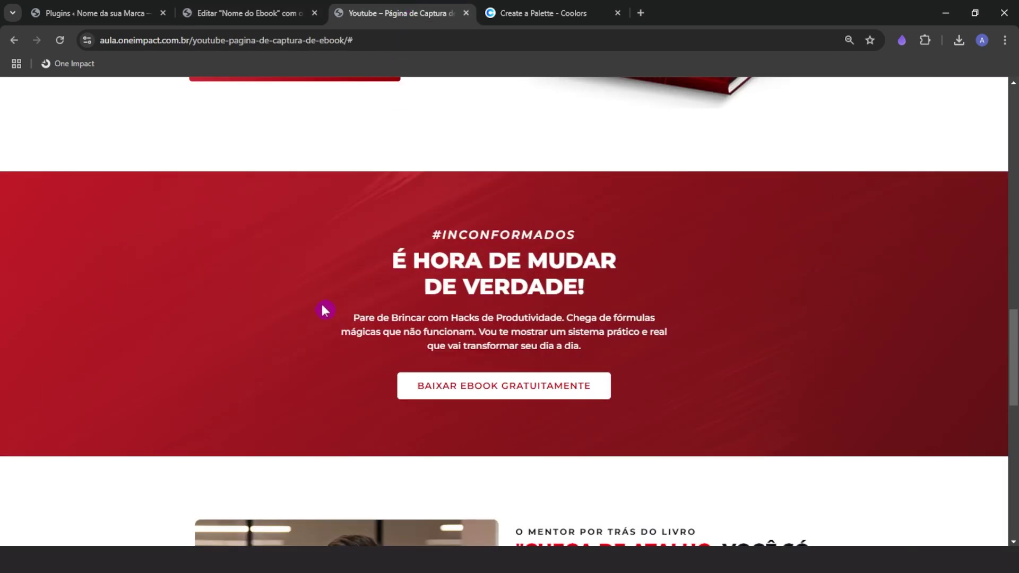
left_click(255, 13)
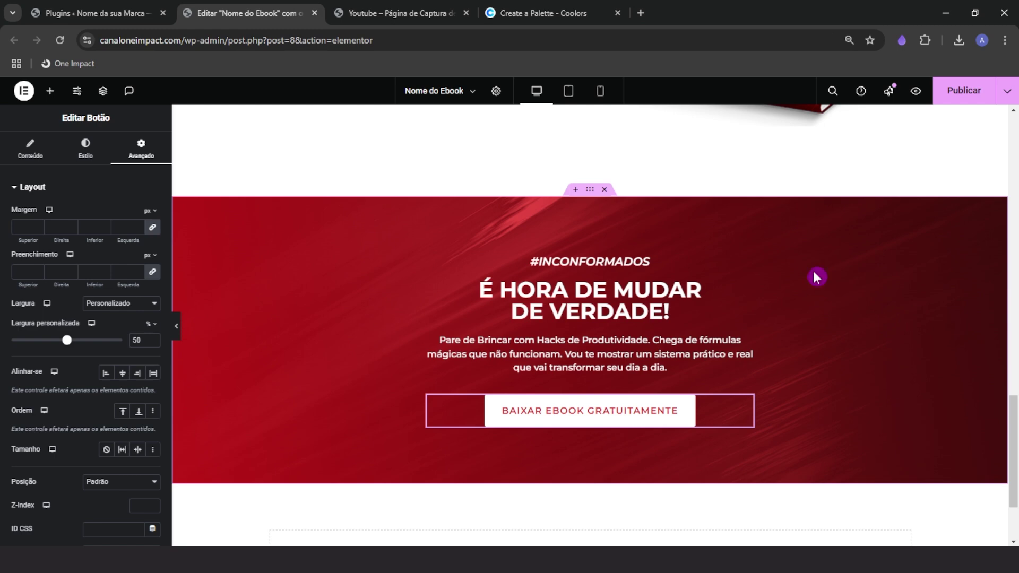
left_click(177, 325)
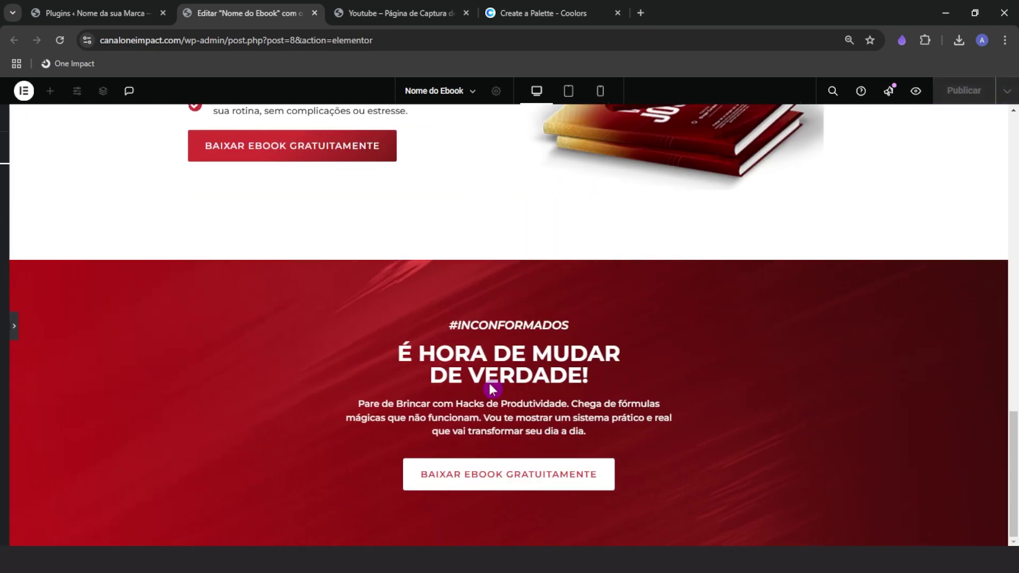
left_click(4, 331)
scroll(163, 336, "down", 1)
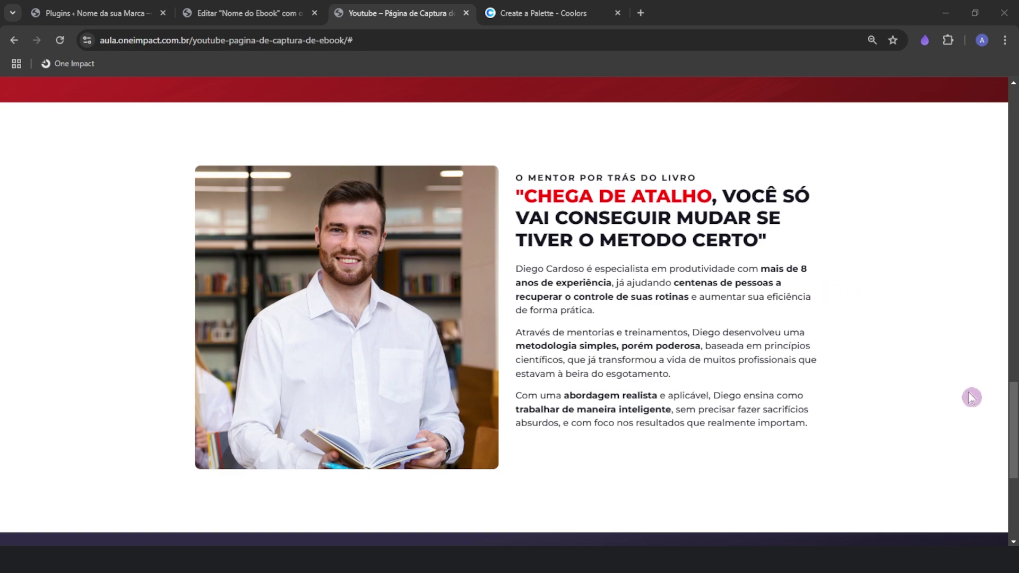
mouse_move(1006, 410)
left_mouse_down()
mouse_move(997, 281)
mouse_move(1005, 405)
left_mouse_up()
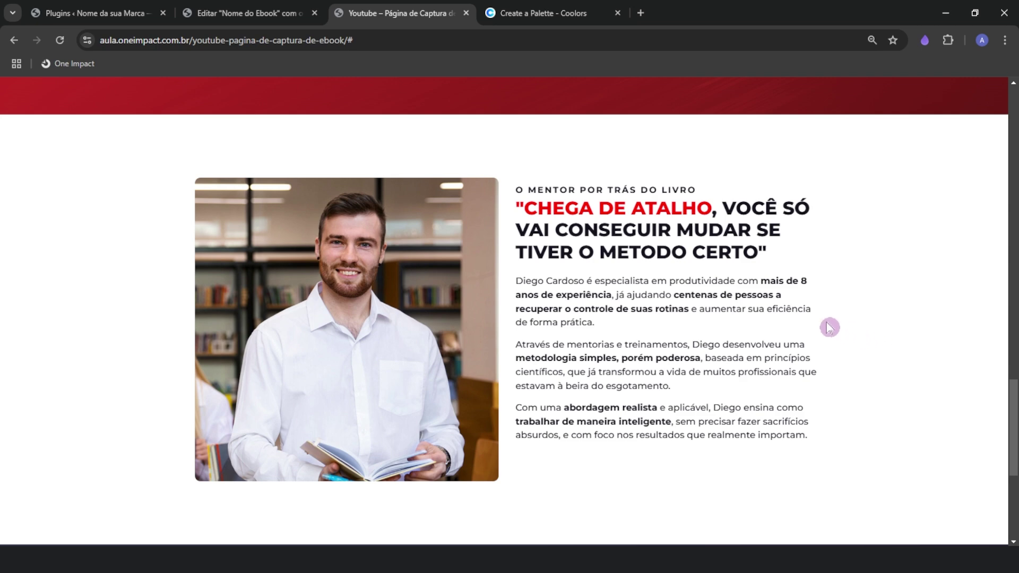
left_click_drag(678, 295, 816, 302)
left_click(809, 307)
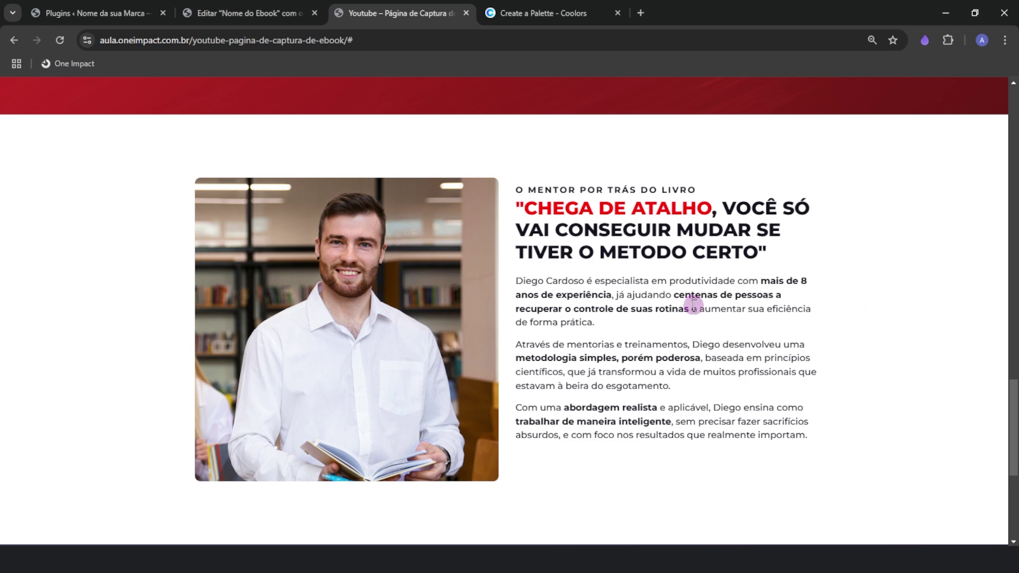
scroll(582, 459, "up", 5)
scroll(582, 458, "down", 5)
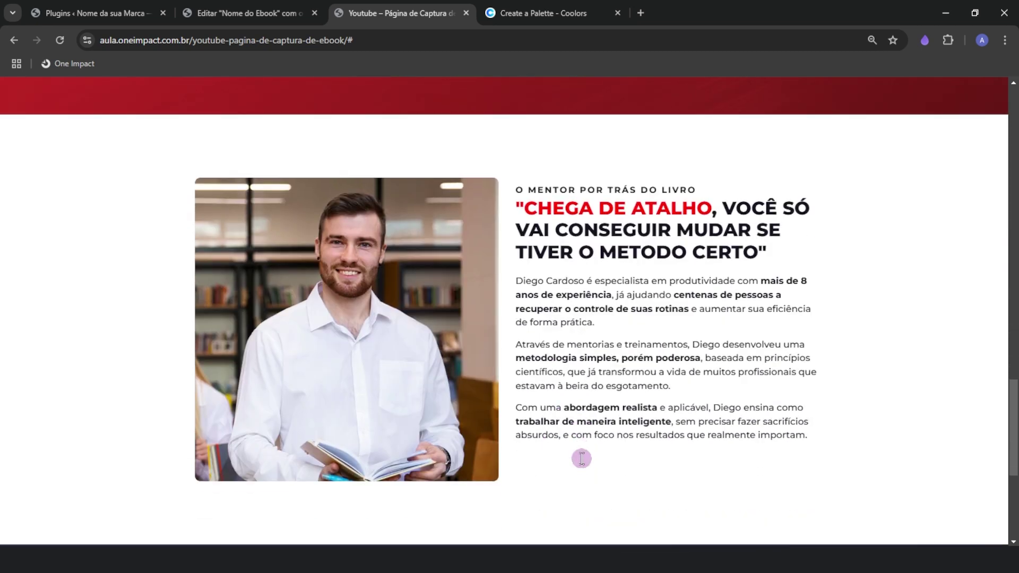
left_click_drag(792, 447, 523, 287)
left_click(684, 327)
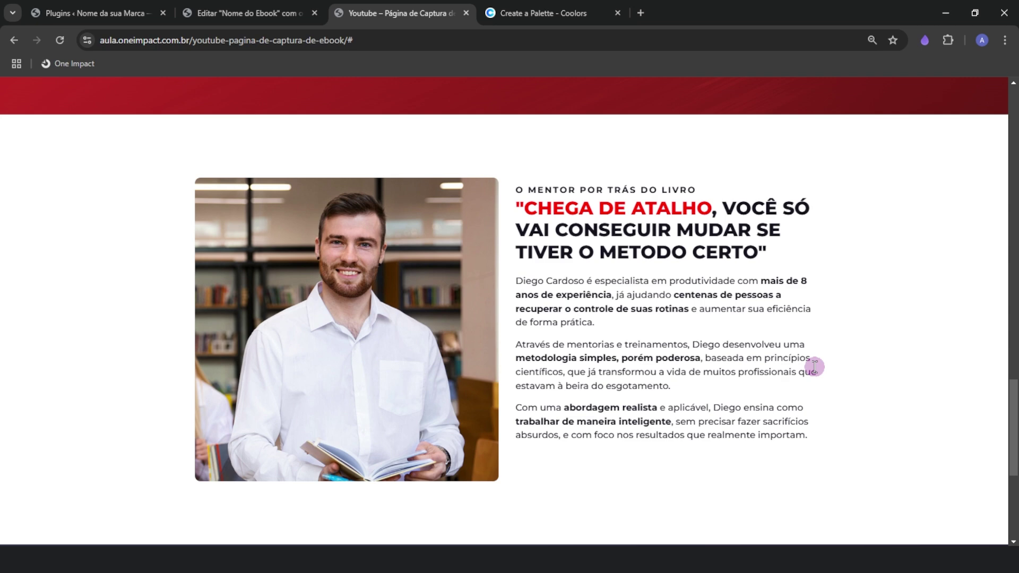
Add a flexbox container section below the red banner, 600 minimum height, content centred
left_click(244, 15)
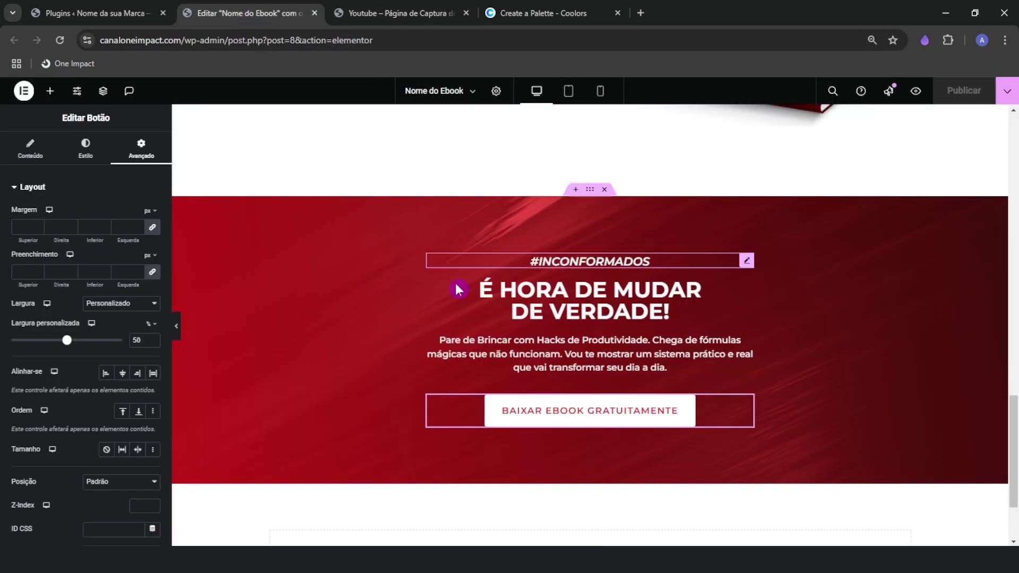
scroll(455, 287, "down", 2)
left_click(563, 450)
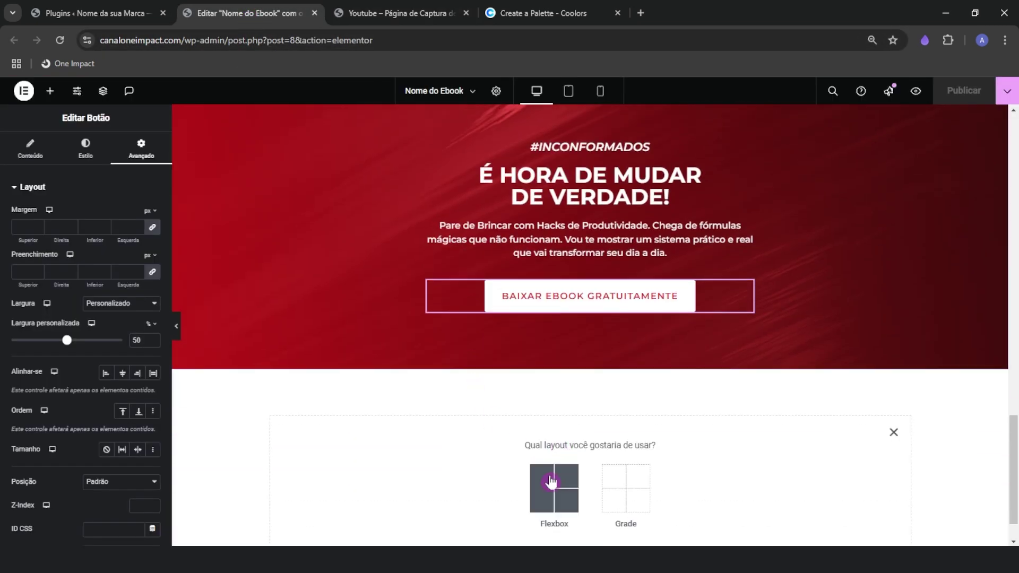
left_click(555, 484)
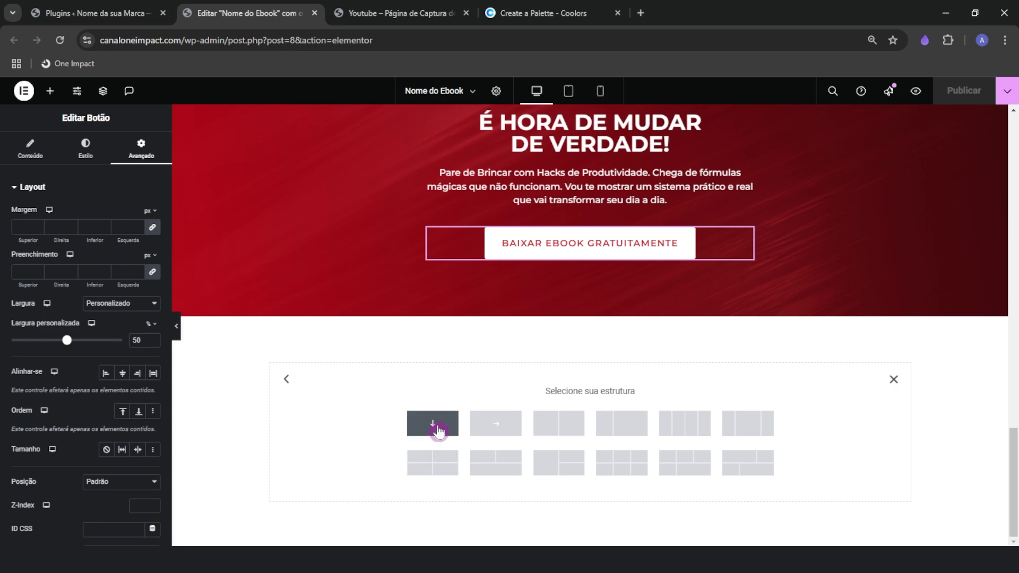
left_click(439, 431)
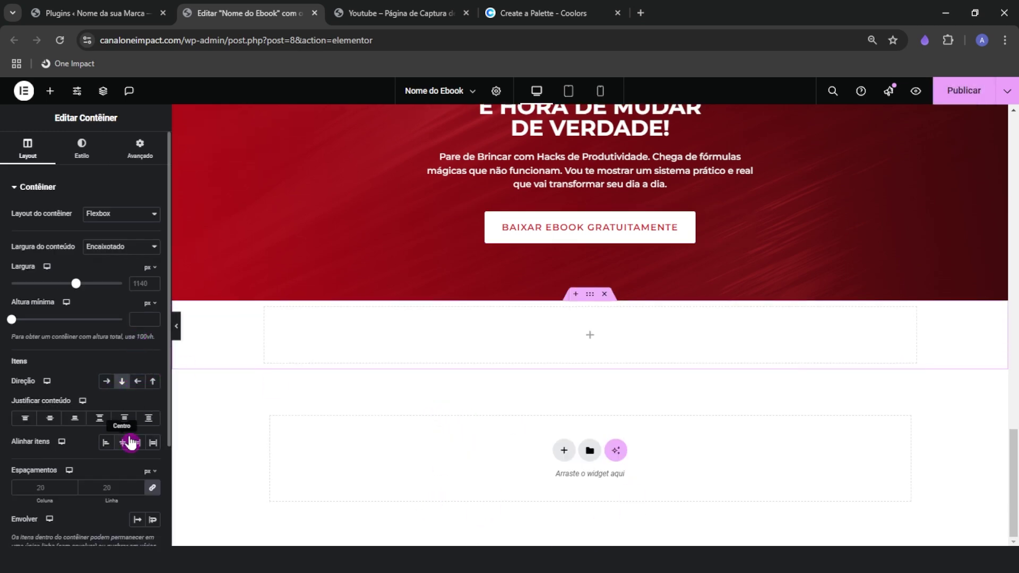
left_click(141, 320)
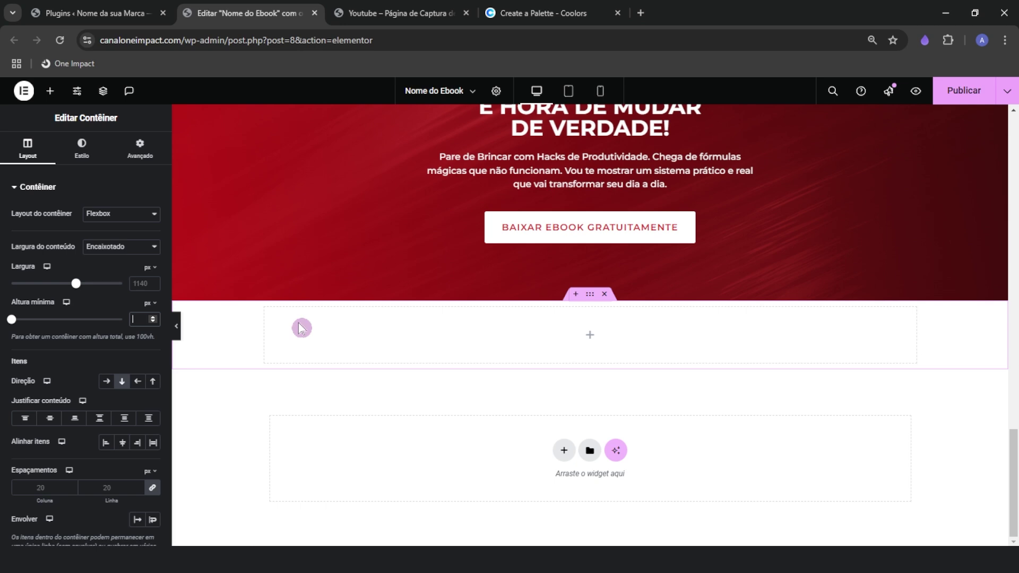
type("600")
scroll(269, 419, "down", 3)
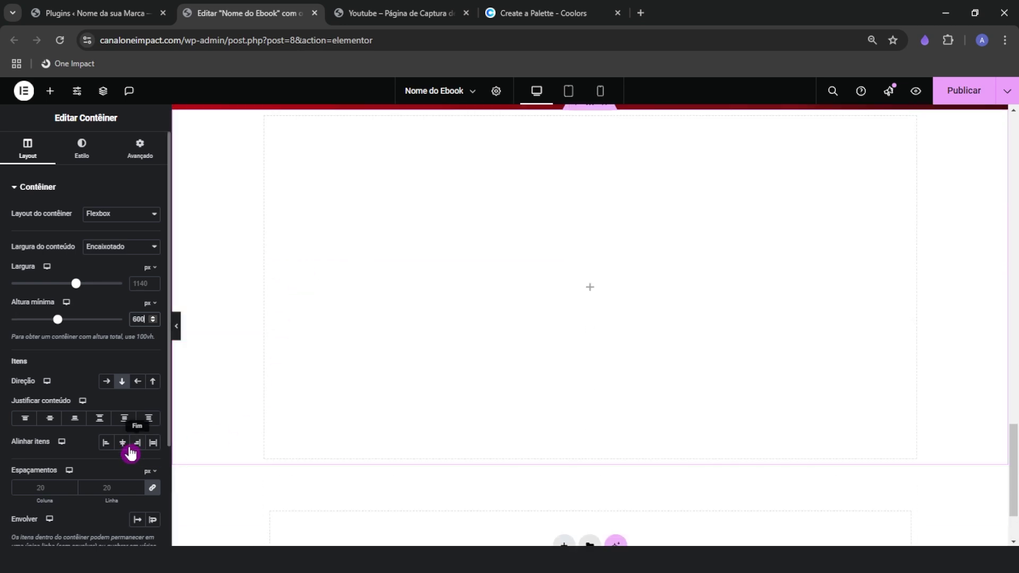
left_click(126, 449)
left_click(51, 419)
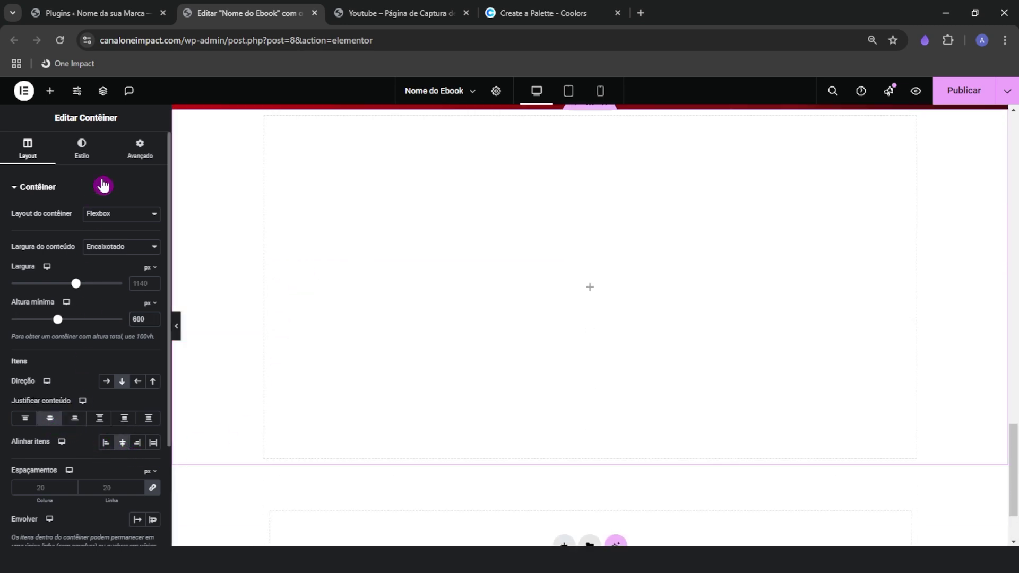
Give the new section 100 top and bottom padding
left_click(139, 149)
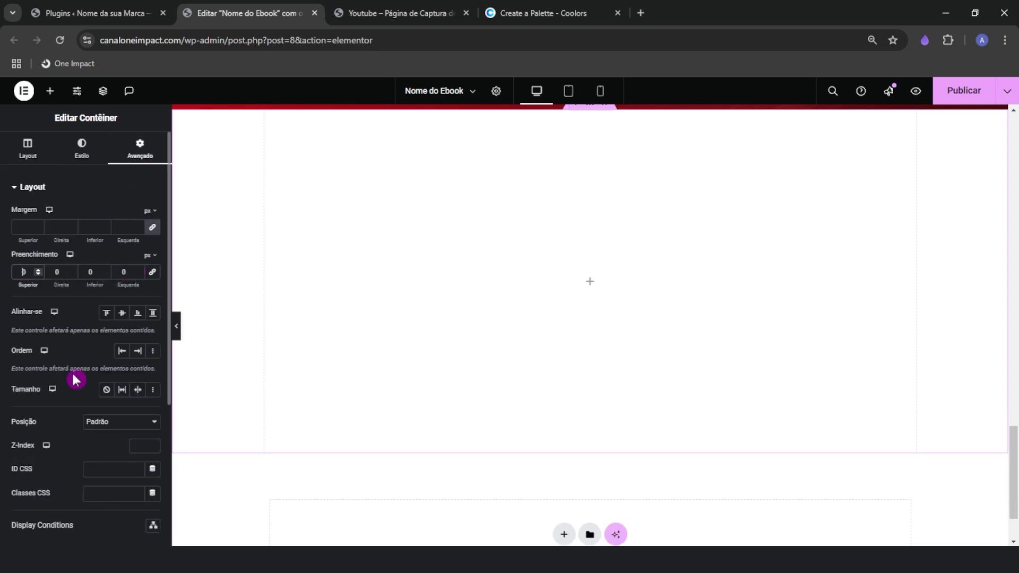
type("100")
key("Tab")
key("Tab")
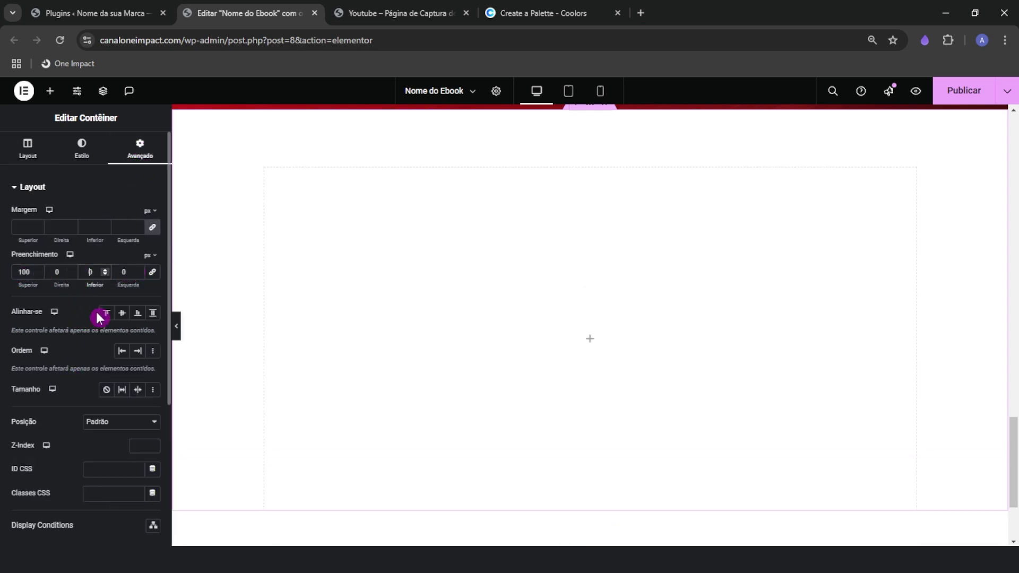
type("100")
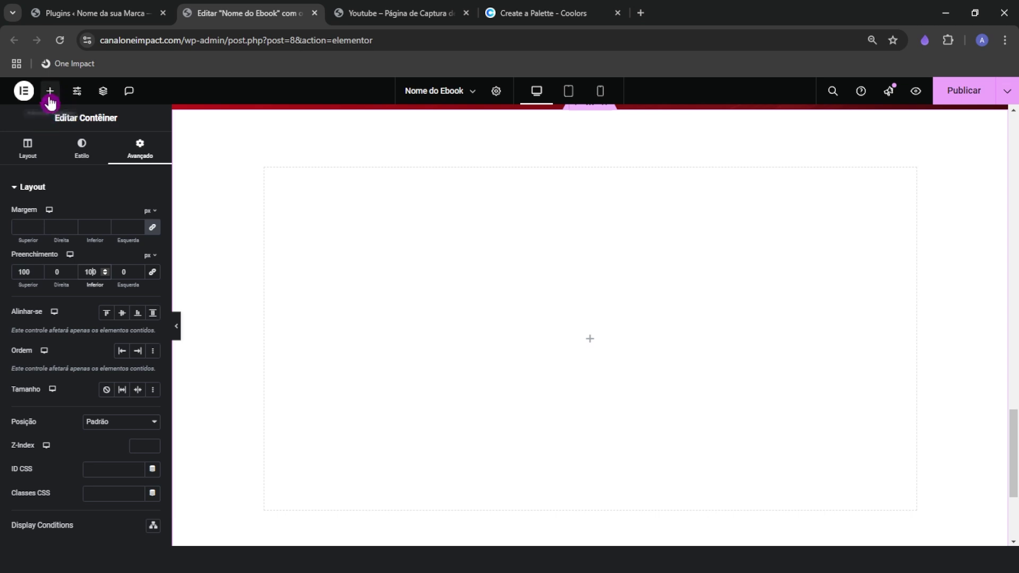
Add an inner container, duplicate it, and lay the two side by side in a row
left_click(50, 98)
left_click_drag(45, 295, 530, 295)
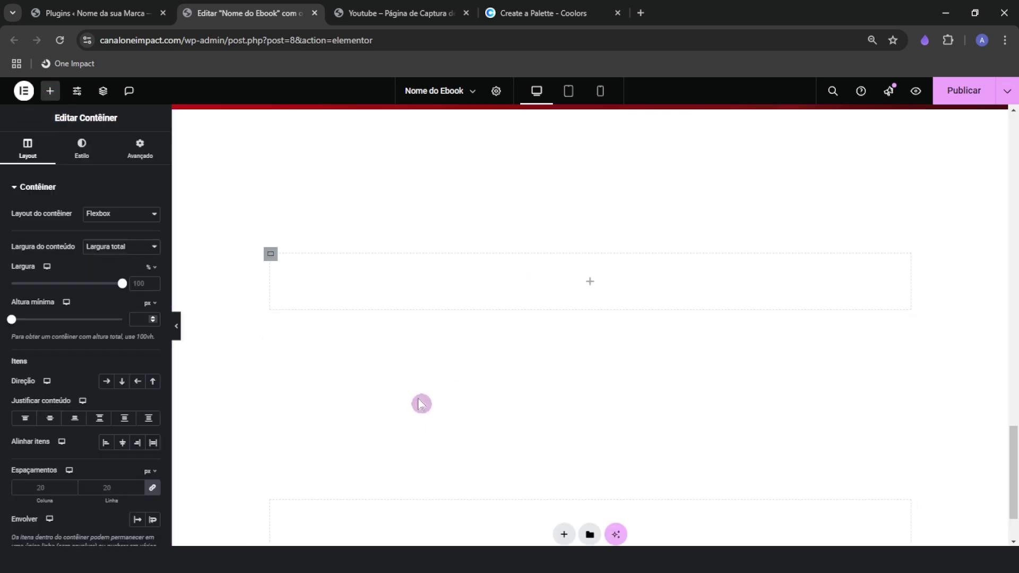
right_click(272, 260)
left_click(291, 266)
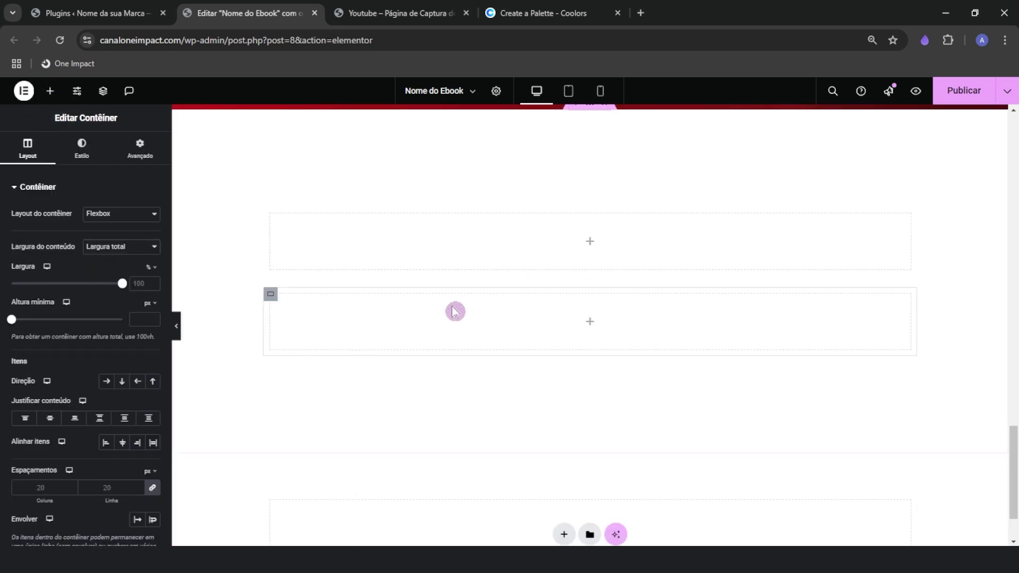
scroll(477, 318, "up", 1)
left_click(590, 171)
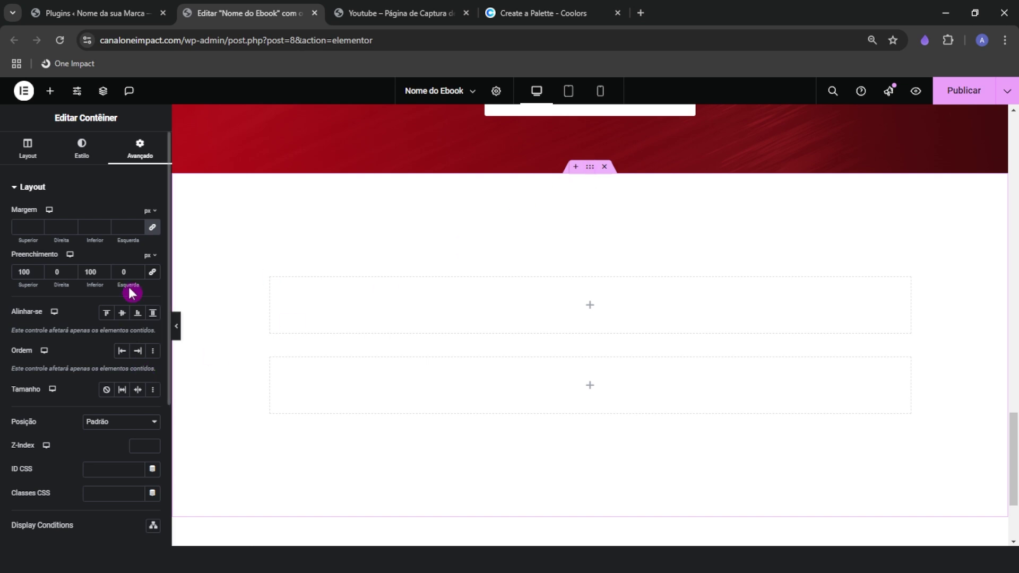
left_click(29, 144)
left_click(106, 381)
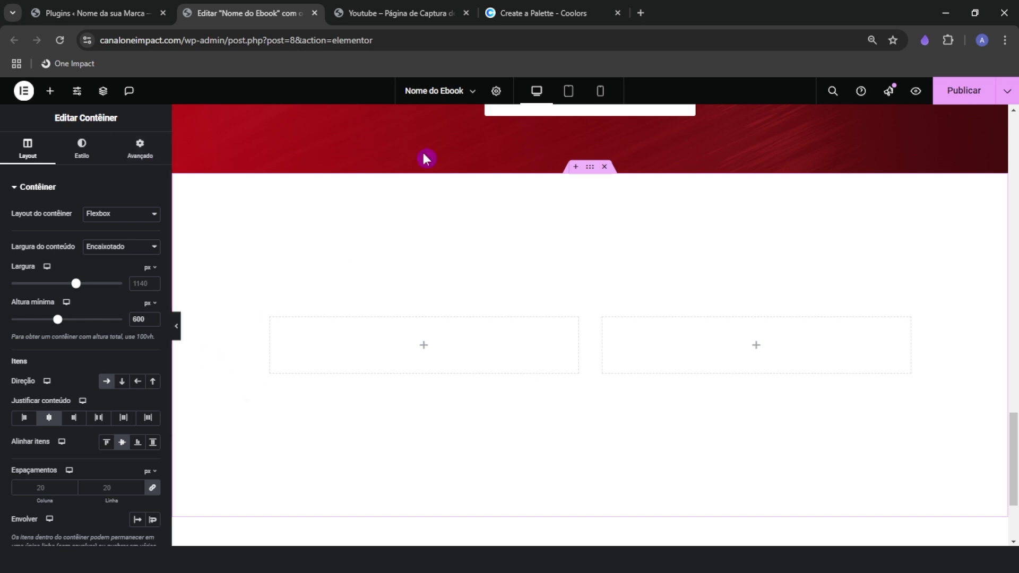
left_click(395, 16)
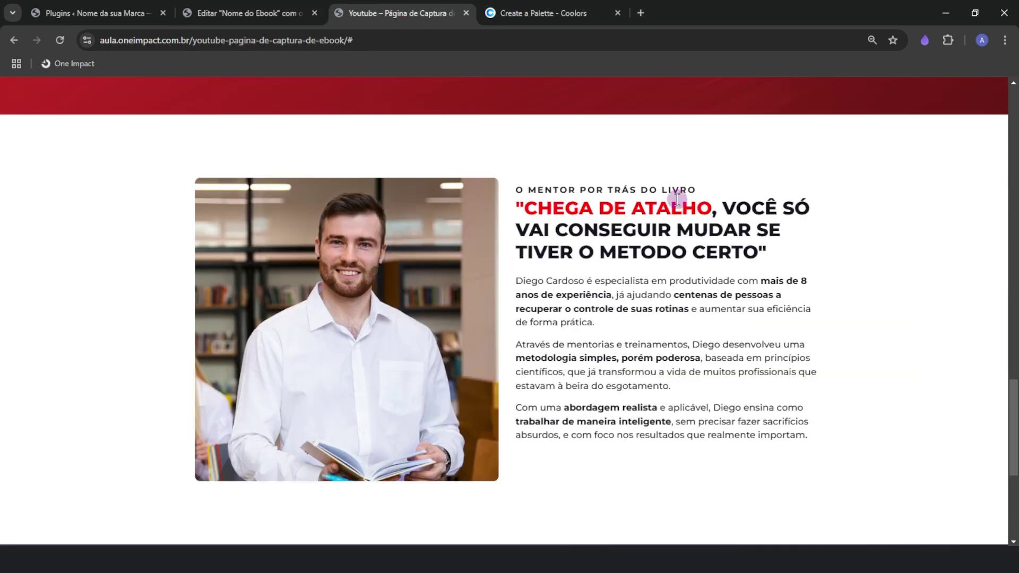
Place an Image widget placeholder in the left container
left_click(195, 15)
left_click(50, 91)
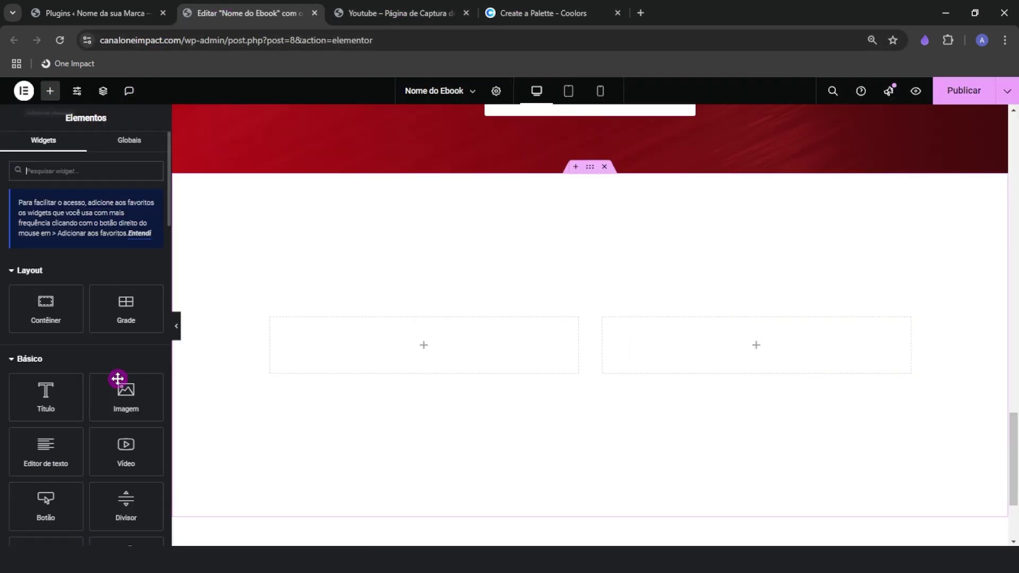
left_click_drag(118, 379, 416, 361)
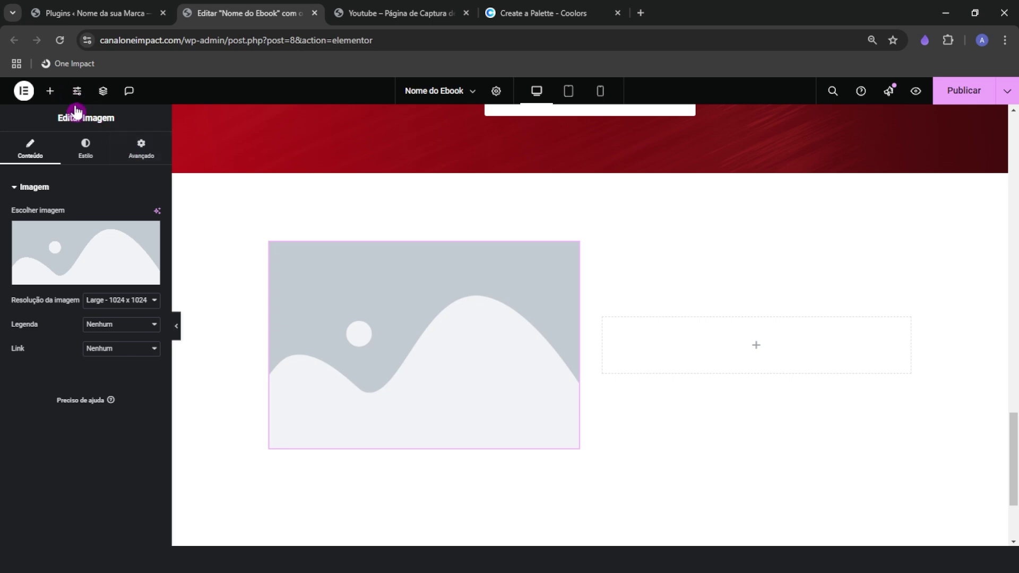
scroll(529, 400, "up", 20)
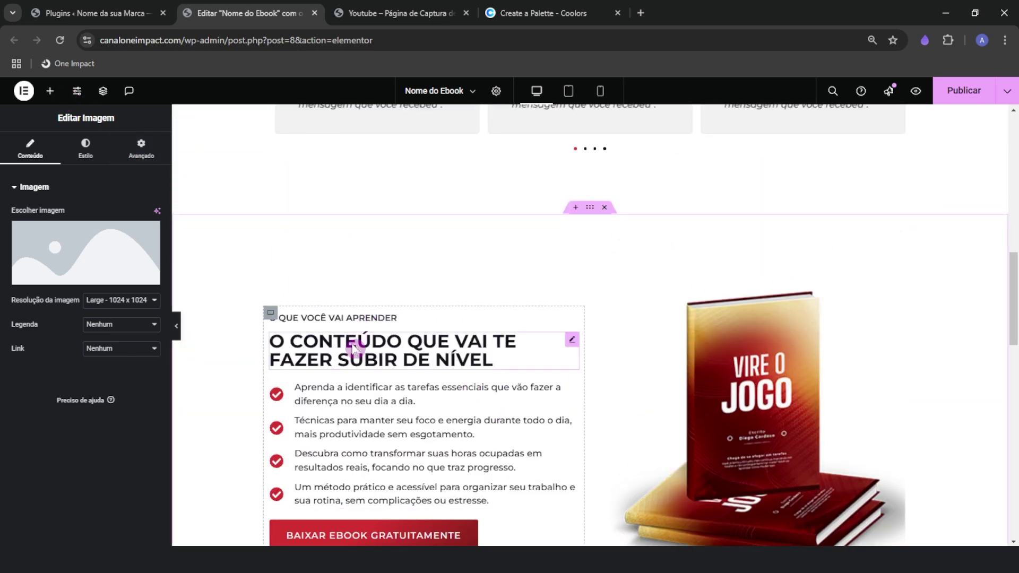
Copy the 'O conteúdo que vai te fazer subir de nível' heading into the right container
right_click(355, 349)
left_click(396, 334)
scroll(465, 386, "down", 10)
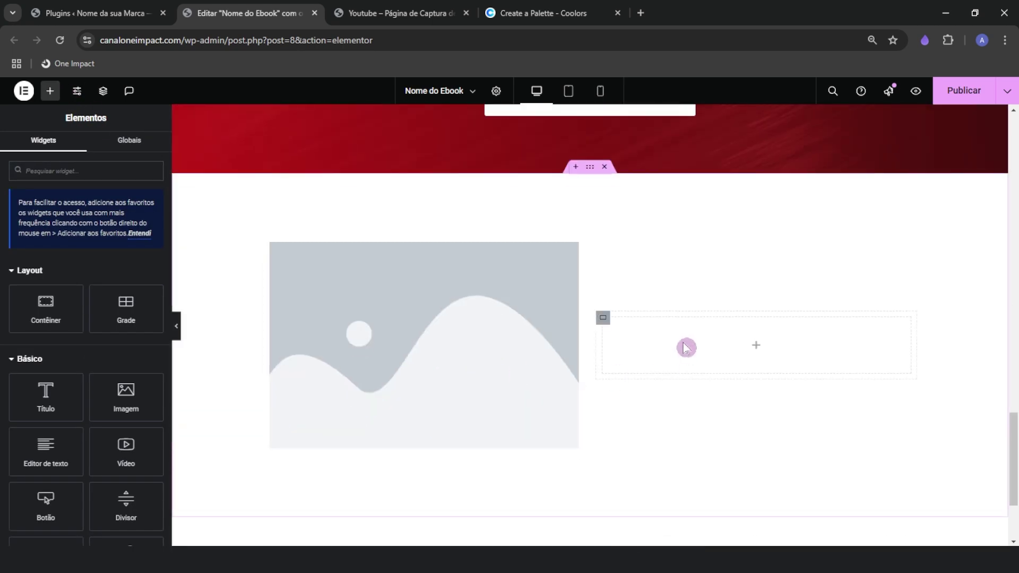
right_click(685, 348)
left_click(702, 333)
Copy the 'O que você vai aprender' label into the right container alongside the heading
scroll(650, 377, "up", 10)
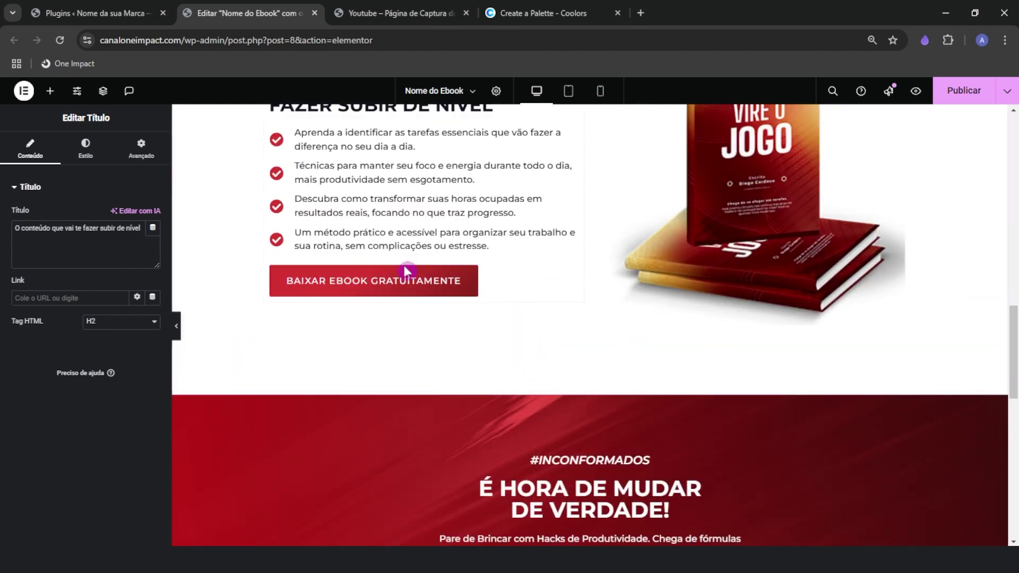
scroll(405, 271, "up", 2)
right_click(333, 194)
left_click(344, 253)
scroll(589, 411, "down", 5)
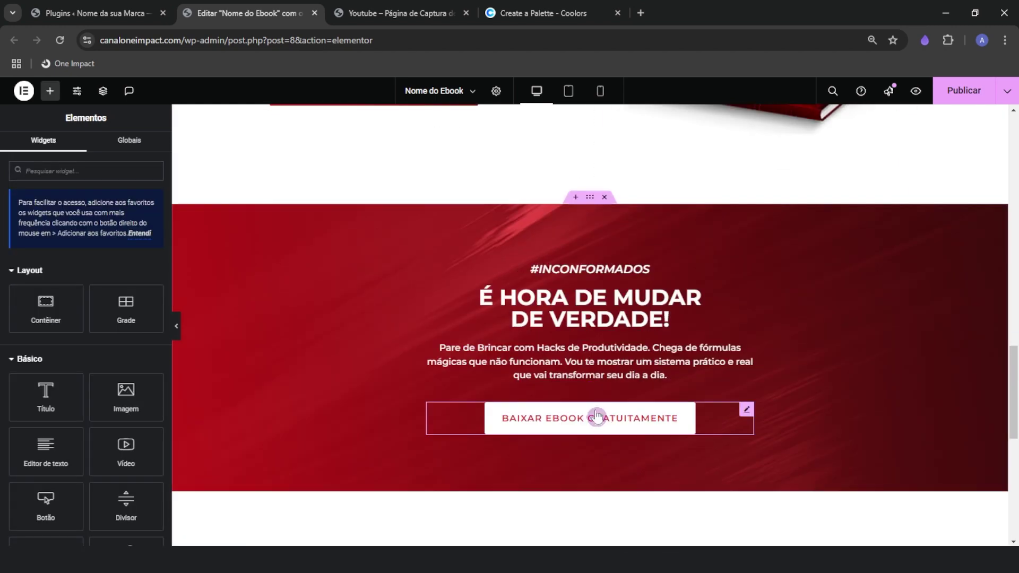
scroll(597, 416, "down", 6)
right_click(663, 361)
left_click(671, 357)
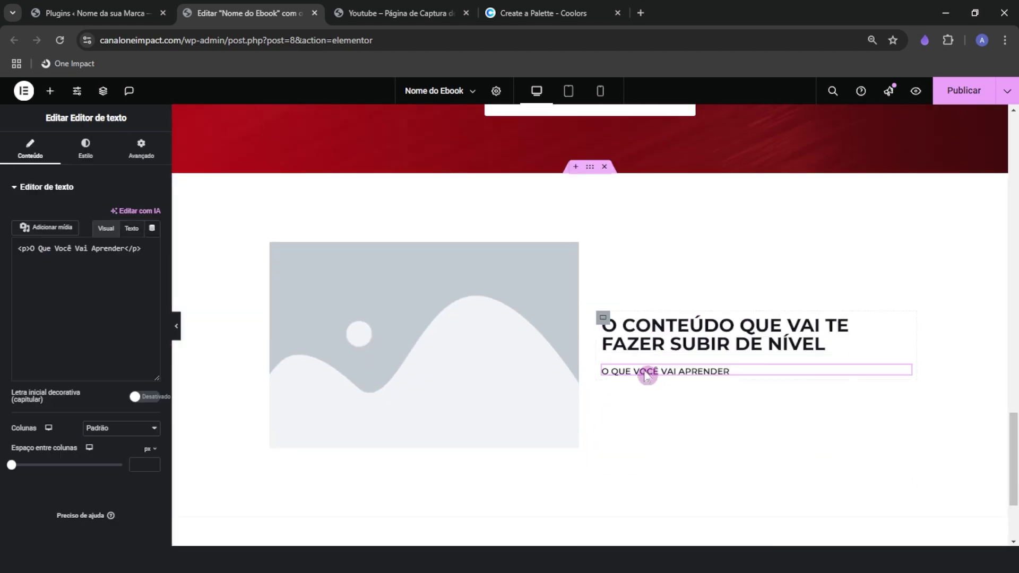
left_click_drag(645, 375, 648, 322)
scroll(615, 435, "up", 3)
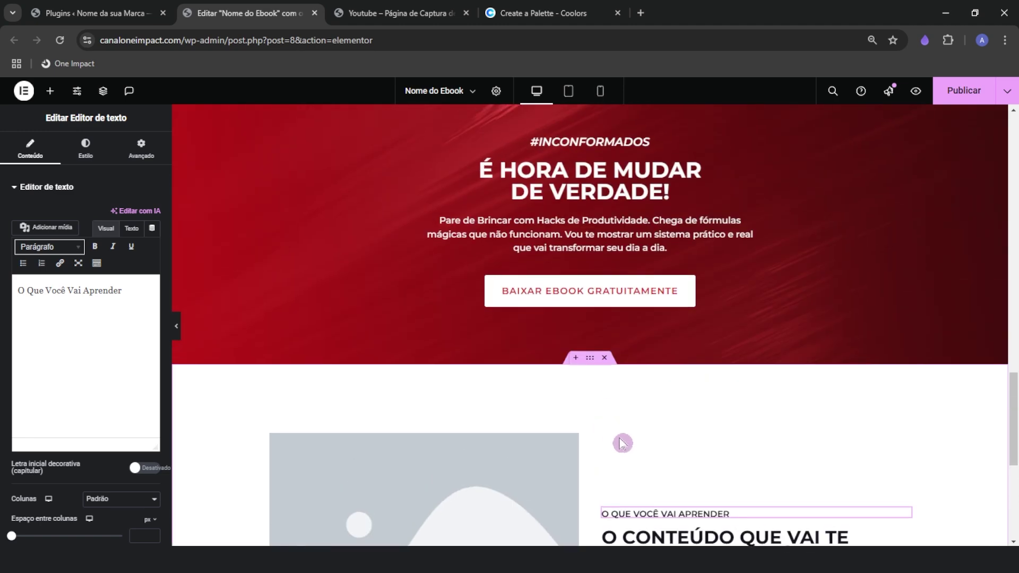
scroll(623, 443, "down", 1)
After checking the reference page, copy the red section's paragraph for the new section
left_click(405, 11)
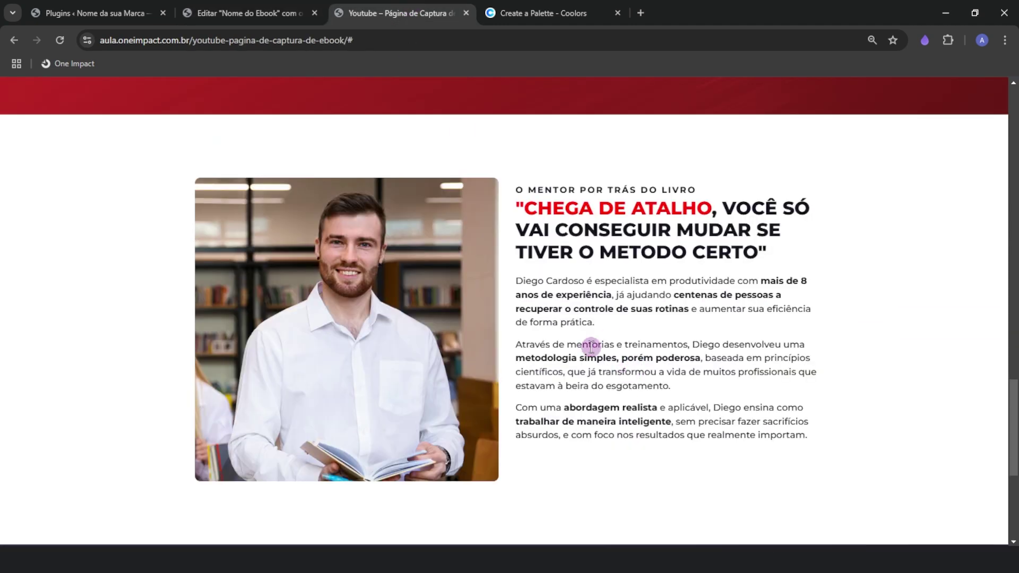
left_click(263, 5)
scroll(526, 370, "up", 1)
right_click(565, 228)
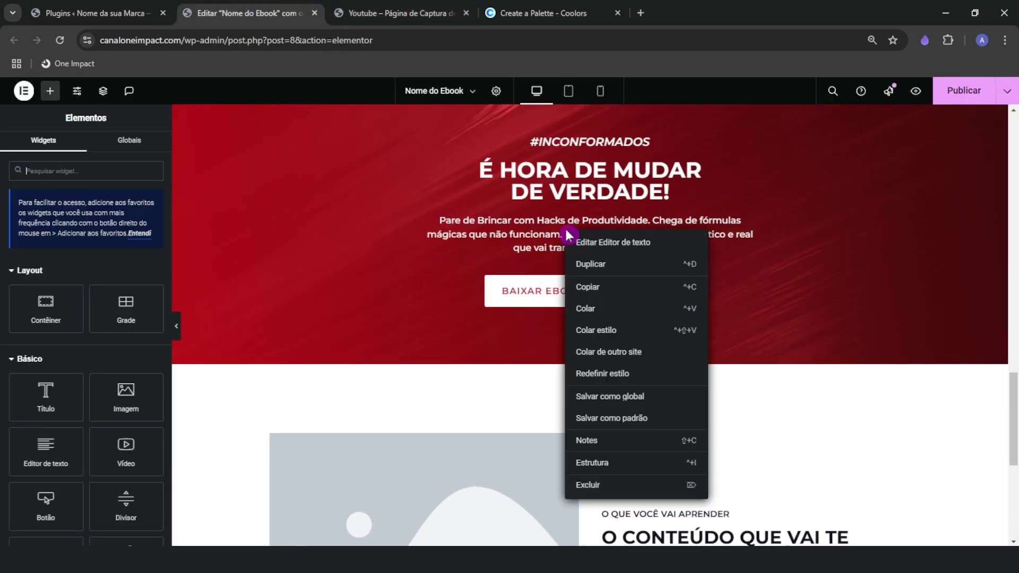
left_click(590, 287)
scroll(581, 401, "down", 2)
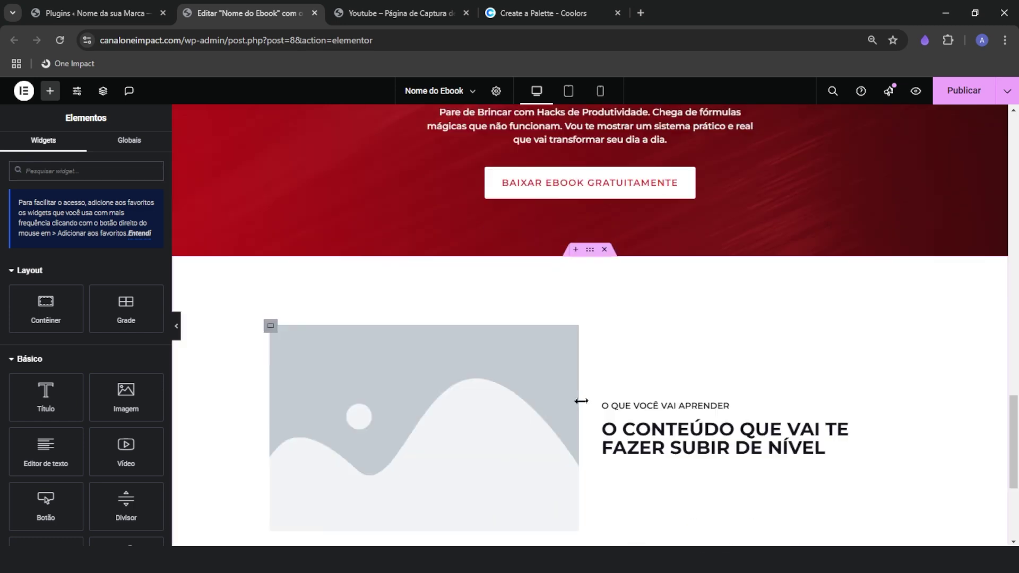
scroll(582, 401, "down", 1)
right_click(674, 368)
Paste the paragraph under the heading, give it the dark heading colour and left-align it
left_click(697, 360)
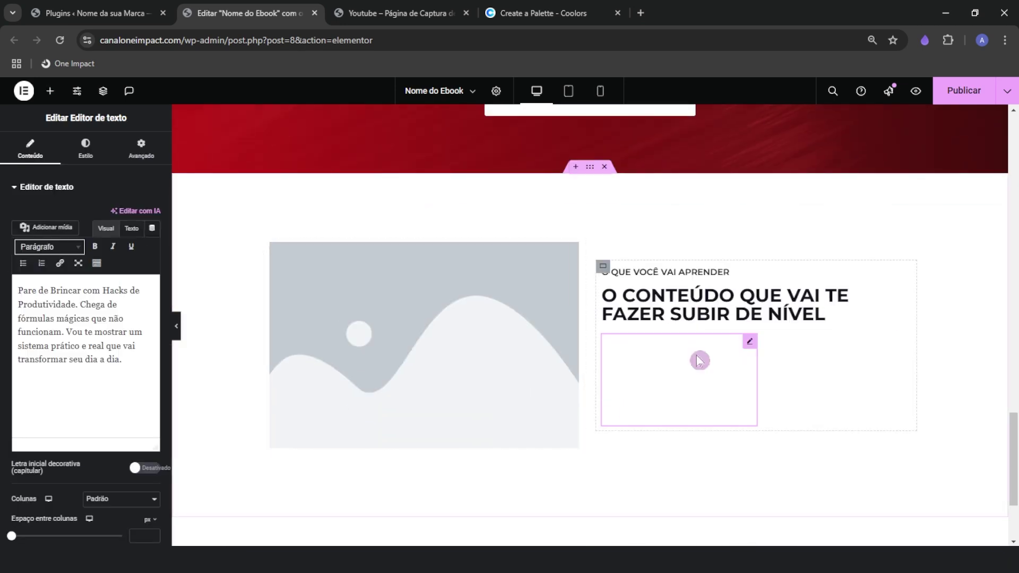
left_click(86, 151)
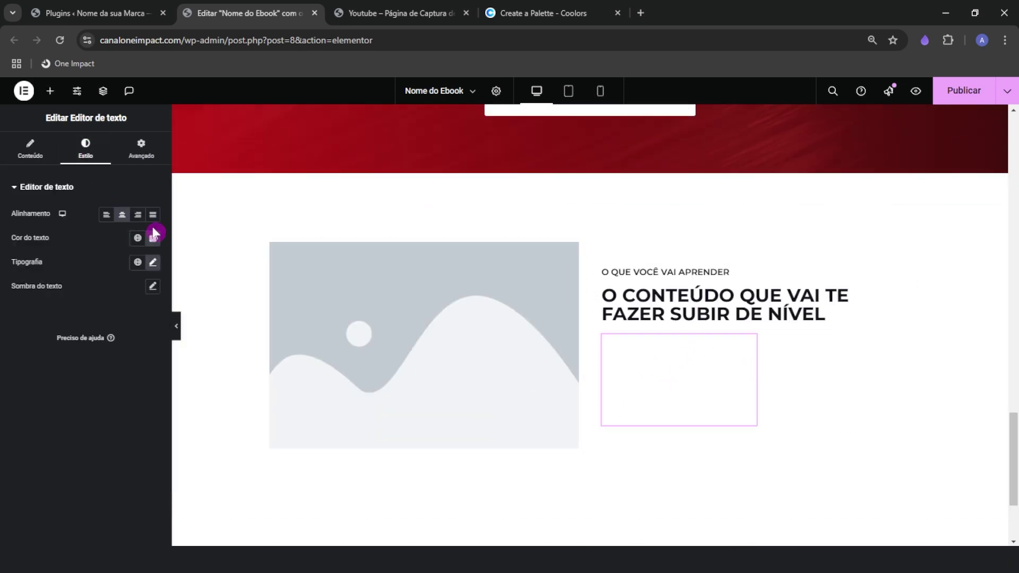
left_click(153, 238)
left_click(217, 261)
left_click(660, 310)
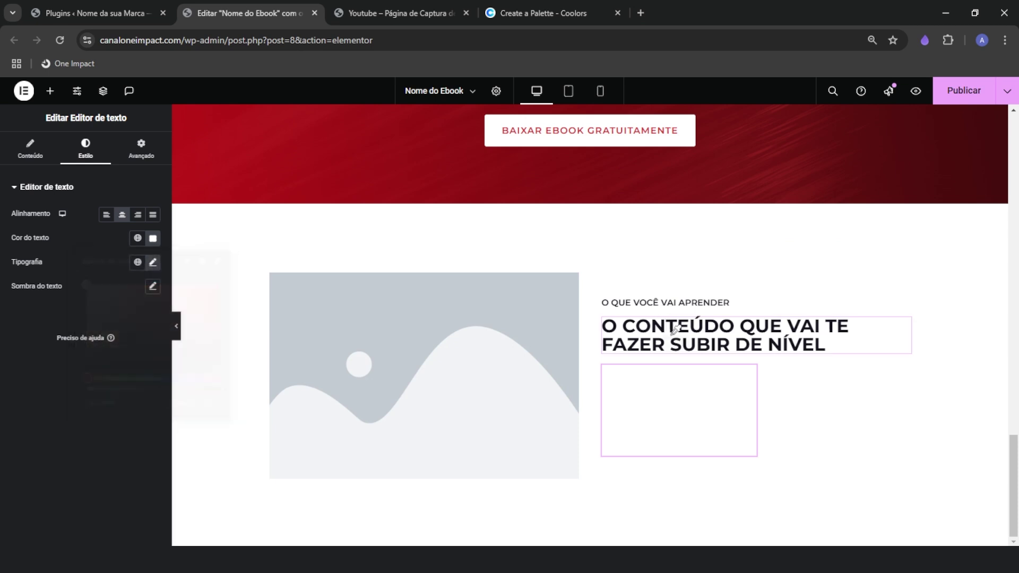
left_click(123, 223)
left_click(123, 222)
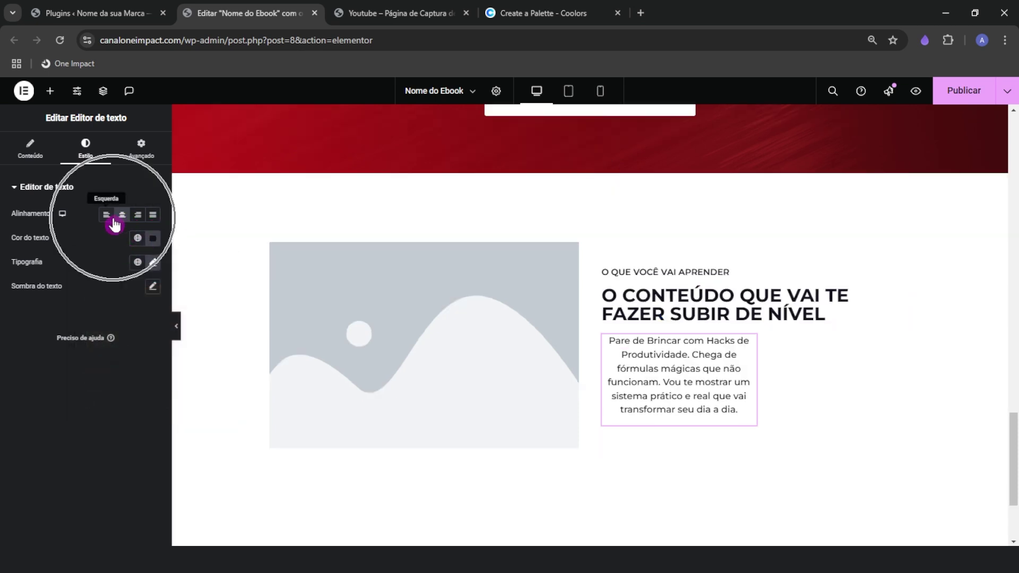
Set the paragraph's custom width to 100% of the column
left_click(141, 149)
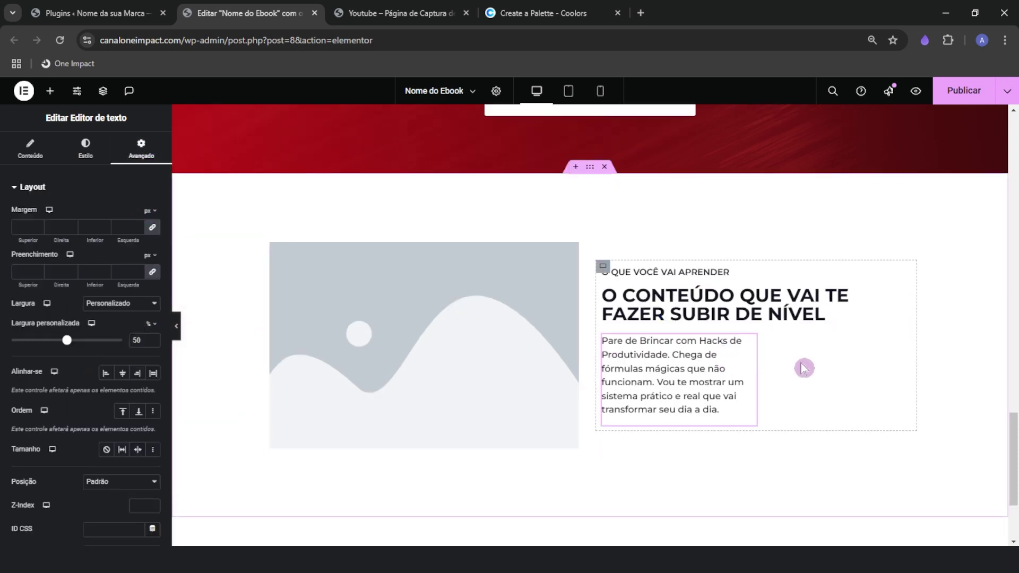
scroll(783, 383, "up", 3)
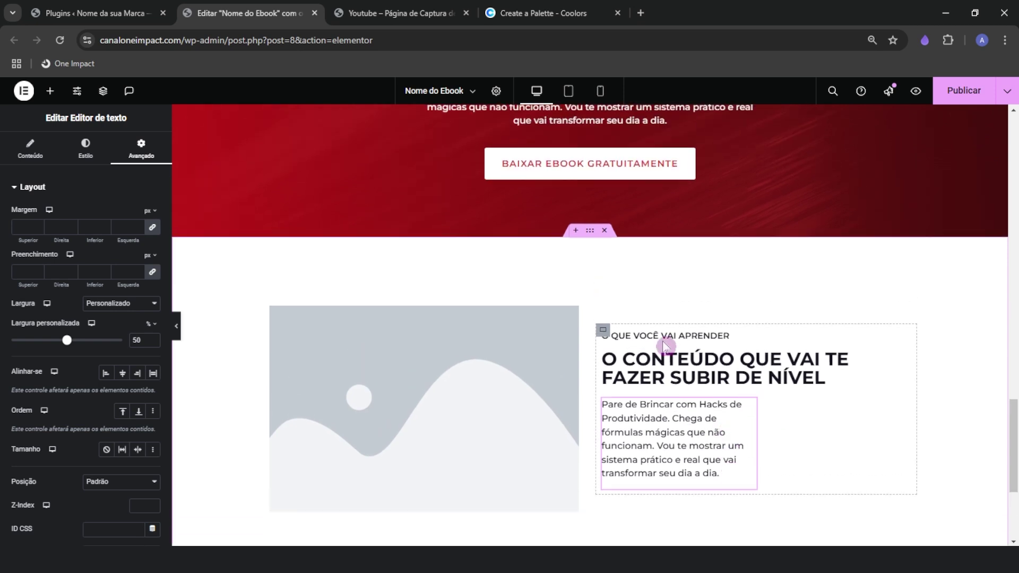
scroll(623, 218, "down", 5)
scroll(736, 352, "up", 2)
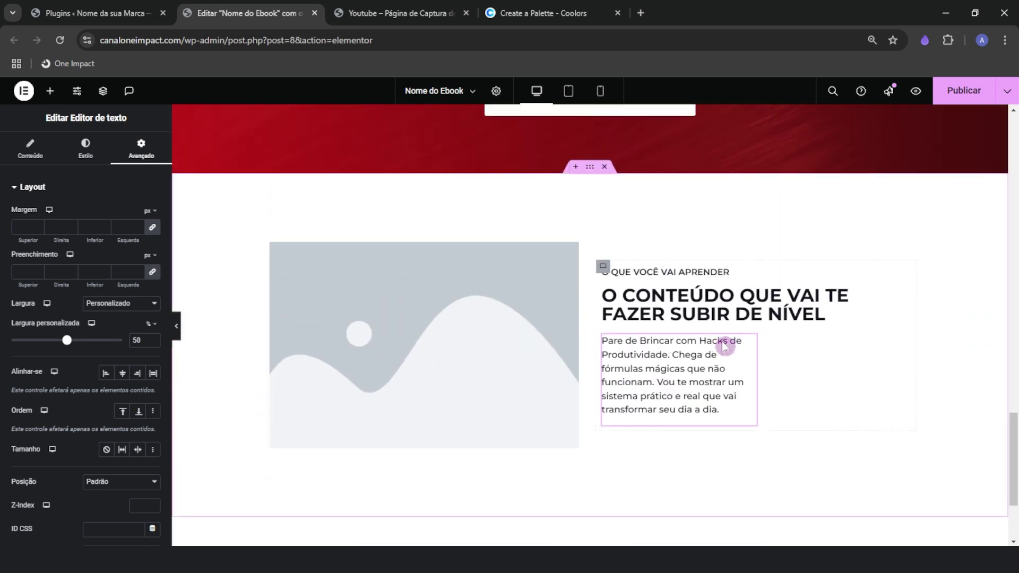
left_click_drag(64, 348, 154, 344)
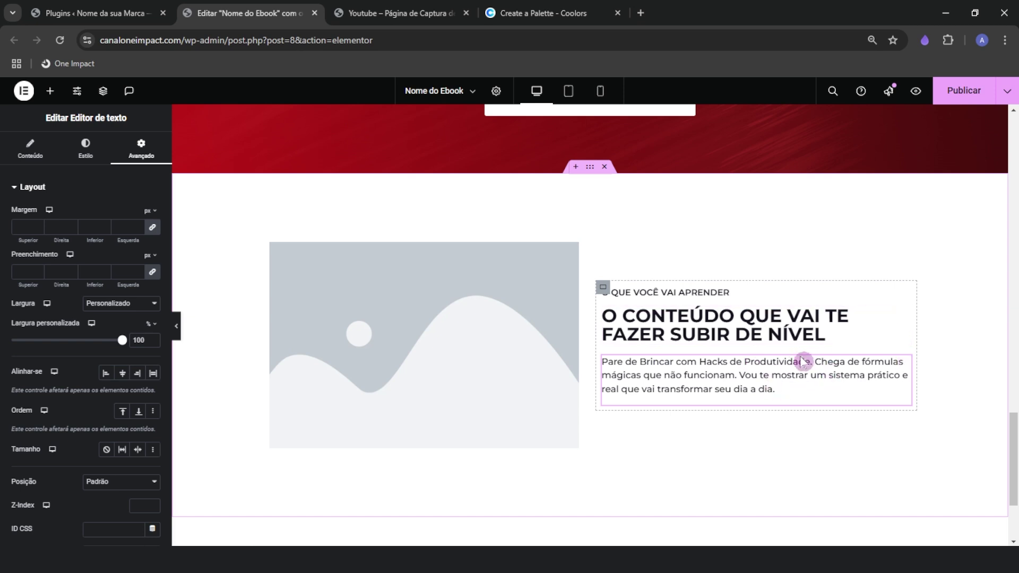
left_click(602, 289)
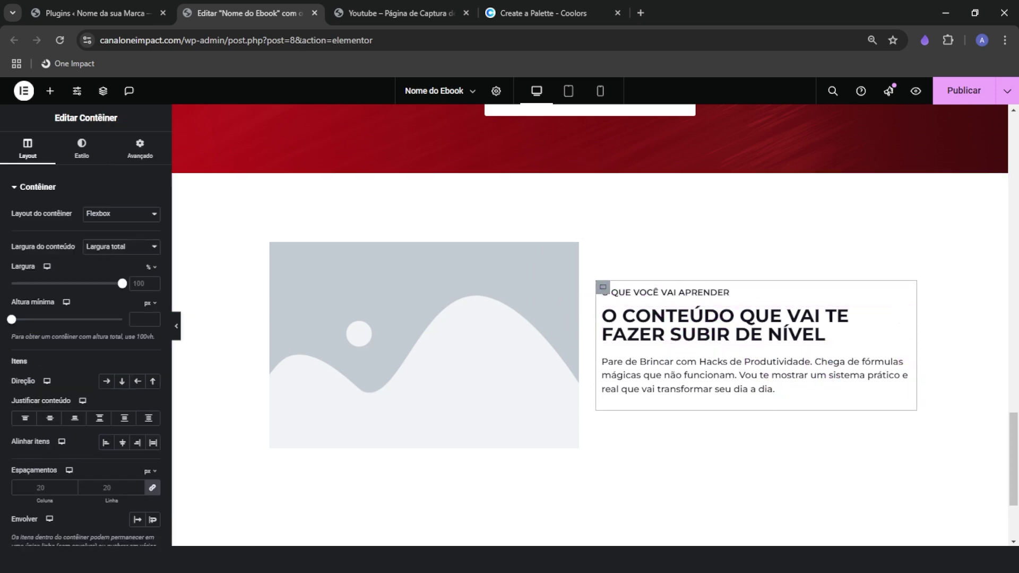
Select the three mentor bio paragraphs on the reference page and reopen the pasted paragraph's text
key("ctrl+Tab")
double_click(589, 345)
left_click_drag(518, 279, 819, 439)
key("ctrl+c")
left_click(268, 10)
left_click(687, 379)
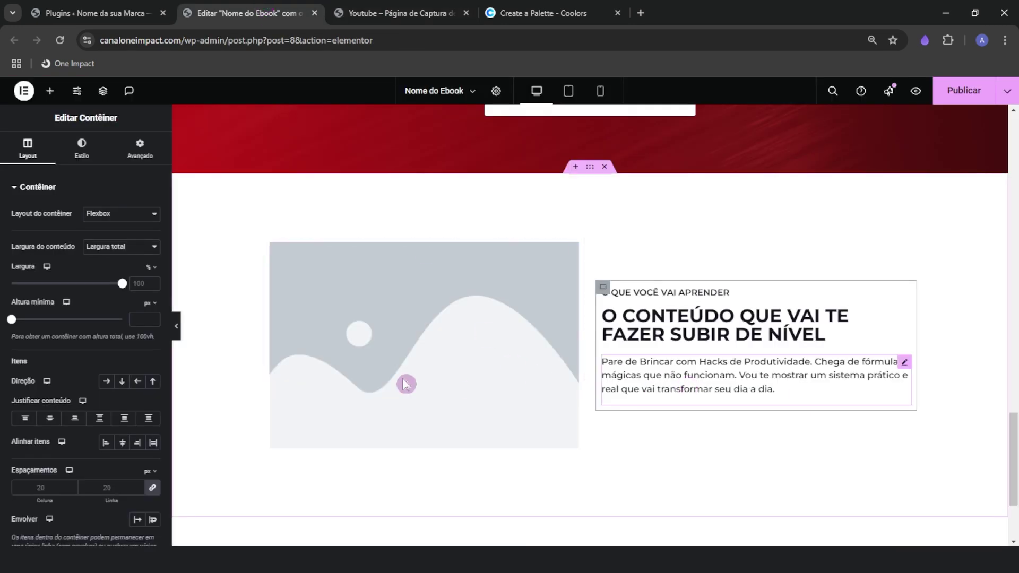
left_click(26, 161)
triple_click(57, 310)
right_click(56, 310)
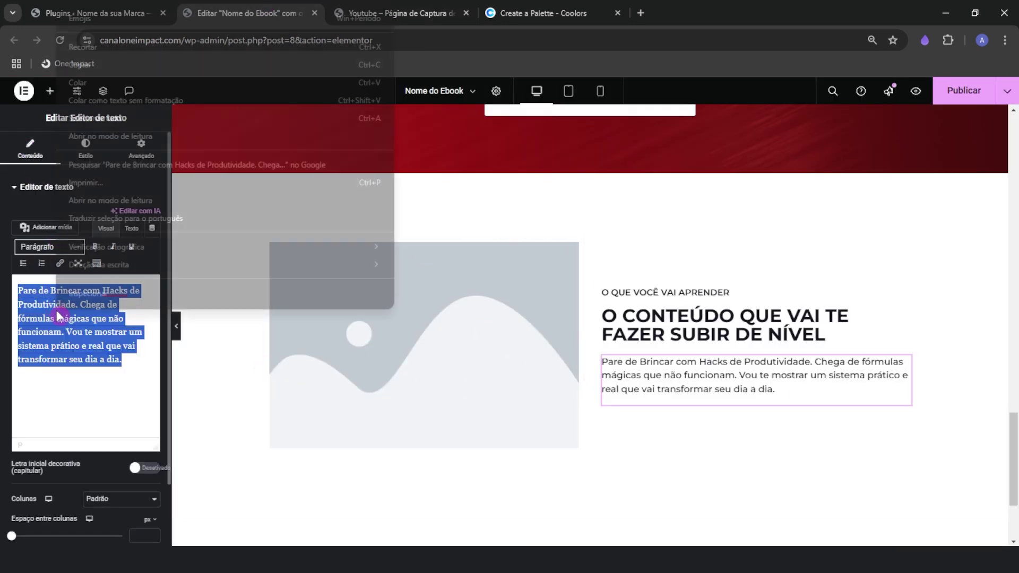
left_click(74, 100)
left_click(372, 11)
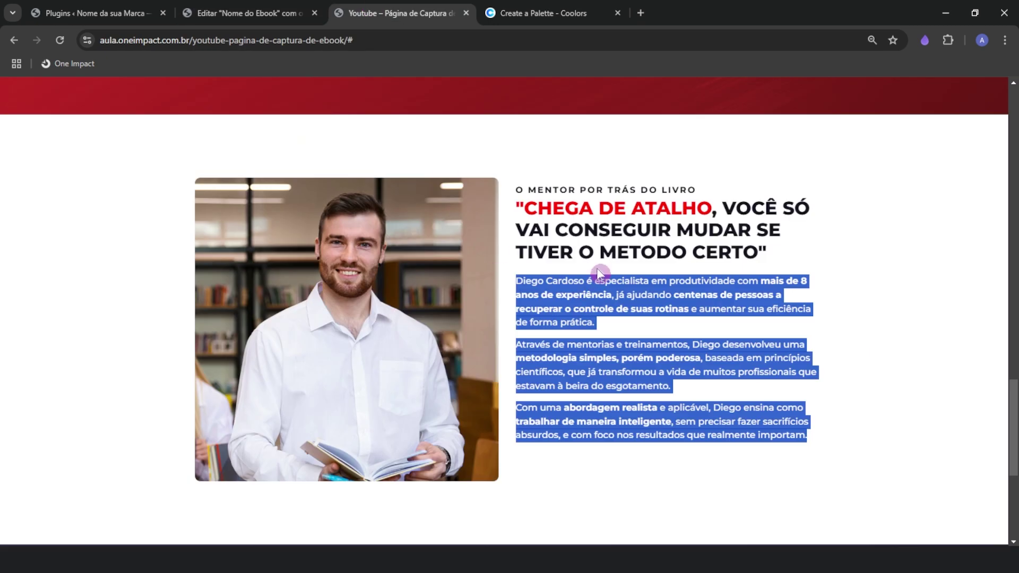
triple_click(592, 233)
left_click(249, 13)
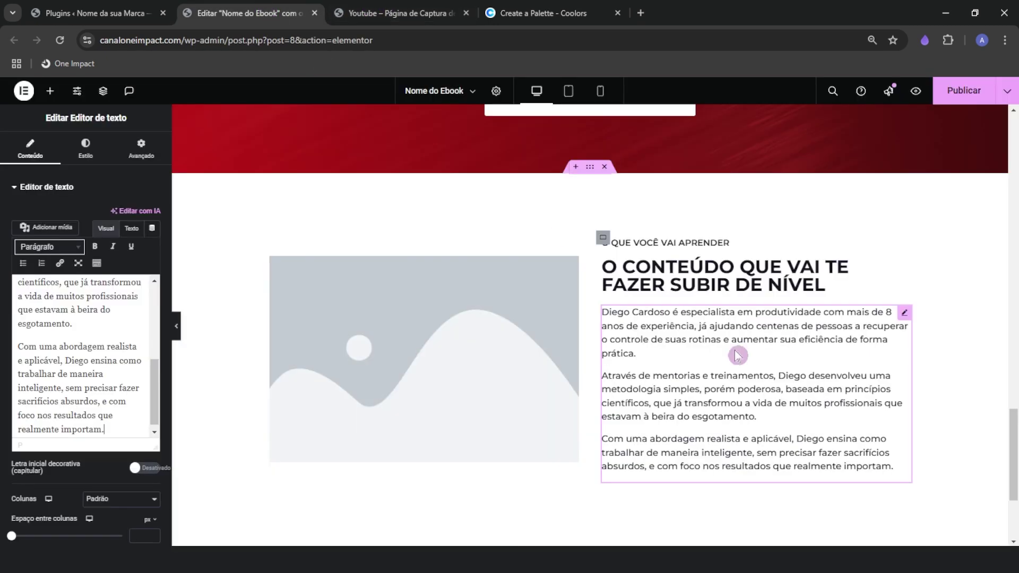
left_click(717, 278)
triple_click(90, 251)
right_click(90, 251)
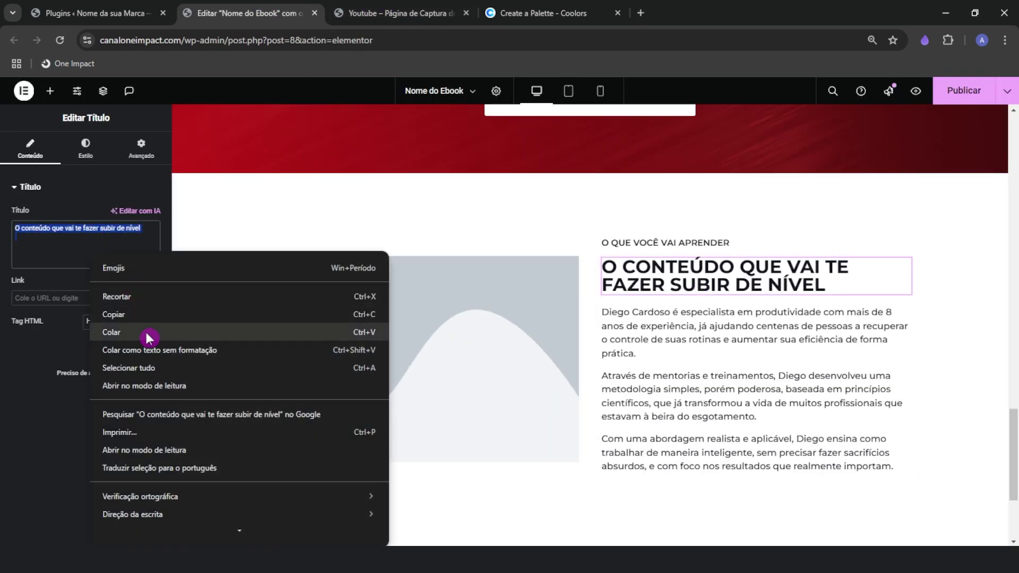
left_click(145, 333)
left_click(409, 6)
triple_click(546, 188)
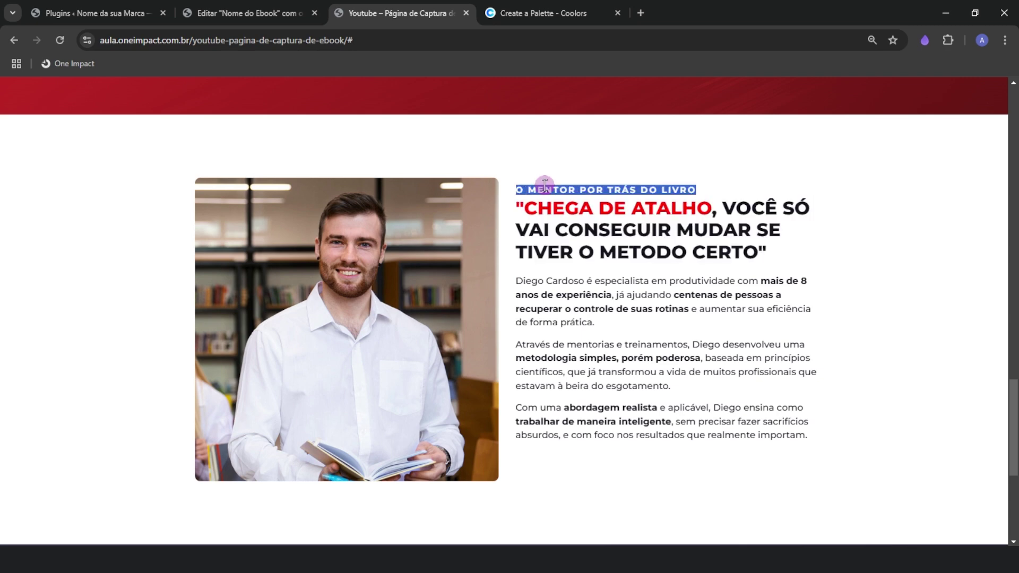
left_click(241, 12)
left_click(610, 237)
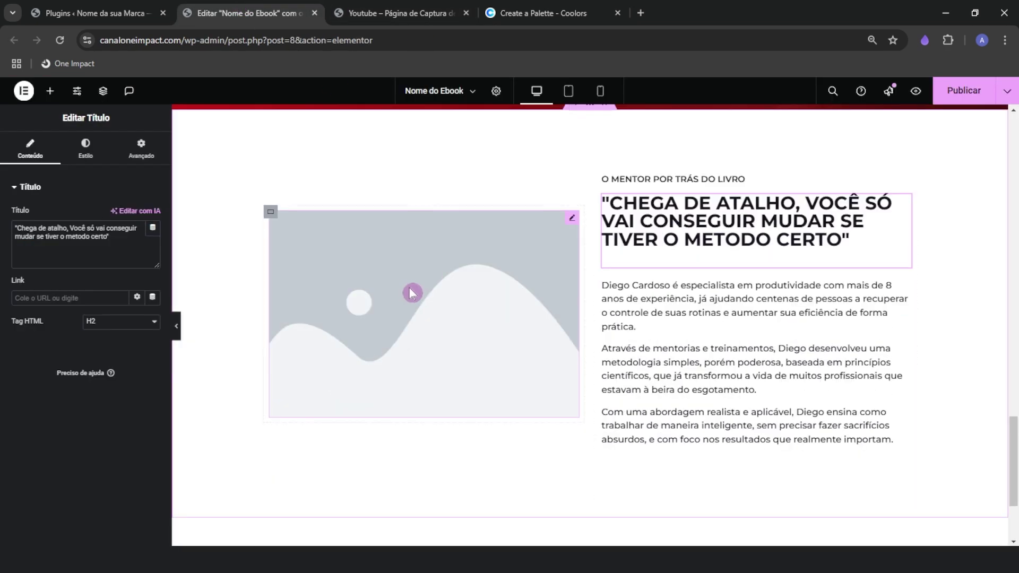
left_click(723, 225)
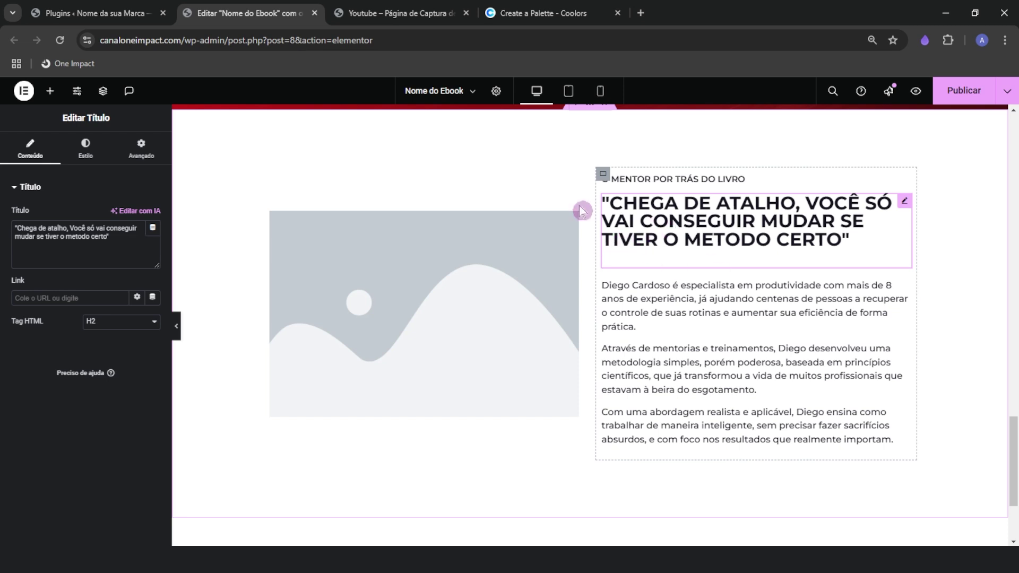
left_click(720, 229)
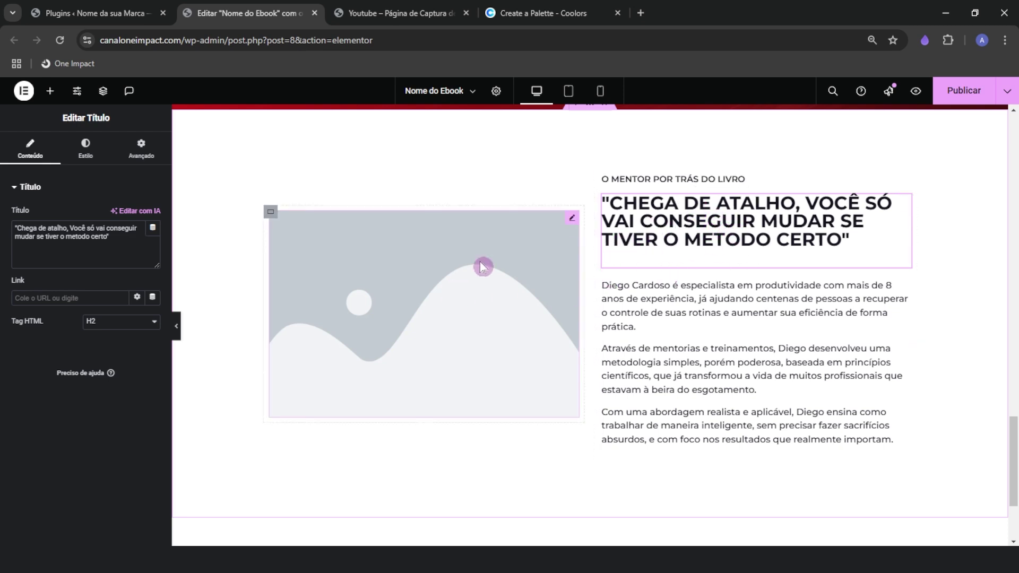
left_click(713, 251)
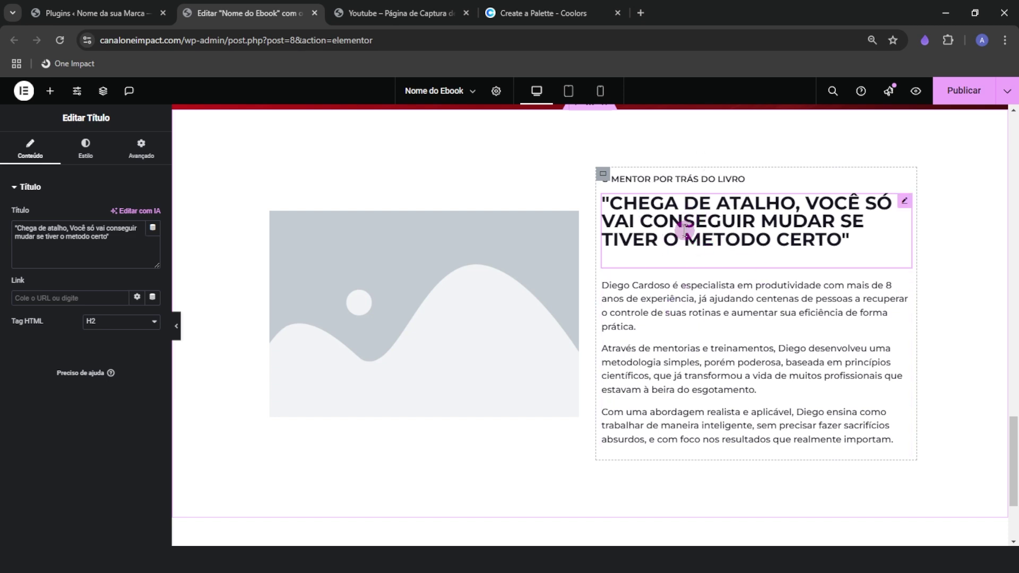
left_click(176, 326)
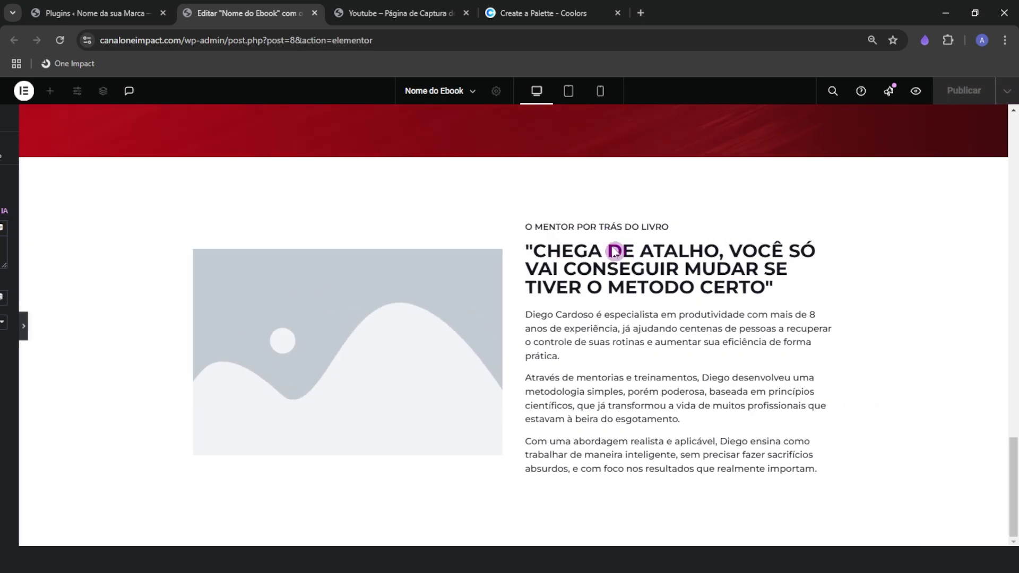
left_click(4, 325)
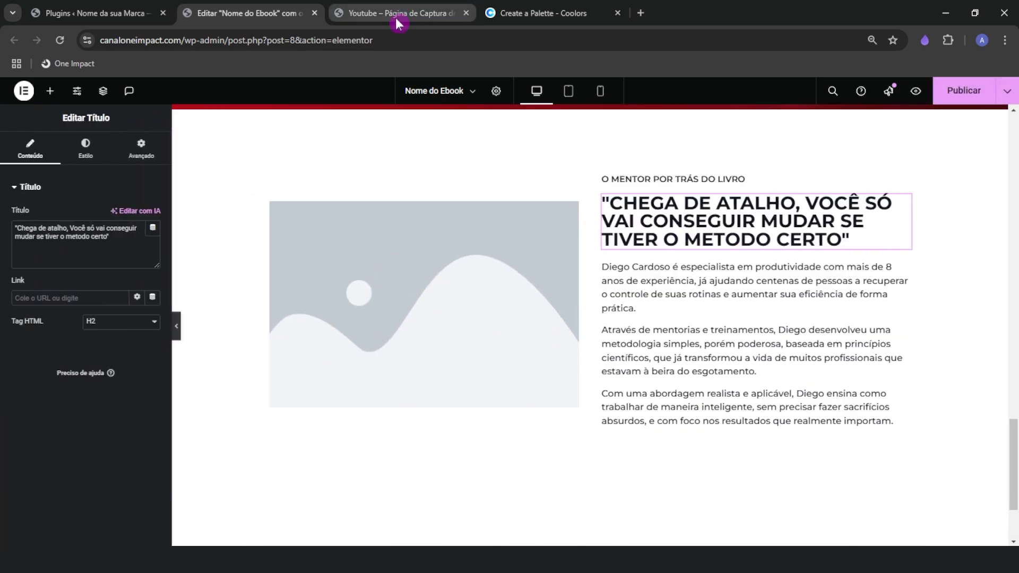
left_click(408, 18)
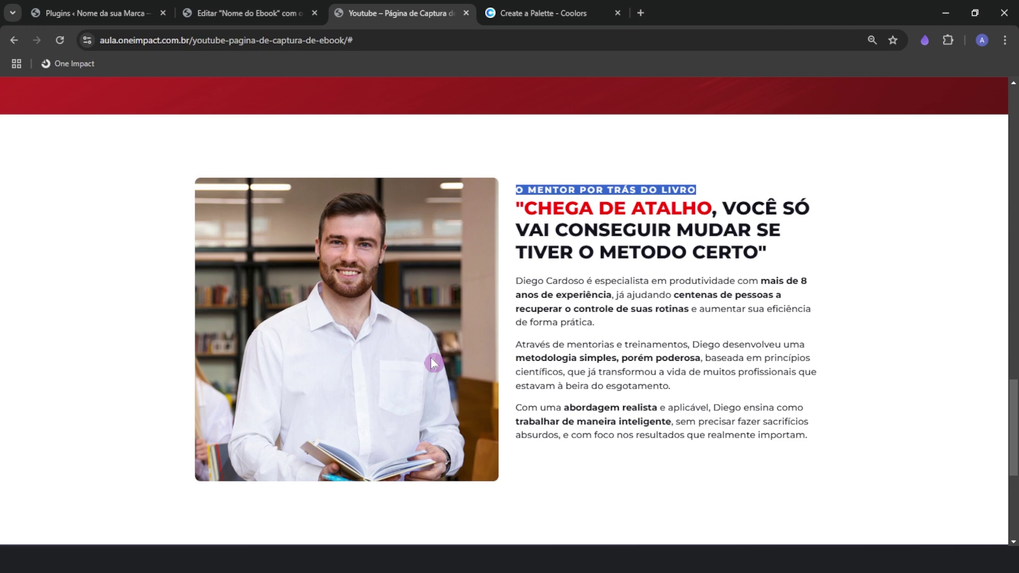
left_click(598, 301)
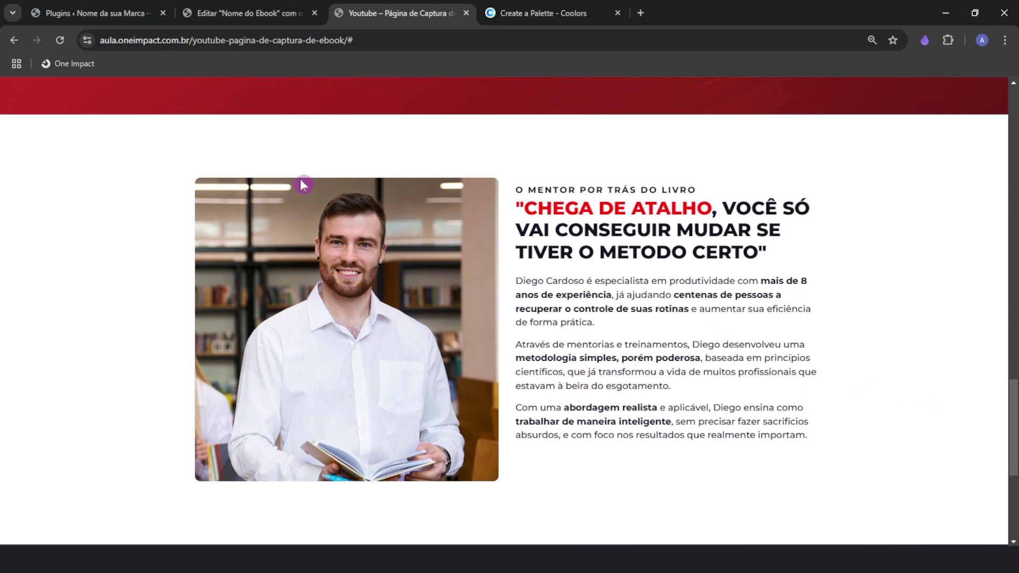
Replace the mentor placeholder image with the uploaded Expert.webp photo
left_click(247, 13)
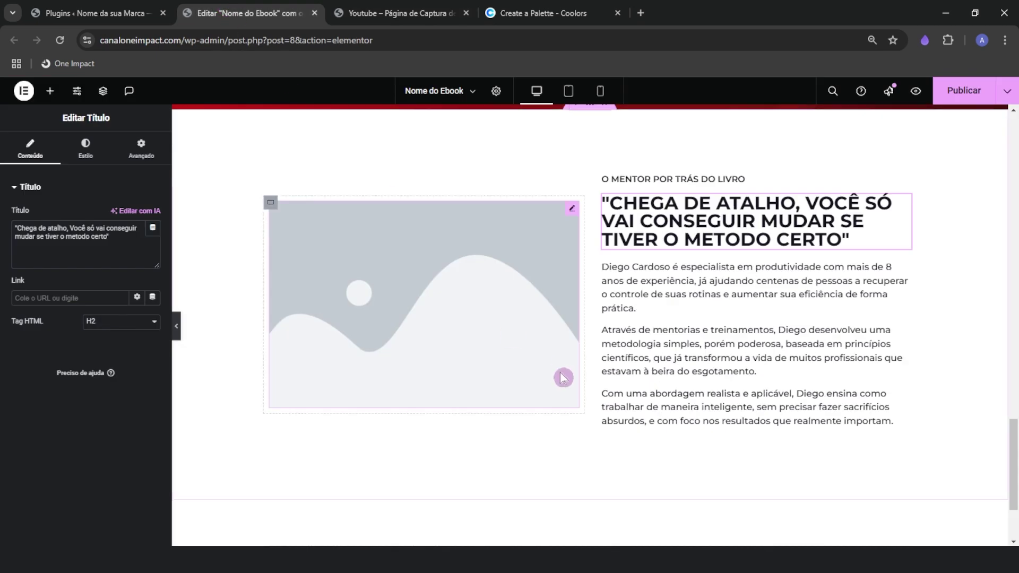
left_click(405, 405)
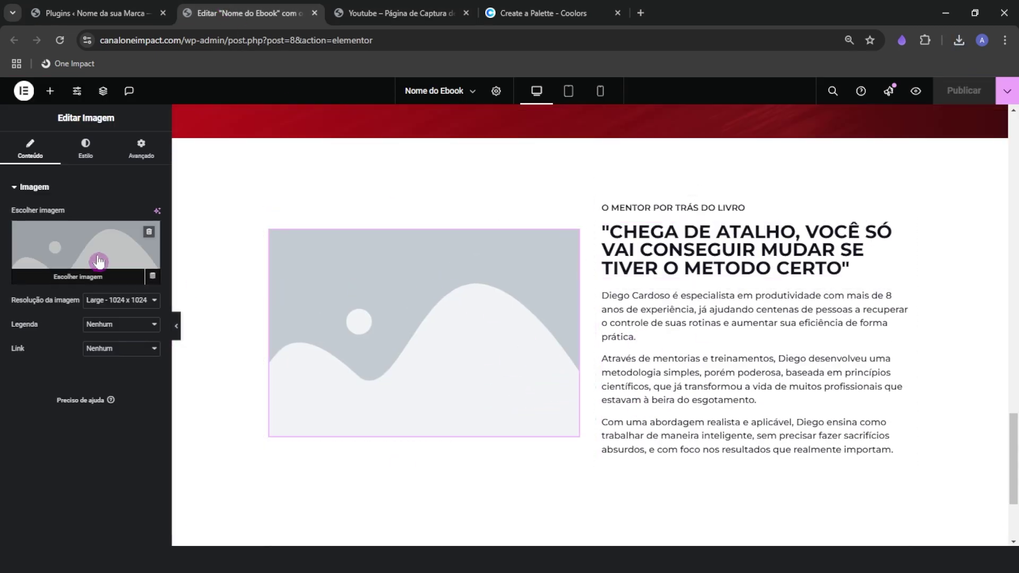
left_click(139, 277)
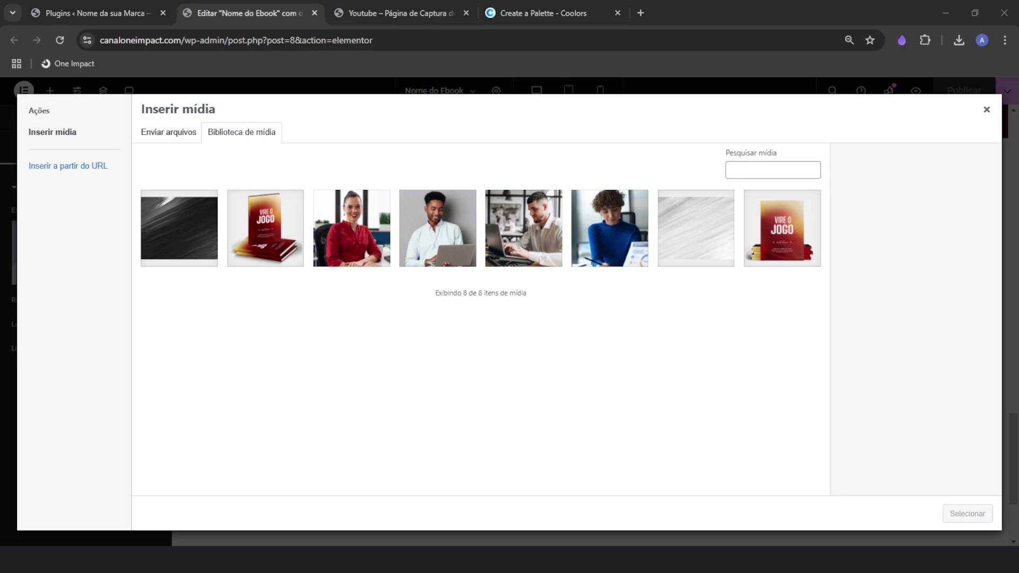
key("alt+Tab")
left_click_drag(724, 112, 777, 81)
left_click_drag(761, 366, 330, 346)
left_click(966, 514)
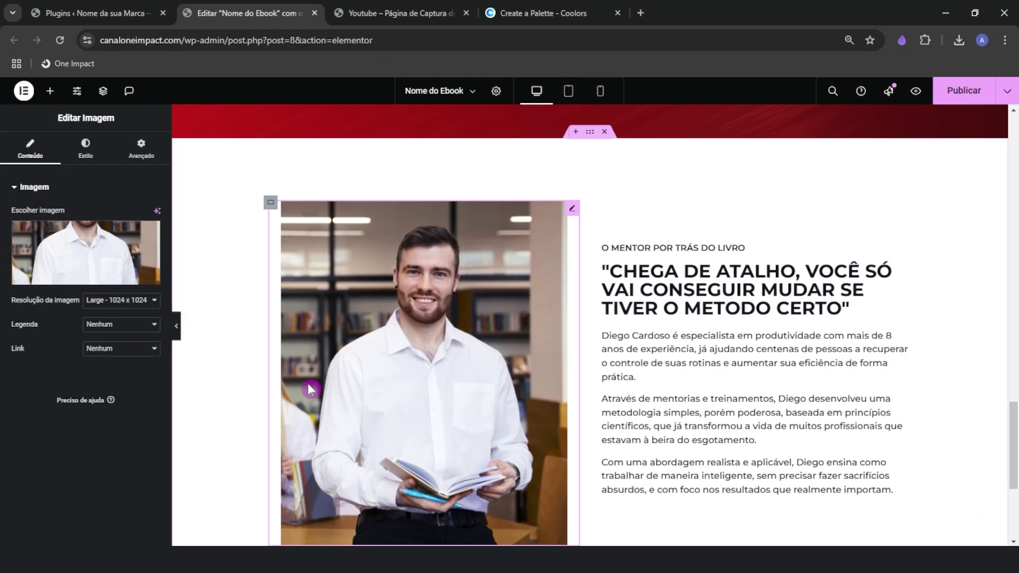
Stretch the photo to fill its column with a 100% custom width
left_click(85, 147)
left_click_drag(10, 254, 121, 254)
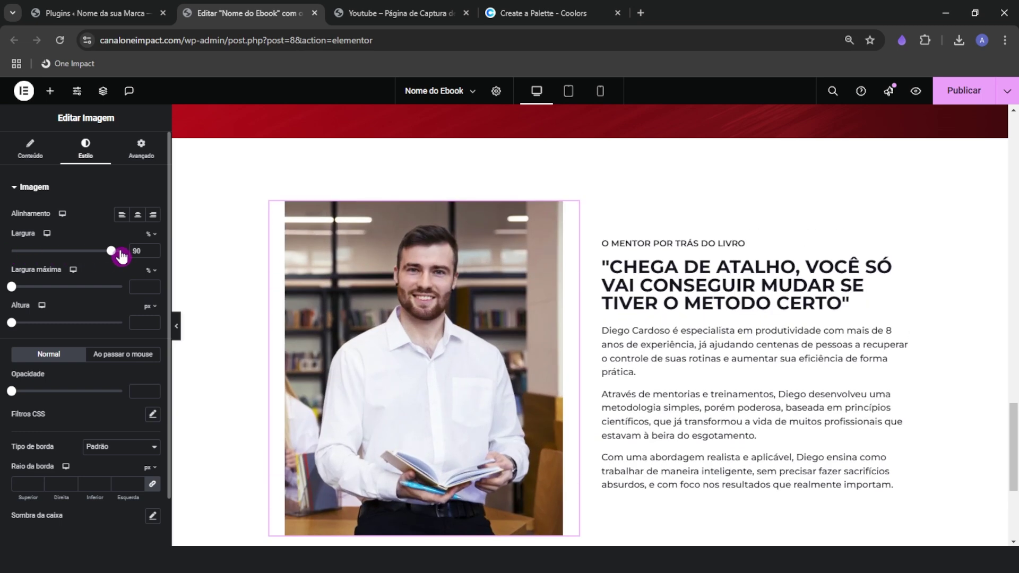
left_click(147, 158)
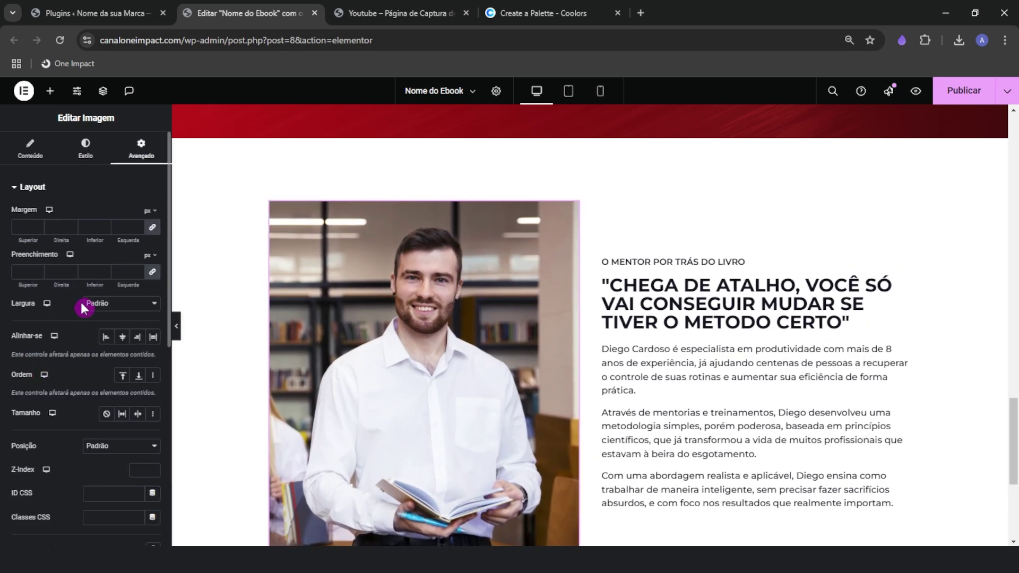
left_click(88, 303)
left_click(96, 365)
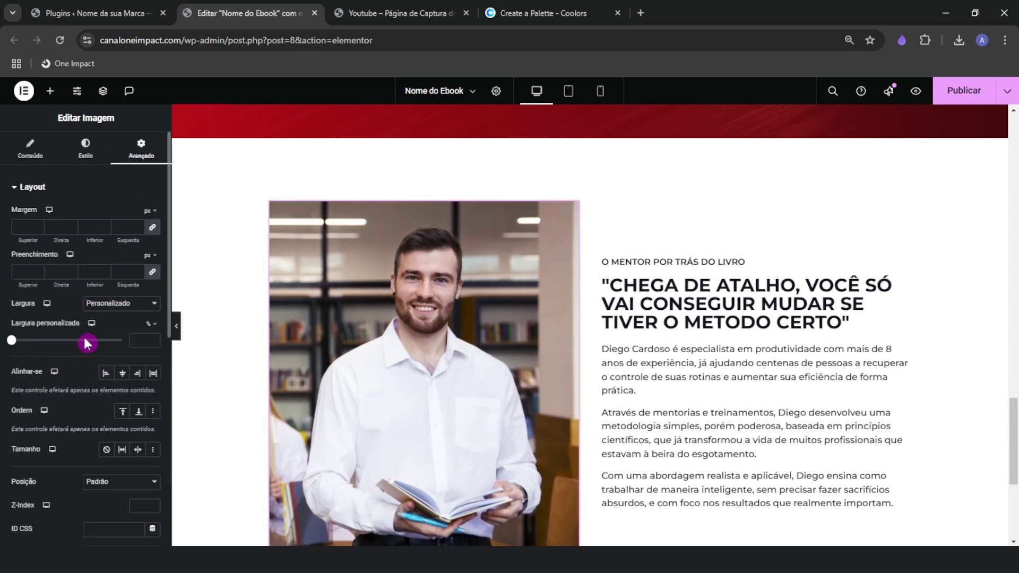
left_click_drag(87, 343, 152, 339)
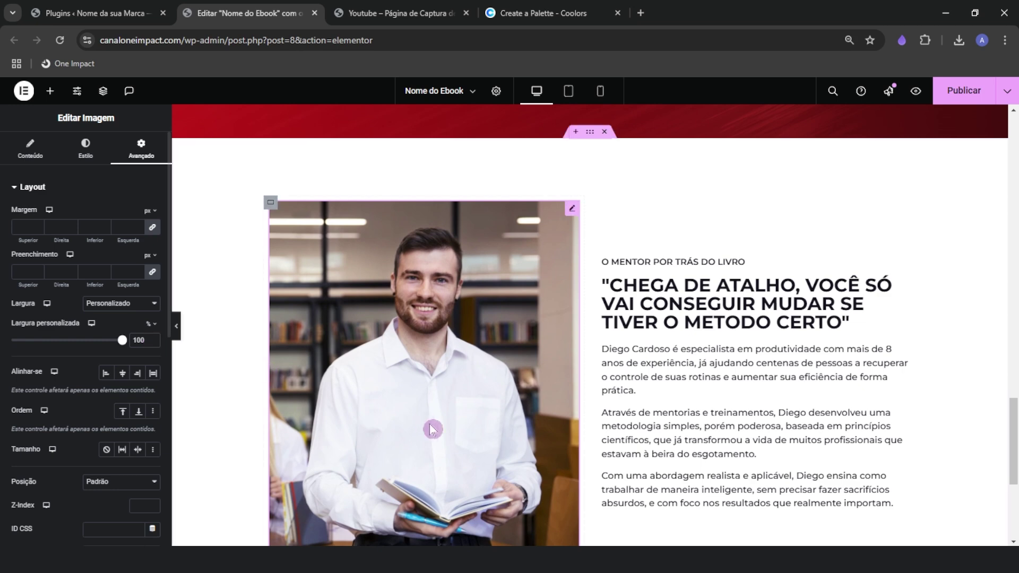
scroll(484, 431, "down", 1)
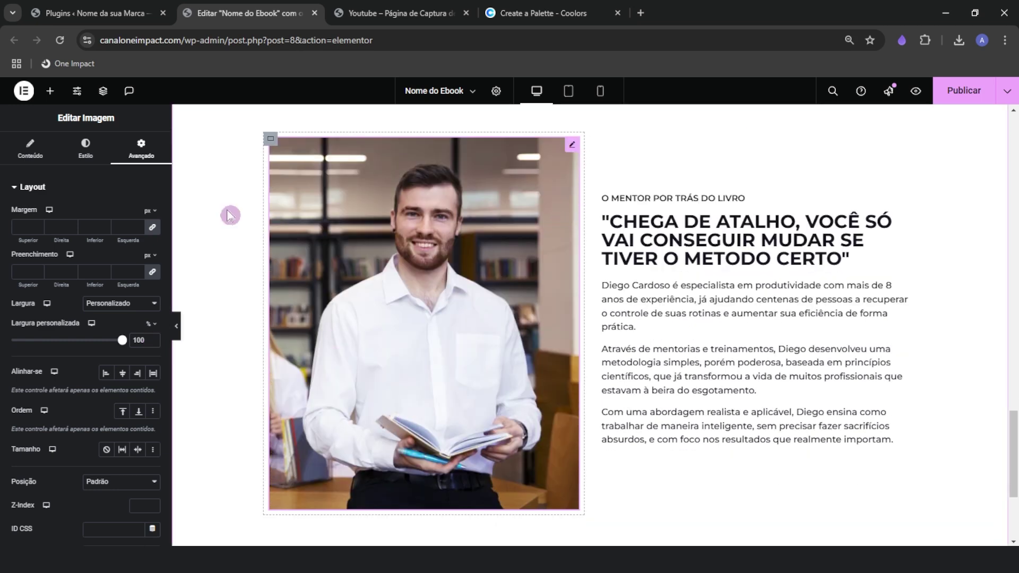
Round the photo's corners to 20 px and narrow it to 95% width
left_click(85, 148)
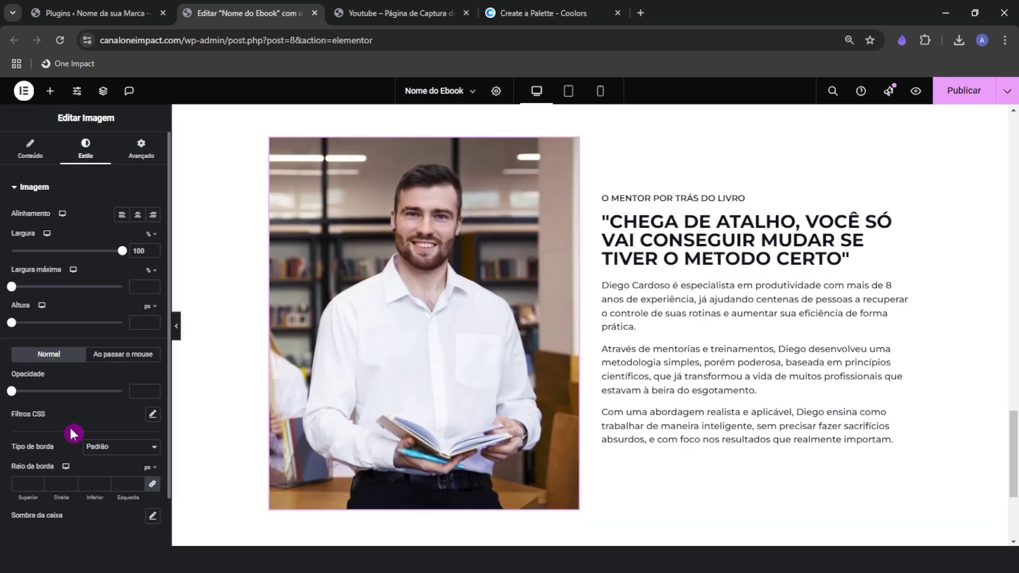
left_click(71, 485)
type("10")
left_click(72, 480)
left_click(71, 481)
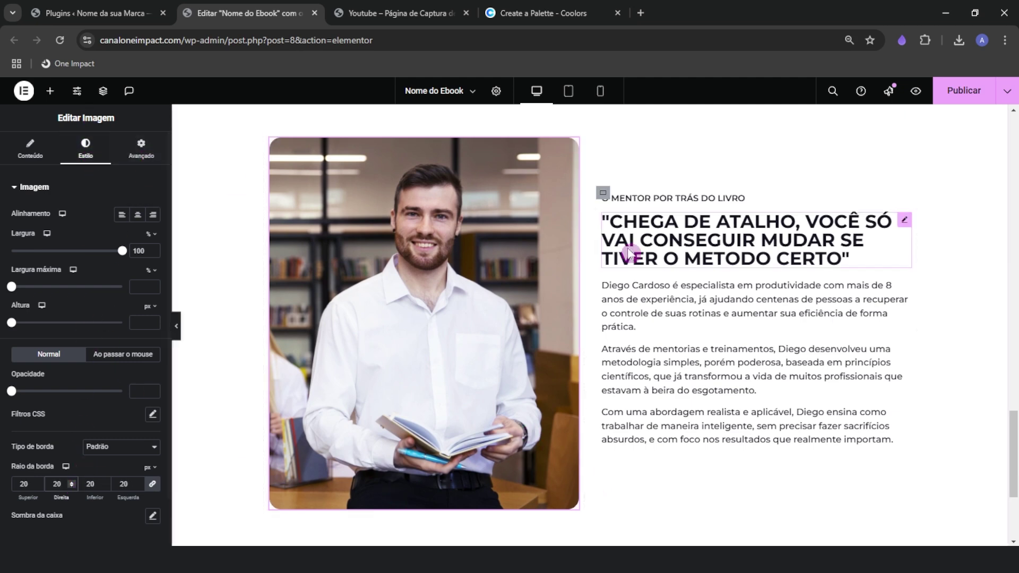
left_click(141, 149)
left_click_drag(121, 345, 117, 346)
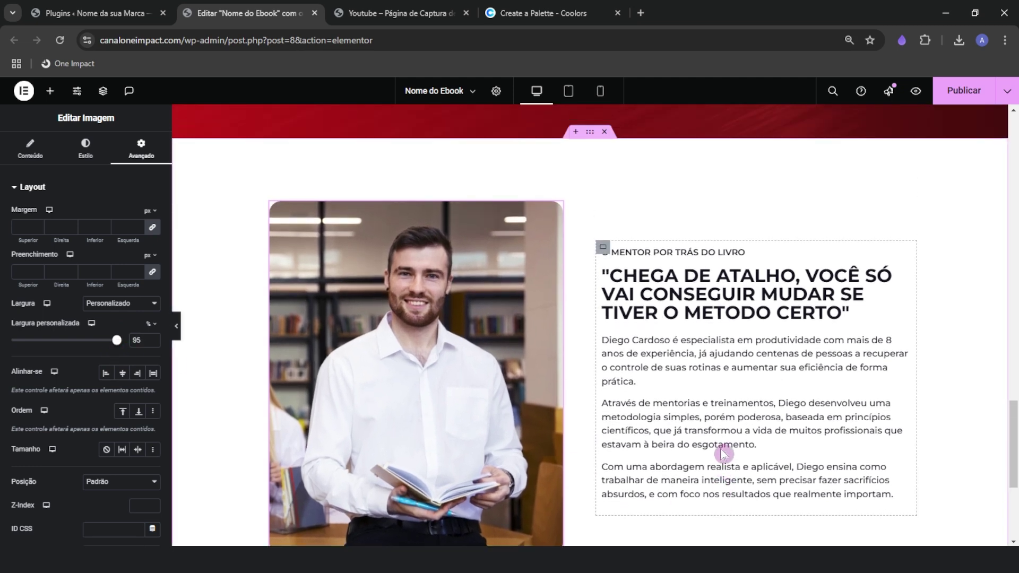
left_click(720, 332)
Bold the phrase '8 anos de experiência' in the mentor bio
key("ctrl")
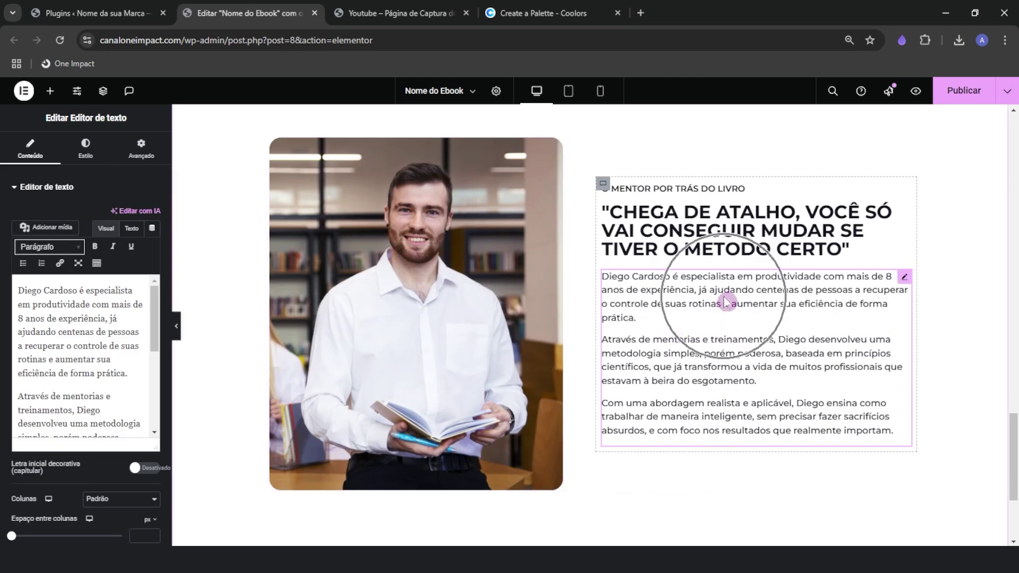
left_click(423, 11)
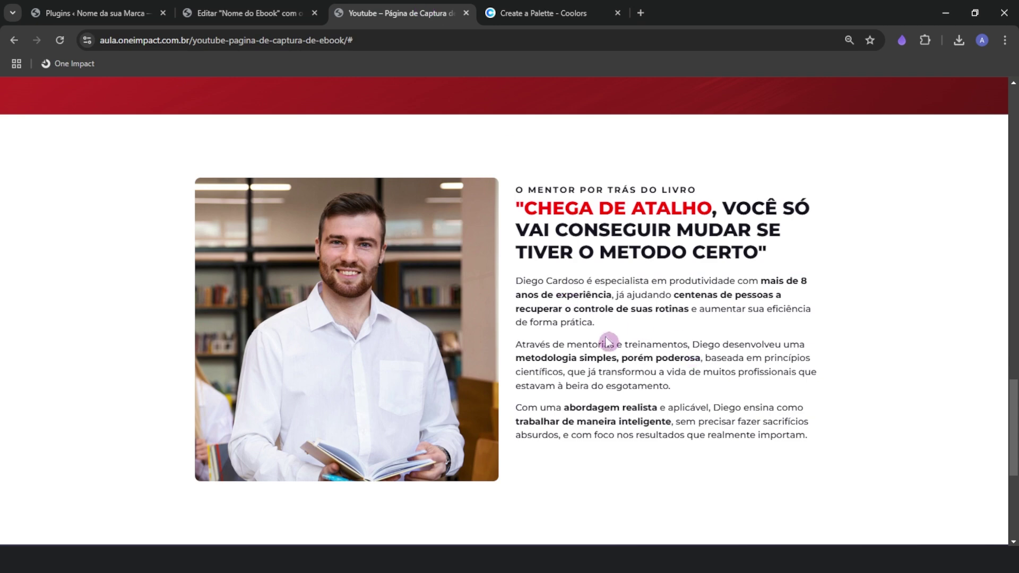
left_click(269, 7)
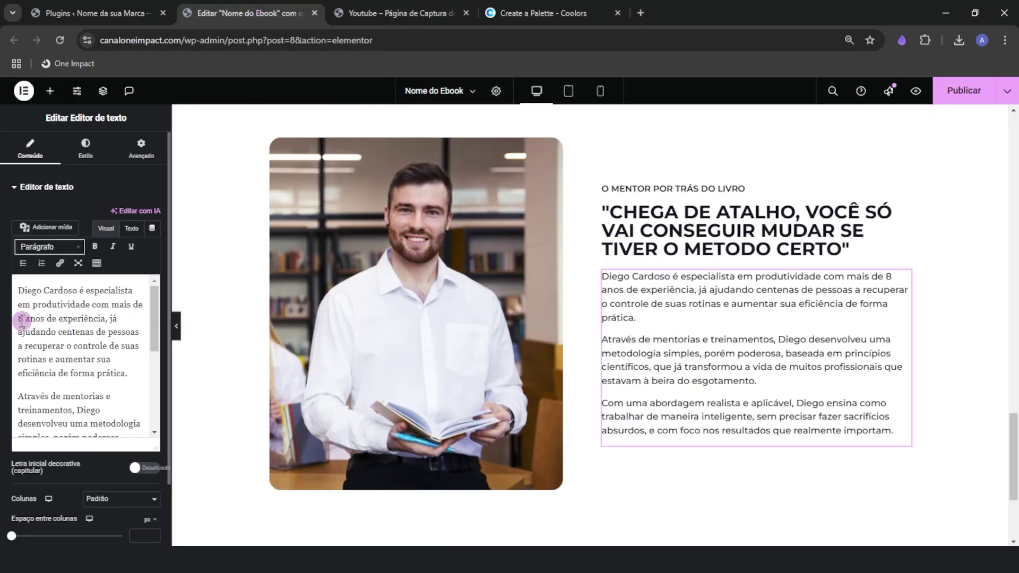
left_click_drag(19, 318, 102, 318)
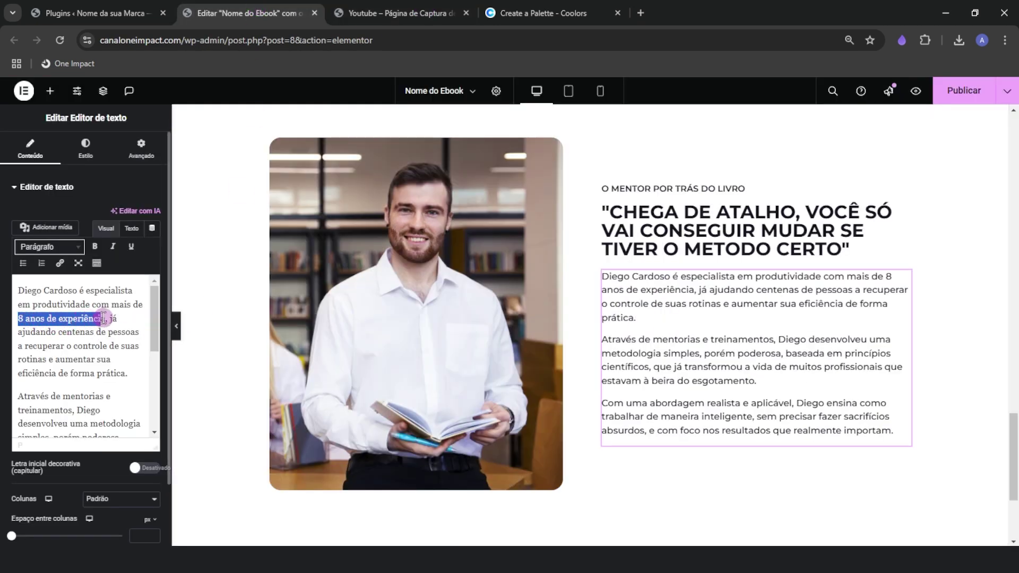
left_click(94, 246)
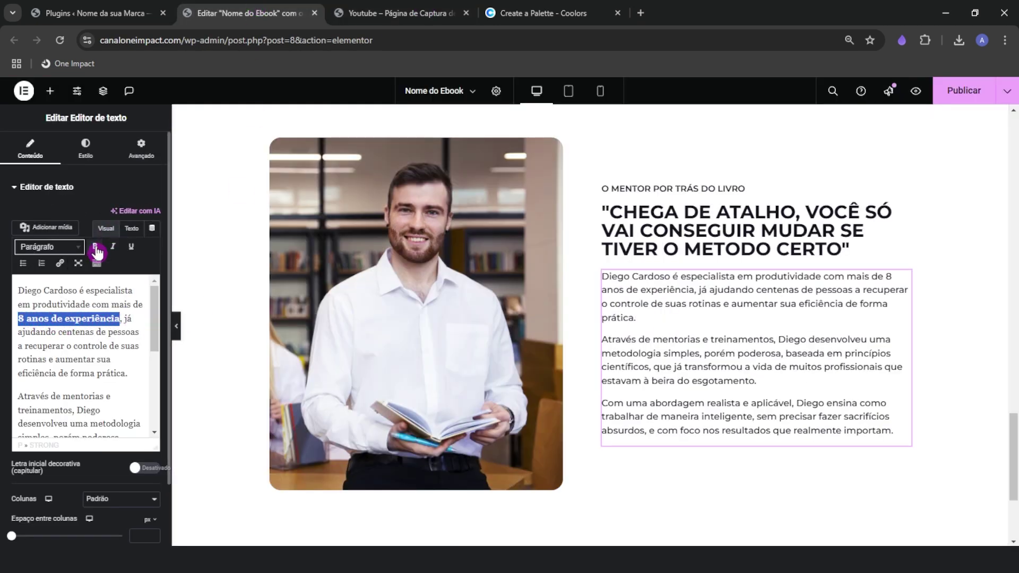
left_click(70, 377)
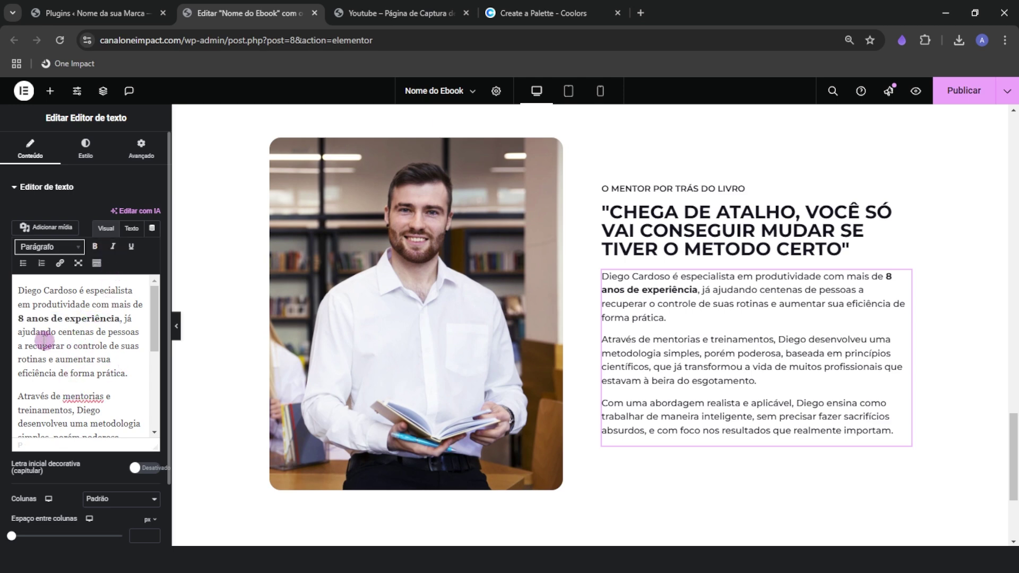
left_click_drag(18, 318, 109, 318)
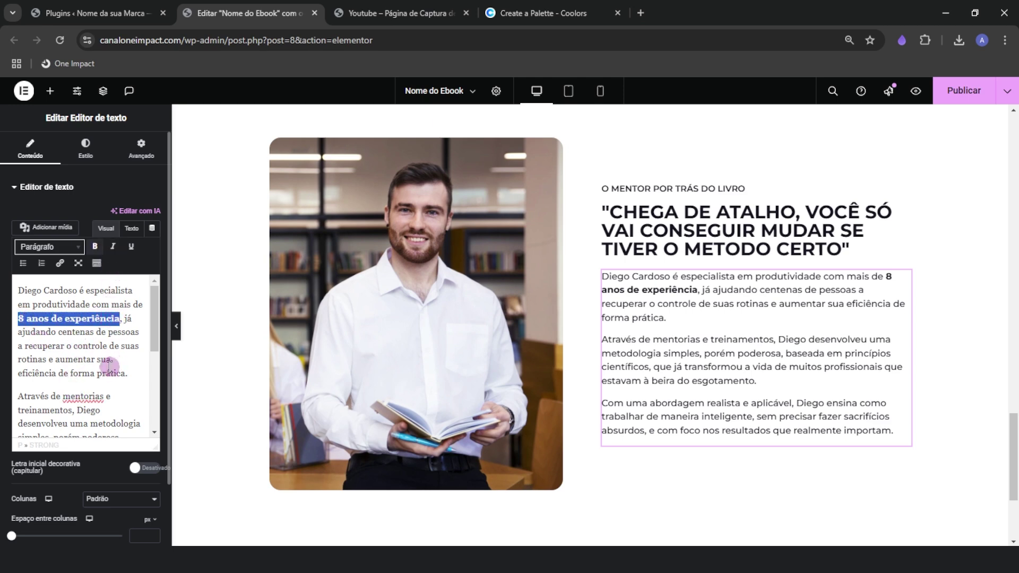
left_click(108, 366)
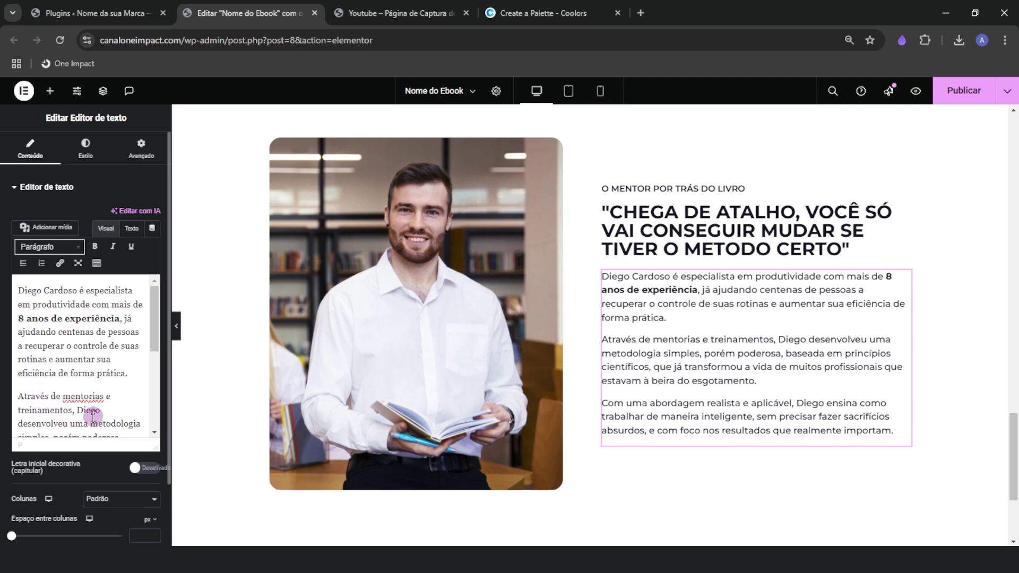
Bold 'desenvolveu uma metodologia simples', then scroll the reference page down to its footer
left_click(96, 377)
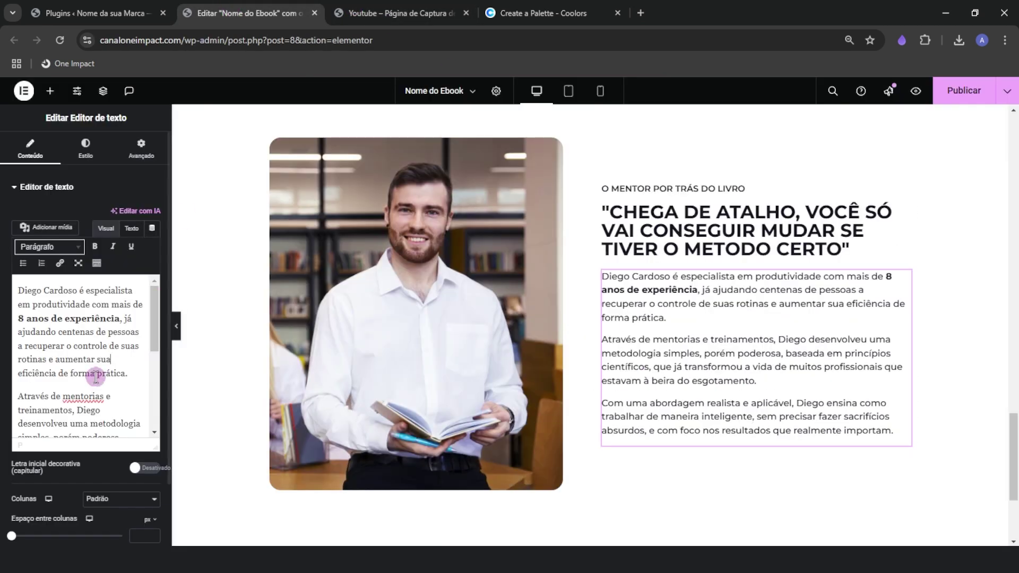
scroll(85, 371, "down", 4)
scroll(85, 371, "up", 2)
left_click_drag(49, 374, 26, 365)
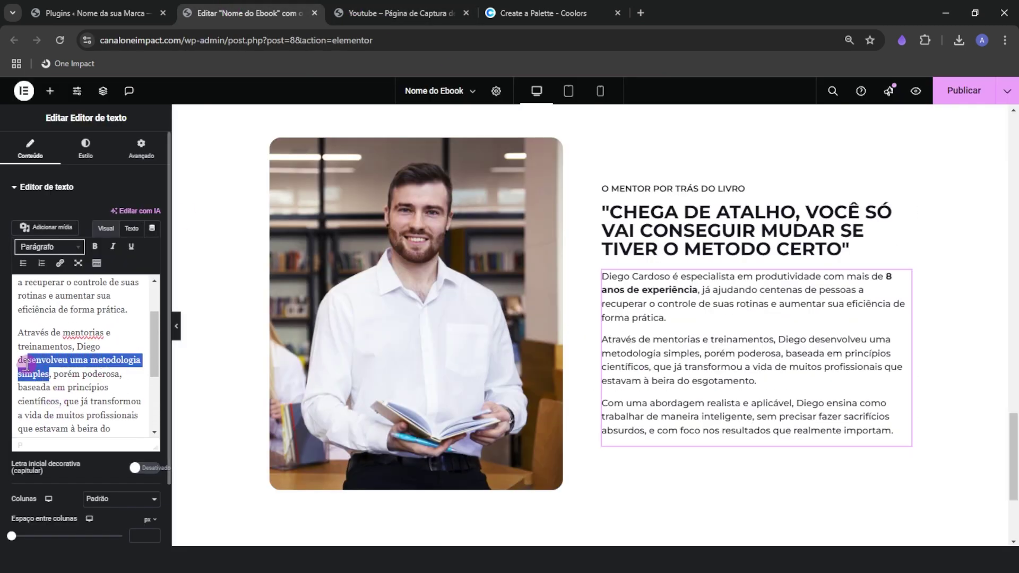
key("ctrl+b")
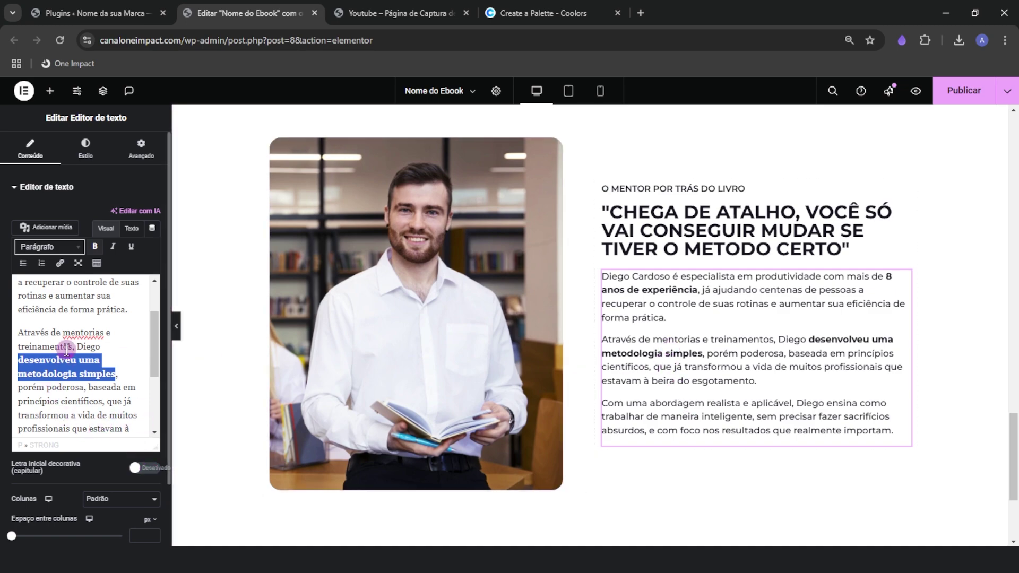
left_click(74, 331)
key("ctrl+Tab")
scroll(182, 359, "down", 7)
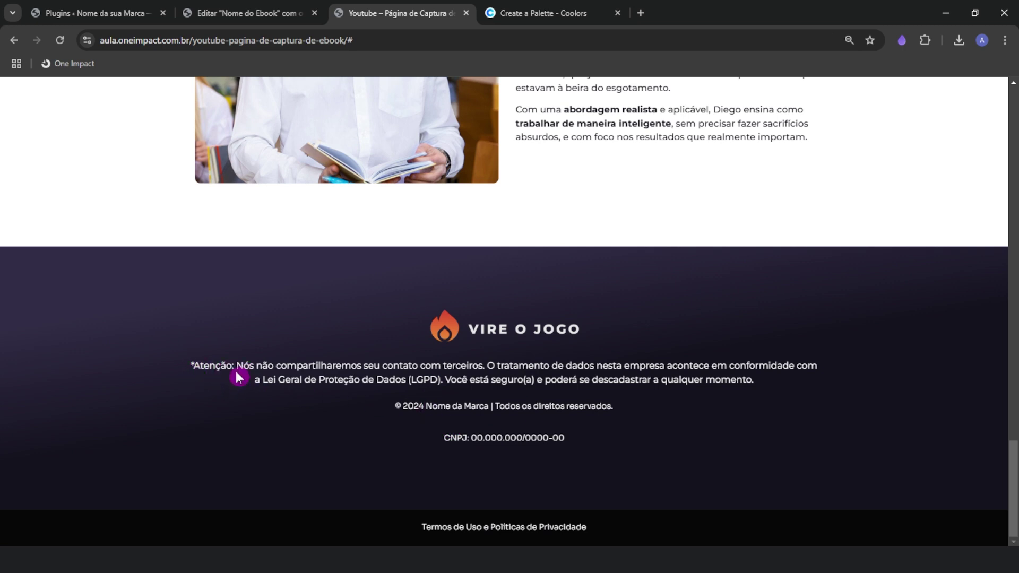
scroll(573, 392, "up", 5)
scroll(574, 409, "down", 5)
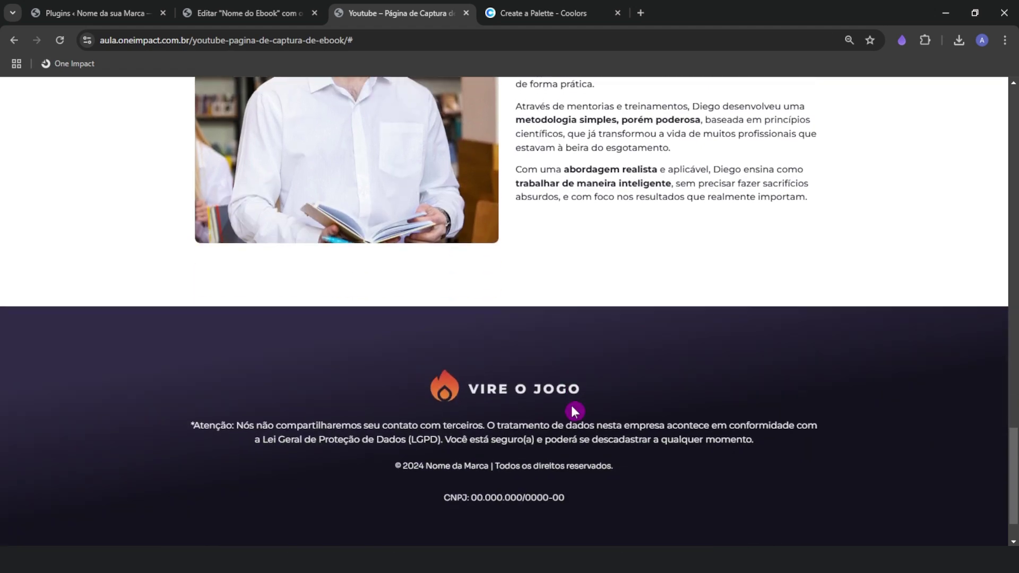
scroll(578, 418, "up", 5)
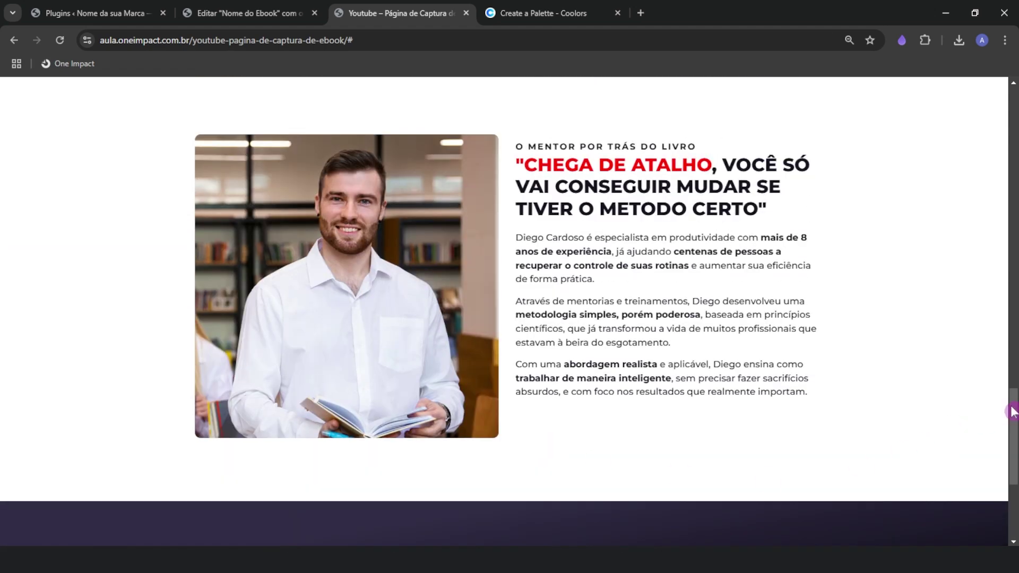
left_click_drag(1014, 411, 1002, 464)
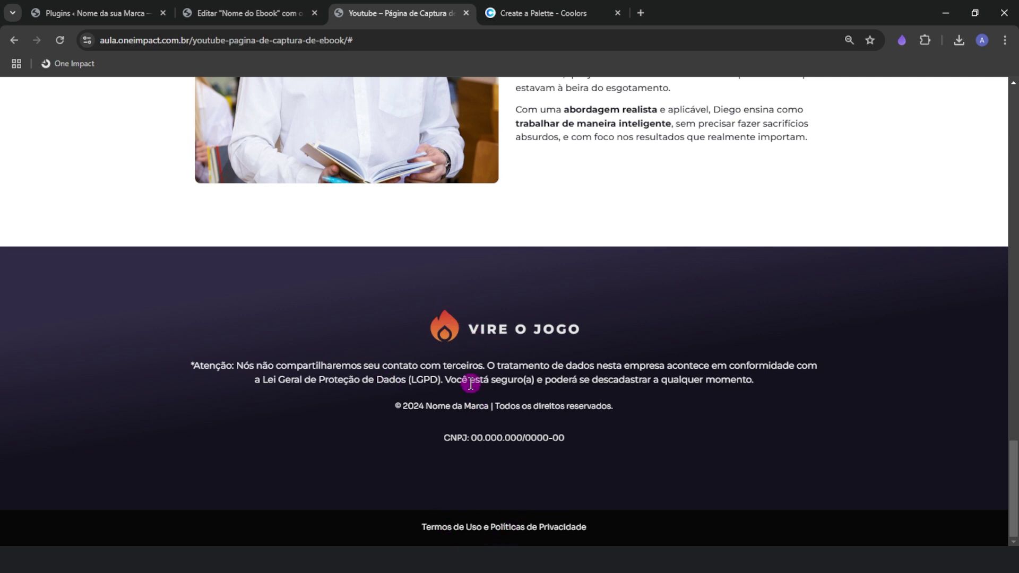
Add a one-column flexbox container below the author block with 200 px minimum height
left_click(257, 15)
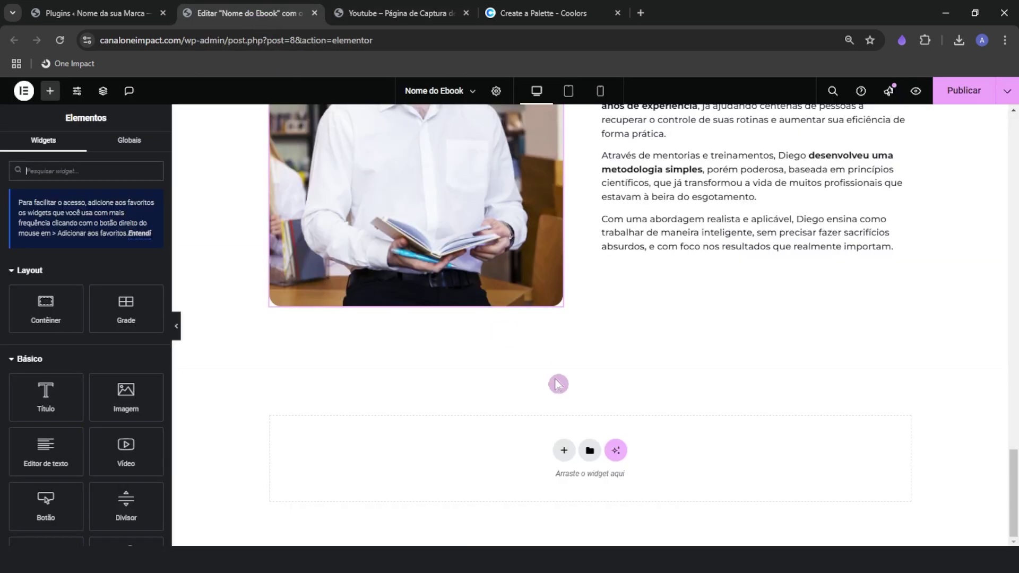
left_click(566, 457)
left_click(549, 480)
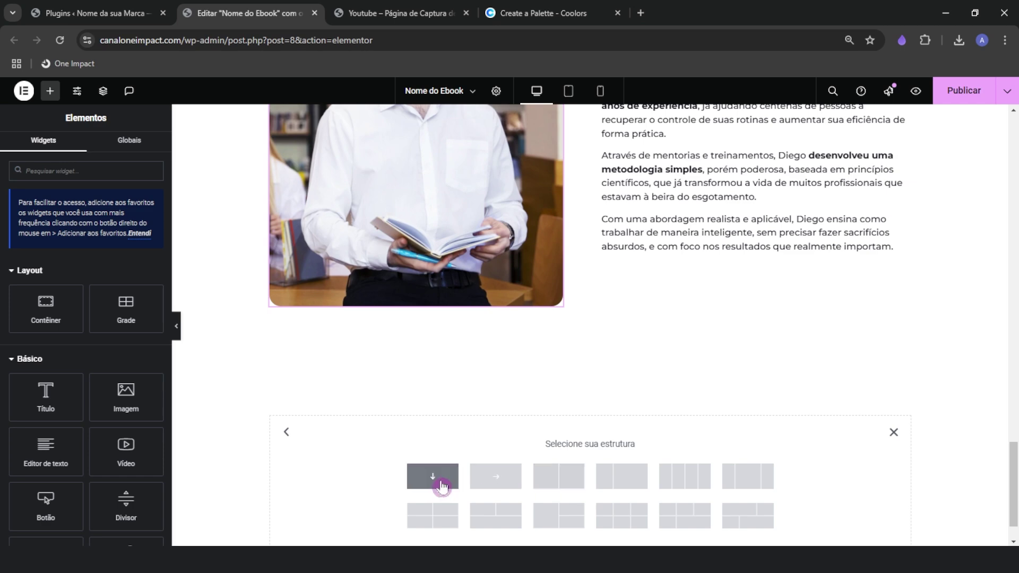
left_click(442, 486)
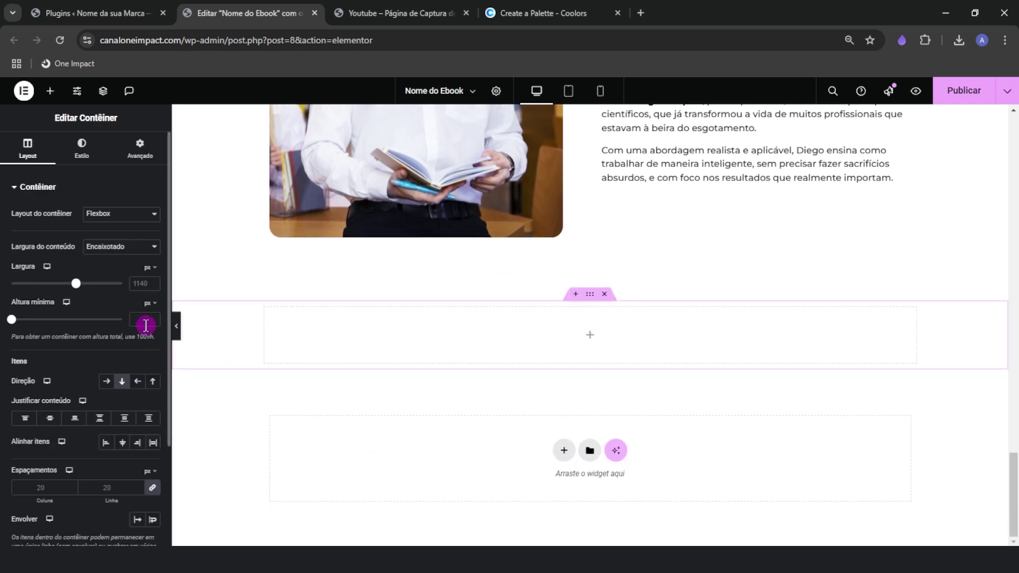
type("300")
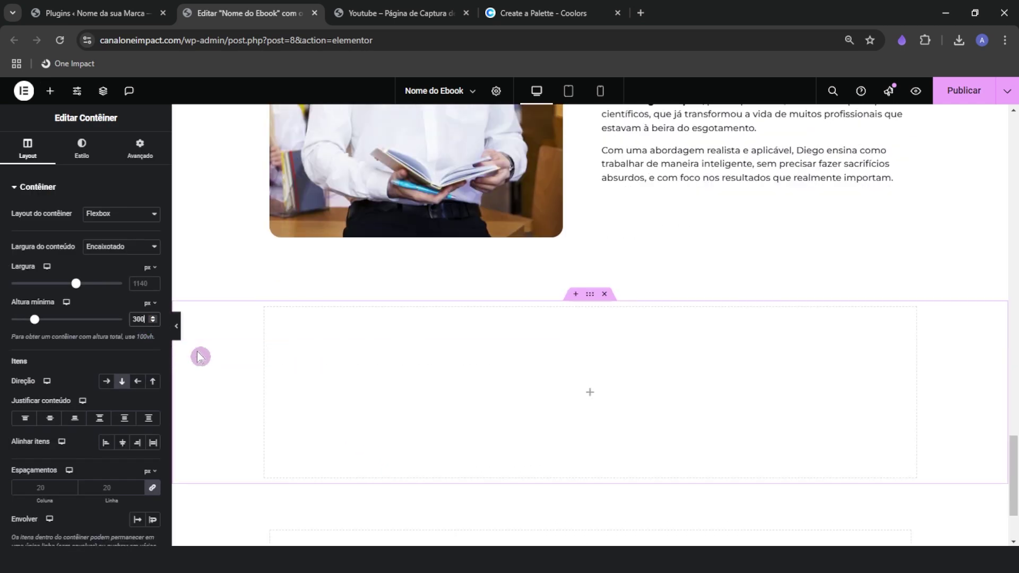
left_click(147, 323)
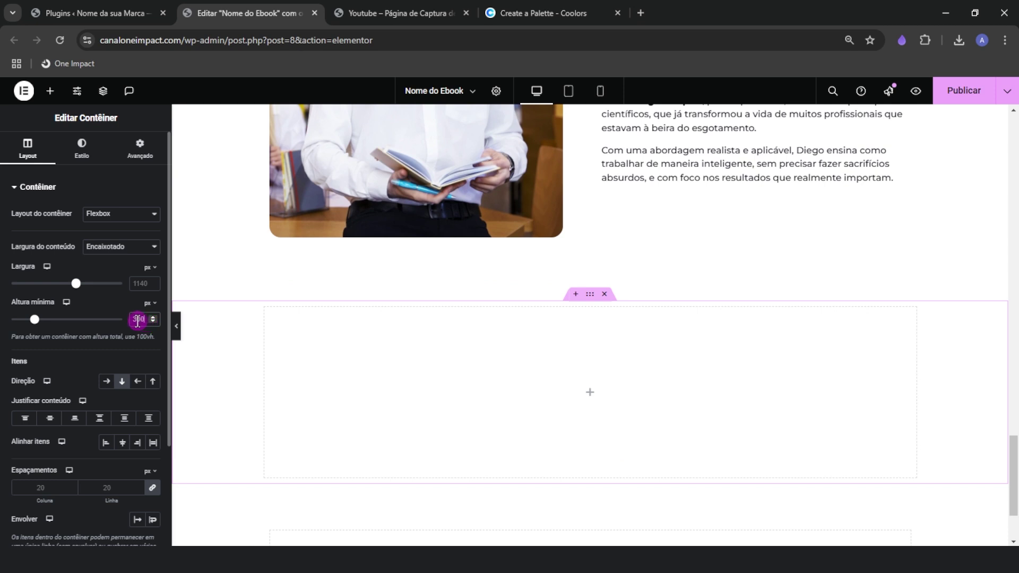
type("2")
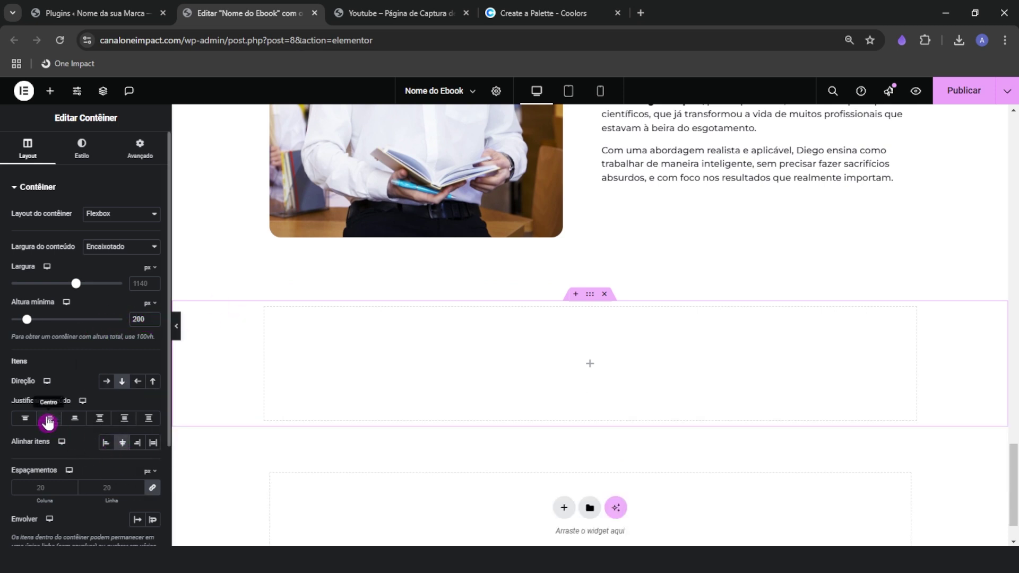
Give the container 50 px top and bottom padding
left_click(139, 149)
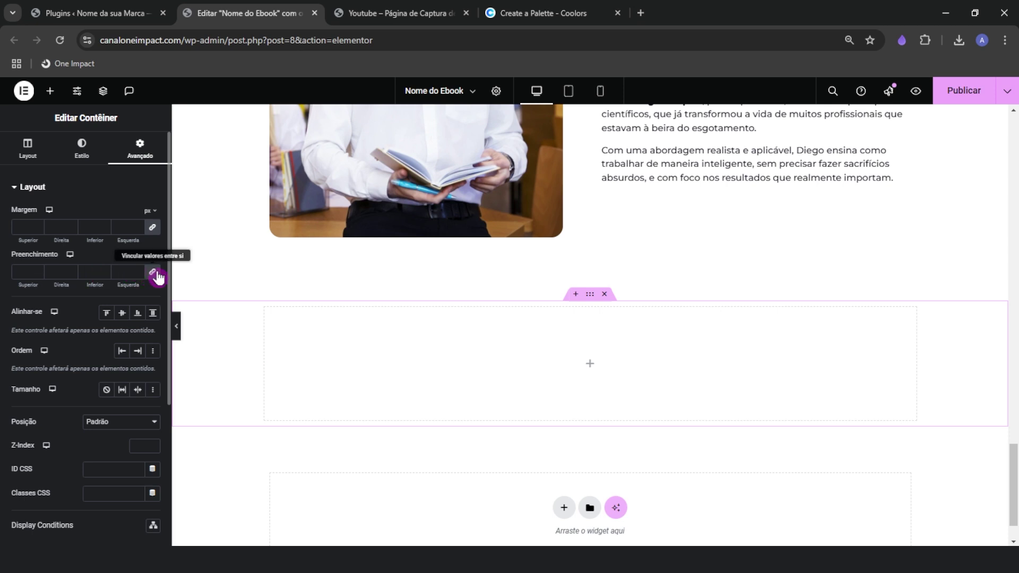
left_click(153, 273)
left_click(24, 272)
type("50")
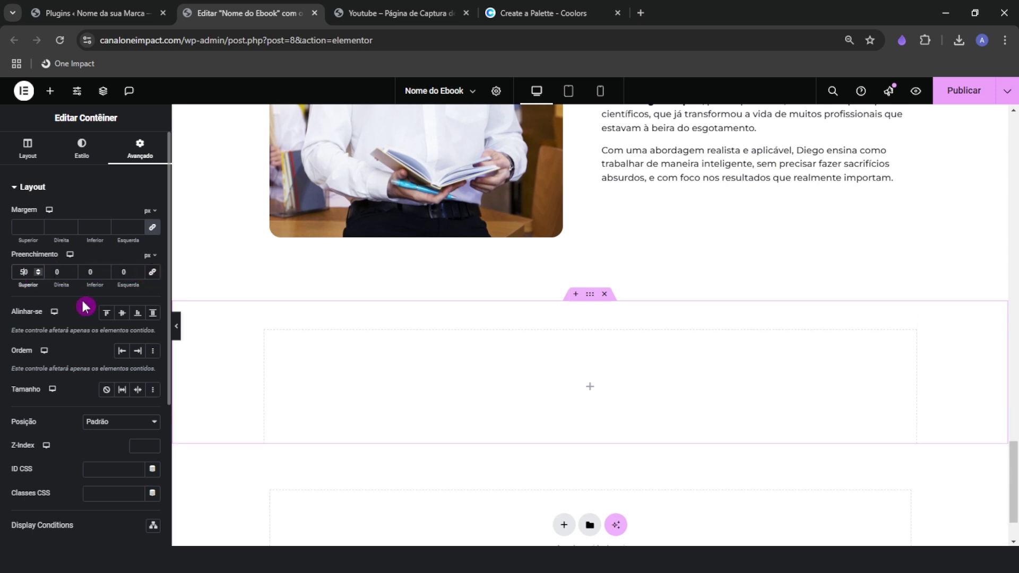
left_click(87, 271)
type("50")
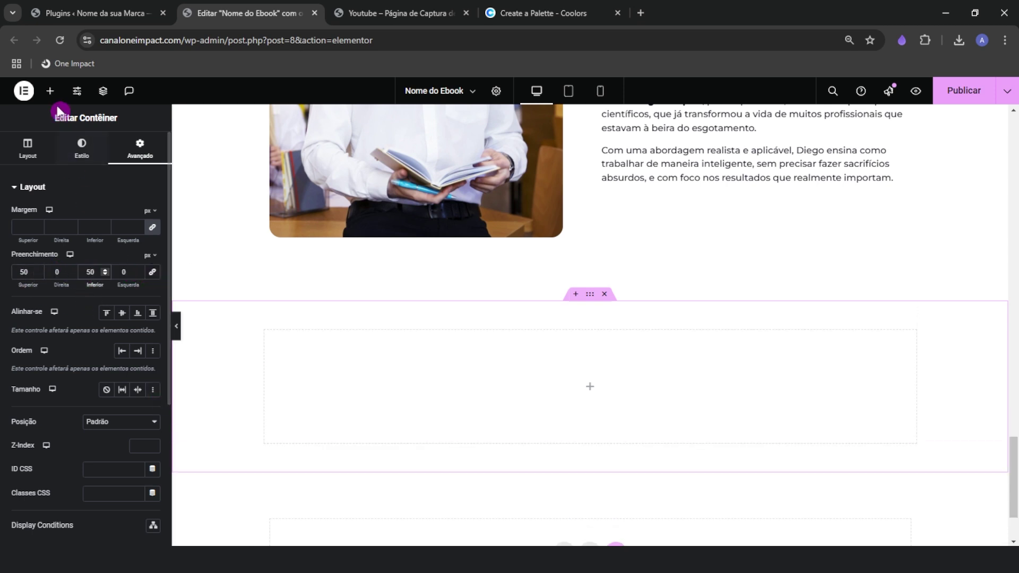
Set the container's background to a classic #14121E colour copied from the Coolors palette
left_click(49, 91)
scroll(245, 403, "down", 2)
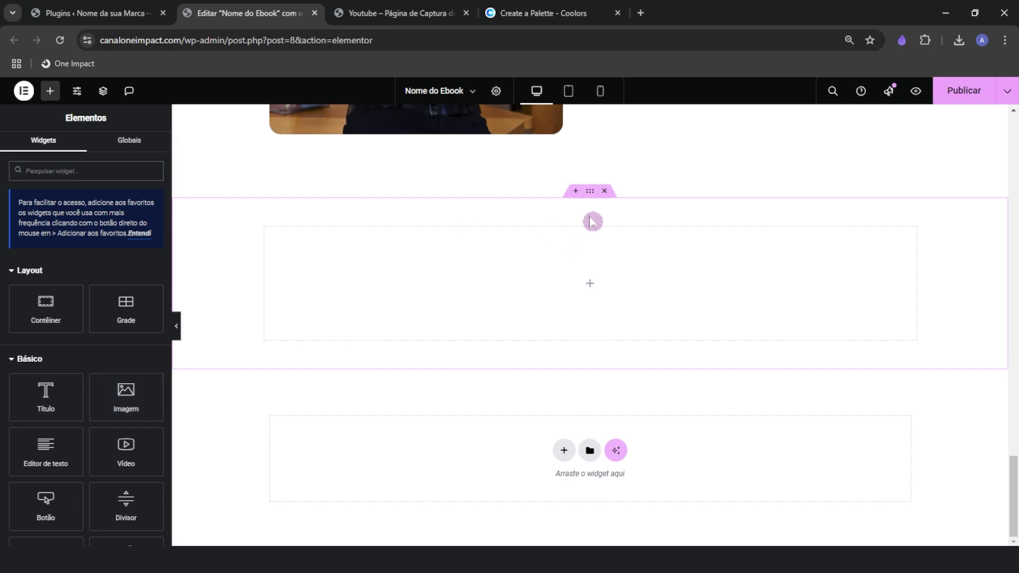
left_click(590, 191)
left_click(91, 155)
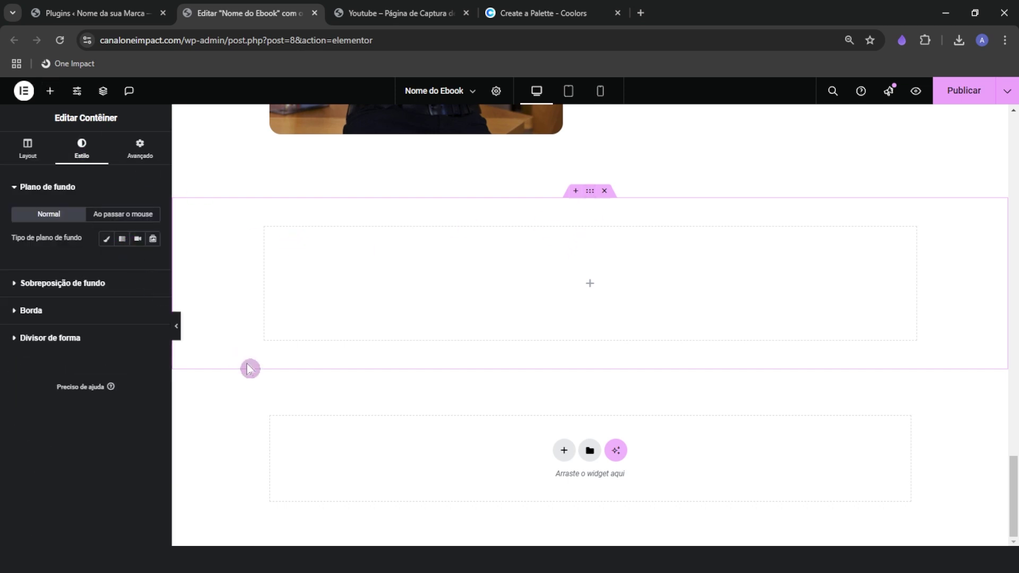
left_click(536, 12)
left_click(319, 472)
key("ctrl+c")
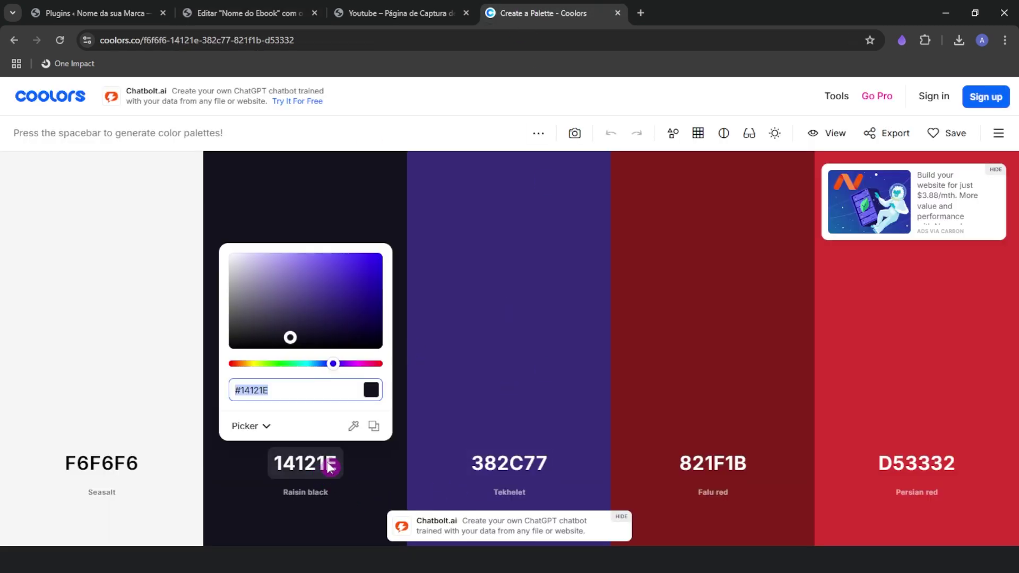
left_click(247, 14)
left_click(105, 239)
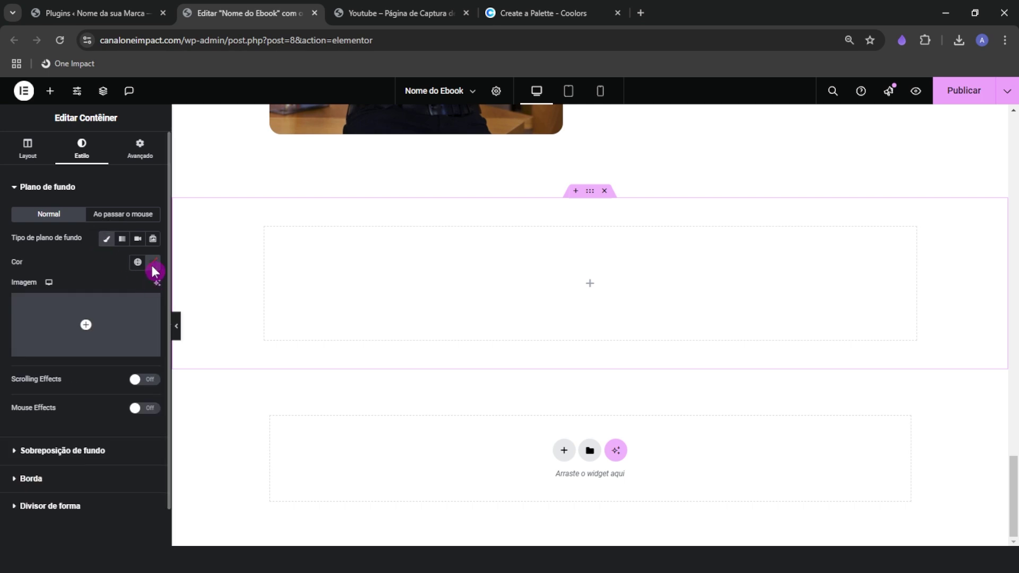
left_click(153, 263)
key("ctrl+v")
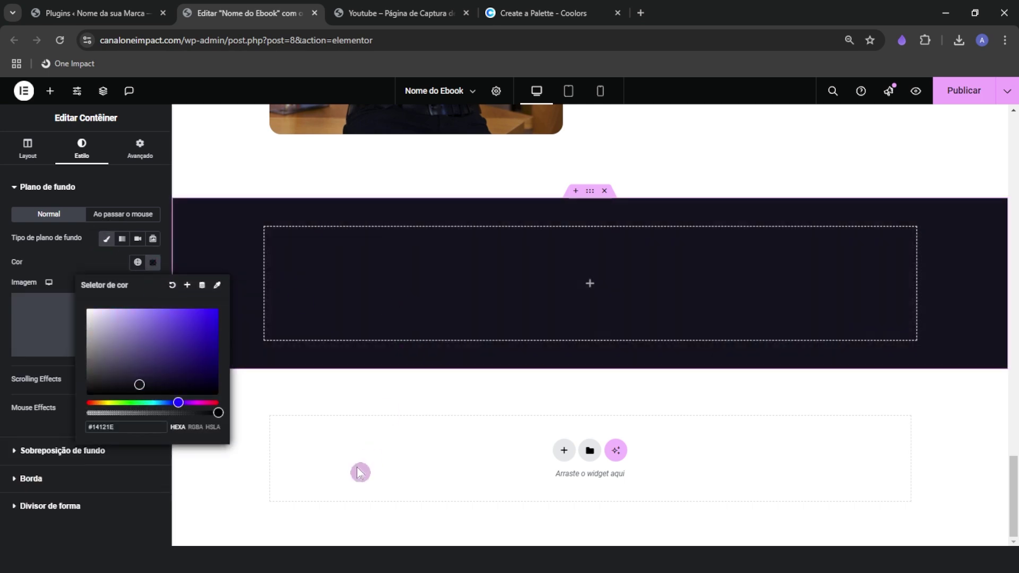
scroll(360, 472, "up", 1)
scroll(354, 477, "up", 1)
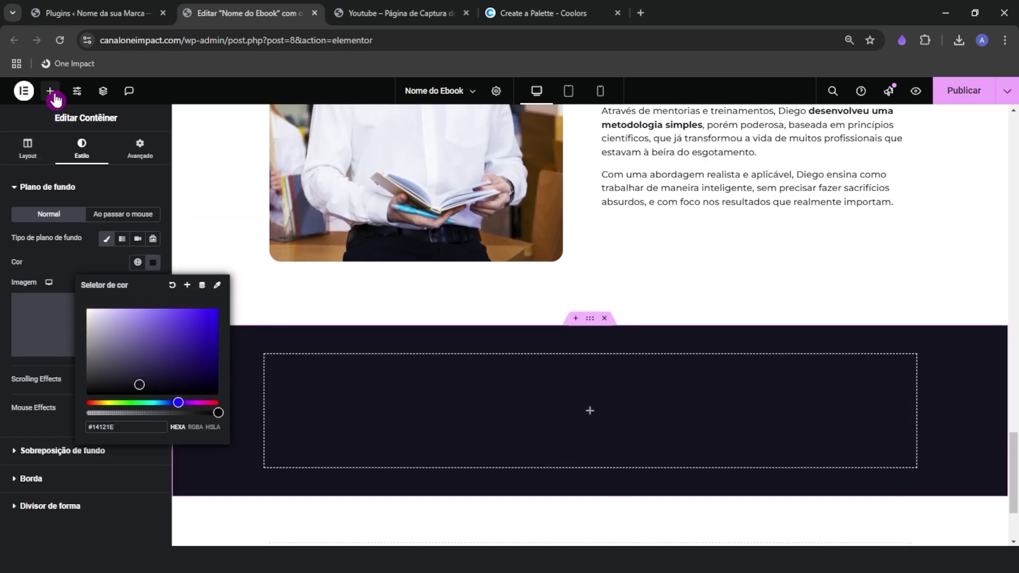
Drop an Image widget into the dark section and upload the VIRE O JOGO logo PNG
left_click(50, 91)
left_click_drag(131, 397, 528, 406)
scroll(466, 443, "down", 2)
left_click(76, 291)
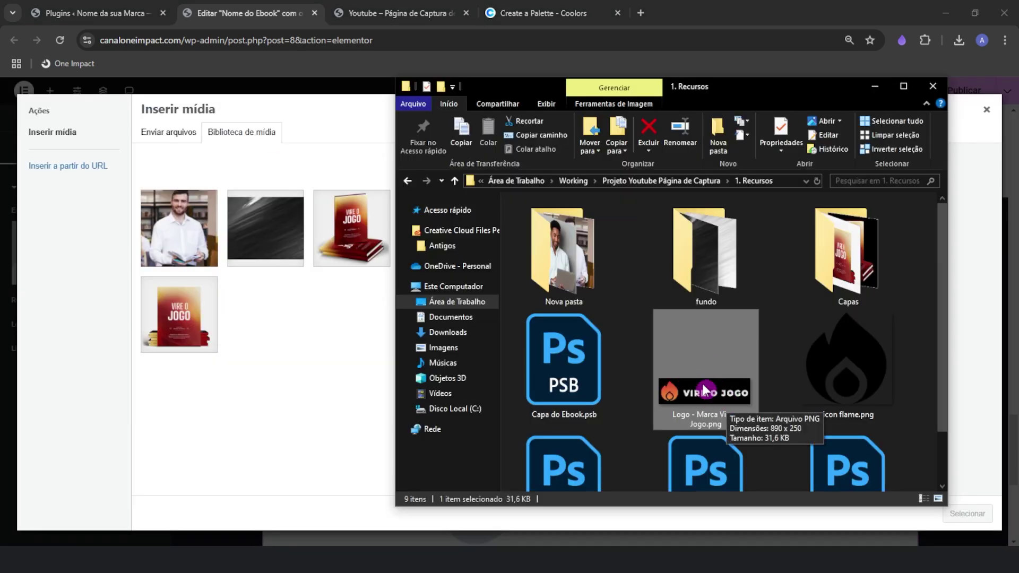
left_click_drag(706, 386, 325, 334)
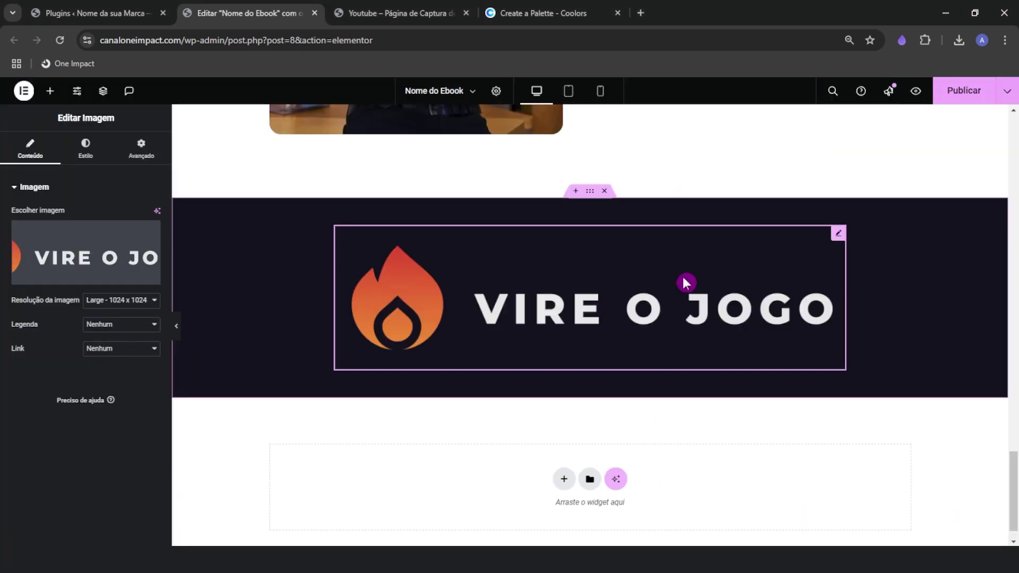
scroll(759, 456, "up", 3)
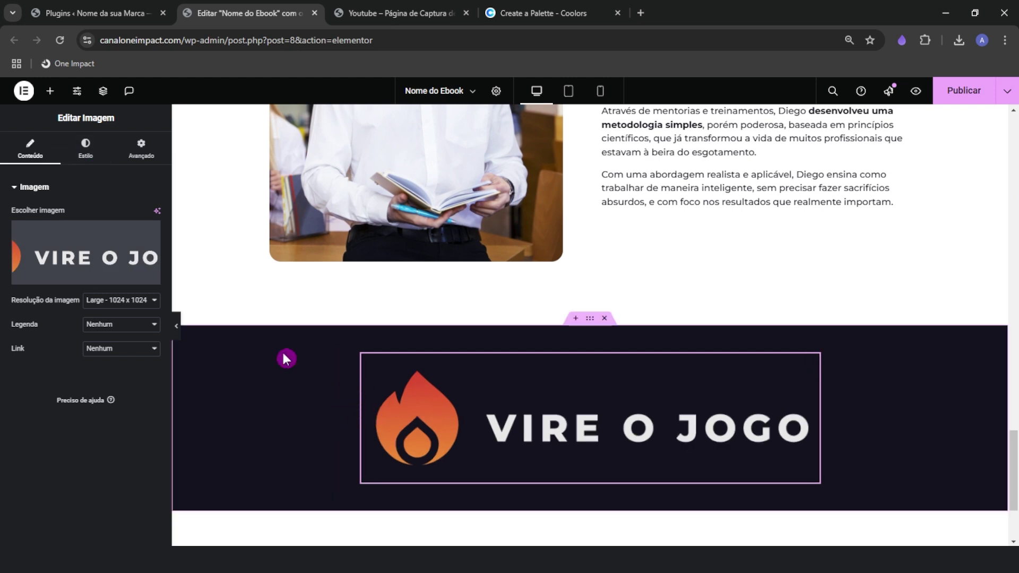
Make the logo fill its box and set its custom width to 20%
left_click(85, 149)
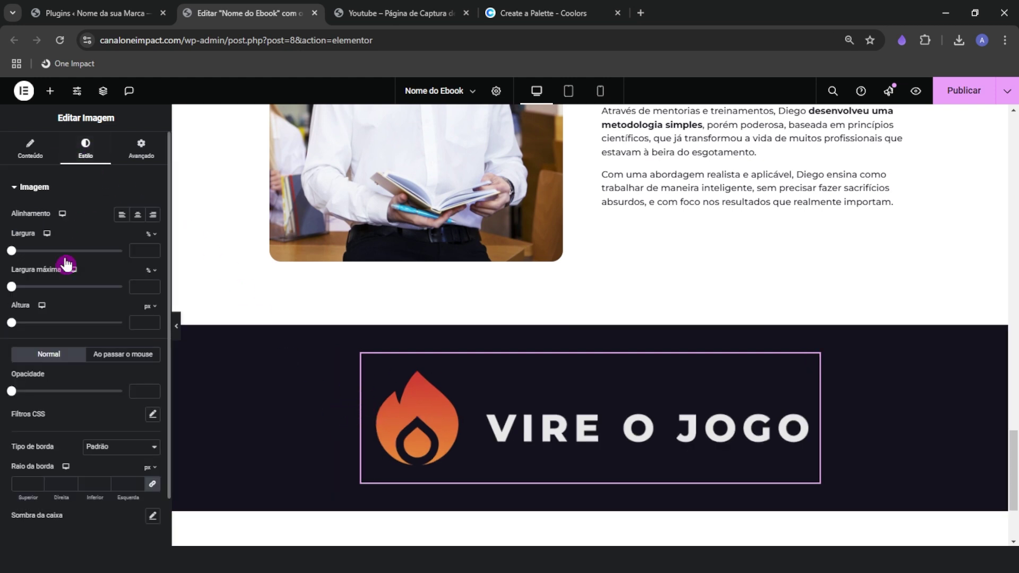
left_click_drag(16, 256, 76, 252)
left_click(145, 158)
left_click(111, 303)
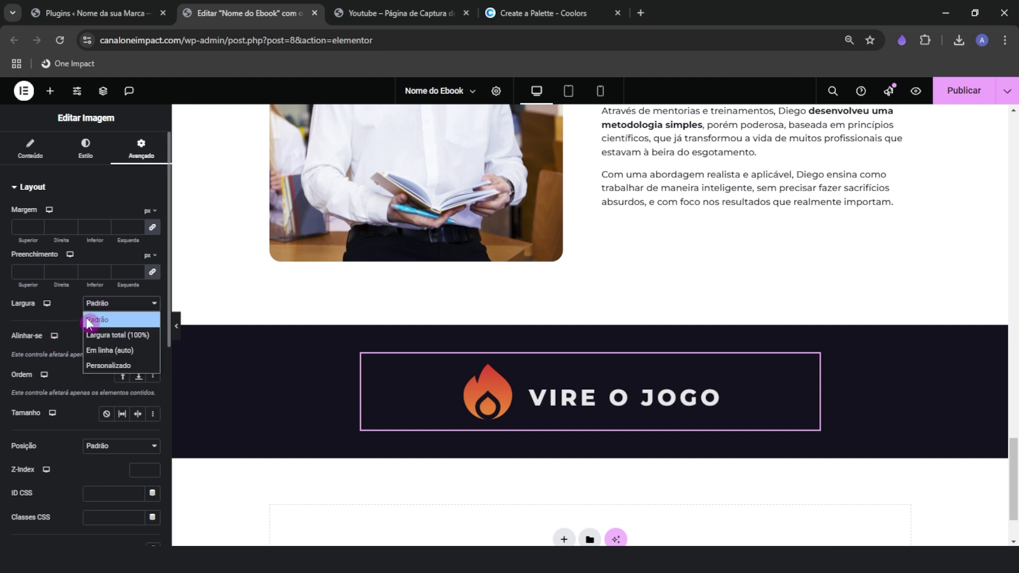
left_click(98, 366)
left_click_drag(14, 345, 47, 346)
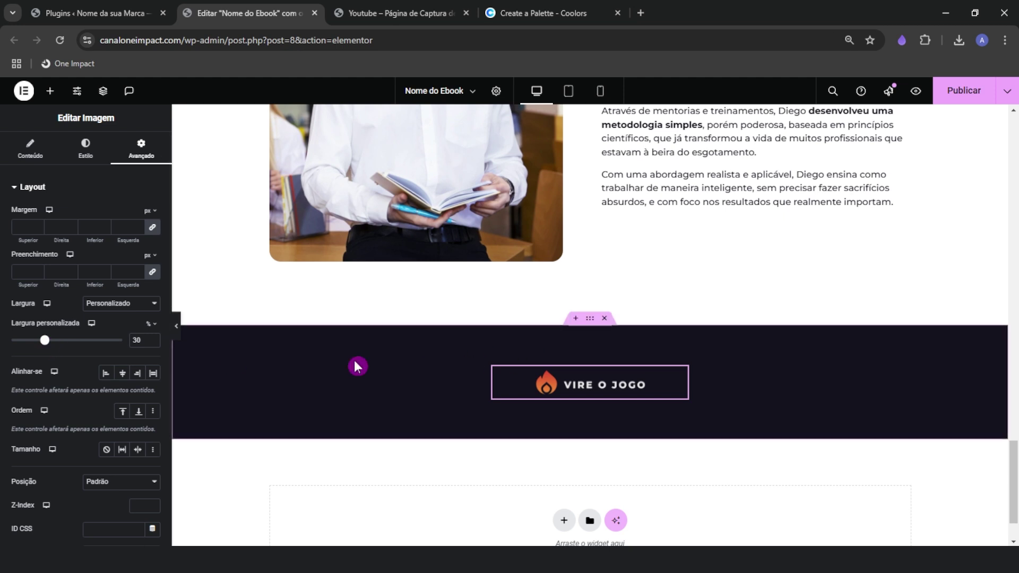
left_click(85, 159)
left_click_drag(79, 256, 154, 259)
left_click(141, 149)
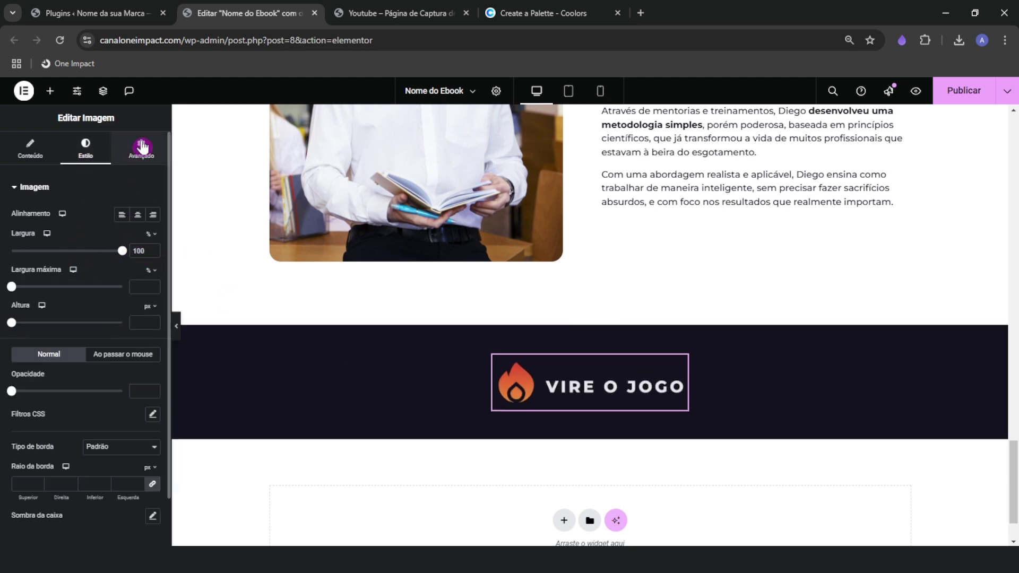
left_click_drag(45, 346, 34, 345)
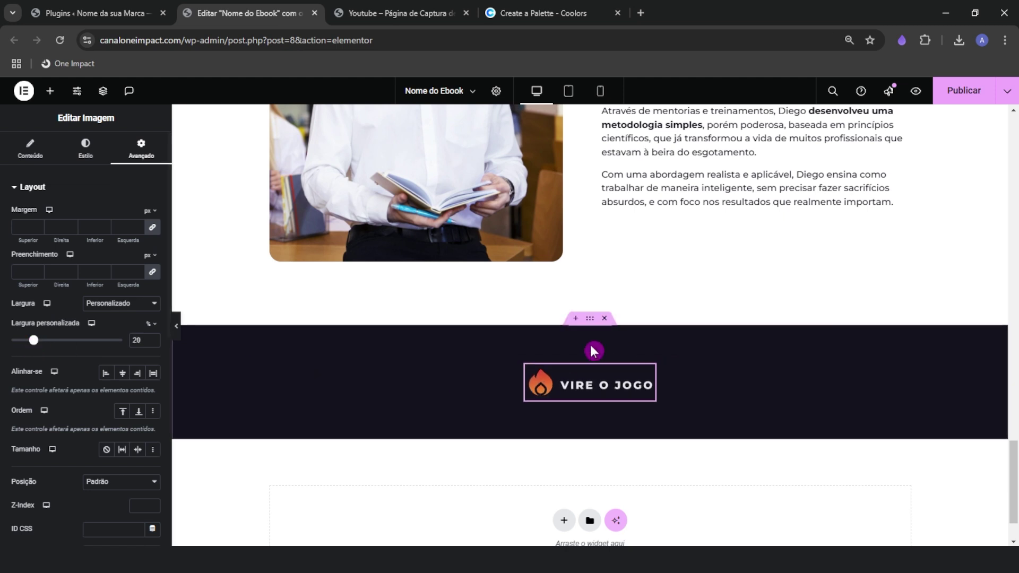
left_click(137, 143)
Add a text block under the logo with the LGPD privacy notice copied from the reference site
left_click(50, 90)
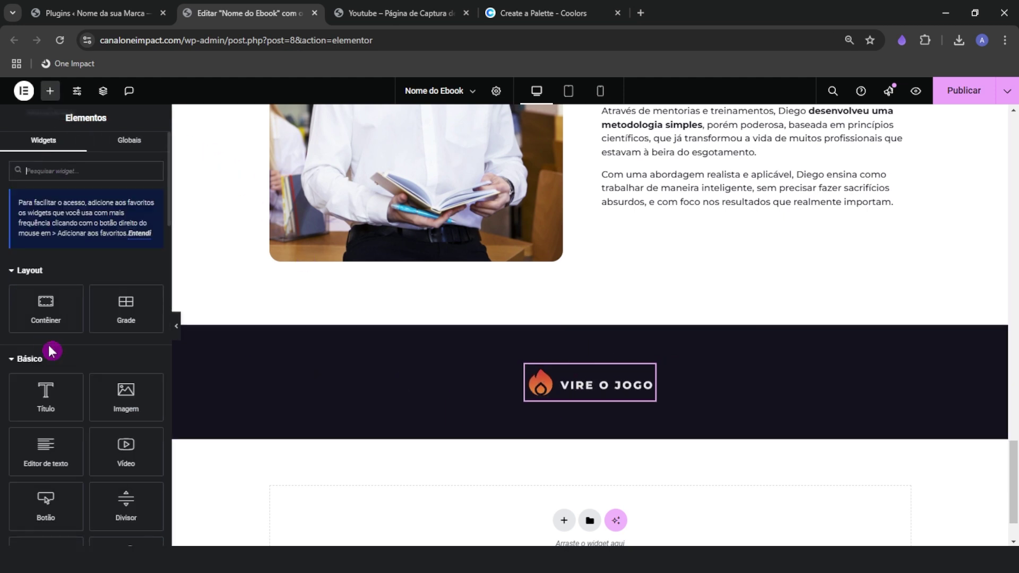
left_click_drag(47, 452, 590, 402)
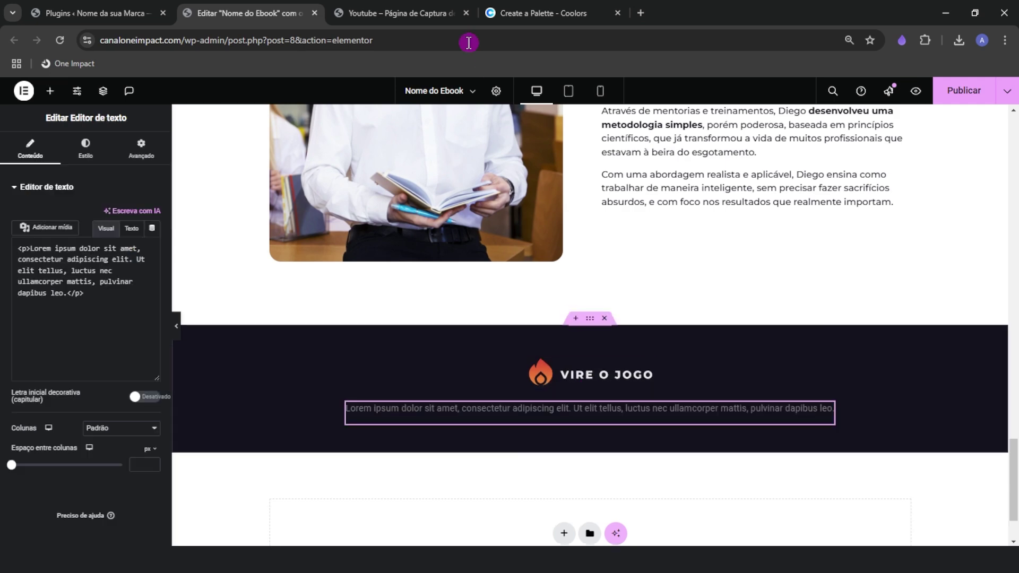
left_click(451, 14)
triple_click(297, 371)
key("ctrl+c")
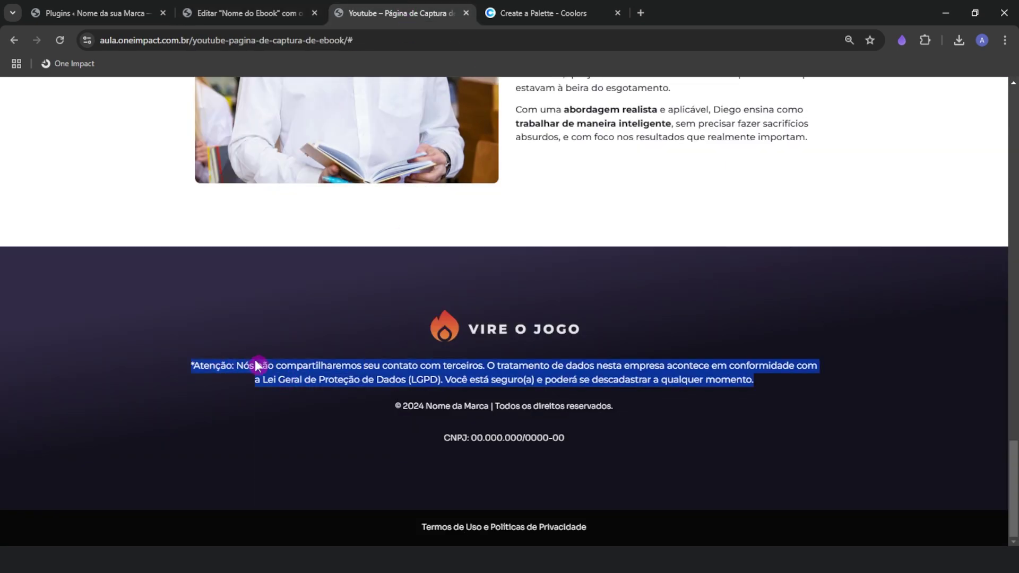
right_click(255, 359)
left_click(265, 378)
left_click(234, 7)
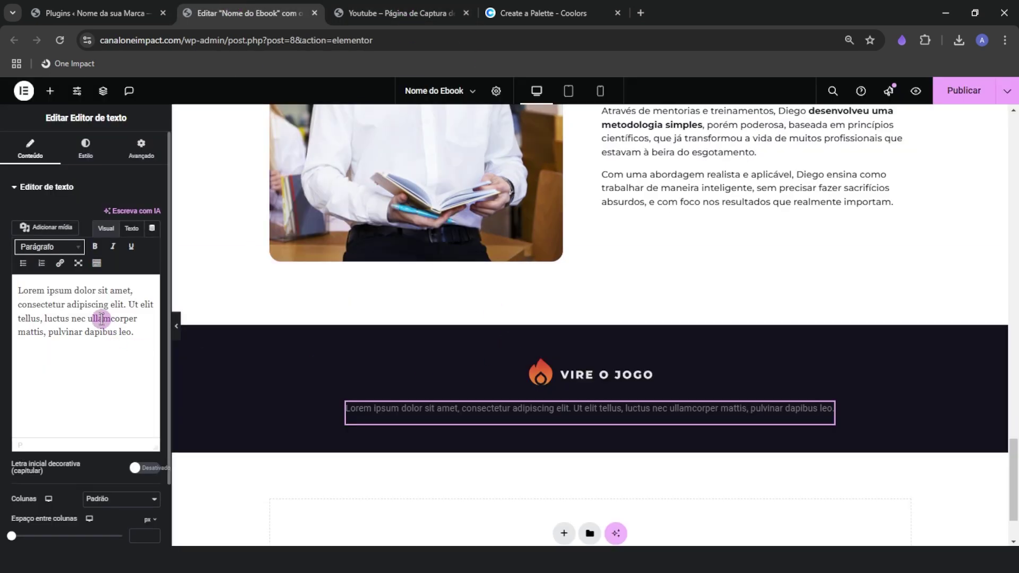
triple_click(101, 319)
right_click(100, 319)
left_click(133, 110)
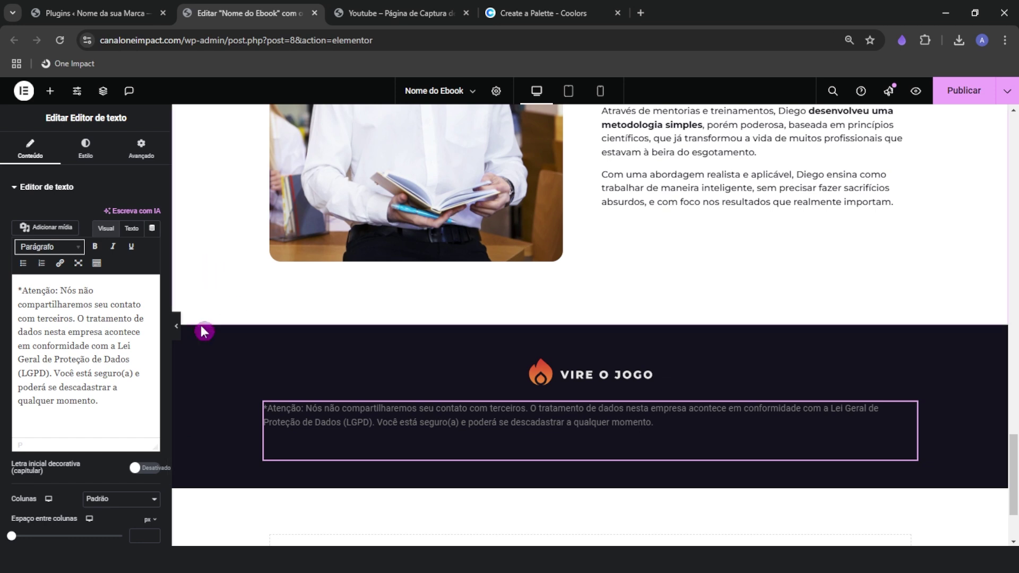
Centre the notice and colour its text semi-transparent white
left_click(84, 144)
left_click(126, 213)
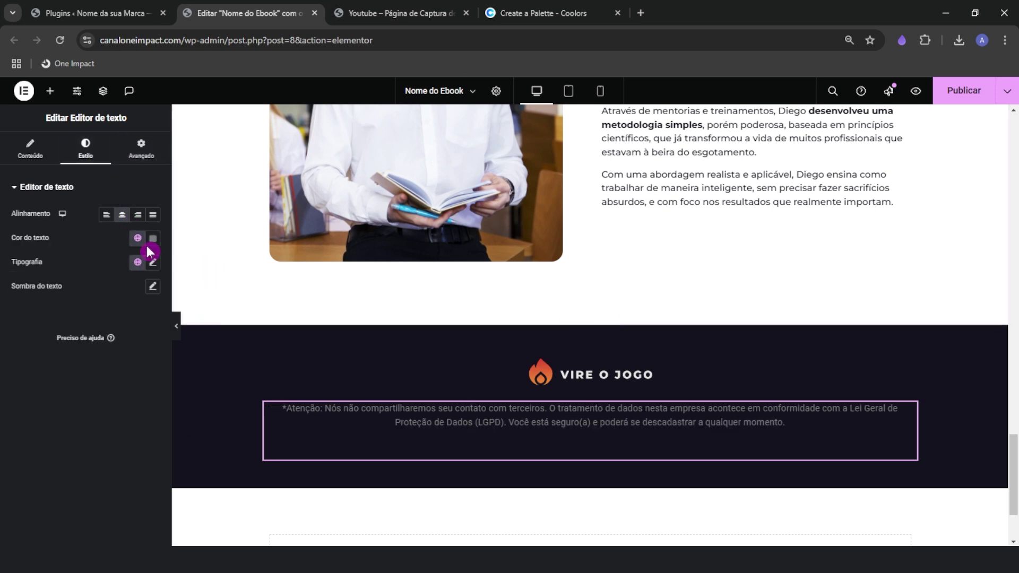
left_click(153, 246)
left_click_drag(164, 300, 64, 268)
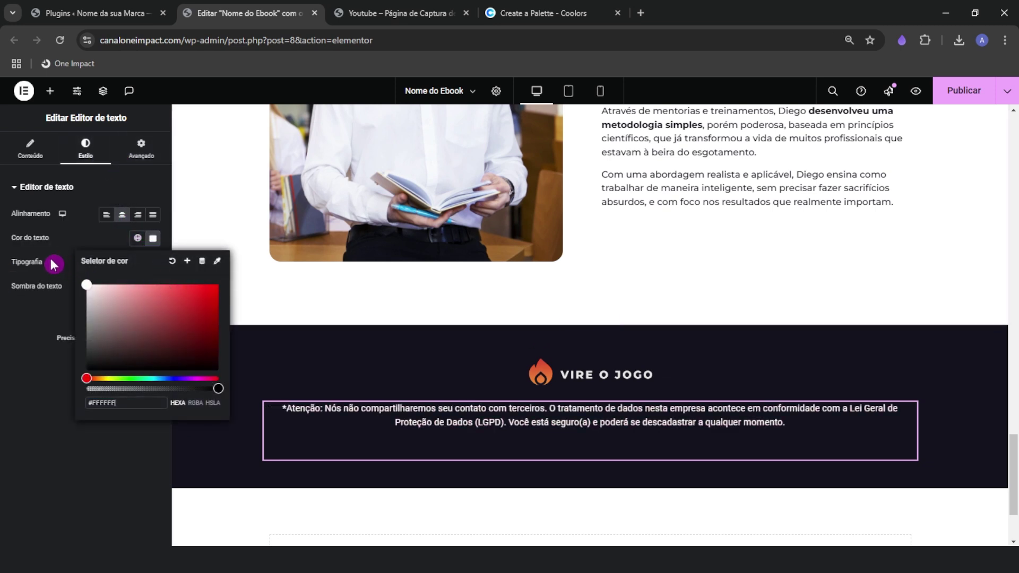
left_click(96, 245)
left_click(152, 239)
left_click_drag(216, 388, 184, 388)
left_click(119, 237)
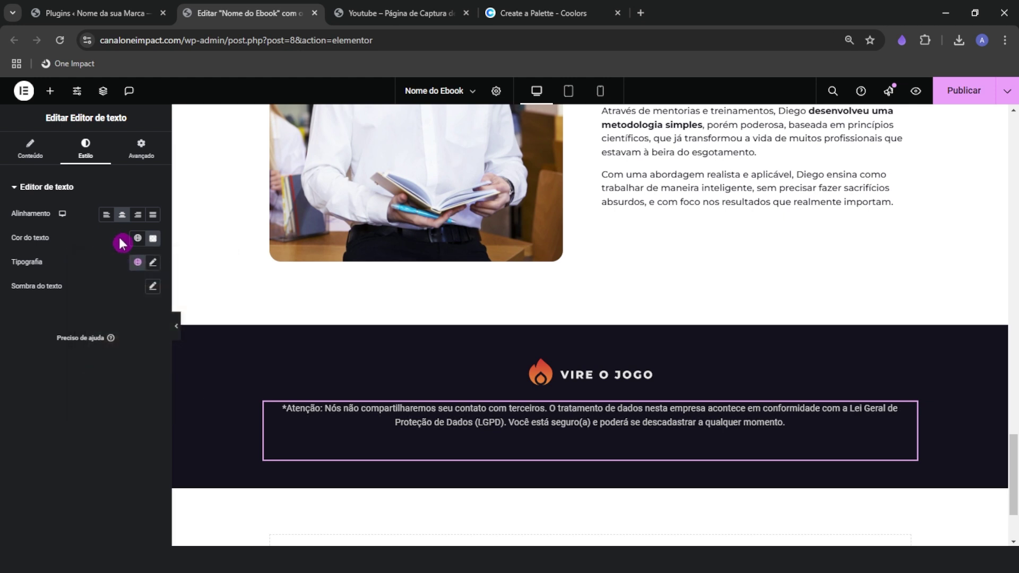
Set the notice's typography to Montserrat at 14 px
left_click(153, 262)
left_click(102, 318)
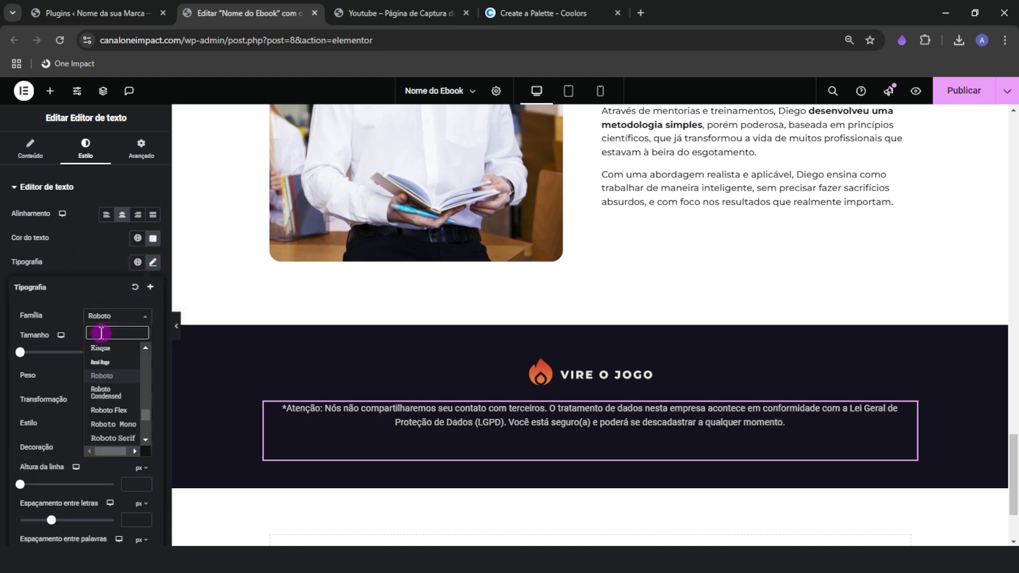
type("monts")
key("Return")
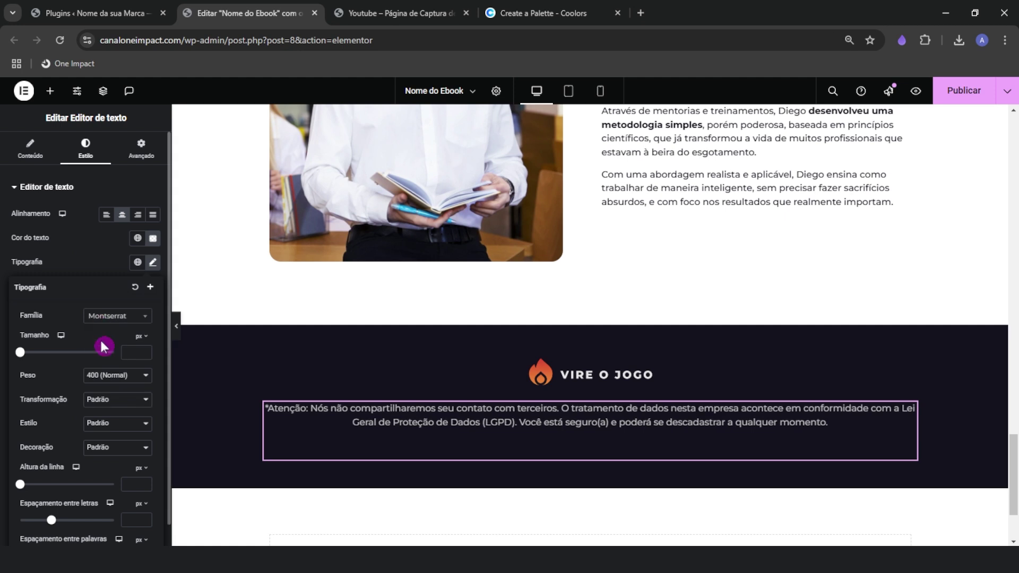
type("16")
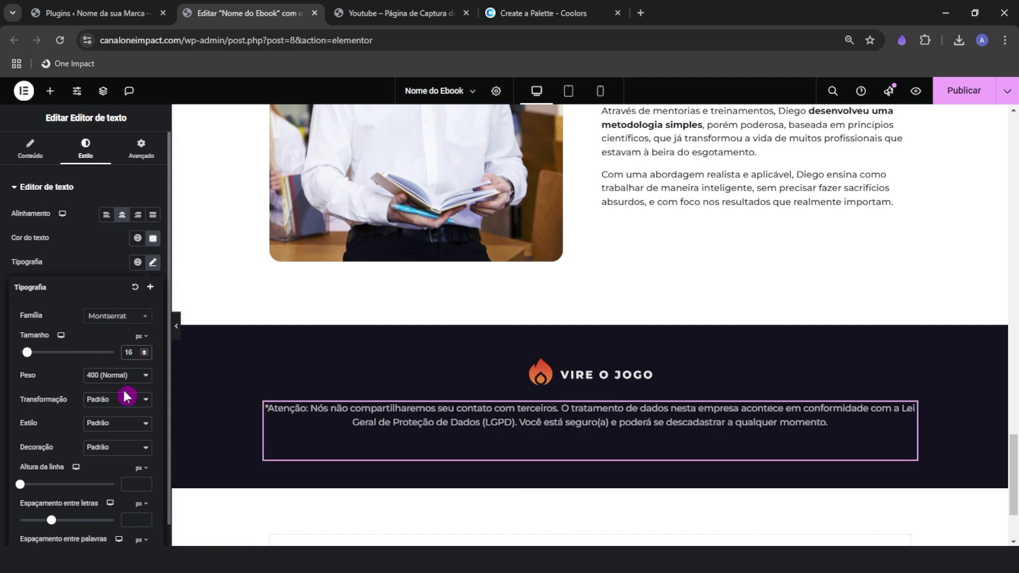
key("BackSpace")
type("4")
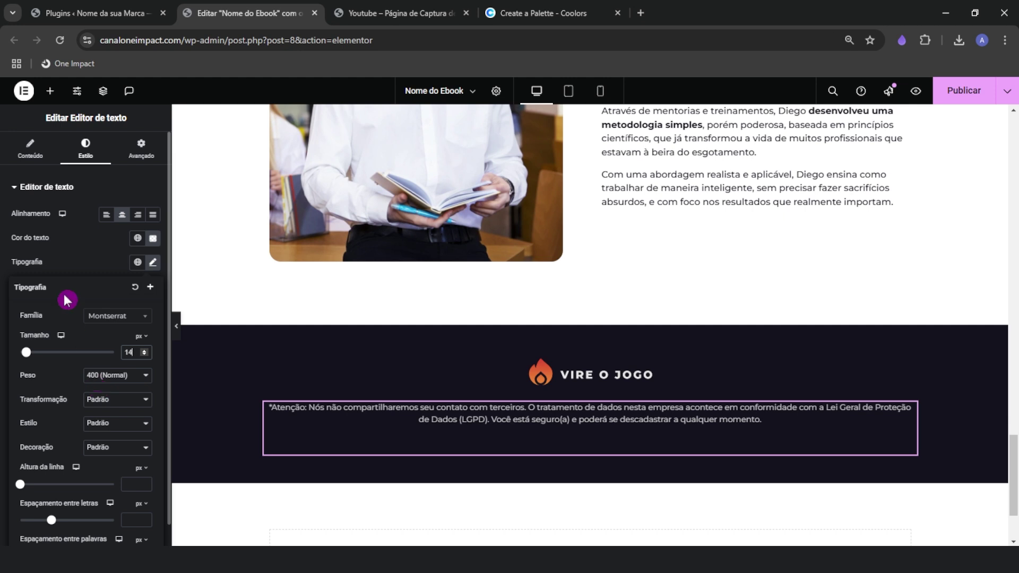
left_click(77, 260)
Give the LGPD notice a custom width of 80%
left_click(143, 151)
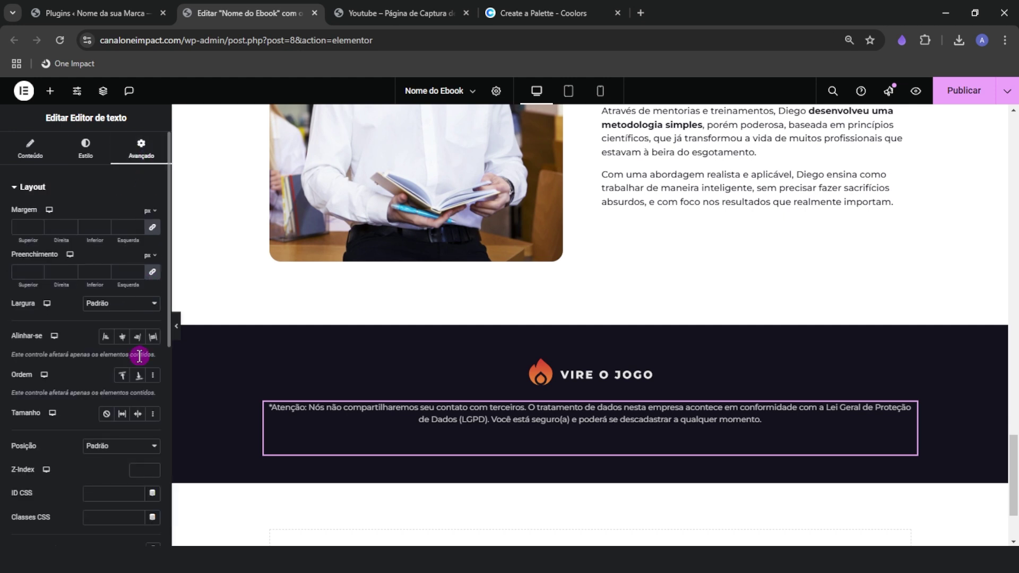
left_click(118, 304)
left_click(119, 360)
left_click_drag(12, 340, 94, 351)
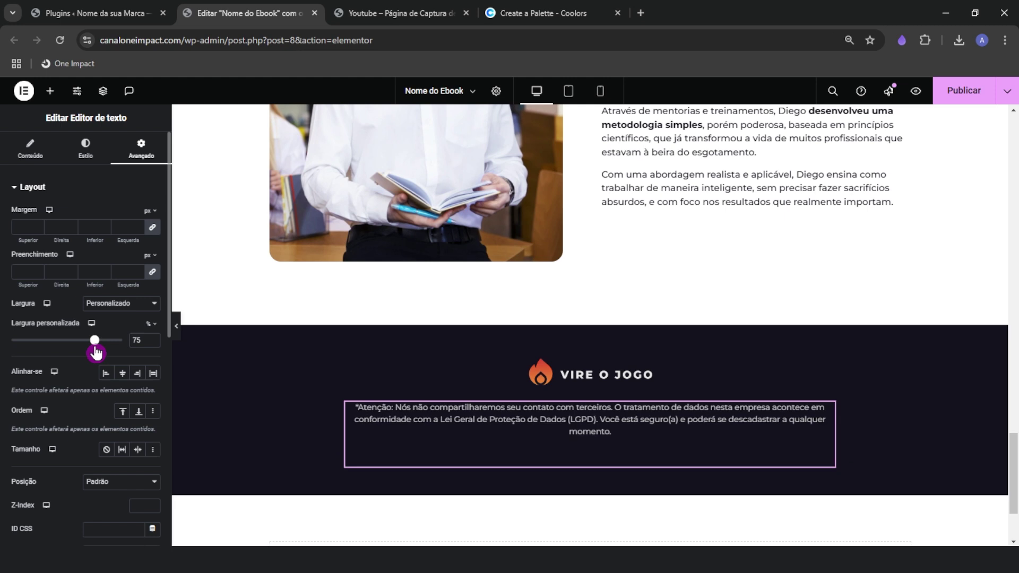
double_click(152, 344)
type("80")
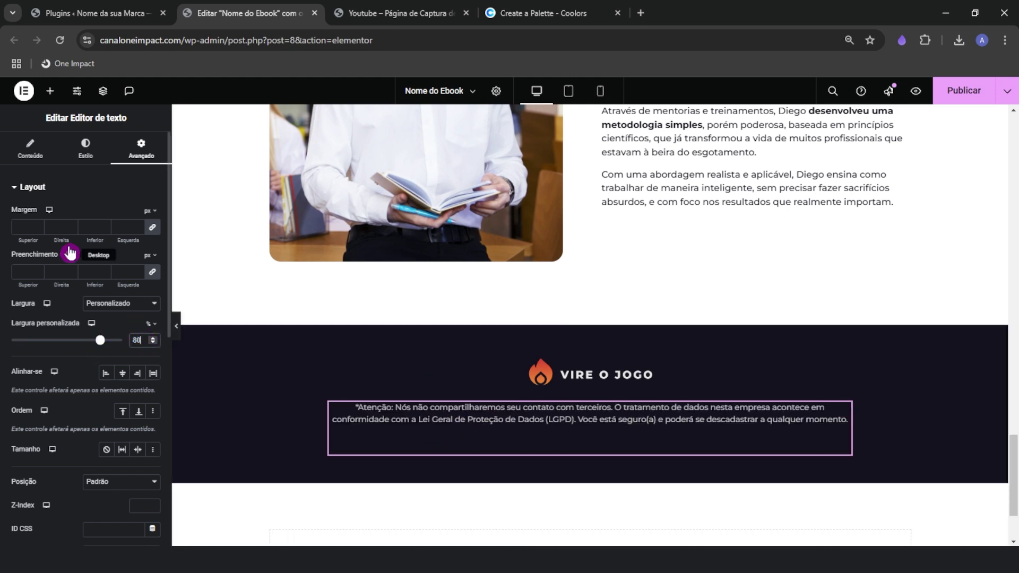
left_click(30, 149)
key("ctrl")
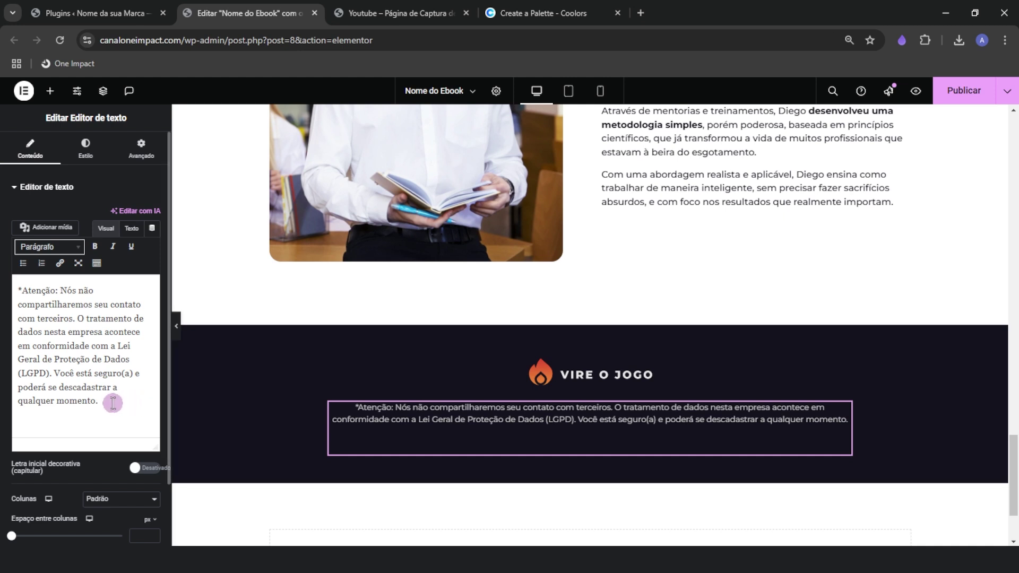
left_click(113, 402)
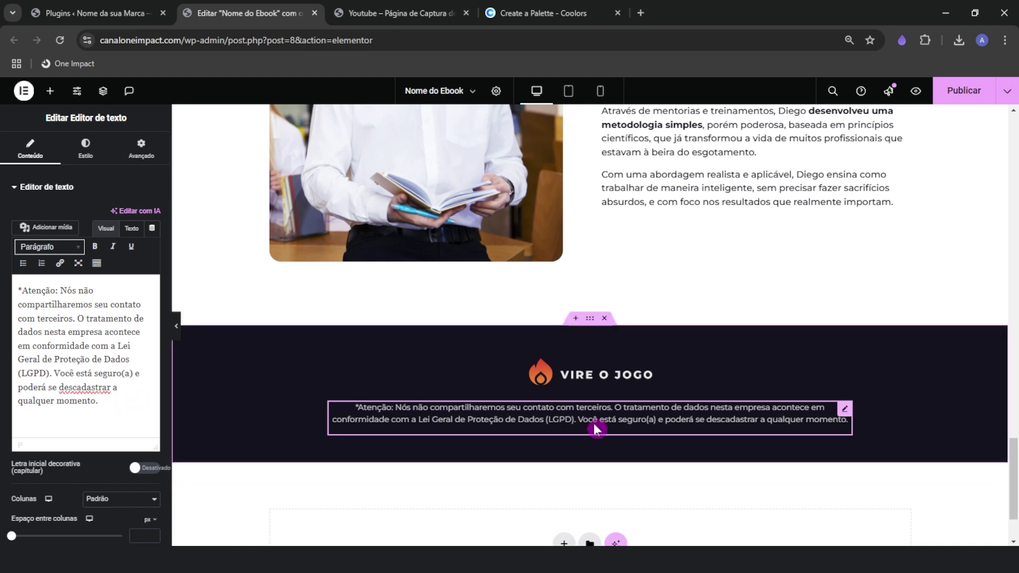
Duplicate the LGPD notice and replace its text with the copyright line from the reference page
key("ctrl+Tab")
triple_click(413, 407)
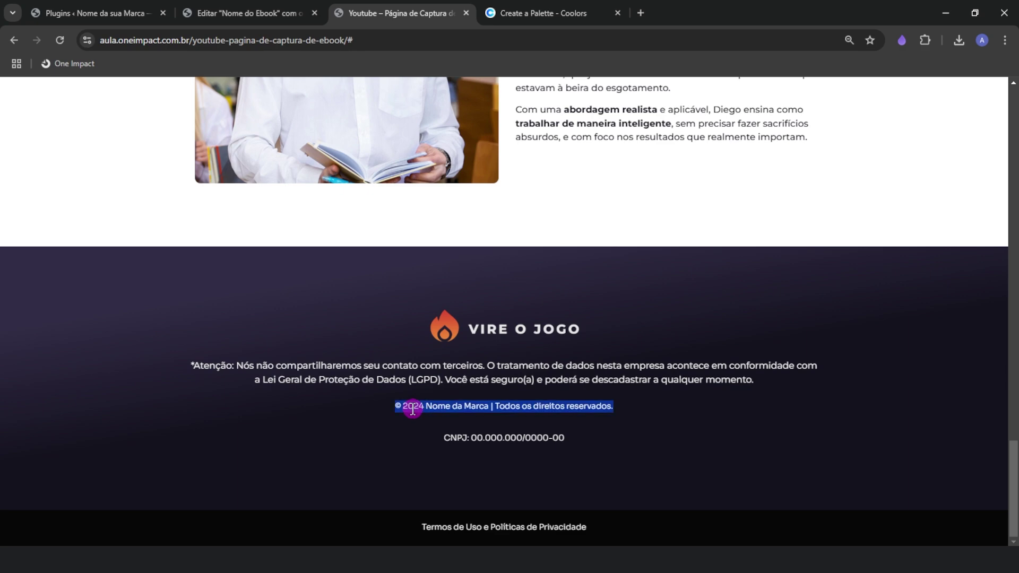
right_click(412, 407)
left_click(448, 273)
left_click(249, 13)
right_click(455, 420)
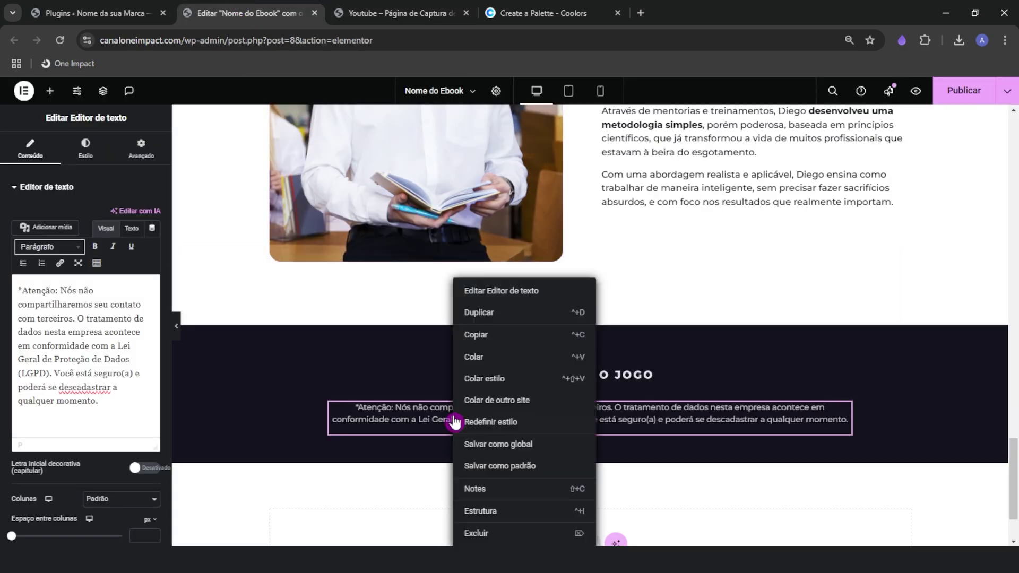
left_click(467, 312)
triple_click(114, 366)
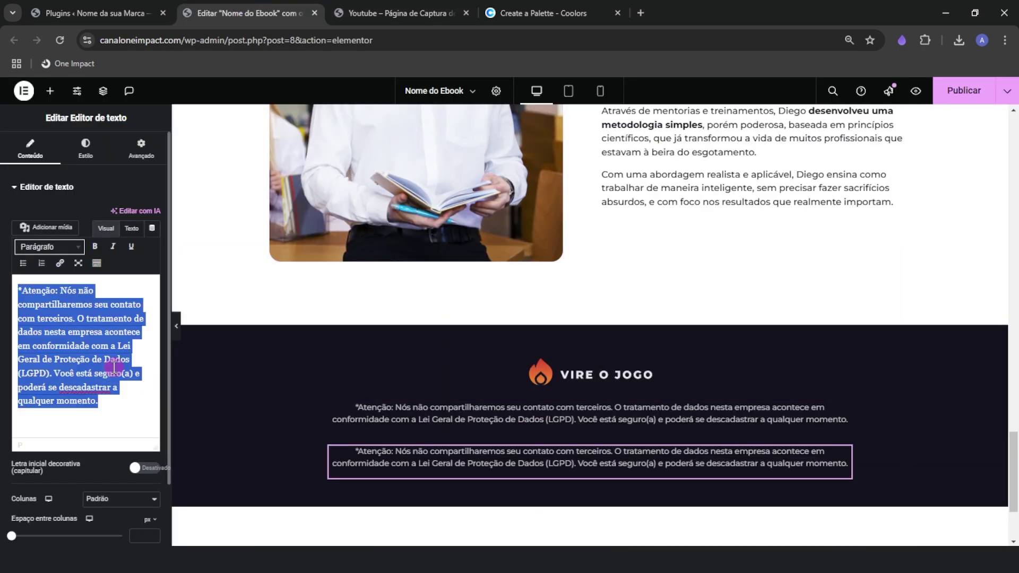
right_click(114, 366)
left_click(202, 156)
Duplicate the copyright line and replace its text with the reference page's CNPJ line
left_click(390, 12)
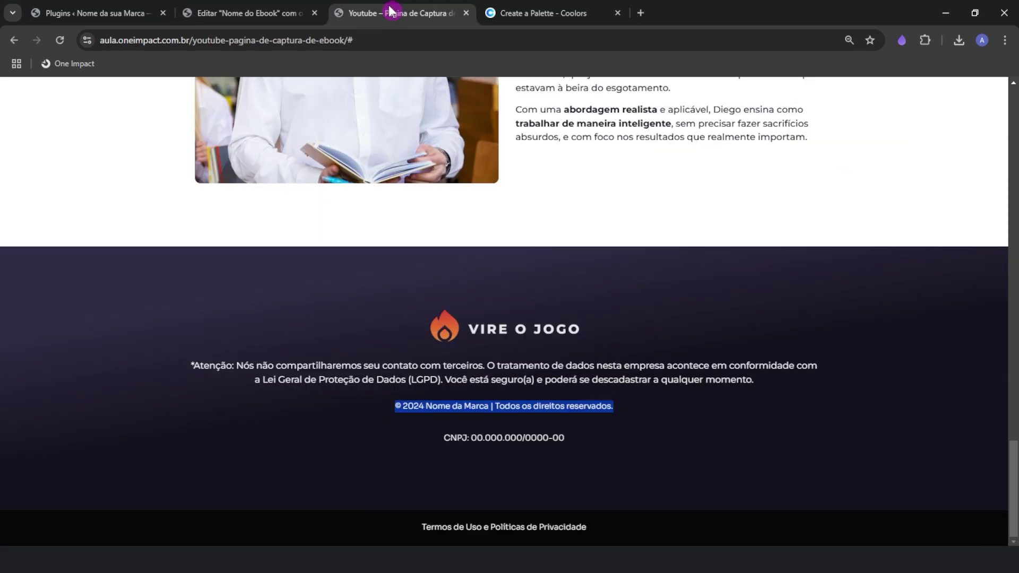
triple_click(484, 436)
right_click(477, 436)
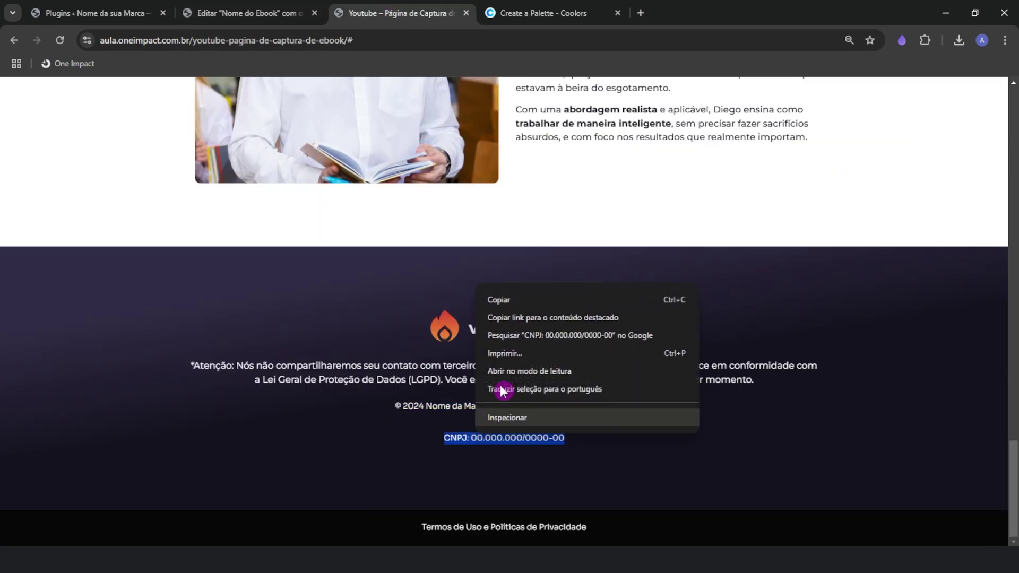
left_click(517, 298)
left_click(292, 11)
right_click(528, 456)
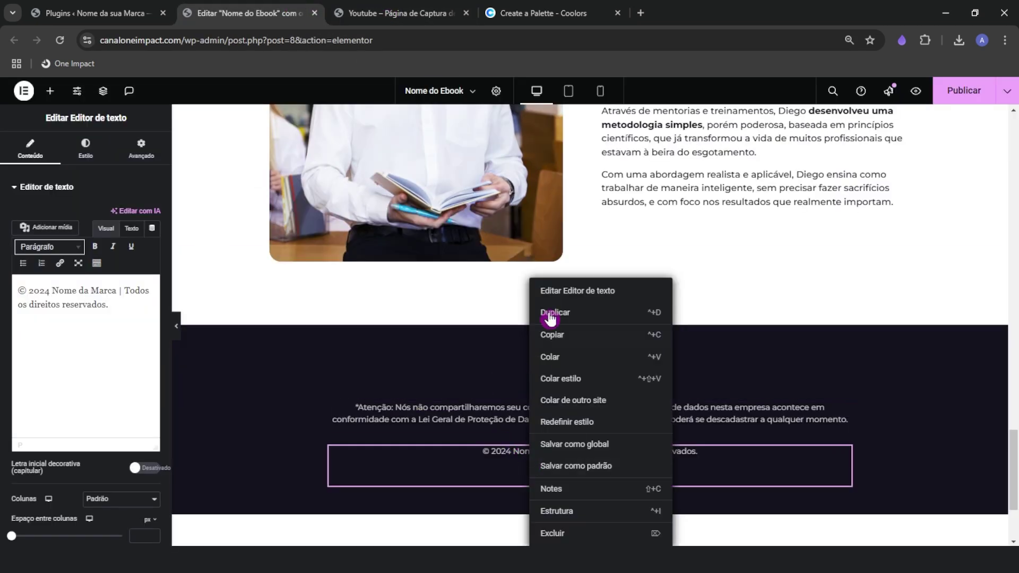
left_click(561, 314)
triple_click(56, 302)
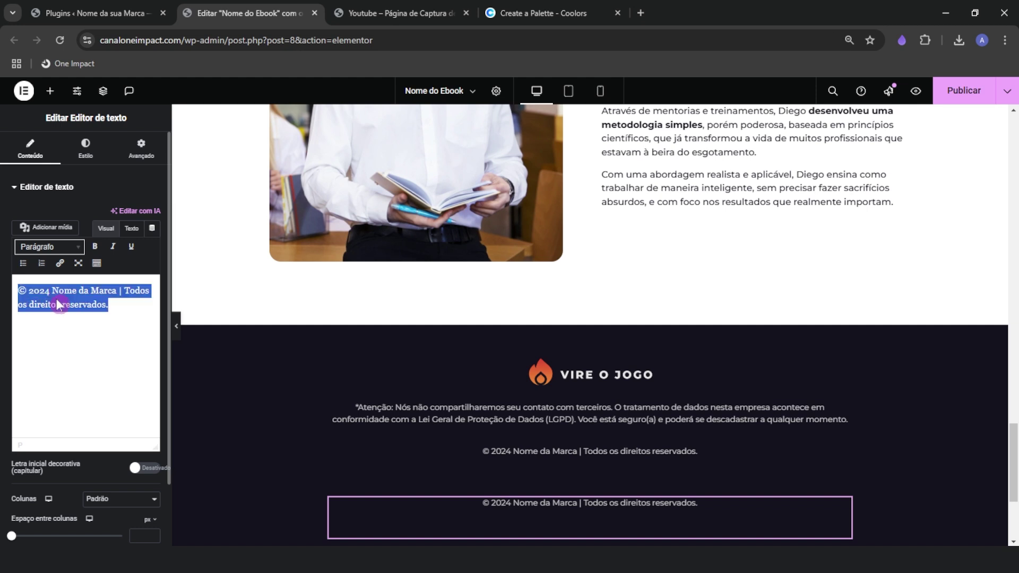
right_click(56, 300)
left_click(79, 73)
Review the new copyright and CNPJ elements in the footer
scroll(342, 339, "down", 1)
left_click(483, 403)
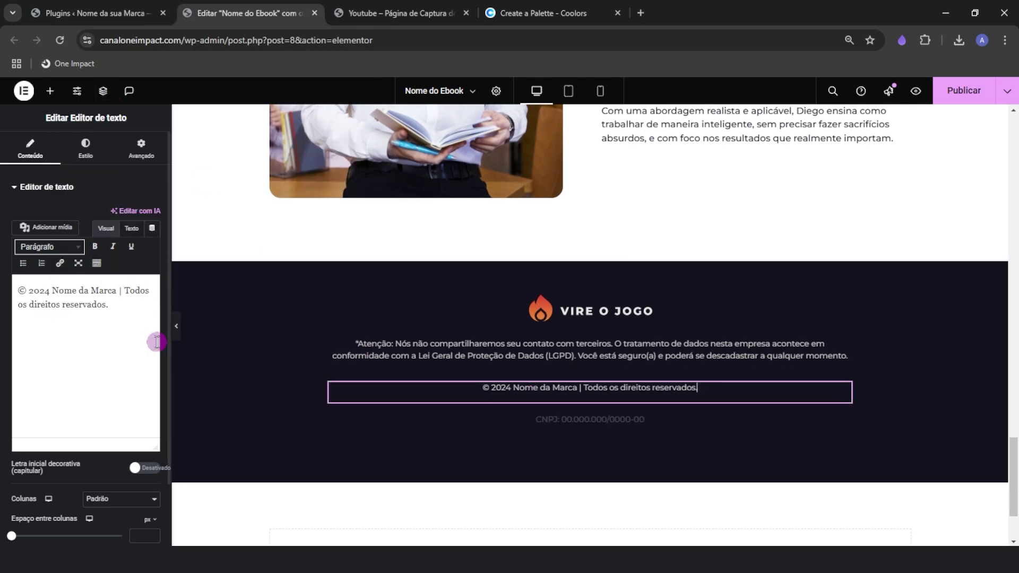
left_click(118, 320)
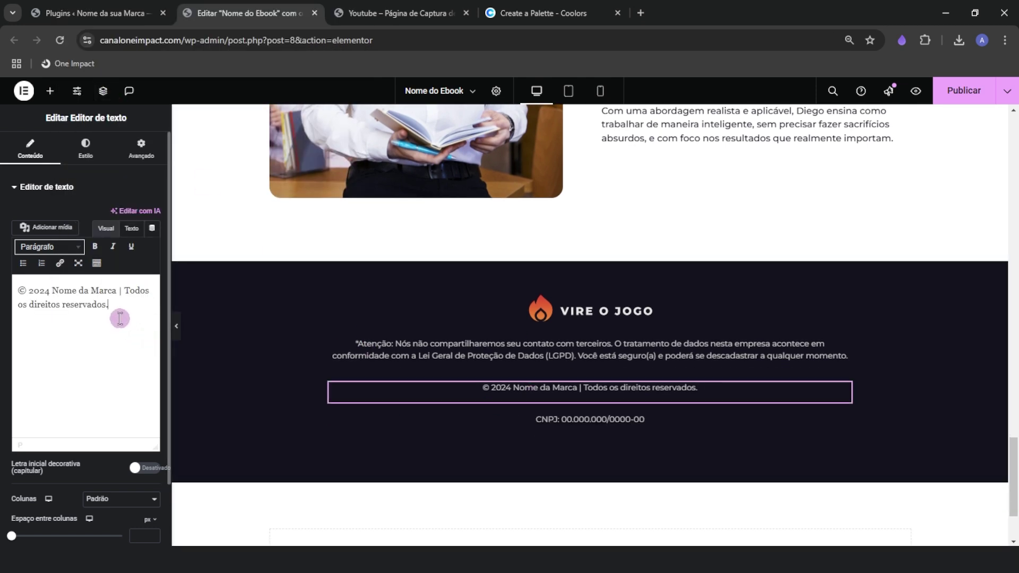
left_click(541, 425)
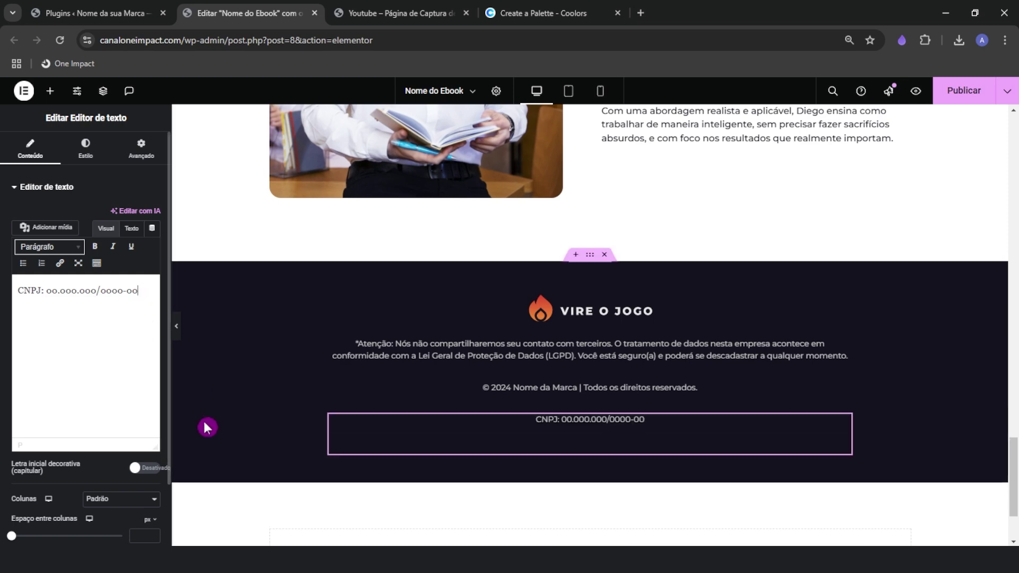
Copy the terms-of-use line from the reference page
left_click(296, 484)
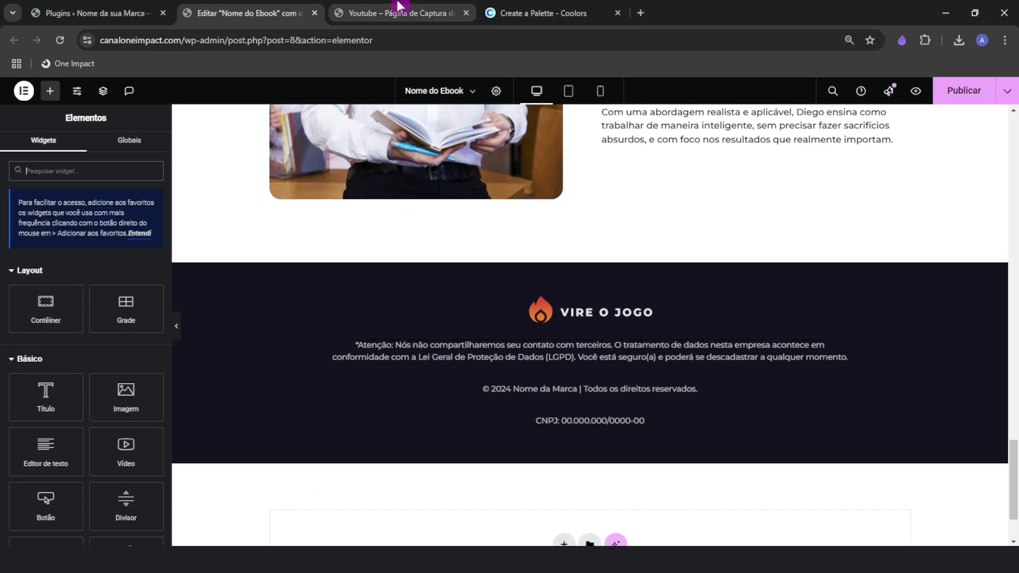
left_click(400, 11)
triple_click(504, 528)
right_click(508, 529)
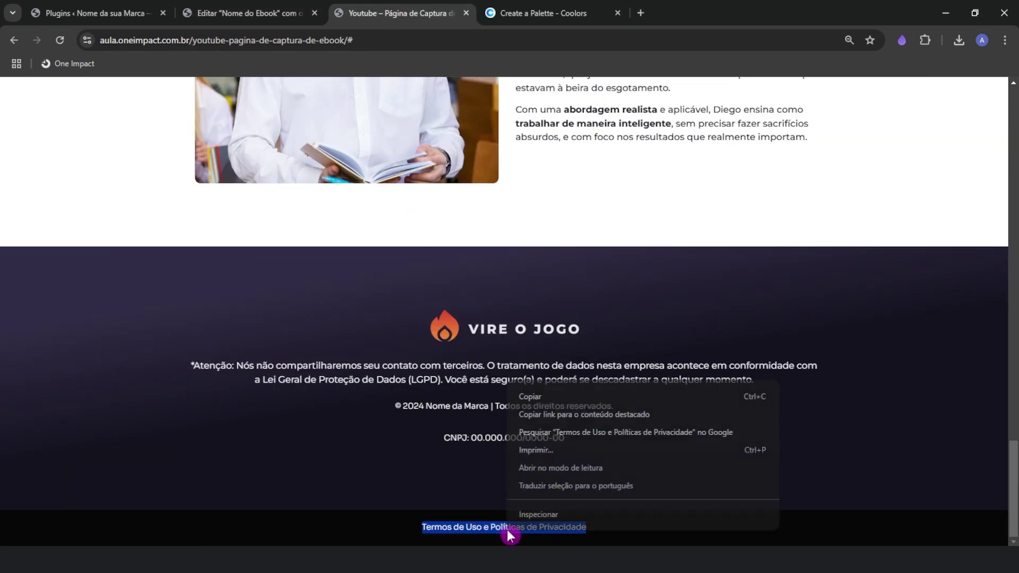
left_click(537, 396)
left_click(501, 435)
left_click(276, 13)
Add a single-column Flexbox container below the footer with a solid black background
scroll(461, 393, "down", 2)
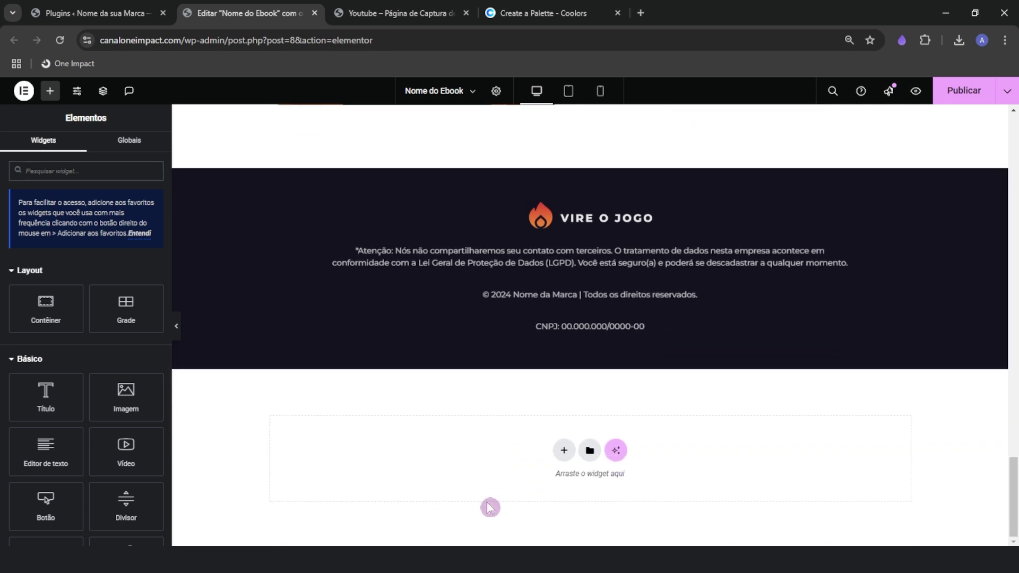
left_click(563, 449)
left_click(537, 486)
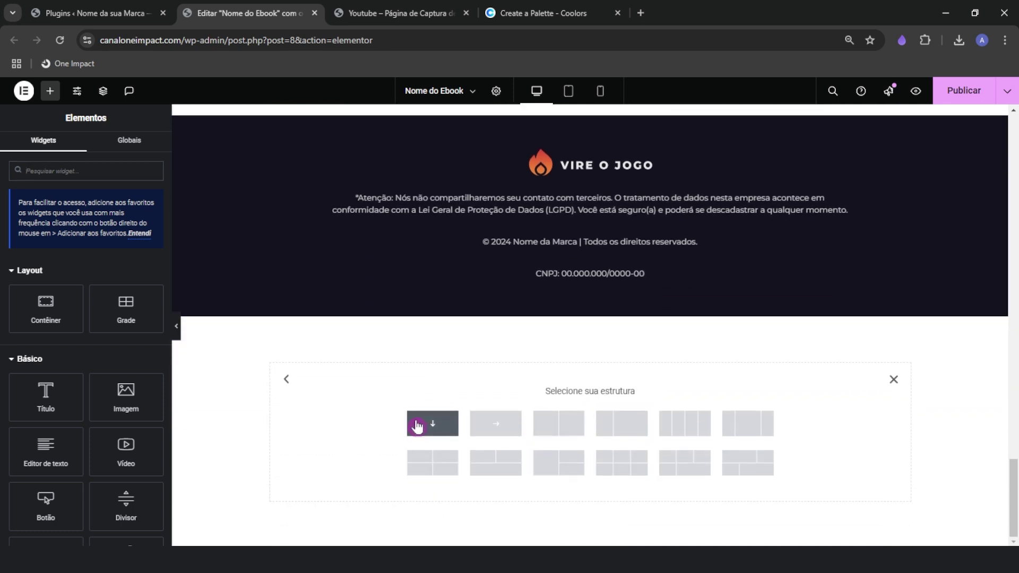
left_click(418, 427)
left_click(81, 150)
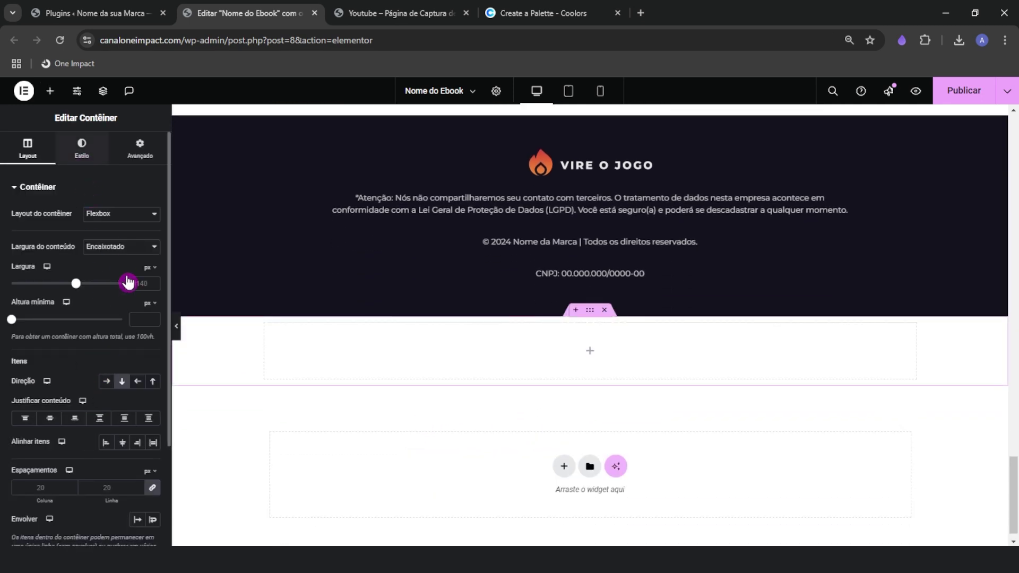
left_click(107, 238)
left_click(152, 262)
left_click_drag(98, 359, 76, 394)
Centre the bar's items and content, then drop an Editor de texto widget into it
left_click(29, 151)
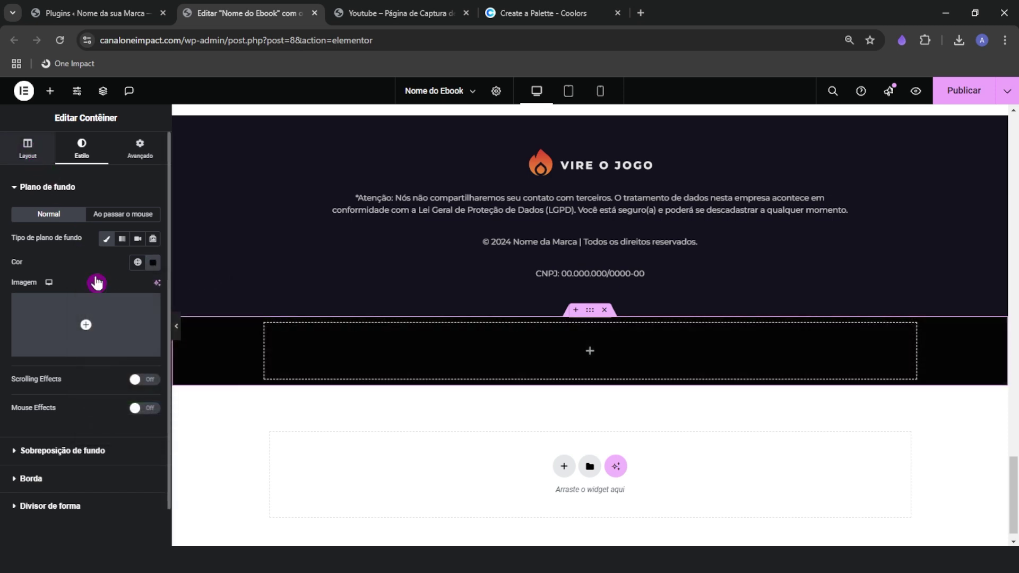
left_click(122, 442)
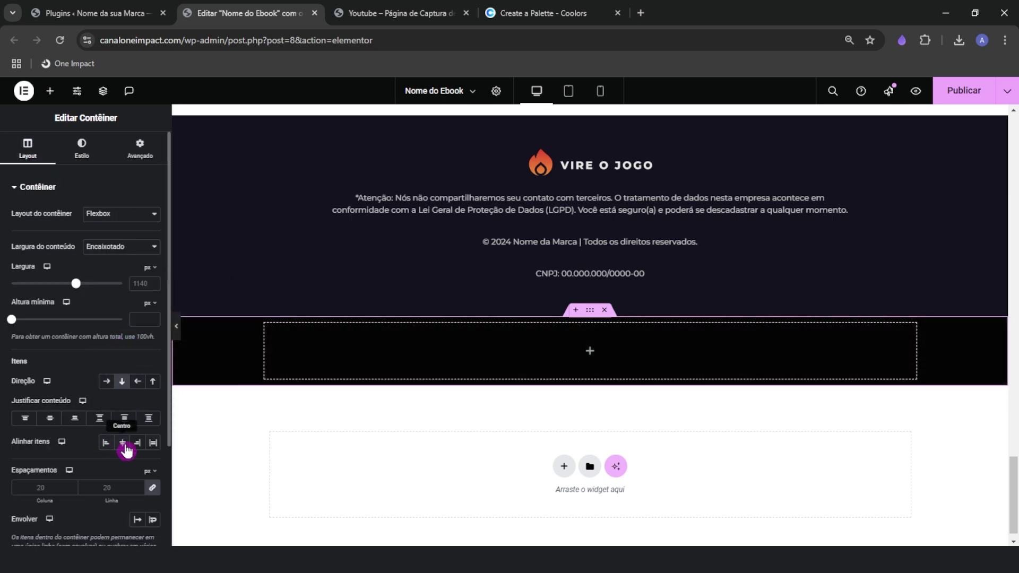
left_click(50, 419)
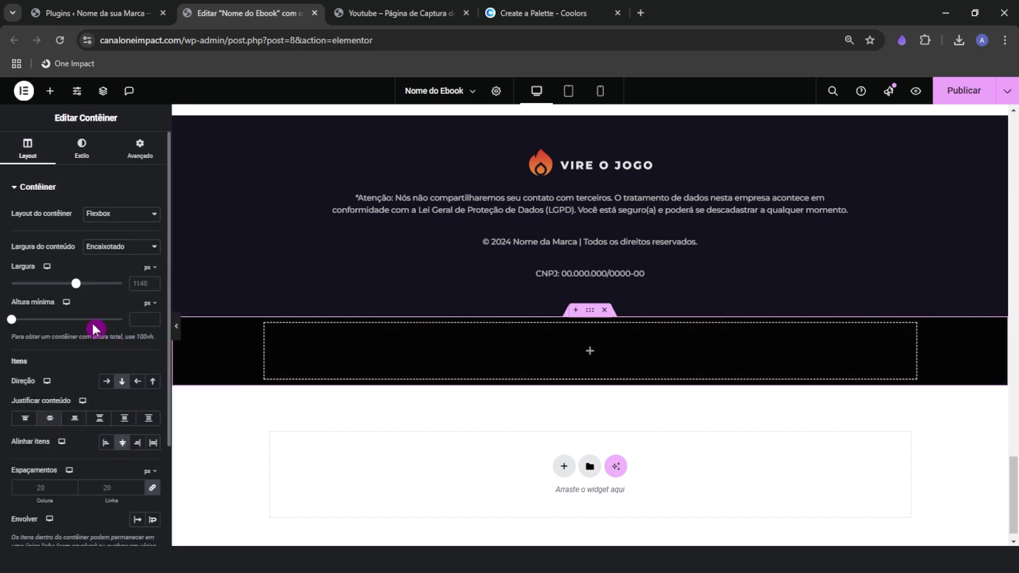
left_click(50, 91)
left_click_drag(48, 443, 488, 352)
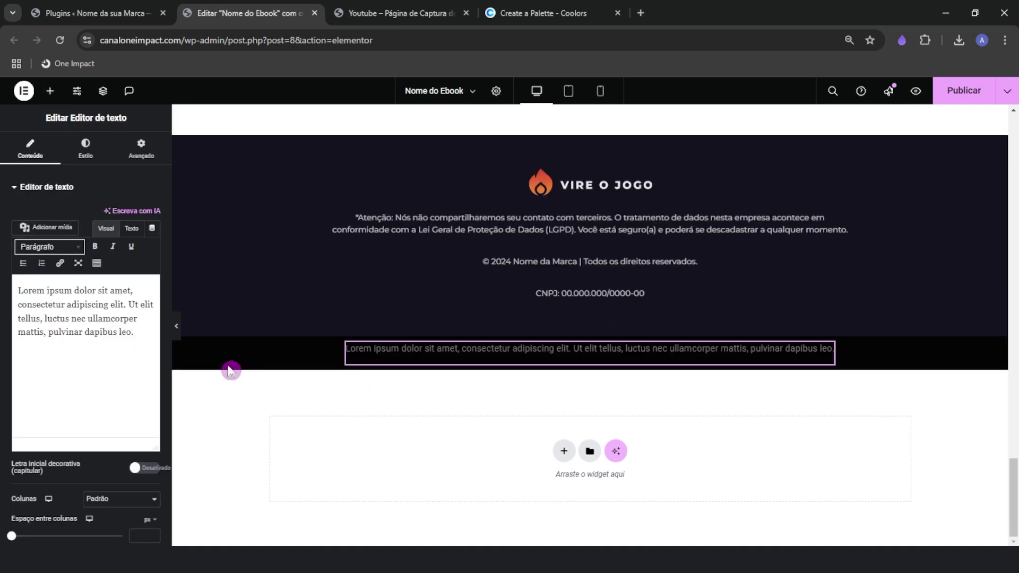
Replace the placeholder Lorem text with the pasted terms-of-use line as plain text
triple_click(84, 318)
right_click(83, 318)
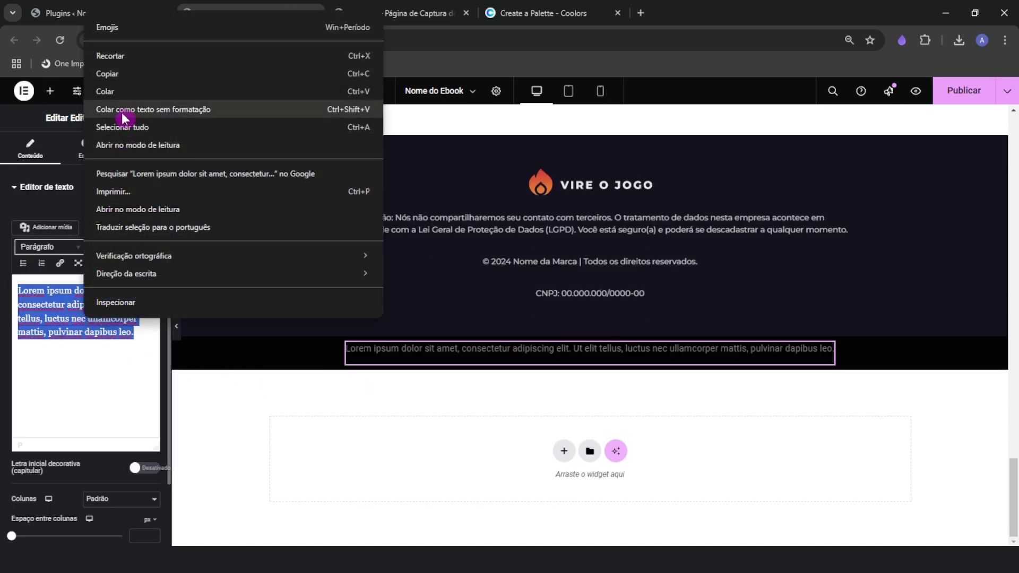
left_click(95, 109)
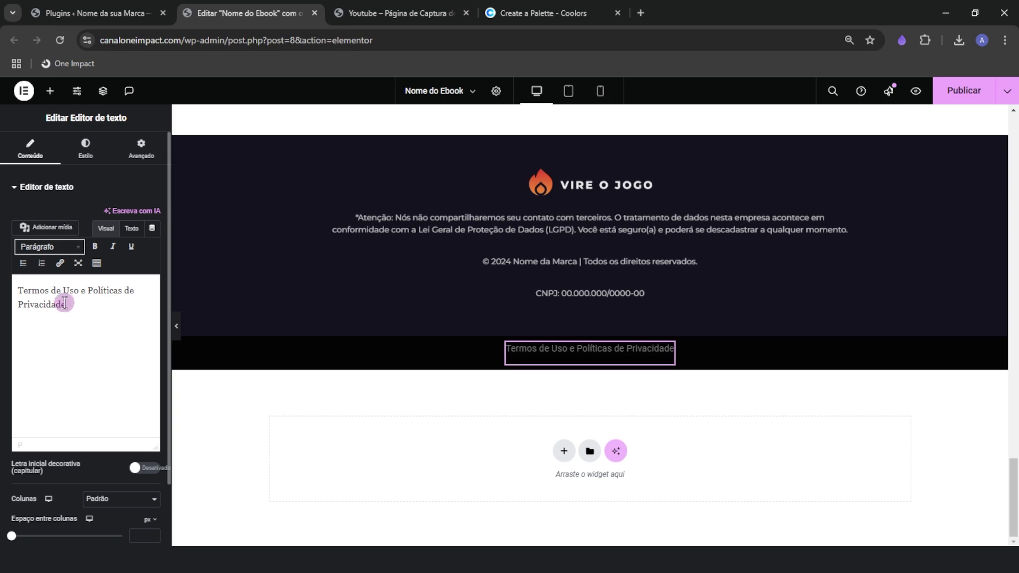
left_click_drag(66, 303, 35, 295)
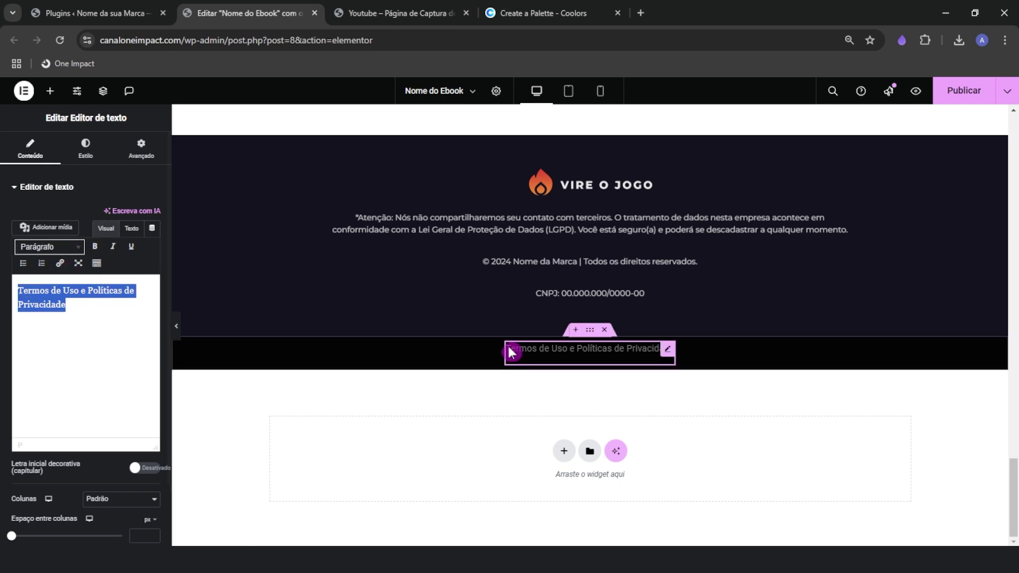
left_click(66, 272)
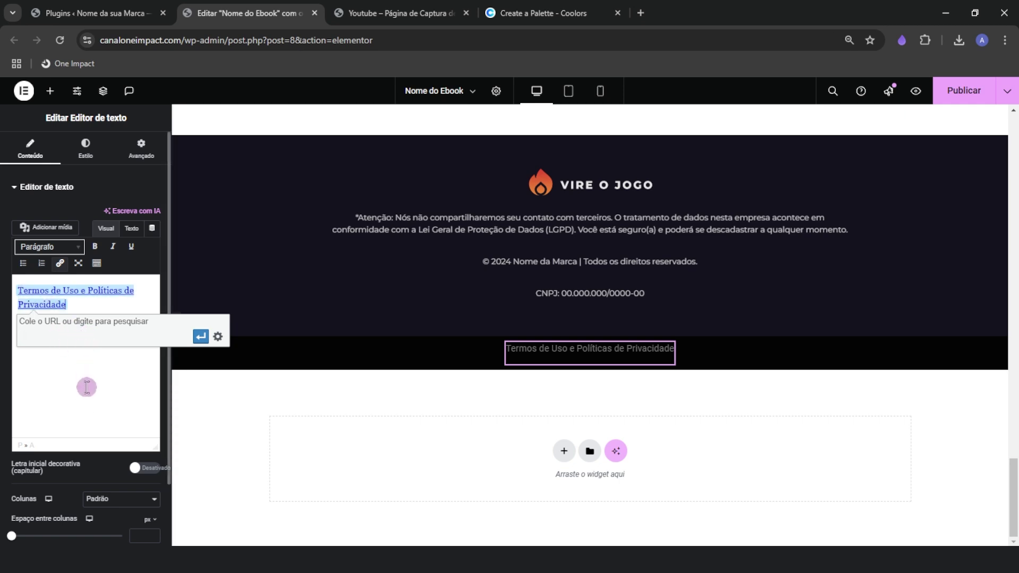
left_click(90, 295)
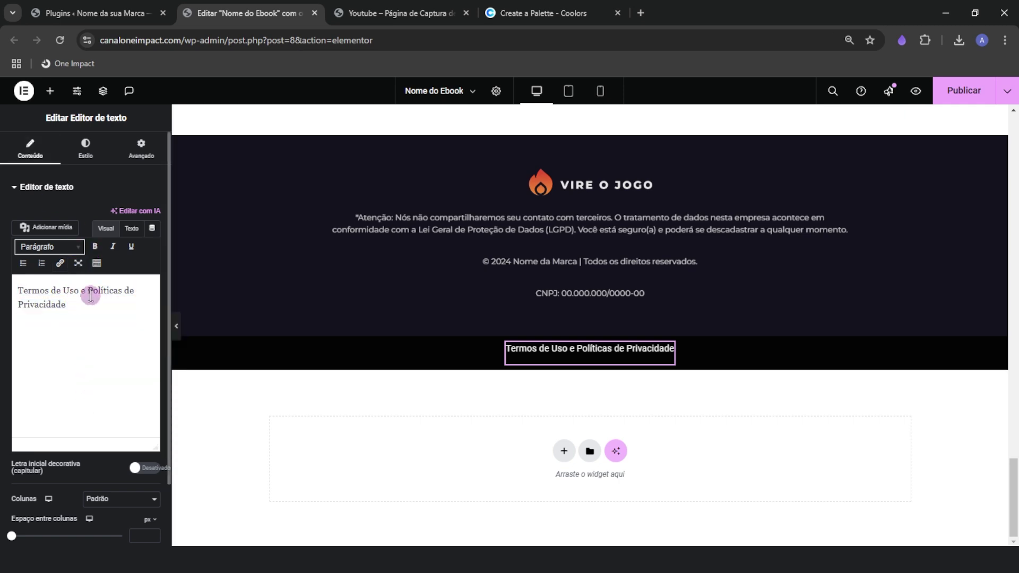
Set the terms text's typography to Montserrat at 14 px
left_click(86, 147)
left_click(149, 269)
left_click(119, 317)
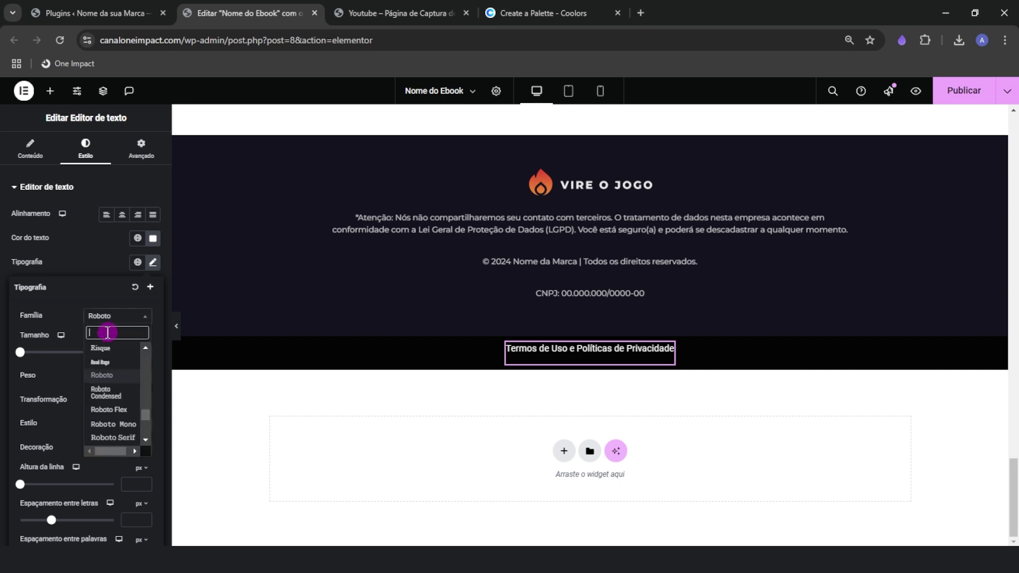
type("mont")
key("Return")
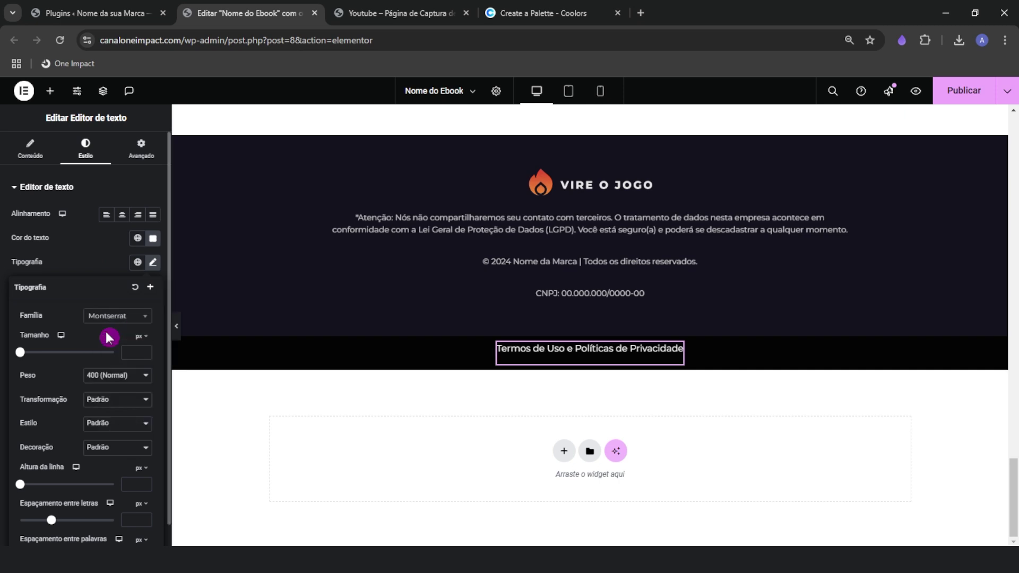
left_click(134, 355)
type("15")
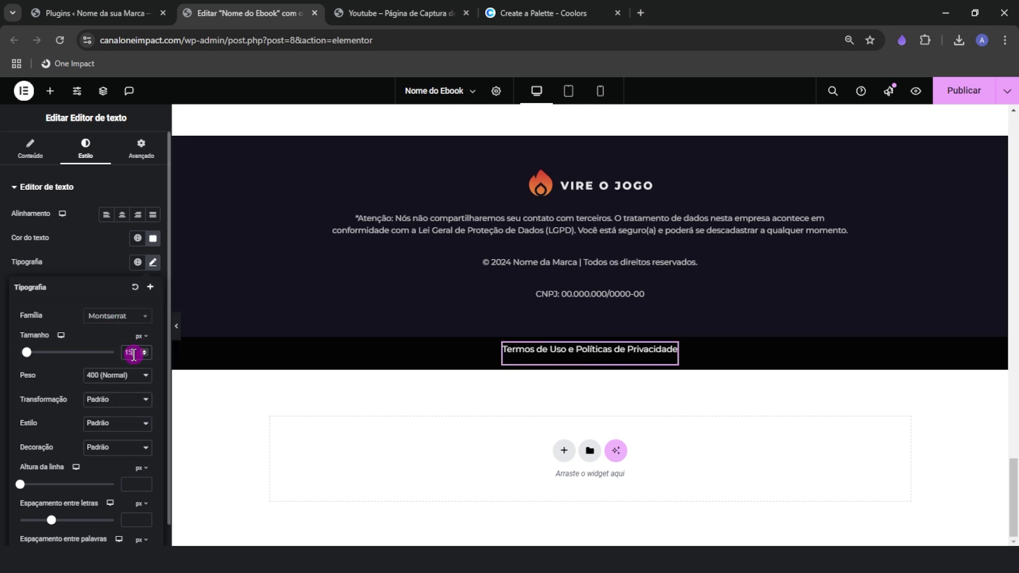
left_click(143, 355)
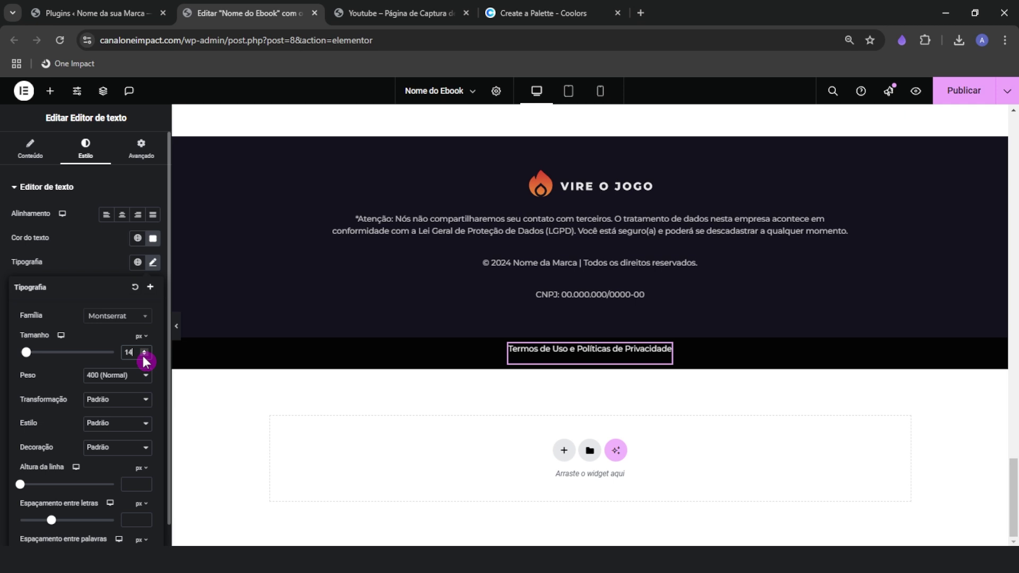
left_click(108, 275)
left_click(141, 149)
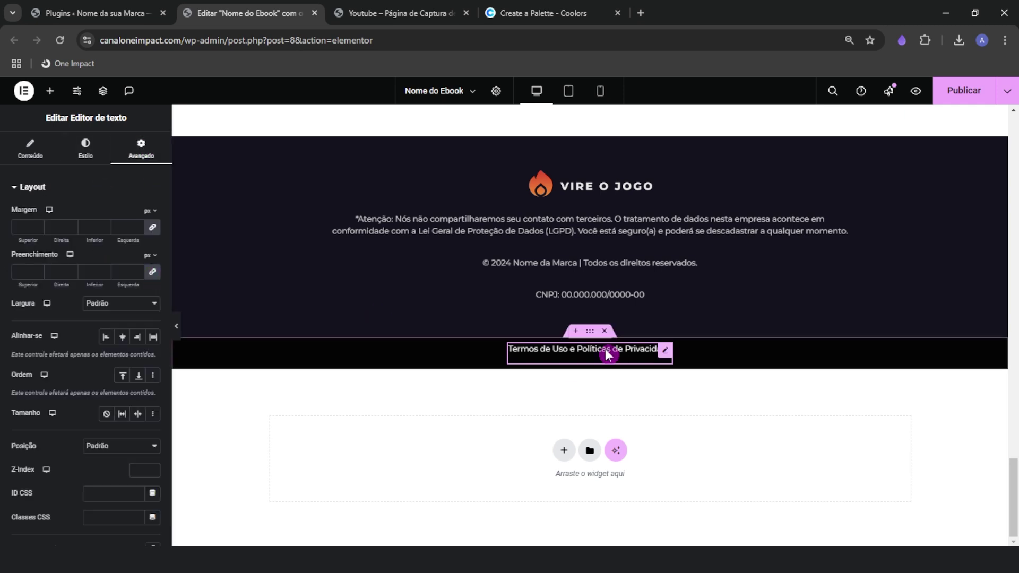
Set the black bar's top and bottom padding to 20 px
left_click(589, 331)
left_click(148, 158)
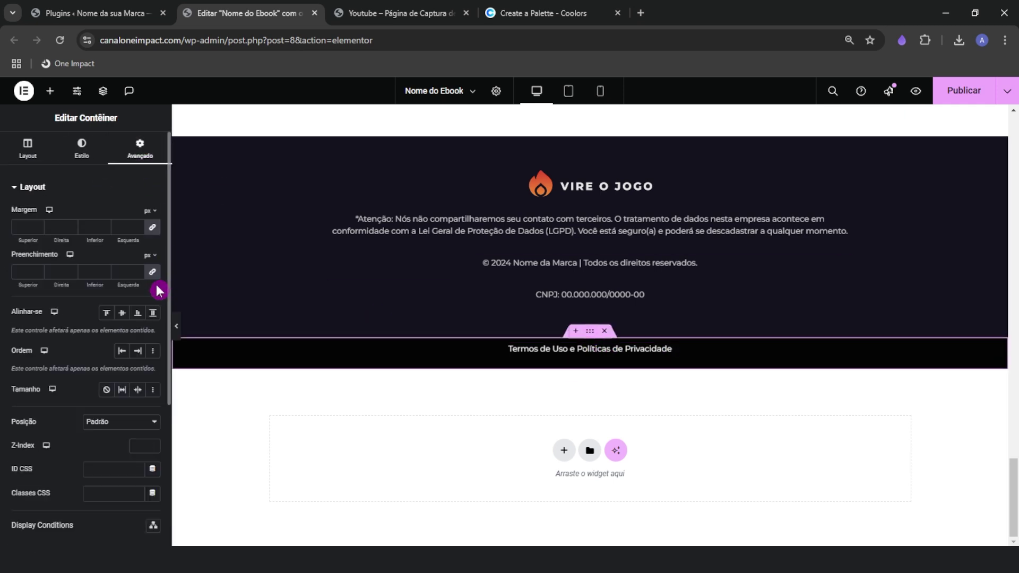
left_click(153, 273)
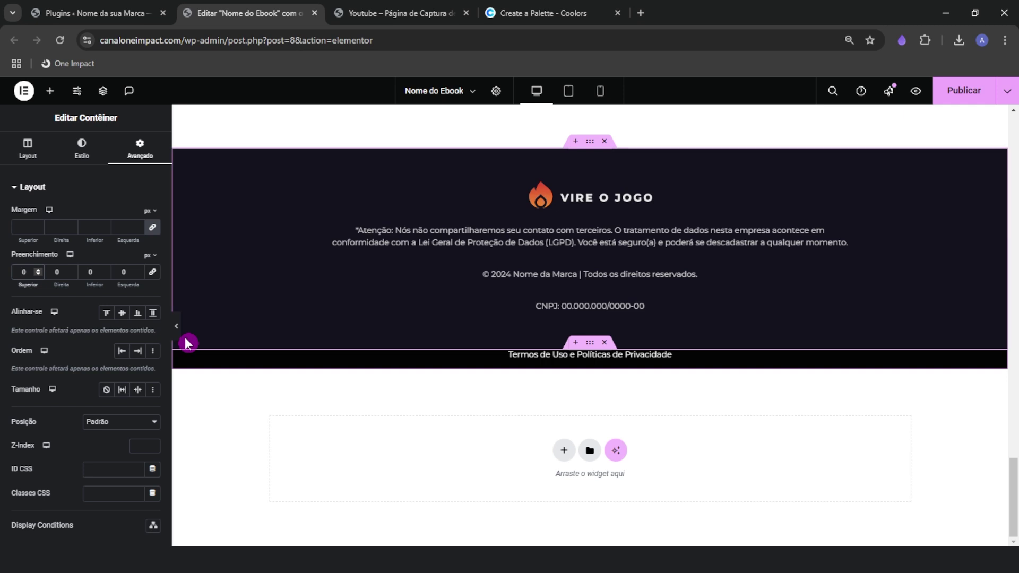
type("200")
key("BackSpace")
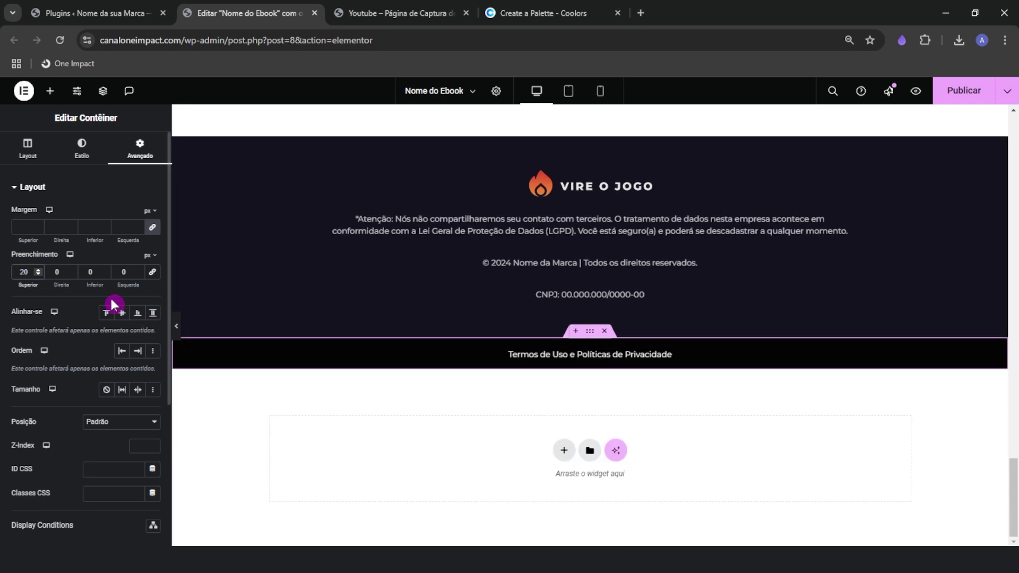
left_click(90, 274)
type("20")
scroll(398, 336, "up", 1)
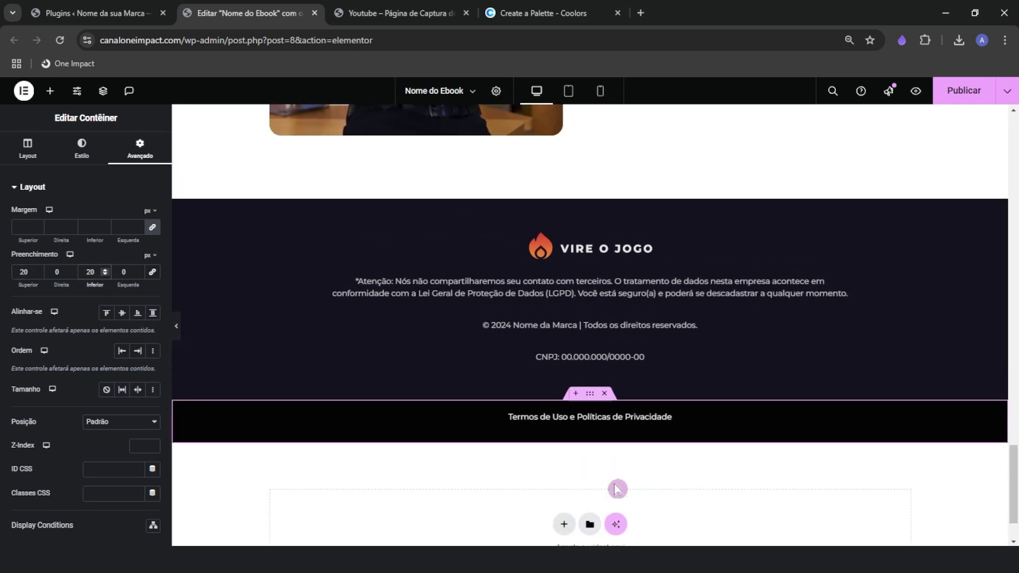
Preview the page without the editing panel, scroll to the top, and bring up the reference page
left_click(176, 326)
scroll(364, 414, "up", 2)
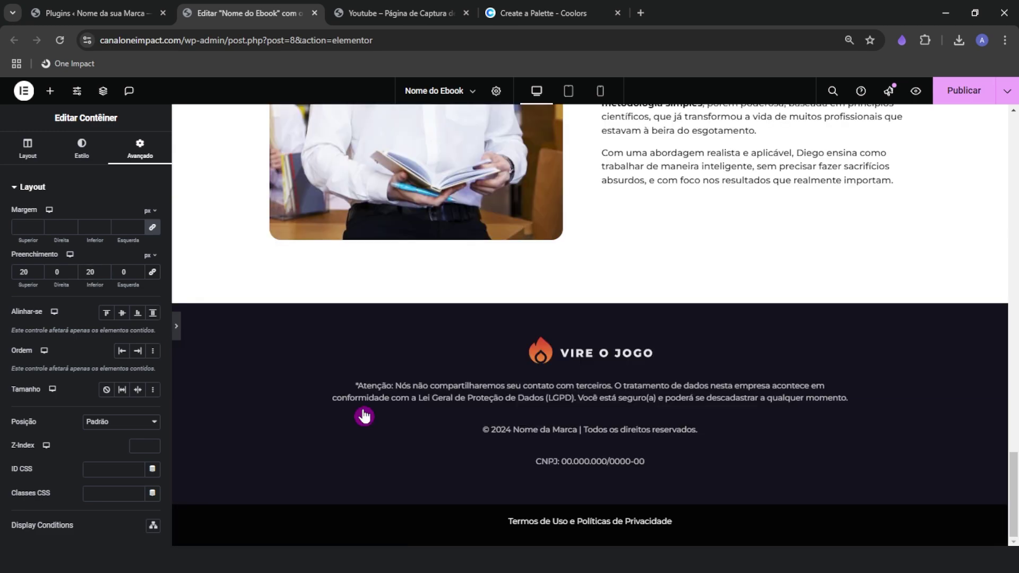
scroll(583, 517, "up", 20)
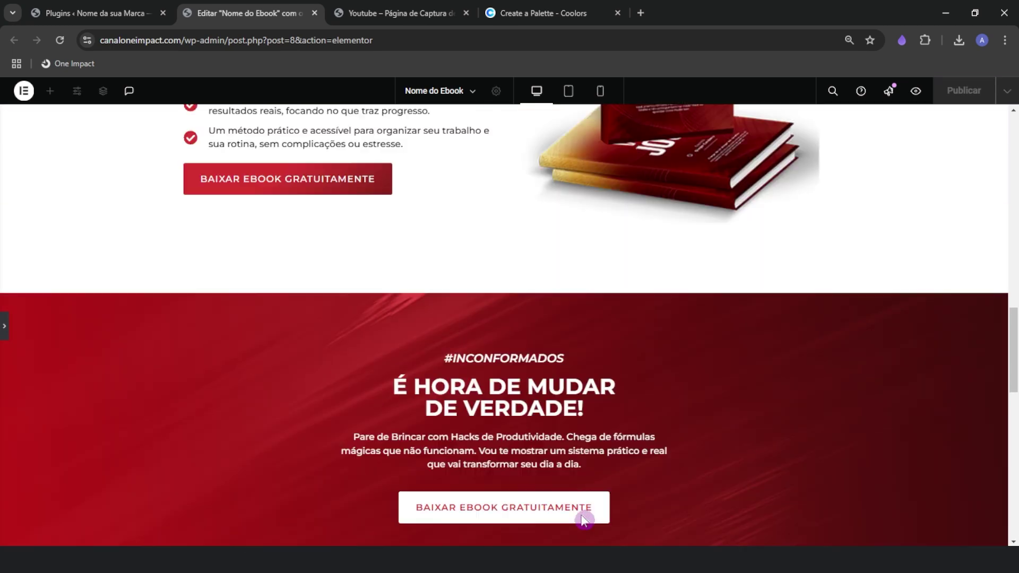
scroll(584, 518, "up", 8)
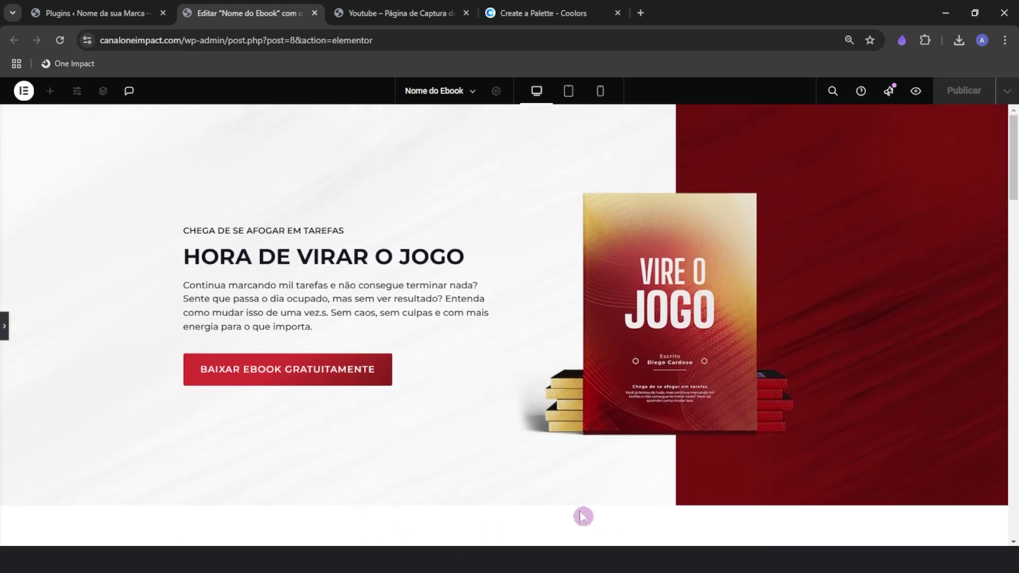
left_click(5, 325)
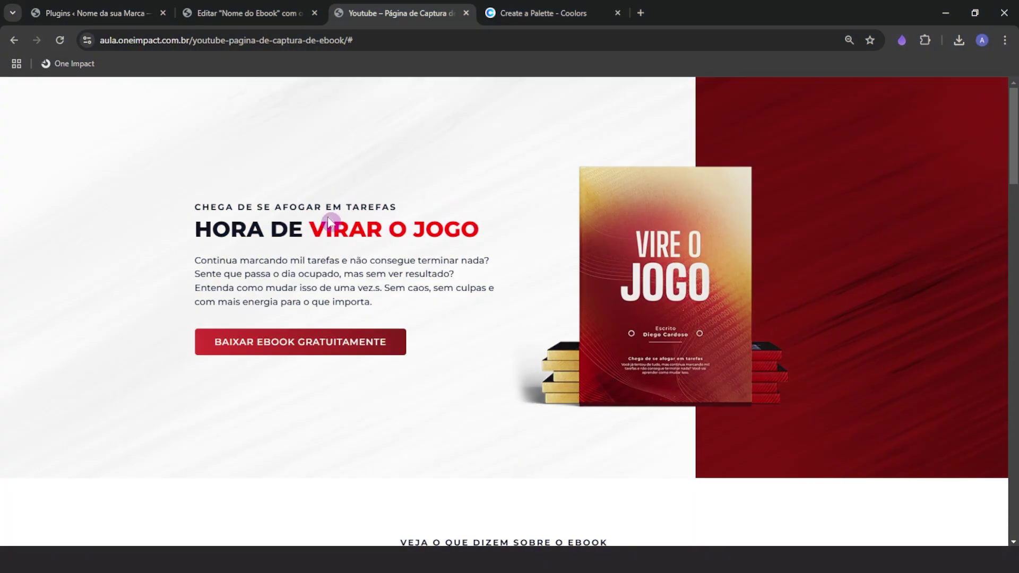
Inspect the red 'VIRAR O JOGO' words of the reference headline, then return to Elementor
left_click_drag(301, 228, 480, 225)
left_click(473, 186)
left_click(254, 9)
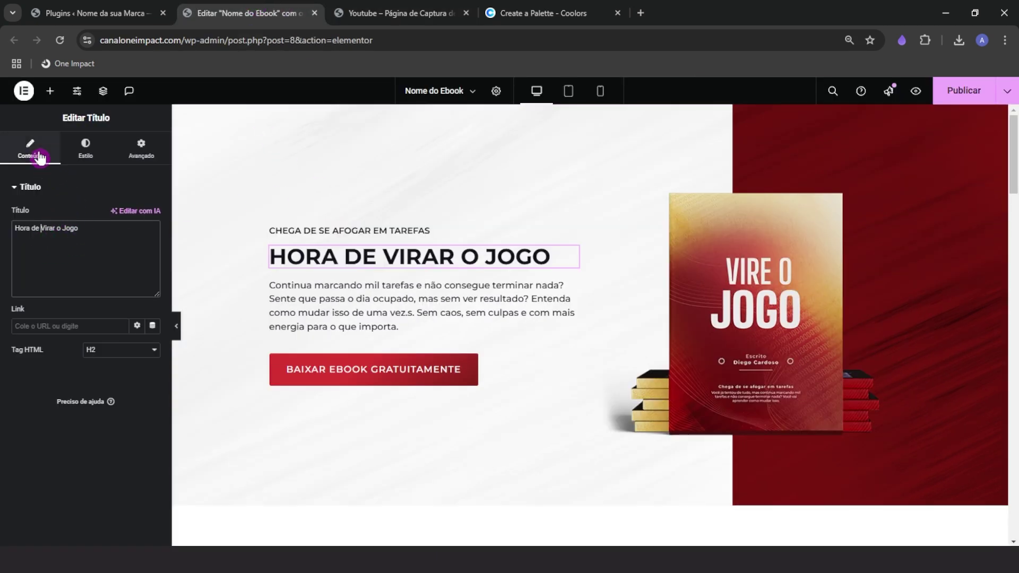
Wrap 'Virar o Jogo' in the heading's Título text in a span coloured #D53332
left_click(363, 258)
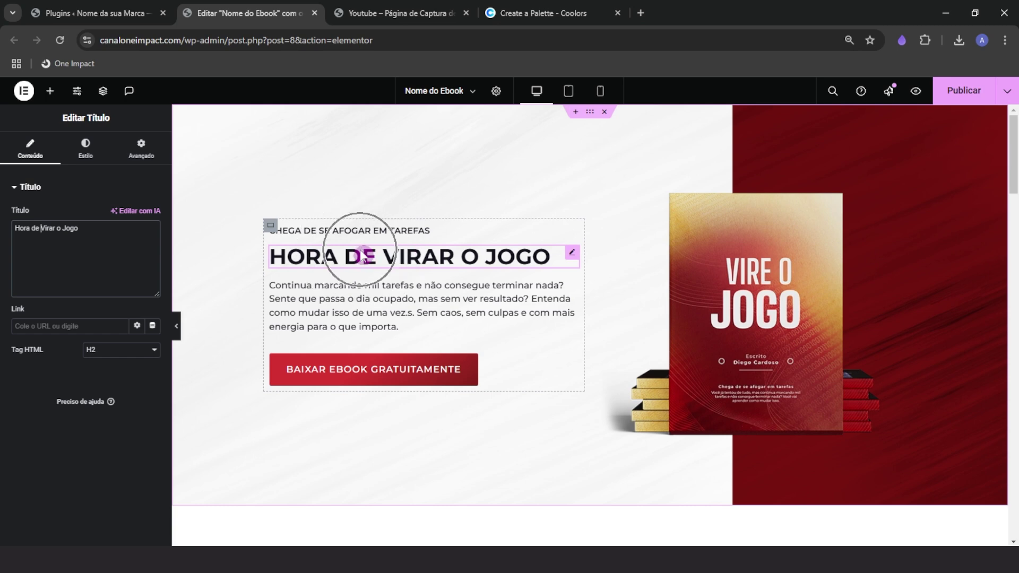
left_click(36, 239)
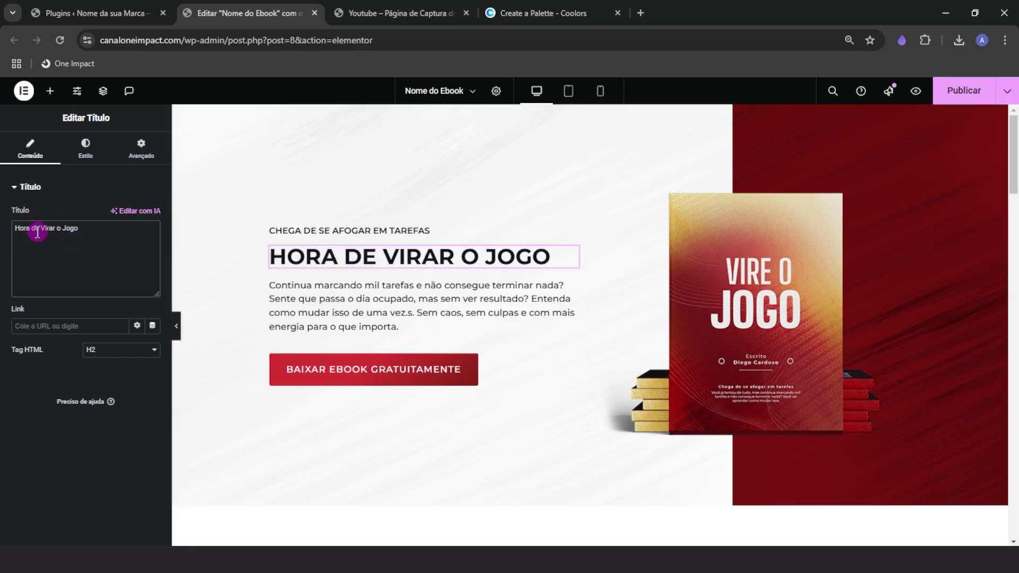
left_click_drag(42, 230, 79, 228)
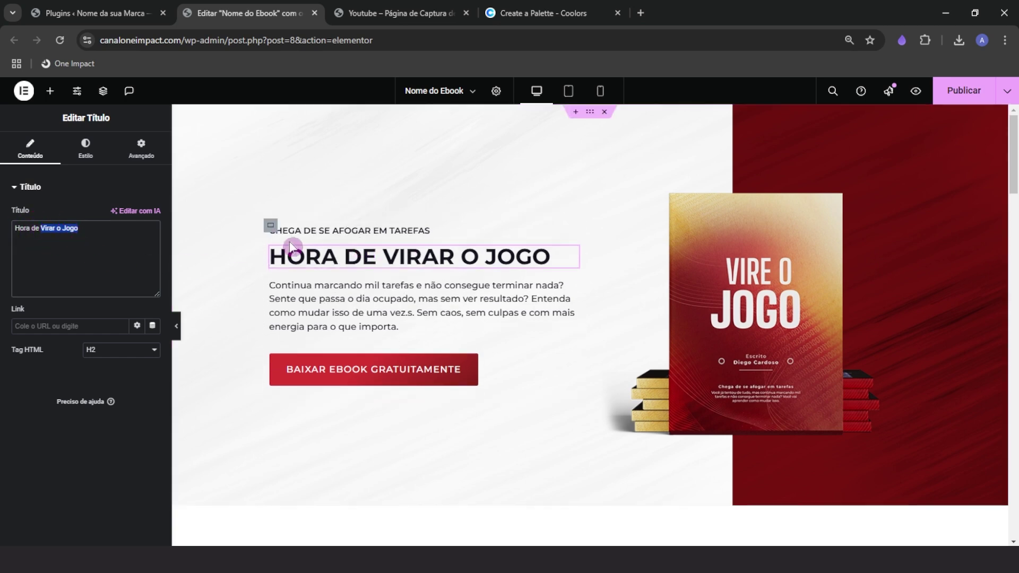
left_click(39, 244)
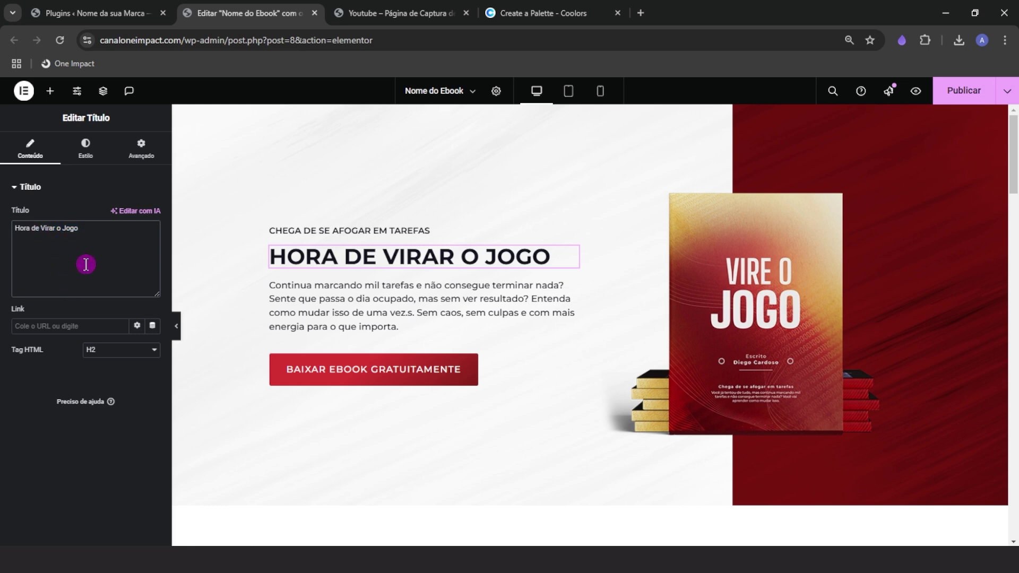
type("<span style=\"color: #D53332;\">")
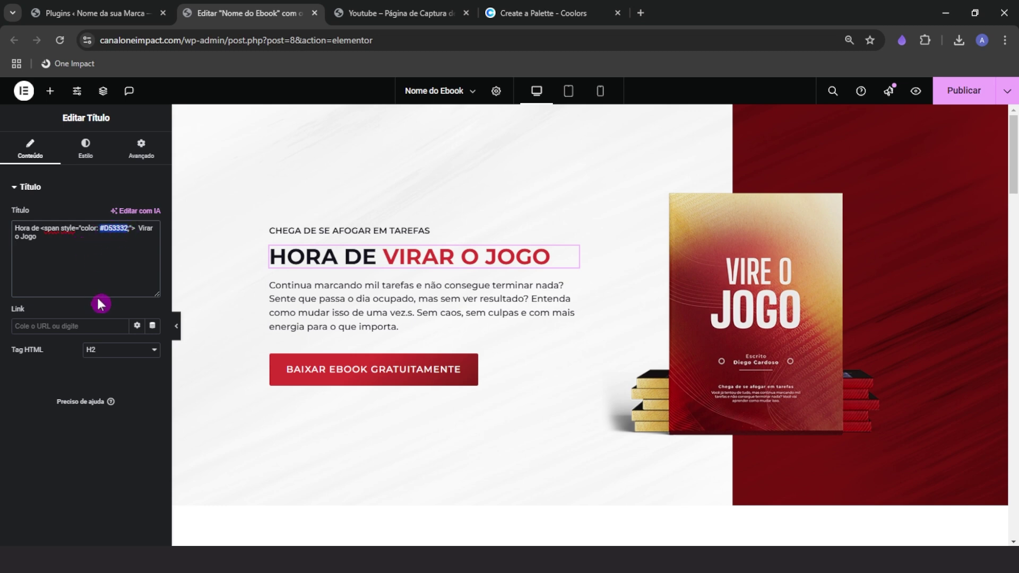
left_click(109, 258)
Try a blue #3B8CFF from the colour palette as the span's colour
left_click(545, 16)
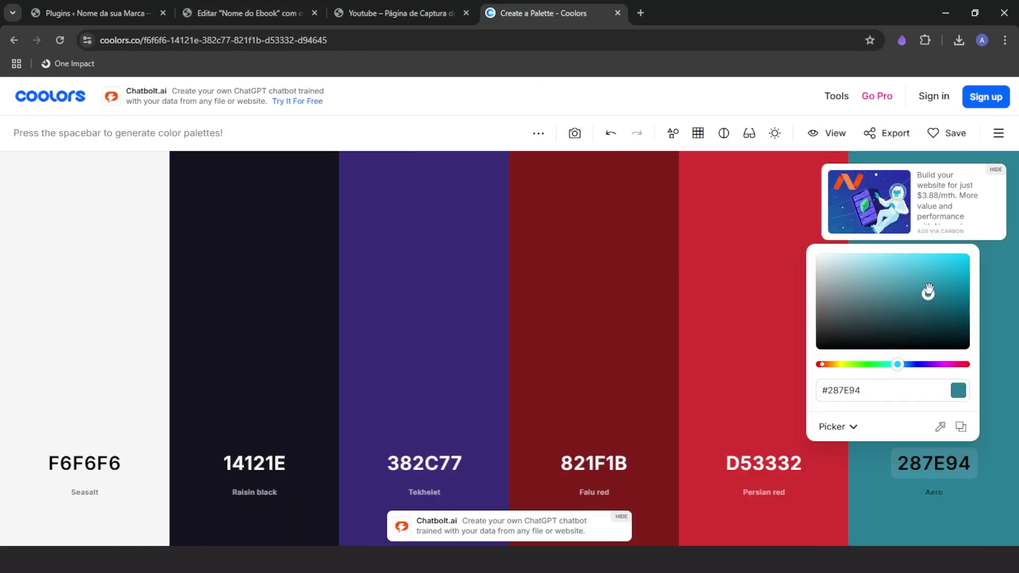
left_click_drag(928, 293, 948, 261)
left_click_drag(899, 364, 906, 363)
left_click_drag(948, 260, 935, 233)
left_click_drag(877, 391, 785, 394)
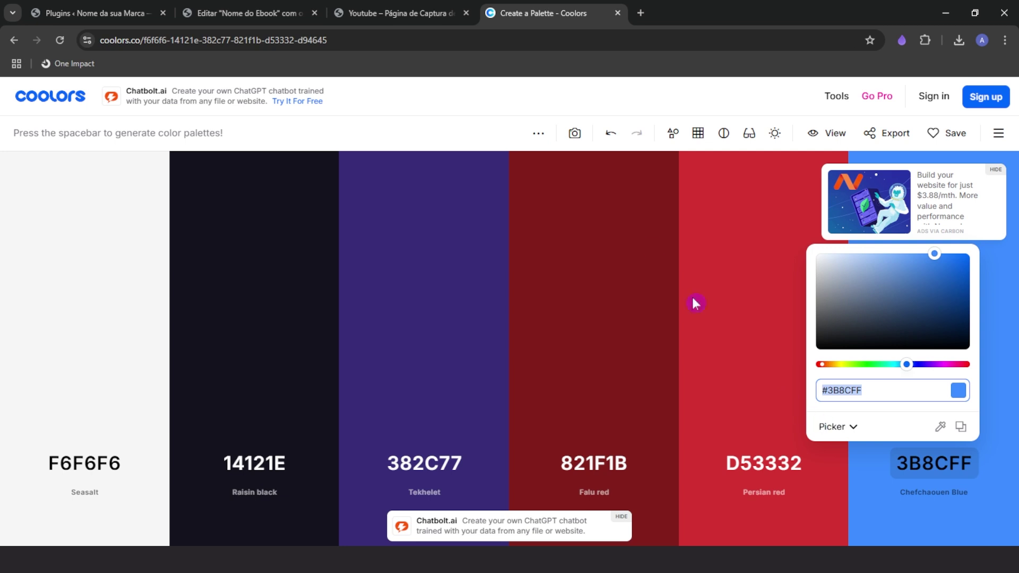
key("ctrl+c")
left_click(255, 13)
key("ctrl+v")
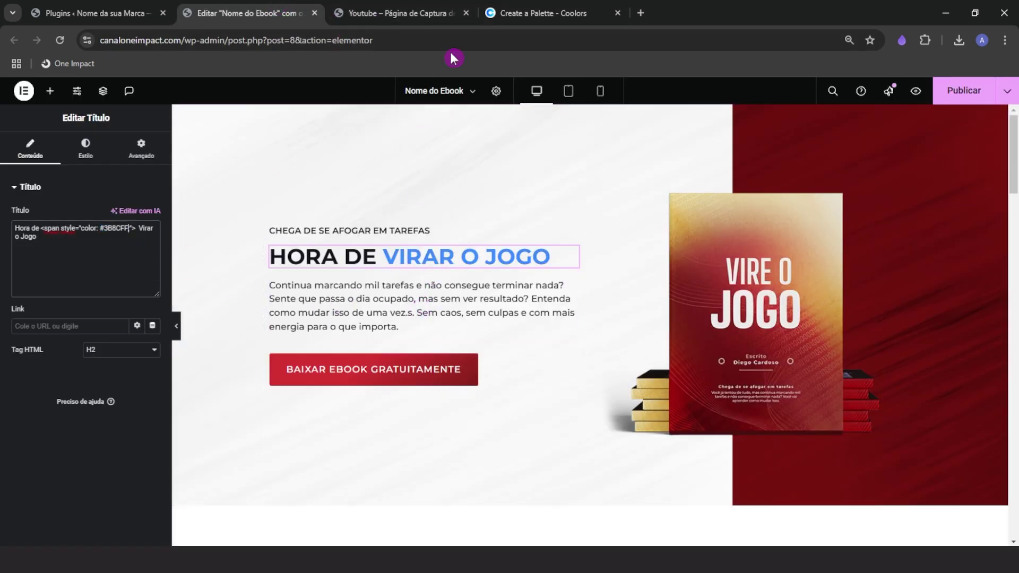
Restore the headline span colour to #D53332 red
left_click(525, 10)
left_click(758, 460)
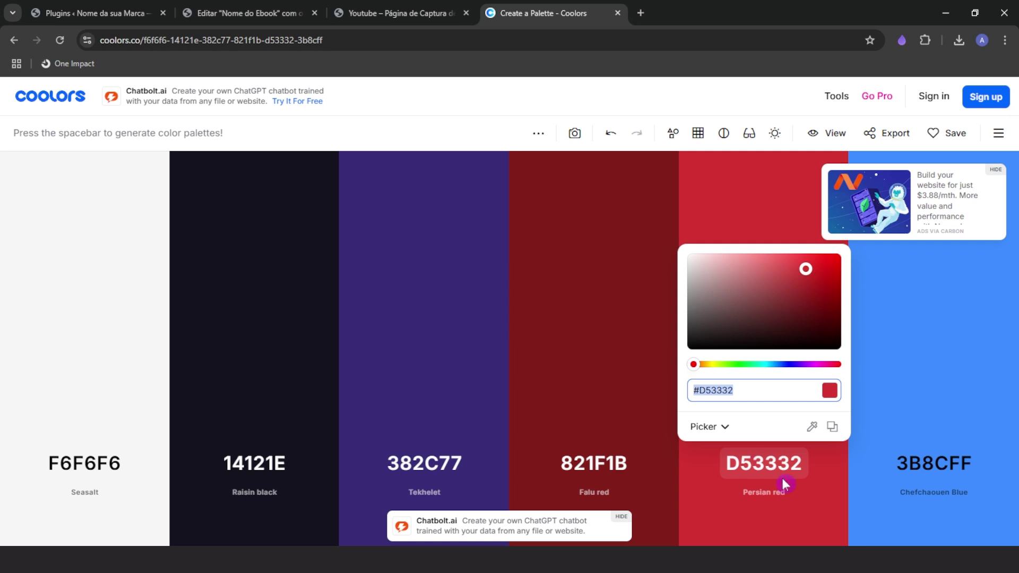
key("ctrl+c")
left_click(249, 12)
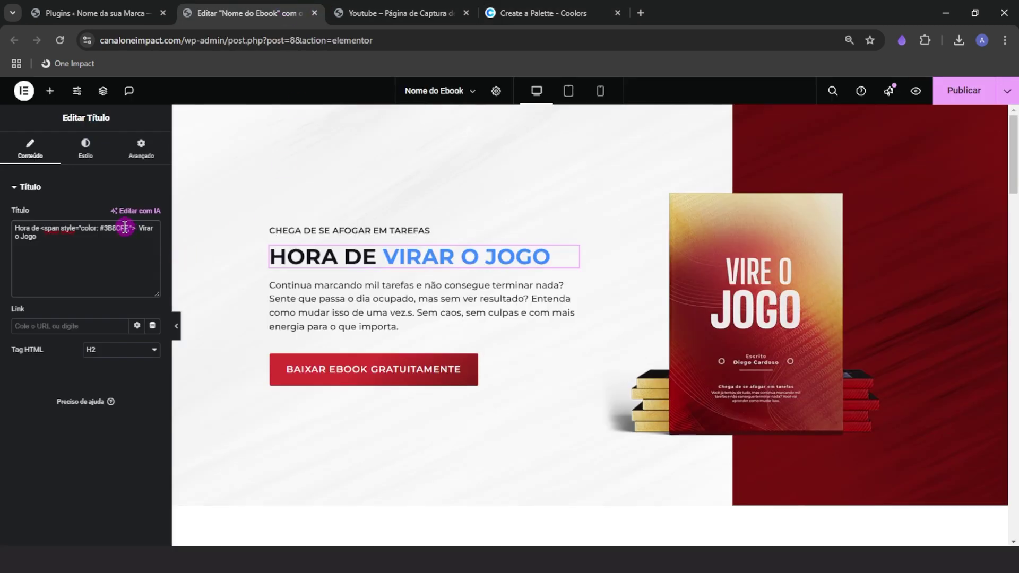
key("ctrl+v")
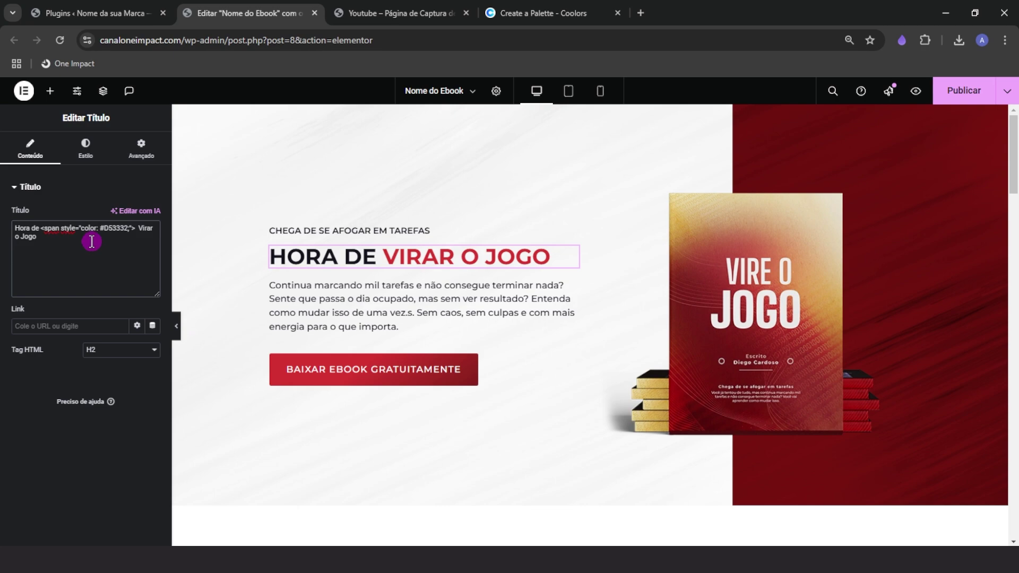
scroll(364, 473, "down", 5)
scroll(371, 484, "up", 5)
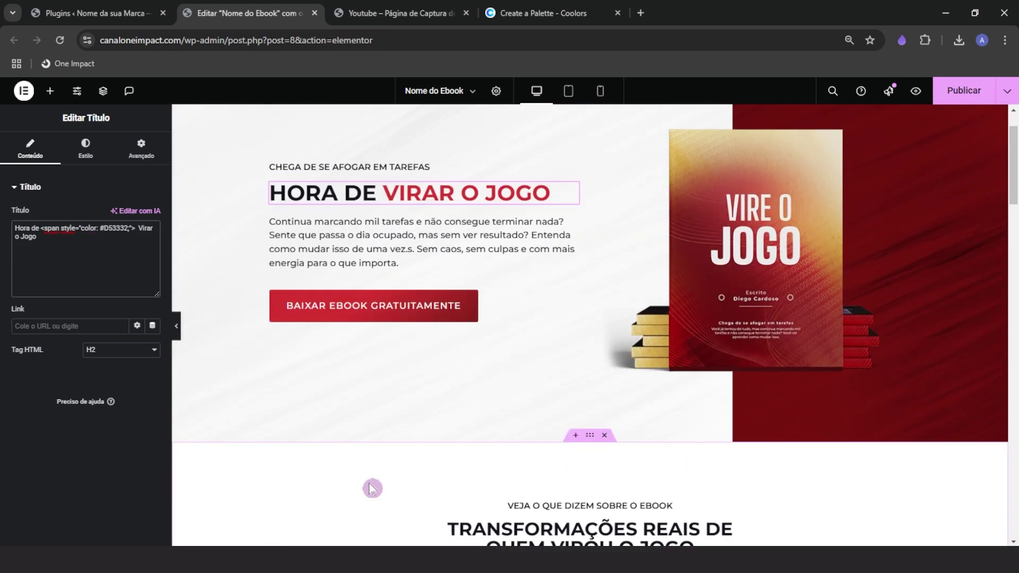
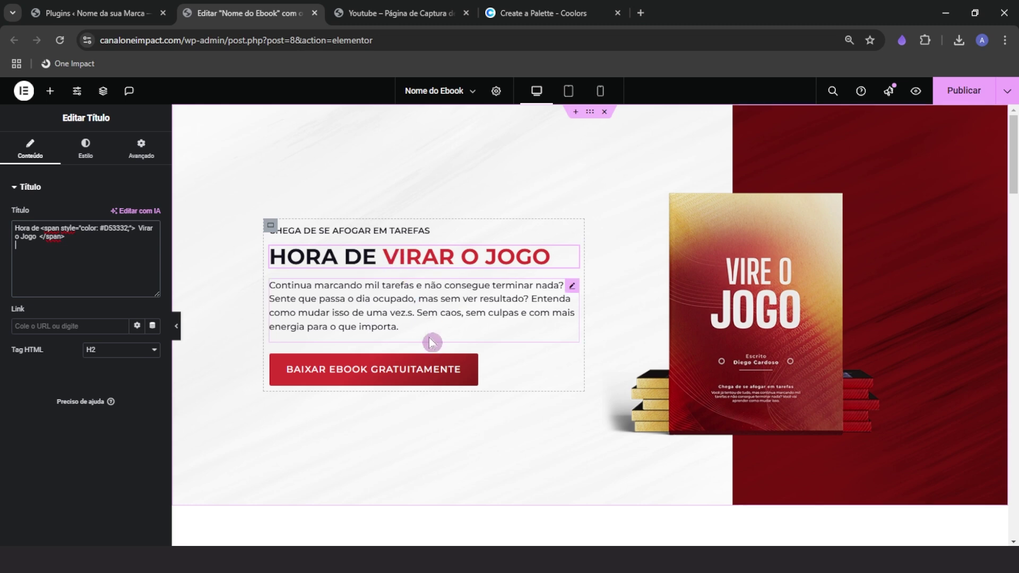
Copy the red #D53332 span opening tag from the hero heading's markup
scroll(432, 343, "down", 2)
scroll(432, 343, "down", 2)
scroll(477, 371, "down", 1)
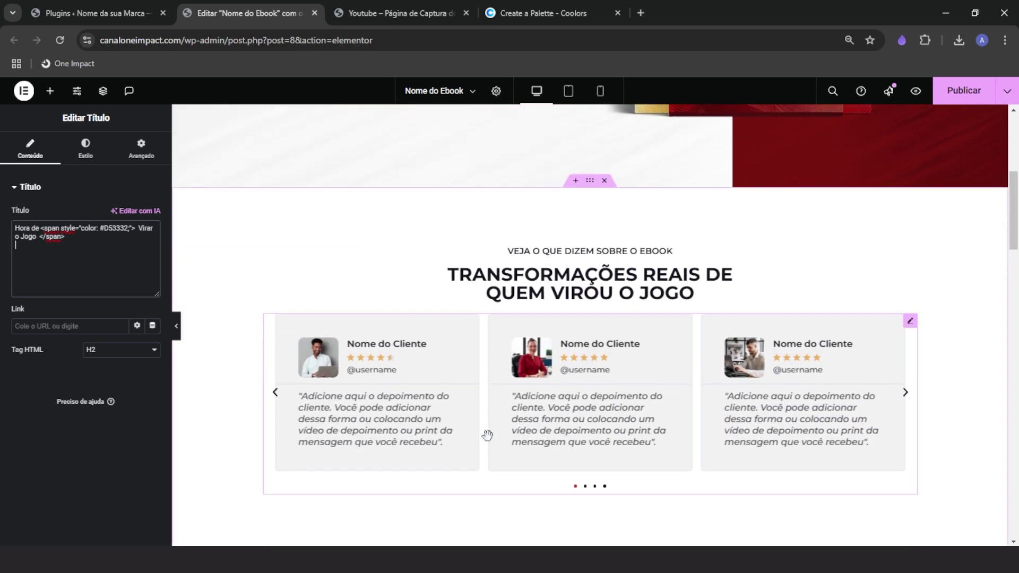
left_click(57, 253)
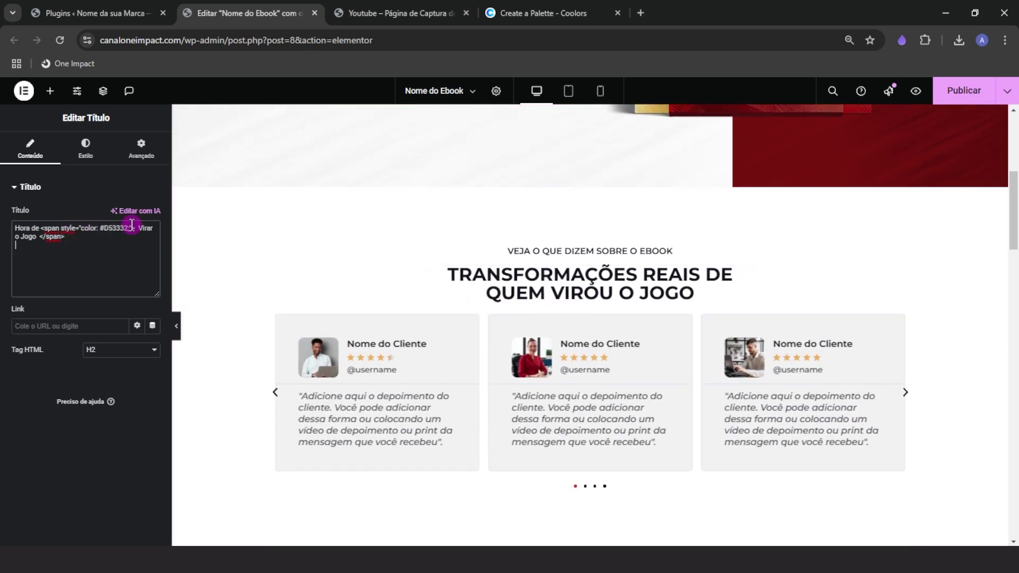
left_click_drag(115, 225, 52, 223)
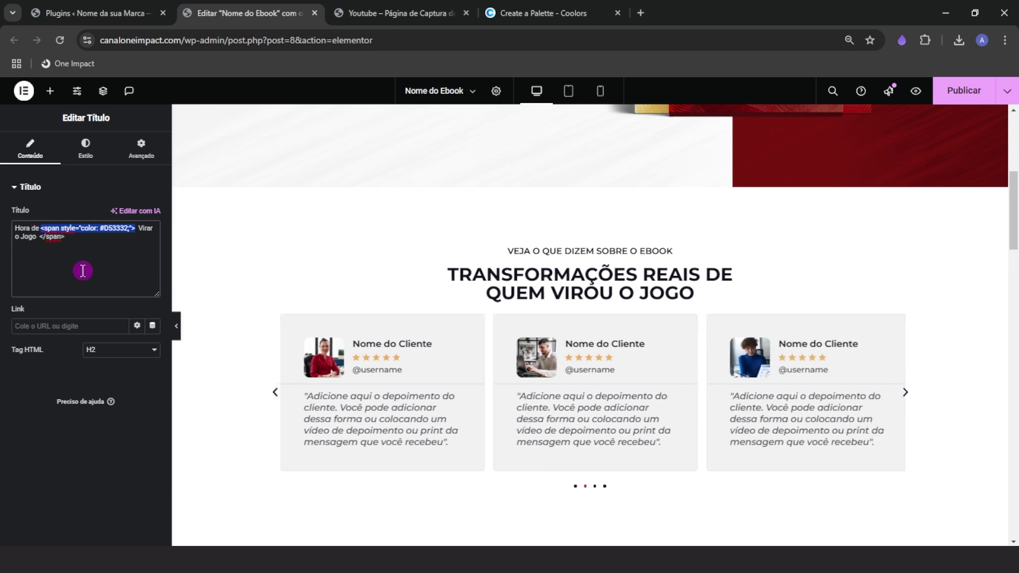
Wrap 'Transformações Reais' in the red span and move 'de Quem Virou o Jogo' to its own line
left_click(557, 278)
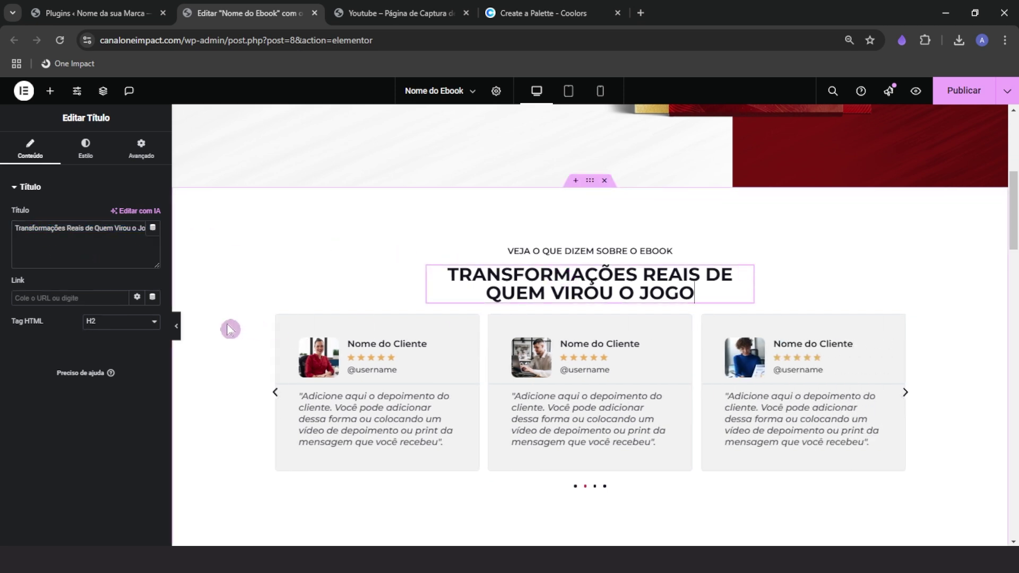
left_click_drag(66, 227, 124, 301)
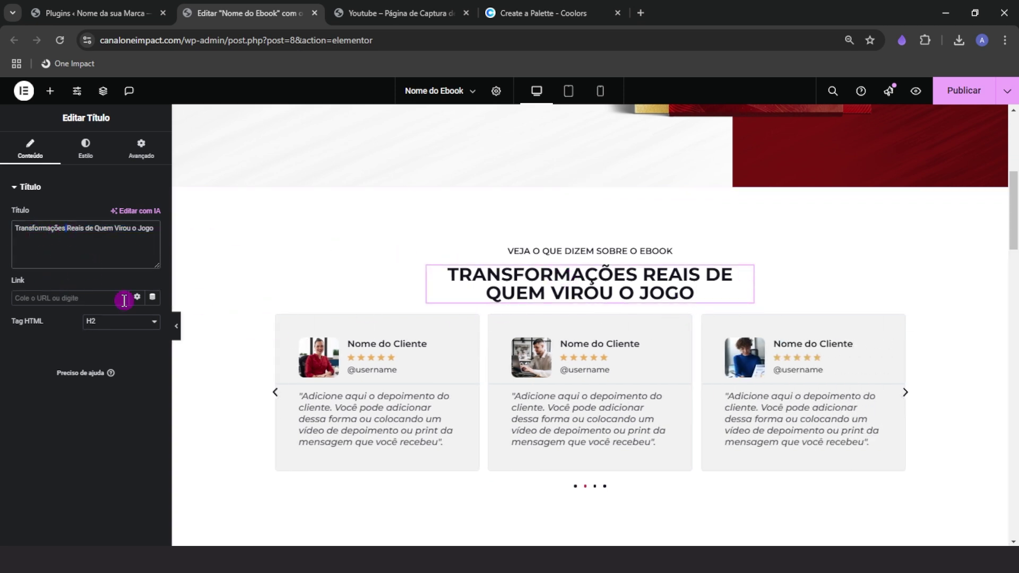
type("<span style=\"color: #D53332;\">")
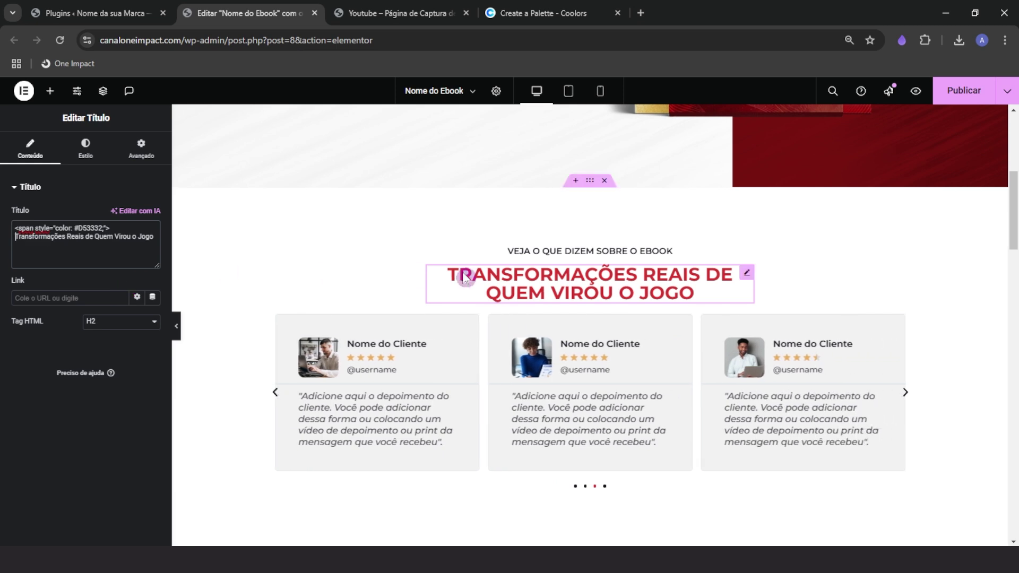
left_click(87, 236)
type("</")
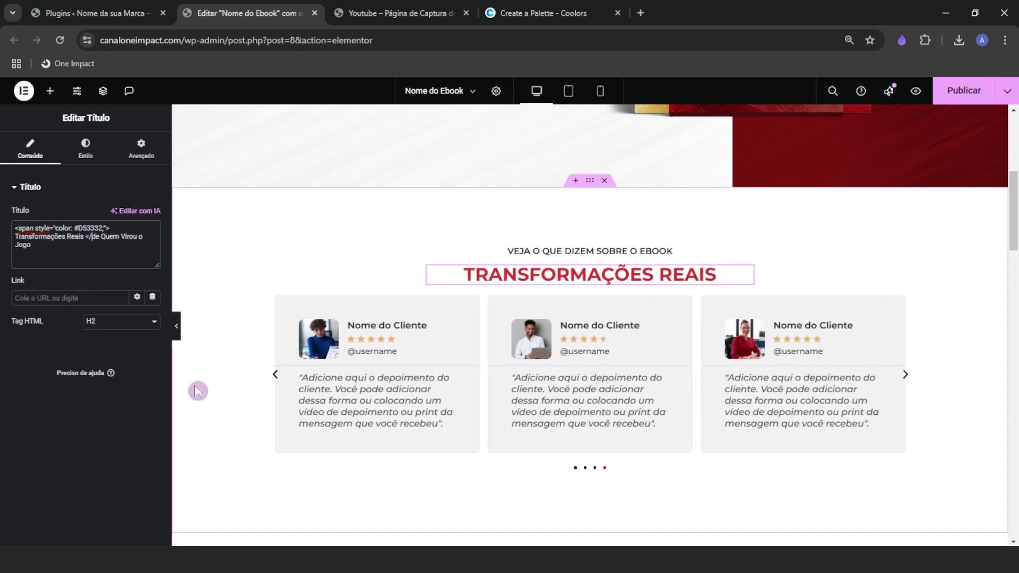
type("span>")
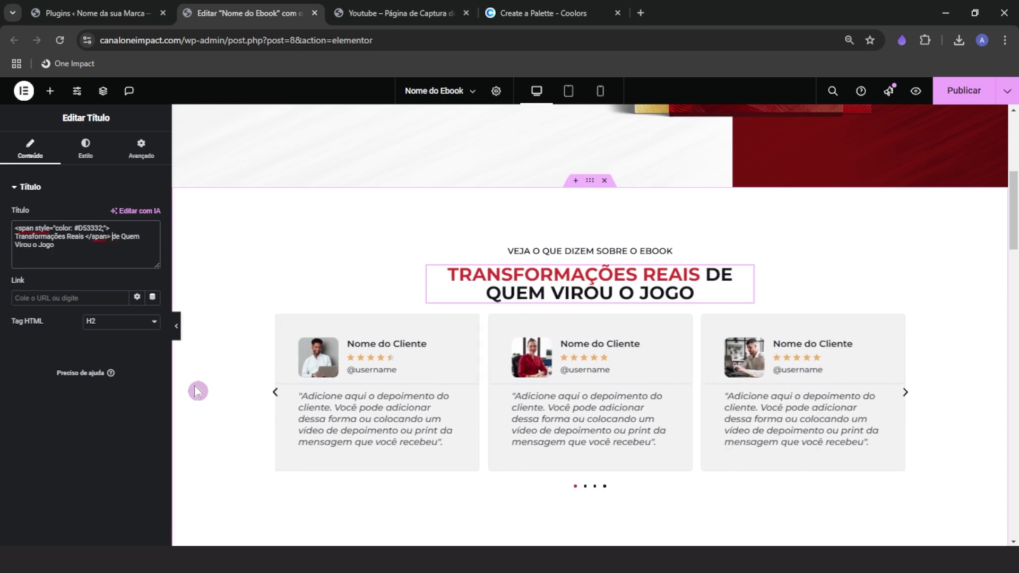
left_click(103, 243)
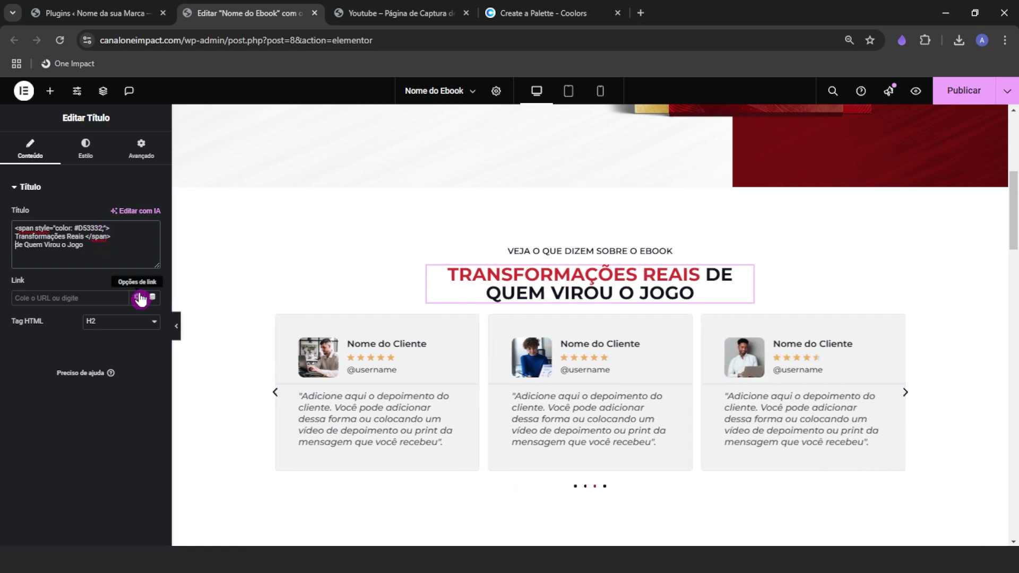
key("Return")
key("Return")
left_click_drag(86, 252, 9, 260)
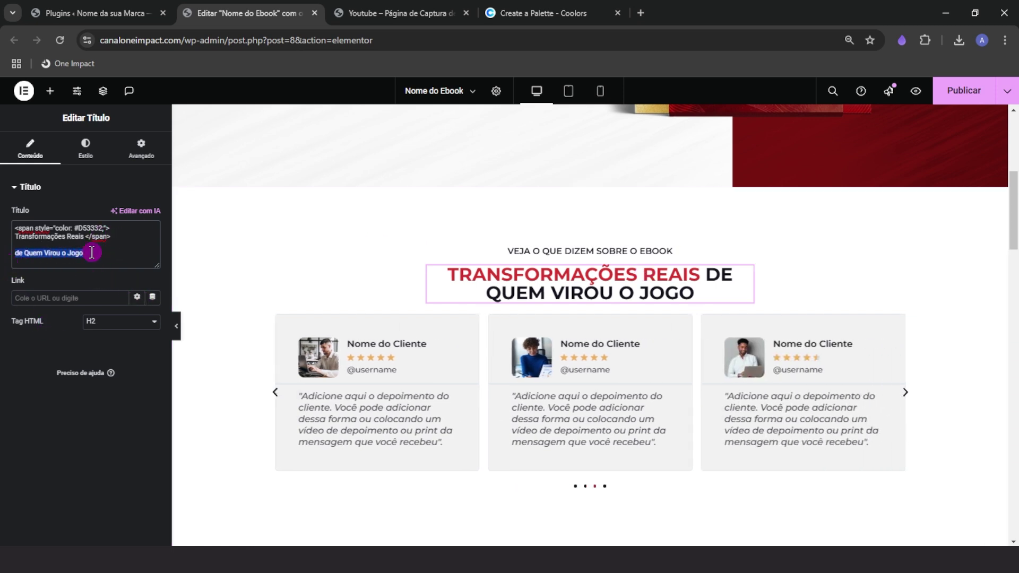
left_click_drag(84, 237, 12, 236)
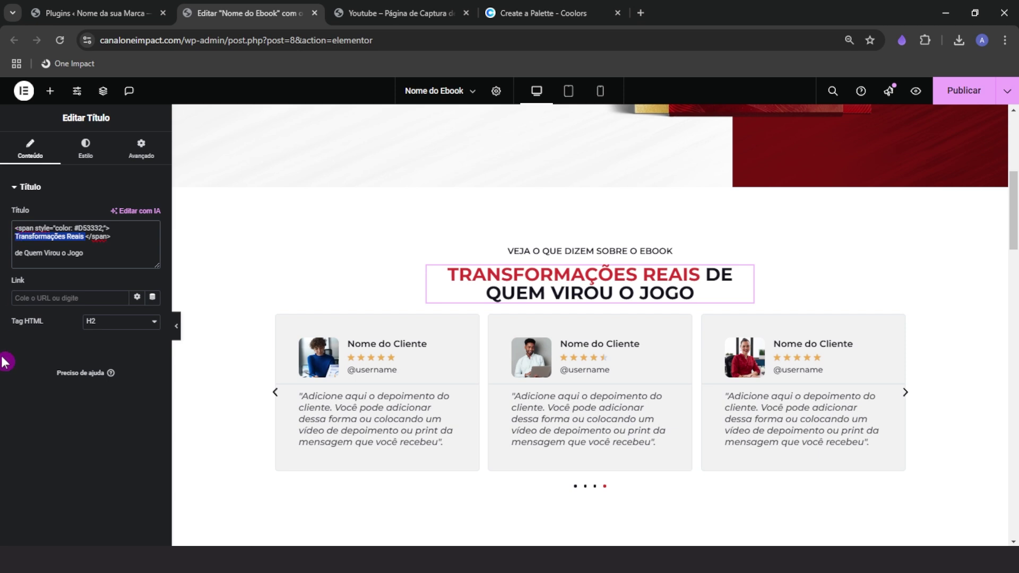
Wrap 'subir de nível' in the learning section heading in the red #D53332 span
scroll(531, 297, "down", 8)
left_click(332, 233)
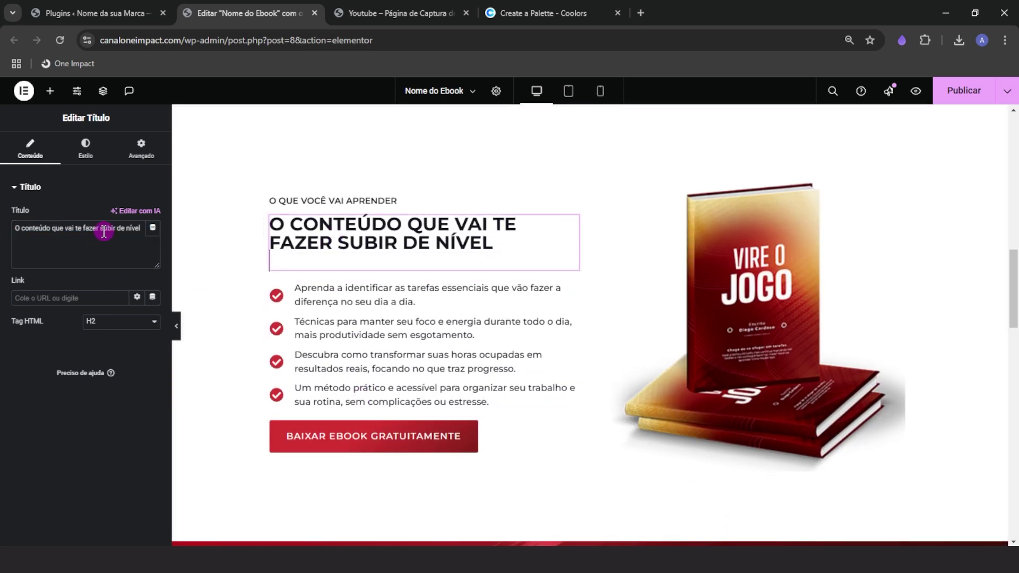
type("<span style=\"color: #D53332;\">")
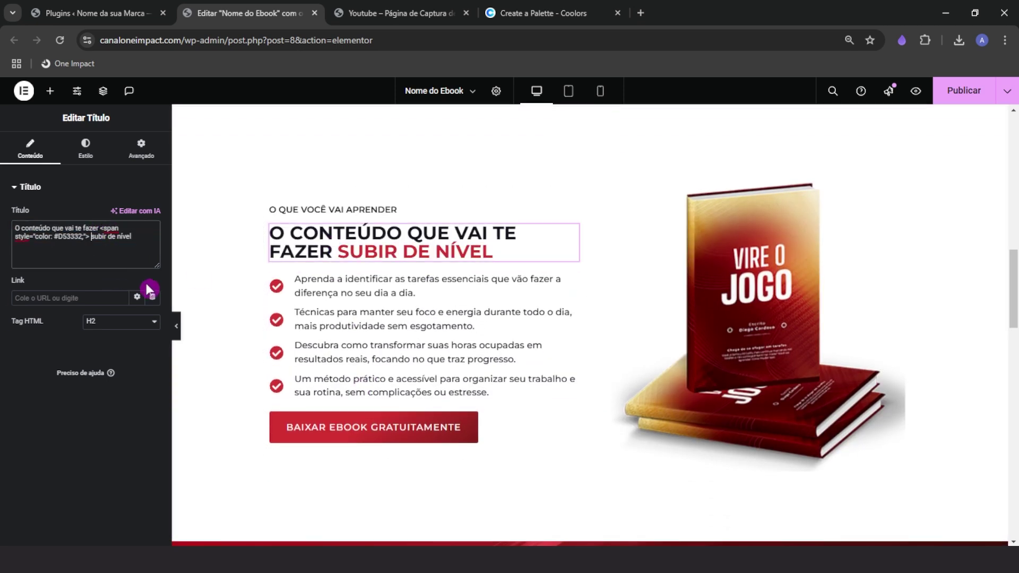
type("</span>")
Wrap 'Chega de atalho' in the mentor heading in the red #D53332 span
scroll(501, 348, "down", 12)
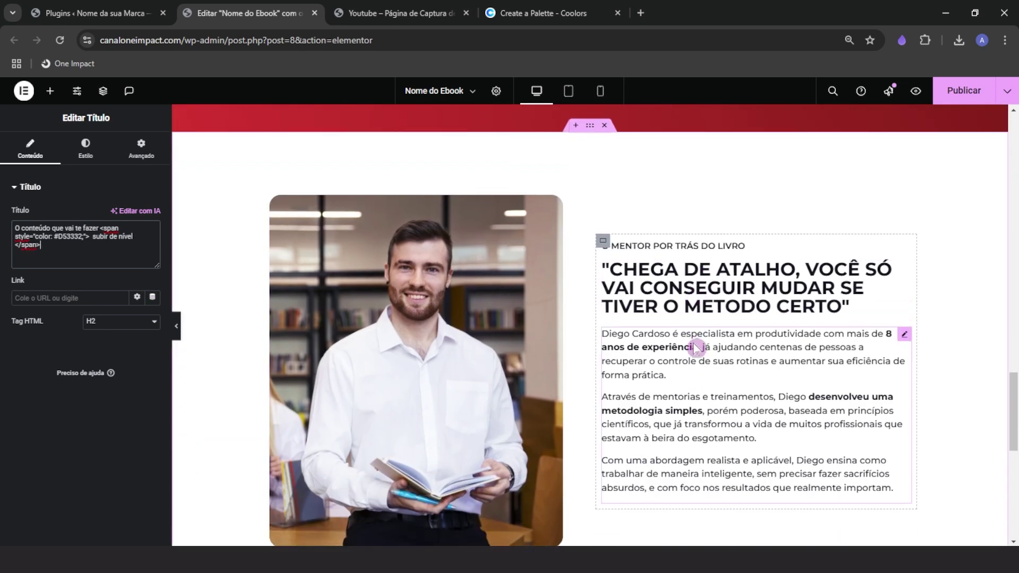
left_click(716, 297)
scroll(232, 382, "down", 1)
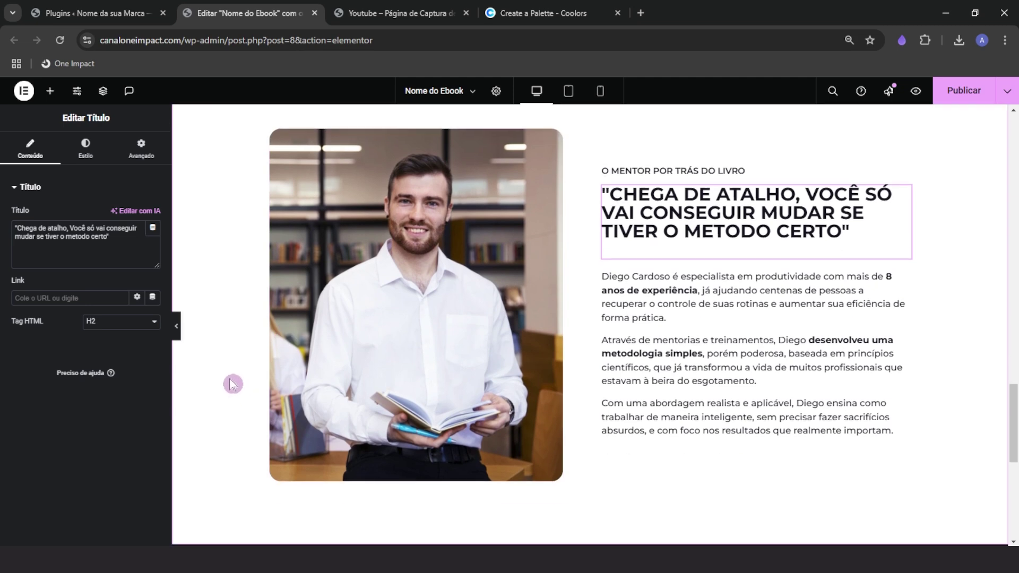
type(",")
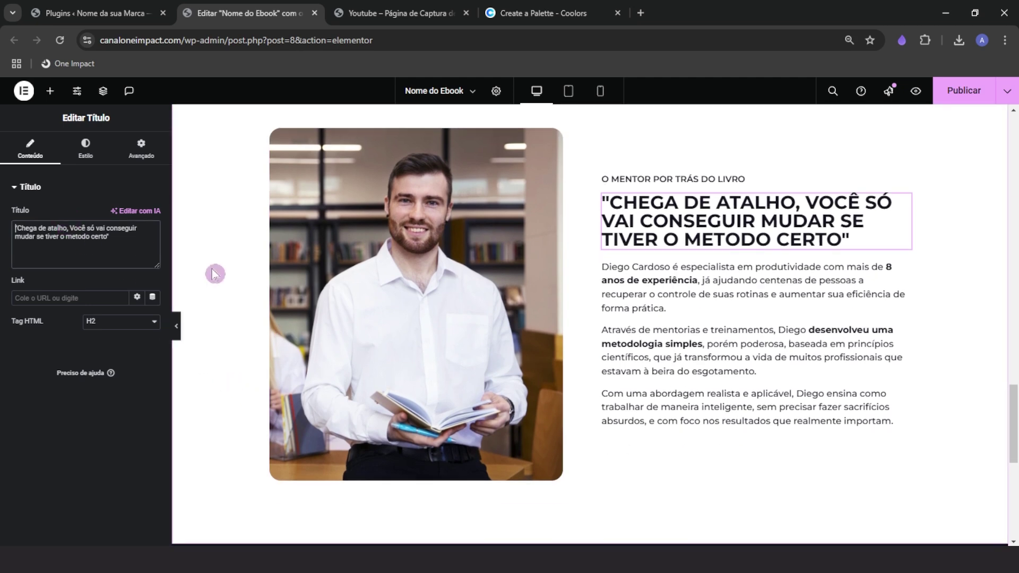
type("<span style=\"color: #D53332;\"> ")
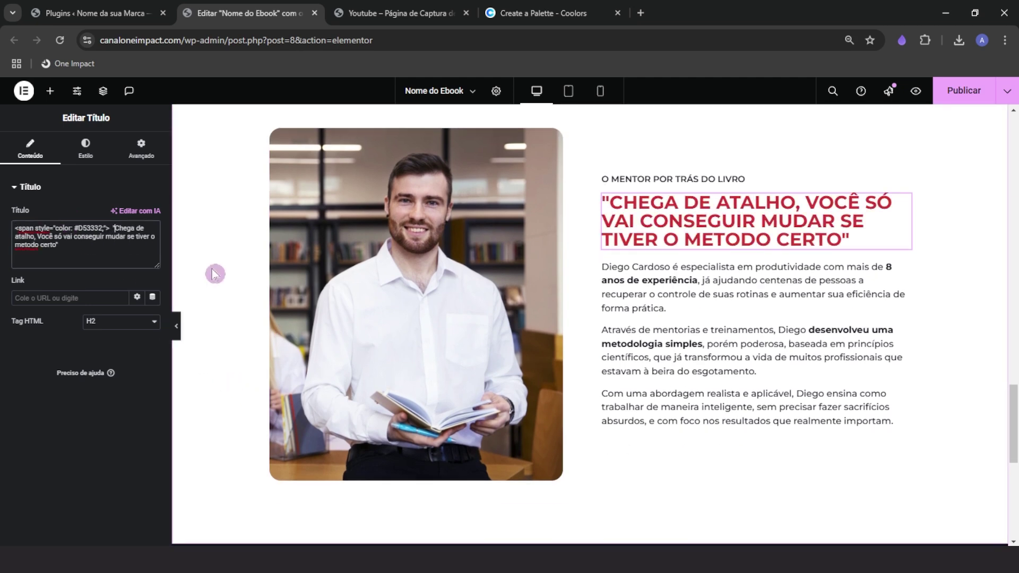
type(" </span")
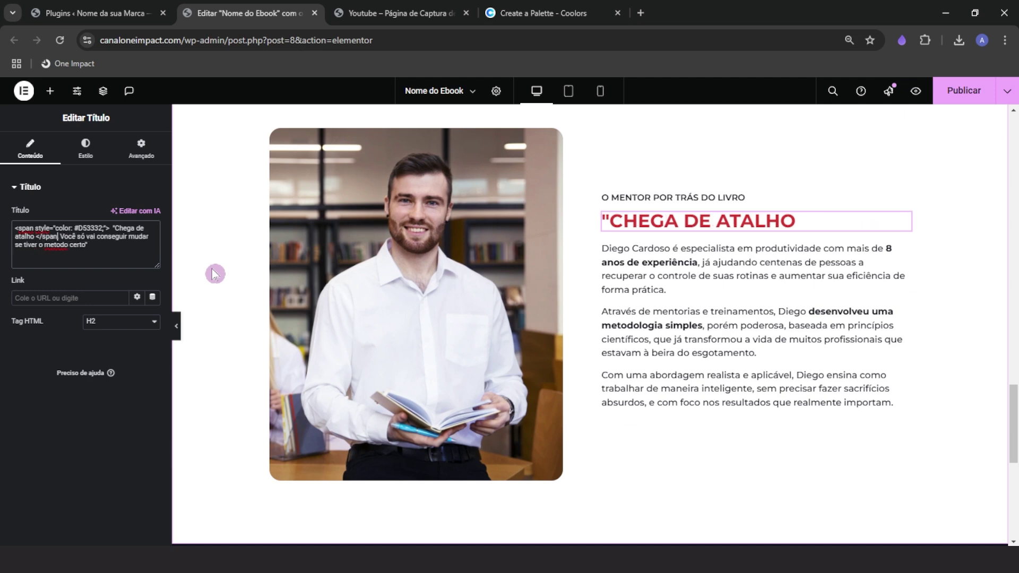
type(">")
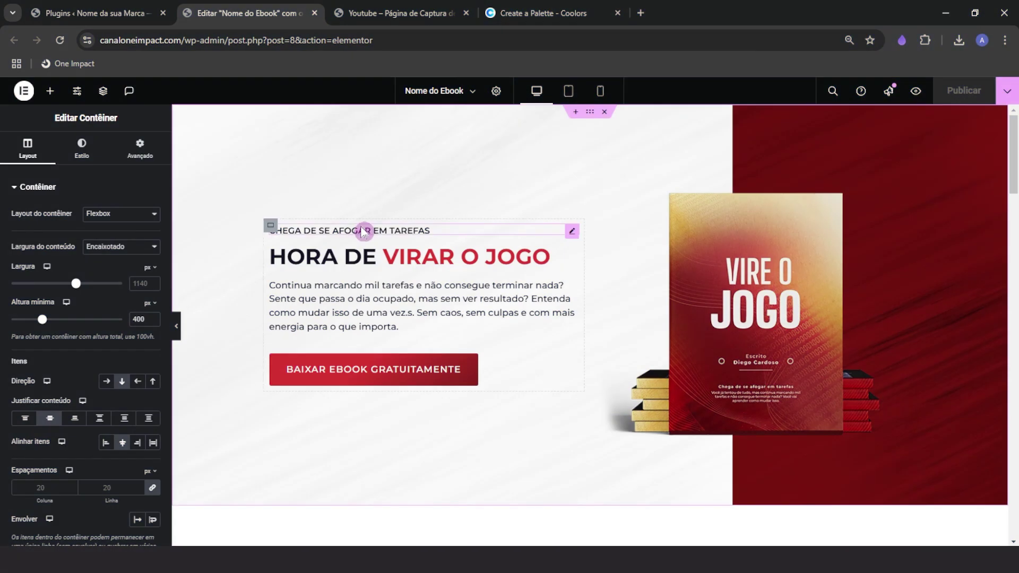
scroll(419, 352, "down", 3)
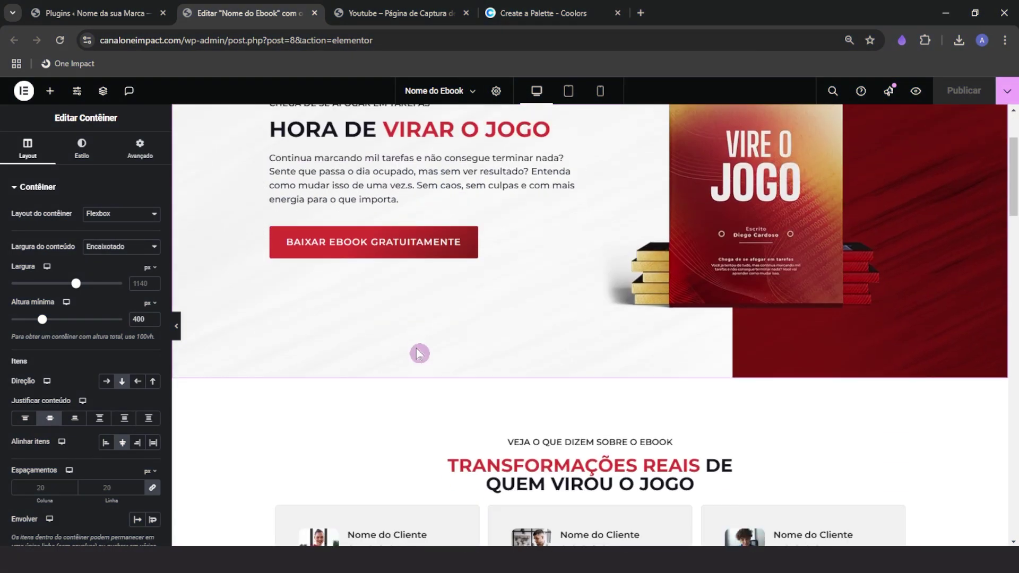
Inspect the advanced layout settings of the hero and 'O QUE VOCÊ VAI APRENDER' overlines
scroll(416, 348, "down", 6)
scroll(416, 348, "up", 8)
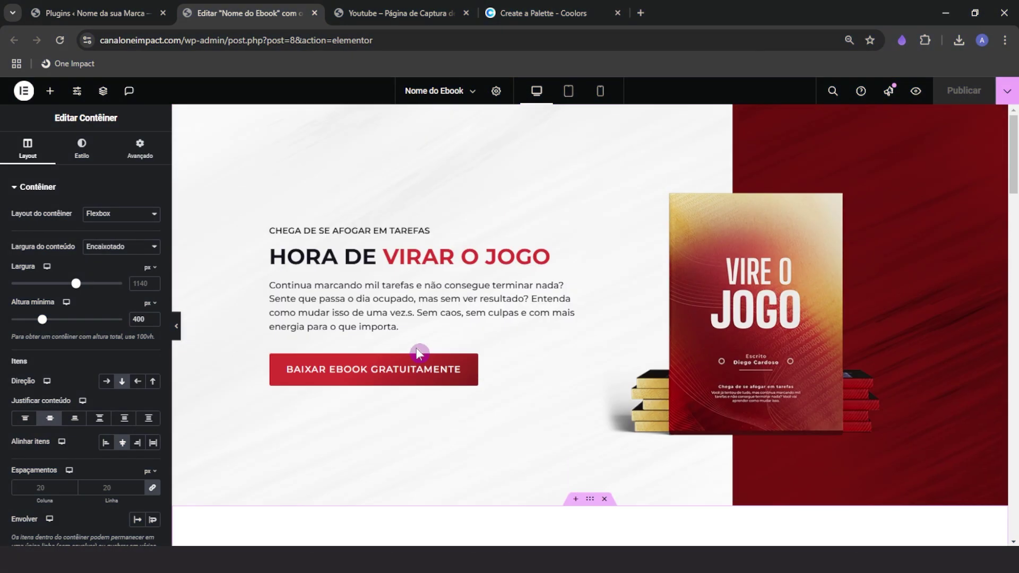
left_click(390, 233)
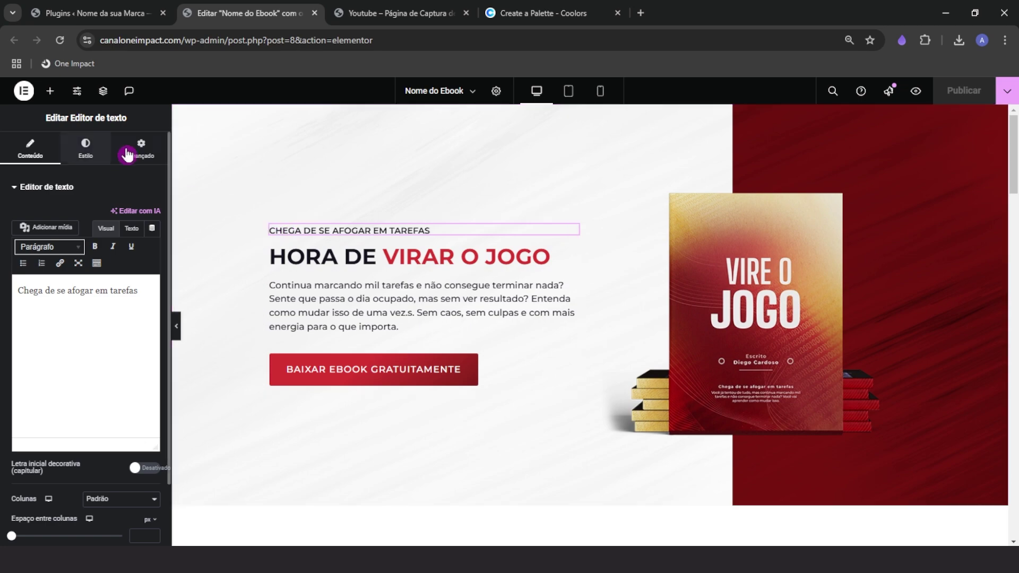
left_click(148, 161)
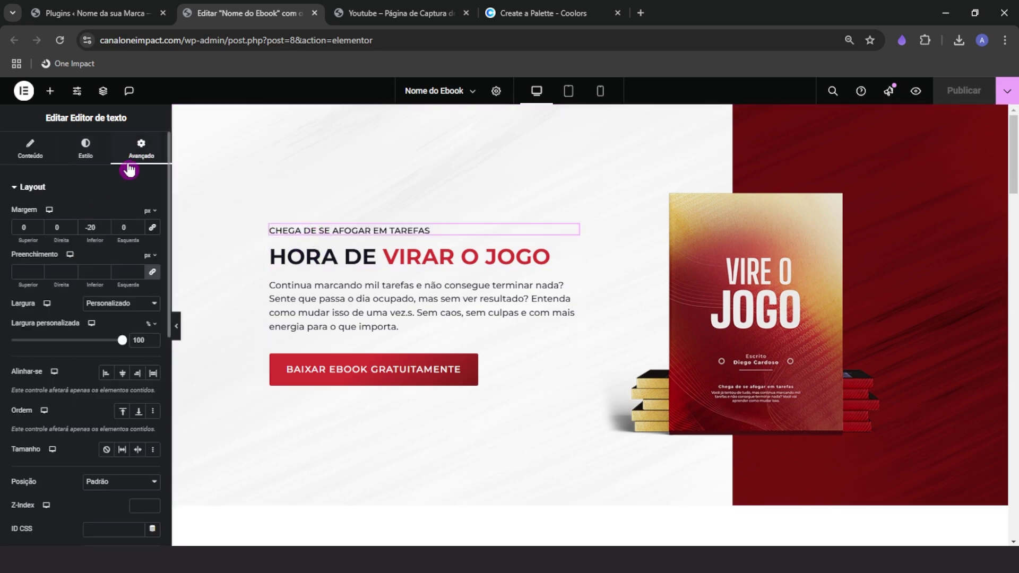
scroll(438, 402, "down", 10)
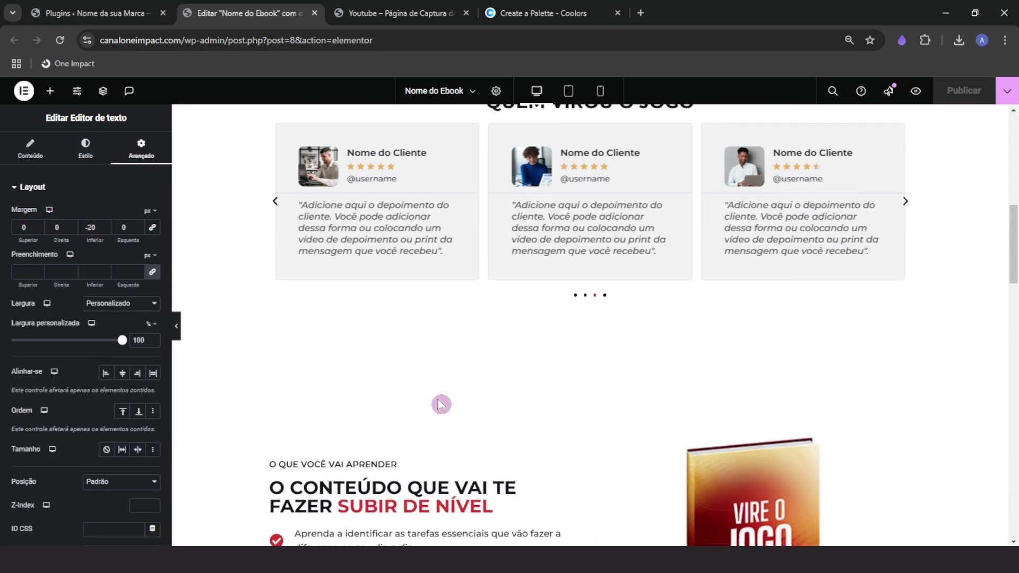
left_click(320, 209)
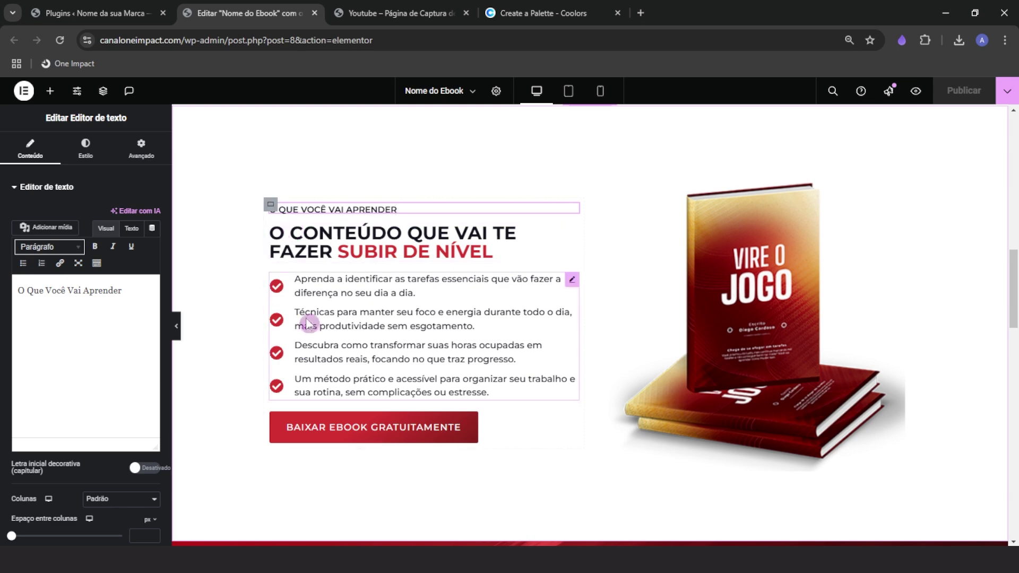
scroll(571, 277, "down", 5)
scroll(555, 353, "down", 2)
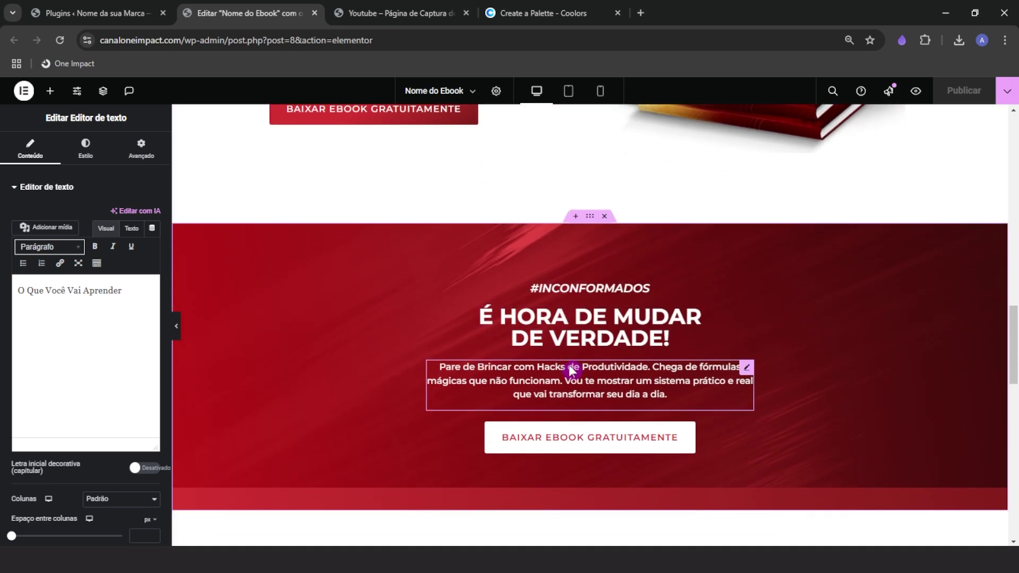
Select the 'É Hora de Mudar de Verdade!' heading and show its margin settings
left_click(566, 276)
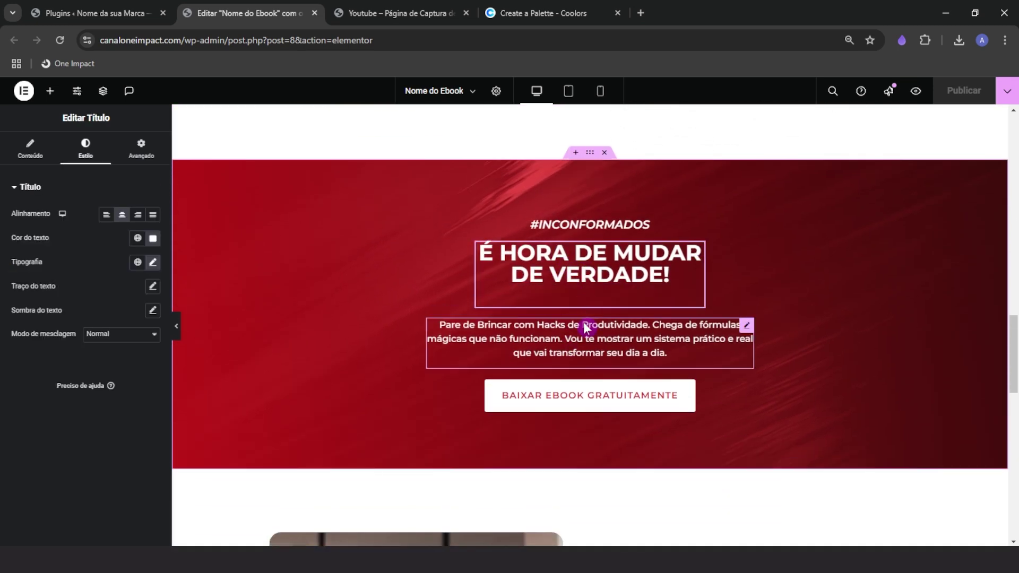
left_click(177, 329)
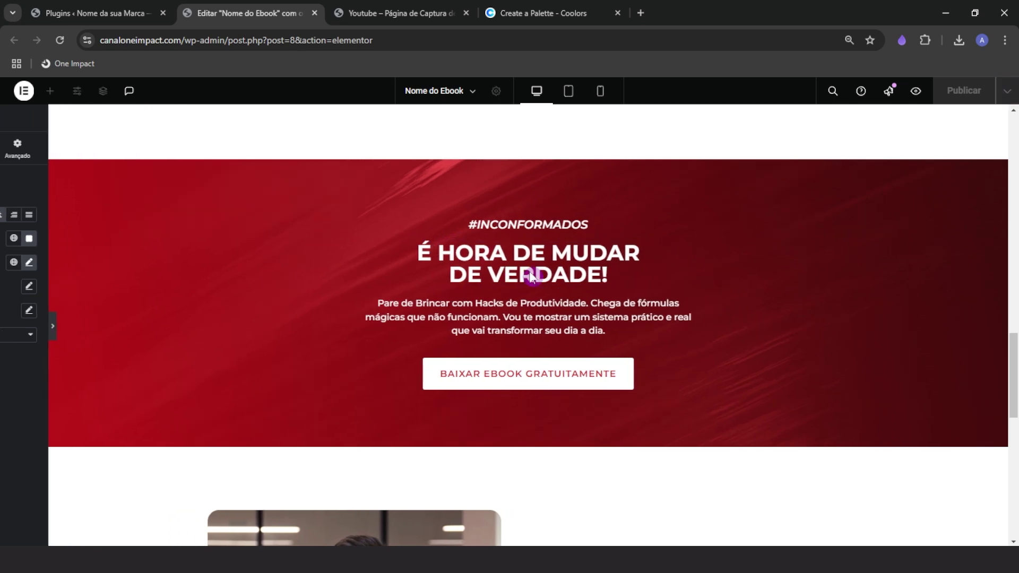
left_click(3, 326)
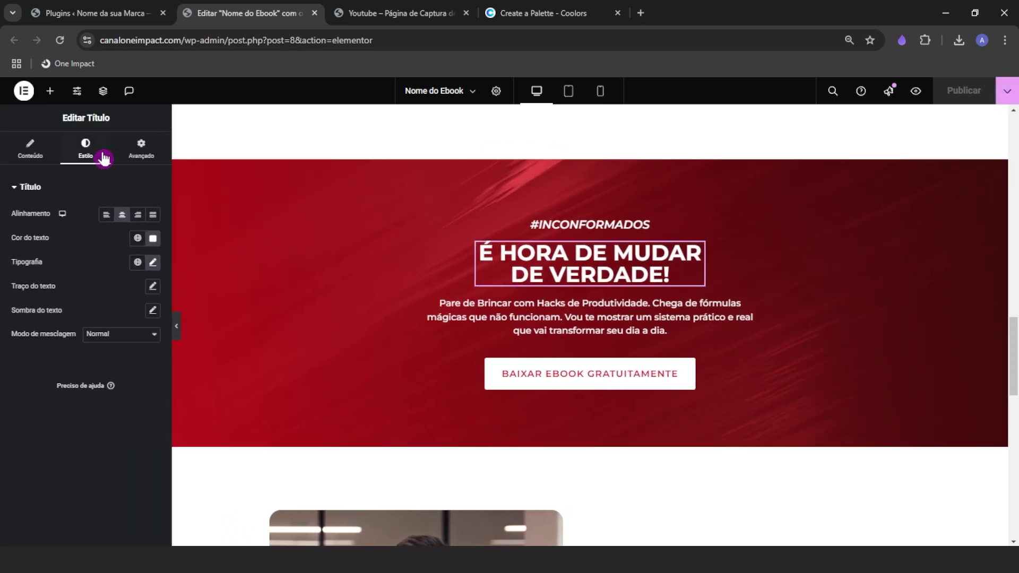
left_click(140, 148)
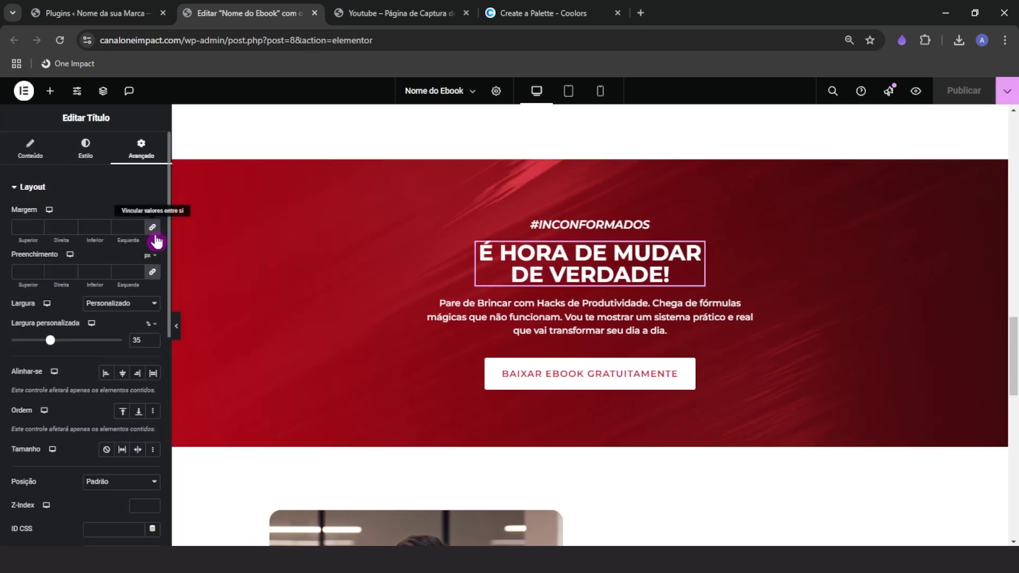
left_click(153, 232)
Try a negative bottom margin, then set Margem Inferior to 0
left_click(105, 229)
left_click(105, 229)
left_click(105, 229)
left_click(105, 230)
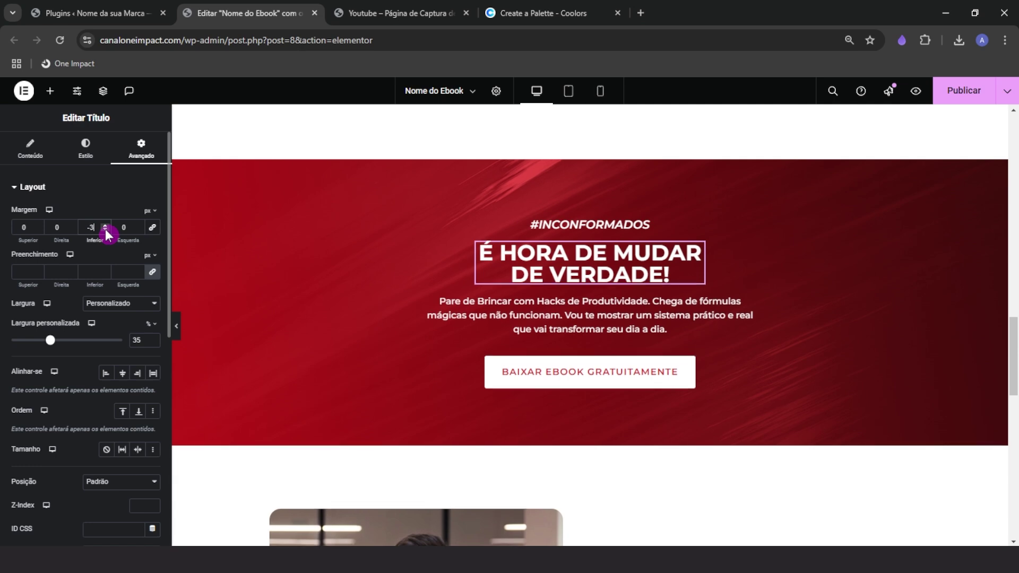
left_click(105, 229)
left_click(105, 229)
left_click(106, 229)
left_click(105, 229)
left_click(105, 229)
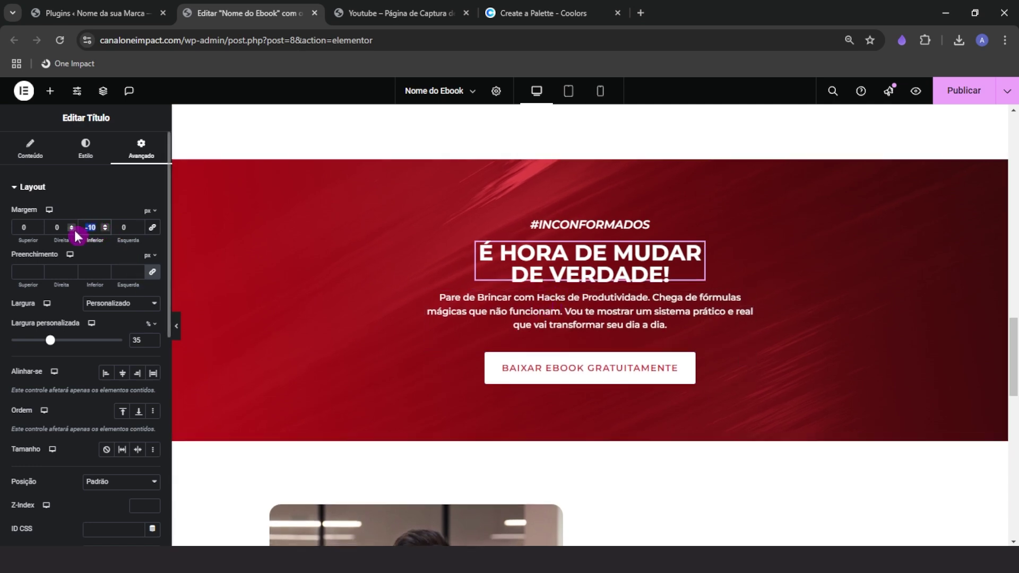
type("0")
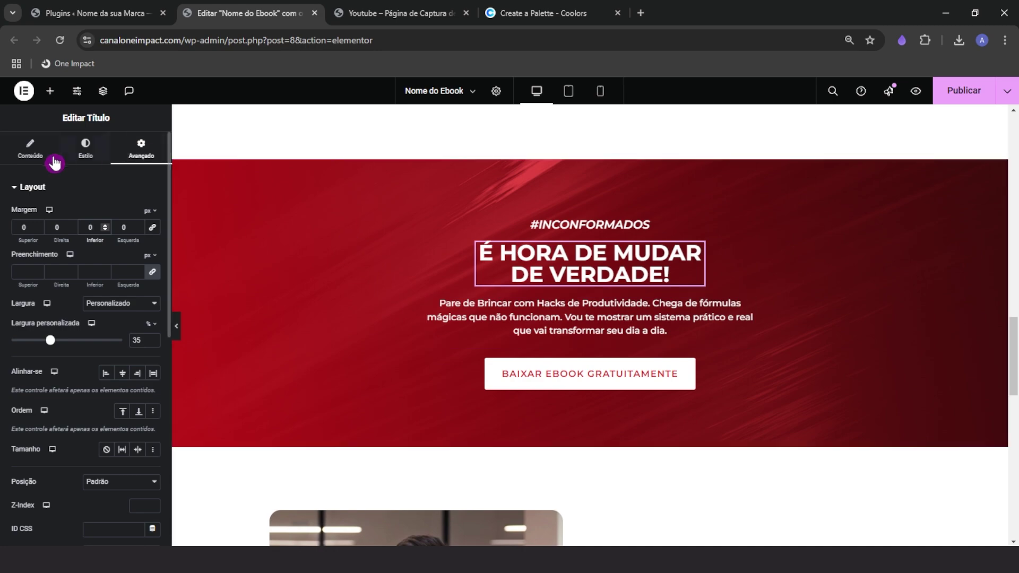
left_click(49, 158)
scroll(528, 313, "down", 3)
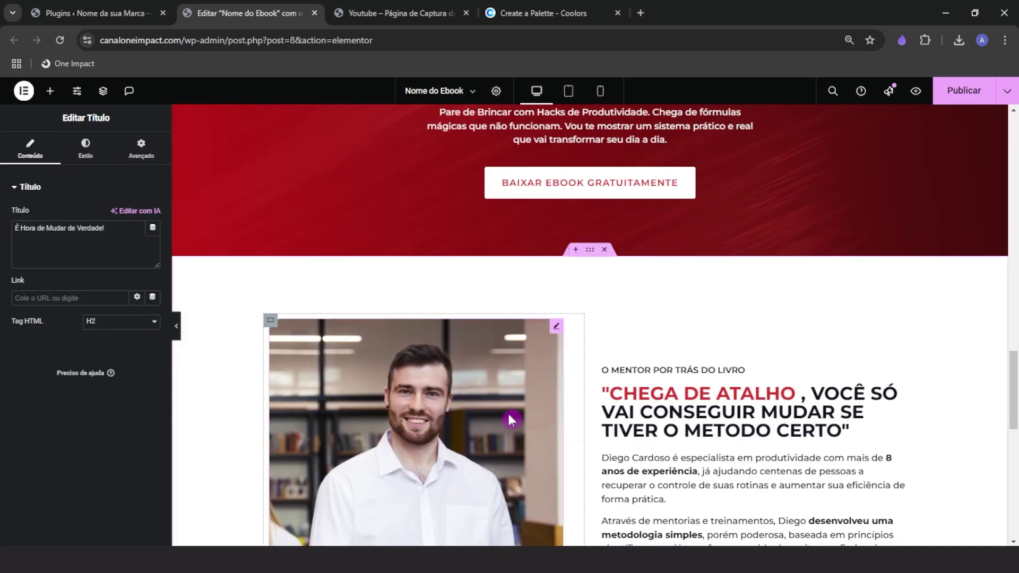
scroll(507, 411, "down", 2)
Drop a Form widget under the hero text and delete its Message field
scroll(498, 407, "up", 5)
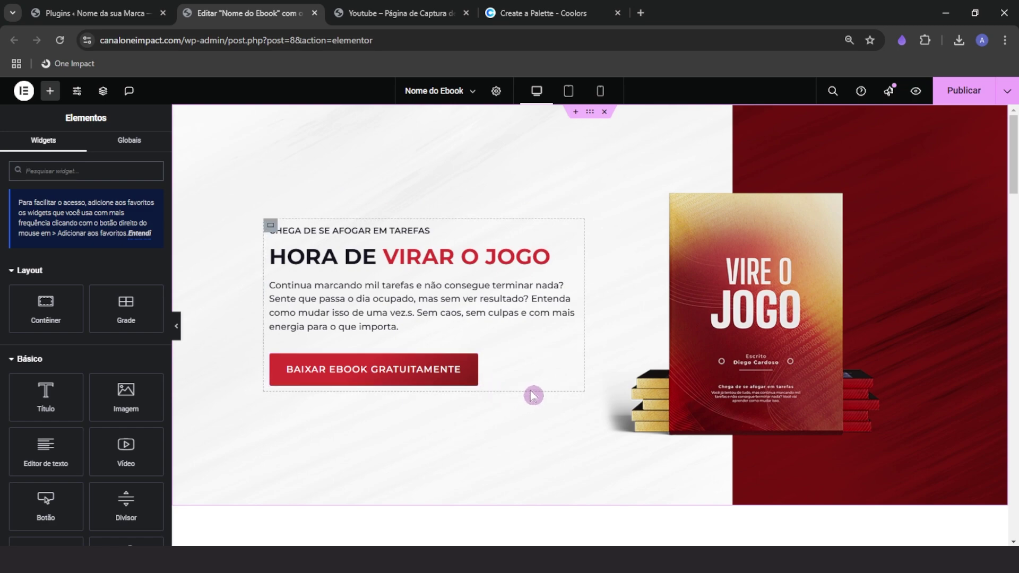
scroll(507, 445, "down", 14)
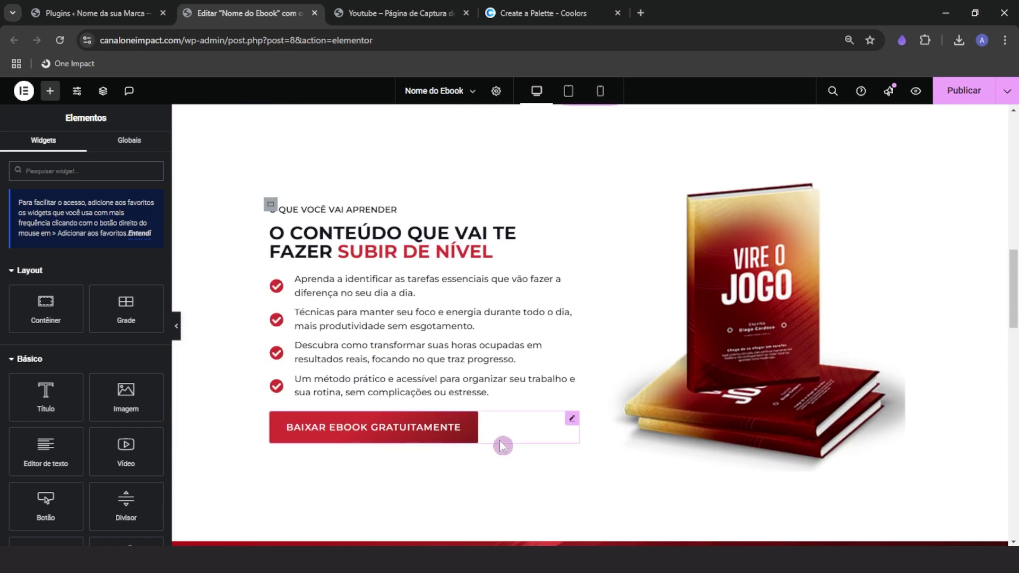
scroll(437, 446, "up", 14)
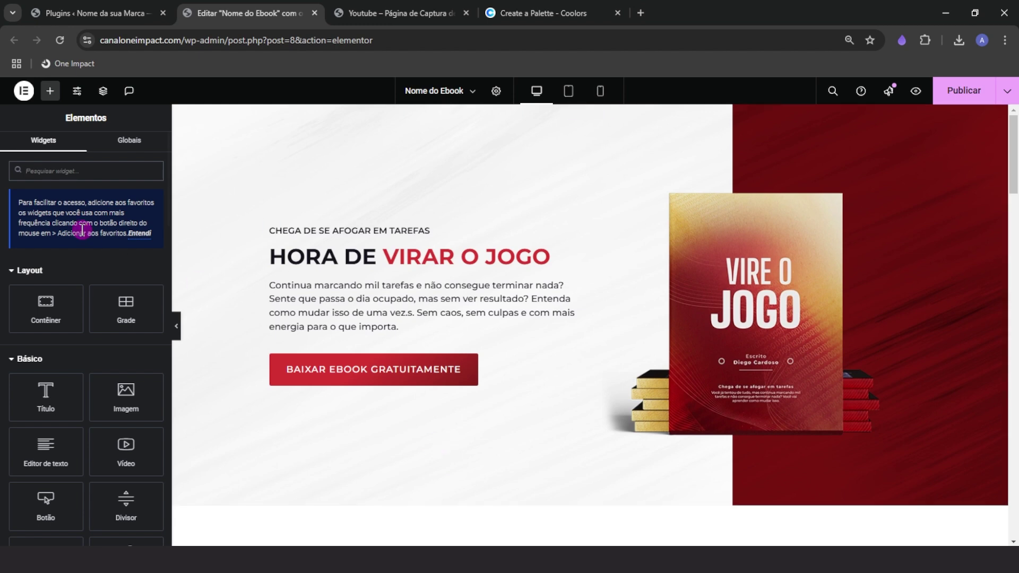
scroll(87, 260, "down", 8)
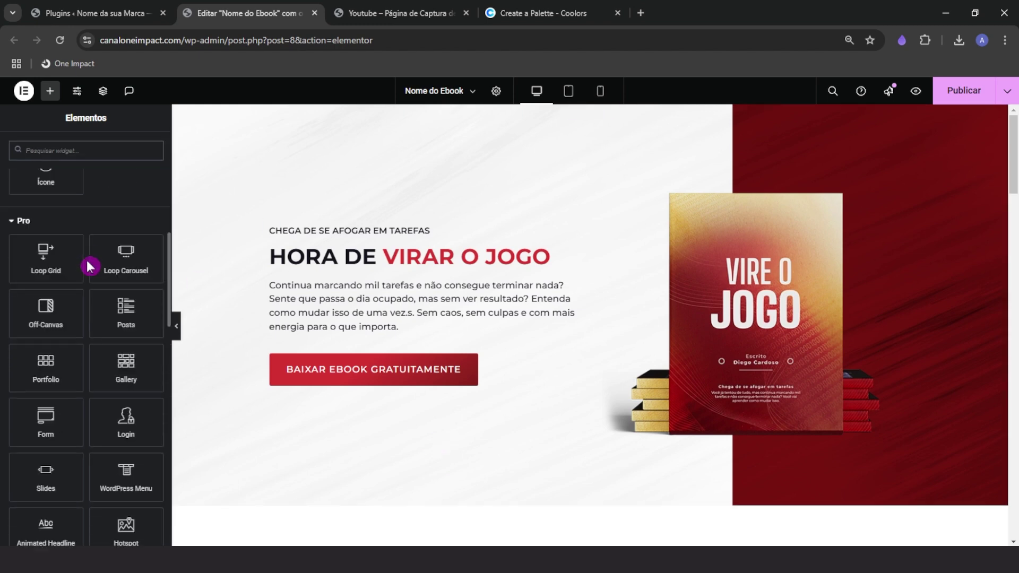
scroll(87, 260, "down", 1)
left_click_drag(50, 357, 352, 323)
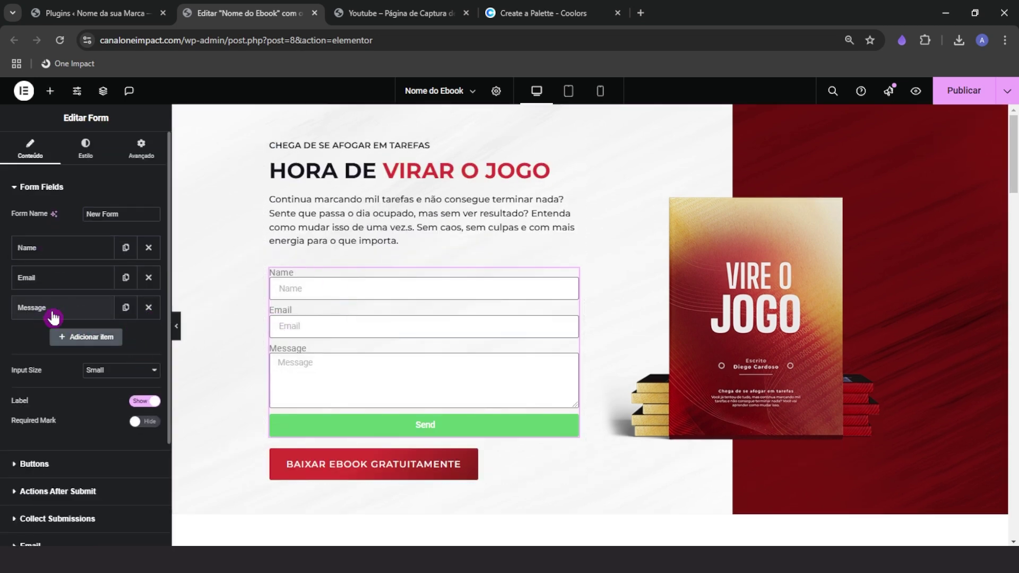
left_click(148, 311)
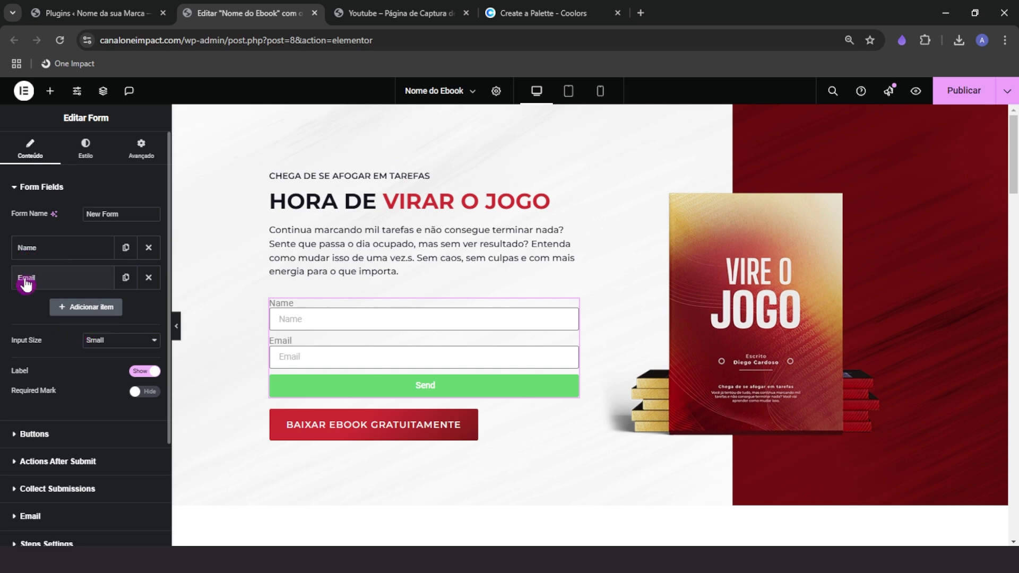
Add a Tel field labelled 'Telefone' to the form
left_click(80, 307)
left_click(106, 357)
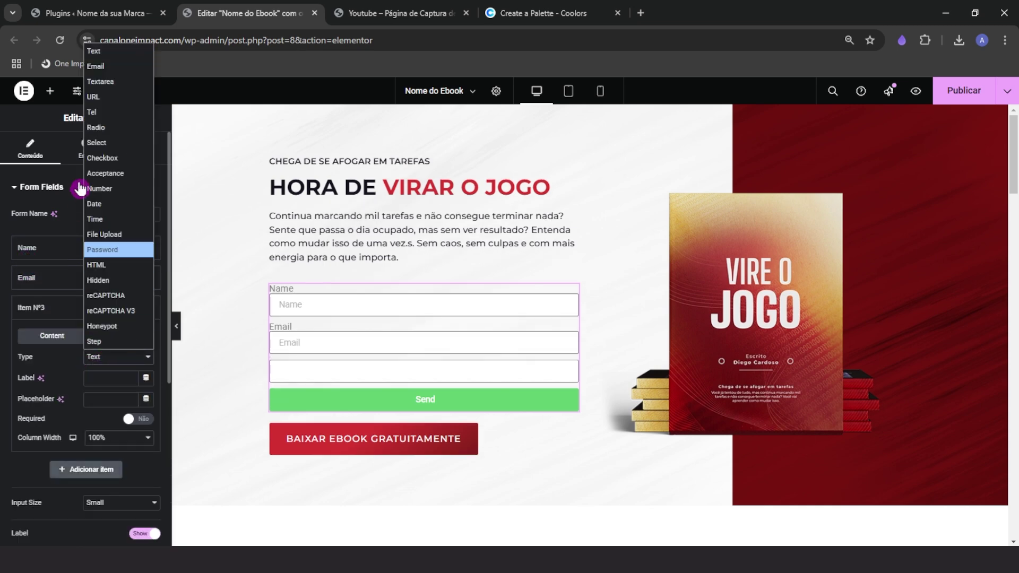
left_click(105, 113)
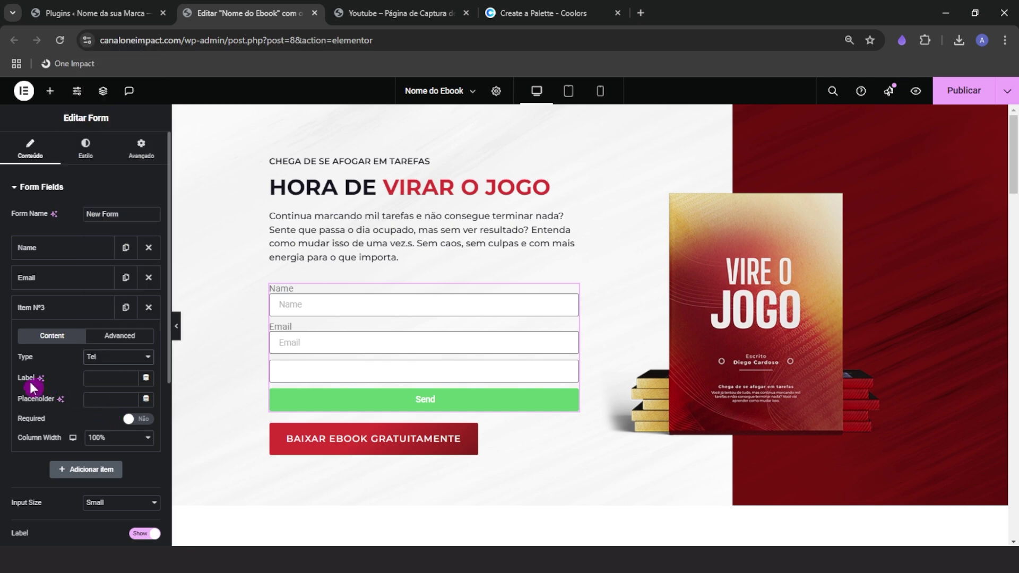
key("ctrl")
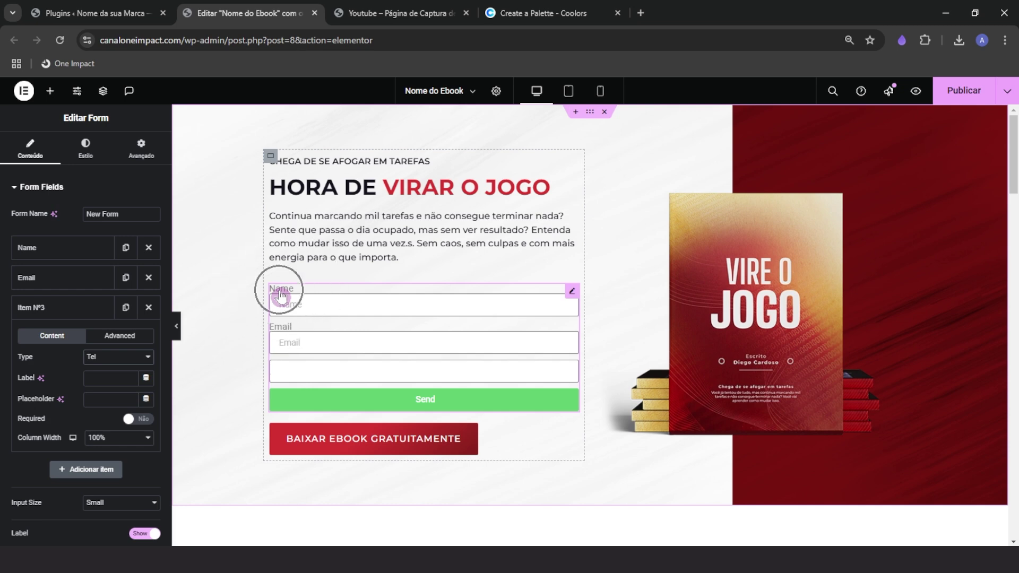
left_click(91, 383)
type("tELEFONE")
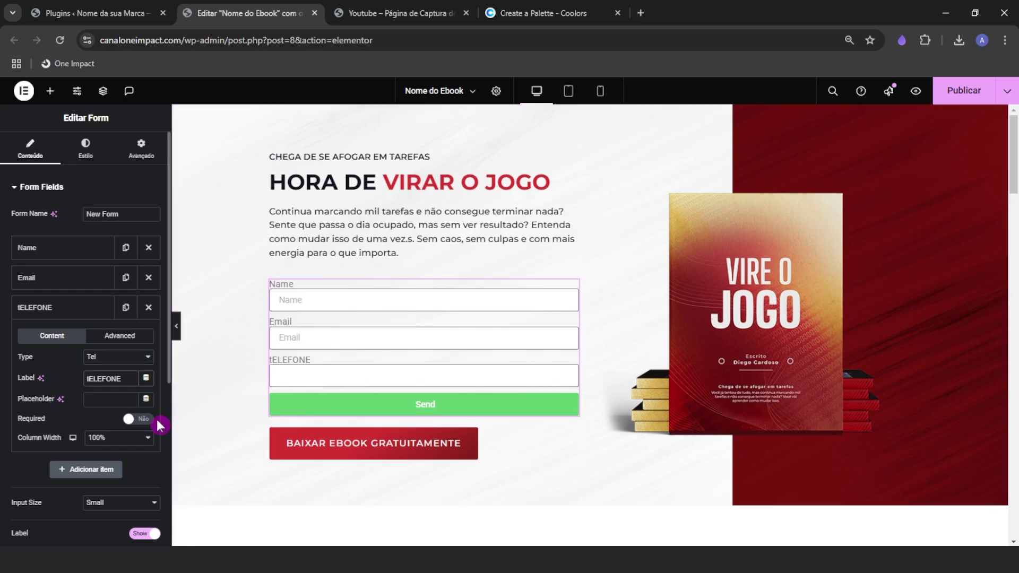
key("ctrl+a")
type("Telefone")
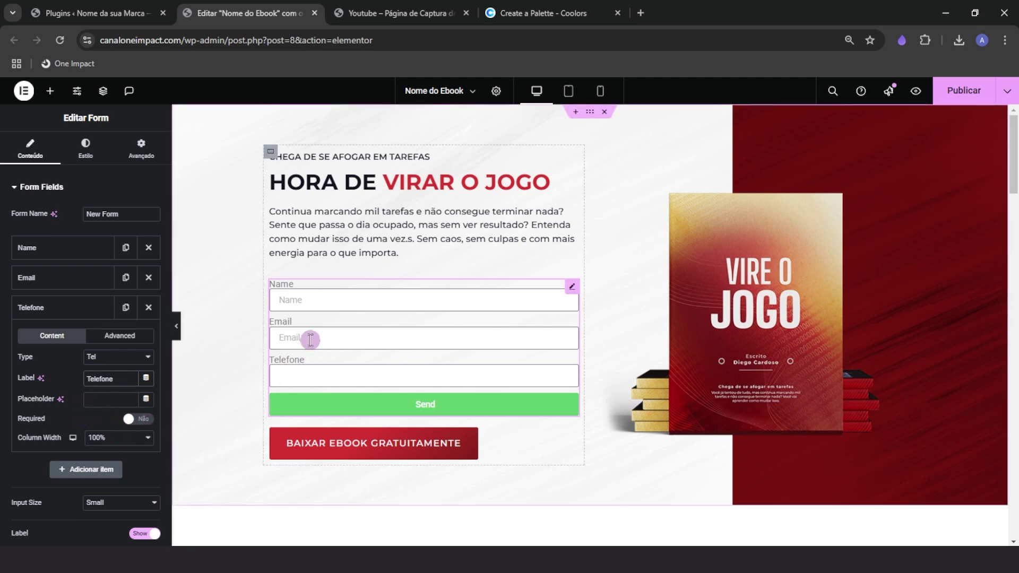
key("ctrl")
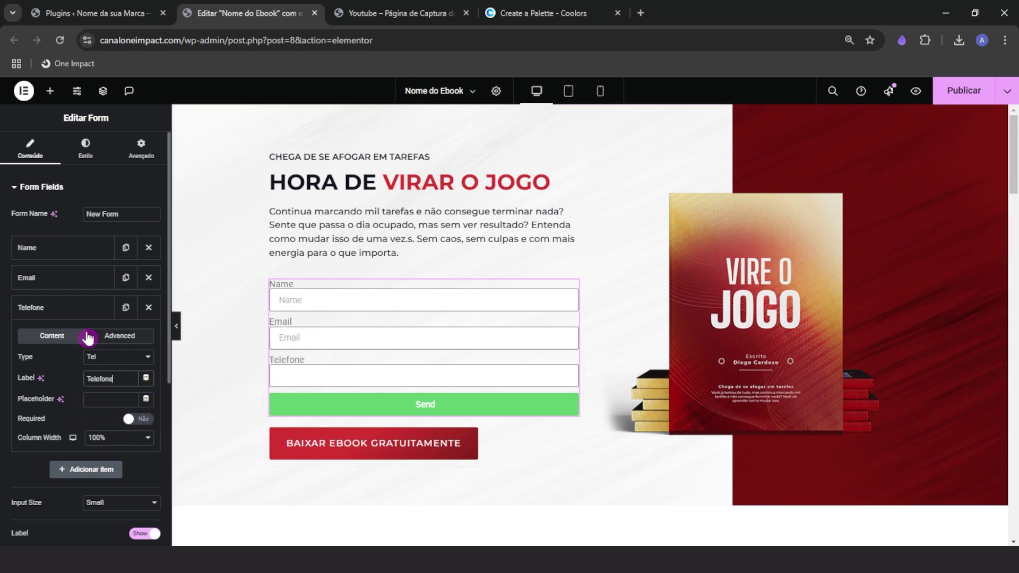
left_click(70, 313)
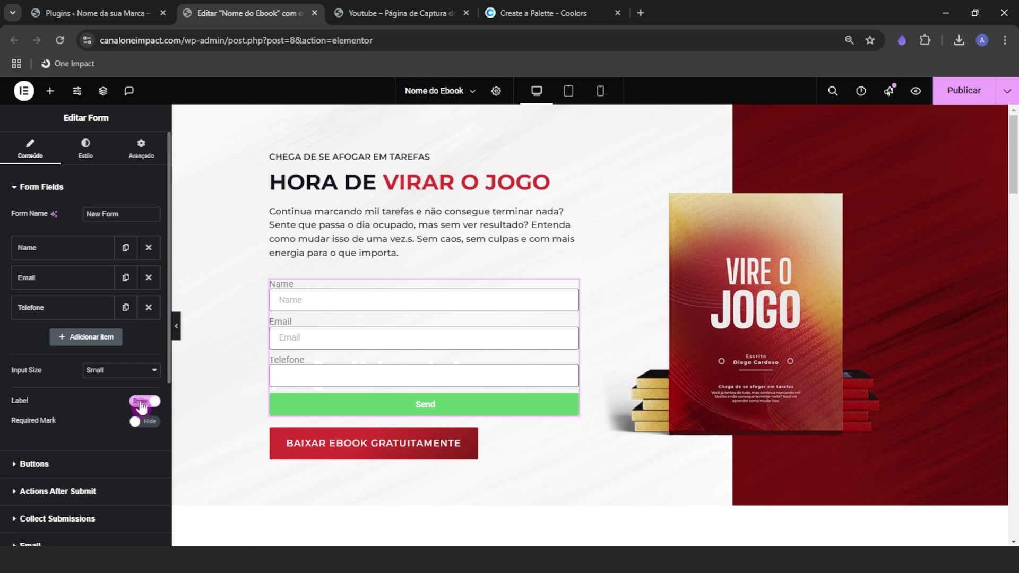
Hide field labels and set placeholders like 'Digite o seu Nome' and 'Digite o seu Email'
key("ctrl")
left_click(143, 401)
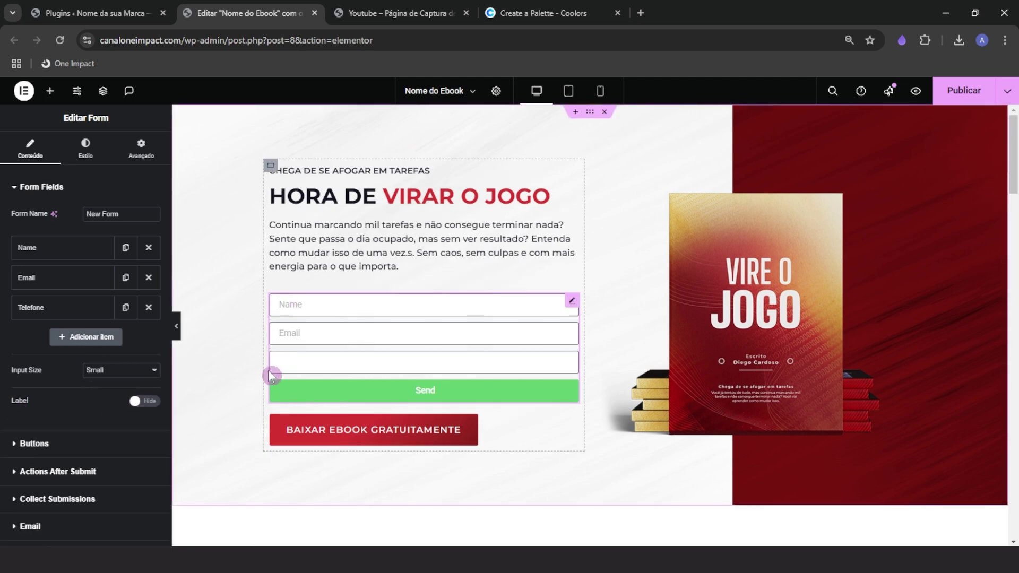
left_click(48, 307)
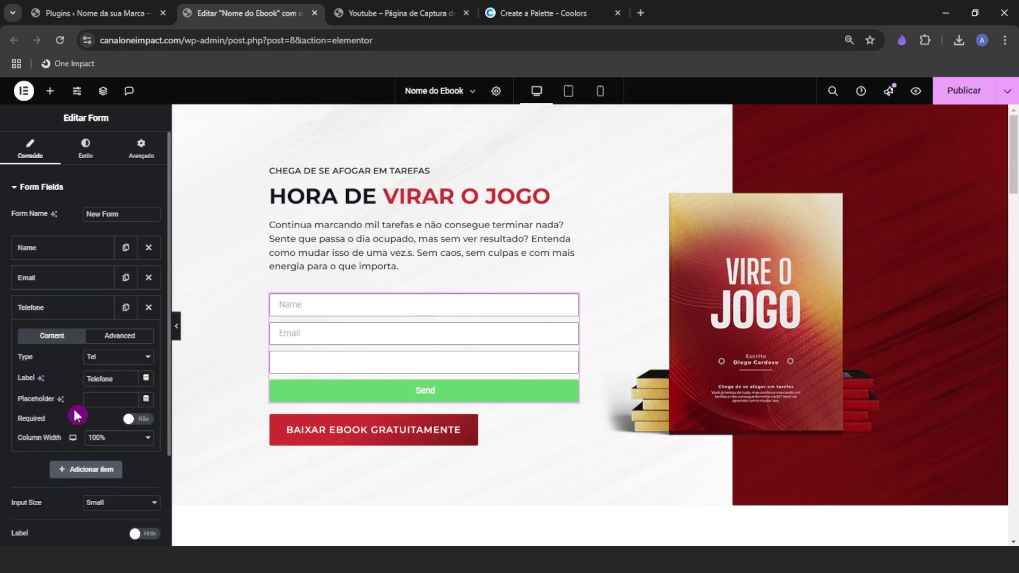
left_click(109, 399)
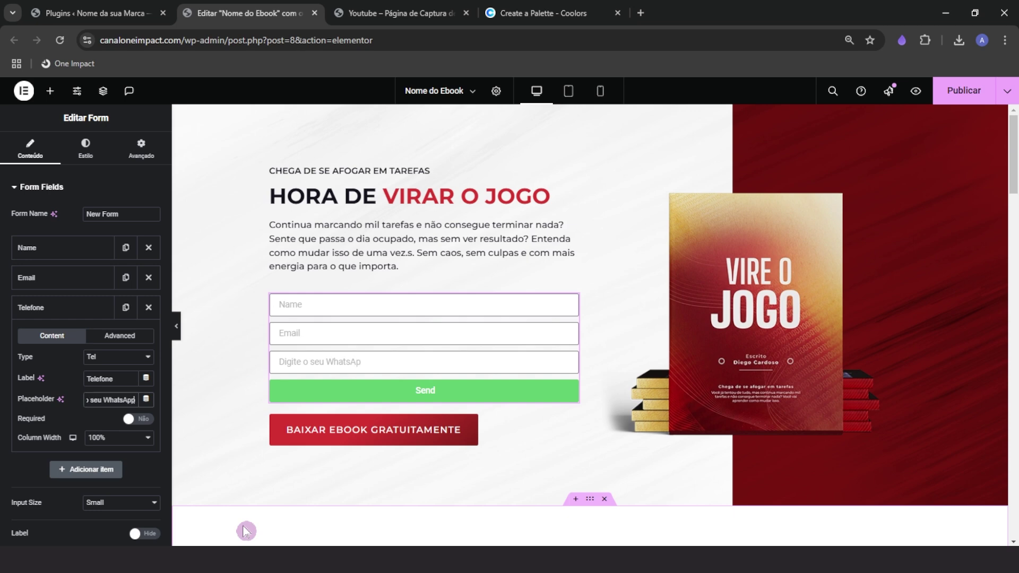
left_click(52, 282)
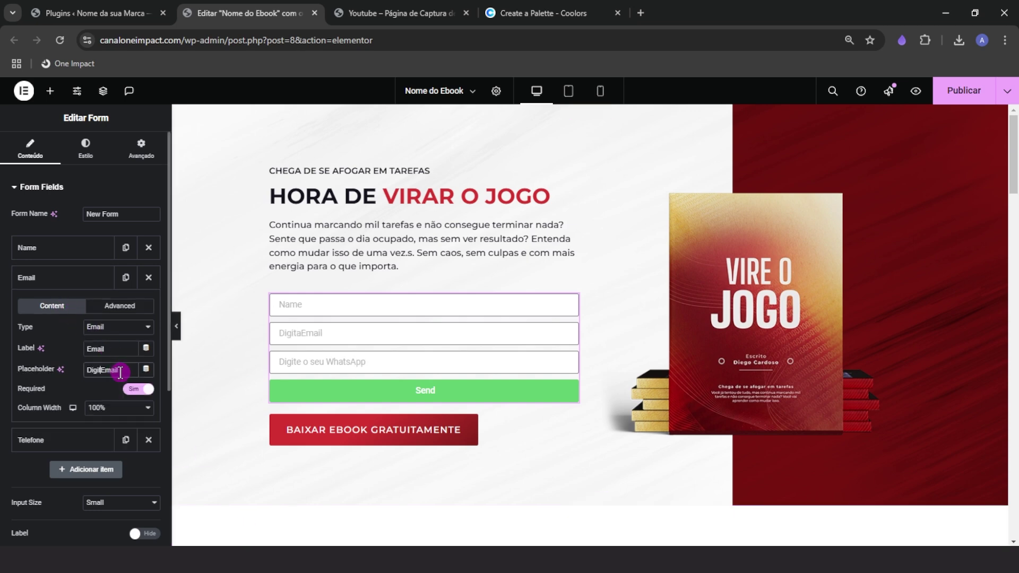
type("u")
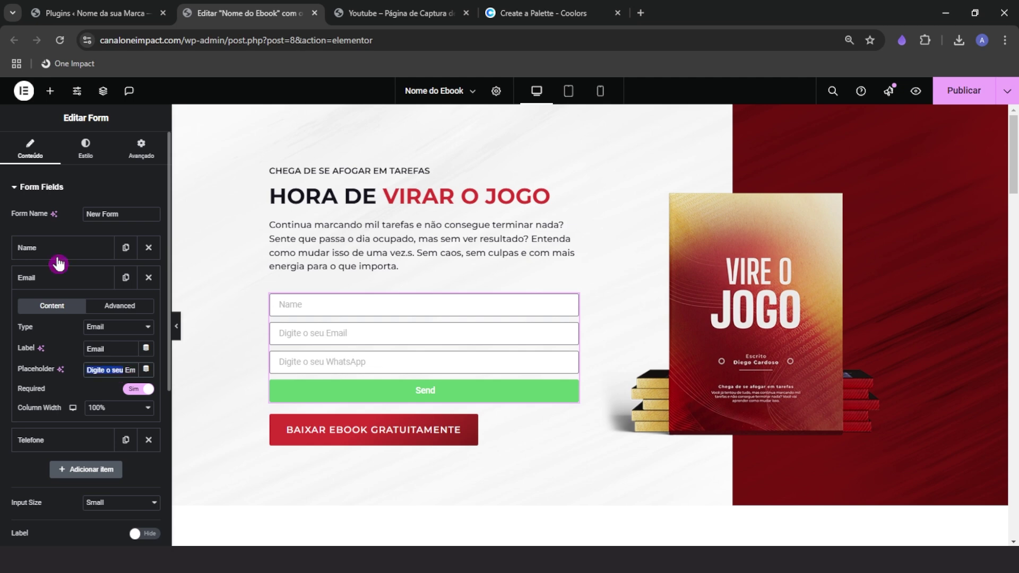
left_click(53, 248)
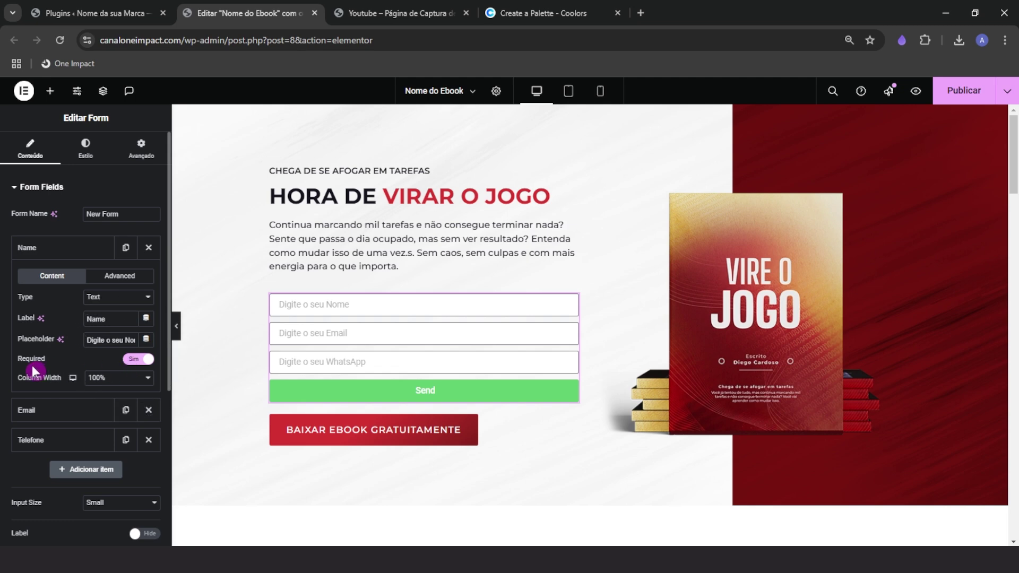
left_click(38, 249)
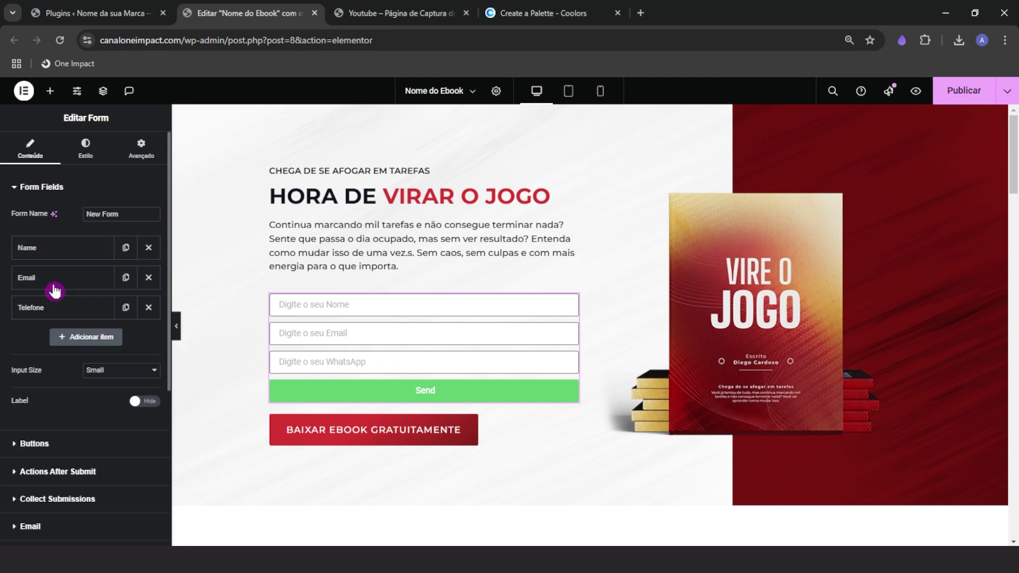
left_click(47, 278)
left_click(56, 278)
left_click(50, 308)
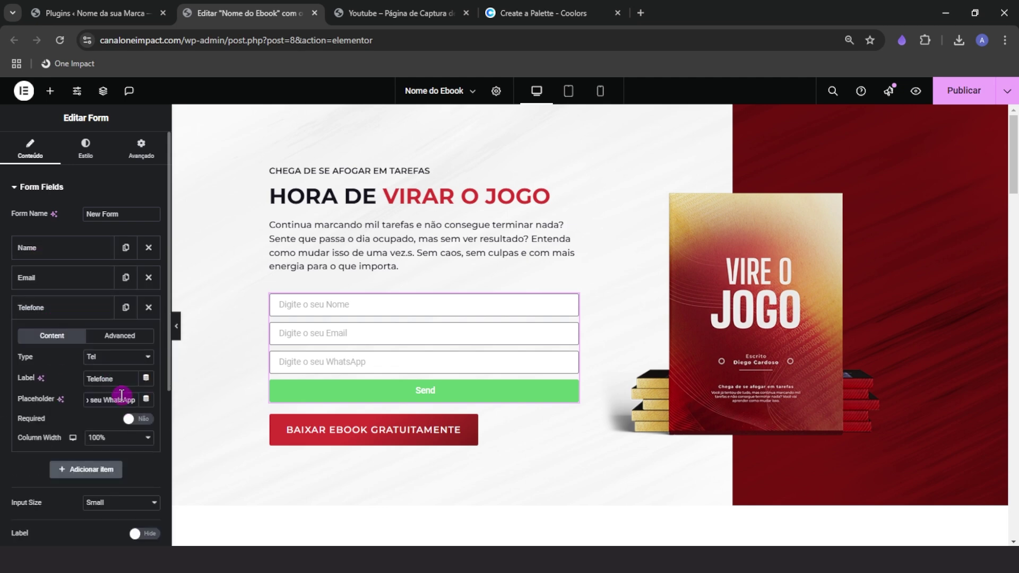
left_click(42, 309)
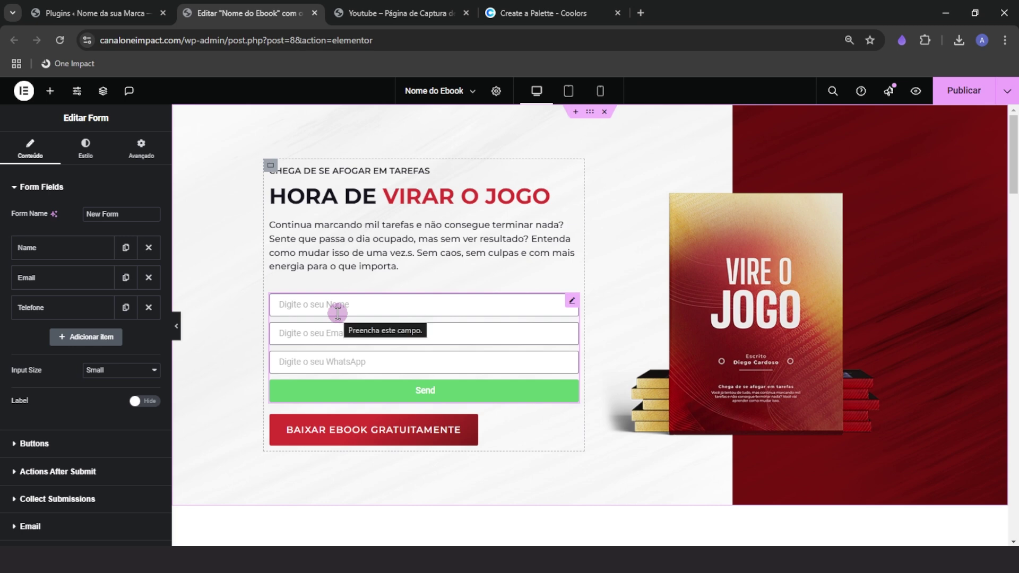
Make the Name field half width, with the half-width Telefone field moved beside it
left_click(59, 254)
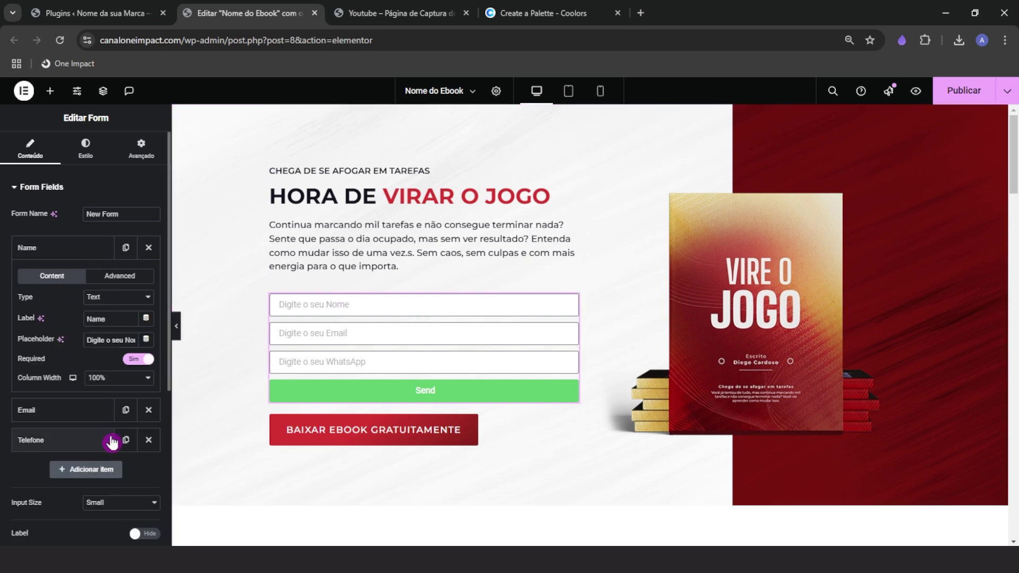
left_click(117, 378)
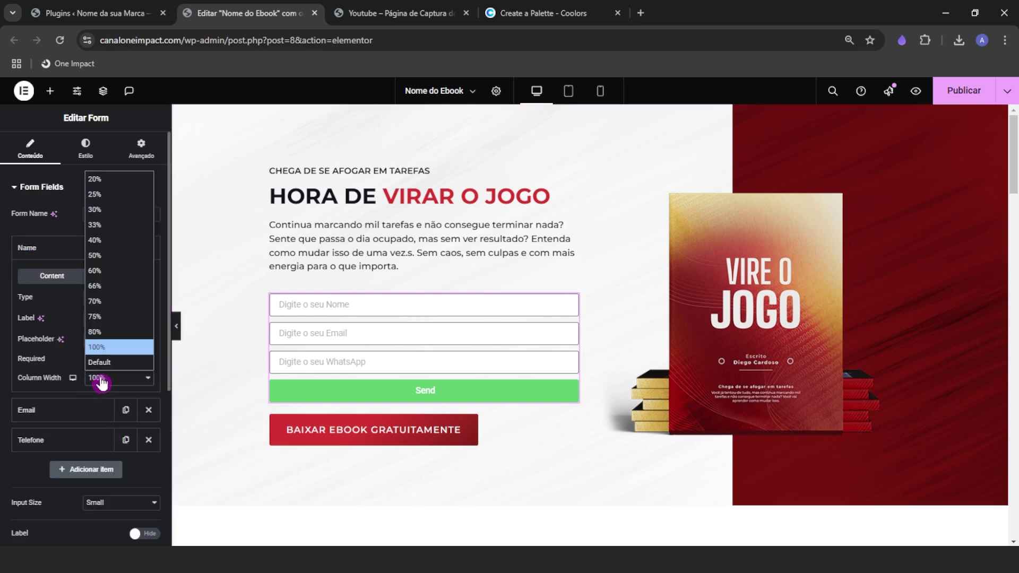
left_click(104, 256)
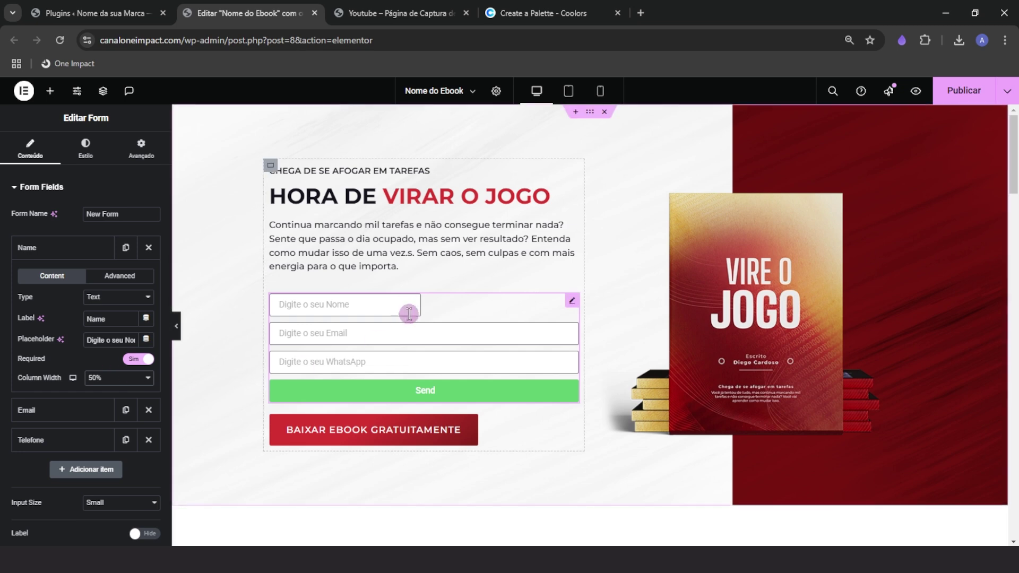
left_click(45, 249)
left_click_drag(53, 306, 35, 269)
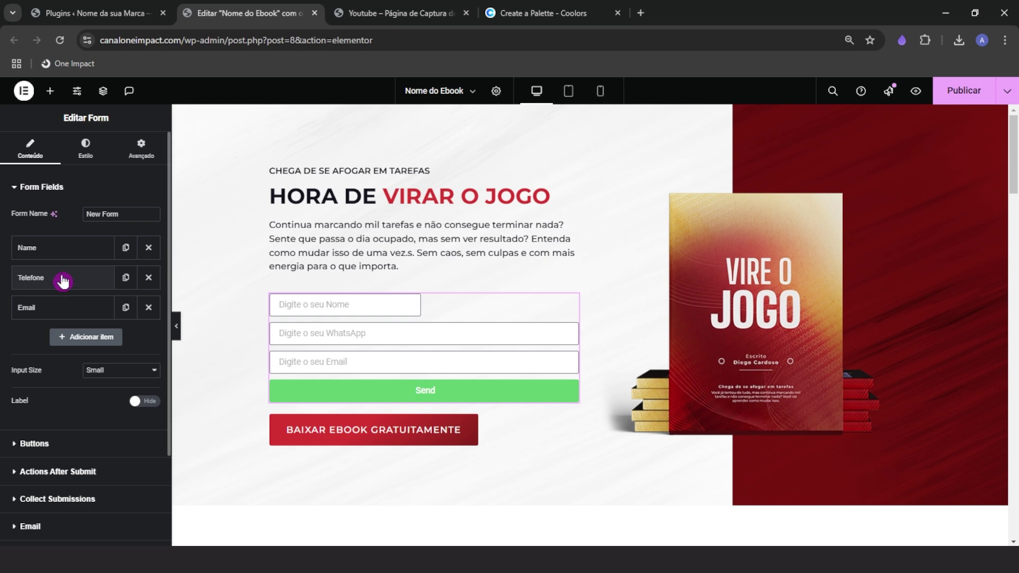
left_click(62, 281)
left_click(112, 408)
left_click(93, 300)
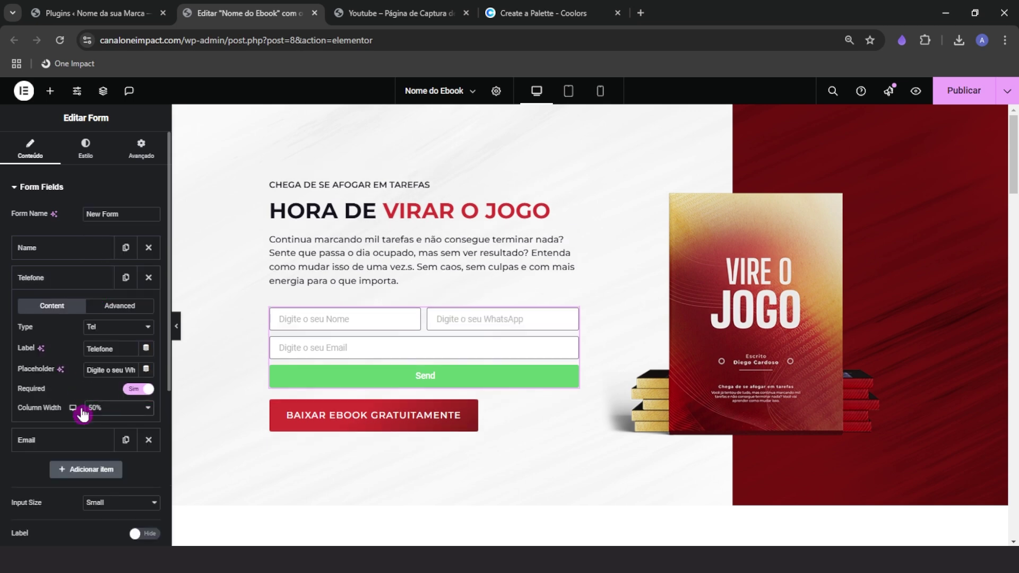
Change the submit button text from 'Send' to 'Baixar Ebook Gratuitamente'
left_click(178, 330)
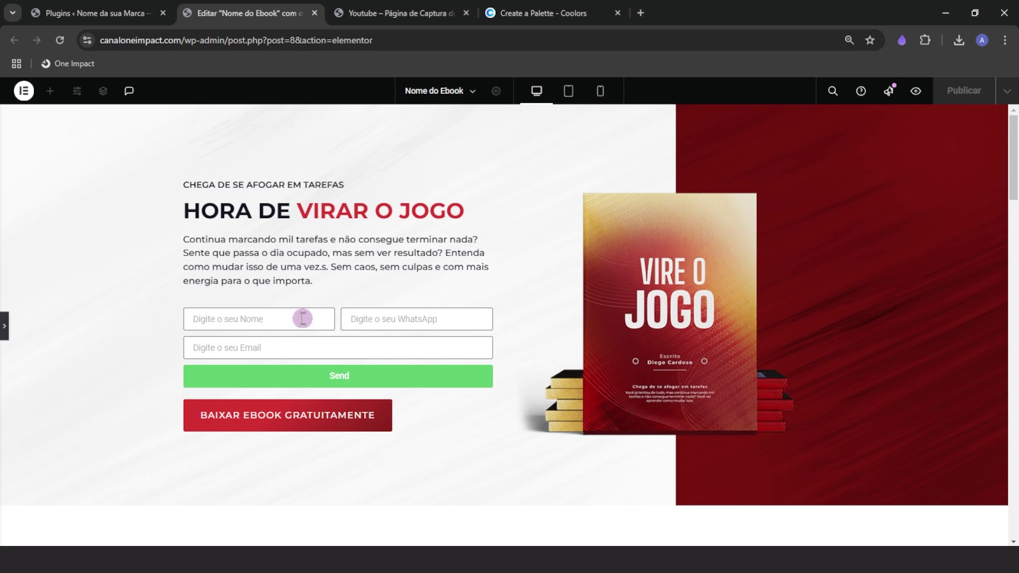
left_click(4, 321)
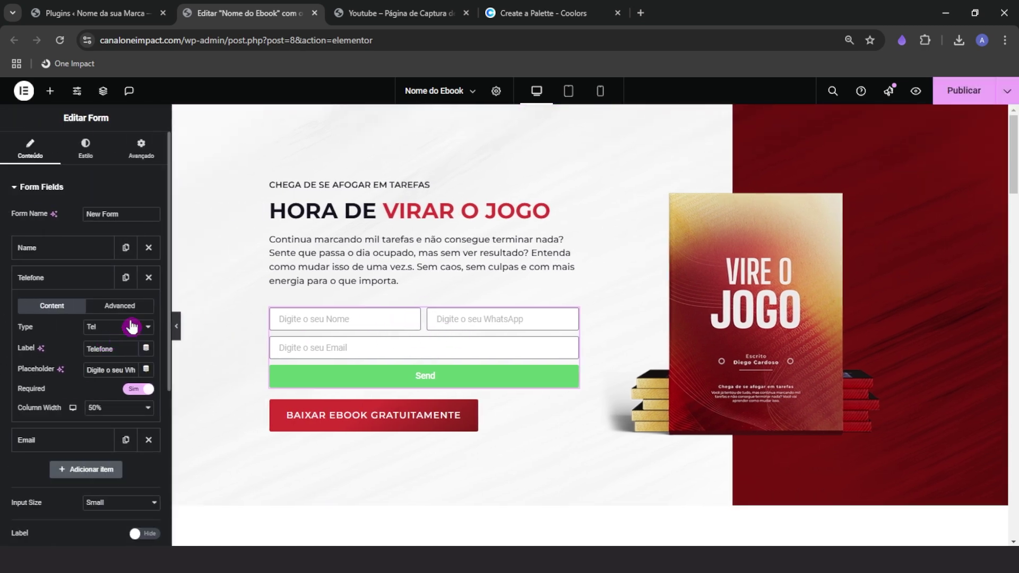
left_click(68, 279)
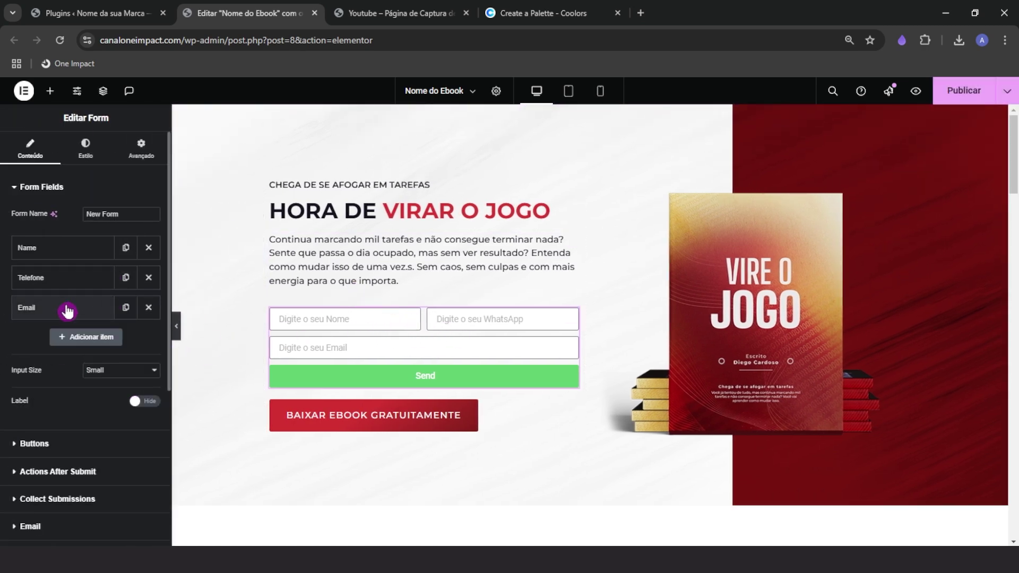
left_click(63, 307)
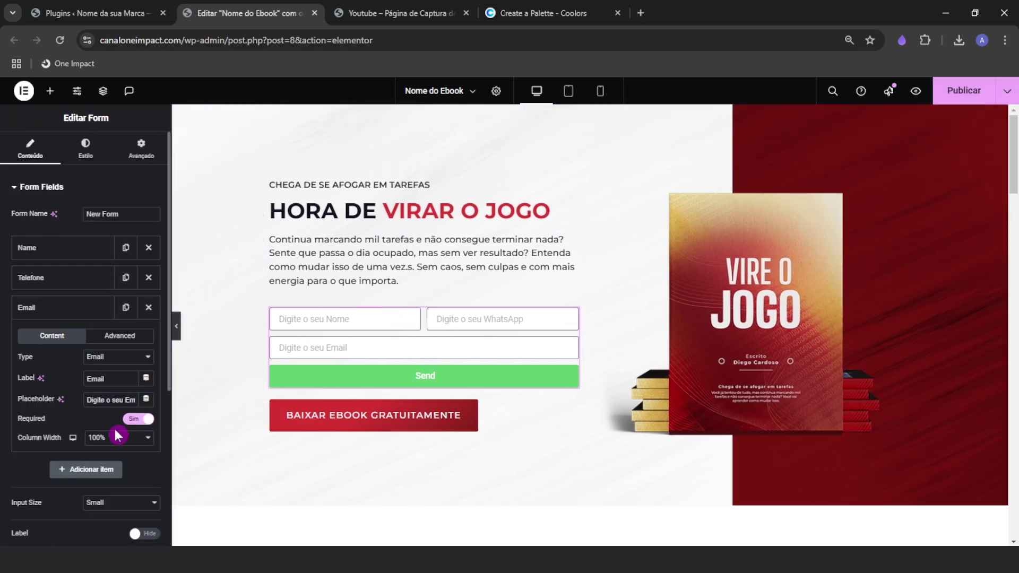
left_click(61, 313)
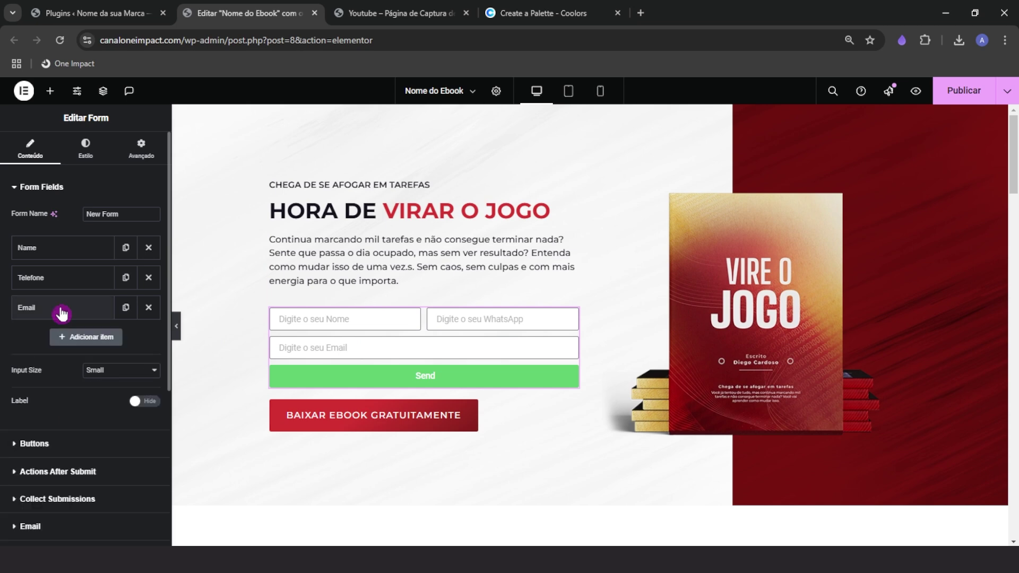
left_click(39, 448)
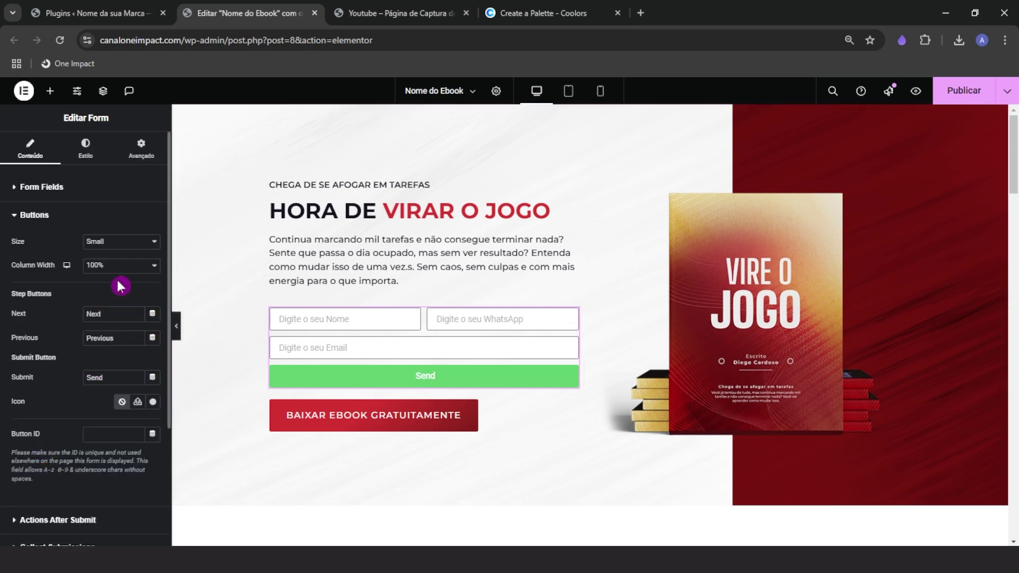
left_click_drag(108, 377, 18, 383)
type("Baixar E")
type("b")
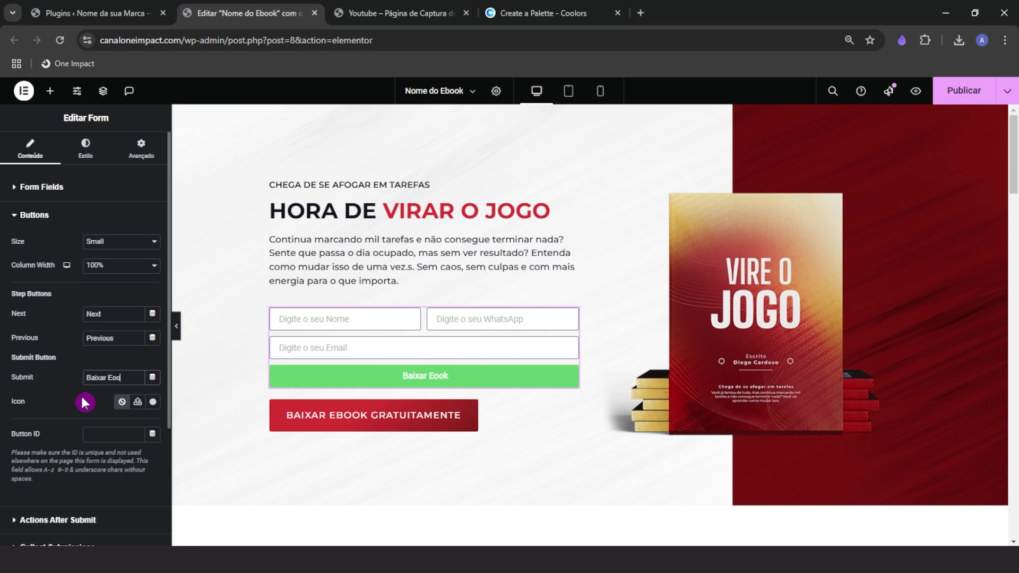
type("ook Gratuitamente")
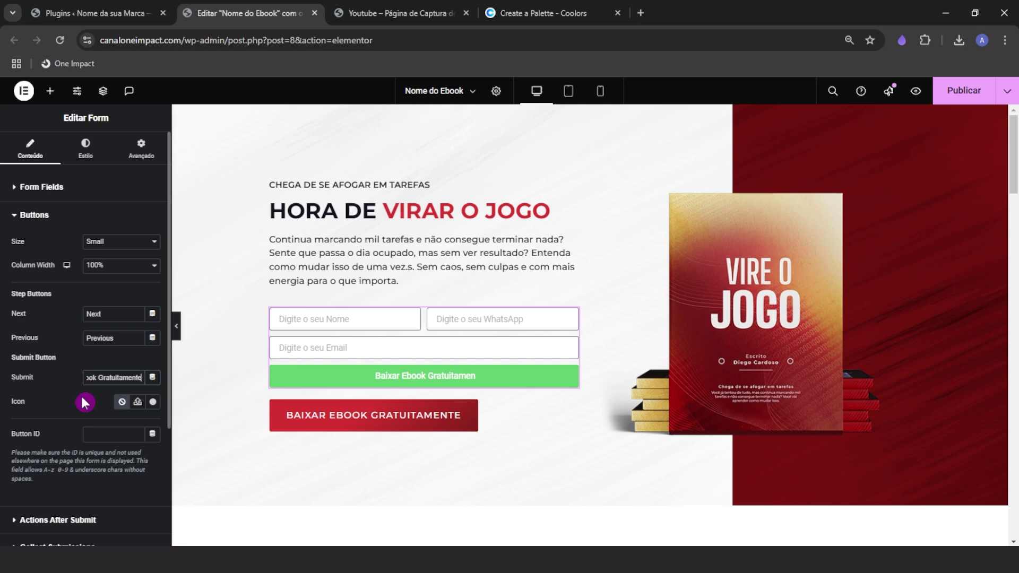
left_click(57, 215)
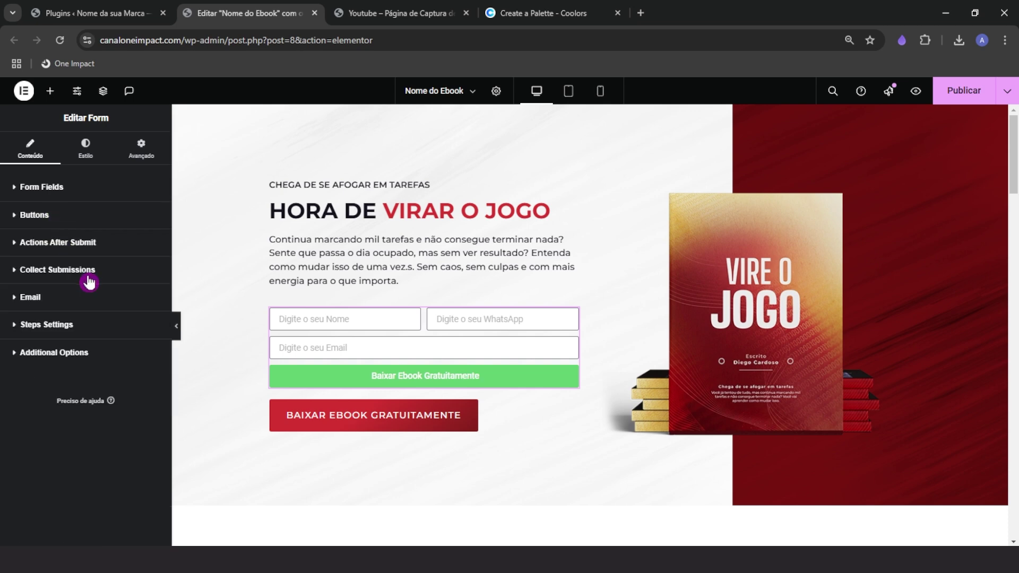
Give the form fields' text the heading's dark colour, sampled from the page
left_click(84, 153)
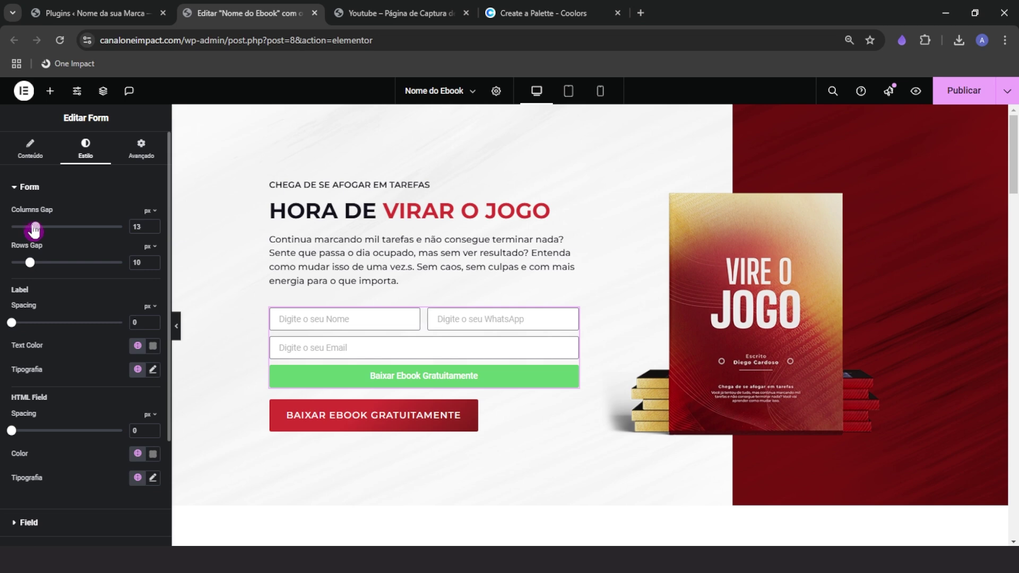
left_click_drag(31, 262, 33, 271)
scroll(122, 477, "down", 3)
left_click(29, 393)
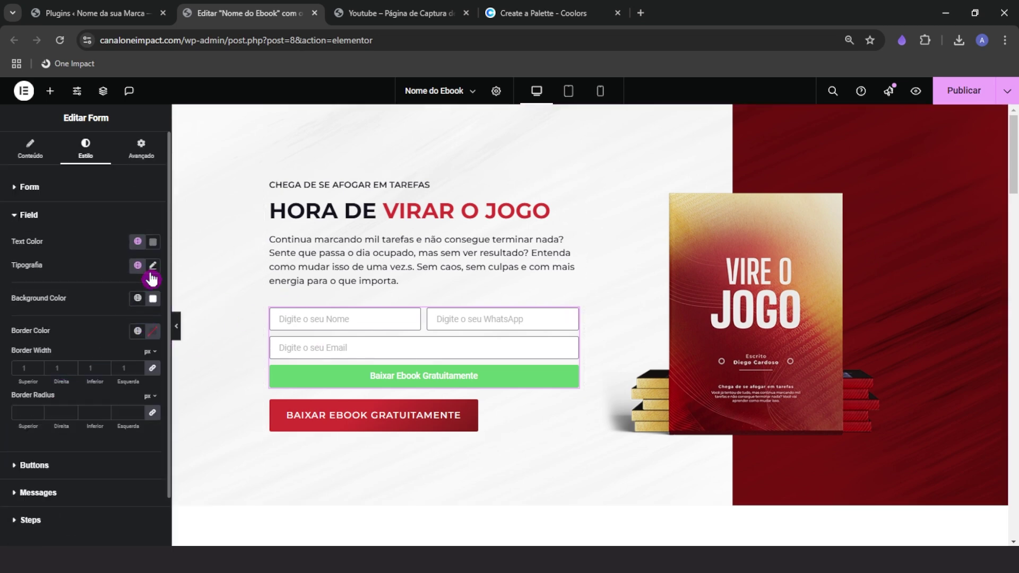
left_click(153, 245)
left_click(219, 265)
left_click(321, 206)
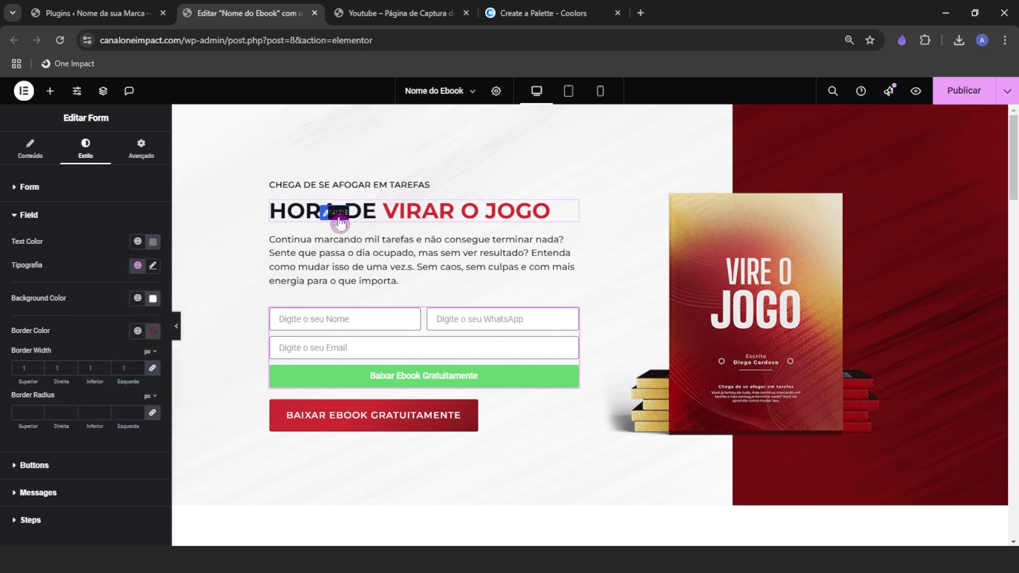
Set the field typography to Montserrat, 16 px, weight 400 Normal
left_click(153, 265)
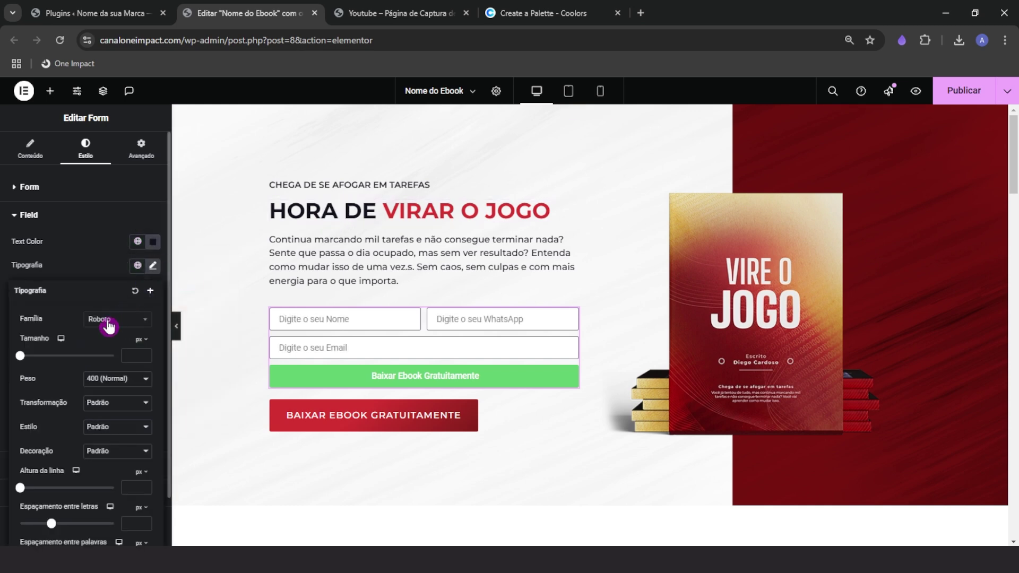
left_click(108, 321)
type("monts")
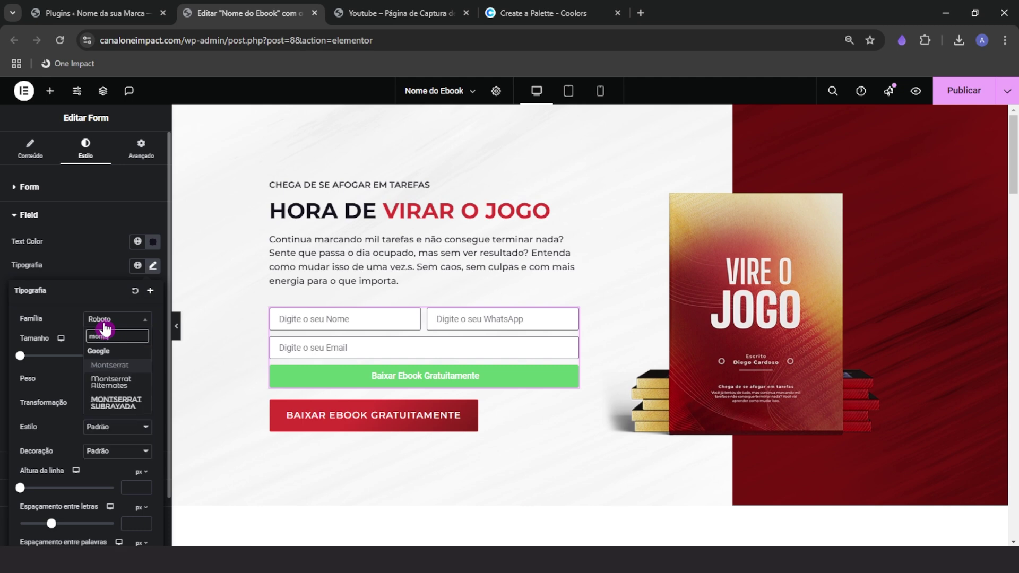
key("Return")
type("16")
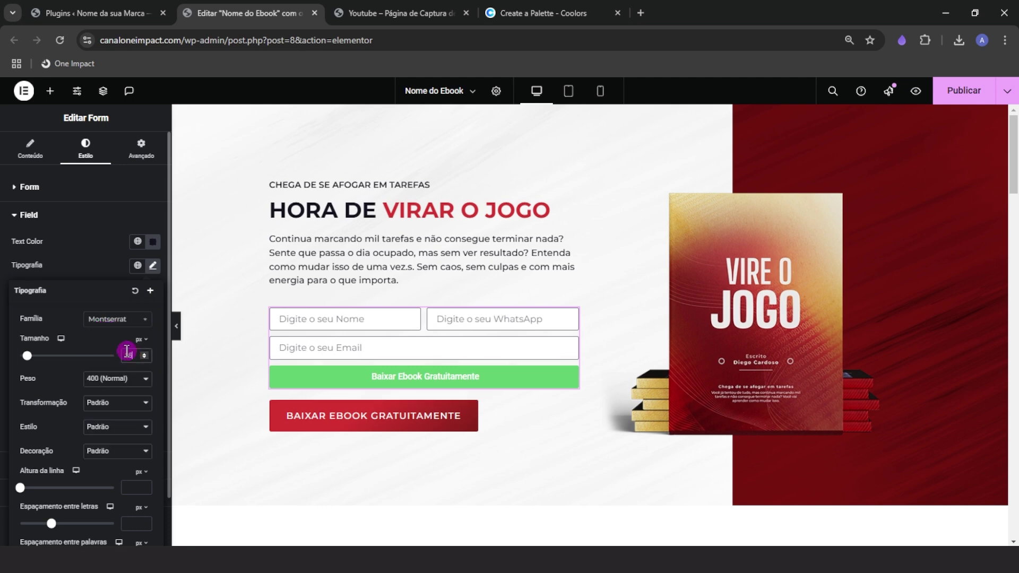
left_click(112, 379)
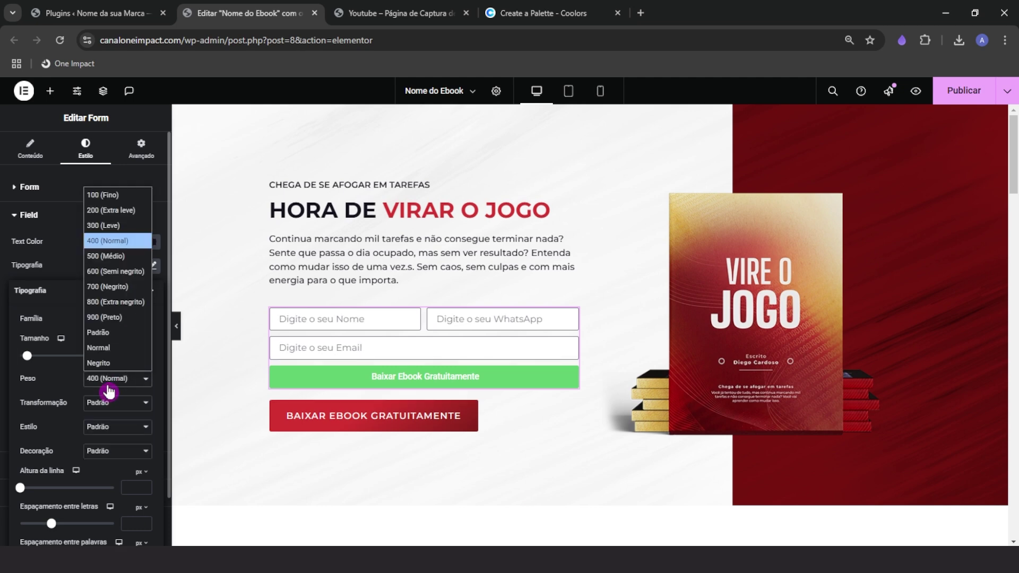
left_click(118, 266)
left_click(114, 379)
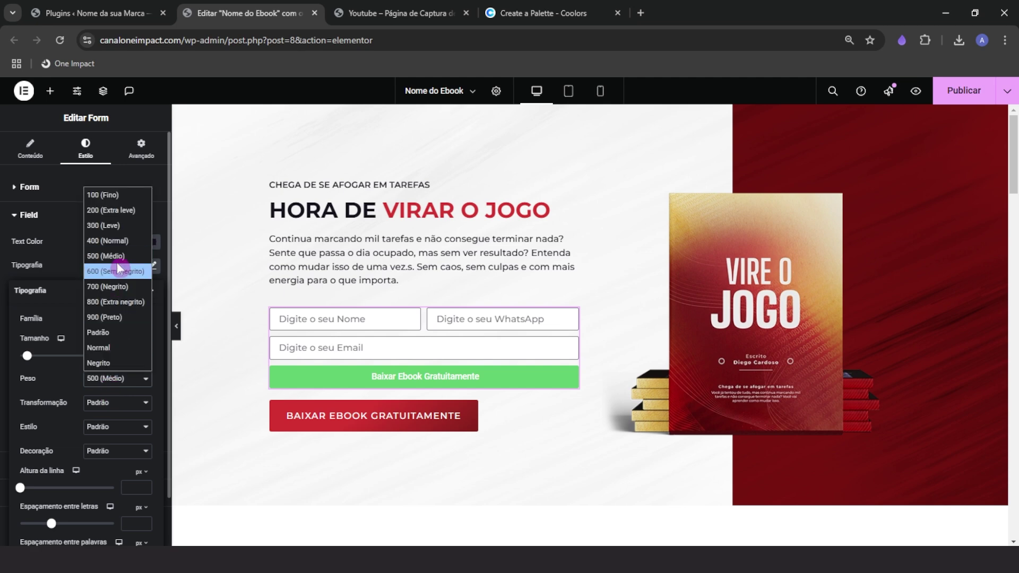
left_click(114, 250)
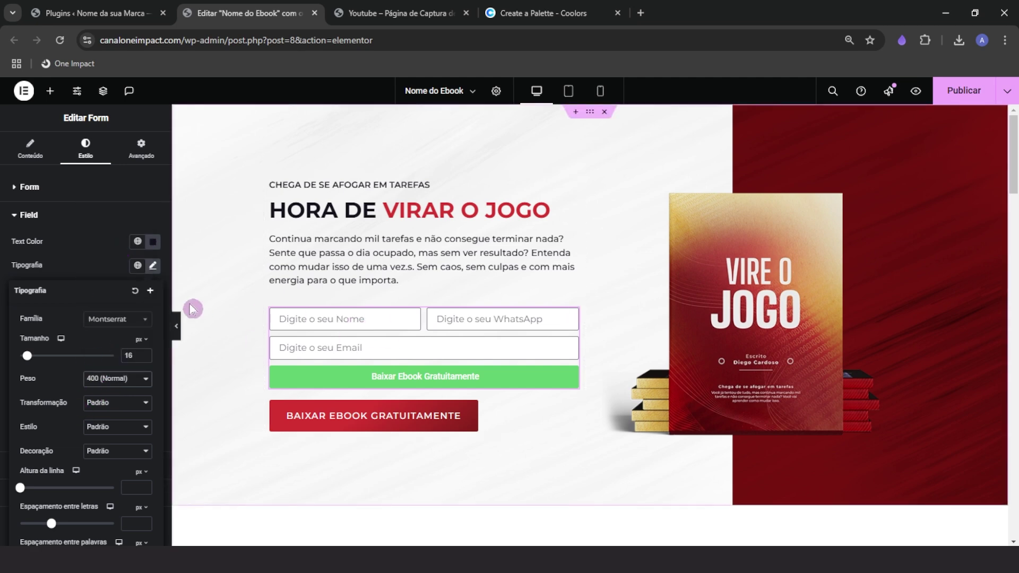
left_click(91, 260)
Round the field corners to 5 px and set the field background to white #FFFFFF
left_click(24, 413)
type("13")
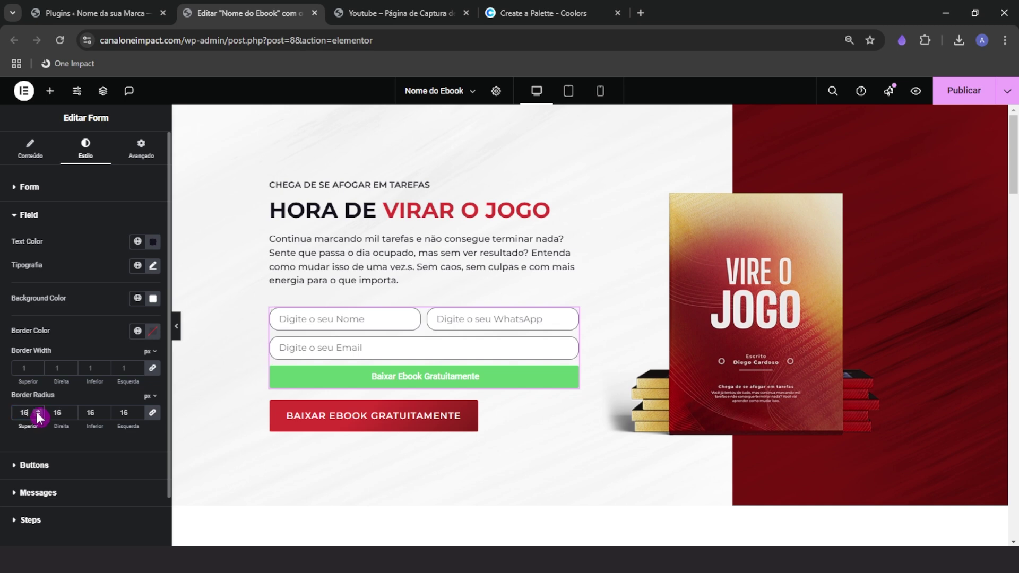
type("5")
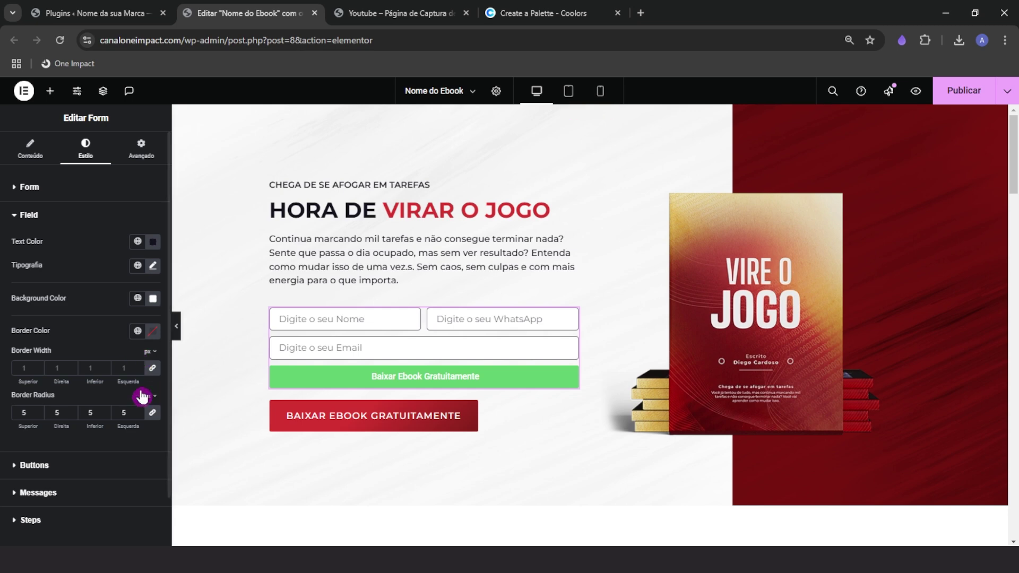
left_click(159, 299)
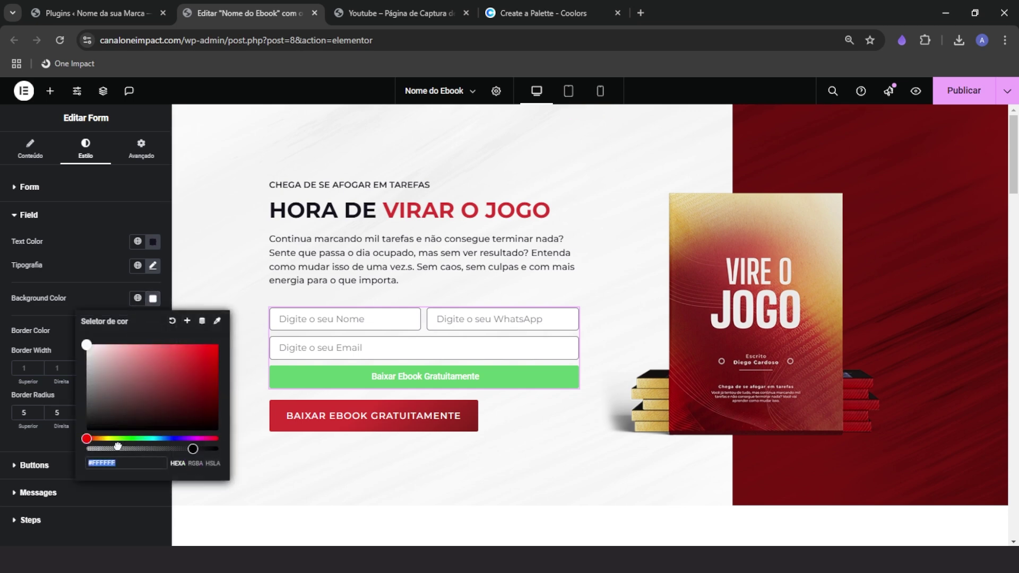
left_click_drag(117, 446, 62, 448)
left_click_drag(171, 451, 221, 456)
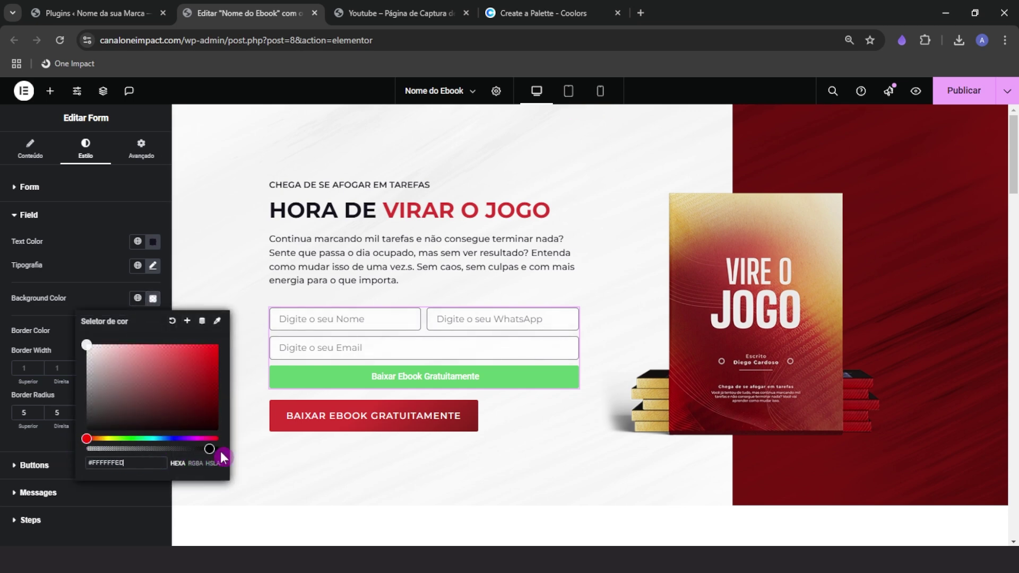
mouse_move(200, 363)
left_mouse_down()
mouse_move(162, 359)
mouse_move(138, 389)
mouse_move(69, 332)
left_mouse_up()
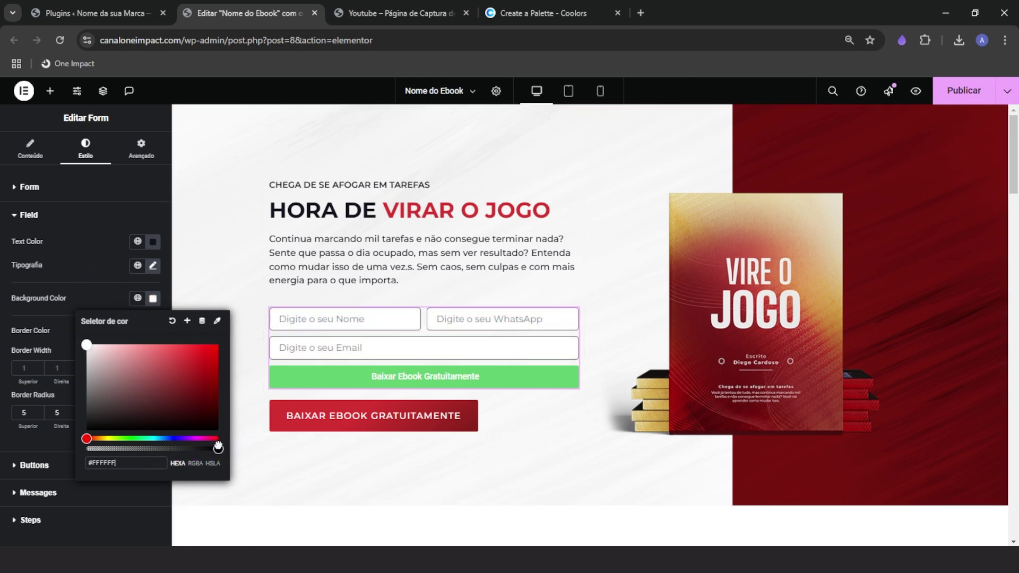
left_click_drag(218, 449, 87, 450)
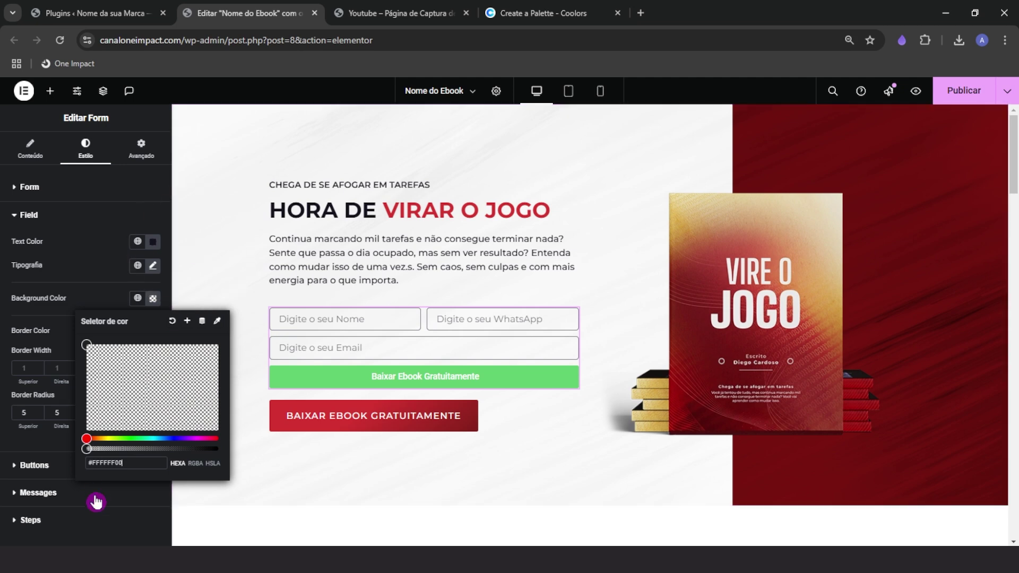
left_click(129, 449)
left_click_drag(162, 459, 236, 469)
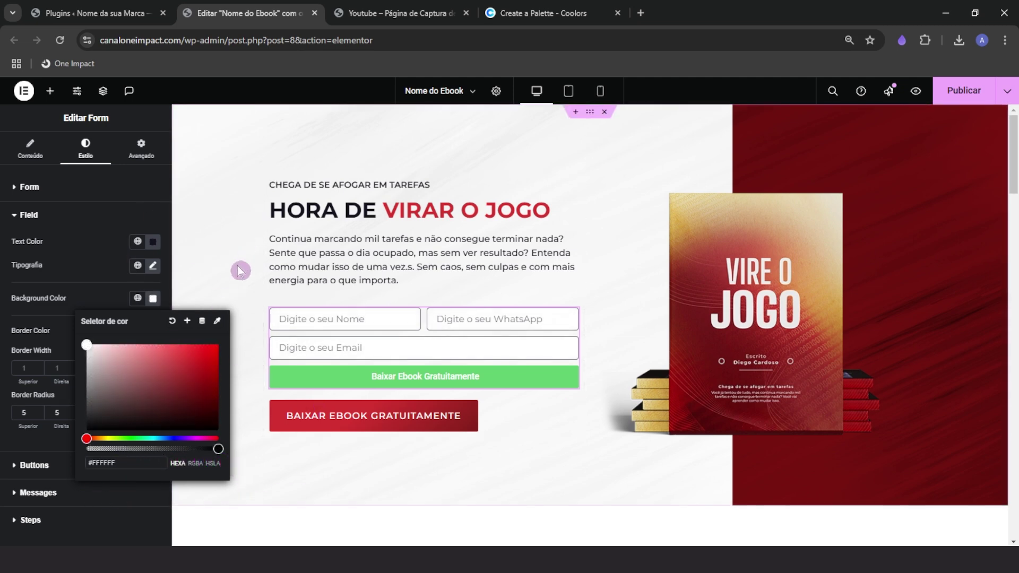
left_click(80, 298)
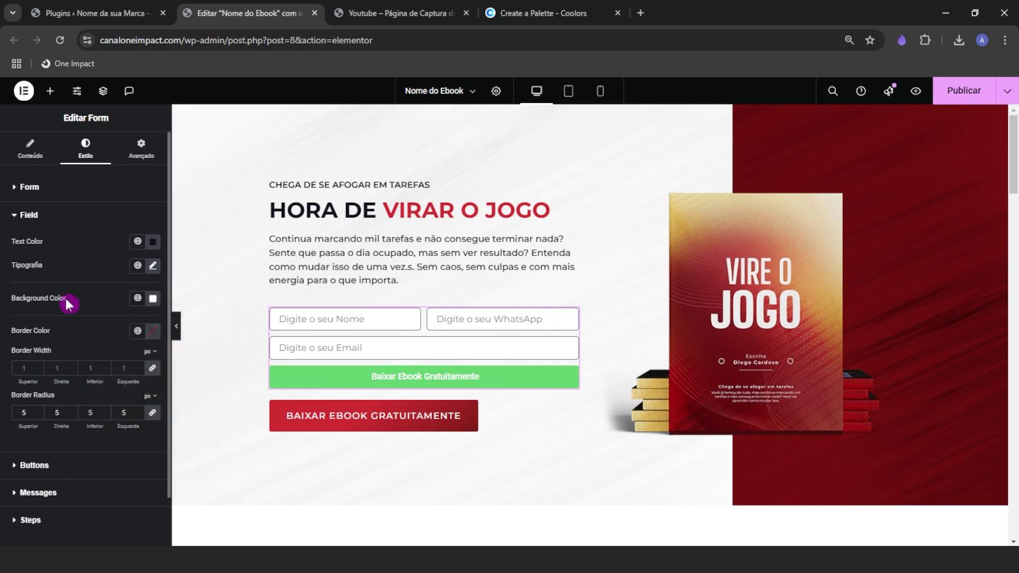
scroll(104, 443, "down", 1)
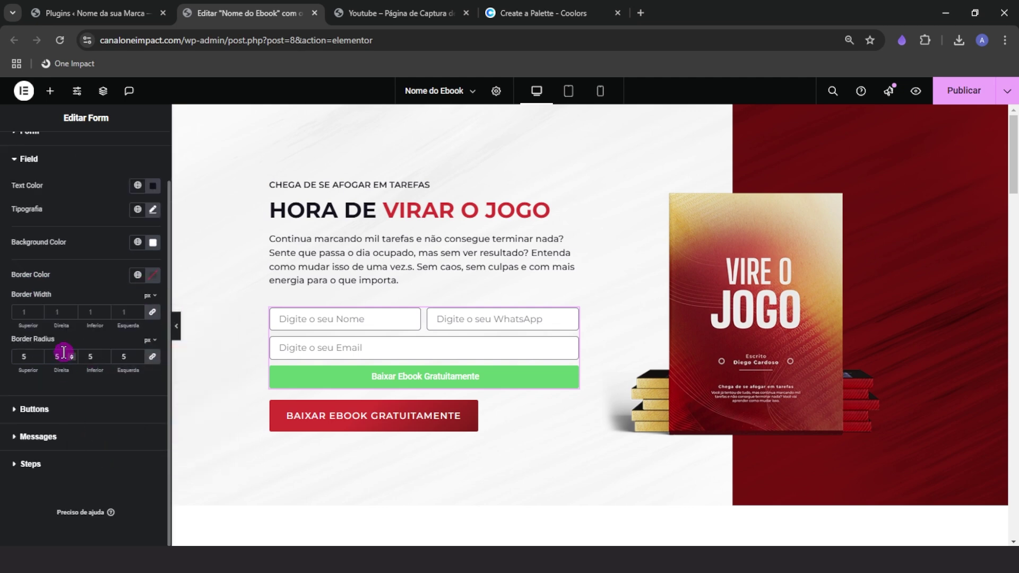
left_click(52, 411)
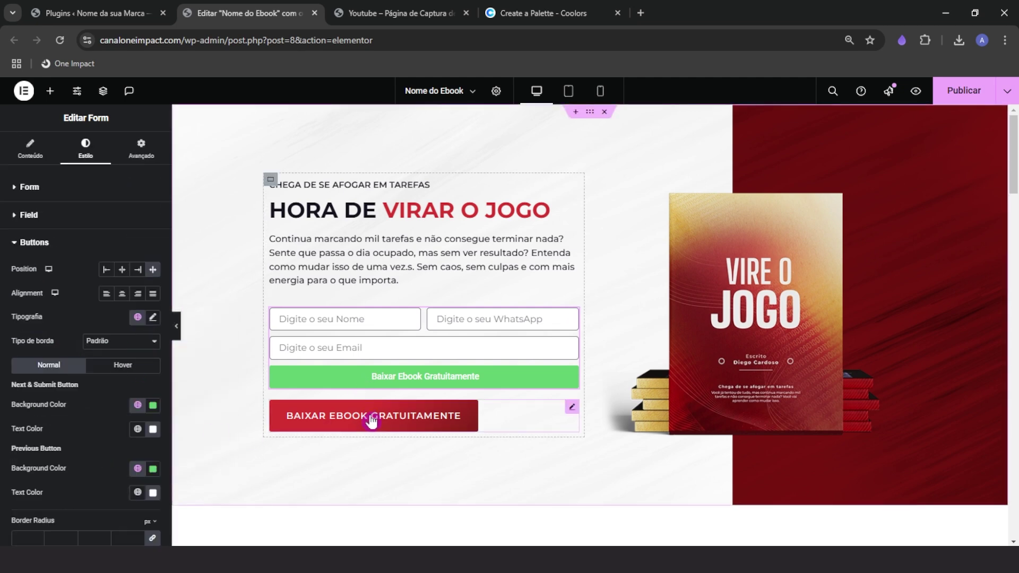
Give the form's submit button the red download button's background colour using the picker
left_click(357, 381)
left_click(153, 404)
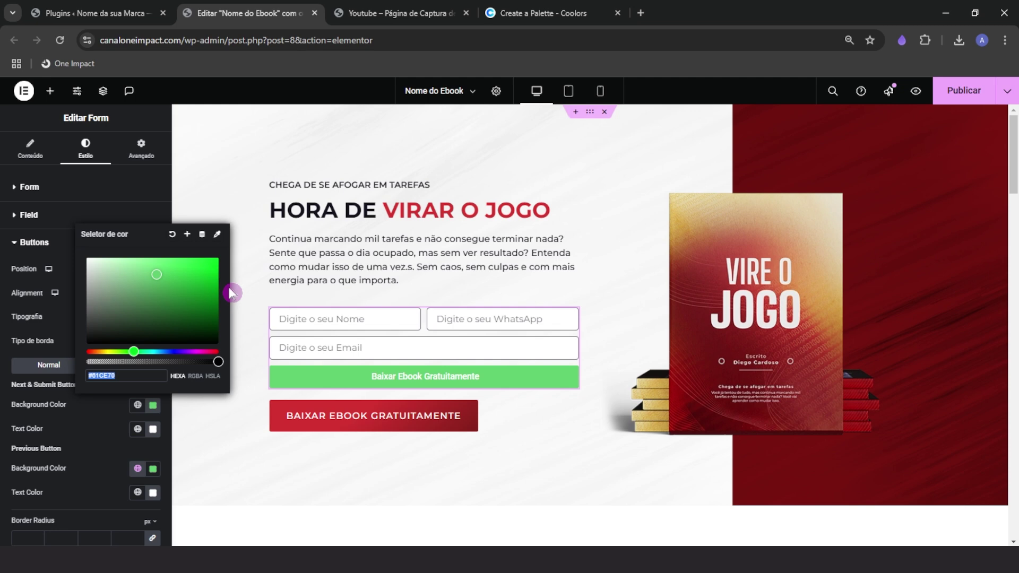
left_click(216, 234)
left_click(318, 414)
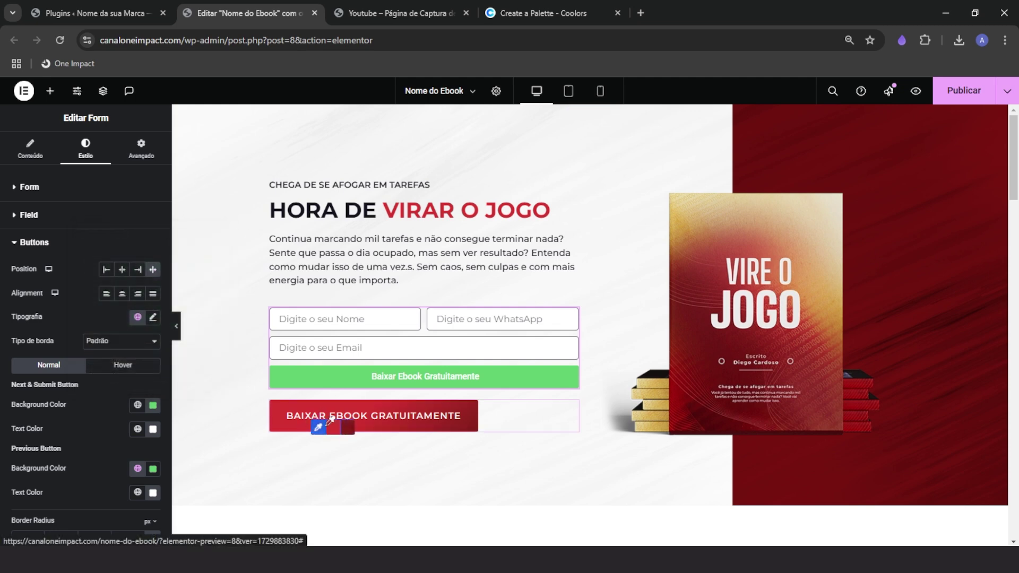
Set the button typography to Montserrat at 16 px
left_click(153, 317)
left_click(114, 374)
type("monts")
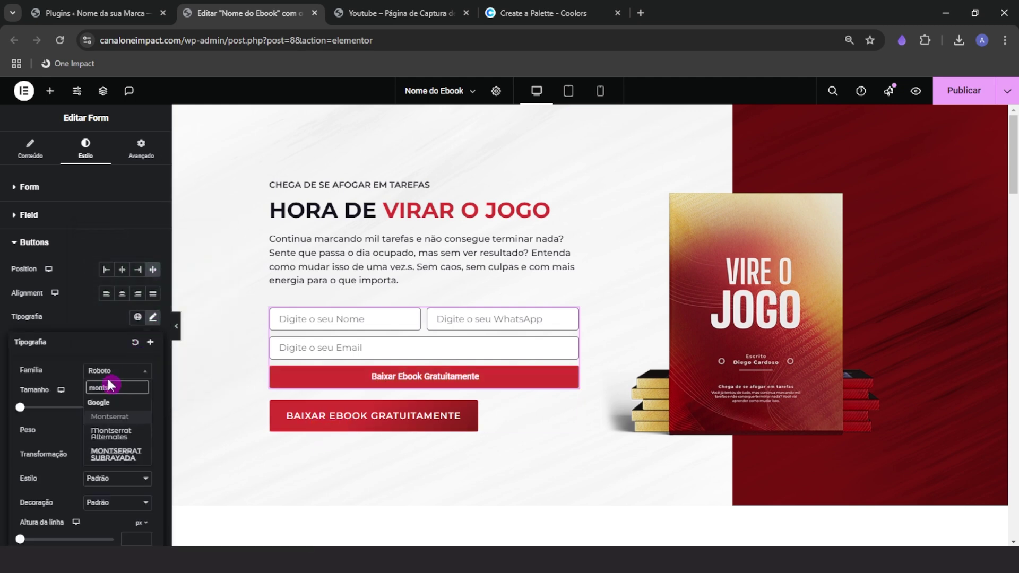
key("Return")
left_click(133, 407)
type("16")
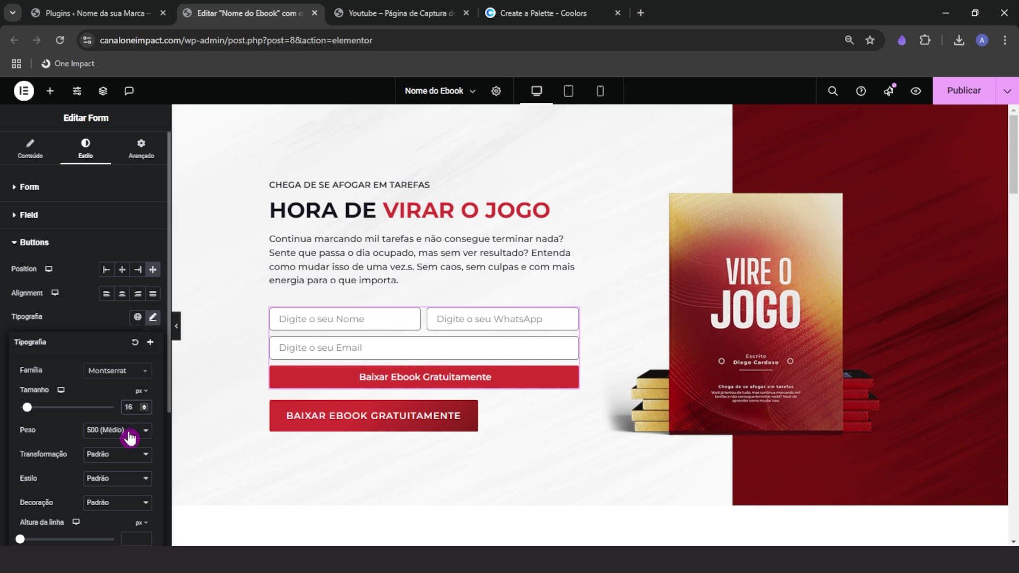
Make the button text uppercase, weight 500 Médio, 1.2 letter spacing, and center the buttons
left_click(129, 431)
left_click(106, 324)
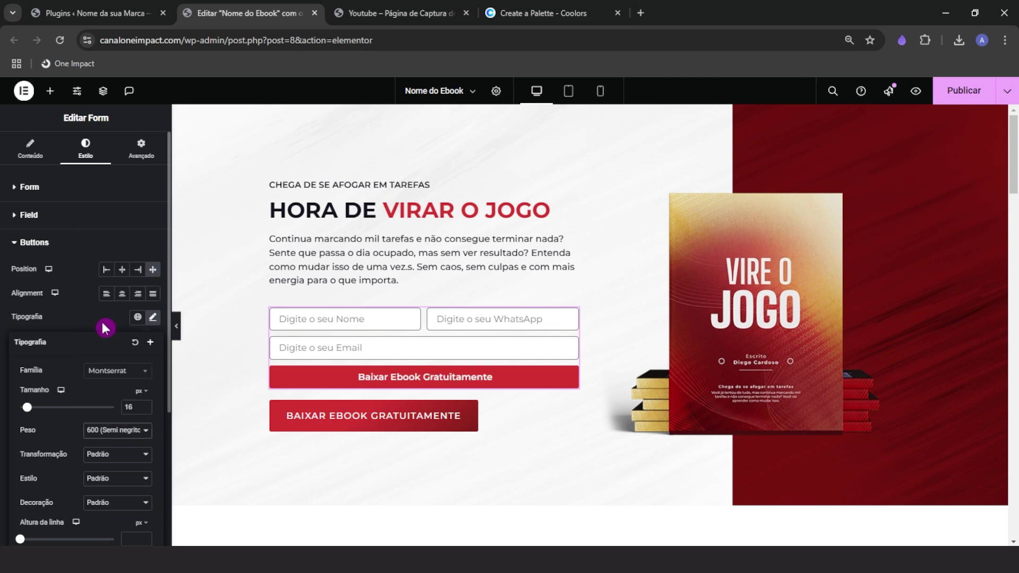
left_click(80, 294)
left_click(153, 317)
left_click(90, 454)
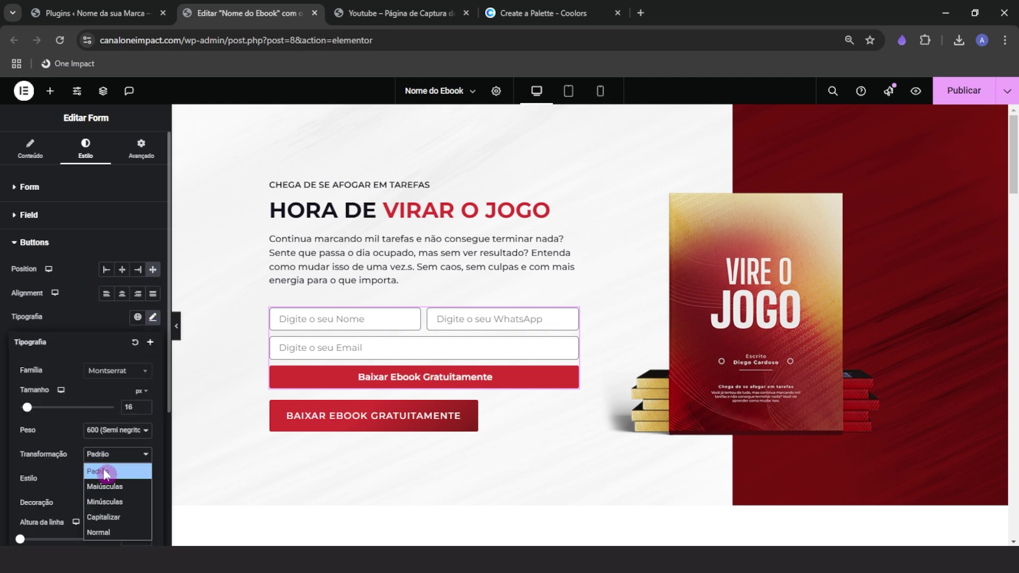
left_click(106, 475)
scroll(78, 521, "down", 2)
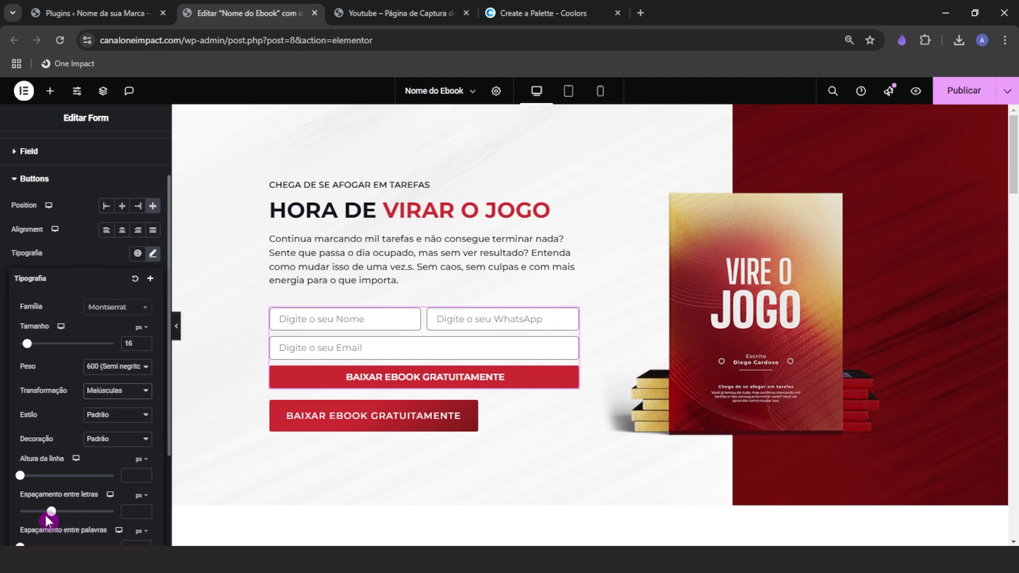
left_click_drag(60, 519, 67, 517)
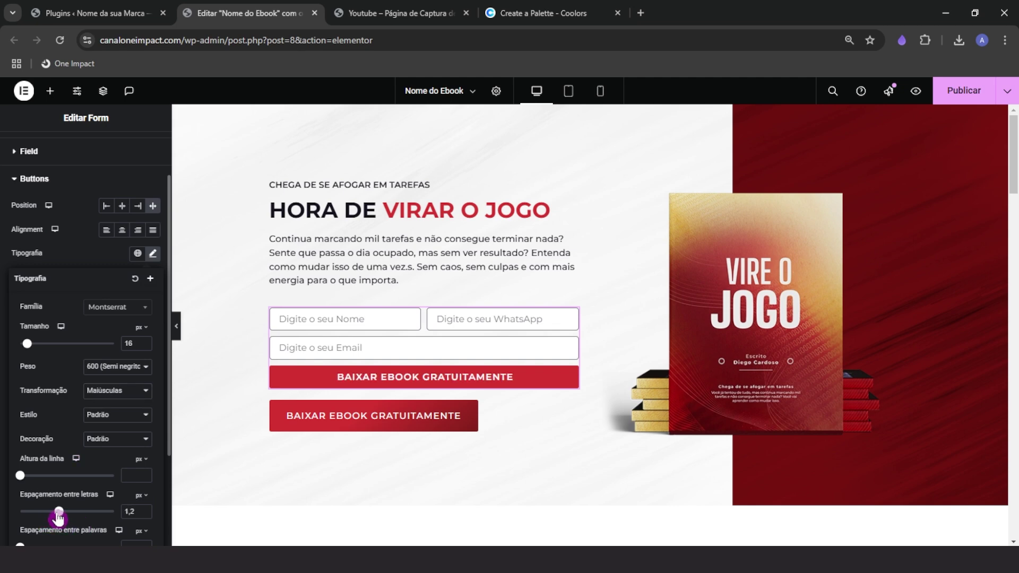
left_click(114, 366)
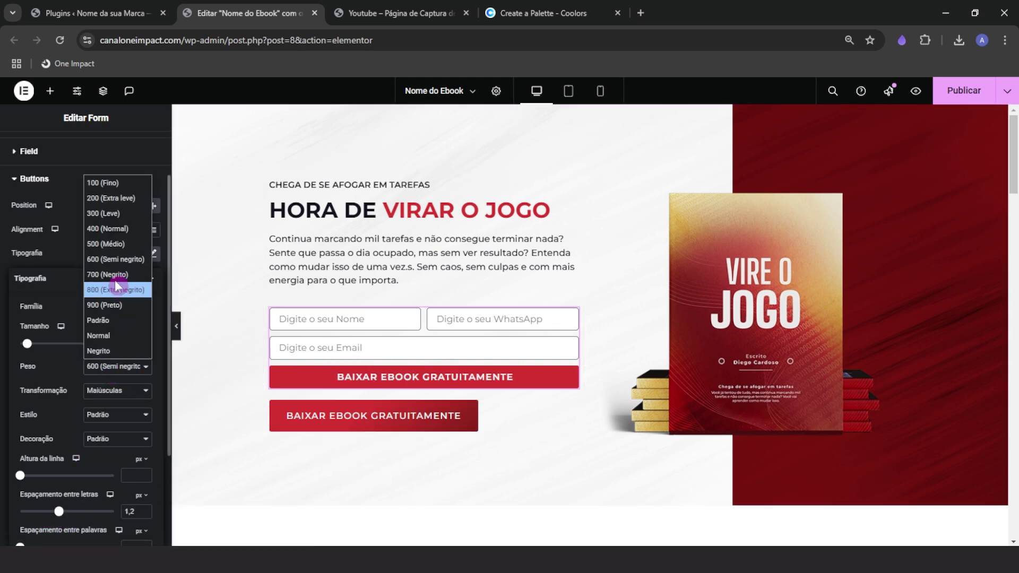
left_click(115, 245)
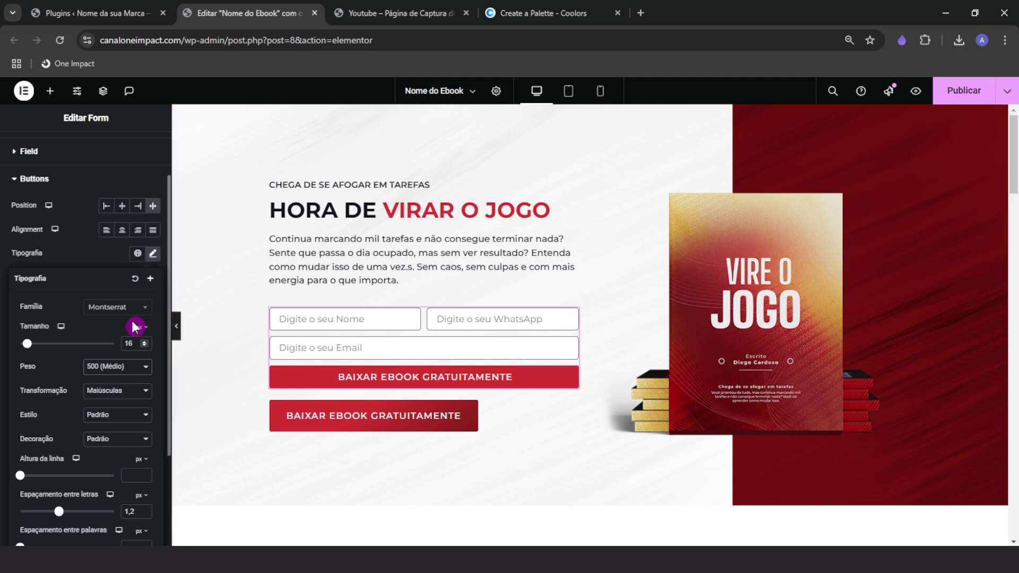
left_click(98, 244)
left_click(121, 230)
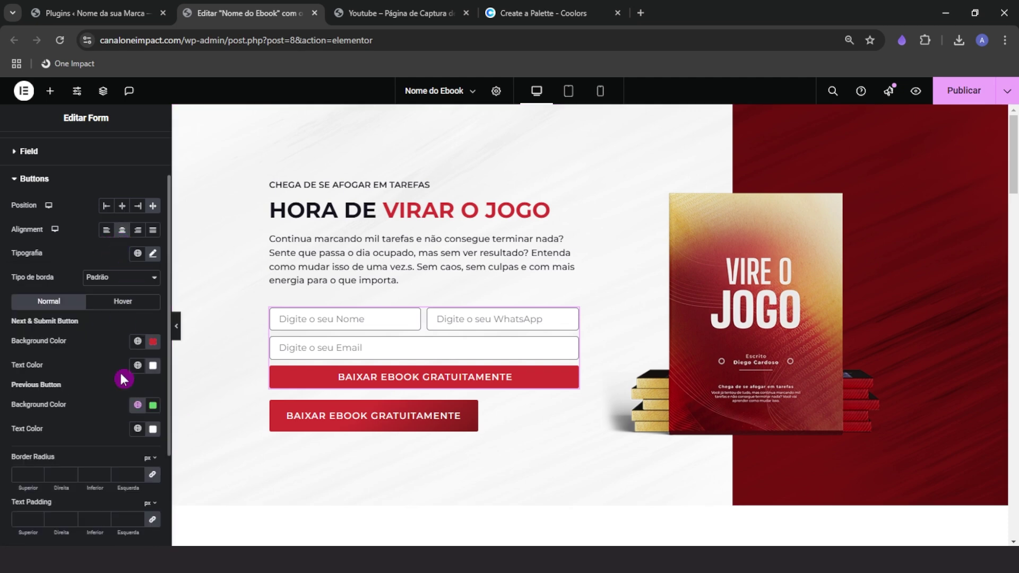
Apply the Grow hover animation to the form buttons, then return to Normal-state styling
left_click(123, 300)
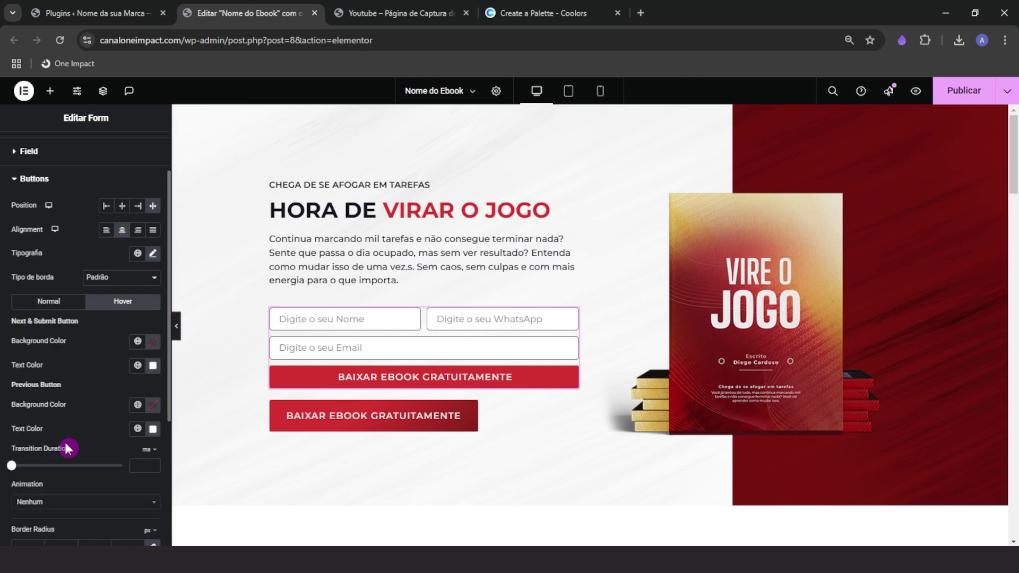
scroll(68, 448, "down", 3)
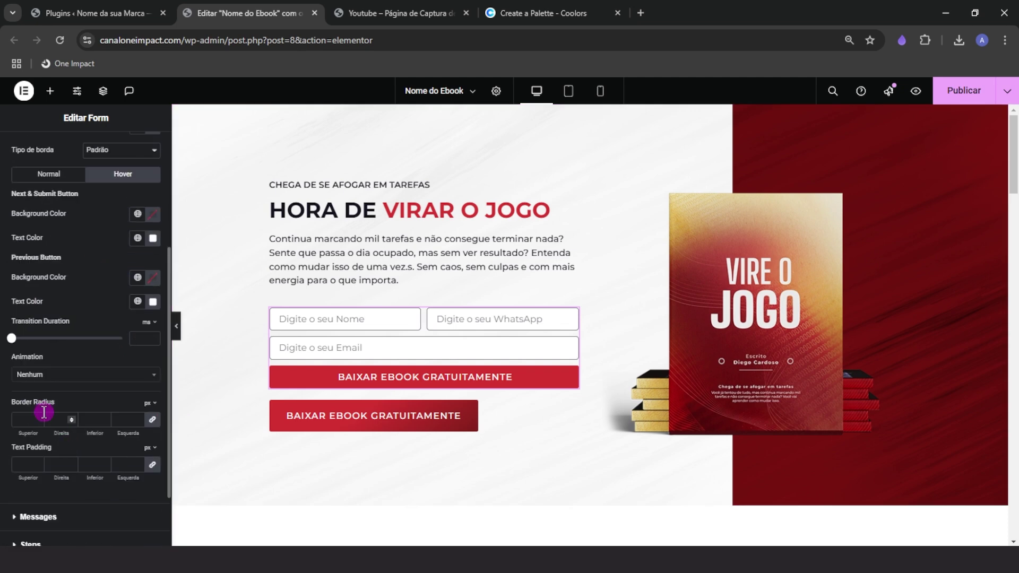
left_click(59, 376)
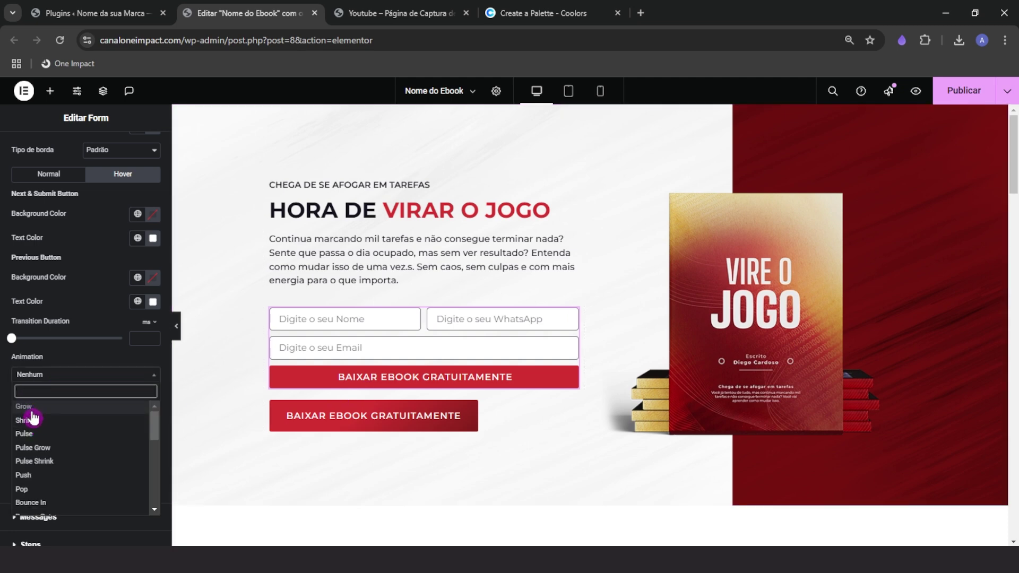
left_click(28, 408)
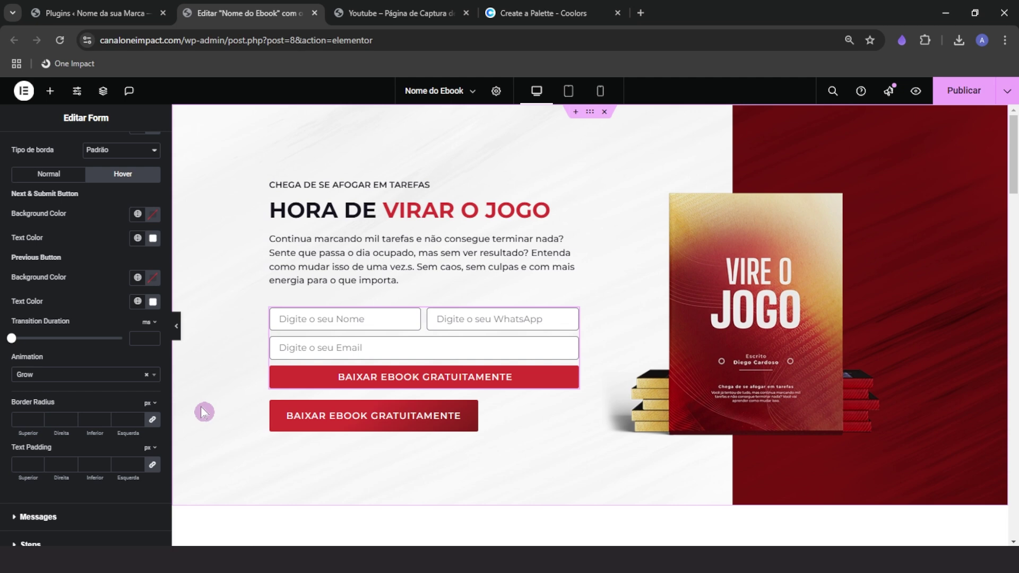
scroll(58, 328, "up", 1)
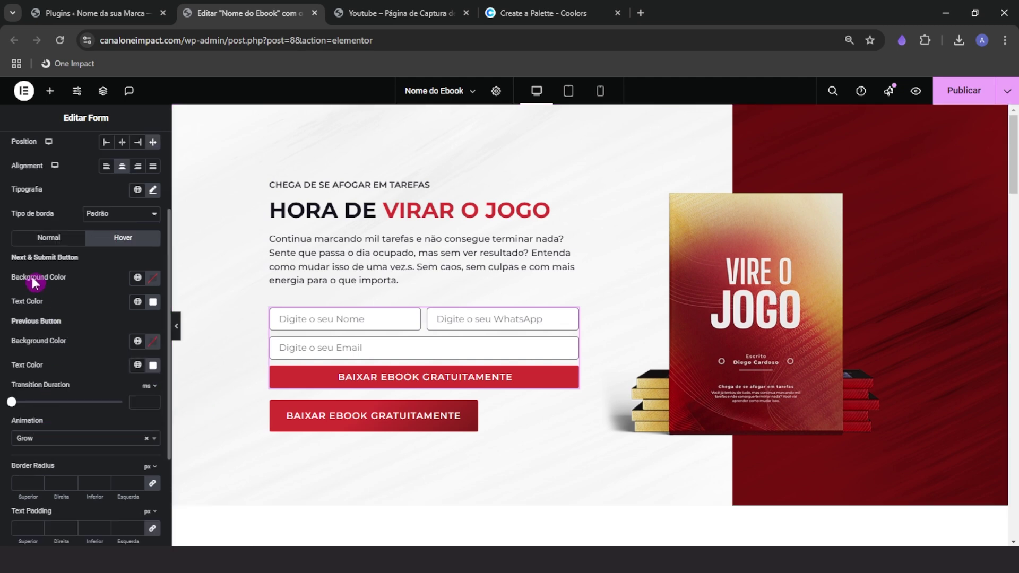
left_click(41, 238)
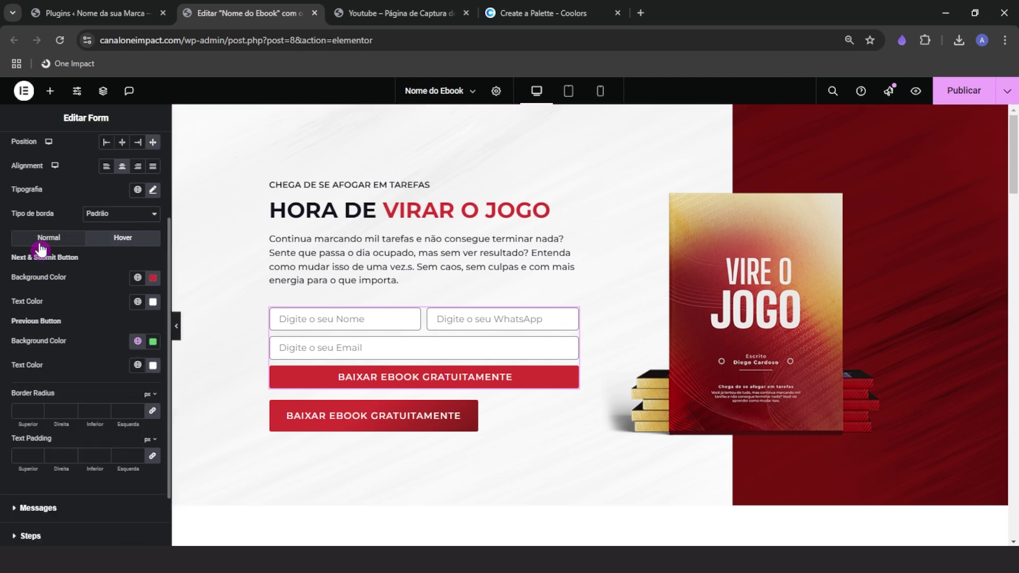
left_click(120, 247)
left_click(34, 439)
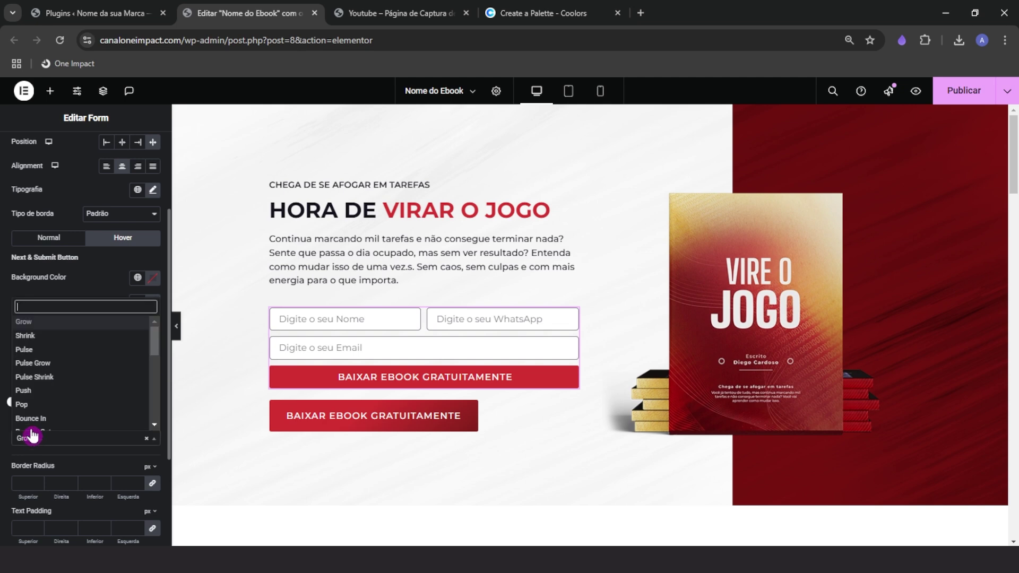
left_click(42, 339)
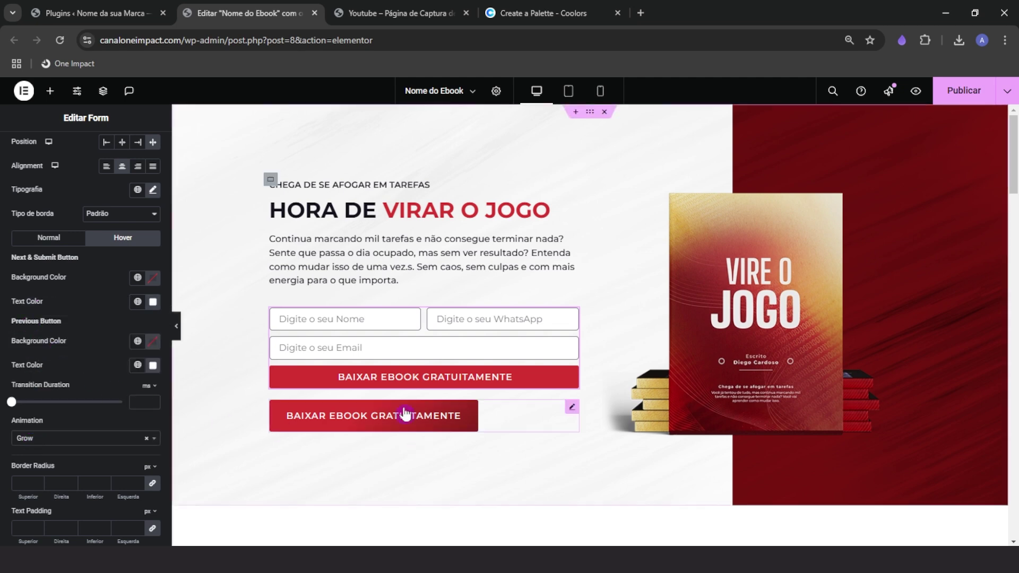
scroll(62, 490, "down", 1)
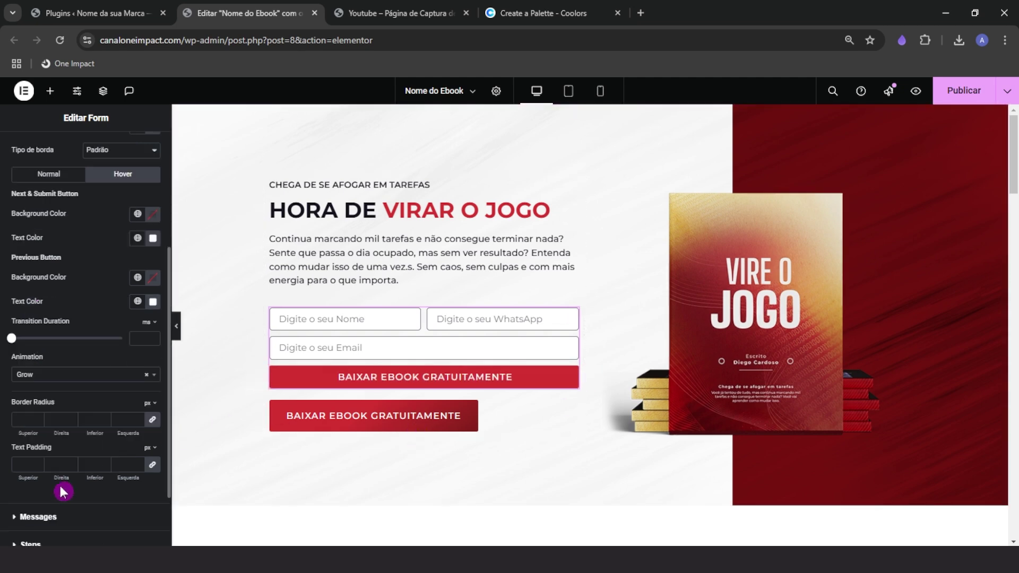
left_click(53, 175)
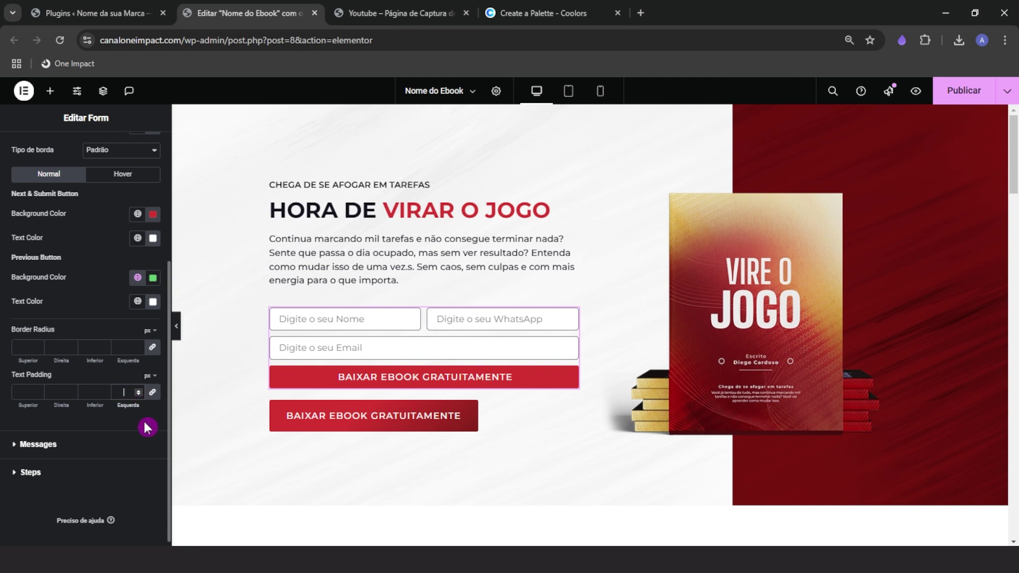
Enter 20 px text padding and delete the standalone download button below the form
type("20")
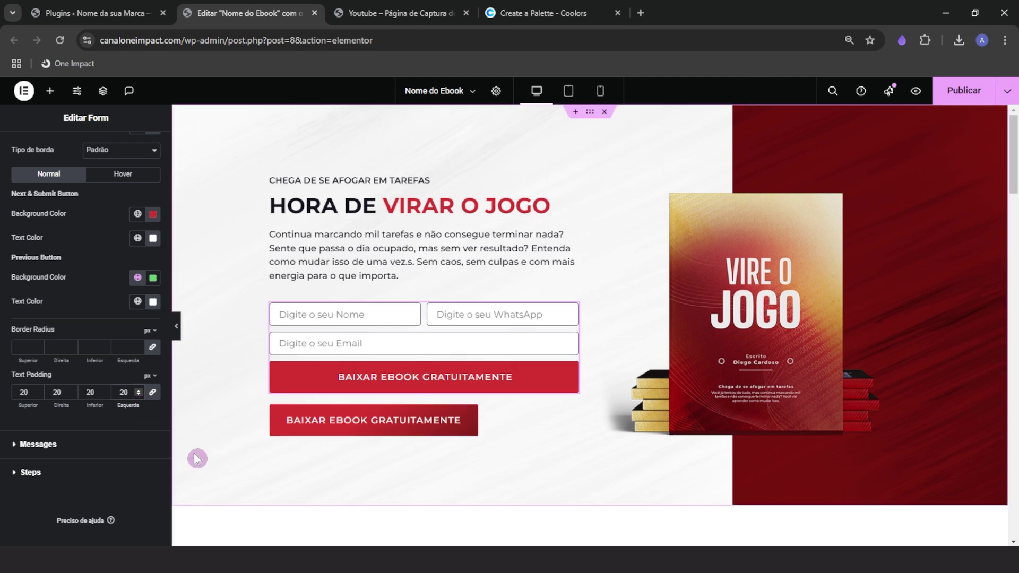
right_click(352, 423)
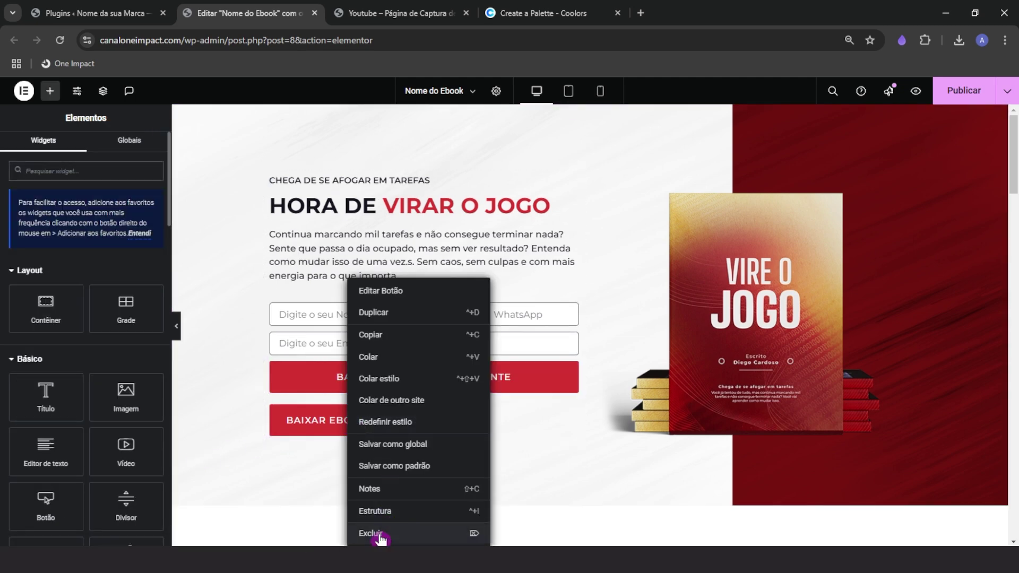
left_click(350, 534)
Unlink the description paragraph's margins and set its bottom margin to -20 px
left_click(530, 348)
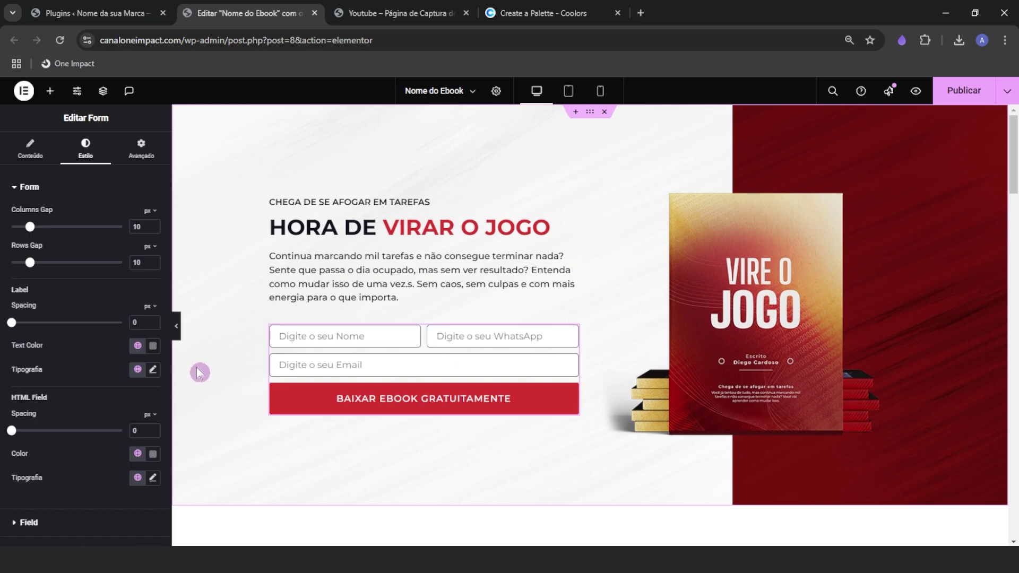
left_click(351, 288)
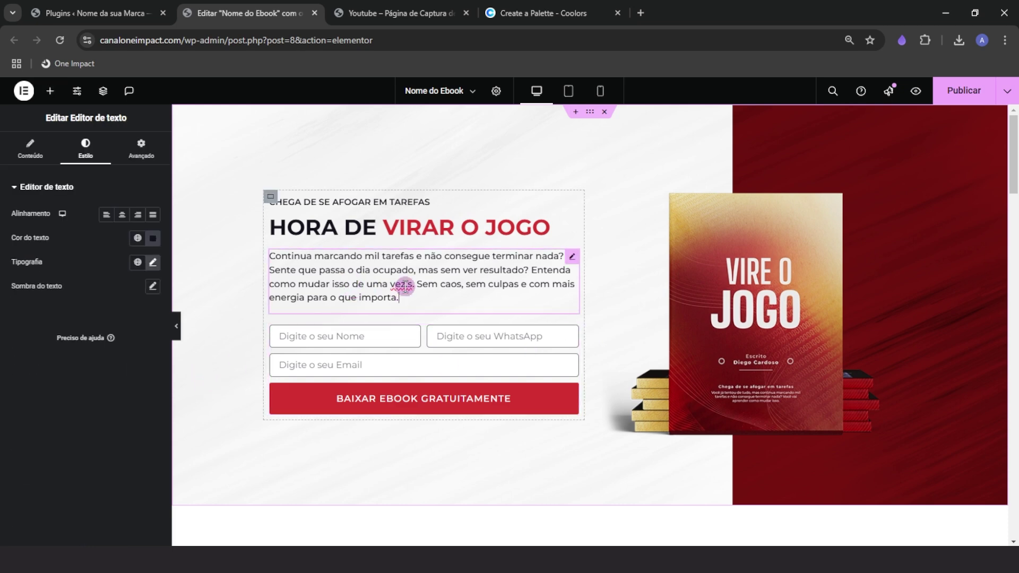
left_click(141, 149)
left_click(153, 230)
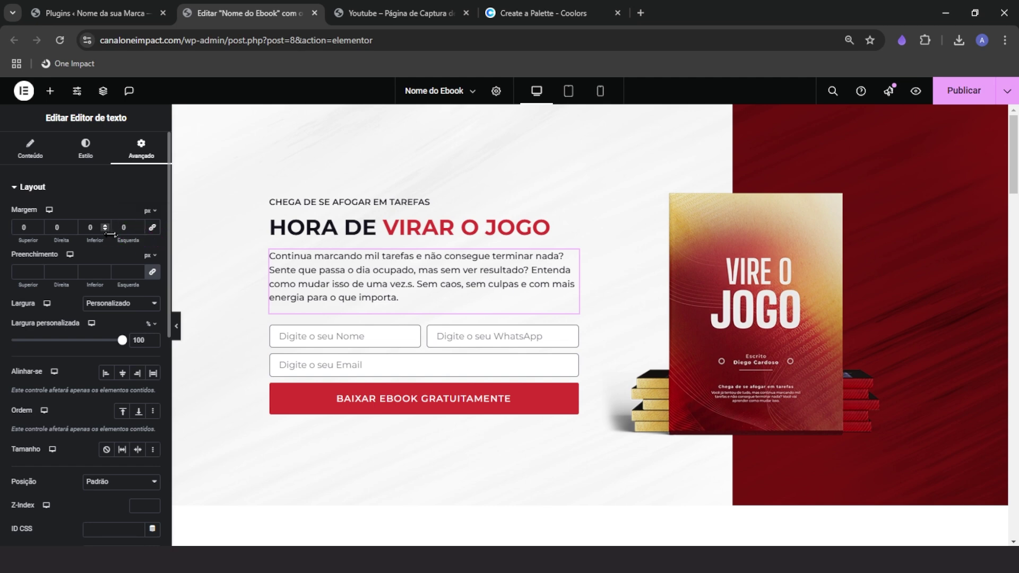
left_click(105, 230)
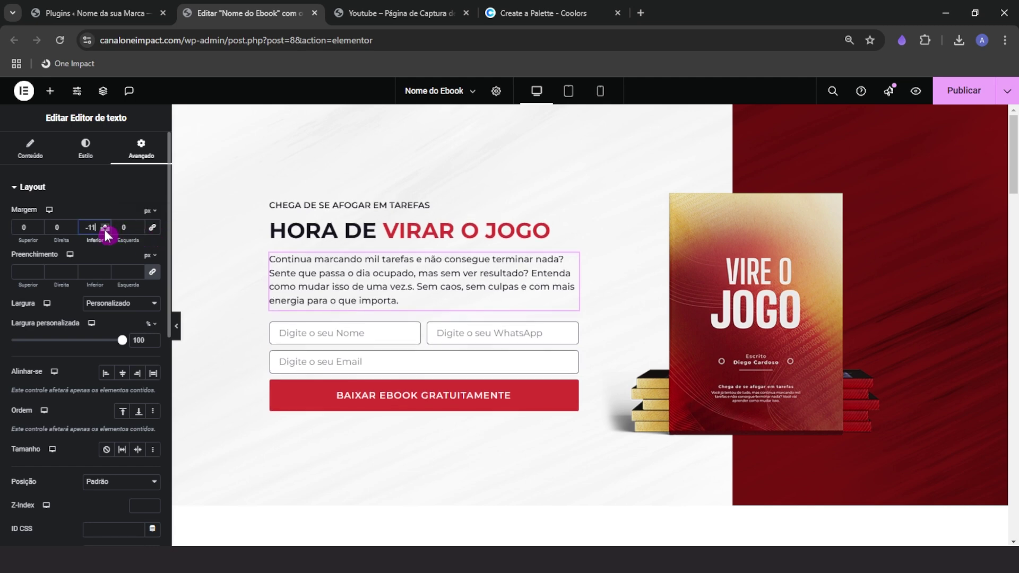
left_click(105, 230)
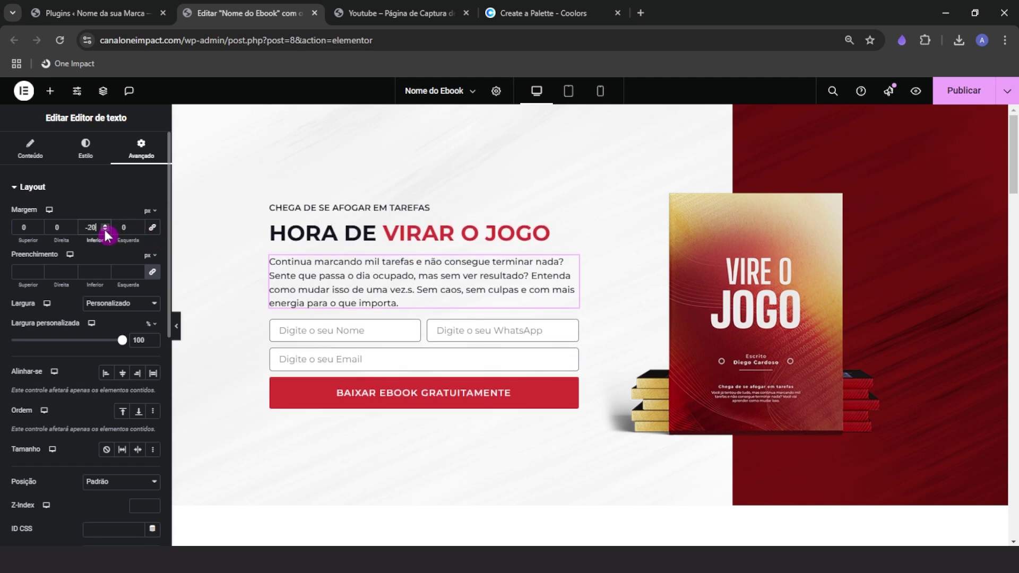
left_click(176, 326)
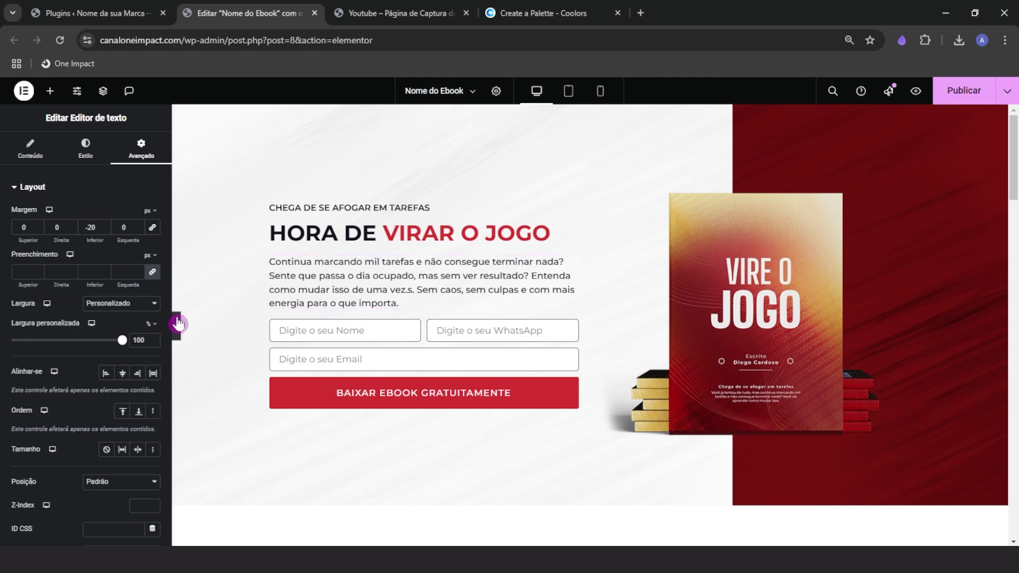
left_click(8, 330)
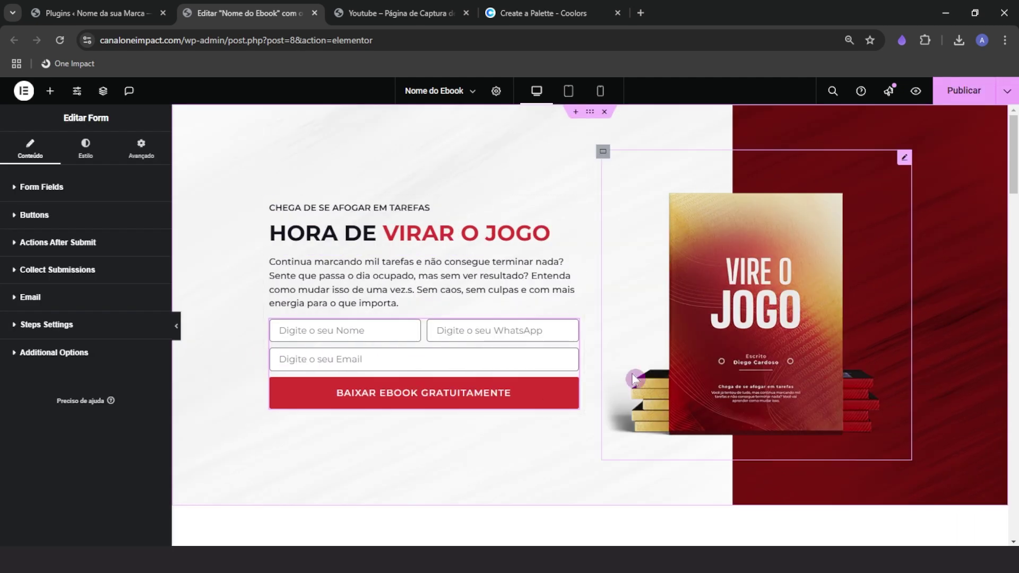
left_click(560, 334)
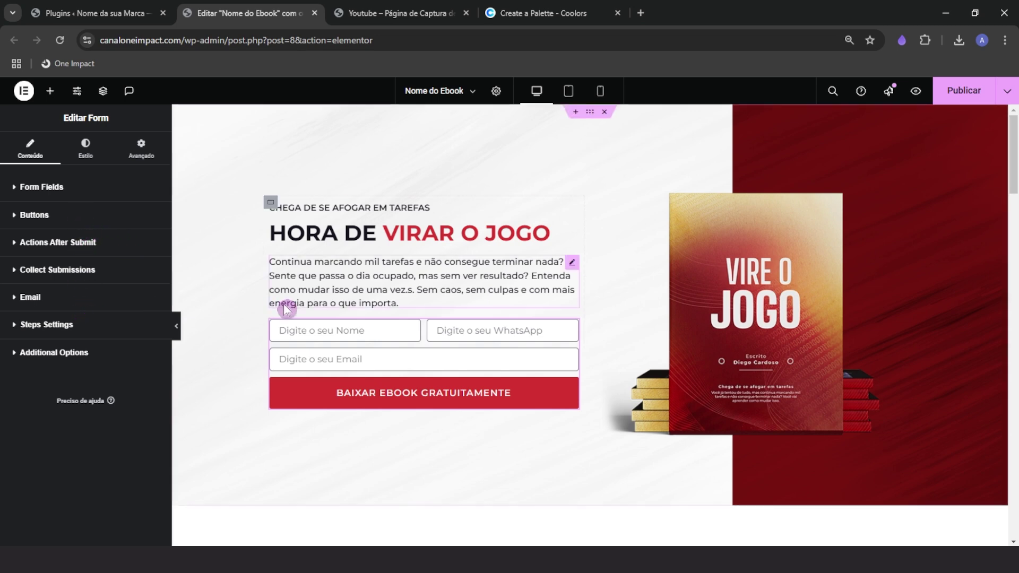
left_click(86, 148)
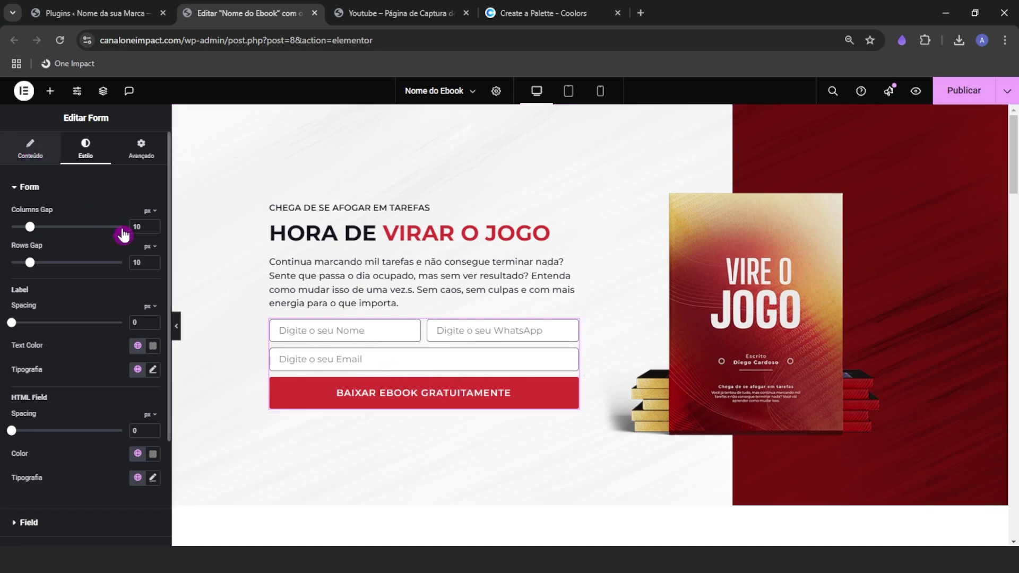
left_click(30, 149)
scroll(406, 463, "down", 5)
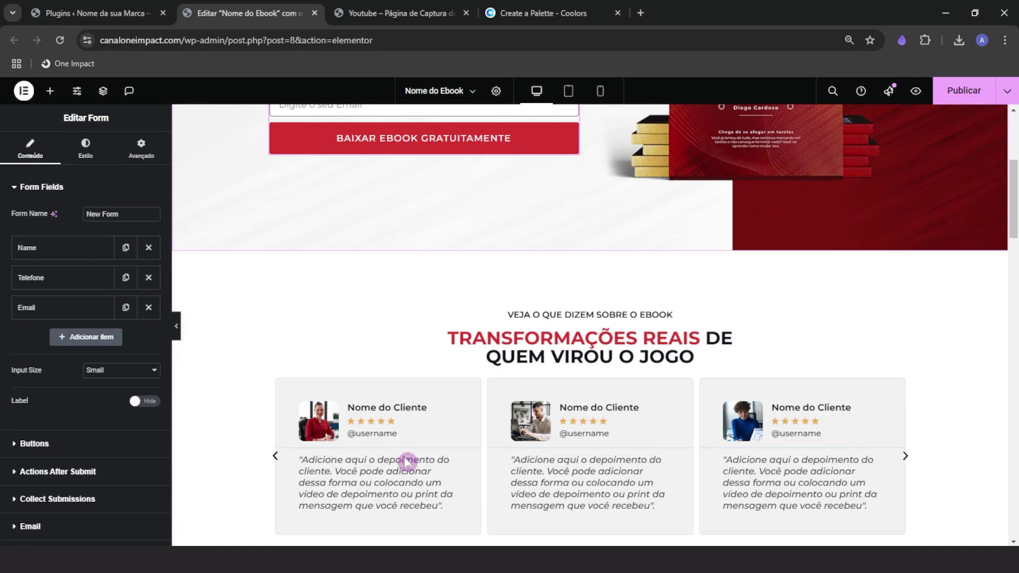
scroll(407, 462, "down", 12)
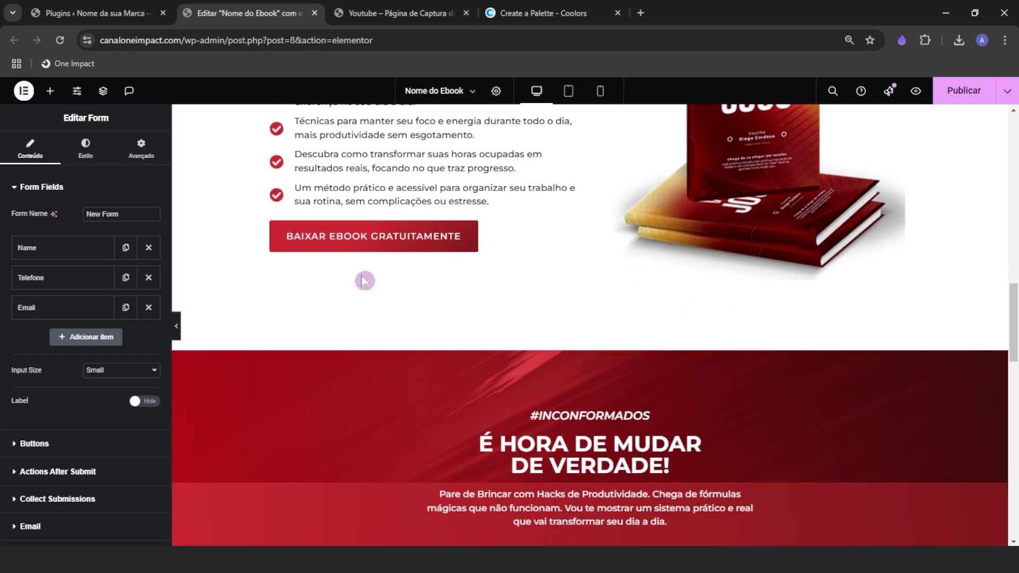
scroll(364, 281, "up", 3)
left_click(364, 424)
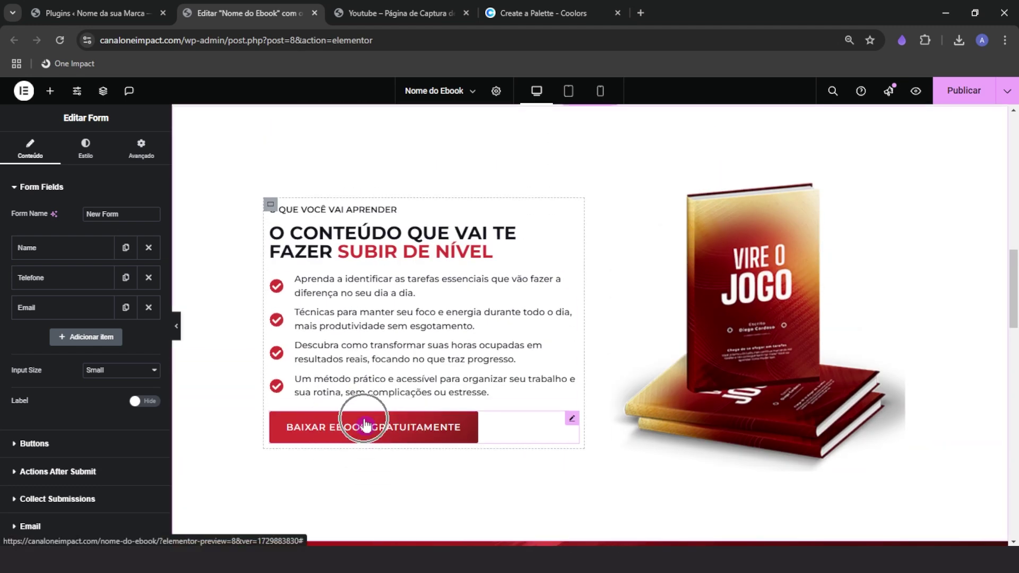
scroll(374, 431, "up", 10)
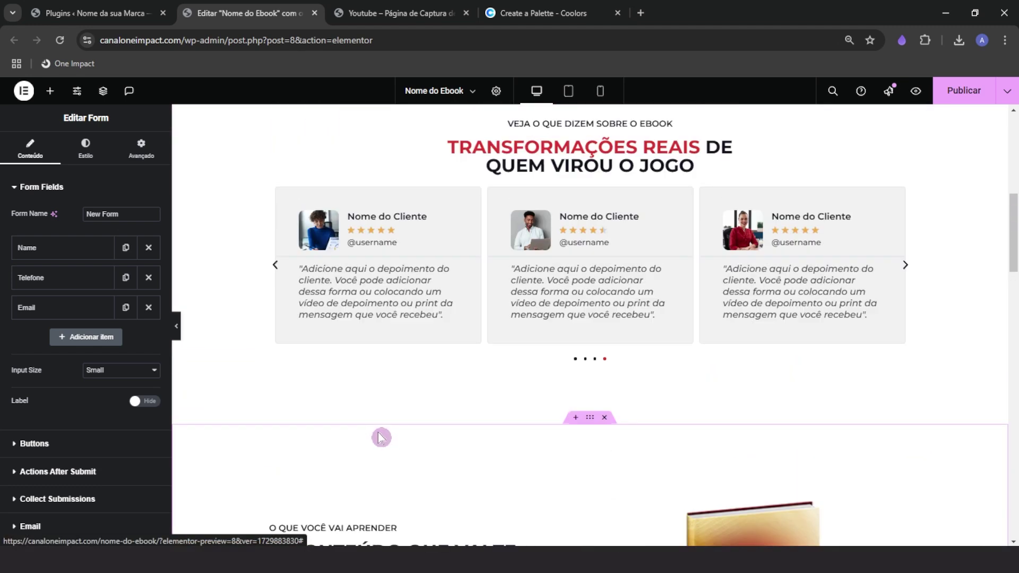
Search for the 'Âncora do menu' widget and drag it above the hero headline
left_click(49, 92)
left_click(71, 164)
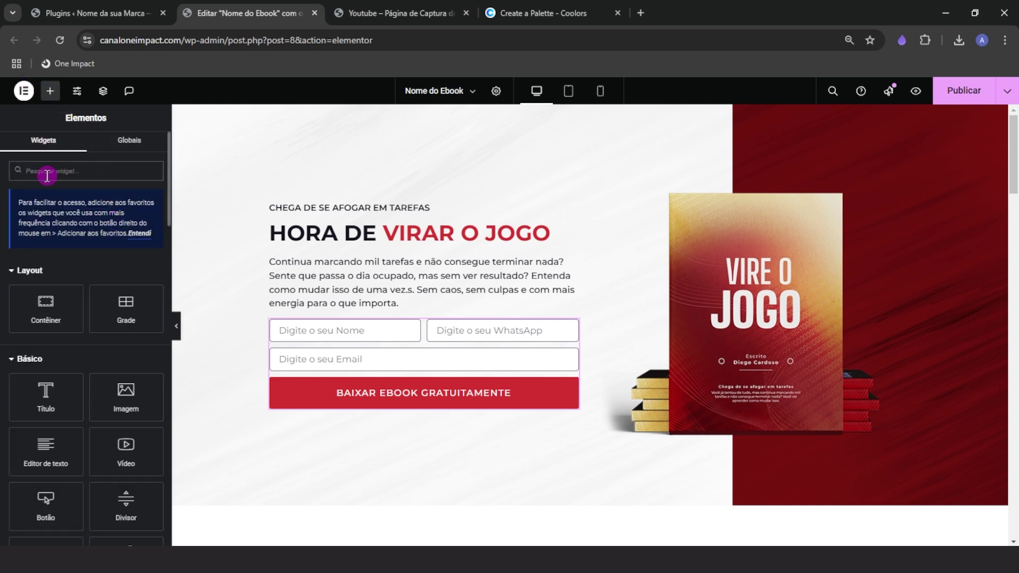
type("anco")
key("BackSpace")
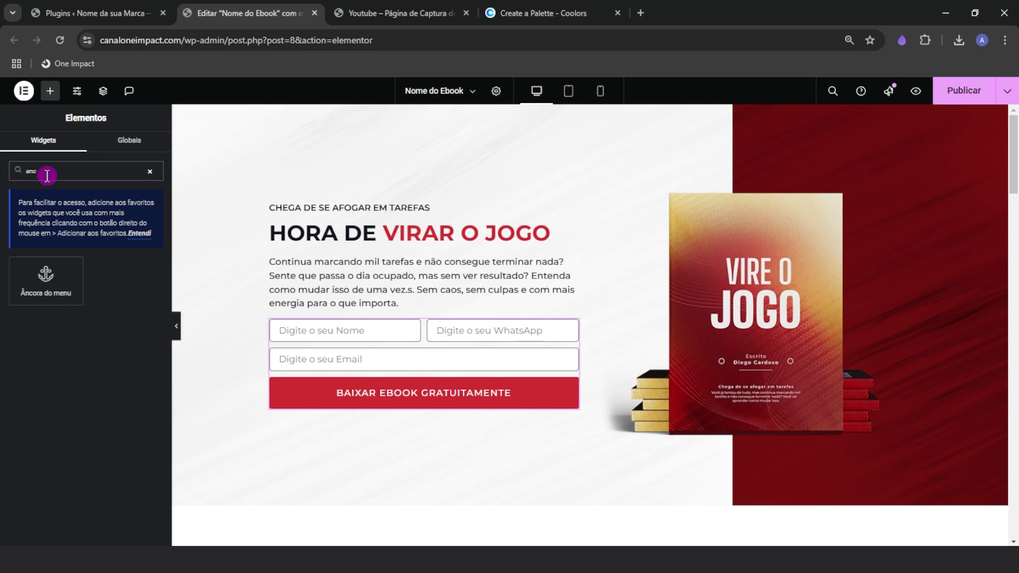
left_click_drag(46, 280, 332, 204)
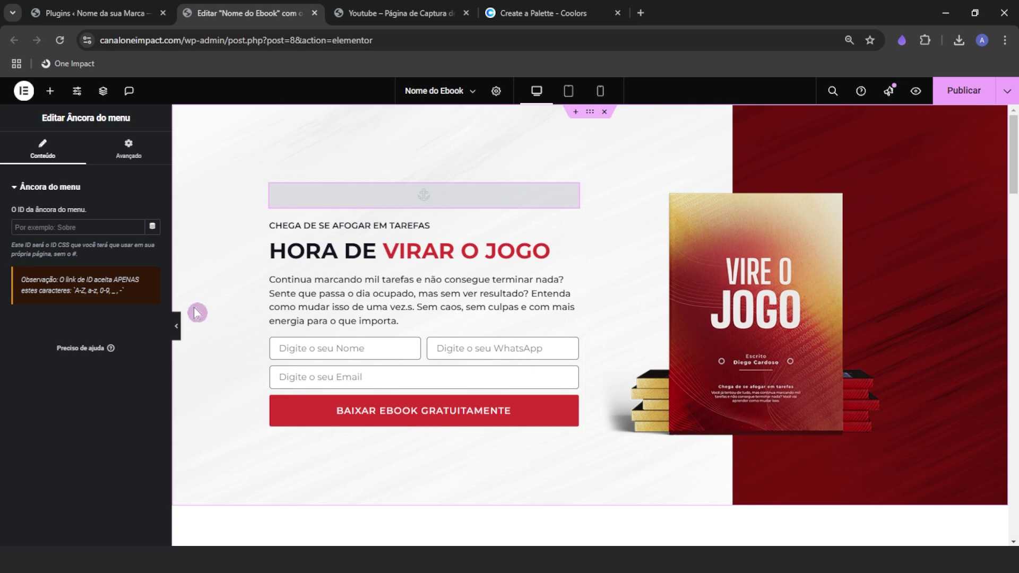
left_click(176, 325)
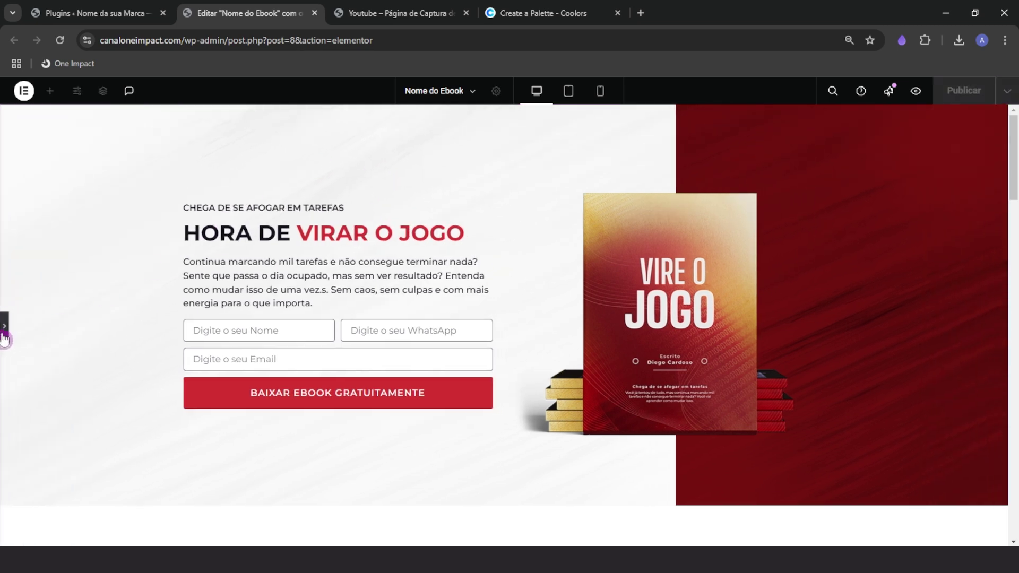
left_click(4, 337)
Enter botao as the menu anchor's ID
left_click(44, 227)
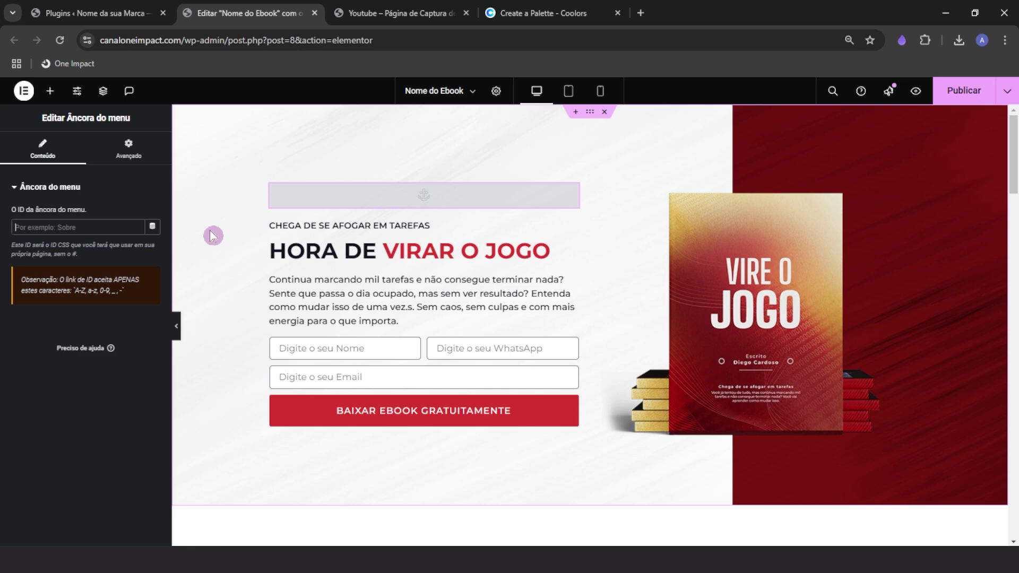
type("b")
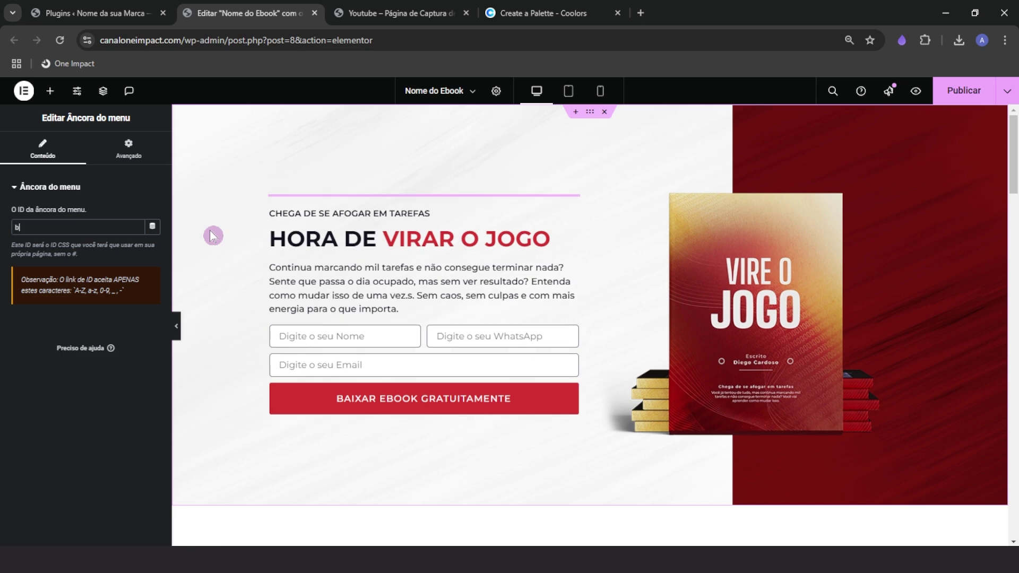
type("otao")
left_click_drag(119, 226, 11, 227)
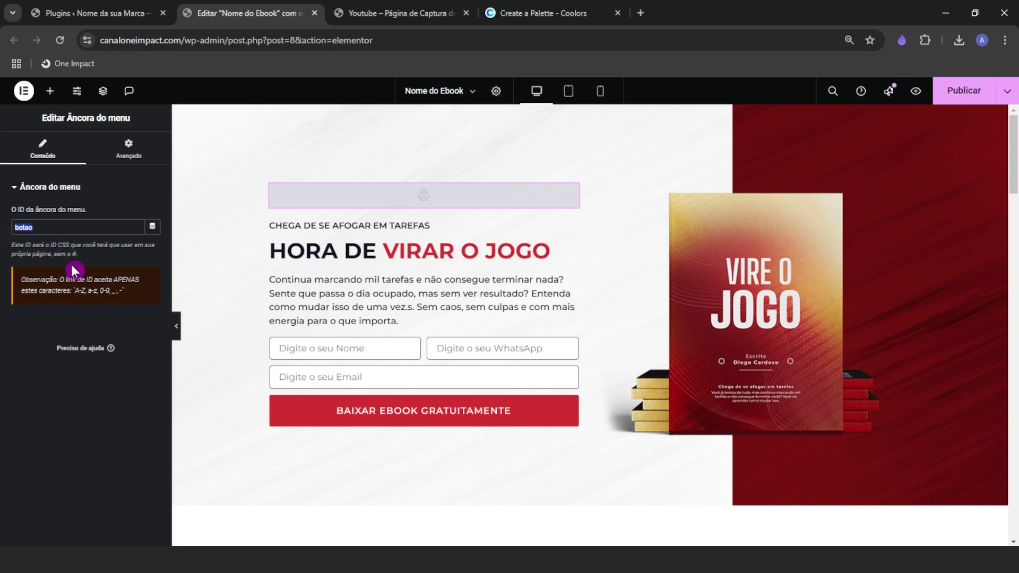
scroll(394, 348, "down", 10)
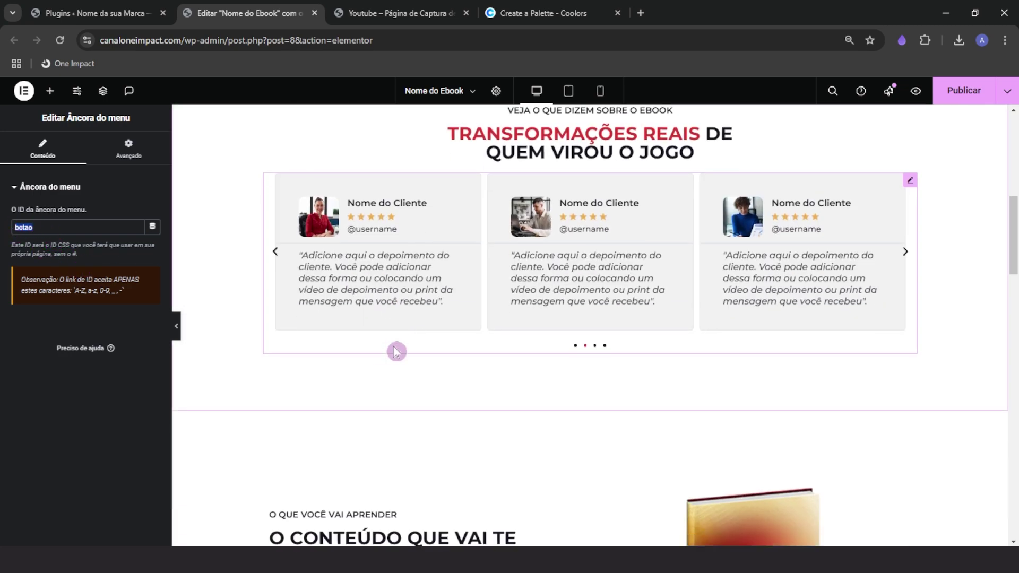
scroll(395, 350, "down", 7)
Set the learning-section Baixar Ebook button's link to #botao
left_click(514, 361)
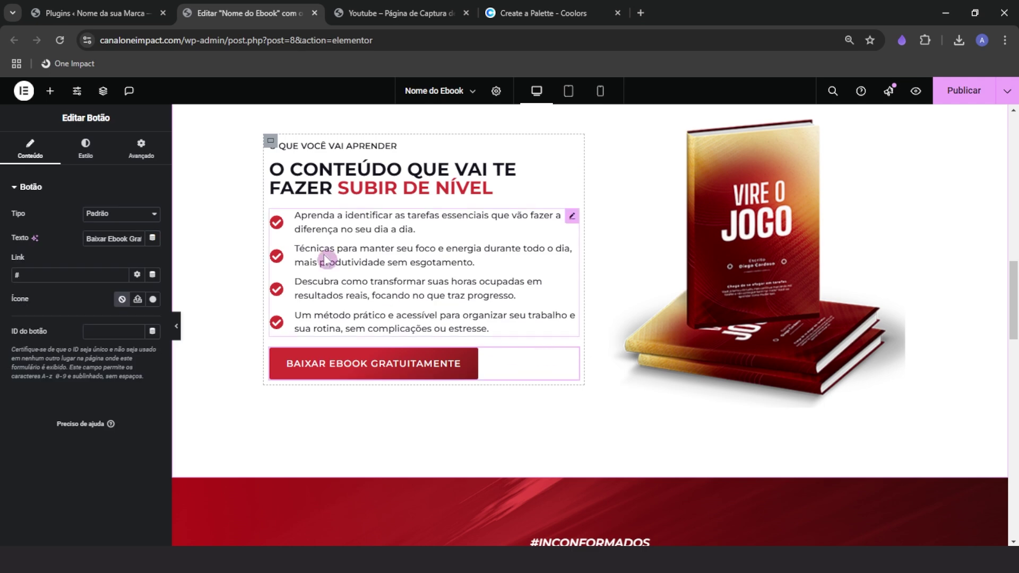
left_click(48, 275)
key("BackSpace")
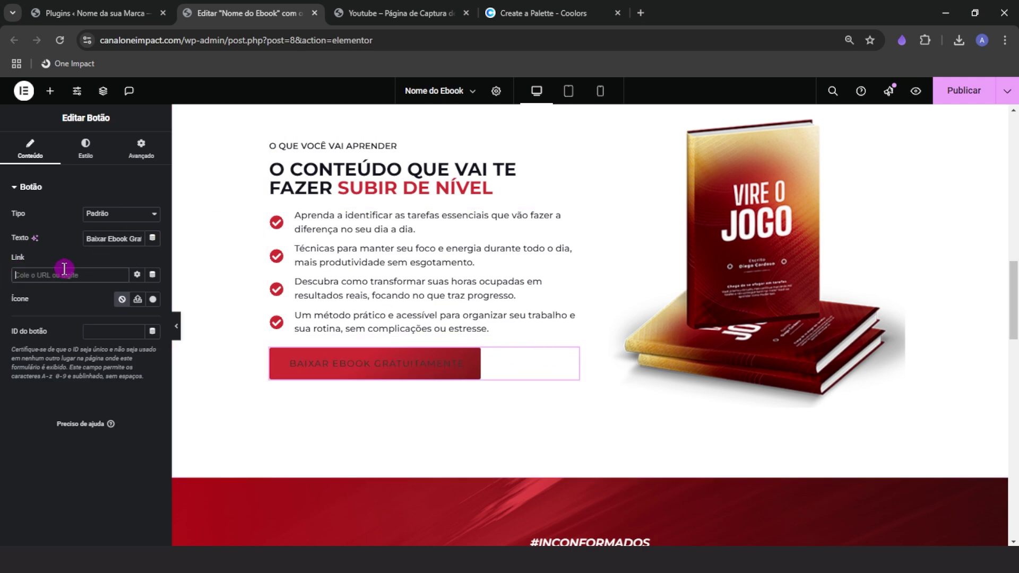
type("#botao")
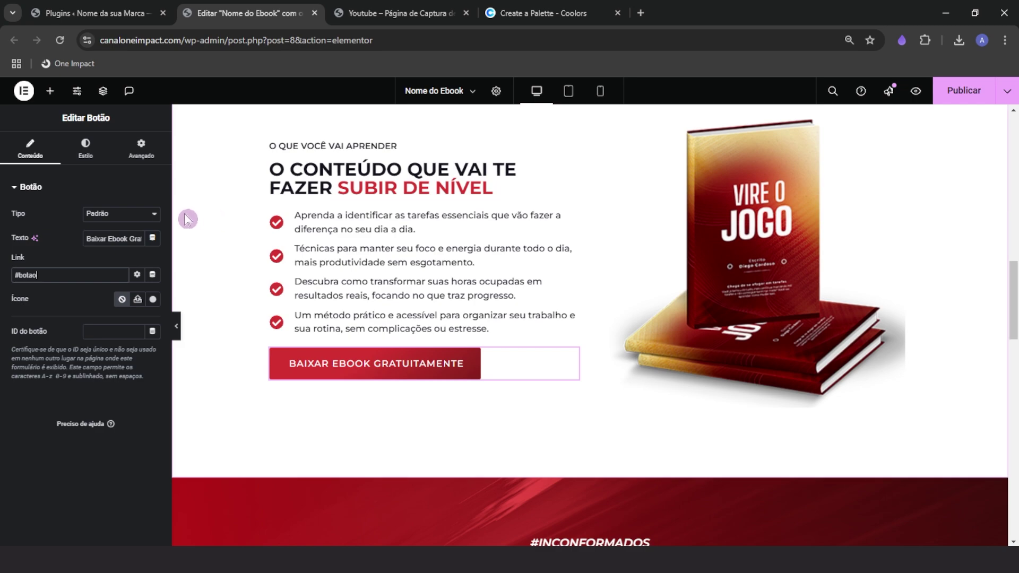
Preview the page and confirm the button jumps to the hero form
left_click(177, 325)
left_click(275, 427)
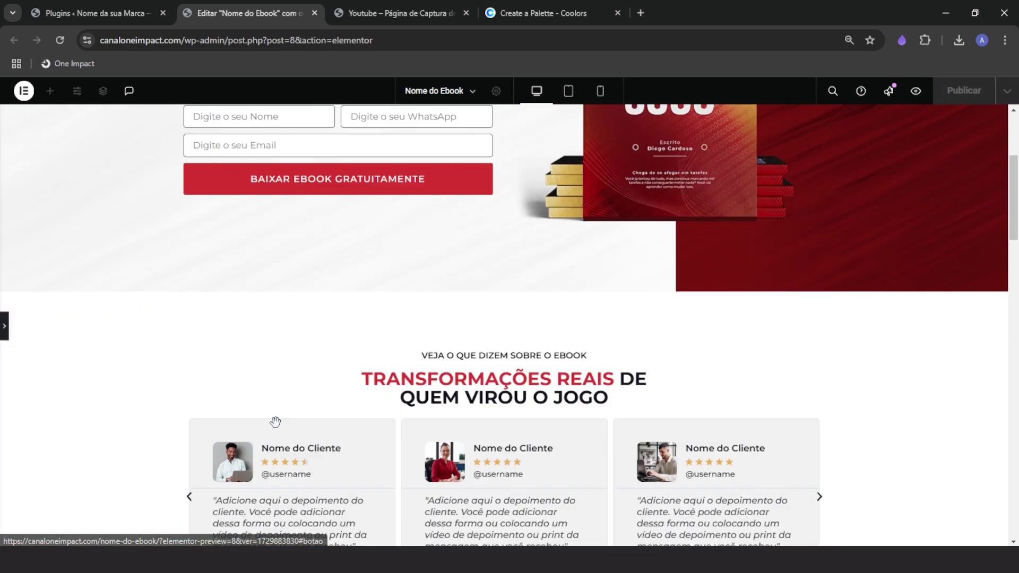
scroll(275, 421, "up", 4)
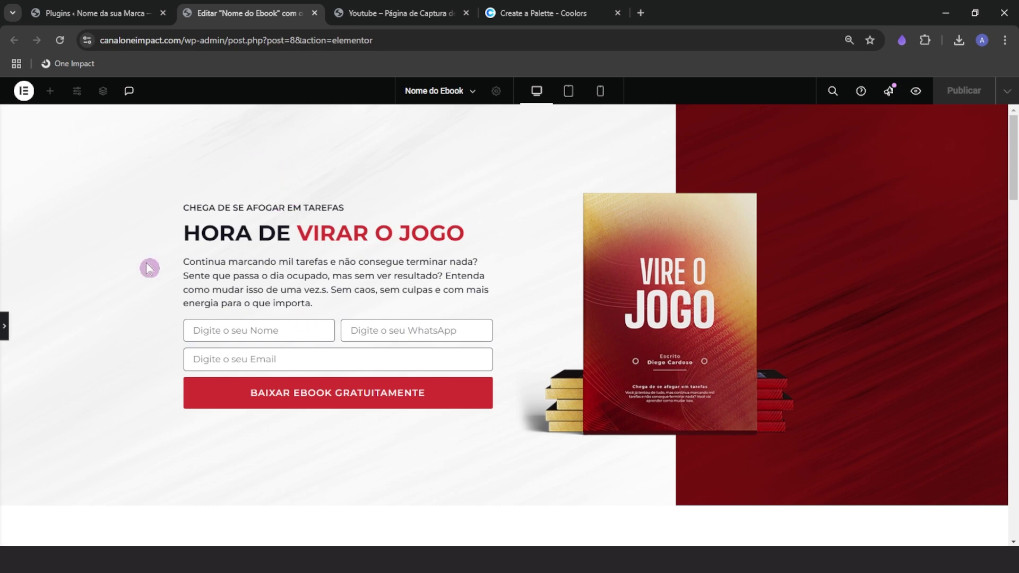
left_click(5, 325)
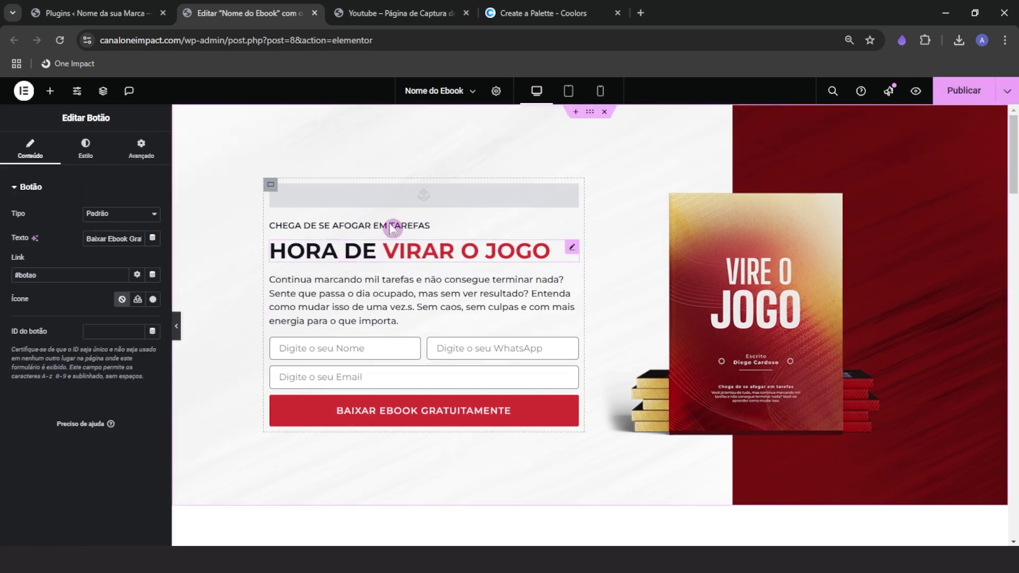
Scroll the page and check the already linked learning-section button
scroll(321, 330, "down", 10)
scroll(321, 330, "up", 10)
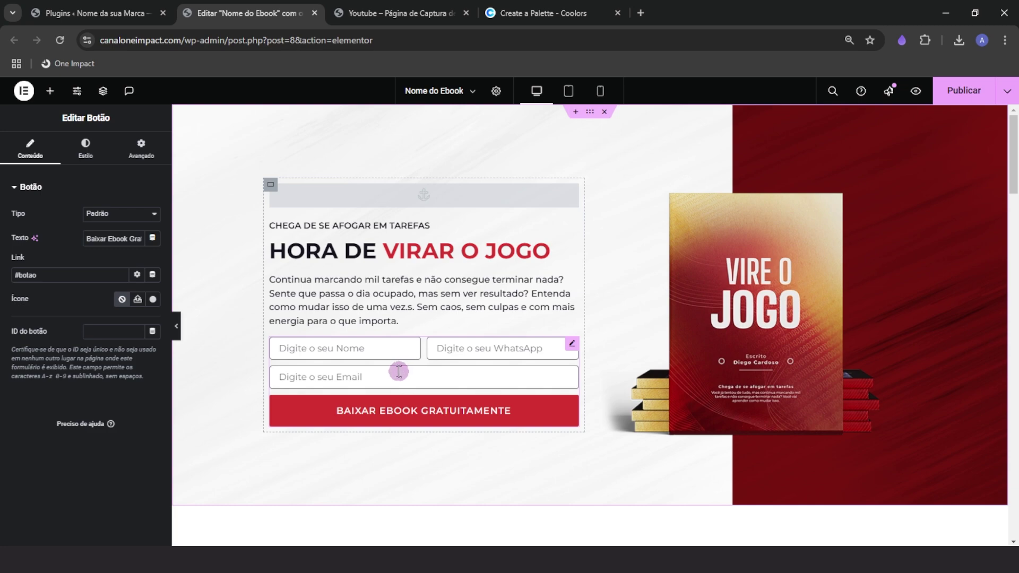
scroll(409, 477, "down", 10)
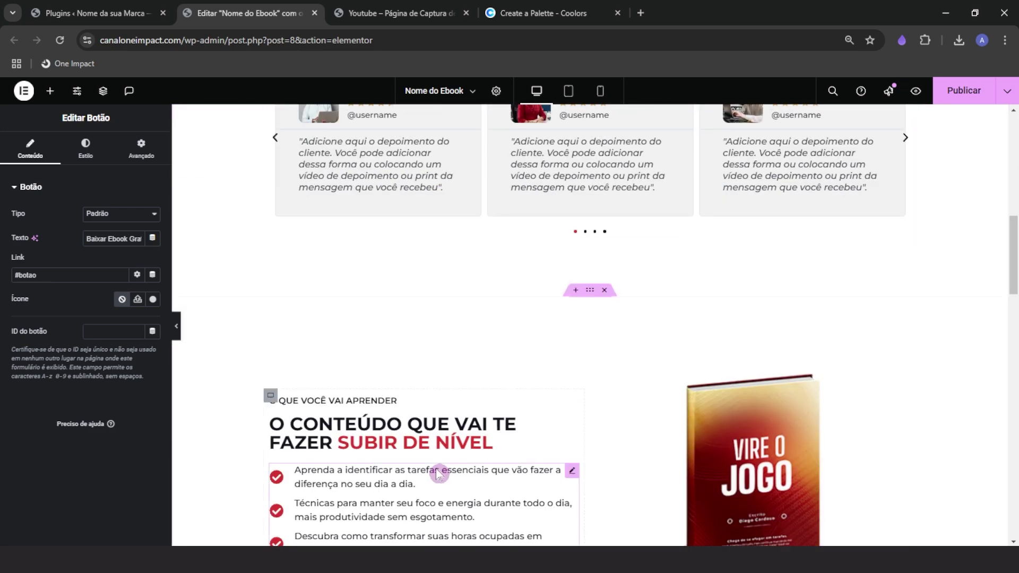
scroll(438, 474, "down", 3)
scroll(467, 469, "up", 8)
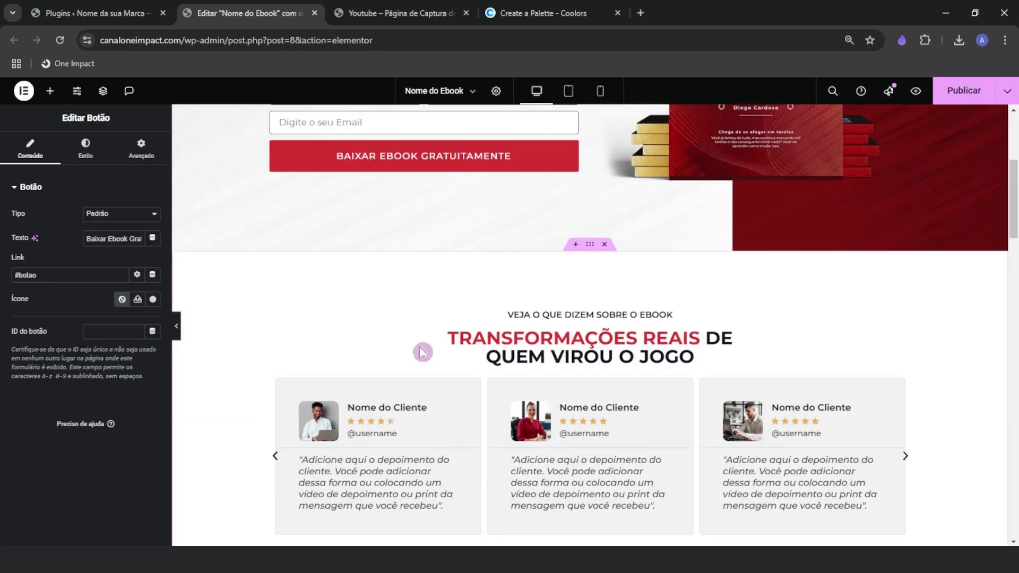
scroll(423, 318, "up", 3)
scroll(425, 421, "down", 12)
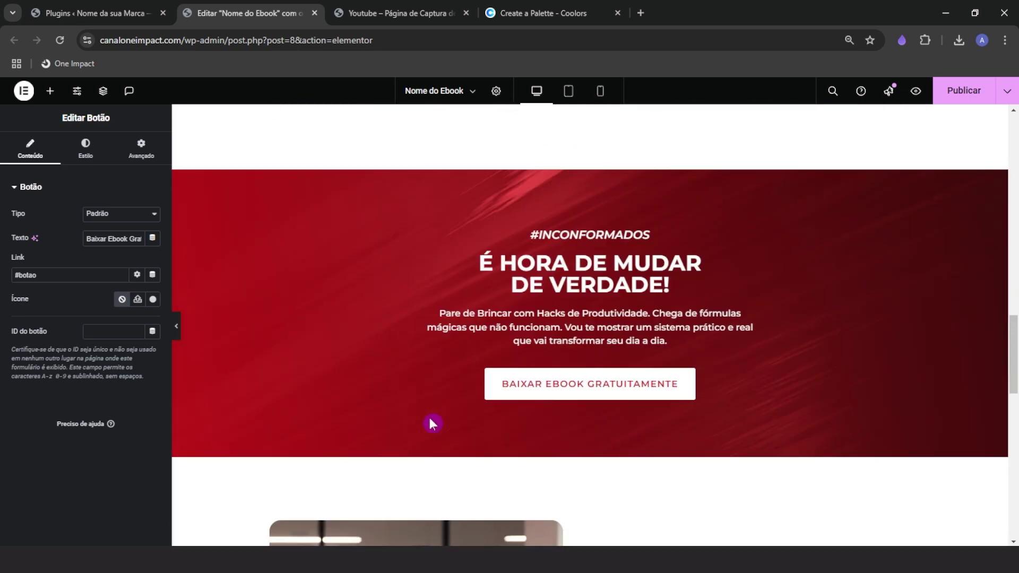
scroll(429, 423, "down", 7)
scroll(530, 372, "up", 10)
left_click(388, 186)
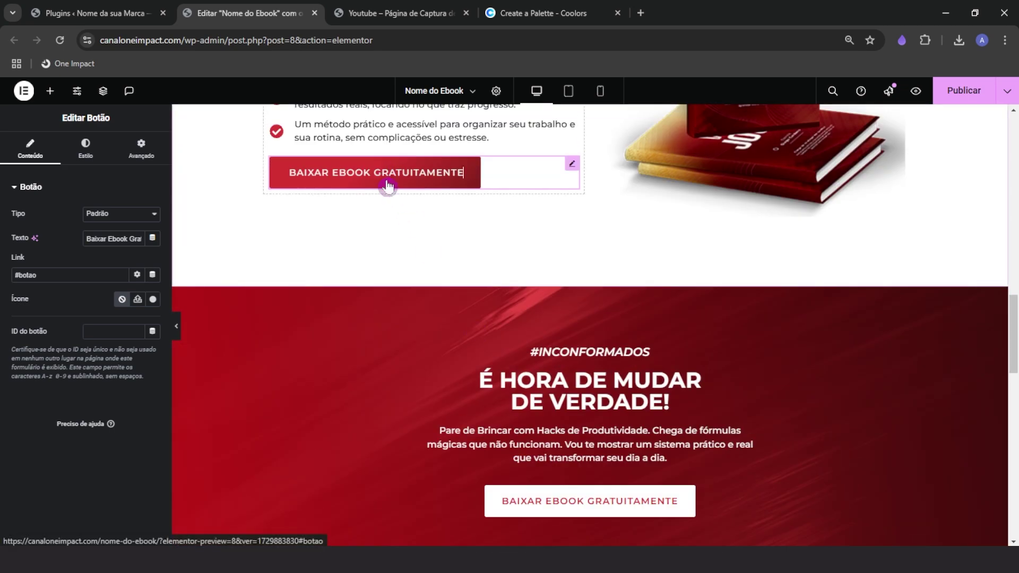
scroll(427, 404, "down", 3)
scroll(437, 444, "up", 1)
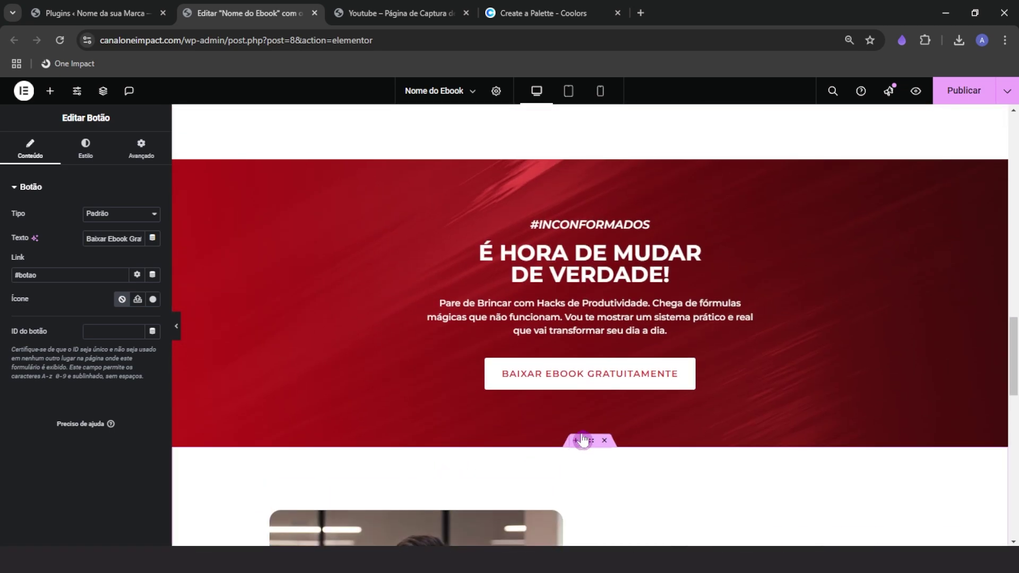
Set the red 'É hora de mudar de verdade!' button's link to #botao
left_click(536, 390)
left_click(31, 156)
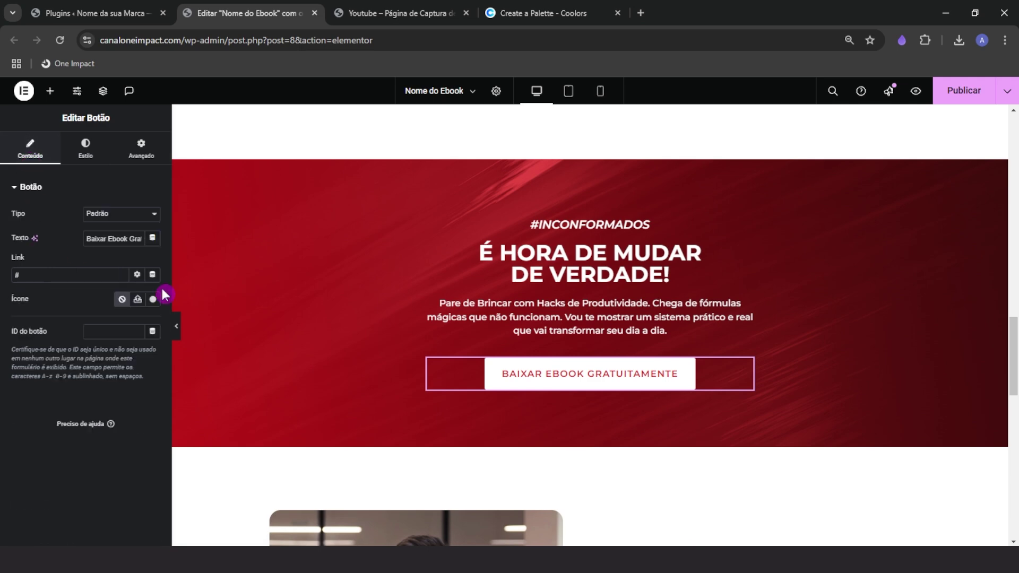
left_click(71, 274)
type("botao")
Test that the red section's button jumps to the hero form in preview
scroll(562, 408, "down", 8)
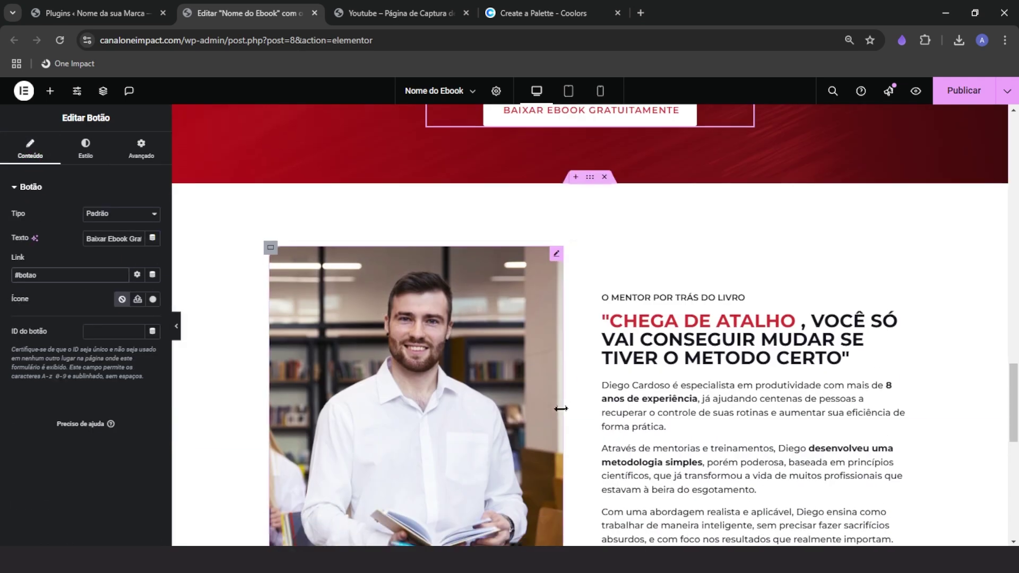
scroll(692, 507, "up", 2)
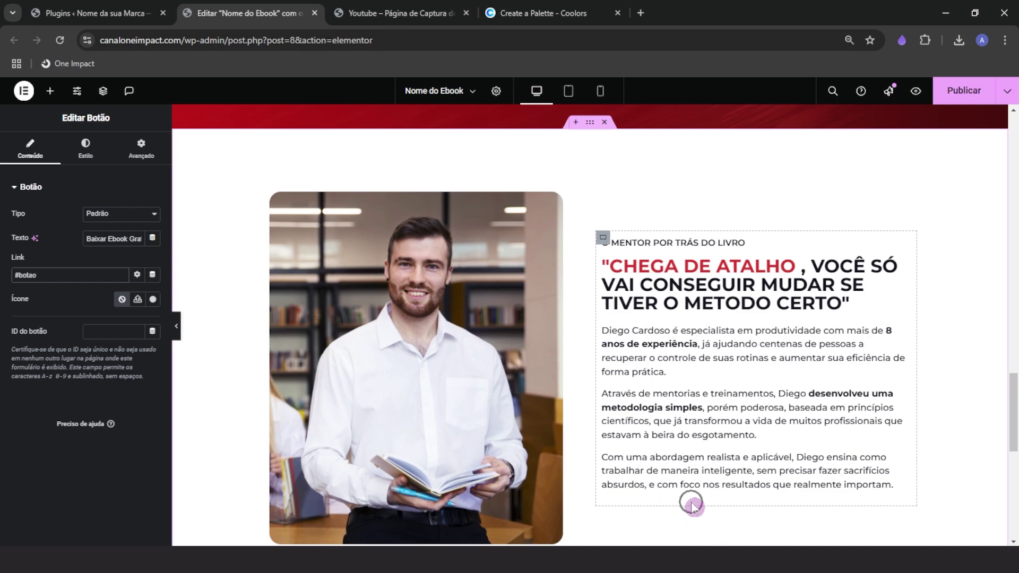
scroll(693, 504, "up", 5)
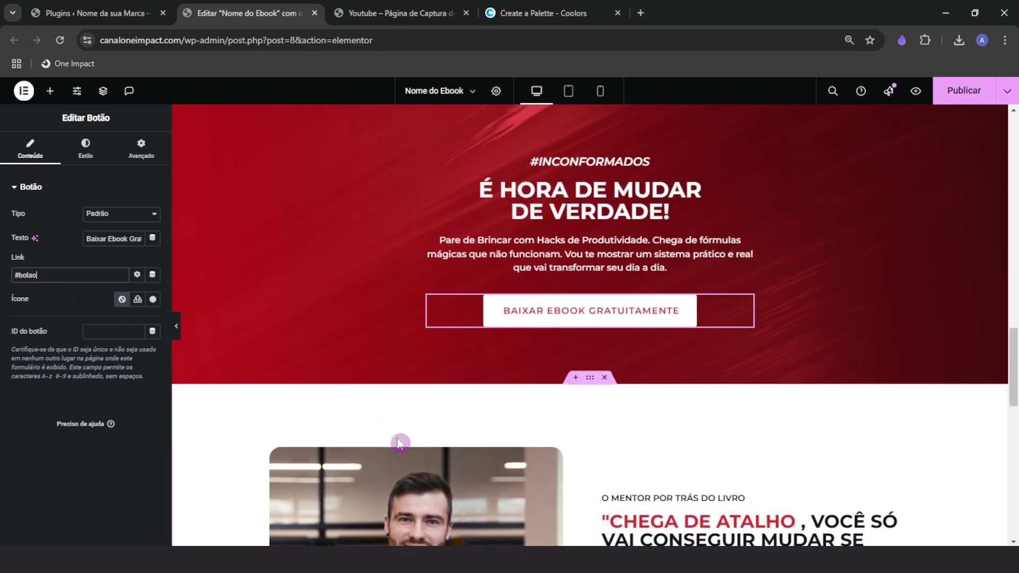
scroll(491, 460, "up", 2)
left_click(544, 445)
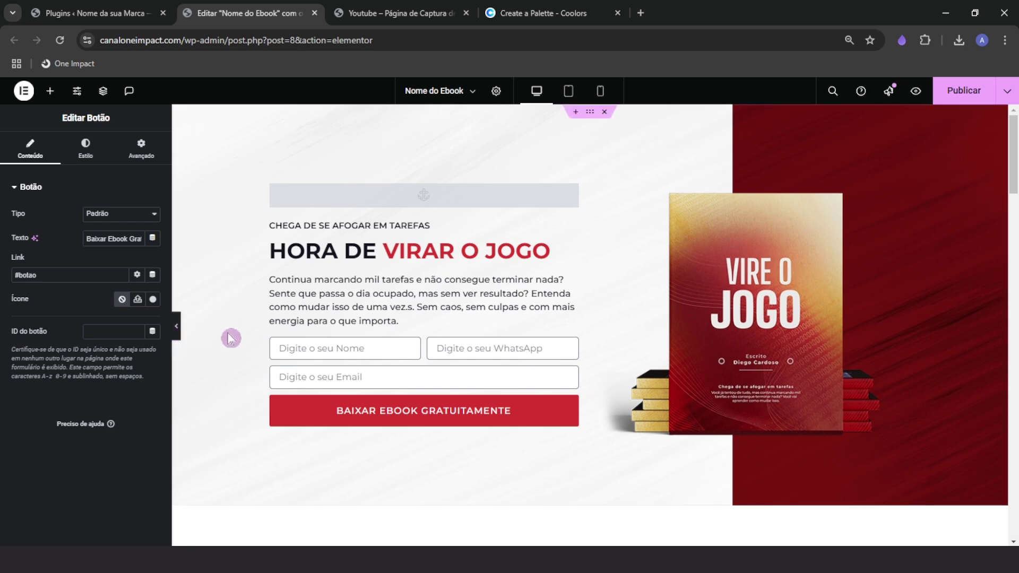
left_click(179, 336)
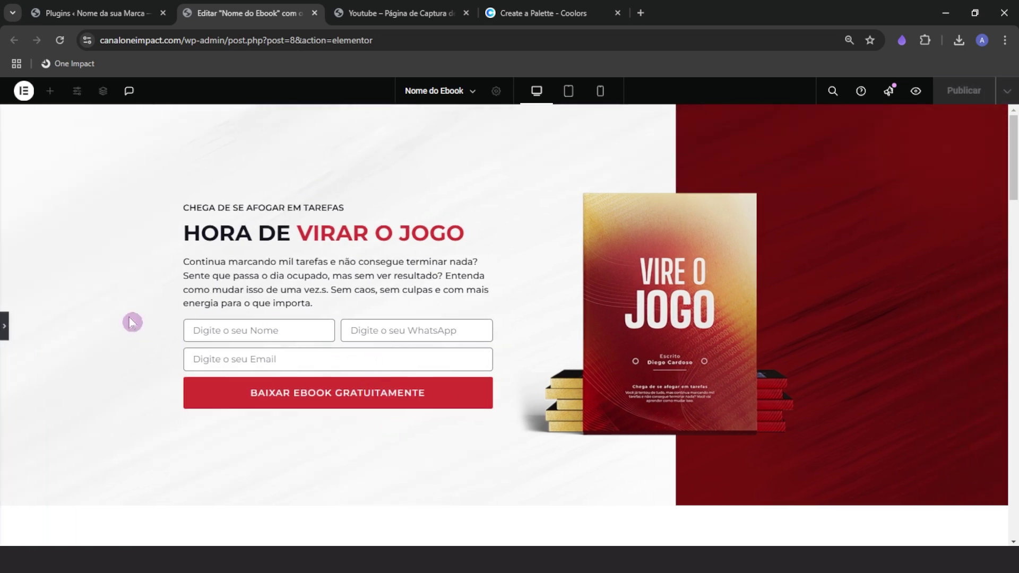
Reopen the Elementor editing panel from the left-edge arrow
left_click(4, 326)
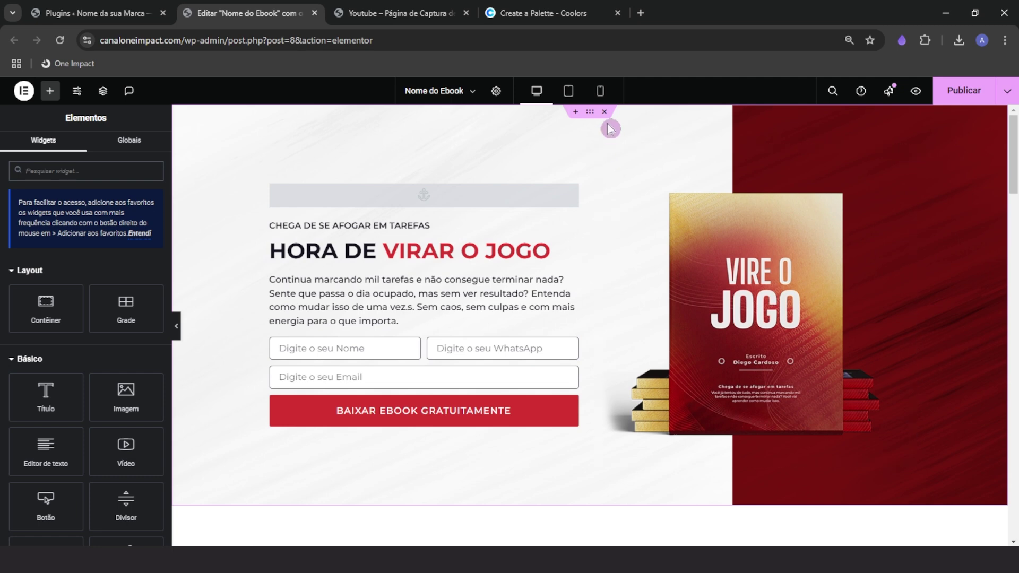
Switch to the mobile preview, widen it slightly, and select the hero form
left_click(600, 92)
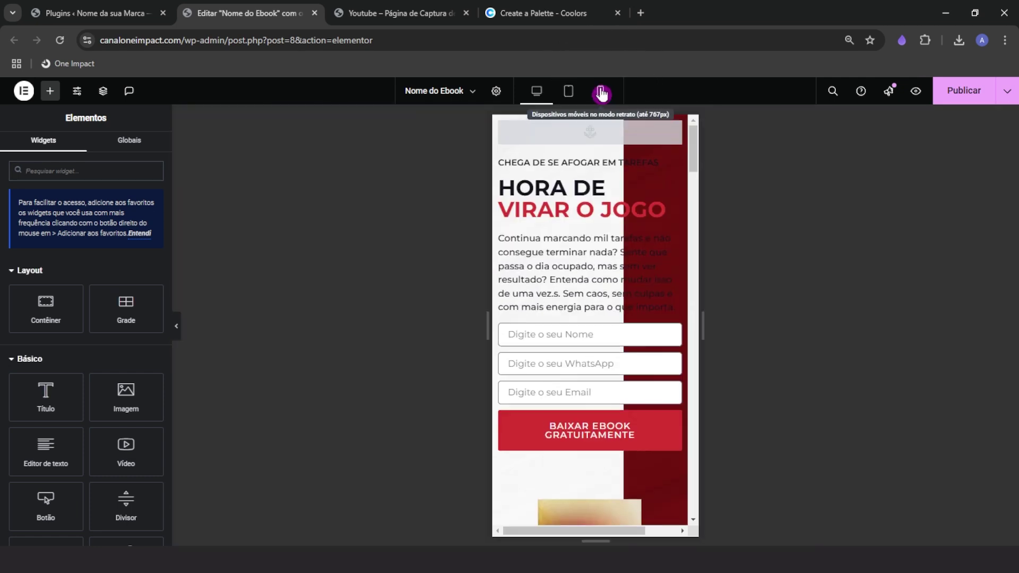
left_click_drag(722, 326, 732, 325)
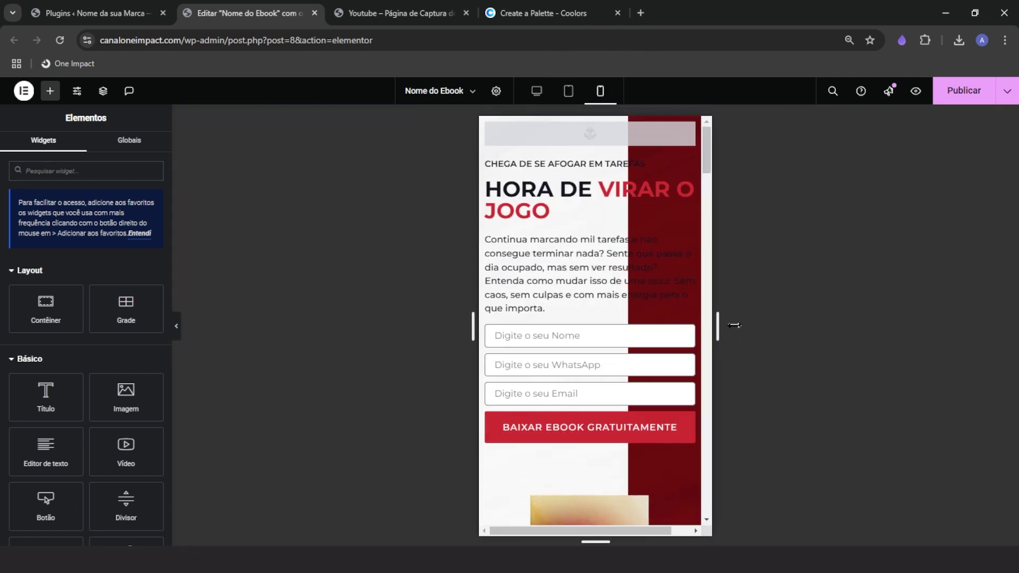
left_click(596, 395)
scroll(596, 395, "down", 2)
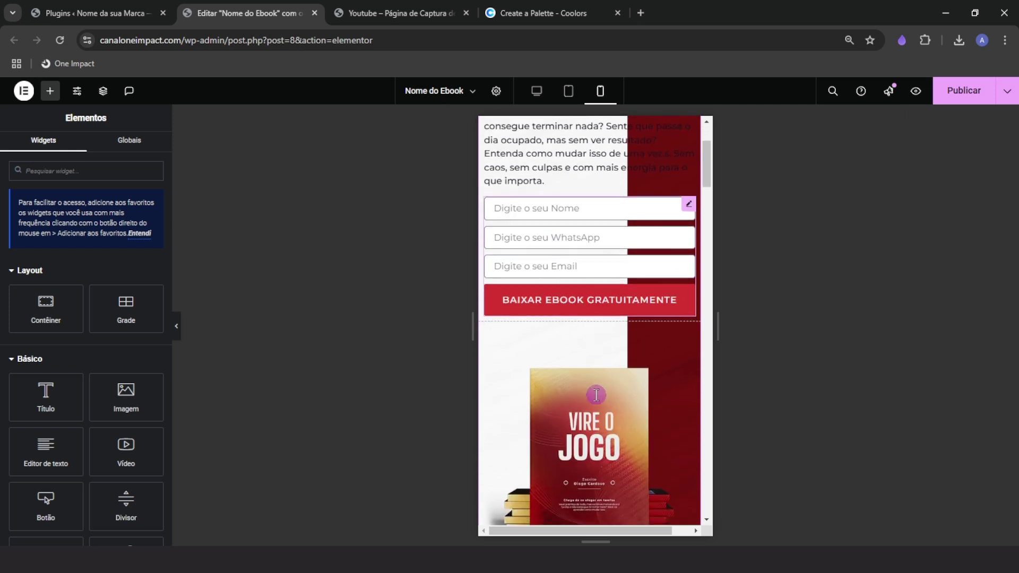
scroll(597, 402, "up", 2)
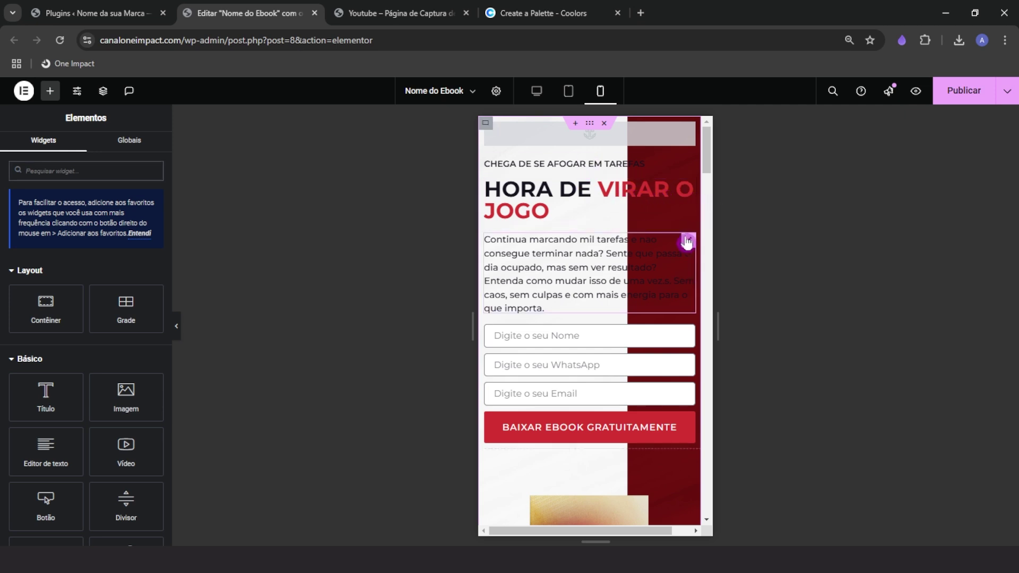
Set the hero container's mobile left and right padding to 20 px
left_click(591, 129)
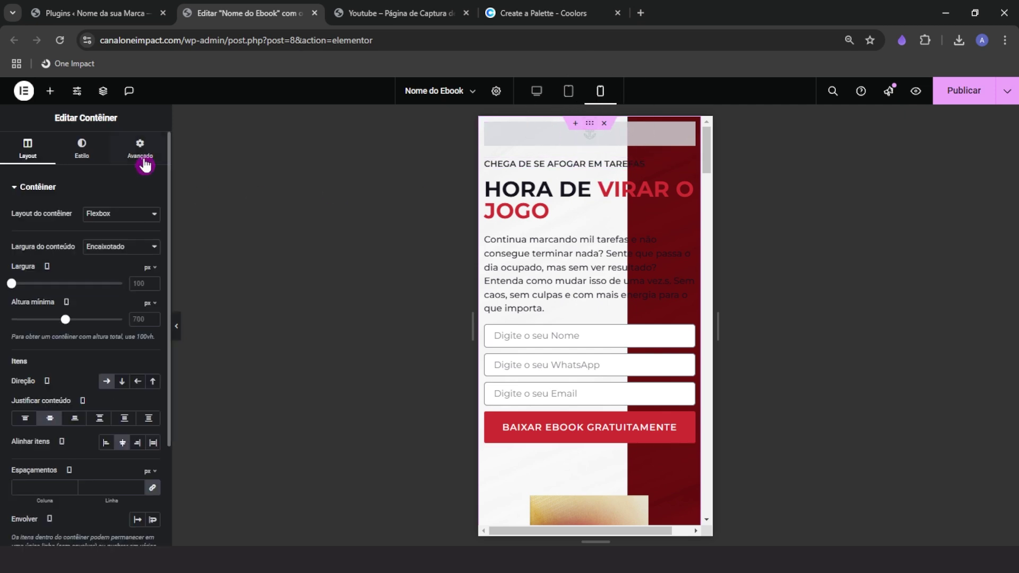
left_click(144, 161)
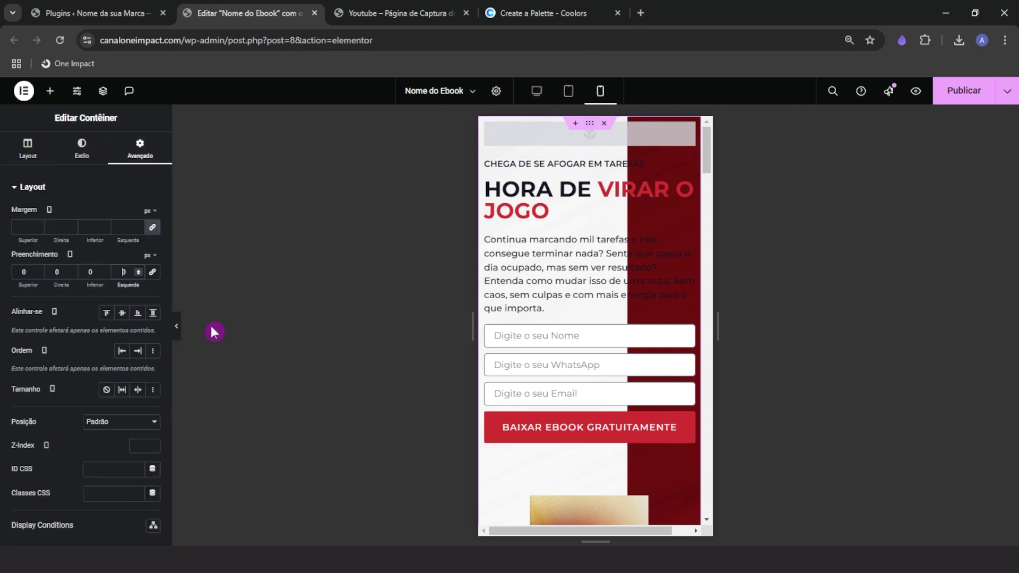
type("20")
left_click(50, 272)
type("2")
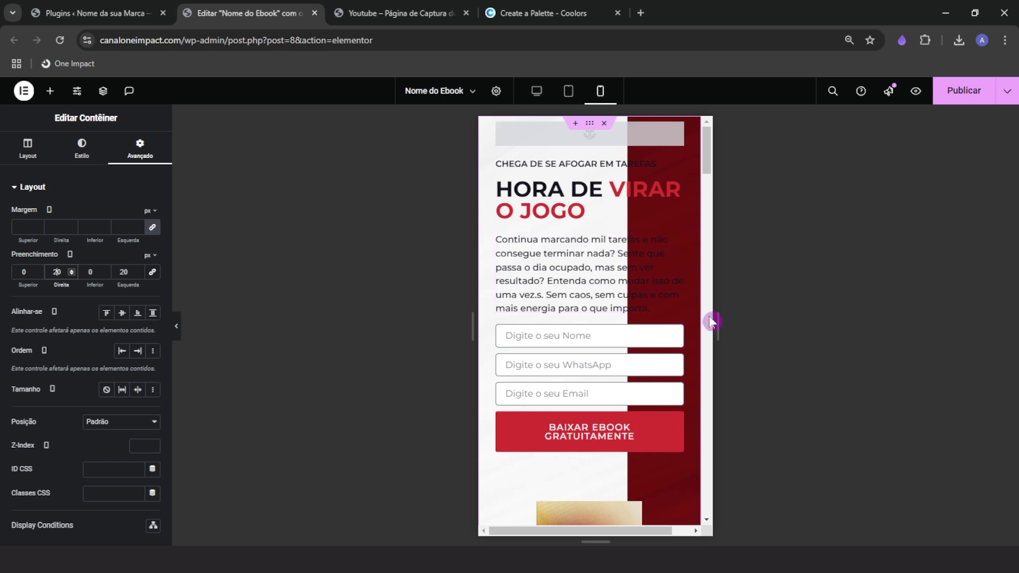
scroll(577, 386, "down", 10)
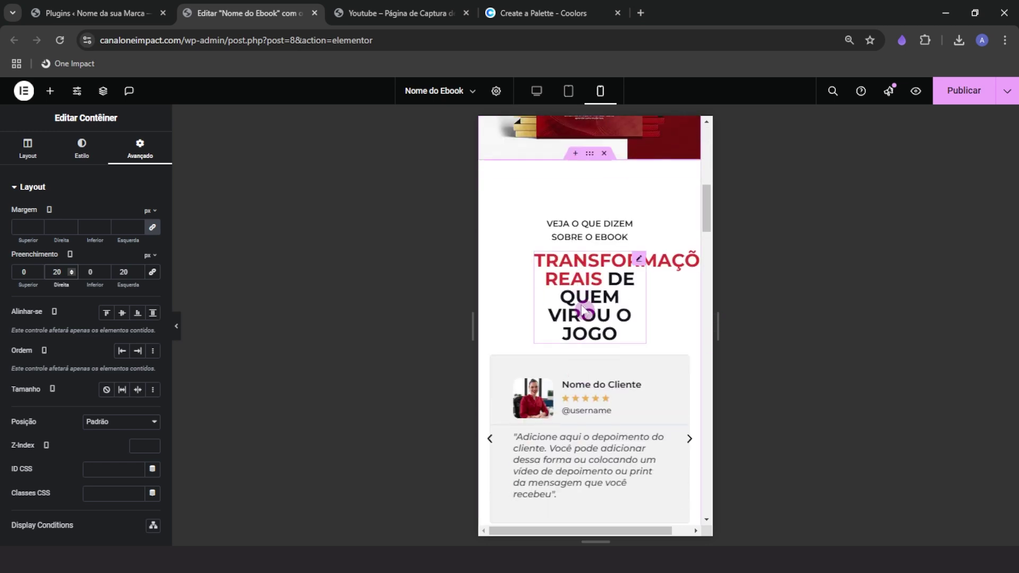
scroll(578, 424, "up", 10)
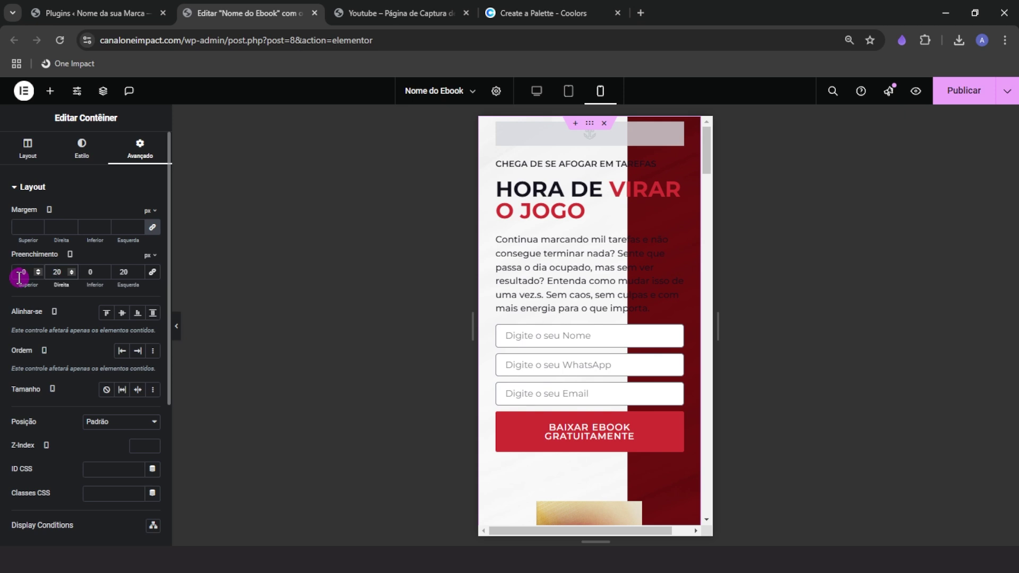
Set the hero container's mobile top and bottom padding to 50 px
type("5")
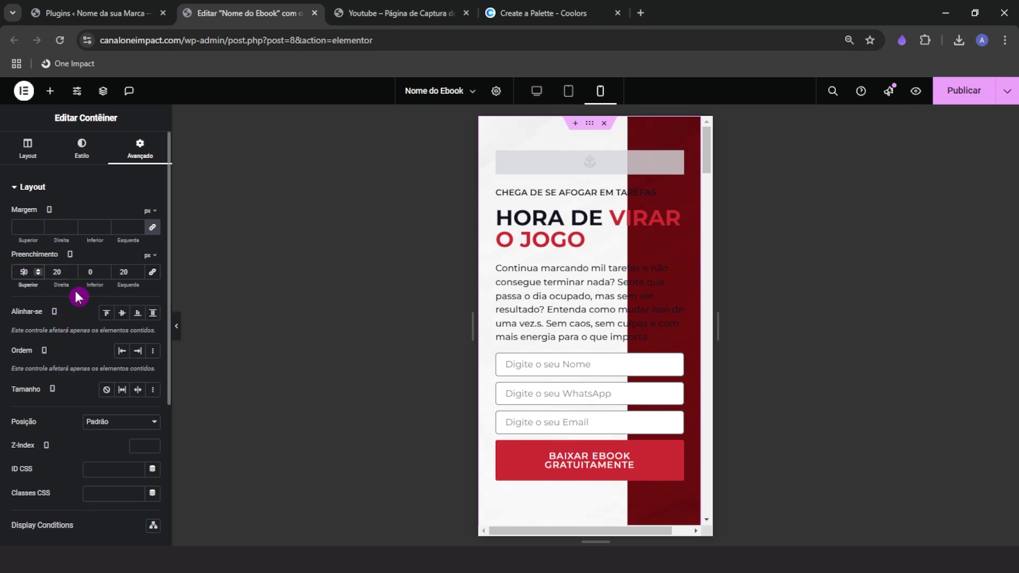
left_click(84, 273)
type("5")
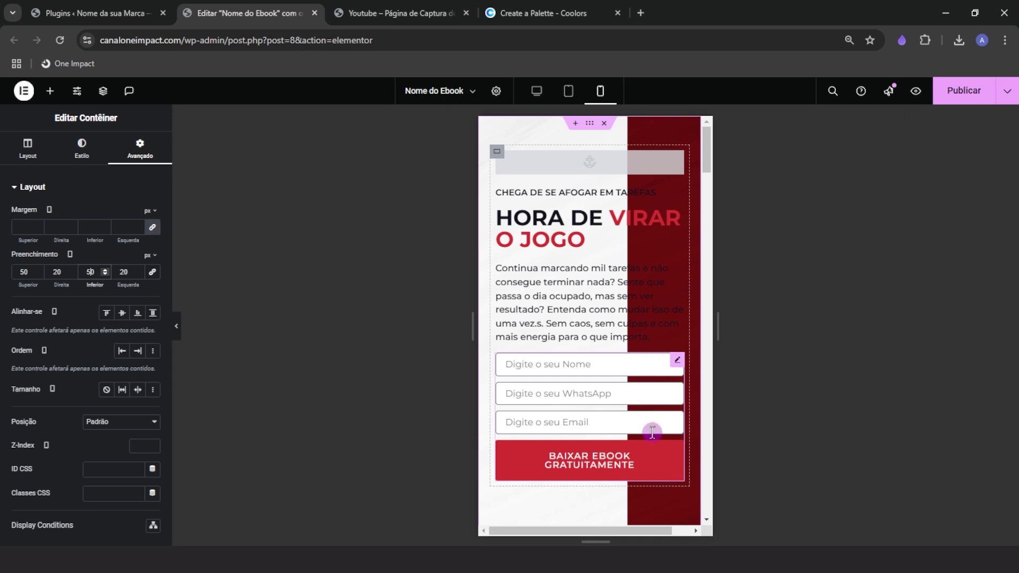
scroll(615, 456, "down", 3)
scroll(618, 456, "up", 3)
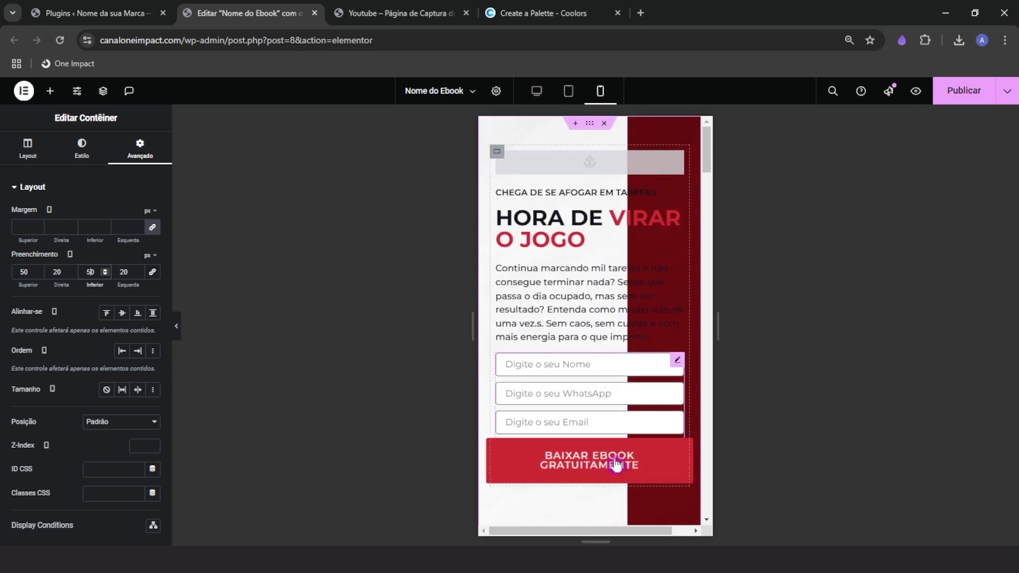
scroll(614, 466, "down", 3)
scroll(587, 372, "up", 1)
scroll(578, 480, "down", 3)
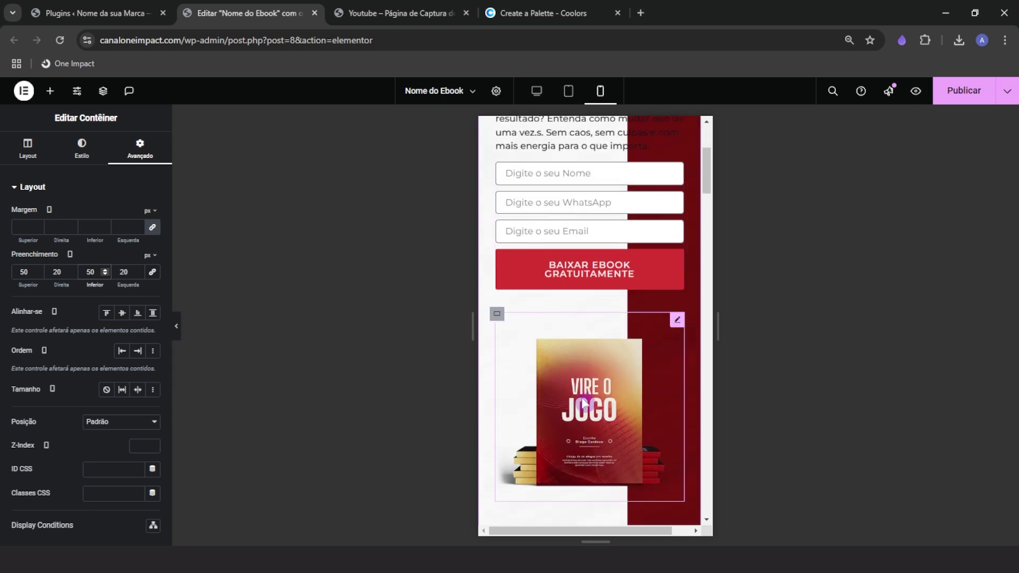
scroll(583, 453, "up", 2)
scroll(584, 452, "down", 1)
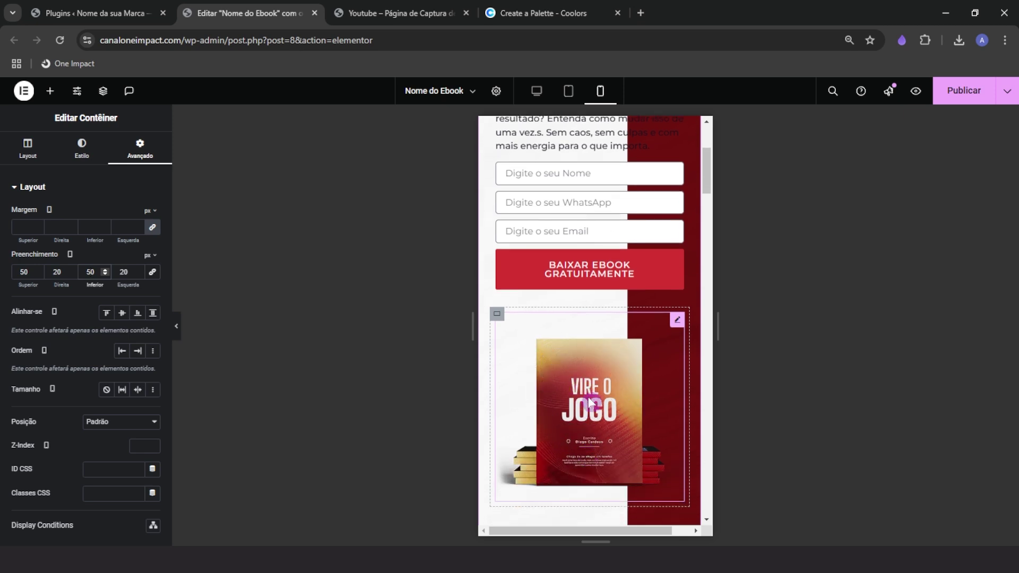
scroll(589, 424, "up", 4)
scroll(588, 429, "down", 3)
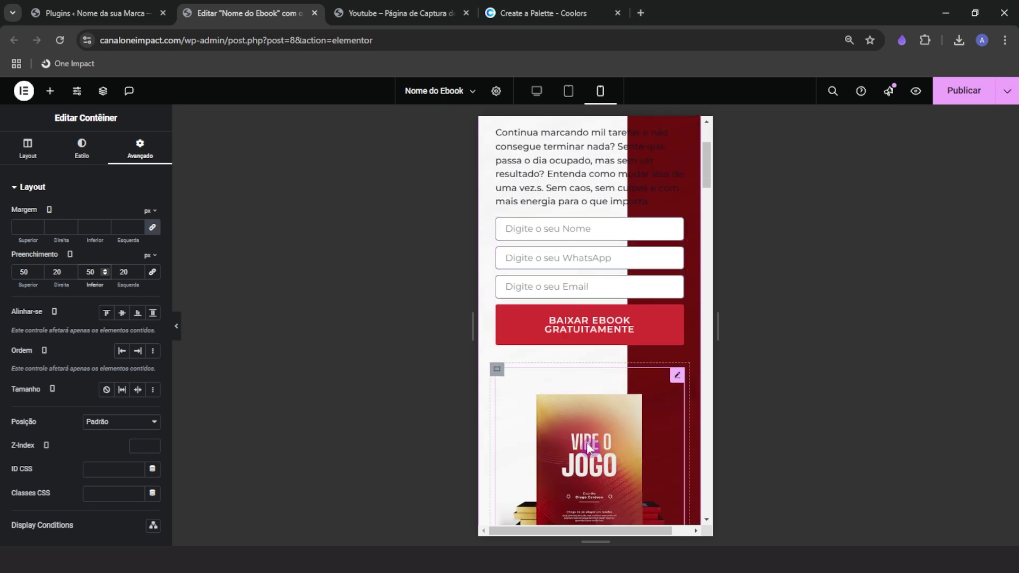
scroll(588, 448, "down", 2)
scroll(575, 425, "up", 4)
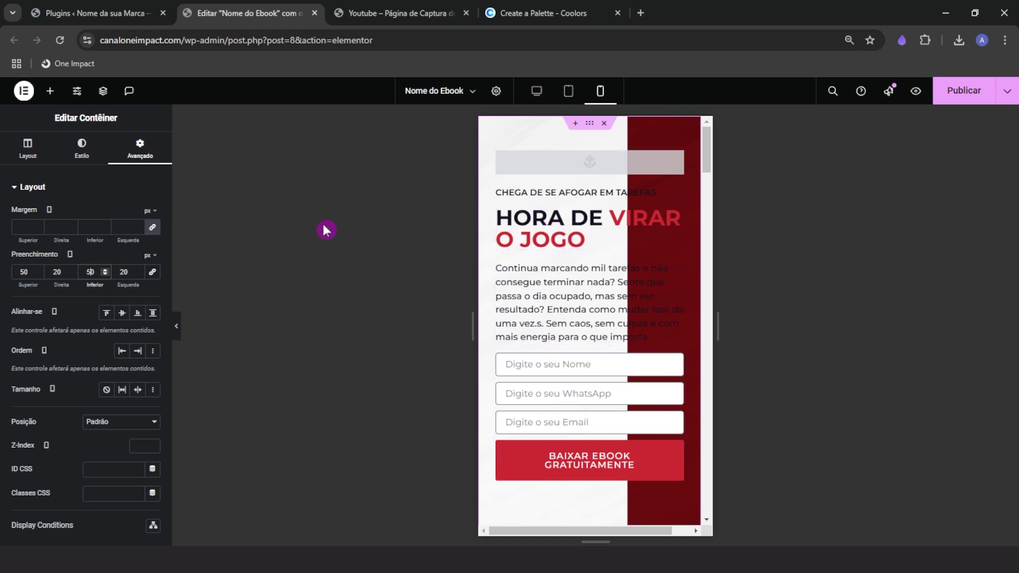
Set the hero container's mobile Direção to Linha - invertida so the ebook cover leads
left_click(24, 158)
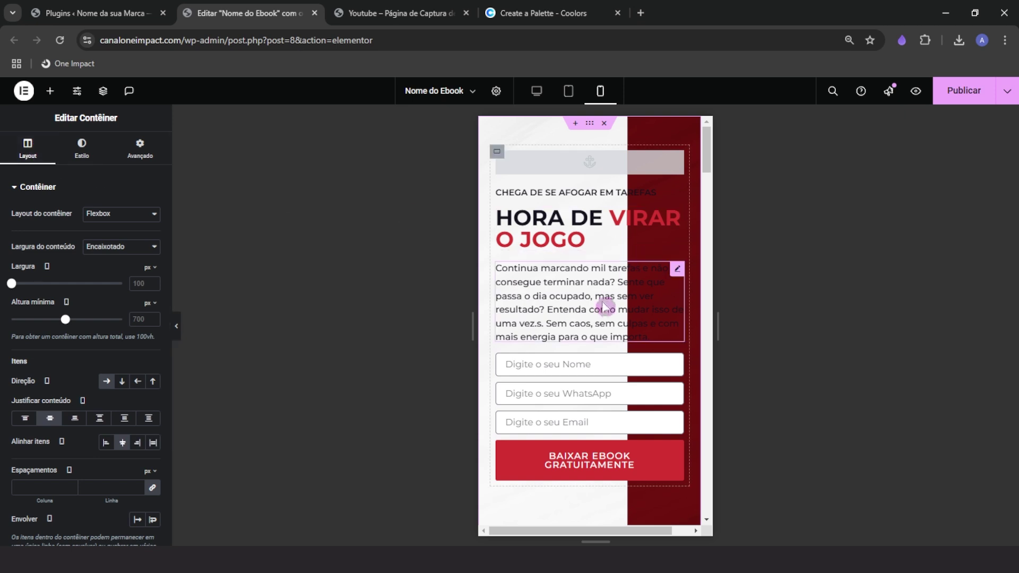
left_click(141, 393)
left_click(109, 386)
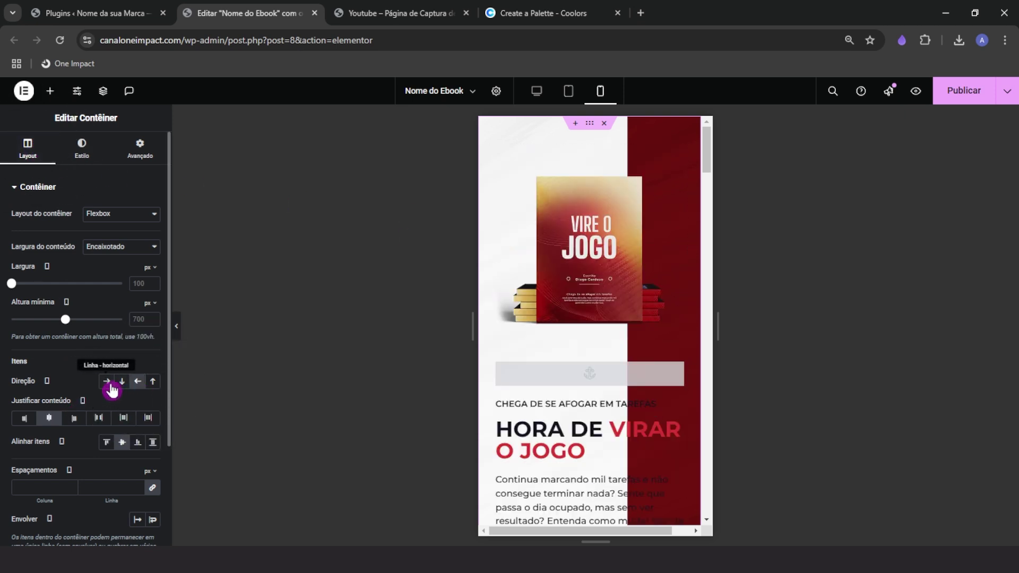
left_click(139, 388)
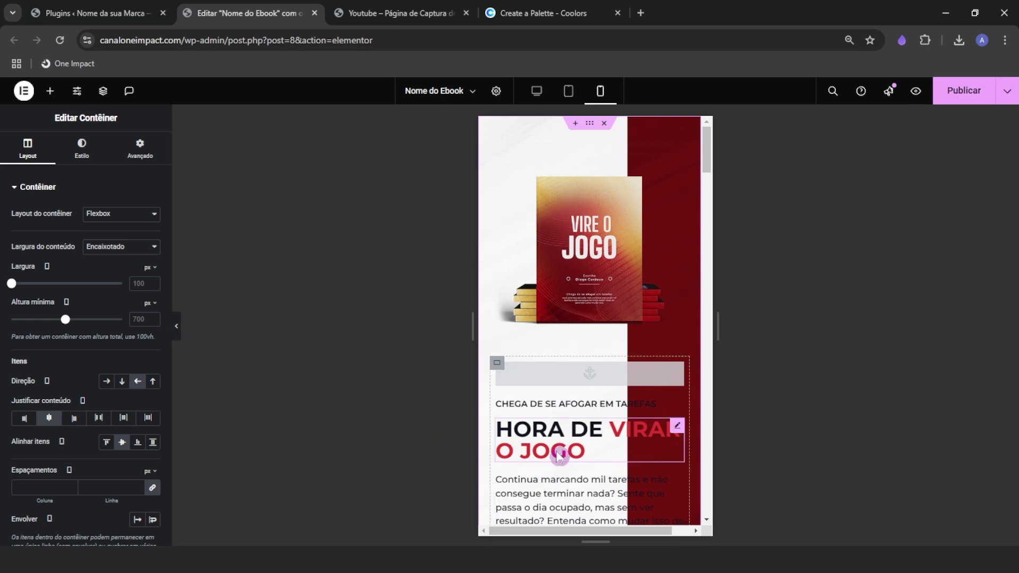
scroll(557, 451, "down", 3)
scroll(552, 441, "up", 3)
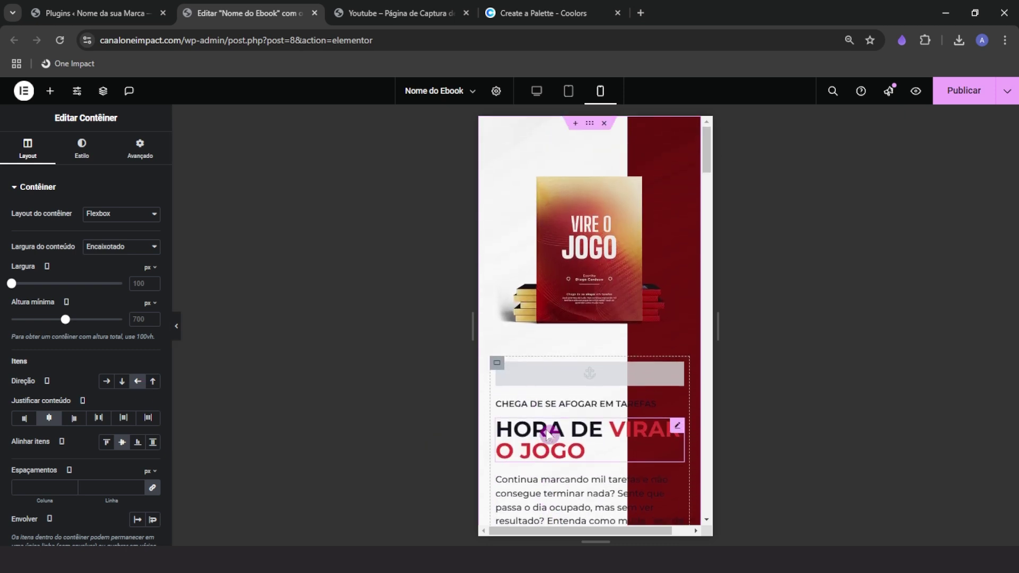
scroll(552, 425, "down", 1)
scroll(576, 260, "up", 1)
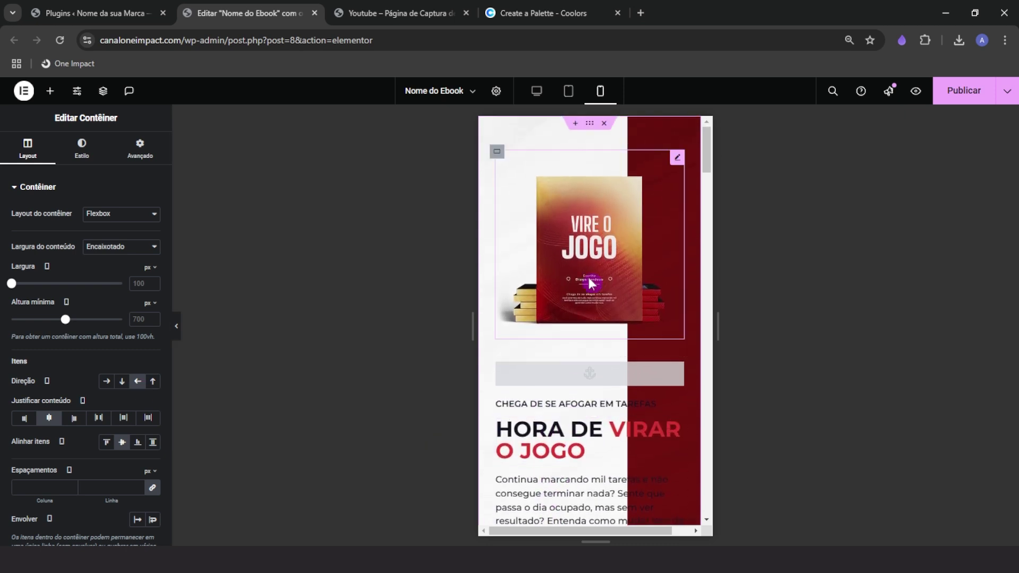
left_click(661, 138)
scroll(642, 345, "down", 3)
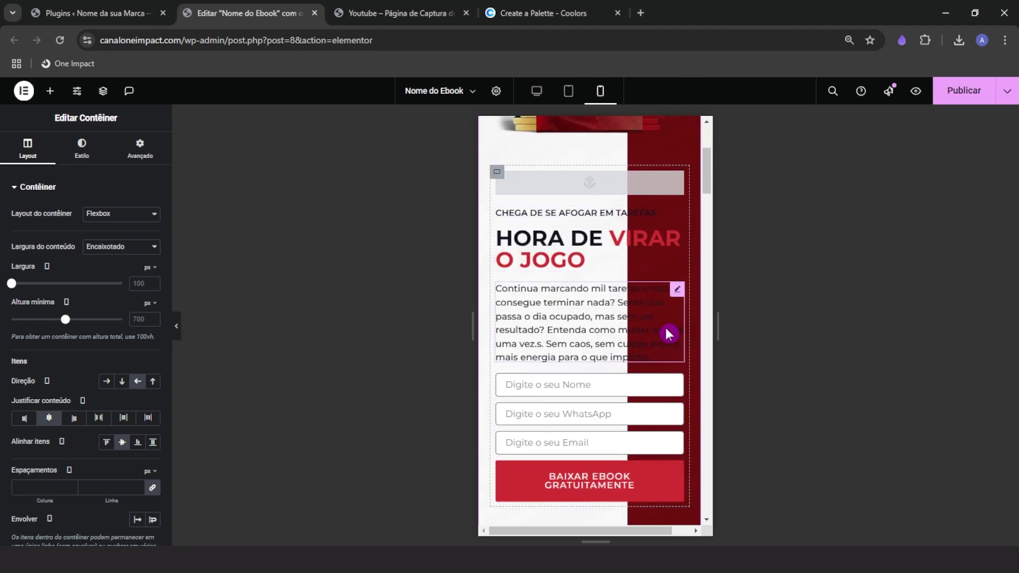
scroll(655, 424, "up", 3)
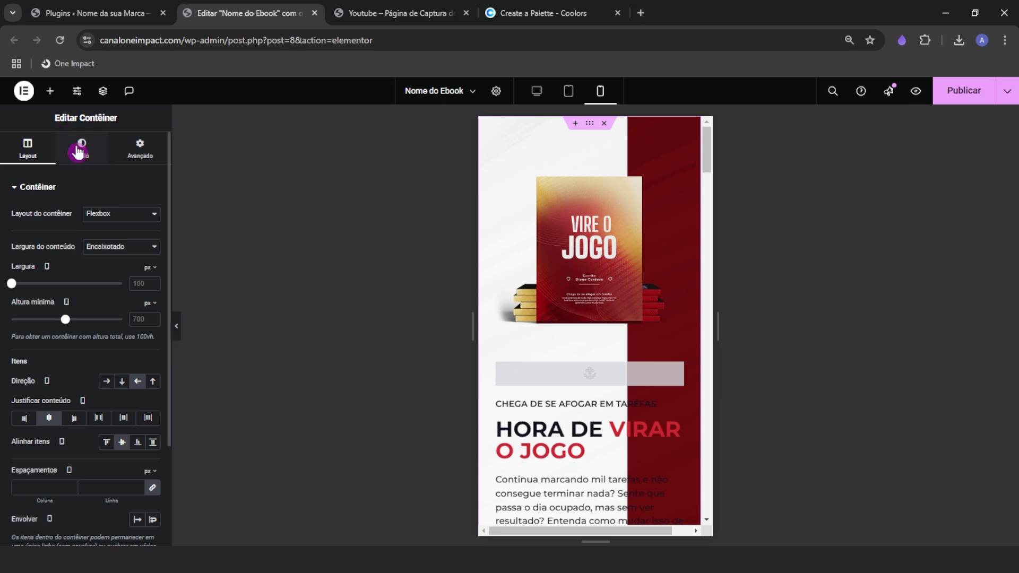
Set the mobile hero gradient to angle 0 with the first stop at 75% and the second at 50%
left_click(77, 151)
left_click(66, 190)
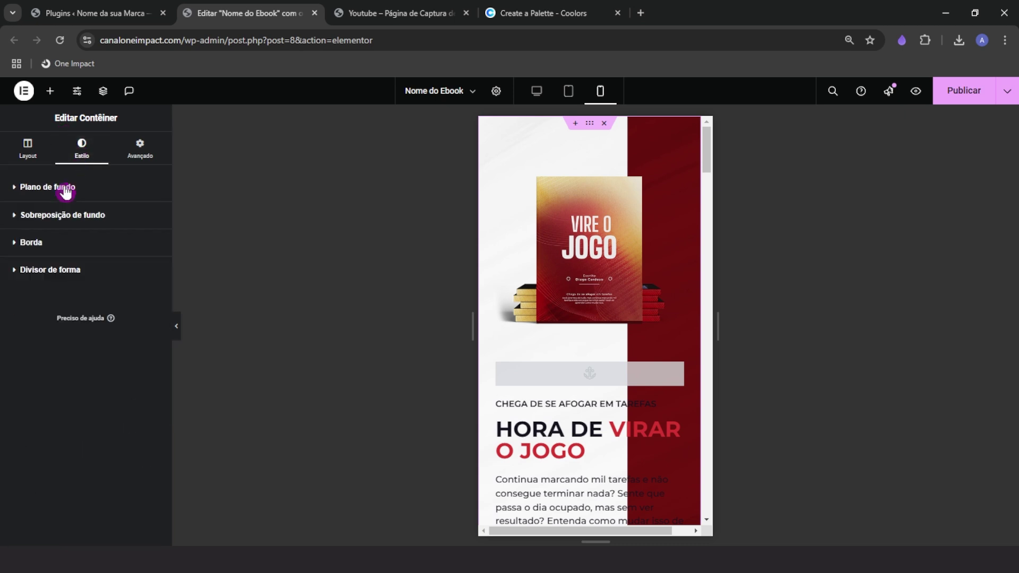
left_click(24, 194)
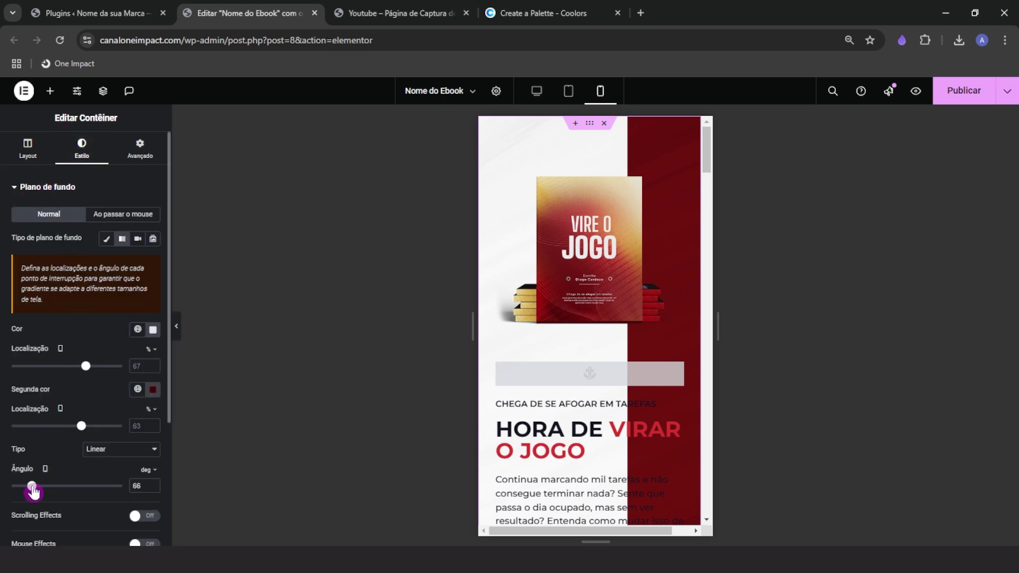
left_click_drag(47, 493, 79, 490)
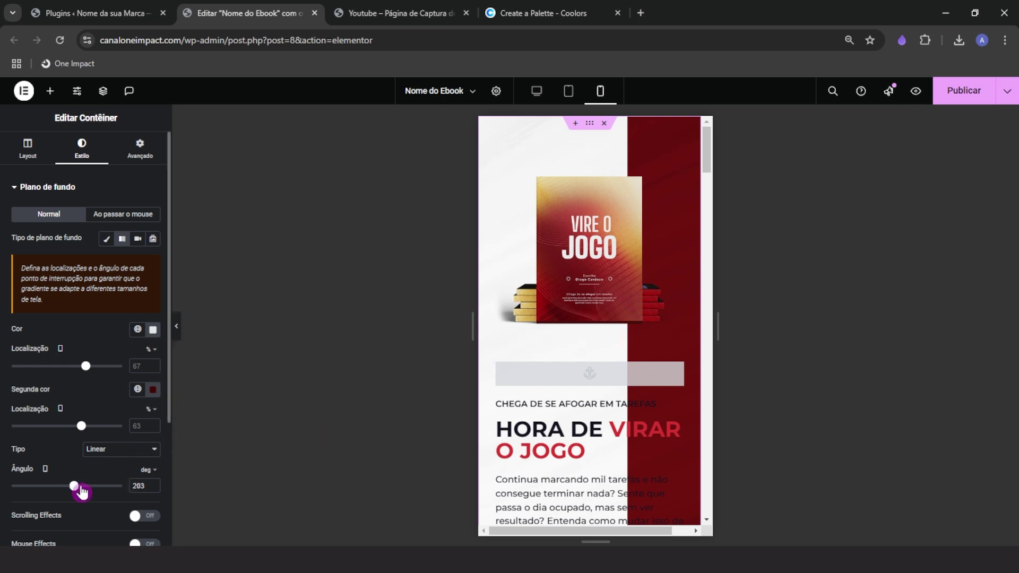
double_click(139, 486)
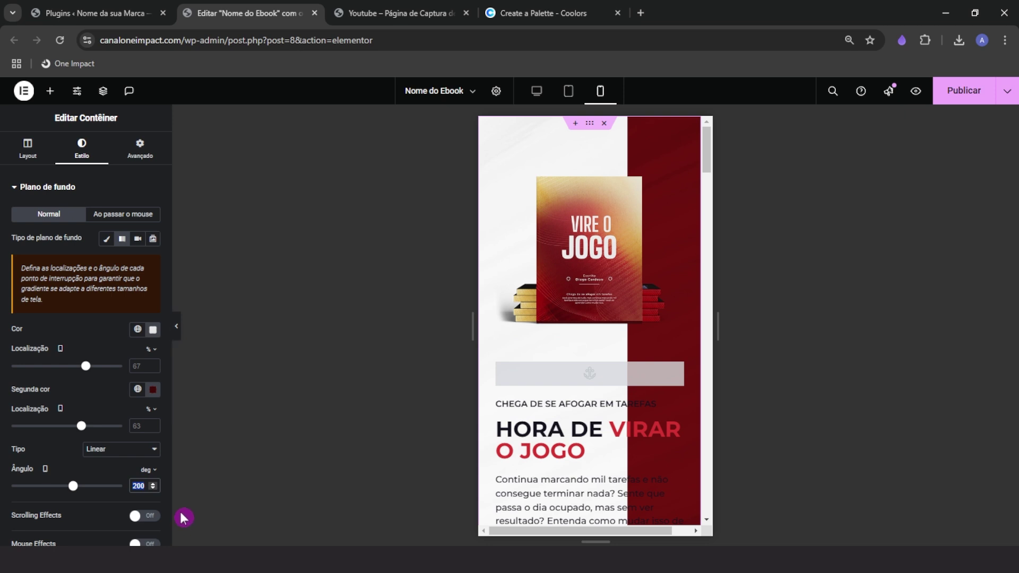
type("0")
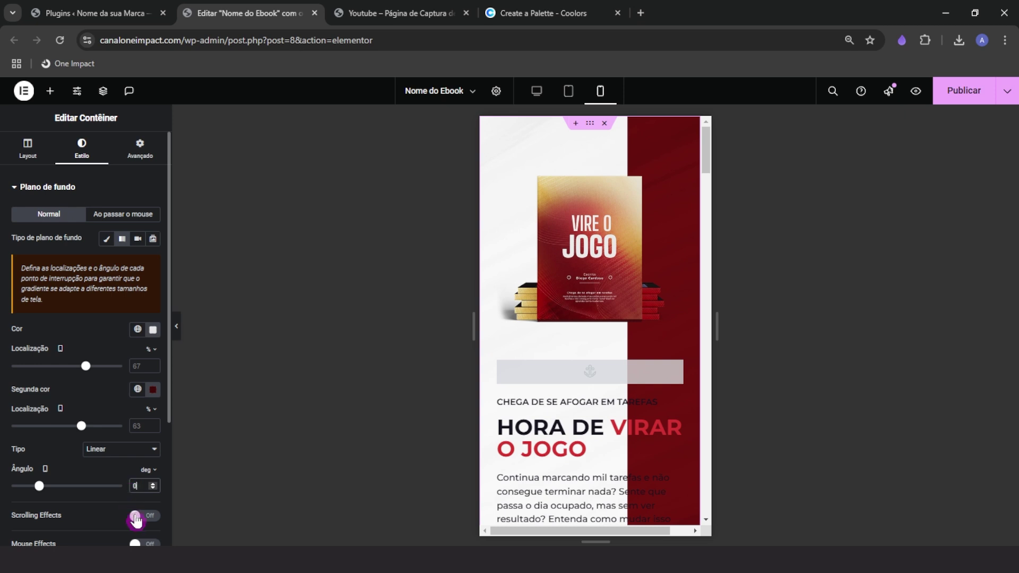
type("50")
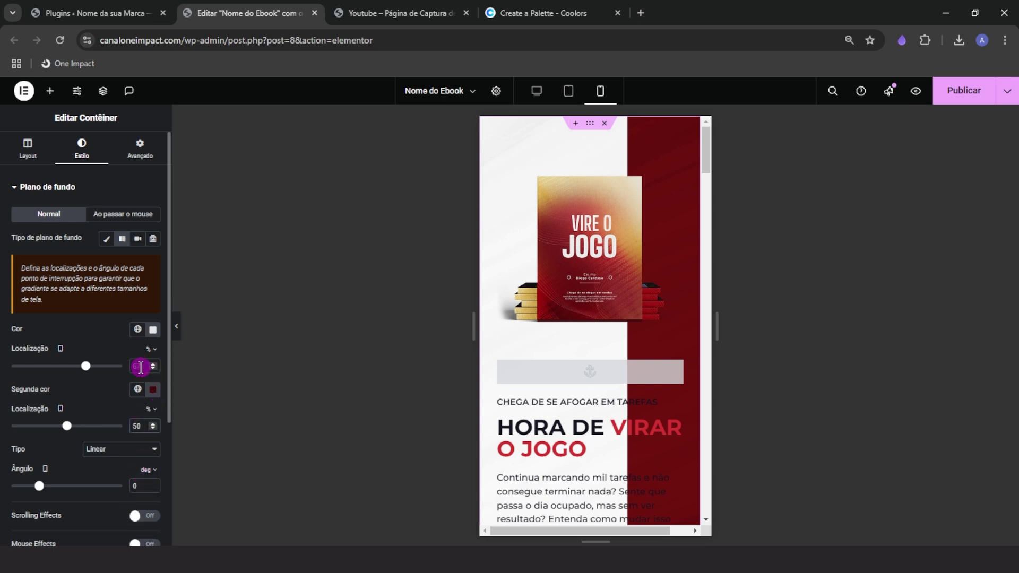
type("70")
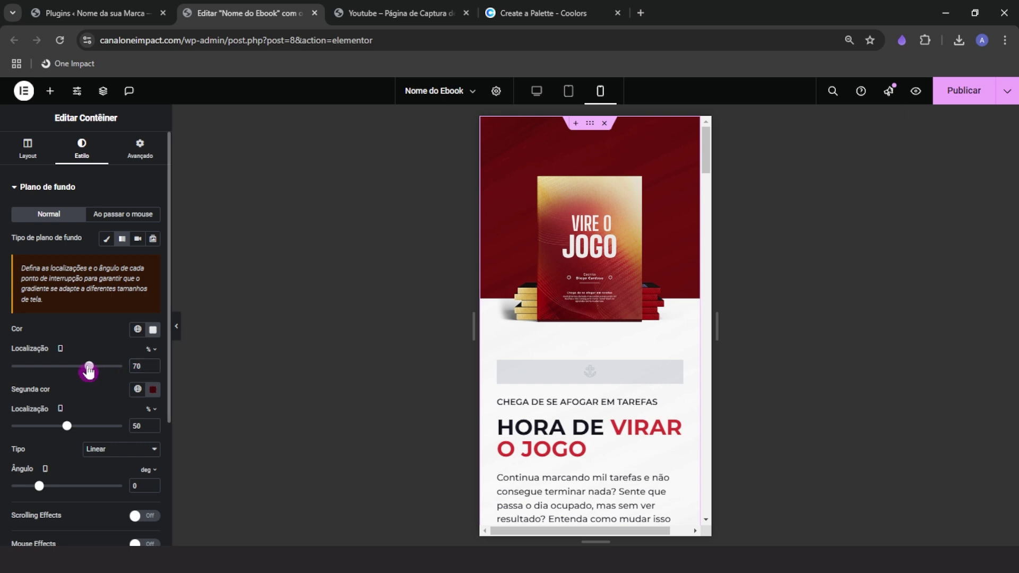
left_click_drag(89, 368, 96, 368)
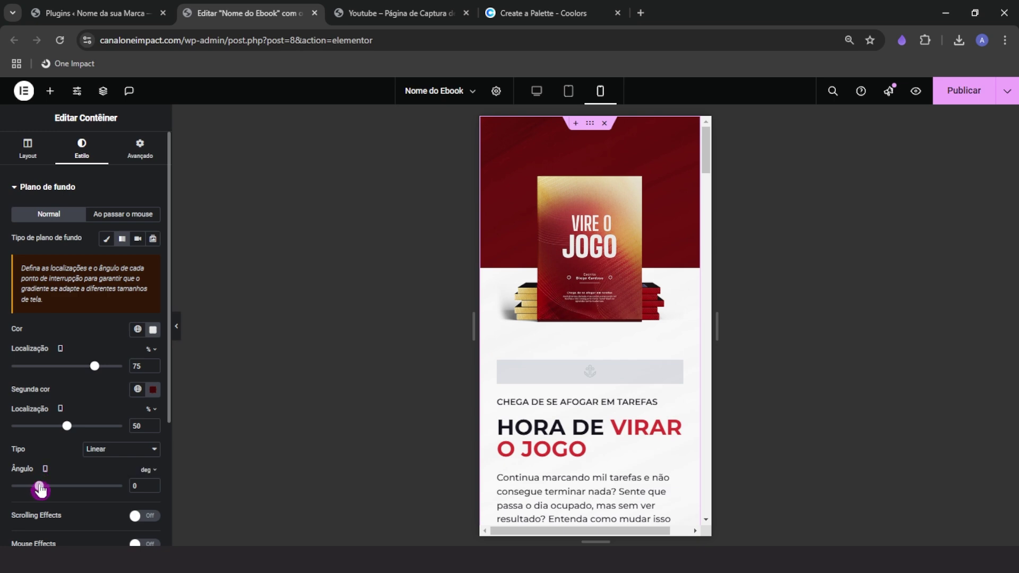
left_click_drag(39, 485, 12, 487)
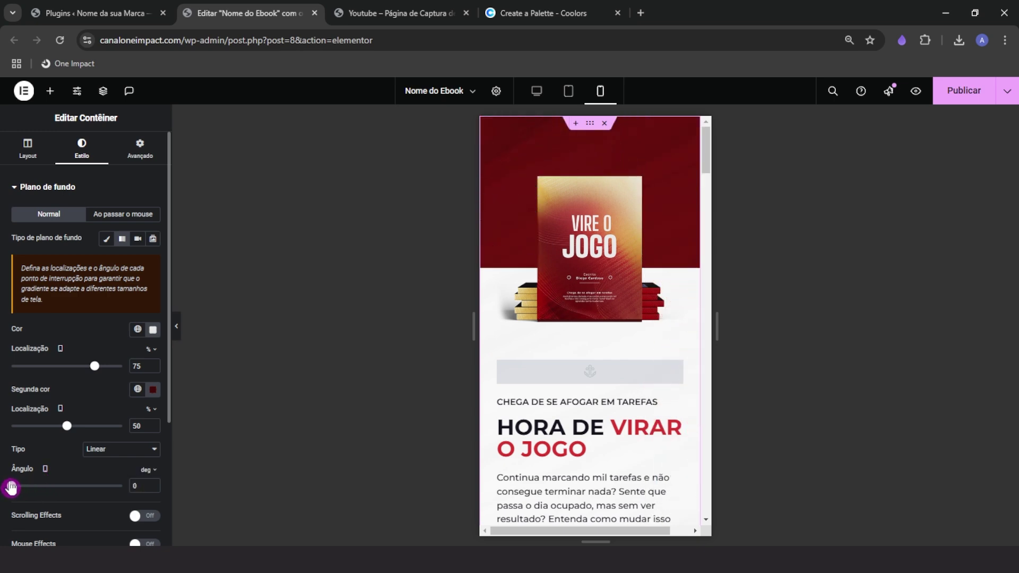
Compare the red-and-white hero in desktop and mobile previews, widening and scrolling the phone view
left_click(536, 90)
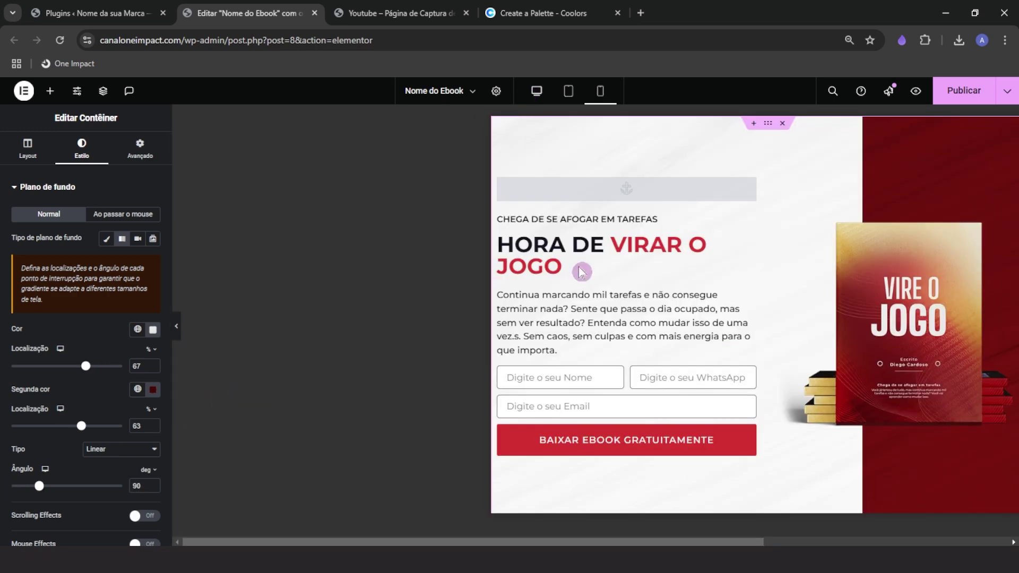
left_click(600, 91)
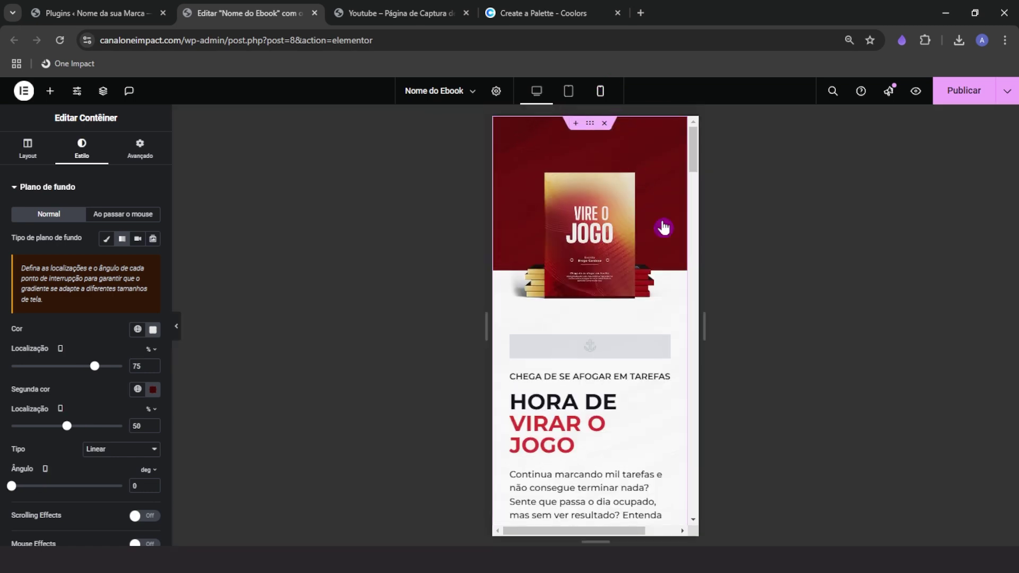
left_click_drag(704, 326, 747, 326)
scroll(605, 387, "down", 2)
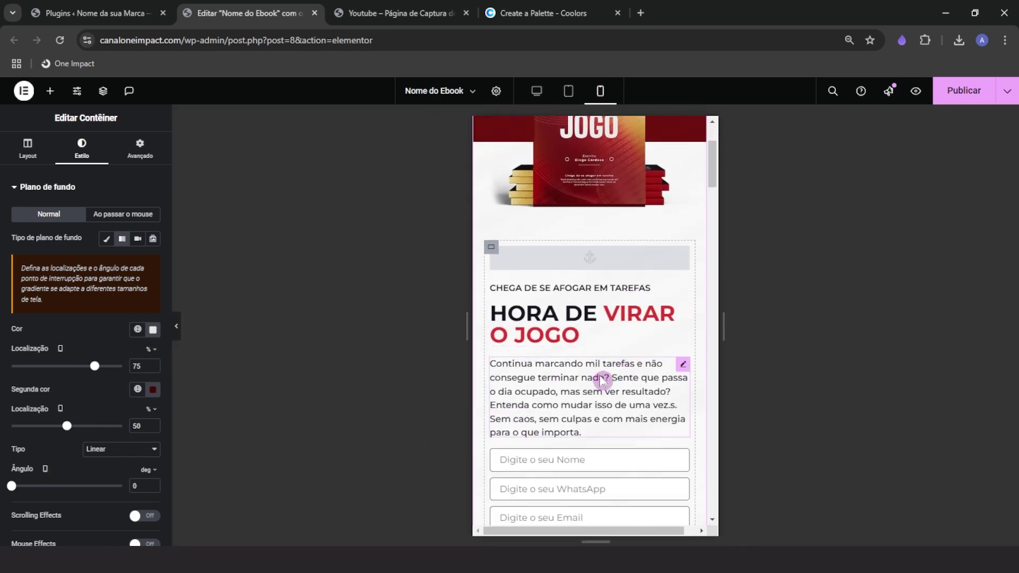
scroll(625, 423, "up", 2)
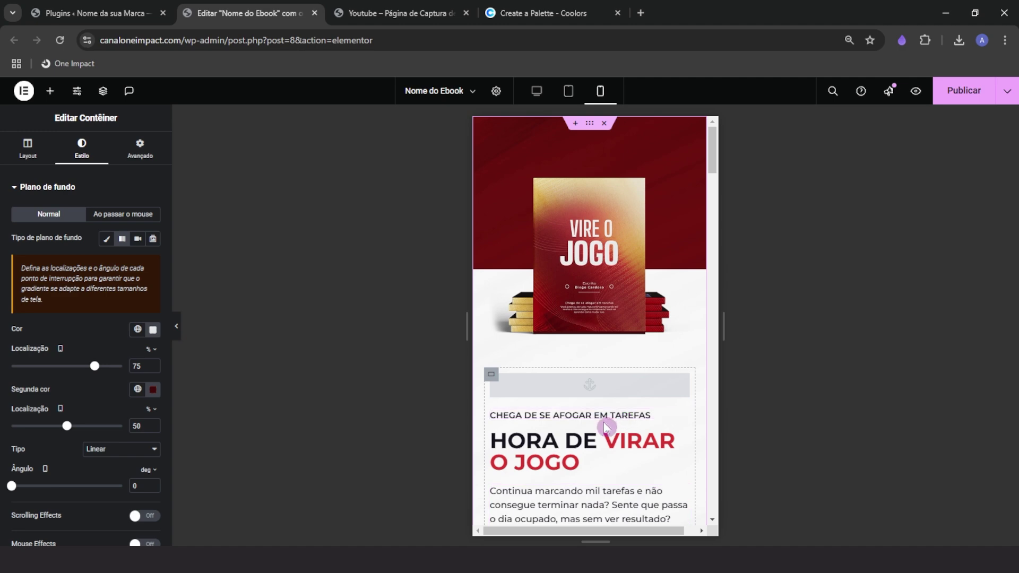
scroll(606, 426, "down", 1)
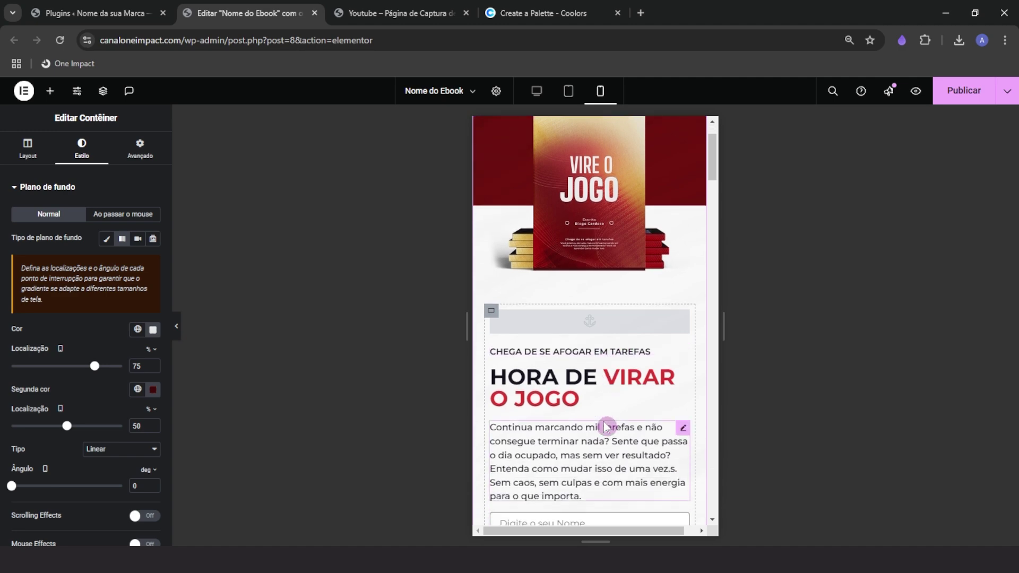
left_click_drag(711, 147, 711, 171)
Centre the CHEGA DE SE AFOGAR EM TAREFAS tagline and the HORA DE VIRAR O JOGO heading on mobile
left_click(574, 293)
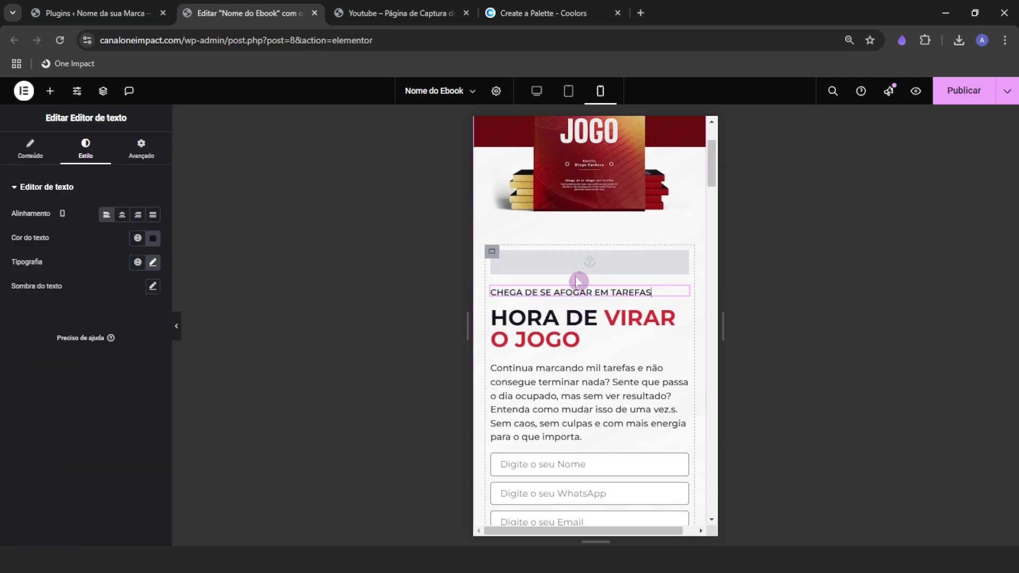
left_click(122, 214)
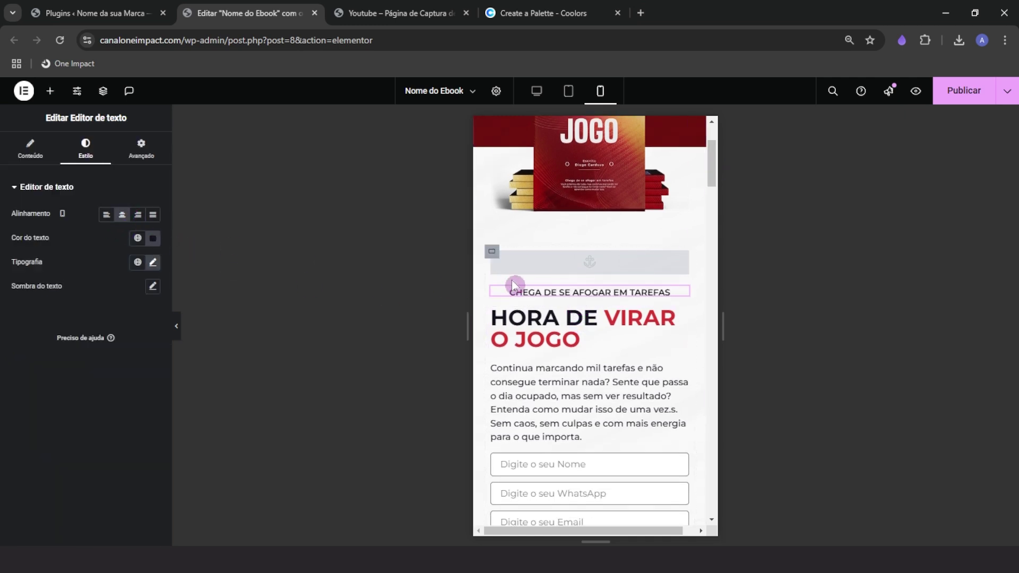
left_click(526, 318)
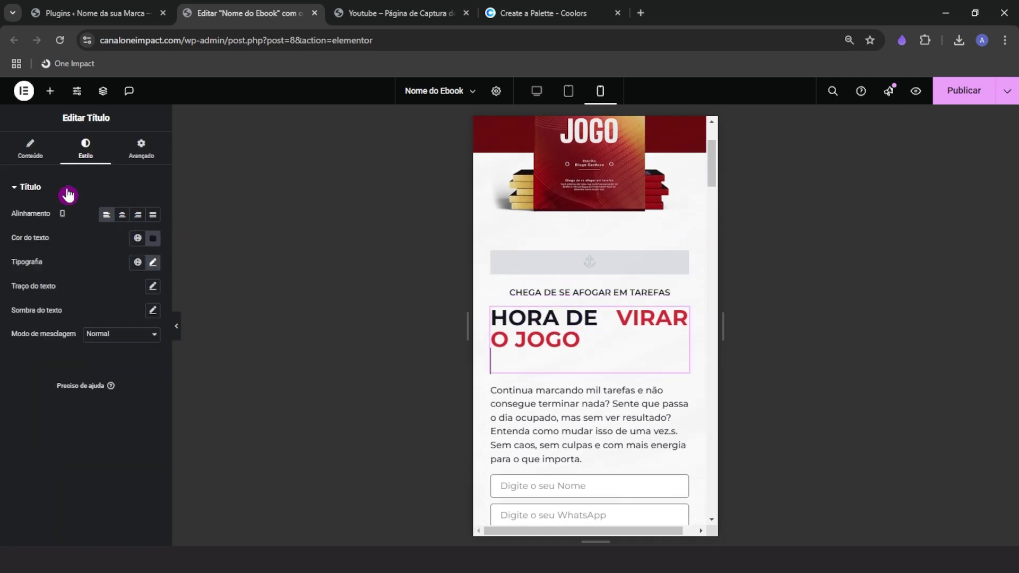
left_click(124, 218)
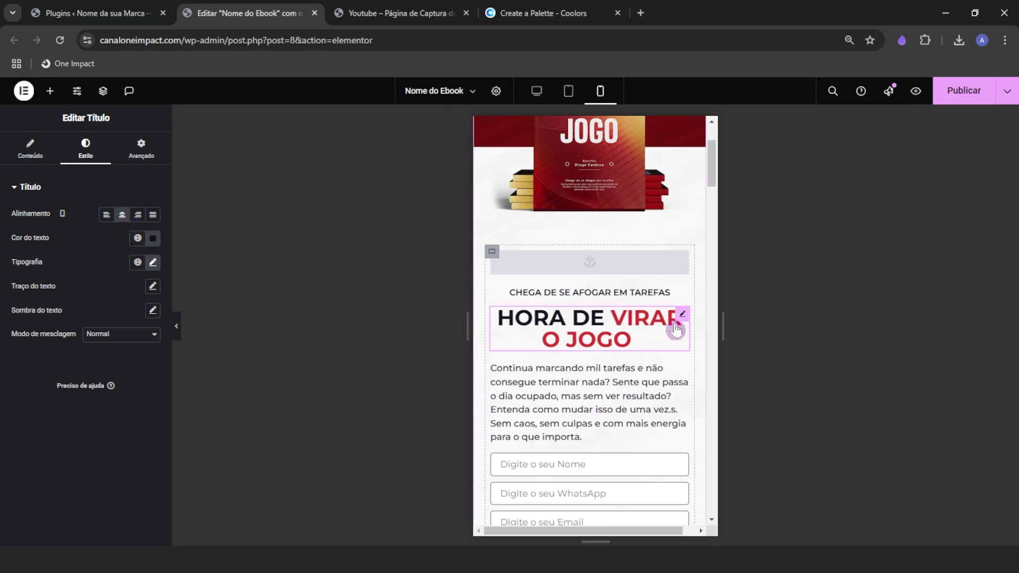
Keep the HORA DE VIRAR O JOGO heading's mobile font size at 38 px after trying smaller values
left_click(153, 262)
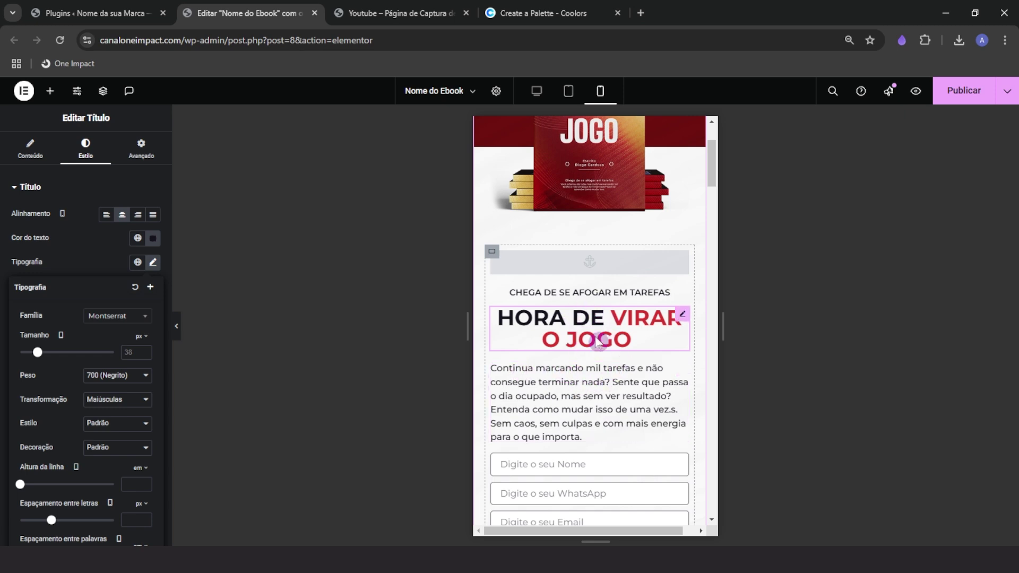
scroll(578, 422, "up", 1)
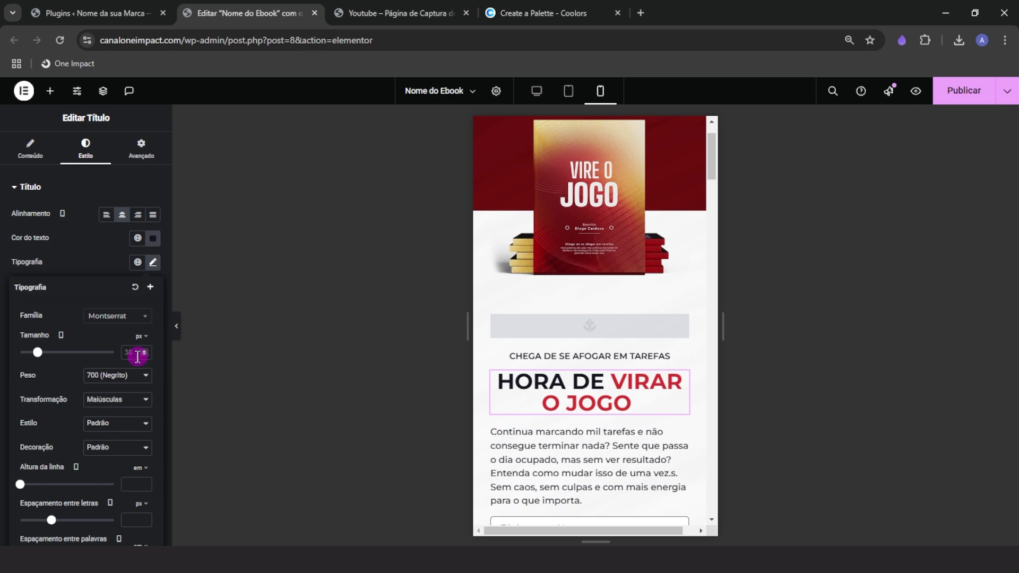
type("32")
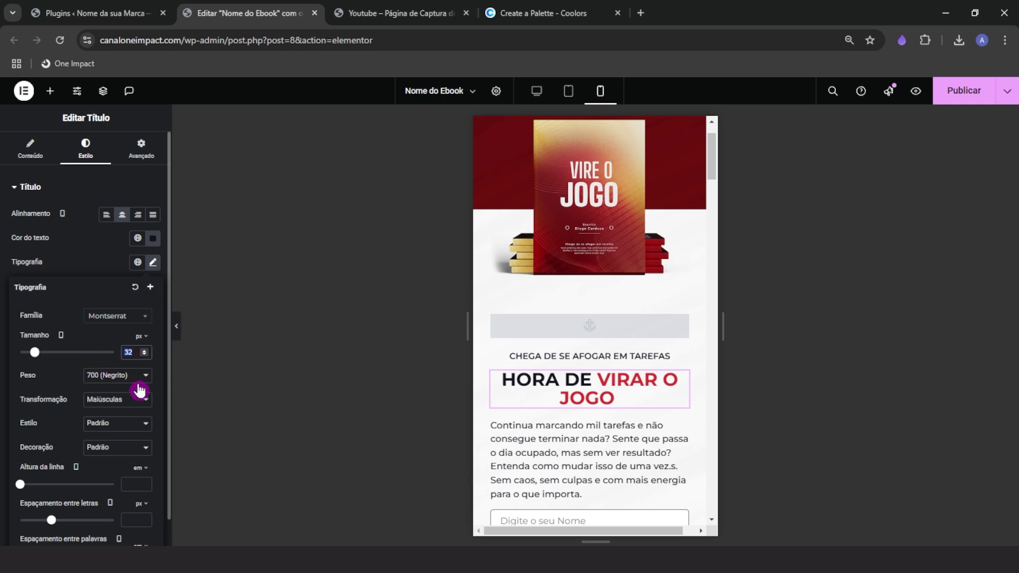
type("2")
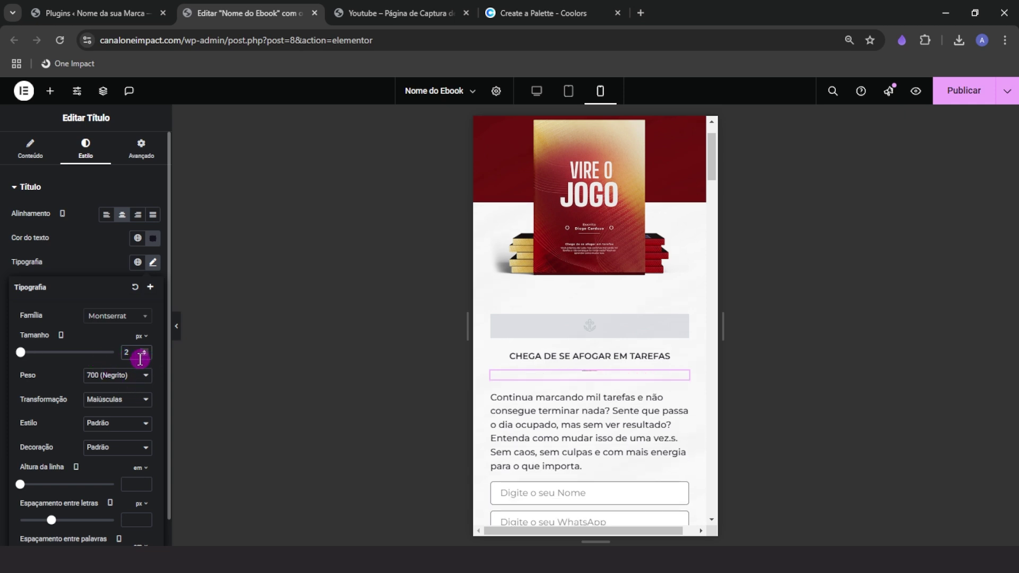
type("32")
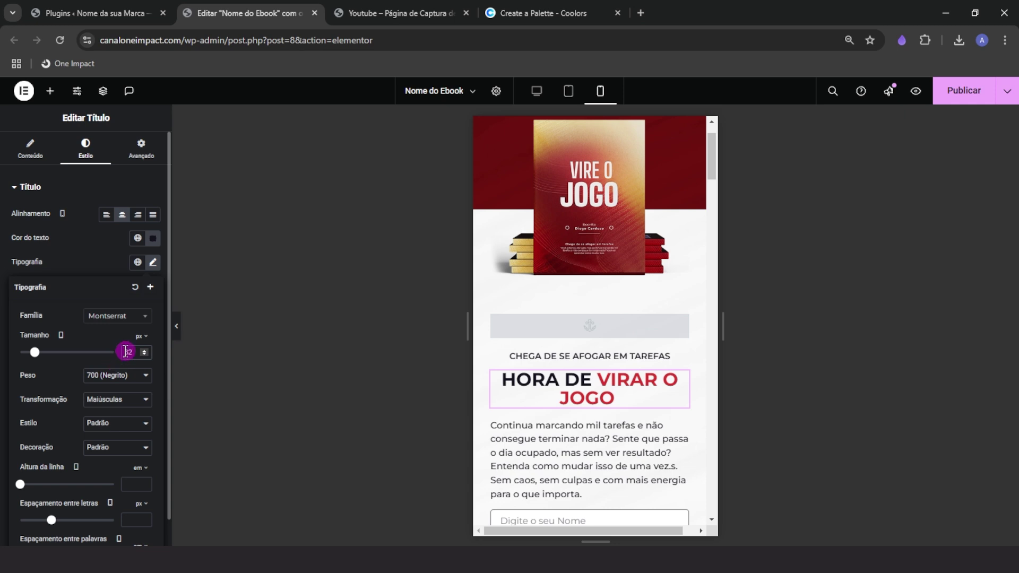
left_click(142, 350)
left_click(142, 350)
left_click(142, 350)
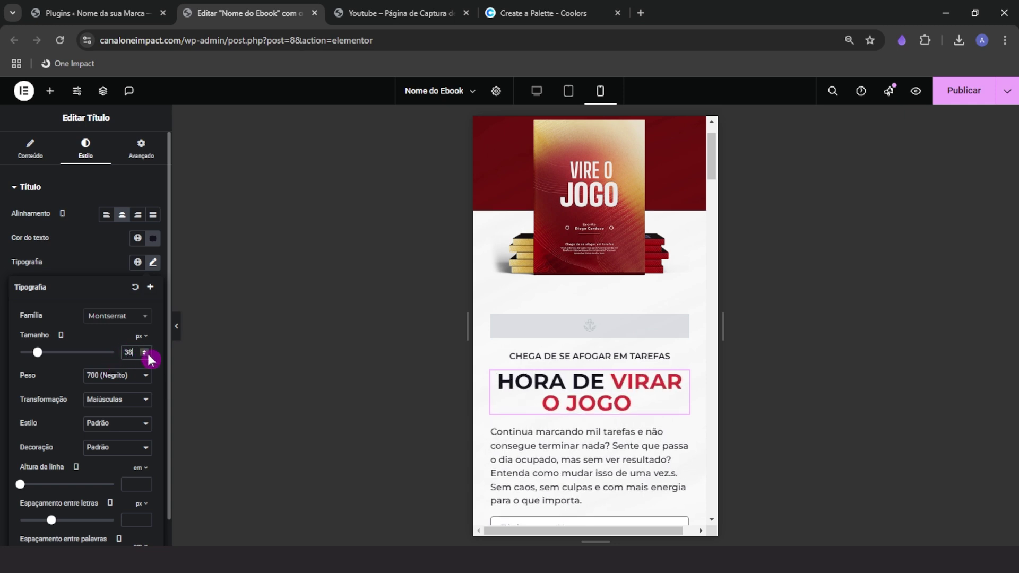
left_click_drag(719, 326, 723, 325)
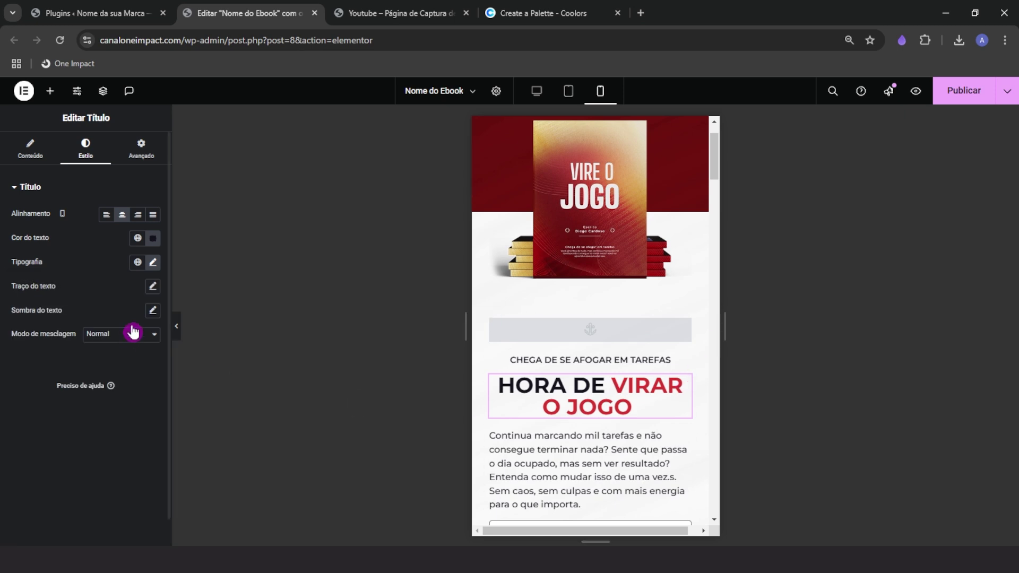
left_click(153, 262)
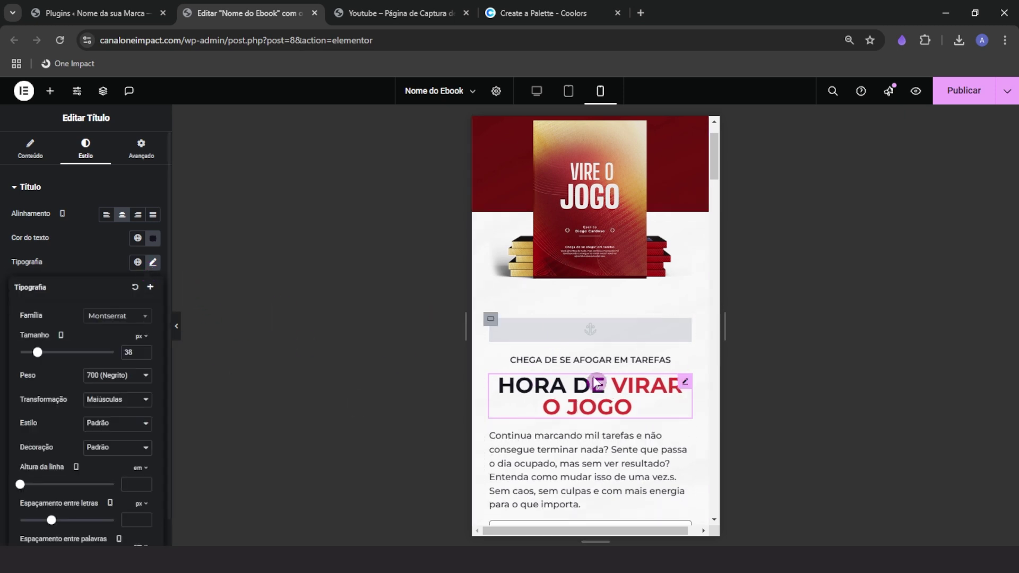
scroll(532, 452, "down", 1)
scroll(532, 452, "down", 2)
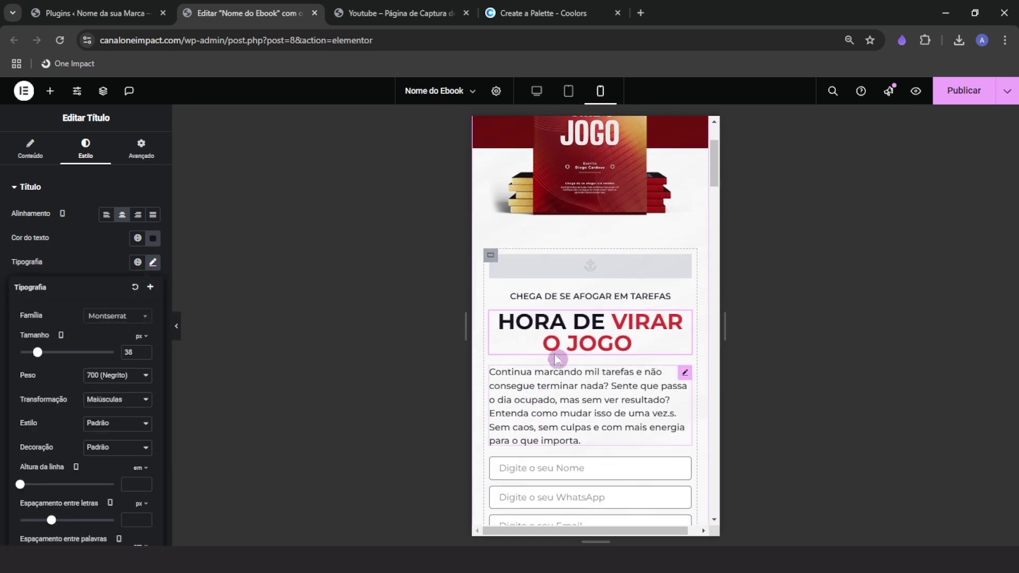
Check the font size of the description paragraph below the heading
left_click(599, 401)
left_click(81, 152)
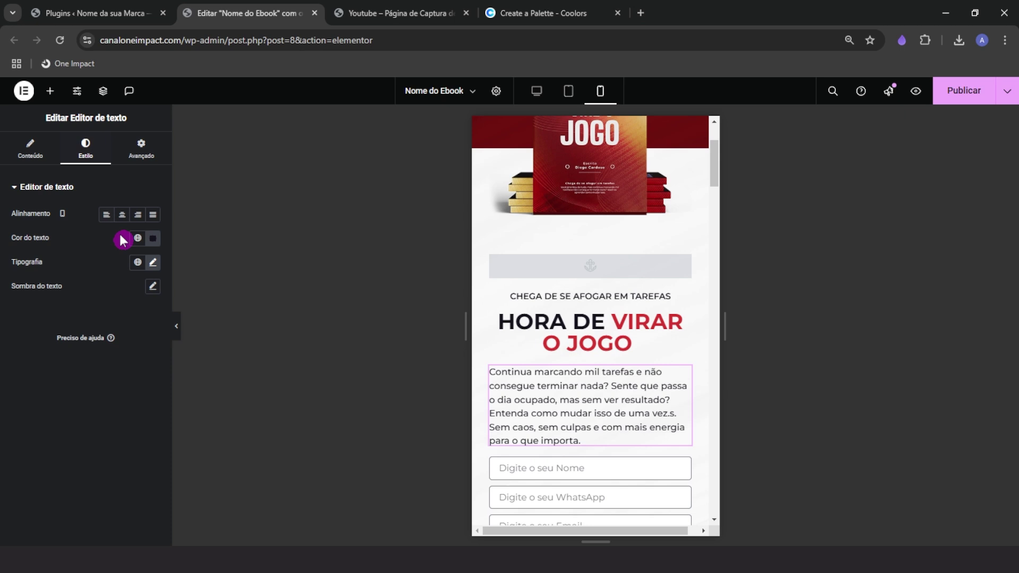
left_click(155, 264)
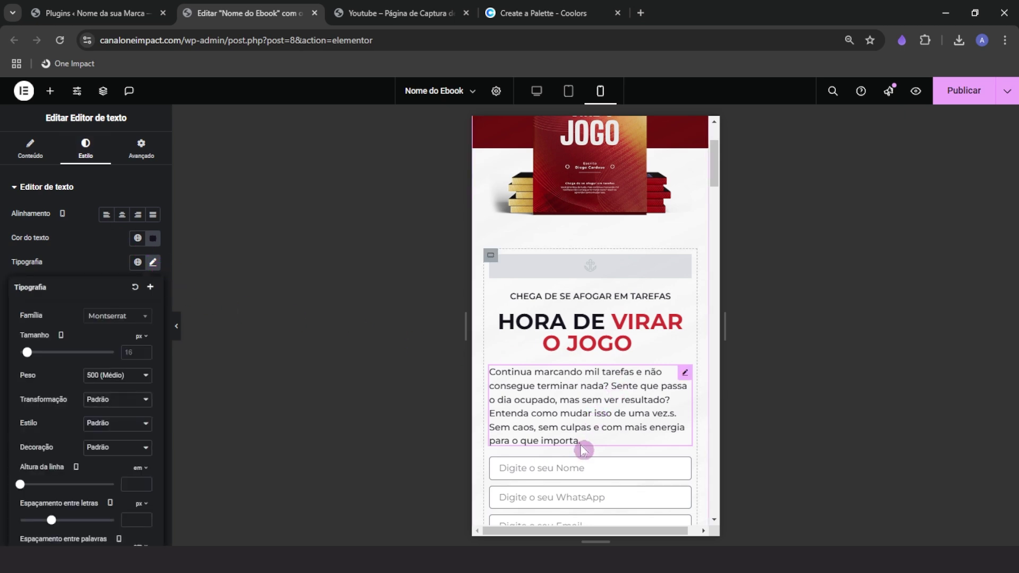
scroll(582, 448, "down", 2)
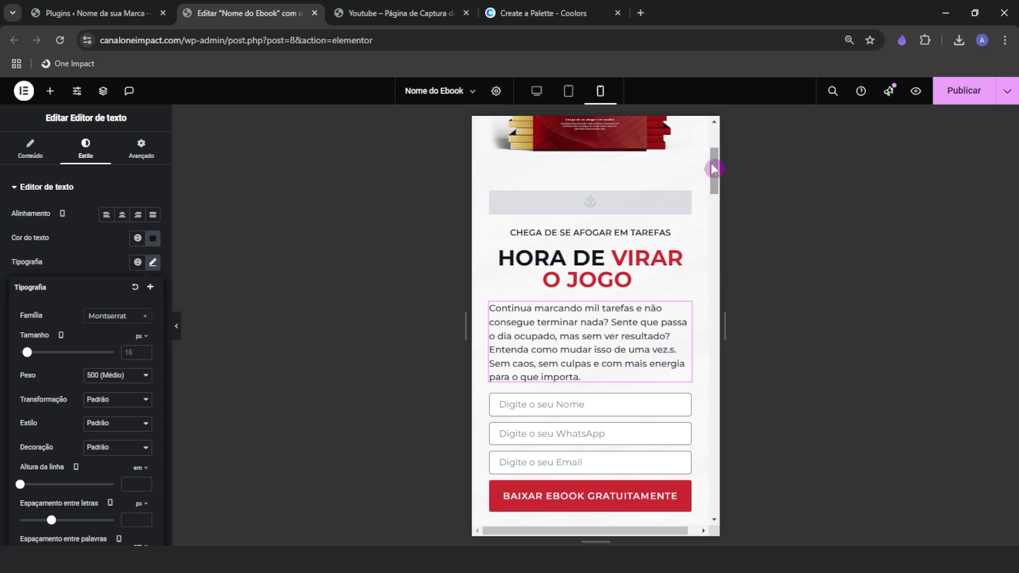
left_click(121, 352)
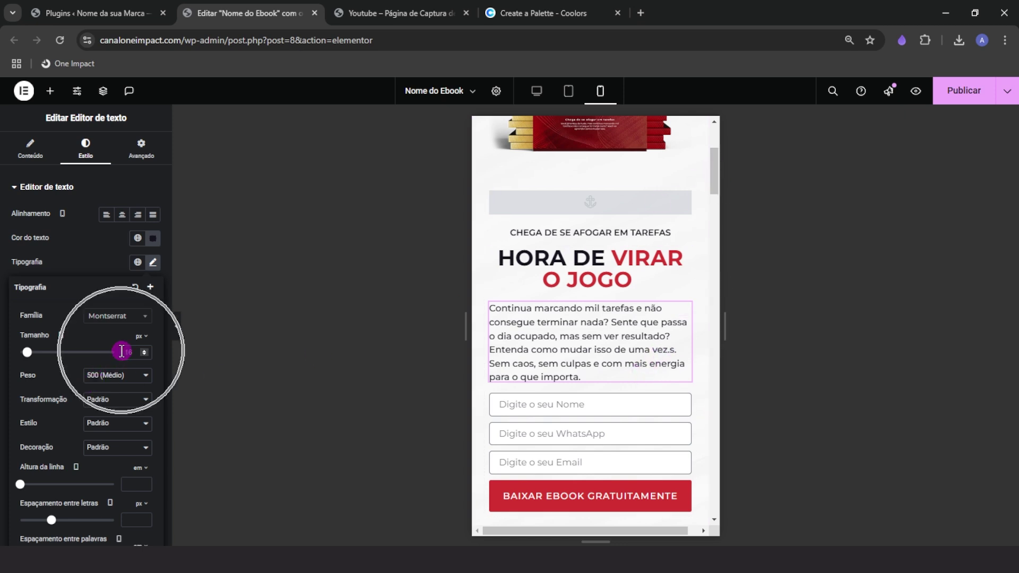
scroll(673, 334, "down", 2)
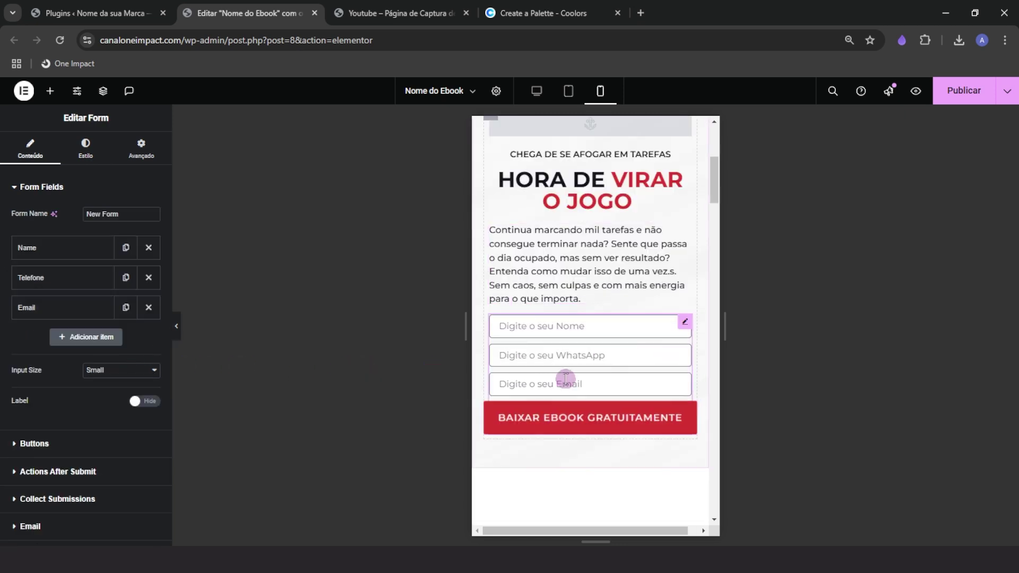
Set the Baixar Ebook Gratuitamente button text to 15 px on mobile
left_click(86, 147)
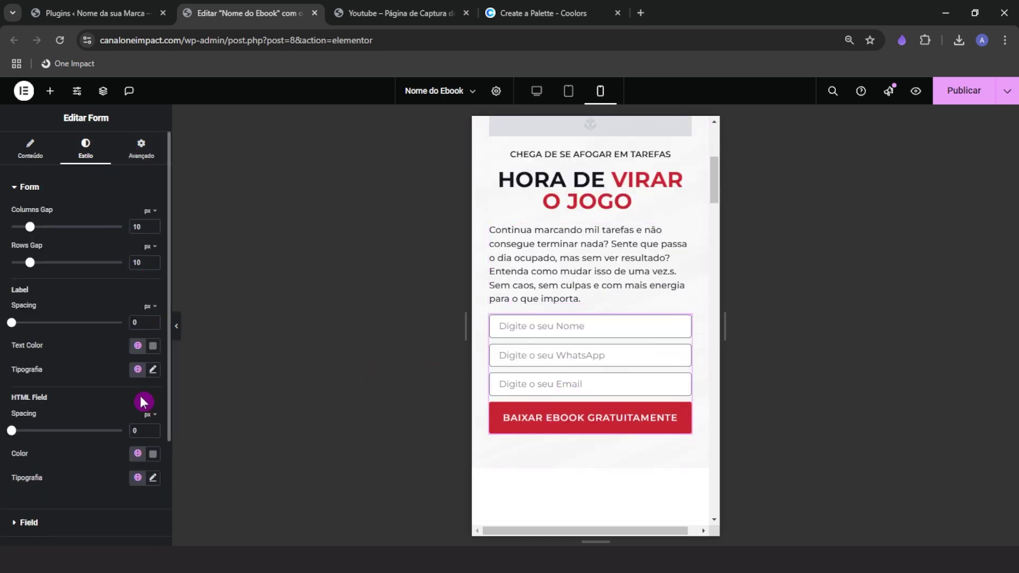
scroll(127, 424, "down", 3)
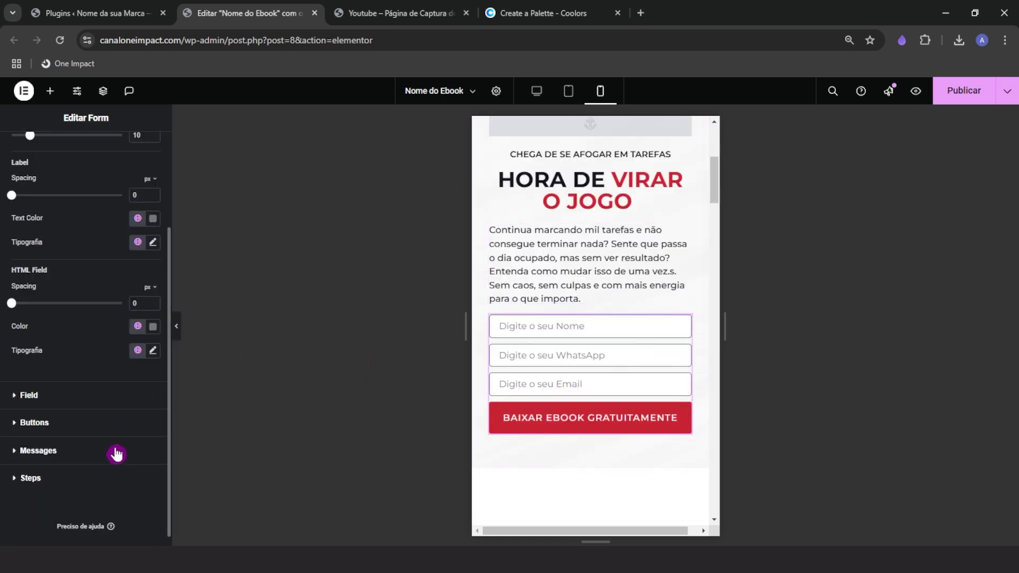
left_click(69, 427)
left_click(153, 318)
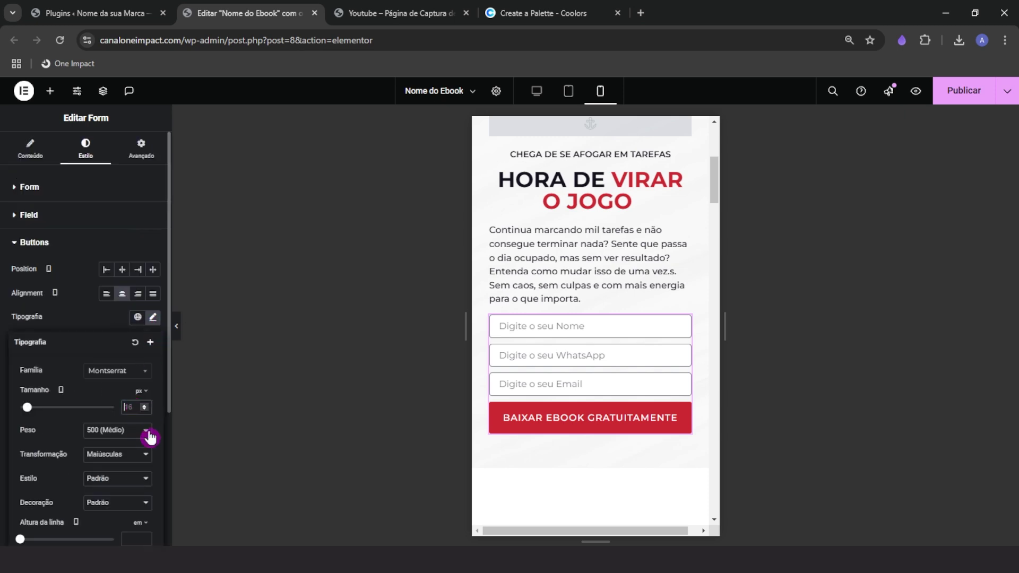
type("15")
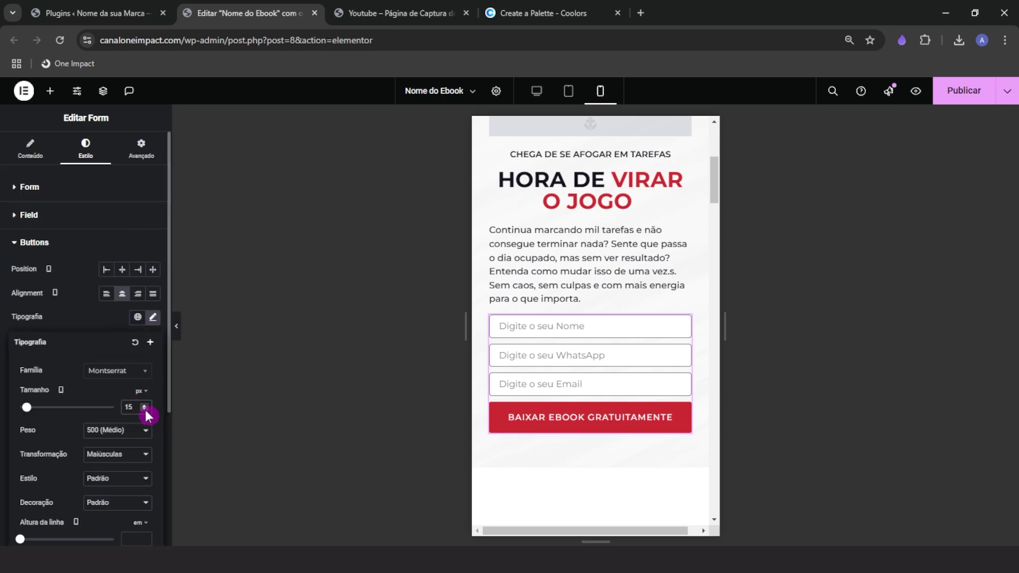
left_click(145, 409)
left_click_drag(713, 168, 715, 208)
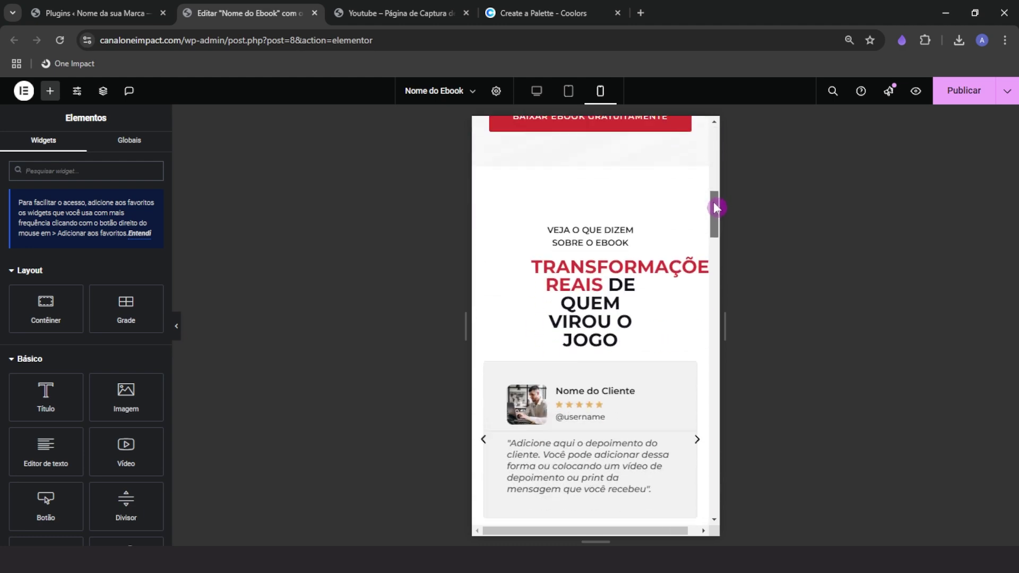
Give the TRANSFORMAÇÕES REAIS DE QUEM VIROU O JOGO heading a custom width of about 98% on mobile
left_click(617, 261)
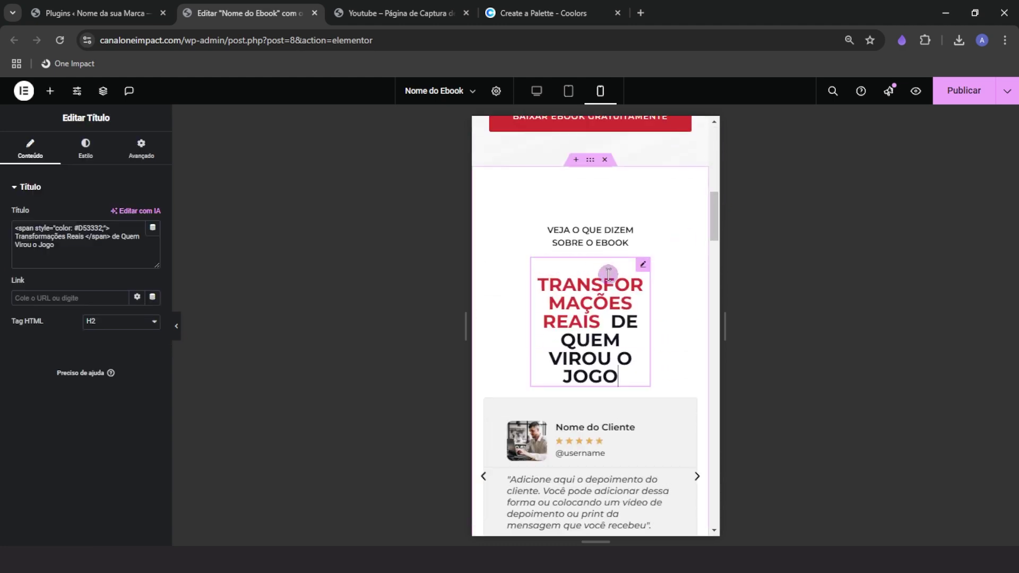
key("ctrl")
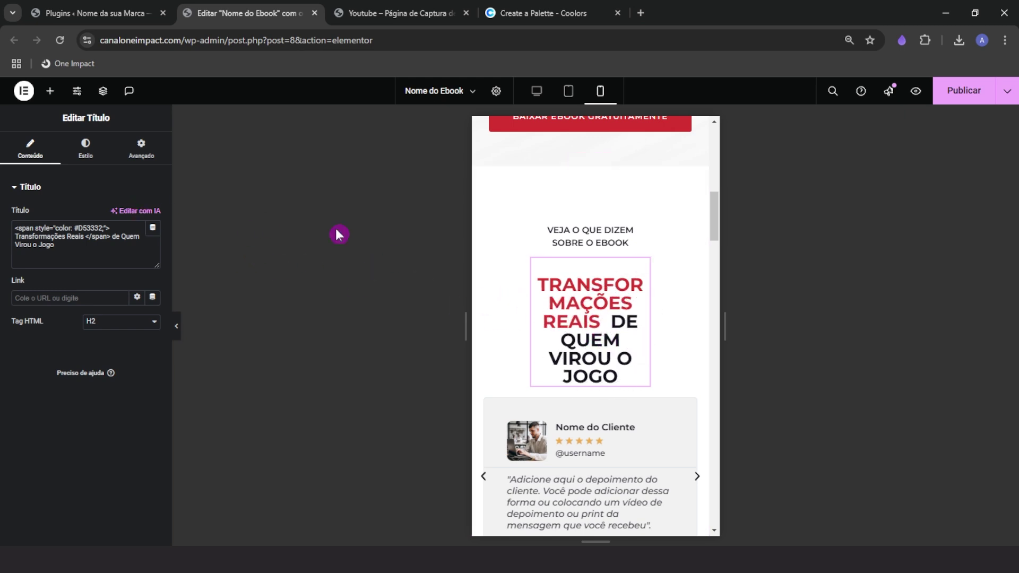
left_click(568, 297)
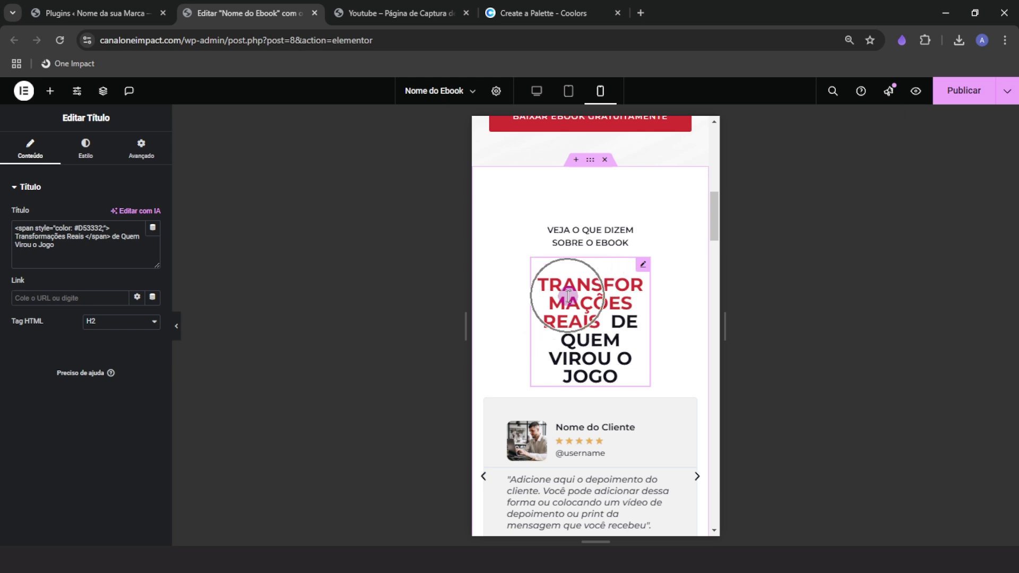
left_click(141, 148)
left_click(133, 301)
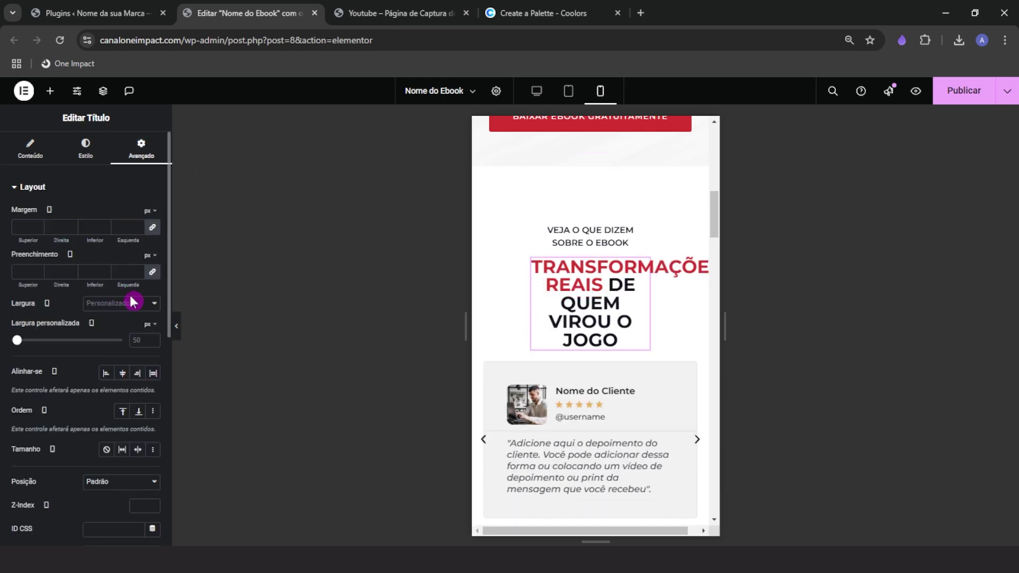
left_click(149, 323)
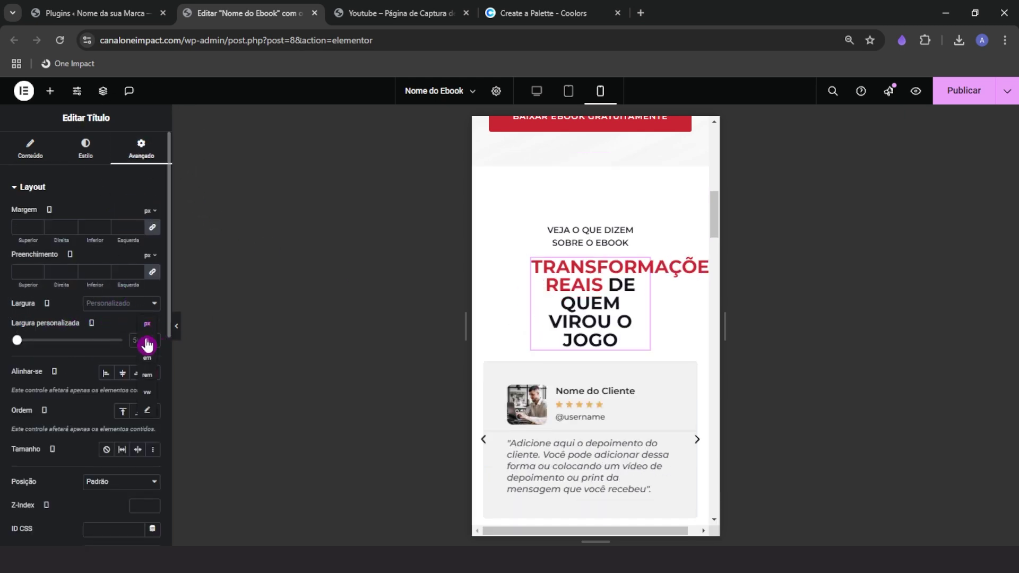
left_click(146, 346)
left_click_drag(17, 340, 122, 340)
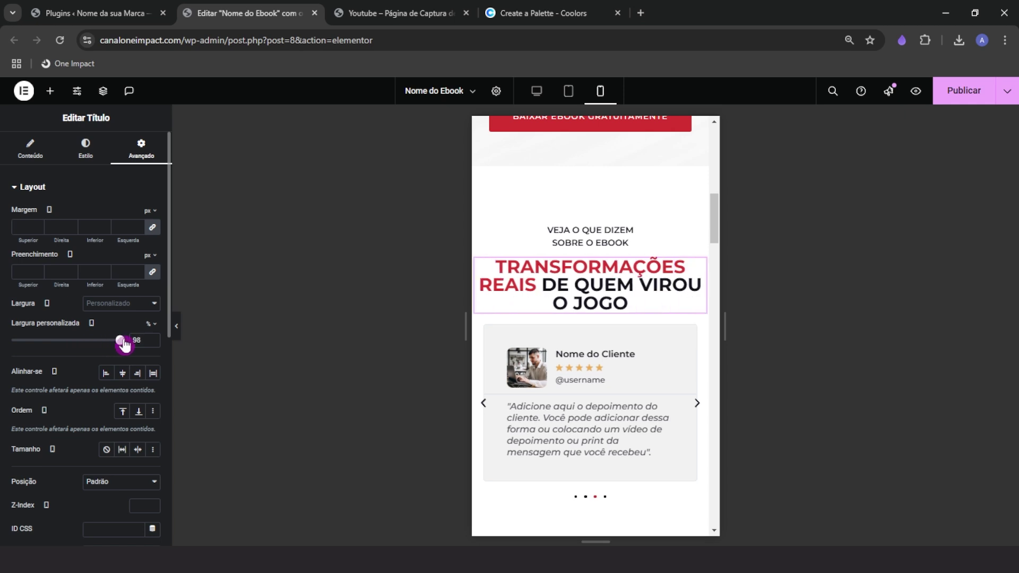
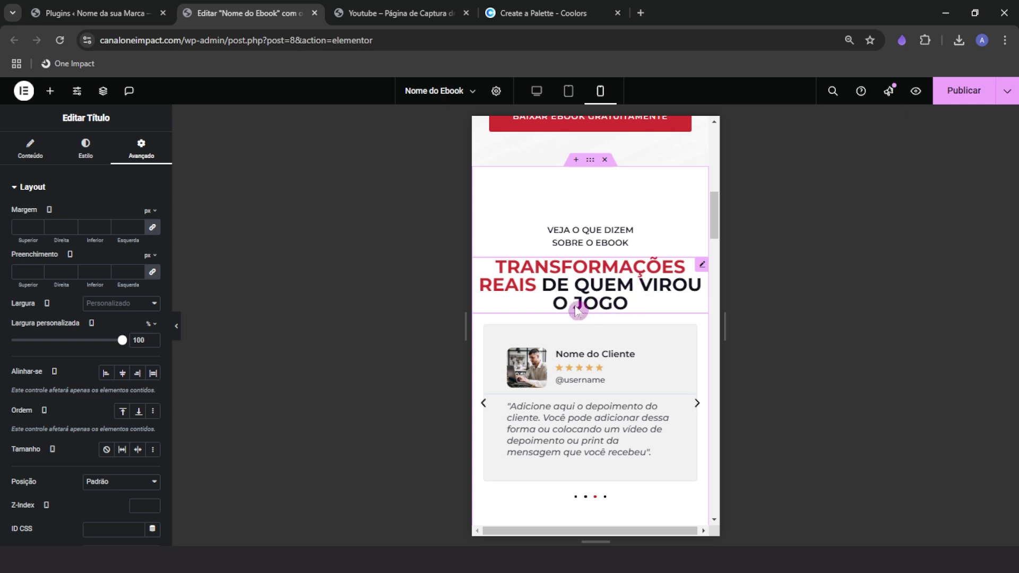
Set the testimonials heading font size to 28 px on mobile
left_click(97, 164)
left_click(153, 262)
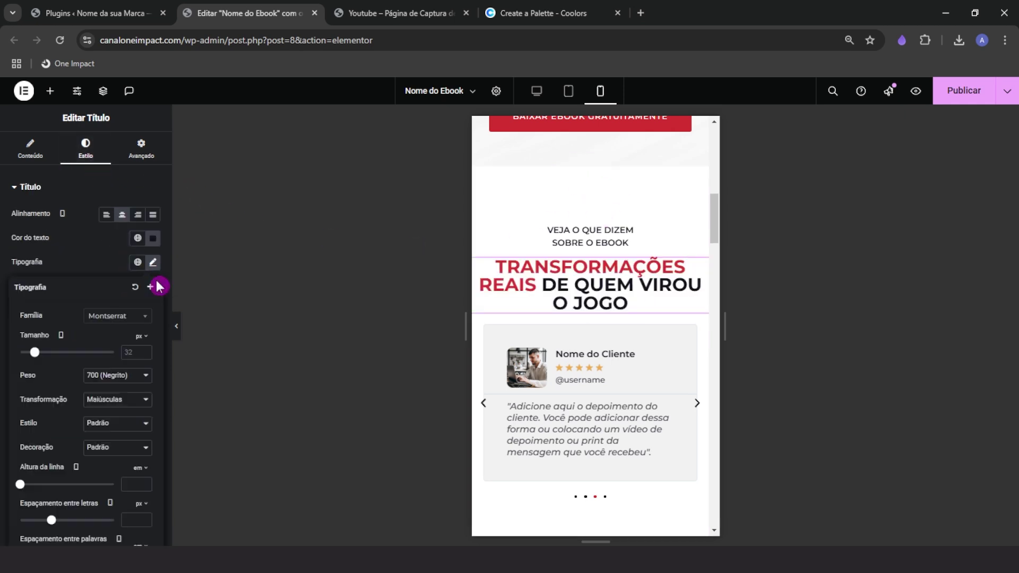
left_click(144, 355)
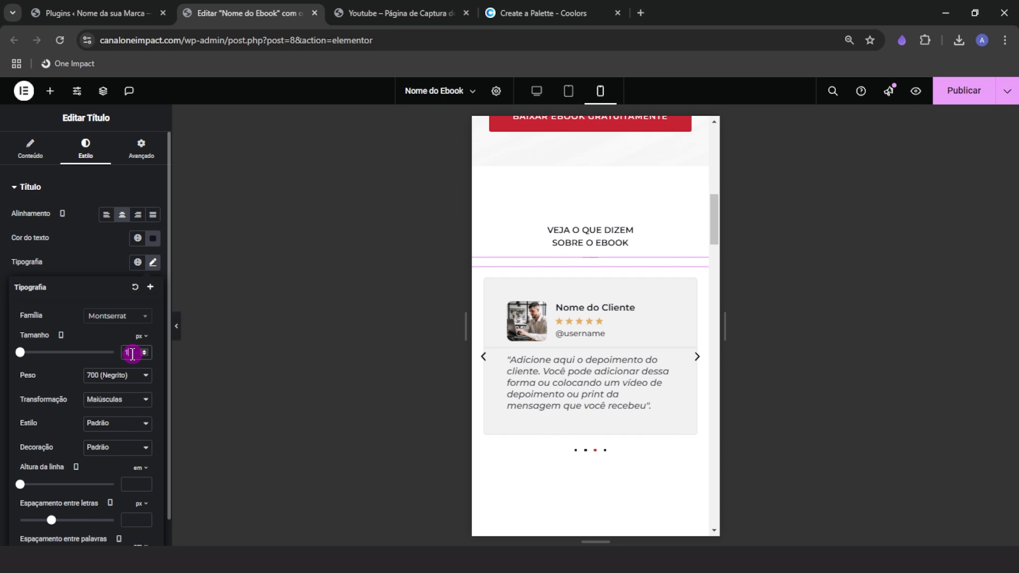
type("28")
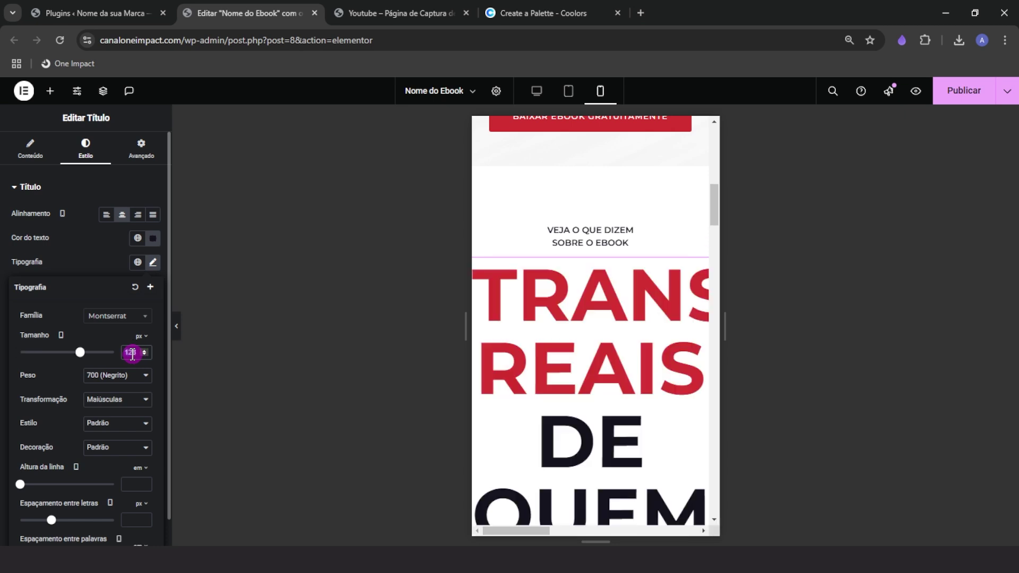
key("BackSpace")
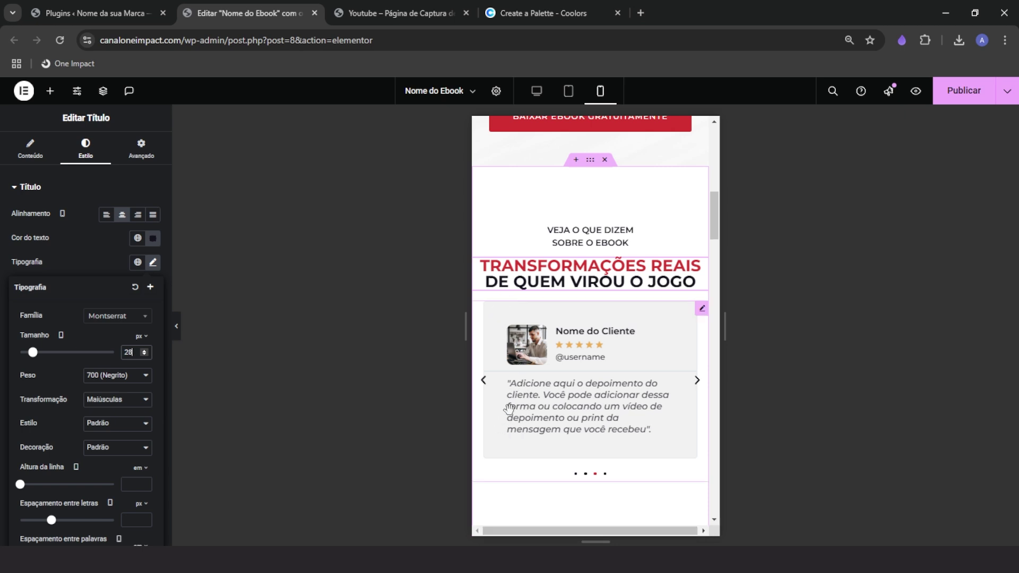
Stretch the 'Veja o que dizem sobre o ebook' text to 100% custom width
left_click(592, 229)
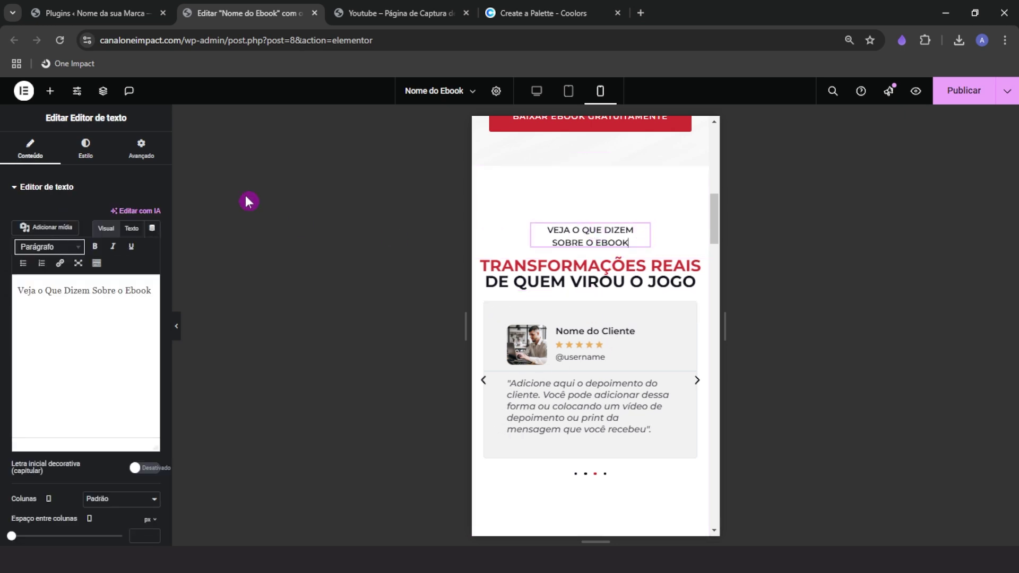
left_click(153, 151)
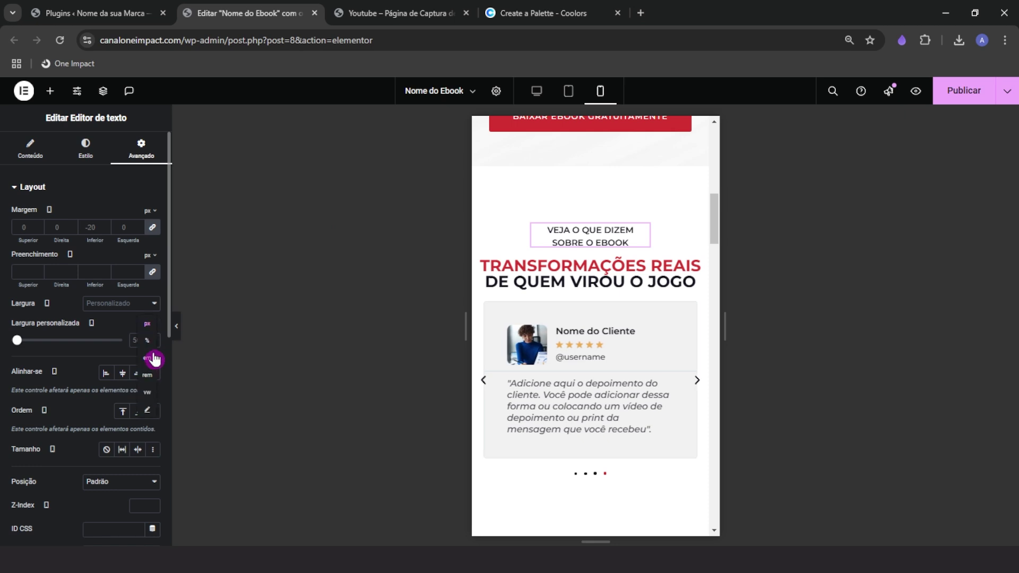
left_click_drag(66, 343, 129, 342)
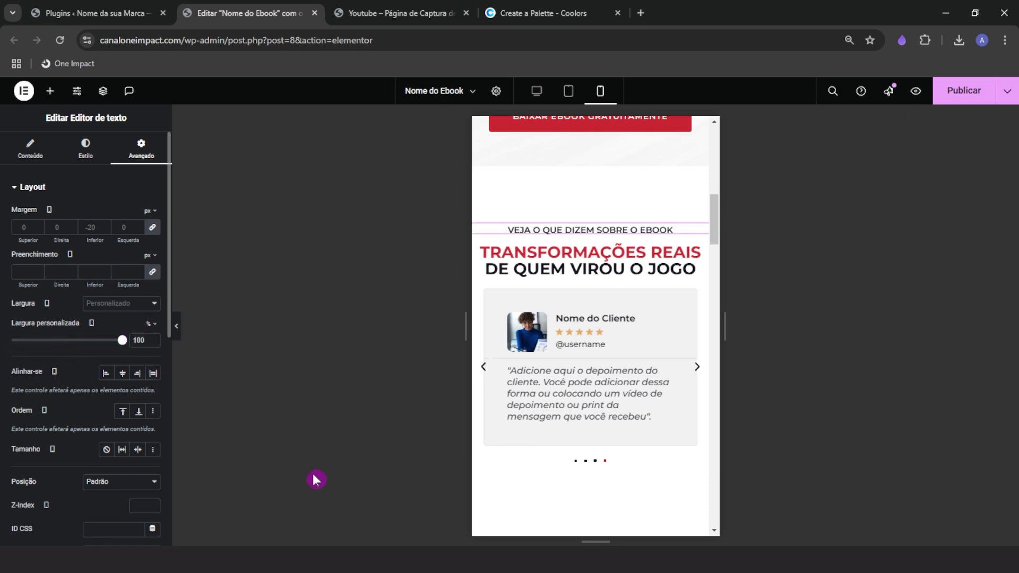
left_click(591, 161)
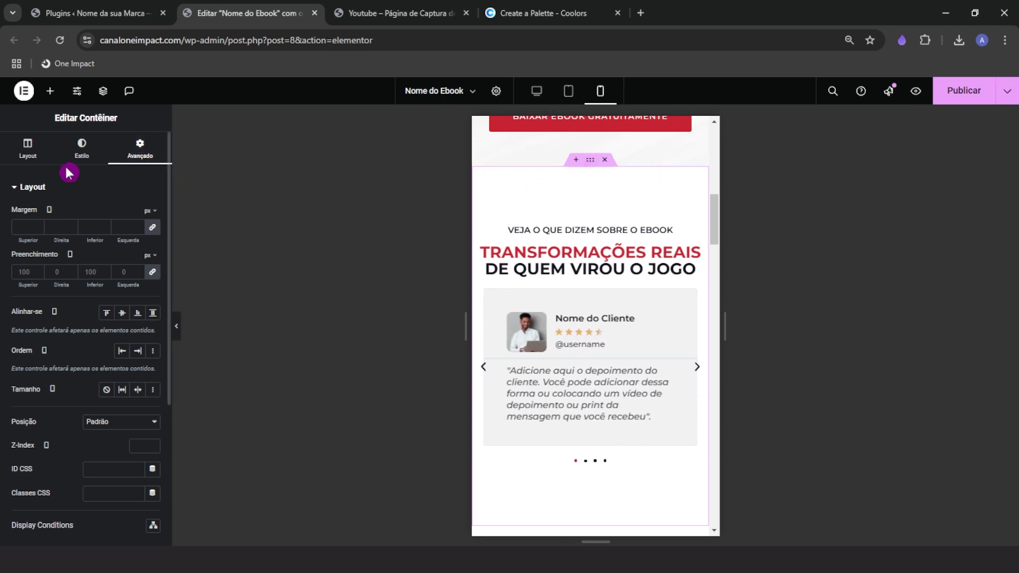
Give the testimonials section unlinked padding of 100/20/100/20 px
left_click(152, 272)
left_click(46, 276)
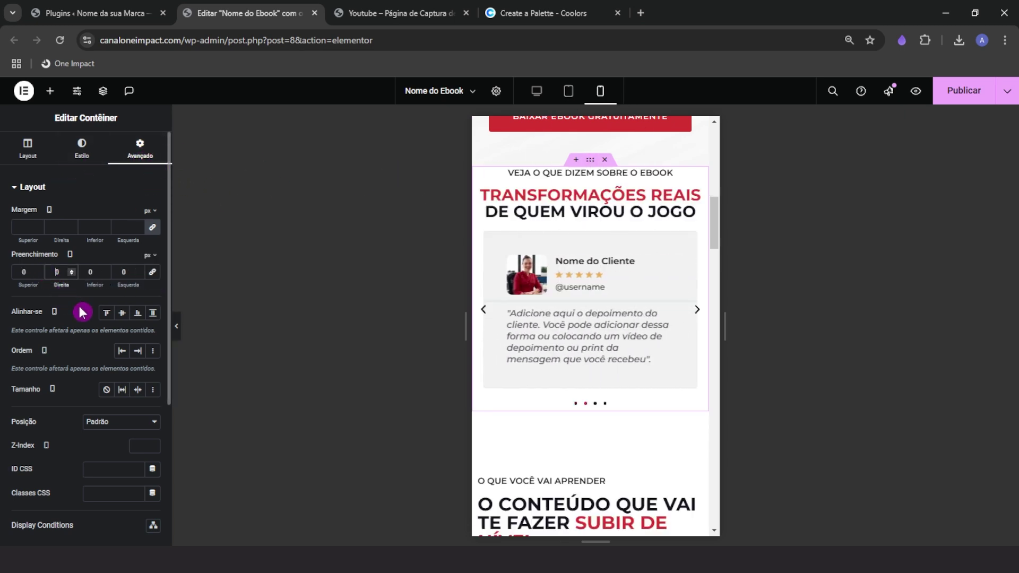
type("20")
left_click(125, 273)
type("20")
left_click(19, 272)
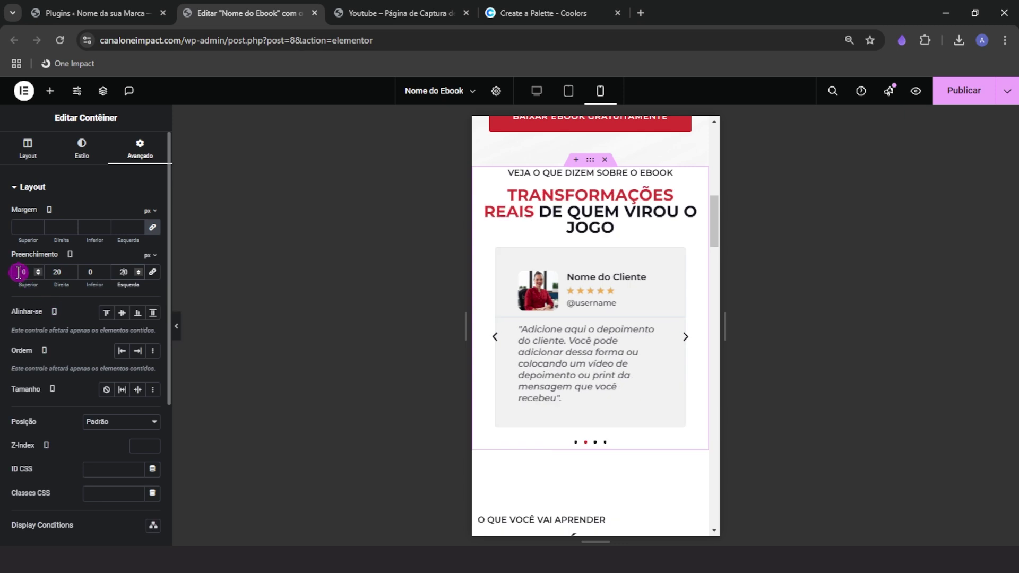
type("100")
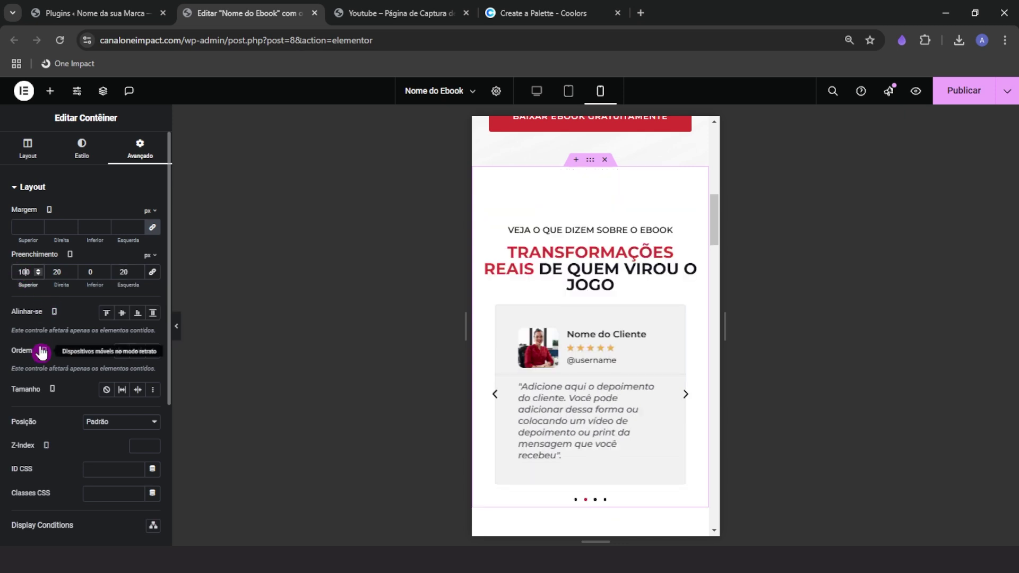
left_click(87, 272)
type("100")
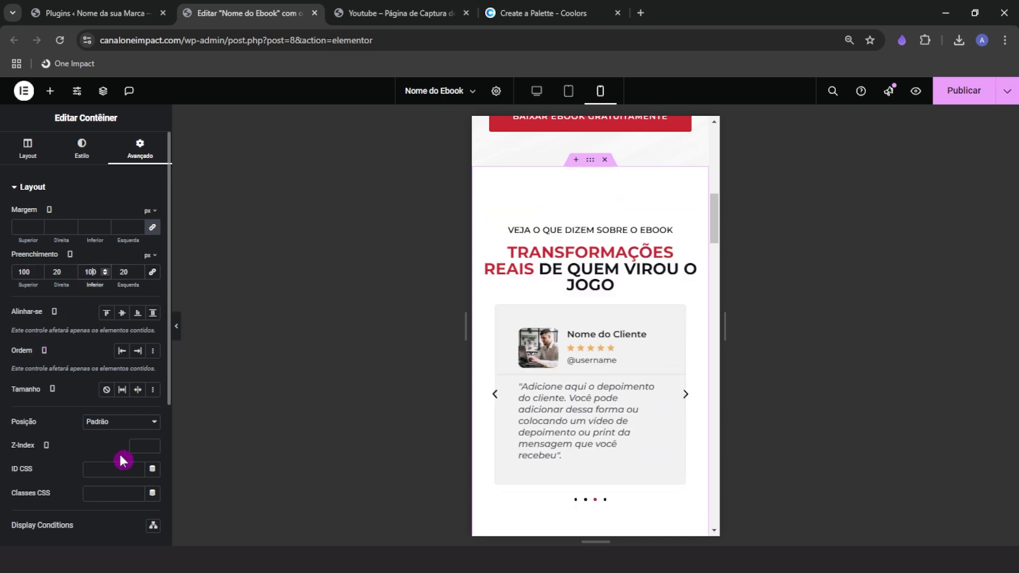
left_click_drag(728, 309, 743, 310)
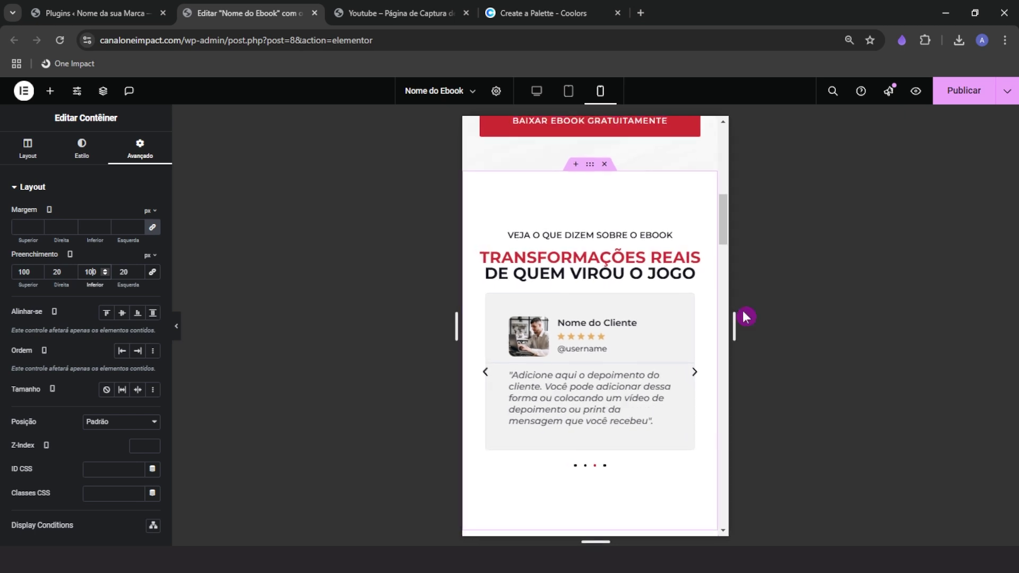
scroll(569, 443, "down", 3)
scroll(569, 443, "up", 3)
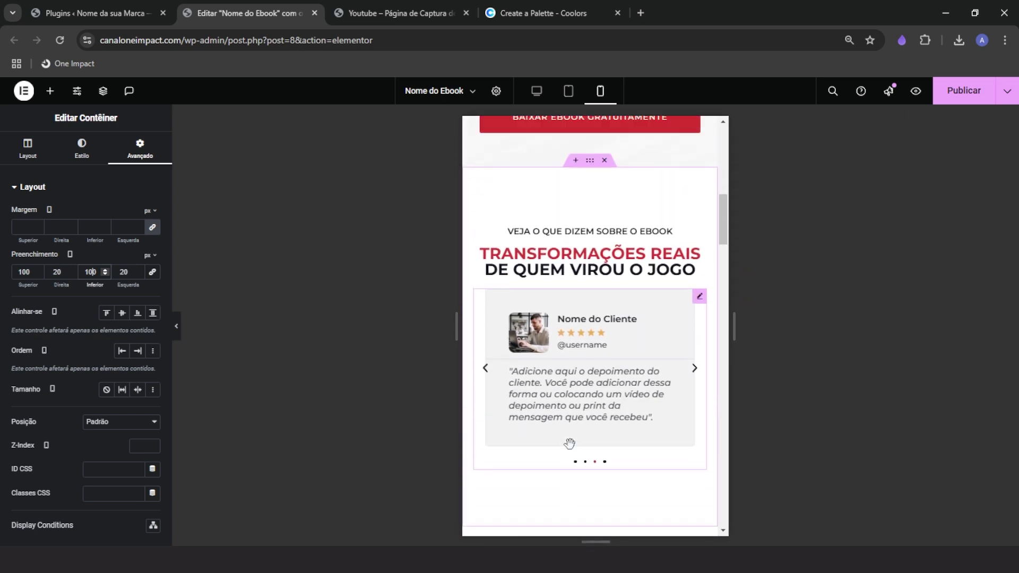
Review the Reviews carousel styles: Montserrat 600 16 px names, 70 px rounded images
left_click(700, 301)
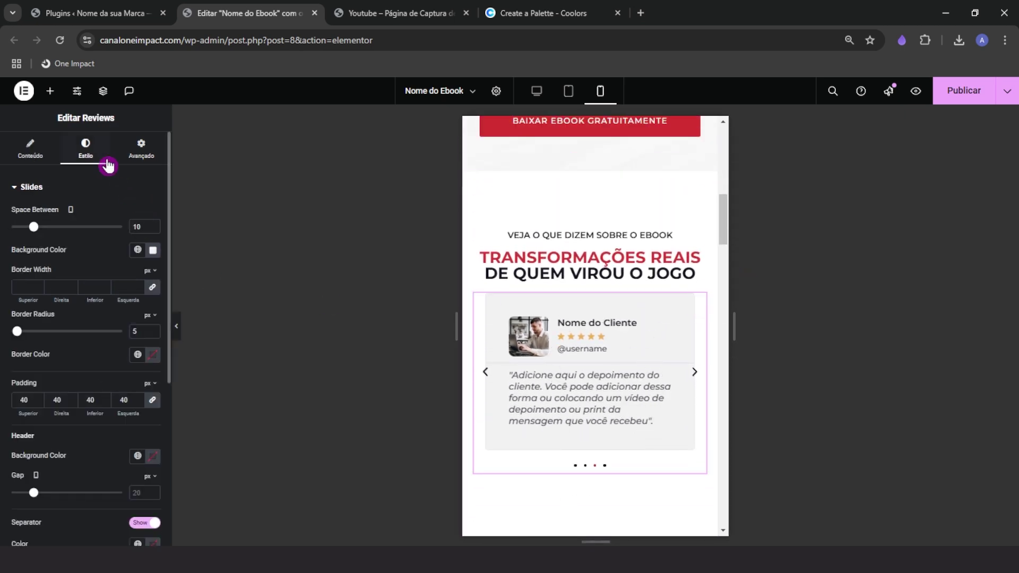
left_click(25, 186)
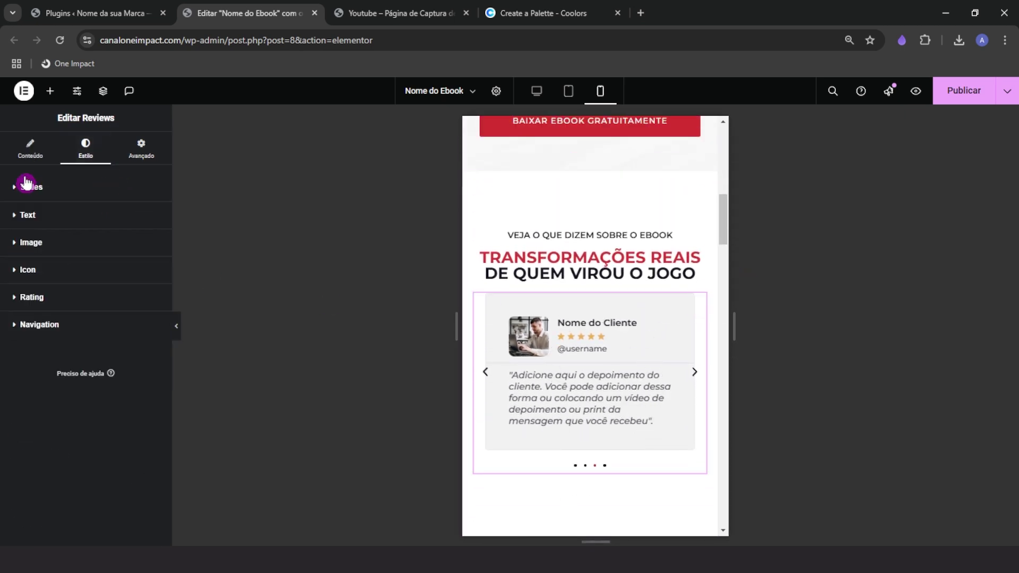
left_click(43, 216)
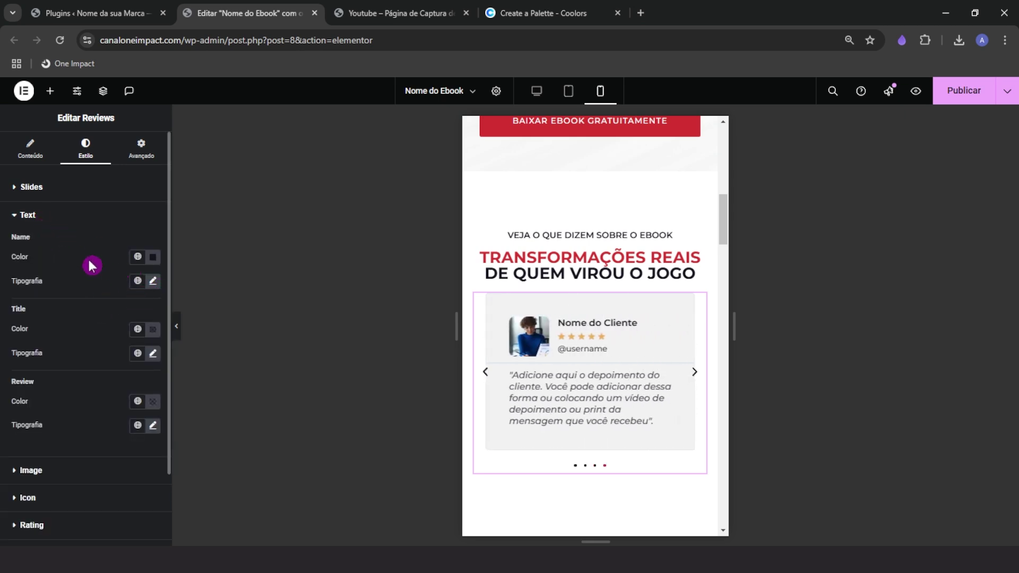
left_click(153, 281)
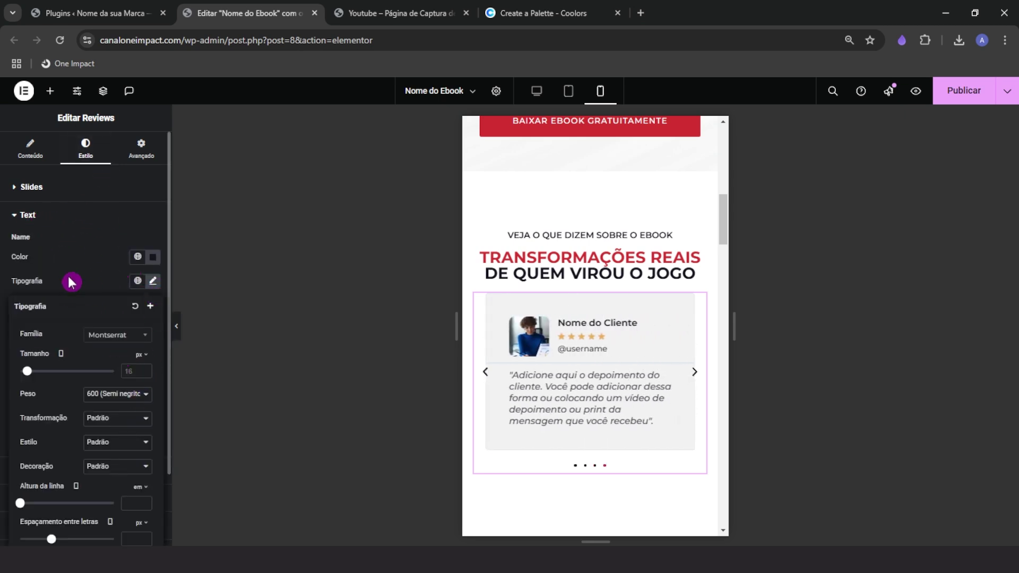
left_click(82, 269)
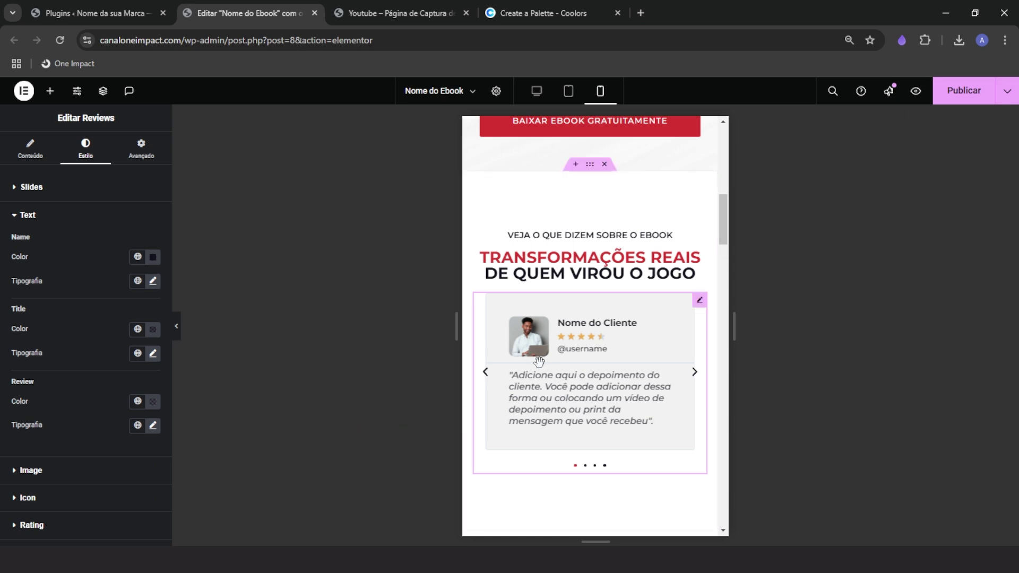
left_click(75, 468)
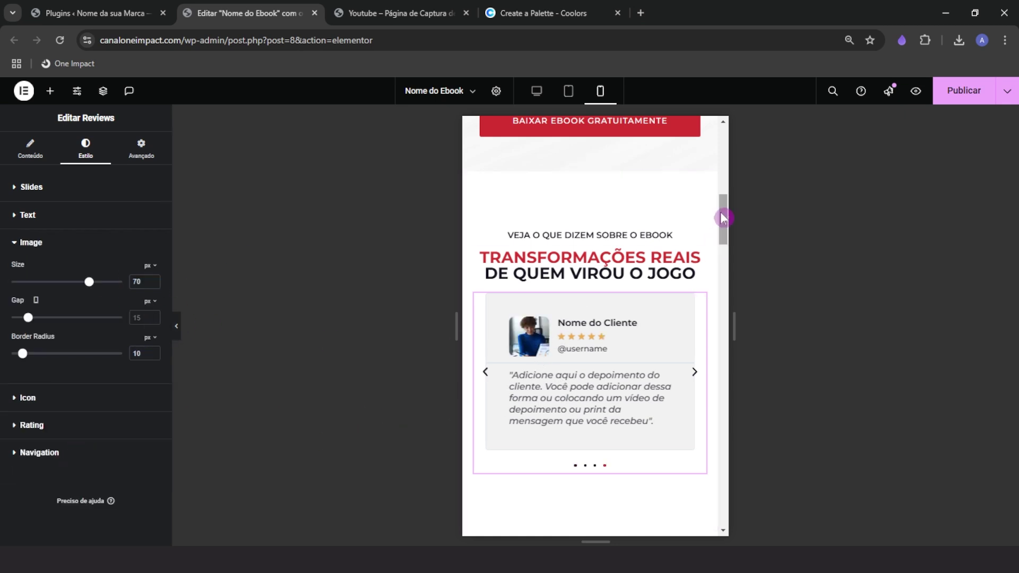
left_click_drag(723, 216, 724, 249)
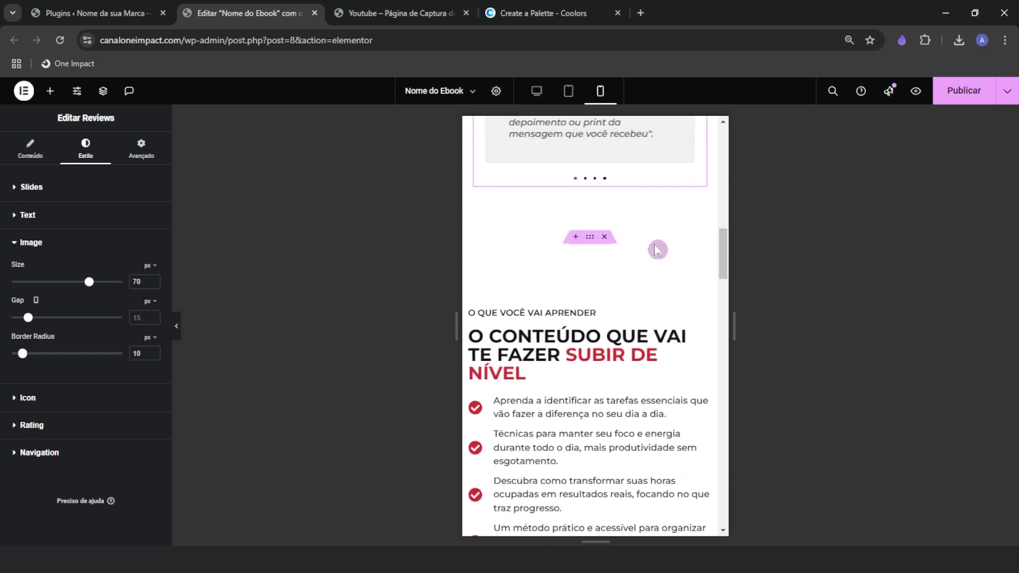
Give the 'O que você vai aprender' section 100/20/100/20 px padding on mobile
left_click(590, 237)
left_click(140, 147)
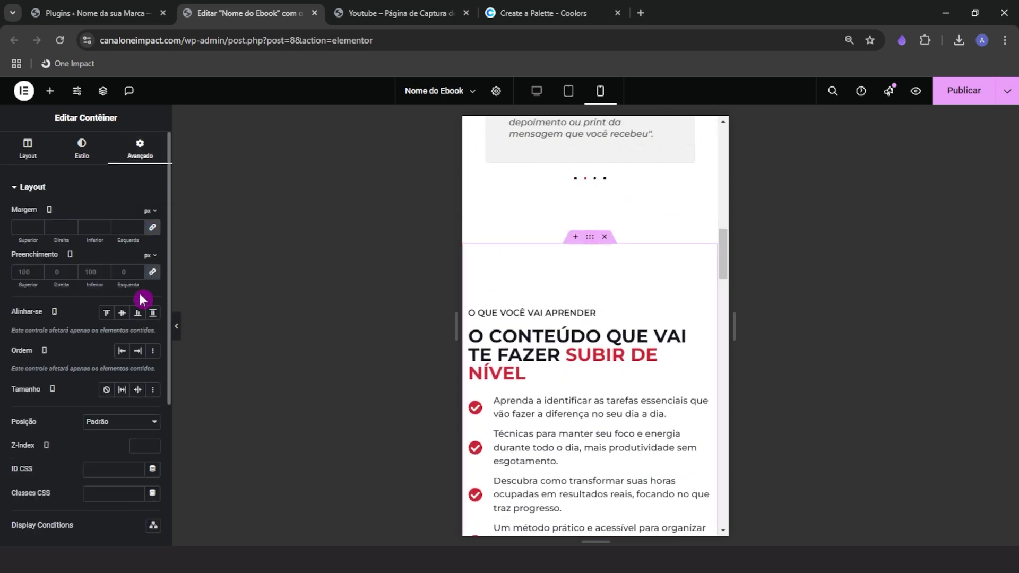
left_click(152, 273)
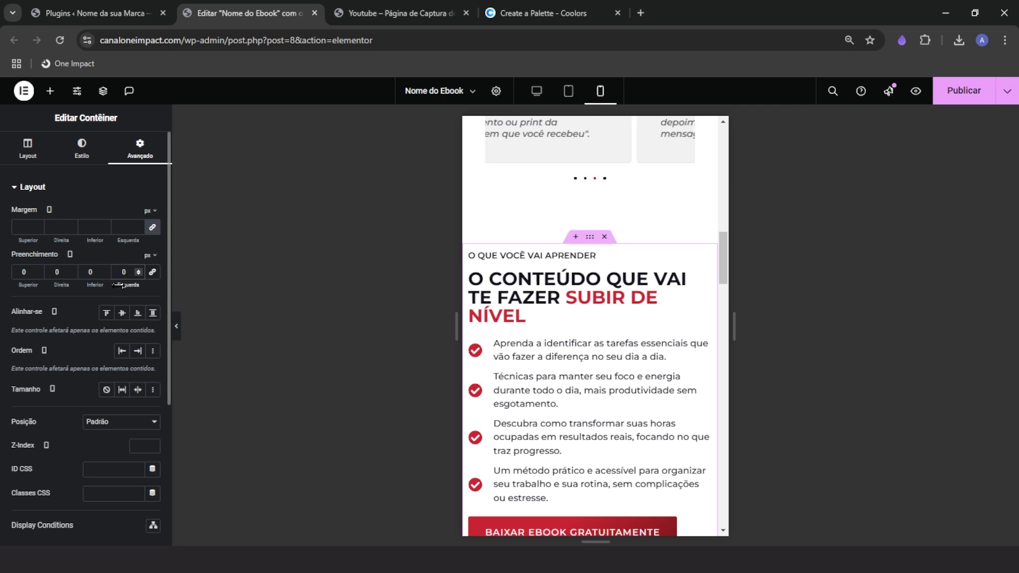
type("2")
left_click(52, 274)
type("2")
left_click(16, 277)
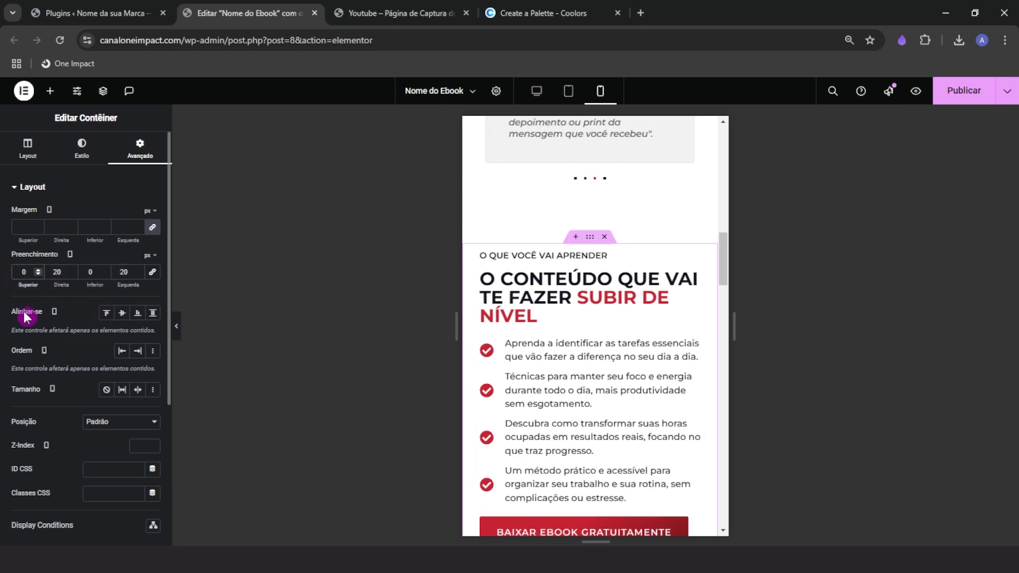
type("100")
left_click(91, 275)
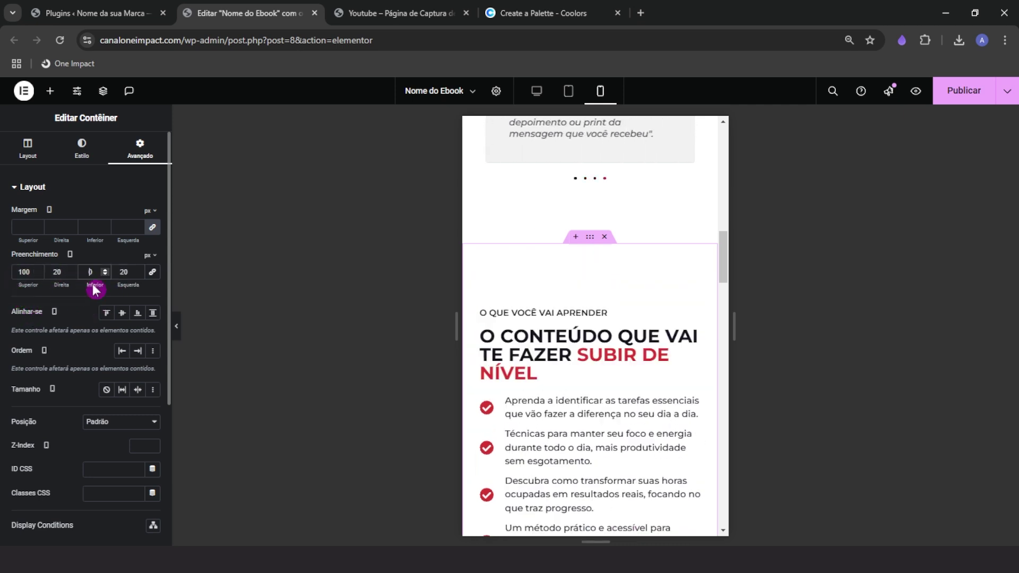
type("100")
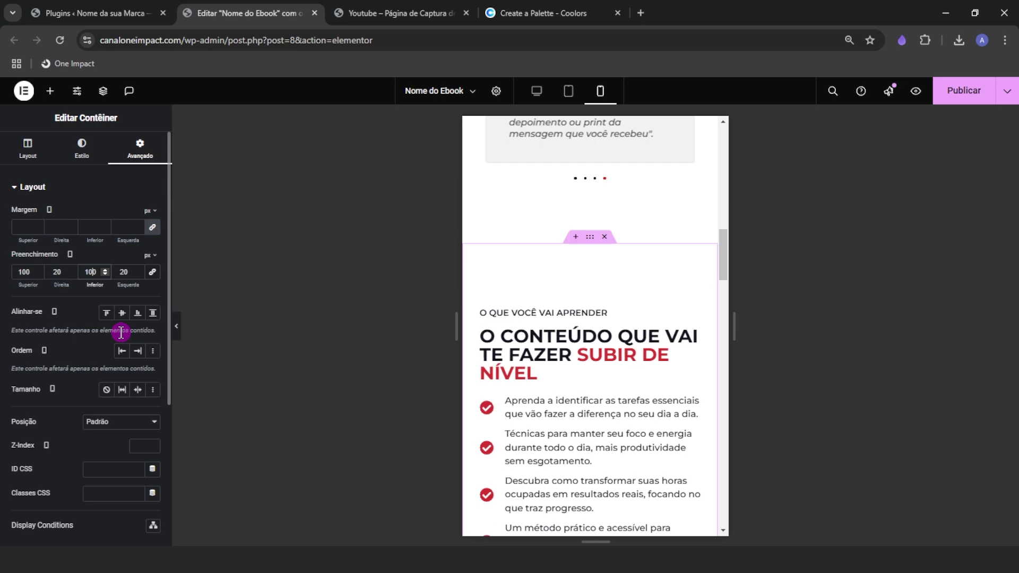
Place the ebook image above the section's heading on mobile
left_click(28, 148)
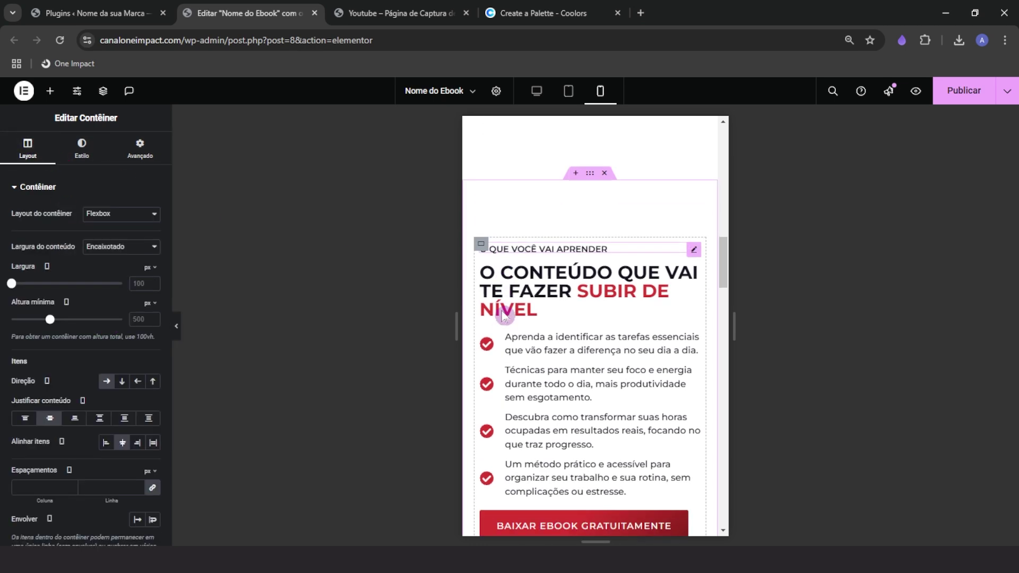
scroll(504, 305, "down", 1)
scroll(547, 393, "down", 4)
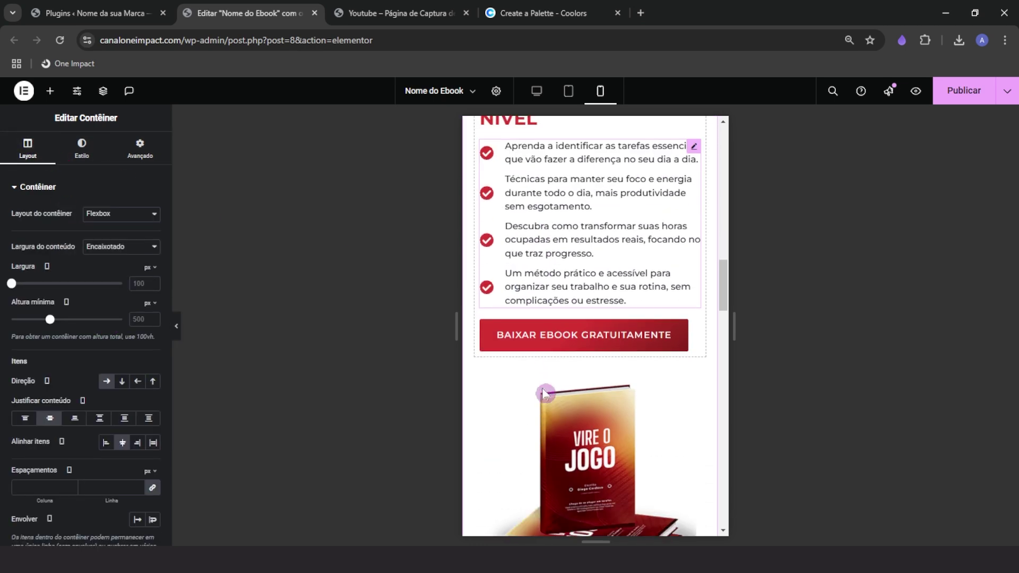
scroll(563, 419, "up", 3)
scroll(583, 322, "up", 1)
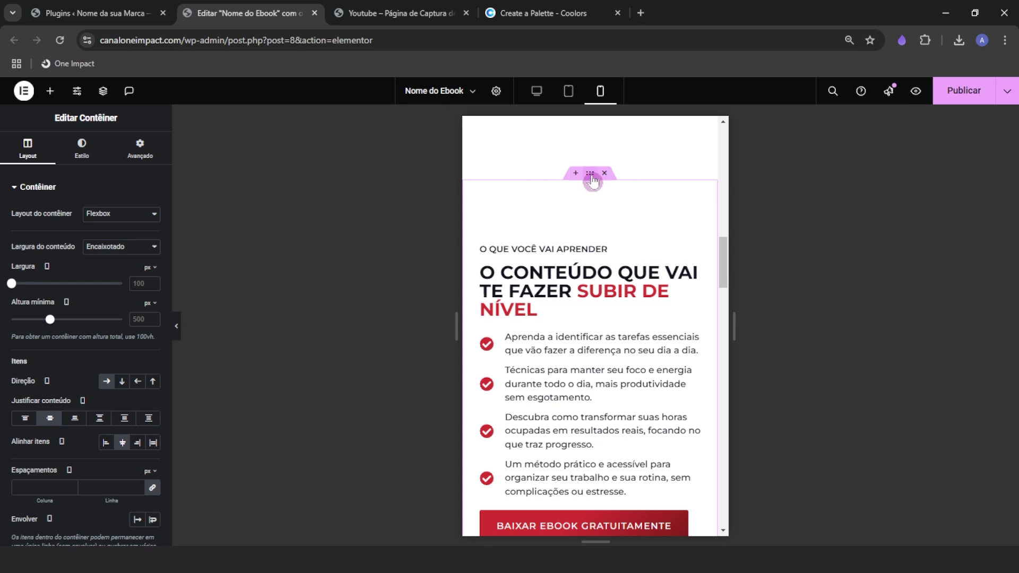
left_click(139, 381)
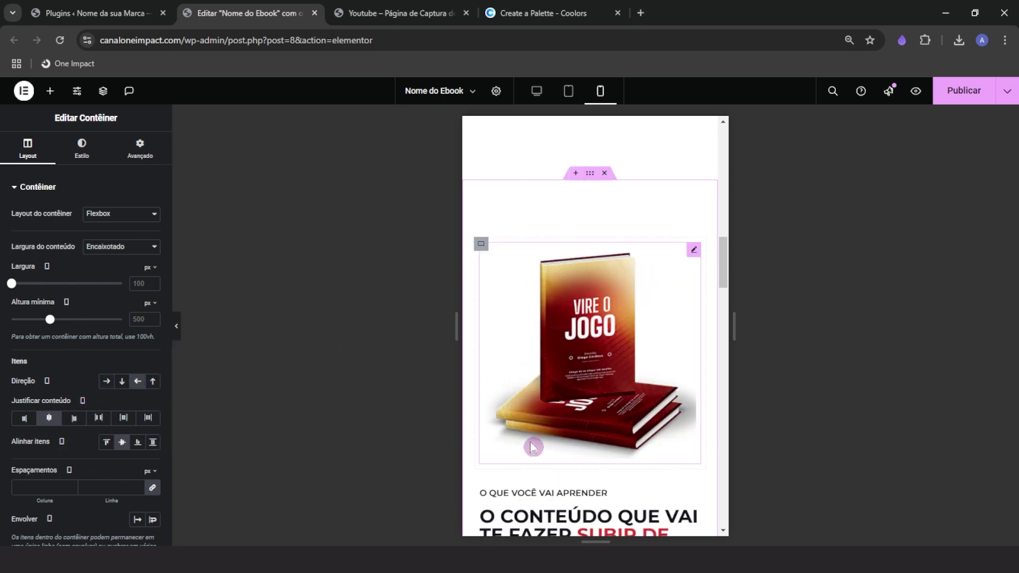
scroll(532, 445, "up", 3)
scroll(534, 451, "down", 6)
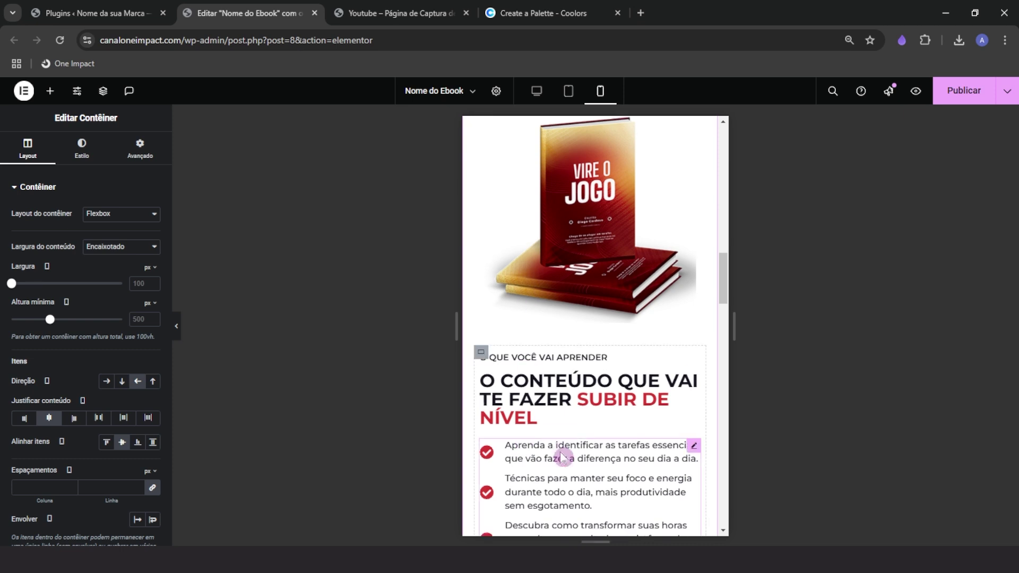
scroll(559, 454, "down", 3)
Set the section heading's mobile font size to 28 px
left_click(557, 289)
left_click(98, 153)
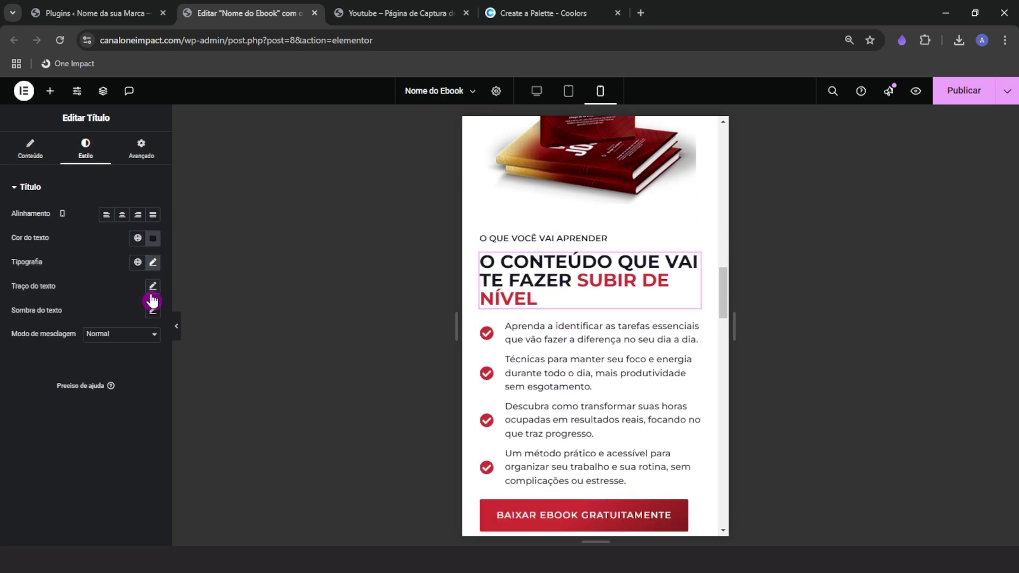
left_click(153, 262)
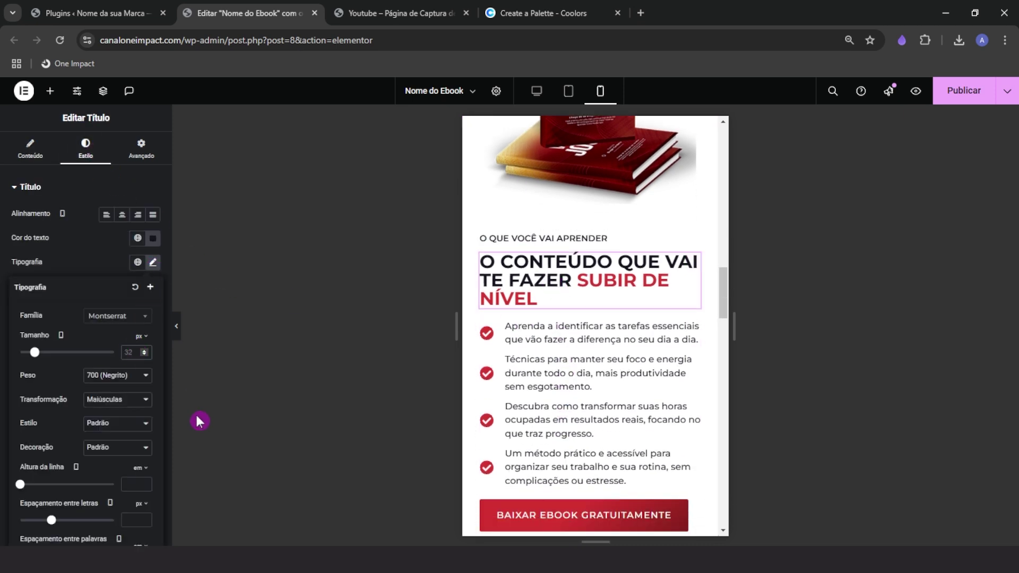
type("28")
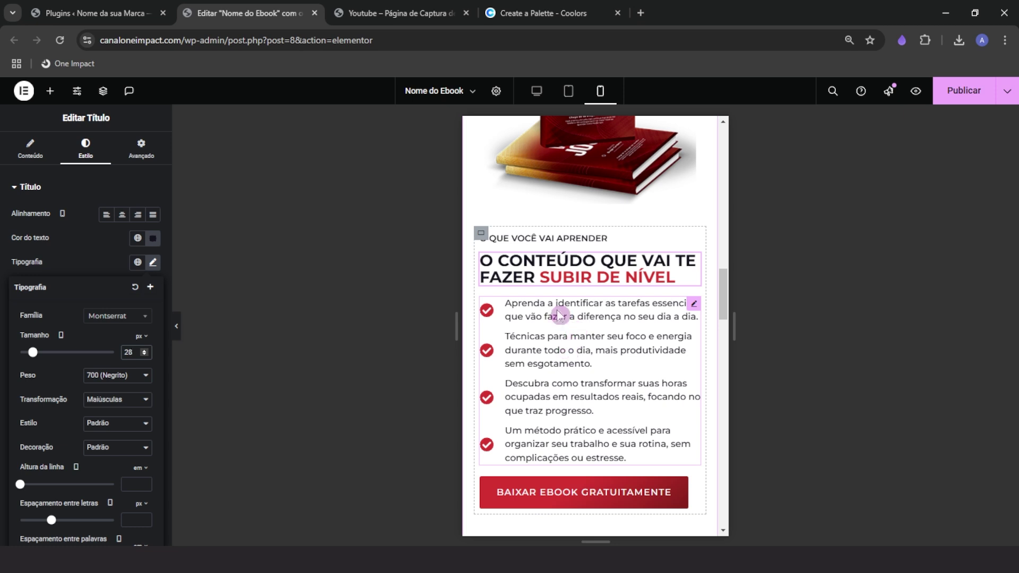
scroll(541, 348, "down", 1)
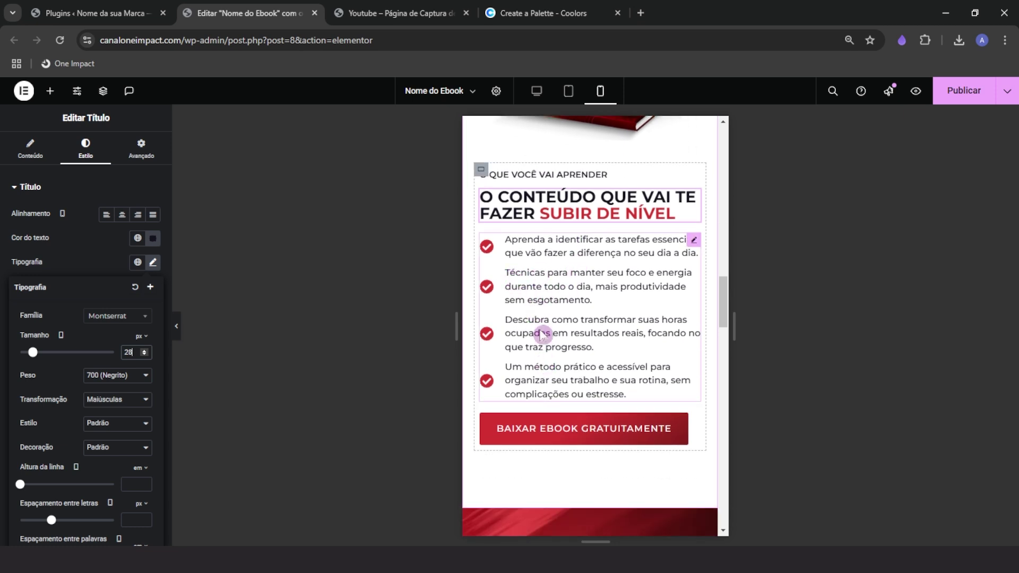
scroll(524, 352, "up", 2)
scroll(550, 361, "down", 1)
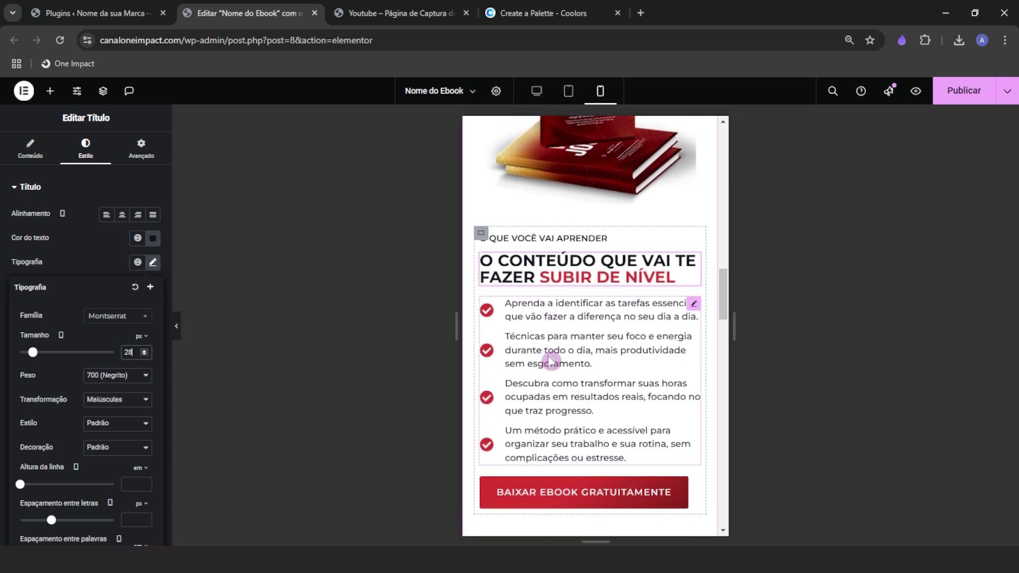
Give the benefits icon list a 100% custom width
left_click(575, 329)
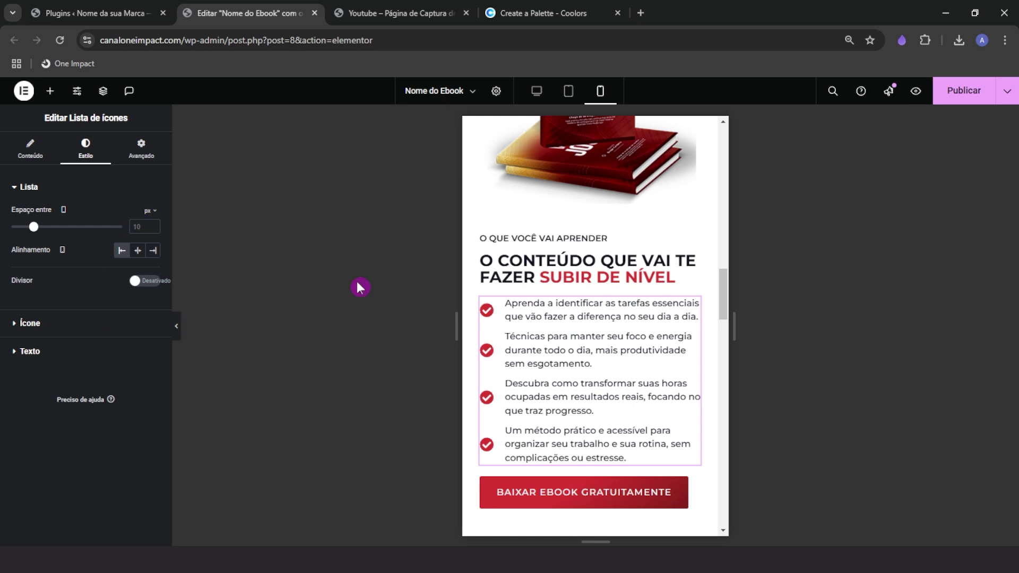
left_click(137, 153)
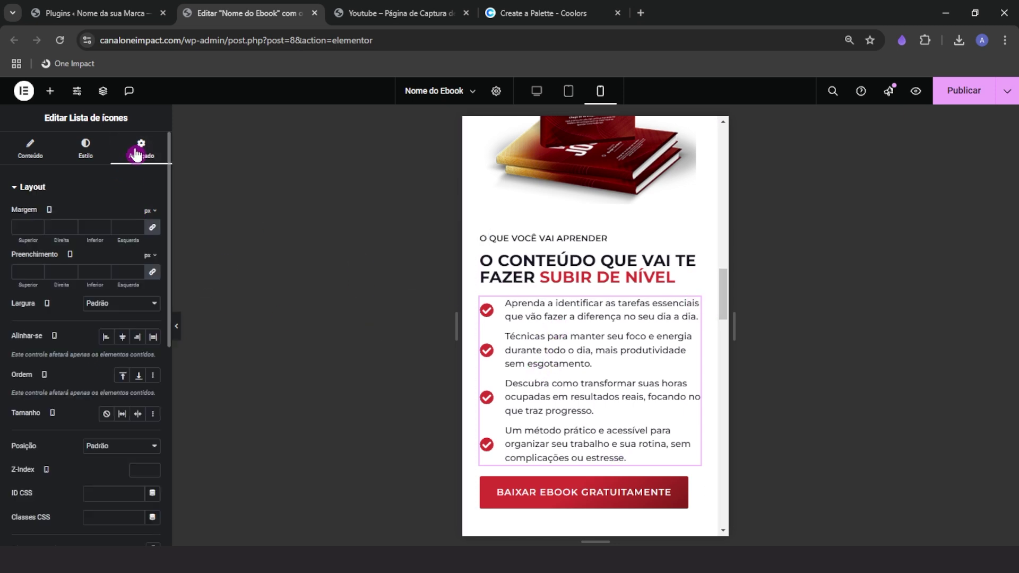
left_click(125, 305)
left_click(128, 364)
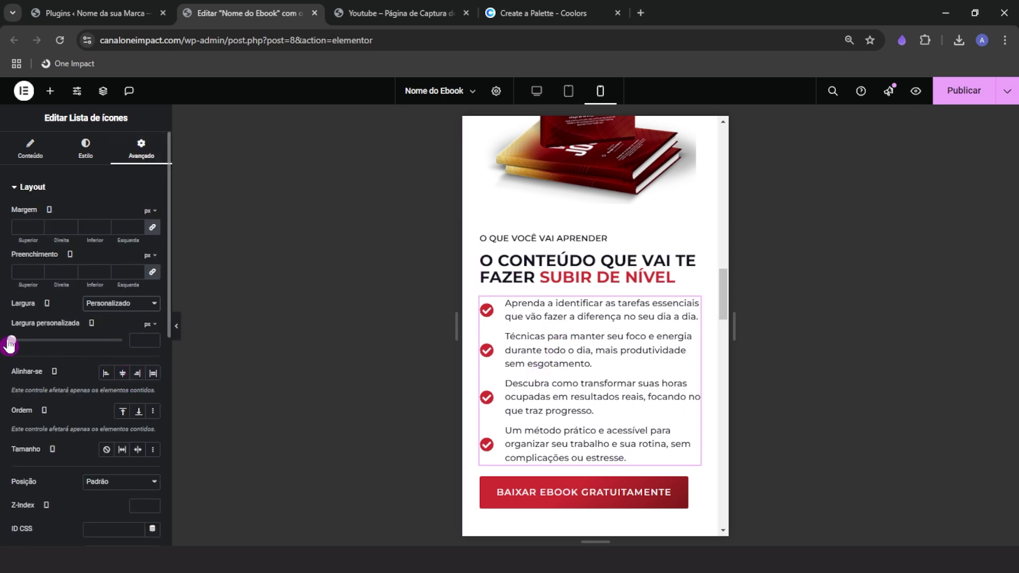
mouse_move(10, 345)
left_mouse_down()
mouse_move(36, 345)
mouse_move(28, 340)
left_mouse_up()
scroll(566, 327, "down", 3)
scroll(536, 442, "up", 3)
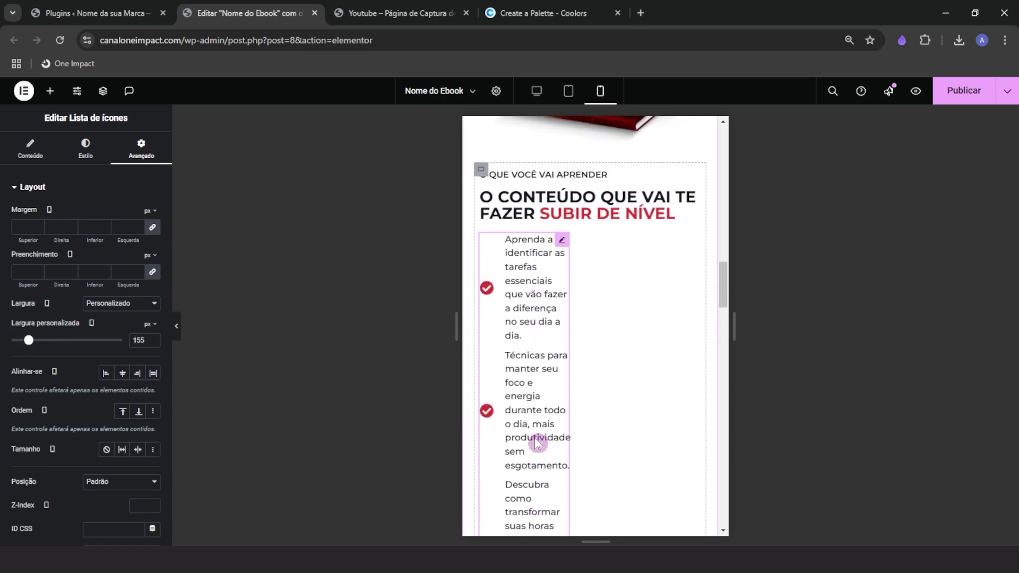
left_click(534, 346)
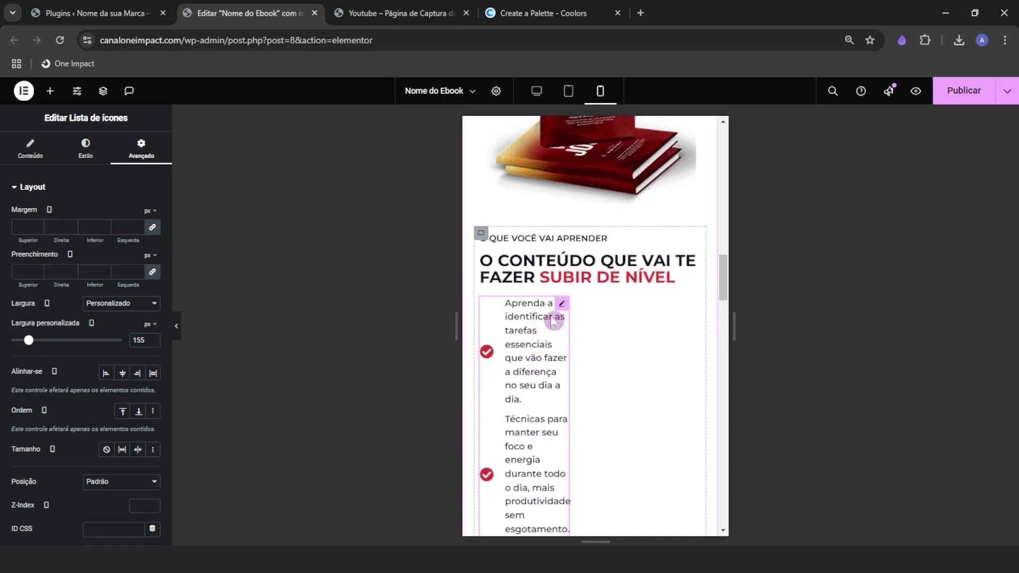
left_click(148, 162)
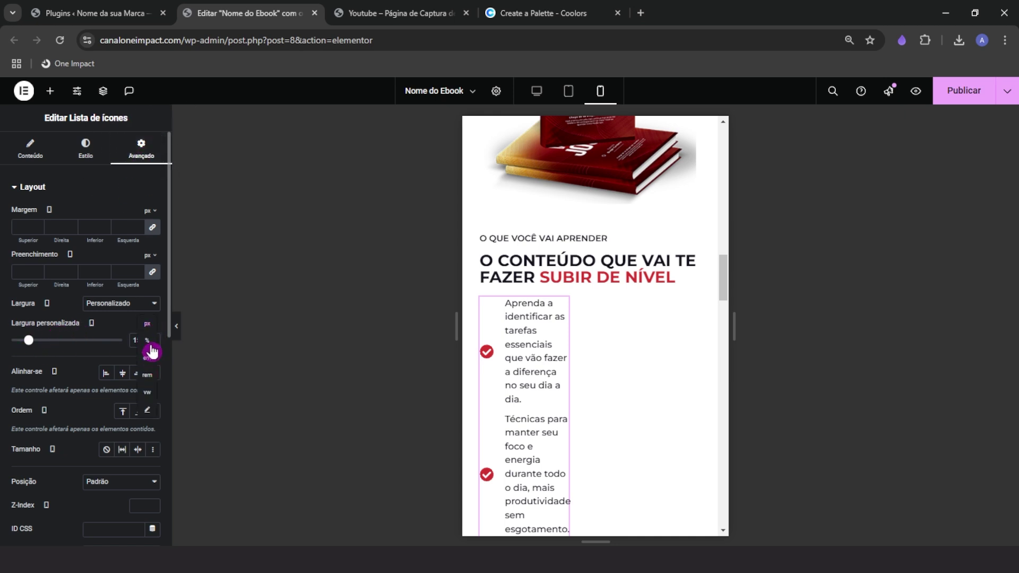
left_click(148, 342)
left_click_drag(12, 340, 142, 339)
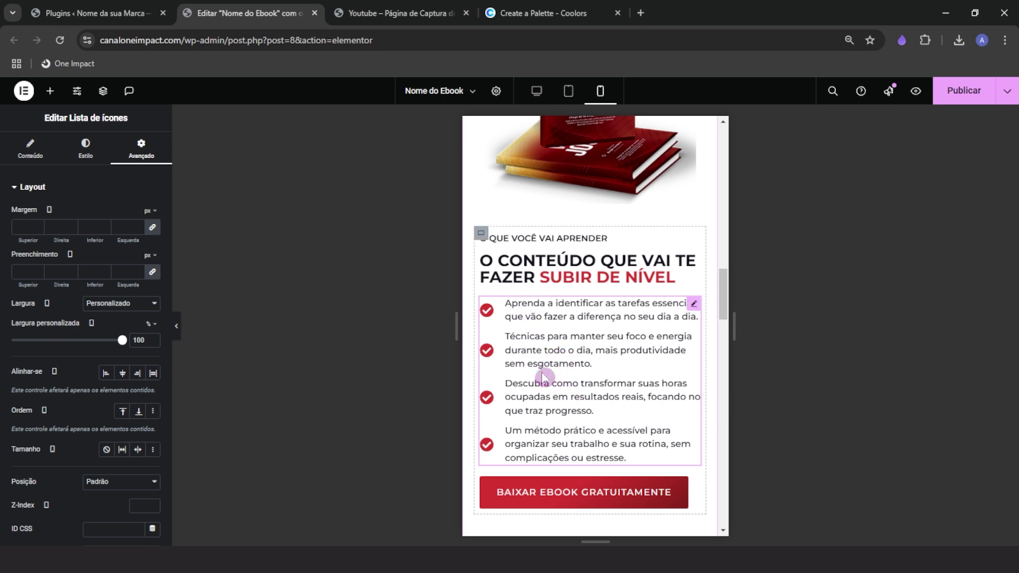
Stretch the 'Baixar Ebook Gratuitamente' button across the full column
left_click(689, 494)
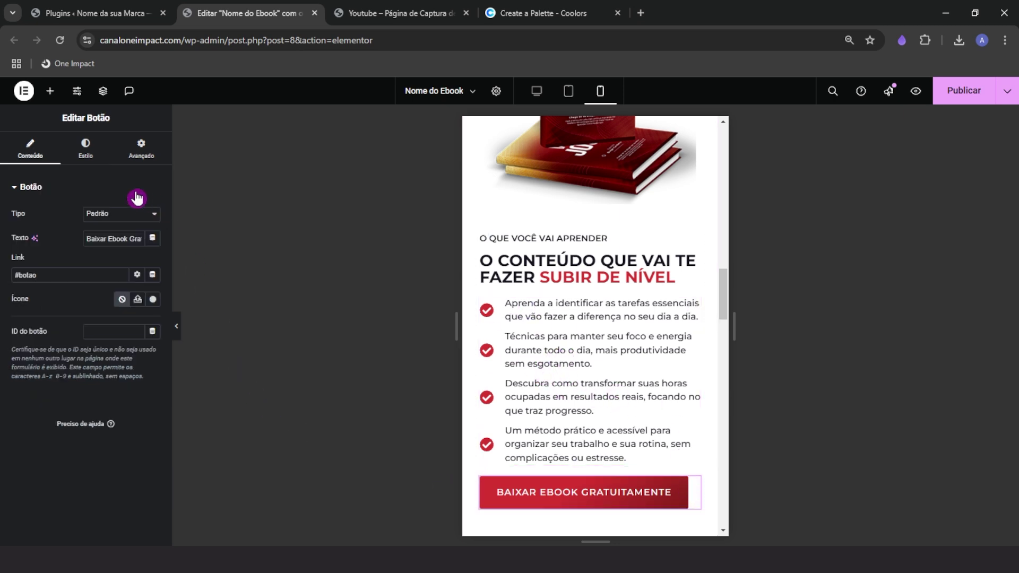
left_click(89, 152)
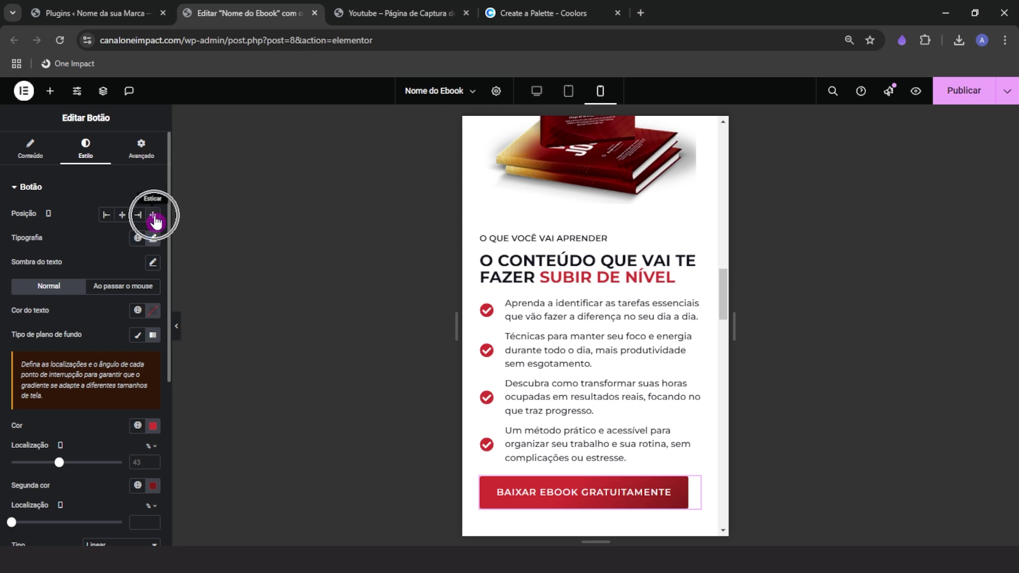
left_click(154, 220)
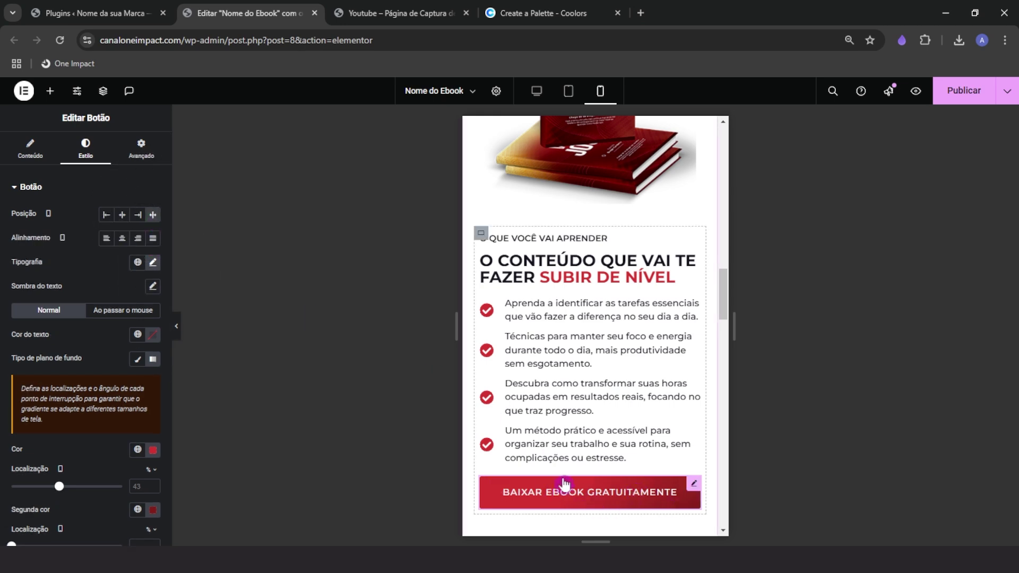
scroll(646, 486, "down", 10)
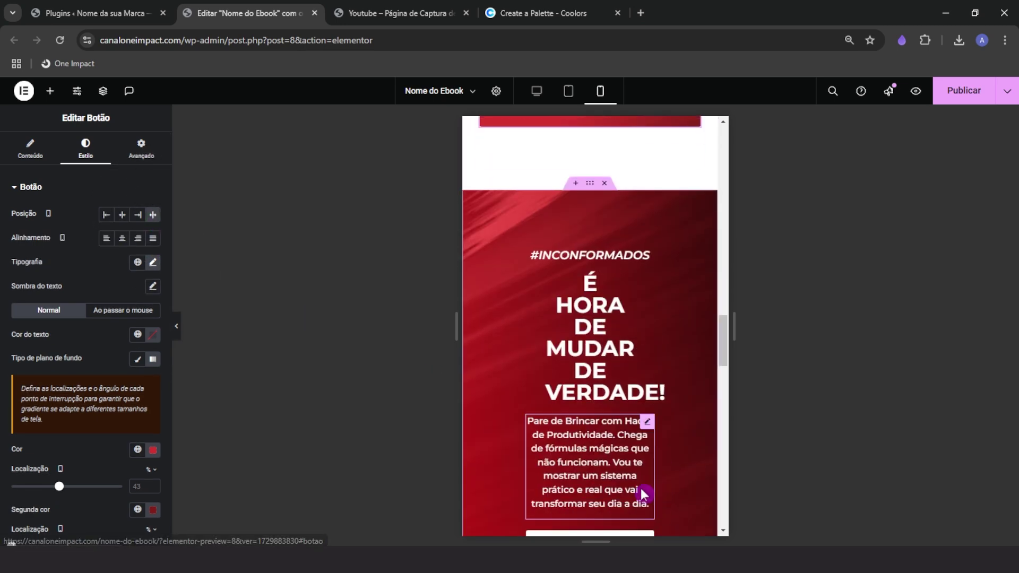
Widen the 'É HORA DE MUDAR' heading to 100% custom width
scroll(577, 445, "up", 3)
left_click(583, 323)
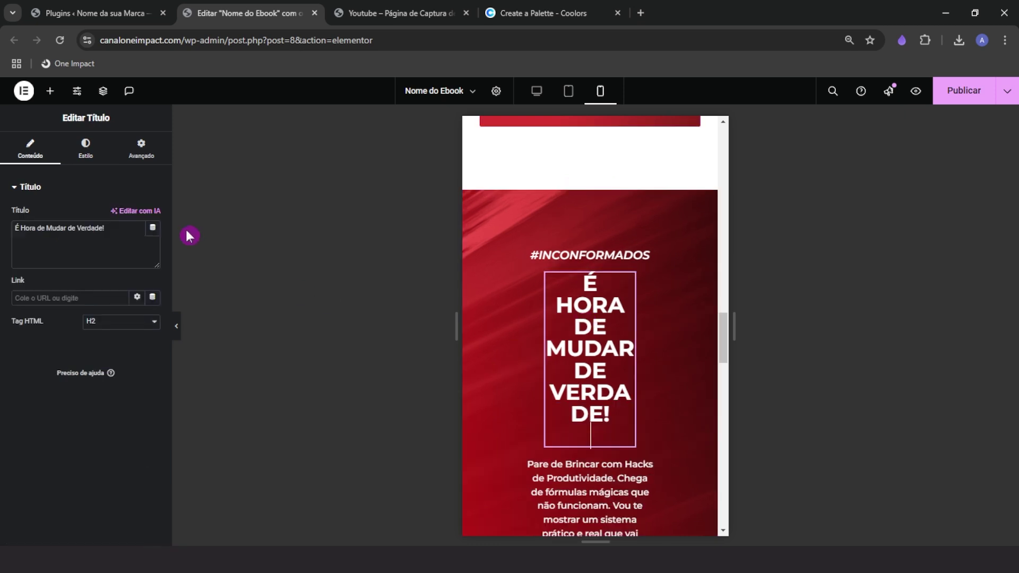
left_click(141, 157)
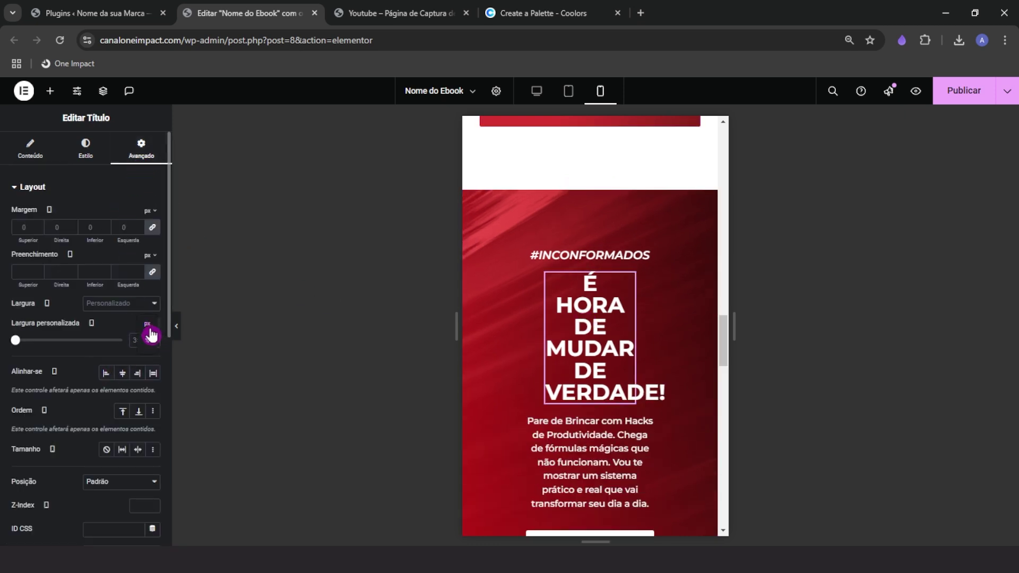
left_click(149, 330)
left_click(150, 344)
left_click_drag(51, 348, 139, 340)
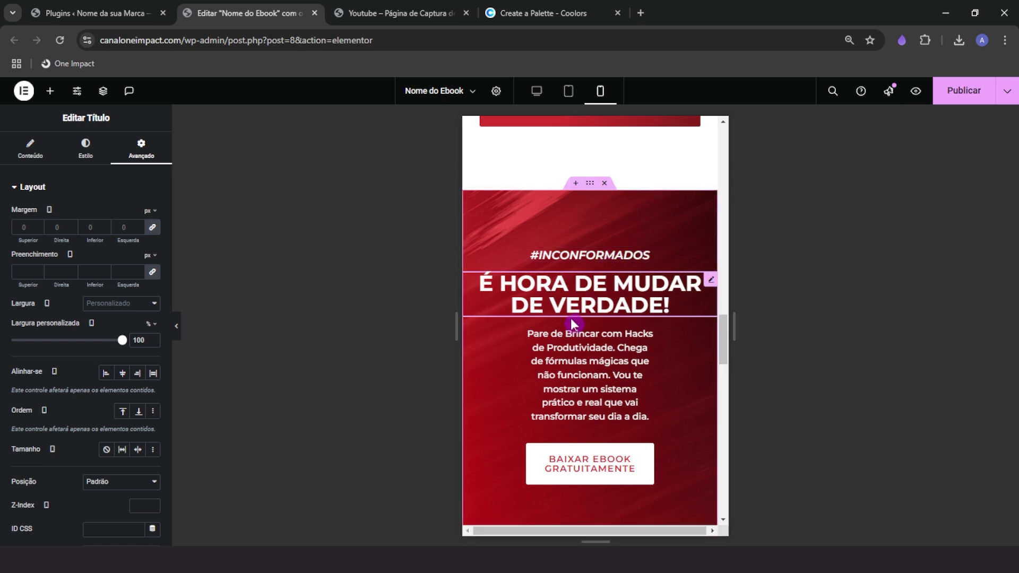
left_click(85, 148)
left_click(154, 261)
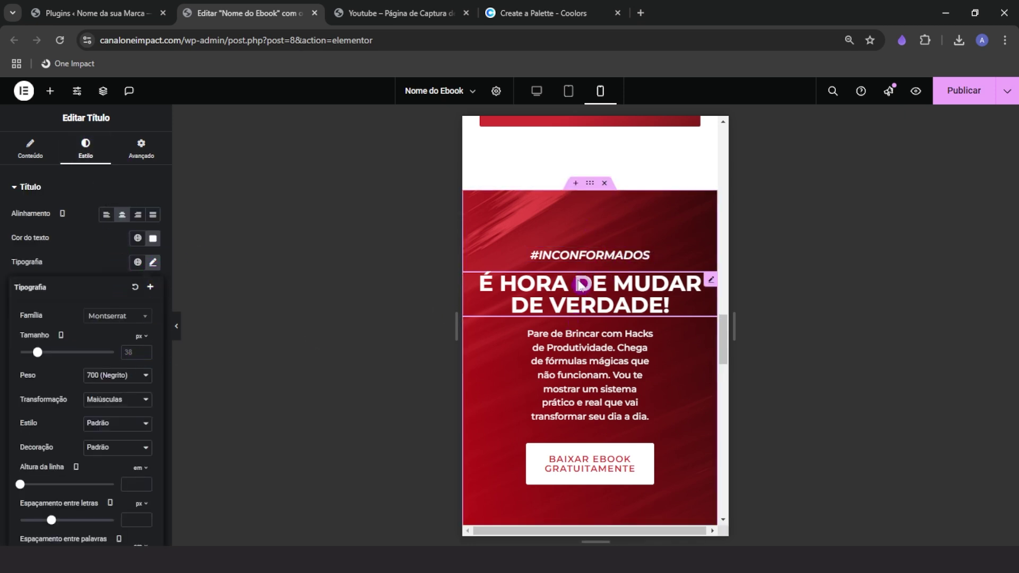
Switch the #INCONFORMADOS text width to percent and widen the paragraph to 100%
left_click(581, 255)
left_click(141, 148)
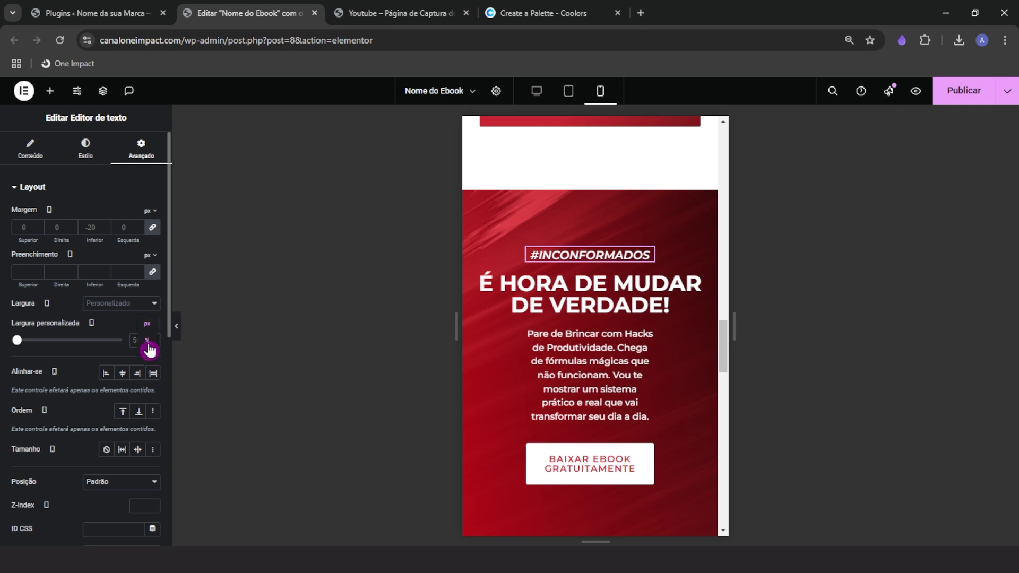
left_click(147, 341)
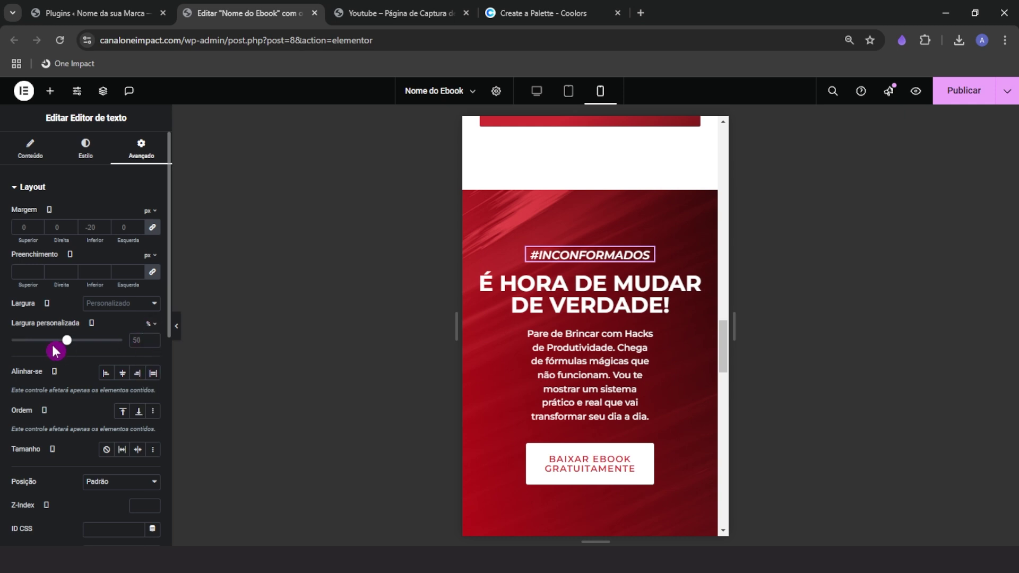
left_click(531, 387)
left_click(155, 152)
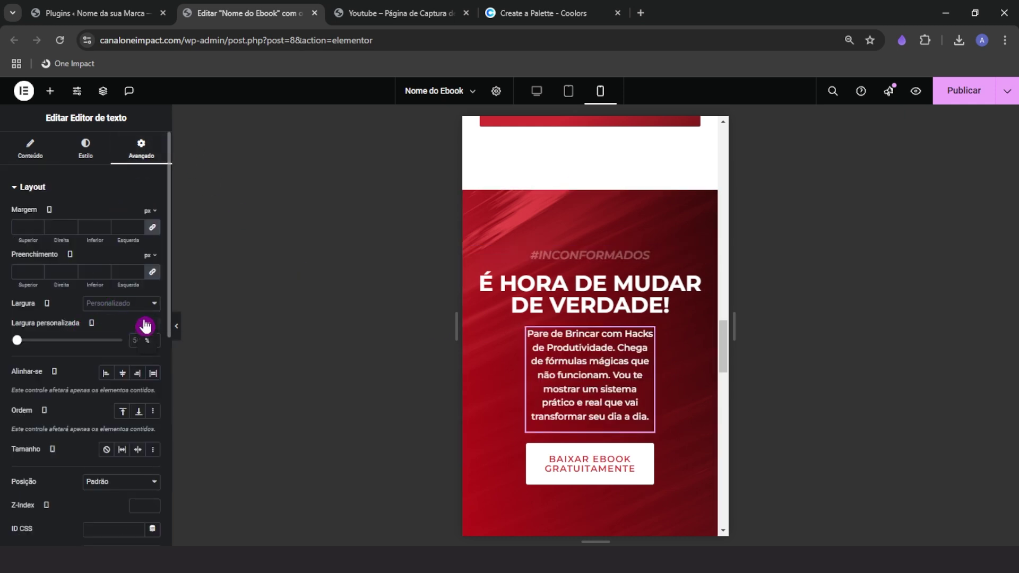
left_click_drag(69, 340, 154, 341)
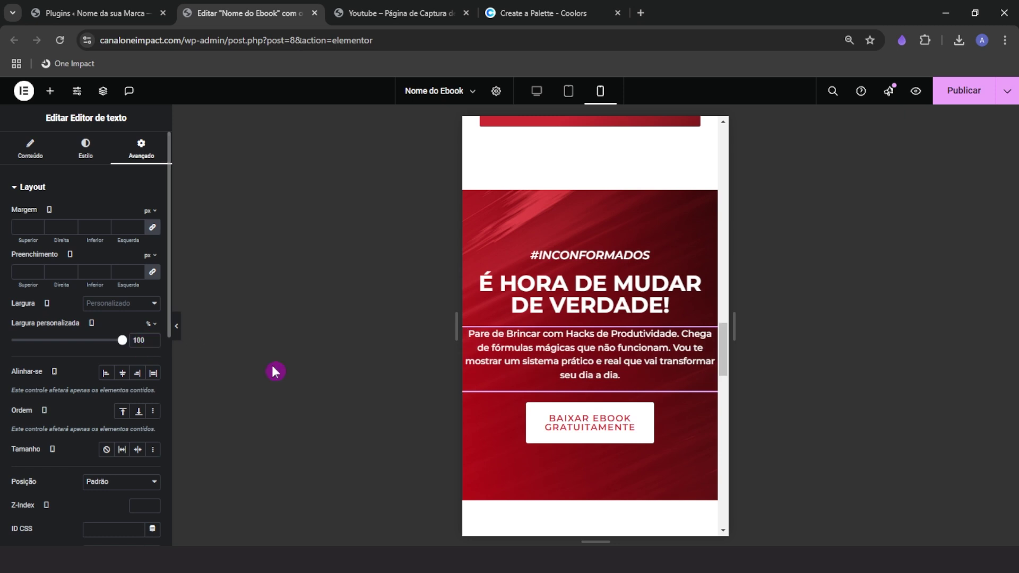
Widen the 'BAIXAR EBOOK GRATUITAMENTE' button to nearly full percent width
left_click(648, 418)
left_click(141, 151)
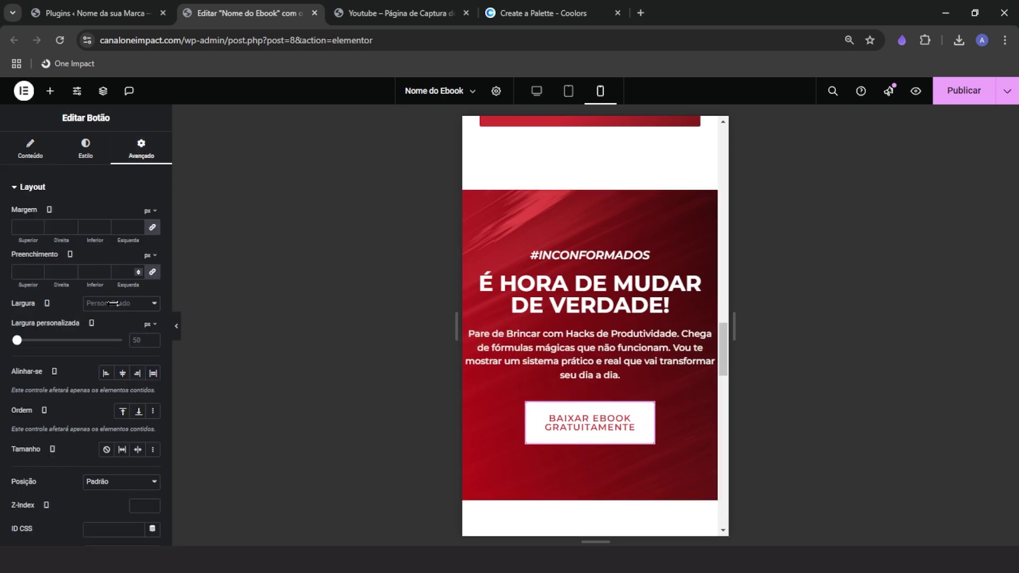
left_click(143, 329)
left_click(146, 348)
left_click_drag(70, 341, 112, 340)
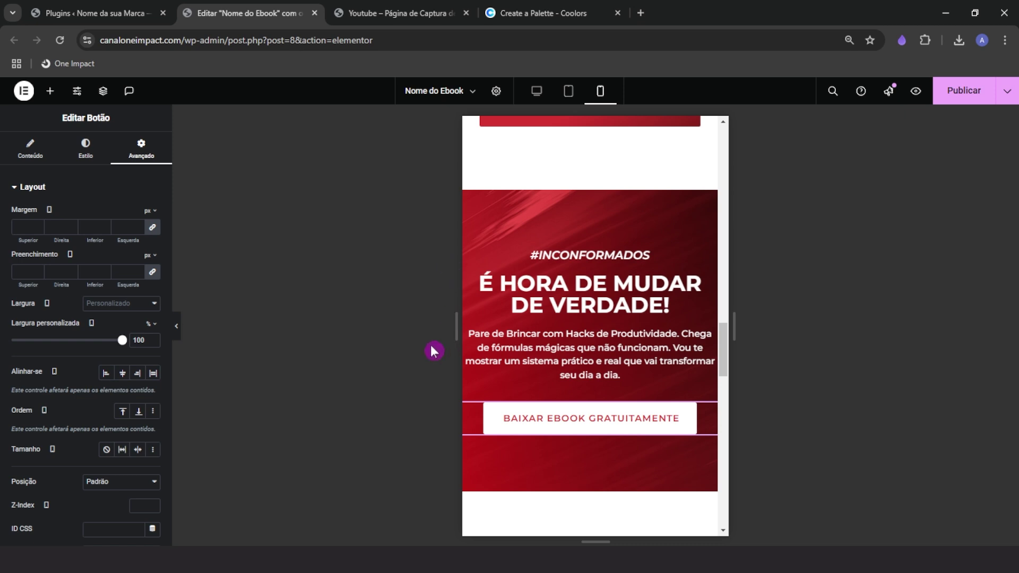
Set the red call-to-action section's padding to 100/20/100/20 px
left_click(589, 183)
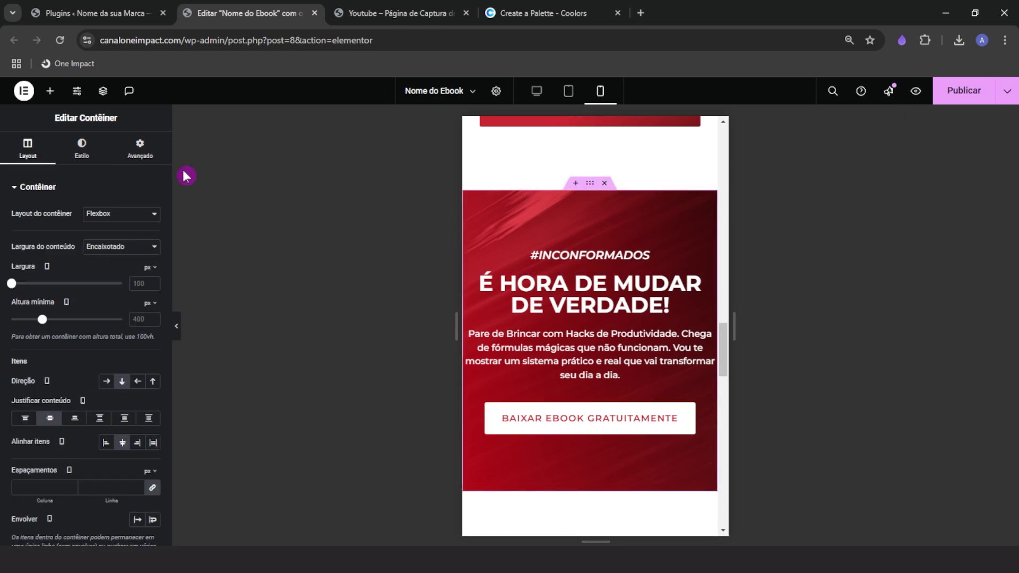
left_click(139, 149)
left_click(17, 271)
type("0")
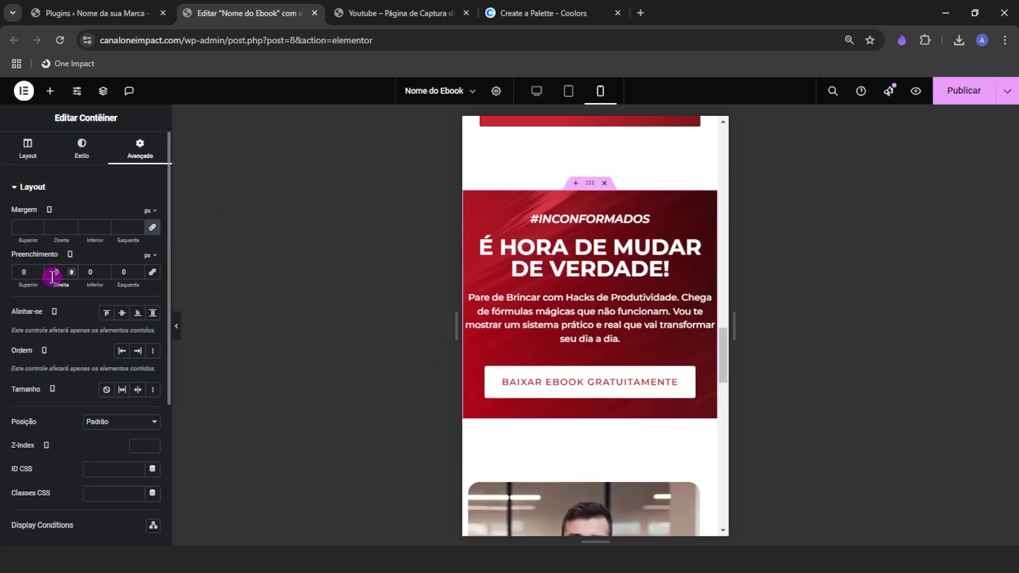
type("2")
left_click(118, 275)
type("2")
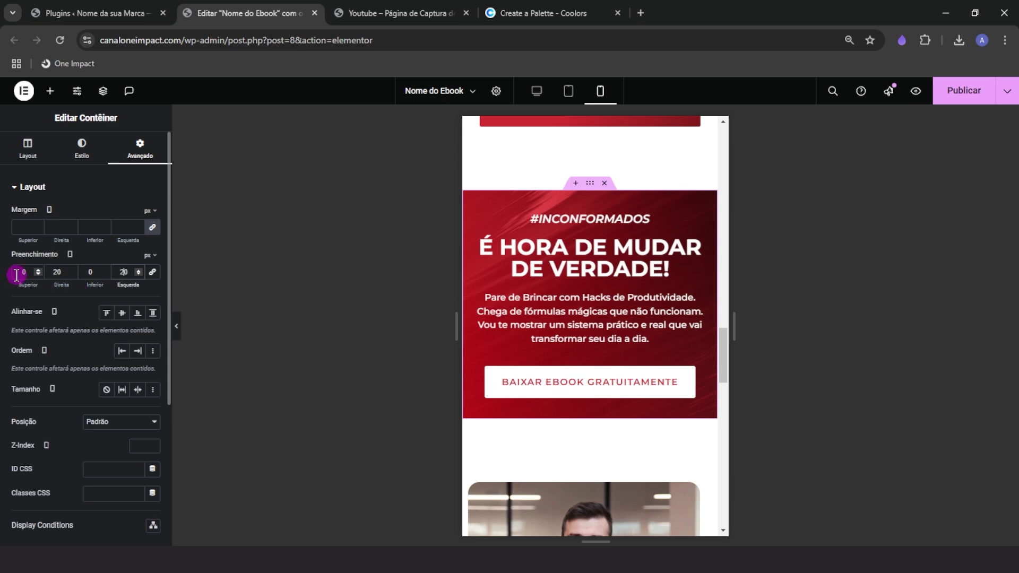
type("100")
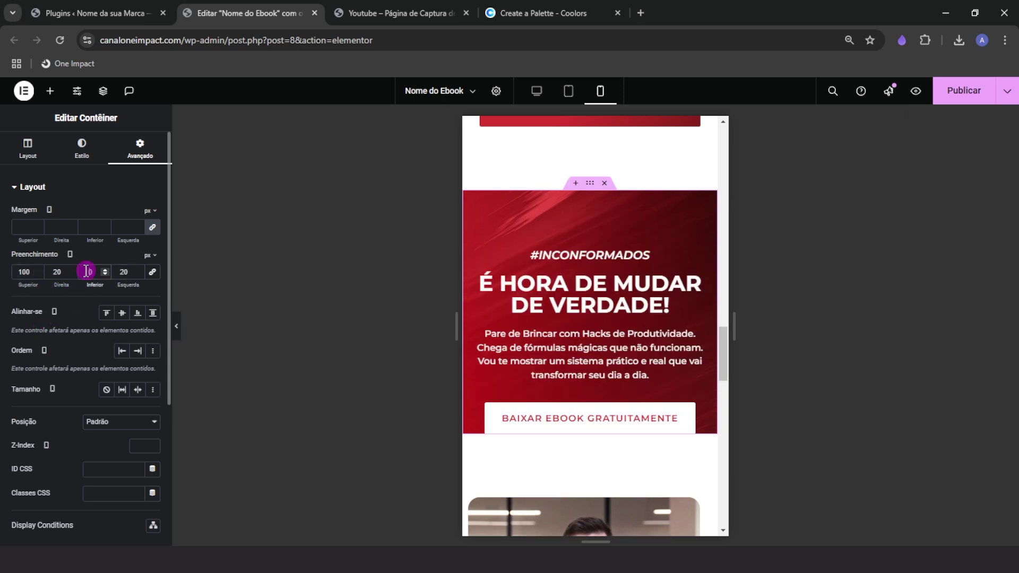
type("10")
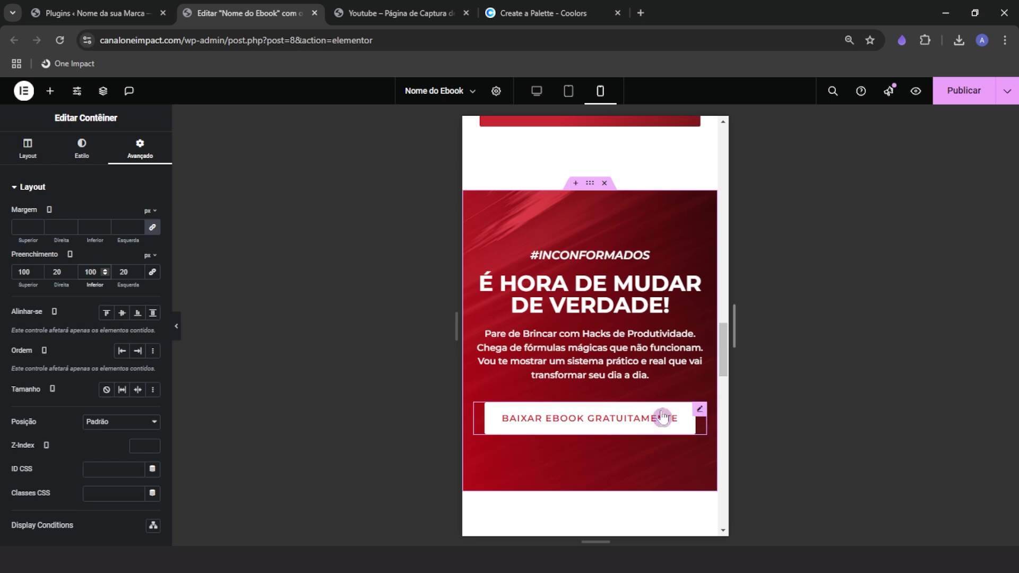
scroll(643, 424, "down", 3)
scroll(644, 425, "down", 10)
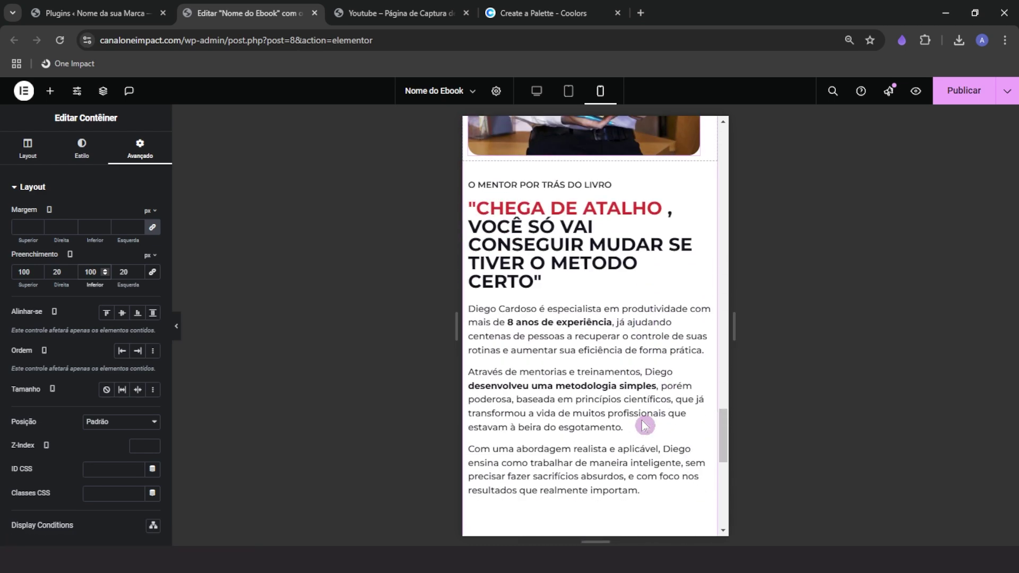
Set the mentor section container's padding to 100/20/100/20 px
scroll(633, 445, "up", 8)
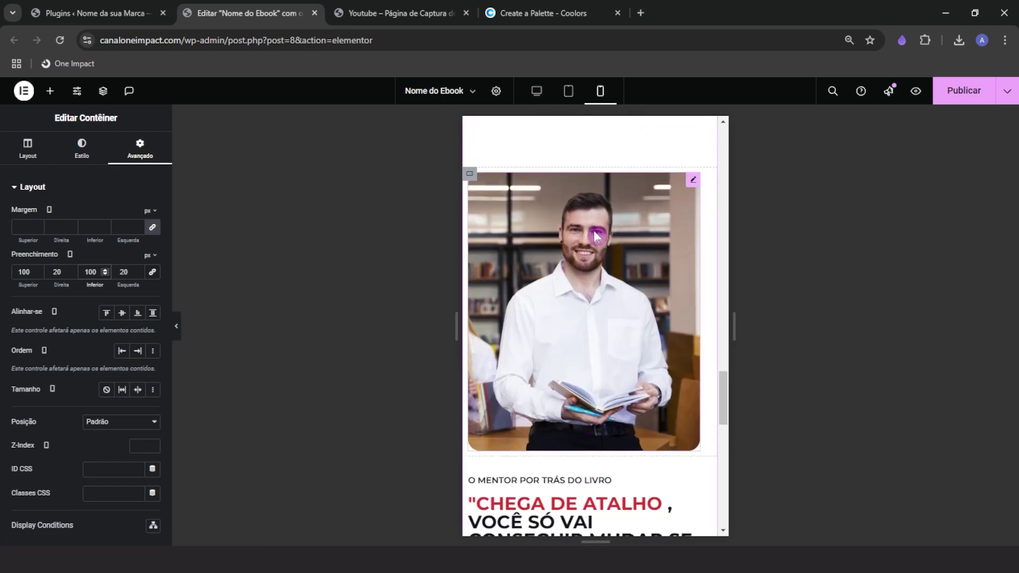
left_click(590, 167)
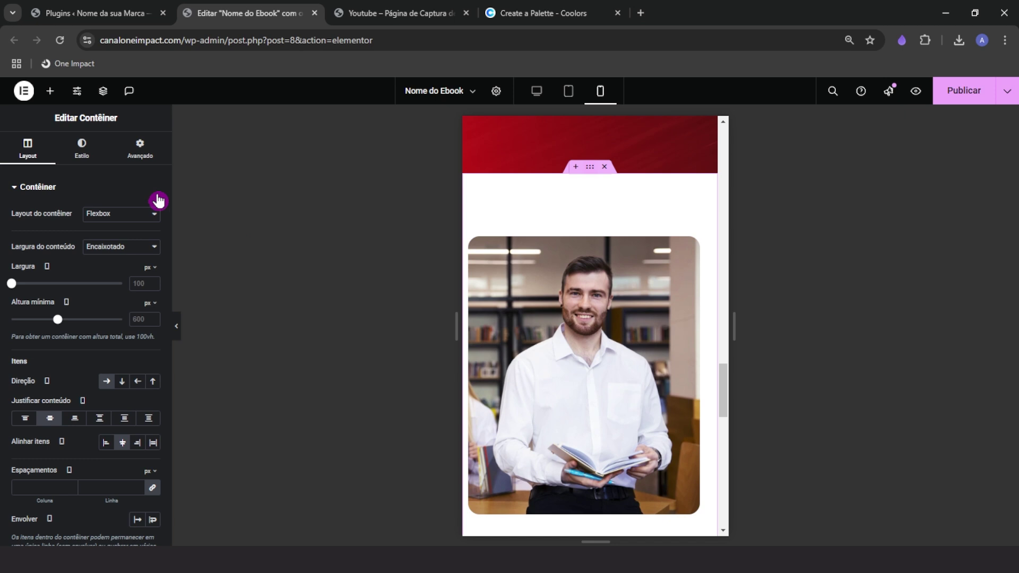
left_click(140, 148)
left_click(152, 272)
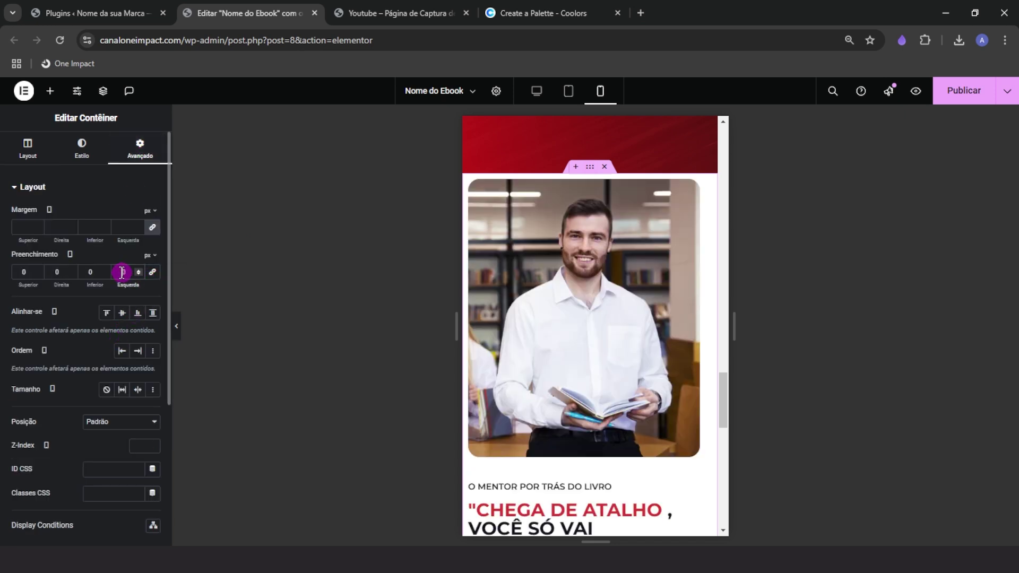
type("20")
left_click(57, 272)
type("20")
left_click(34, 276)
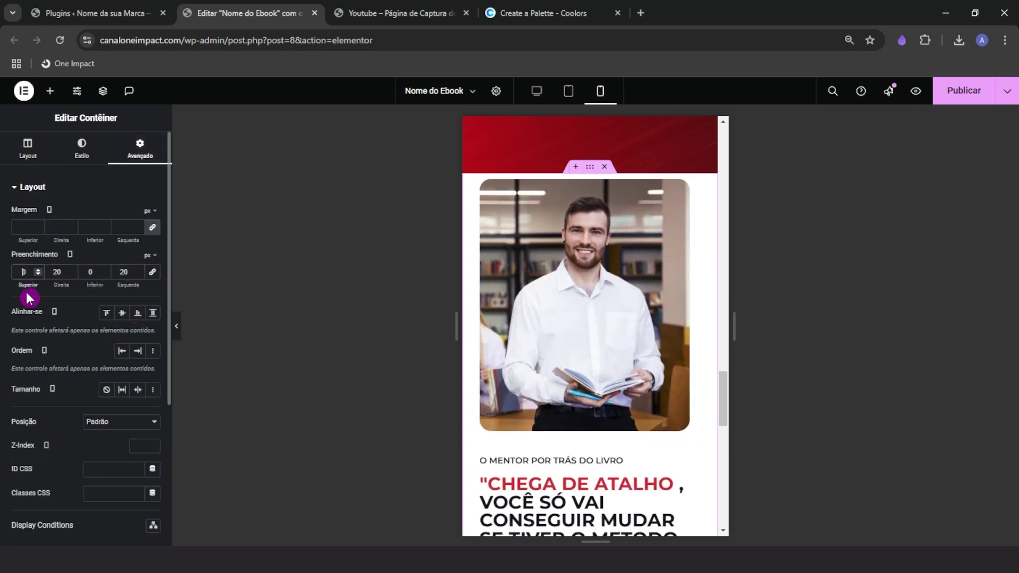
type("100")
left_click(78, 277)
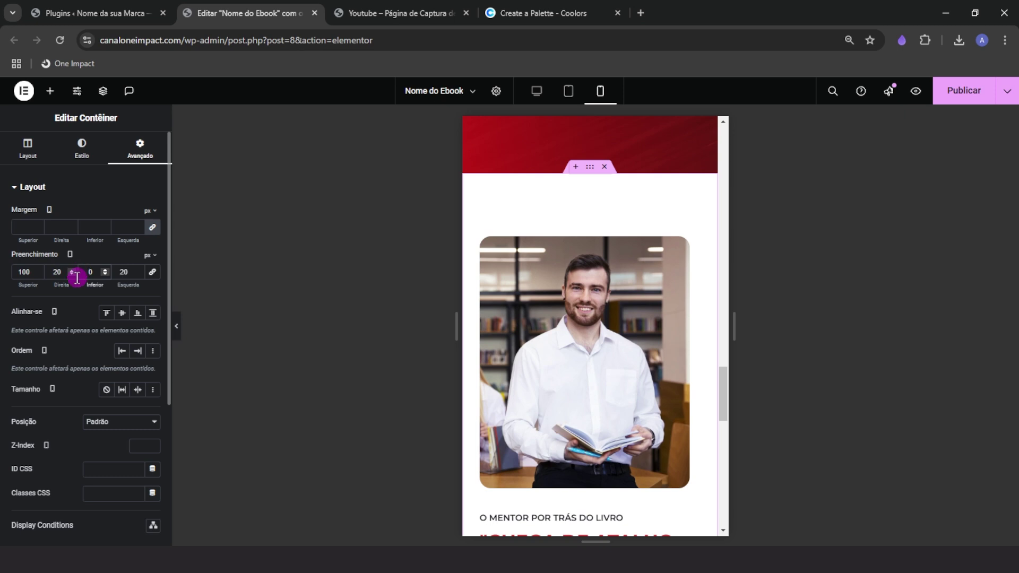
scroll(611, 360, "down", 1)
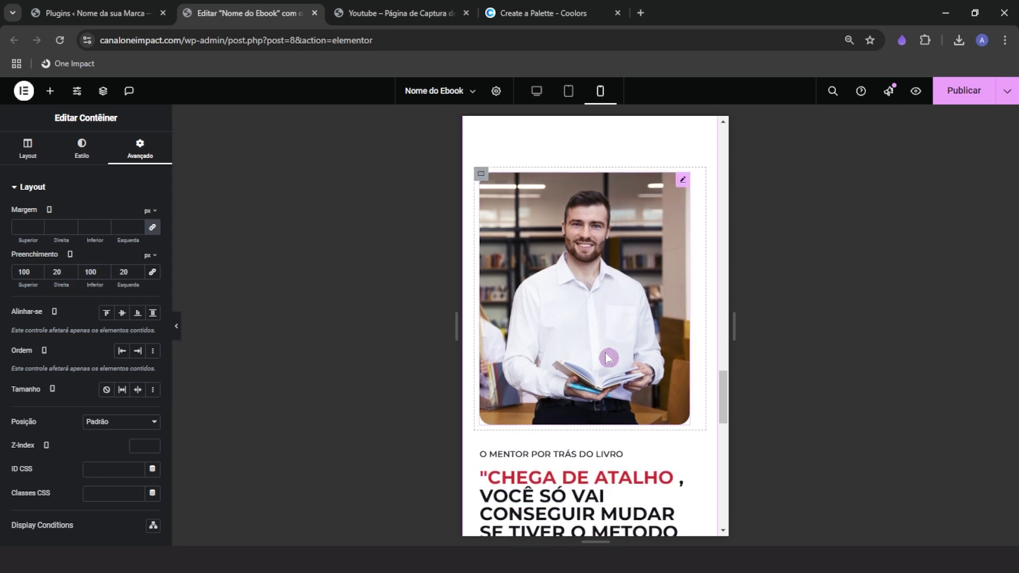
Make the mentor photo 100% custom width
left_click(608, 358)
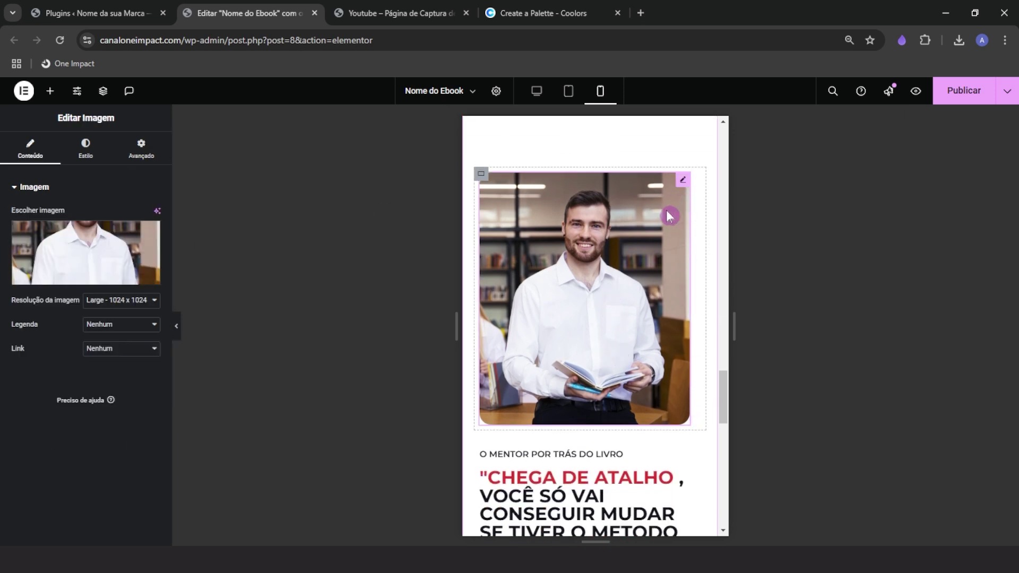
left_click(139, 151)
left_click(149, 332)
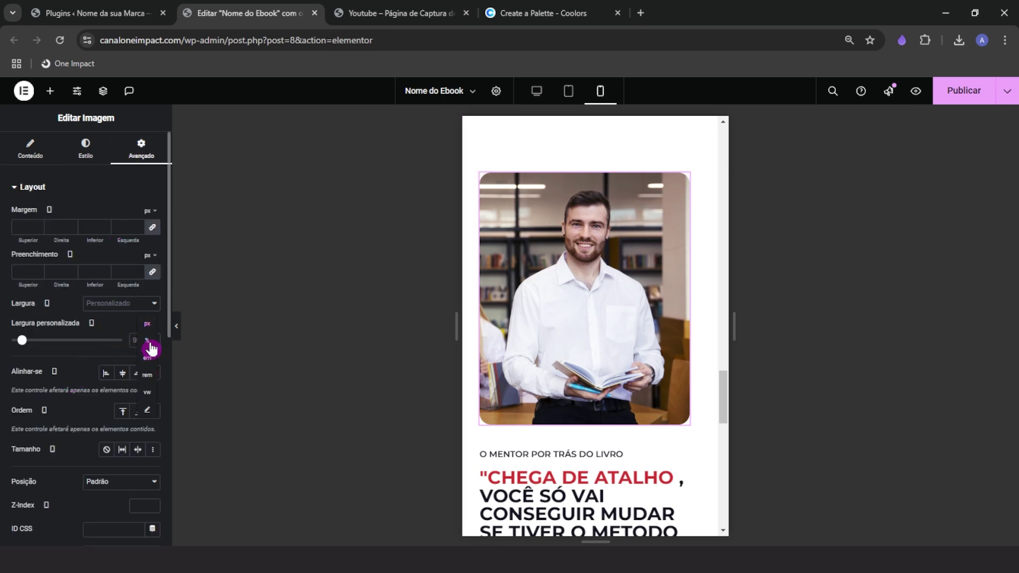
left_click(148, 342)
left_click_drag(116, 342, 127, 341)
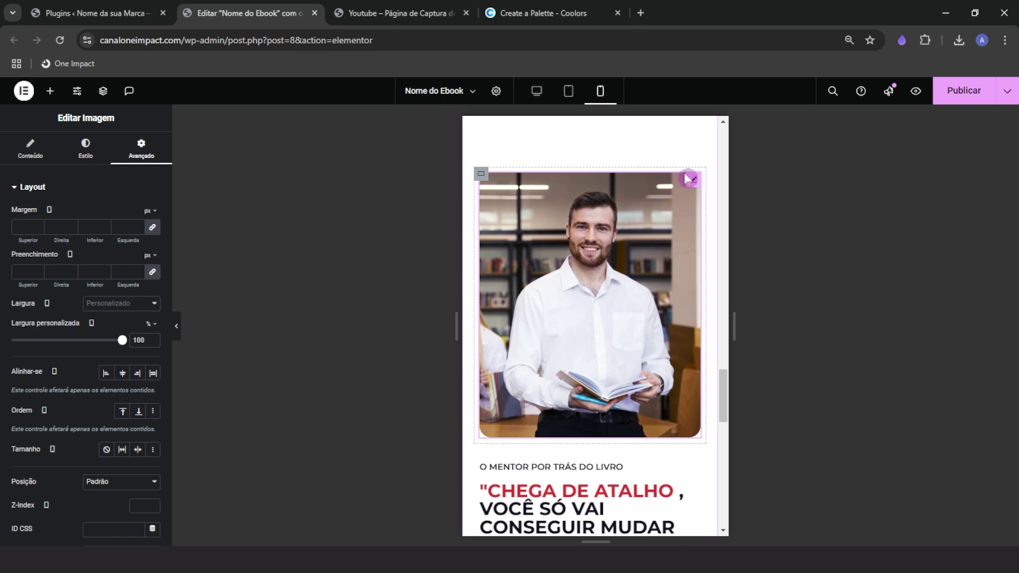
left_click(85, 158)
mouse_move(125, 257)
left_mouse_down()
mouse_move(139, 259)
mouse_move(133, 251)
left_mouse_up()
scroll(621, 412, "down", 2)
Set the 'CHEGA DE ATALHO' mentor heading to 28 px on mobile
left_click(559, 362)
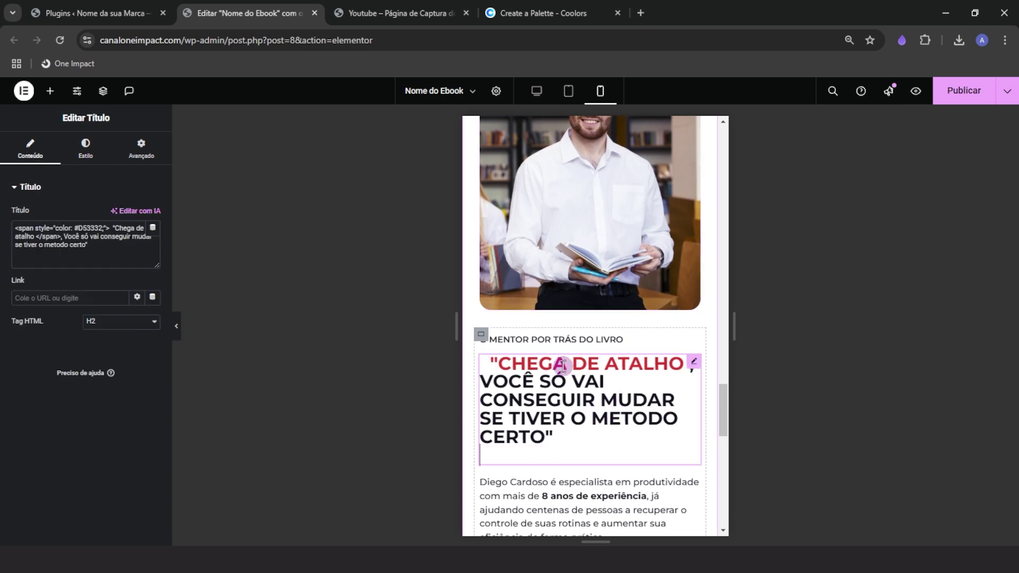
left_click(96, 157)
left_click(153, 262)
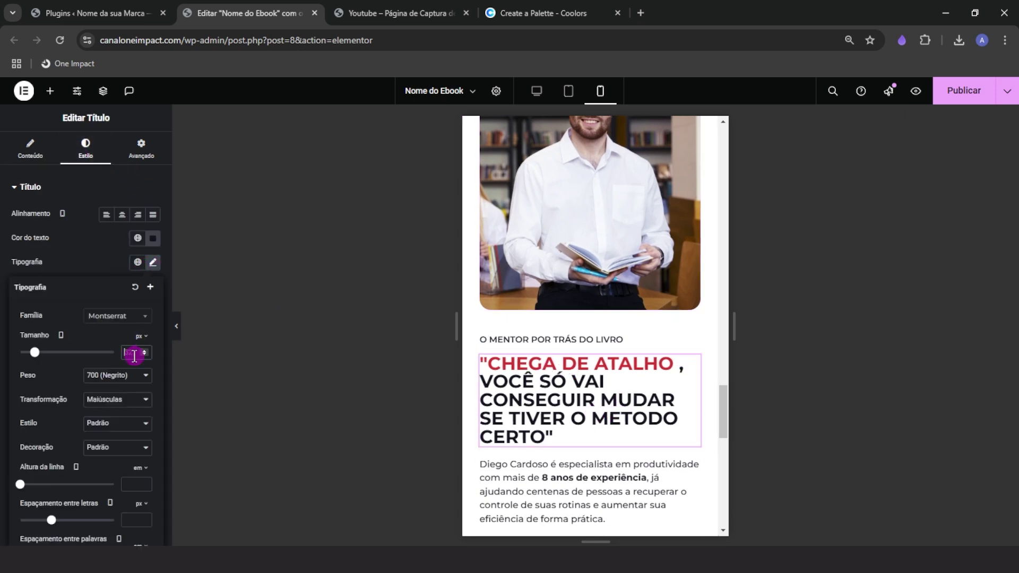
type("28")
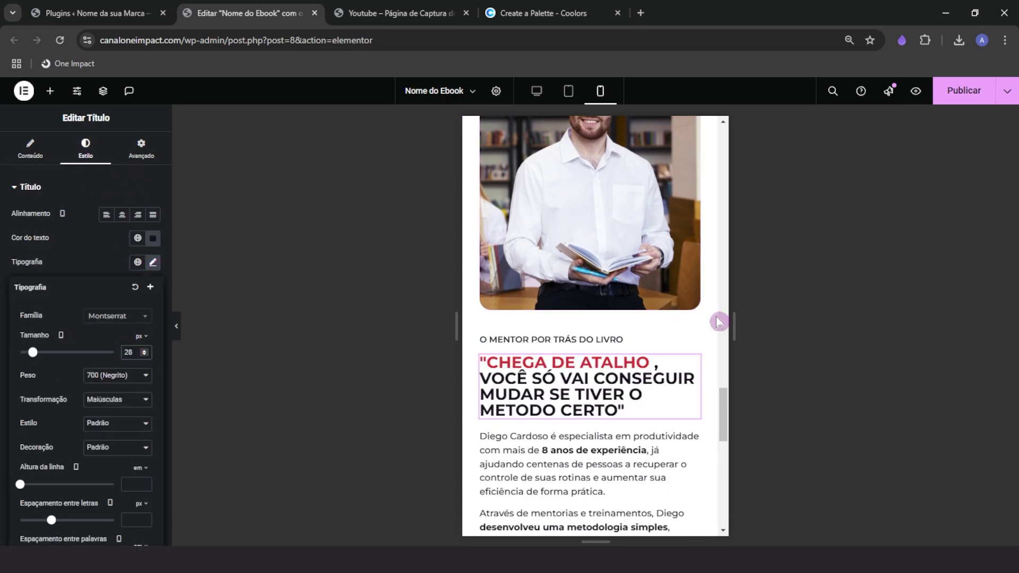
scroll(607, 359, "down", 1)
scroll(608, 359, "down", 1)
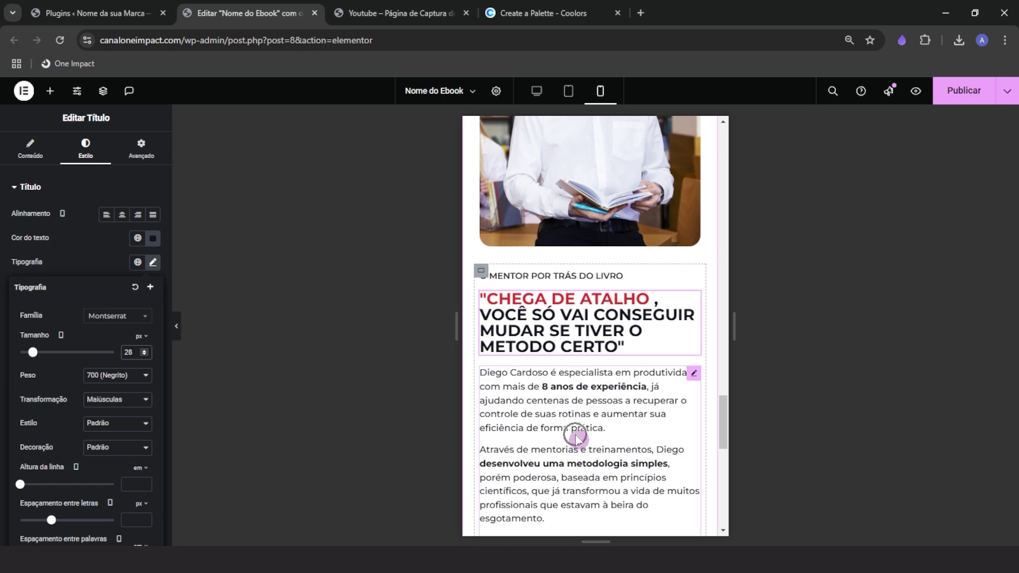
scroll(575, 437, "down", 1)
scroll(556, 412, "down", 1)
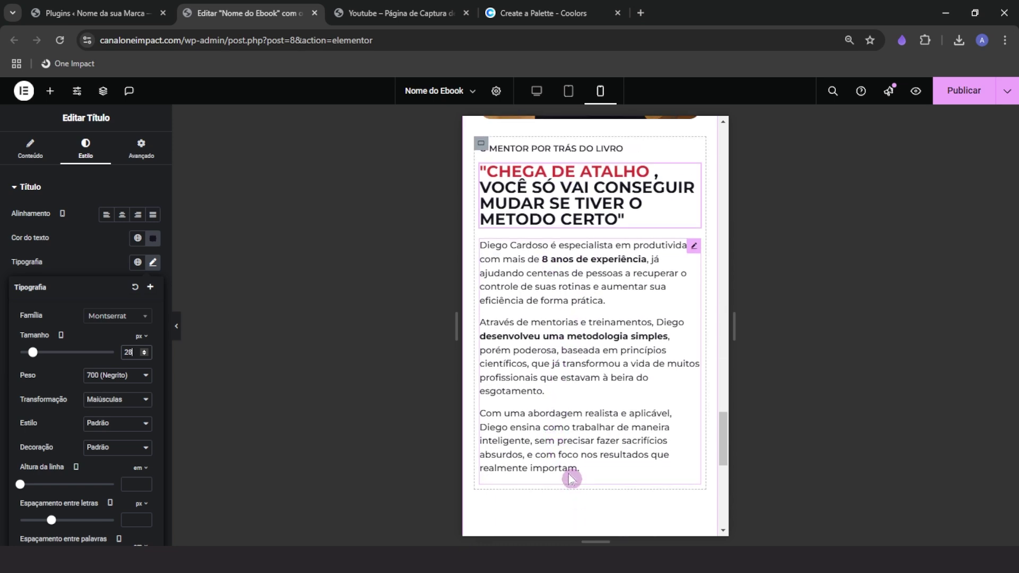
scroll(569, 478, "down", 5)
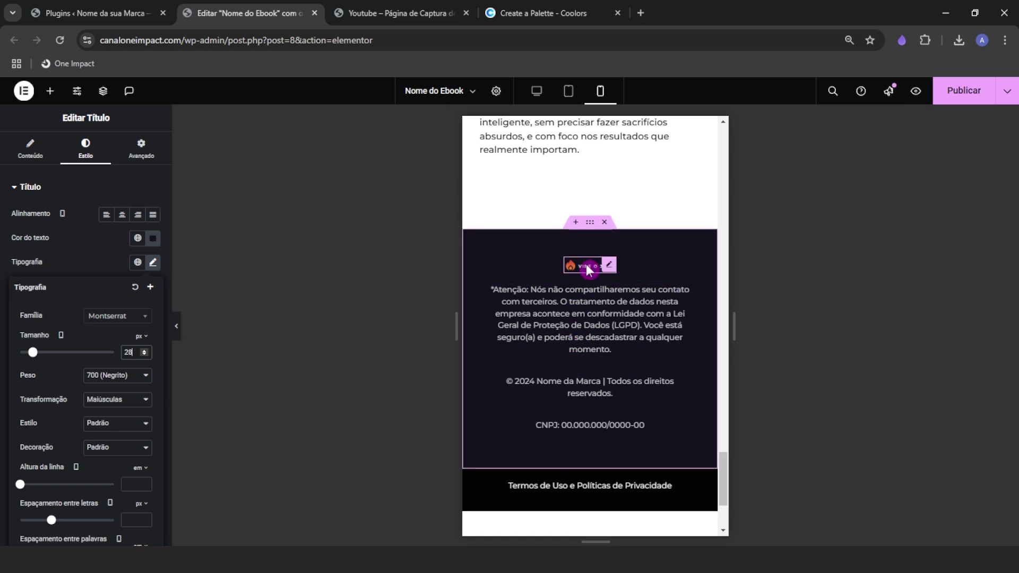
Set the footer logo's style width to 100%
left_click(589, 269)
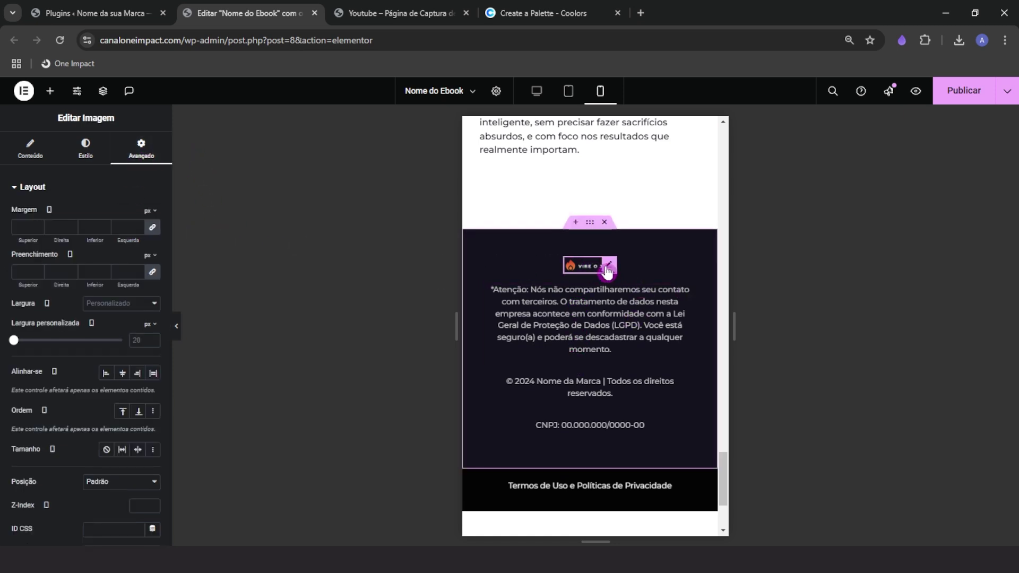
left_click(578, 269)
left_click(85, 147)
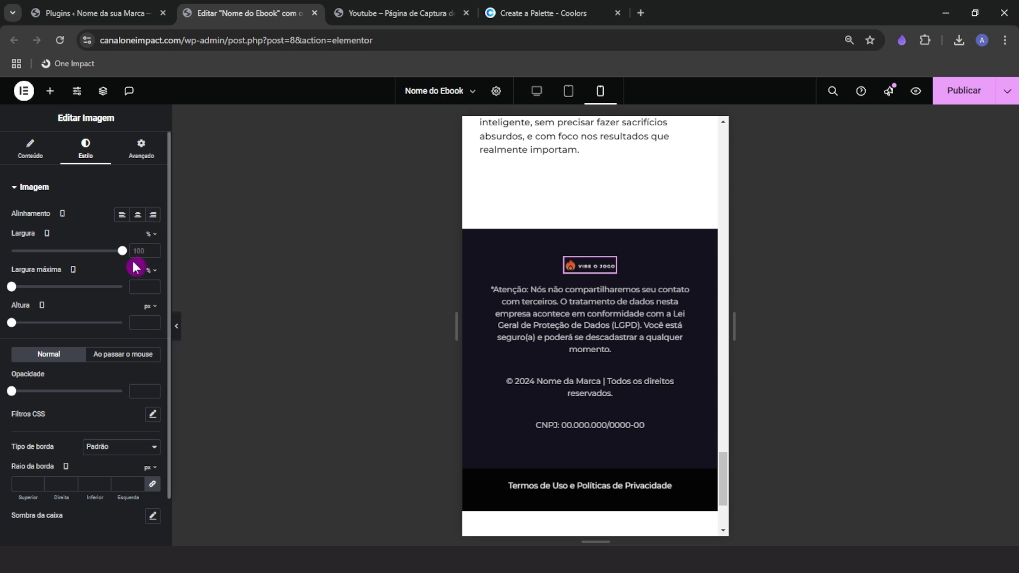
left_click(118, 250)
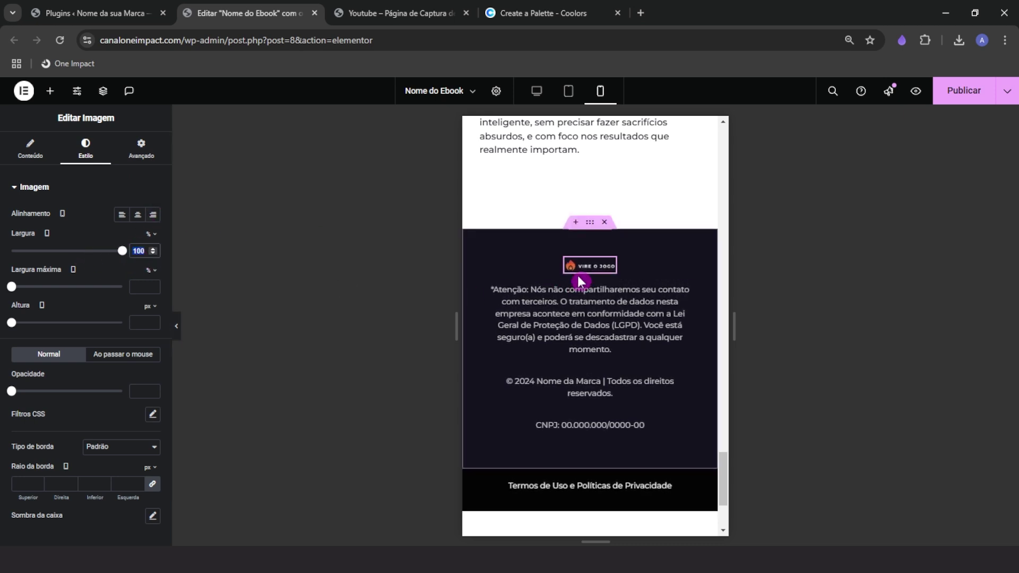
Give the 'Vire o Jogo' footer logo a 50% custom width, then switch to desktop view
left_click(141, 153)
left_click(129, 335)
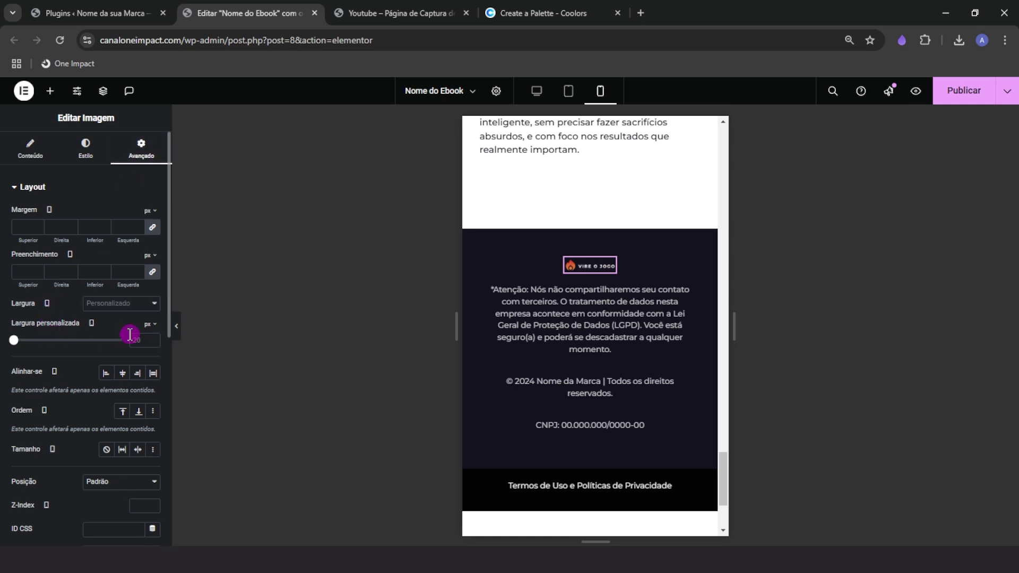
left_click(148, 341)
left_click_drag(35, 340, 69, 344)
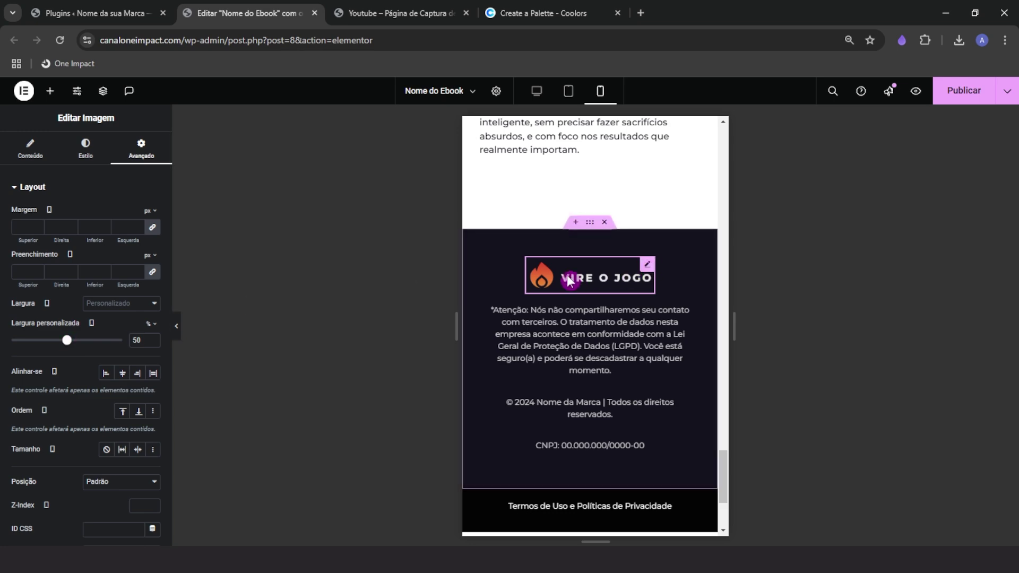
scroll(603, 459, "down", 1)
scroll(600, 454, "up", 1)
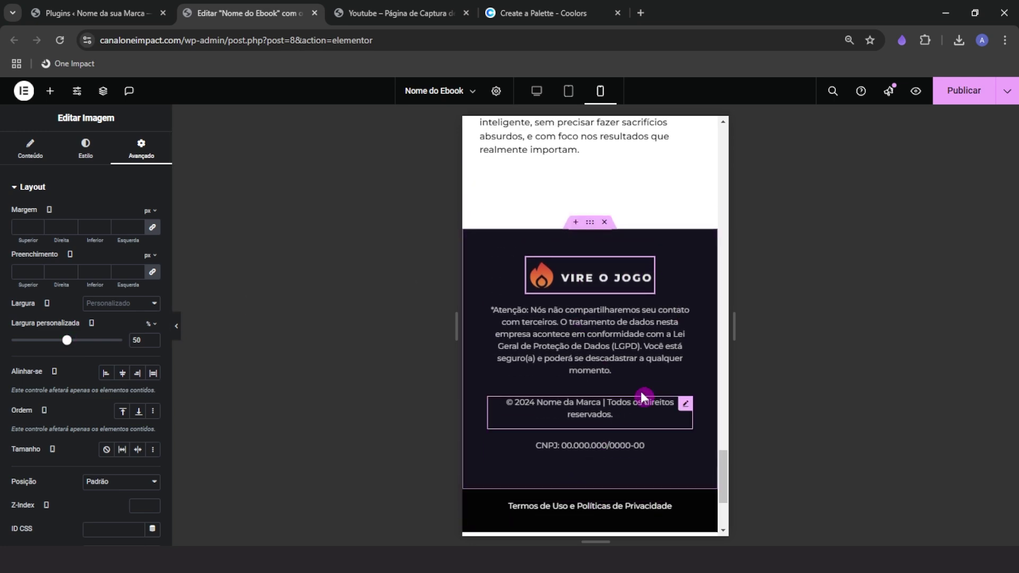
left_click_drag(718, 471, 716, 128)
left_click(541, 93)
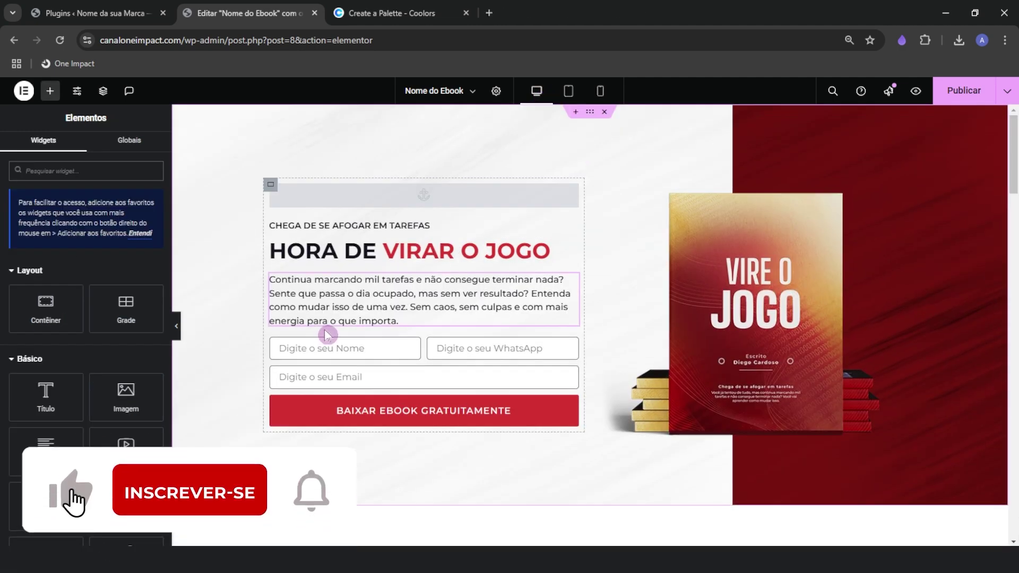
Publish the ebook landing page and exit the editor to the WordPress dashboard
left_click(967, 92)
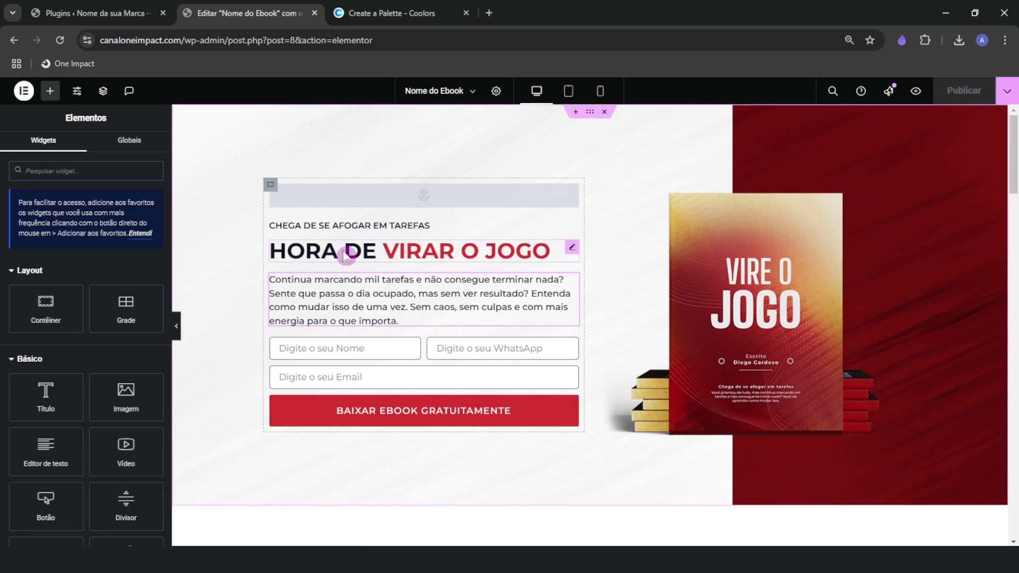
left_click(24, 99)
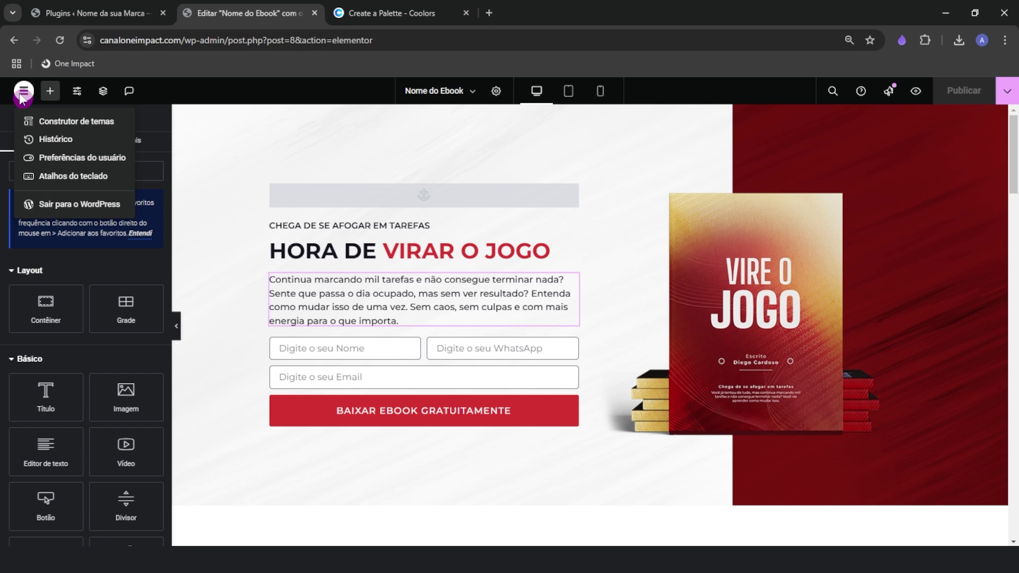
left_click(56, 208)
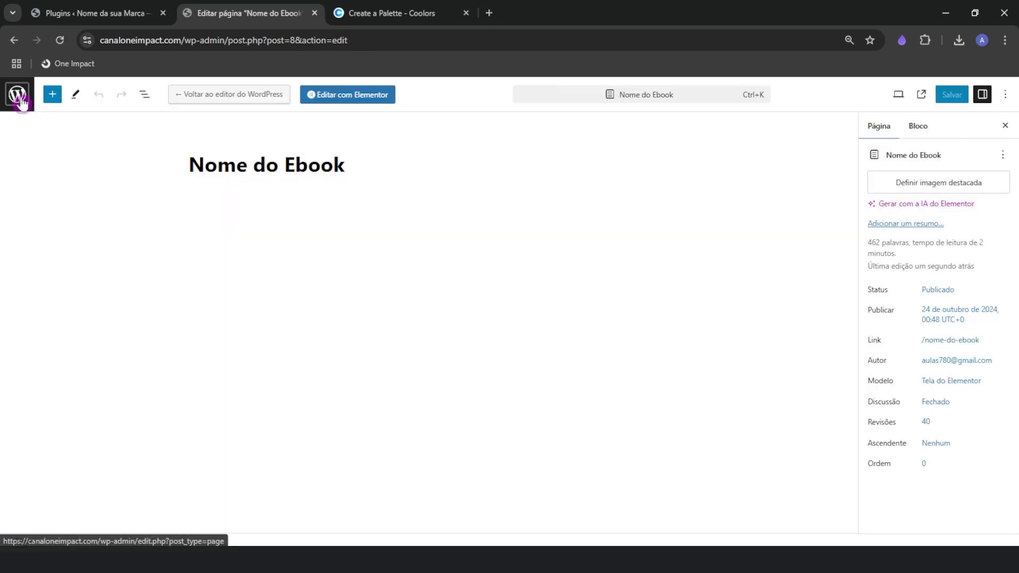
View the live 'Nome do Ebook' page from the Pages list and select its web address
left_click(20, 97)
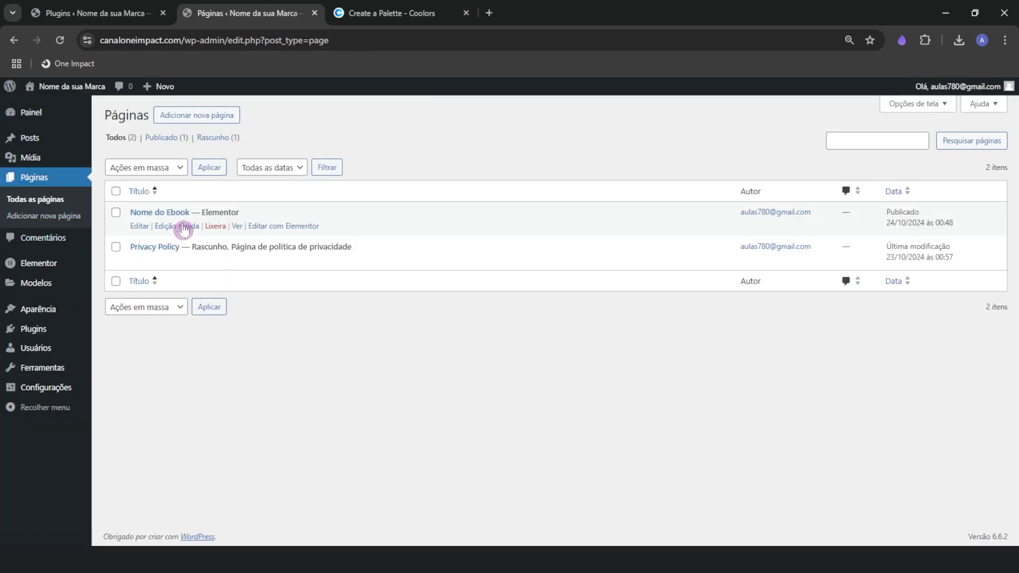
left_click(148, 226)
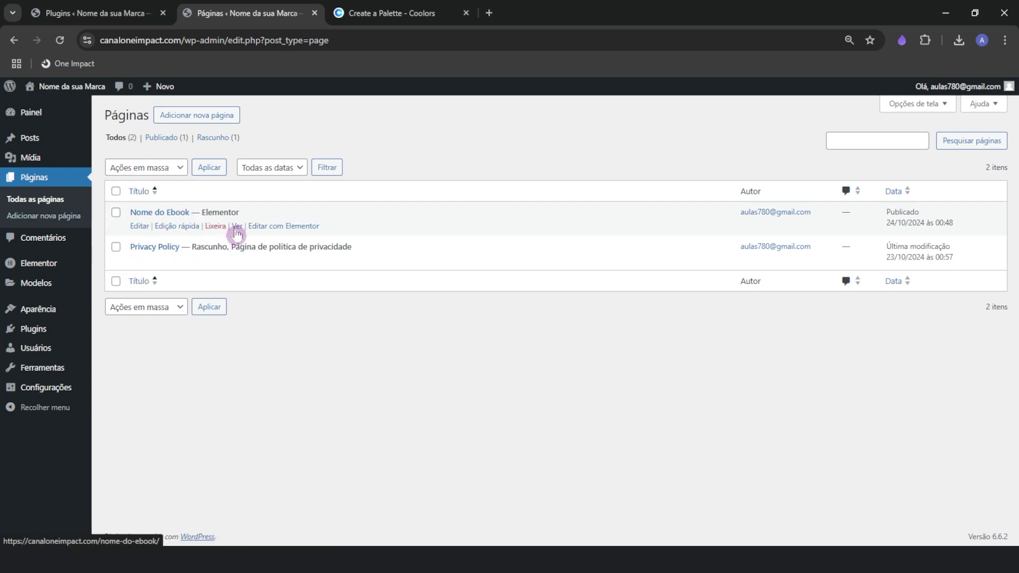
left_click(366, 14)
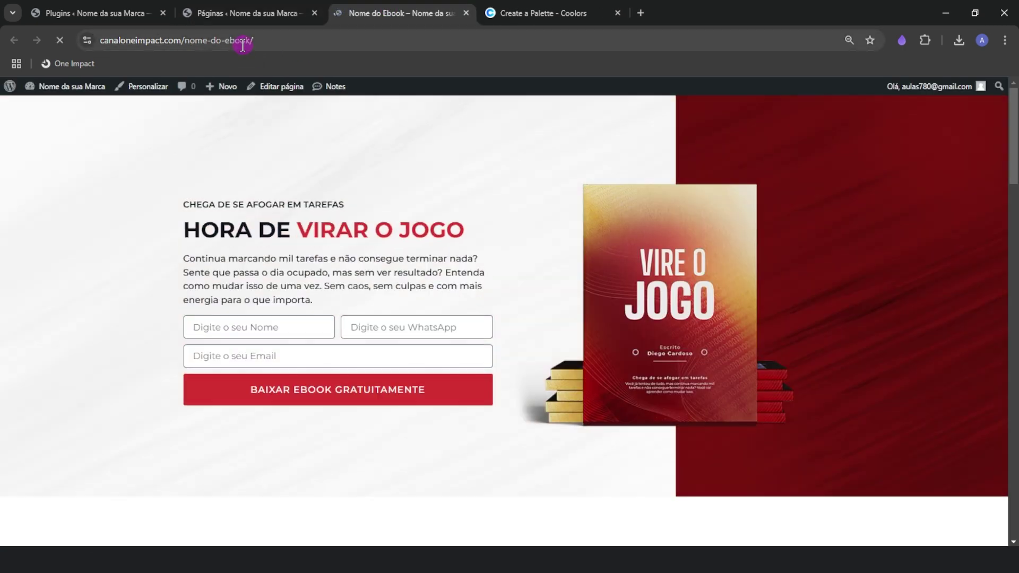
left_click(222, 40)
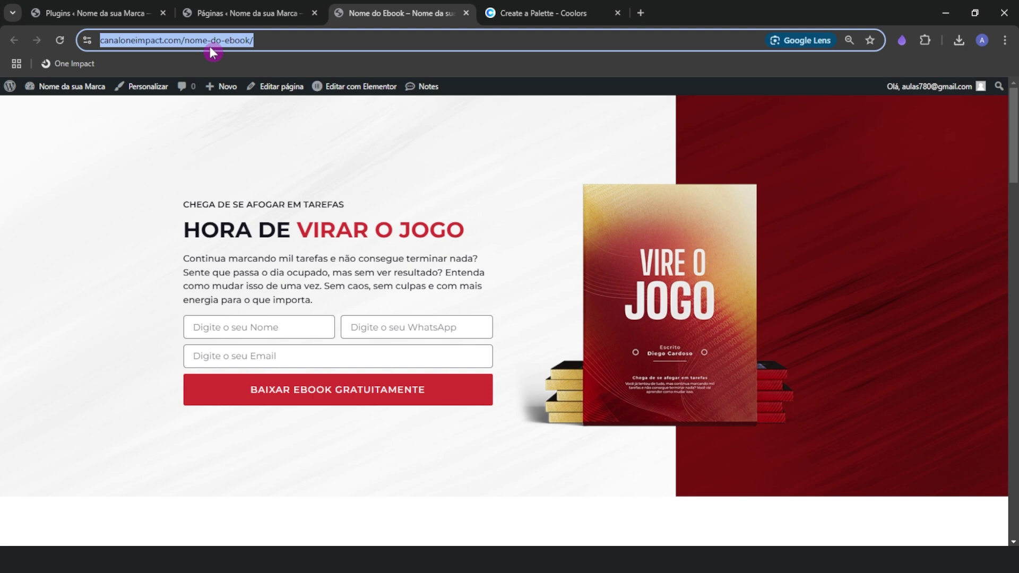